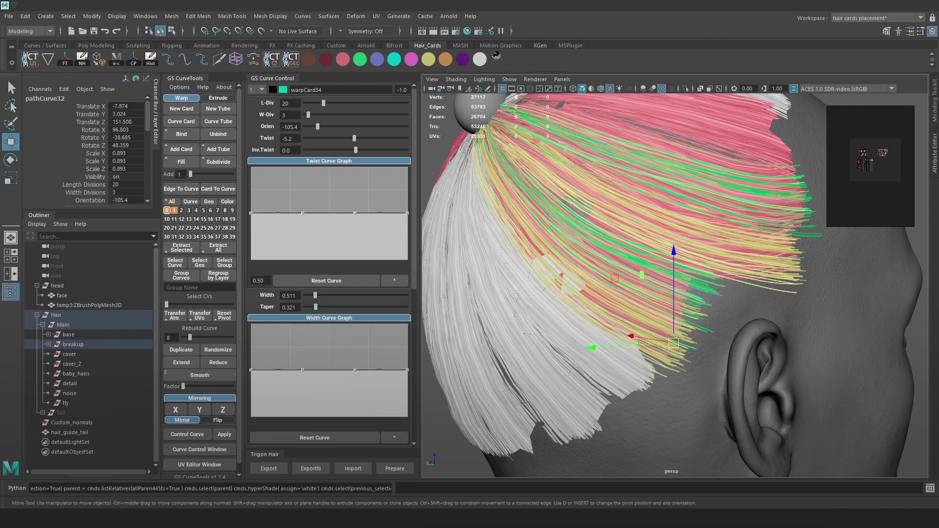
- Rotate the tip control vertices of the lowest yellow hair card, warpCard34, behind the ear
alt+drag(709, 362, 671, 348)
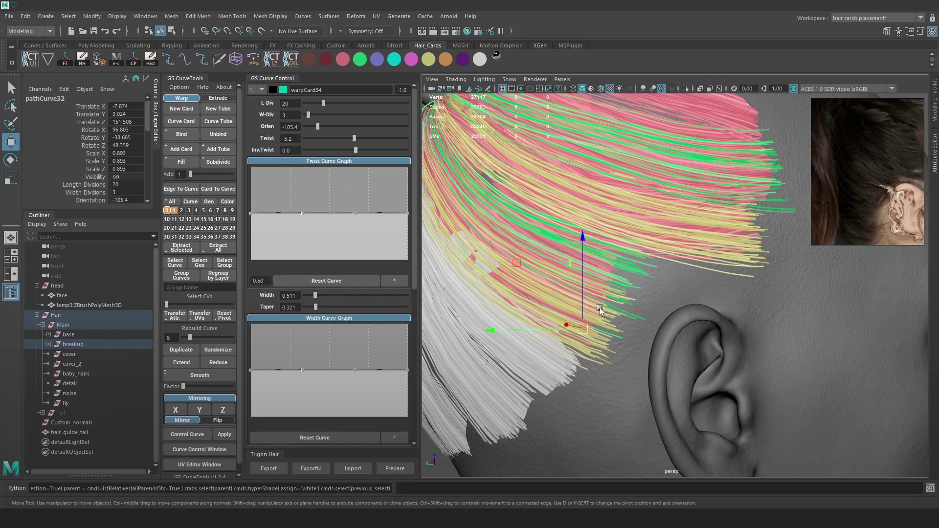
alt+right_drag(671, 338, 648, 333)
click(486, 201)
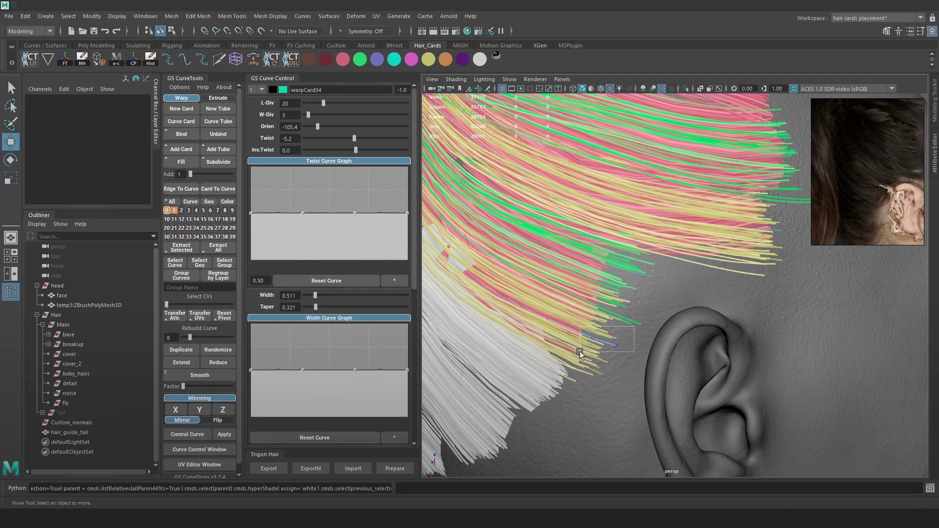
key(4)
click(570, 308)
key(5)
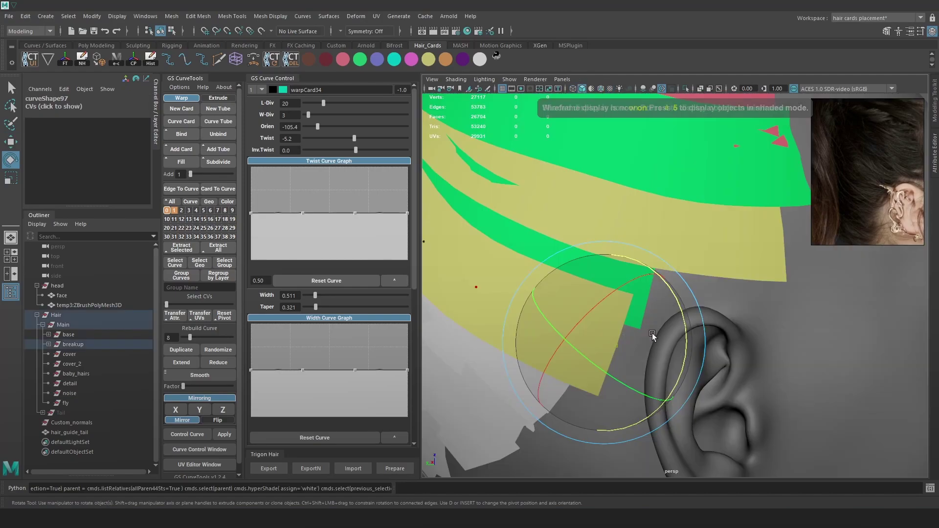
mouse_move(676, 319)
mouse_down()
mouse_move(666, 287)
mouse_move(560, 306)
mouse_up()
key(b)
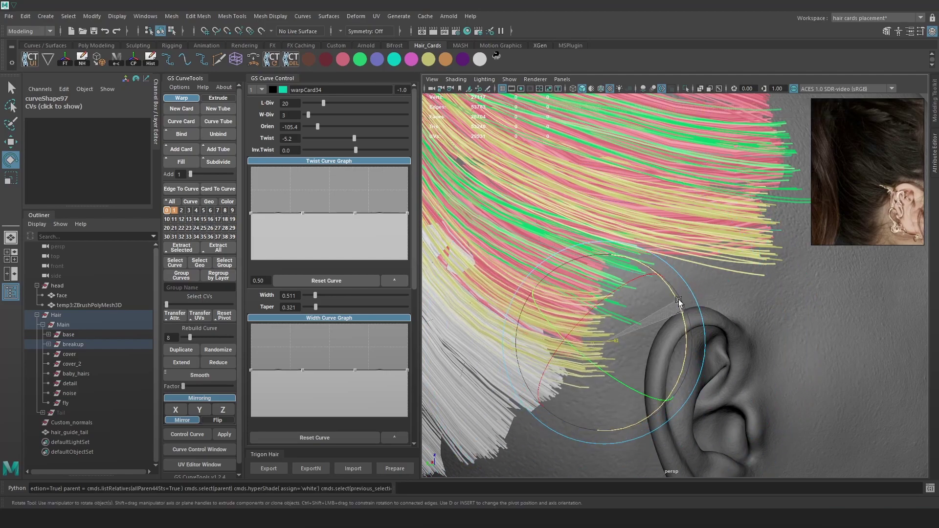
- Move warpCard34's tip control vertices to reshape the strand ends beside the ear, toggling soft selection for the adjustment
key(w)
key(b)
drag(622, 333, 678, 345)
drag(605, 341, 673, 333)
drag(692, 274, 630, 272)
click(705, 253)
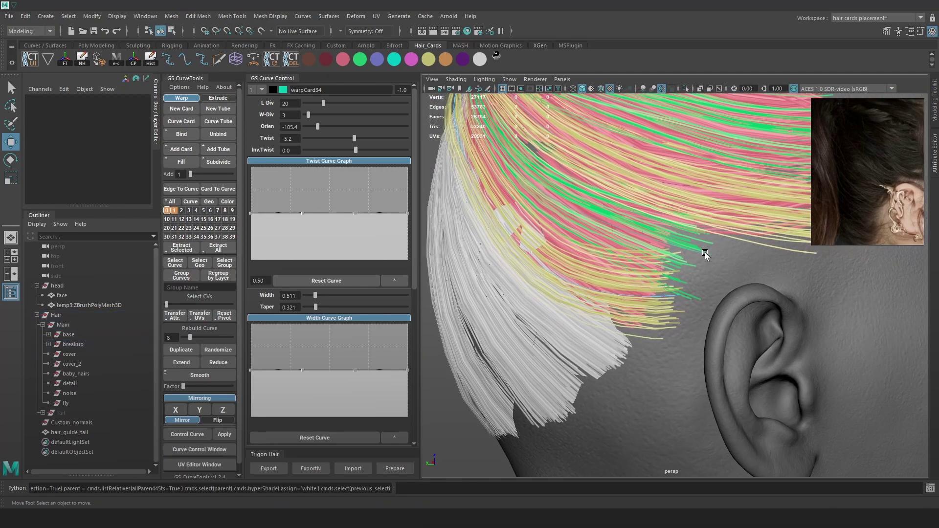
- Select the tip control vertex of the green card above the ear, warpCard33, and nudge it slightly upward
key(4)
click(707, 257)
alt+right_drag(706, 257, 721, 244)
key(F9)
click(711, 277)
key(5)
key(e)
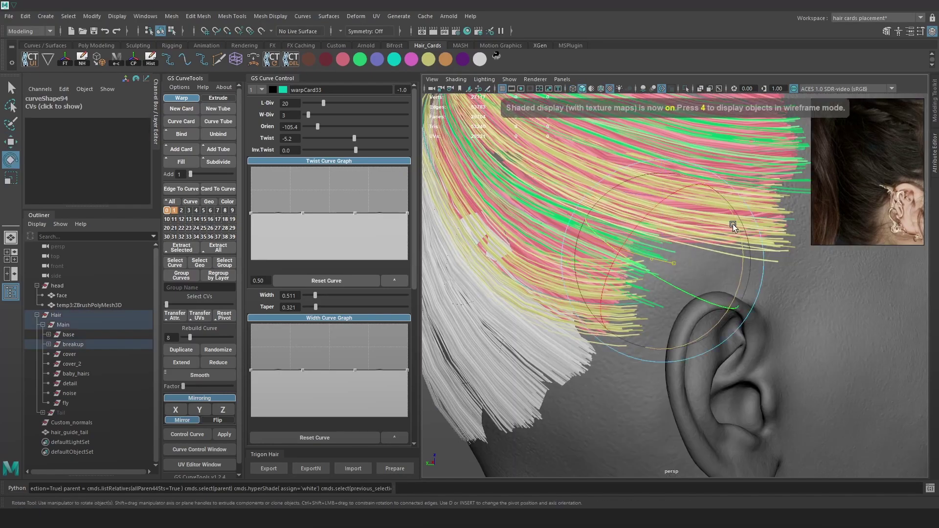
key(w)
drag(663, 262, 662, 256)
- Select the mid-length control vertex of warpCard33 for adjustment
alt+right_drag(662, 257, 581, 240)
key(4)
click(581, 241)
key(ctrl+z)
click(579, 261)
key(5)
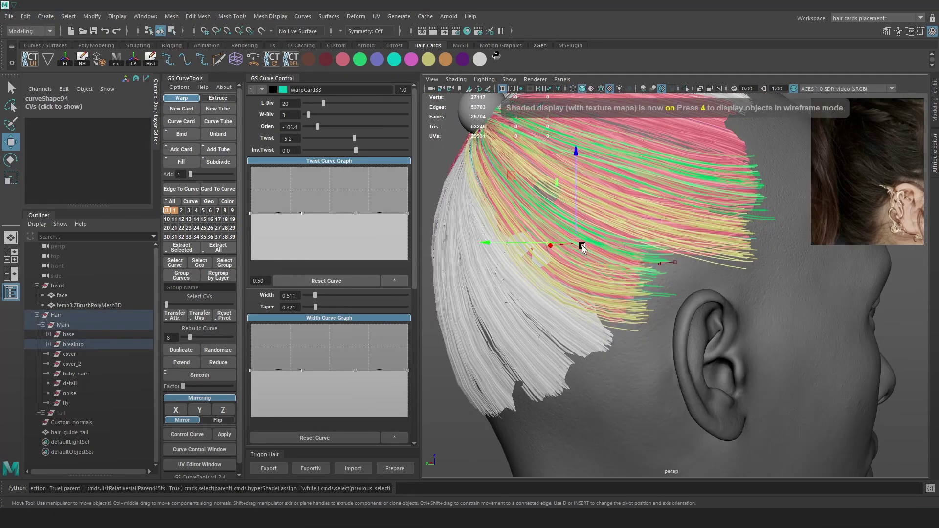
- Select warpCard32 and compare the hair flow with the reference photo around the ear
mouse_move(580, 239)
alt+mouse_down()
mouse_move(633, 273)
mouse_move(677, 271)
alt+mouse_up()
key(4)
click(677, 272)
key(5)
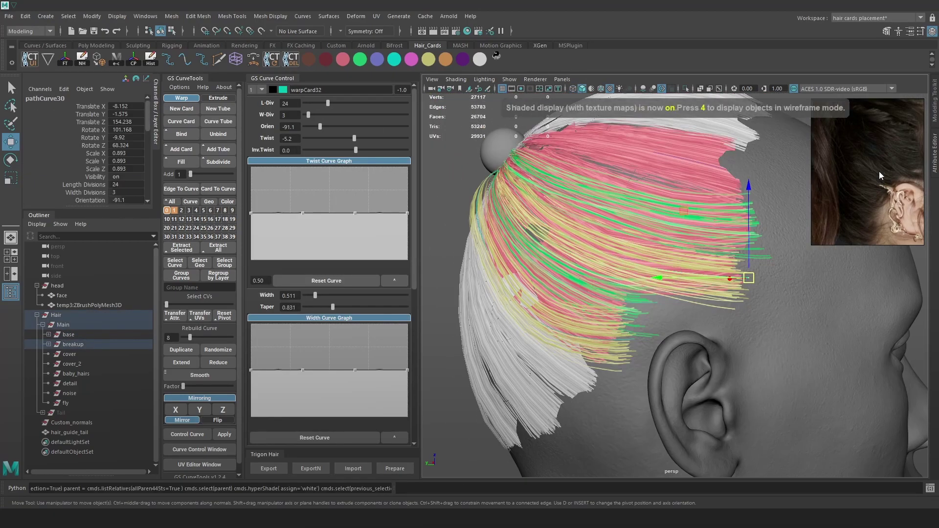
middle_drag(874, 177, 876, 201)
- Edit warpCard34's curve at control-vertex level and set its orientation to -120.0
mouse_move(781, 279)
alt+mouse_down()
mouse_move(784, 288)
mouse_move(650, 268)
mouse_move(534, 228)
mouse_move(620, 253)
mouse_move(504, 195)
alt+mouse_up()
click(534, 228)
key(4)
click(583, 258)
key(6)
right_drag(497, 178, 455, 175)
mouse_move(624, 244)
alt+mouse_down()
mouse_move(592, 245)
mouse_move(582, 275)
alt+mouse_up()
key(4)
key(ctrl+z)
drag(519, 237, 578, 266)
alt+drag(575, 233, 592, 280)
drag(318, 127, 315, 126)
- Reposition warpCard34's control vertices against the scalp and set the card's taper to 0.131
drag(502, 273, 560, 294)
key(b)
key(6)
mouse_move(556, 261)
mouse_down()
mouse_move(547, 269)
mouse_move(655, 320)
mouse_up()
drag(316, 307, 309, 309)
- Select warpCard34's root control vertices near the ponytail ball and rotate them to realign the card's start
mouse_move(636, 247)
alt+mouse_down()
mouse_move(663, 263)
mouse_move(617, 230)
alt+mouse_up()
key(4)
drag(604, 169, 511, 226)
key(e)
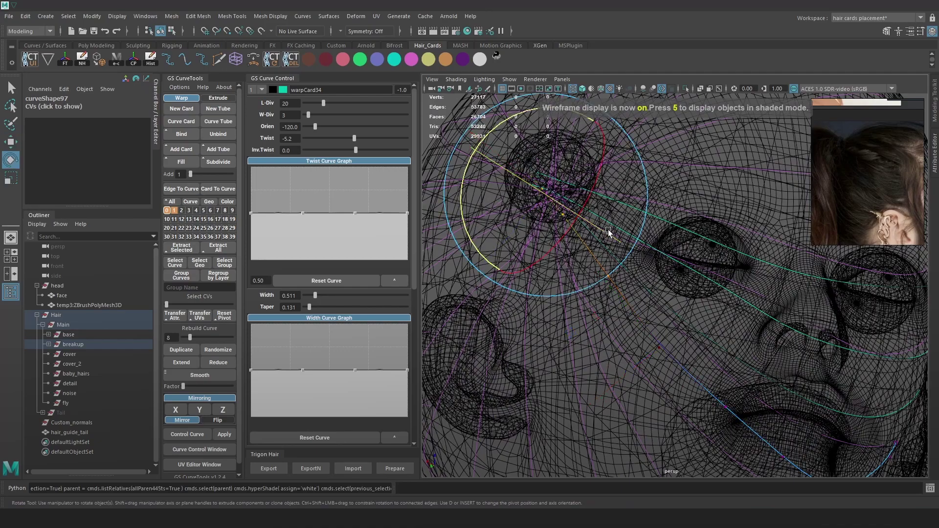
key(6)
drag(638, 242, 626, 256)
key(w)
- Select warpCard34's mid-length control vertex at the back of the head, ready to fit the card to the scalp
alt+drag(573, 238, 639, 249)
key(4)
key(6)
key(4)
click(556, 269)
key(6)
click(841, 356)
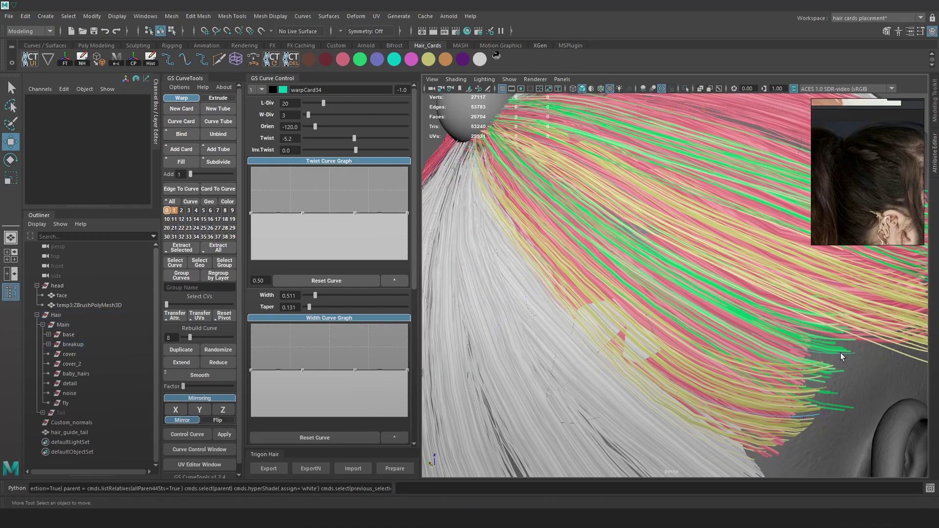
alt+right_drag(847, 357, 651, 248)
alt+drag(651, 248, 597, 283)
click(597, 284)
alt+right_drag(597, 283, 643, 304)
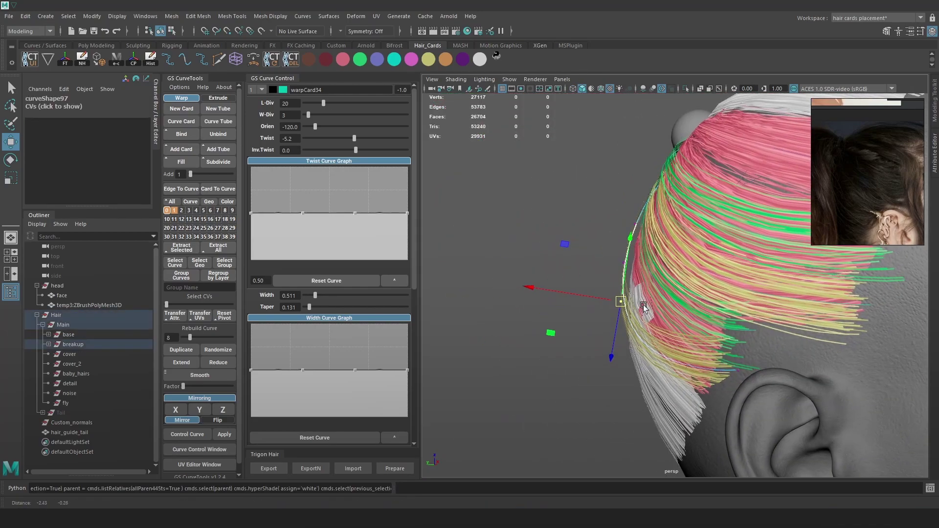
- Set warpCard34's inverse twist to 9.6 and adjust the selected mid-length vertex with soft selection toggled
alt+drag(644, 304, 626, 315)
key(5)
drag(356, 151, 359, 151)
key(b)
mouse_move(580, 303)
mouse_down()
mouse_move(559, 301)
mouse_move(582, 291)
mouse_move(573, 291)
mouse_up()
- Rebuild warpCard34's curve with the rebuild value set to 11
alt+drag(582, 299, 751, 398)
key(6)
alt+drag(698, 372, 665, 354)
key(4)
drag(189, 337, 193, 338)
- Return to the rebuilt warpCard34 curve's control vertices and move them to fit the card along the surrounding hair
alt+right_drag(599, 227, 719, 346)
right_drag(719, 346, 686, 347)
drag(685, 347, 641, 369)
key(6)
alt+drag(580, 337, 612, 340)
key(4)
key(6)
drag(555, 294, 618, 346)
drag(606, 350, 680, 332)
alt+middle_drag(680, 332, 722, 363)
- Select warpCard34's root control vertex and move it into place at the base of the ponytail ball
key(4)
drag(570, 136, 529, 196)
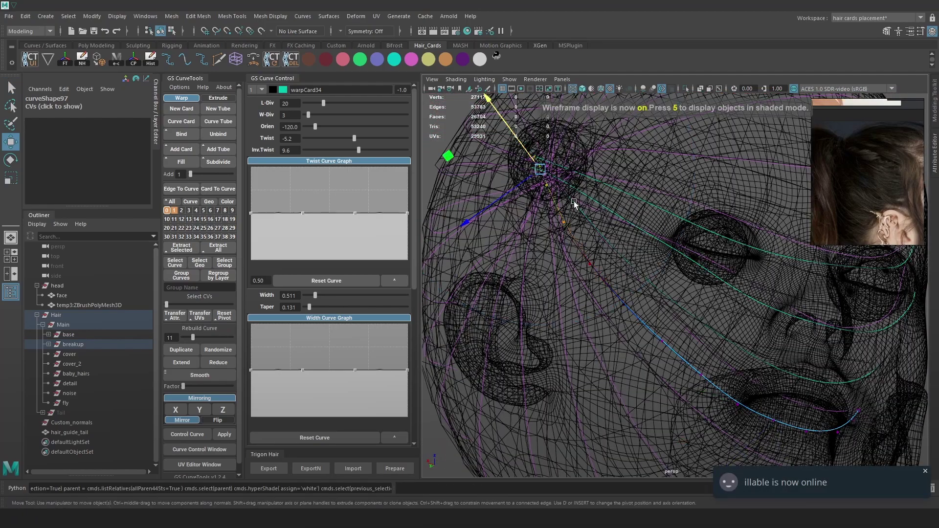
key(6)
key(e)
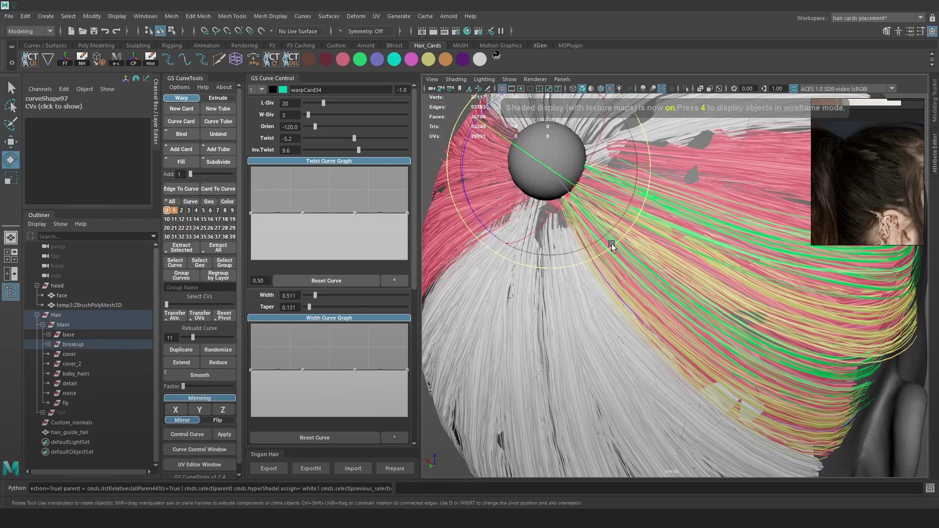
key(w)
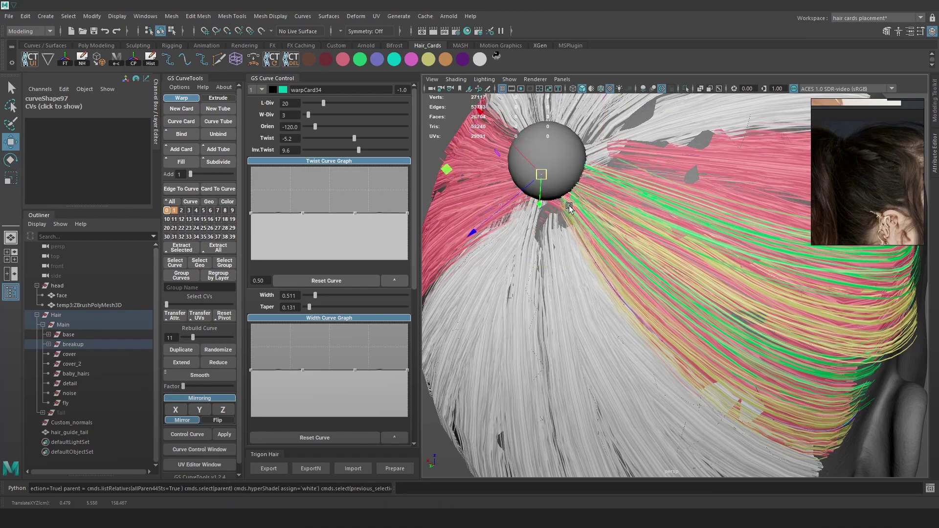
drag(547, 180, 533, 191)
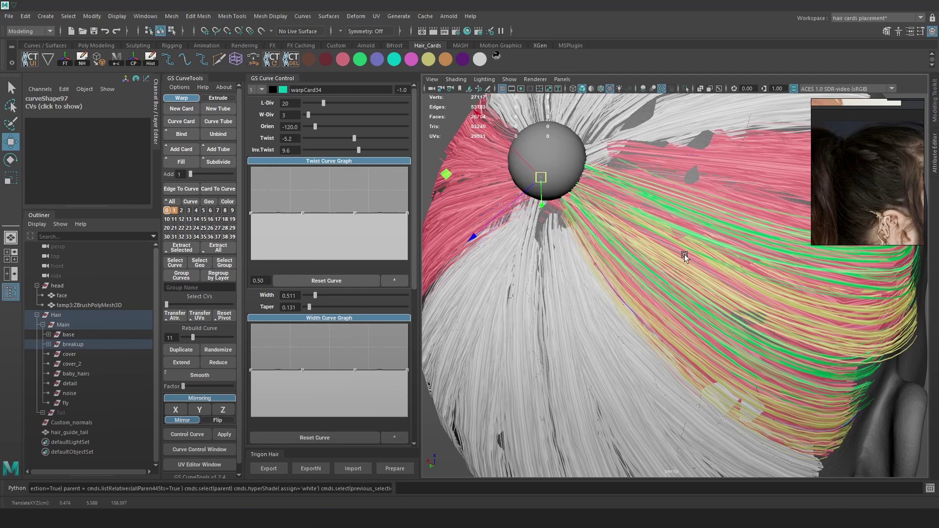
alt+drag(682, 257, 570, 221)
drag(559, 182, 747, 184)
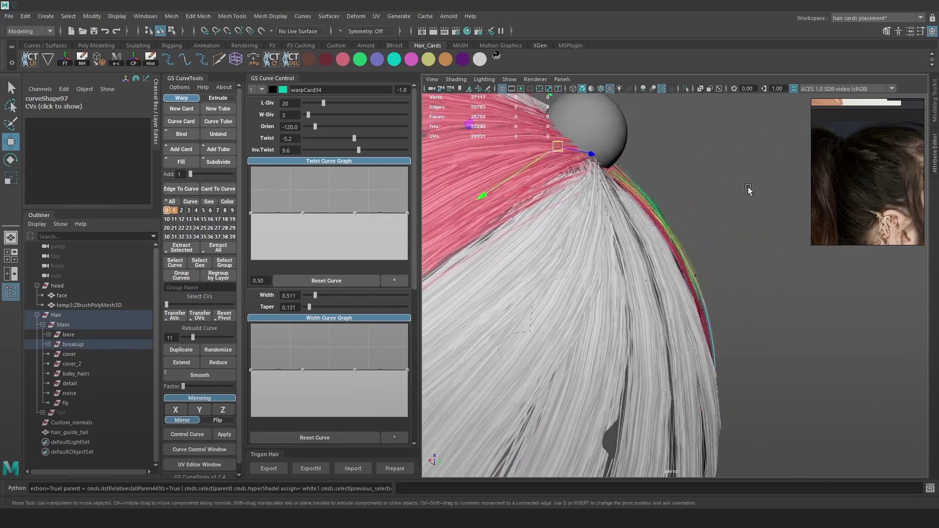
- Examine warpCard34's fit against the neighbouring cards from the back and side of the head
alt+drag(724, 269, 684, 299)
alt+right_drag(685, 299, 777, 409)
alt+drag(778, 408, 691, 347)
alt+right_drag(691, 348, 718, 363)
alt+right_drag(671, 336, 697, 342)
alt+drag(696, 341, 674, 316)
alt+right_drag(674, 315, 697, 279)
alt+drag(696, 279, 654, 310)
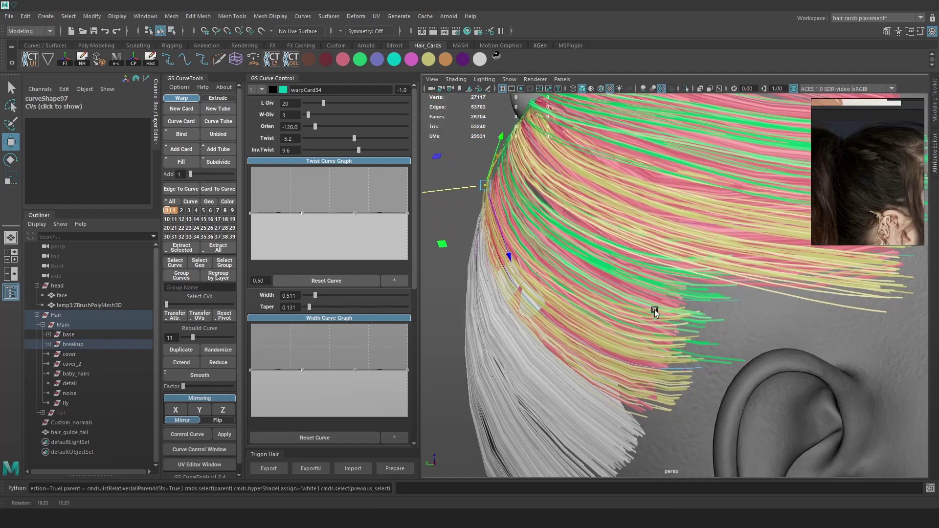
alt+right_drag(655, 310, 623, 227)
alt+drag(623, 228, 660, 273)
alt+right_drag(660, 273, 676, 289)
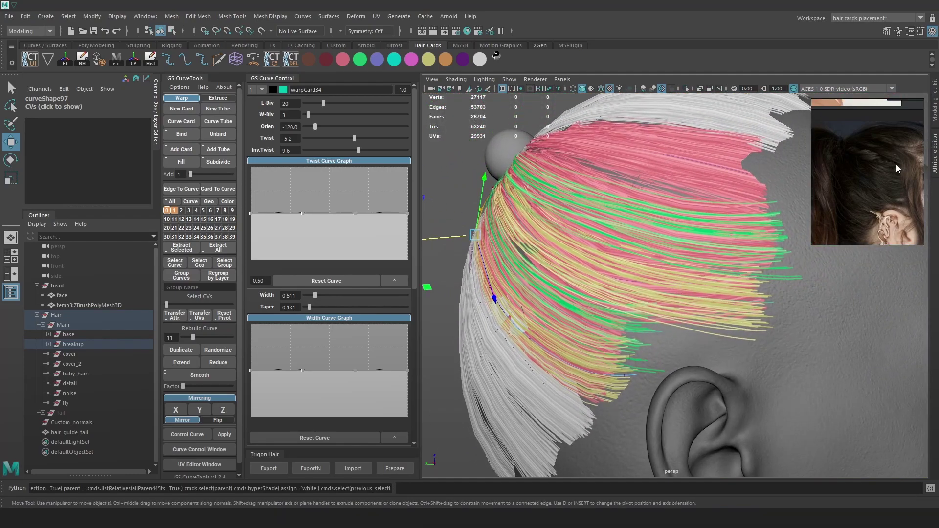
- Select the warpCard32 curve and rebuild it with the rebuild value set to 14
click(775, 301)
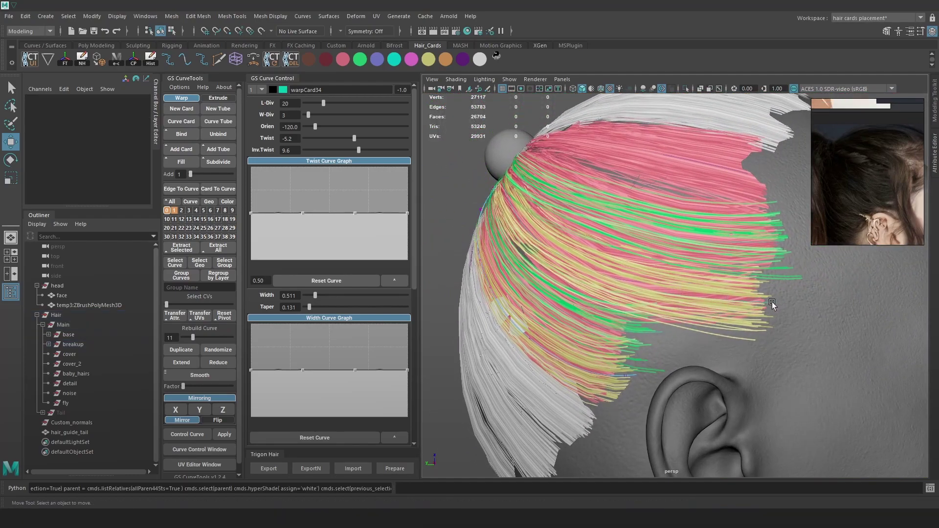
right_drag(772, 302, 820, 264)
click(774, 301)
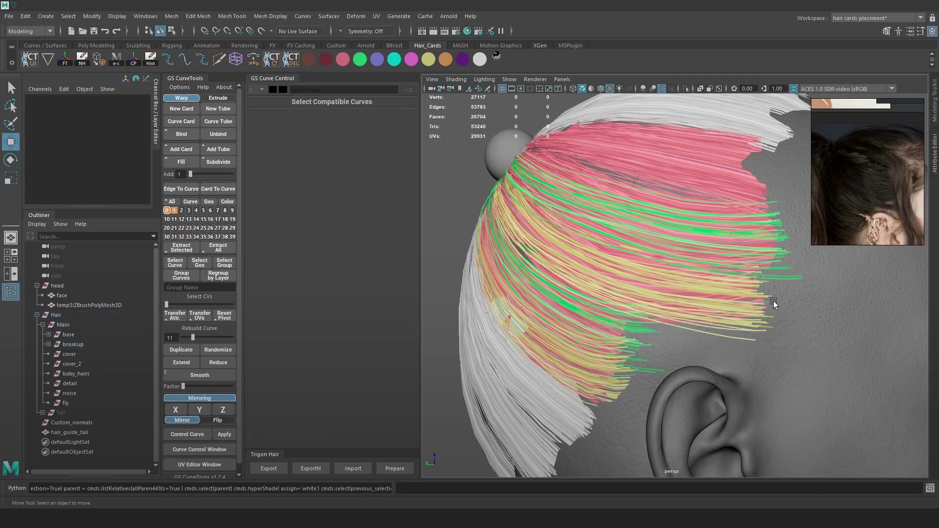
key(4)
click(774, 301)
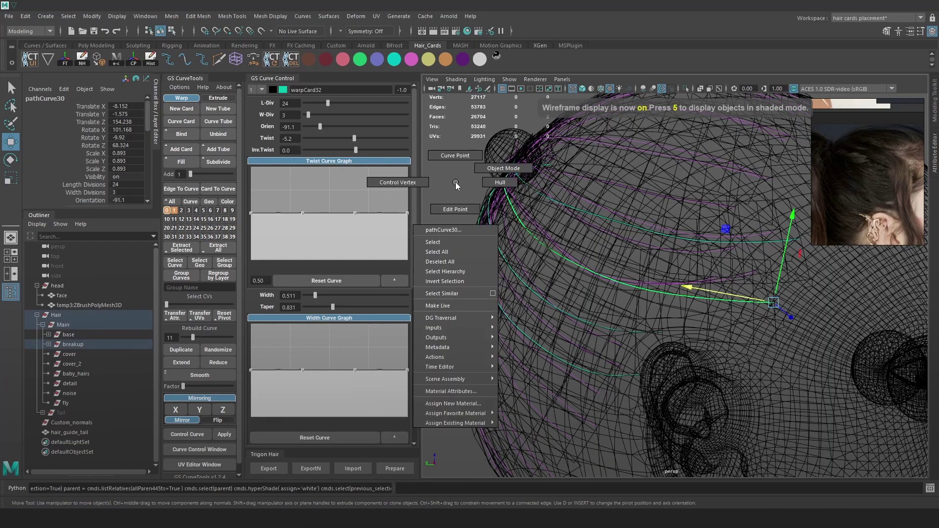
click(456, 186)
scroll(711, 260, up, 2)
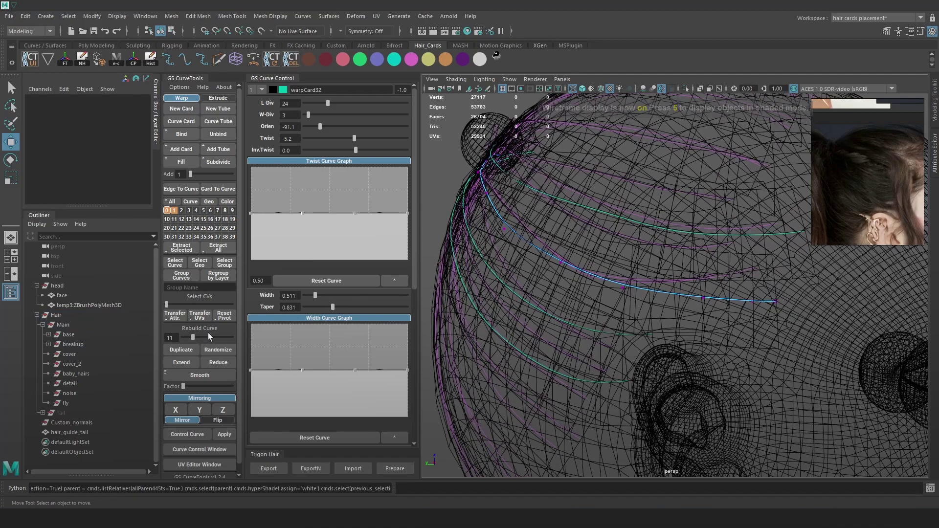
drag(193, 337, 196, 336)
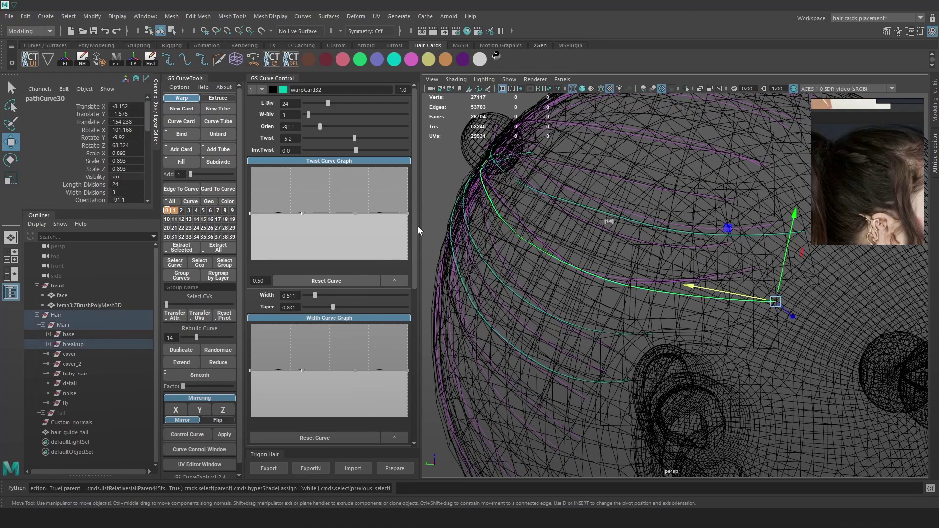
- Select a control vertex near the front end of warpCard32 and move it to refine the yellow card above the ear
right_drag(447, 151, 390, 145)
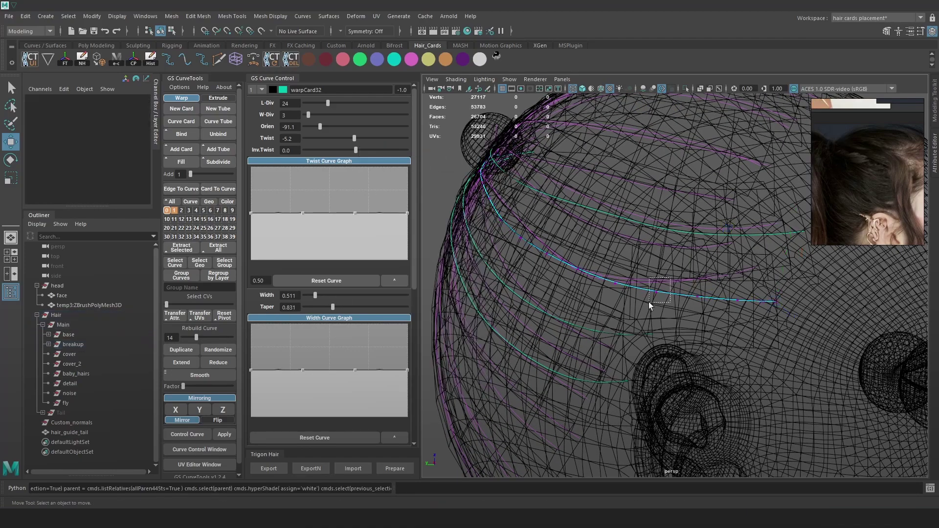
drag(649, 302, 648, 301)
key(6)
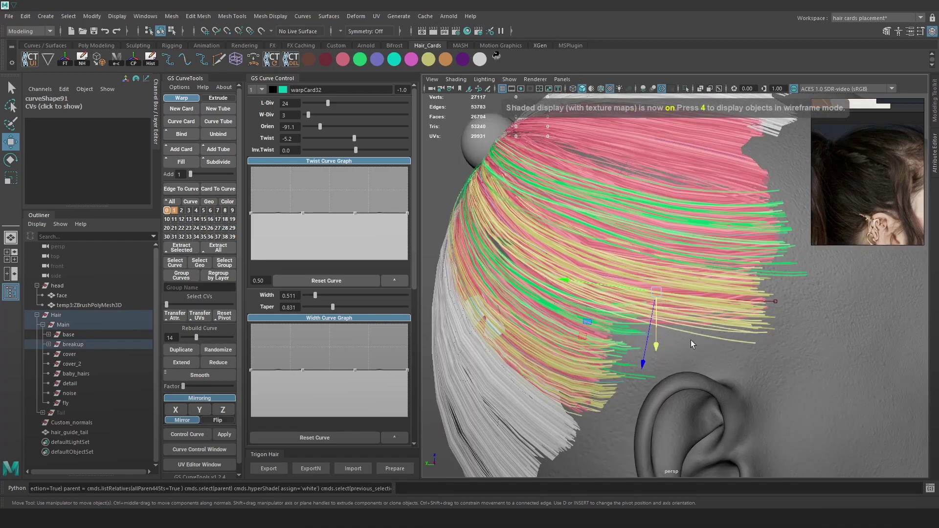
ctrl+shift+right_drag(681, 289, 661, 287)
drag(656, 258, 715, 280)
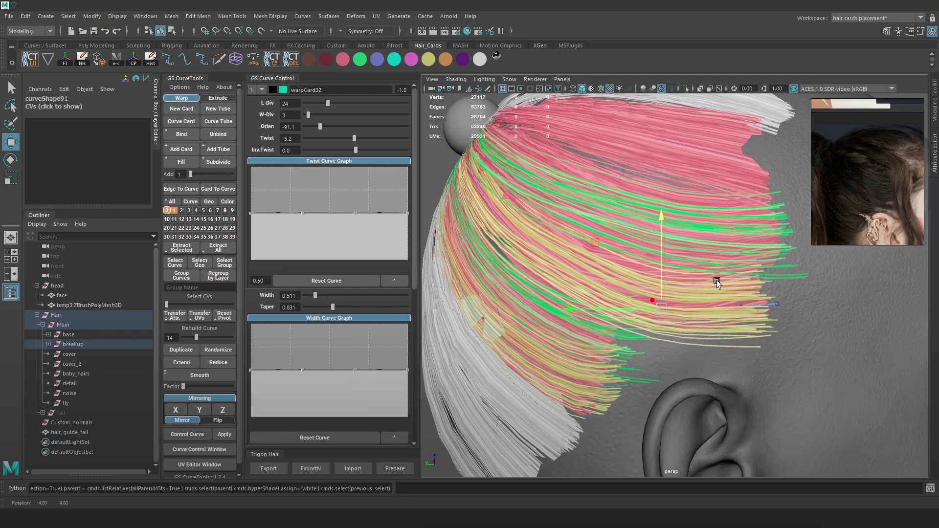
- Select warpCard32's mid-length control vertex and move it to refine the card's curvature along the head
key(4)
drag(579, 278, 579, 280)
key(6)
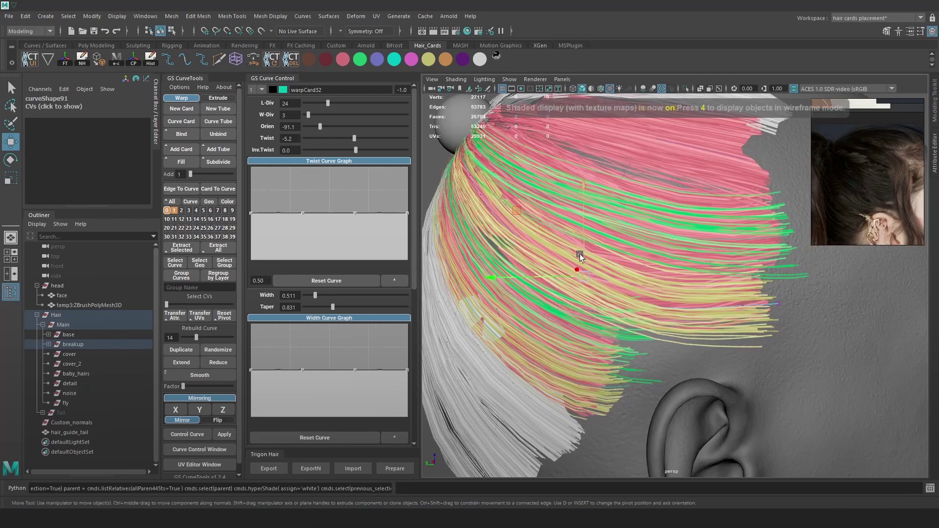
drag(516, 211, 510, 215)
mouse_move(671, 253)
alt+mouse_down()
mouse_move(705, 217)
mouse_move(709, 255)
mouse_move(668, 251)
alt+mouse_up()
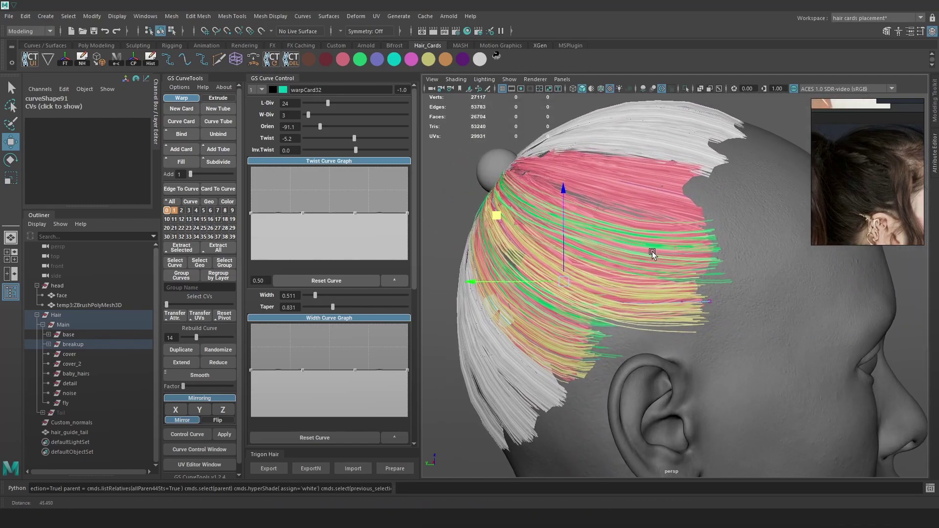
- Adjust the mid-length control vertex of the upper green card, warpCard31, and return its curve to object mode
key(4)
click(651, 253)
click(451, 181)
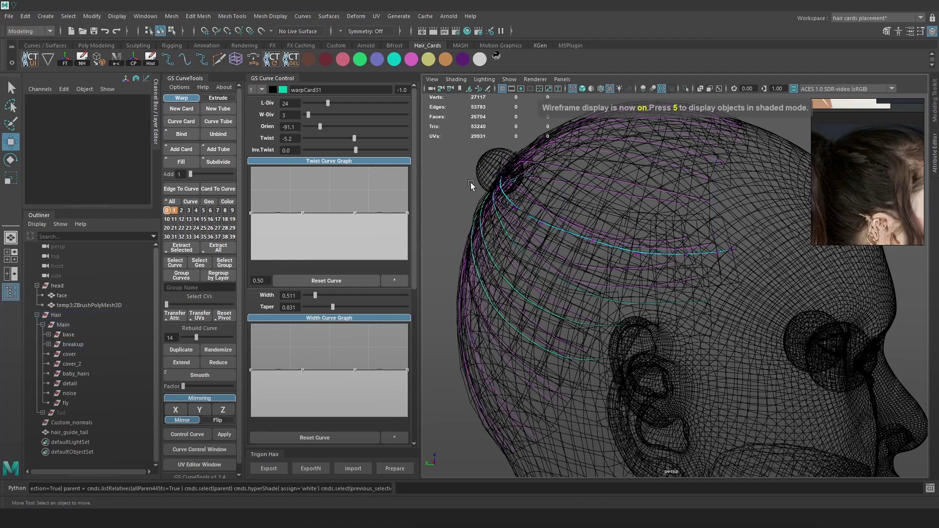
click(596, 234)
key(6)
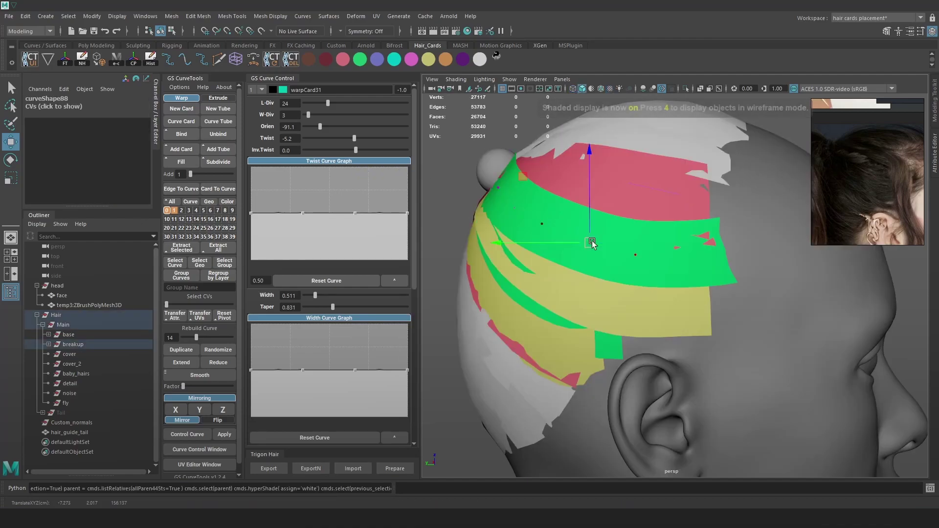
alt+drag(591, 242, 690, 248)
right_drag(647, 257, 695, 236)
scroll(696, 272, up, 2)
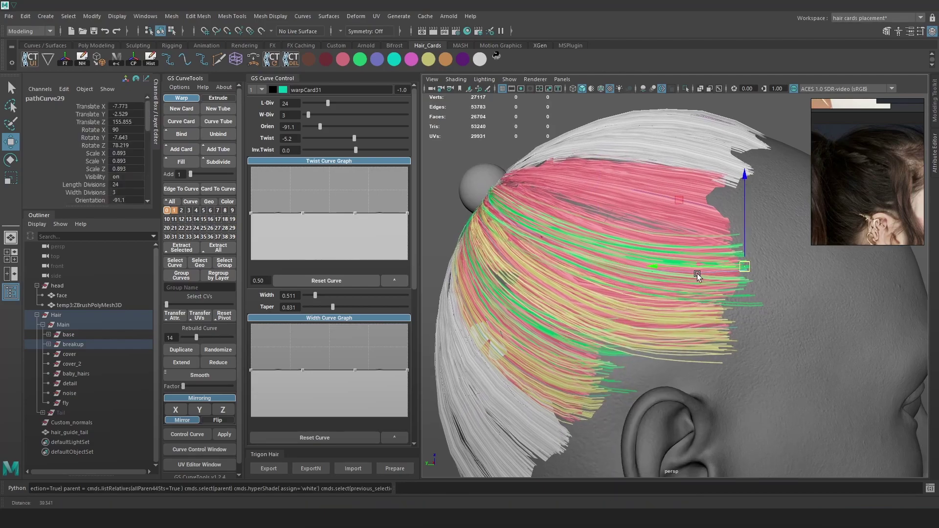
- Duplicate the yellow card warpCard32 above the ear and move the copy up over the pink layer's upper part
click(734, 329)
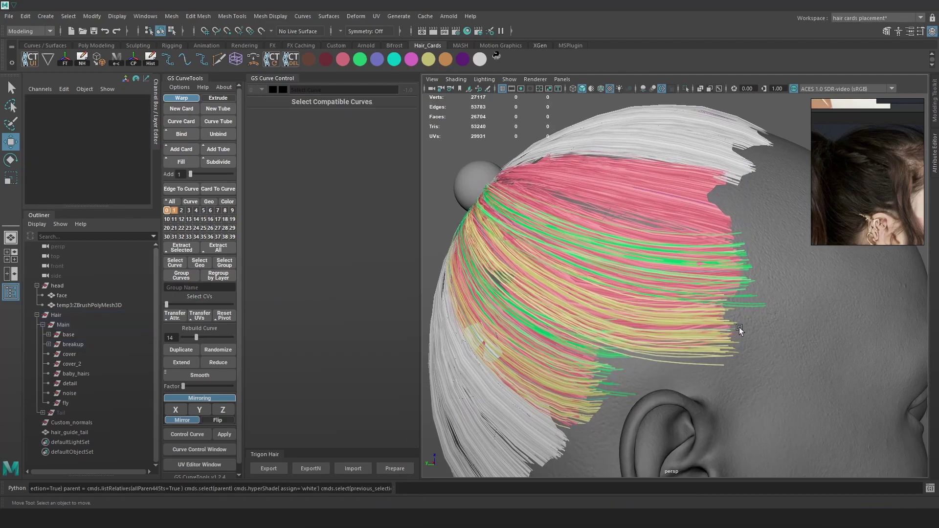
key(4)
click(739, 329)
key(6)
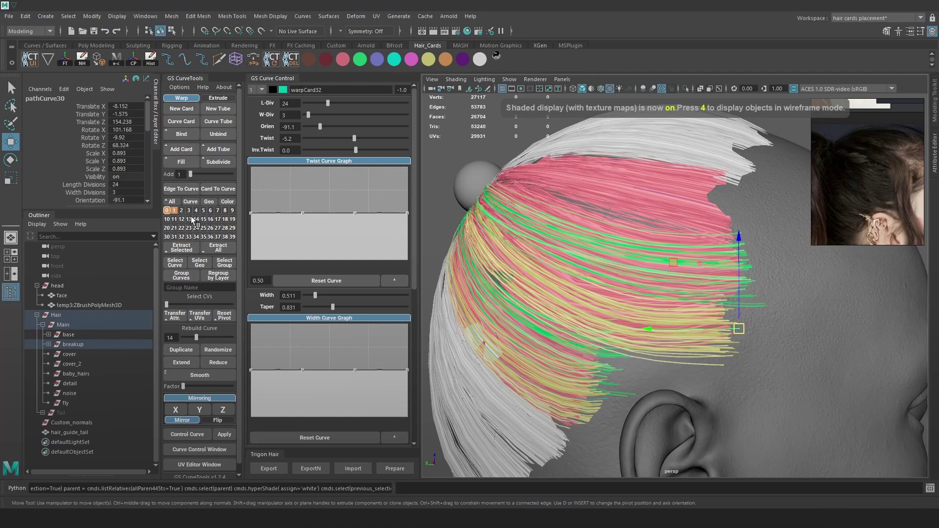
click(191, 349)
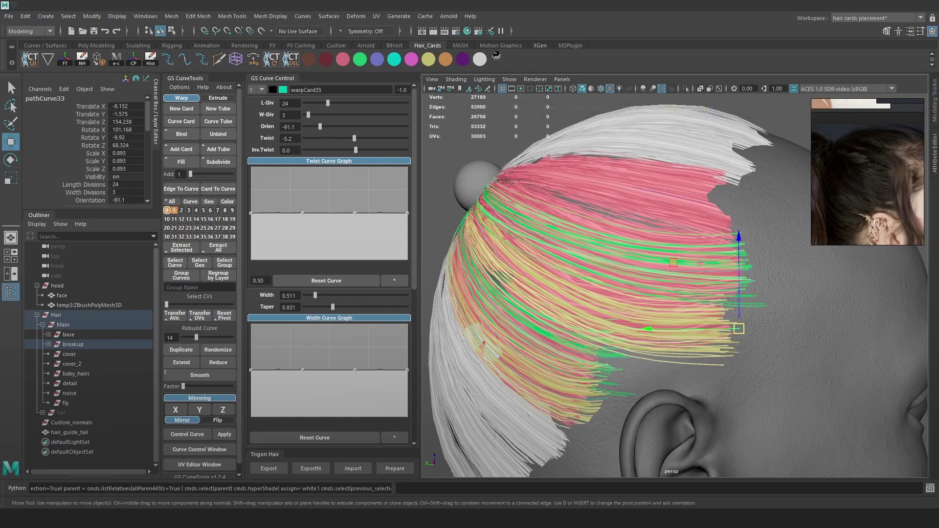
drag(742, 272, 668, 283)
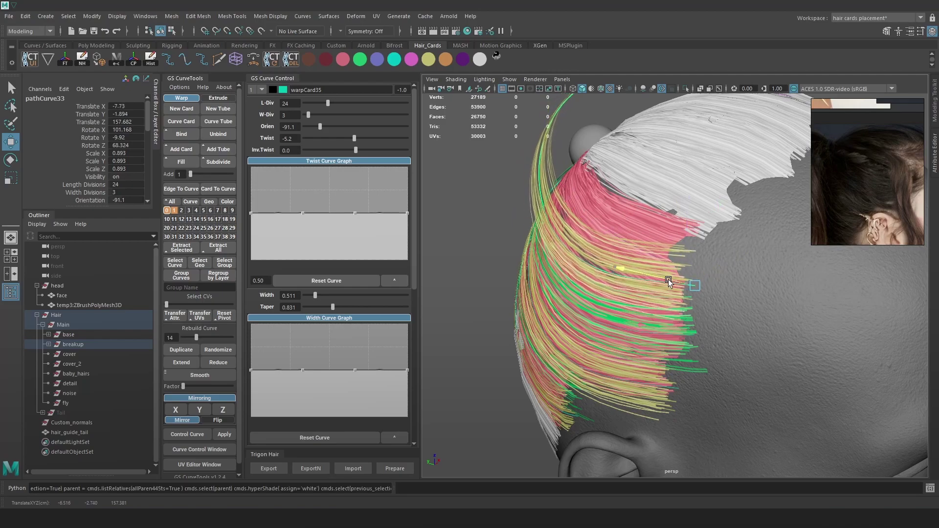
- Rotate the warpCard35 copy to follow the head's curvature and shorten its curve with Reduce, undoing the excess change
alt+drag(630, 238, 518, 309)
key(e)
click(702, 307)
key(4)
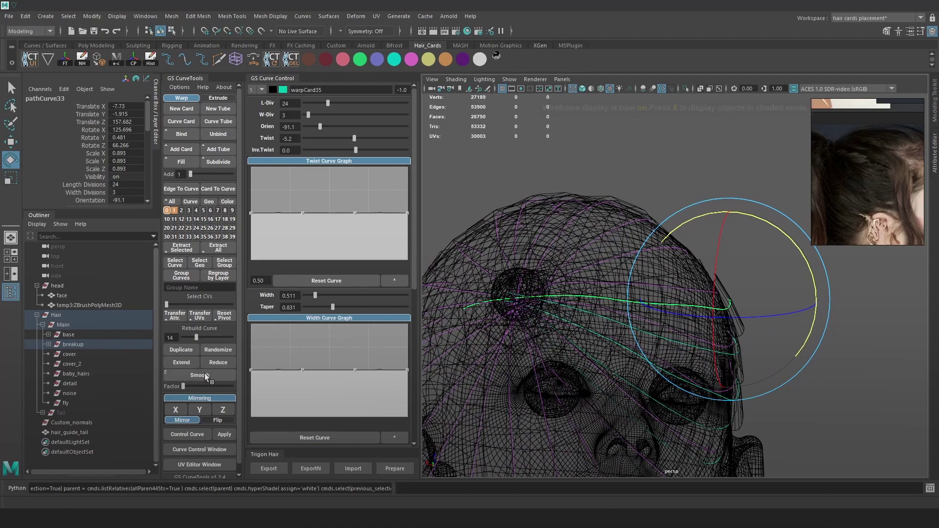
click(213, 362)
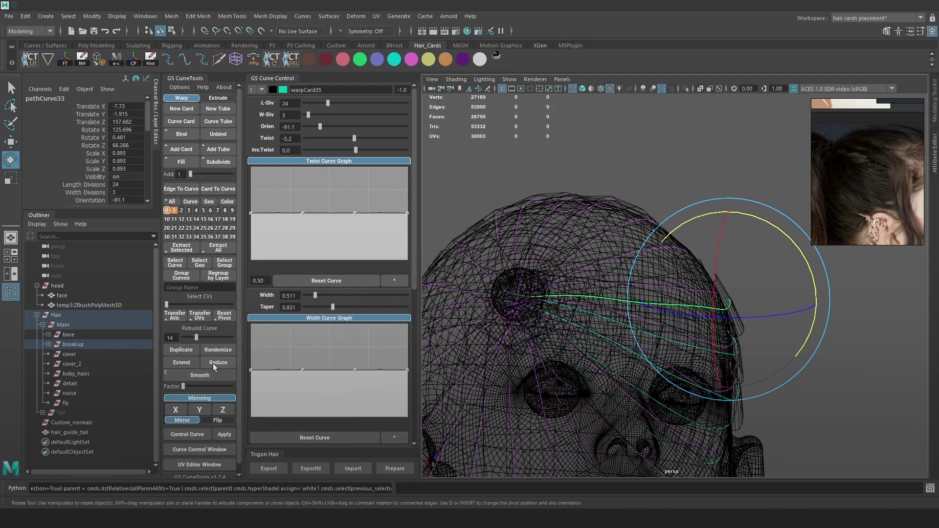
mouse_move(426, 333)
alt+mouse_down()
mouse_move(511, 319)
mouse_move(586, 286)
mouse_move(646, 281)
alt+mouse_up()
key(6)
key(ctrl+z)
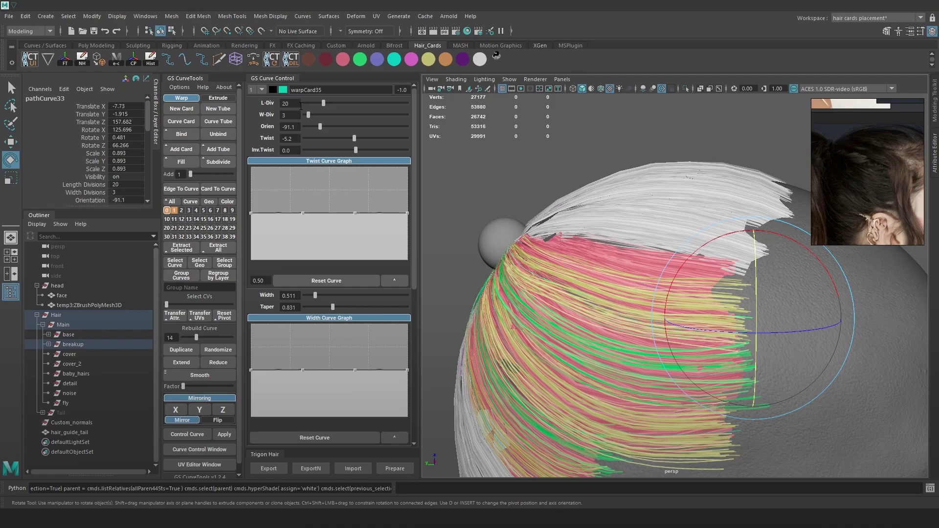
- Move warpCard35 against the side of the head and rebuild its curve with the rebuild value set to 7
alt+drag(658, 196, 597, 243)
key(w)
drag(686, 299, 717, 288)
right_drag(519, 180, 514, 159)
key(4)
key(f)
drag(195, 336, 189, 336)
- Move warpCard35's control vertex at the ponytail root and set the card's Taper to 0.638
click(509, 225)
click(542, 254)
key(5)
mouse_move(553, 254)
mouse_down()
mouse_move(556, 265)
mouse_move(545, 248)
mouse_up()
drag(333, 307, 326, 307)
- Select warpCard35's mid-length control vertex and adjust how the card lies over the pink layer
key(e)
key(4)
key(w)
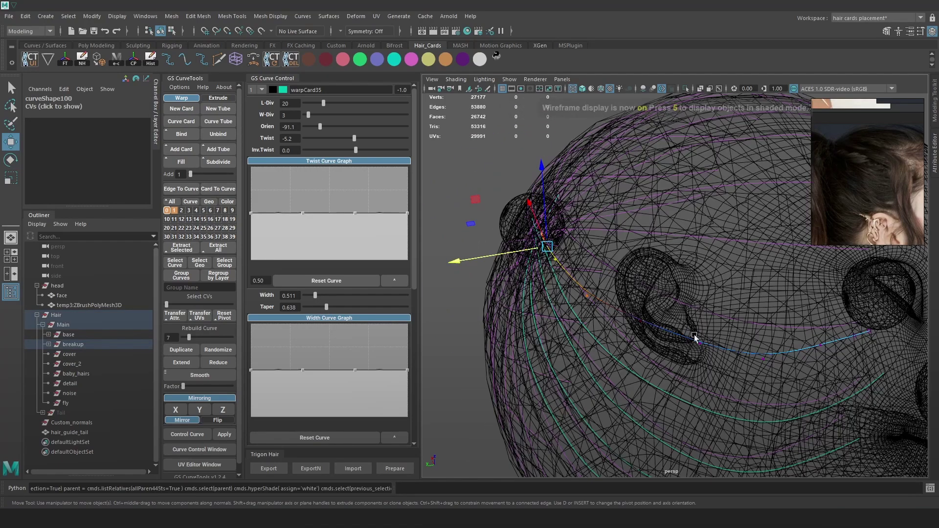
key(6)
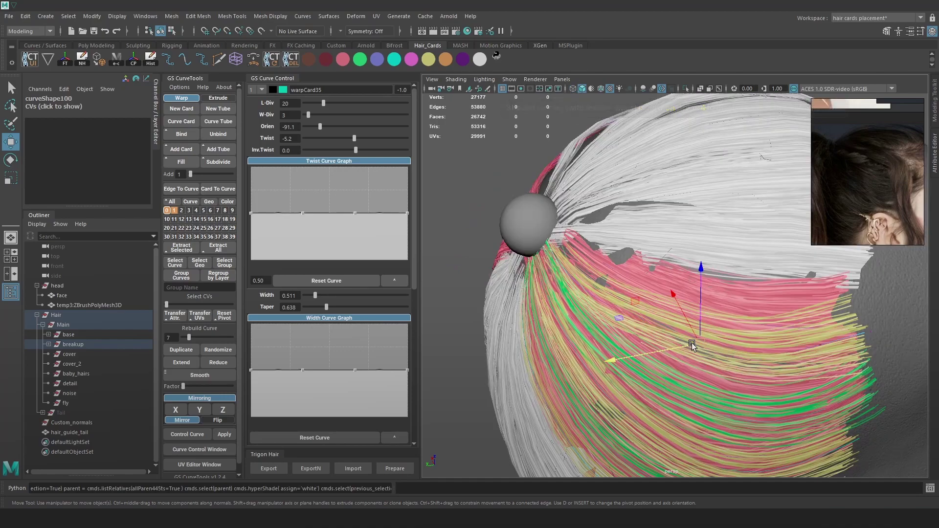
alt+drag(691, 312, 847, 163)
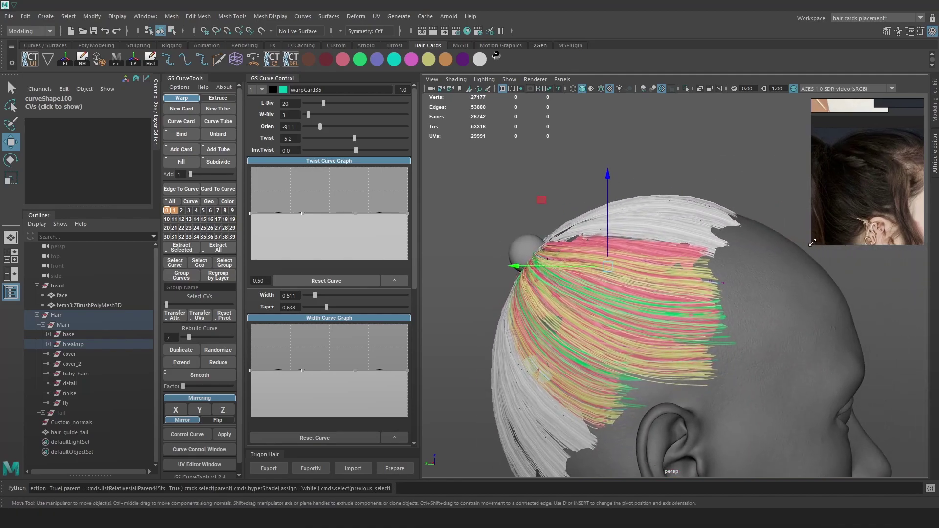
- Enlarge the reference photo and examine how the side hair flows from above the ear into the ponytail
drag(812, 243, 796, 258)
scroll(884, 150, up, 5)
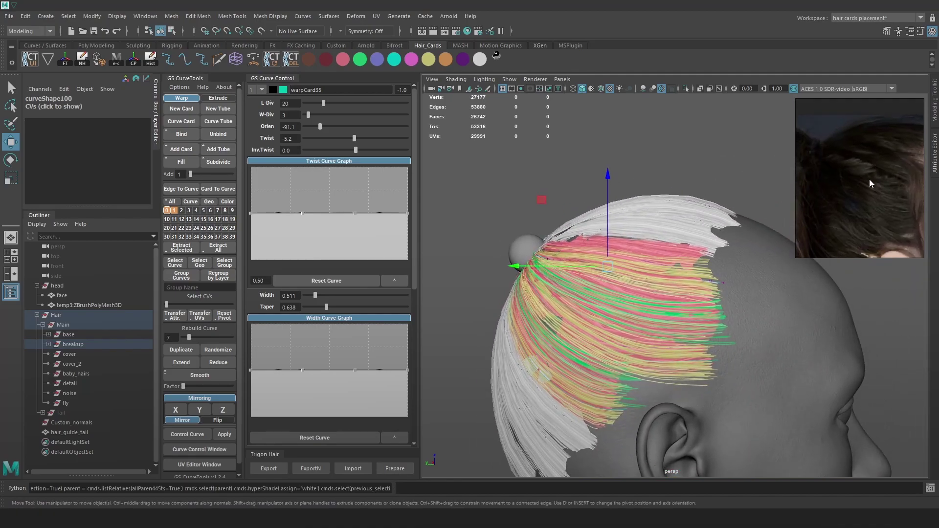
scroll(868, 176, up, 2)
mouse_move(872, 177)
middle_down()
mouse_move(850, 189)
mouse_move(858, 190)
middle_up()
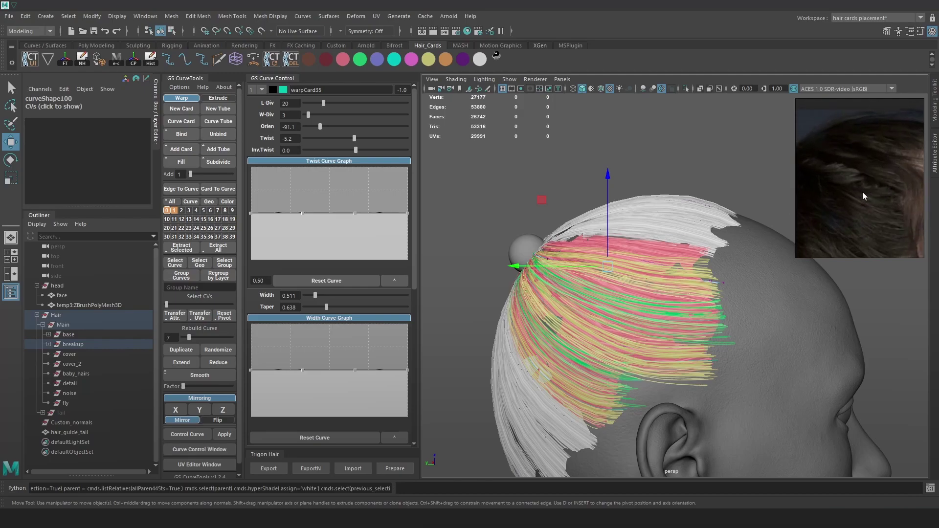
scroll(863, 195, down, 6)
scroll(847, 196, up, 6)
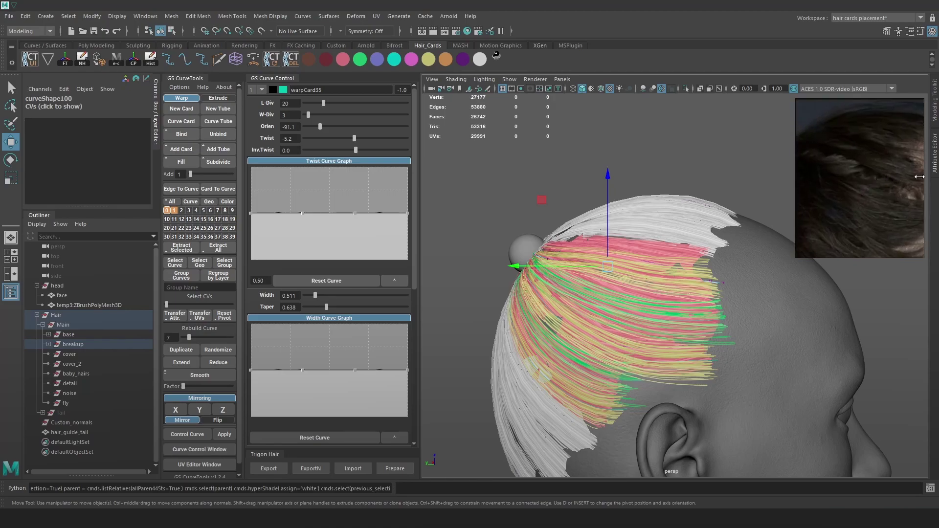
middle_drag(891, 179, 904, 180)
scroll(895, 176, down, 2)
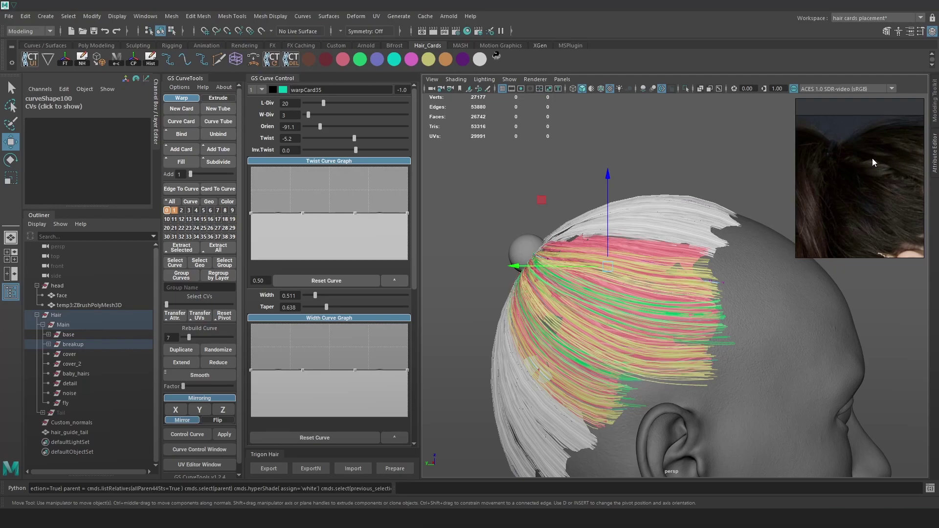
middle_drag(894, 168, 873, 175)
- Lower warpCard35's mid-length control vertex slightly and adjust the vertex nearer its front end
drag(603, 235, 607, 241)
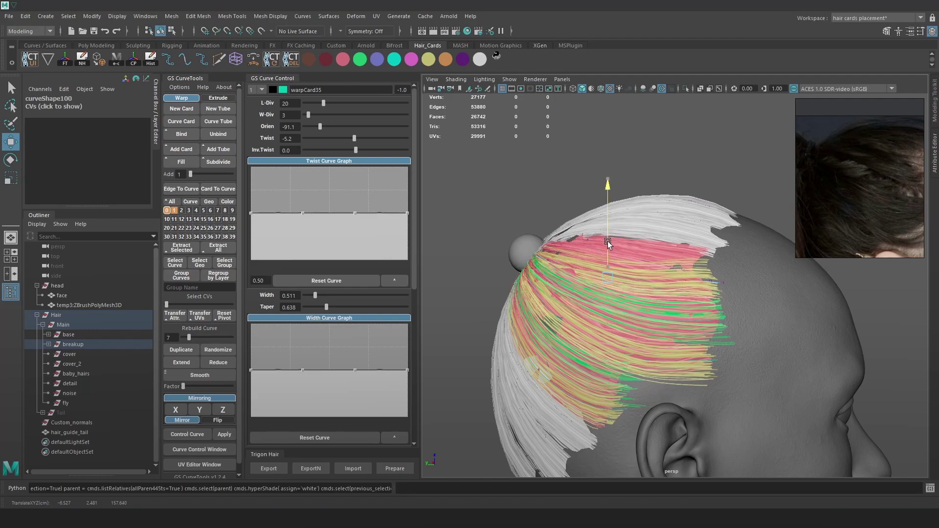
key(4)
click(684, 268)
key(6)
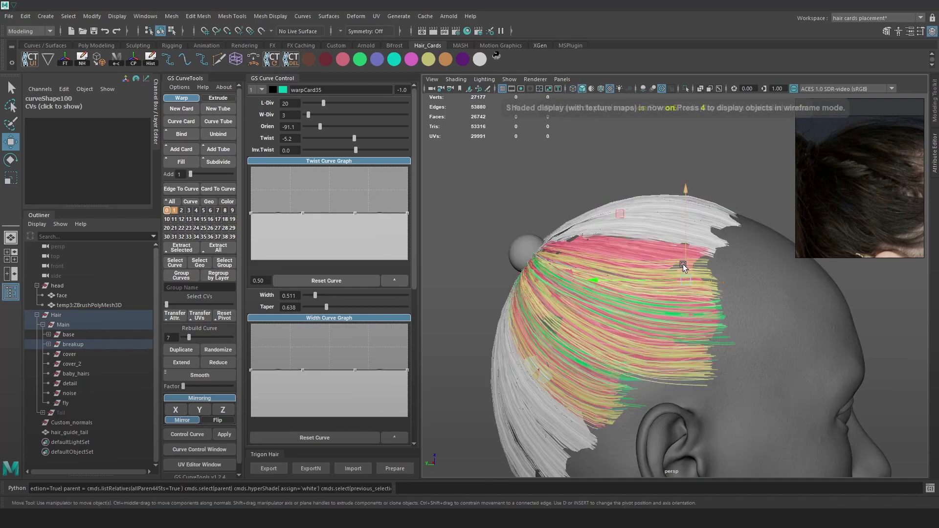
drag(689, 249, 687, 252)
- Move warpCard35's root control vertex slightly lower beside the ponytail base
key(4)
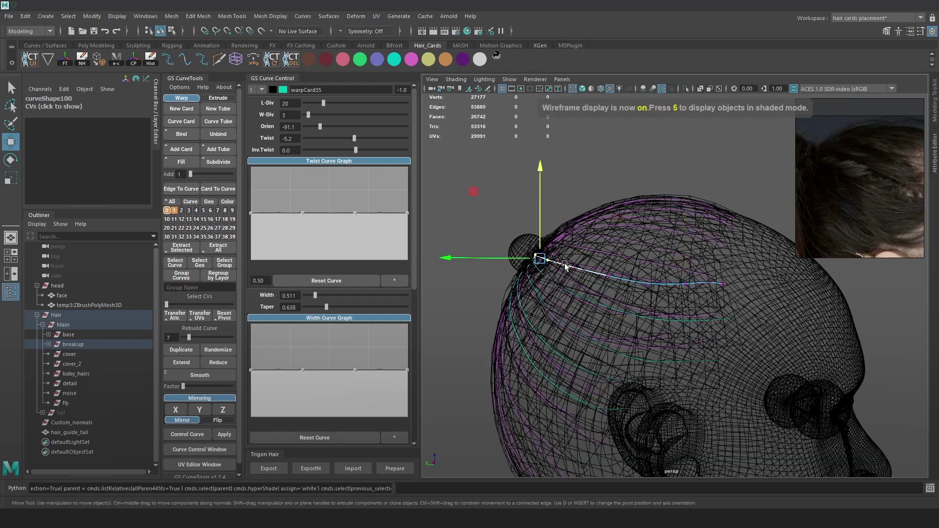
key(5)
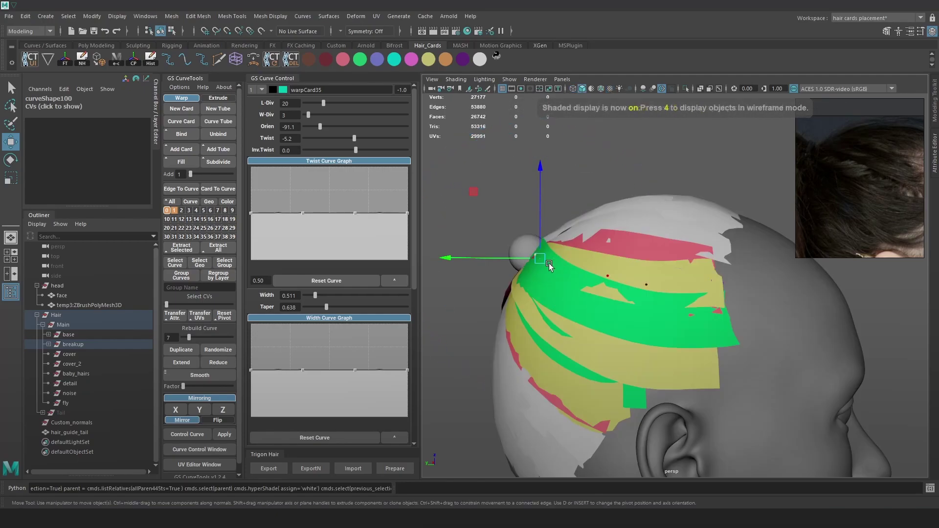
key(6)
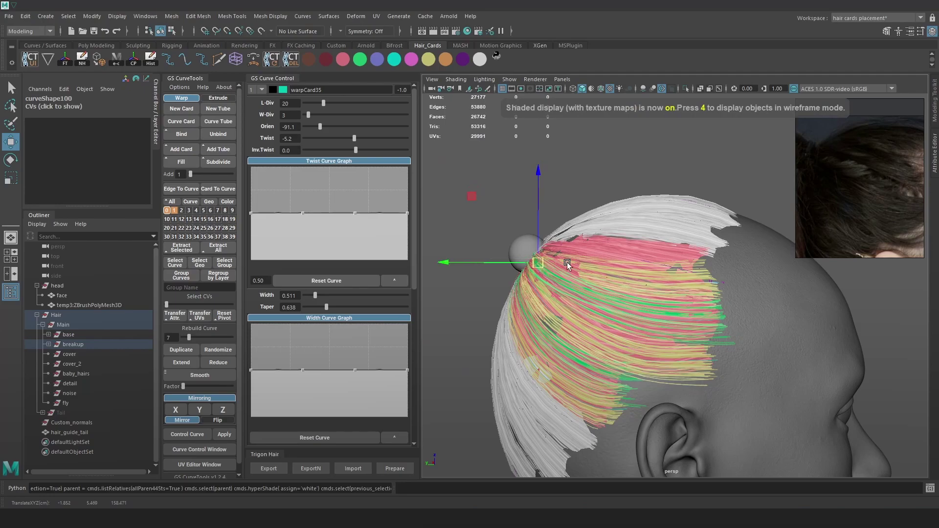
key(e)
key(w)
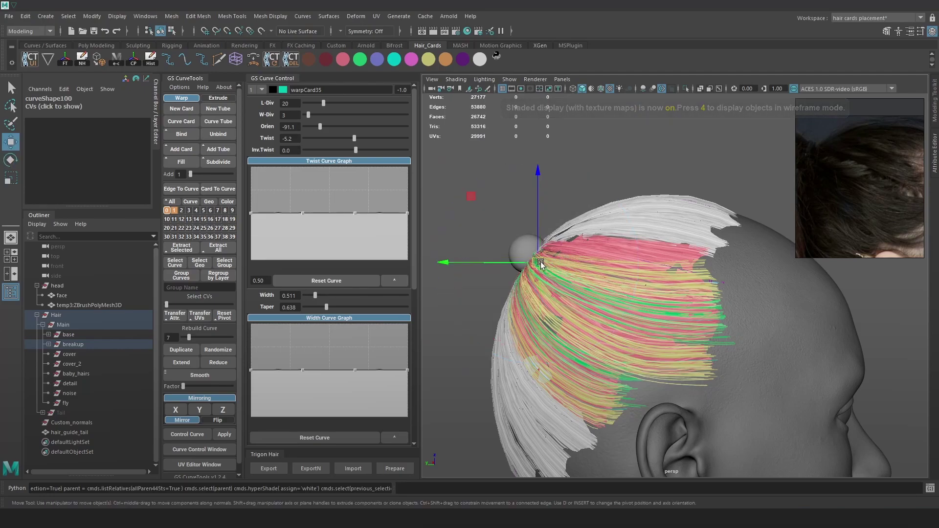
- Return warpCard35's curve to object mode and reselect the whole card
alt+drag(586, 264, 562, 227)
scroll(566, 244, up, 5)
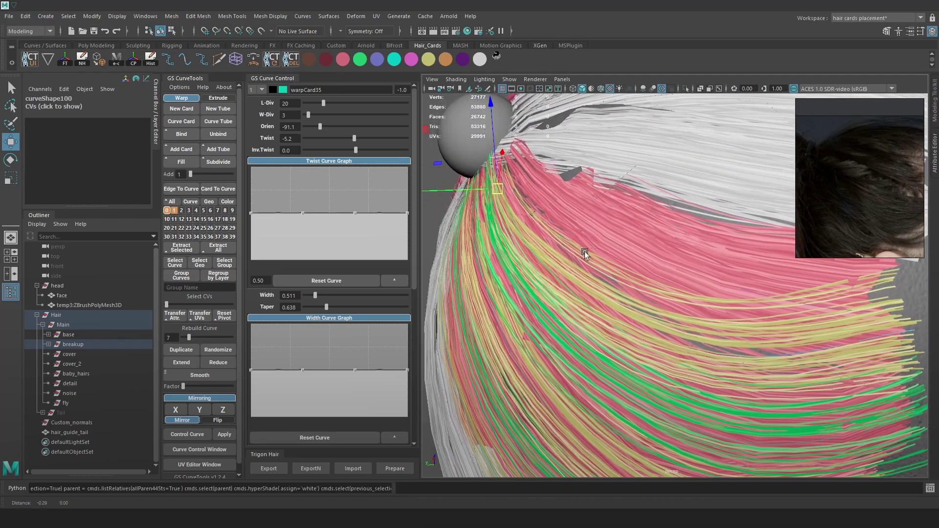
alt+middle_drag(568, 252, 694, 261)
alt+drag(694, 260, 638, 248)
alt+right_drag(639, 248, 583, 220)
alt+middle_drag(689, 230, 604, 242)
alt+drag(631, 242, 687, 265)
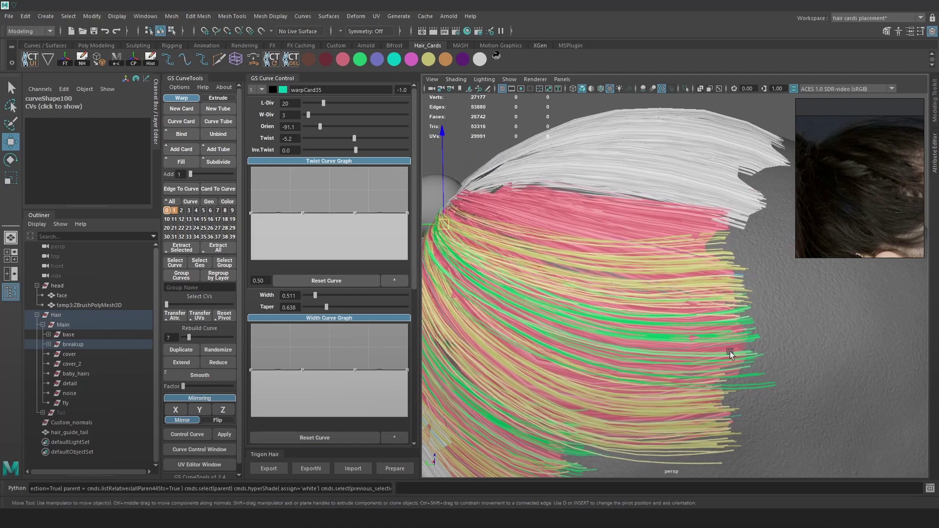
click(745, 342)
right_drag(741, 274, 783, 257)
click(756, 280)
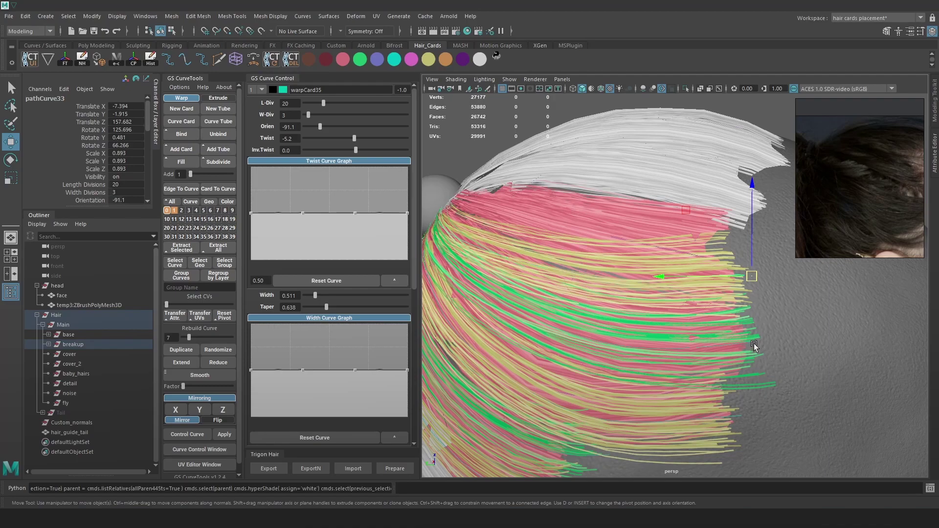
- Duplicate the green card warpCard31 and raise the copy to the white cards above the pink layer
key(4)
click(753, 342)
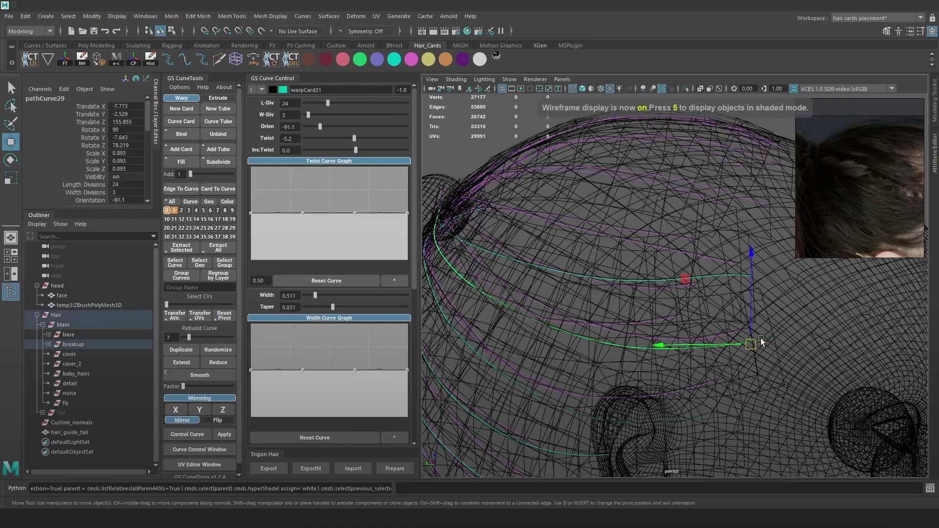
key(6)
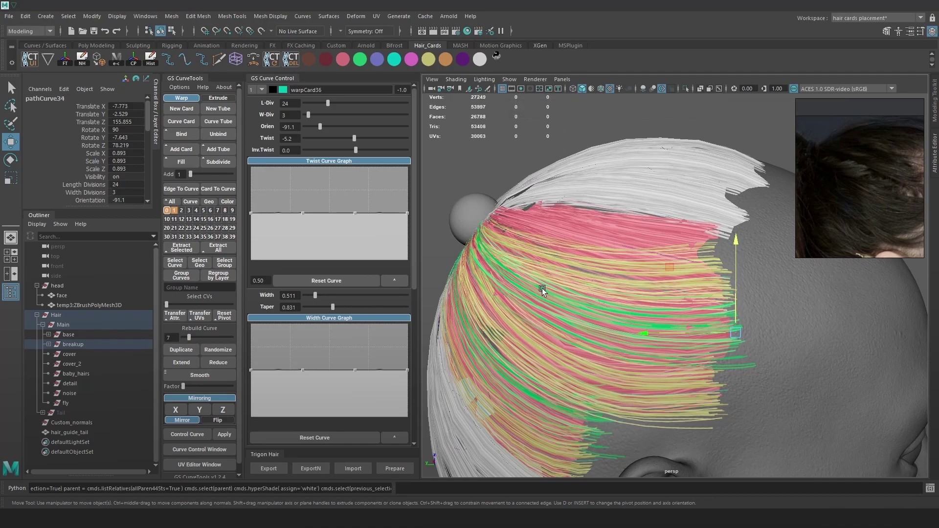
drag(736, 250, 735, 181)
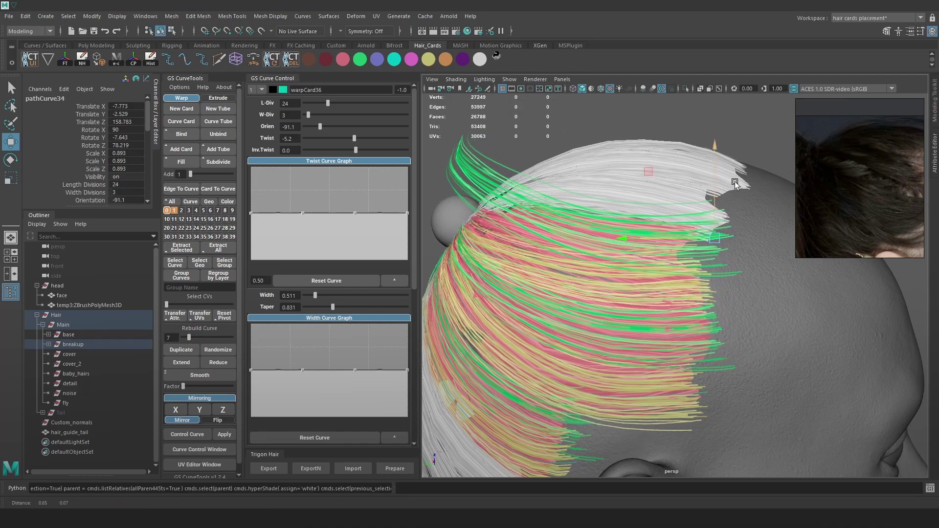
- Rotate and reposition the green copy warpCard36 so it follows the upper side of the head
alt+right_drag(735, 181, 708, 177)
alt+drag(708, 177, 747, 212)
key(e)
drag(815, 267, 629, 205)
key(w)
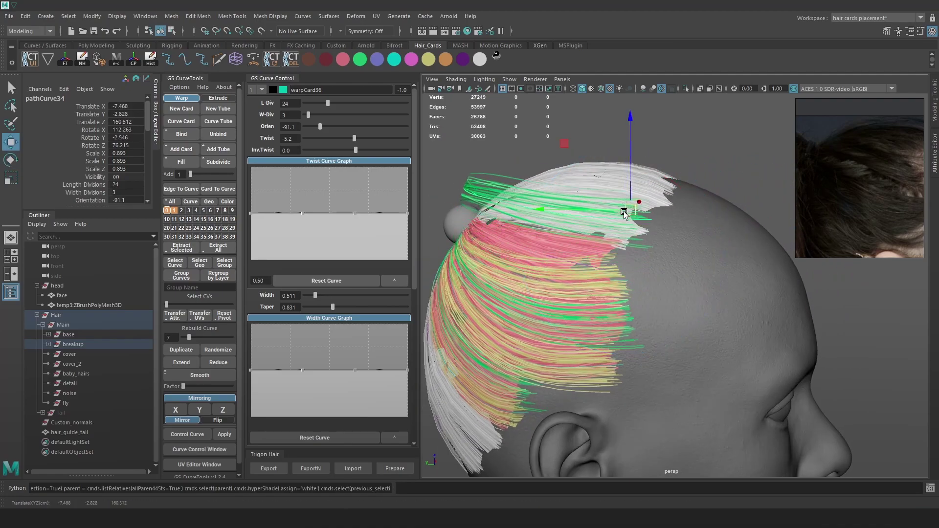
- Select the yellow card warpCard35 and shift it slightly along the side of the head
scroll(601, 326, up, 5)
key(4)
click(594, 276)
key(6)
drag(571, 277, 564, 277)
scroll(656, 301, down, 5)
- Select the front-end control vertex of warpCard35 and move it along the head to refine the card's tip
click(704, 176)
alt+drag(700, 184, 647, 272)
key(4)
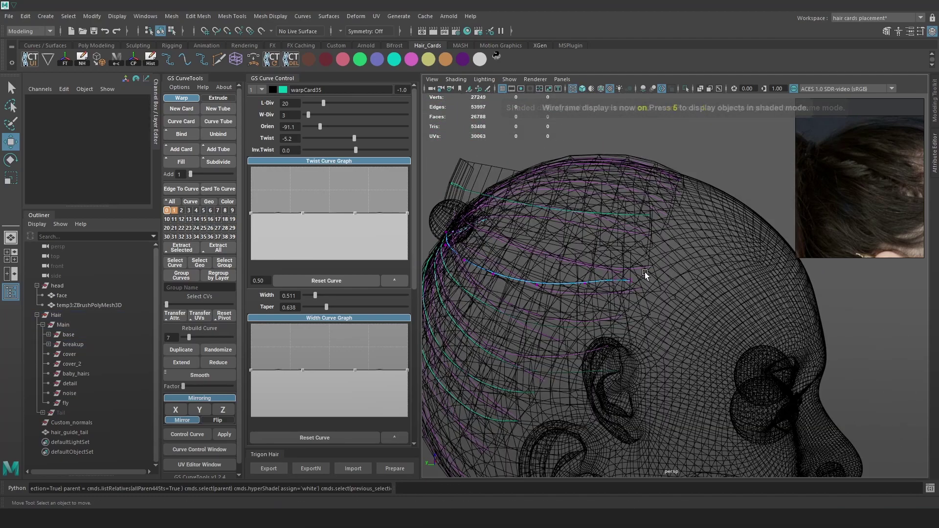
click(601, 282)
key(6)
scroll(554, 278, up, 3)
drag(553, 278, 574, 276)
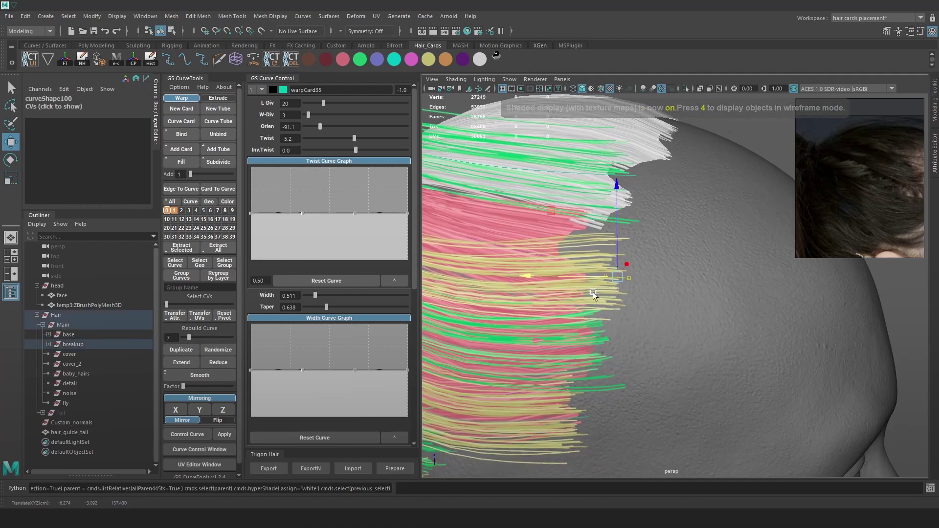
scroll(613, 296, up, 3)
scroll(613, 296, down, 3)
- Switch the green card warpCard31 to control vertex editing and move its front-end vertex to refine the tip
key(4)
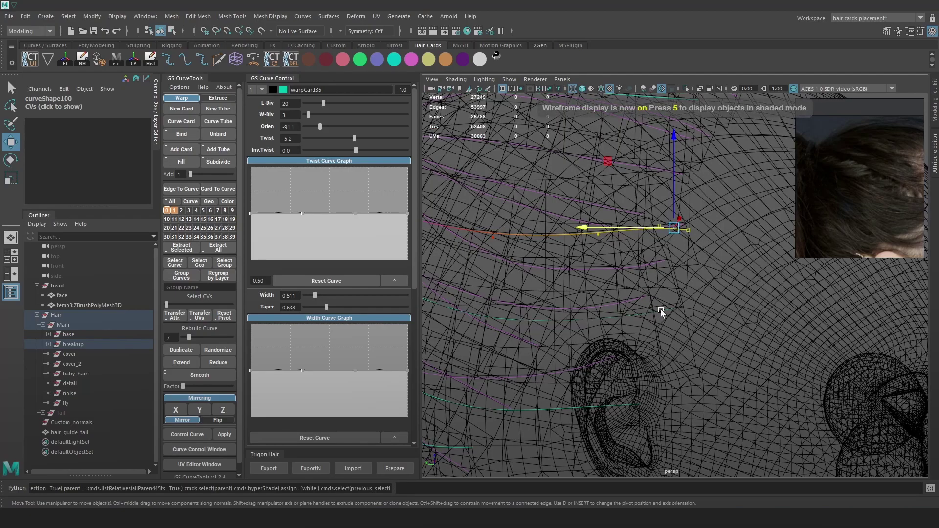
click(664, 309)
key(6)
scroll(674, 293, down, 4)
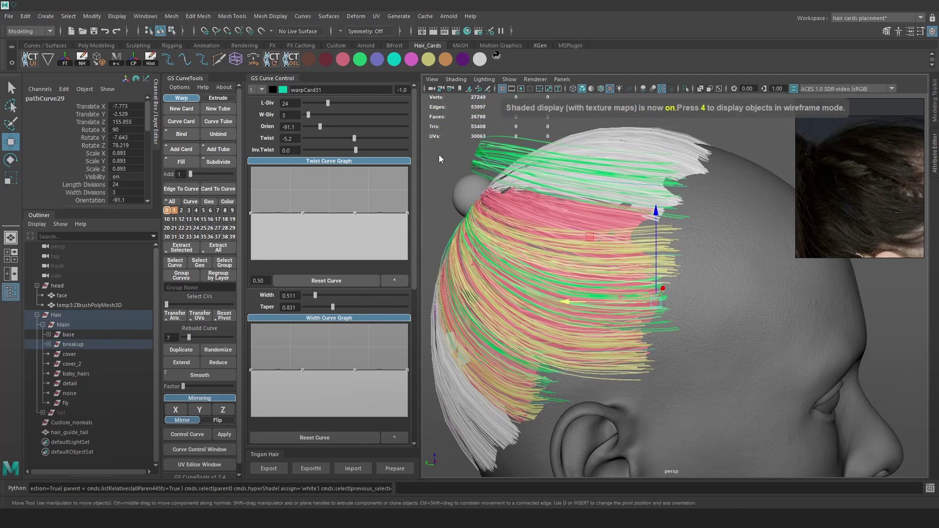
click(439, 158)
scroll(670, 300, up, 5)
key(4)
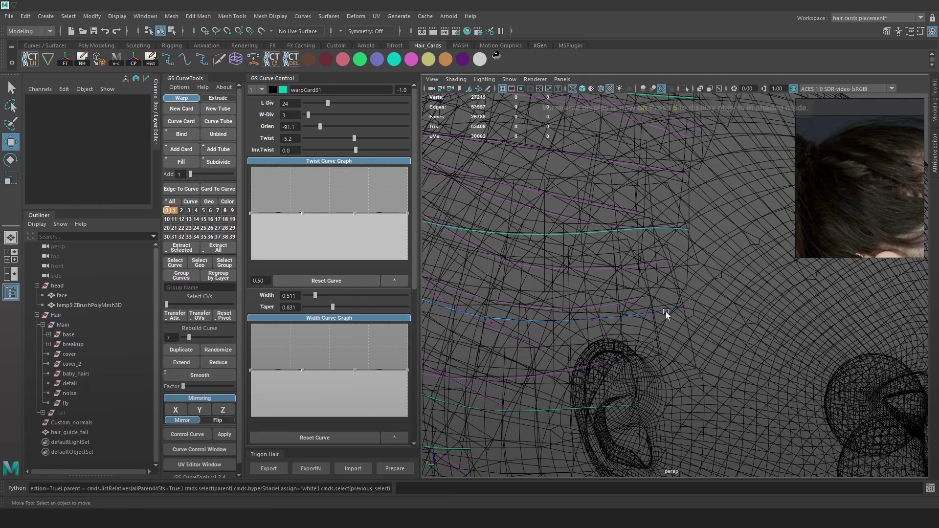
click(665, 311)
key(6)
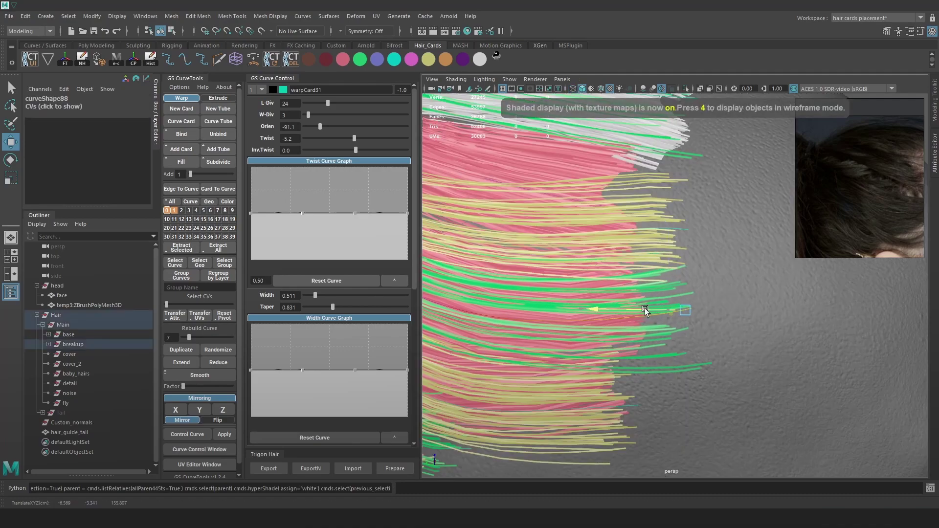
- Select warpCard32 at the lower side of the head above the ear and switch its curve to control vertex editing
alt+drag(642, 310, 693, 327)
click(668, 310)
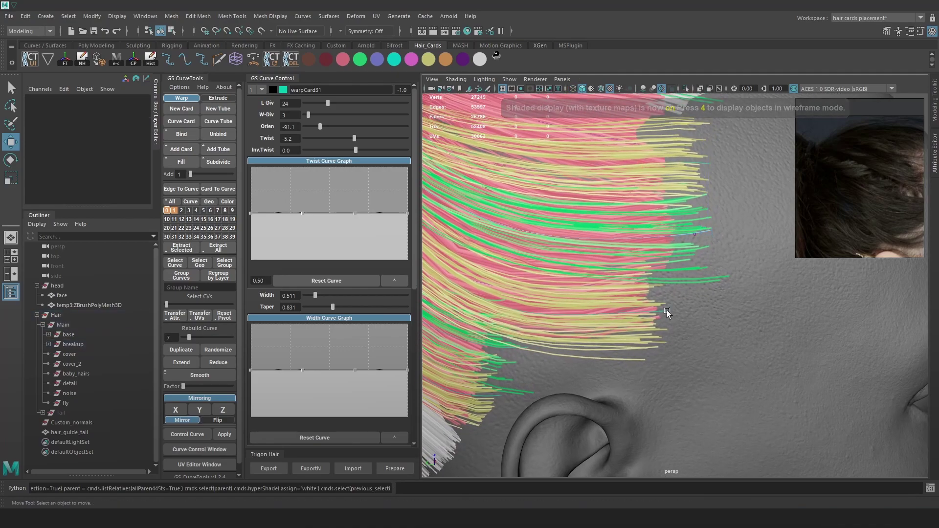
key(4)
click(665, 310)
key(6)
scroll(685, 327, down, 10)
right_drag(533, 186, 476, 185)
scroll(684, 323, up, 10)
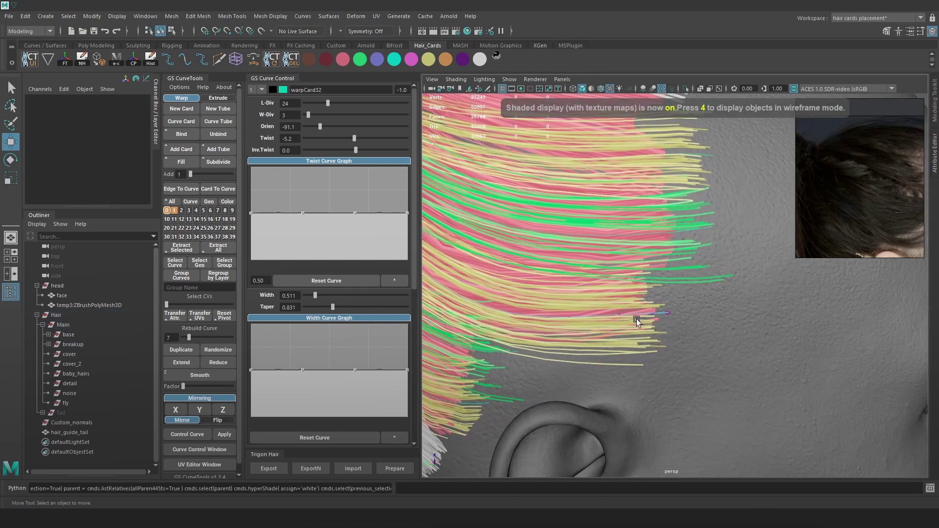
- Select the front-end control vertex of warpCard32 and move it to refine the card's tip
key(4)
mouse_move(627, 286)
mouse_down()
mouse_move(637, 312)
mouse_move(655, 311)
mouse_up()
key(6)
scroll(697, 298, down, 4)
scroll(701, 290, down, 2)
alt+drag(702, 289, 612, 299)
scroll(654, 330, up, 4)
click(655, 334)
key(ctrl+z)
alt+drag(614, 300, 631, 296)
drag(667, 310, 676, 234)
- Adjust the control vertices behind warpCard32's tip against the head and set its inverse twist to -13.0
key(4)
click(606, 311)
key(6)
drag(638, 285, 640, 291)
key(4)
click(565, 253)
key(6)
drag(575, 281, 576, 279)
alt+drag(576, 280, 649, 328)
drag(356, 150, 351, 159)
alt+drag(497, 192, 698, 260)
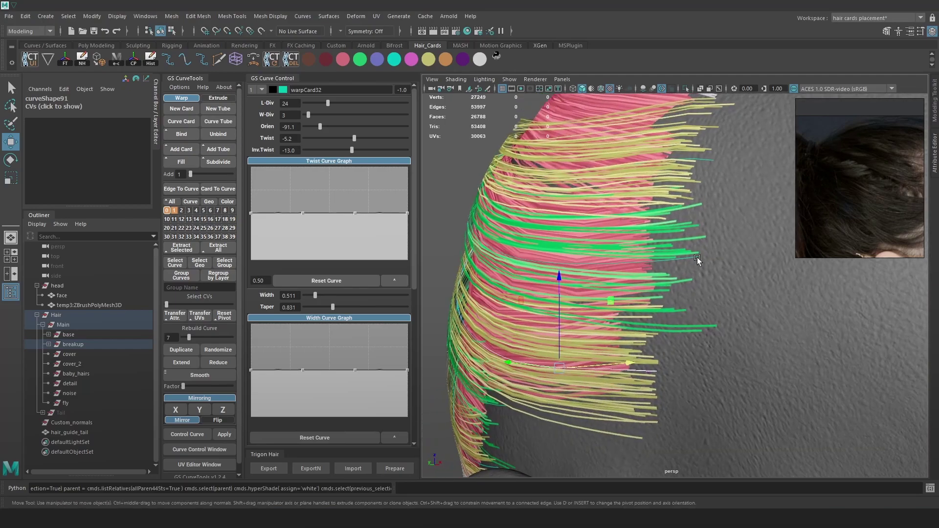
- Put the green card warpCard31 into control vertex editing and set its inverse twist to -2.6
click(698, 261)
key(4)
click(706, 256)
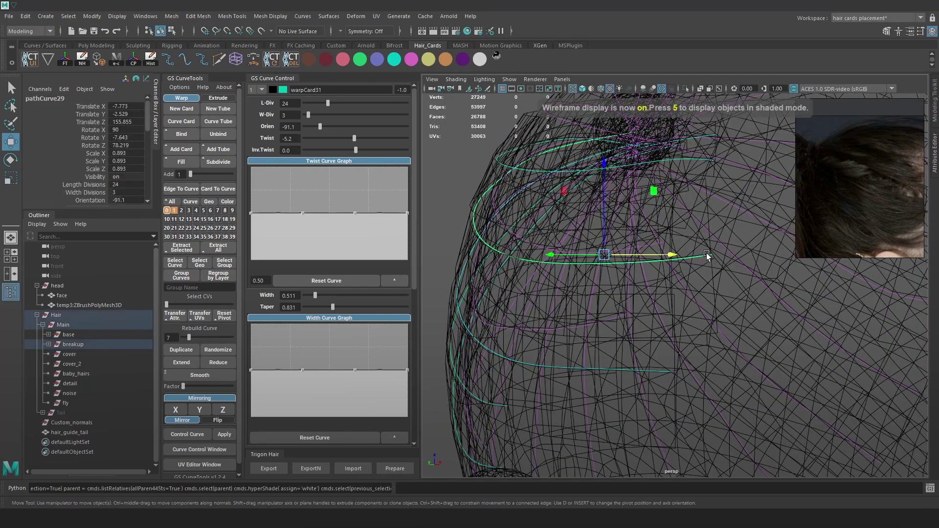
key(6)
mouse_move(709, 261)
alt+mouse_down()
mouse_move(612, 407)
mouse_move(647, 343)
mouse_move(651, 299)
mouse_move(620, 295)
mouse_move(605, 277)
alt+mouse_up()
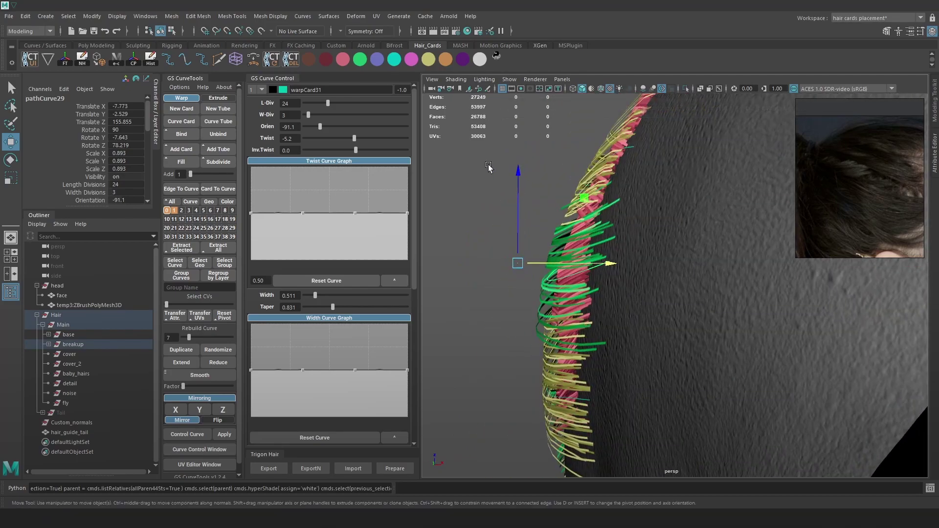
right_drag(488, 166, 449, 177)
alt+drag(450, 179, 612, 251)
key(4)
mouse_move(680, 255)
mouse_down()
mouse_move(626, 282)
mouse_move(635, 281)
mouse_up()
key(6)
drag(355, 150, 354, 150)
- Switch the yellow card warpCard35 to control vertex editing and move its front-end vertex to align the tip with the head
alt+drag(446, 181, 567, 223)
click(677, 211)
click(677, 211)
right_drag(567, 221, 526, 221)
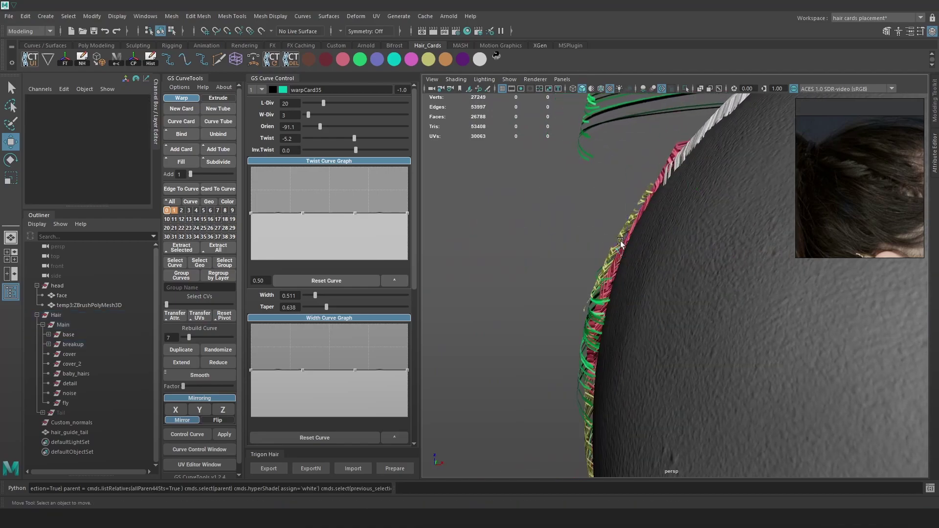
alt+drag(675, 237, 755, 240)
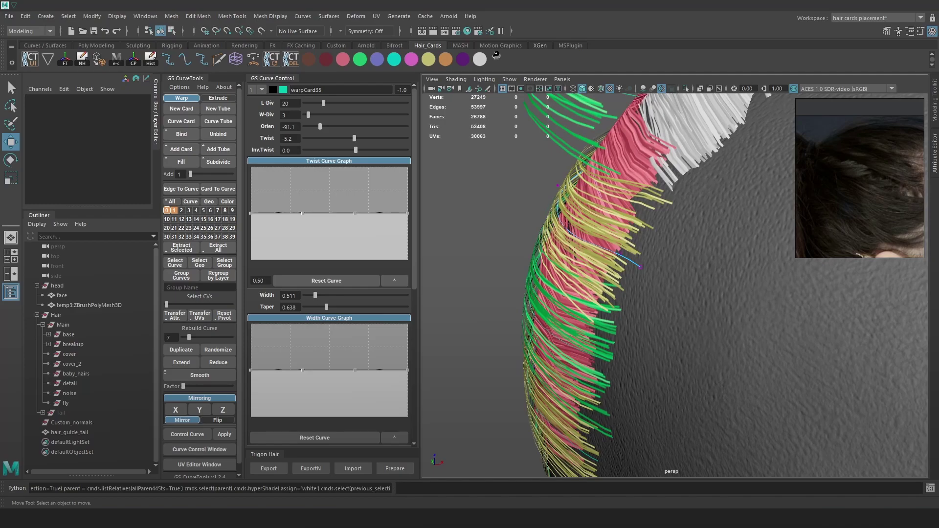
mouse_move(686, 230)
alt+mouse_down()
mouse_move(687, 269)
mouse_move(631, 254)
mouse_move(692, 273)
alt+mouse_up()
key(4)
key(5)
key(6)
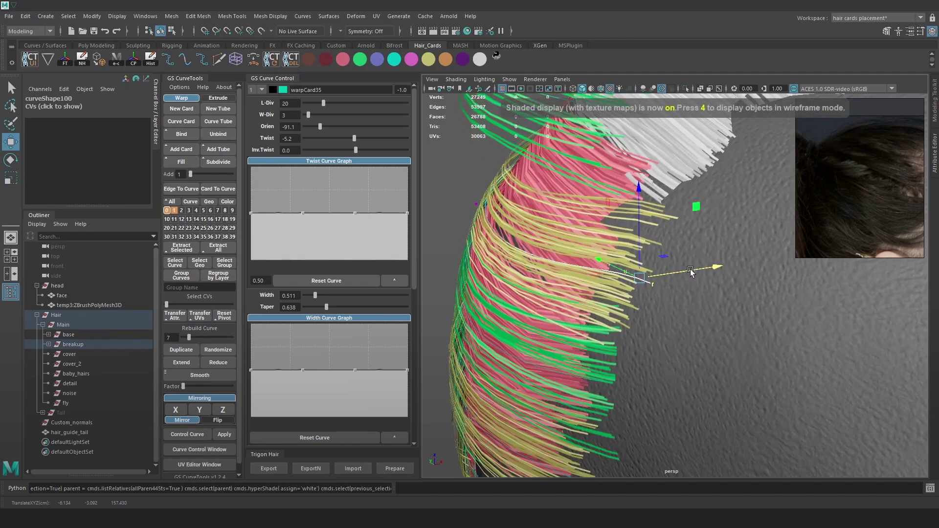
key(e)
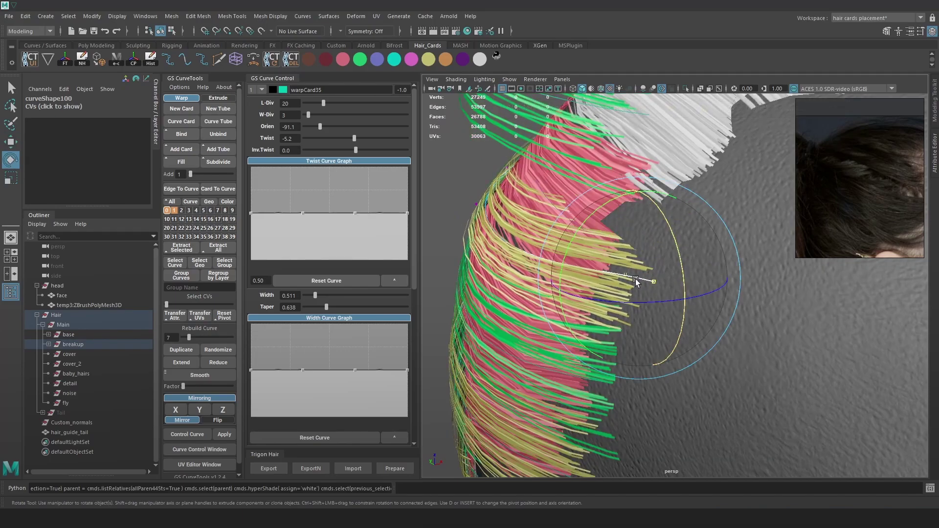
key(w)
- Reselect a control vertex near warpCard35's front end and shift it vertically
click(629, 260)
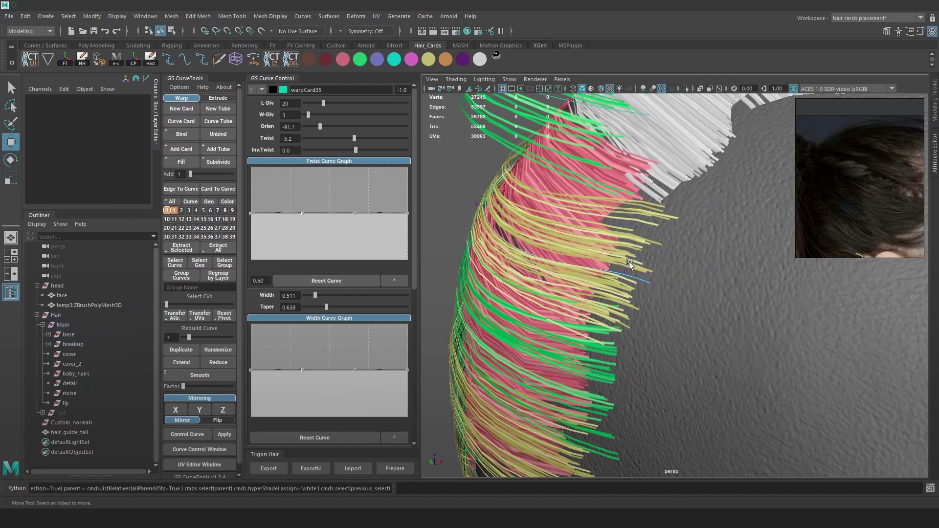
key(4)
click(625, 272)
key(5)
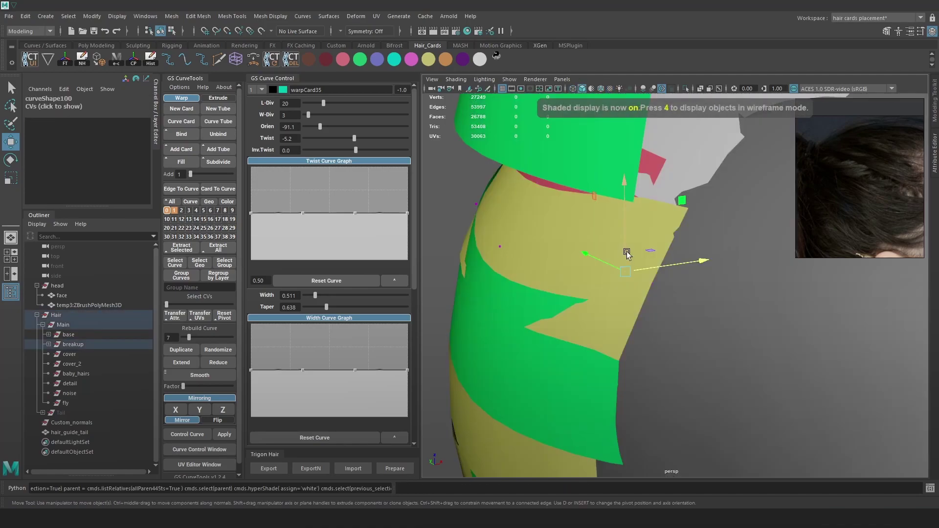
key(6)
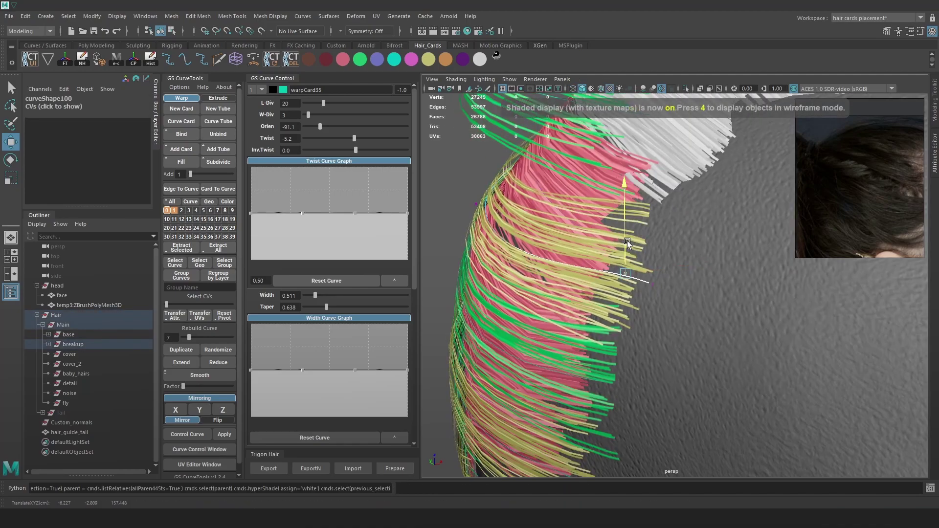
- Switch warpCard31 to control vertex editing again and select its front-end vertex
alt+drag(695, 275, 673, 303)
scroll(715, 286, down, 1)
key(4)
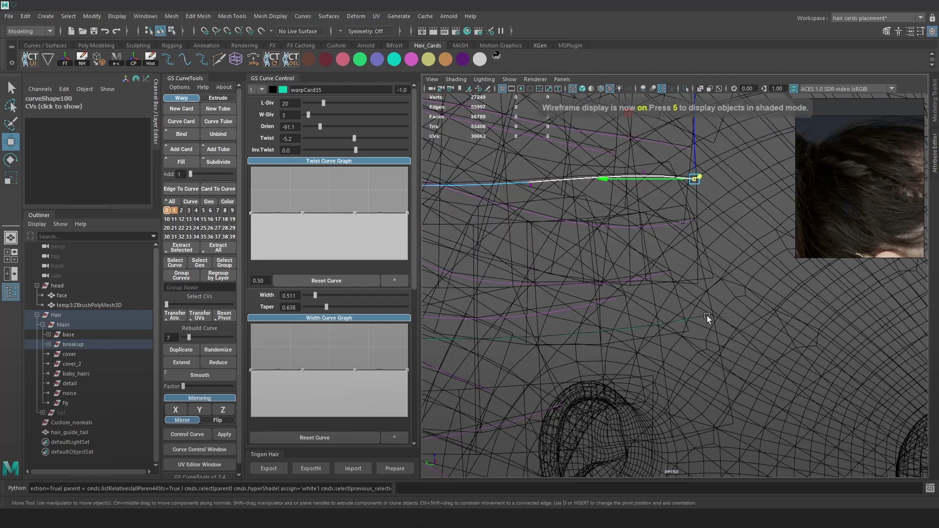
click(706, 316)
right_drag(753, 290, 737, 284)
mouse_move(747, 294)
mouse_down()
mouse_move(685, 322)
mouse_move(716, 304)
mouse_move(700, 350)
mouse_move(641, 293)
mouse_up()
key(5)
key(6)
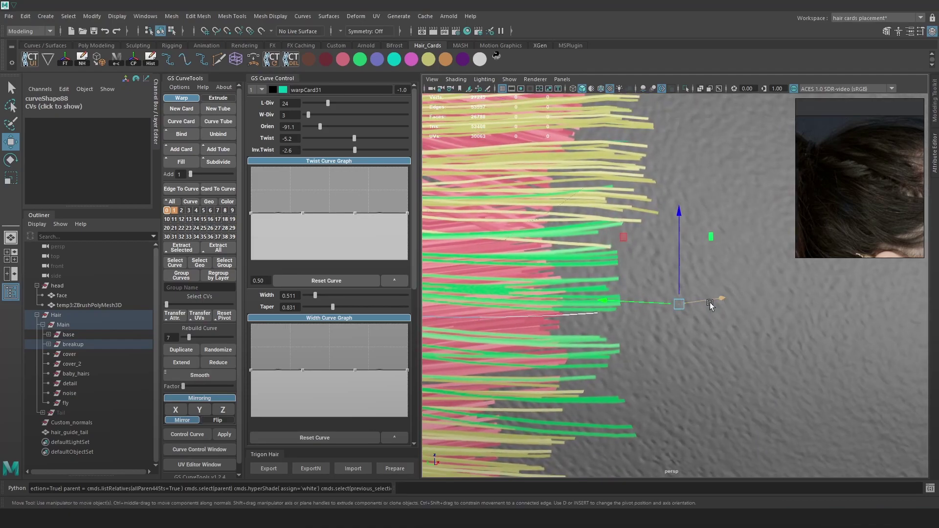
- Undo the last vertex move on warpCard31, then select a vertex farther back and move it against the head surface
alt+drag(721, 304, 684, 329)
key(ctrl+z)
key(4)
drag(648, 369, 560, 327)
key(6)
mouse_move(635, 329)
mouse_down()
mouse_move(631, 343)
mouse_move(615, 339)
mouse_up()
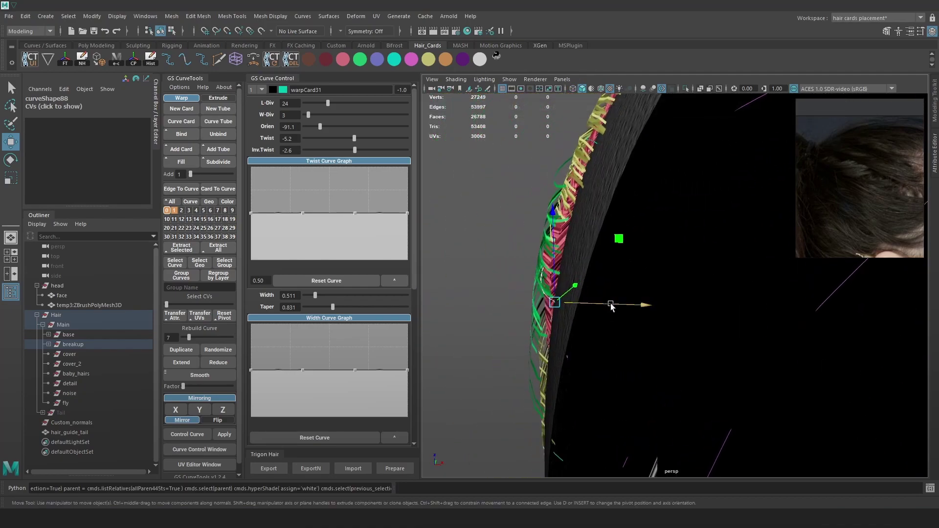
- Select warpCard35's front-end control vertex and move it along the head so the tip sits close to the scalp
alt+drag(611, 306, 693, 297)
key(4)
click(693, 275)
mouse_move(696, 274)
alt+right_down()
mouse_move(611, 214)
mouse_move(422, 163)
mouse_move(699, 268)
alt+right_up()
key(5)
key(5)
key(4)
click(691, 271)
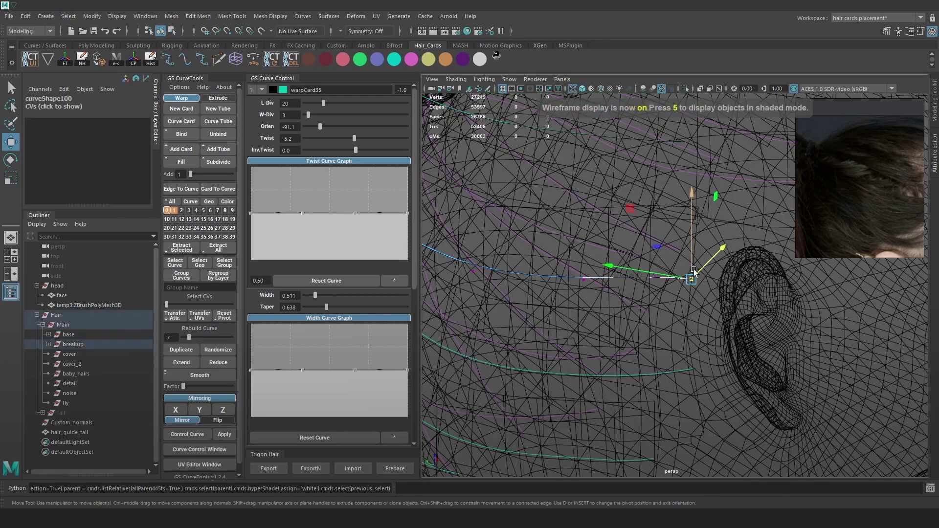
key(6)
drag(713, 263, 682, 272)
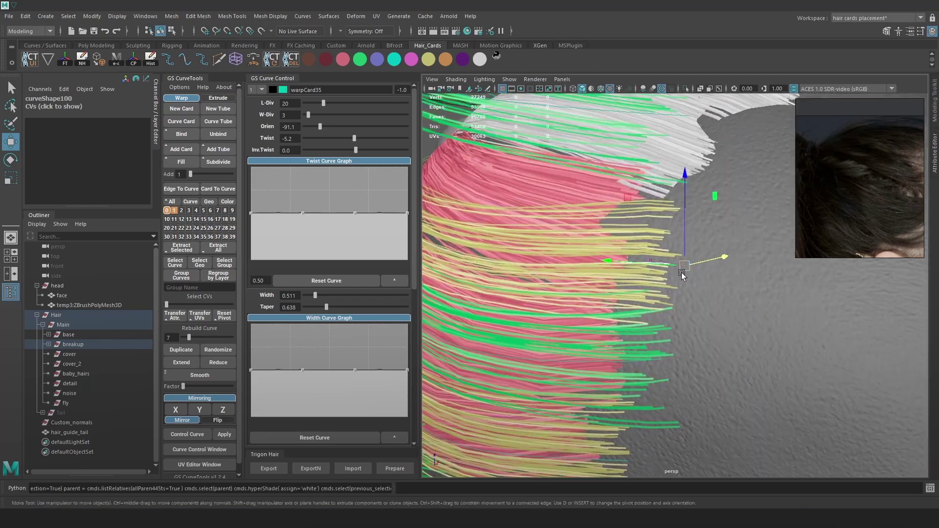
- Select the upper green card warpCard36 and move it onto the head to about -6.6, -2.4, 159.6
alt+drag(681, 203, 653, 242)
click(672, 241)
key(4)
click(677, 242)
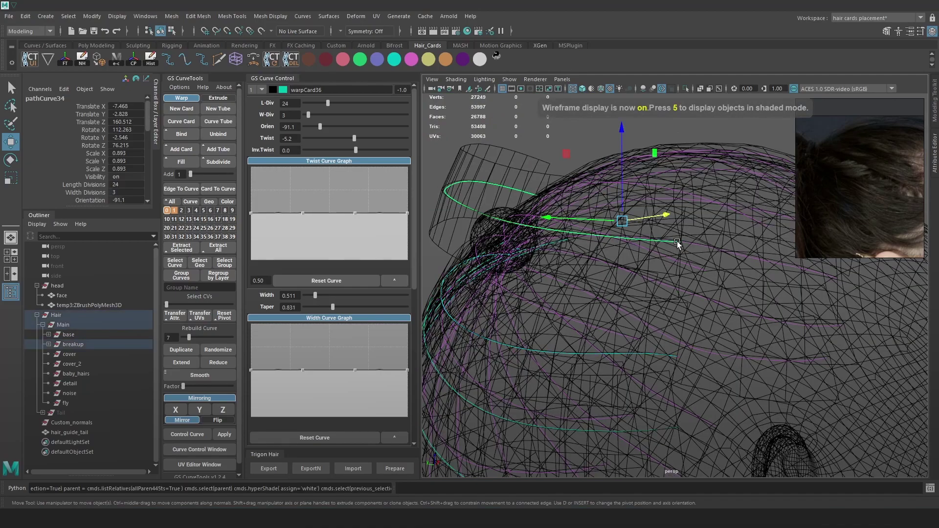
key(5)
alt+drag(691, 292, 659, 266)
key(f)
drag(580, 247, 750, 313)
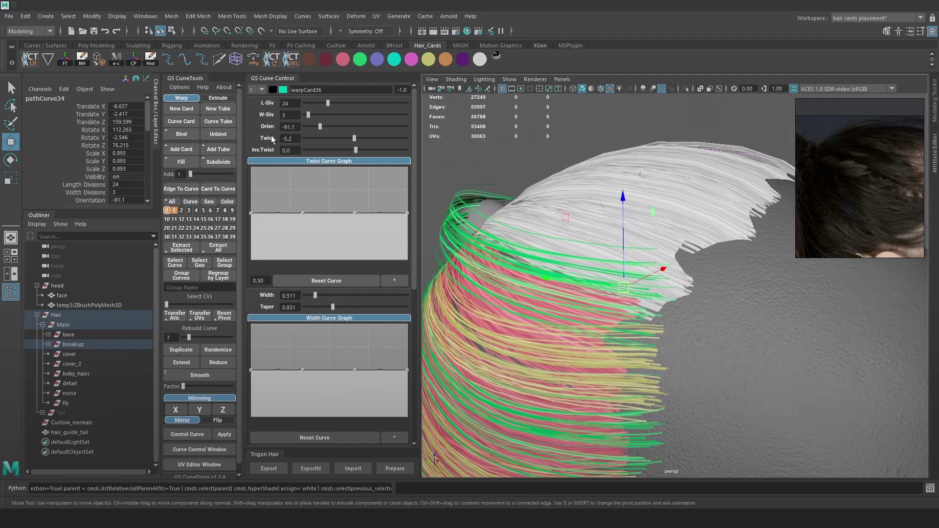
- Set warpCard36's length divisions to 20 and its orientation to -71.5
click(295, 104)
text(20)
key(Return)
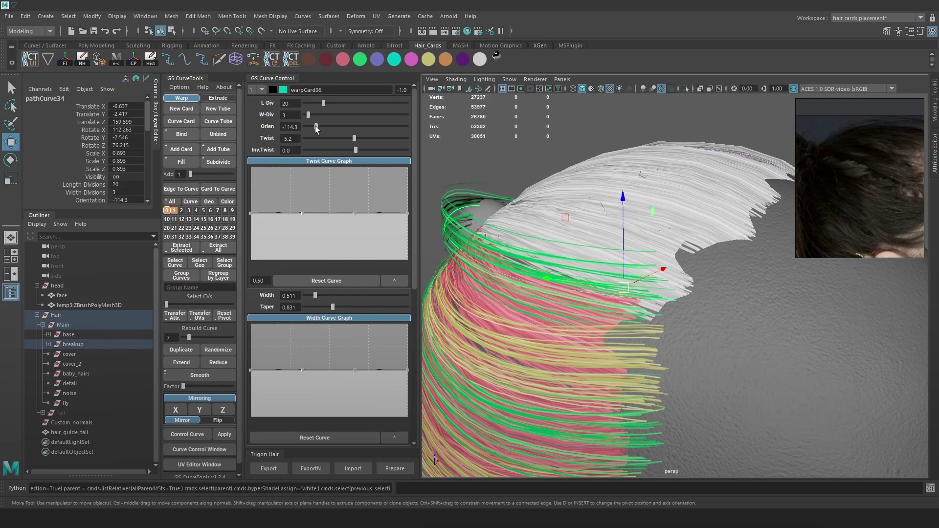
alt+drag(602, 274, 685, 245)
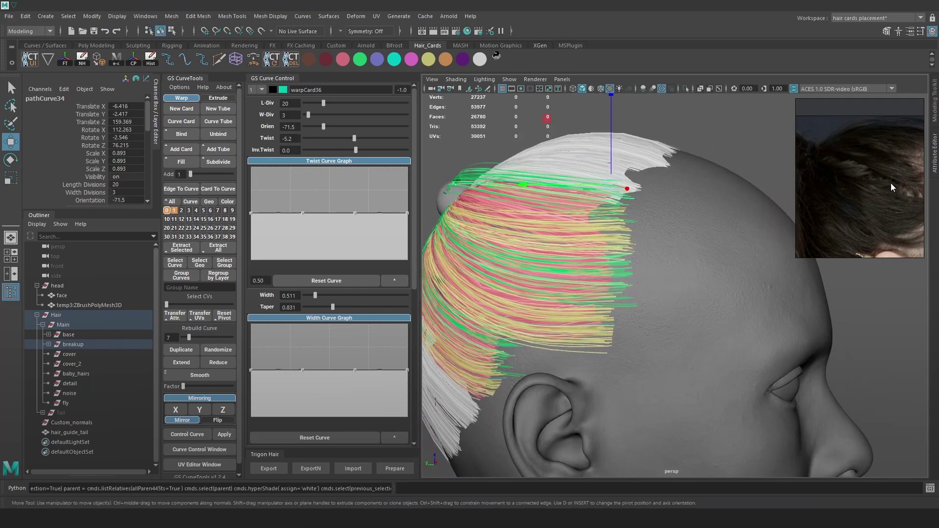
- Switch warpCard36 to control vertex editing and toggle soft selection on and off
click(614, 155)
click(613, 157)
alt+drag(612, 158, 680, 233)
mouse_move(679, 233)
alt+right_down()
mouse_move(668, 198)
mouse_move(678, 210)
alt+right_up()
mouse_move(677, 211)
alt+mouse_down()
mouse_move(682, 234)
mouse_move(600, 253)
alt+mouse_up()
key(F9)
key(4)
key(6)
key(b)
key(b)
- Rotate and move warpCard36's front-end control vertices so the tip follows the upper side of the head
key(e)
drag(709, 254, 689, 227)
key(w)
drag(609, 240, 598, 240)
drag(628, 206, 629, 211)
key(e)
alt+right_drag(684, 234, 655, 229)
alt+drag(655, 230, 684, 220)
- Reduce warpCard36's curve points and select its root-end control vertex at the ponytail base for moving
middle_drag(850, 167, 890, 162)
alt+middle_drag(587, 245, 631, 273)
alt+right_drag(597, 303, 627, 316)
alt+drag(627, 316, 729, 337)
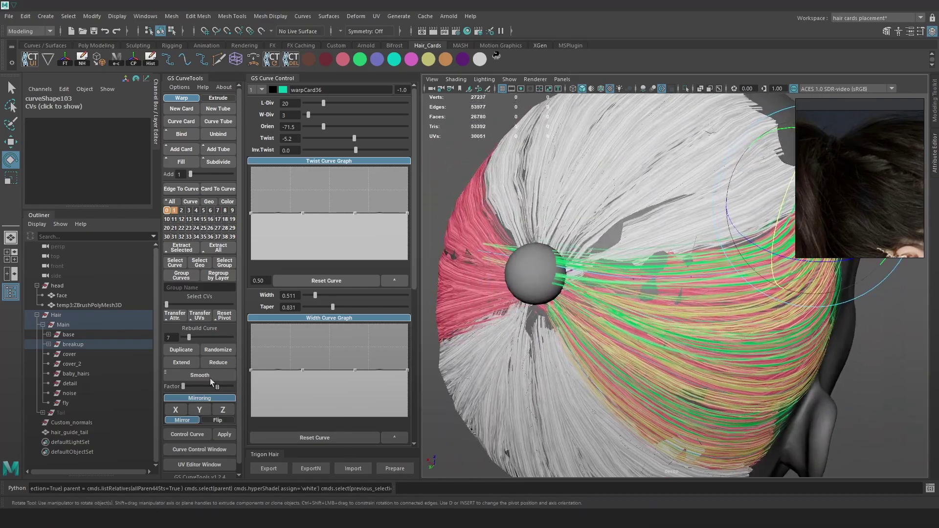
click(225, 365)
mouse_move(587, 210)
alt+right_down()
mouse_move(527, 188)
mouse_move(582, 210)
alt+right_up()
key(4)
alt+drag(524, 227, 518, 215)
mouse_move(519, 215)
mouse_down()
mouse_move(559, 254)
mouse_move(572, 202)
mouse_up()
key(w)
key(6)
alt+right_drag(572, 202, 544, 221)
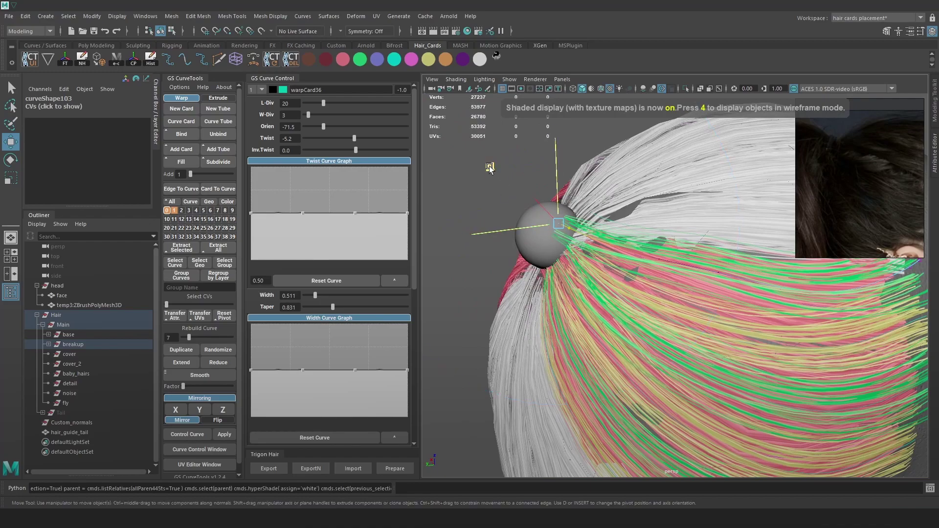
- Select a middle control vertex of warpCard36 and move it to fit the card between the ponytail base and the side hair
alt+right_drag(498, 175, 660, 245)
key(4)
drag(665, 247, 697, 274)
key(6)
drag(683, 235, 707, 258)
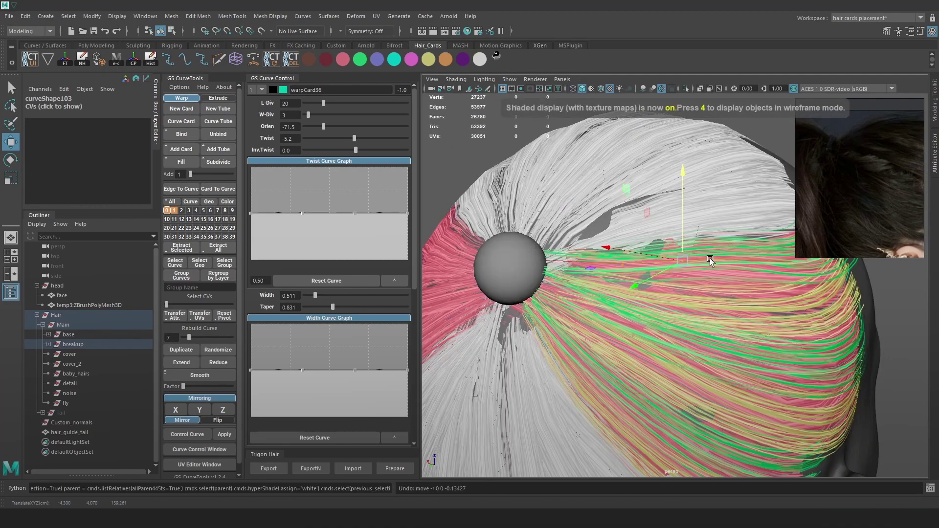
drag(681, 224, 681, 236)
- Move another control vertex of warpCard36 along the head and set the card's orientation to -77.2
alt+middle_drag(777, 249, 661, 243)
alt+drag(661, 242, 631, 232)
key(4)
drag(612, 240, 631, 261)
key(6)
mouse_move(624, 219)
mouse_down()
mouse_move(626, 227)
mouse_move(594, 236)
mouse_move(600, 250)
mouse_move(698, 230)
mouse_move(659, 226)
mouse_up()
drag(324, 127, 322, 127)
- Try to rotate the front-end control vertex of warpCard36
mouse_move(625, 226)
alt+mouse_down()
mouse_move(644, 219)
mouse_move(670, 250)
mouse_move(714, 268)
alt+mouse_up()
click(636, 218)
key(4)
key(6)
key(4)
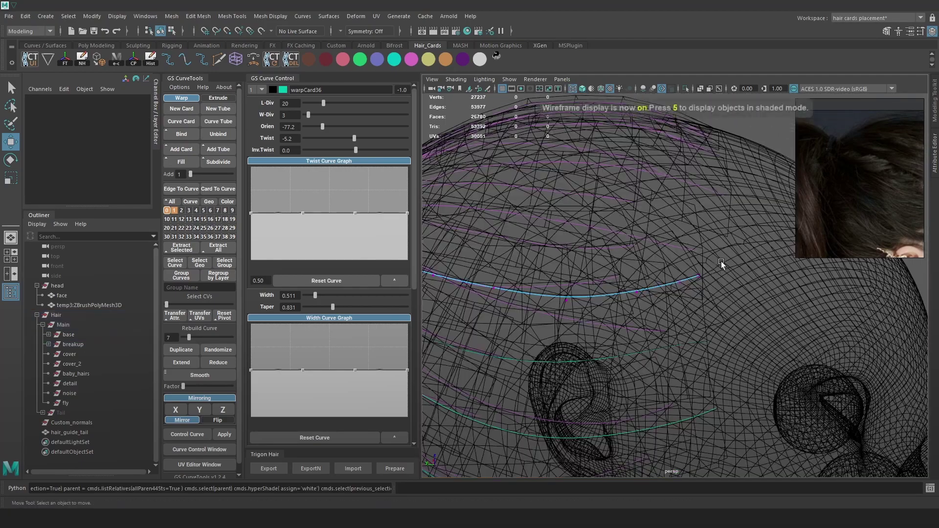
key(e)
key(6)
drag(726, 197, 741, 271)
key(w)
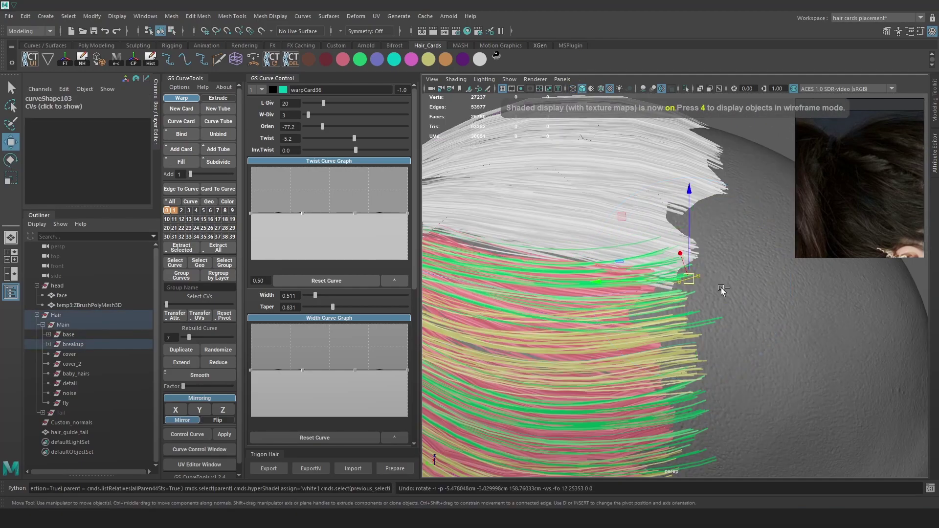
key(ctrl+z)
- Select the front-end control vertices of warpCard36 together and rotate them to follow the head's curvature
key(4)
shift+click(636, 291)
key(e)
mouse_move(726, 218)
mouse_down()
mouse_move(732, 230)
mouse_move(583, 288)
mouse_move(712, 294)
mouse_up()
key(6)
key(w)
key(e)
drag(653, 216, 701, 218)
drag(739, 311, 714, 324)
- Set warpCard36's orientation to -14.4 so the card lies along the head surface
drag(323, 126, 333, 124)
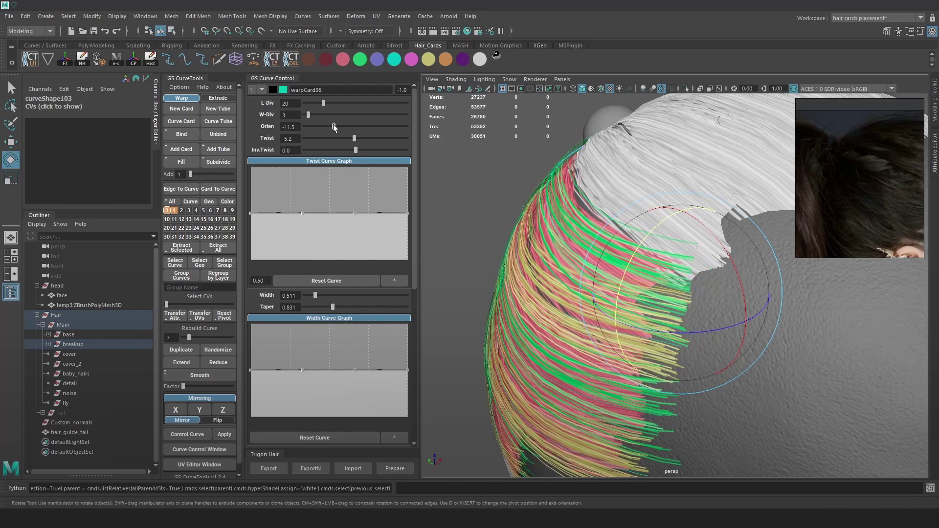
alt+drag(489, 183, 732, 283)
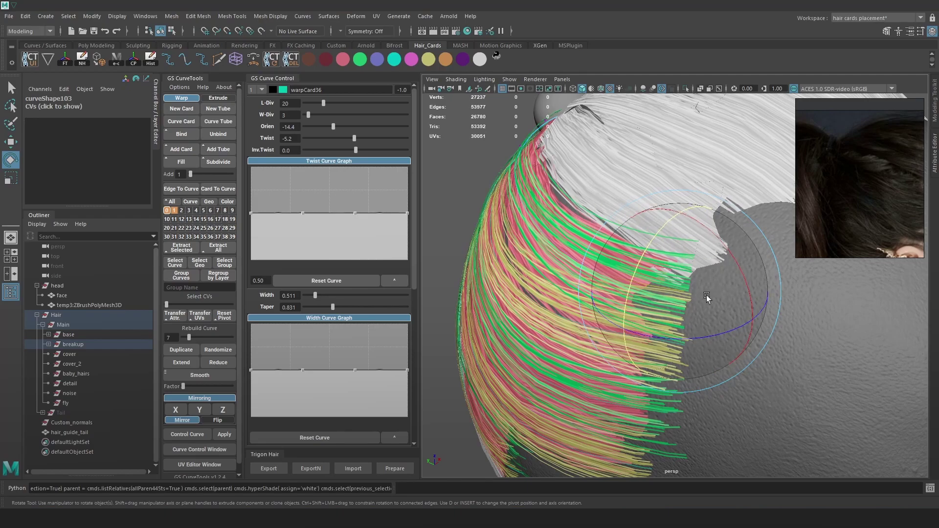
scroll(708, 292, up, 4)
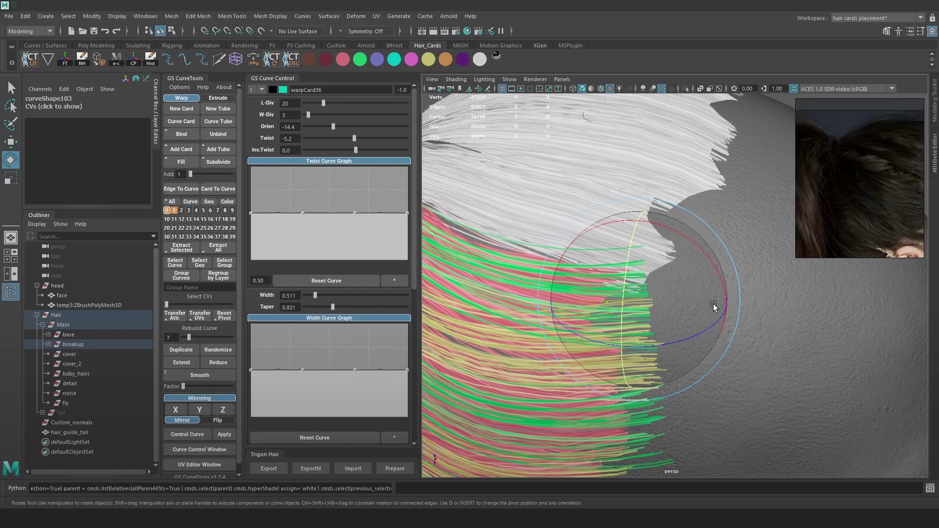
- Move the front-end control vertices of warpCard36 slightly and rotate them to follow the head's curvature
key(w)
drag(658, 264, 652, 266)
key(e)
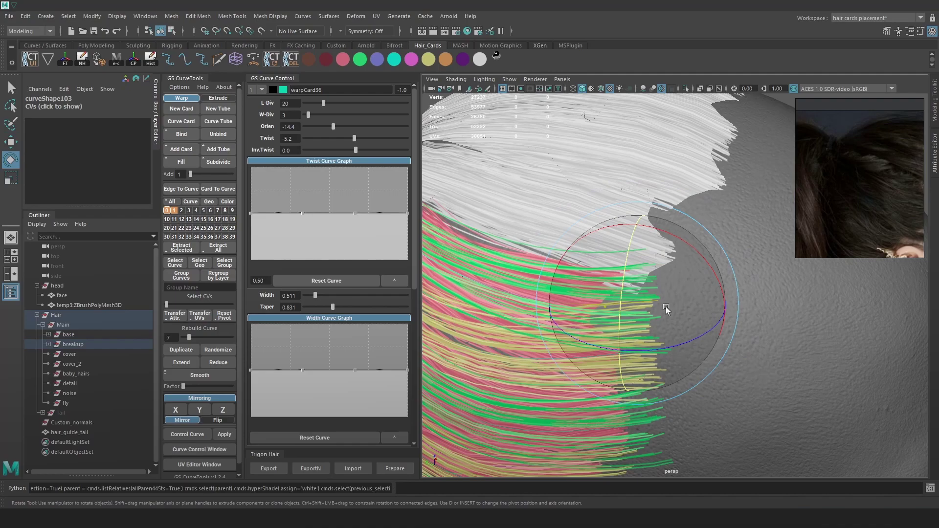
drag(717, 277, 723, 294)
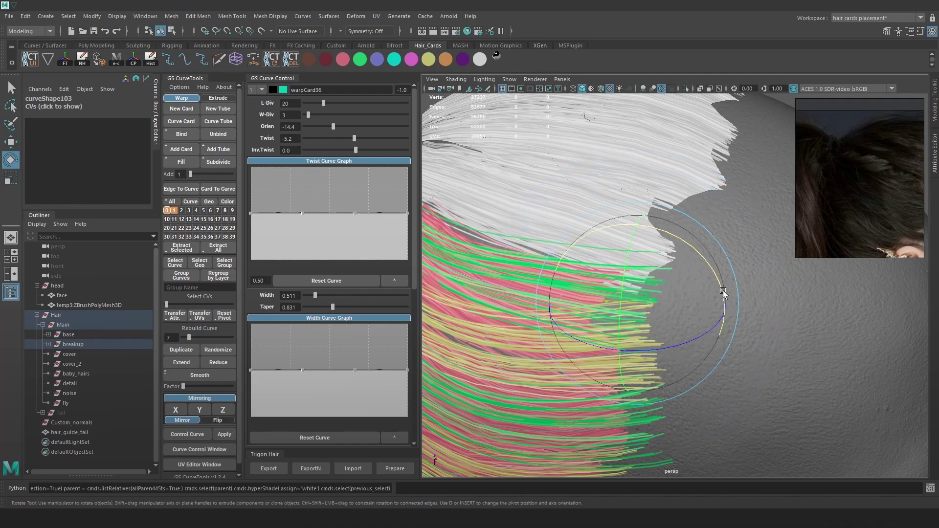
key(w)
drag(641, 309, 653, 283)
key(e)
drag(715, 270, 707, 260)
- Reposition the control vertices in the front half of warpCard36 so the card sits close to the head surface
alt+middle_drag(614, 314, 690, 310)
alt+drag(743, 304, 662, 328)
key(w)
key(e)
key(w)
click(586, 275)
drag(623, 281, 652, 295)
drag(672, 258, 652, 270)
drag(652, 270, 664, 274)
- Select the ponytail-end control vertices of warpCard36 and set the card's twist to 7.8
alt+drag(675, 305, 753, 296)
key(4)
drag(553, 258, 528, 281)
key(6)
alt+middle_drag(563, 272, 636, 252)
alt+drag(636, 252, 678, 295)
alt+right_drag(678, 294, 623, 258)
alt+middle_drag(623, 259, 690, 320)
alt+drag(690, 320, 724, 299)
alt+right_drag(724, 299, 791, 316)
alt+drag(790, 316, 811, 320)
drag(354, 139, 358, 143)
- Rotate and move warpCard36's control vertices at the ponytail base and set the card's taper to 0.436
alt+drag(657, 215, 504, 306)
key(4)
key(e)
key(5)
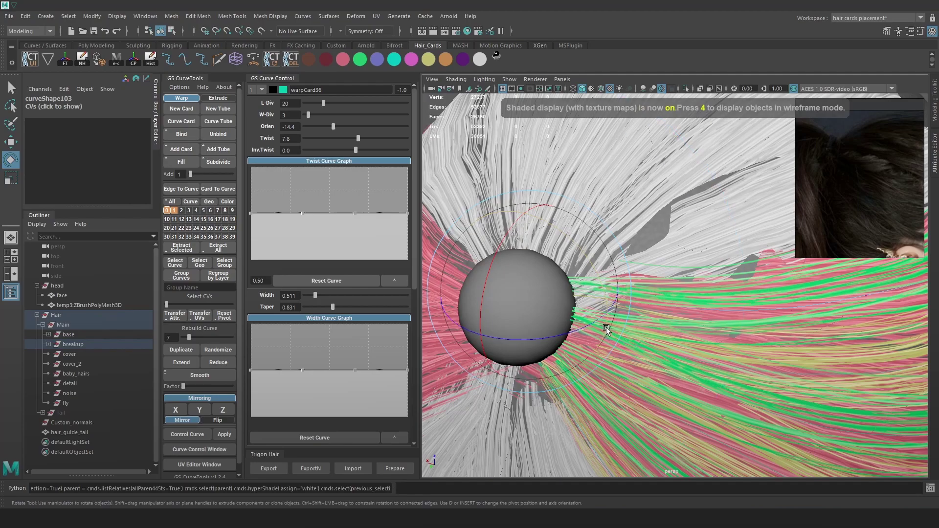
key(w)
key(e)
drag(607, 319, 541, 310)
key(w)
drag(600, 293, 610, 290)
drag(334, 306, 319, 308)
- Select a control vertex farther along warpCard36 and move it to fit the card to the side of the head
alt+drag(655, 293, 629, 267)
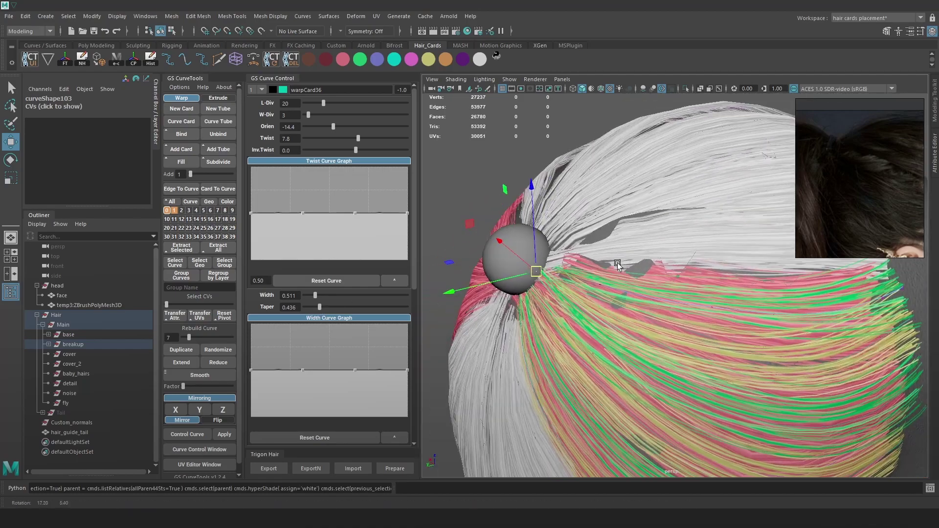
key(e)
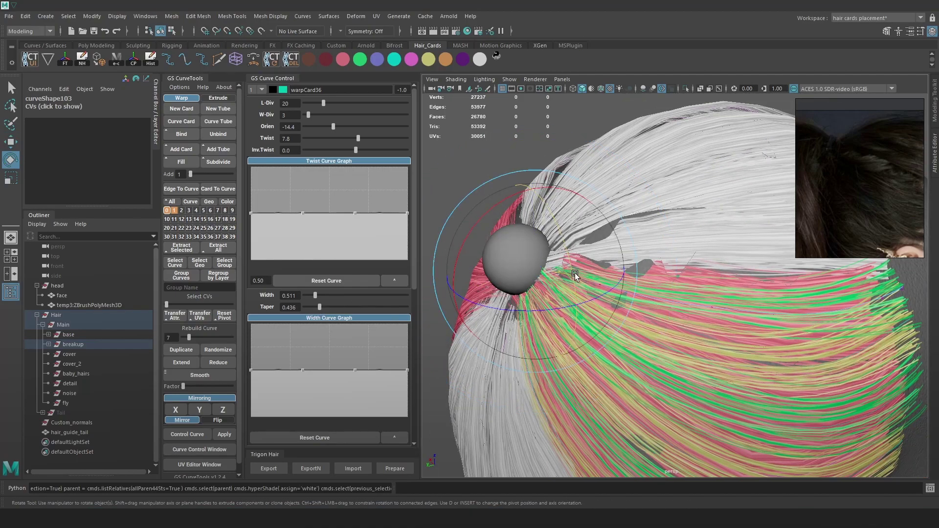
key(4)
click(699, 312)
key(6)
key(w)
mouse_move(715, 304)
mouse_down()
mouse_move(738, 279)
mouse_move(700, 267)
mouse_up()
key(4)
key(bracketleft)
key(6)
alt+right_drag(717, 307, 778, 321)
alt+drag(778, 320, 773, 313)
mouse_move(774, 313)
alt+middle_down()
mouse_move(717, 306)
mouse_move(726, 294)
alt+middle_up()
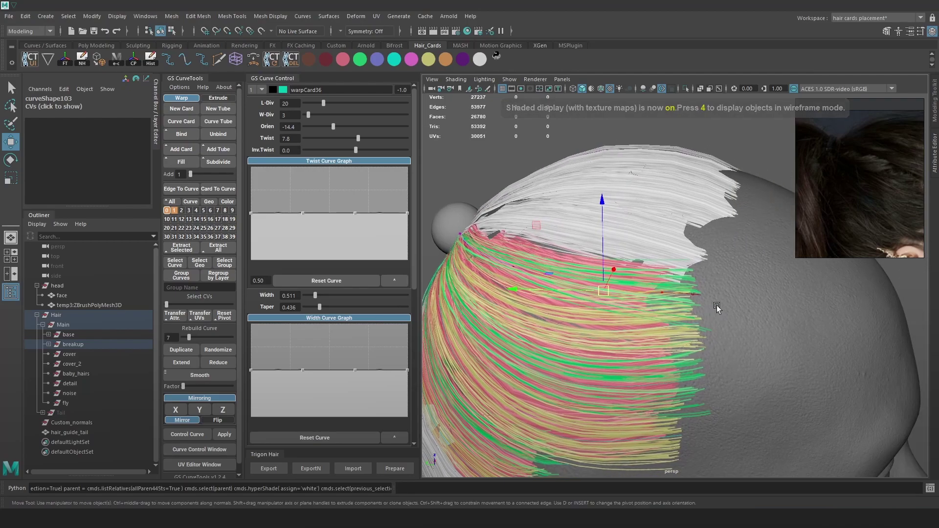
- Select the front-end control vertex of warpCard36 and nudge it vertically
key(4)
key(6)
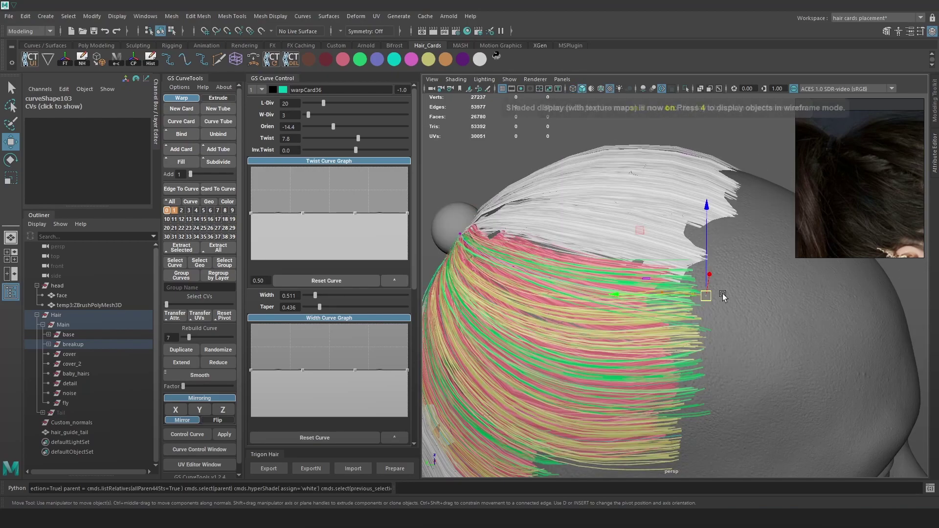
click(705, 254)
drag(705, 255, 704, 253)
- Set warpCard36's orientation to -71.5 and lower the starting point of its width curve graph
drag(333, 127, 323, 129)
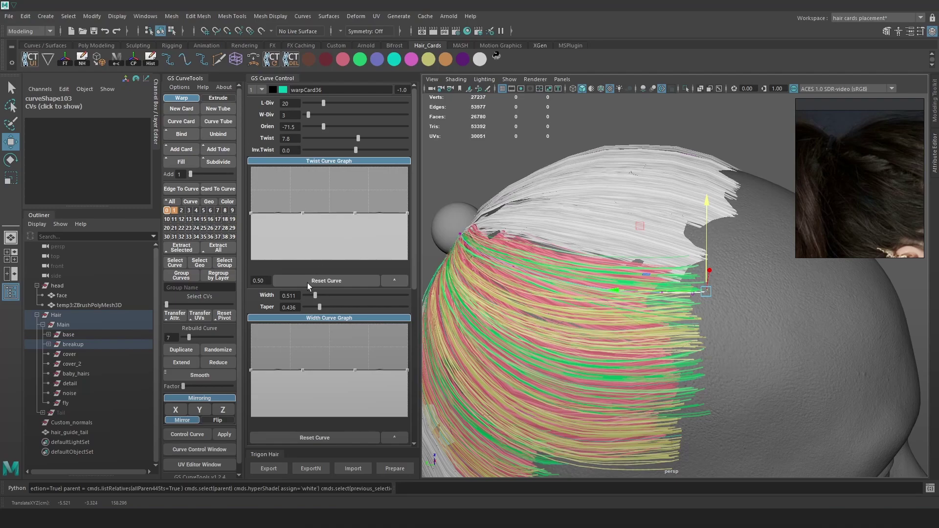
drag(250, 370, 252, 381)
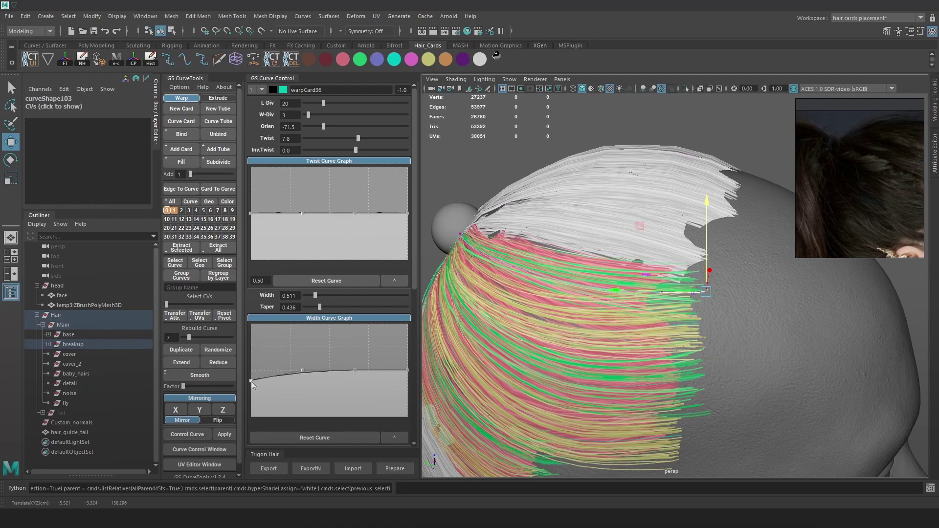
- Select the front-end control vertex of the neighbouring warpCard35 and move it relative to the head surface
scroll(761, 349, up, 5)
key(4)
click(676, 318)
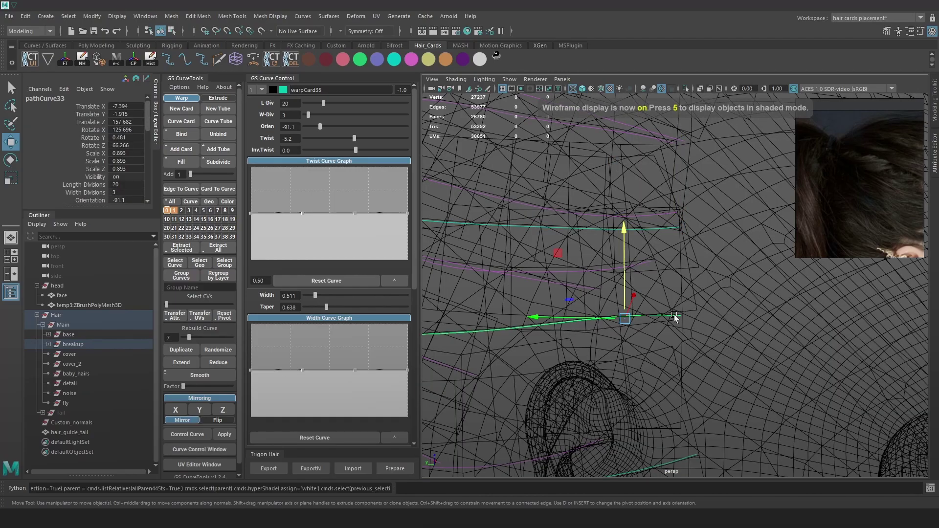
scroll(664, 234, down, 3)
right_drag(754, 132, 726, 135)
scroll(700, 228, up, 3)
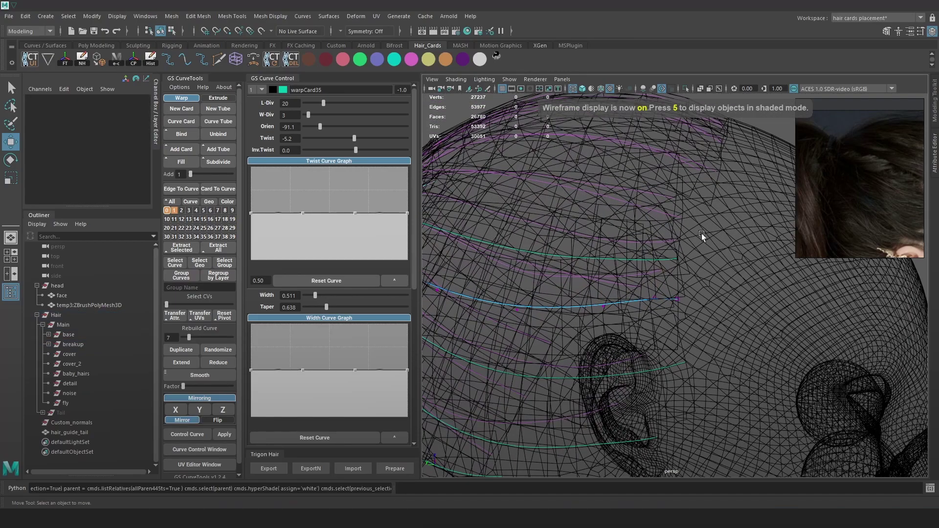
key(5)
key(6)
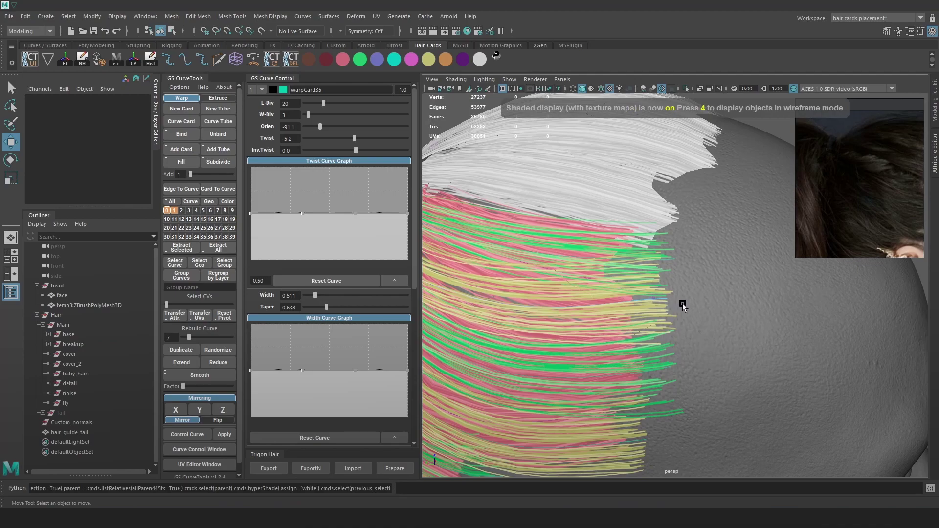
key(4)
click(678, 300)
key(6)
drag(685, 281, 694, 313)
key(4)
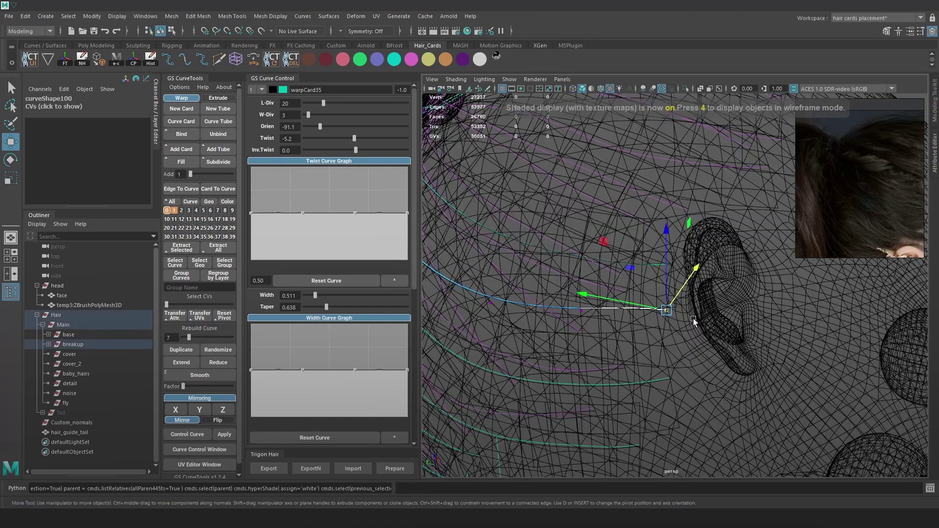
key(6)
- Export the updated hair cards with the Trigon Hair exporter
alt+right_drag(697, 294, 642, 250)
alt+drag(620, 264, 612, 318)
click(269, 469)
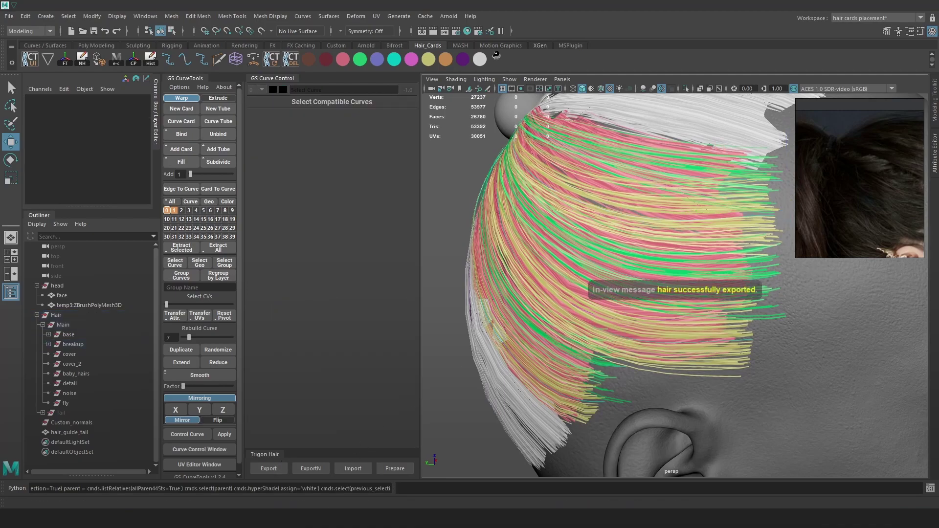
- Switch to Marmoset Toolbag and examine the side of the hair against an enlarged reference photo
key(alt+Tab)
drag(591, 289, 441, 280)
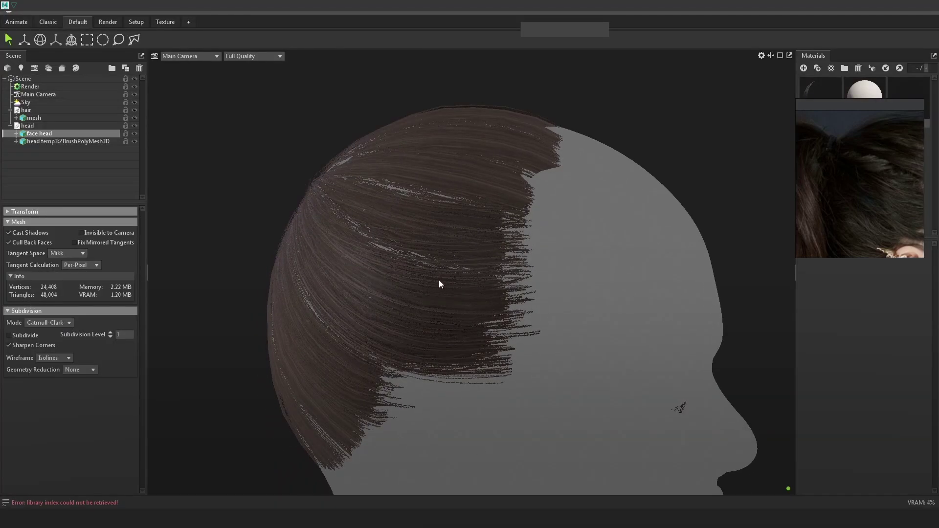
scroll(587, 289, up, 5)
mouse_move(678, 306)
mouse_down()
mouse_move(576, 310)
mouse_move(566, 287)
mouse_move(653, 295)
mouse_move(717, 285)
mouse_move(676, 301)
mouse_up()
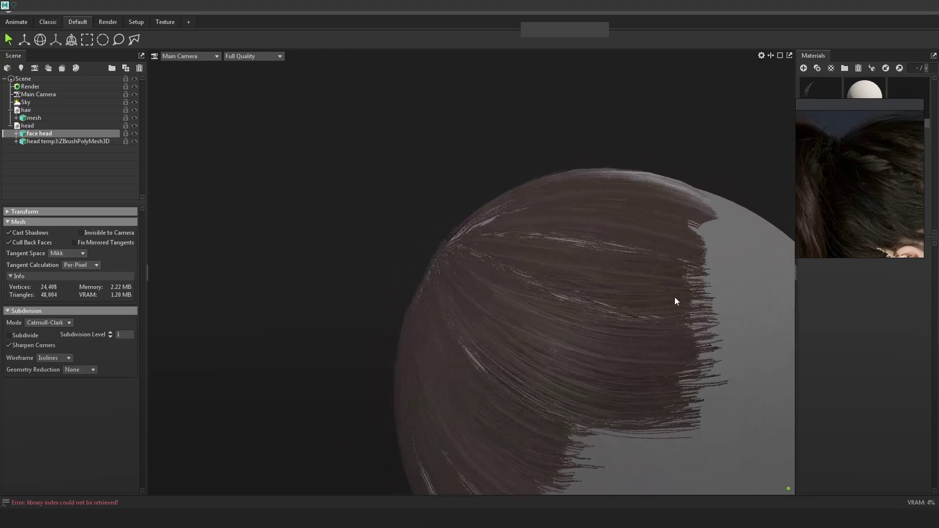
drag(752, 254, 720, 293)
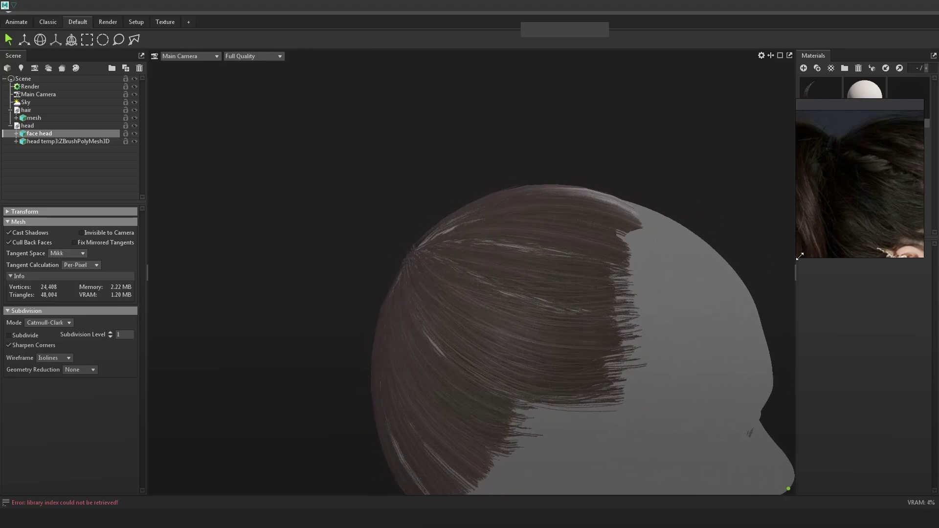
drag(797, 258, 753, 299)
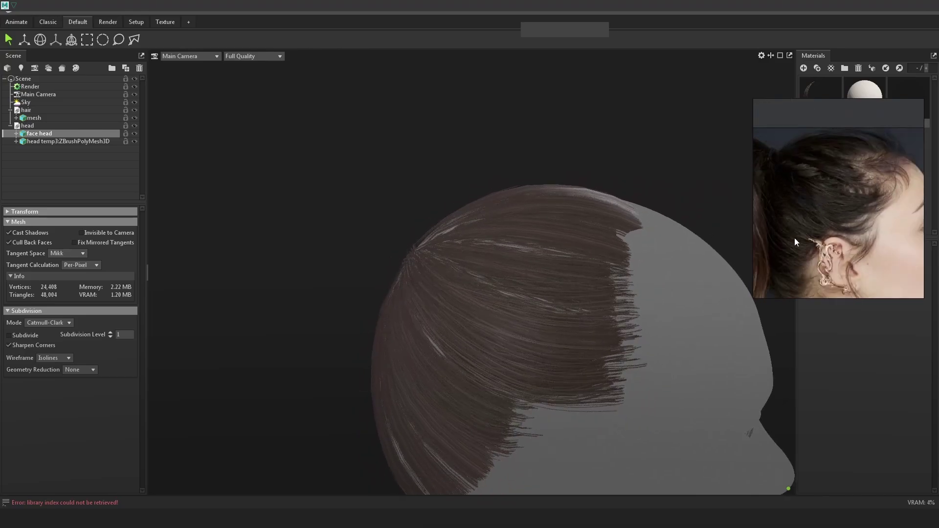
drag(679, 288, 665, 222)
key(alt+Tab)
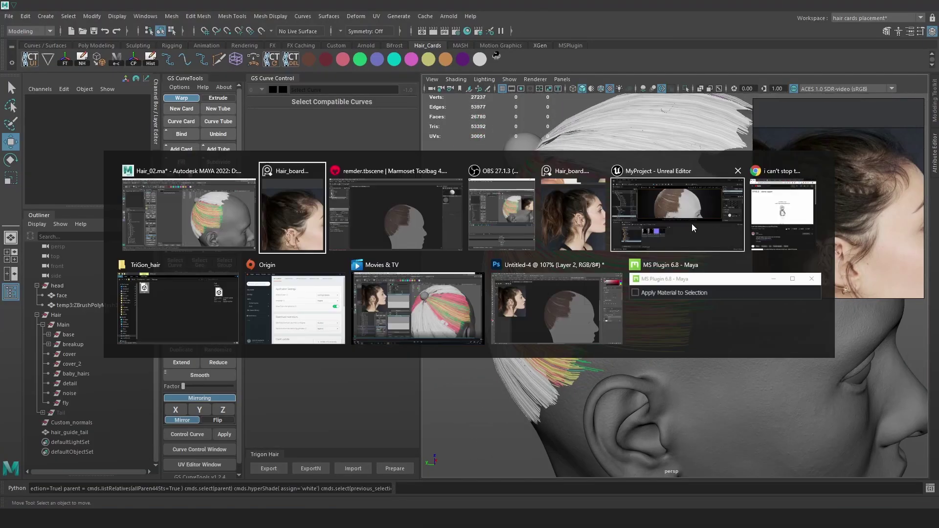
key(alt+Tab)
drag(653, 283, 671, 301)
scroll(668, 313, up, 5)
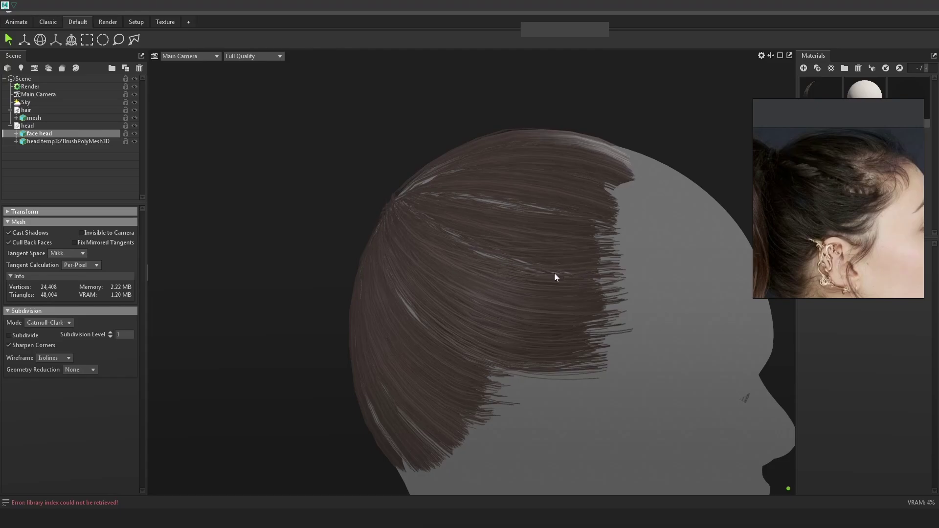
mouse_move(502, 252)
mouse_down()
mouse_move(584, 288)
mouse_move(523, 301)
mouse_move(615, 289)
mouse_move(608, 259)
mouse_up()
- Switch back to Maya, lower warpCard35 slightly and export the hair
key(alt+Tab)
key(4)
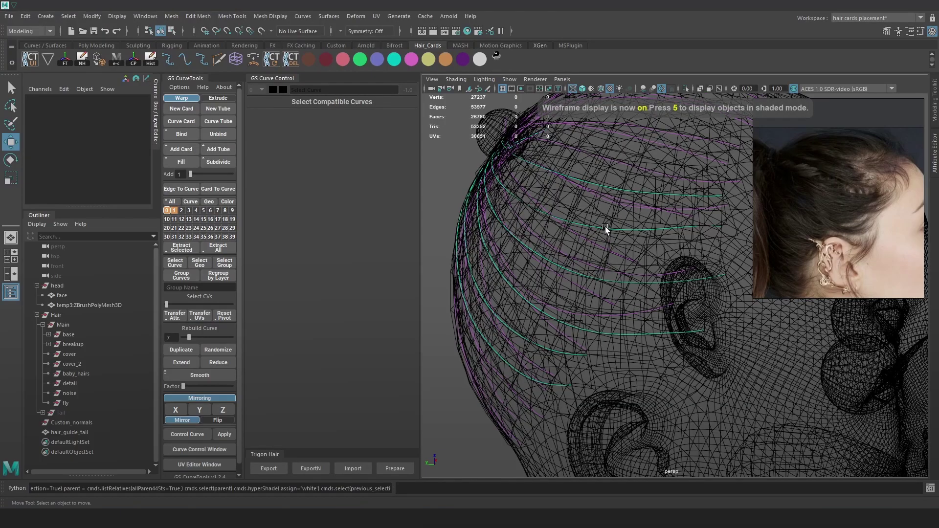
click(653, 207)
key(5)
drag(700, 184, 700, 189)
click(268, 469)
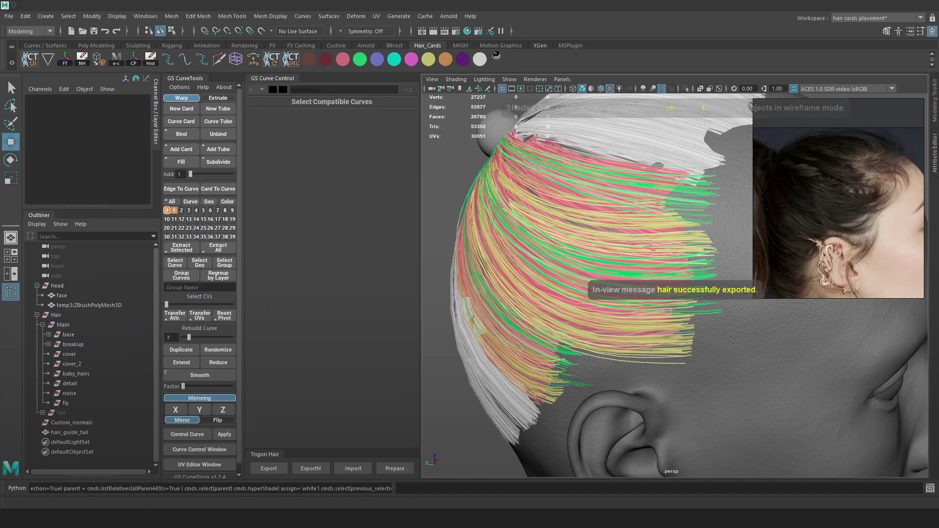
- Undo the last move of warpCard35 and export the hair again
key(alt+Tab)
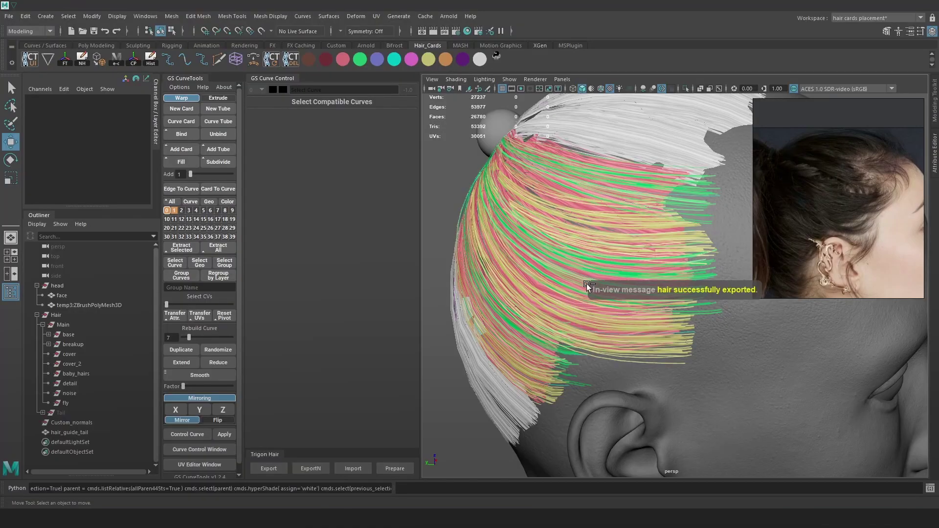
click(627, 274)
click(632, 258)
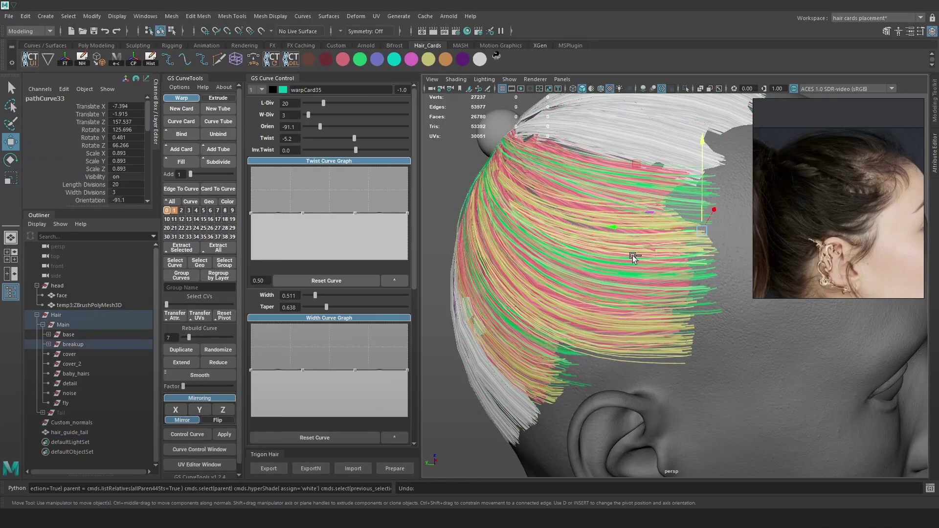
mouse_move(629, 256)
alt+mouse_down()
mouse_move(639, 237)
mouse_move(634, 224)
mouse_move(618, 242)
alt+mouse_up()
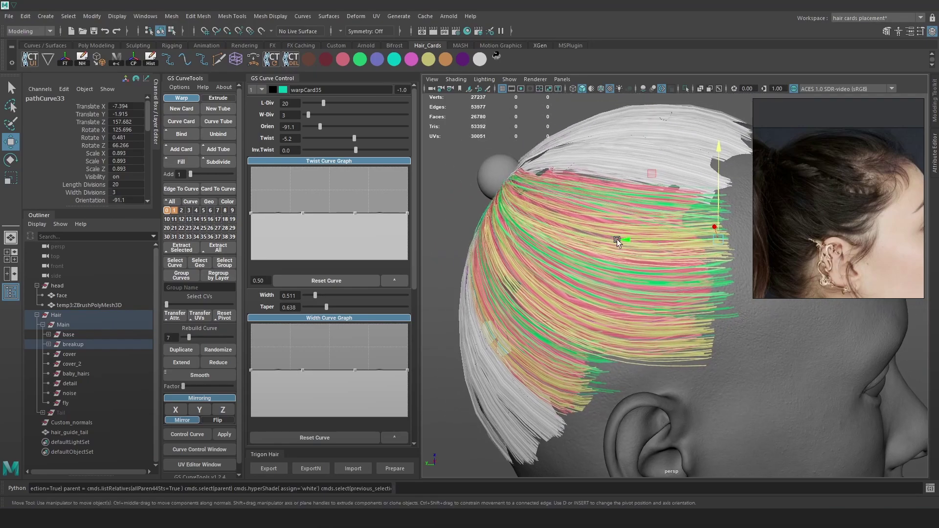
click(269, 468)
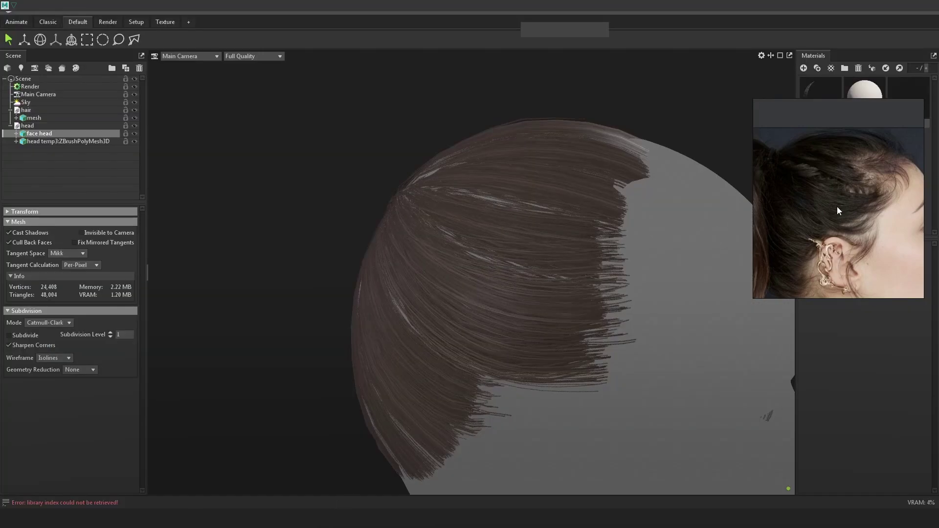
- Compare the Marmoset Toolbag render with the reference photo's hair around the ponytail and ear, and return to Maya
drag(837, 211, 883, 230)
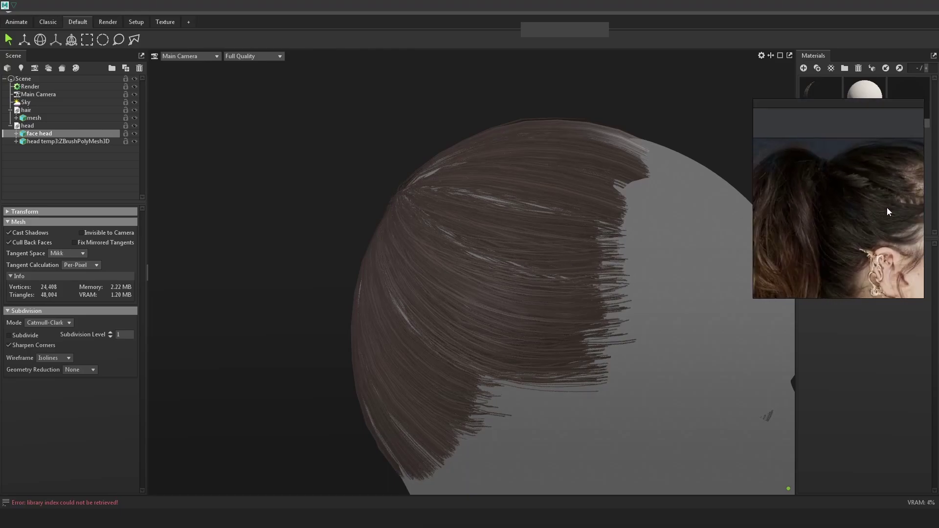
drag(887, 207, 867, 213)
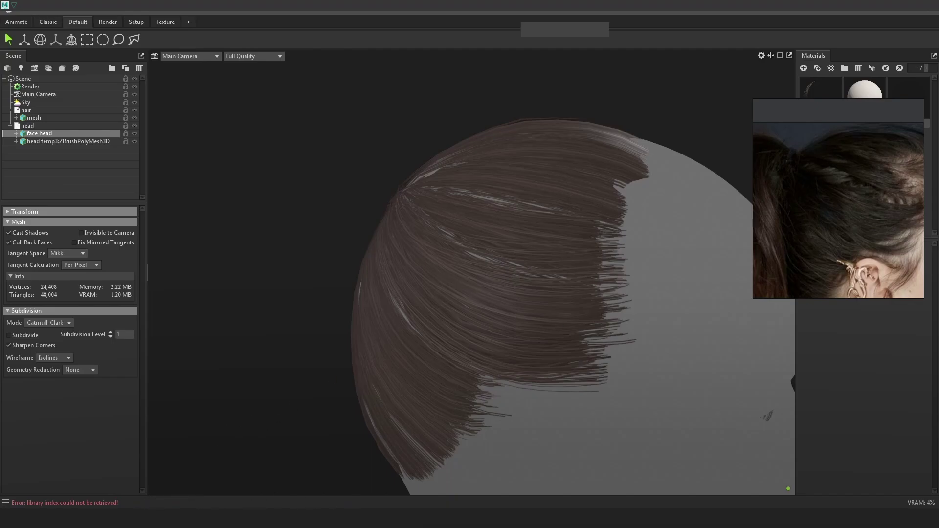
click(148, 468)
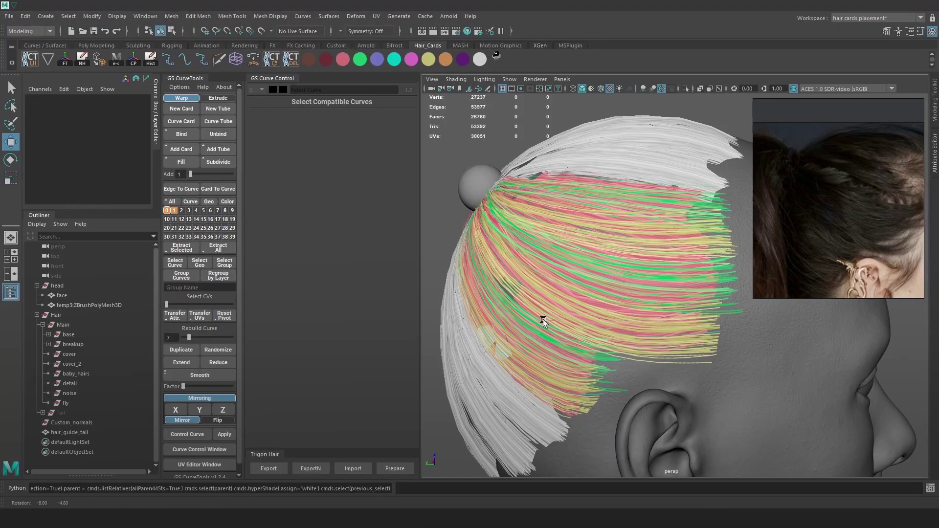
alt+drag(543, 320, 538, 319)
- Try to move the whole warpCard31 slightly down the side of the head
key(4)
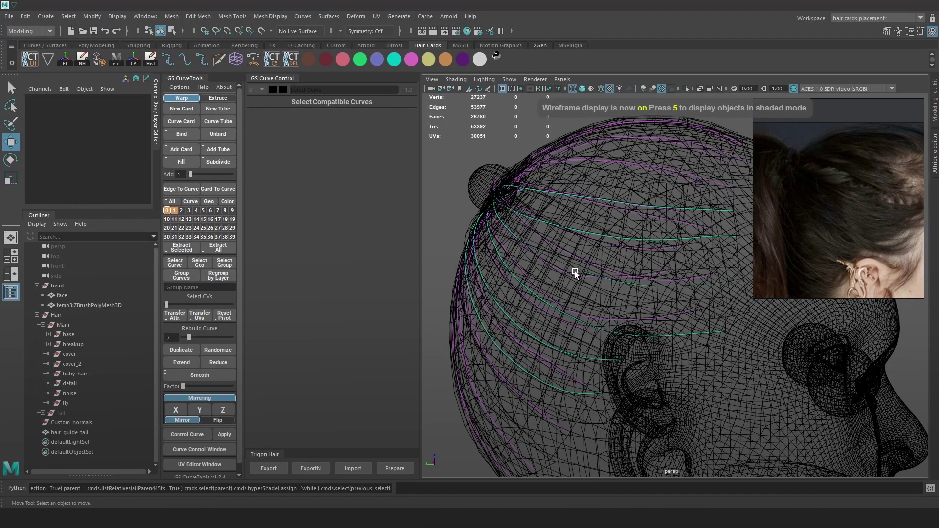
click(711, 285)
key(6)
mouse_move(720, 248)
mouse_down()
mouse_move(720, 237)
mouse_move(720, 261)
mouse_up()
key(ctrl+z)
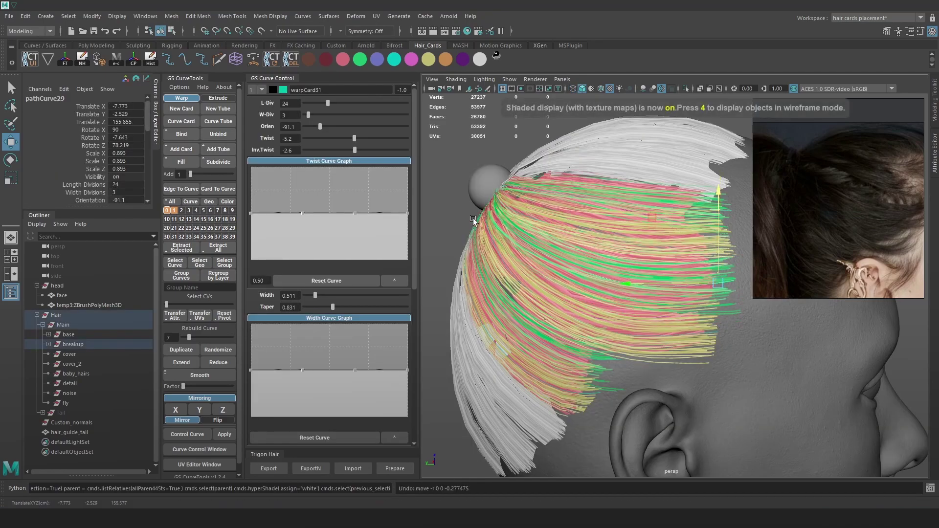
- Select the control vertices of warpCard31 near the ponytail base and raise them along the back of the head
click(443, 175)
key(4)
drag(566, 212, 489, 258)
key(6)
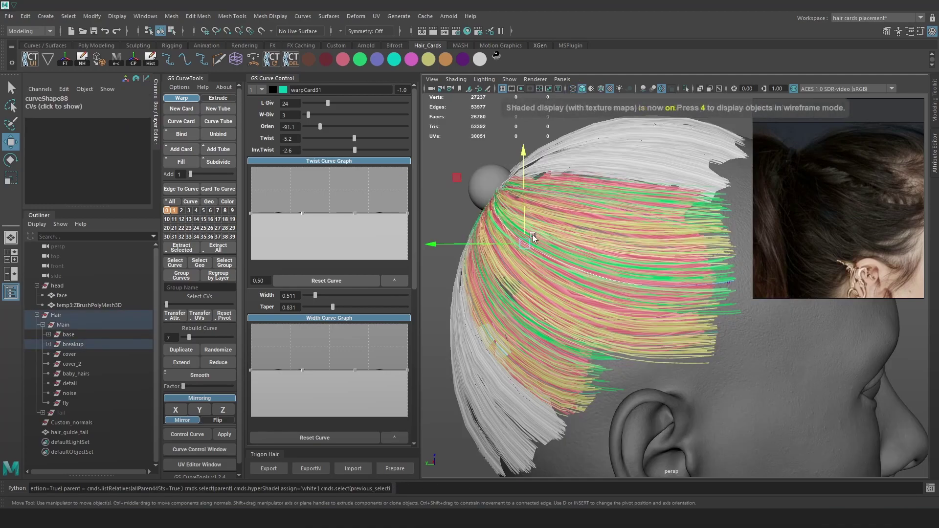
drag(527, 234, 530, 222)
key(e)
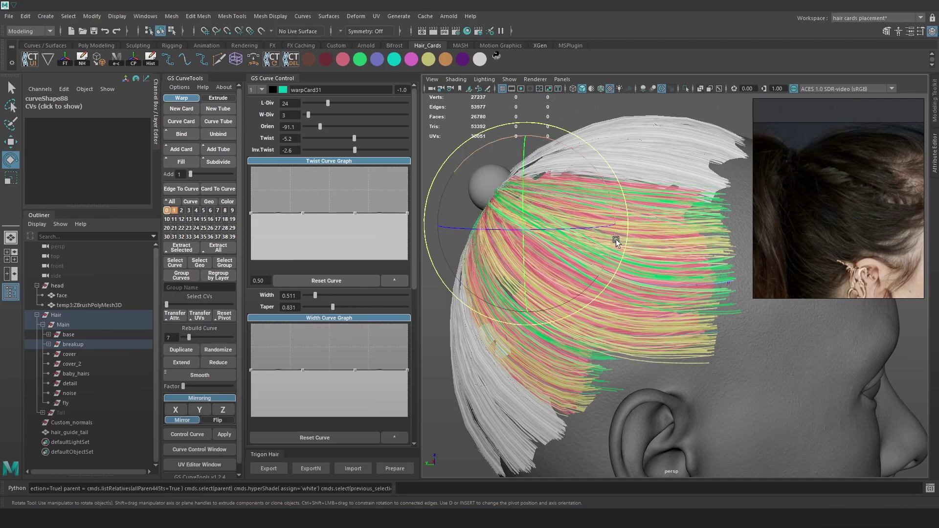
key(w)
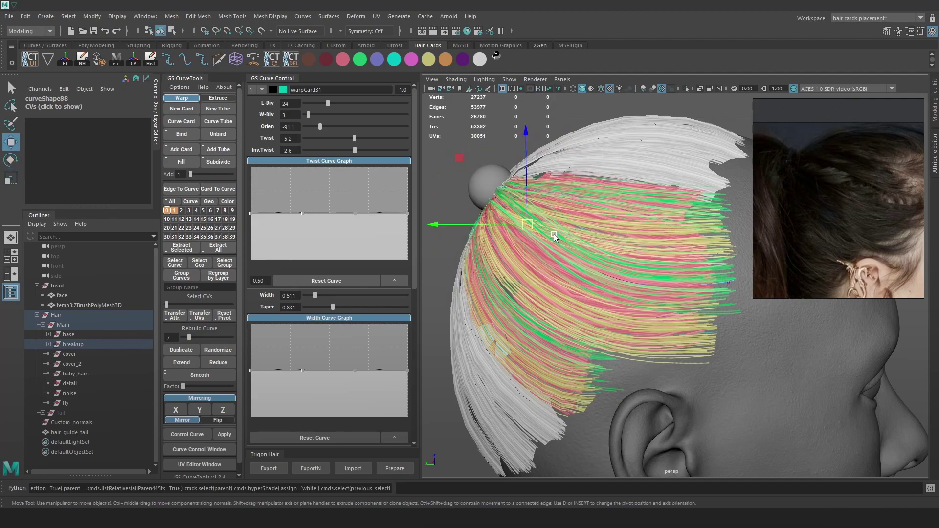
drag(530, 225, 529, 229)
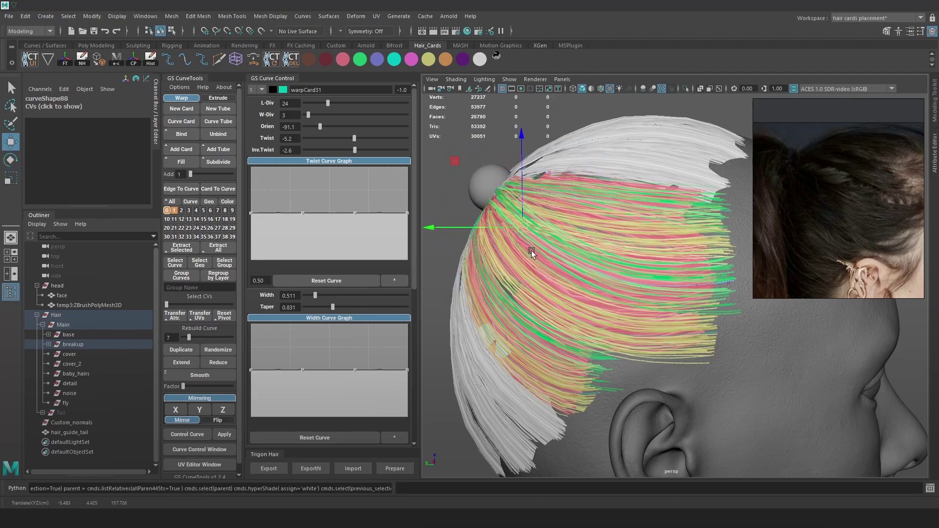
- Export the hair, inspect the updated side cards in Marmoset Toolbag, and return to Maya
click(276, 469)
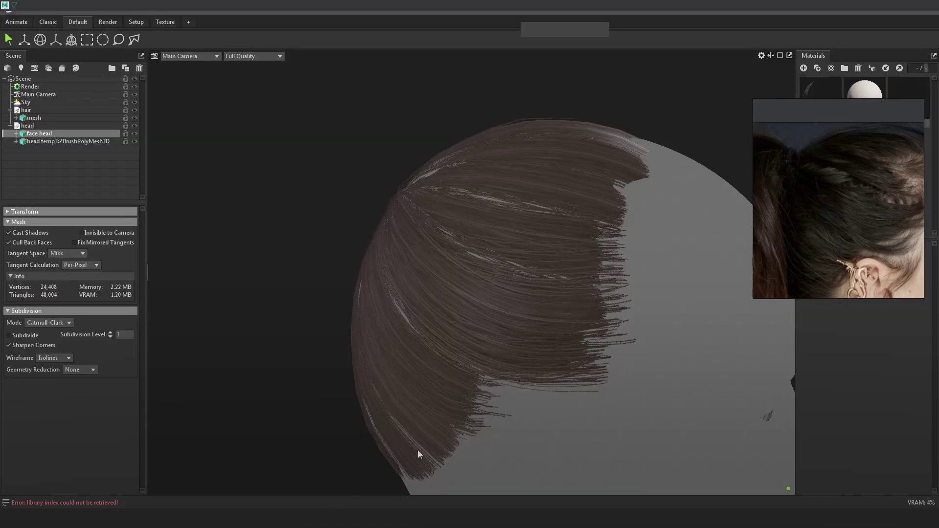
drag(571, 267, 561, 263)
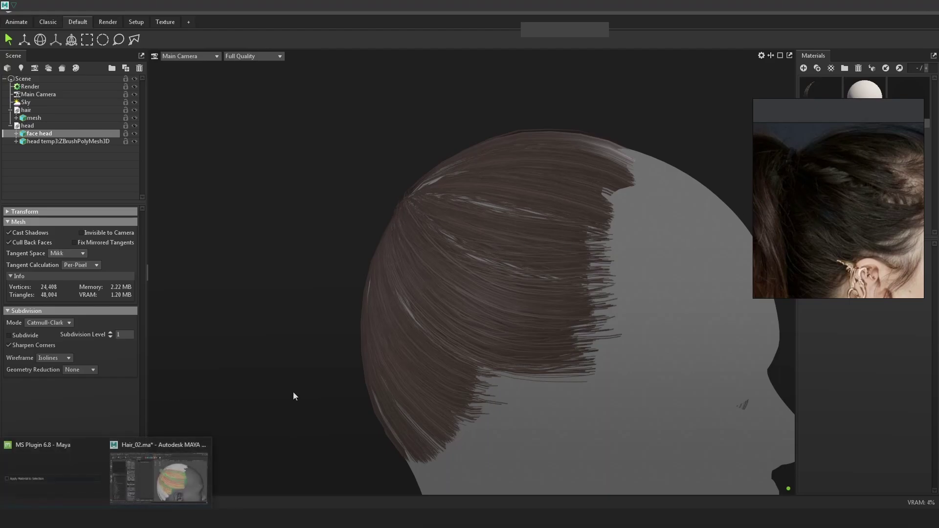
key(alt+Tab)
- Select warpCard31's curve in wireframe, show its control vertices and adjust the one at the ponytail base
key(4)
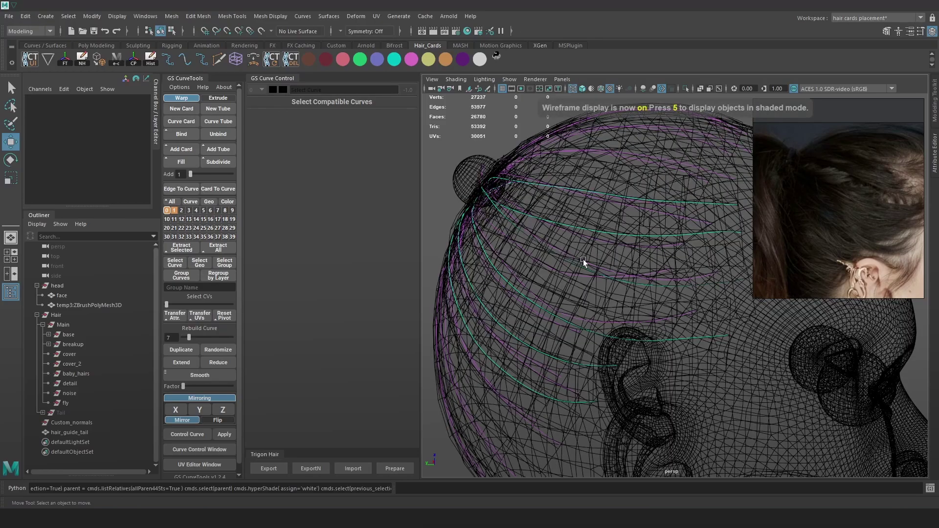
click(697, 286)
right_drag(436, 170, 399, 171)
alt+drag(487, 197, 560, 225)
click(560, 225)
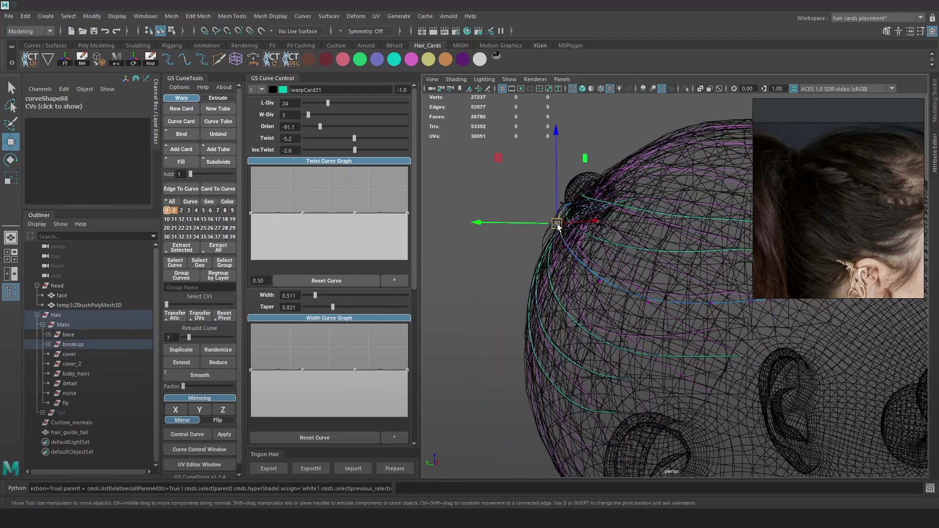
key(5)
key(e)
key(w)
mouse_move(560, 226)
mouse_down()
mouse_move(633, 242)
mouse_move(677, 193)
mouse_up()
- Adjust warpCard31's root control vertices around the ponytail ball, working from the back of the head
key(4)
click(654, 215)
key(6)
mouse_move(685, 227)
alt+mouse_down()
mouse_move(621, 279)
mouse_move(556, 223)
mouse_move(636, 259)
alt+mouse_up()
key(4)
click(484, 213)
key(6)
drag(610, 178, 508, 216)
key(e)
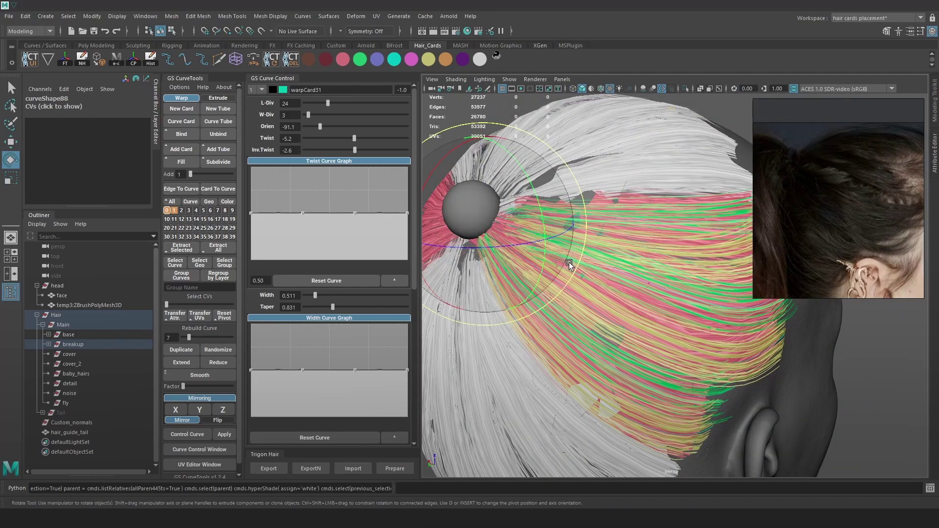
- Select warpCard31's control vertices farther from the ponytail base and check their placement against the textured cards
key(4)
click(601, 260)
key(6)
key(w)
key(4)
click(545, 246)
key(6)
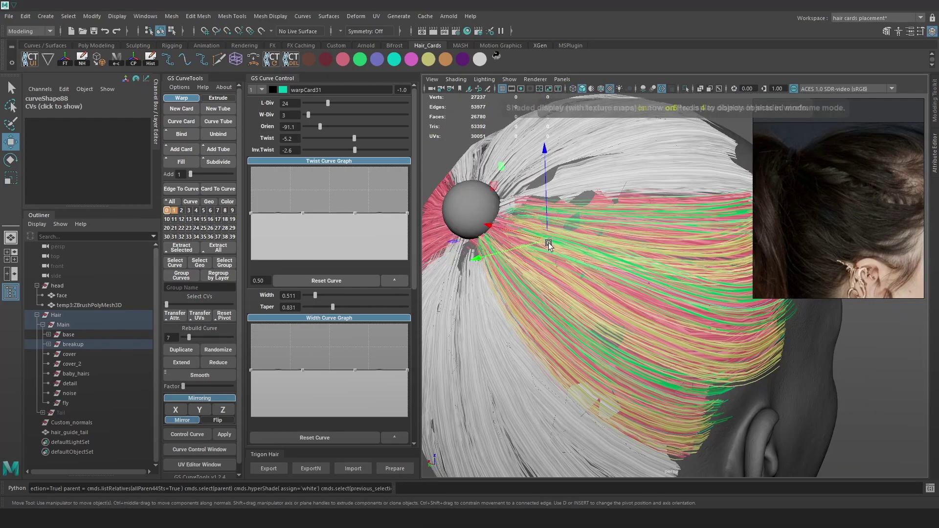
key(4)
click(603, 266)
key(6)
- Set the Taper of warpCard31 to 0.494 and fine-tune a control vertex along its length
key(4)
mouse_move(648, 274)
alt+mouse_down()
mouse_move(615, 264)
mouse_move(592, 276)
mouse_move(578, 262)
alt+mouse_up()
click(594, 270)
key(6)
drag(333, 307, 322, 308)
key(e)
key(w)
drag(583, 261, 608, 272)
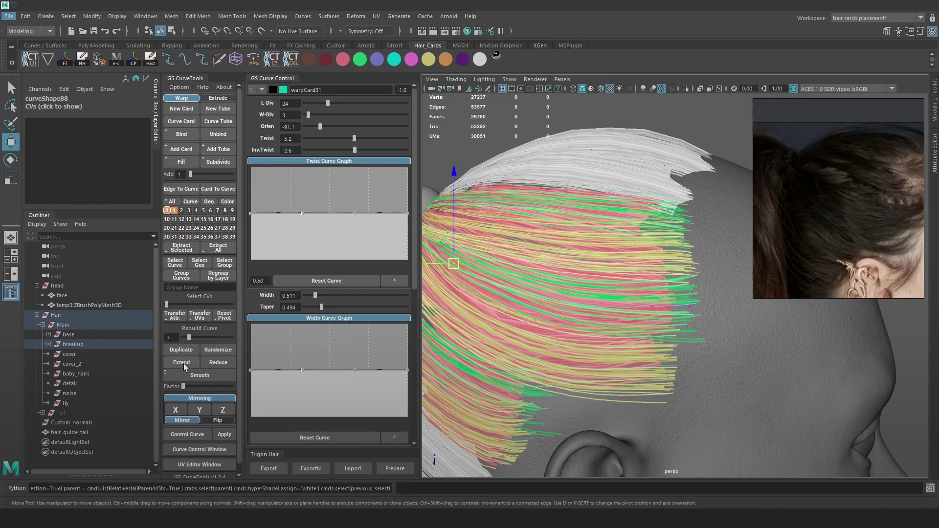
- Export the hair again and inspect the side of the head in Marmoset Toolbag
click(269, 468)
key(alt+Tab)
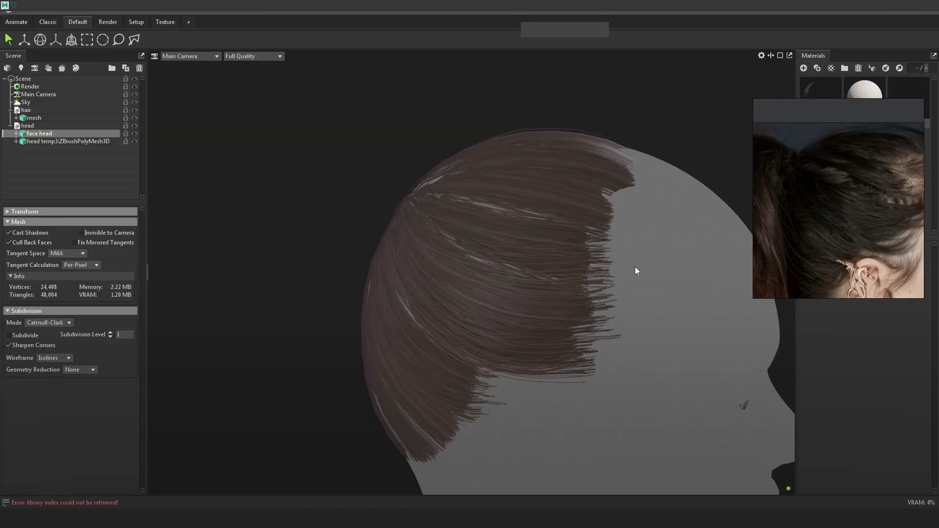
drag(636, 266, 709, 265)
scroll(842, 215, up, 3)
scroll(842, 216, down, 2)
alt+drag(626, 281, 631, 244)
scroll(549, 236, down, 4)
- Try the head_shaded material on the head and restore the unlit (1) material
drag(852, 105, 855, 191)
drag(865, 100, 594, 281)
scroll(870, 294, down, 2)
middle_drag(869, 295, 827, 293)
alt+drag(636, 297, 615, 239)
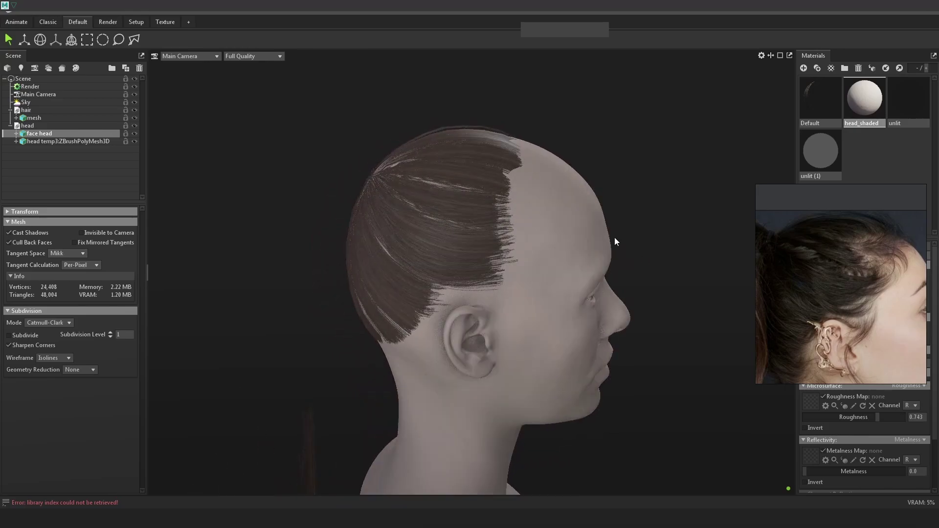
drag(821, 151, 573, 235)
- Examine the hair cards' scalp coverage around the back and side of the head
scroll(574, 235, up, 5)
alt+middle_drag(573, 234, 589, 257)
alt+drag(589, 257, 431, 353)
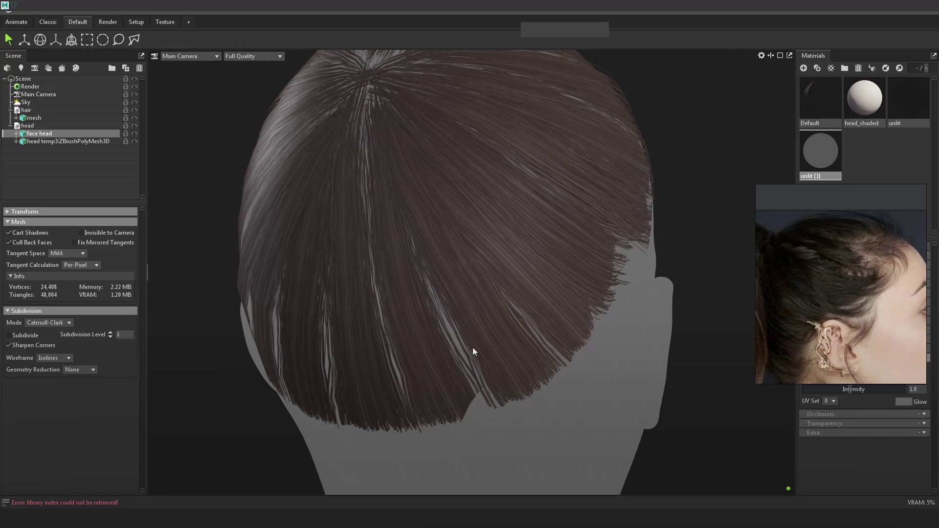
alt+drag(553, 215, 471, 231)
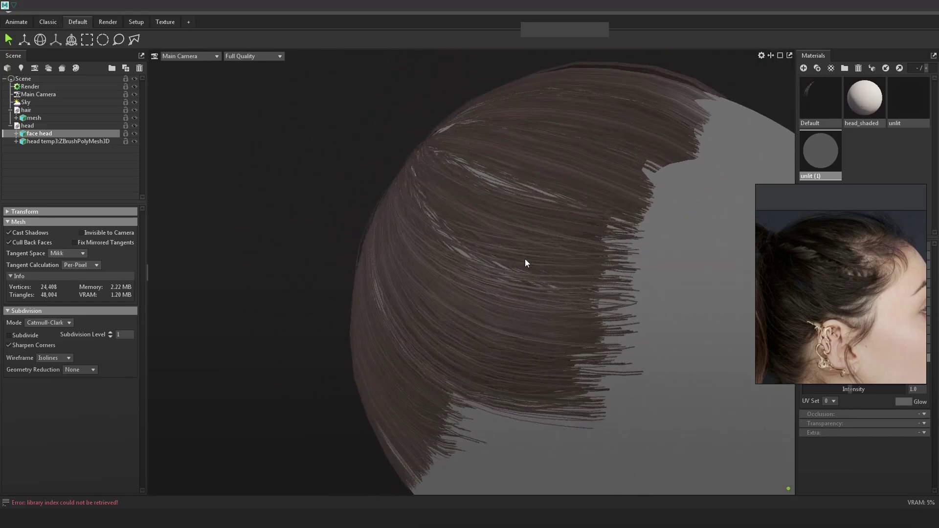
alt+drag(532, 266, 559, 278)
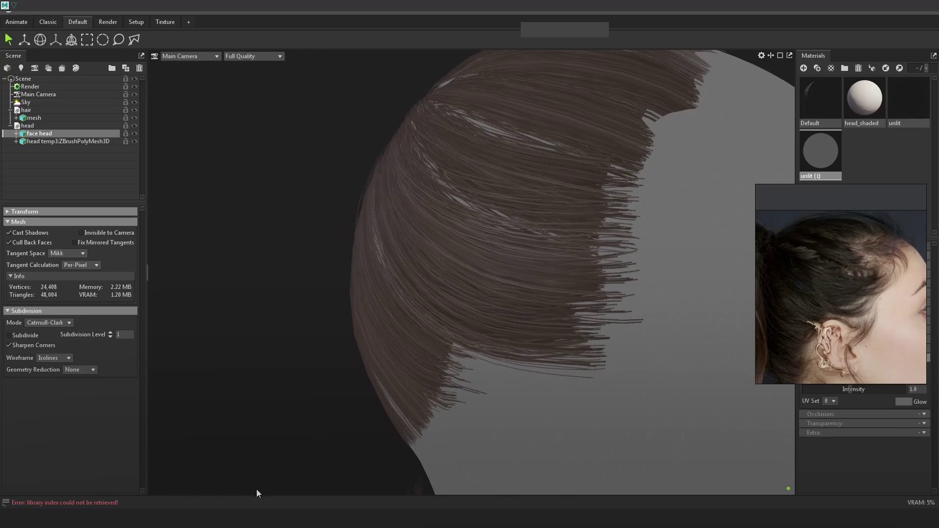
- Launch Fibershop and open the fiber project
key(super)
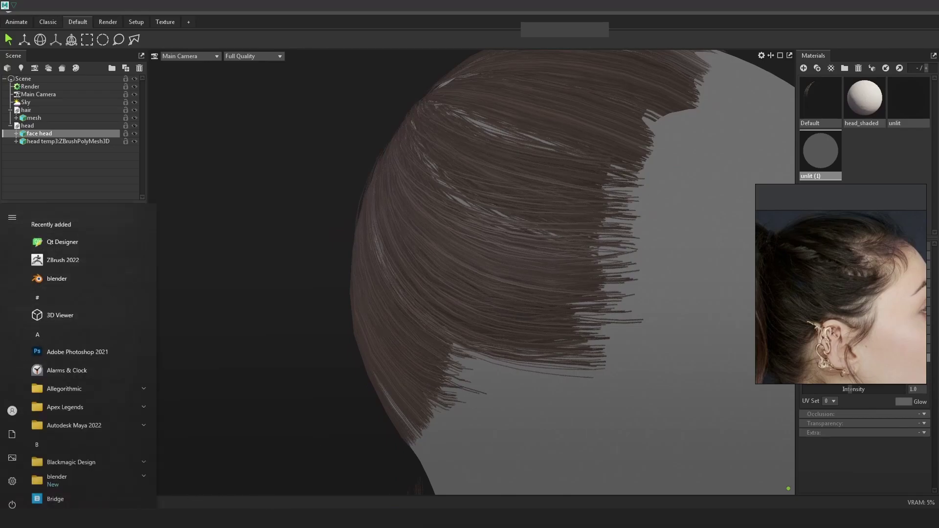
text(fibe)
key(Return)
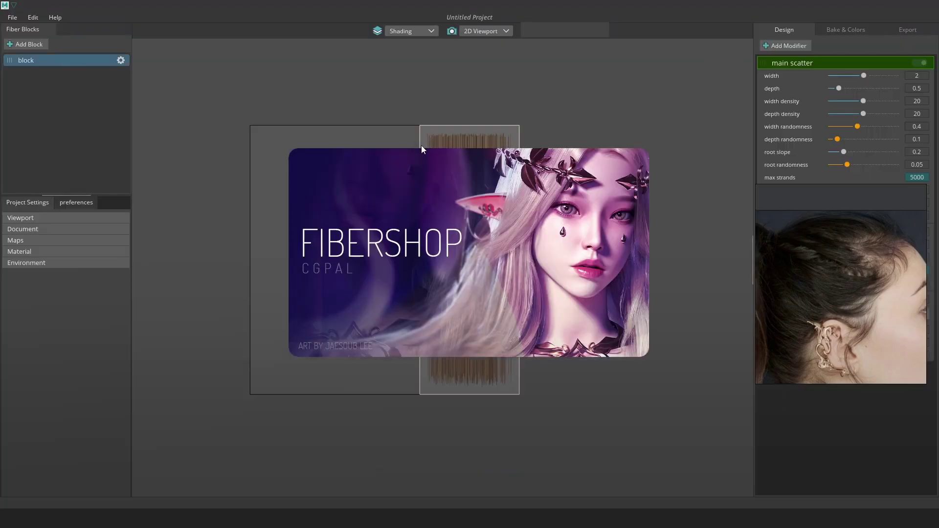
click(14, 18)
click(30, 39)
drag(611, 133, 246, 112)
double_click(255, 160)
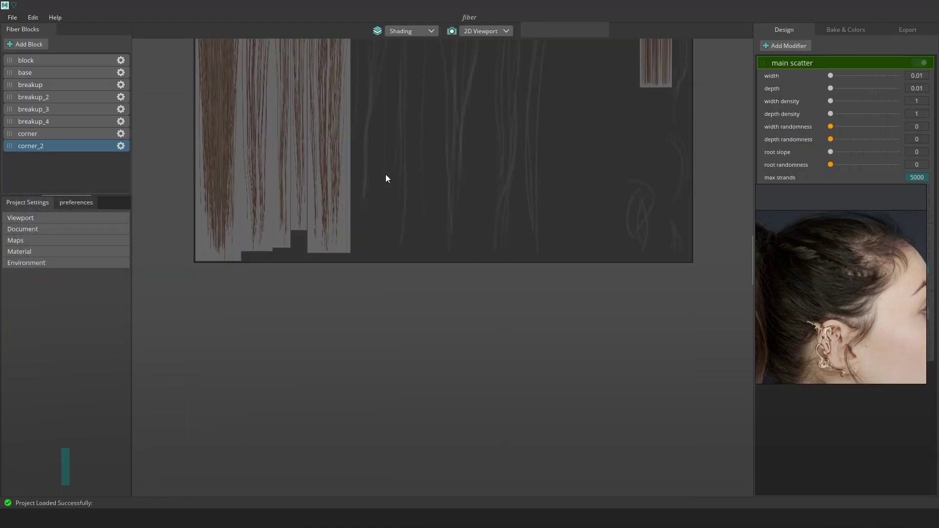
- Select the base fiber block, shift the reference photo off its modifier settings, and display the Alpha map
scroll(385, 174, down, 1)
middle_drag(277, 101, 401, 211)
scroll(379, 224, up, 5)
click(342, 222)
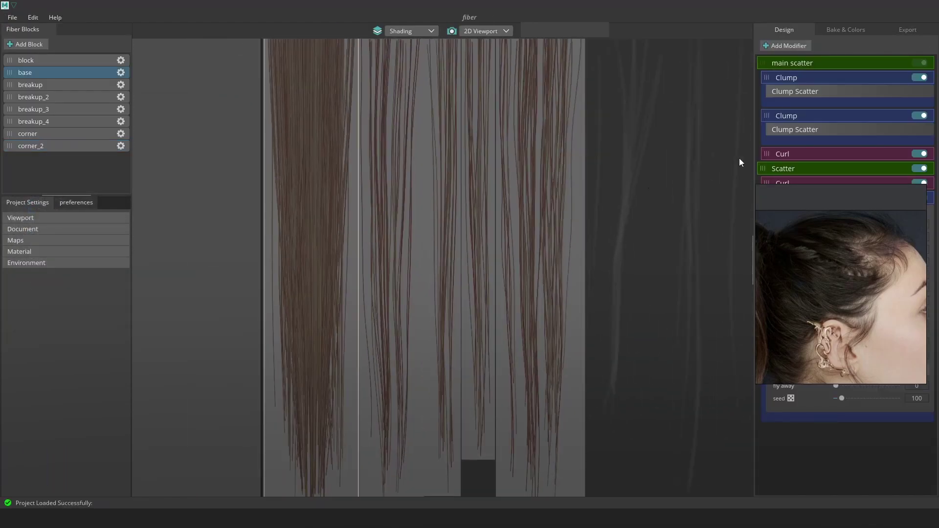
right_drag(760, 185, 741, 193)
drag(737, 193, 824, 265)
right_drag(845, 293, 583, 200)
click(415, 34)
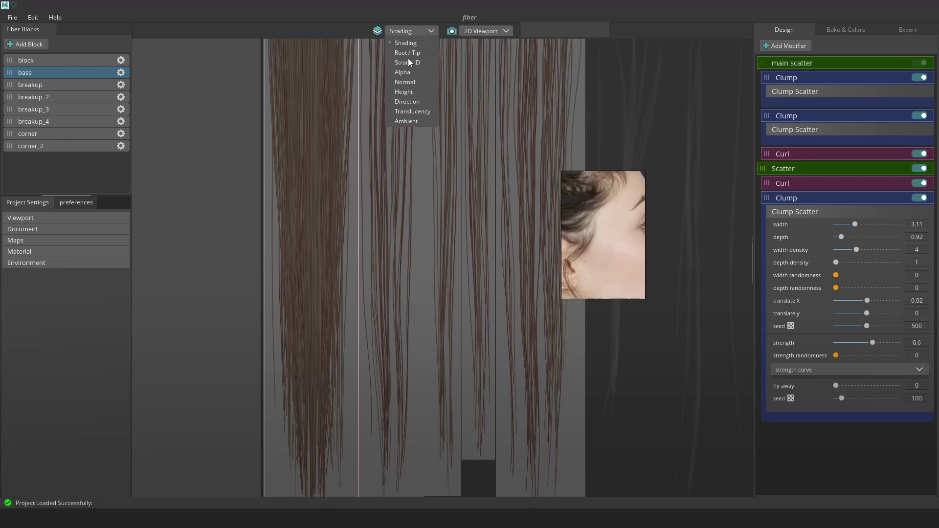
click(405, 72)
middle_drag(378, 165, 478, 181)
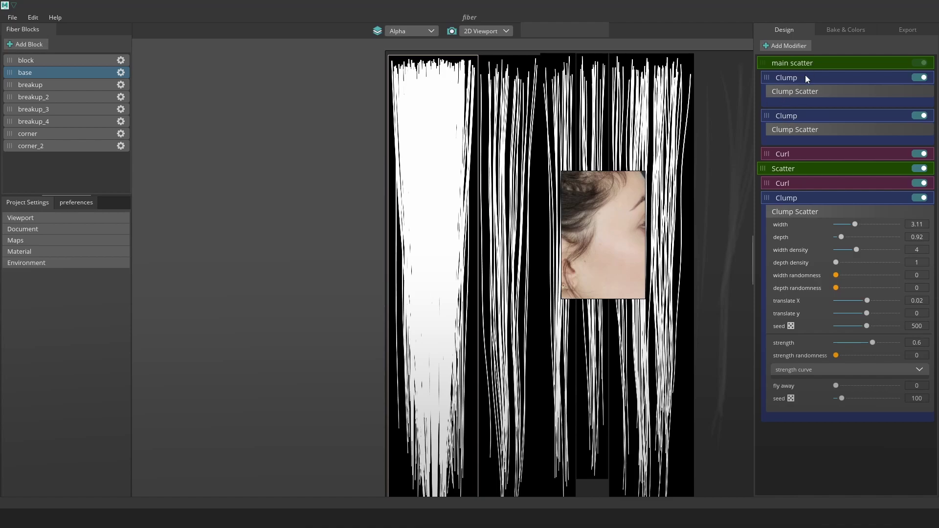
- Set the base block's main scatter to depth density 36, width 0.75 and width density 39
click(864, 67)
click(864, 66)
click(864, 66)
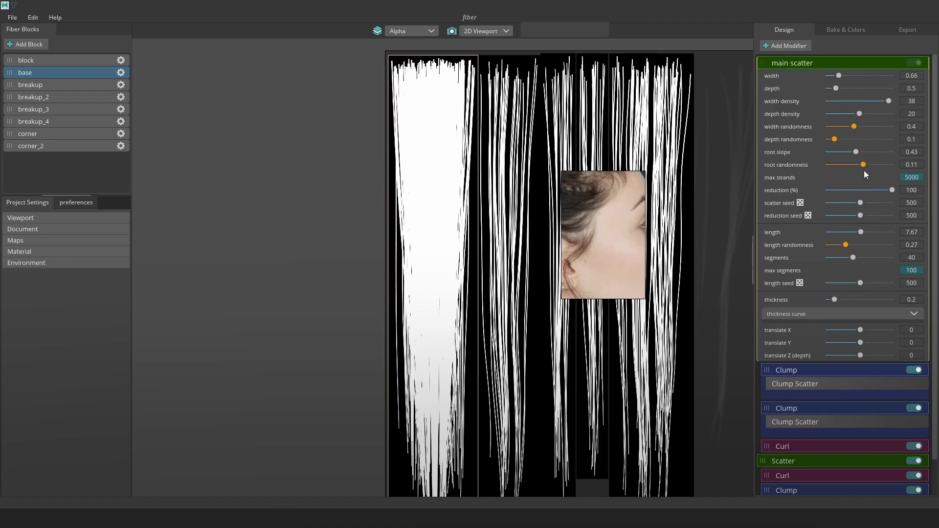
drag(858, 113, 886, 113)
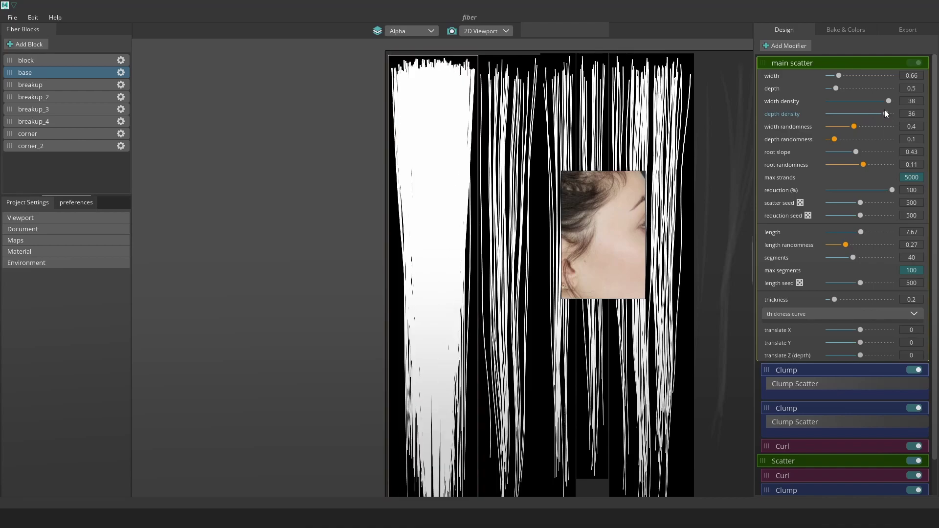
drag(838, 75, 841, 74)
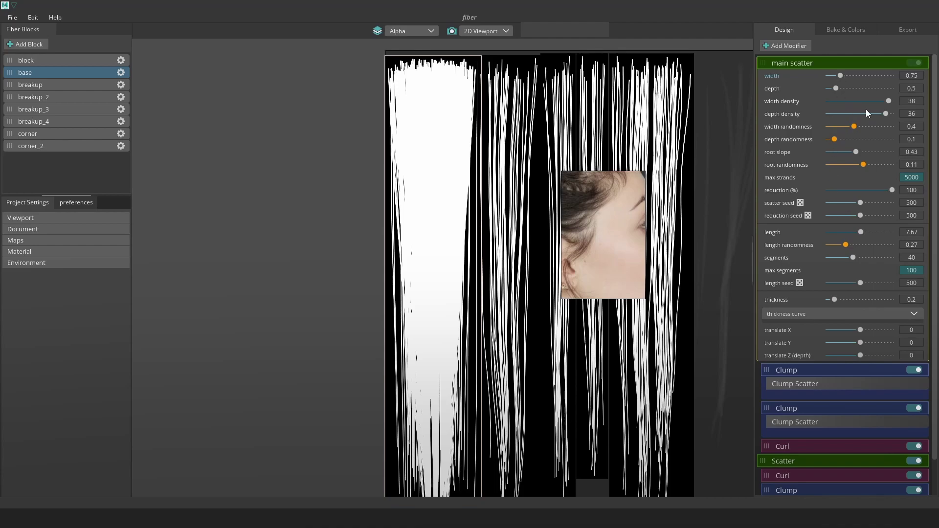
drag(888, 101, 893, 100)
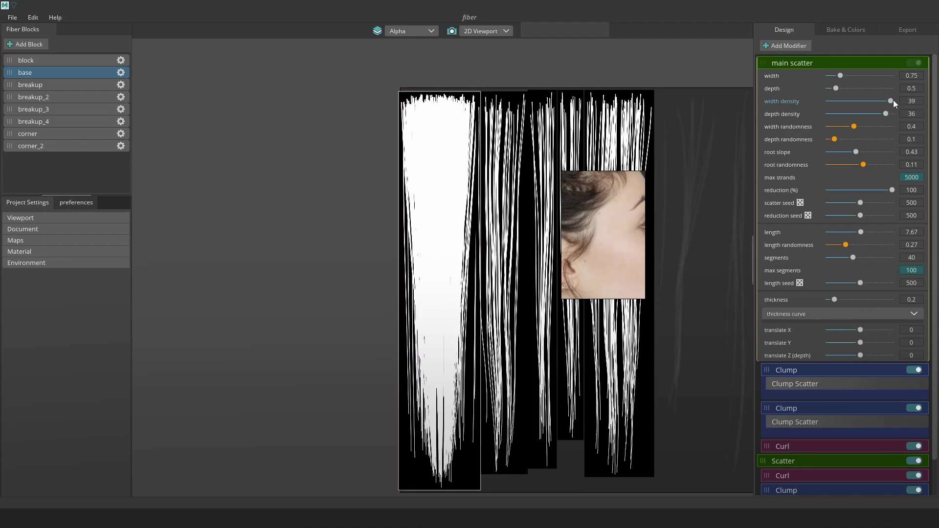
- Set the base block's second Scatter to width 0.71 and depth density 38
scroll(832, 416, down, 1)
click(824, 433)
drag(832, 154, 839, 151)
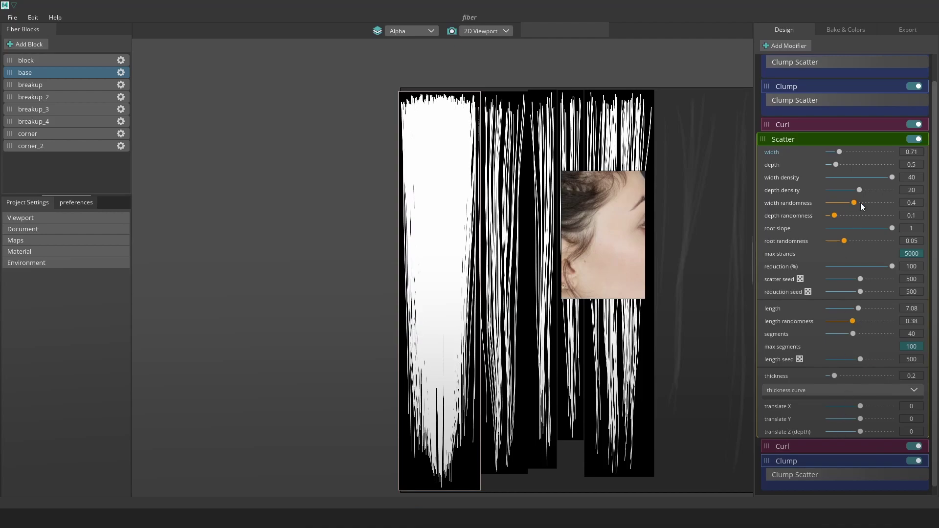
drag(868, 190, 891, 186)
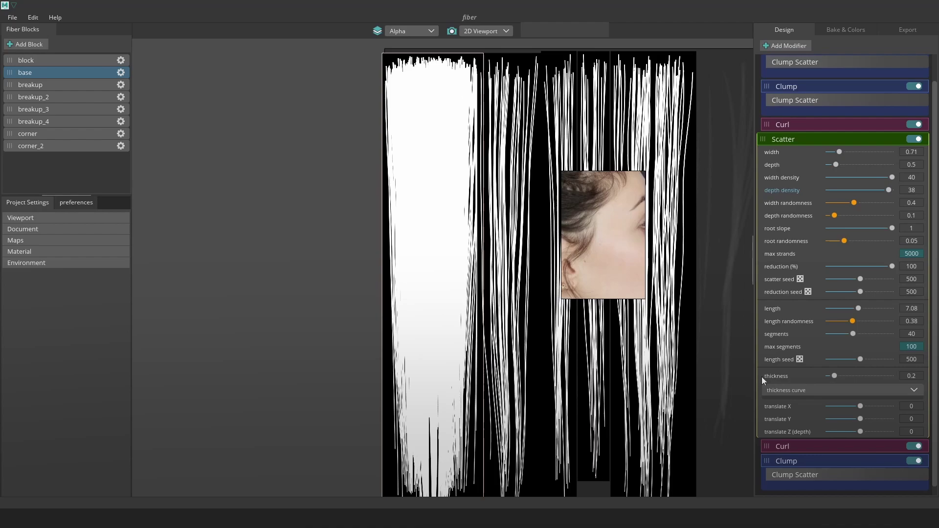
- Set the base block's second Clump to translate X -0.14 and strength 0.35
click(832, 460)
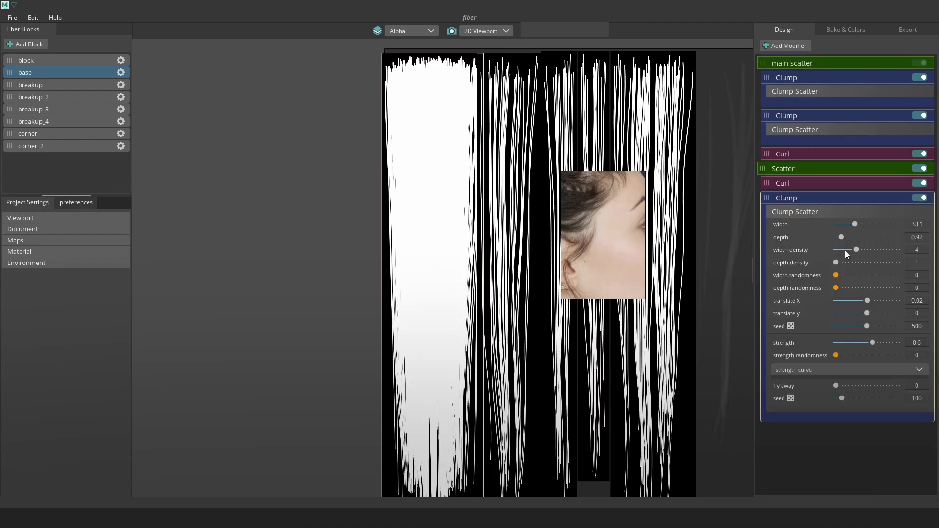
click(874, 118)
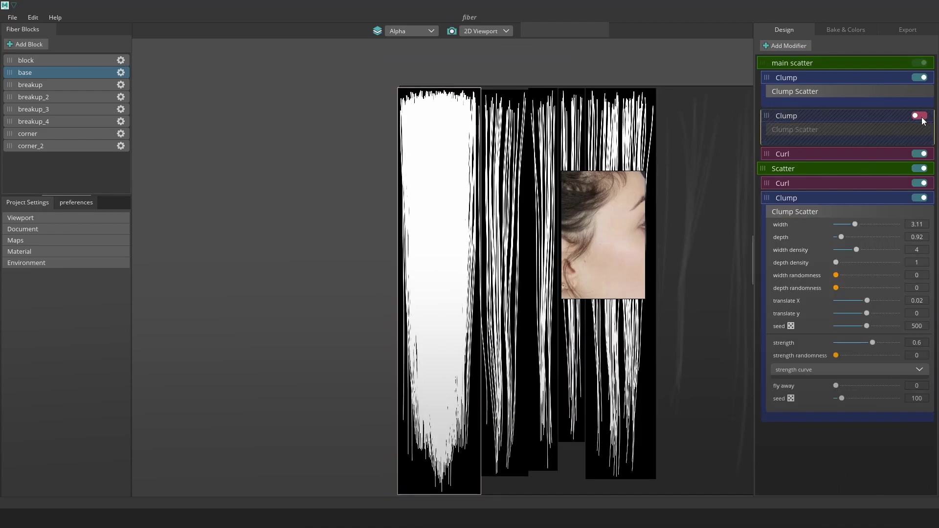
click(866, 116)
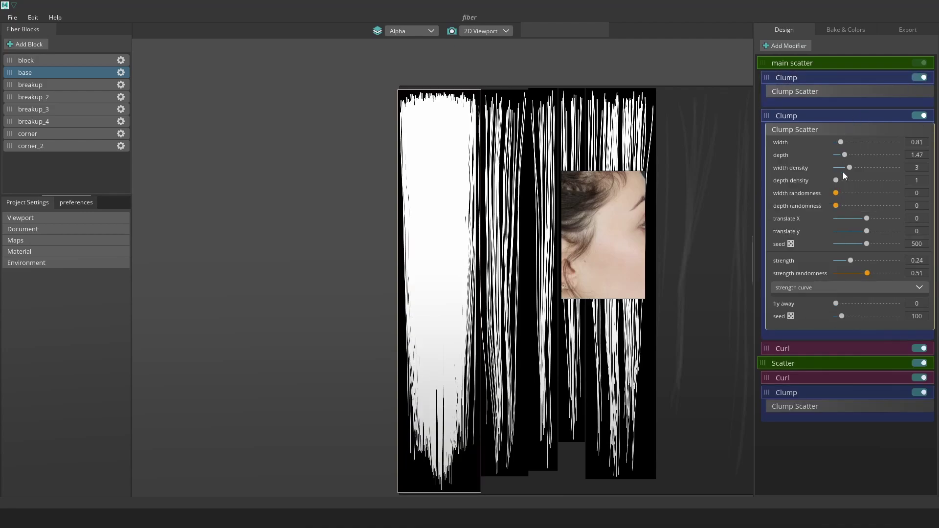
drag(866, 219, 863, 219)
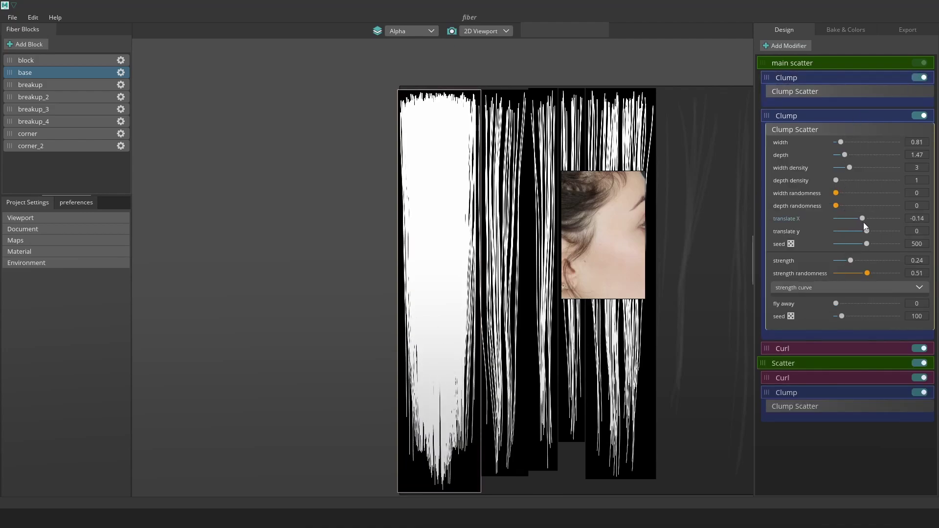
drag(850, 261, 857, 260)
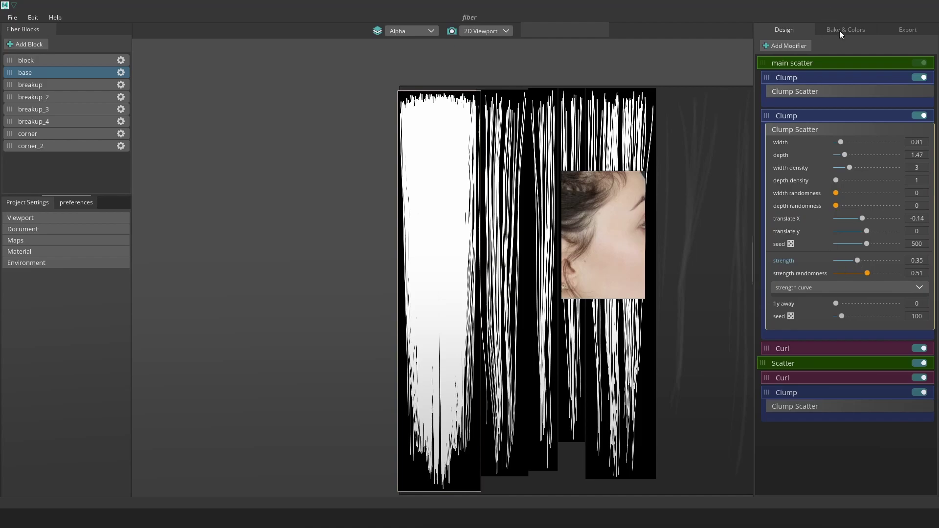
- Bake the texture maps for the updated fiber blocks
click(836, 29)
click(865, 215)
click(870, 269)
click(817, 216)
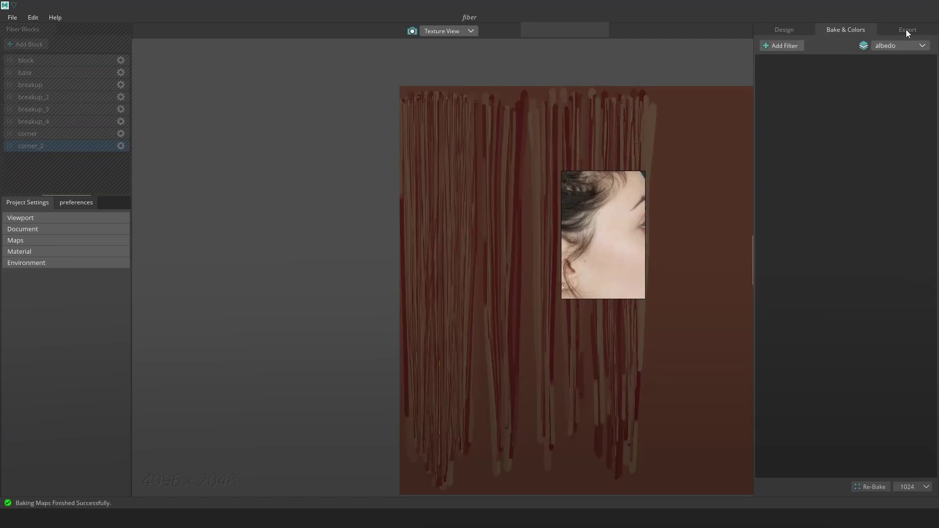
- Configure the export to include only the alpha, normal and ID maps as JPG, without UV-ready cards
click(906, 32)
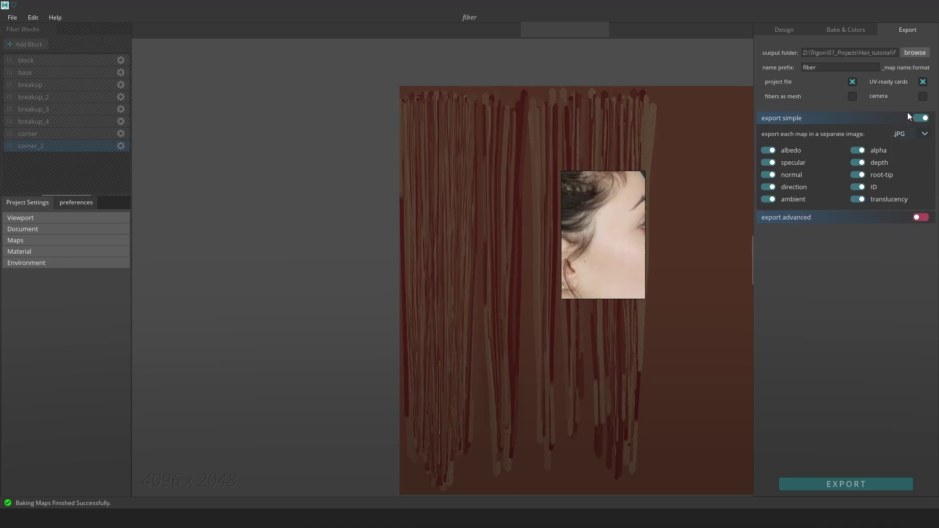
click(923, 82)
click(774, 165)
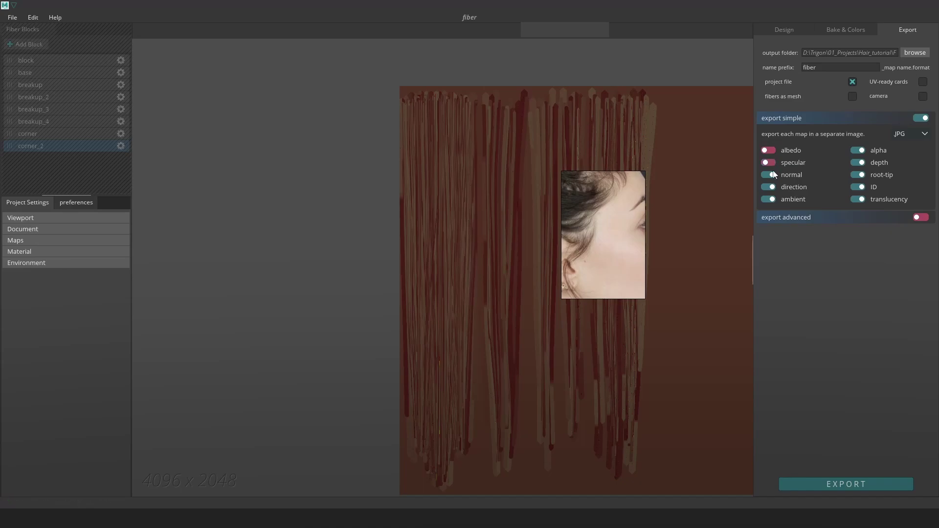
click(770, 188)
- Check the output folder, keep the existing Fibershop folder, and export the maps
click(914, 53)
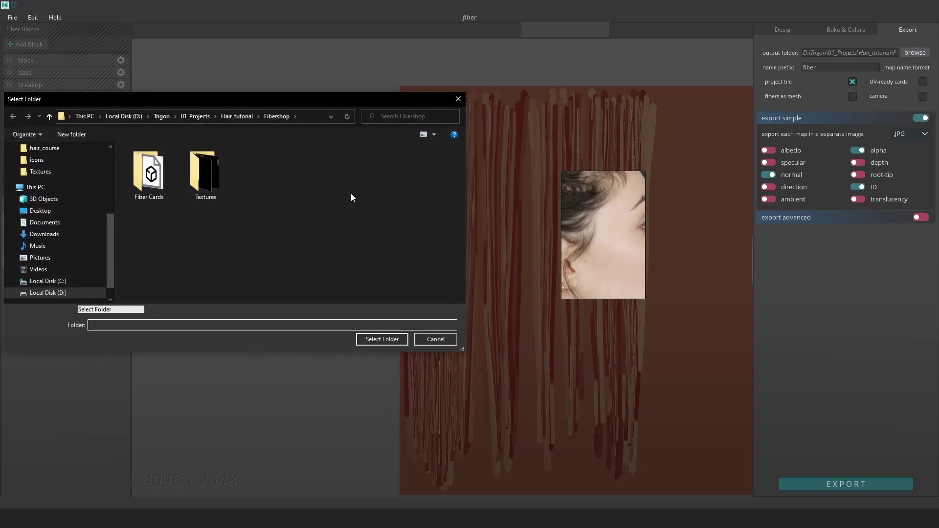
click(441, 341)
click(855, 484)
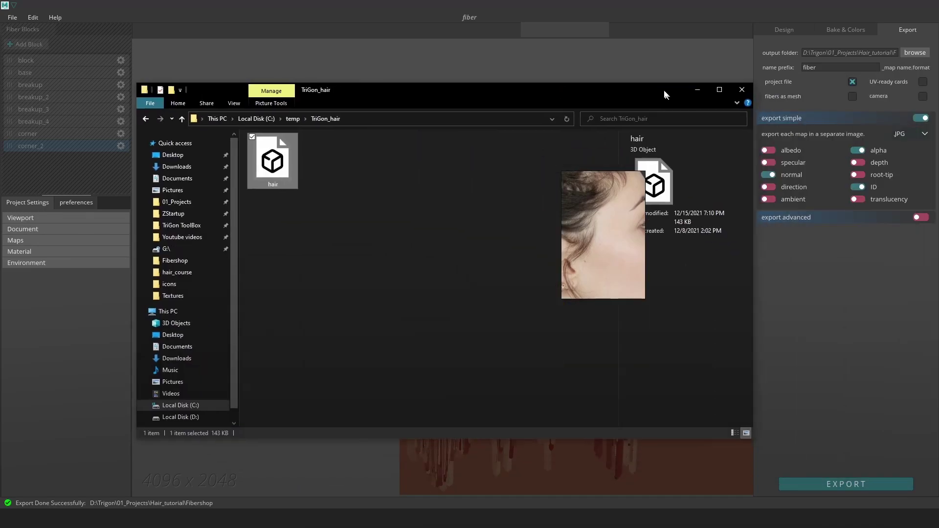
- Open the Textures folder inside the project's Fibershop folder and inspect the exported ID and alpha maps
drag(664, 90, 626, 0)
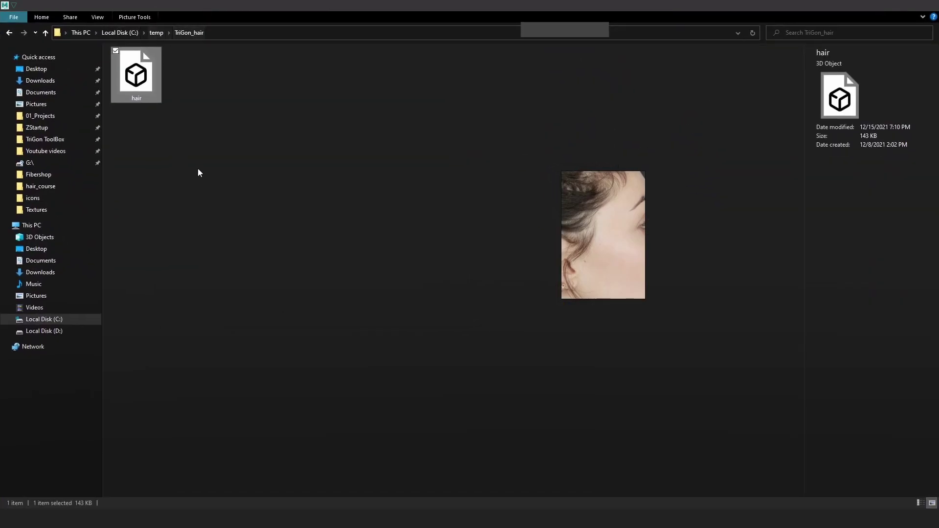
click(59, 186)
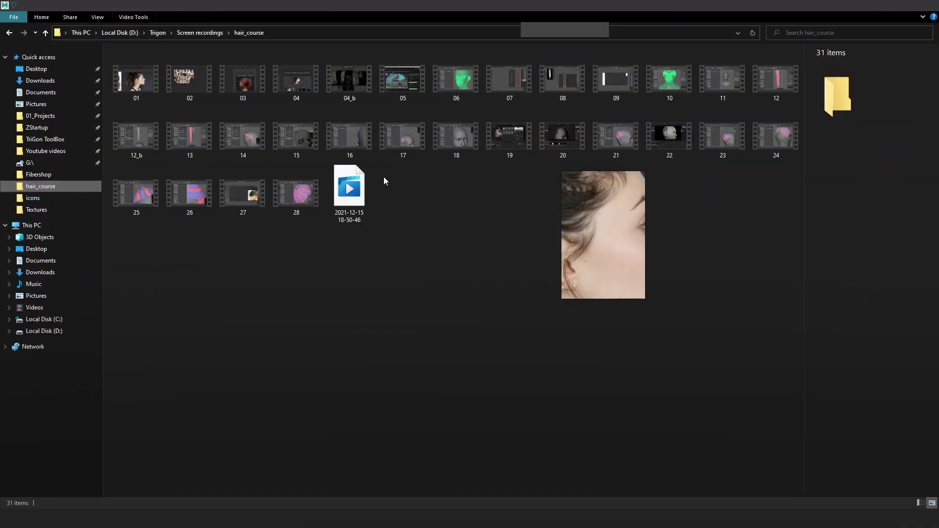
click(39, 211)
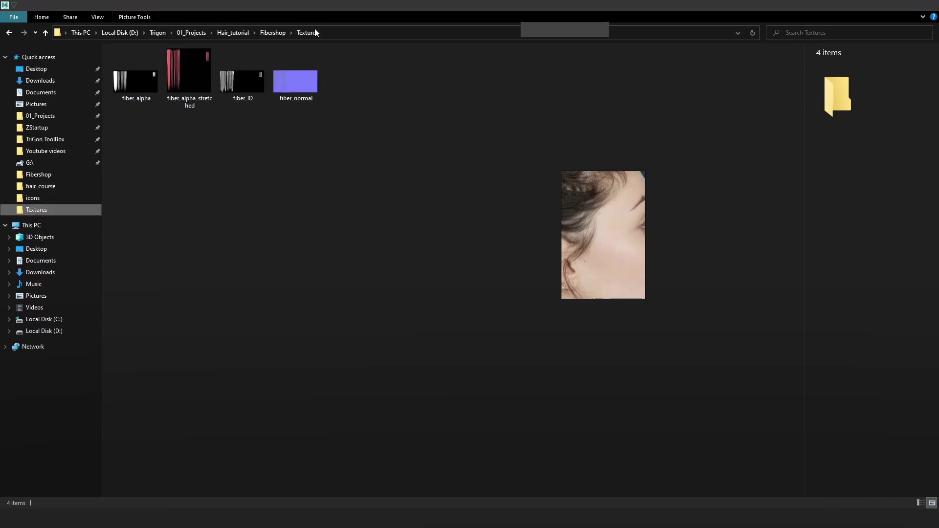
click(272, 33)
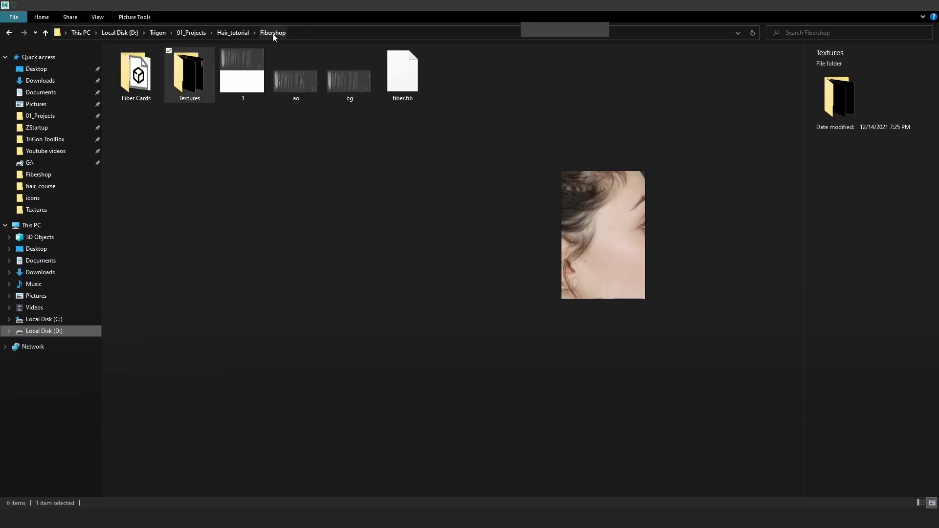
double_click(188, 89)
click(245, 92)
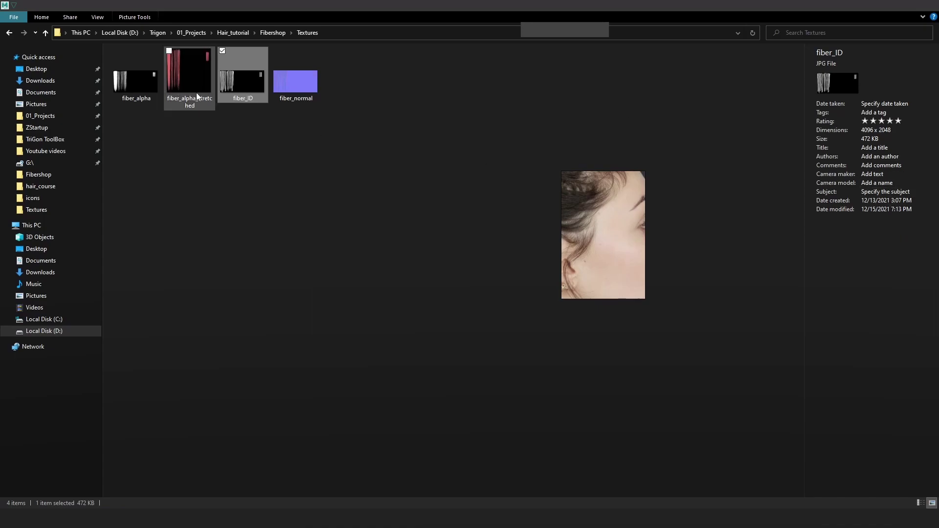
click(146, 85)
- Check the Fiber Cards folder, and recheck the fiber_ID, fiber_normal and fiber_alpha files in the Textures folder
key(BackSpace)
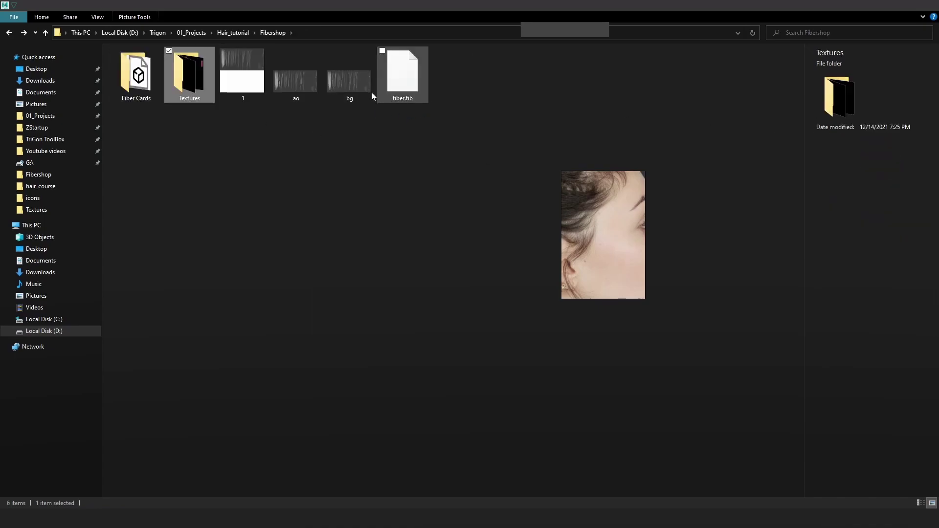
double_click(137, 78)
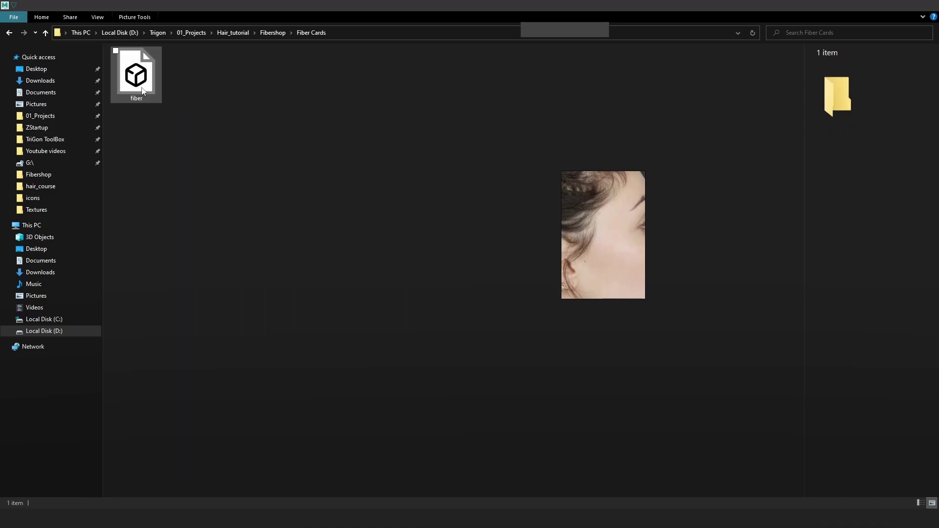
key(BackSpace)
double_click(177, 78)
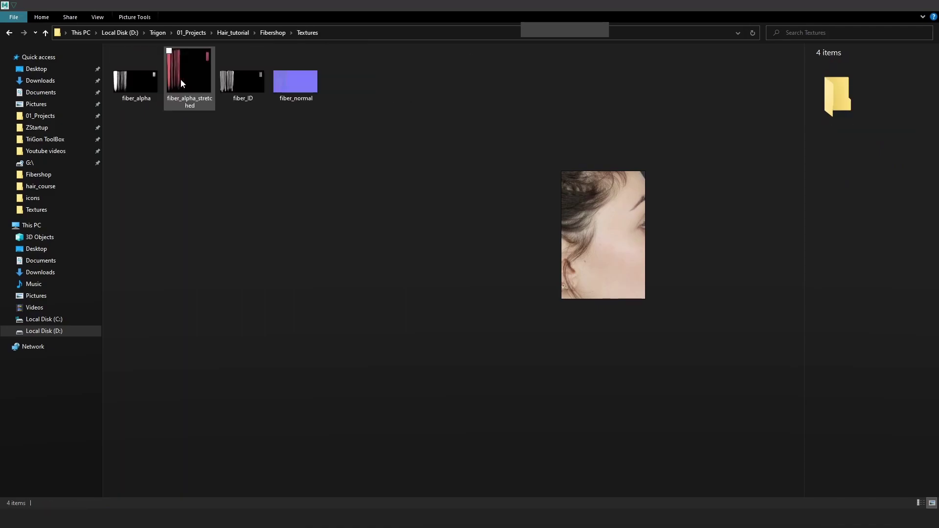
click(235, 73)
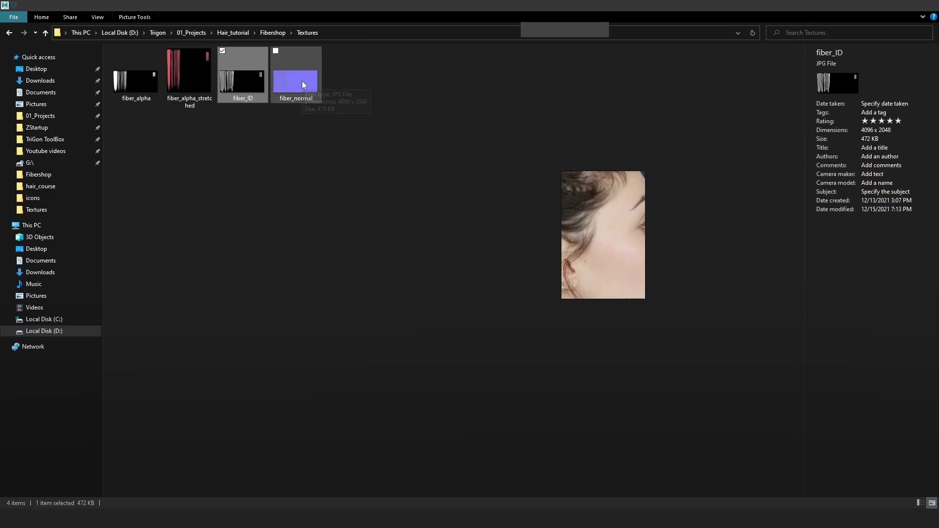
click(301, 81)
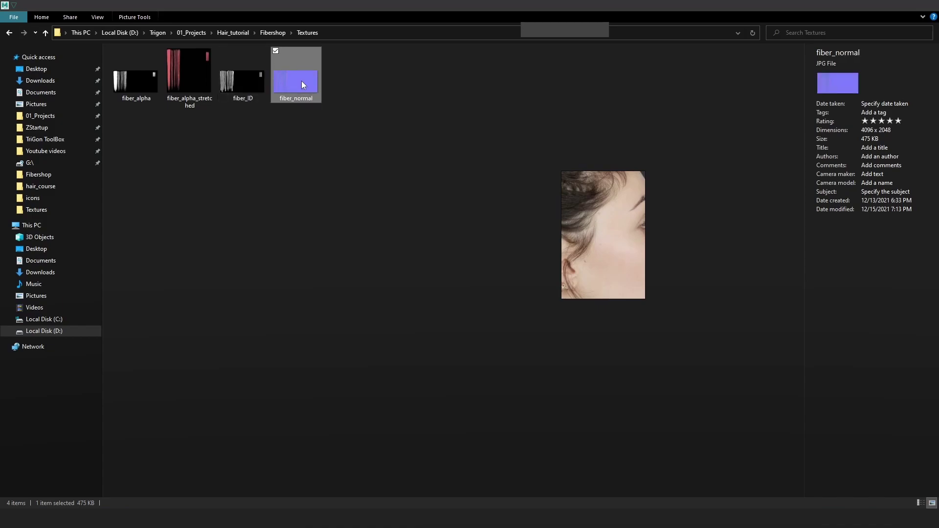
click(260, 83)
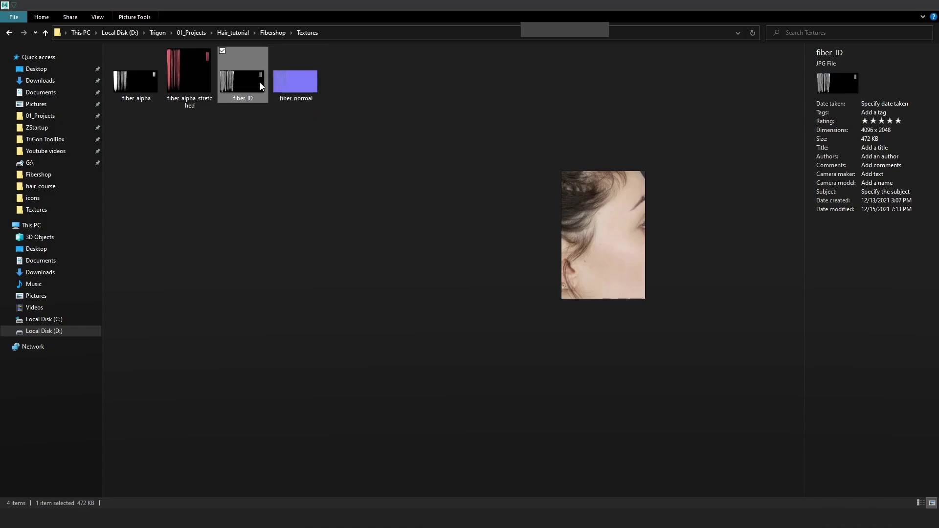
click(146, 78)
- Switch to Marmoset Toolbag and examine the hair with the updated textures against an enlarged reference photo
click(884, 9)
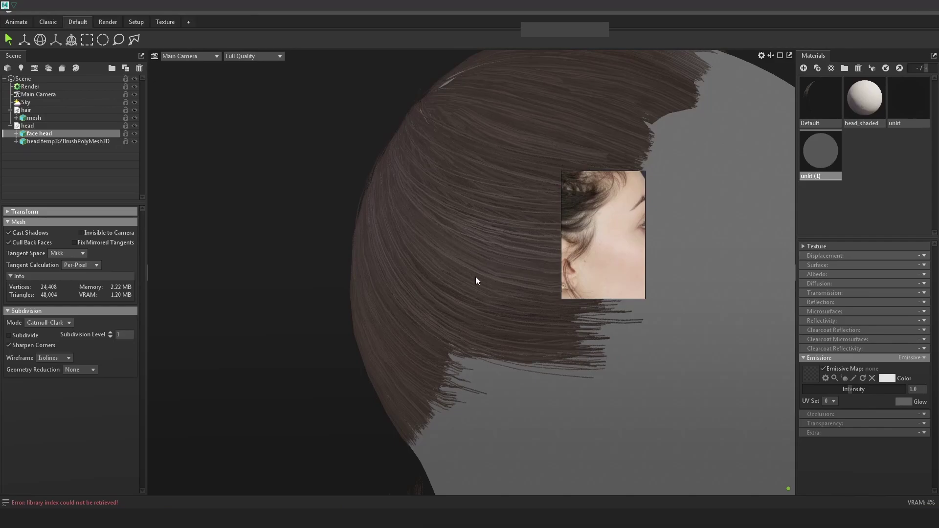
mouse_move(476, 278)
mouse_down()
mouse_move(540, 269)
mouse_move(521, 246)
mouse_move(487, 261)
mouse_move(398, 265)
mouse_move(445, 327)
mouse_move(565, 265)
mouse_move(461, 252)
mouse_move(494, 280)
mouse_move(590, 288)
mouse_move(561, 311)
mouse_move(652, 300)
mouse_move(598, 310)
mouse_move(398, 310)
mouse_move(440, 305)
mouse_move(459, 277)
mouse_move(490, 275)
mouse_move(465, 278)
mouse_move(466, 270)
mouse_up()
right_drag(612, 219, 664, 292)
drag(694, 248, 768, 178)
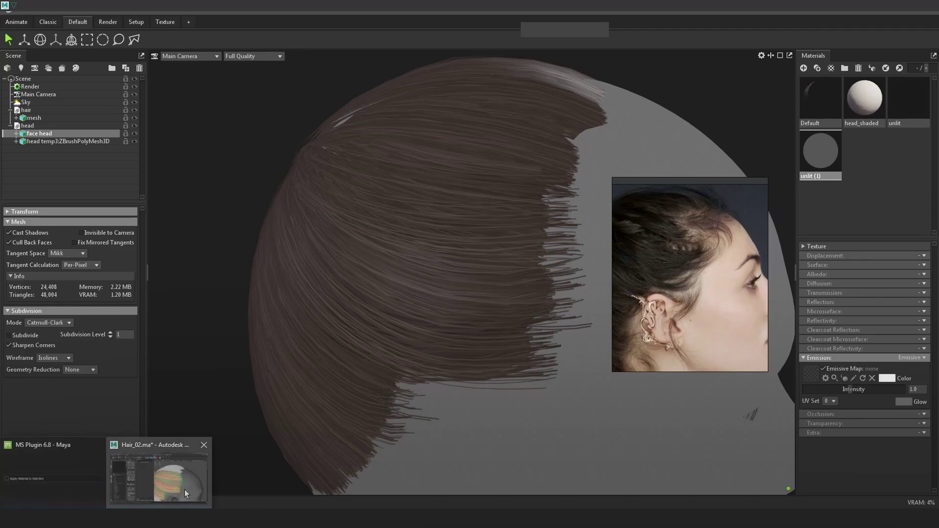
- Compare the textured hair cards in Maya and the Marmoset render with a close-up of the reference hair
click(190, 494)
right_drag(803, 258, 812, 258)
scroll(637, 310, down, 2)
key(5)
key(6)
alt+drag(658, 342, 644, 327)
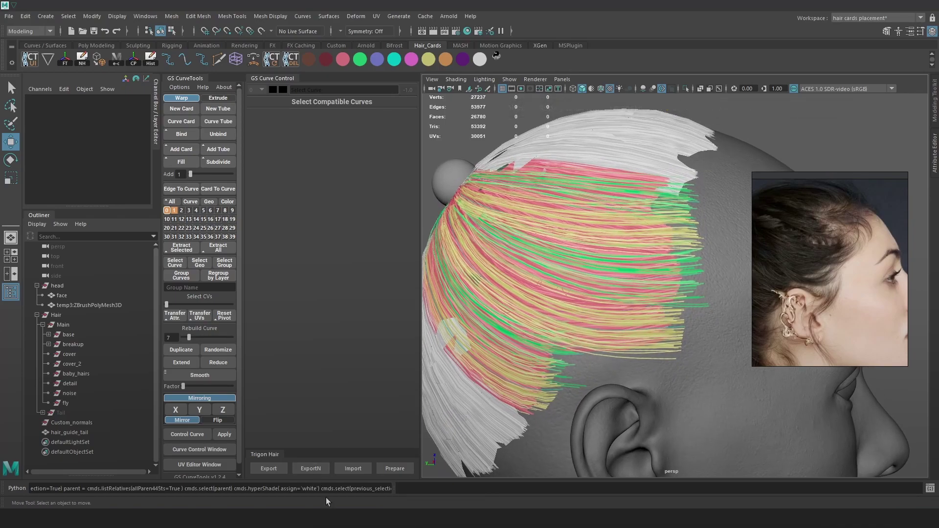
click(333, 518)
drag(541, 297, 585, 272)
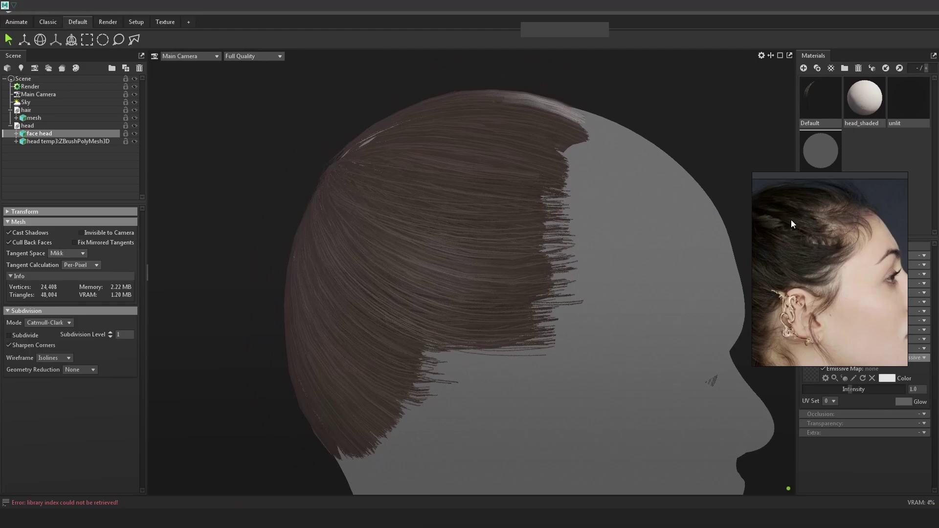
drag(750, 169, 695, 125)
scroll(773, 232, up, 4)
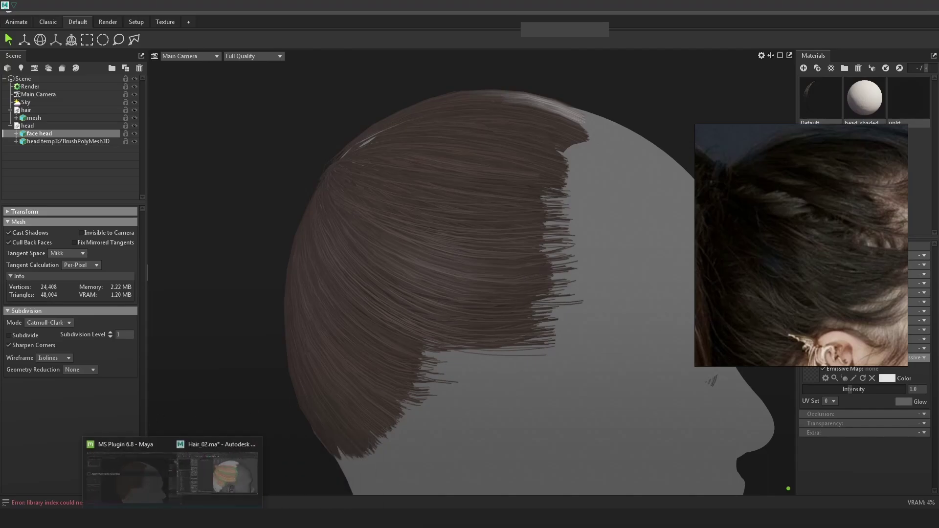
- In Maya, duplicate the blue breakup card standing beside the head and move the copy up to the side of the hair
click(165, 489)
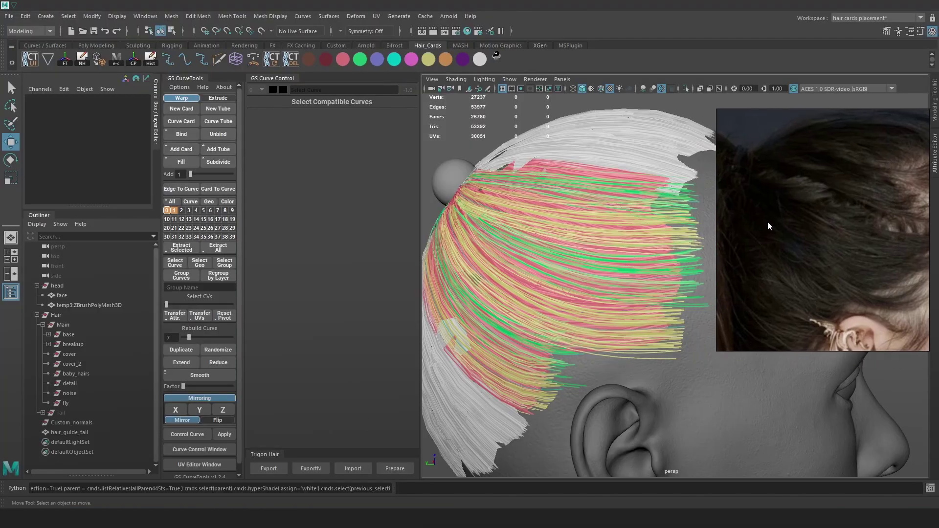
scroll(662, 247, up, 5)
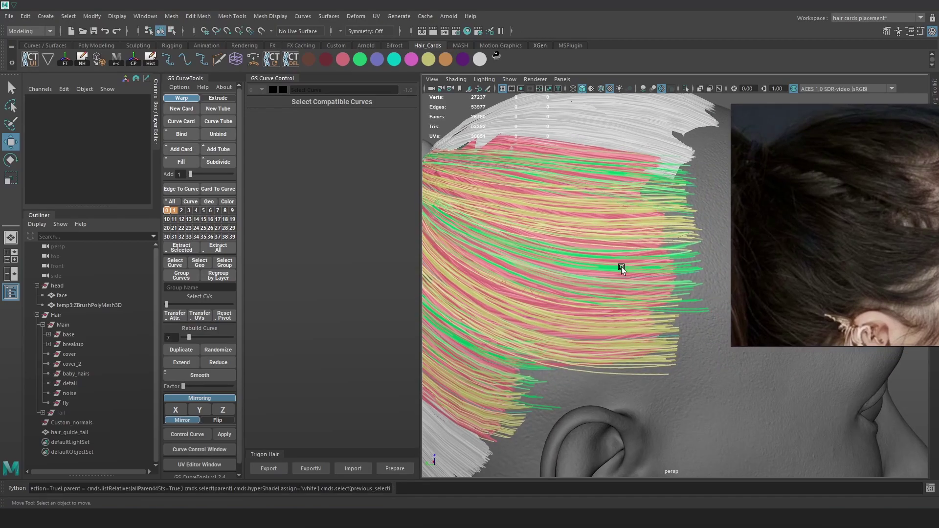
scroll(633, 248, down, 5)
alt+drag(634, 248, 570, 305)
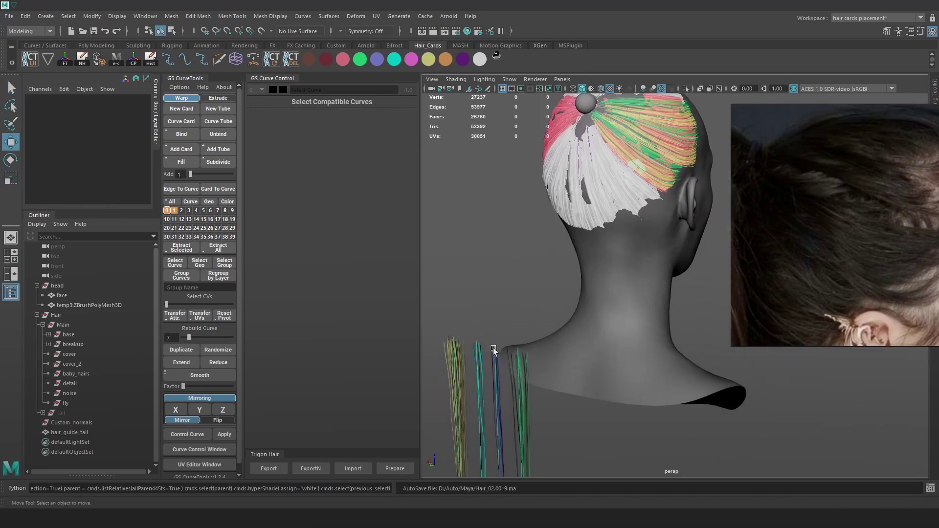
click(493, 351)
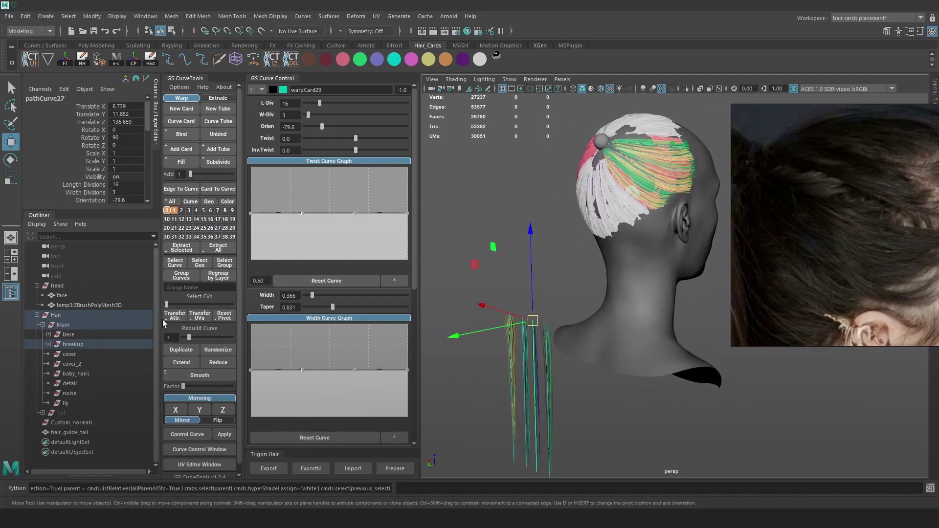
click(189, 352)
drag(532, 271, 534, 130)
alt+middle_drag(550, 136, 534, 189)
drag(462, 237, 621, 210)
- Raise the duplicated card to Translate Z 158.623 and rotate it to 128.916, 0.144, 90 so it runs toward the ponytail
alt+drag(679, 249, 629, 264)
scroll(646, 272, up, 4)
click(632, 171)
key(ctrl+z)
alt+drag(709, 191, 452, 260)
click(675, 167)
key(ctrl+z)
drag(521, 235, 520, 189)
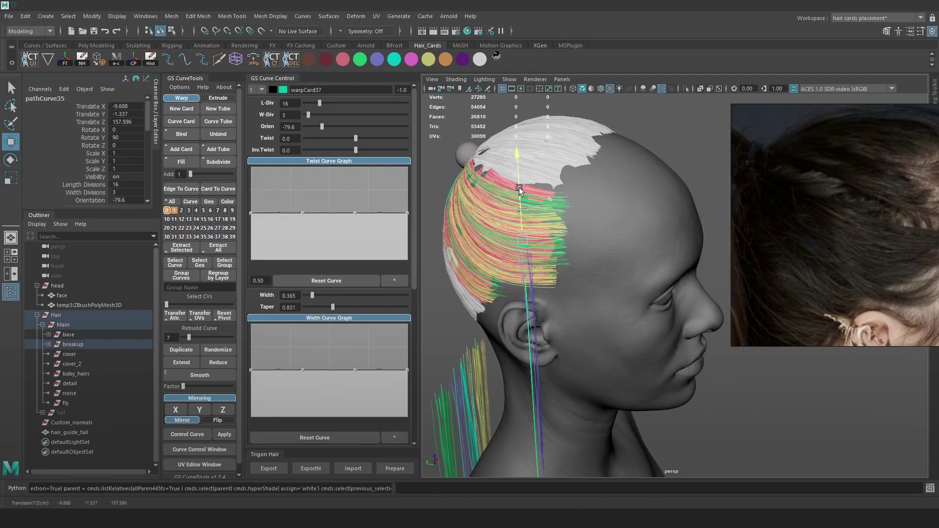
key(e)
drag(548, 259, 482, 239)
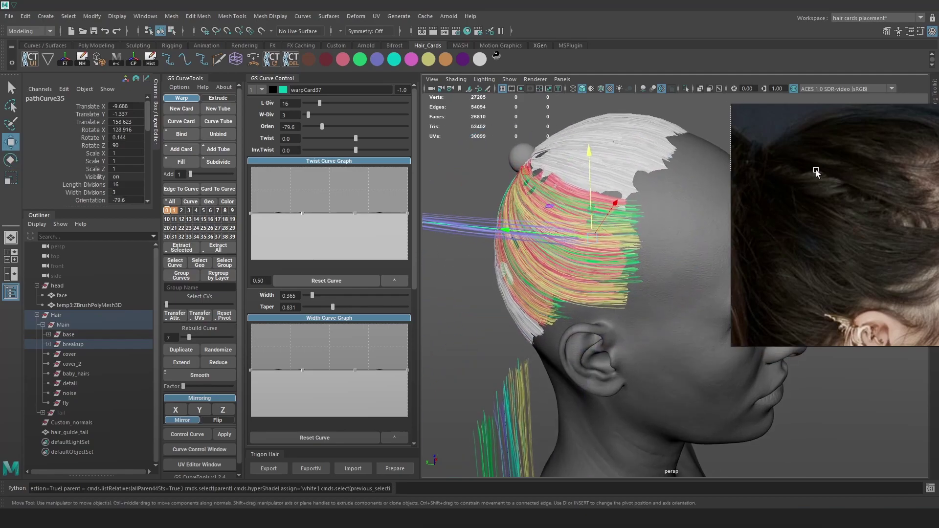
- Deselect the card, shrink the reference image window and reframe the photo within it
click(724, 142)
drag(735, 106, 869, 237)
right_drag(910, 281, 842, 181)
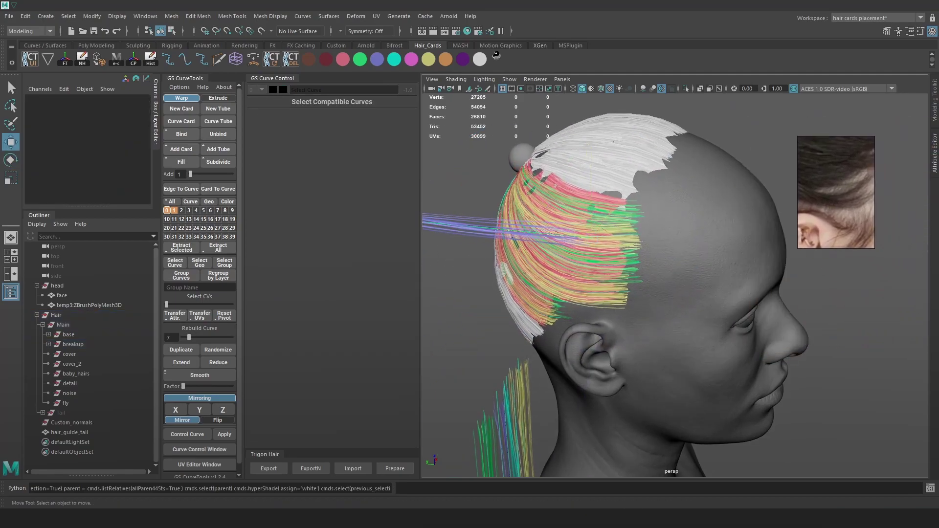
scroll(847, 189, down, 3)
scroll(850, 187, up, 5)
alt+middle_drag(587, 227, 595, 241)
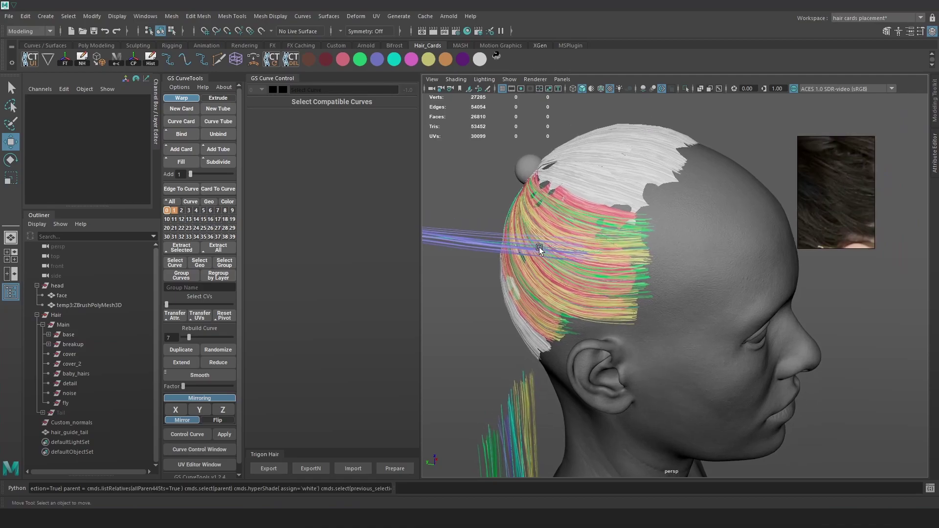
- Move the duplicated breakup card forward to Translate Y -3.706 and turn it to Rotate Z 66.51
key(4)
click(566, 251)
key(6)
middle_drag(569, 253, 607, 259)
alt+drag(629, 269, 680, 250)
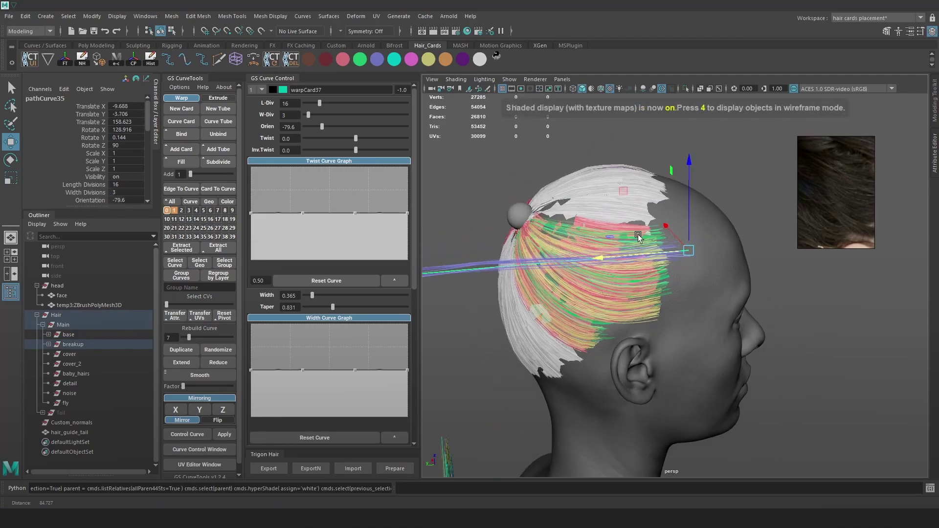
key(e)
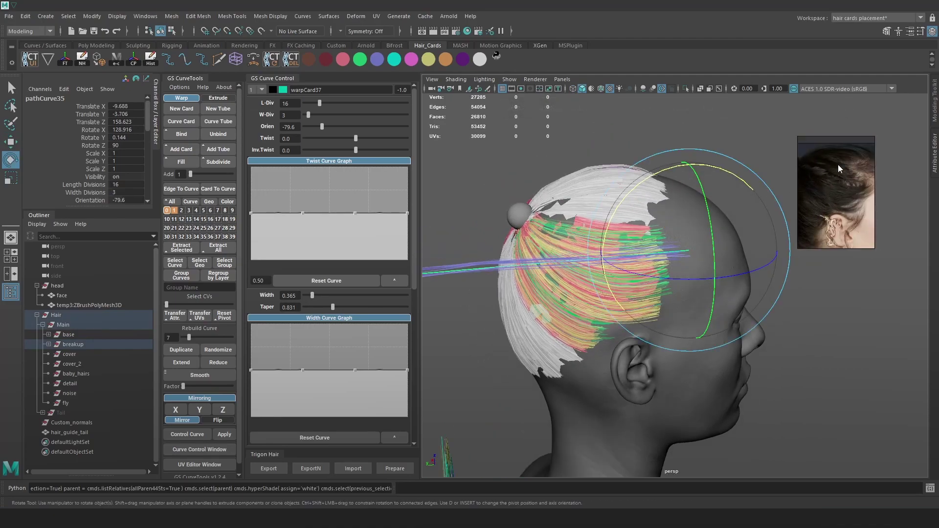
drag(750, 269, 712, 269)
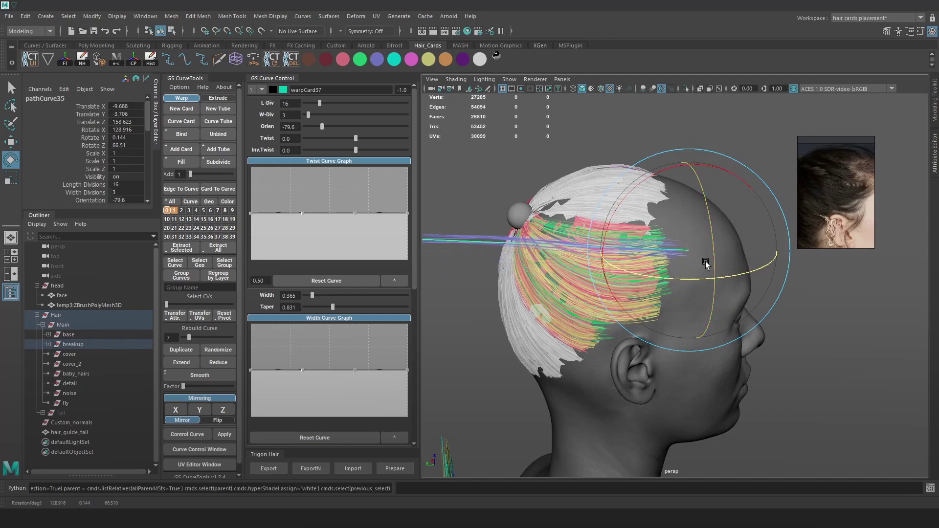
- Scale the duplicated card uniformly to 0.546, and set its width to 0.242 and taper to 1.001
scroll(680, 256, up, 2)
alt+middle_drag(677, 256, 747, 263)
alt+right_drag(748, 263, 700, 231)
alt+right_drag(588, 234, 637, 260)
alt+drag(638, 260, 734, 247)
key(w)
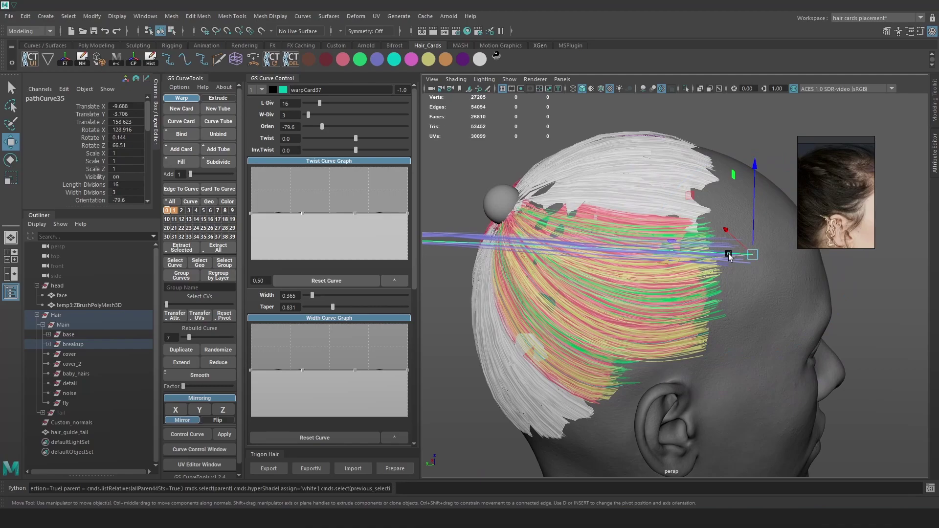
key(r)
drag(760, 258, 543, 261)
alt+right_drag(542, 261, 634, 263)
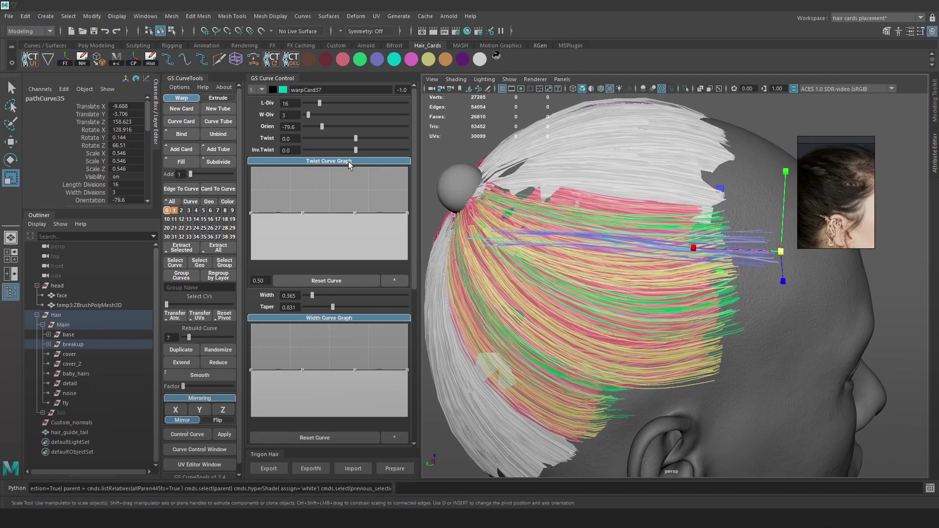
drag(336, 304, 310, 296)
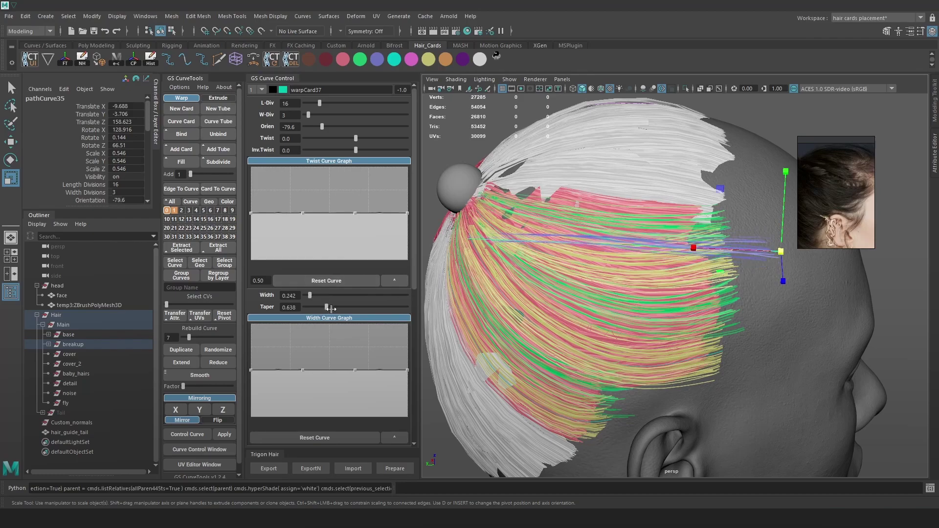
drag(330, 306, 342, 306)
- Lower the card to Translate Z 158.13 and shift it back to Translate Y -3.381
key(w)
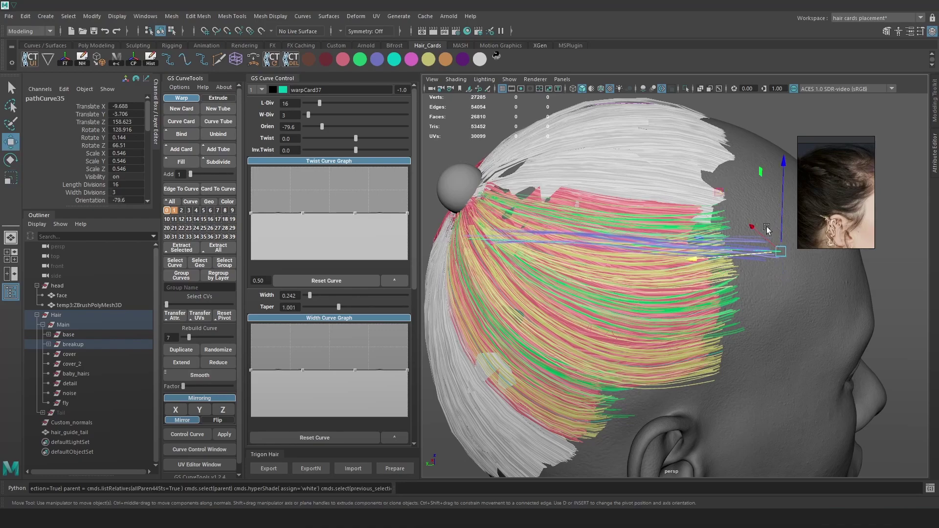
drag(782, 214, 782, 227)
scroll(777, 235, up, 2)
drag(759, 267, 749, 269)
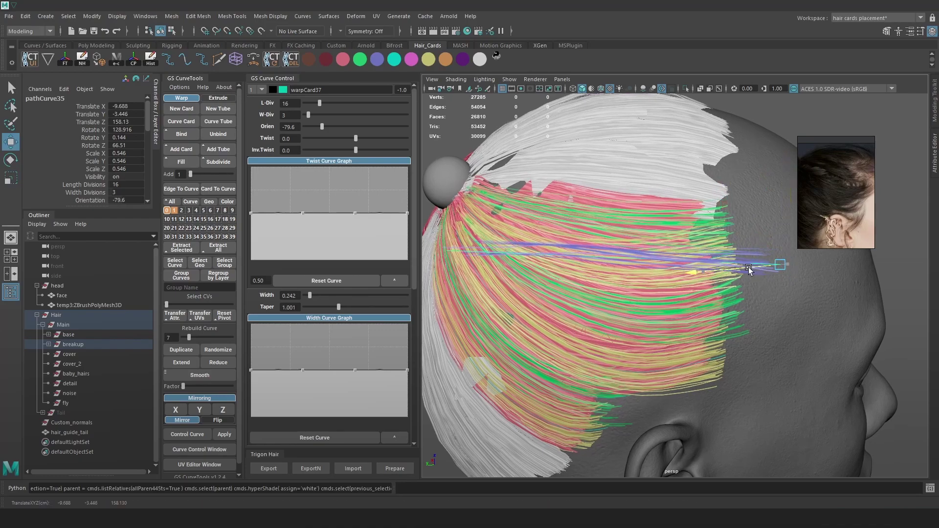
- Flip the breakup card's UVs horizontally and vertically in the GS Curve Tools UV Editor to compare strand variations, and close the editor
click(210, 465)
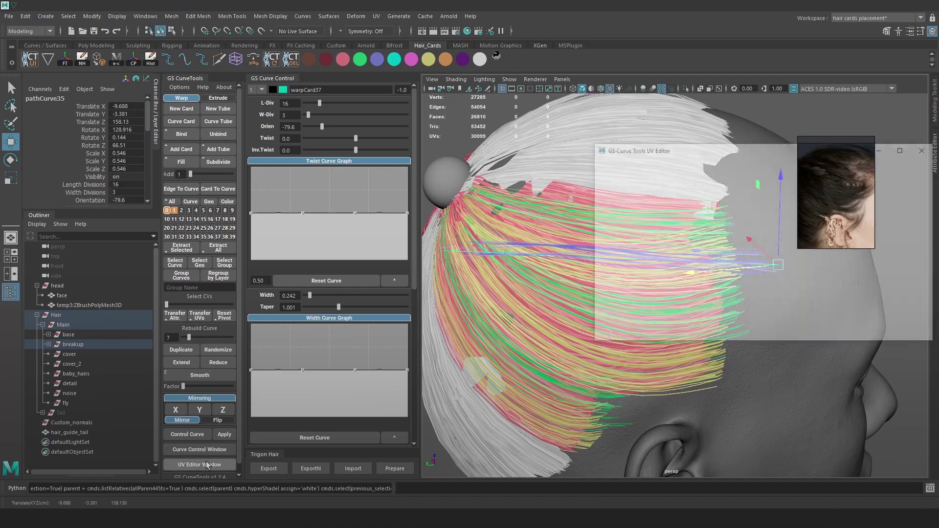
key(w)
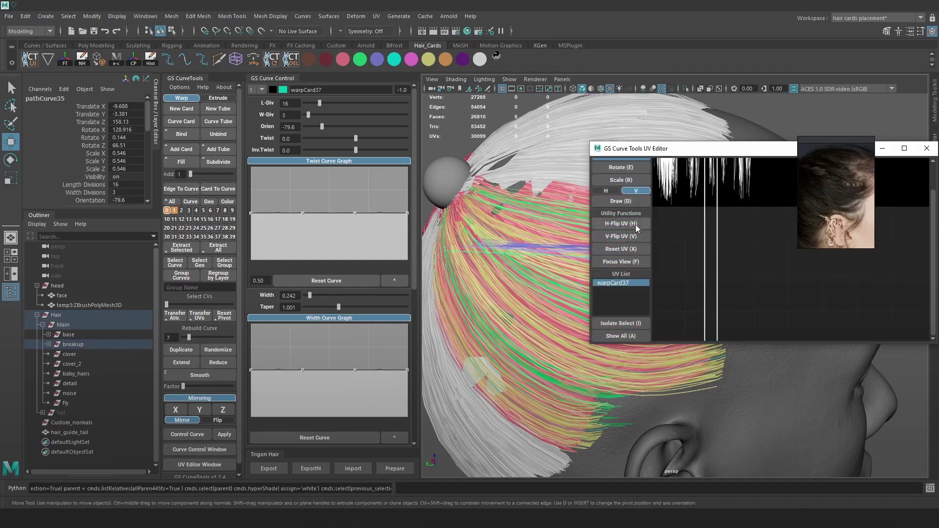
drag(746, 150, 619, 316)
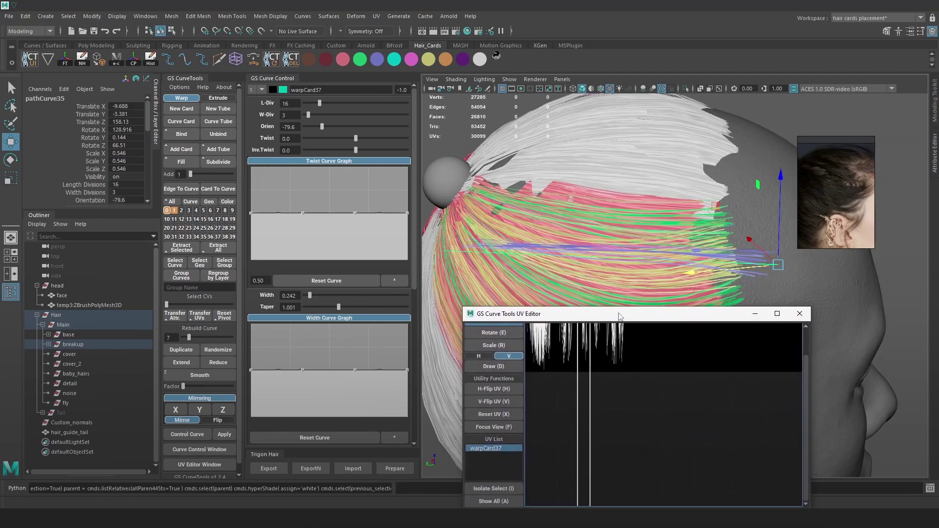
click(508, 389)
click(507, 389)
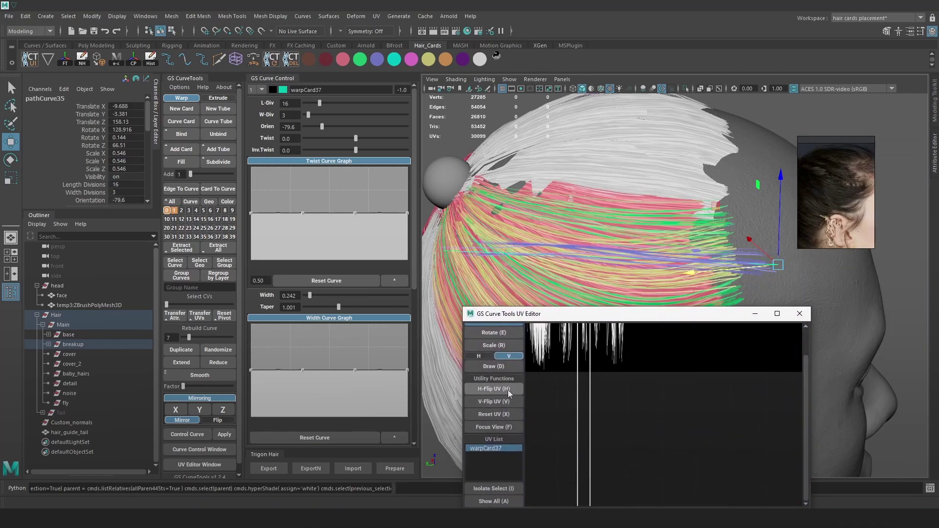
click(507, 389)
click(507, 390)
click(507, 391)
click(506, 401)
click(507, 400)
click(506, 390)
click(506, 390)
click(805, 316)
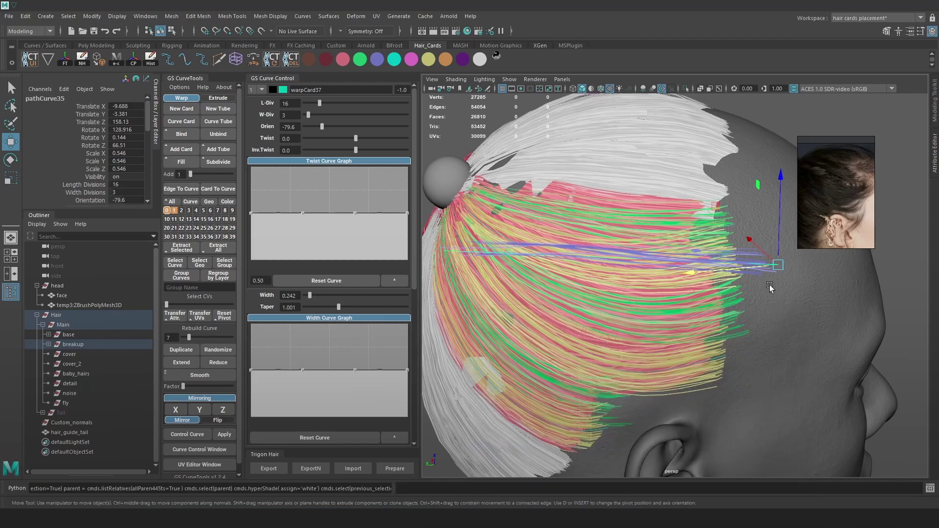
- Lower a middle control point of the breakup card's curve so the strand bends down along the side hair
scroll(763, 262, down, 1)
right_drag(779, 109, 727, 110)
alt+drag(703, 180, 636, 195)
key(4)
click(578, 222)
key(6)
drag(578, 209, 578, 230)
- Lower the card's forward control point and the one at its front tip to follow the hair flow above the ear
key(4)
drag(712, 231, 661, 262)
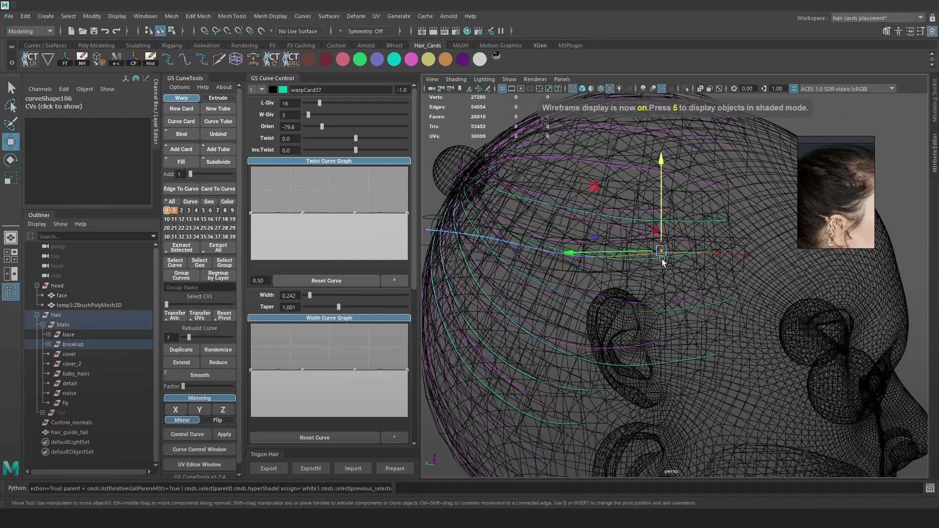
key(6)
drag(660, 227, 657, 247)
drag(764, 245, 692, 276)
mouse_move(747, 224)
mouse_down()
mouse_move(748, 242)
mouse_move(749, 233)
mouse_up()
scroll(680, 253, up, 1)
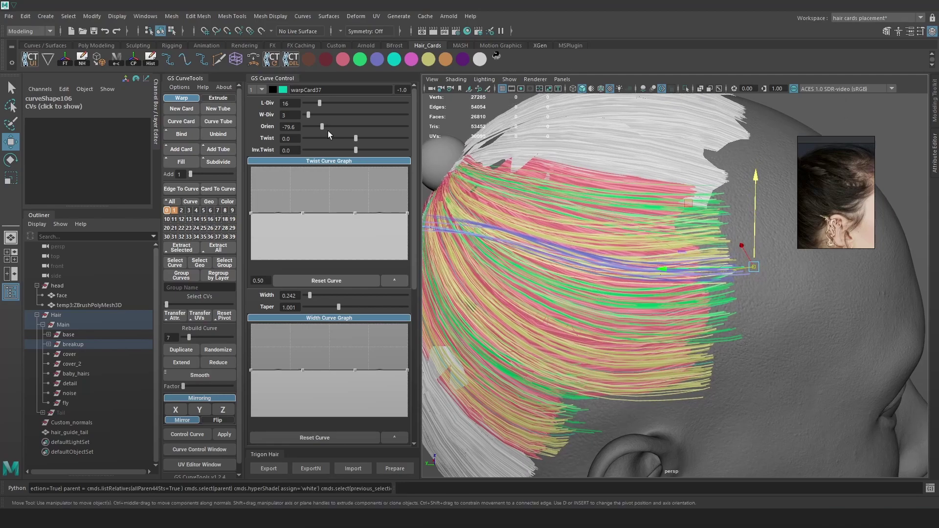
- Narrow the breakup card to a width of 0.170 and set its width divisions to 2
drag(312, 295, 308, 295)
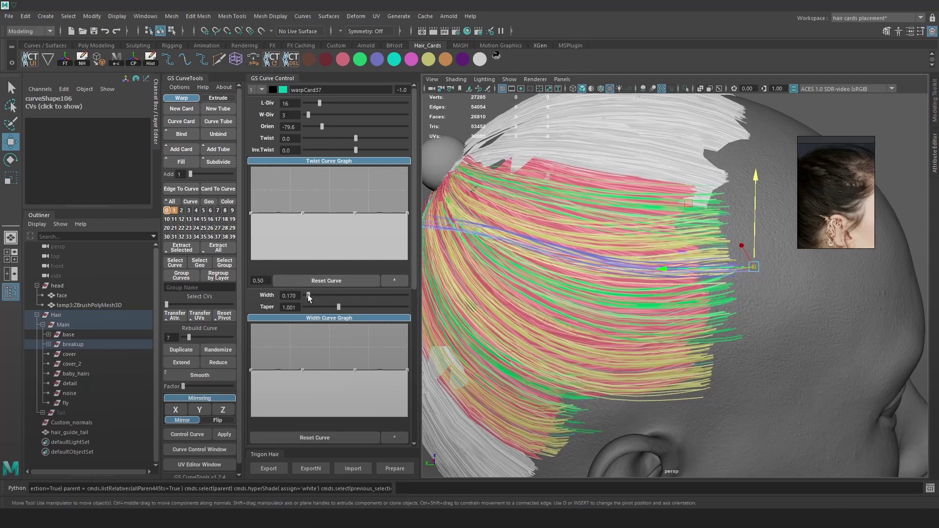
scroll(336, 293, down, 3)
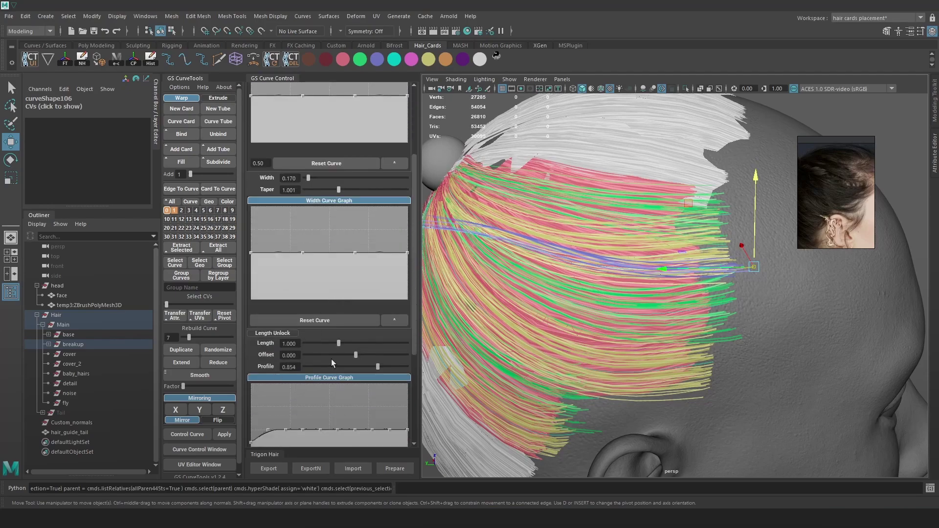
scroll(352, 361, up, 3)
drag(309, 114, 305, 114)
- Turn the card's orientation to -114.3 and set its width divisions to 3
mouse_move(569, 233)
alt+mouse_down()
mouse_move(494, 230)
mouse_move(574, 251)
mouse_move(558, 247)
alt+mouse_up()
drag(321, 128, 313, 130)
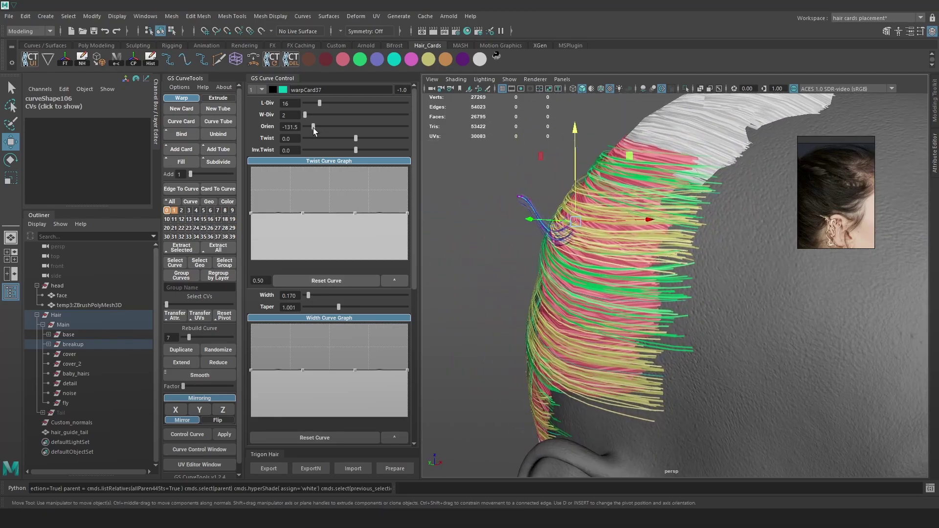
scroll(457, 199, up, 5)
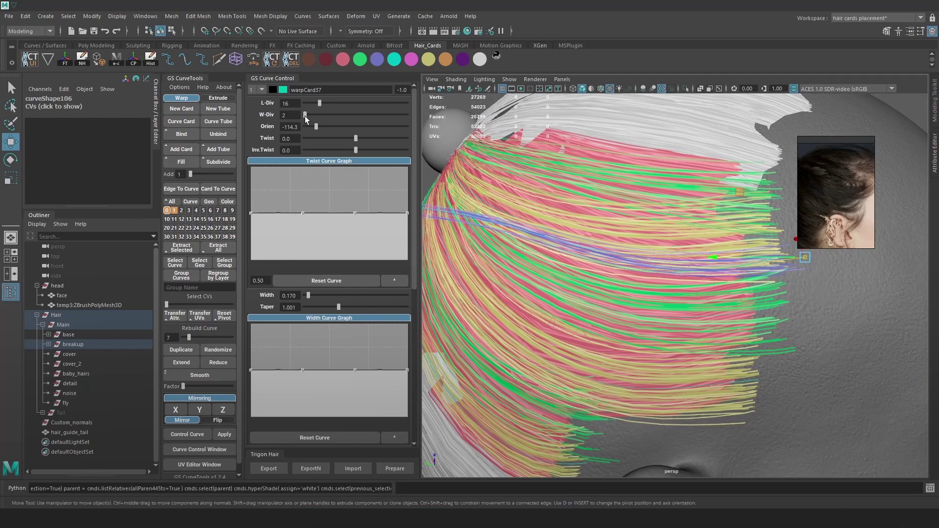
drag(304, 116, 306, 117)
- Rotate the control point at the card's rear end with soft selection to angle the strand
scroll(533, 210, down, 3)
alt+drag(533, 211, 545, 226)
click(517, 244)
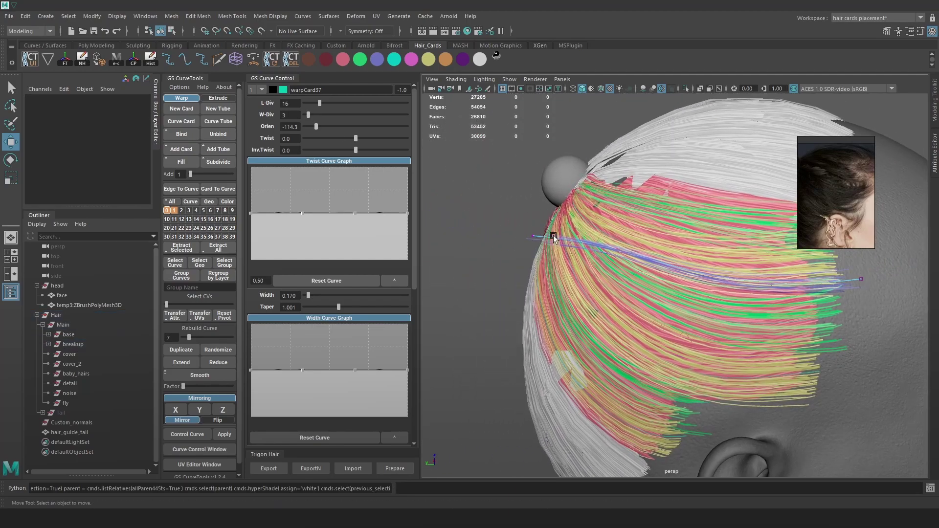
alt+drag(520, 265, 572, 258)
key(4)
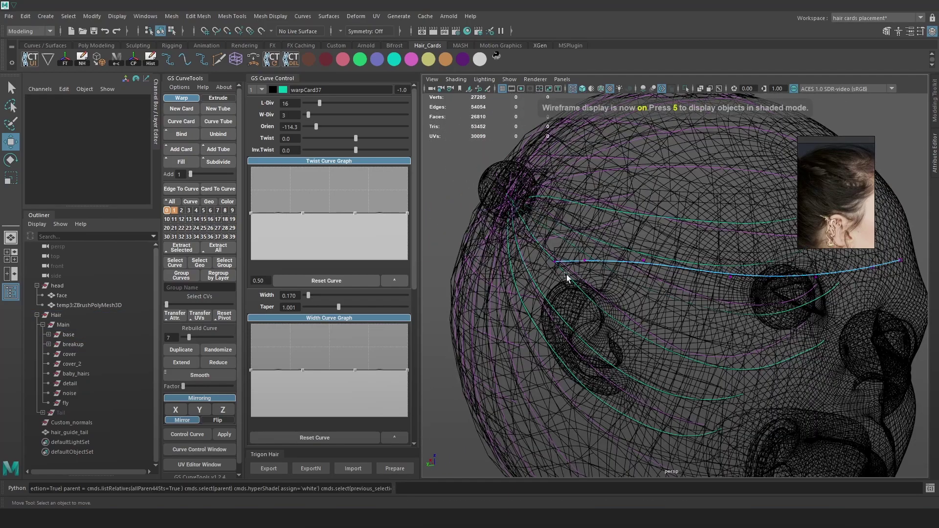
click(542, 234)
key(6)
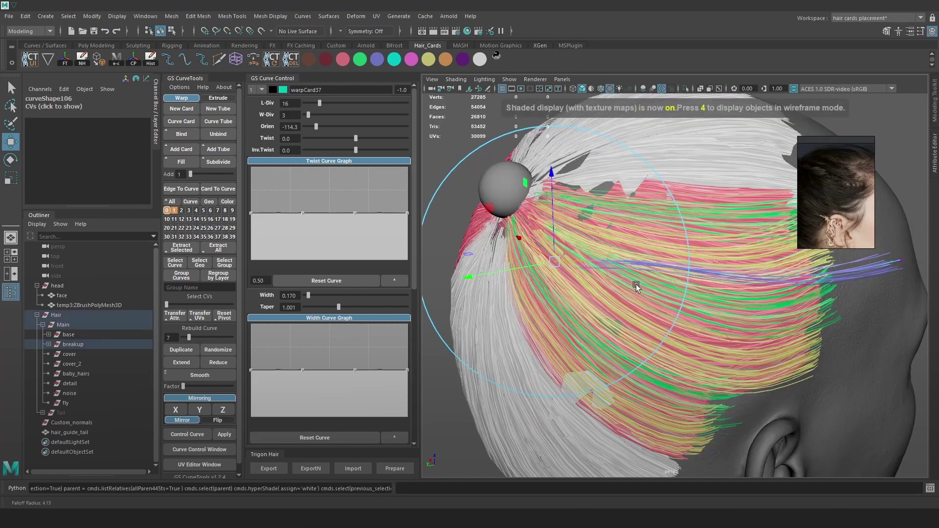
key(e)
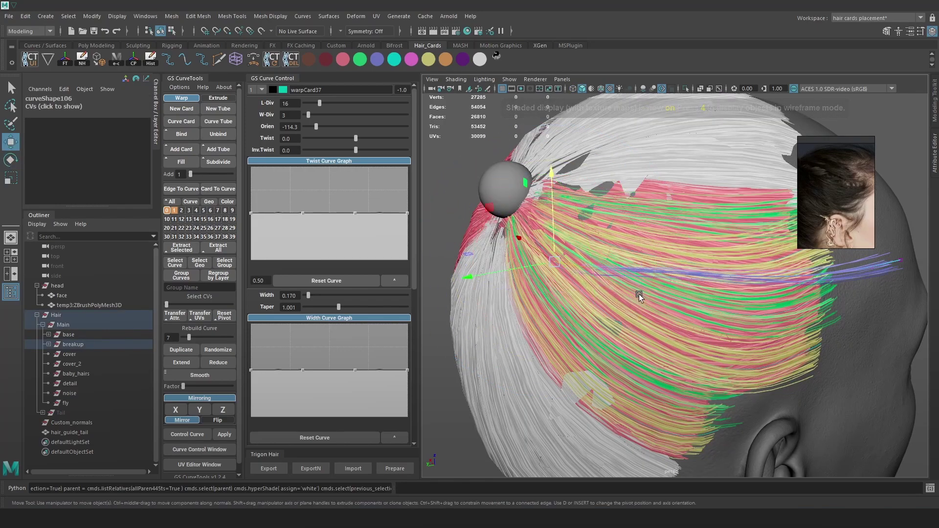
drag(641, 284, 619, 329)
- Move the card's rear control point to the hair tie and check its placement from behind
key(w)
drag(554, 262, 616, 202)
drag(661, 153, 515, 175)
key(e)
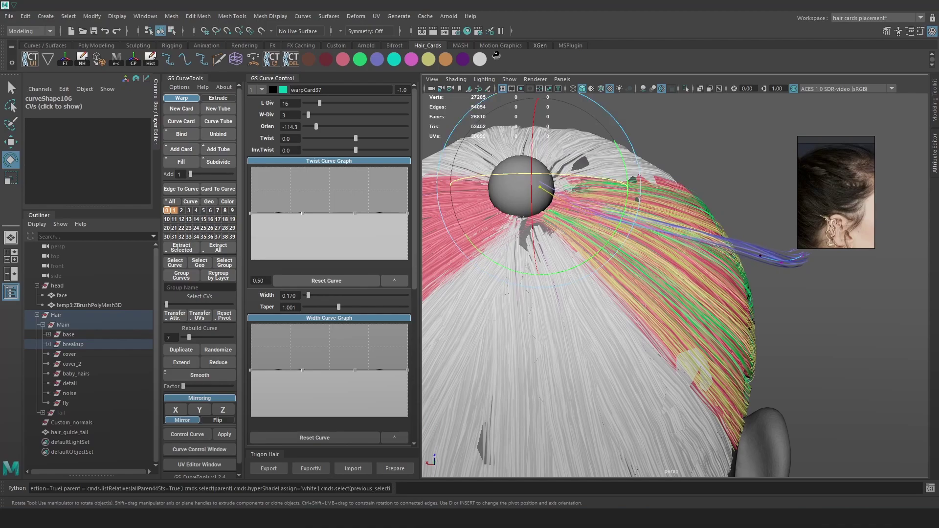
alt+drag(653, 273, 673, 274)
alt+drag(683, 240, 631, 172)
key(w)
alt+drag(705, 238, 555, 230)
- Adjust the card in untextured shaded display, setting its orientation to -117.2 and its profile to 0.164
mouse_move(323, 128)
mouse_down()
mouse_move(336, 127)
mouse_move(324, 131)
mouse_up()
key(5)
mouse_move(611, 216)
alt+mouse_down()
mouse_move(583, 198)
mouse_move(557, 230)
alt+mouse_up()
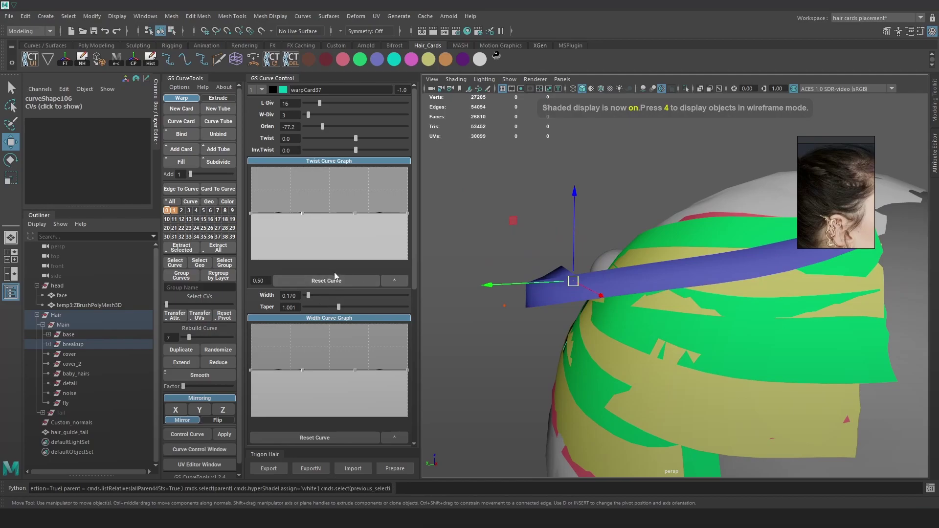
scroll(329, 326, down, 5)
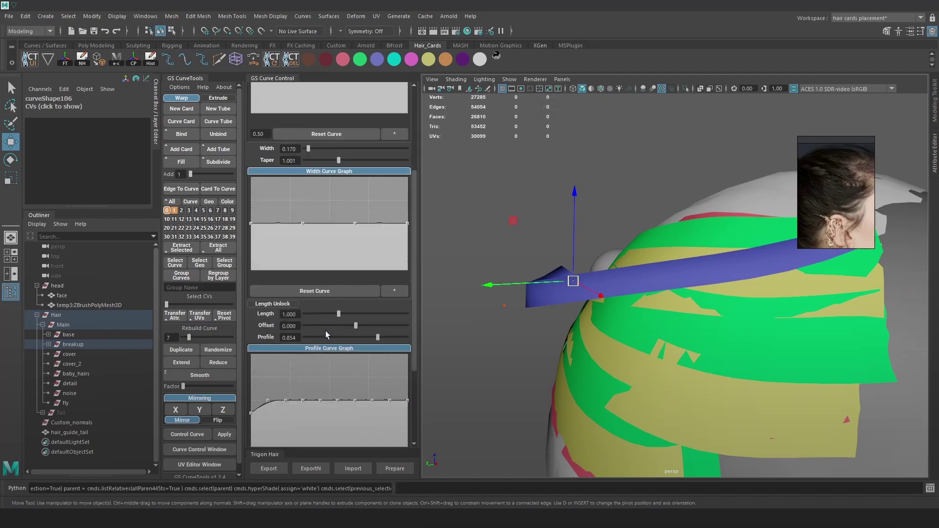
drag(357, 337, 363, 338)
alt+drag(712, 300, 713, 306)
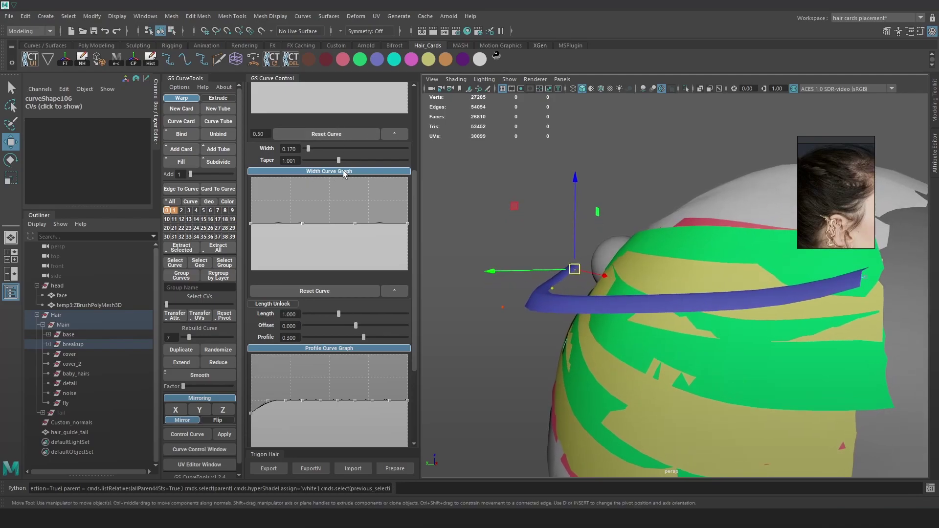
scroll(338, 161, up, 5)
drag(321, 128, 316, 128)
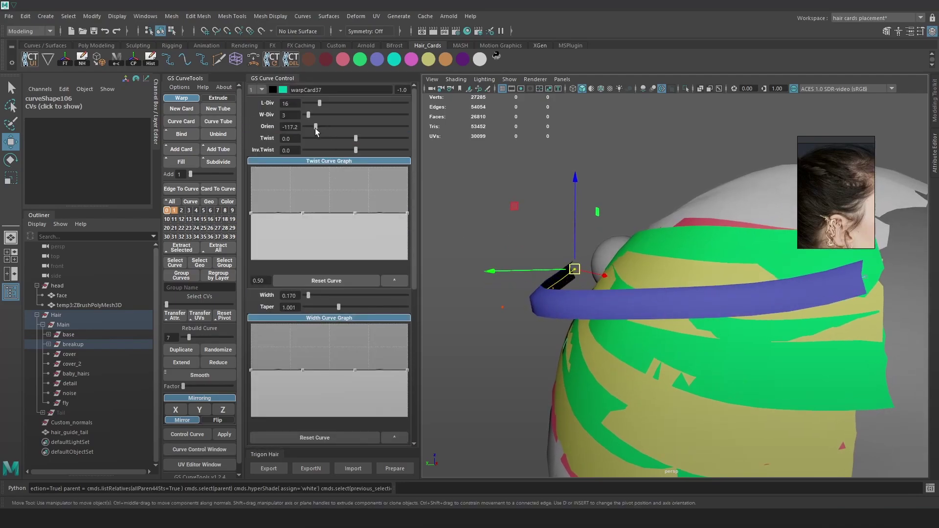
scroll(411, 293, down, 5)
drag(363, 338, 354, 337)
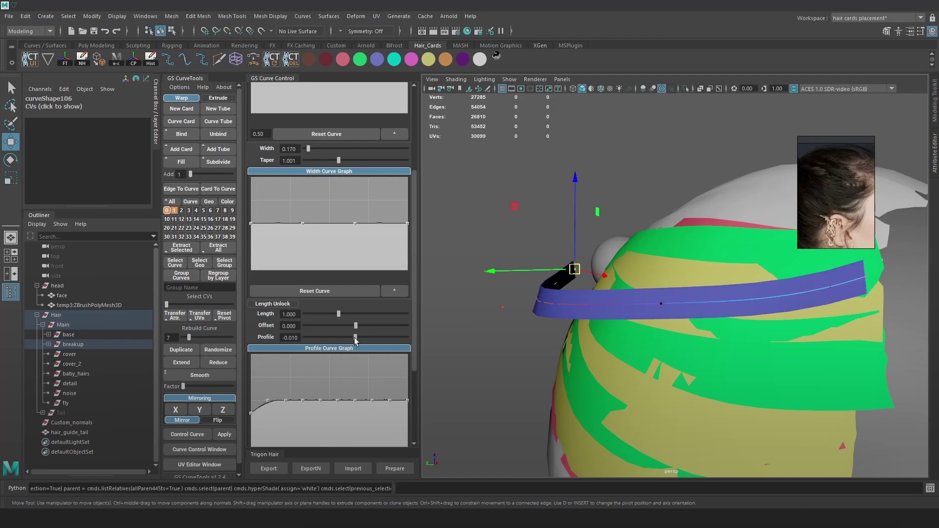
mouse_move(576, 313)
alt+mouse_down()
mouse_move(520, 280)
mouse_move(497, 243)
mouse_move(585, 287)
mouse_move(567, 295)
alt+mouse_up()
- Reposition the card's rear control points so the strand curves around the back of the head
drag(570, 294, 580, 280)
key(6)
mouse_move(714, 313)
alt+mouse_down()
mouse_move(579, 314)
mouse_move(538, 303)
alt+mouse_up()
drag(509, 269, 507, 256)
key(7)
- Select the middle control point of the card's curve in wireframe and lower it over the side hair
alt+drag(615, 301, 567, 305)
key(4)
drag(649, 338, 681, 314)
key(6)
drag(669, 359, 668, 388)
- Fine-tune the position of the card's middle control point, comparing the hair with viewport color management on and off
click(792, 88)
scroll(763, 157, down, 2)
alt+drag(734, 185, 651, 245)
drag(633, 294, 587, 293)
drag(631, 273, 590, 272)
click(793, 89)
drag(626, 247, 623, 256)
click(793, 89)
- Try the Un-tone-mapped, Unity neutral tone-map, Log and Raw view transforms in the viewport
alt+drag(736, 203, 596, 251)
click(847, 88)
click(830, 112)
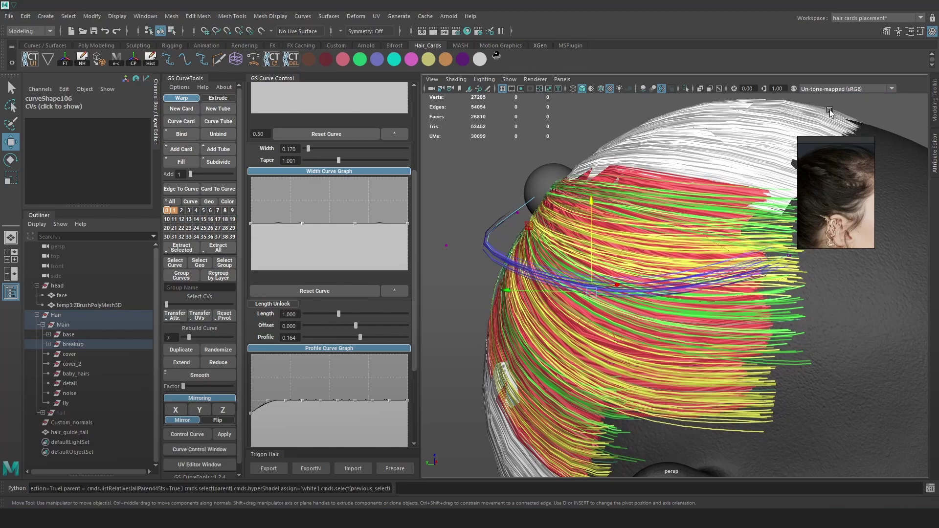
click(829, 91)
click(832, 119)
click(793, 88)
click(827, 91)
click(828, 128)
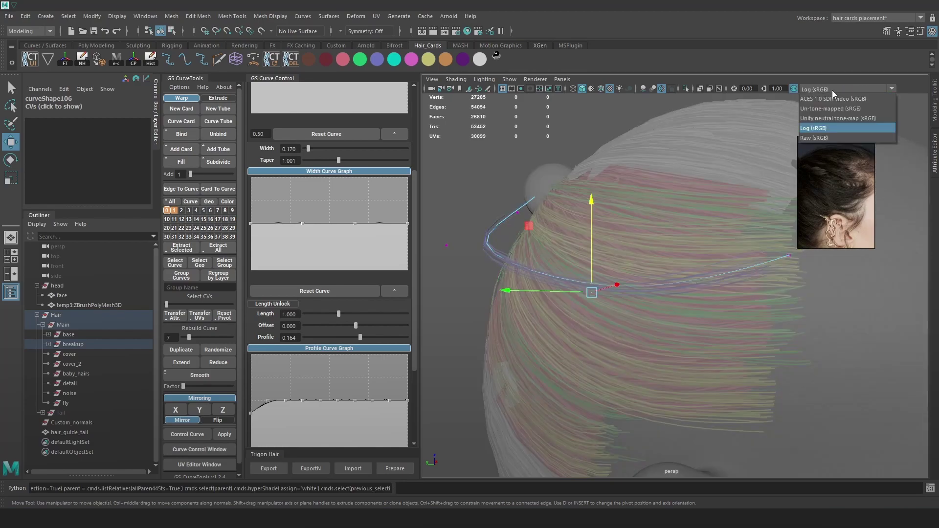
click(814, 138)
- Compare the ACES 1.0 SDR-video and Un-tone-mapped view transforms, ending on Un-tone-mapped with color management off
click(830, 93)
click(830, 108)
click(831, 89)
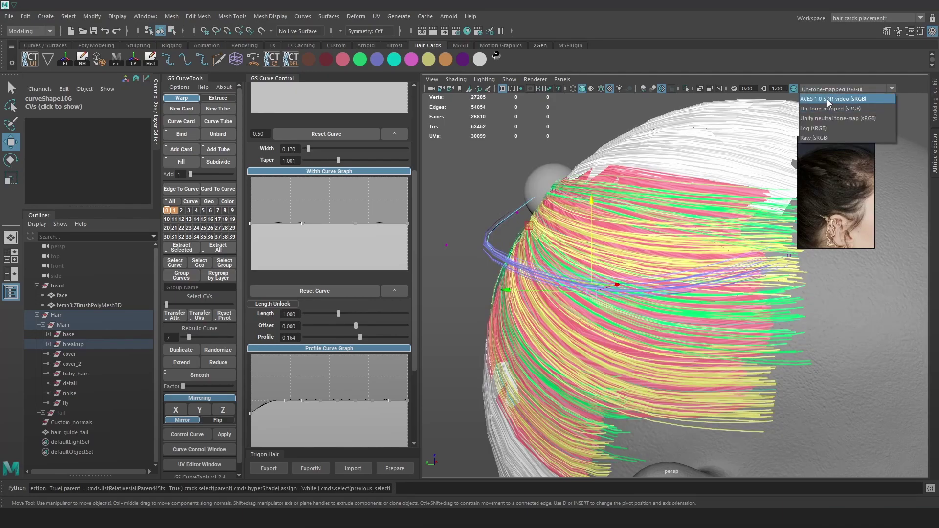
click(826, 99)
click(833, 89)
click(829, 109)
alt+drag(628, 229, 692, 185)
click(794, 88)
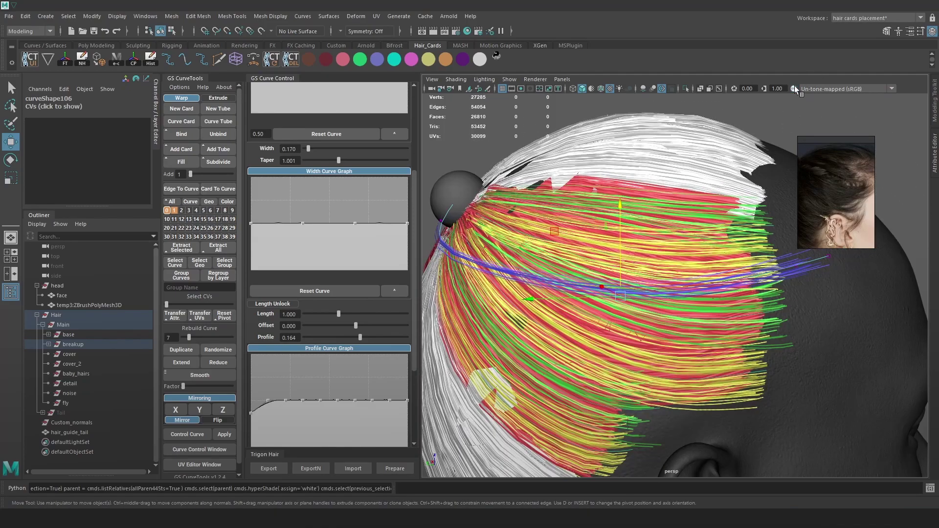
- Turn the breakup card's orientation to -122.9 and check how it sits from the side
mouse_move(620, 260)
mouse_down()
mouse_move(621, 268)
mouse_move(585, 259)
mouse_move(610, 245)
mouse_up()
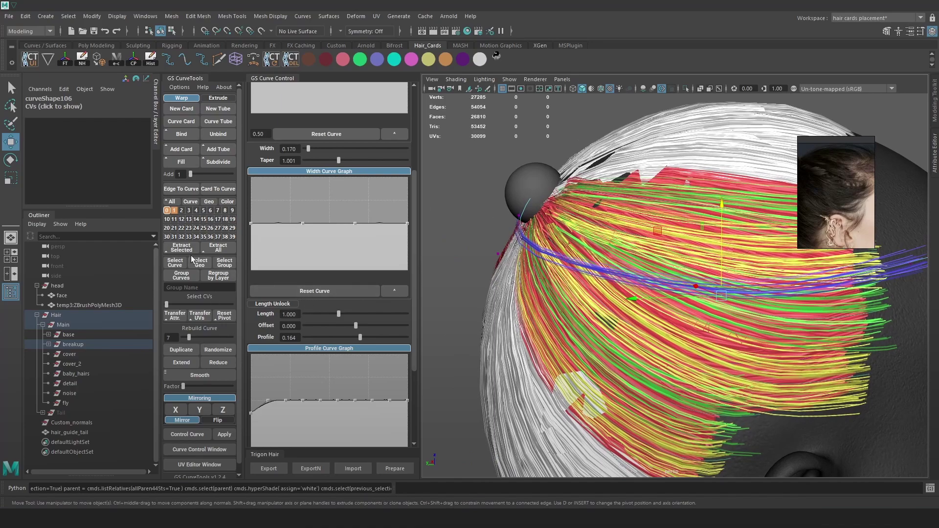
scroll(332, 187, up, 5)
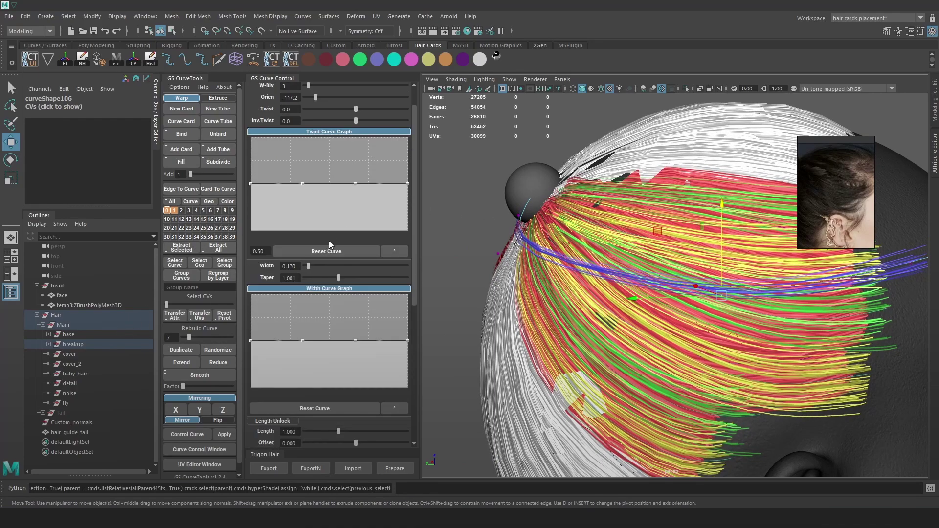
drag(316, 128, 314, 128)
alt+drag(443, 182, 376, 188)
alt+drag(754, 263, 710, 281)
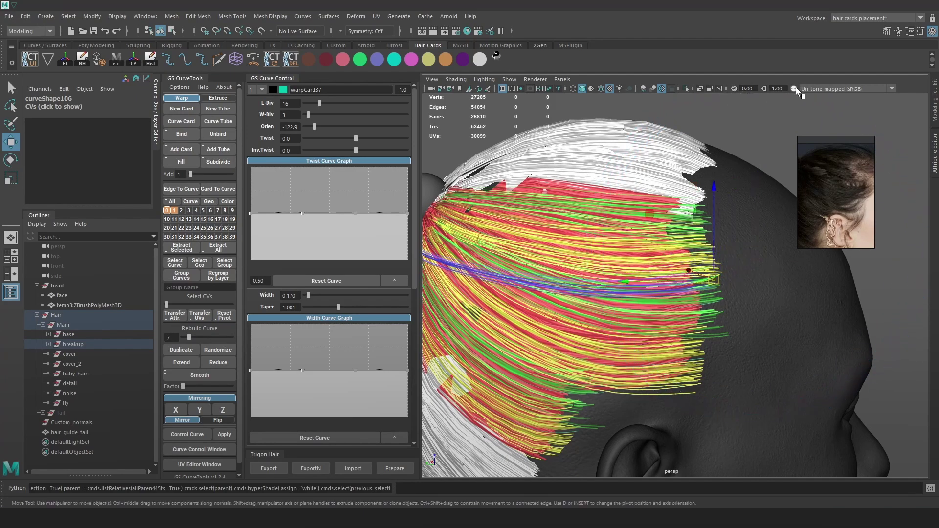
- Move the card's front-tip control point against the scalp, comparing the hair with color management on and off
click(796, 87)
alt+drag(756, 172, 647, 283)
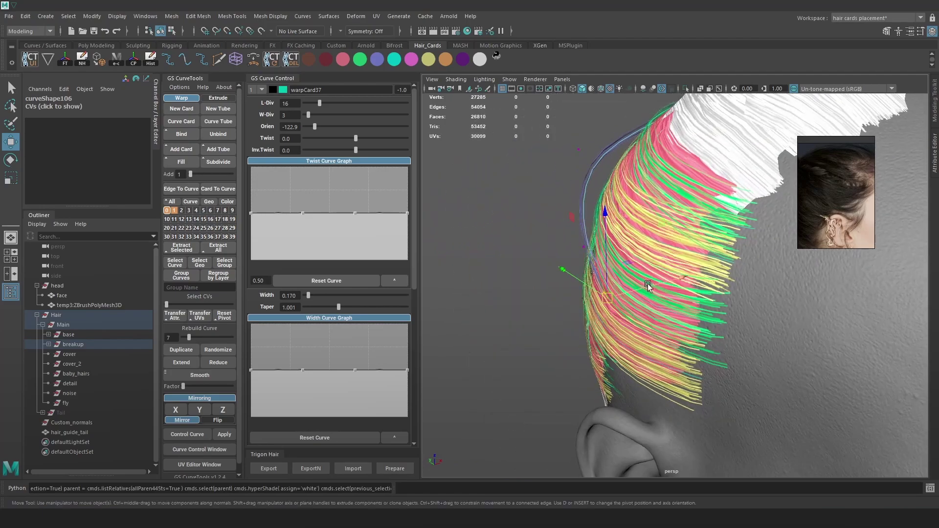
click(794, 89)
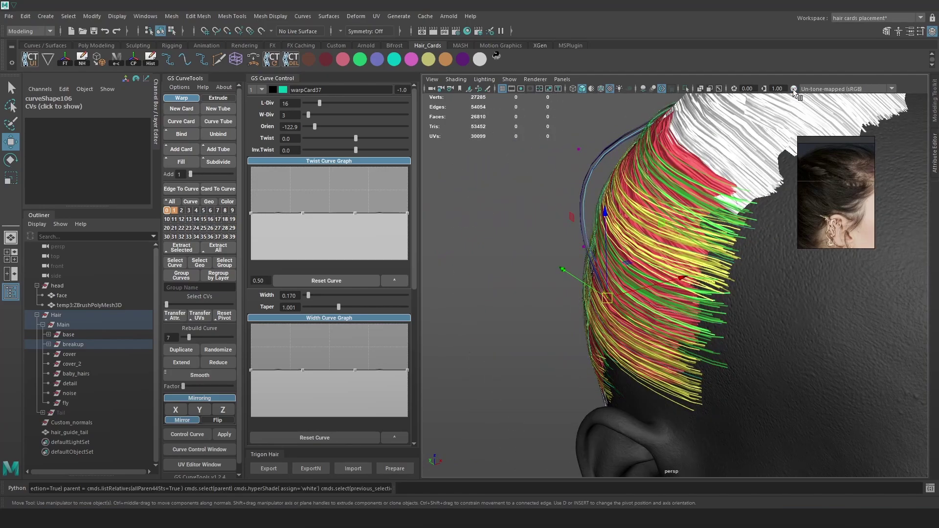
click(793, 89)
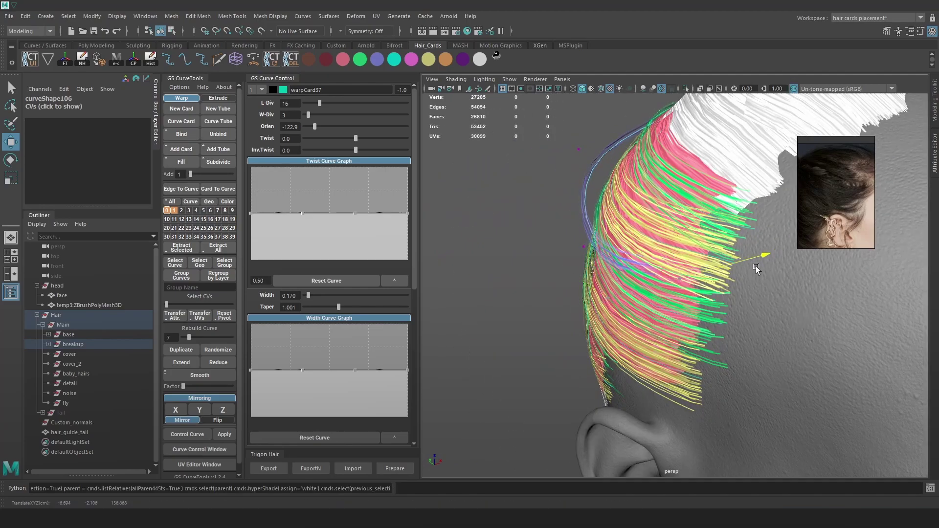
alt+drag(743, 274, 751, 277)
drag(657, 271, 739, 247)
- Set the viewport's view transform to ACES 1.0 SDR-video and widen the breakup card to 0.218
click(840, 90)
click(835, 100)
drag(706, 291, 750, 262)
alt+drag(618, 250, 651, 259)
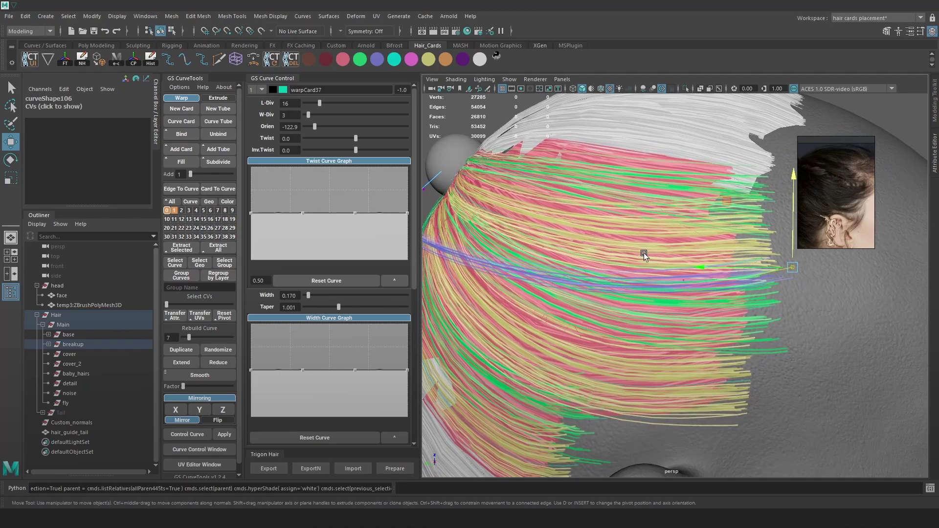
drag(309, 295, 319, 297)
mouse_move(786, 277)
alt+mouse_down()
mouse_move(772, 222)
mouse_move(776, 232)
mouse_move(697, 275)
mouse_move(674, 259)
alt+mouse_up()
- Move the control points in the middle of the breakup card to reshape its curve along the side of the head
key(4)
drag(607, 301, 607, 302)
key(6)
mouse_move(629, 267)
mouse_down()
mouse_move(628, 287)
mouse_move(627, 239)
mouse_move(635, 283)
mouse_up()
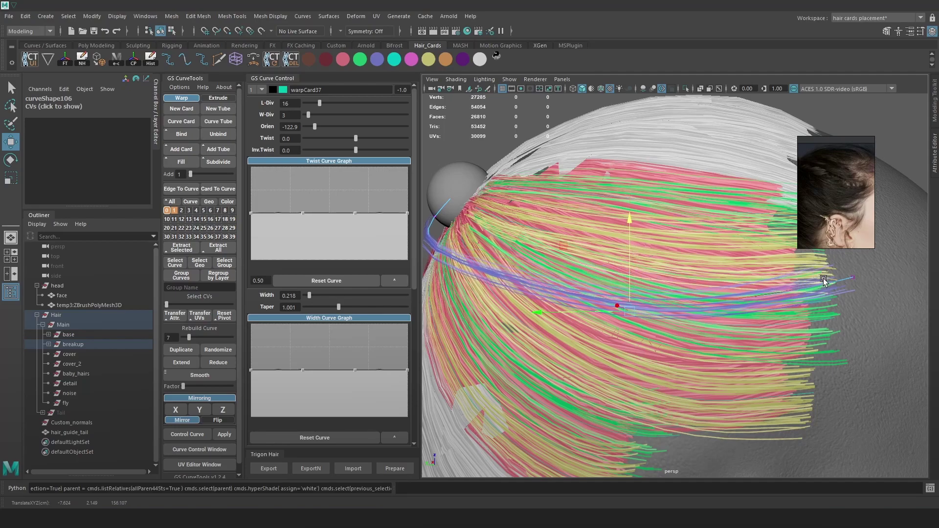
alt+drag(529, 237, 535, 239)
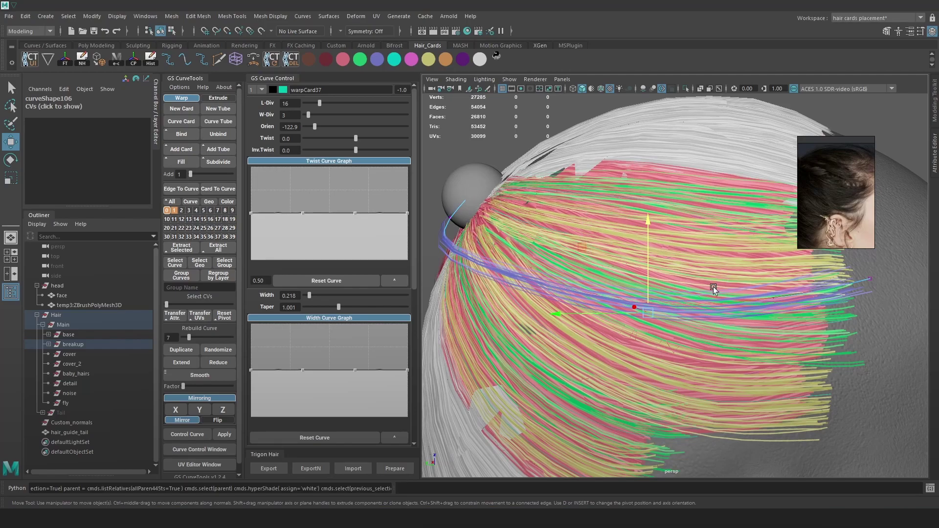
- Reposition the card's root control point beside the ponytail base so the strand bends smoothly out of the bun
alt+drag(606, 257, 580, 202)
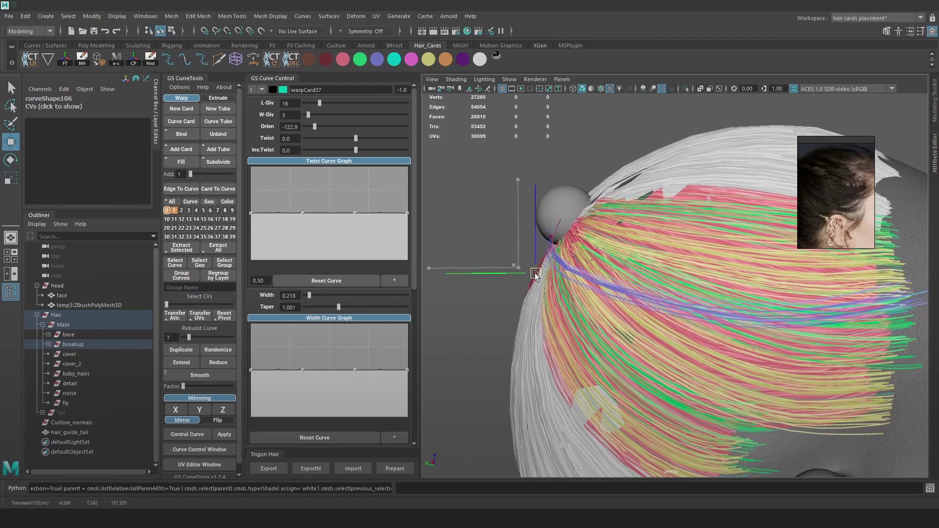
mouse_move(535, 275)
alt+mouse_down()
mouse_move(520, 169)
mouse_move(500, 213)
mouse_move(530, 202)
mouse_move(603, 236)
mouse_move(606, 253)
alt+mouse_up()
key(4)
key(5)
key(4)
key(5)
drag(569, 215, 564, 264)
alt+drag(677, 262, 656, 255)
alt+drag(658, 256, 736, 257)
drag(567, 268, 570, 260)
alt+drag(755, 270, 713, 295)
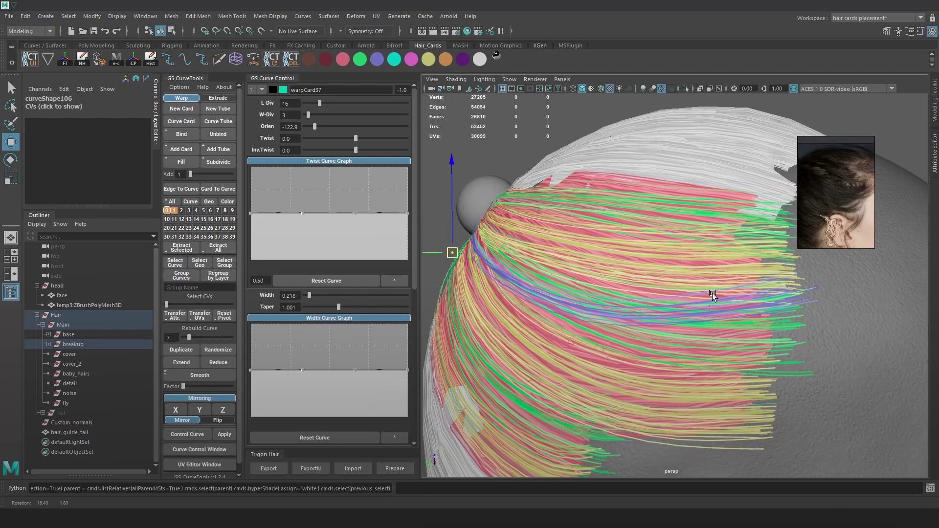
- Rotate the control points near the card's front end and shift them slightly down along the scalp
scroll(714, 295, up, 1)
key(4)
mouse_move(803, 283)
mouse_down()
mouse_move(776, 308)
mouse_move(791, 268)
mouse_move(811, 289)
mouse_up()
key(6)
key(e)
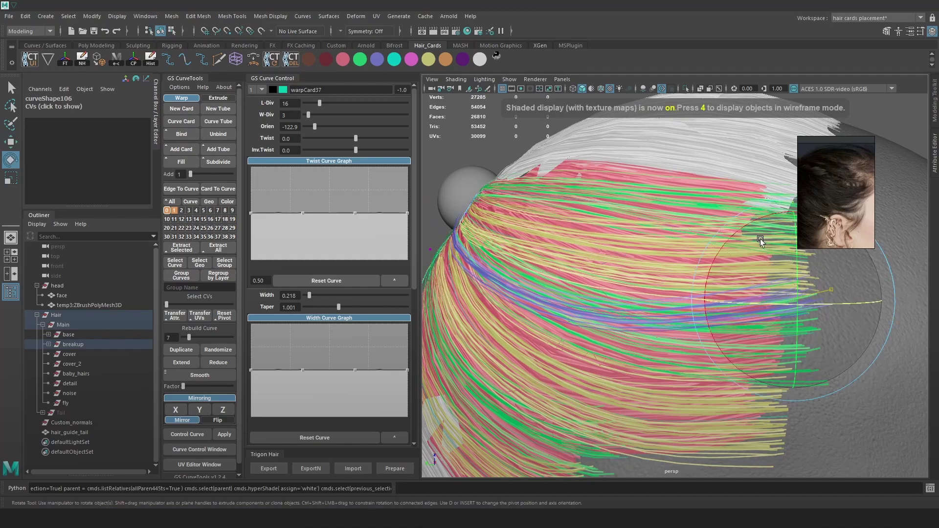
drag(769, 218, 750, 225)
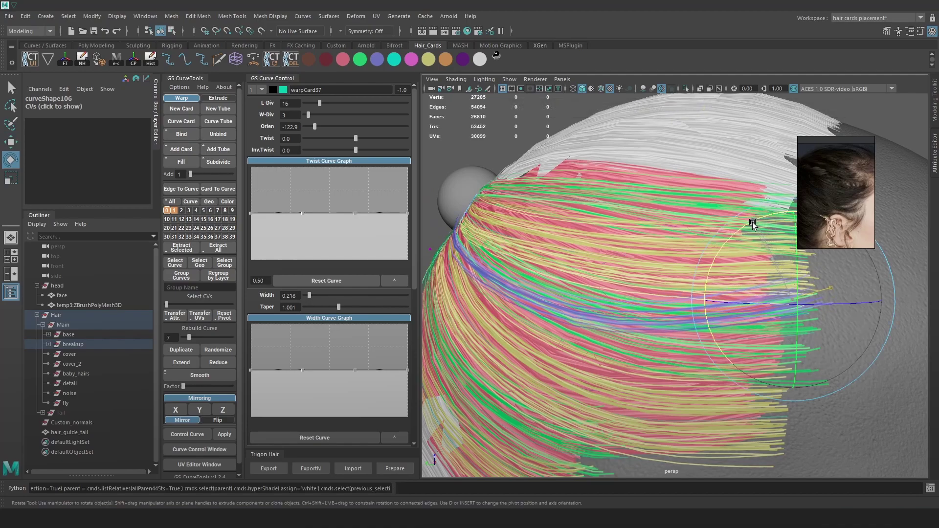
key(w)
drag(791, 299, 792, 306)
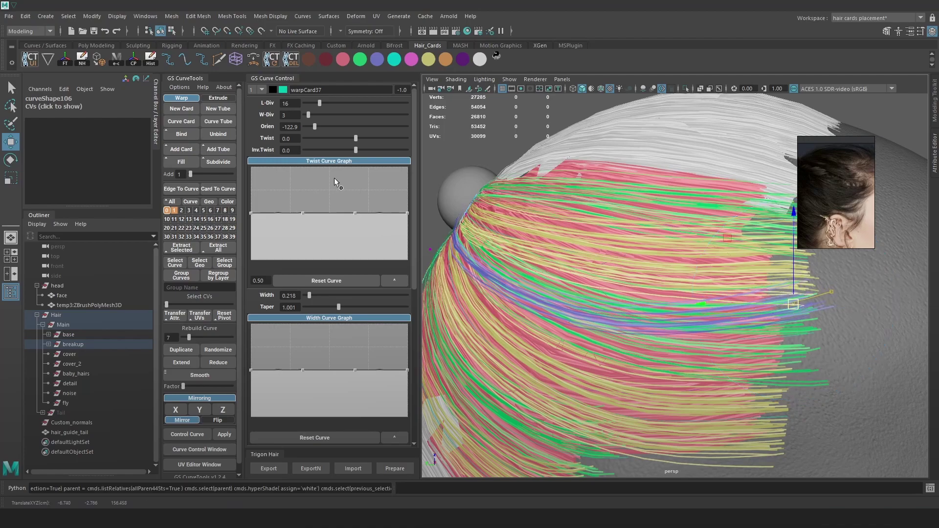
- Narrow the breakup card to a width of 0.146 and set its length divisions to 24
drag(310, 295, 308, 296)
alt+drag(611, 252, 551, 281)
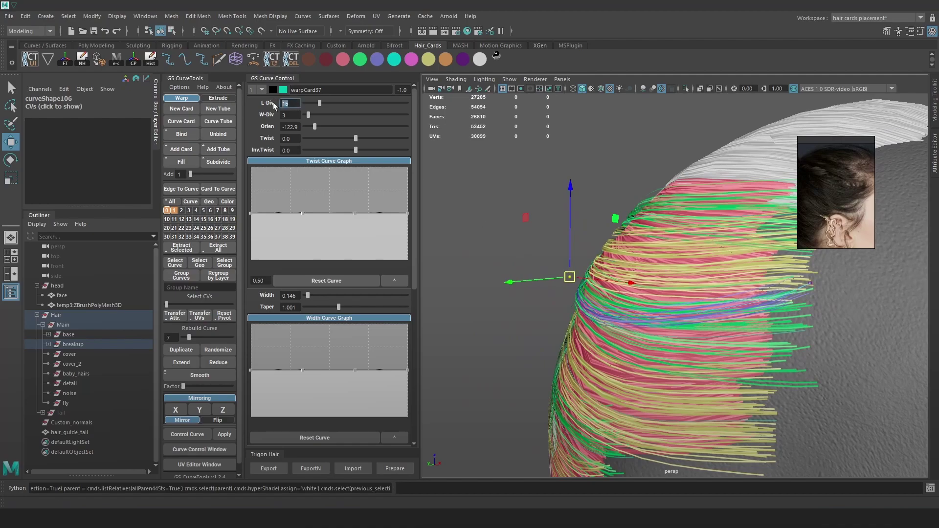
alt+drag(582, 190, 652, 214)
scroll(654, 214, down, 3)
scroll(655, 213, up, 2)
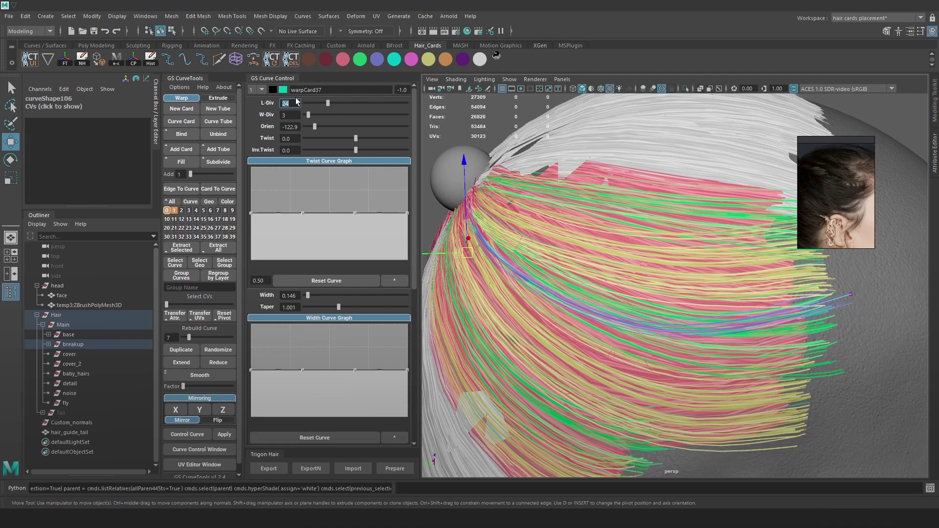
- Lower the card's root control point toward the underside of the ponytail sphere
scroll(557, 157, down, 3)
key(4)
key(6)
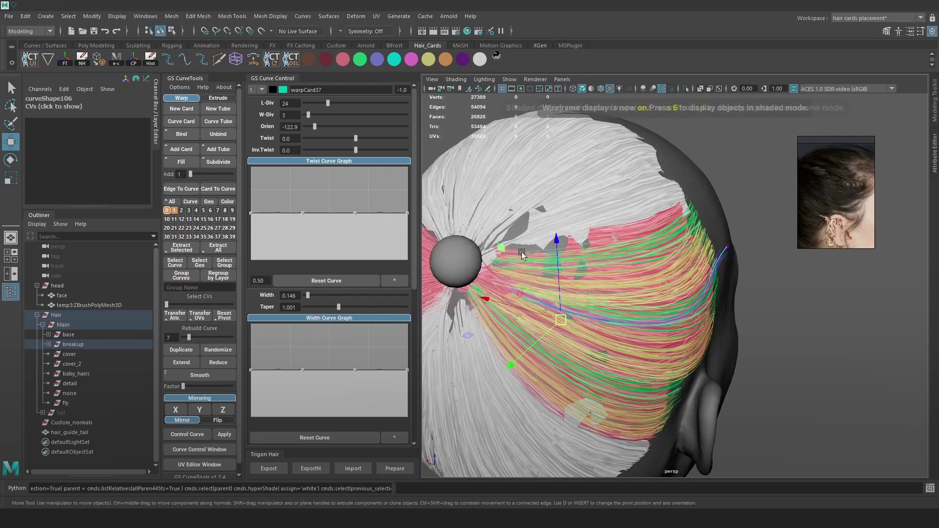
scroll(496, 234, up, 4)
key(4)
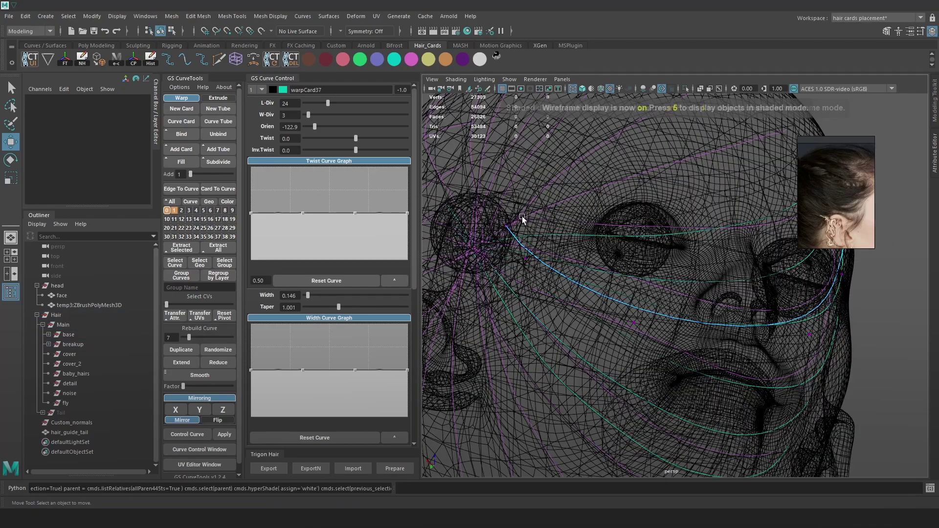
key(6)
drag(499, 231, 491, 234)
key(e)
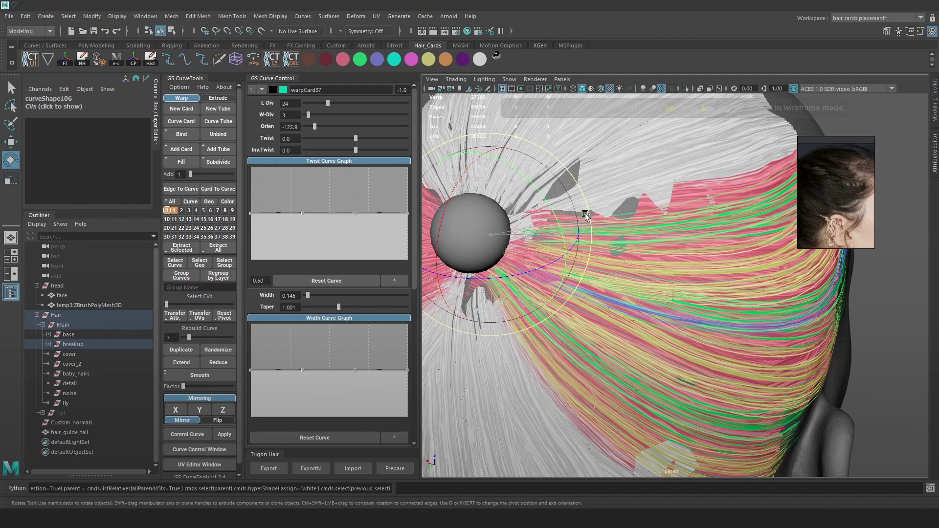
key(w)
drag(491, 234, 493, 258)
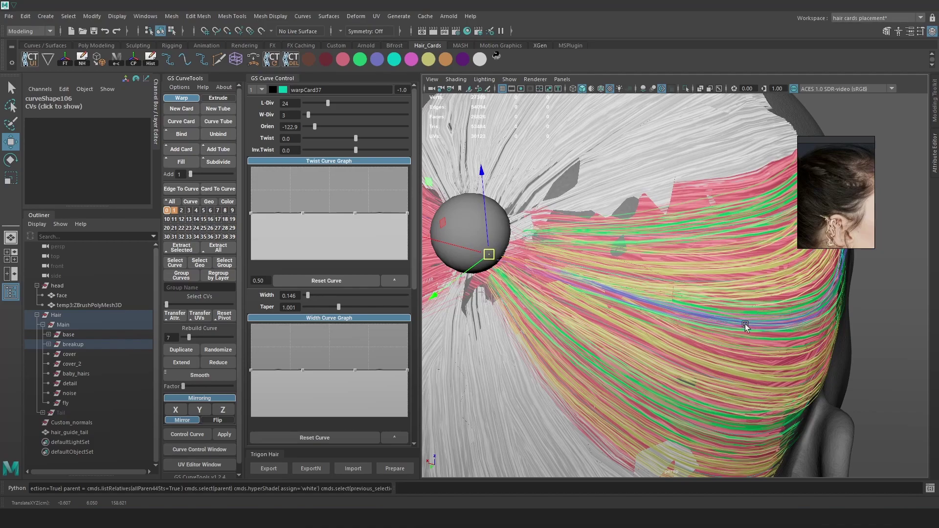
alt+drag(577, 263, 652, 261)
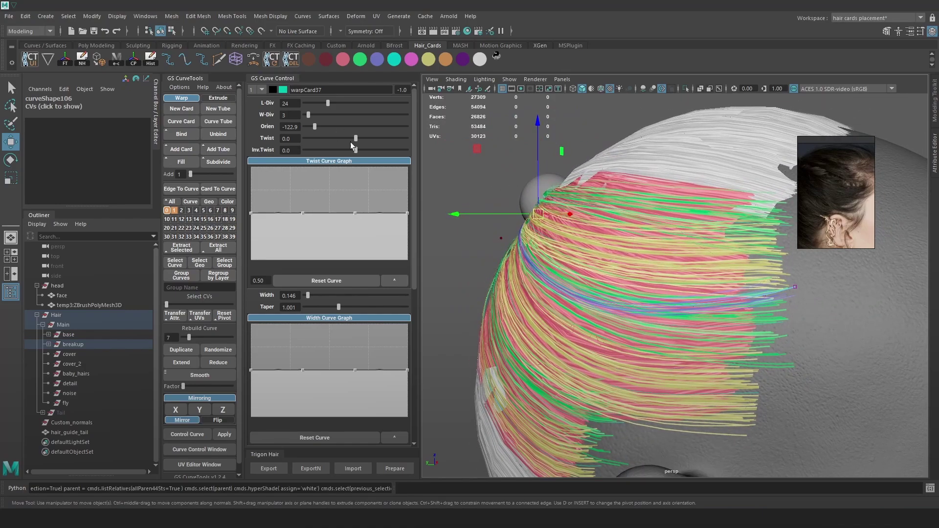
- Return the card's curve from control-point editing to object mode
scroll(624, 258, down, 1)
alt+middle_drag(701, 274, 651, 263)
right_drag(718, 277, 767, 247)
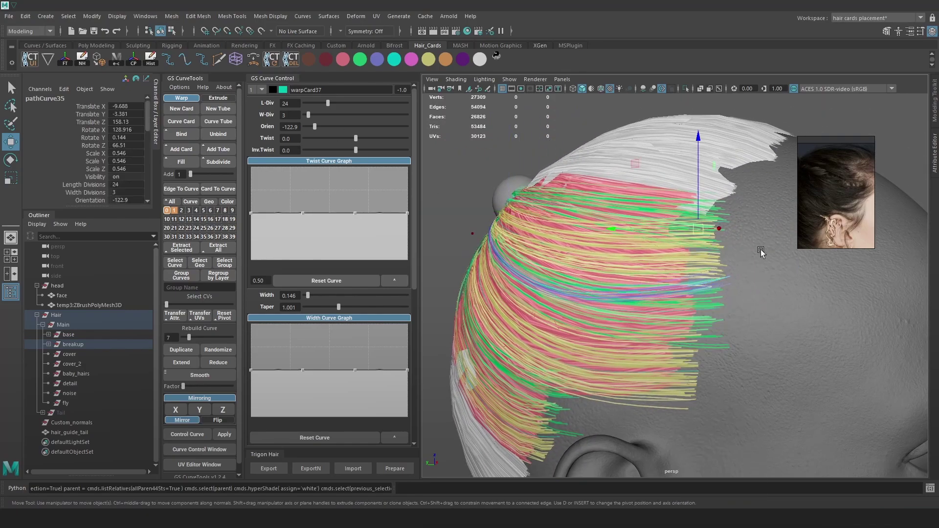
key(4)
drag(698, 210, 700, 225)
key(6)
key(ctrl+z)
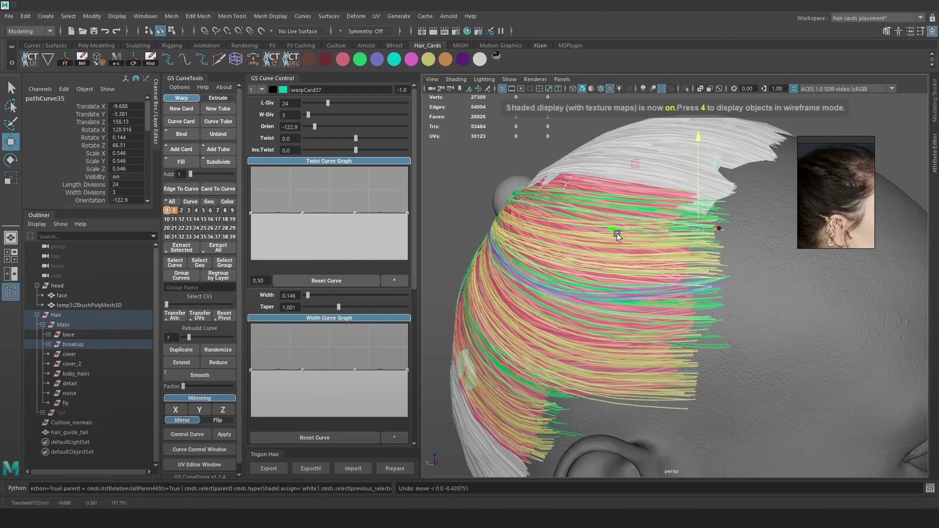
- Move the warpCard37 group out of sheet and into red_grp within the breakup hierarchy
click(48, 345)
click(54, 383)
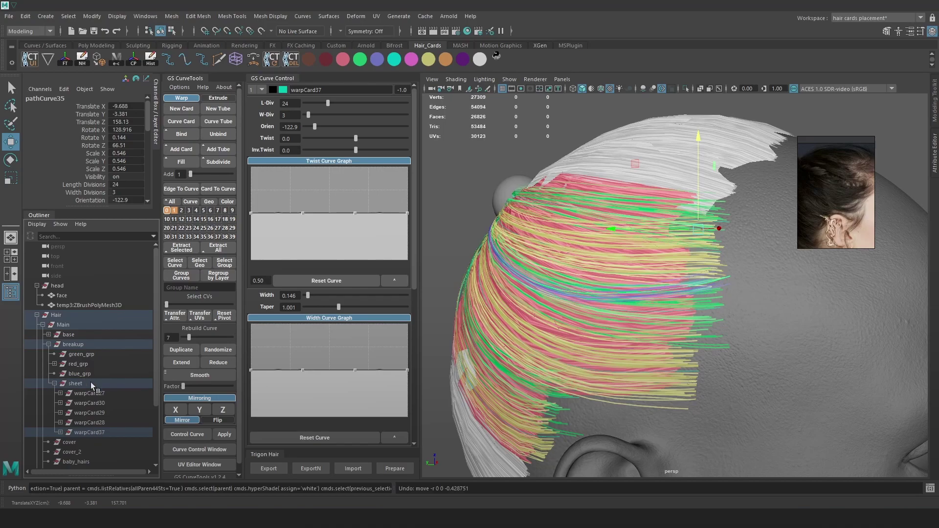
middle_drag(95, 359, 87, 364)
click(54, 364)
key(ctrl+z)
scroll(96, 403, down, 2)
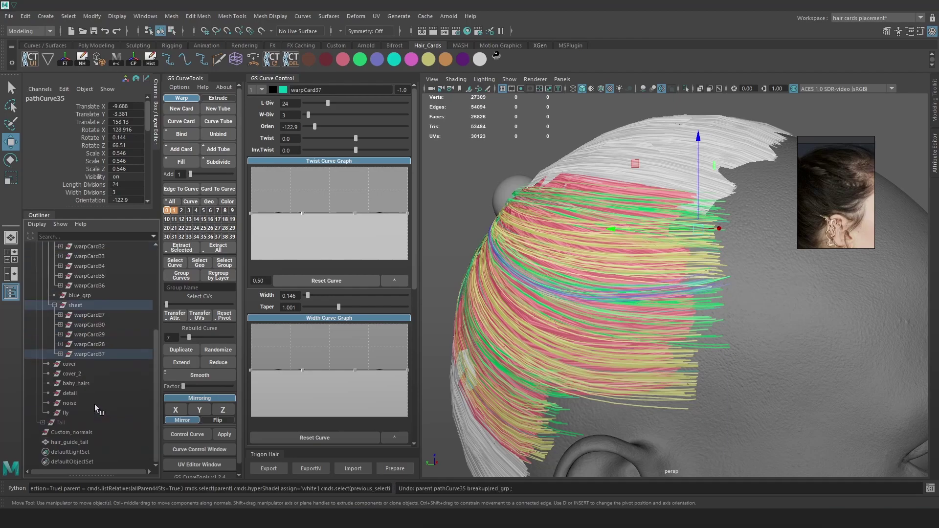
middle_drag(100, 431, 98, 310)
click(78, 306)
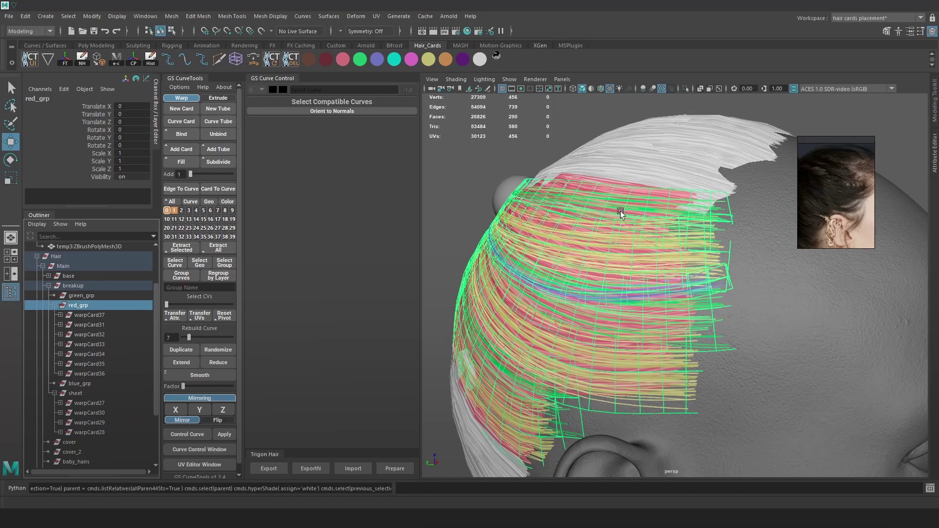
key(ctrl+h)
alt+drag(661, 268, 648, 234)
key(ctrl+z)
key(f)
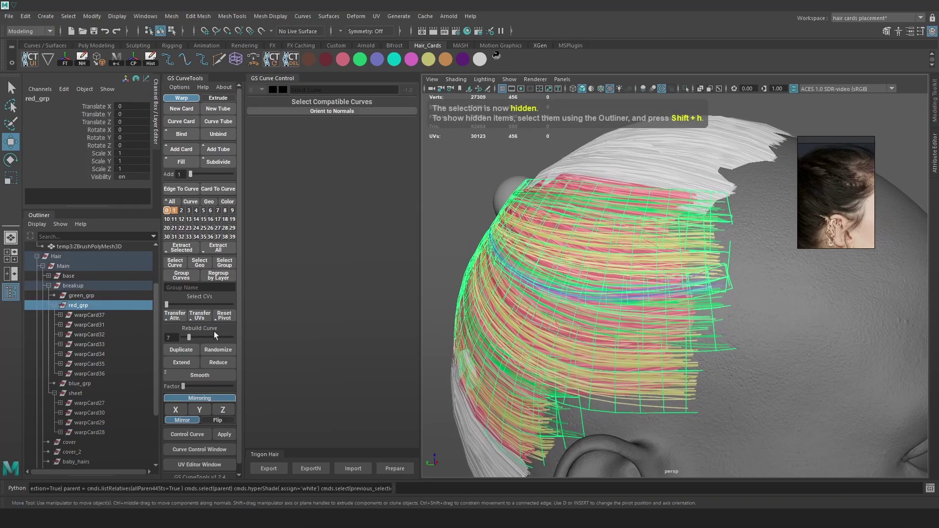
- Select the warpCard37 curve and reset its pivot to the curve's front end
click(90, 373)
mouse_move(492, 324)
alt+mouse_down()
mouse_move(758, 328)
mouse_move(774, 292)
alt+mouse_up()
key(4)
click(768, 269)
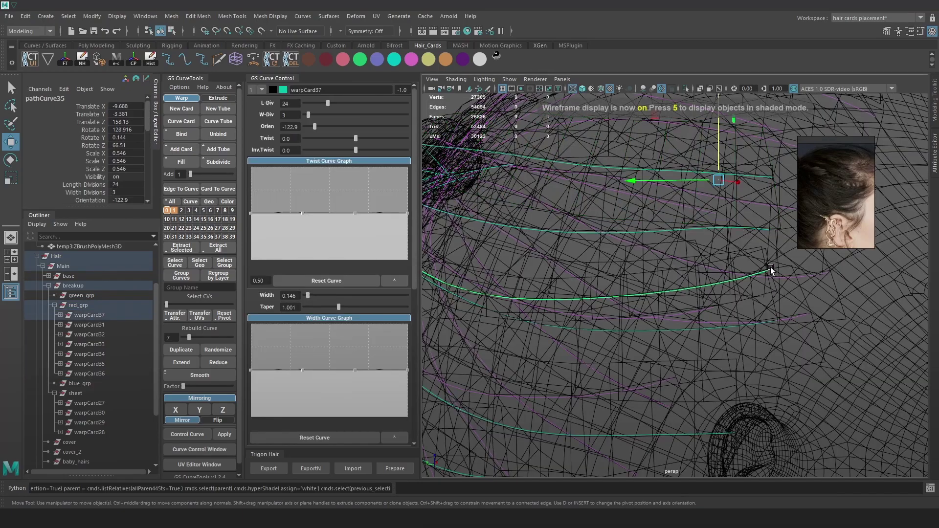
key(6)
alt+drag(723, 224, 706, 166)
drag(697, 196, 698, 190)
key(ctrl+z)
click(223, 317)
scroll(555, 269, up, 2)
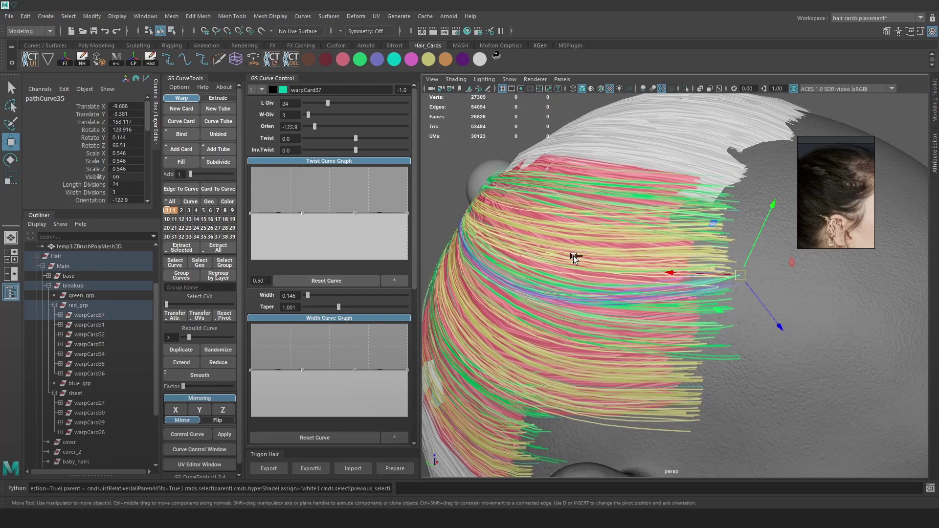
key(ctrl+g)
key(ctrl+z)
scroll(739, 297, up, 2)
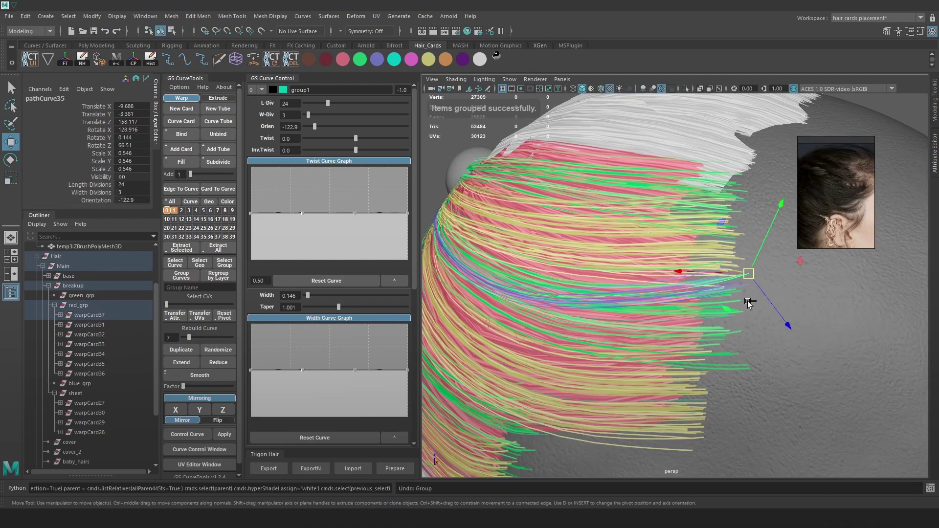
- Put warpCard37 in its own group named flow_breaks inside red_grp
click(101, 315)
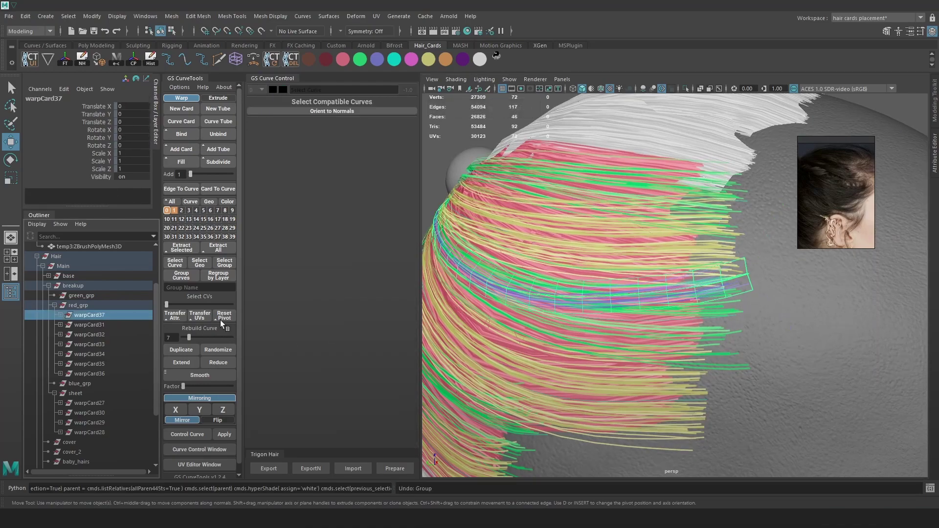
key(ctrl+g)
double_click(97, 374)
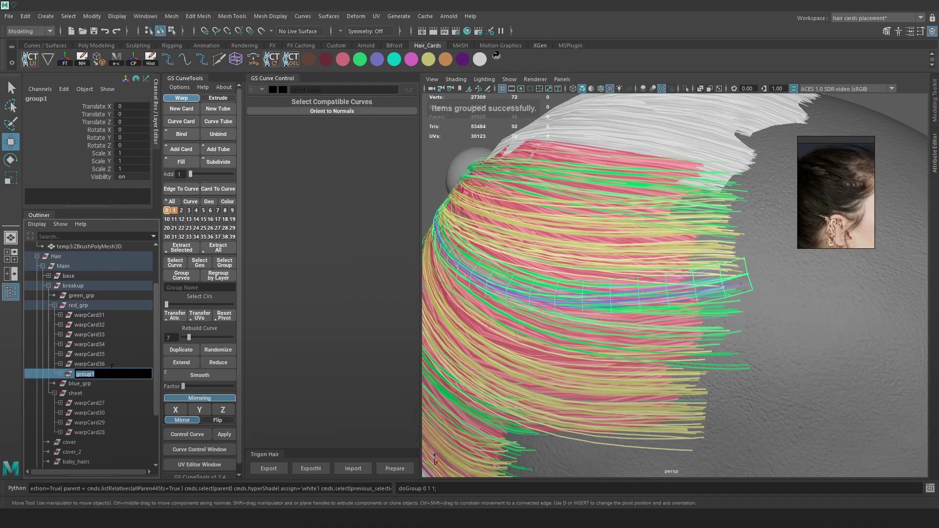
text(flow_breaks)
key(Return)
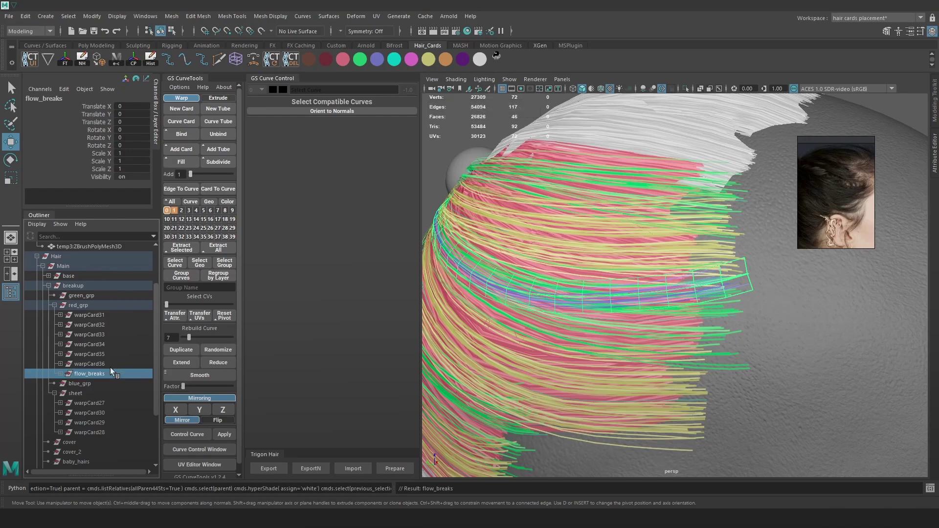
- Group warpCard31 through warpCard36 inside red_grp and name the group main
click(105, 362)
click(107, 314)
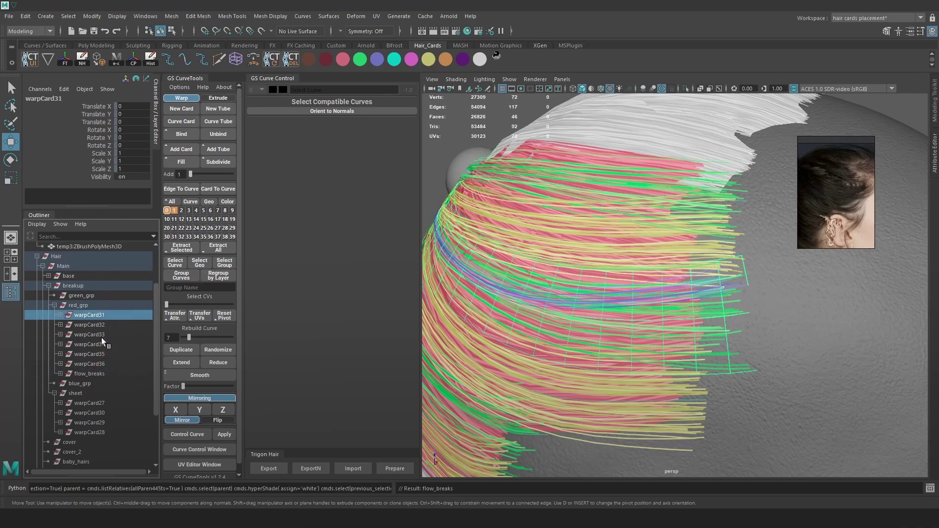
shift+click(100, 361)
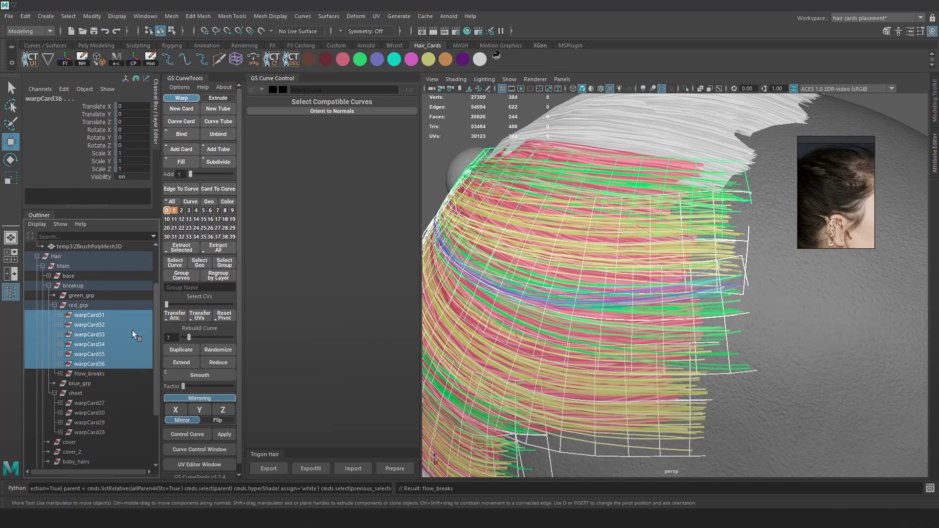
key(ctrl+g)
double_click(98, 325)
text(main)
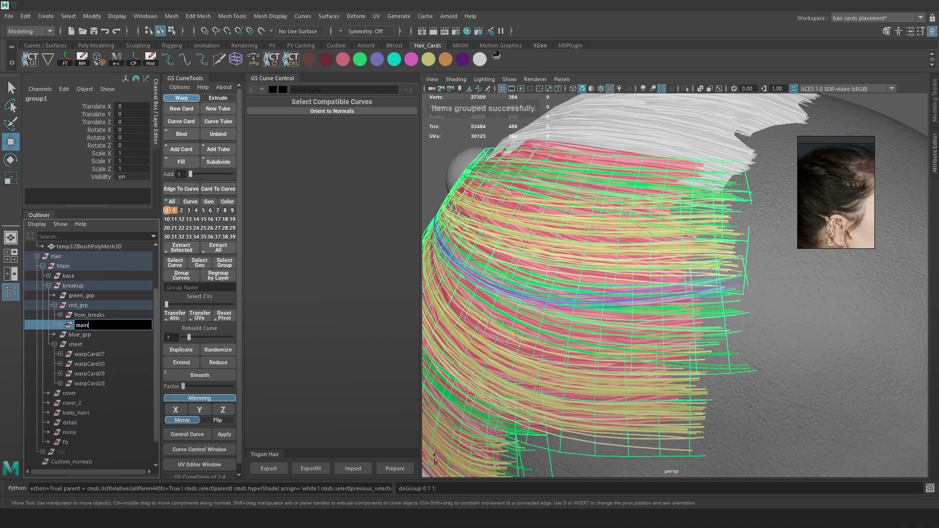
key(Return)
- Group flow_breaks and main together under red_grp and name the parent group right_side
ctrl+click(89, 315)
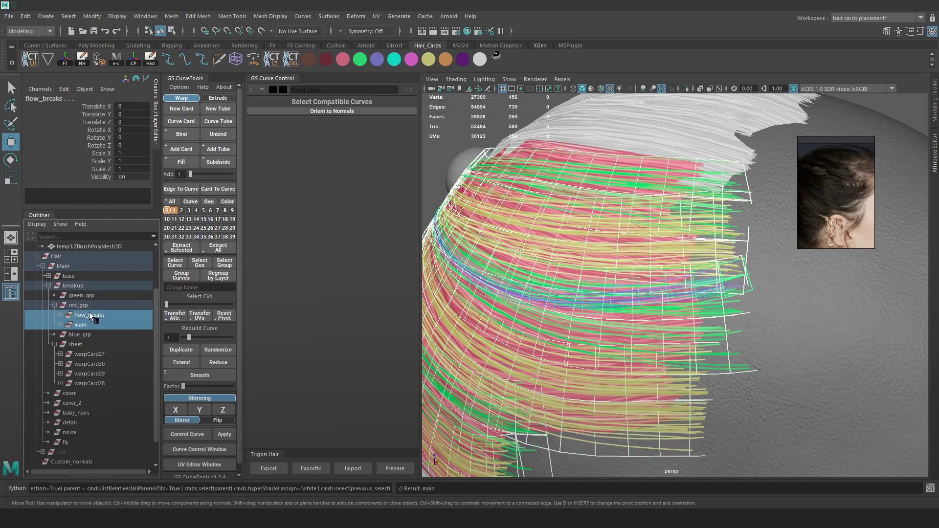
key(ctrl+g)
double_click(91, 316)
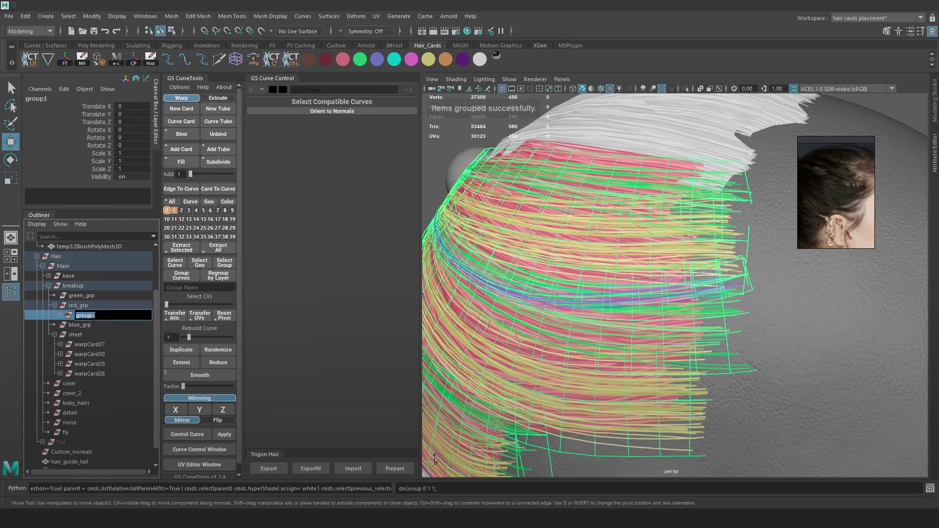
text(right_side)
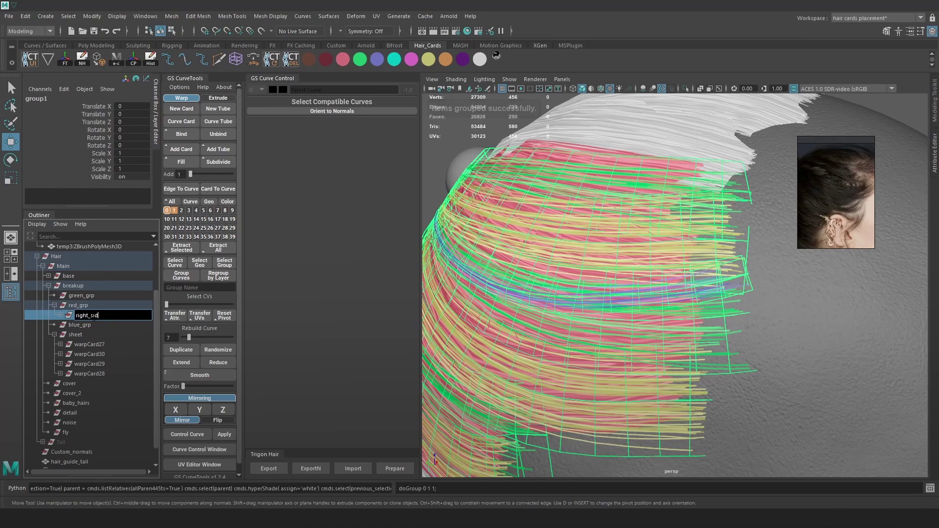
key(Return)
- Expand right_side, flow_breaks and warpCard37, select pathCurve35 and frame the card closely in the viewport
click(61, 316)
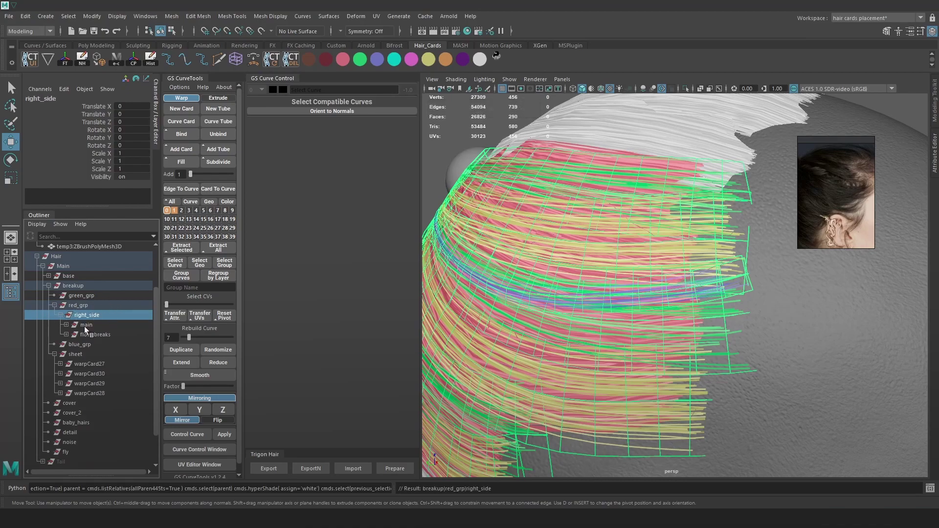
click(66, 335)
click(72, 344)
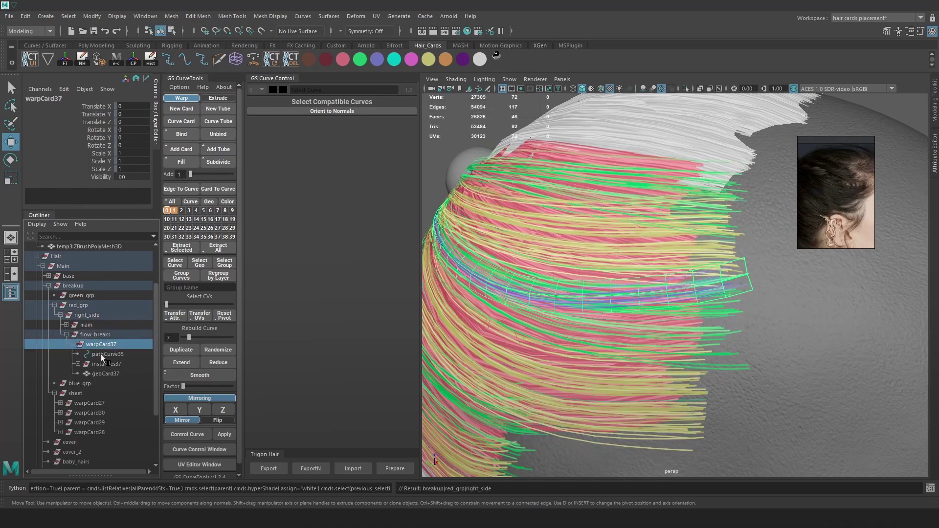
click(101, 354)
key(f)
drag(691, 259, 643, 256)
alt+drag(696, 281, 671, 283)
scroll(670, 283, up, 3)
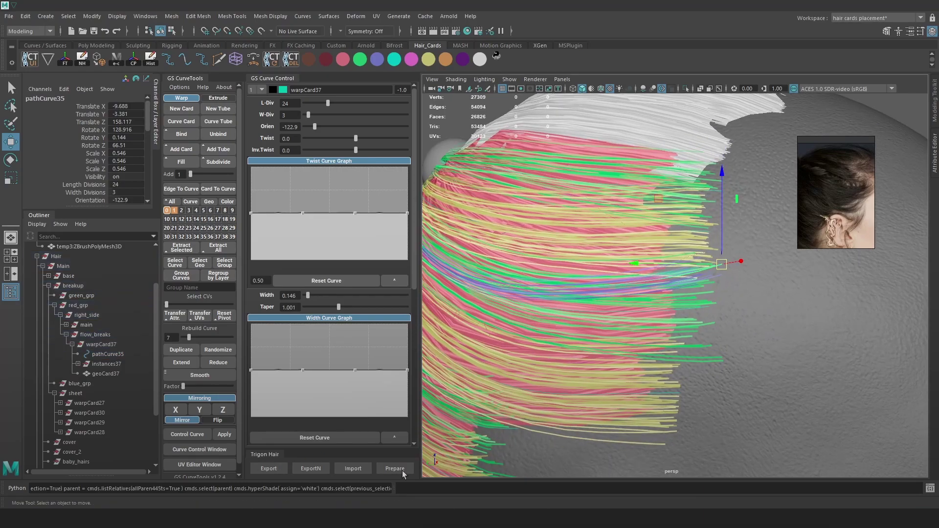
- Export the hair from Maya, then inspect the rendered strands on the side of the head in Marmoset Toolbag
click(269, 468)
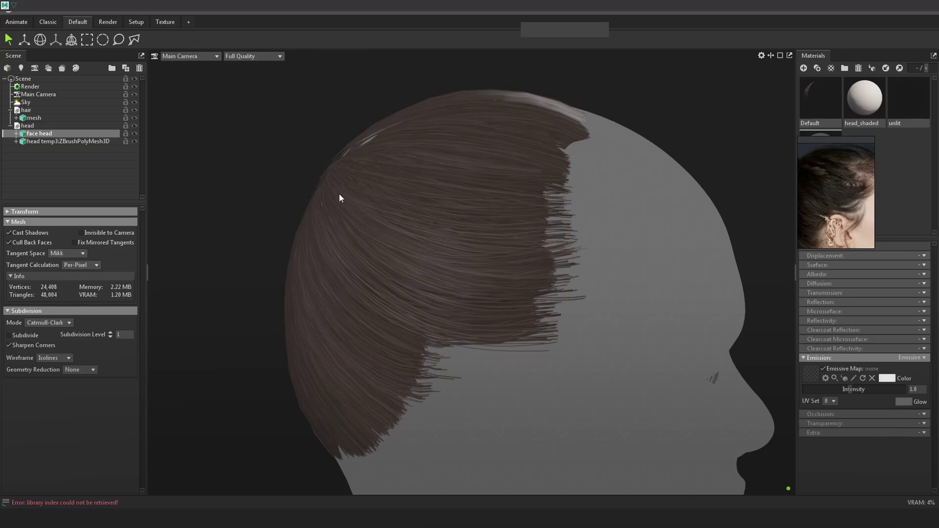
scroll(553, 250, down, 5)
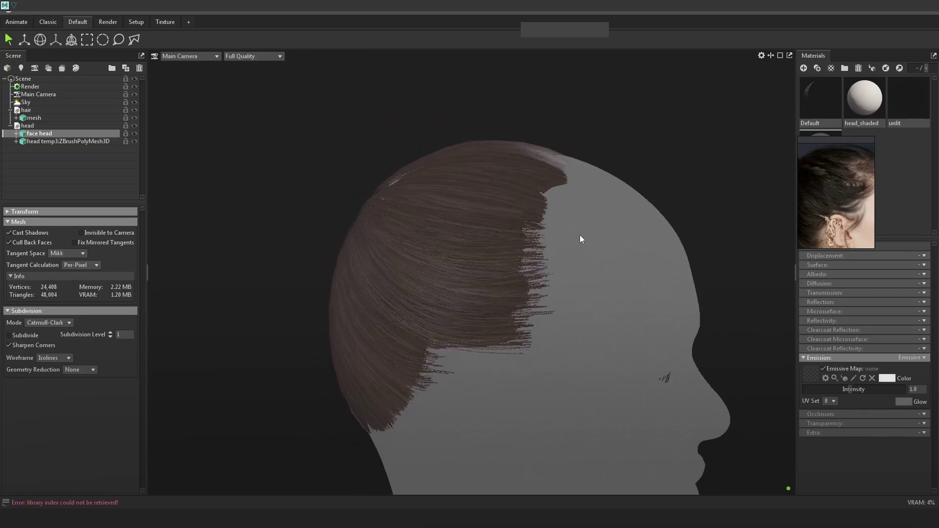
middle_drag(510, 221, 583, 248)
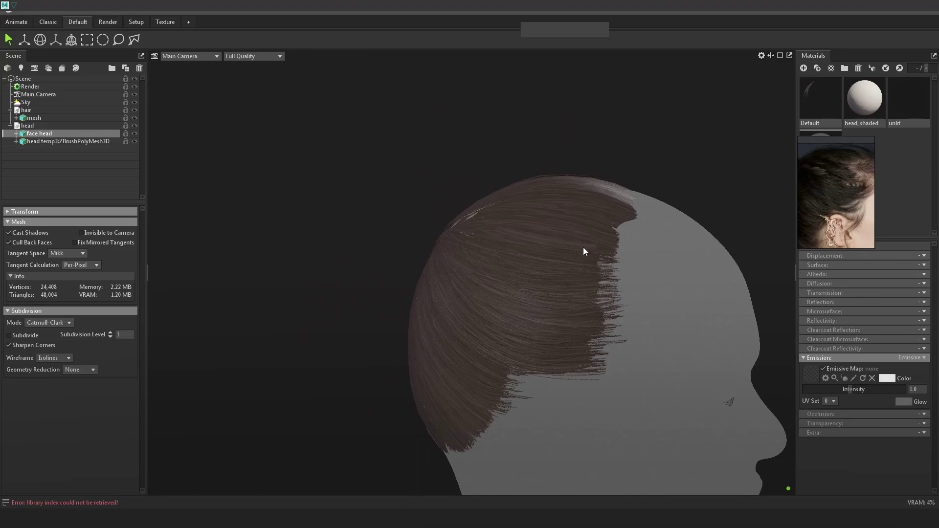
scroll(587, 251, up, 3)
drag(600, 265, 573, 282)
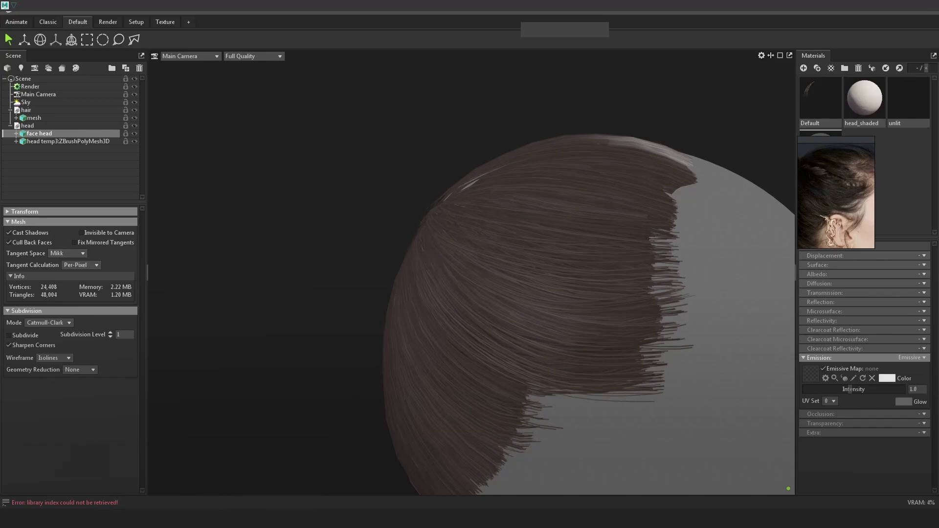
click(139, 455)
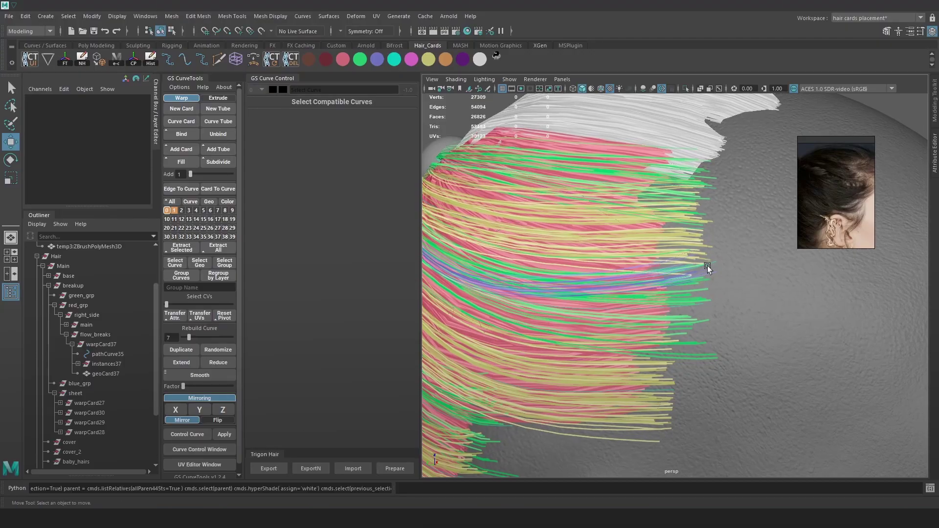
key(alt+Tab)
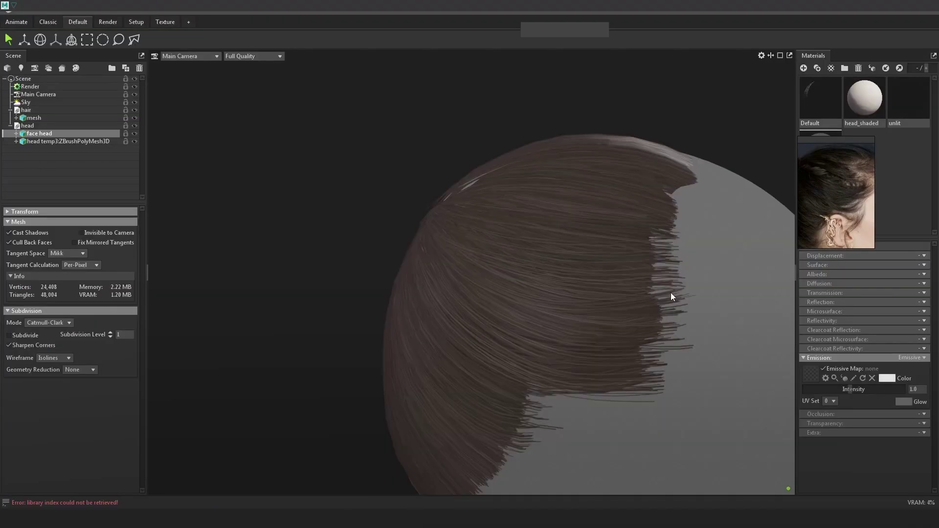
alt+middle_drag(674, 291, 658, 293)
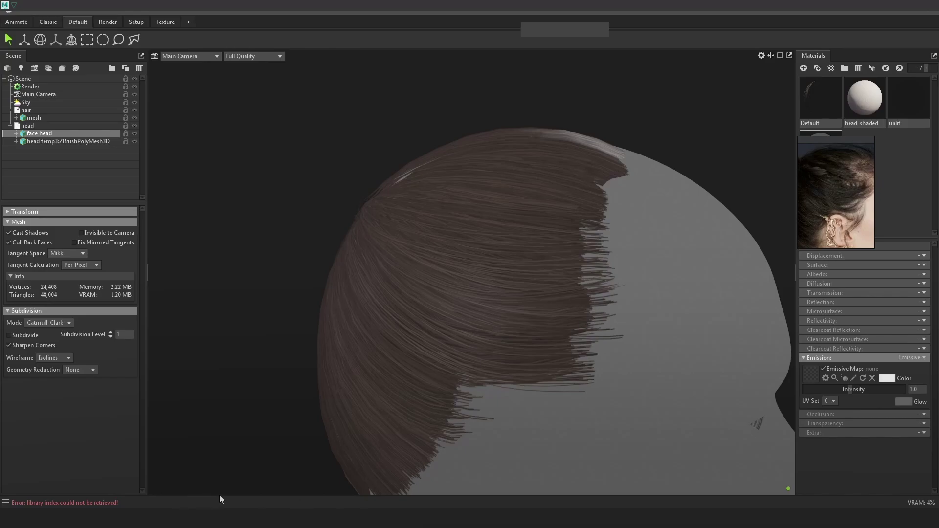
alt+right_drag(592, 353, 606, 340)
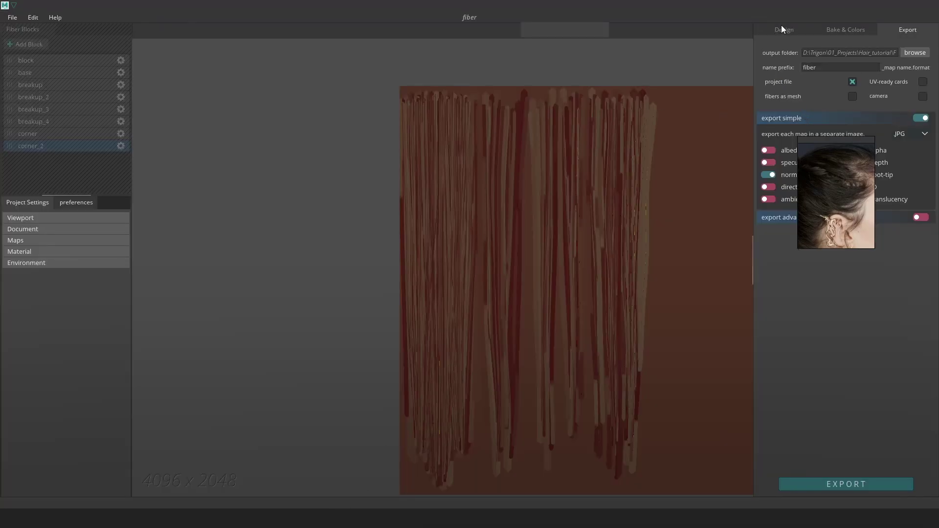
- In Fibershop, select the base block's main scatter and set root slope to 0.53 and root randomness to 0.14
click(783, 29)
scroll(432, 151, up, 3)
click(479, 143)
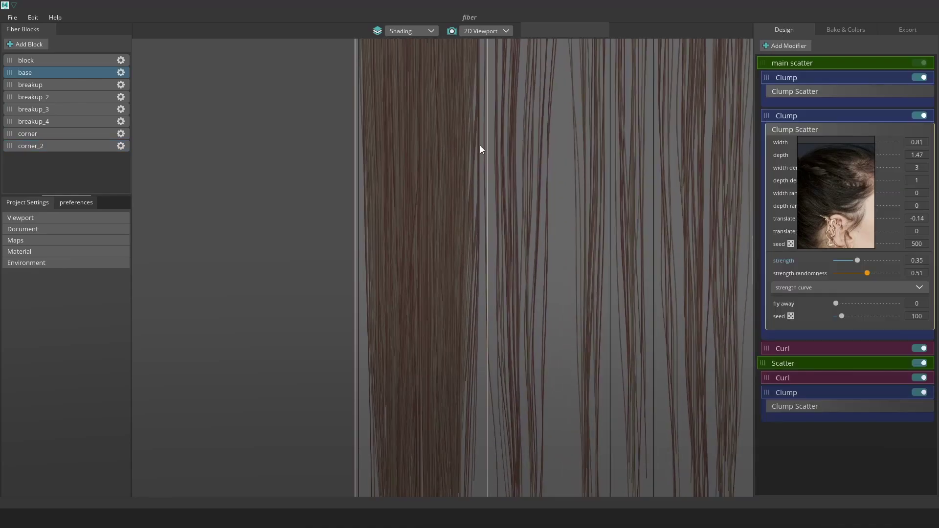
scroll(484, 190, down, 4)
drag(874, 182, 279, 190)
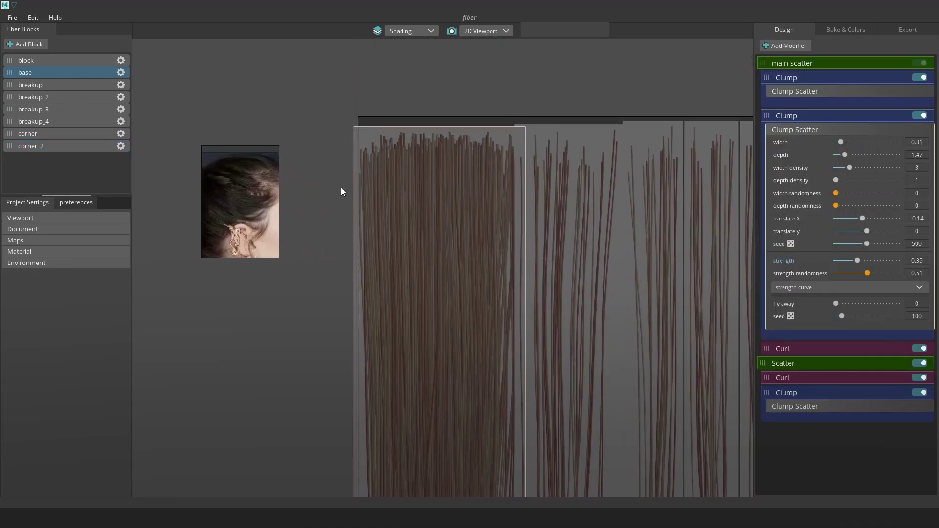
click(826, 68)
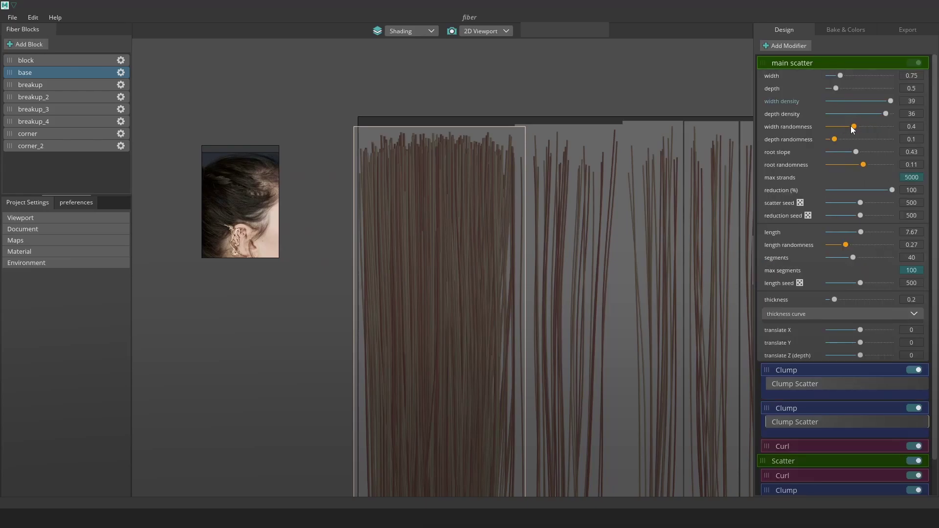
drag(856, 150, 874, 163)
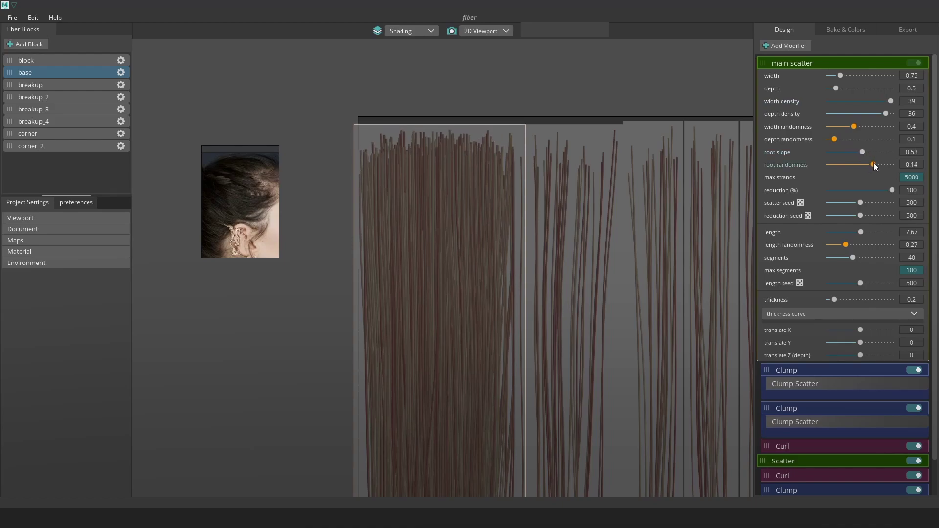
- Lower the root end of the main scatter's thickness curve so the strands thin toward the root
click(912, 314)
mouse_move(771, 327)
mouse_down()
mouse_move(778, 362)
mouse_move(779, 342)
mouse_up()
scroll(812, 366, down, 4)
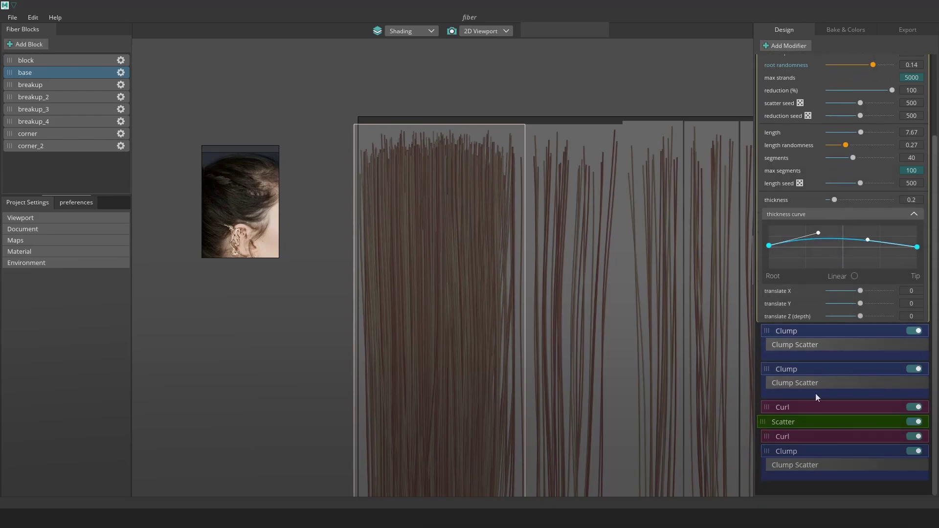
- Lower the root end of the second Scatter's thickness curve and pull its first handle closer to the root
click(823, 421)
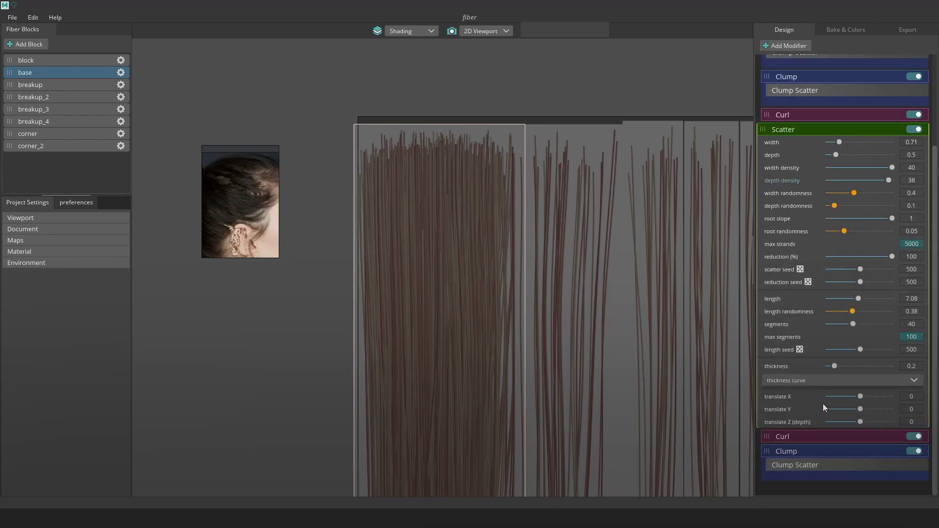
click(854, 382)
drag(767, 395, 770, 416)
scroll(644, 313, down, 2)
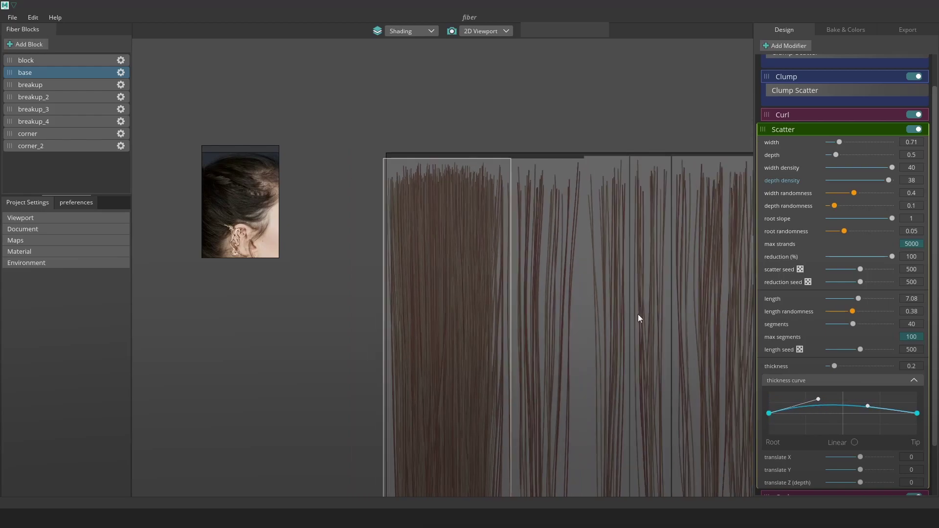
drag(823, 396, 794, 396)
scroll(812, 98, up, 2)
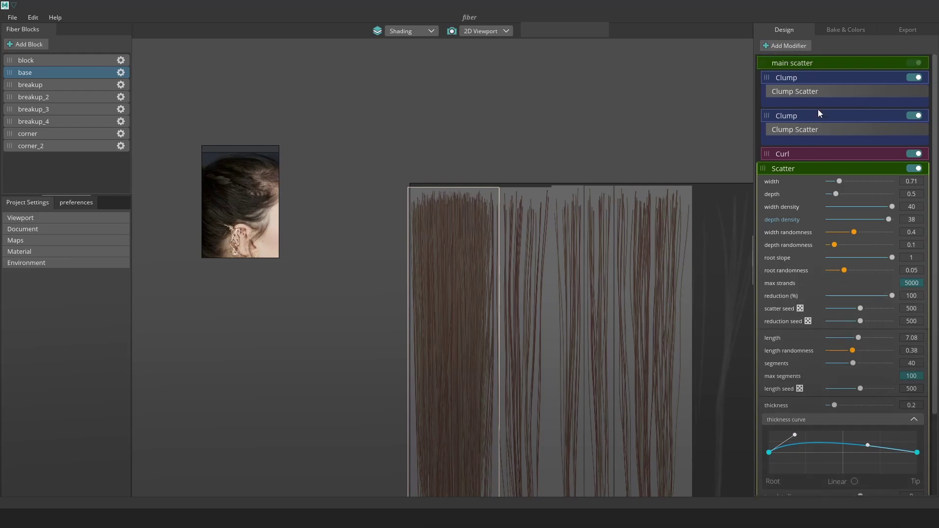
- Reopen the main scatter and pull its thickness curve's first handle upward and closer to the root
click(828, 68)
click(835, 60)
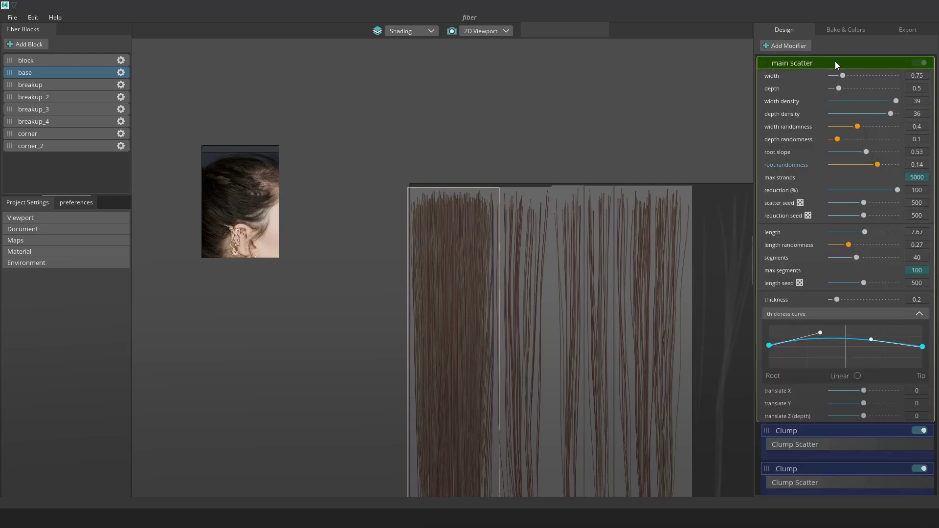
drag(818, 333, 807, 326)
- Bake the maps again and export the alpha, normal and ID maps as JPG with the project file
click(908, 30)
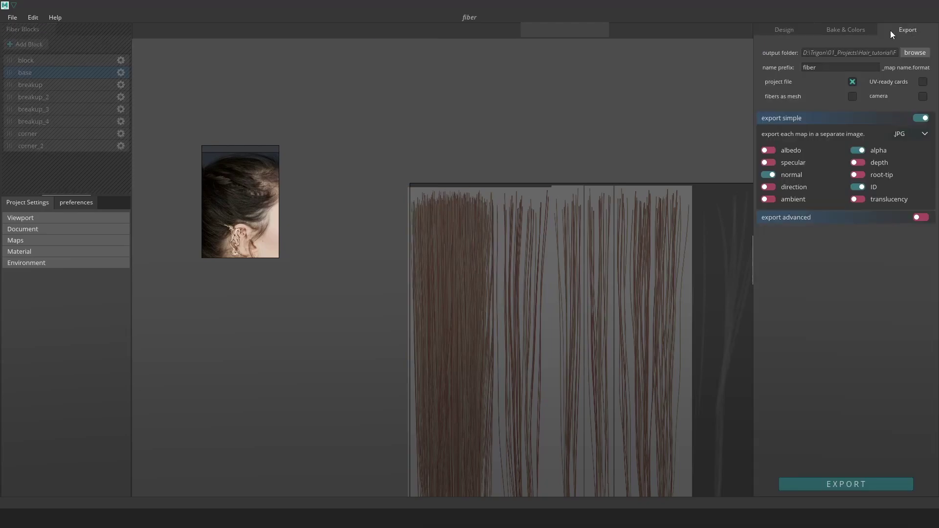
click(828, 29)
click(820, 215)
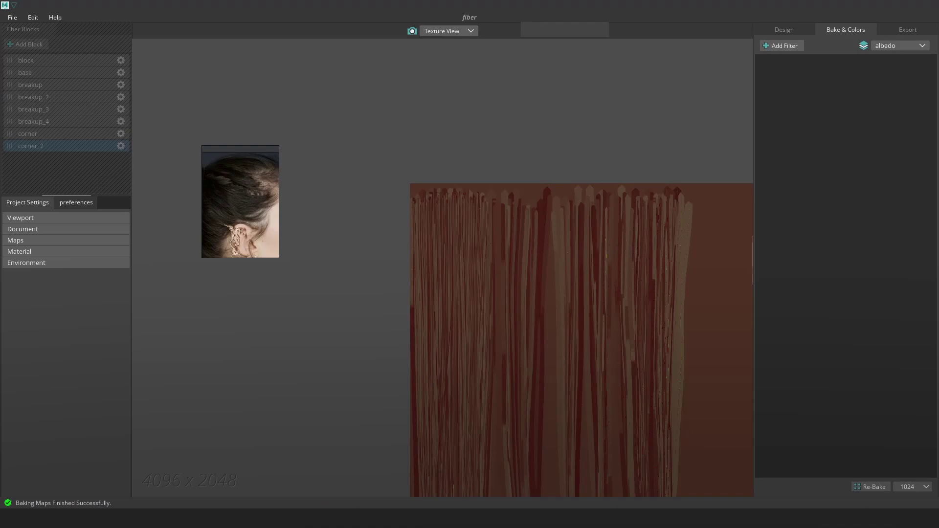
click(907, 32)
click(890, 482)
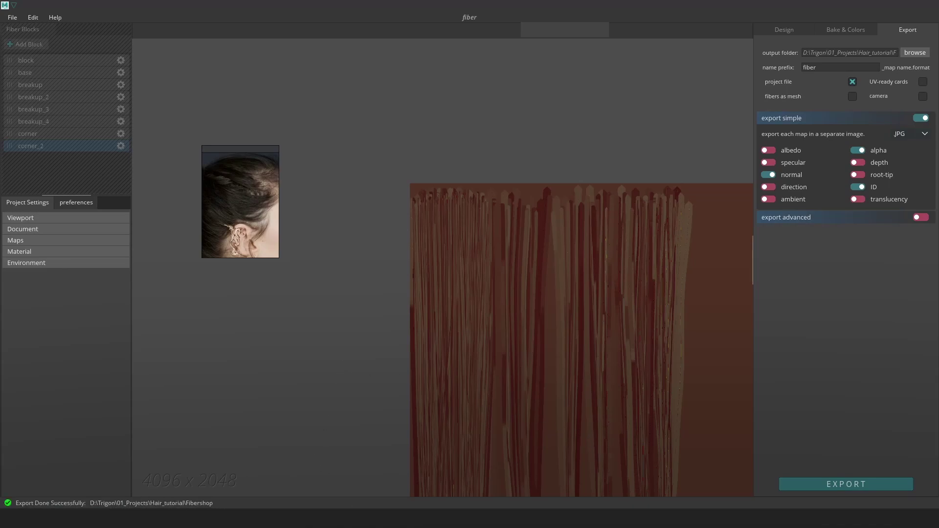
- Switch to Marmoset Toolbag and examine the hair with the re-exported textures up close and from the side
key(alt+Tab)
alt+right_drag(625, 256, 659, 292)
alt+middle_drag(659, 292, 655, 286)
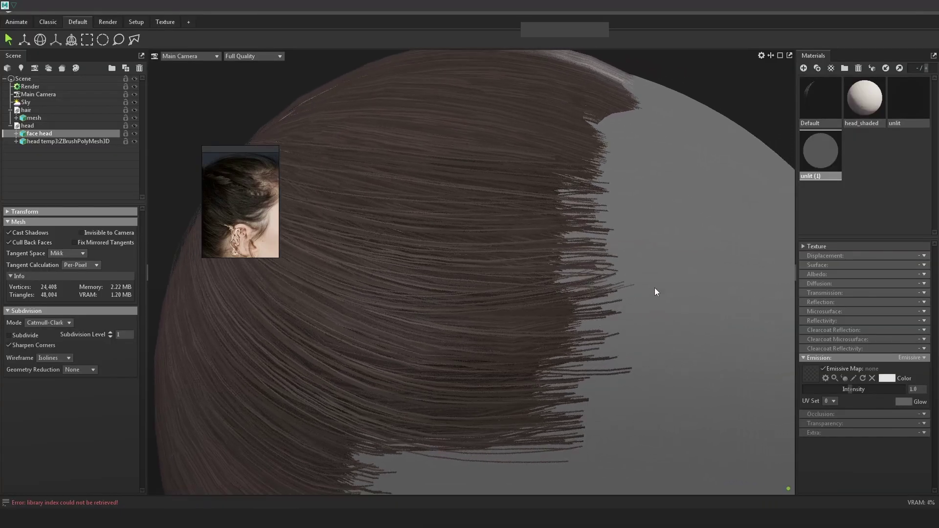
alt+right_drag(655, 286, 611, 245)
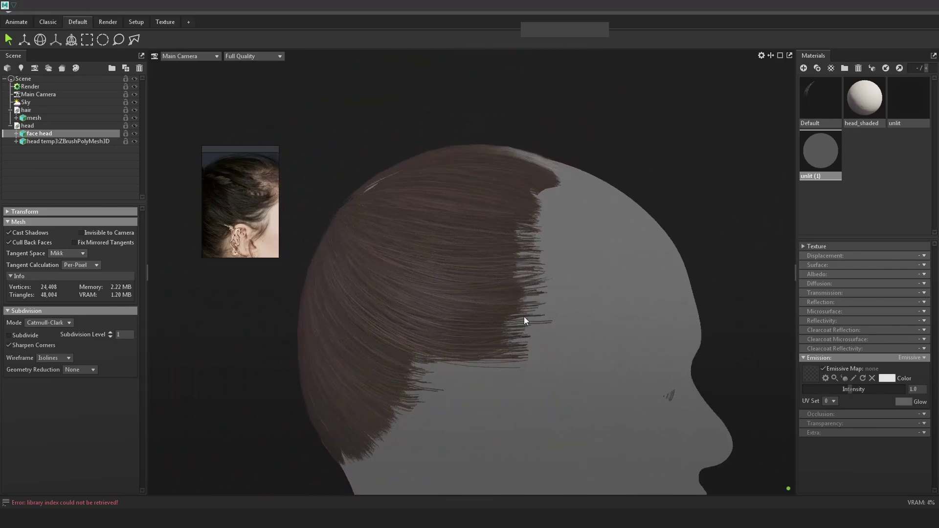
alt+drag(520, 330, 596, 264)
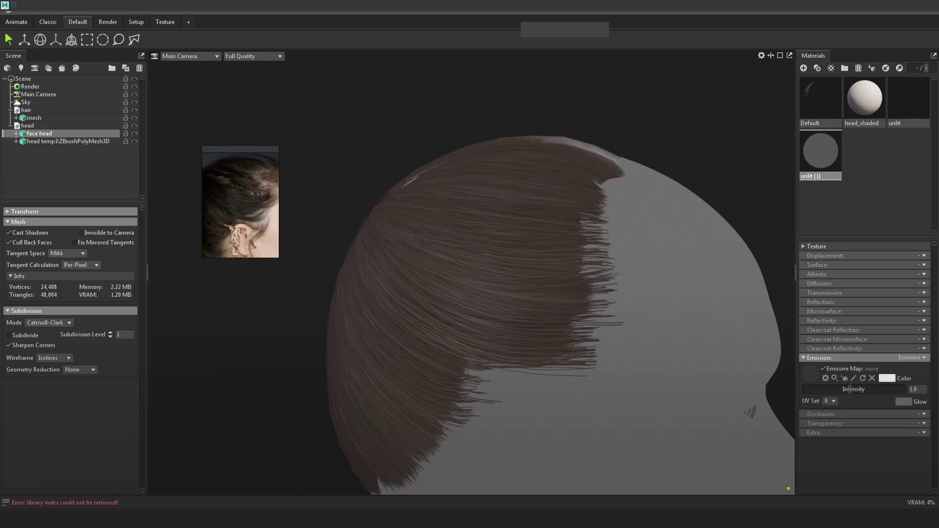
- Return to Maya and select warpCard37's path curve in wireframe display
click(85, 504)
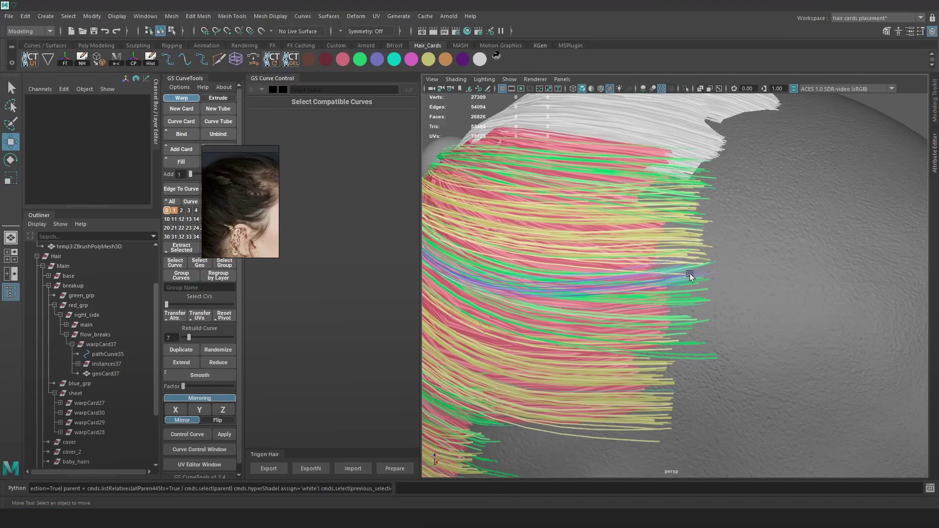
key(4)
click(703, 263)
- Try to move warpCard37 slightly higher on the side of the head
key(6)
drag(716, 245, 717, 225)
key(ctrl+z)
- Edit the control vertices of warpCard37's curve and adjust its front tip using soft selection
alt+right_drag(730, 293, 709, 264)
alt+drag(709, 264, 772, 270)
alt+right_drag(771, 271, 759, 246)
alt+drag(758, 246, 682, 286)
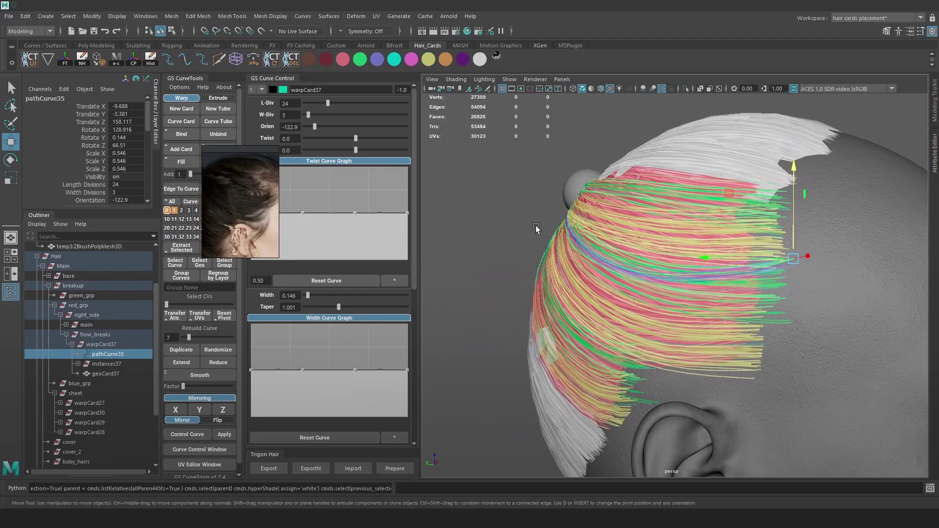
alt+right_drag(538, 229, 547, 246)
right_drag(508, 208, 456, 207)
alt+drag(832, 249, 762, 277)
key(e)
key(b)
drag(850, 248, 803, 241)
key(w)
- Rebuild warpCard37's path curve with a value of 9
key(4)
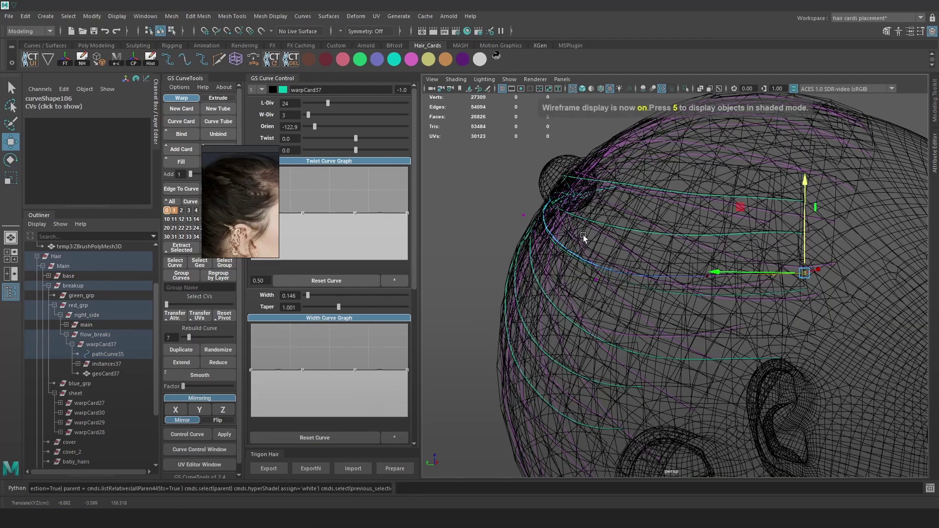
click(595, 280)
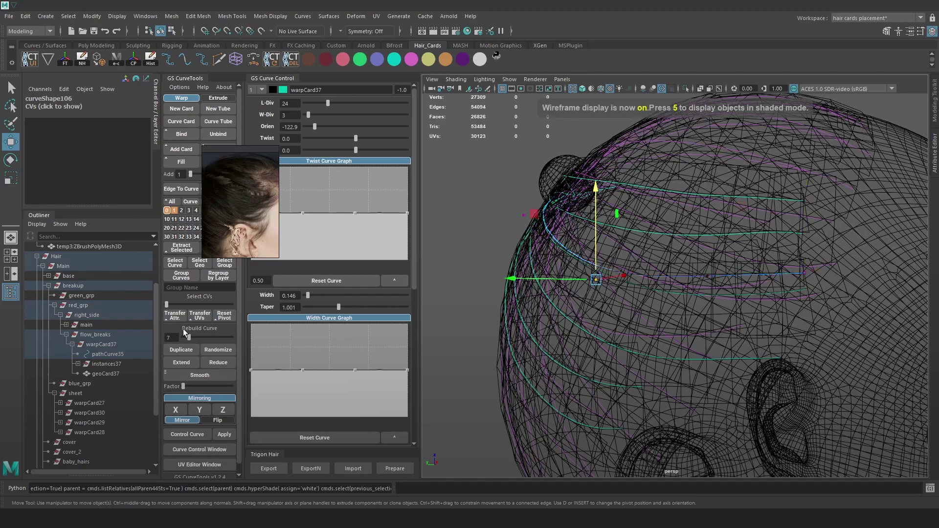
drag(189, 335, 190, 339)
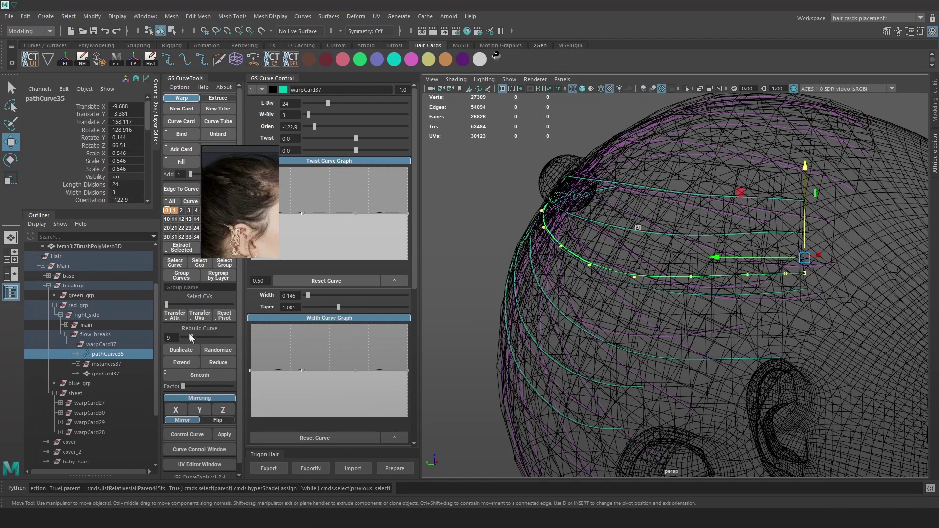
- Reshape the rear part of warpCard37's curve near the hair tie by moving its control vertices with soft selection
click(460, 200)
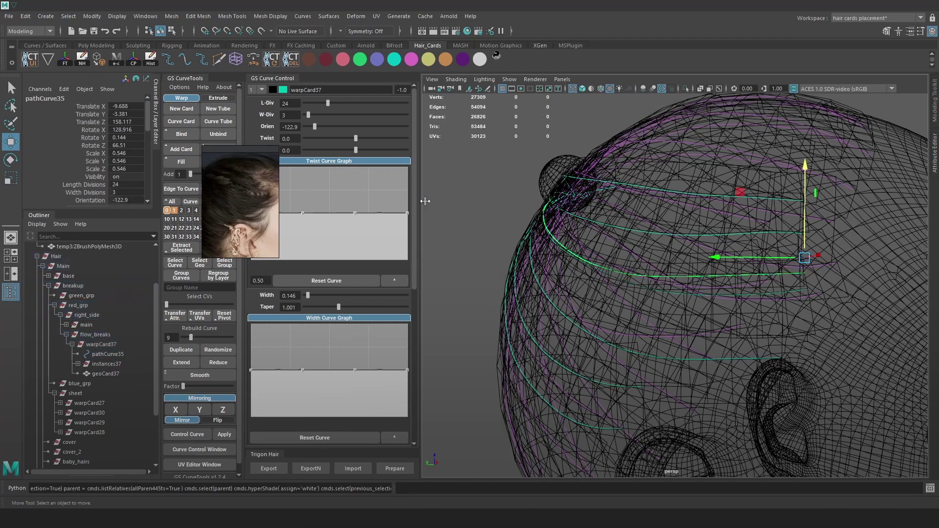
click(597, 259)
key(6)
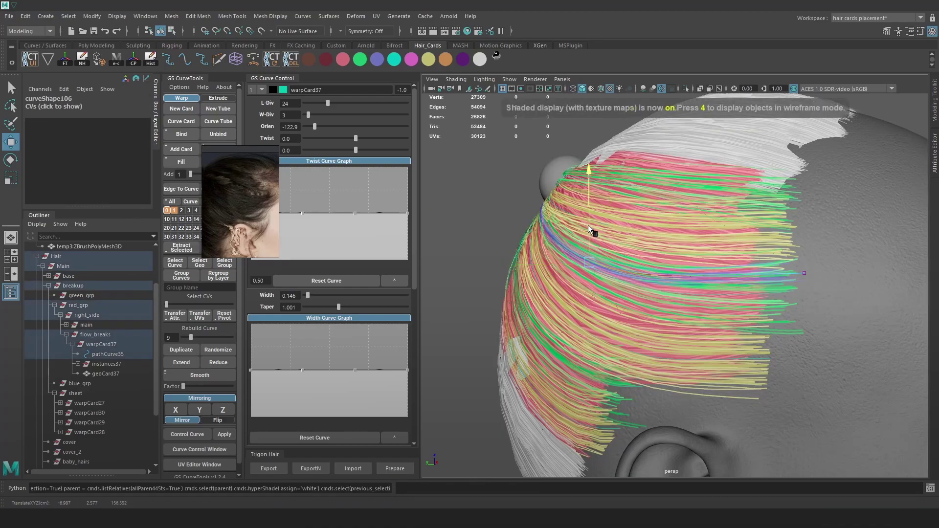
key(b)
drag(586, 219, 554, 198)
key(4)
click(555, 215)
key(6)
key(4)
key(6)
- Select the control vertex where warpCard37 bulges at the back of the head and set the card's orientation to -102.9
alt+right_drag(633, 238, 738, 292)
alt+drag(737, 292, 612, 271)
click(612, 271)
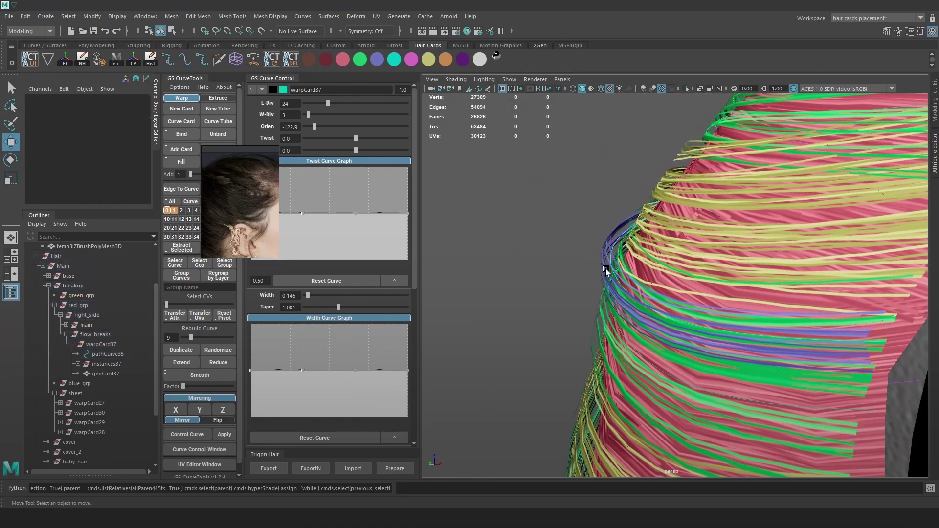
key(4)
click(606, 269)
key(5)
key(6)
drag(313, 126, 316, 126)
click(310, 116)
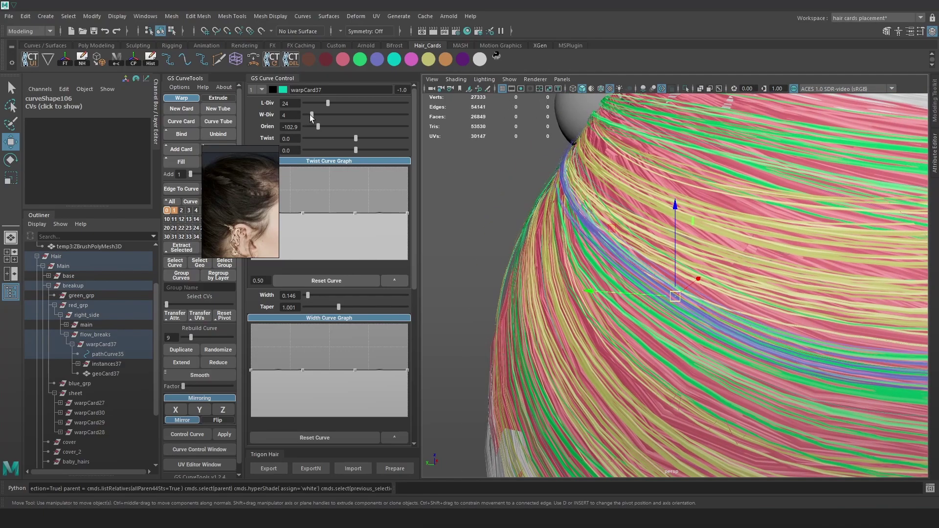
- Set warpCard37's profile to 0.106
scroll(380, 322, down, 3)
click(356, 336)
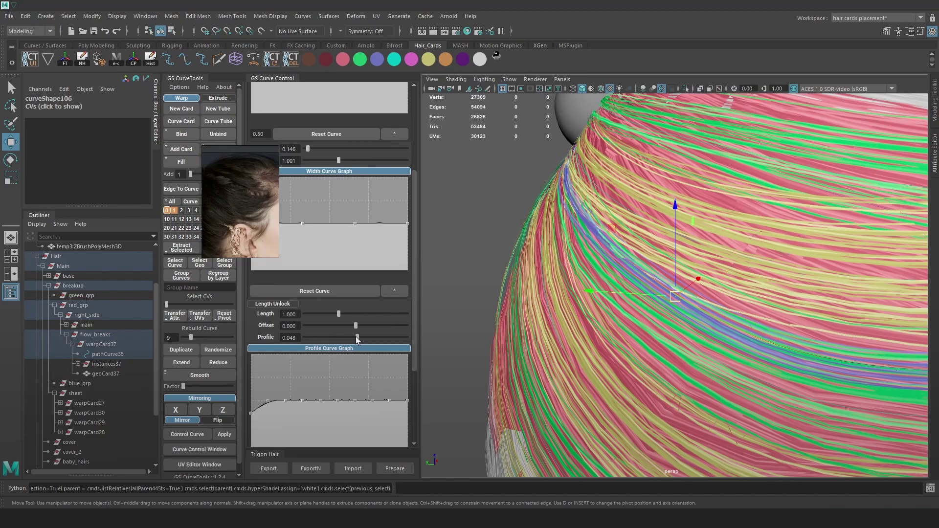
drag(356, 336, 358, 337)
- Duplicate warpCard37 and move the copy lower on the right side of the head
scroll(681, 313, down, 5)
right_drag(806, 295, 854, 264)
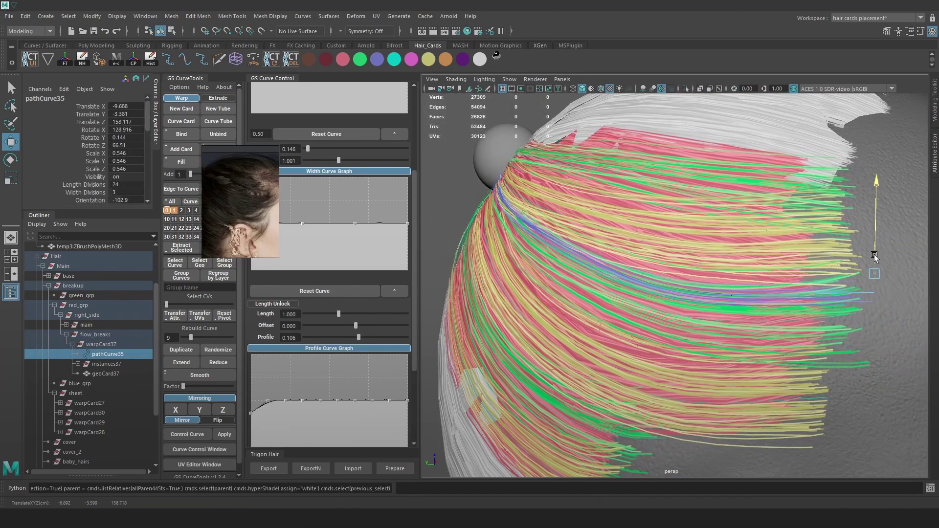
alt+middle_drag(874, 273, 820, 276)
scroll(821, 276, down, 2)
click(189, 352)
alt+middle_drag(763, 288, 758, 288)
drag(758, 289, 757, 309)
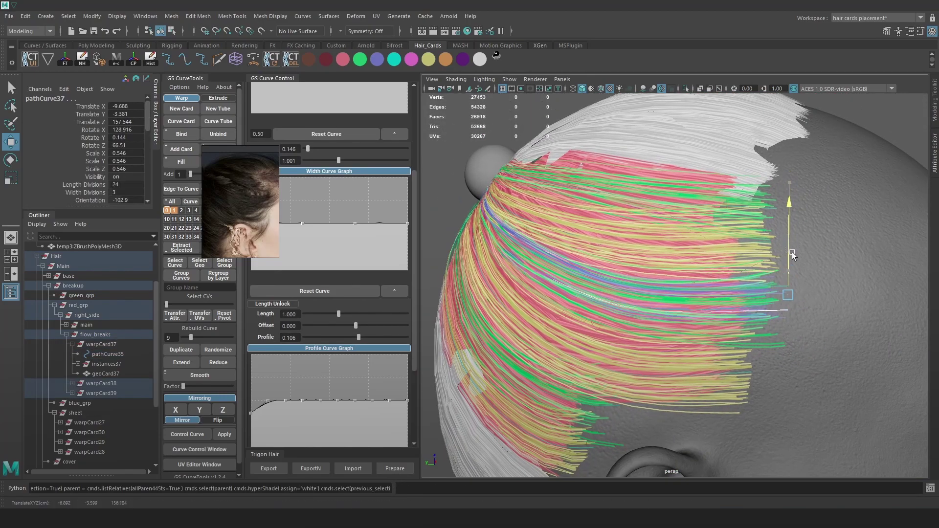
- Delete the extra duplicate card from the flow_breaks group
click(69, 343)
click(116, 363)
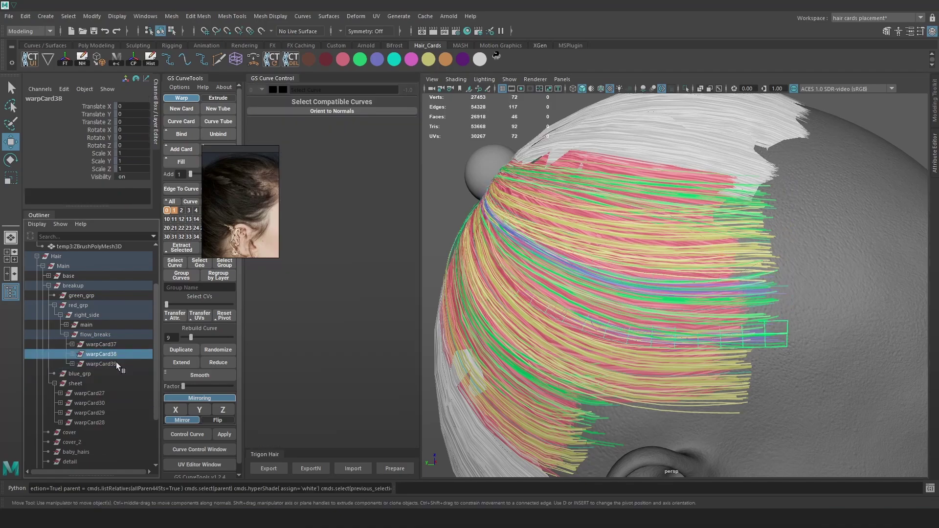
key(Delete)
- Switch the remaining duplicate's path curve to control vertex editing and toggle soft selection
key(4)
click(788, 334)
key(5)
drag(780, 333, 521, 235)
right_click(521, 235)
right_drag(521, 235, 470, 235)
alt+drag(479, 240, 535, 264)
drag(535, 264, 496, 295)
key(b)
click(513, 297)
click(472, 302)
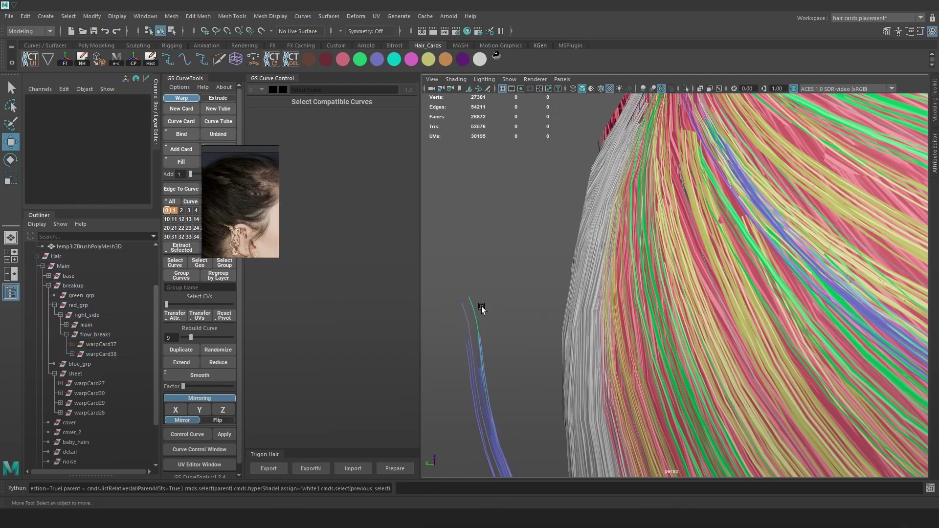
- Select warpCard38's rear end control vertex and move it onto the head beside the hair tie
key(4)
click(478, 322)
right_drag(546, 249, 497, 251)
drag(496, 277, 450, 308)
key(e)
key(6)
scroll(481, 340, down, 6)
alt+drag(666, 324, 672, 327)
key(w)
drag(607, 324, 668, 250)
alt+drag(578, 254, 624, 279)
scroll(625, 279, up, 2)
mouse_move(542, 254)
mouse_down()
mouse_move(607, 234)
mouse_move(542, 253)
mouse_up()
- Set warpCard38's orientation to -151.4 and rotate its rear control vertices to follow the head's curvature
key(5)
drag(318, 126, 309, 127)
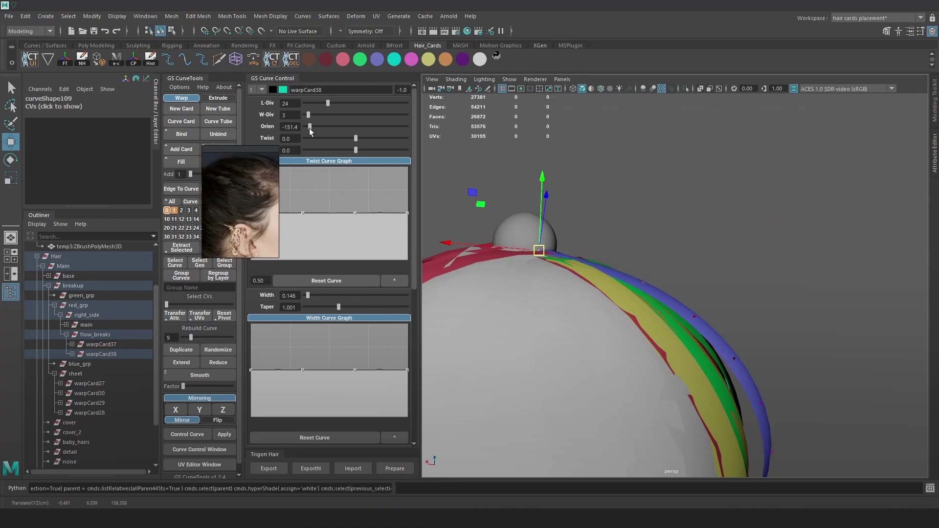
alt+drag(441, 176, 536, 221)
key(e)
mouse_move(634, 262)
alt+mouse_down()
mouse_move(668, 260)
mouse_move(728, 295)
mouse_move(707, 268)
mouse_move(686, 304)
mouse_move(620, 333)
mouse_move(603, 274)
mouse_move(648, 268)
alt+mouse_up()
key(b)
key(b)
key(w)
key(e)
drag(692, 307, 729, 247)
drag(756, 246, 756, 253)
- Pull warpCard38's rear control vertices down against the back of the head, switching soft selection as needed
key(w)
key(b)
alt+drag(683, 253, 555, 329)
mouse_move(582, 215)
mouse_down()
mouse_move(547, 235)
mouse_move(568, 228)
mouse_up()
key(b)
drag(560, 270, 541, 283)
drag(554, 281, 557, 280)
drag(565, 320, 549, 339)
drag(555, 330, 559, 328)
key(6)
- Reposition warpCard38's control vertices at the hair tie and along its length to follow the neighbouring strands
alt+drag(641, 321, 671, 324)
click(587, 192)
mouse_move(590, 196)
alt+mouse_down()
mouse_move(636, 235)
mouse_move(577, 247)
alt+mouse_up()
key(e)
key(4)
key(w)
key(5)
key(6)
key(4)
key(6)
mouse_move(631, 275)
mouse_down()
mouse_move(612, 299)
mouse_move(695, 322)
mouse_move(619, 317)
mouse_up()
- Nudge a control vertex on warpCard38's lower section and set the card's inverse twist to 56.5
key(4)
mouse_move(528, 347)
alt+mouse_down()
mouse_move(574, 316)
mouse_move(571, 289)
mouse_move(615, 292)
mouse_move(677, 315)
mouse_move(586, 304)
alt+mouse_up()
key(6)
key(4)
key(6)
drag(583, 362, 586, 361)
alt+middle_drag(586, 361, 606, 324)
alt+right_drag(606, 324, 633, 337)
drag(374, 149, 372, 150)
- Lower individual control vertices along the rear section of warpCard38's curve to smooth its arc
alt+drag(582, 216, 658, 220)
mouse_move(661, 250)
mouse_down()
mouse_move(663, 286)
mouse_move(653, 266)
mouse_up()
key(4)
click(654, 294)
key(6)
key(4)
click(609, 261)
key(6)
drag(611, 245, 612, 254)
- Set warpCard38's width to 0.194
scroll(333, 191, down, 1)
right_drag(274, 166, 204, 148)
drag(307, 266, 309, 266)
- Move warpCard38's root control vertex closer to the hair tie
alt+drag(653, 249, 603, 251)
click(575, 190)
drag(574, 190, 563, 229)
alt+drag(634, 232, 562, 234)
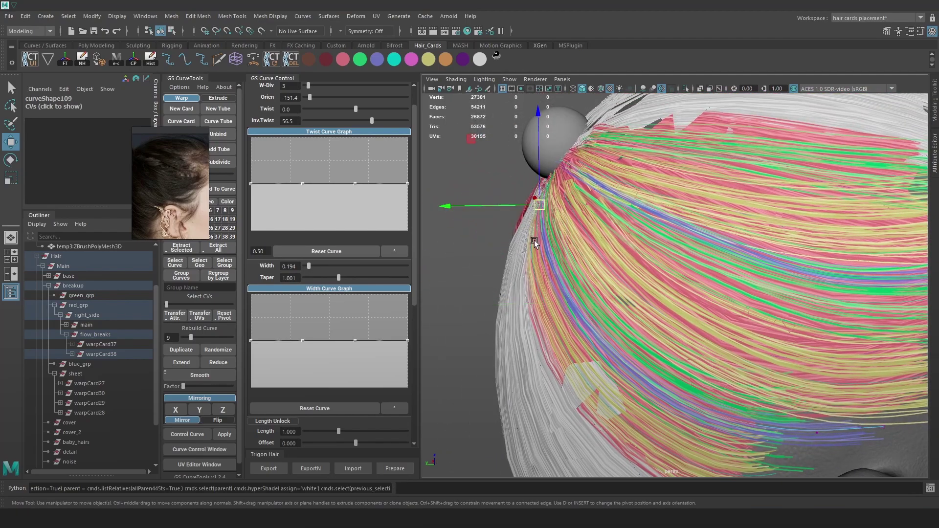
drag(540, 205, 543, 204)
- Select warpCard37's curve and reposition its control vertices behind the ear to refine the card's arc
alt+drag(637, 248, 698, 243)
key(4)
click(676, 246)
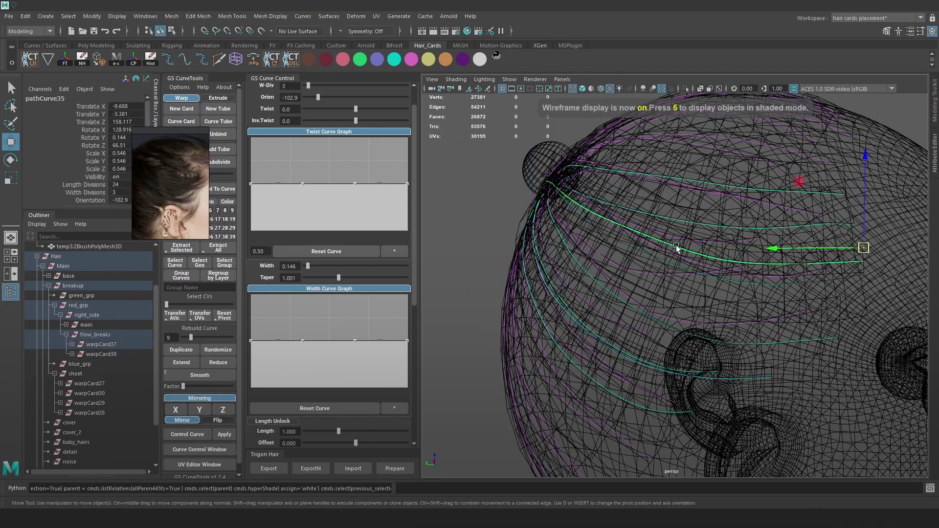
click(501, 190)
drag(676, 236, 644, 247)
key(6)
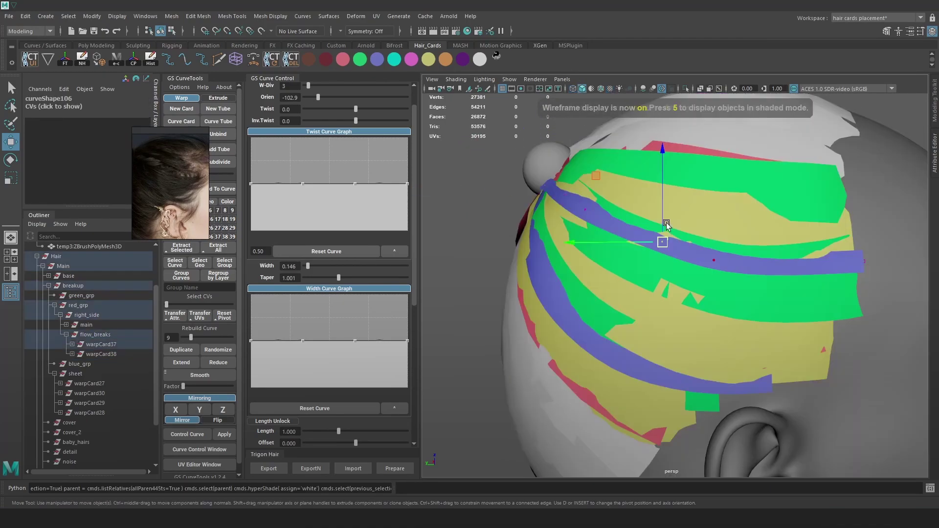
mouse_move(665, 209)
mouse_down()
mouse_move(609, 236)
mouse_move(619, 210)
mouse_up()
key(4)
key(6)
key(6)
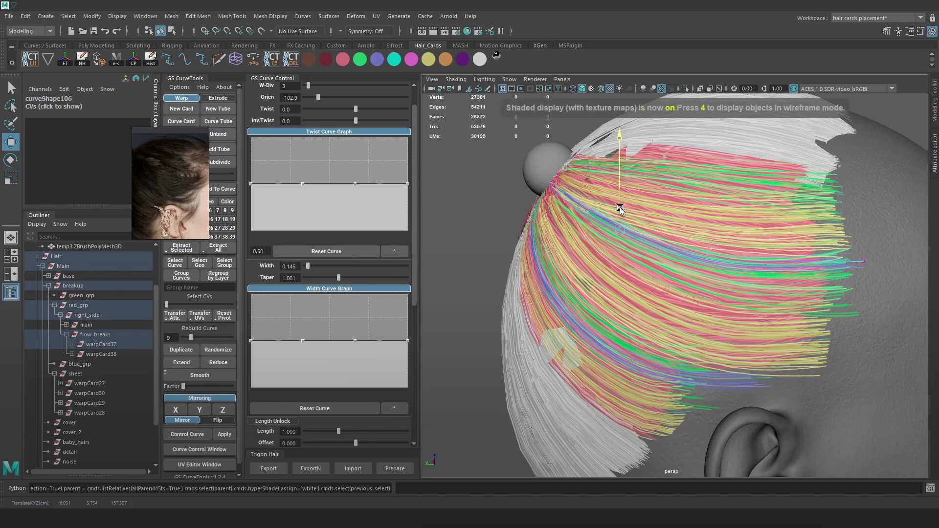
- Set warpCard38's orientation to -180 and its twist to 49.6
alt+drag(661, 232, 593, 331)
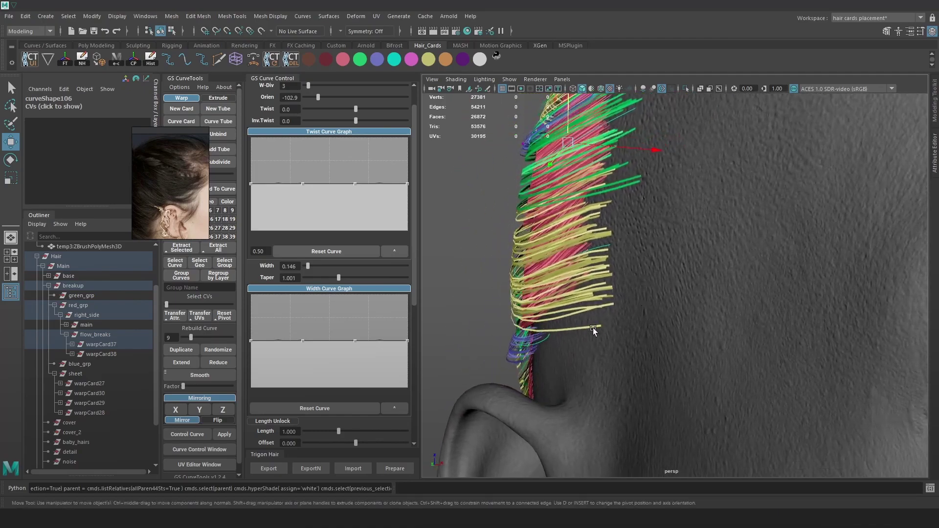
click(548, 337)
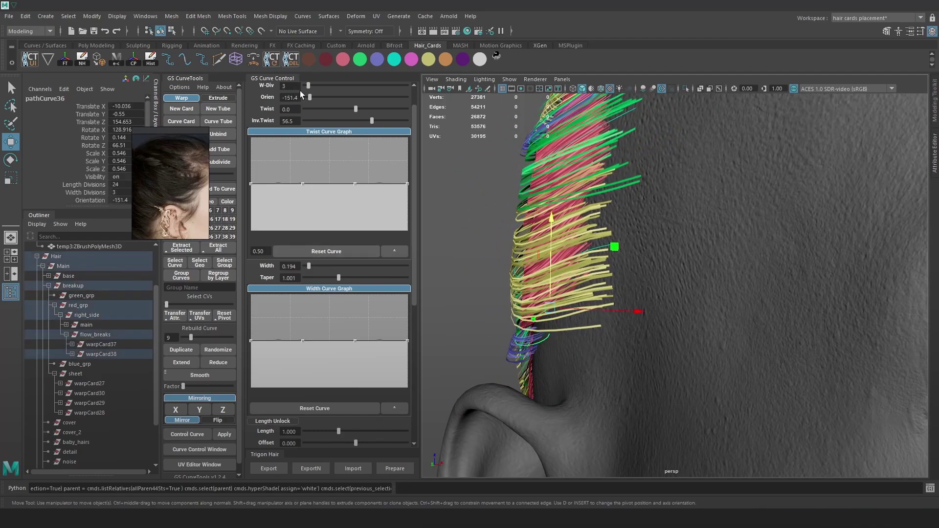
drag(309, 97, 305, 97)
alt+drag(591, 244, 680, 225)
alt+middle_drag(680, 225, 646, 265)
drag(354, 111, 369, 111)
- Select control vertices on warpCard38's rear section and shift them to follow the surrounding hair flow
right_click(527, 216)
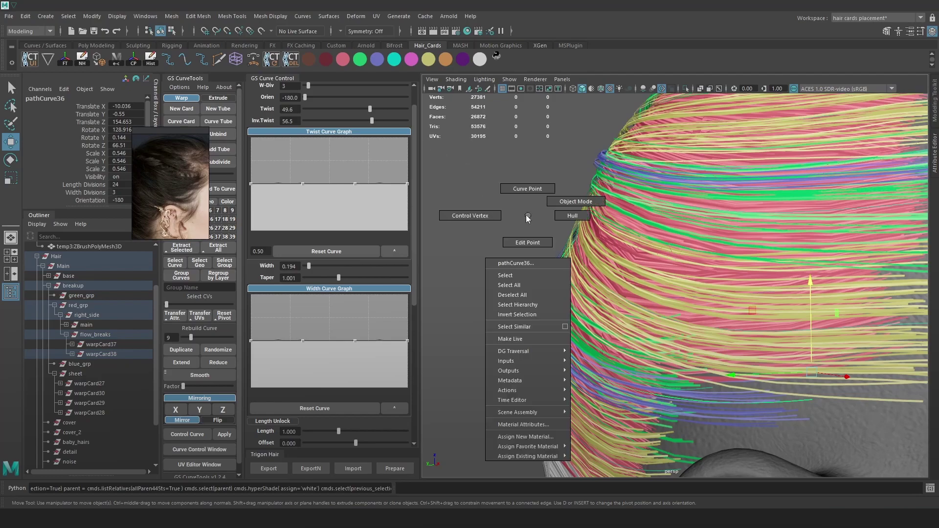
click(470, 215)
key(4)
click(550, 281)
key(6)
alt+drag(551, 281, 669, 285)
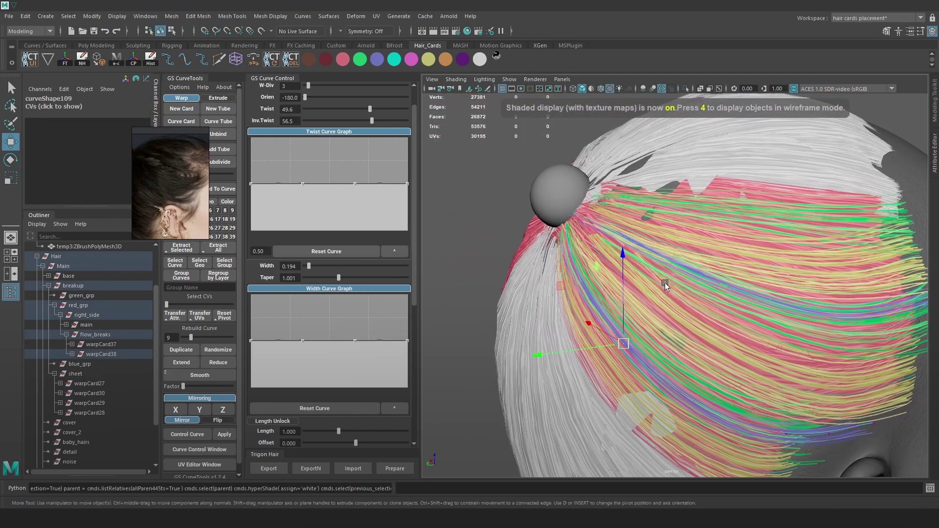
key(4)
key(6)
mouse_move(578, 316)
mouse_down()
mouse_move(591, 301)
mouse_move(596, 258)
mouse_move(655, 297)
mouse_move(593, 288)
mouse_up()
- Leave vertex editing, deselect warpCard38's curve and switch to Marmoset to check the side hair
right_drag(528, 258, 544, 221)
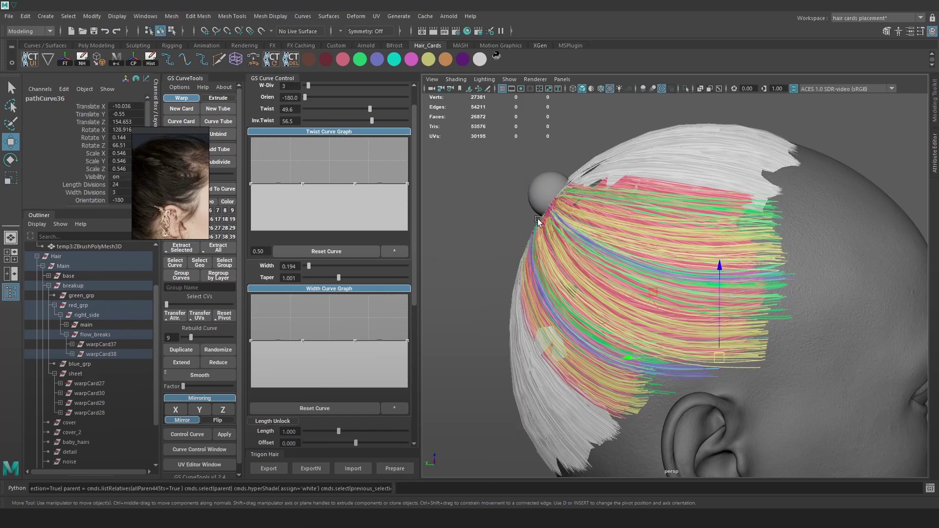
click(493, 211)
alt+right_drag(689, 274, 680, 246)
alt+drag(681, 246, 702, 263)
scroll(700, 263, up, 3)
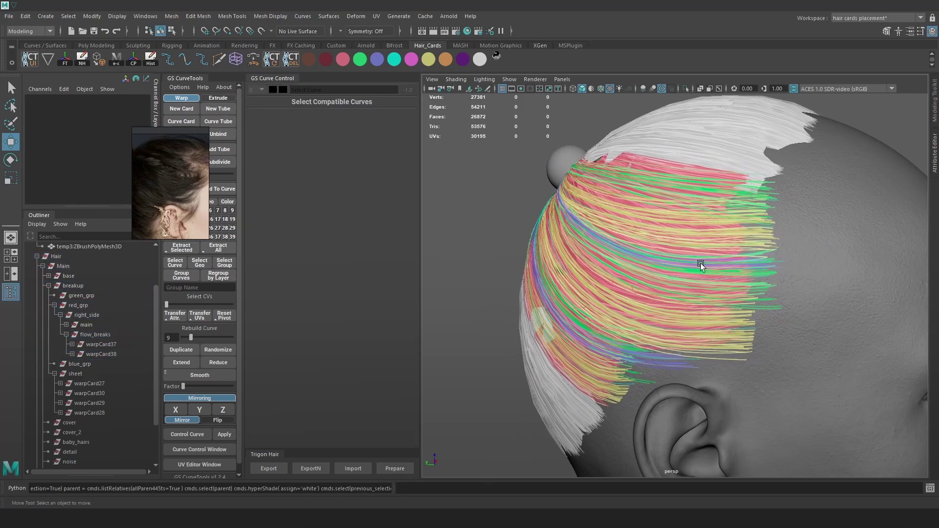
alt+drag(701, 221, 615, 217)
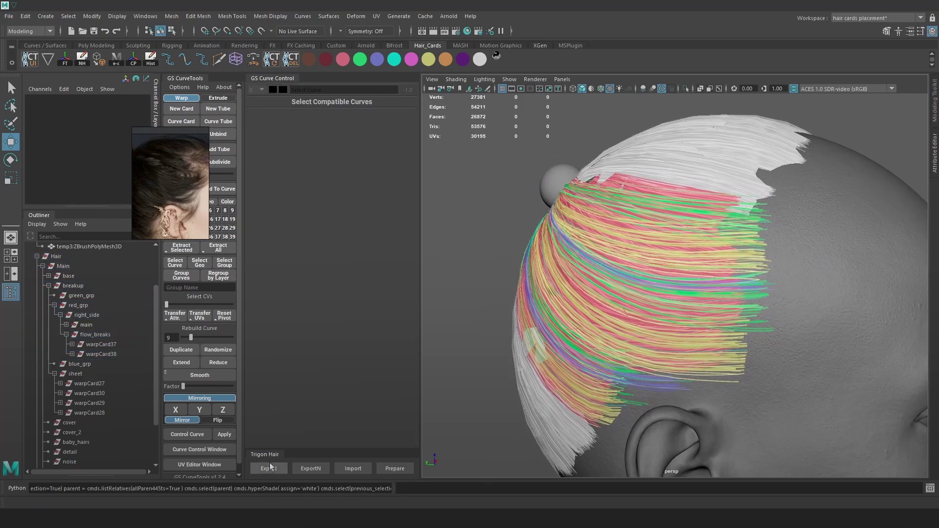
click(398, 468)
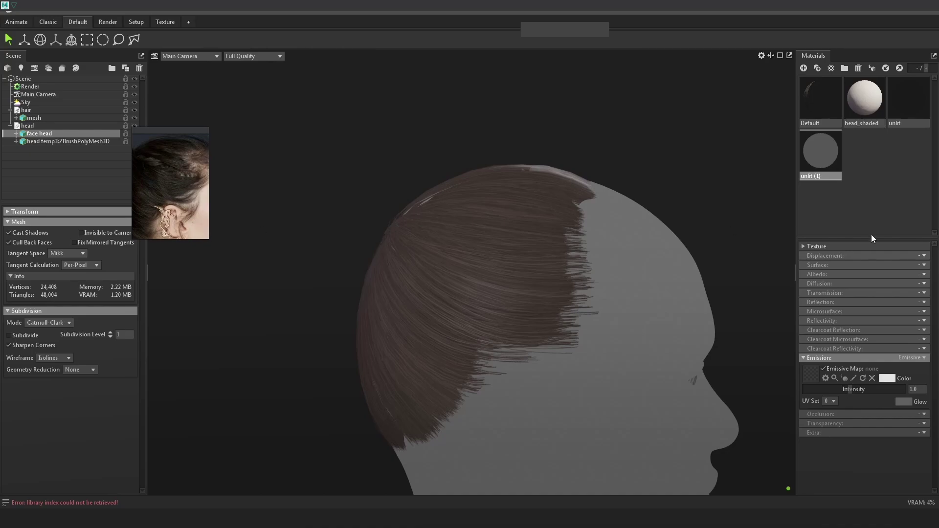
scroll(627, 277, up, 2)
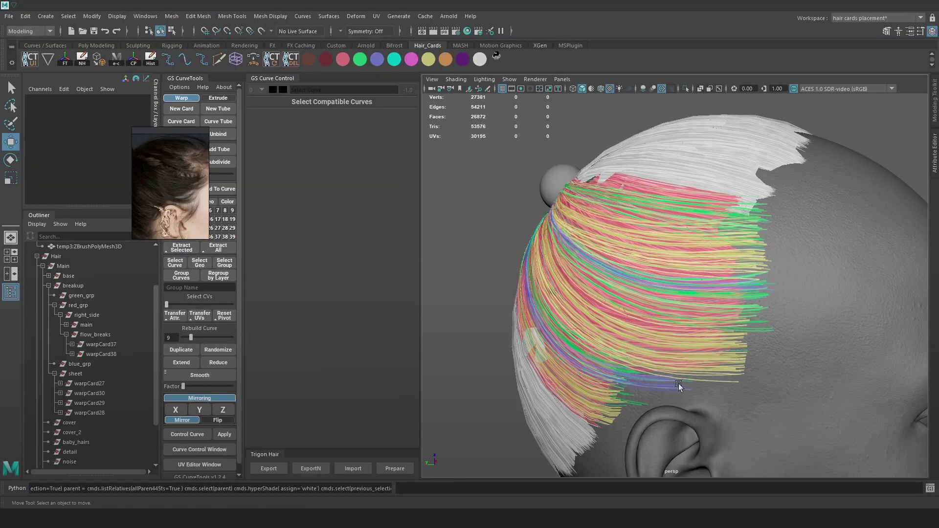
- Rotate warpCard38's path curve to about X 135.4, Y -14.5, Z 65.7 so it crosses the surrounding strands
click(689, 383)
key(e)
key(4)
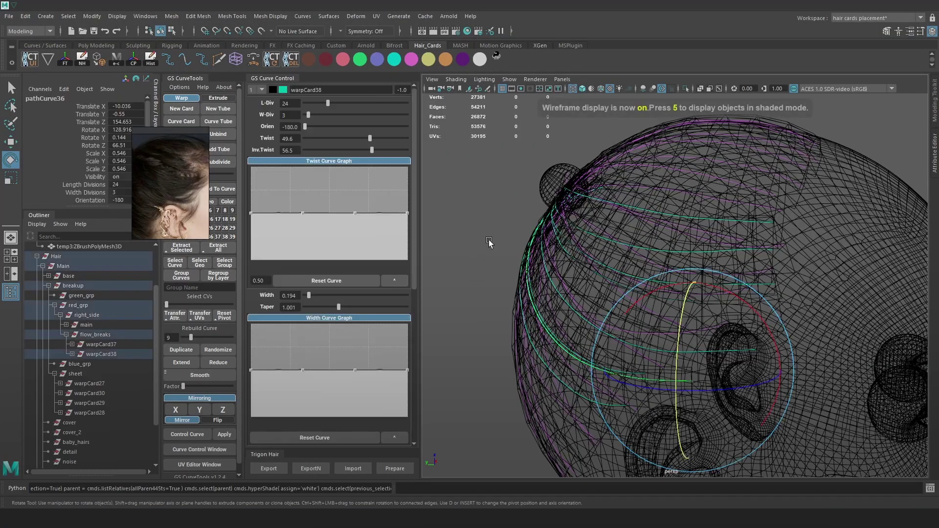
right_drag(489, 241, 460, 241)
right_drag(521, 222, 522, 225)
key(5)
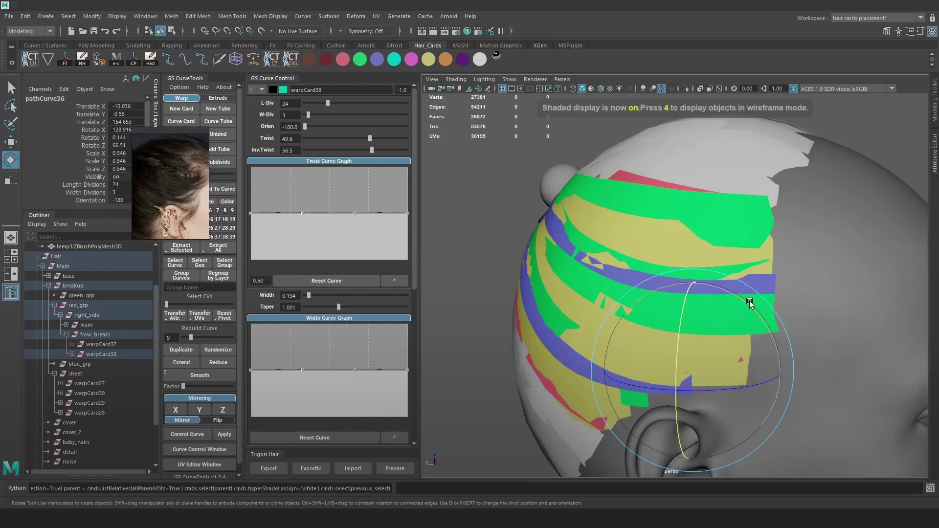
key(6)
drag(752, 304, 750, 305)
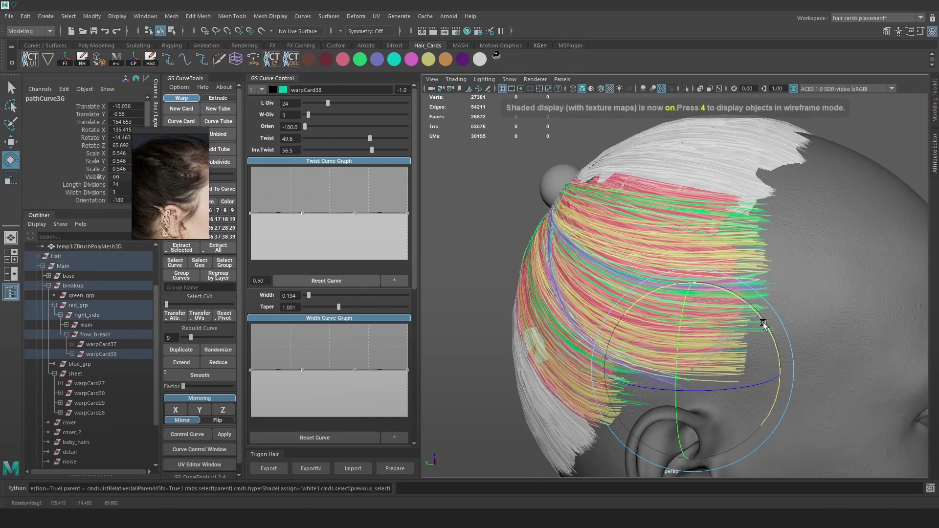
alt+middle_drag(816, 290, 812, 282)
alt+right_drag(812, 282, 817, 282)
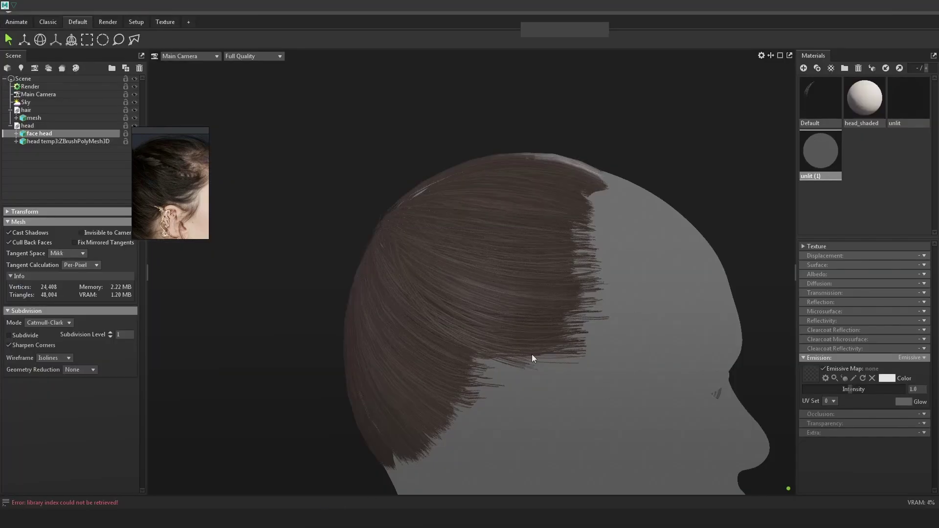
- Compare the side hair in Marmoset with the enlarged reference photo, focusing on the flow above the ear
mouse_move(539, 363)
alt+mouse_down()
mouse_move(552, 360)
mouse_move(540, 347)
alt+mouse_up()
scroll(539, 346, down, 2)
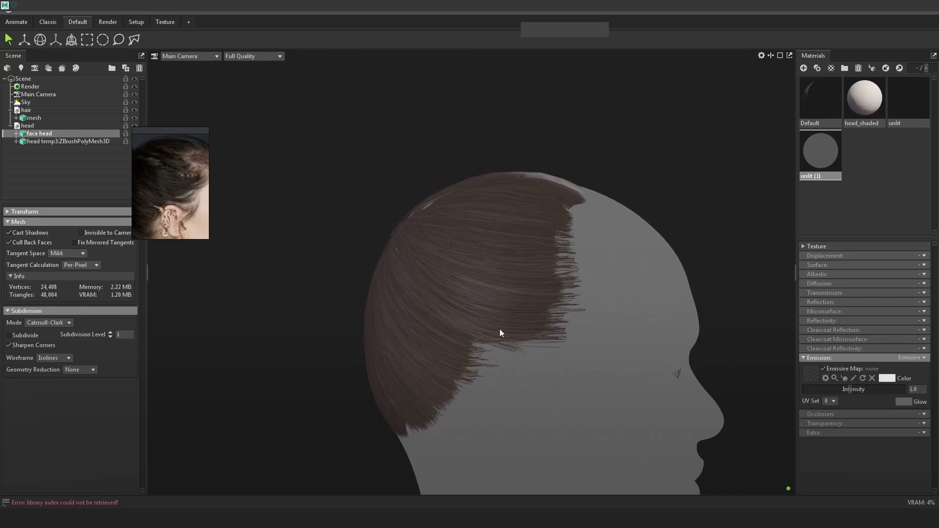
drag(202, 238, 288, 282)
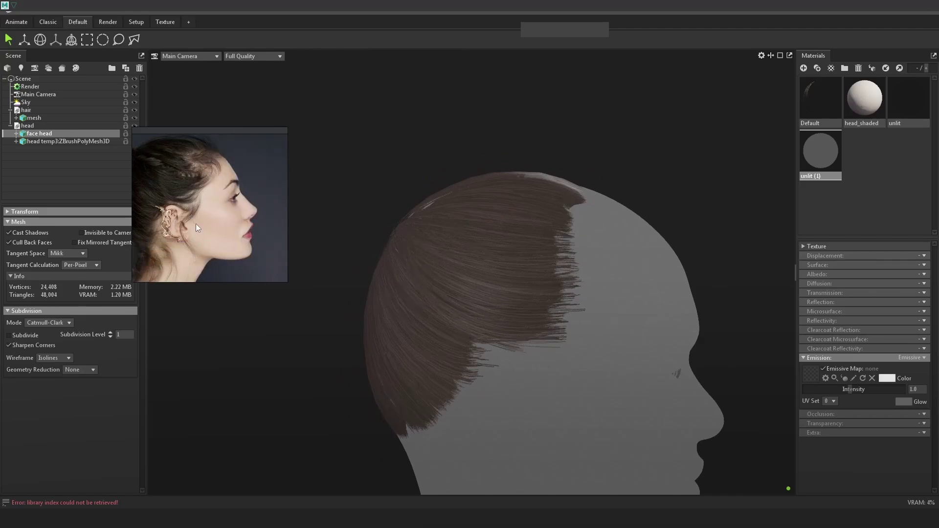
scroll(194, 223, up, 3)
middle_drag(257, 214, 254, 216)
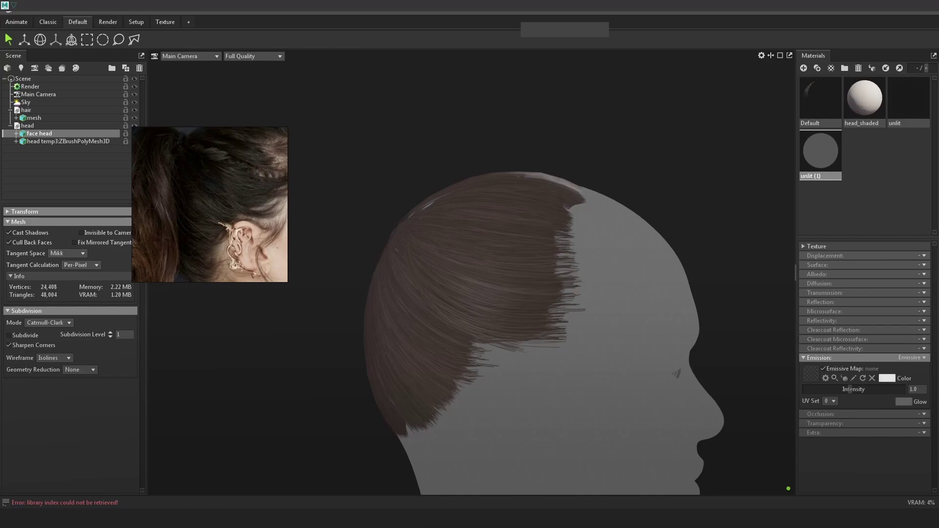
- Switch back to Maya and show the control vertices of warpCard38's curve
click(190, 471)
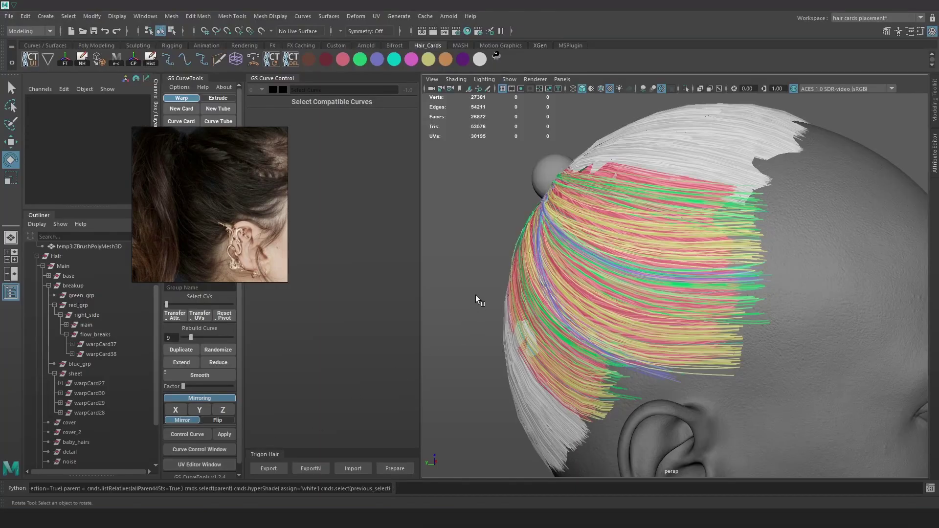
key(4)
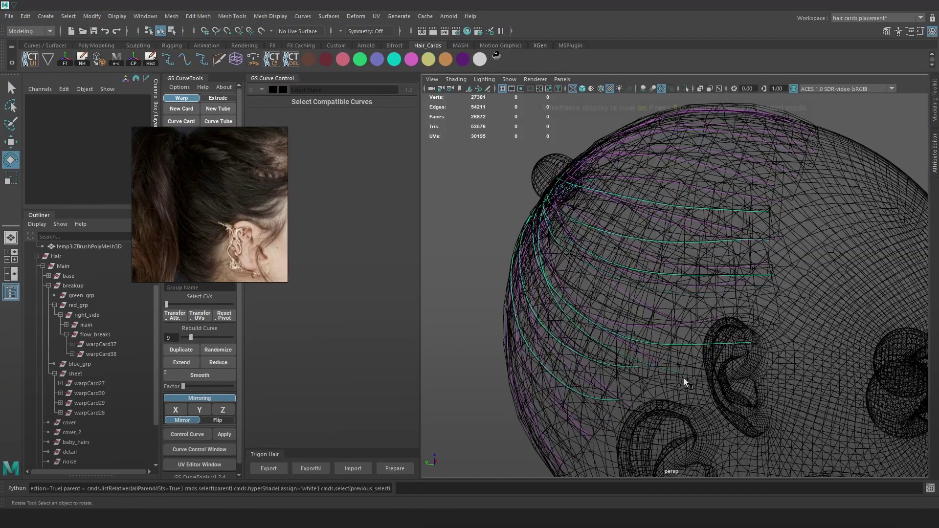
click(683, 375)
key(6)
alt+drag(591, 292, 668, 268)
right_drag(505, 192, 477, 193)
alt+drag(537, 216, 595, 231)
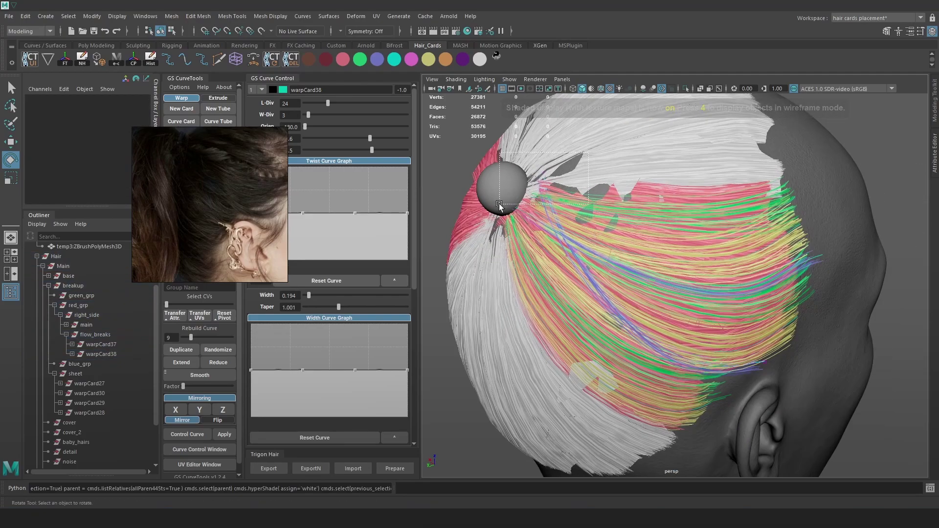
- Select warpCard38's root control vertex, widen the soft selection falloff to about 7.25 and move it toward the hair tie
key(4)
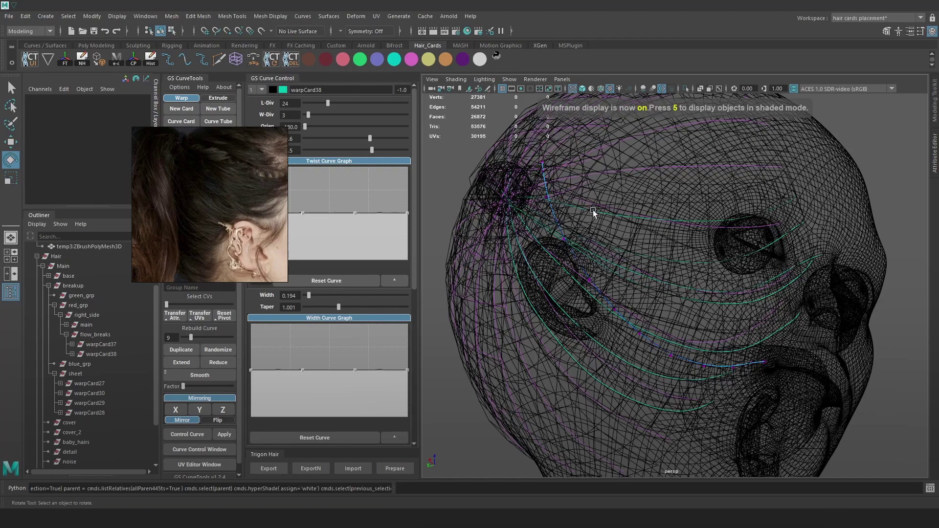
drag(591, 208, 470, 127)
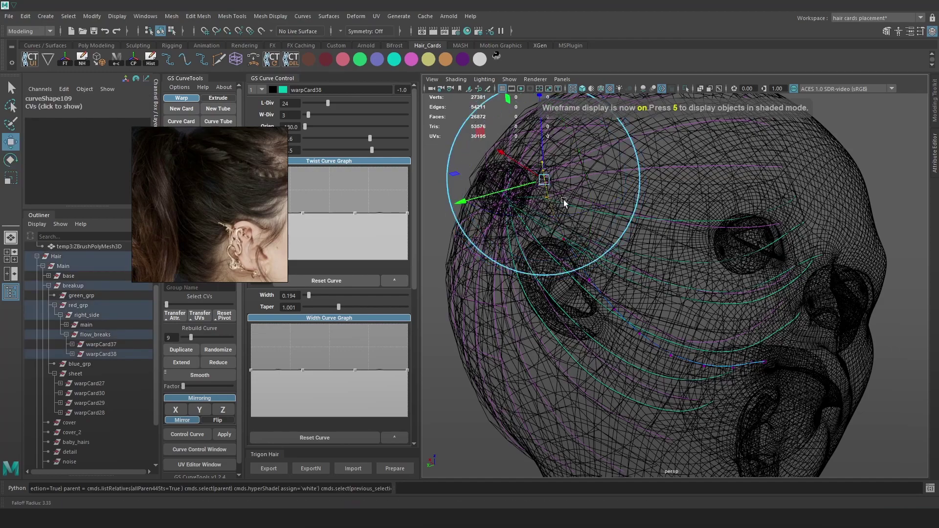
key(w)
key(6)
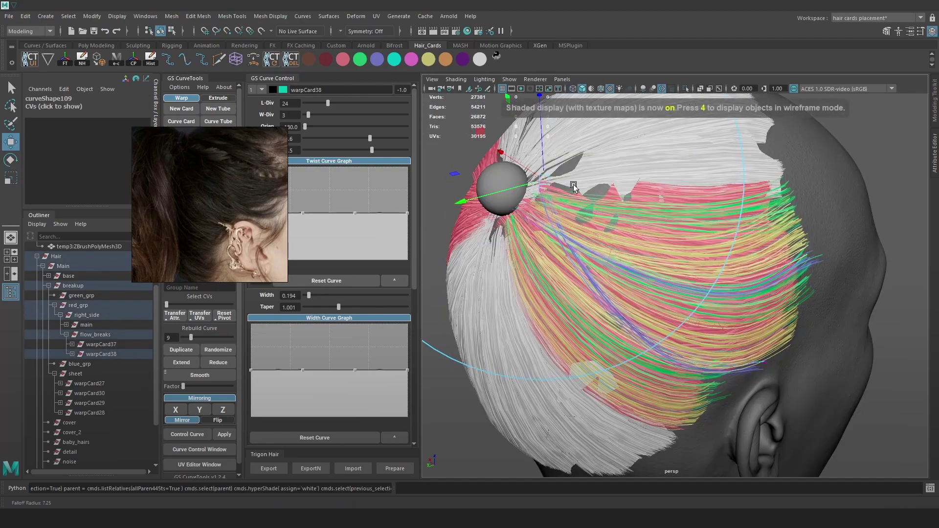
drag(540, 183, 633, 291)
key(4)
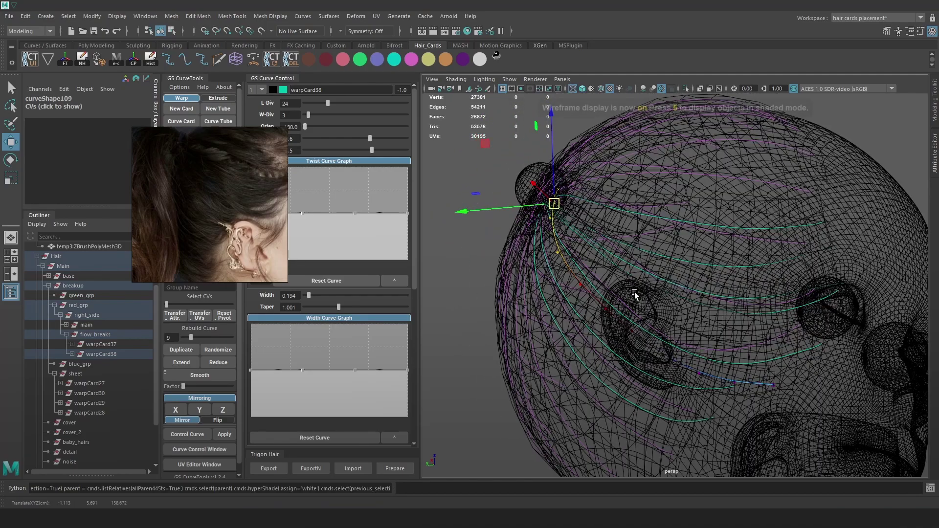
- Adjust the soft selection on warpCard38's curve and work on the control vertex at its front end above the ear
click(609, 310)
key(6)
key(b)
drag(612, 312, 499, 315)
alt+drag(601, 313, 800, 321)
key(e)
key(w)
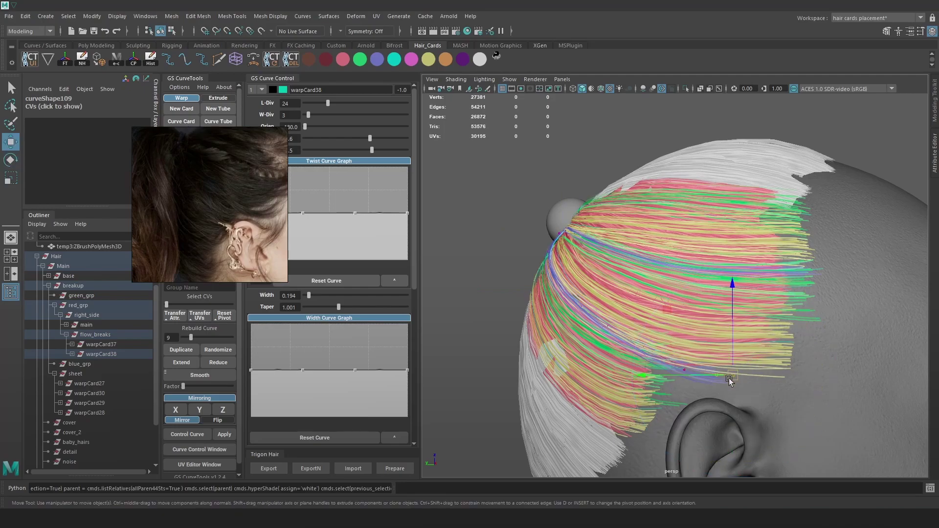
click(604, 323)
- Select warpCard37's curve and adjust the control vertex at its forehead end
alt+drag(605, 324, 731, 279)
scroll(644, 319, up, 5)
click(645, 318)
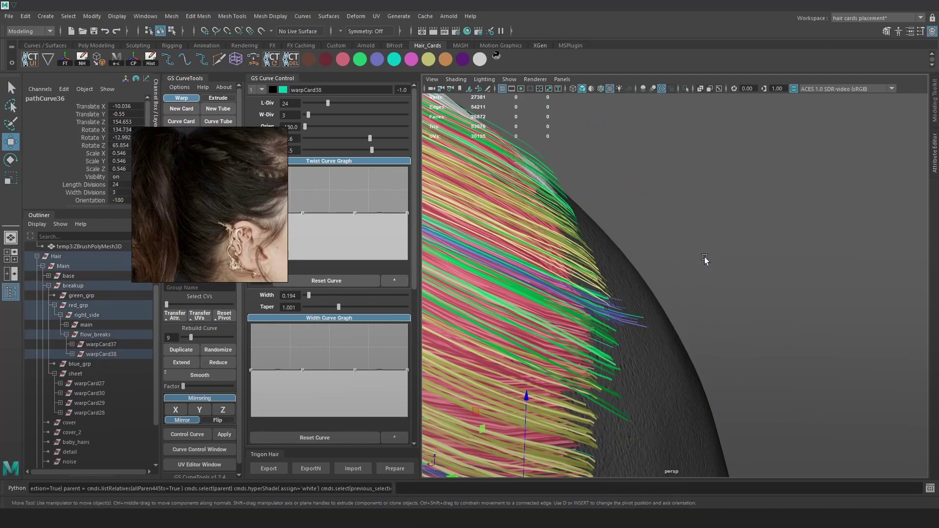
key(4)
click(641, 321)
drag(641, 322, 701, 269)
drag(659, 303, 584, 340)
key(5)
key(6)
scroll(668, 310, down, 5)
mouse_move(622, 272)
alt+mouse_down()
mouse_move(678, 223)
mouse_move(639, 258)
mouse_move(665, 256)
alt+mouse_up()
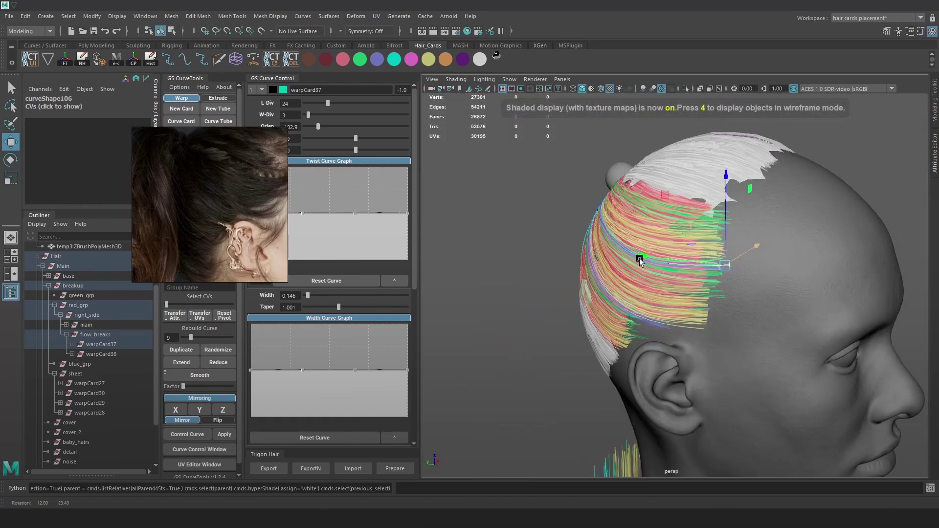
- Return warpCard37's curve to object mode and clear the selection to check both flow-break cards from the side
alt+right_drag(665, 256, 710, 301)
alt+middle_drag(636, 237, 654, 266)
alt+right_drag(655, 267, 689, 290)
alt+drag(688, 290, 697, 270)
right_drag(646, 278, 641, 247)
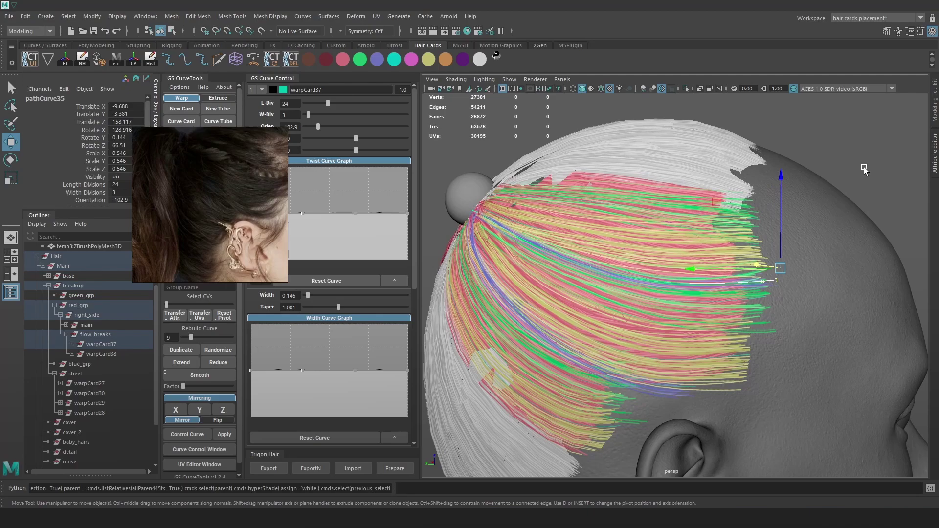
click(864, 168)
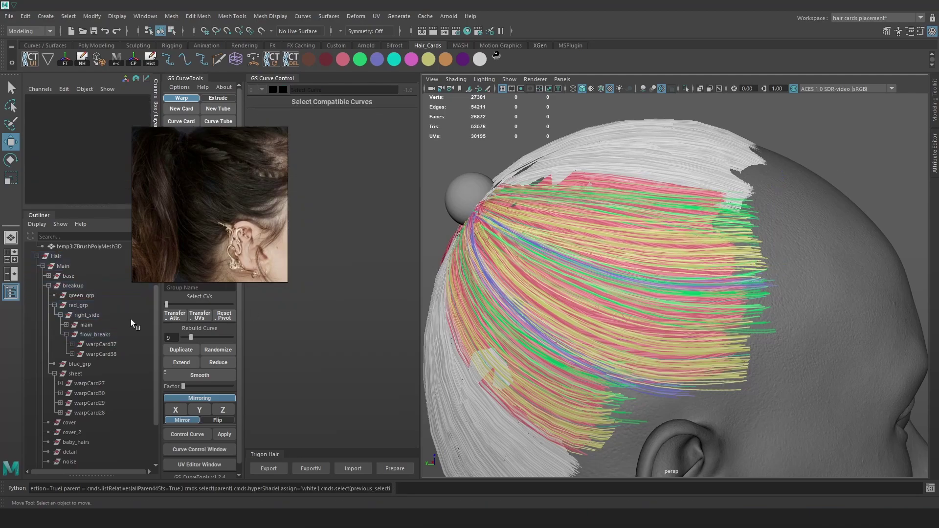
- Move the flow_breaks group out of right_side so it sits directly under the breakup group
click(108, 341)
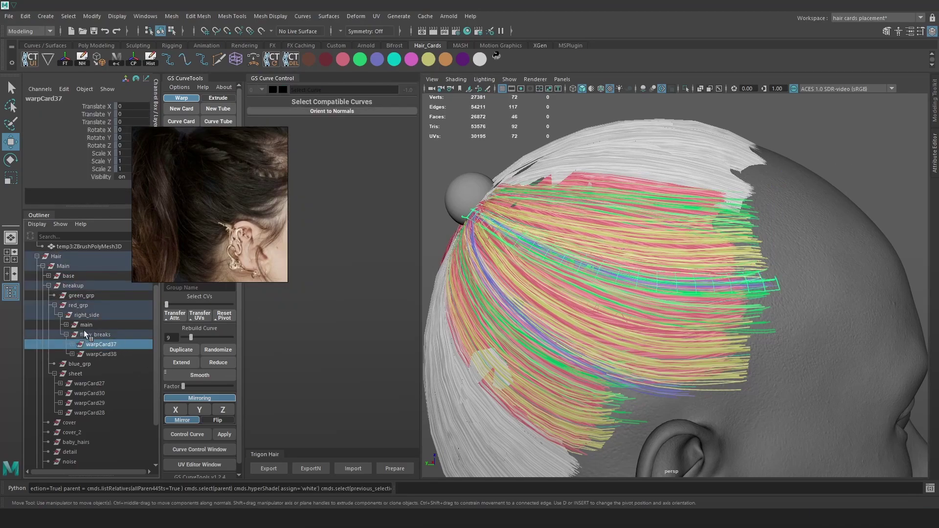
click(66, 334)
middle_drag(95, 333, 90, 291)
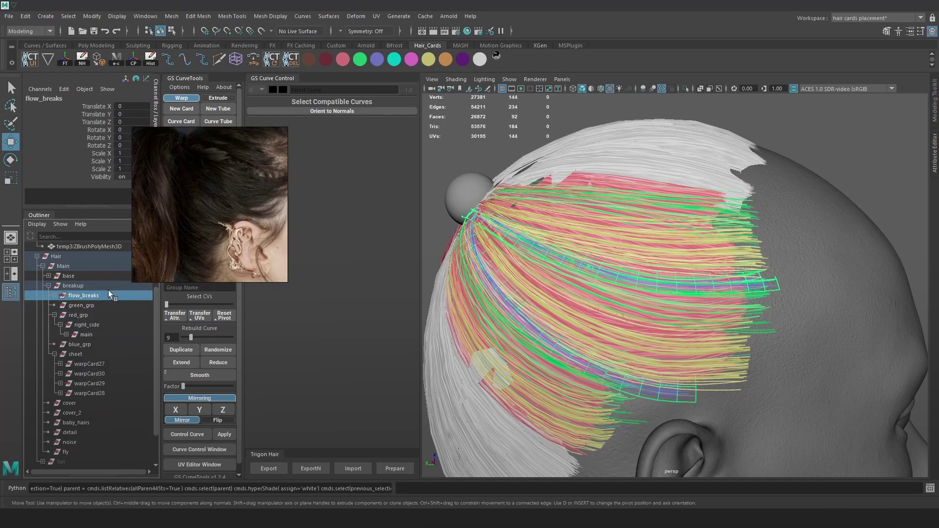
click(84, 286)
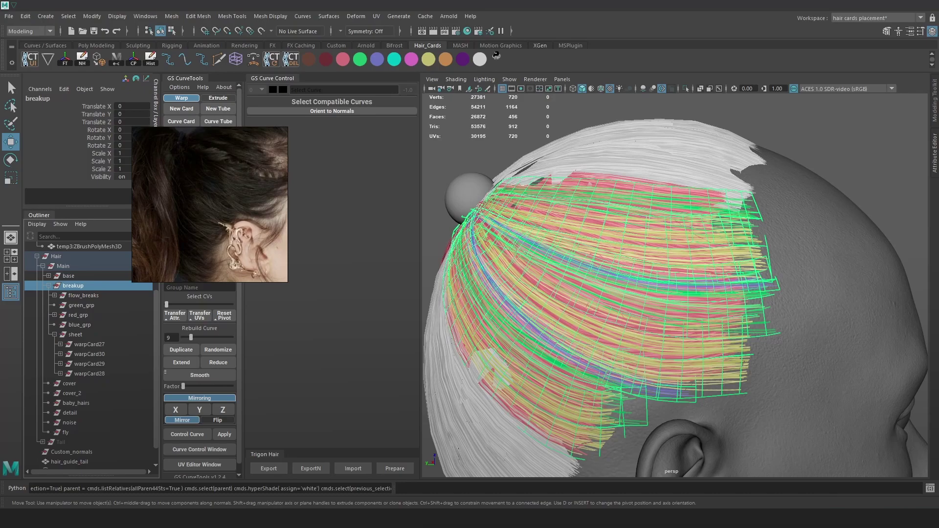
alt+right_drag(460, 298, 478, 339)
- Collapse the sheet group, then hide and unhide flow_breaks to judge its effect on the side hair
click(83, 295)
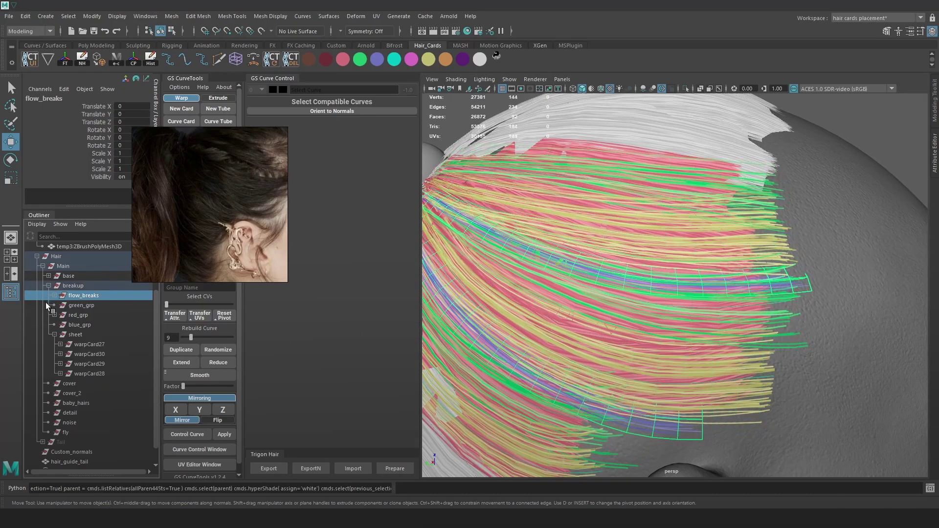
click(54, 334)
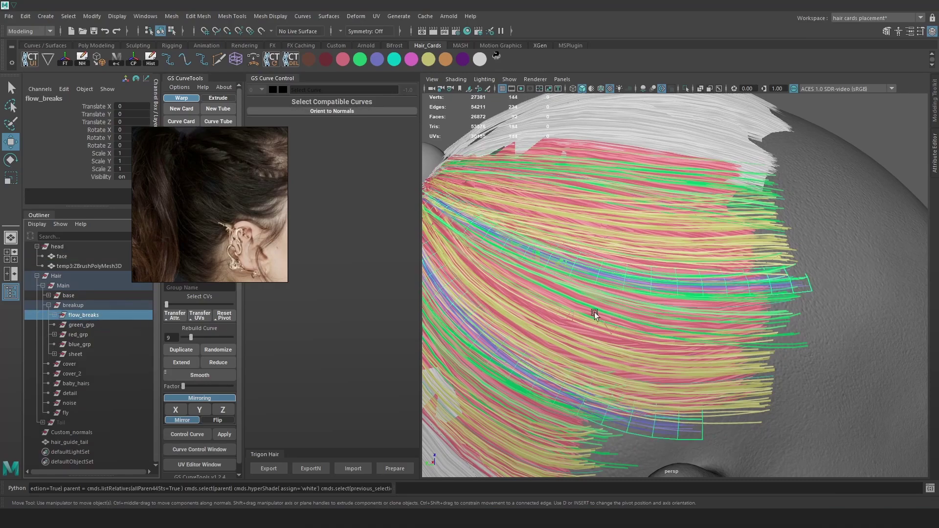
key(ctrl+h)
scroll(713, 238, down, 2)
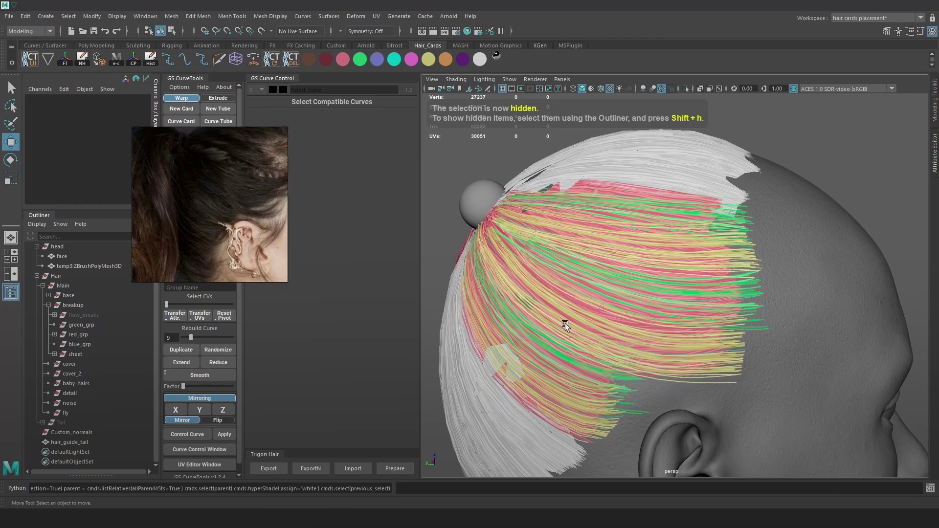
click(90, 315)
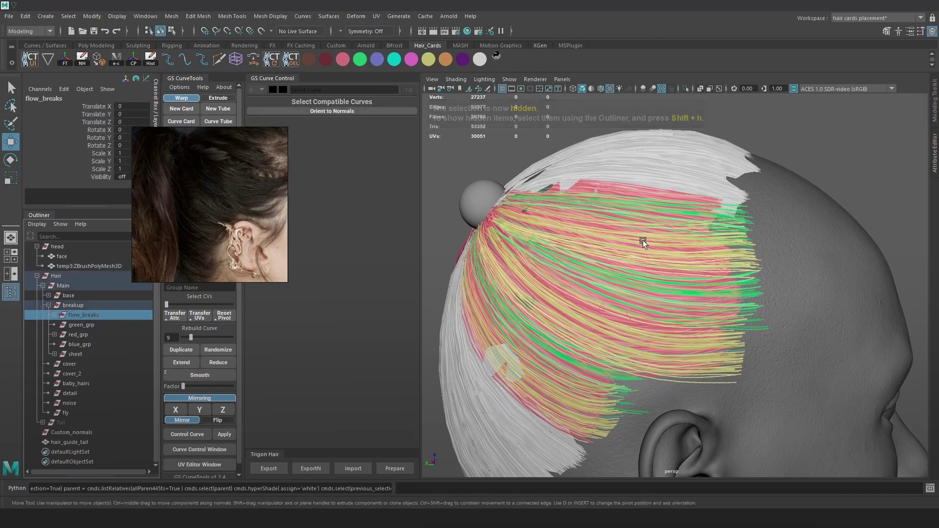
key(shift+h)
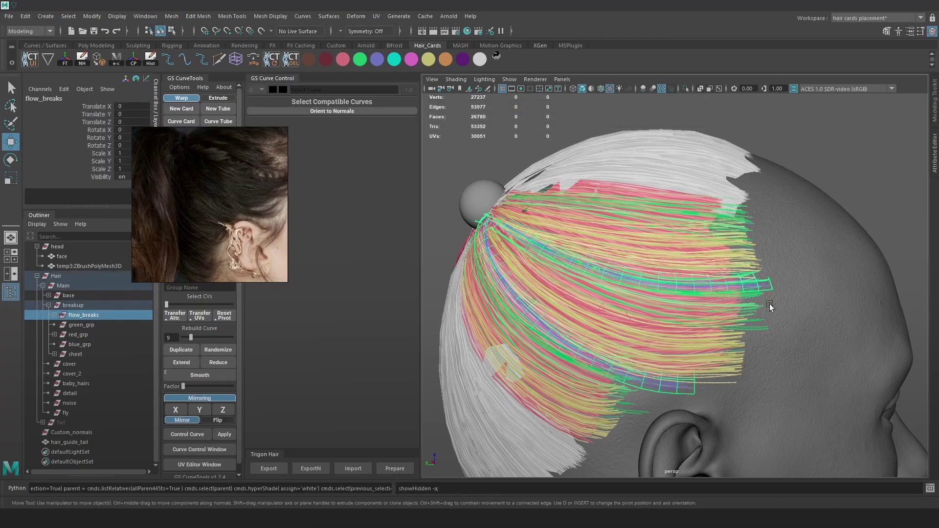
- Select warpCard37 and slightly lower its orientation so its front end lies better against the neighbouring strands
alt+drag(788, 289, 653, 282)
alt+right_drag(653, 282, 747, 286)
key(4)
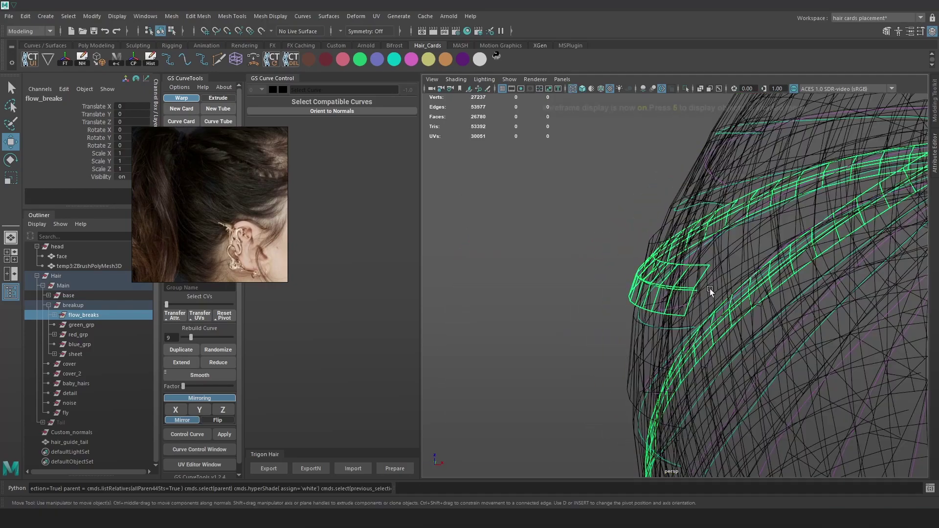
click(689, 290)
key(5)
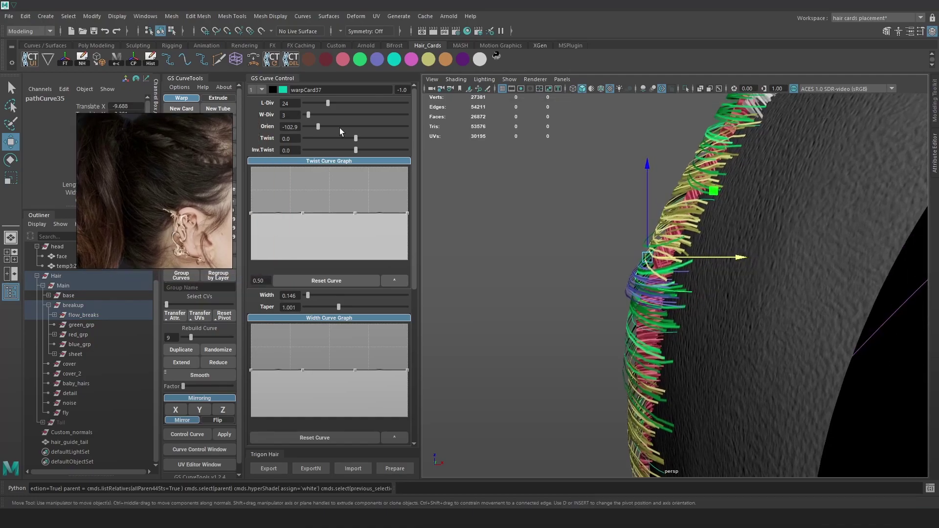
drag(319, 128, 315, 129)
- Export the hair, switch to Marmoset and inspect the updated side hair against the reference photo
alt+drag(563, 208, 458, 458)
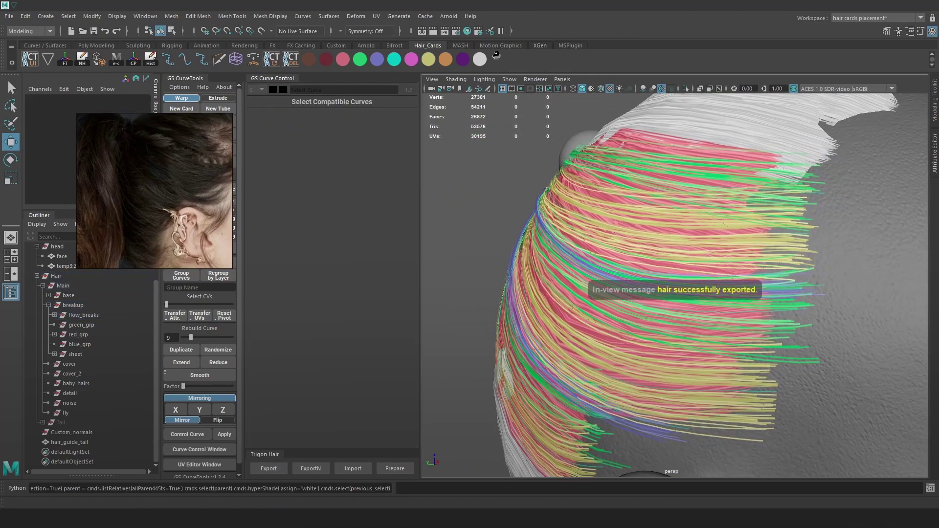
key(alt+Tab)
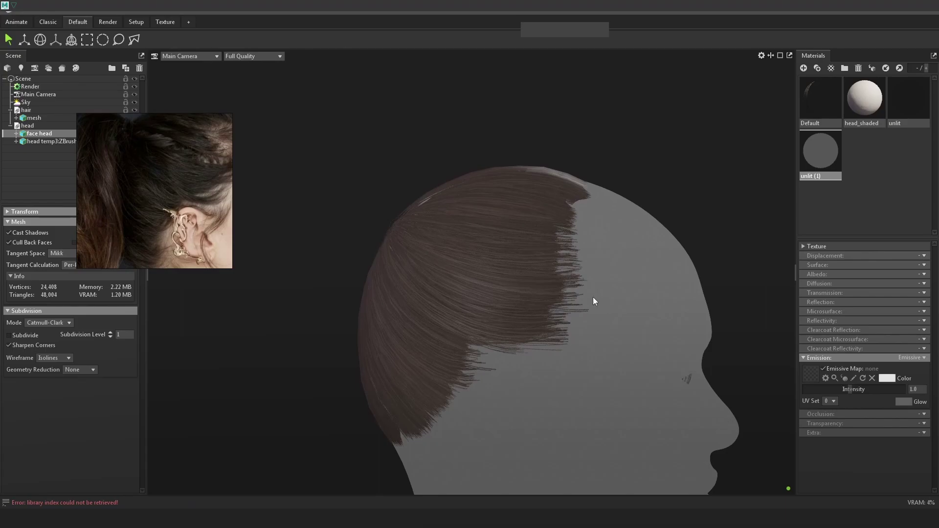
scroll(583, 299, up, 6)
scroll(653, 360, down, 8)
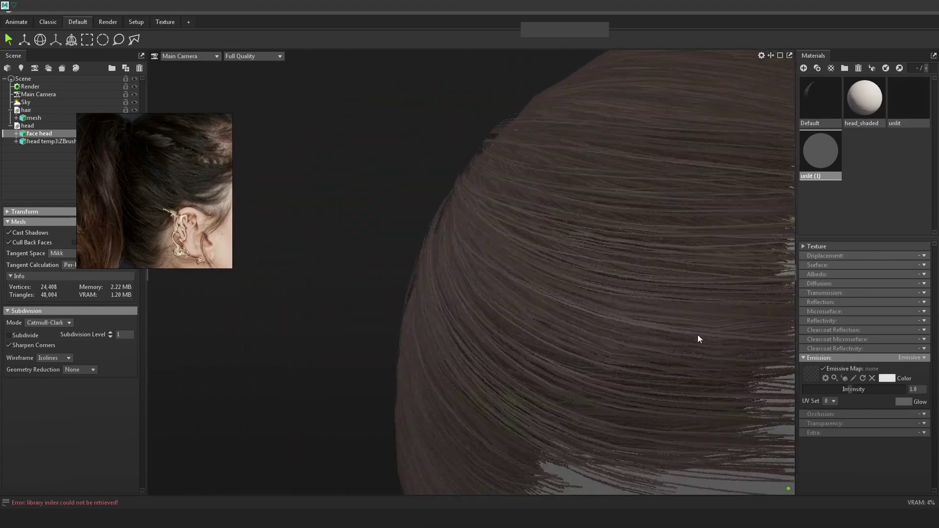
alt+drag(695, 286, 690, 306)
scroll(690, 306, up, 1)
- Switch back to Maya and show the control vertices of the red_grp breakup card above the ear
key(alt+Tab)
key(4)
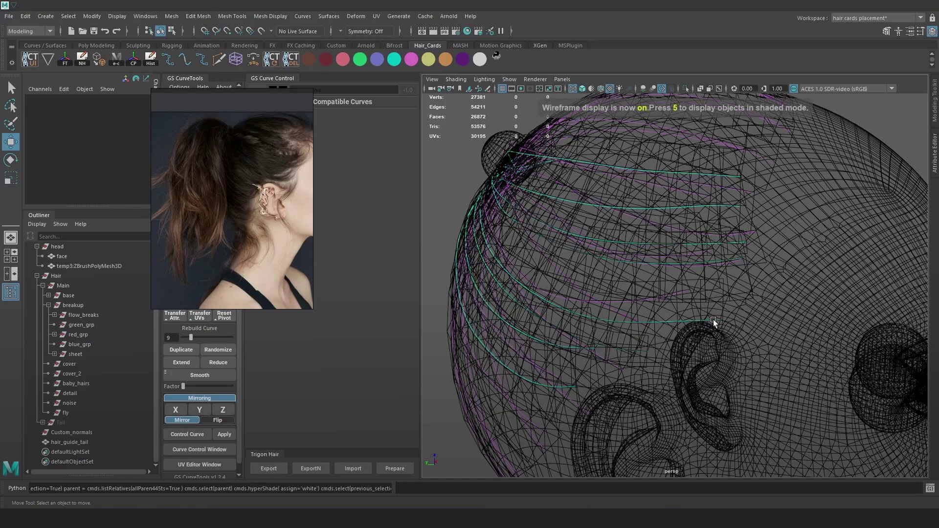
click(713, 321)
key(6)
scroll(677, 283, down, 2)
right_click(475, 189)
right_drag(475, 189, 419, 190)
alt+drag(606, 244, 595, 248)
scroll(706, 295, up, 3)
- Try to move a control vertex at the front end of the red_grp card above the ear
key(4)
click(688, 306)
key(6)
drag(686, 295, 717, 297)
key(ctrl+z)
- Toggle soft selection, reselect the red_grp card's front-end control vertex and try nudging it slightly upward
key(b)
key(b)
key(4)
mouse_move(723, 341)
mouse_down()
mouse_move(636, 293)
mouse_move(603, 287)
mouse_move(648, 266)
mouse_up()
key(6)
drag(709, 317, 632, 267)
key(e)
key(w)
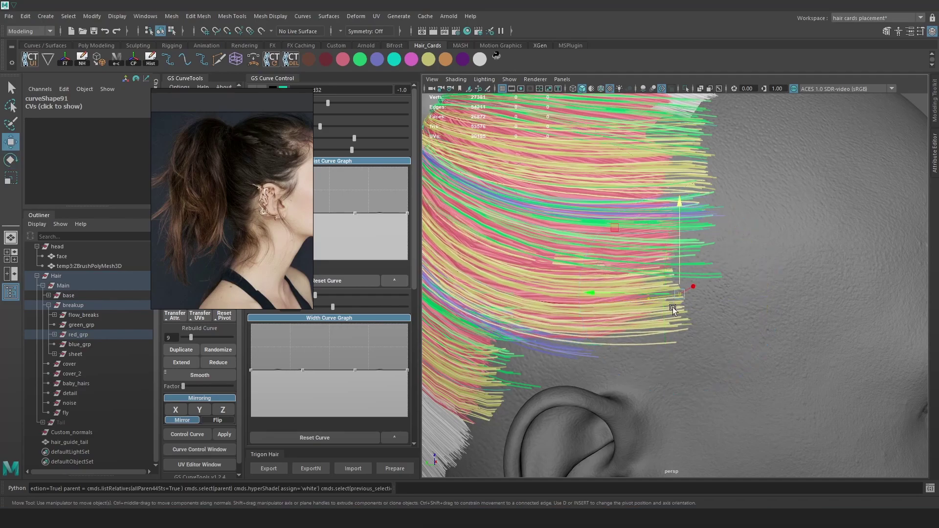
drag(727, 336, 622, 267)
mouse_move(679, 289)
mouse_down()
mouse_move(595, 297)
mouse_move(710, 292)
mouse_move(678, 286)
mouse_up()
key(ctrl+z)
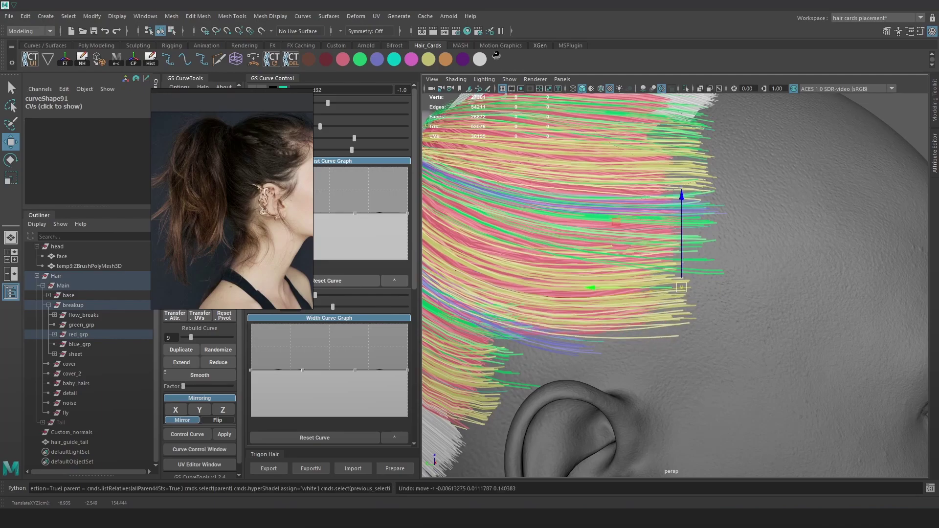
alt+drag(858, 377, 693, 315)
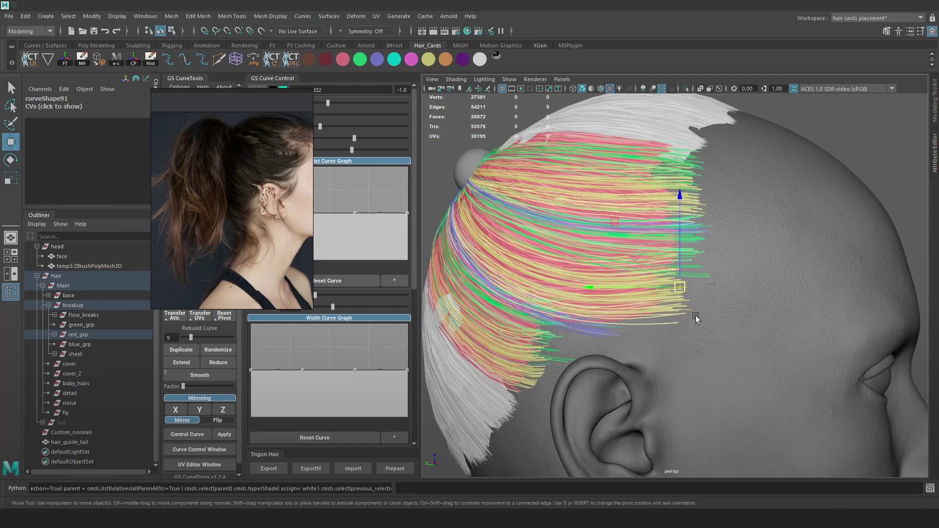
- Raise the control vertex just behind the front end of warpCard32's curve slightly
key(4)
key(6)
drag(656, 265, 656, 260)
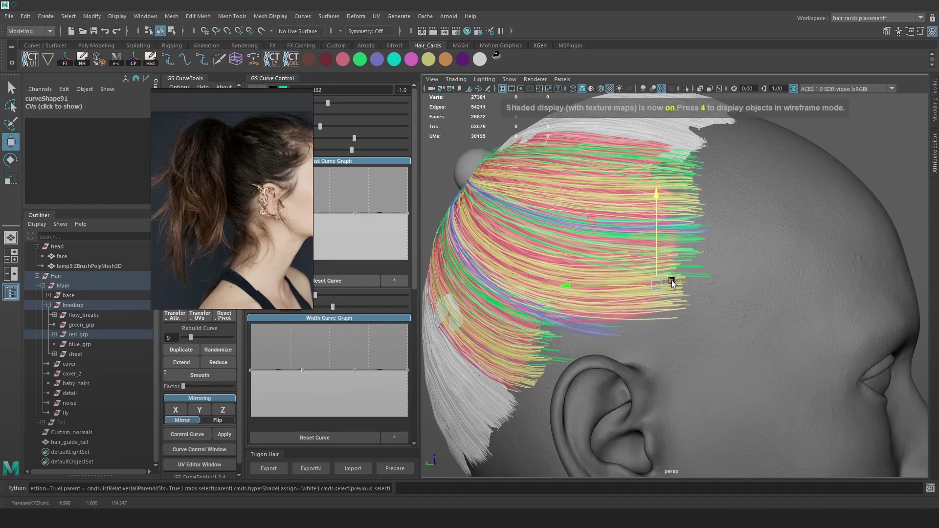
key(e)
key(w)
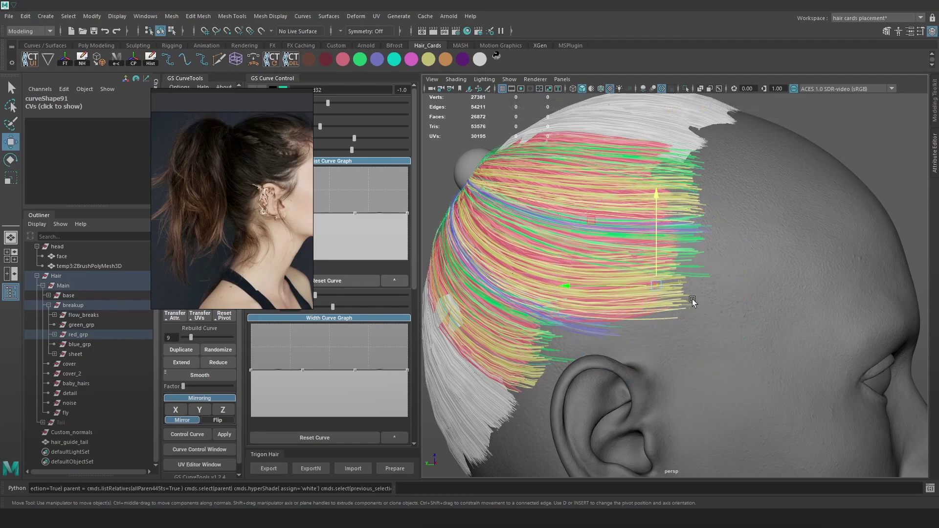
- Raise the front end control vertex of warpCard32's curve and rotate it slightly to follow the hairline
click(675, 260)
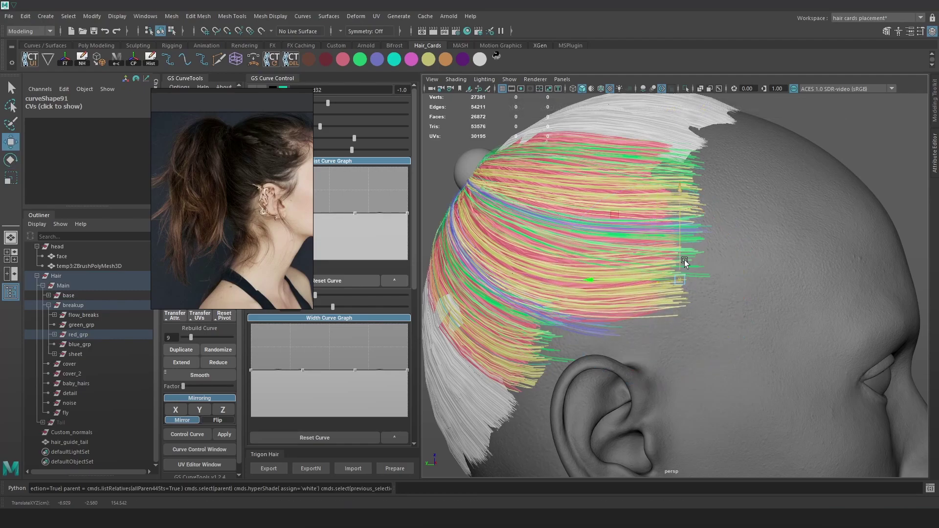
key(e)
key(w)
drag(681, 270, 683, 256)
key(e)
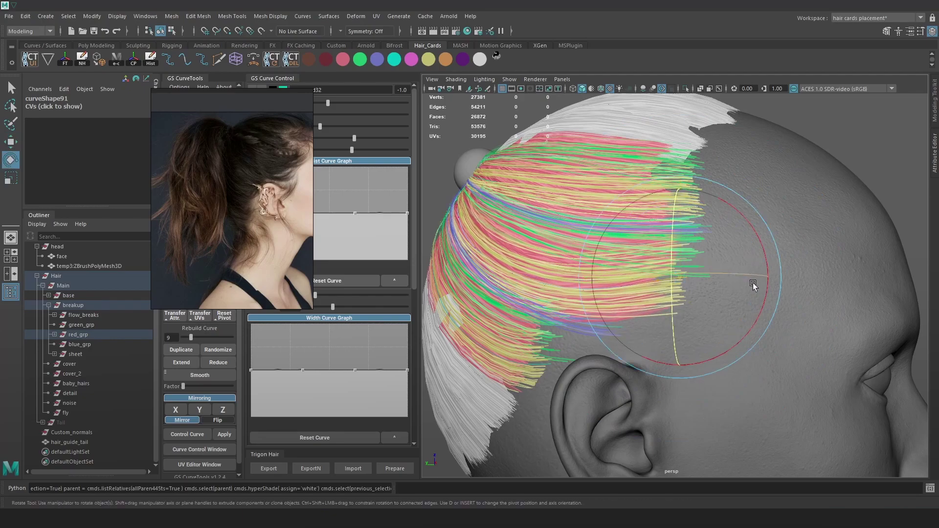
drag(765, 288, 766, 289)
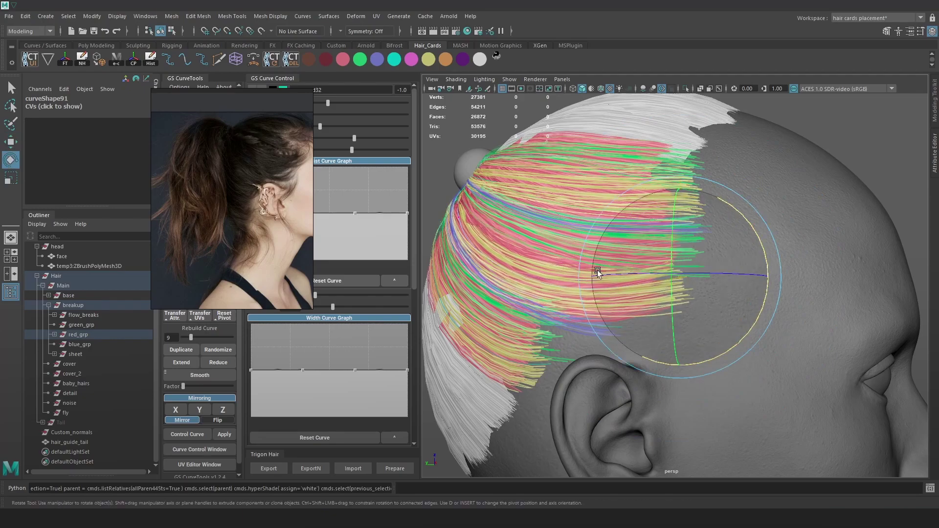
- Move the reference photo clear of the curve controls, then set warpCard32's orientation to -105.8 and slightly lower its width graph's start
drag(308, 305, 199, 164)
drag(175, 127, 905, 133)
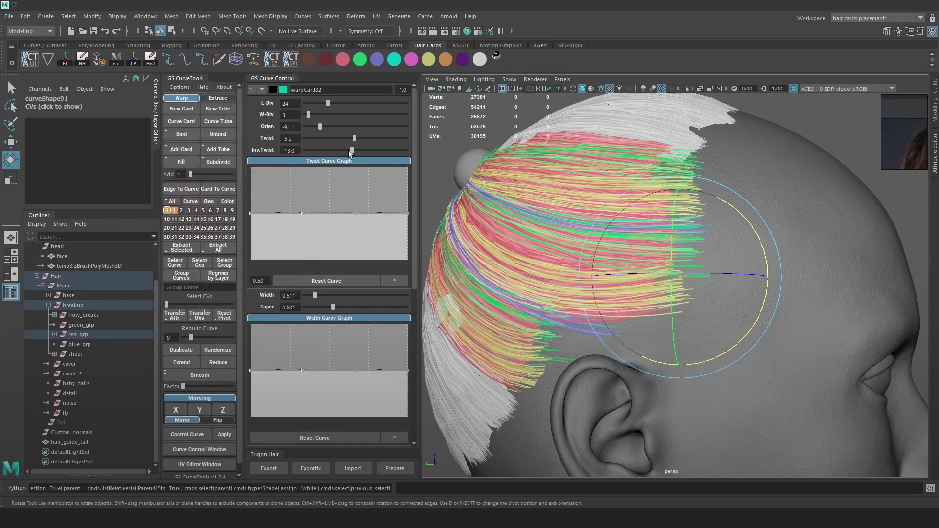
drag(319, 126, 317, 126)
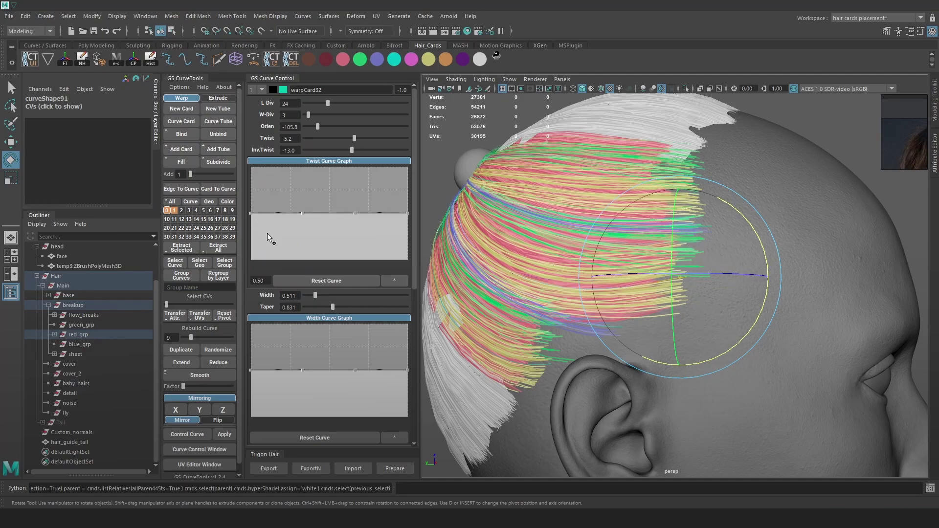
drag(253, 370, 254, 377)
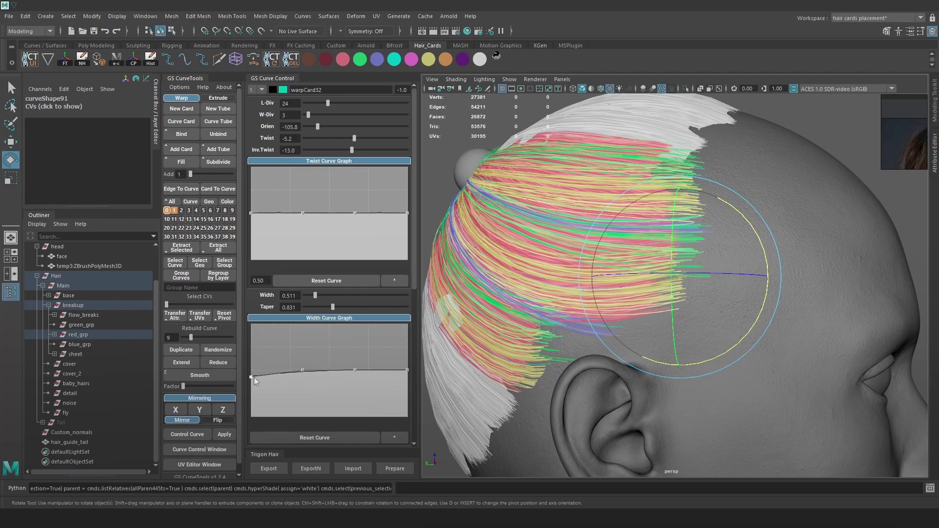
- Select warpCard31's curve on the side of the head and slightly lower the start of its width graph
key(4)
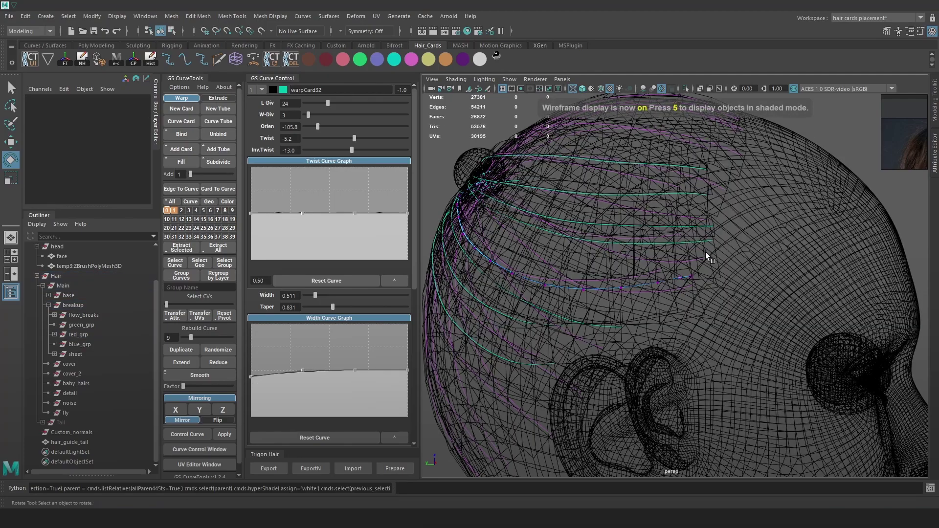
click(710, 240)
key(6)
alt+drag(788, 229, 769, 250)
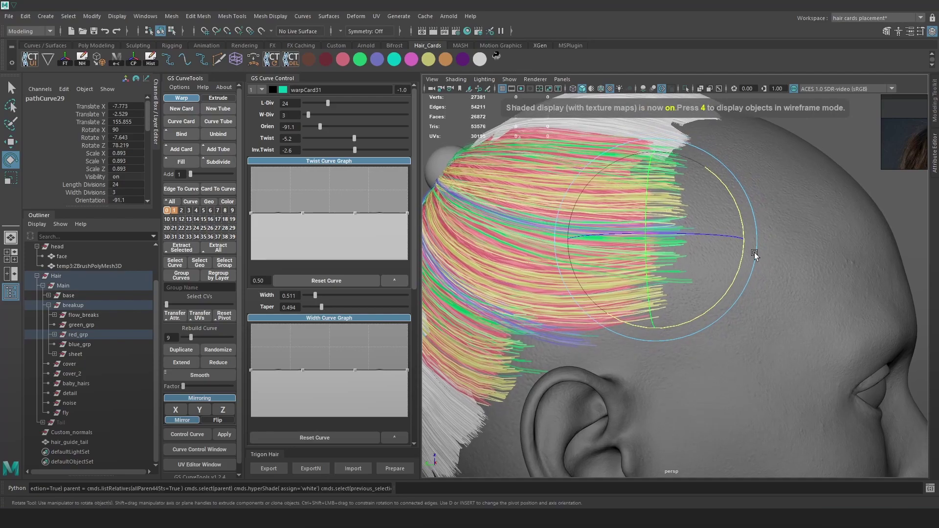
drag(251, 376, 252, 383)
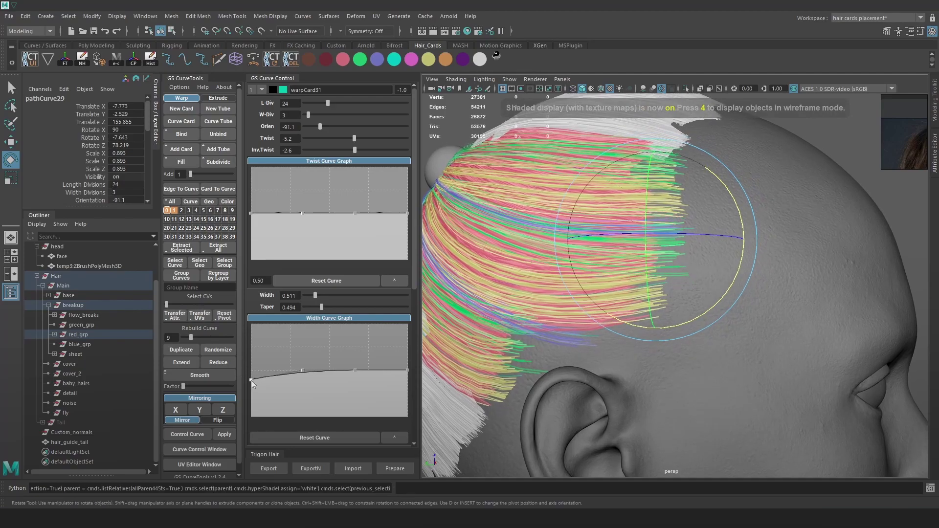
- Select the front end control vertices of warpCard31's curve and rotate them to angle the card's tip
alt+middle_drag(635, 204, 620, 228)
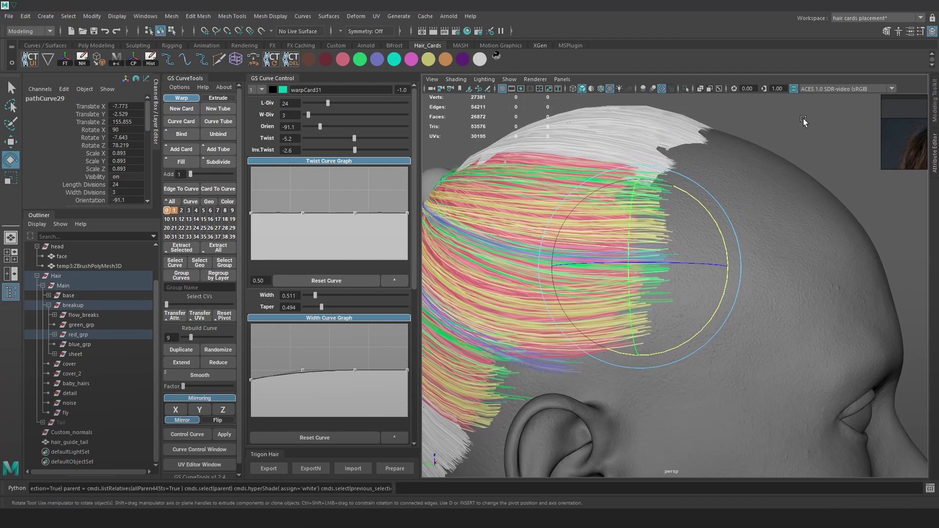
right_drag(805, 122, 837, 106)
click(827, 108)
key(w)
key(4)
drag(697, 277, 663, 259)
click(702, 297)
drag(705, 299, 657, 255)
key(5)
key(6)
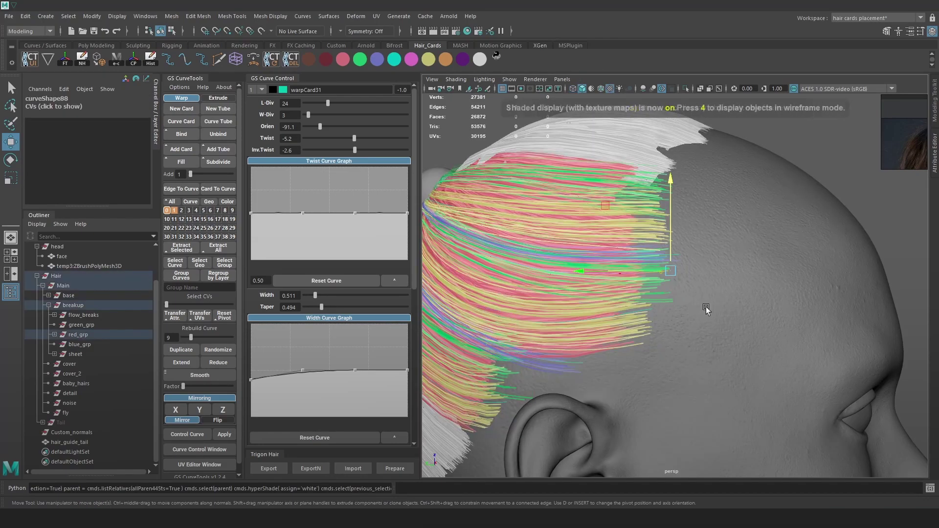
key(e)
drag(722, 336, 734, 322)
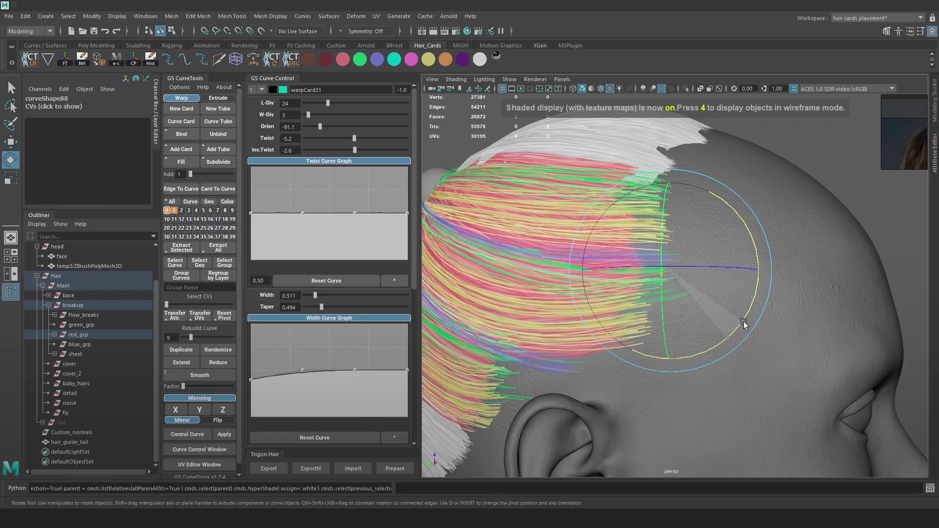
- Reposition the front end of warpCard31's curve and partly rotate it back to blend with the surrounding strands
key(w)
drag(668, 269, 668, 263)
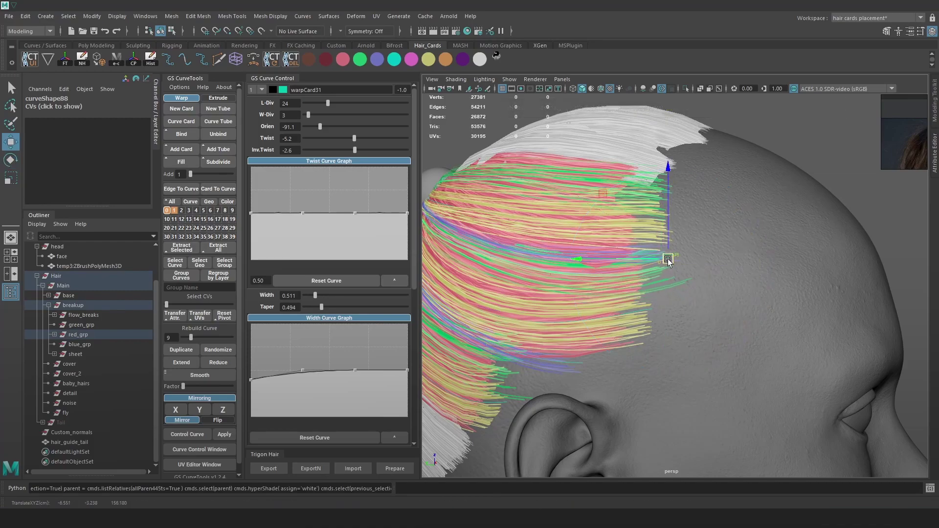
key(e)
drag(714, 330, 706, 332)
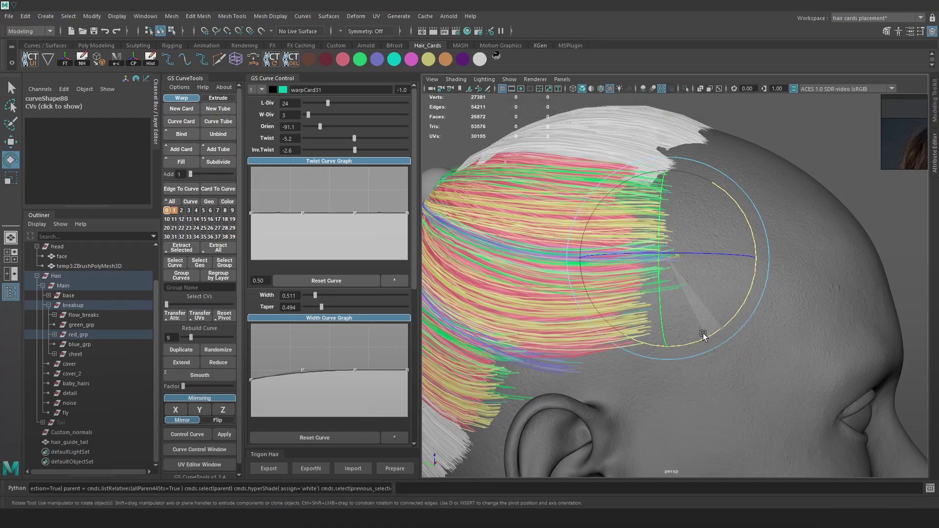
key(w)
mouse_move(666, 261)
mouse_down()
mouse_move(682, 277)
mouse_move(663, 293)
mouse_move(716, 309)
mouse_move(679, 292)
mouse_move(671, 312)
mouse_move(655, 316)
mouse_move(666, 310)
mouse_move(634, 266)
mouse_move(658, 293)
mouse_move(658, 274)
mouse_up()
- Select the curve of the base card warpCard2 above the ear and undo the trial move on it
key(4)
click(670, 301)
click(633, 254)
key(6)
key(ctrl+z)
key(4)
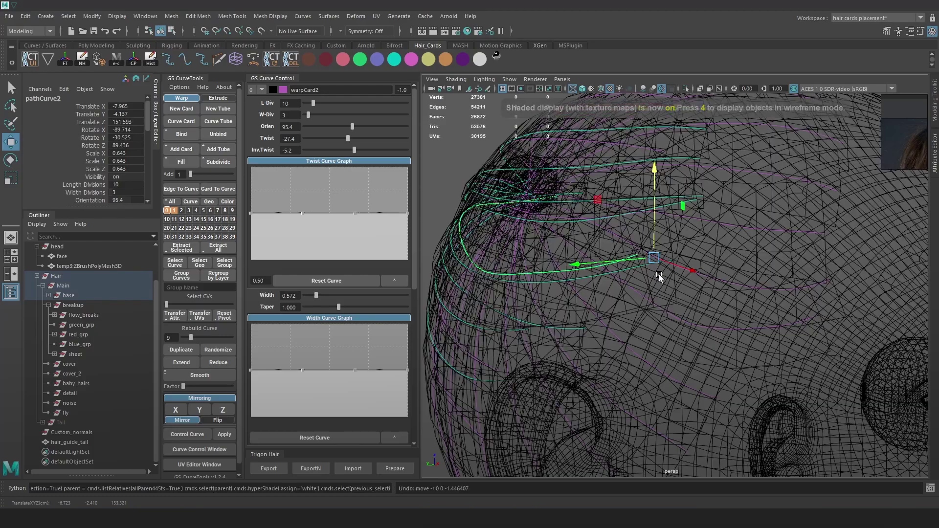
- Select control vertices along the front part of warpCard2's curve and move them to reshape the lower hairline
right_drag(475, 150, 444, 159)
alt+drag(599, 210, 677, 235)
drag(689, 239, 614, 287)
key(6)
drag(630, 243, 632, 238)
key(ctrl+z)
key(4)
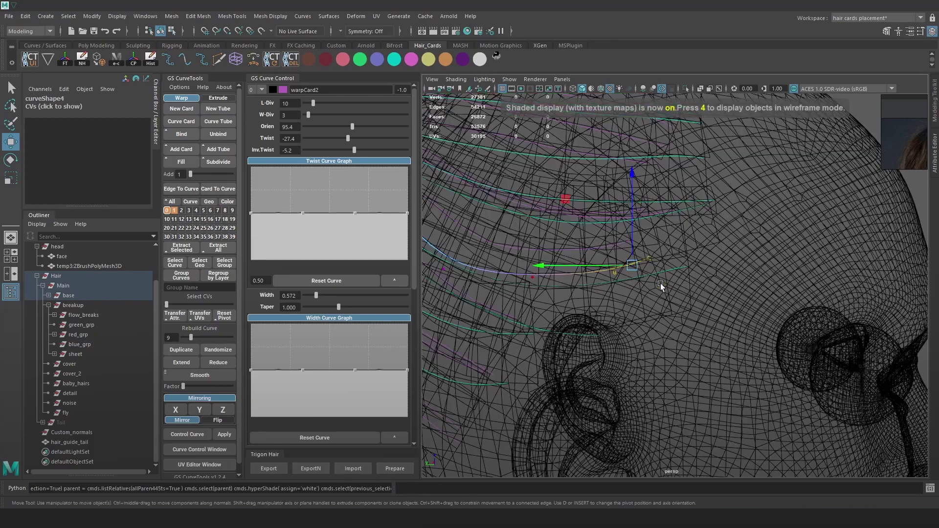
drag(653, 293, 504, 230)
key(6)
mouse_move(586, 222)
mouse_down()
mouse_move(586, 209)
mouse_move(646, 206)
mouse_move(672, 252)
mouse_up()
click(671, 251)
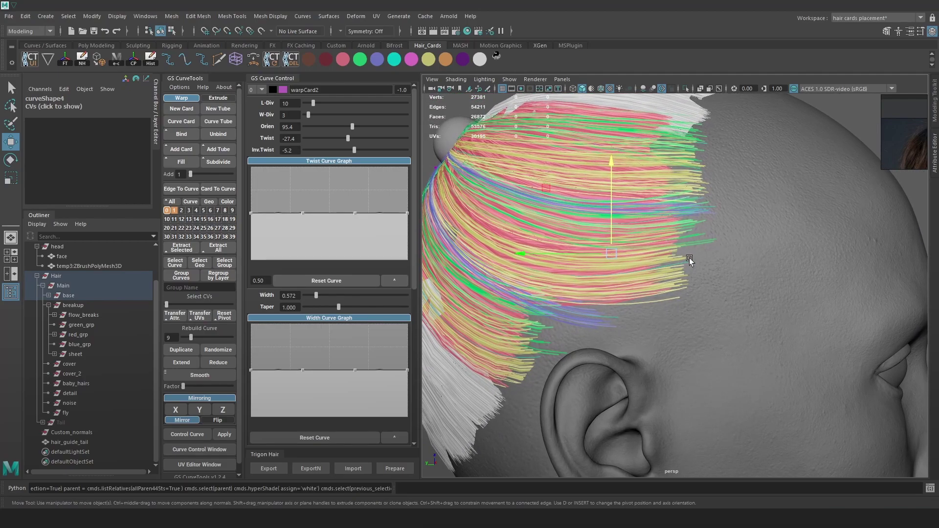
- Reposition the front control vertices of warpCard32's curve and further lower the start of its width graph
key(6)
click(823, 145)
key(4)
click(684, 261)
right_drag(684, 261, 586, 256)
drag(586, 255, 697, 289)
key(6)
key(ctrl+z)
key(4)
drag(621, 296, 648, 239)
key(6)
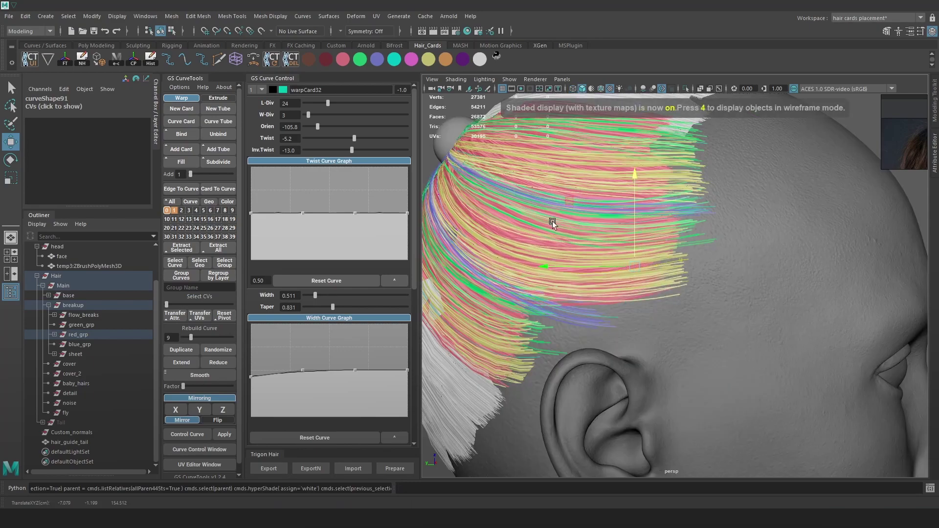
drag(250, 377, 255, 391)
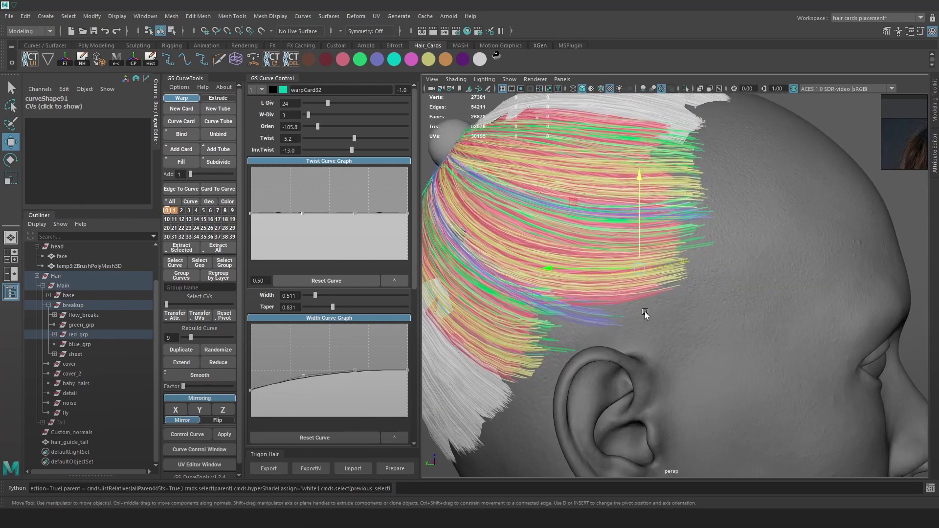
- Raise the front control vertices of the flow-break card warpCard30 so its tip follows the lower edge above the ear
click(625, 316)
key(4)
click(625, 316)
right_drag(625, 316, 602, 313)
key(5)
key(6)
drag(656, 299, 611, 333)
drag(624, 295, 622, 269)
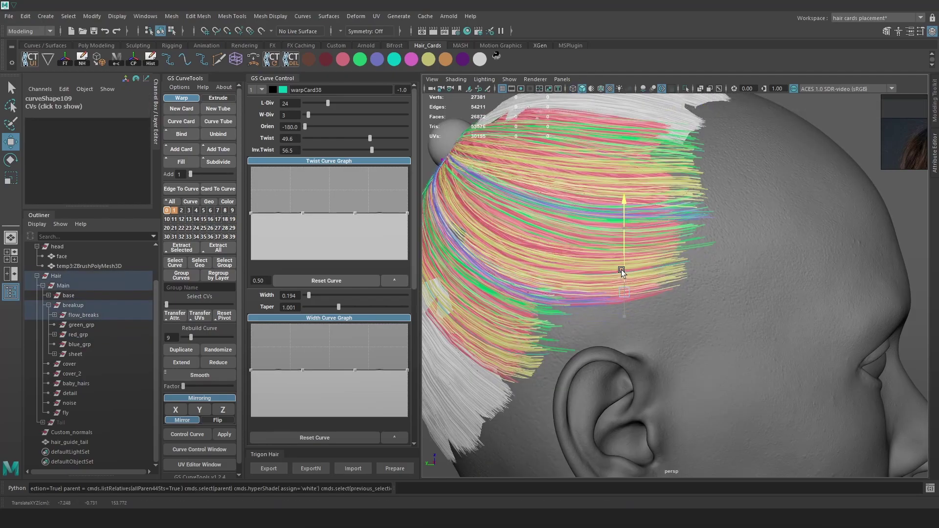
key(4)
key(6)
alt+drag(600, 319, 620, 289)
key(4)
key(6)
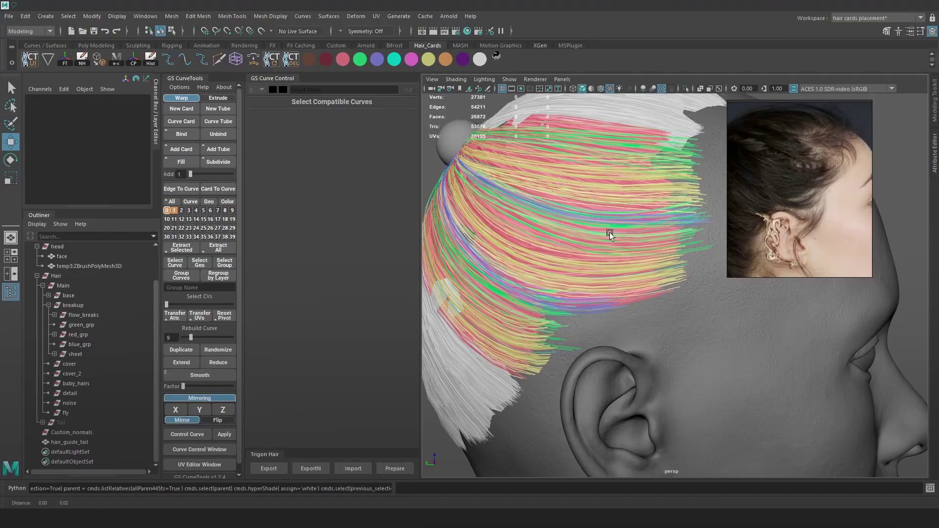
alt+drag(610, 233, 615, 218)
key(4)
click(638, 216)
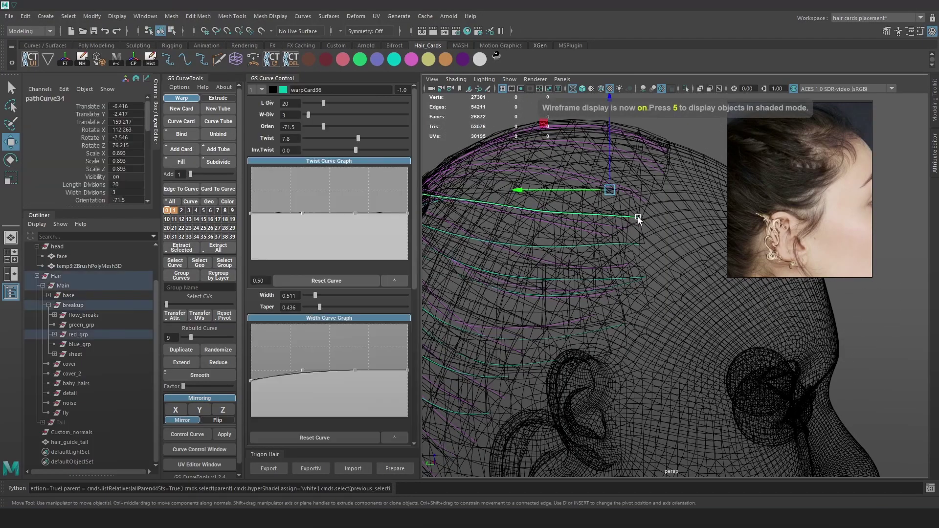
shift+click(638, 244)
shift+click(647, 275)
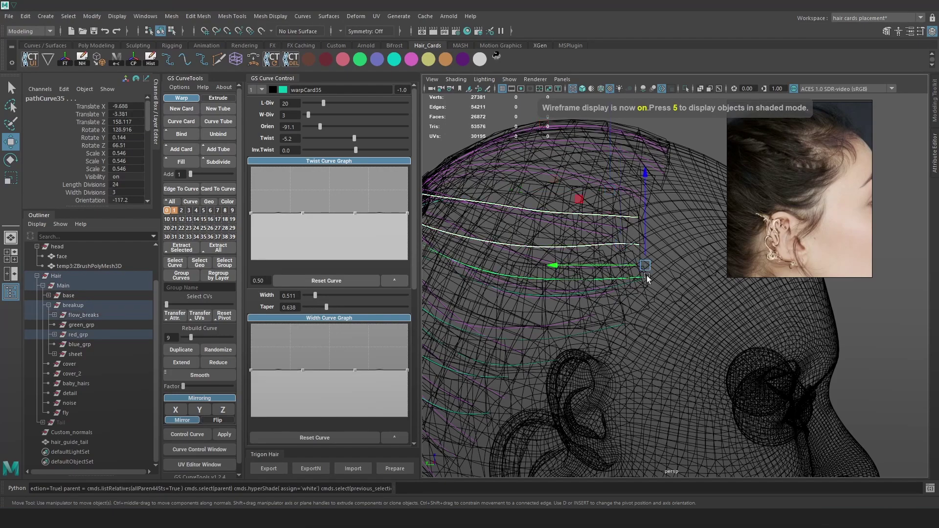
key(ctrl+z)
shift+click(645, 277)
alt+middle_drag(660, 271, 607, 294)
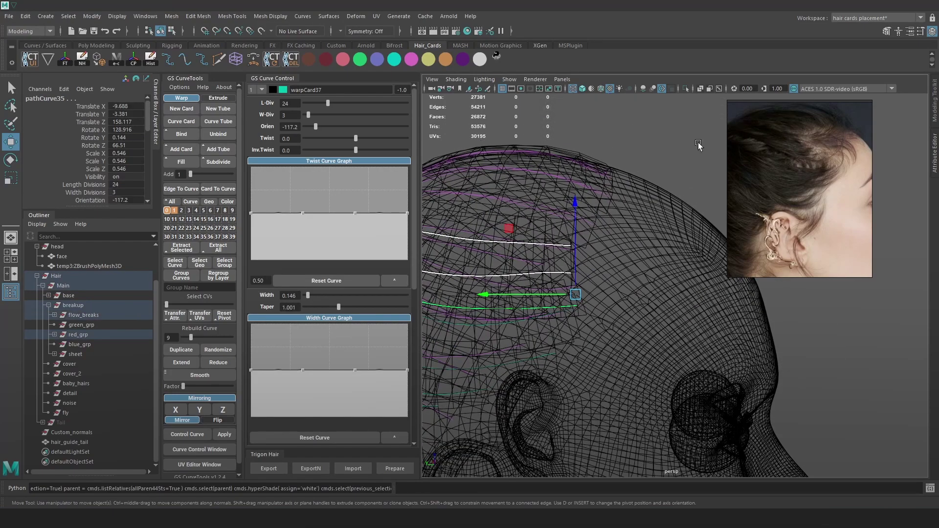
key(ctrl+z)
key(6)
click(608, 317)
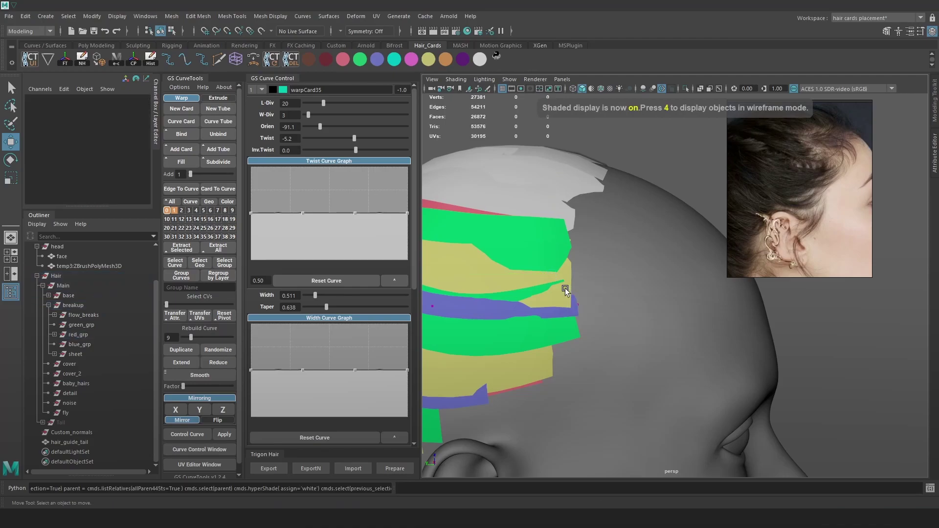
key(ctrl+z)
click(680, 187)
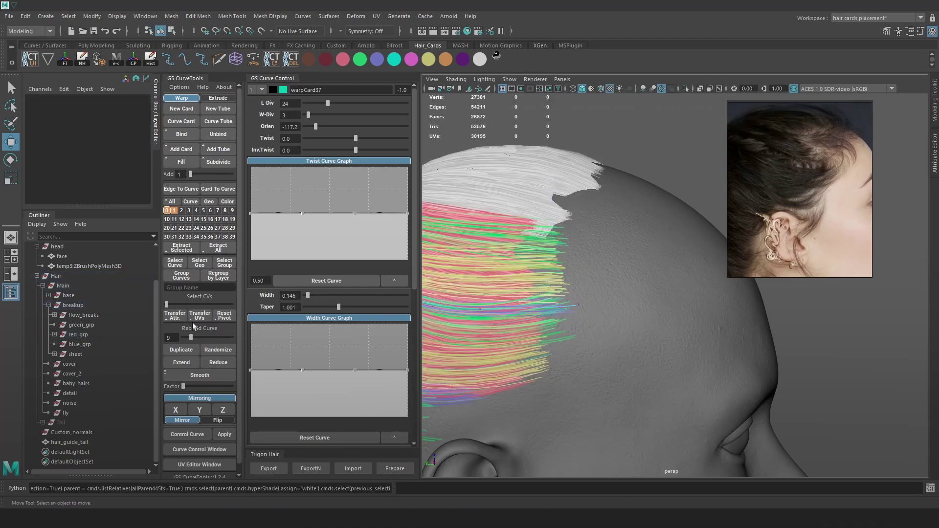
- Hide the flow_breaks group
click(79, 314)
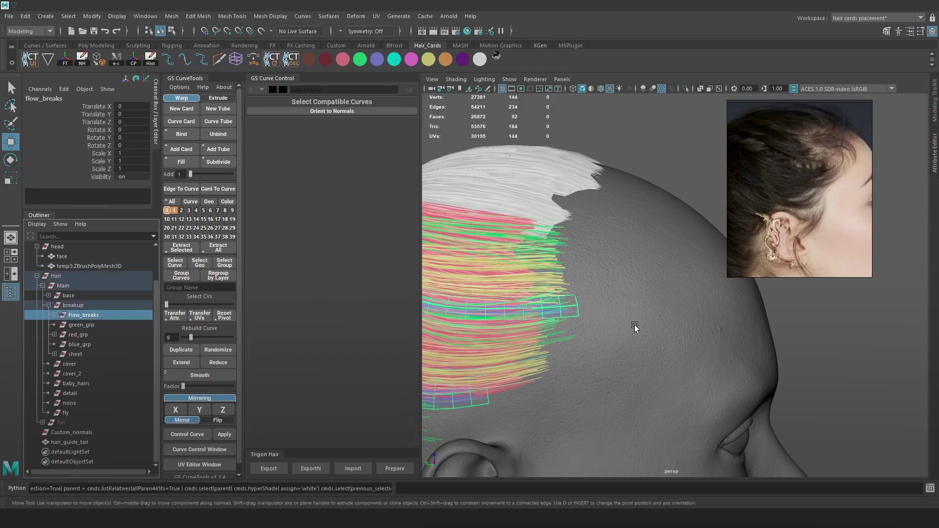
key(ctrl+h)
- Rotate the front end control vertex of warpCard36's curve and raise it slightly towards the upper hairline
key(4)
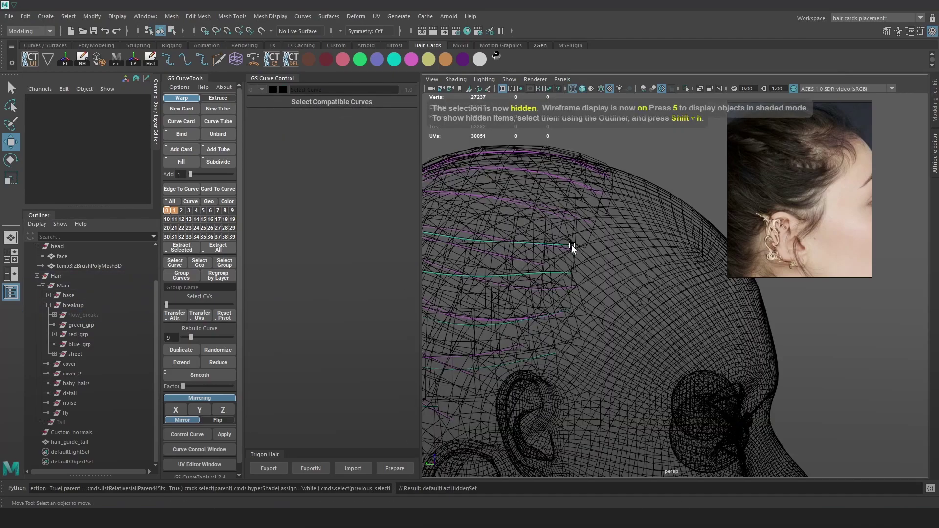
click(571, 246)
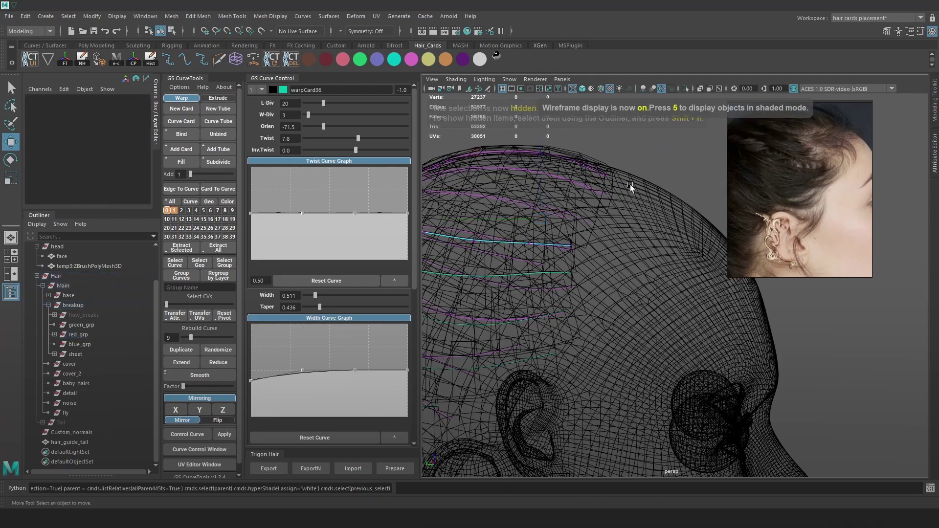
click(564, 245)
key(5)
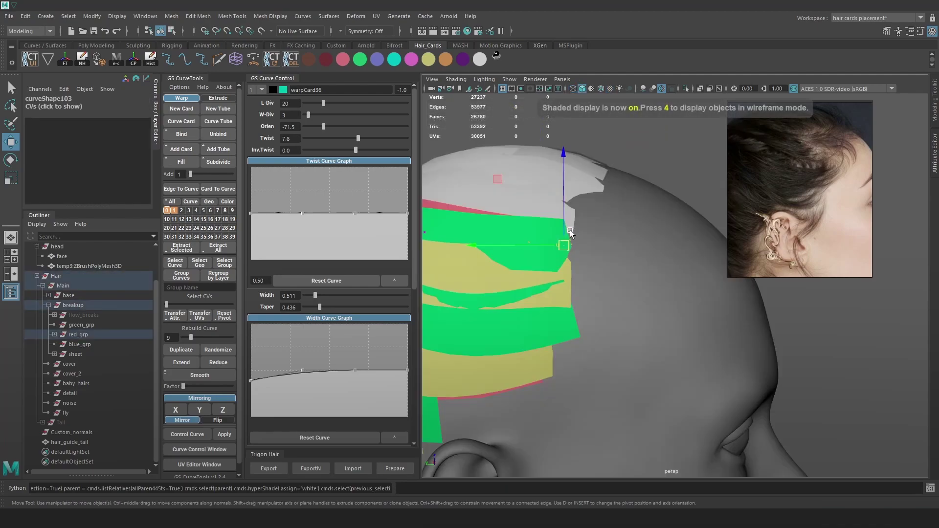
key(6)
key(e)
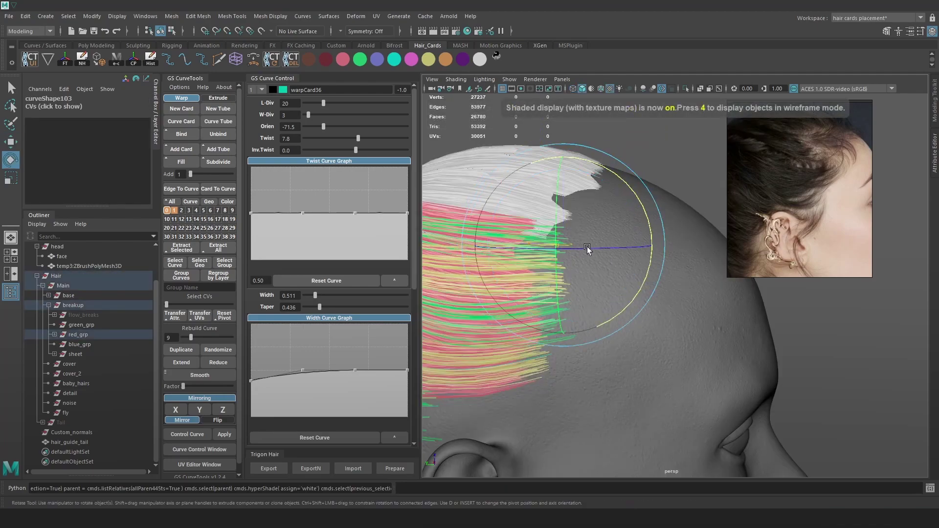
drag(634, 317, 629, 301)
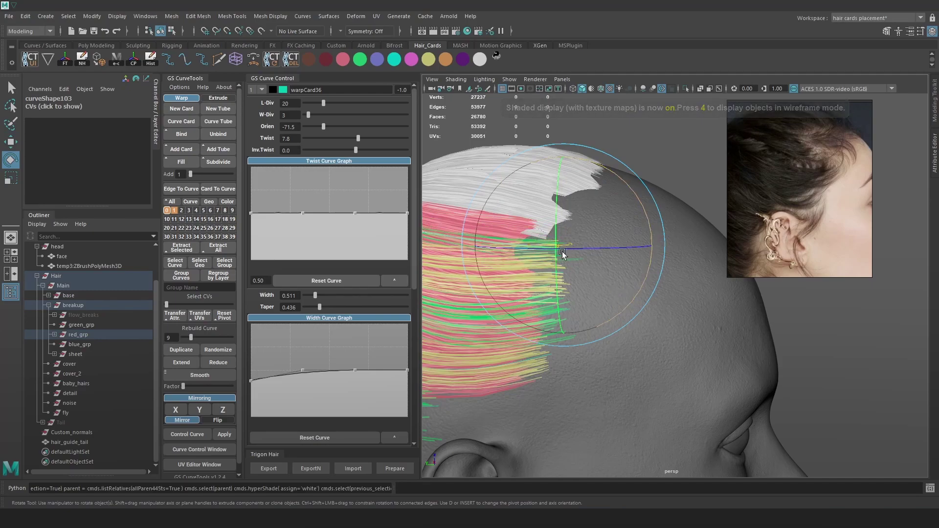
key(w)
drag(563, 229, 562, 222)
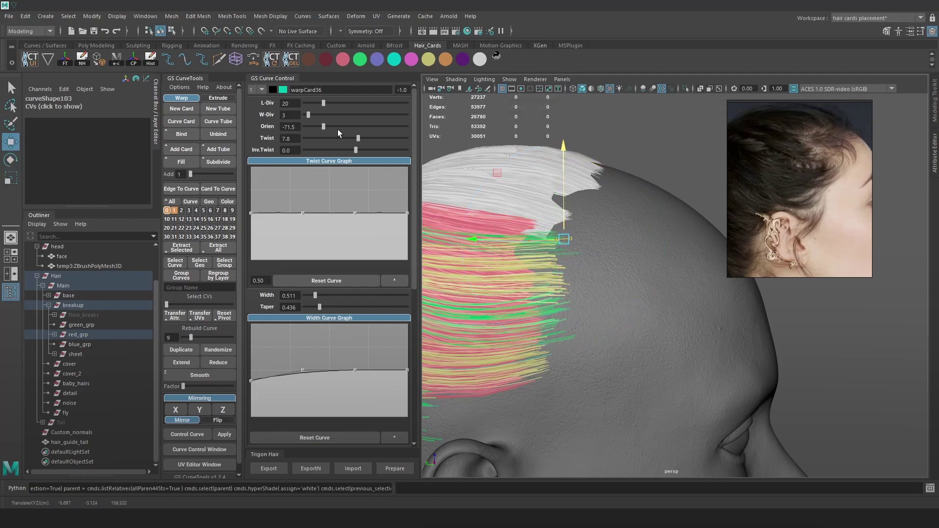
- Set warpCard36's orientation to -108.6 and lower the start of its width graph to narrow that end
drag(321, 127, 315, 127)
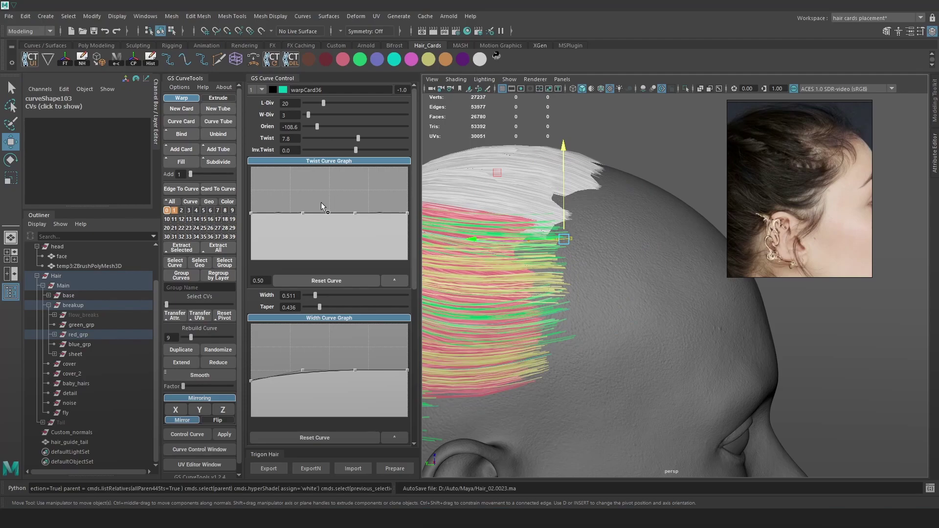
drag(251, 383, 251, 392)
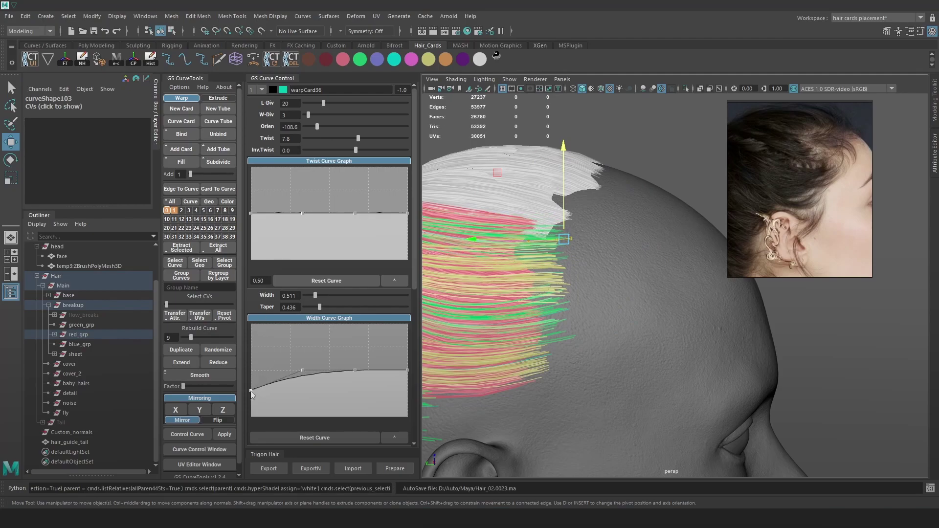
- Reposition the front control vertices of warpCard35's curve, directly below warpCard36, to fit it to the hairline
key(4)
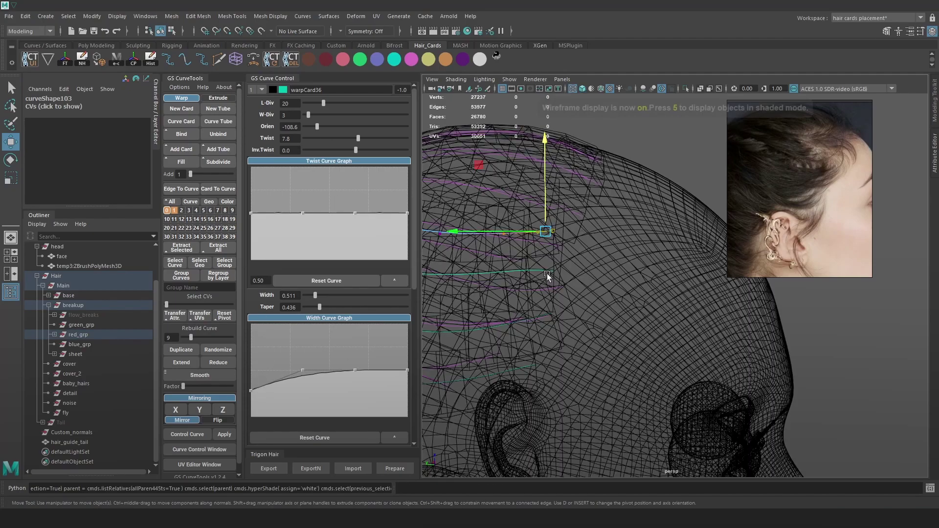
click(546, 270)
right_click(705, 135)
click(578, 280)
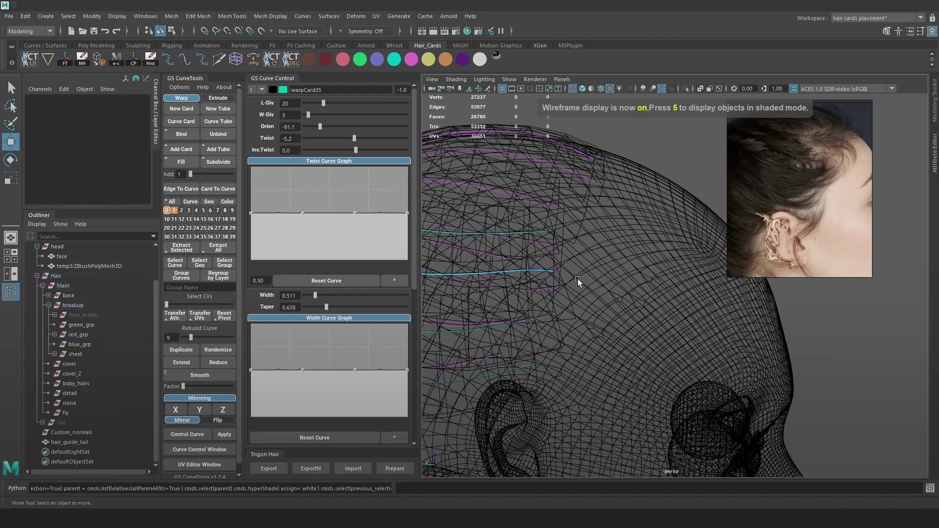
key(5)
mouse_move(549, 259)
mouse_down()
mouse_move(524, 247)
mouse_move(532, 237)
mouse_up()
key(4)
key(6)
- Set warpCard35's orientation to -108.6 and slightly lower the start of its width graph
drag(320, 127, 317, 126)
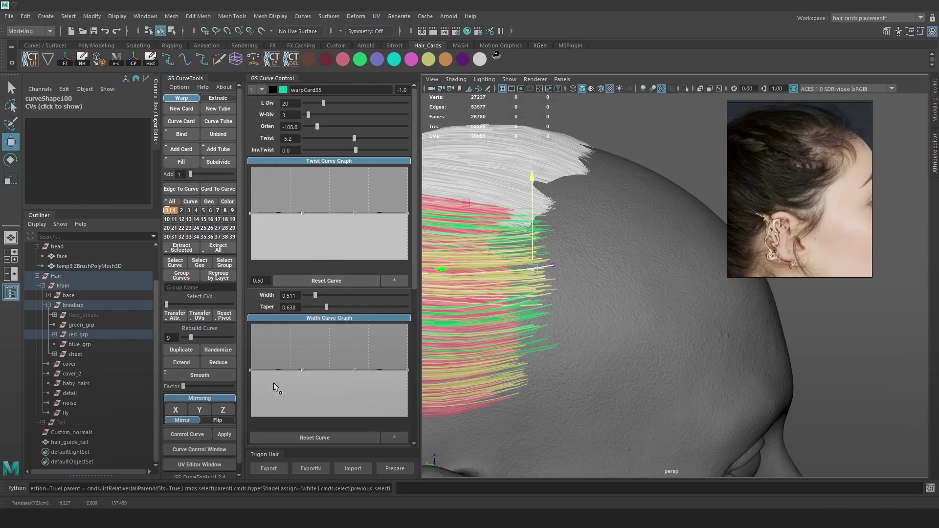
drag(256, 373, 256, 381)
- Nudge the control vertices behind the front end of warpCard35's curve and export the hair
mouse_move(661, 338)
alt+mouse_down()
mouse_move(655, 257)
mouse_move(658, 280)
mouse_move(550, 283)
alt+mouse_up()
key(4)
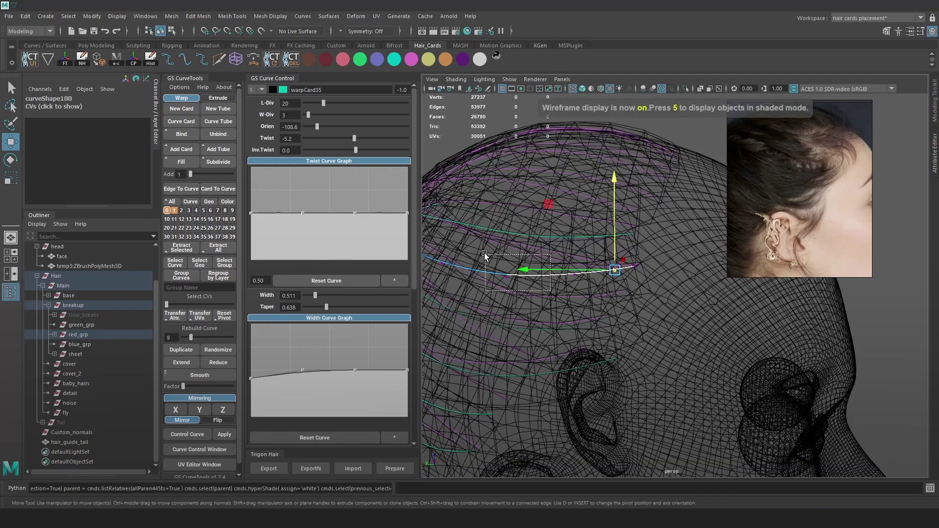
key(6)
drag(506, 248, 504, 250)
alt+drag(644, 313, 656, 290)
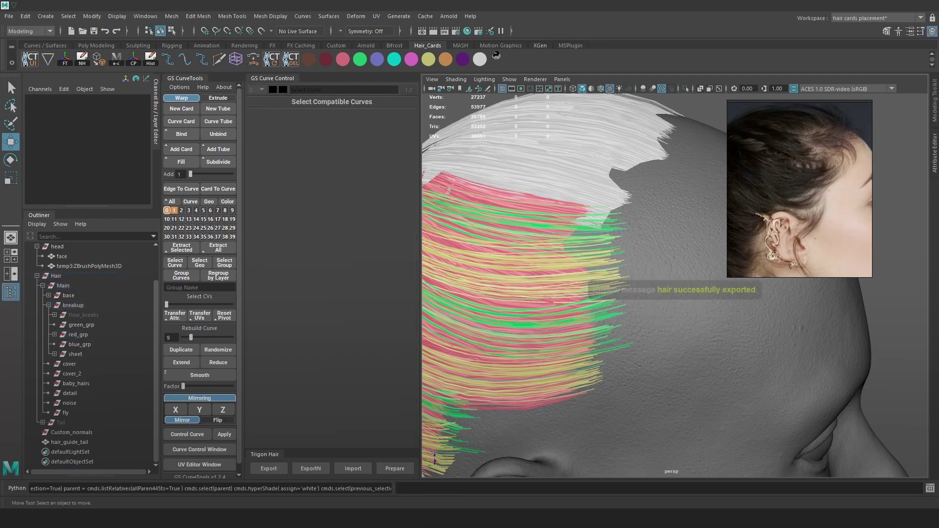
- Switch to Unreal Engine, reimport the hair static mesh, and inspect the updated hair from the side
key(alt+Tab)
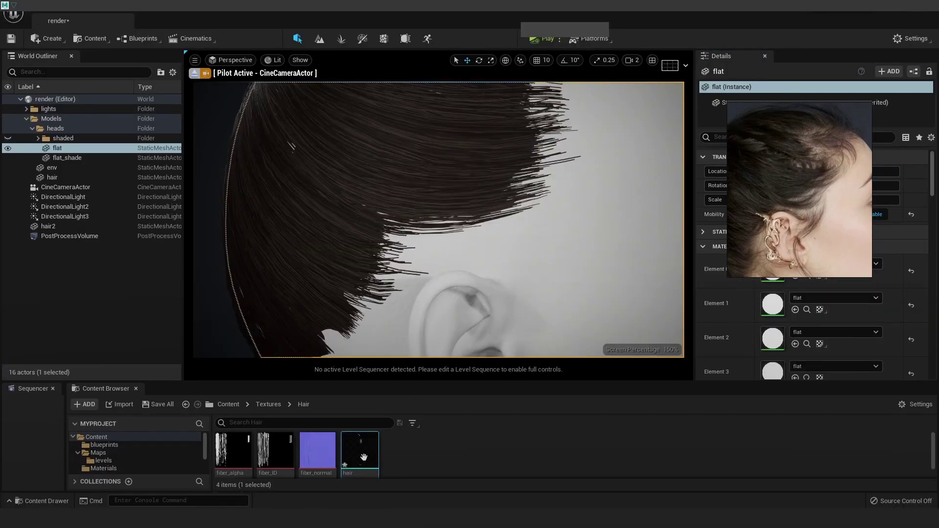
right_click(359, 453)
click(398, 208)
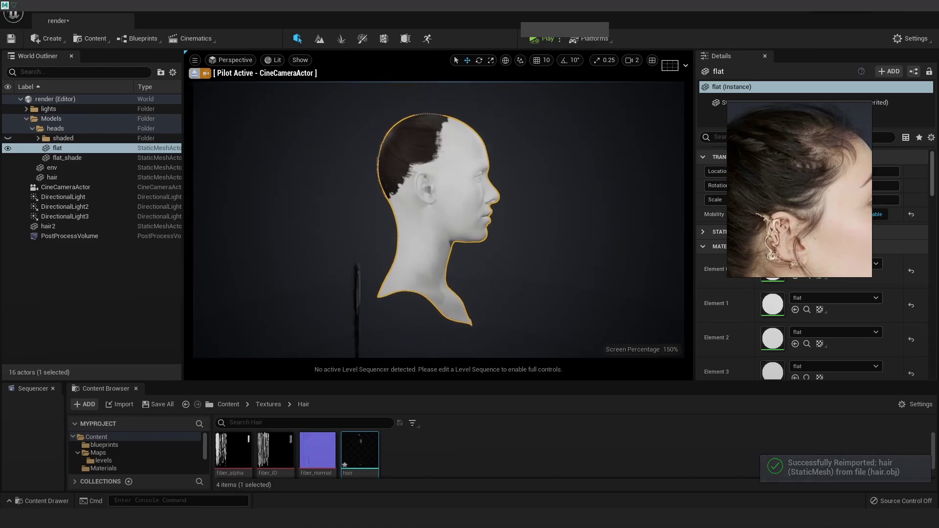
scroll(482, 184, up, 5)
alt+drag(499, 183, 499, 223)
scroll(499, 184, up, 2)
alt+drag(499, 183, 491, 185)
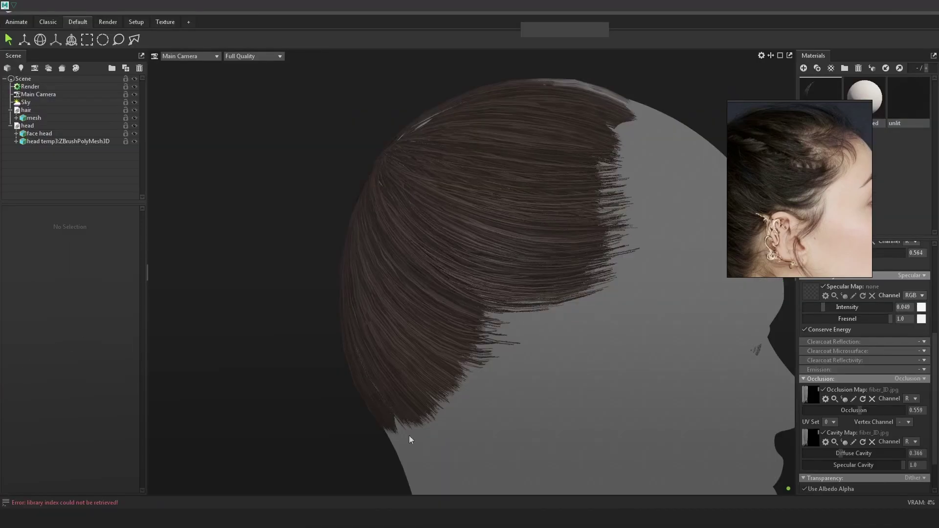
- Switch to Marmoset Toolbag and compare the hairline from the front and side with the reference photo
scroll(614, 265, down, 5)
drag(650, 270, 487, 268)
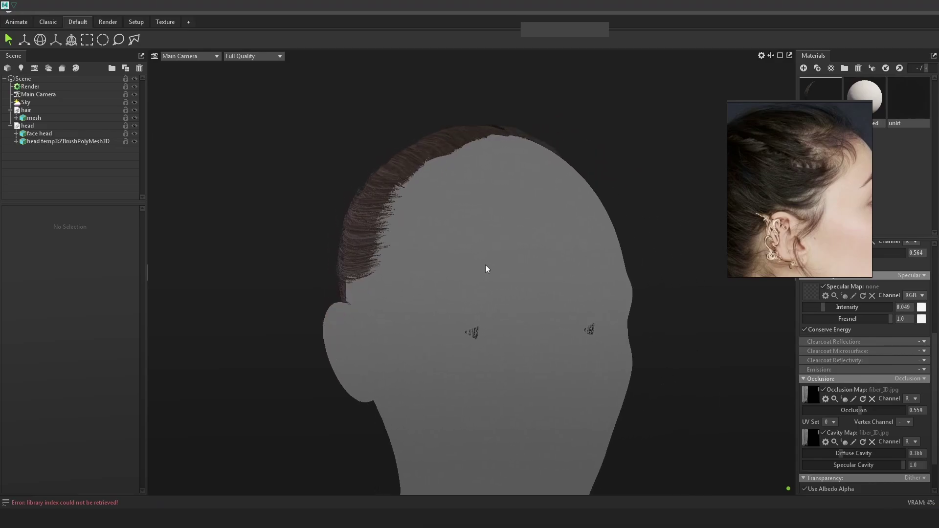
click(832, 161)
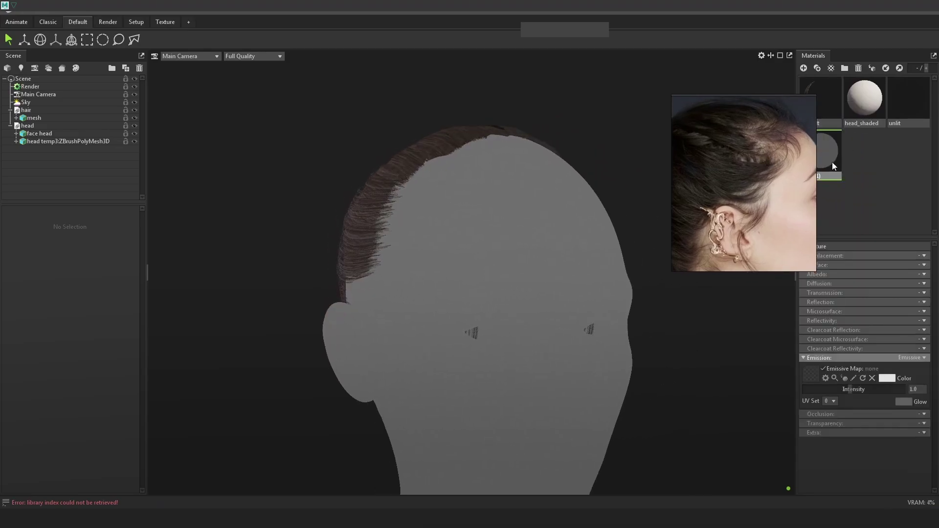
click(498, 321)
drag(833, 153, 634, 265)
mouse_move(596, 228)
mouse_down()
mouse_move(629, 231)
mouse_move(606, 234)
mouse_up()
drag(714, 207, 746, 226)
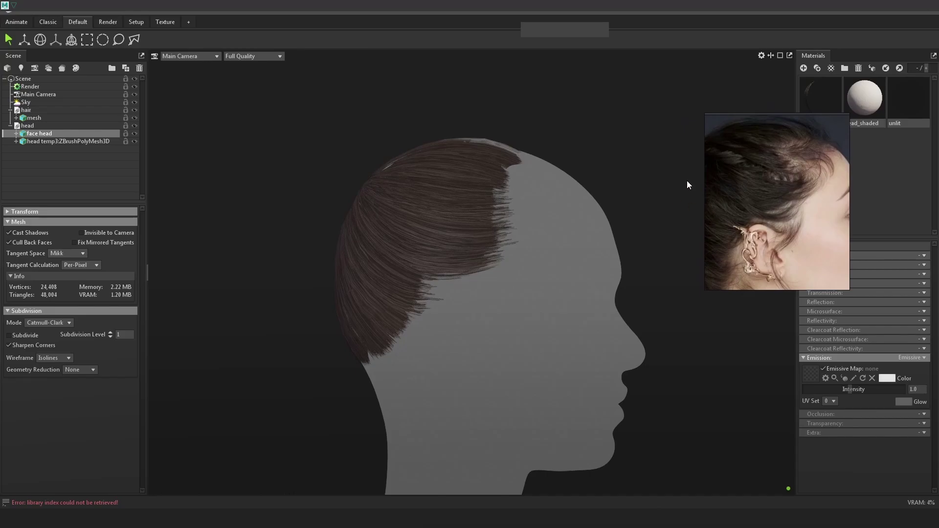
click(689, 102)
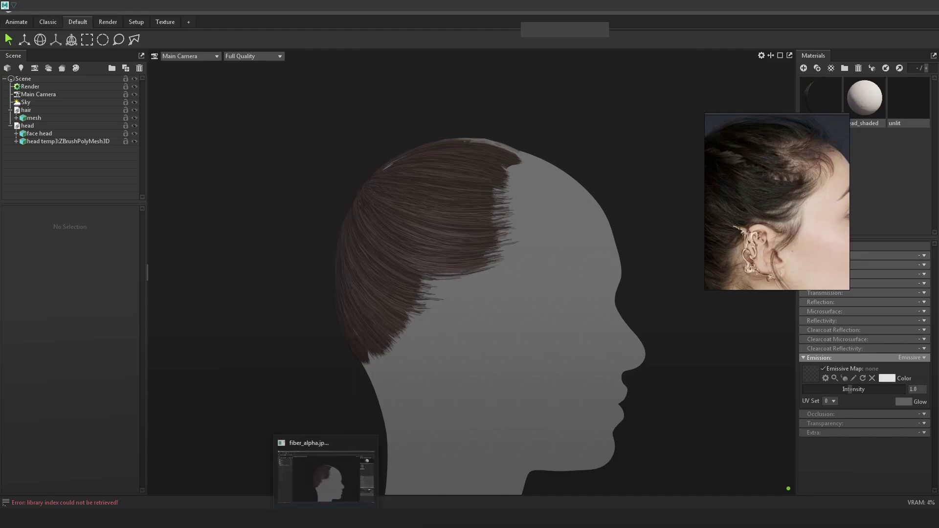
- Switch back to the Hair_02 scene in Maya and assign the white material to all curves of layer 0
mouse_move(104, 518)
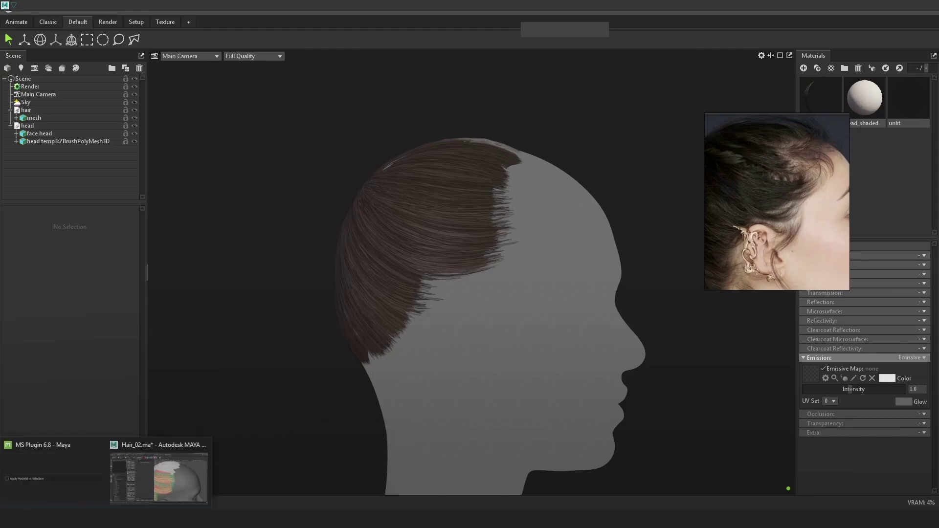
click(148, 483)
alt+drag(522, 300, 522, 269)
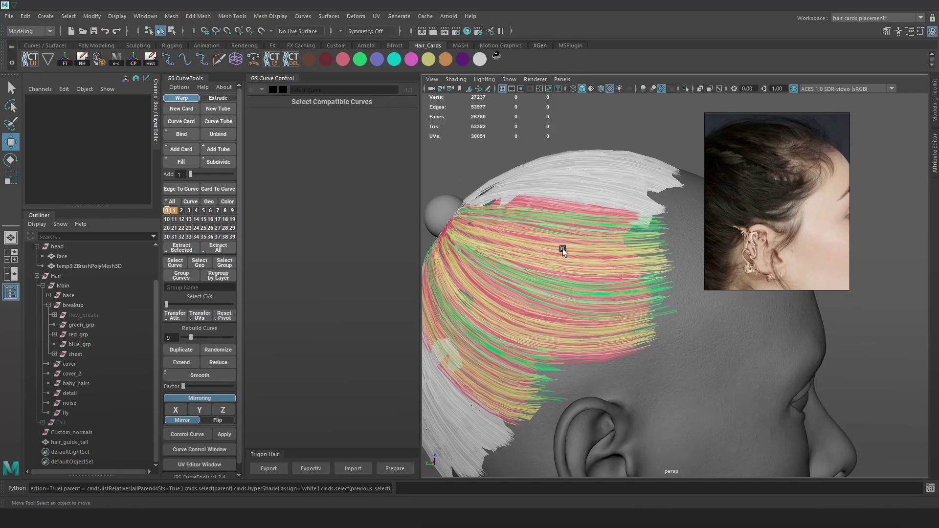
alt+right_drag(651, 319, 629, 316)
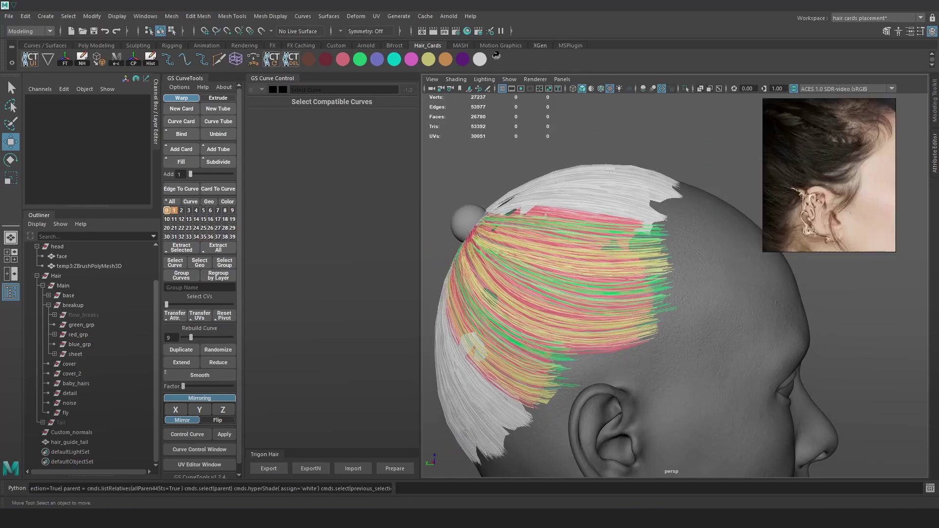
alt+drag(590, 303, 507, 386)
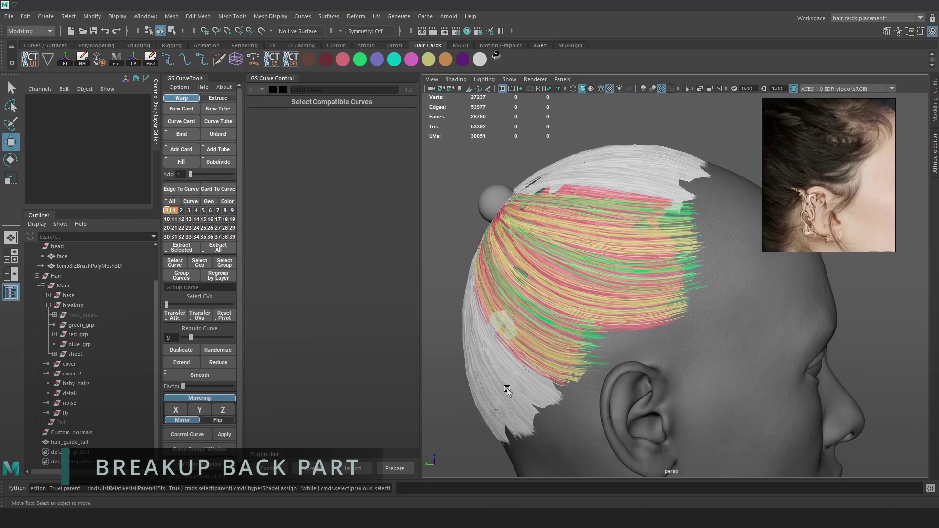
alt+drag(542, 354, 607, 305)
click(78, 297)
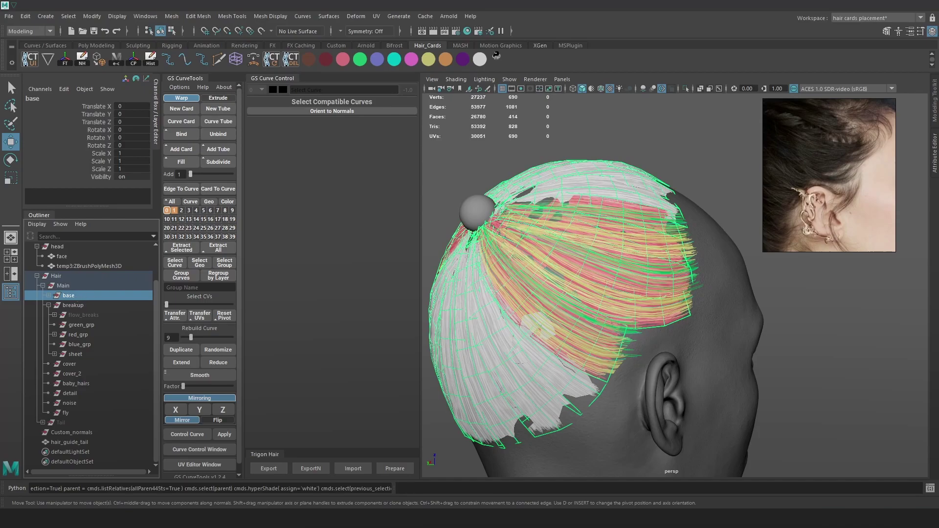
alt+right_drag(584, 190, 631, 198)
right_click(167, 210)
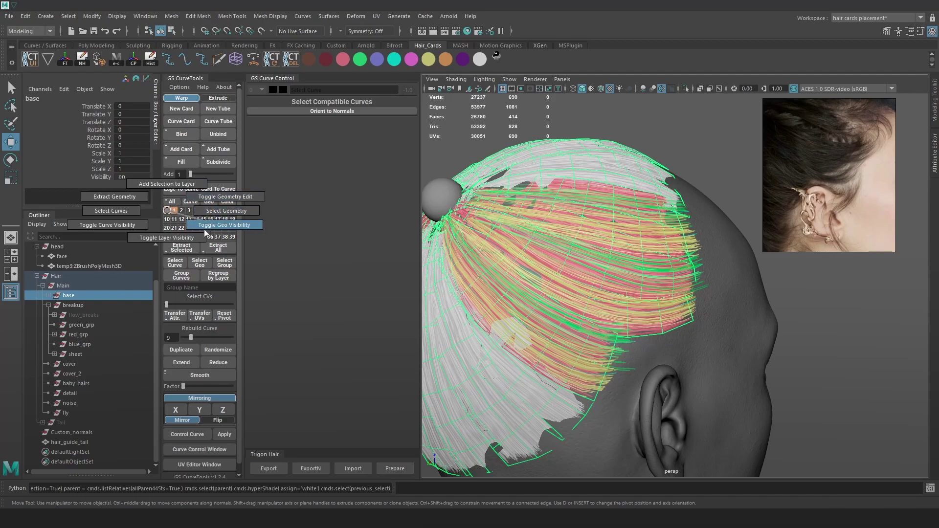
click(121, 212)
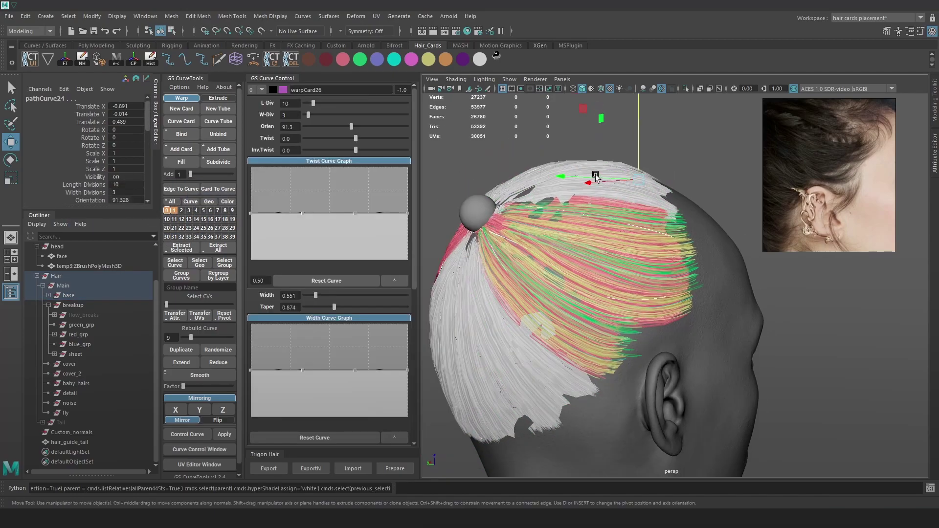
click(482, 59)
alt+drag(606, 264, 636, 274)
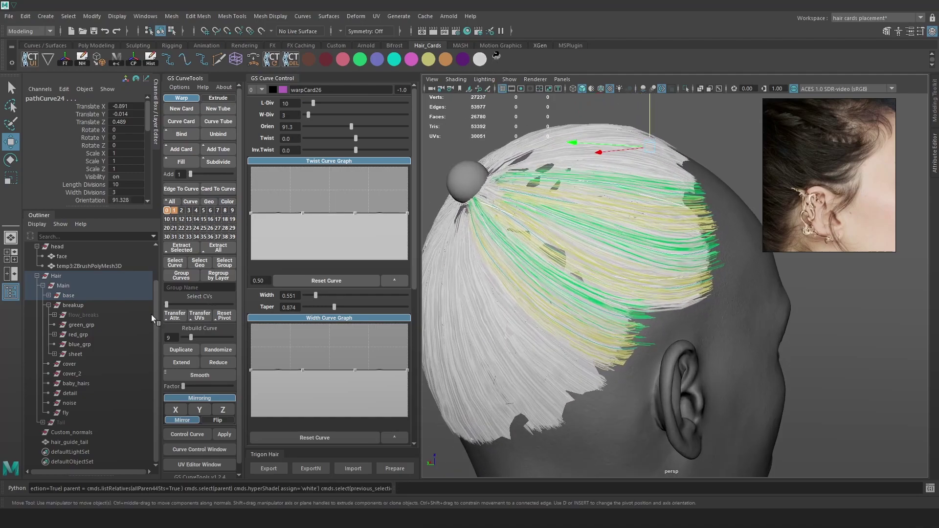
- Select the blue_grp inside the base group and isolate its back-of-head cards in the viewport
click(88, 346)
click(86, 336)
click(82, 344)
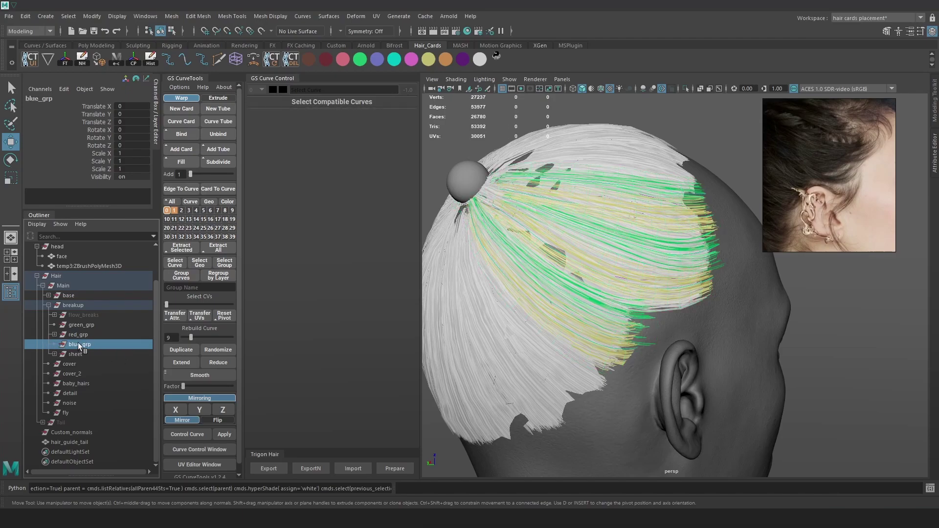
click(49, 295)
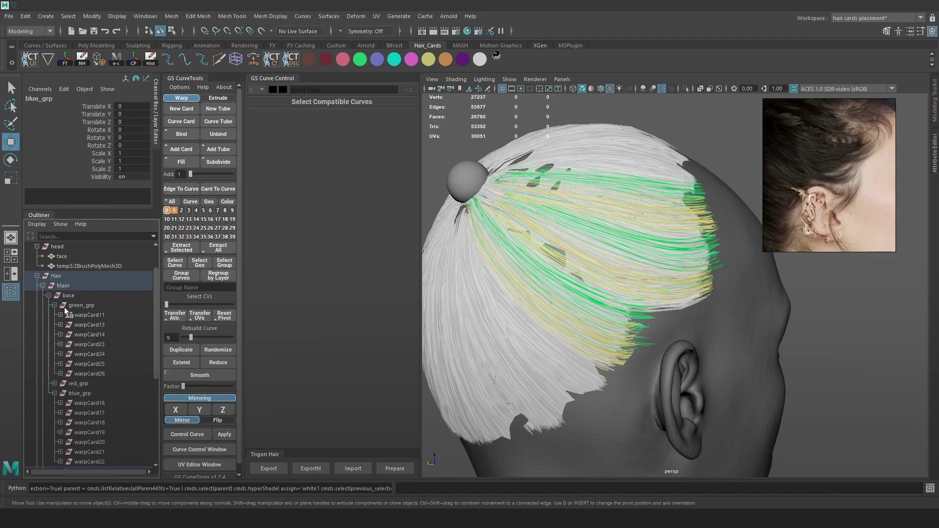
click(54, 305)
click(80, 324)
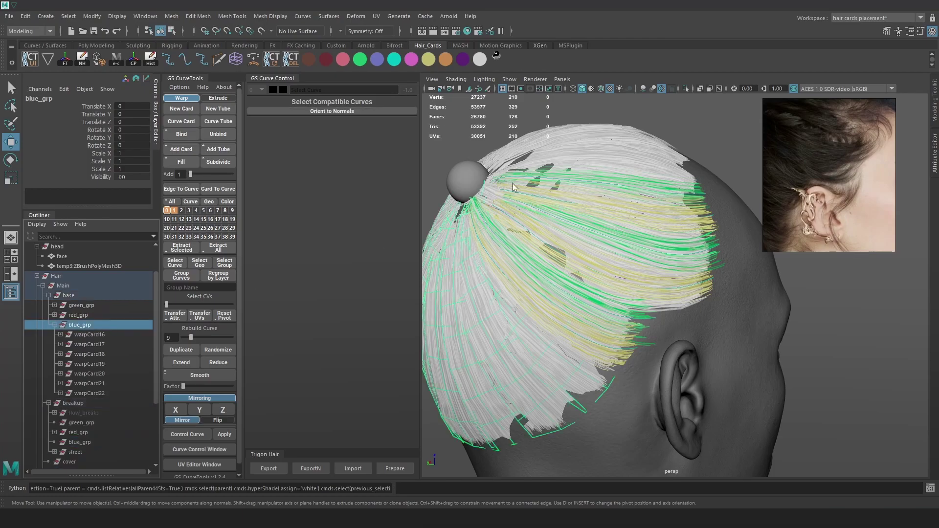
click(684, 88)
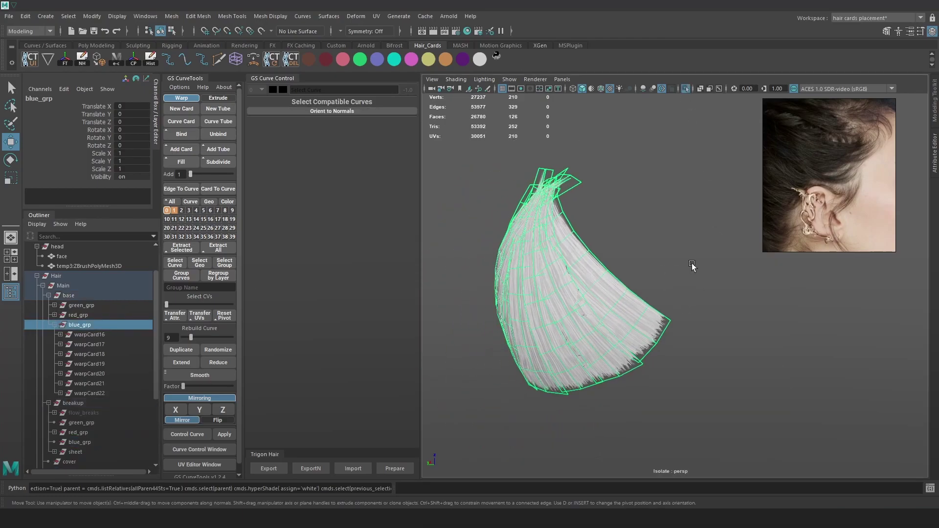
- Assign the pink material to the isolated base blue_grp cards and bring the whole scene back into view
click(691, 259)
drag(699, 151, 469, 399)
alt+drag(608, 292, 662, 357)
key(4)
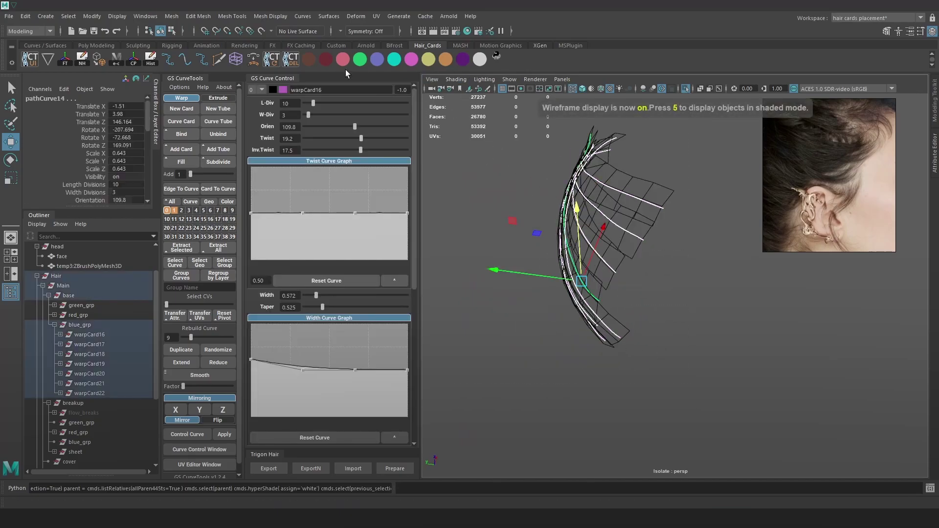
alt+drag(602, 230, 660, 191)
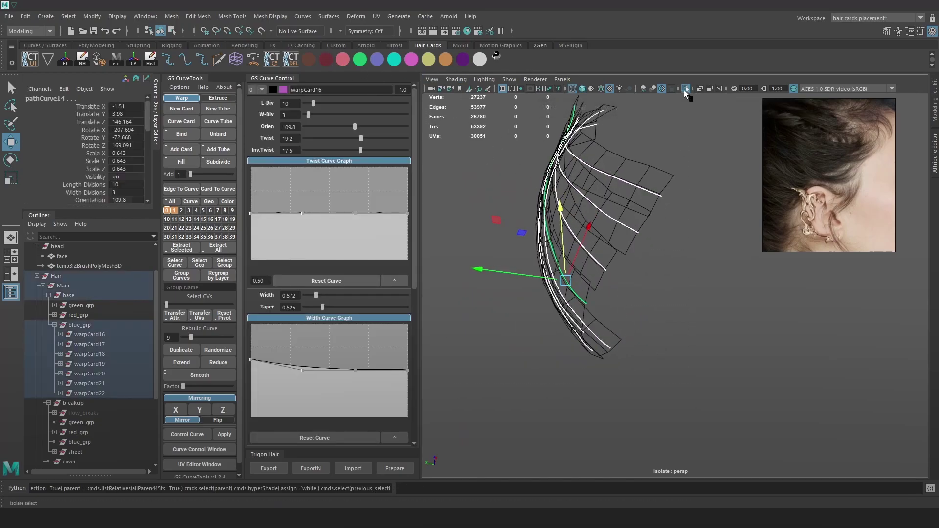
click(684, 88)
mouse_move(684, 123)
alt+mouse_down()
mouse_move(685, 201)
mouse_move(662, 254)
mouse_move(630, 268)
mouse_move(635, 237)
alt+mouse_up()
key(6)
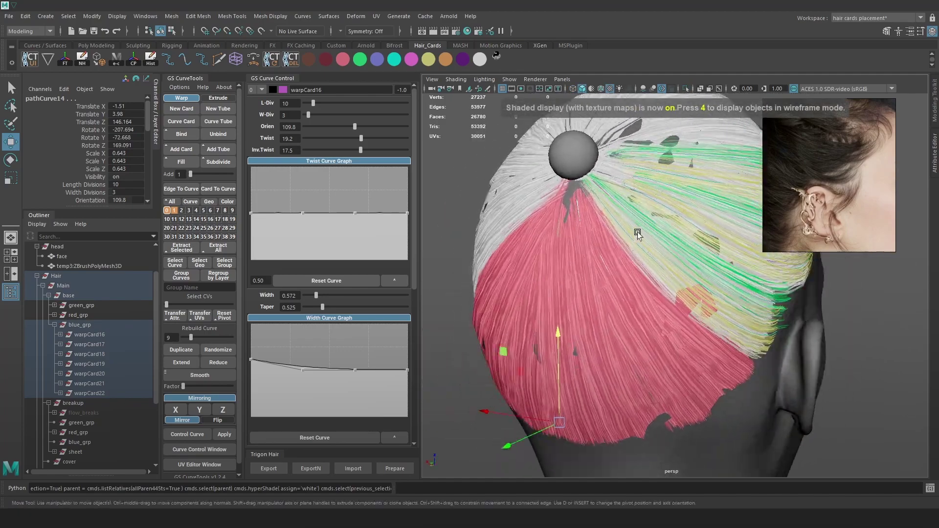
- Collapse the base blue_grp and highlight the breakup group to check which areas its cards cover
mouse_move(685, 294)
alt+mouse_down()
mouse_move(700, 277)
mouse_move(636, 288)
alt+mouse_up()
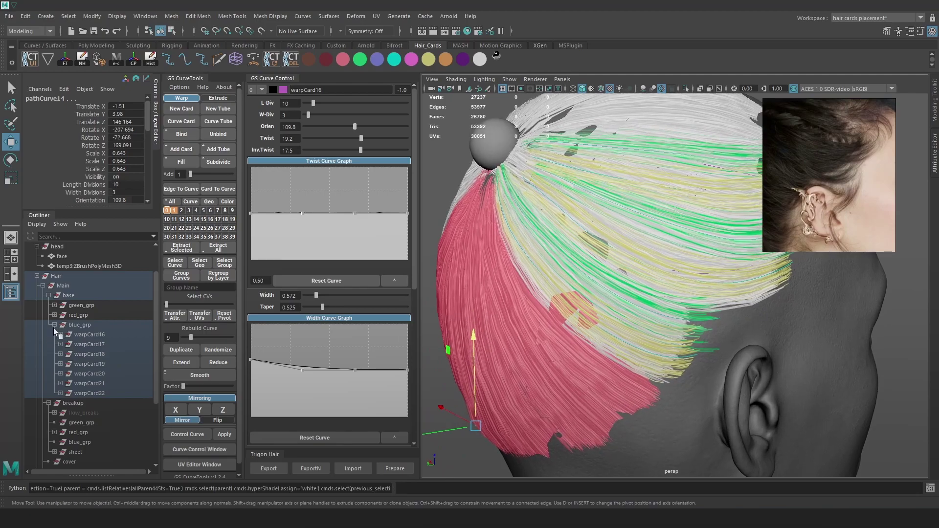
click(55, 324)
click(79, 333)
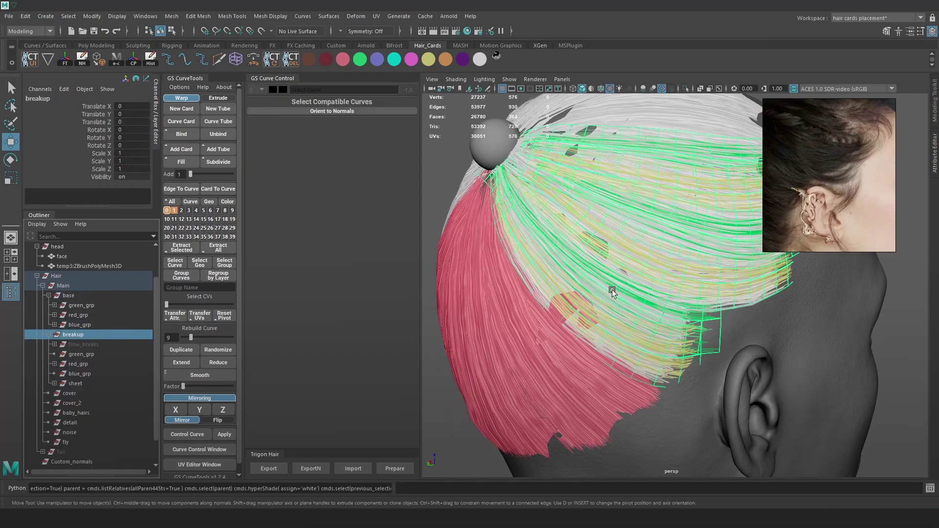
alt+drag(623, 209, 630, 216)
scroll(812, 289, down, 1)
click(897, 297)
mouse_move(782, 328)
alt+mouse_down()
mouse_move(785, 319)
mouse_move(790, 324)
alt+mouse_up()
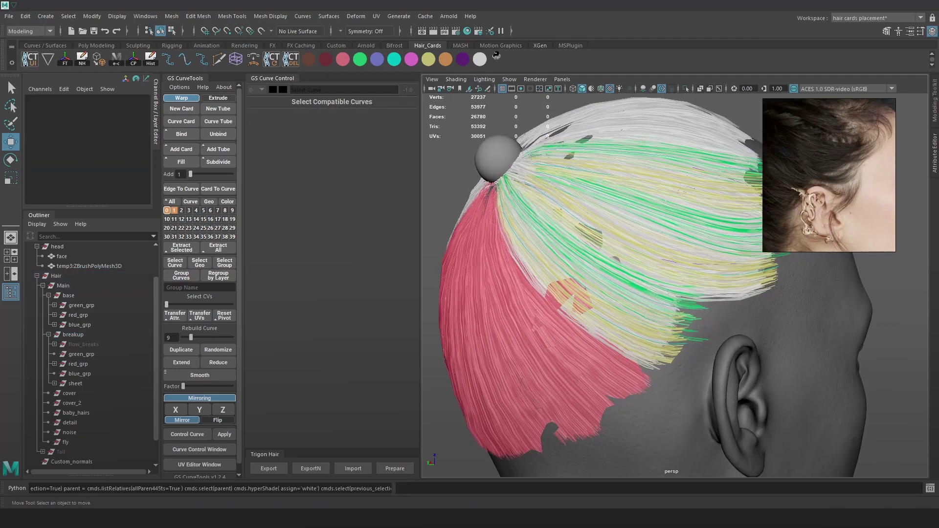
- Duplicate the breakup card warpCard33 above the ear and move the copy onto the pink back section
scroll(690, 328, up, 2)
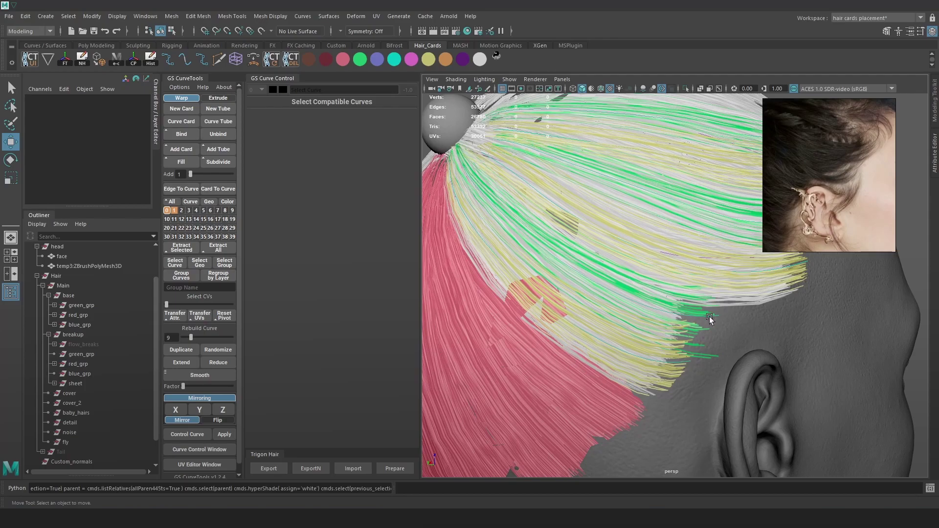
key(4)
click(683, 320)
key(6)
scroll(682, 319, down, 2)
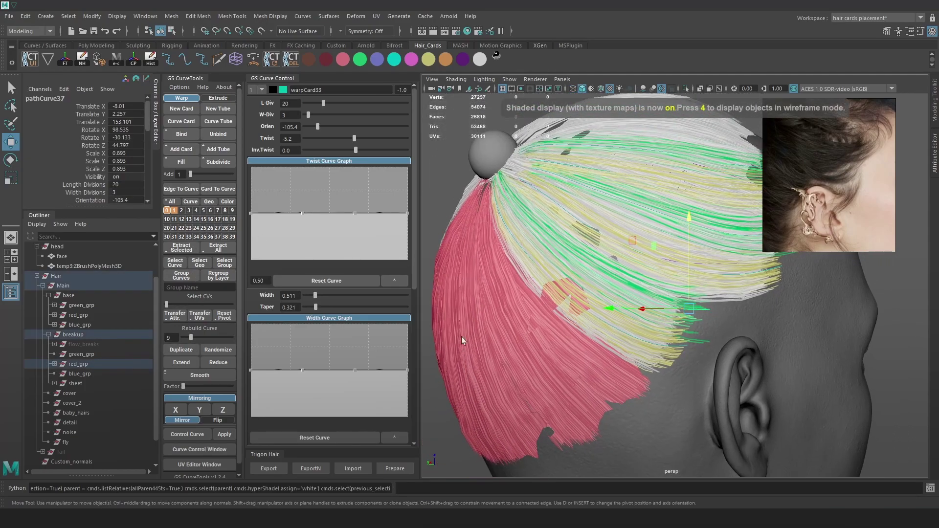
drag(689, 308, 605, 387)
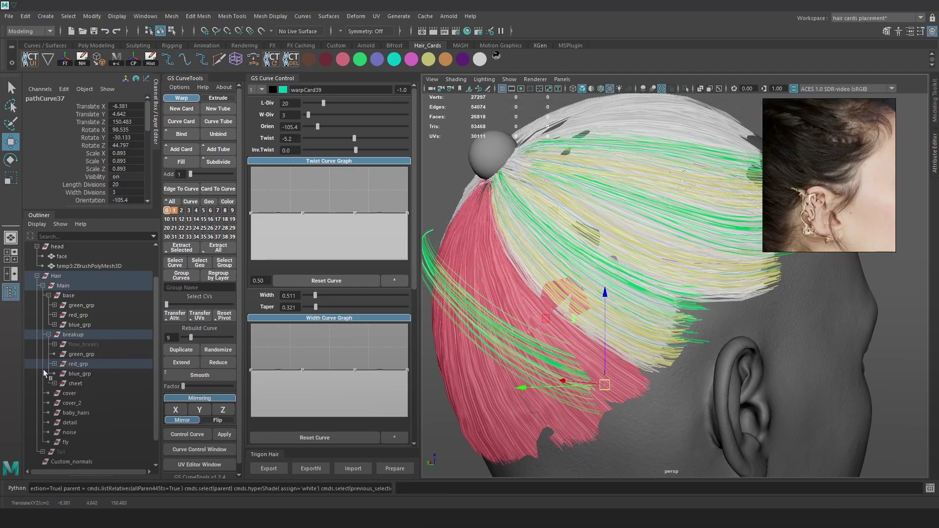
- Move warpCard39 from the breakup red_grp's nested main group into the breakup blue_grp
click(55, 364)
scroll(72, 379, down, 2)
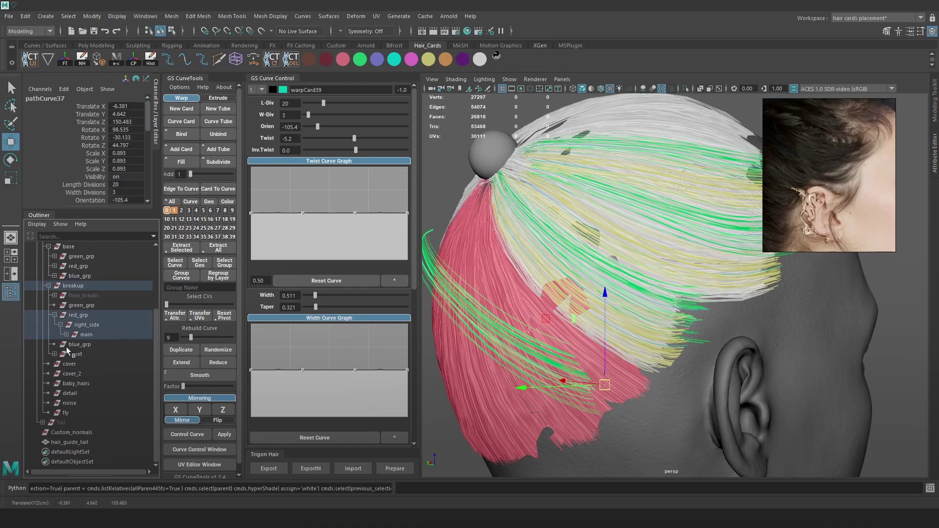
click(65, 335)
key(Up)
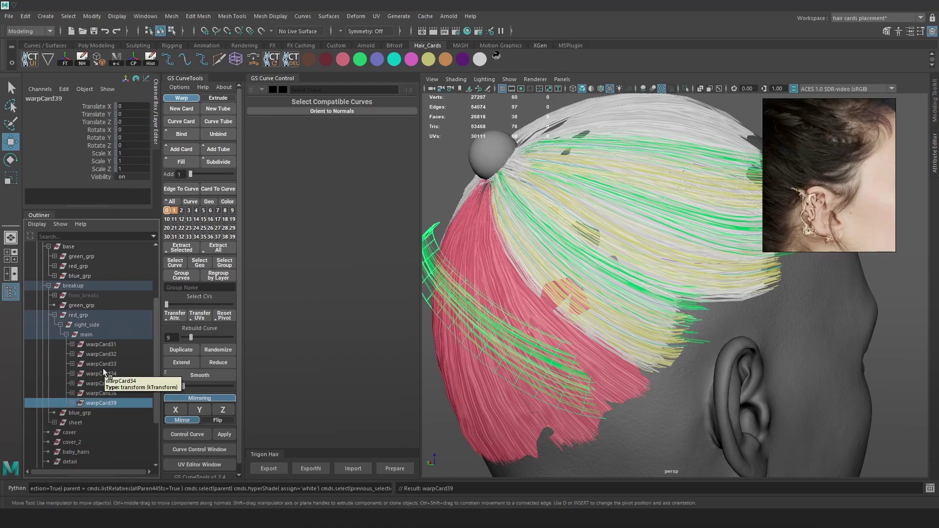
drag(111, 406, 89, 413)
- Move warpCard31 through warpCard36 out of main directly into right_side, delete the empty main group and collapse right_side
click(86, 334)
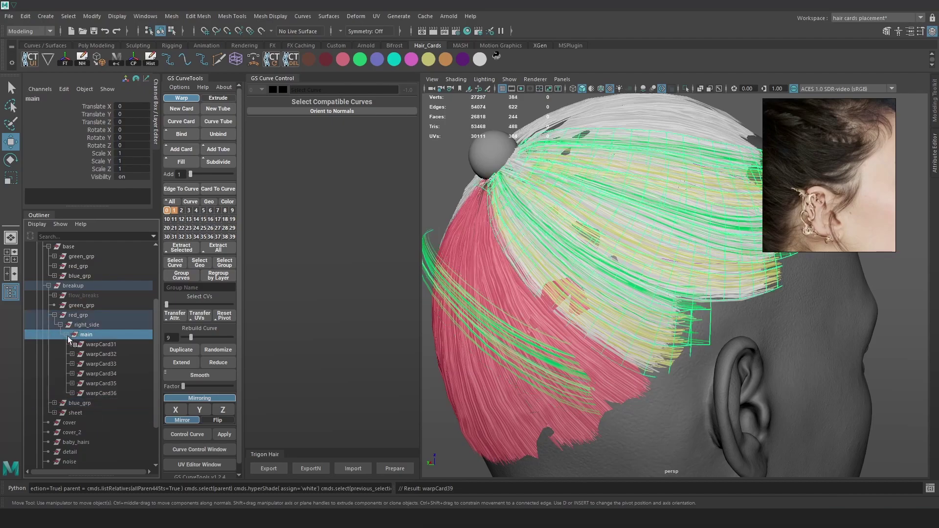
click(67, 335)
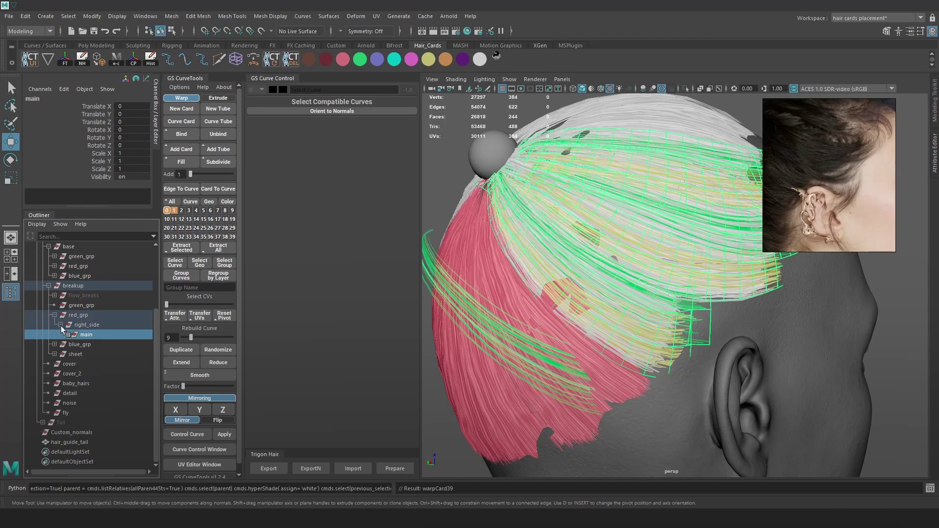
scroll(60, 326, up, 1)
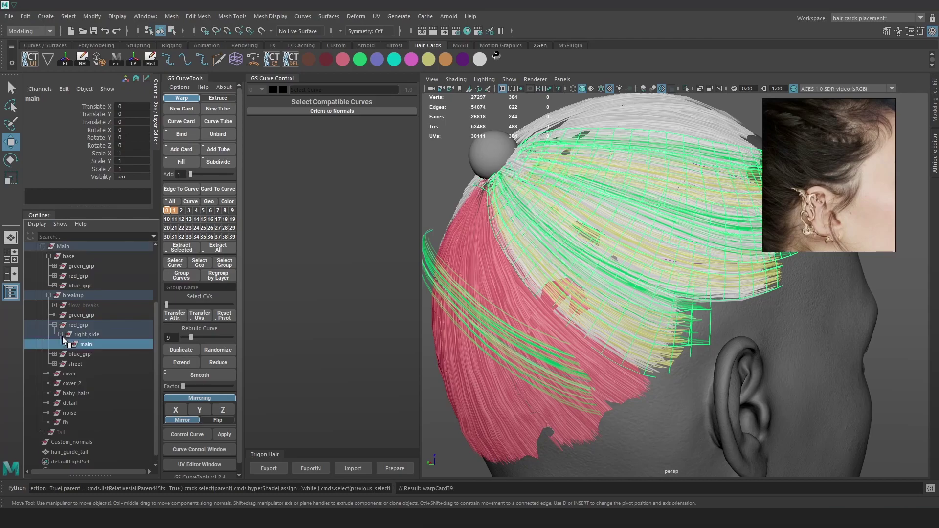
click(70, 346)
drag(97, 358, 110, 404)
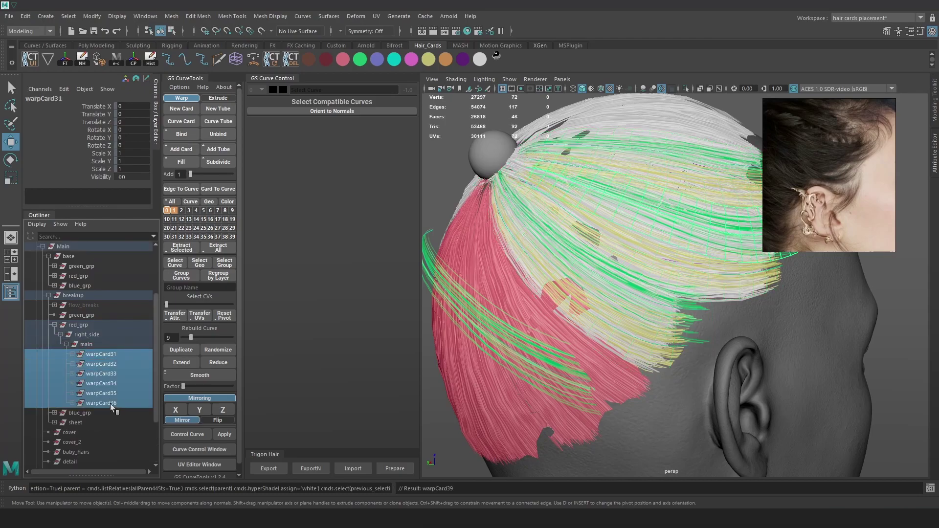
middle_drag(105, 363, 98, 335)
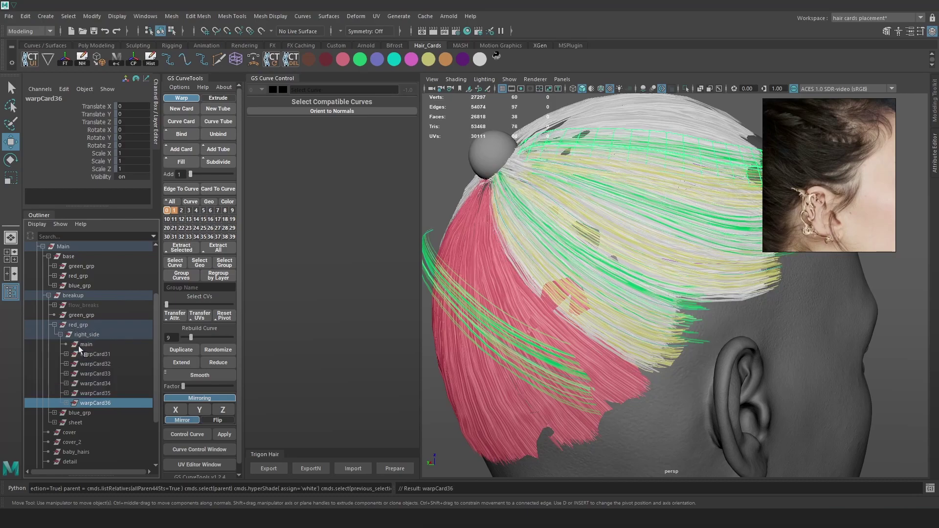
click(82, 346)
key(Delete)
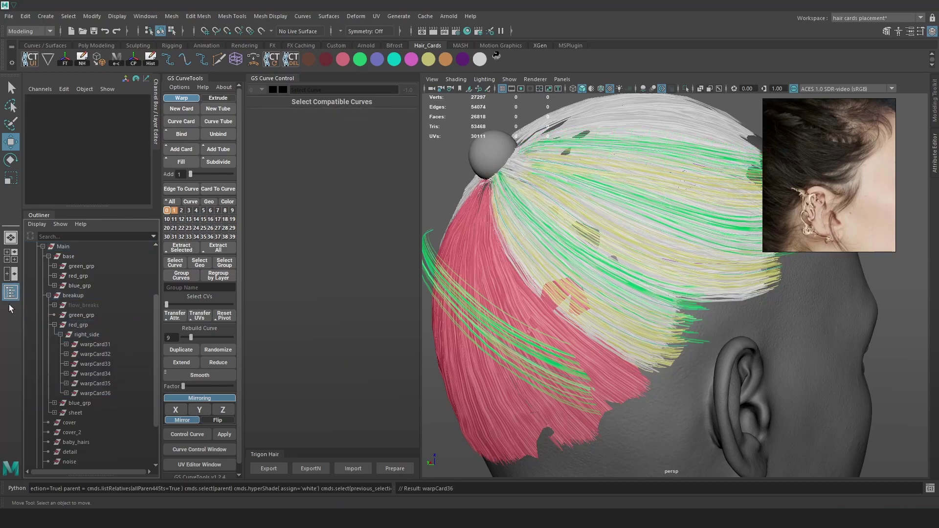
click(60, 334)
- Select warpCard39's pathCurve37 inside the breakup blue_grp and rotate the card to run from the ponytail base down the pink section
click(80, 344)
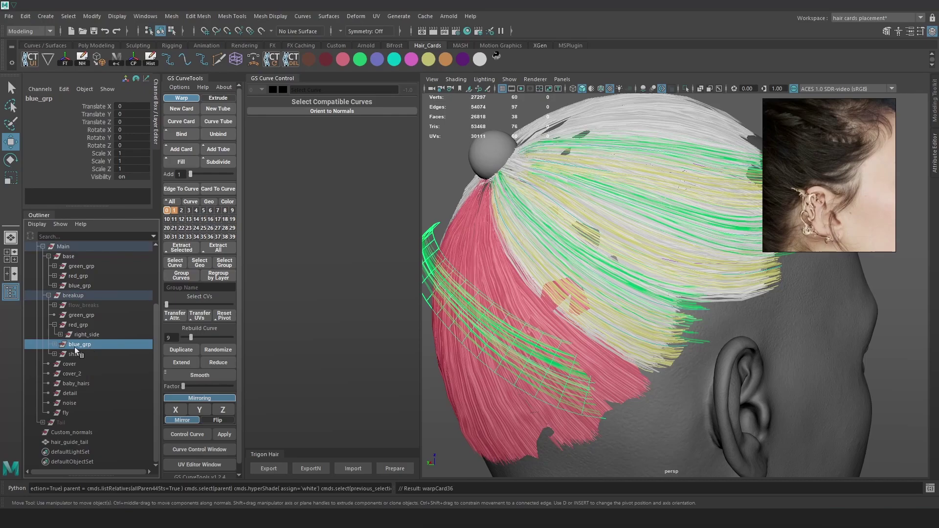
click(54, 344)
click(73, 353)
click(60, 354)
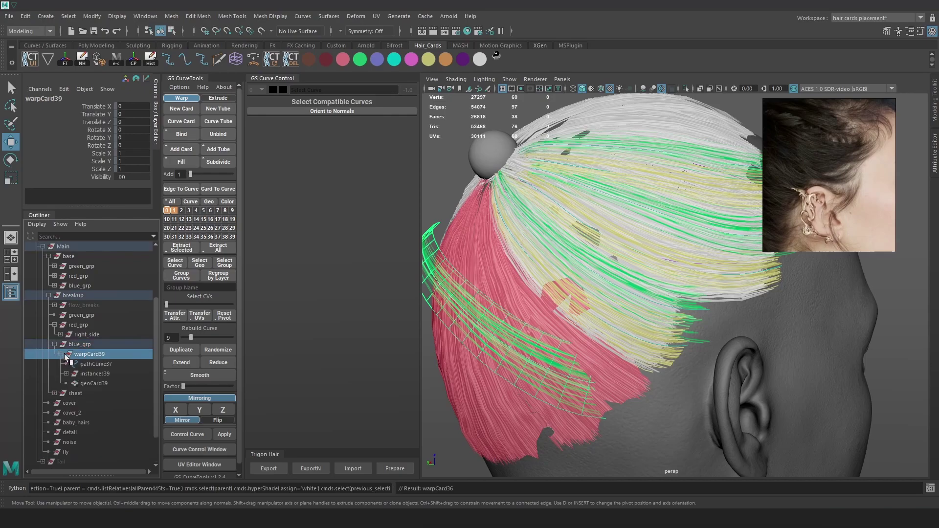
click(118, 363)
alt+drag(615, 324, 725, 316)
key(e)
- Bring up the reference close-up of the hairline behind the ear and the ponytail
scroll(831, 200, down, 3)
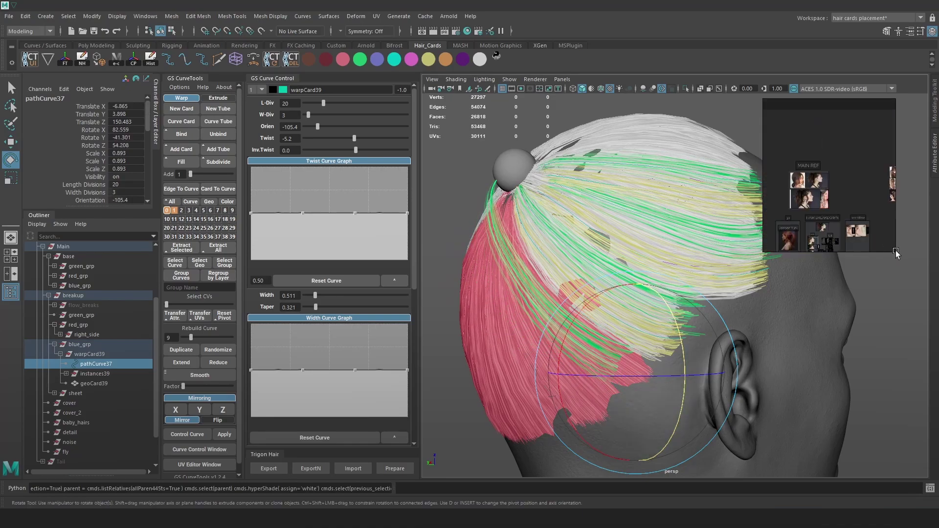
click(892, 250)
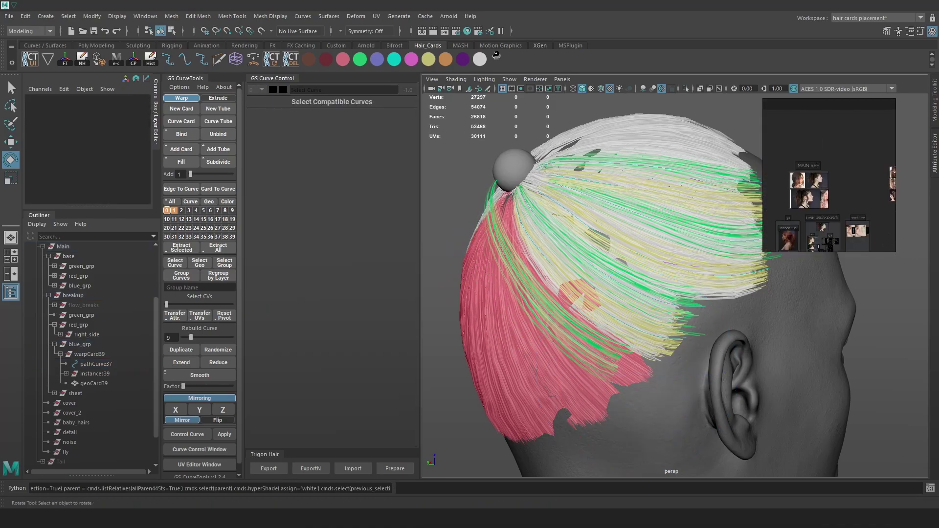
scroll(829, 205, up, 8)
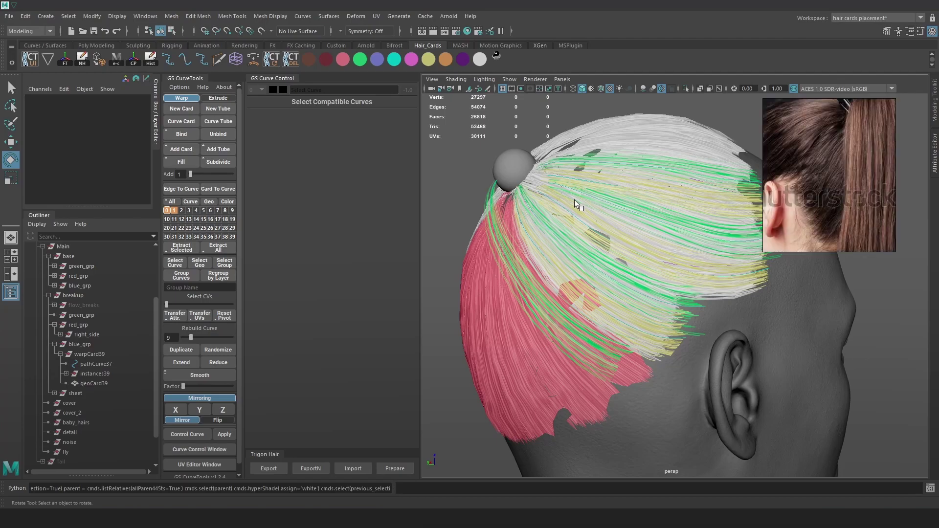
- Reselect warpCard39's curve and move the card down along the pink section's edge behind the ear
key(4)
click(577, 350)
key(6)
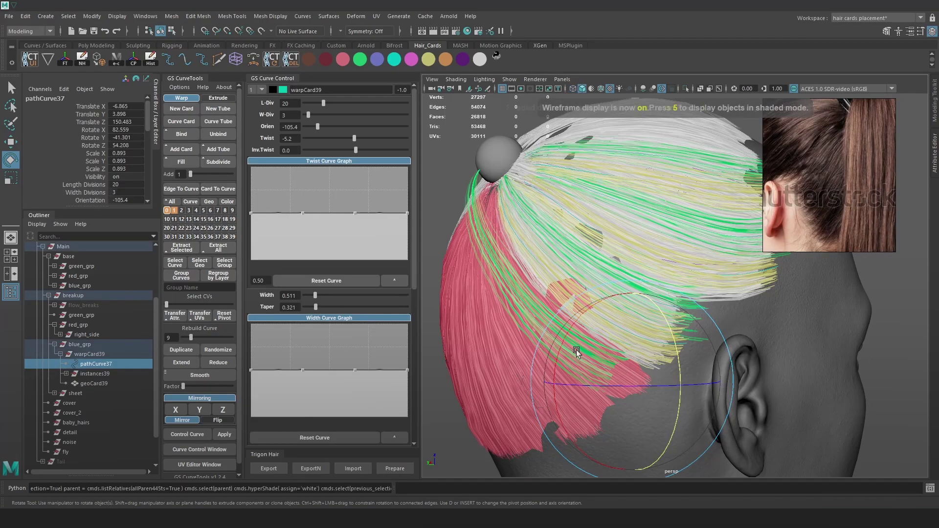
key(w)
drag(629, 385, 632, 395)
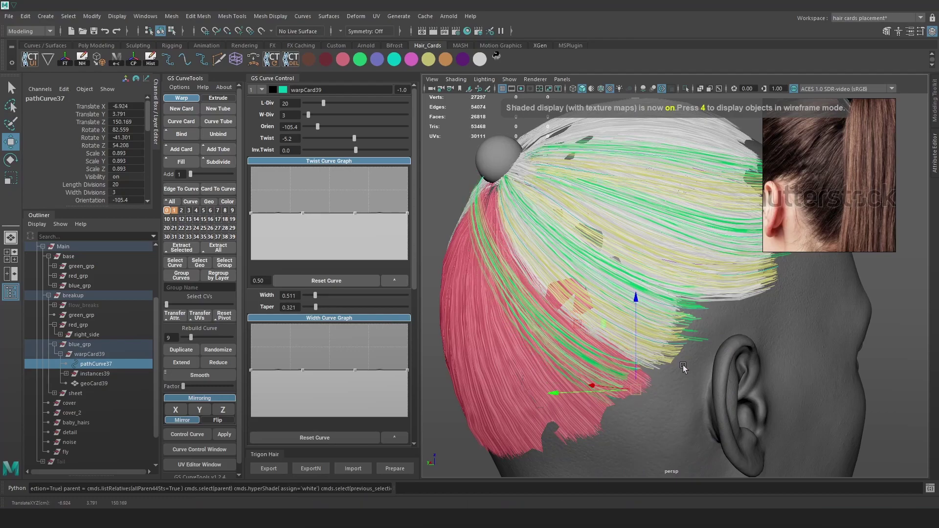
alt+middle_drag(639, 378, 646, 355)
alt+drag(657, 371, 609, 371)
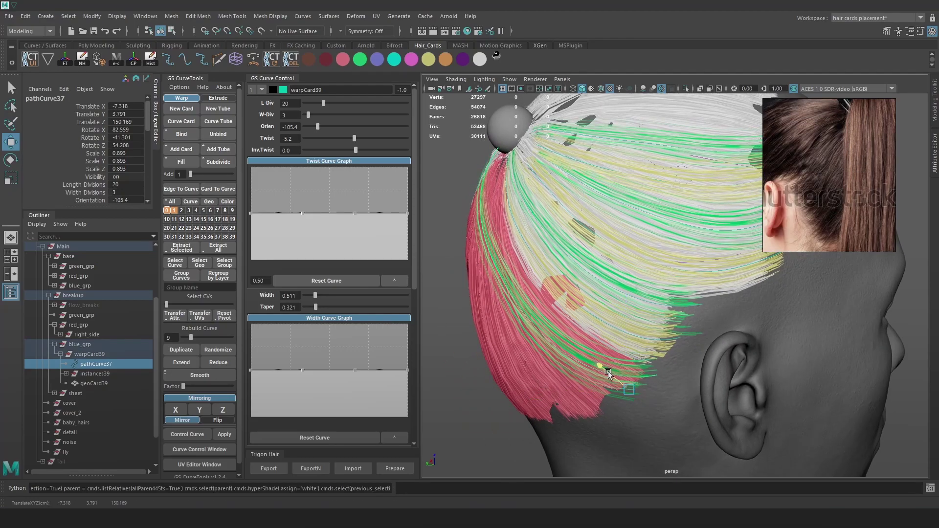
- Rotate warpCard39 further to follow the scalp behind the ear and shift it against the pink section's border
key(e)
drag(651, 310, 673, 304)
drag(613, 416, 619, 417)
alt+drag(732, 270, 783, 234)
key(w)
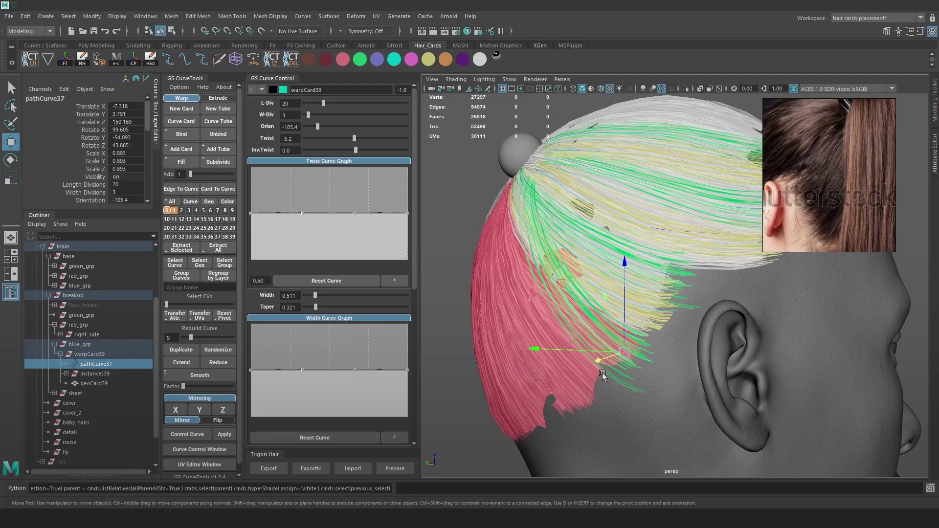
drag(623, 353, 662, 314)
- Edit the card curve's control vertices with an adjusted soft-selection falloff and move the root vertex to the ponytail base
right_drag(505, 177, 454, 177)
key(4)
alt+drag(629, 186, 708, 210)
key(b)
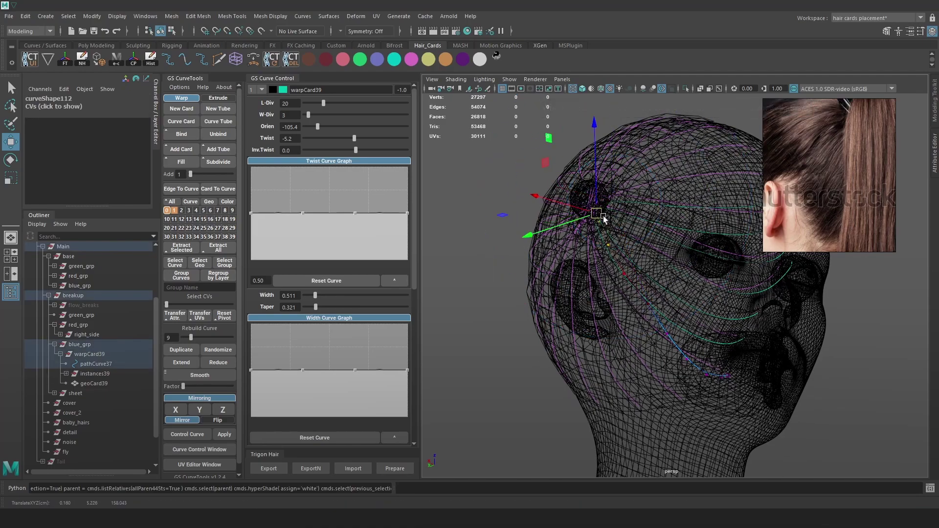
key(6)
scroll(611, 215, up, 5)
mouse_move(626, 215)
alt+mouse_down()
mouse_move(537, 174)
mouse_move(636, 216)
mouse_move(579, 222)
alt+mouse_up()
- Move the curve's upper-middle vertex over the pink section so the card follows the border with the white hair
key(e)
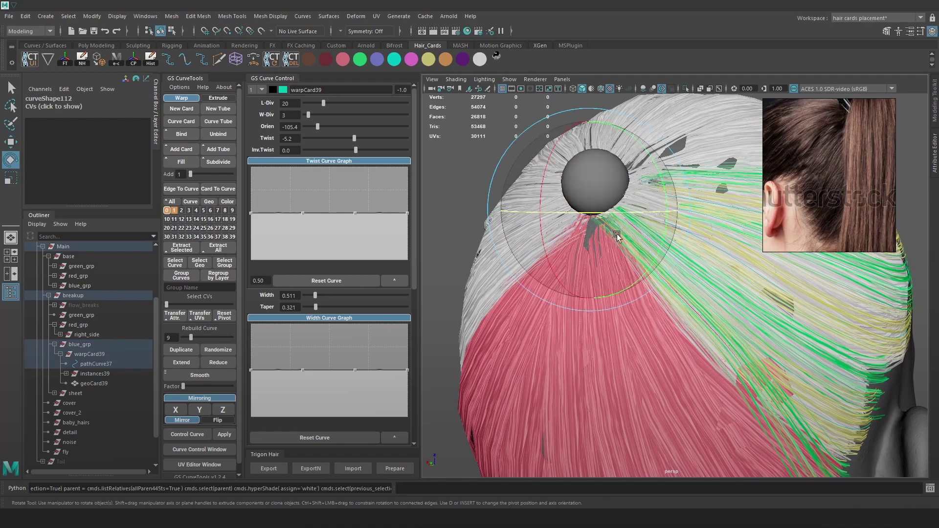
key(5)
scroll(667, 274, up, 3)
key(6)
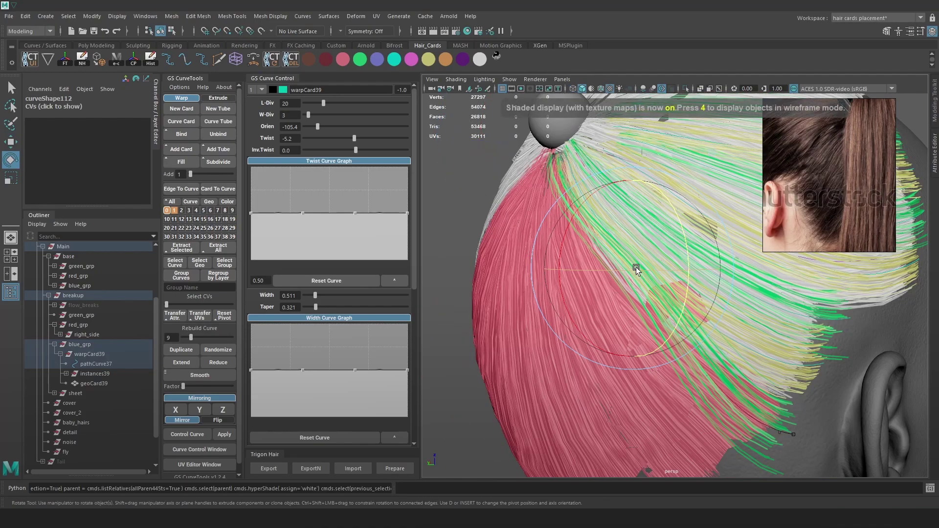
key(w)
mouse_move(620, 280)
mouse_down()
mouse_move(585, 277)
mouse_move(537, 249)
mouse_move(563, 242)
mouse_up()
key(4)
key(6)
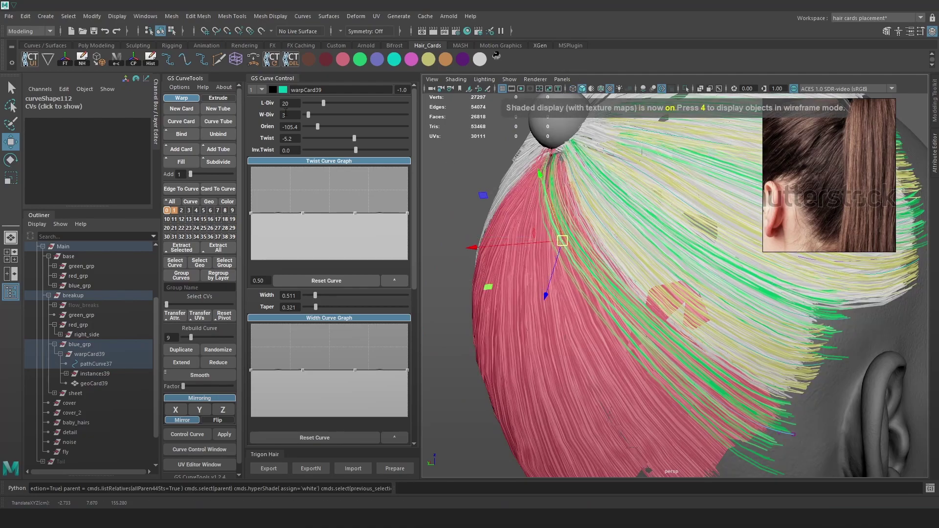
- Set the card's length divisions to 24 and adjust its middle vertices against the back of the head
drag(323, 103, 328, 103)
mouse_move(621, 264)
alt+mouse_down()
mouse_move(618, 238)
mouse_move(579, 238)
mouse_move(560, 181)
mouse_move(596, 201)
alt+mouse_up()
key(4)
key(6)
alt+drag(638, 287, 587, 286)
click(582, 286)
click(589, 325)
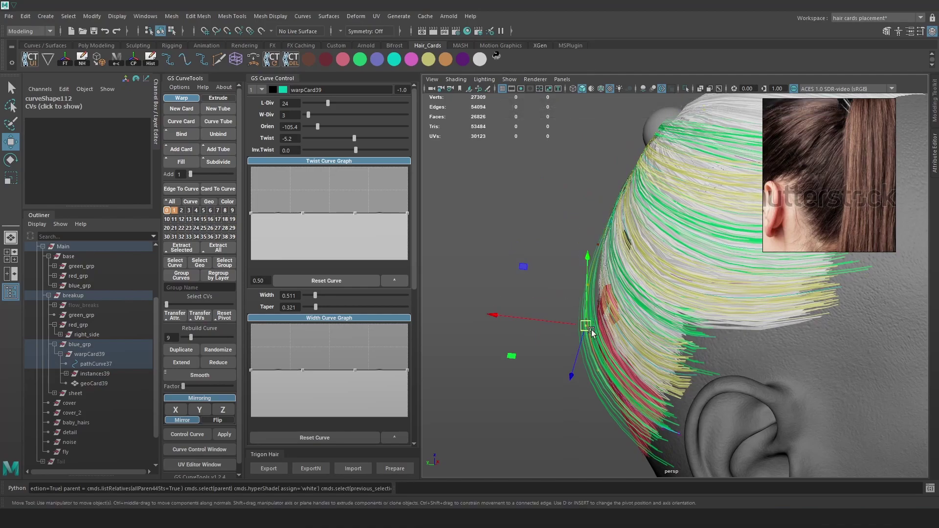
- Set the card's orientation to -117.2 and its inverse twist to -13.0
alt+drag(676, 370, 616, 289)
drag(319, 127, 317, 128)
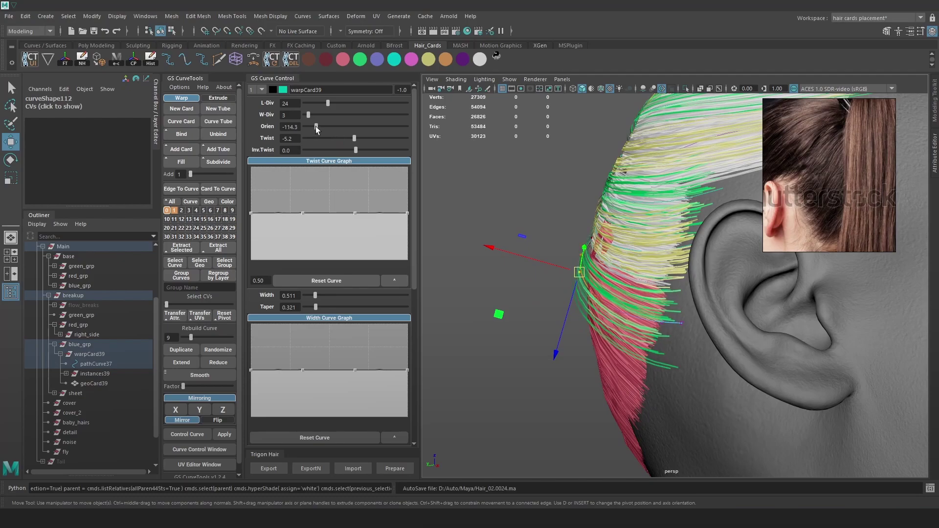
alt+drag(539, 193, 663, 239)
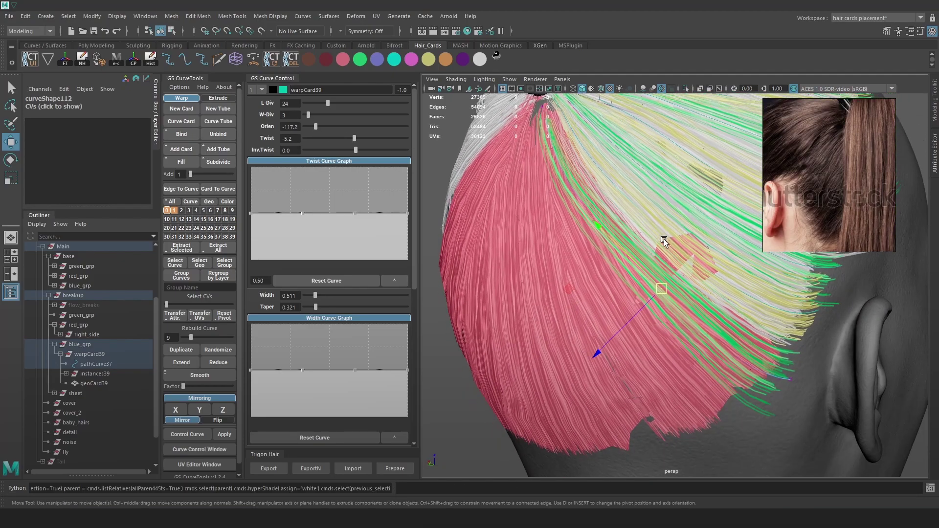
alt+drag(657, 299, 608, 311)
click(608, 312)
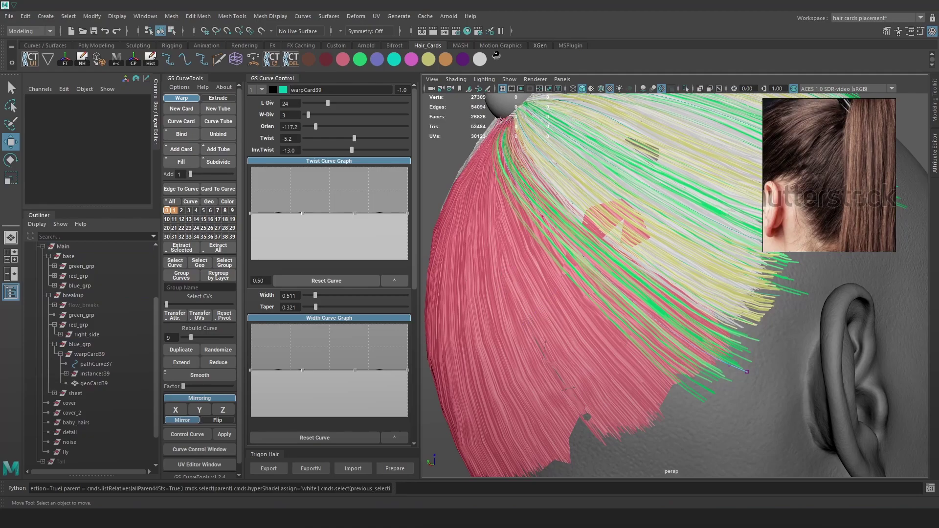
- Rotate and move the curve's tip vertex behind the ear, and set the card's inverse twist to 7.8
alt+drag(747, 372, 770, 350)
key(4)
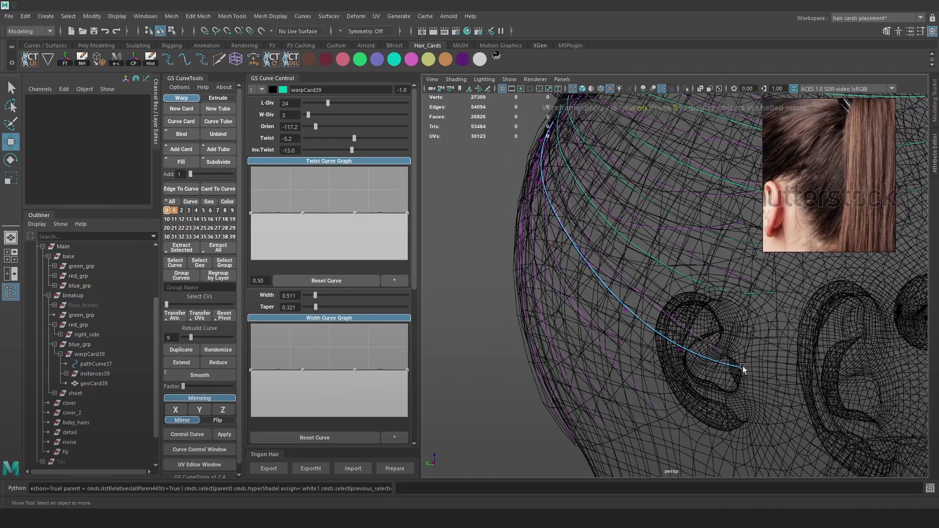
click(739, 368)
key(6)
key(e)
drag(682, 299, 676, 305)
key(w)
drag(739, 368, 744, 345)
alt+drag(745, 345, 704, 339)
drag(351, 149, 358, 150)
key(e)
key(w)
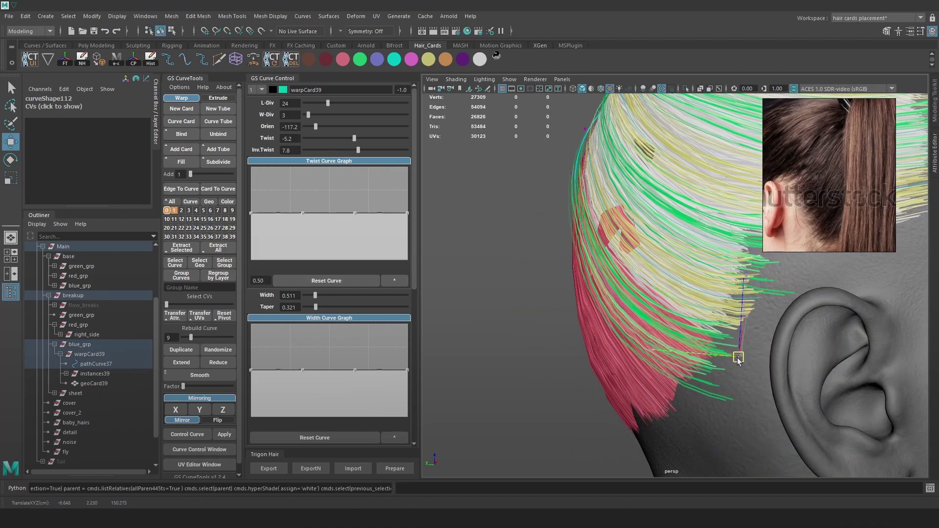
- Adjust the curve's middle vertices and reposition its root vertex against the ponytail sphere
mouse_move(738, 357)
alt+mouse_down()
mouse_move(655, 317)
mouse_move(595, 246)
mouse_move(582, 262)
mouse_move(689, 327)
alt+mouse_up()
key(4)
key(5)
key(4)
key(5)
mouse_move(632, 256)
mouse_down()
mouse_move(633, 307)
mouse_move(757, 309)
mouse_move(688, 275)
mouse_move(686, 331)
mouse_up()
key(4)
key(6)
scroll(656, 355, up, 5)
mouse_move(633, 365)
alt+mouse_down()
mouse_move(691, 314)
mouse_move(730, 298)
mouse_move(644, 241)
mouse_move(571, 167)
mouse_move(611, 217)
mouse_move(611, 194)
mouse_move(596, 210)
alt+mouse_up()
key(4)
key(6)
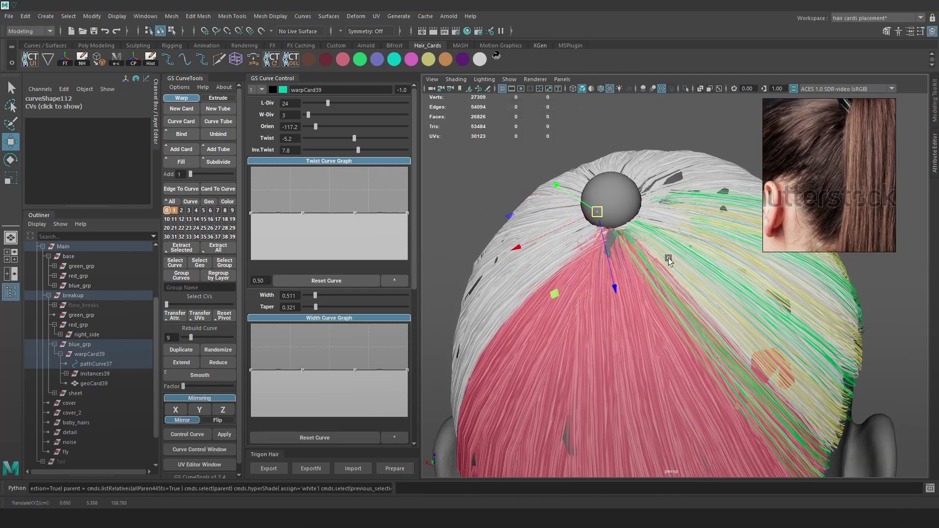
- Change the soft-selection falloff, then move and rotate the vertex just below the ponytail sphere to align the card's upper part
key(4)
key(6)
alt+drag(662, 268, 647, 274)
key(b)
middle_drag(647, 274, 669, 270)
mouse_move(639, 273)
mouse_down()
mouse_move(660, 263)
mouse_move(640, 266)
mouse_up()
scroll(651, 271, up, 1)
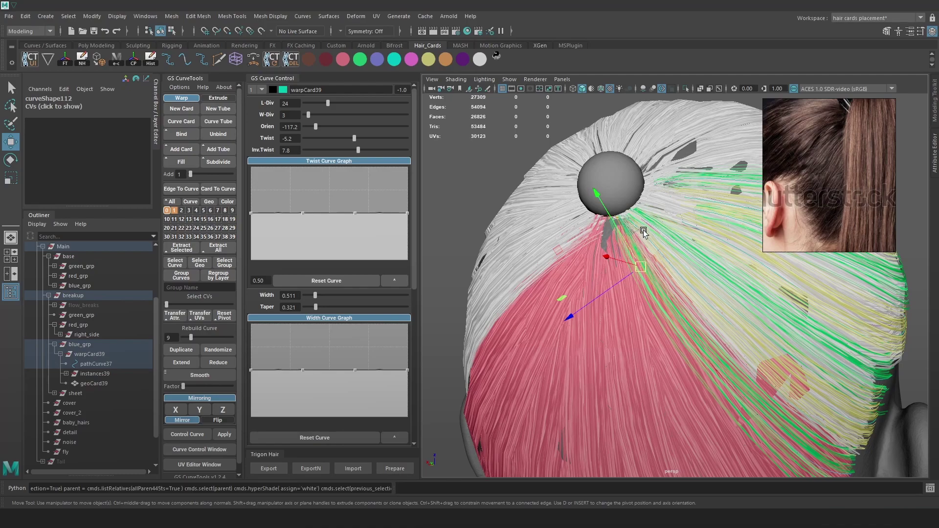
drag(639, 266, 651, 261)
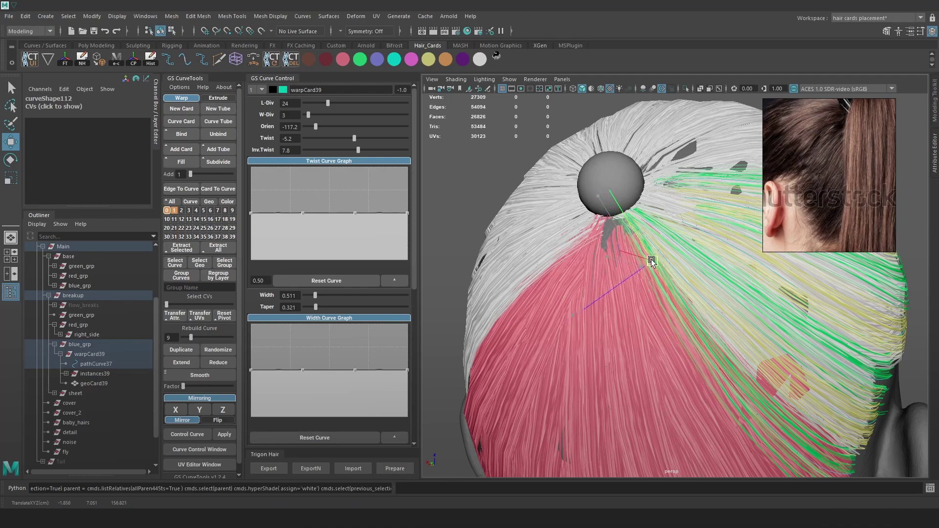
key(e)
drag(714, 316, 714, 312)
key(w)
- Set the card's twist to -25.2 and its taper to 0.421
alt+drag(648, 254, 689, 301)
drag(354, 138, 348, 139)
alt+drag(589, 234, 670, 253)
drag(315, 307, 320, 308)
- Try reducing the card curve from its root end at the ponytail sphere
drag(660, 266, 600, 230)
key(4)
drag(556, 183, 556, 185)
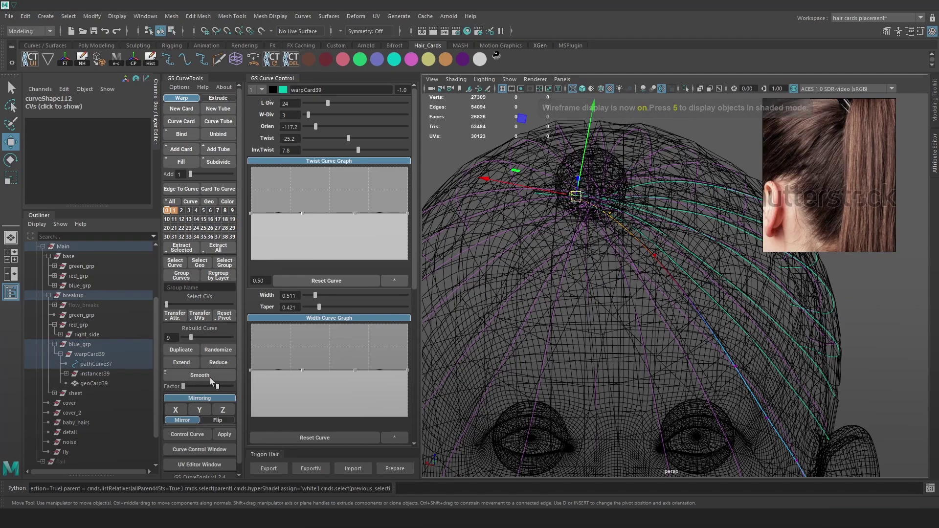
click(218, 363)
alt+drag(621, 269, 618, 276)
key(ctrl+z)
key(6)
- Select the curve's root vertex, adjust the soft-selection falloff and move the vertex into the ponytail sphere
alt+drag(647, 215, 714, 186)
key(4)
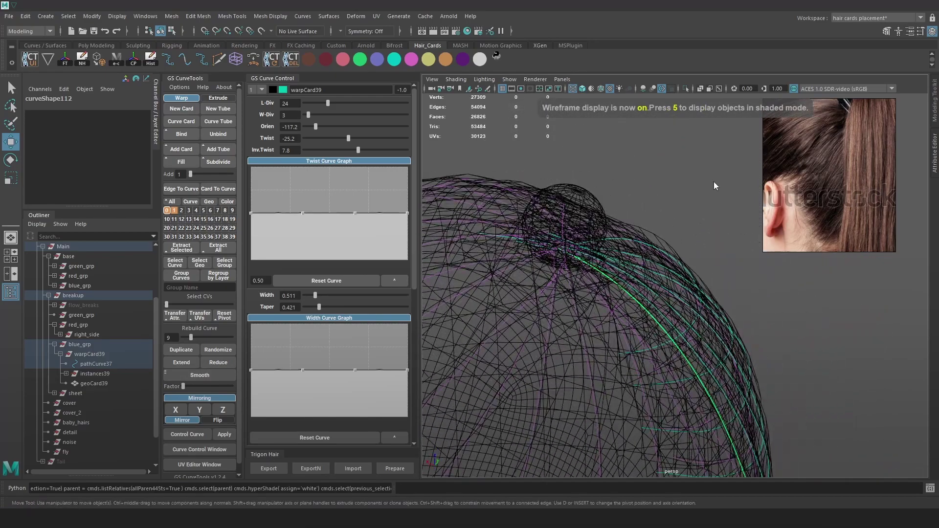
click(714, 186)
drag(540, 260, 465, 279)
key(b)
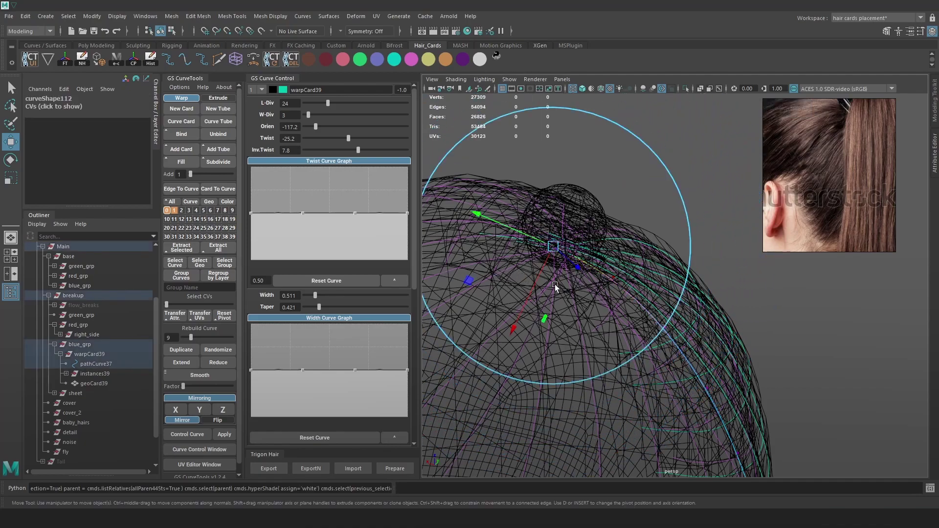
key(6)
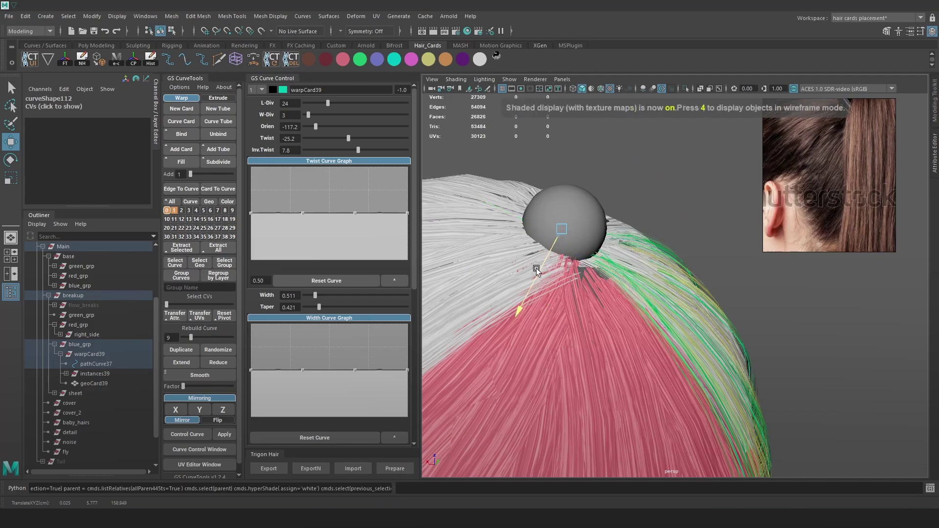
alt+drag(529, 279, 601, 278)
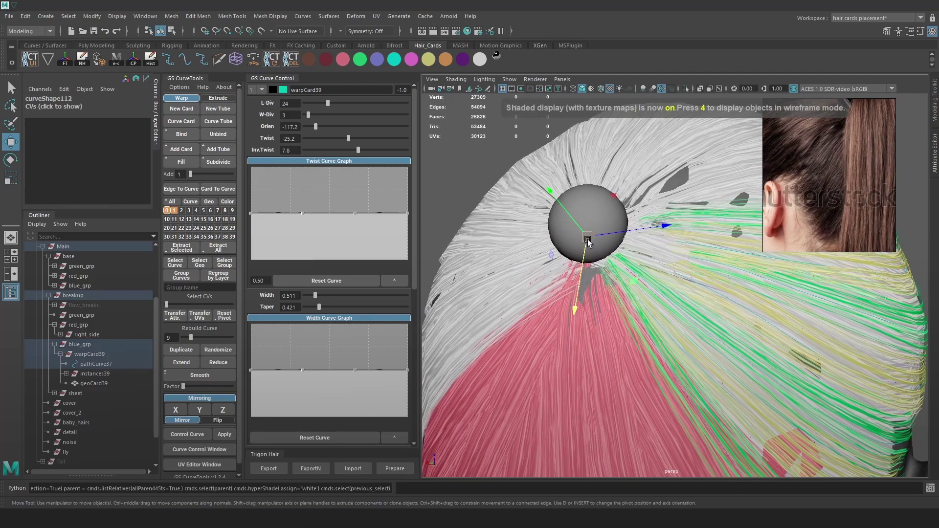
- Select the first breakup card's path curve and add a slight dip near the start of its twist curve graph
key(e)
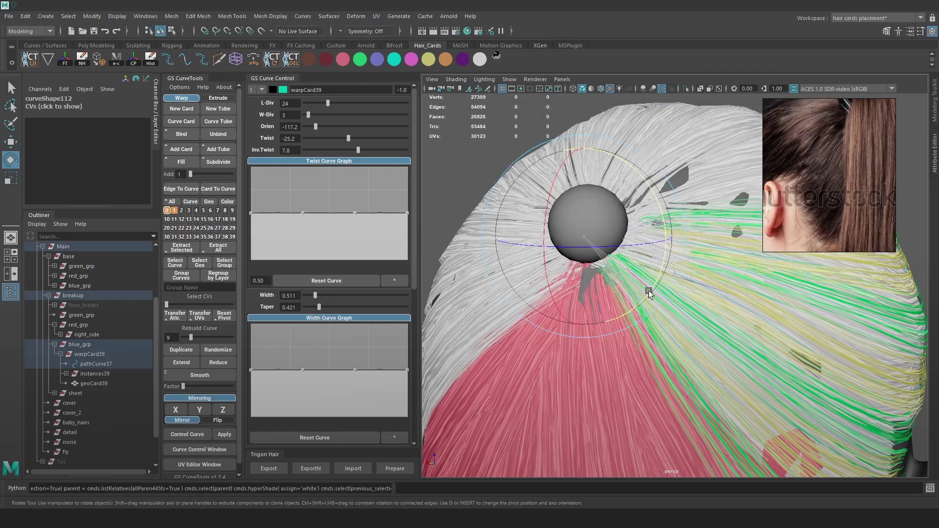
scroll(685, 298, down, 3)
key(w)
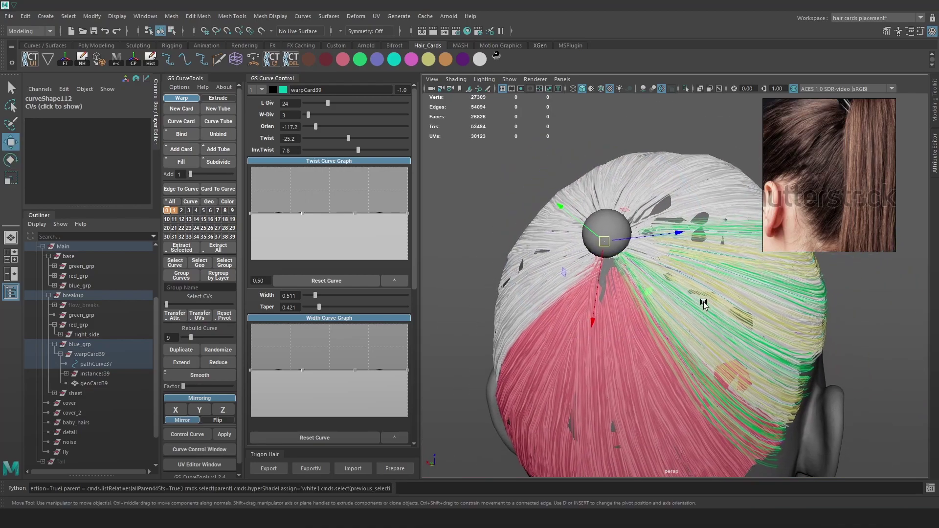
alt+drag(703, 304, 594, 264)
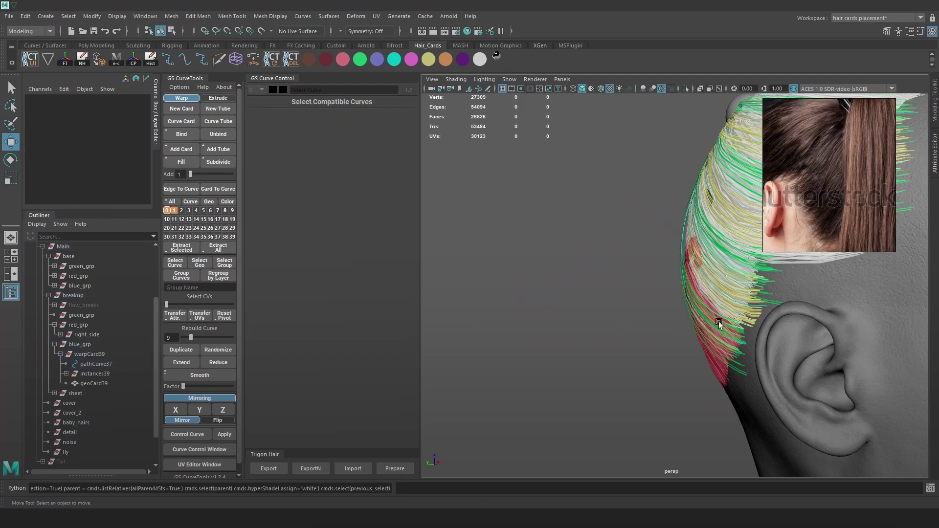
key(4)
click(744, 347)
key(6)
mouse_move(746, 345)
alt+mouse_down()
mouse_move(696, 337)
mouse_move(690, 386)
mouse_move(683, 342)
alt+mouse_up()
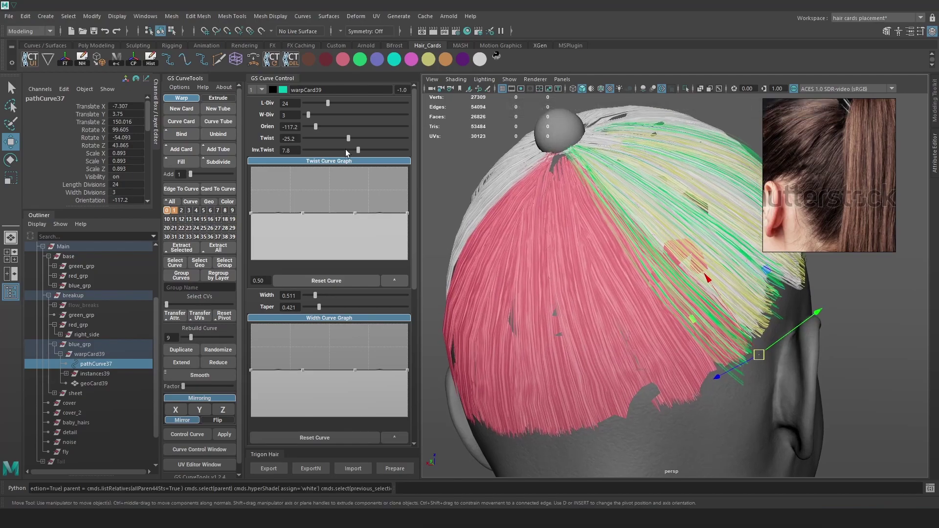
drag(360, 149, 355, 148)
key(ctrl+z)
drag(281, 212, 304, 217)
click(280, 214)
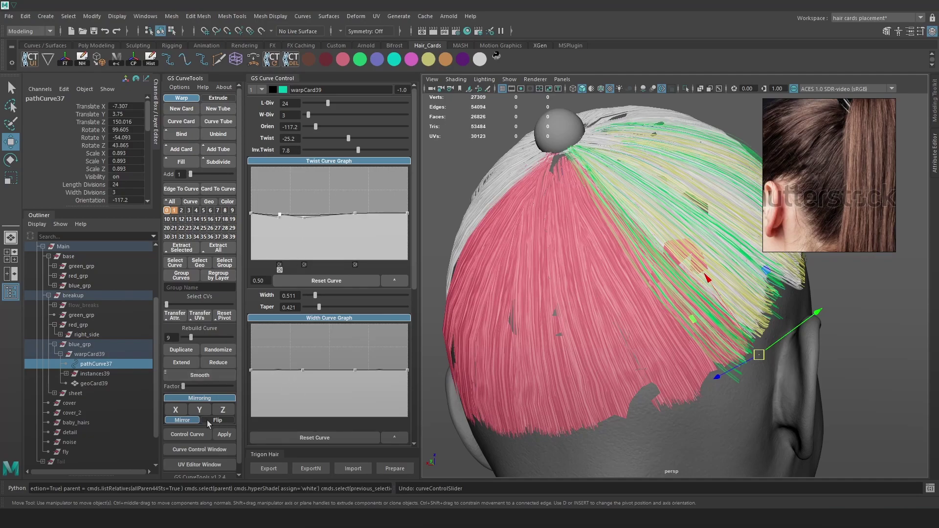
- Mirror the card across X onto the other side of the pink section and move the copy's root vertex under the ponytail sphere
click(182, 415)
alt+drag(626, 369, 763, 318)
right_drag(858, 278, 805, 281)
alt+drag(647, 263, 688, 279)
key(4)
drag(701, 214, 635, 268)
key(5)
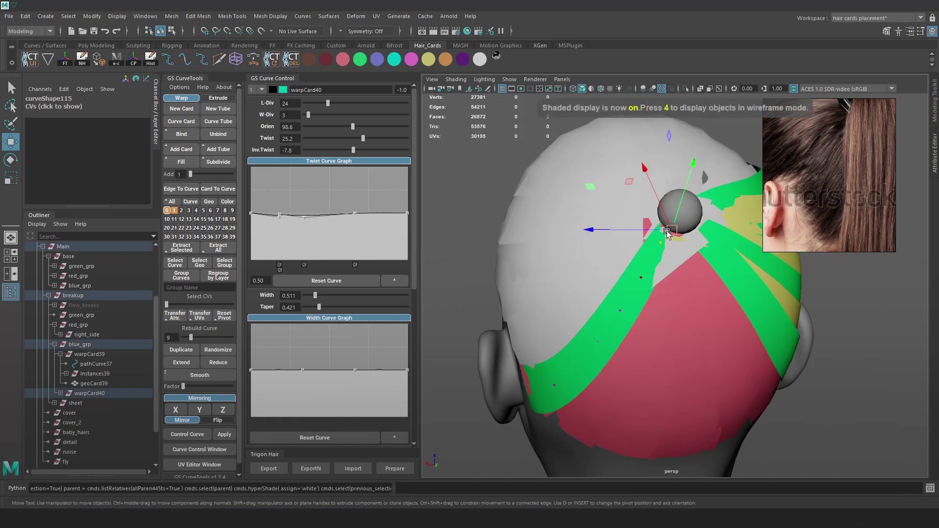
key(6)
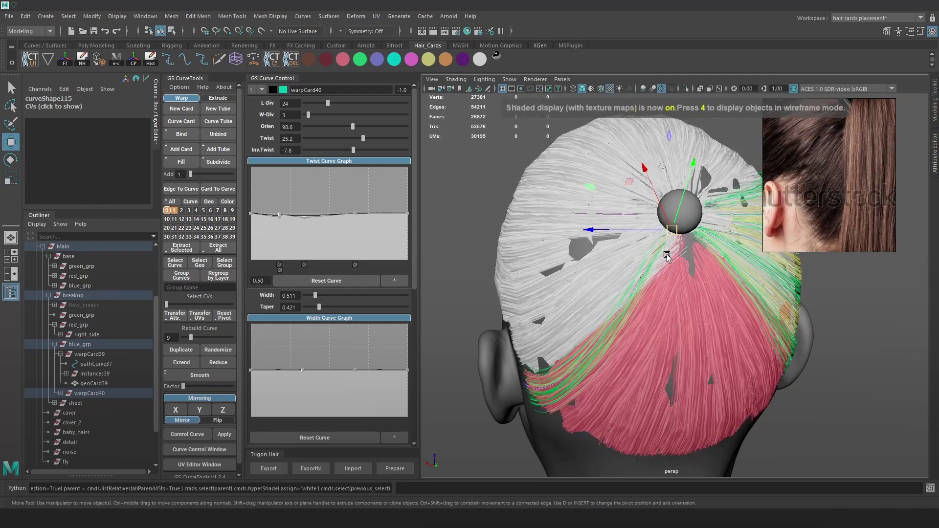
key(b)
drag(683, 259, 683, 237)
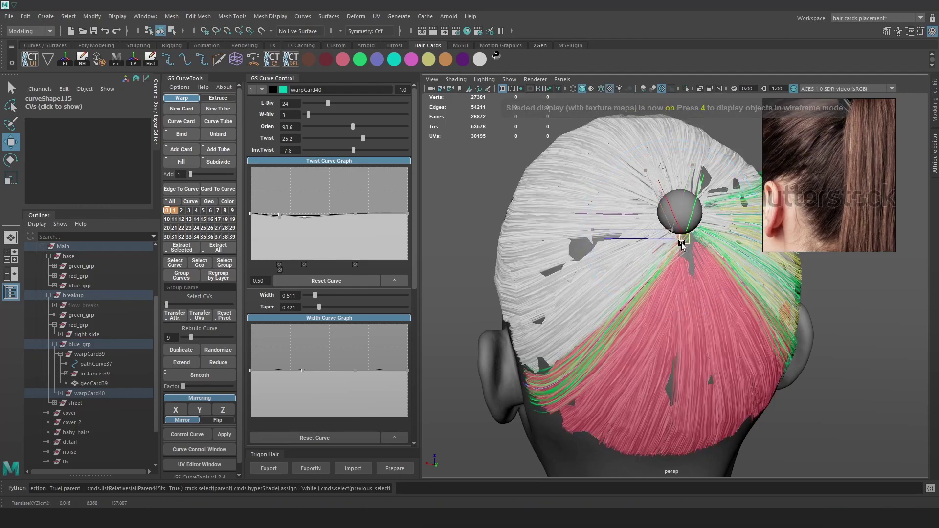
- Adjust the mirrored card's upper vertices just below the ponytail sphere so its strands converge there
mouse_move(651, 319)
alt+mouse_down()
mouse_move(616, 371)
mouse_move(601, 356)
alt+mouse_up()
key(4)
key(6)
key(4)
key(6)
mouse_move(700, 392)
alt+mouse_down()
mouse_move(722, 342)
mouse_move(774, 382)
mouse_move(653, 256)
mouse_move(618, 276)
alt+mouse_up()
key(4)
key(6)
key(4)
mouse_move(686, 211)
mouse_down()
mouse_move(645, 235)
mouse_move(701, 178)
mouse_up()
key(6)
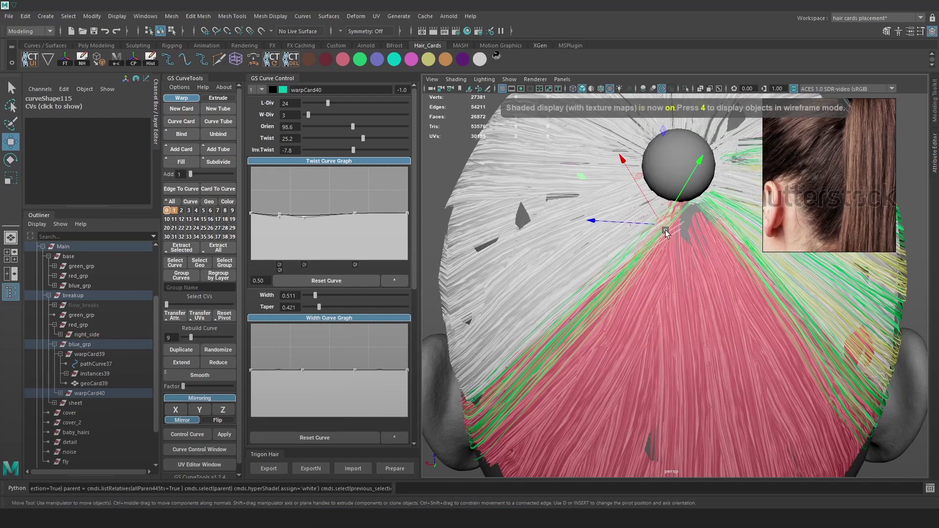
- Reposition the mirrored card's next vertex down the curve so the strands follow the pink section's edge
key(4)
key(e)
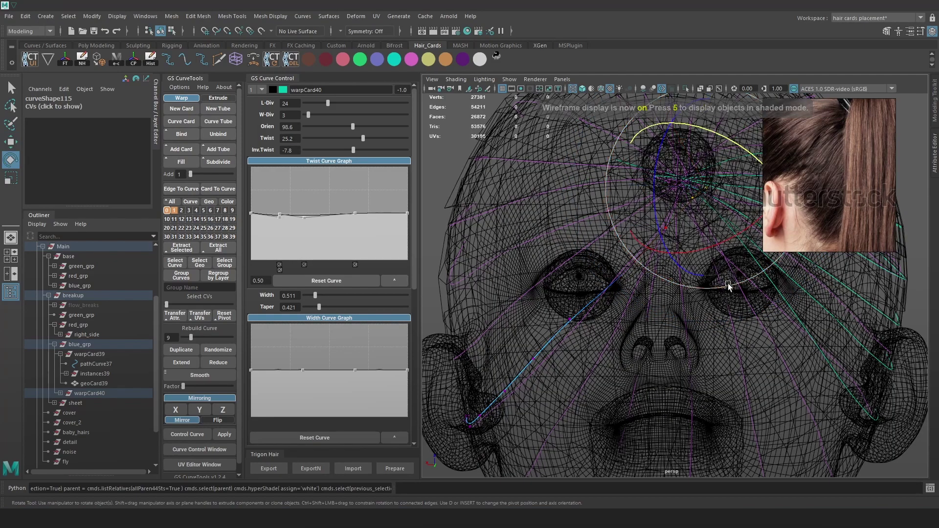
key(w)
key(6)
drag(698, 187, 690, 185)
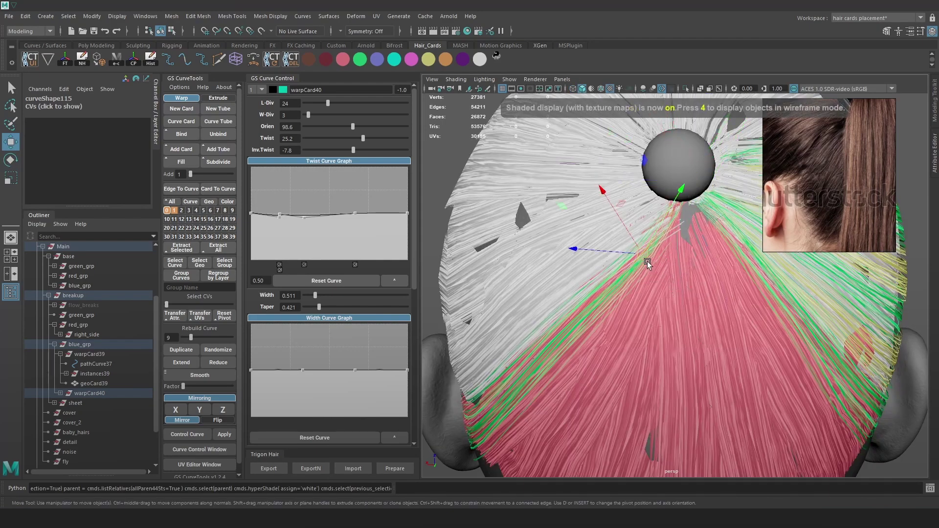
alt+drag(625, 316, 644, 278)
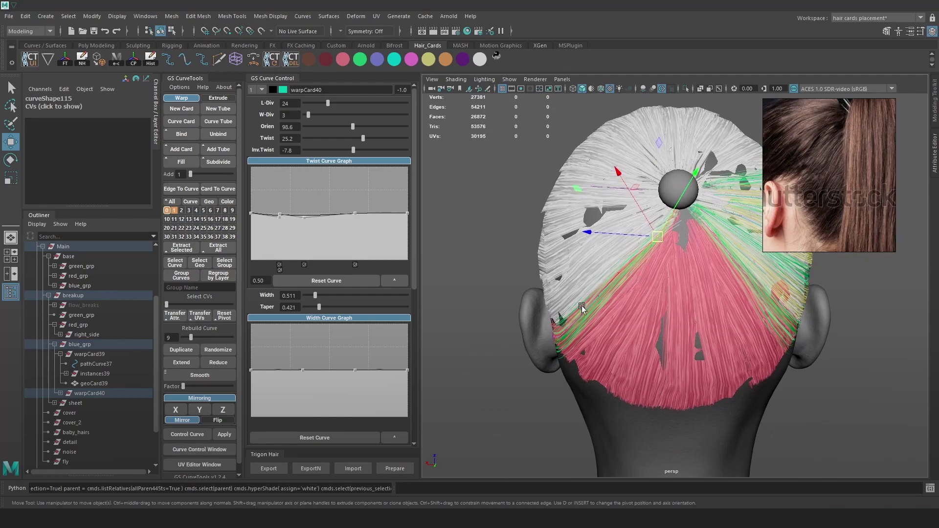
- Return to object selection, select both breakup path curves and use Fill to add one card between them
key(F8)
alt+drag(755, 321, 743, 310)
key(4)
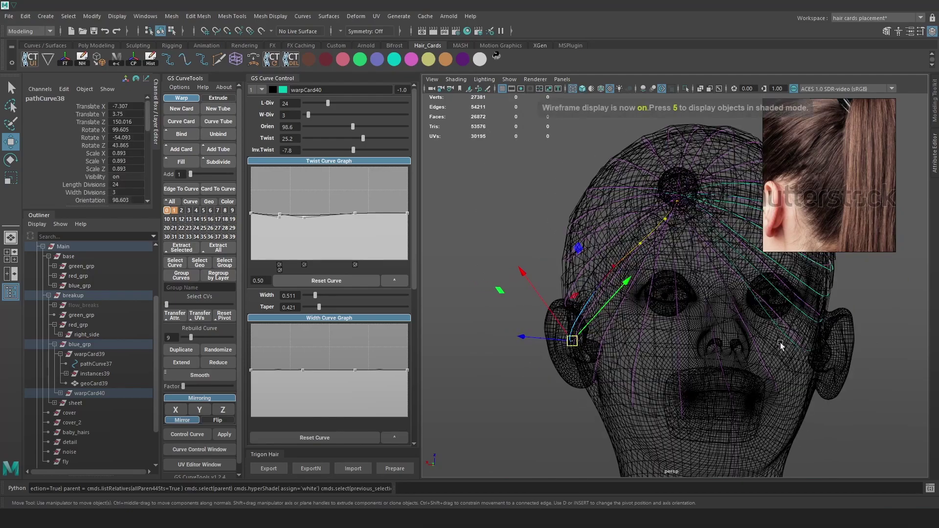
click(874, 373)
alt+drag(838, 368, 708, 334)
click(789, 345)
click(596, 301)
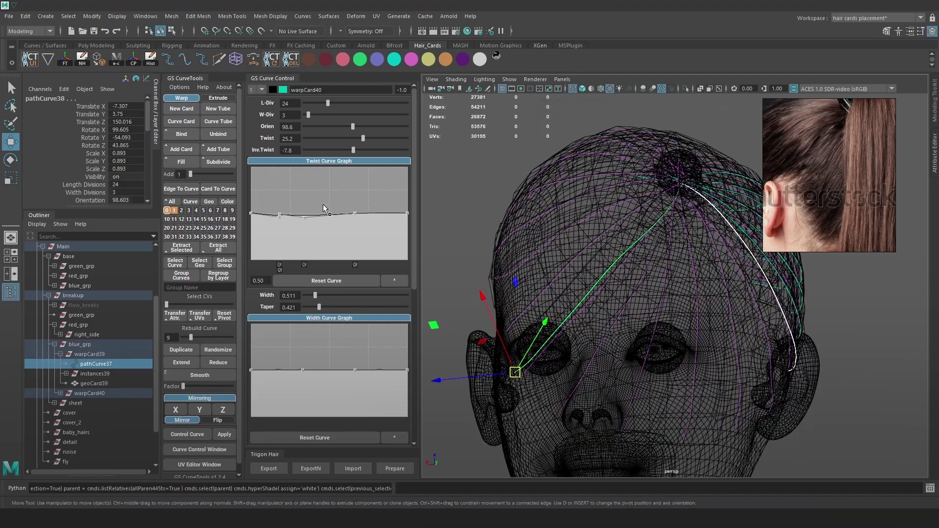
click(182, 163)
- Adjust the filled middle card's tip vertex with soft selection and set the card's orientation to 168.3
alt+drag(490, 222, 807, 379)
click(518, 260)
drag(692, 308, 692, 308)
key(b)
mouse_move(731, 362)
mouse_down()
mouse_move(769, 357)
mouse_move(668, 377)
mouse_move(648, 405)
mouse_move(775, 377)
mouse_move(753, 379)
mouse_up()
key(6)
drag(700, 404, 673, 410)
mouse_move(334, 127)
mouse_down()
mouse_move(292, 128)
mouse_move(372, 125)
mouse_move(364, 134)
mouse_up()
drag(672, 410, 681, 409)
- Smooth the middle card's curve repeatedly, raising the smoothing factor between passes
key(4)
alt+drag(714, 231, 645, 313)
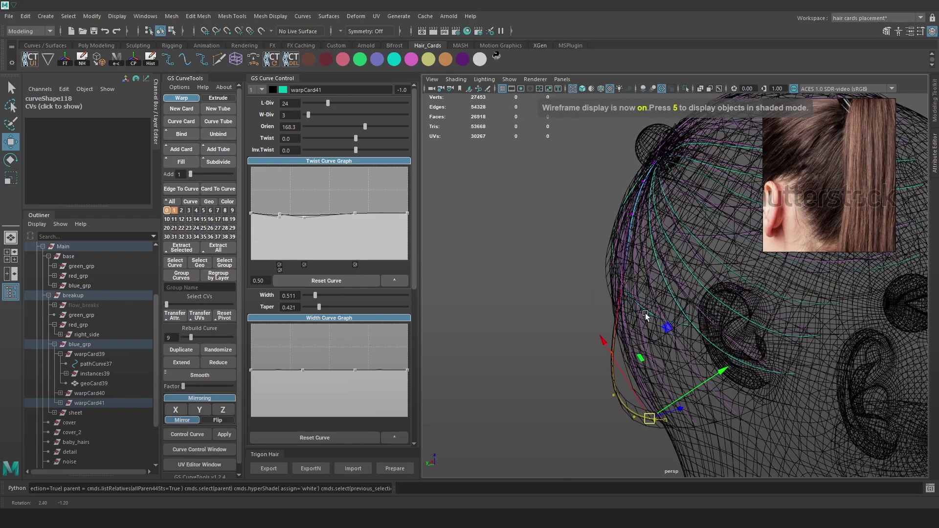
right_drag(539, 289, 560, 269)
click(211, 377)
click(210, 378)
click(210, 378)
drag(184, 386, 204, 386)
click(208, 377)
click(208, 376)
click(209, 377)
click(208, 376)
click(209, 378)
key(5)
key(6)
- Select the middle card's upper vertices and move them so the card runs down the centre of the pink section
click(465, 242)
key(4)
alt+drag(465, 242, 747, 290)
click(737, 310)
key(w)
alt+drag(745, 291, 726, 332)
key(6)
key(4)
mouse_move(727, 209)
mouse_down()
mouse_move(653, 245)
mouse_move(687, 245)
mouse_move(694, 269)
mouse_move(701, 255)
mouse_move(719, 321)
mouse_move(705, 300)
mouse_up()
key(6)
mouse_move(678, 331)
mouse_down()
mouse_move(673, 305)
mouse_move(592, 294)
mouse_move(619, 248)
mouse_move(725, 223)
mouse_up()
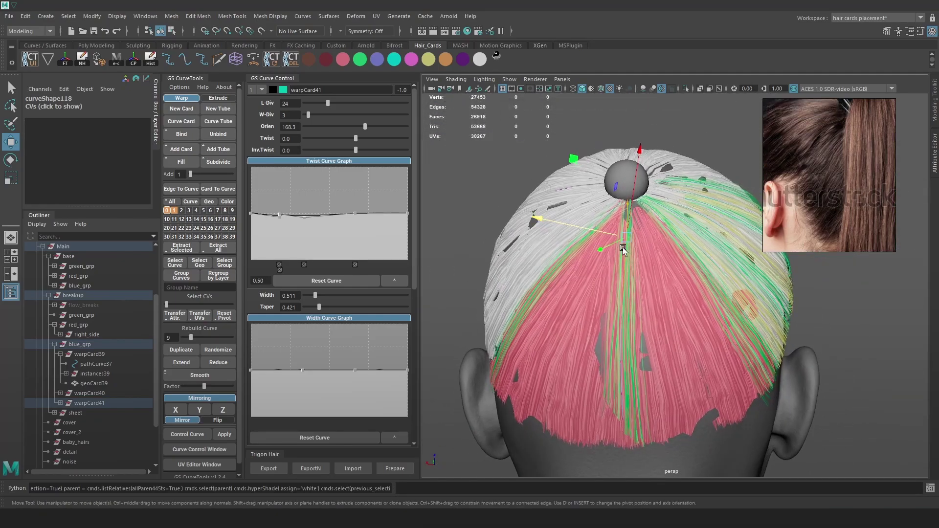
drag(622, 236, 671, 322)
- Flatten the dip in the middle card's twist curve graph and set its inverse twist to 4.3
key(4)
key(6)
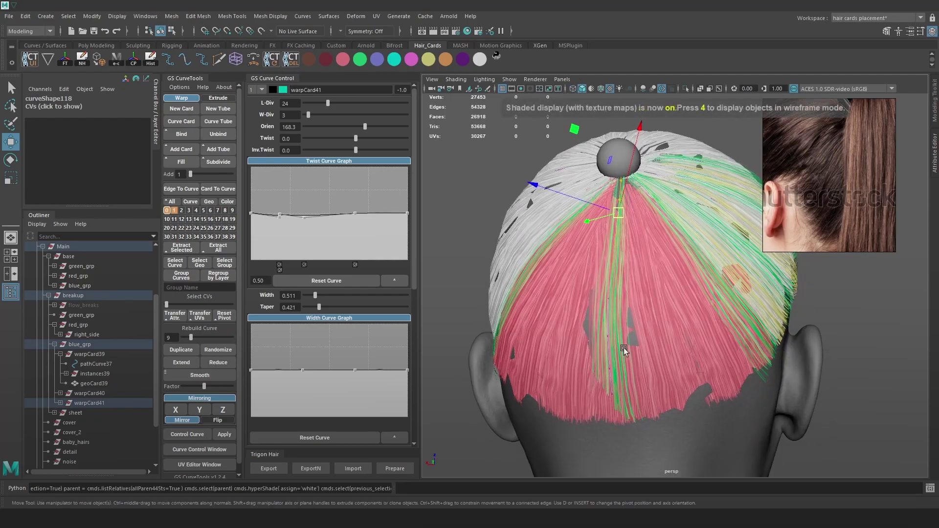
scroll(624, 347, up, 3)
drag(352, 151, 360, 151)
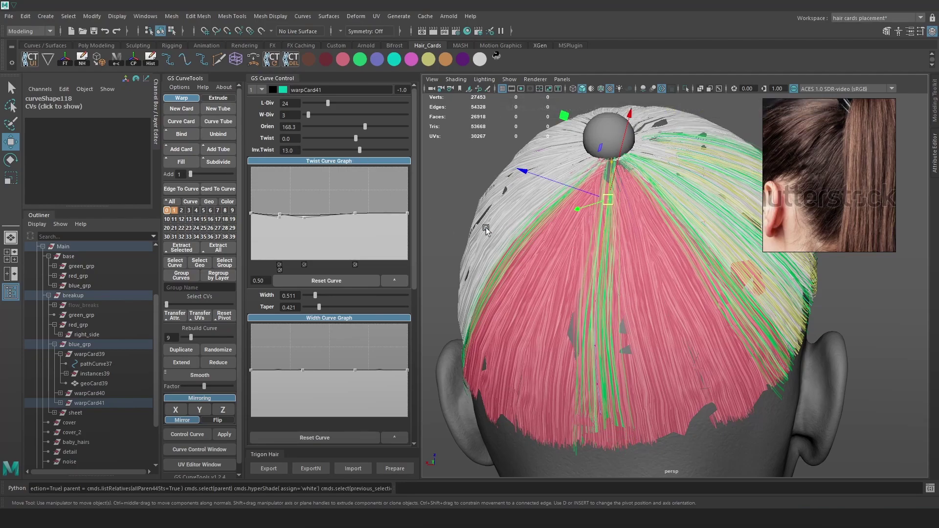
drag(304, 218, 304, 215)
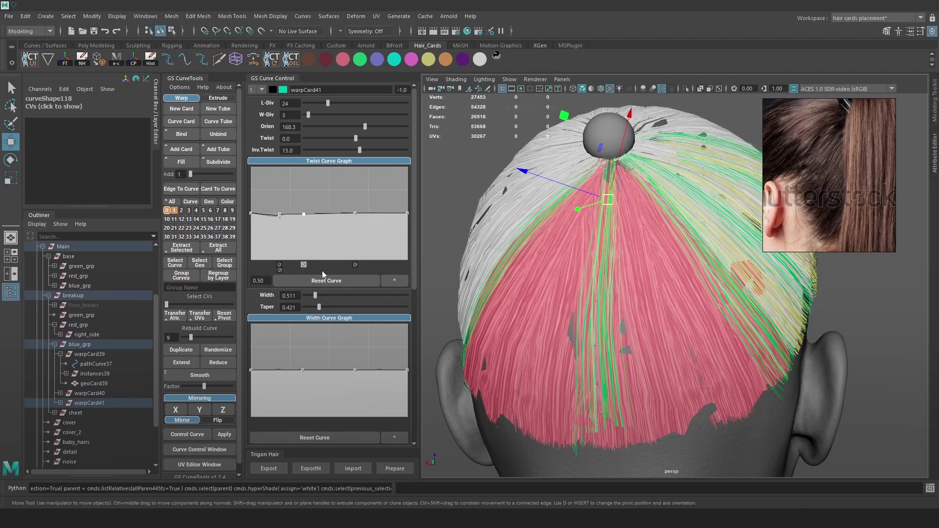
key(4)
alt+drag(611, 342, 606, 390)
key(6)
drag(360, 150, 357, 151)
- Reposition the middle card's vertices along its upper length to fit it against the back of the head
alt+drag(513, 391, 756, 283)
click(803, 329)
mouse_move(803, 329)
alt+mouse_down()
mouse_move(771, 342)
mouse_move(660, 338)
mouse_move(664, 376)
alt+mouse_up()
key(4)
key(6)
mouse_move(667, 242)
mouse_down()
mouse_move(598, 216)
mouse_move(623, 198)
mouse_up()
alt+drag(675, 176, 644, 251)
mouse_move(705, 233)
alt+mouse_down()
mouse_move(650, 271)
mouse_move(627, 272)
mouse_move(621, 264)
mouse_move(692, 239)
mouse_move(711, 245)
mouse_move(694, 246)
mouse_move(654, 199)
mouse_move(724, 248)
mouse_move(659, 249)
mouse_move(645, 233)
alt+mouse_up()
- Select the white base card bordering the pink section, try nudging it, and pick its root vertex at the ponytail sphere
key(4)
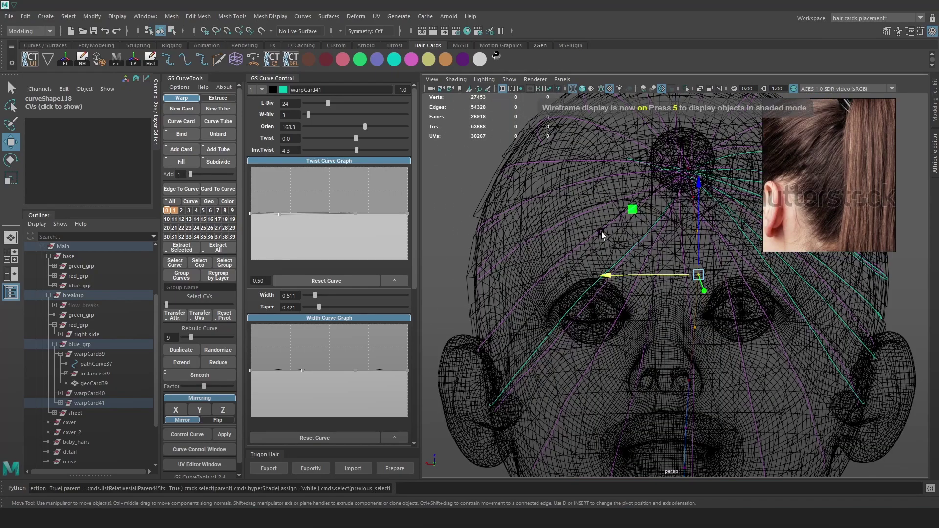
click(599, 230)
key(5)
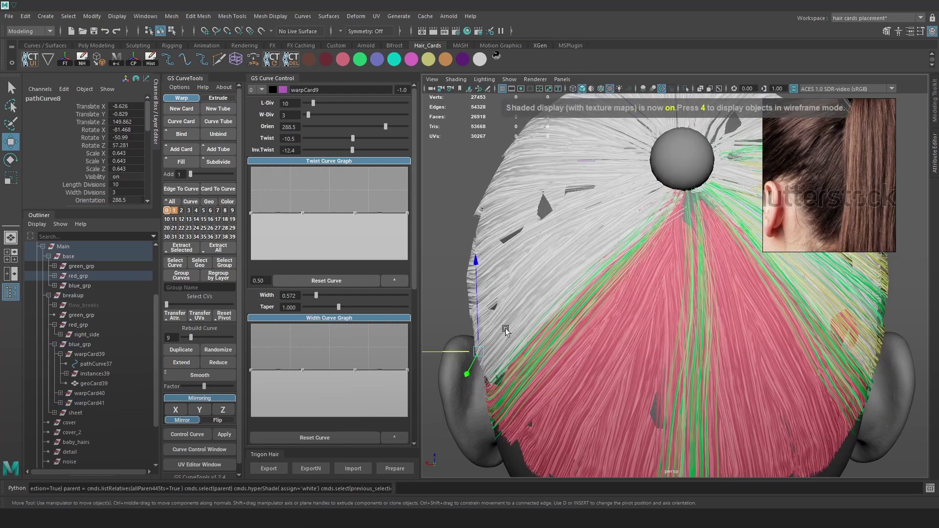
drag(478, 354, 478, 351)
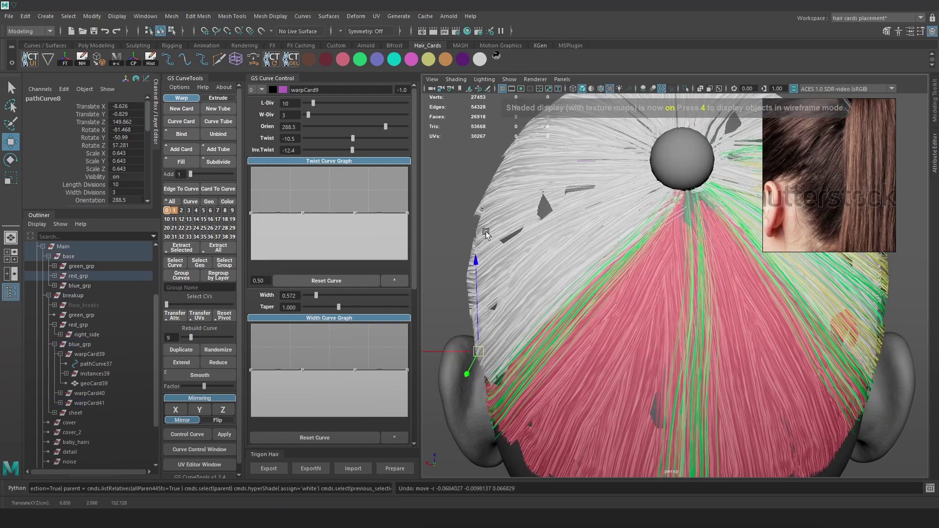
right_click(464, 179)
click(691, 198)
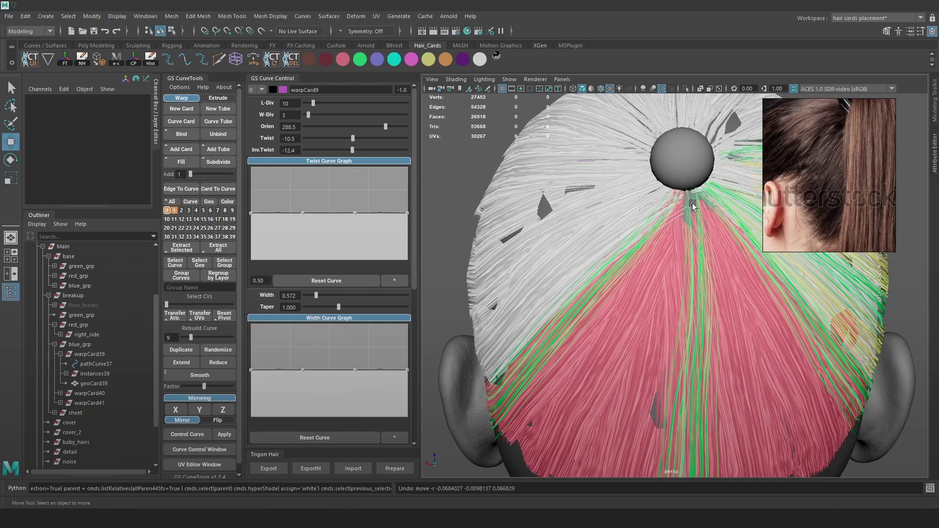
key(4)
drag(677, 183, 678, 183)
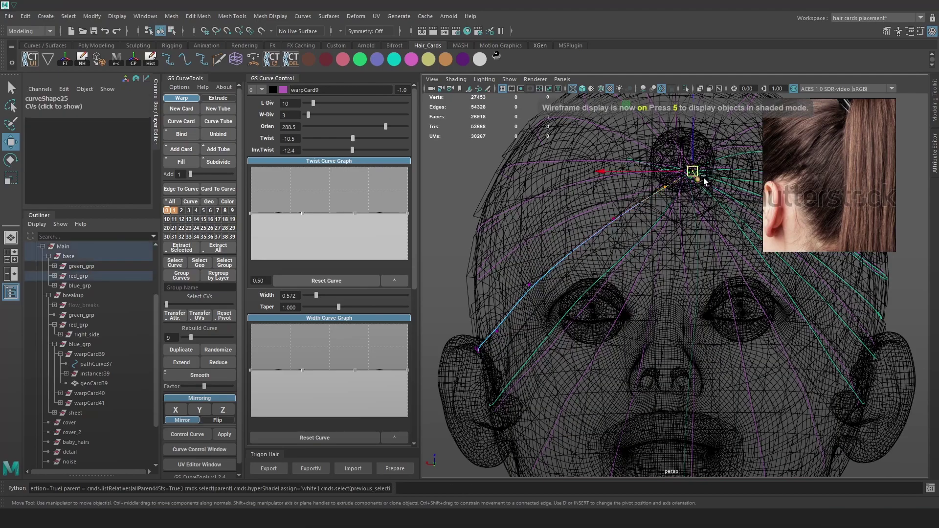
- Try rotating the base card's root vertex at the ponytail sphere and undo the rotations
key(e)
key(5)
mouse_move(710, 267)
mouse_down()
mouse_move(712, 253)
mouse_move(706, 258)
mouse_up()
key(ctrl+z)
drag(651, 269, 700, 282)
drag(658, 254, 678, 235)
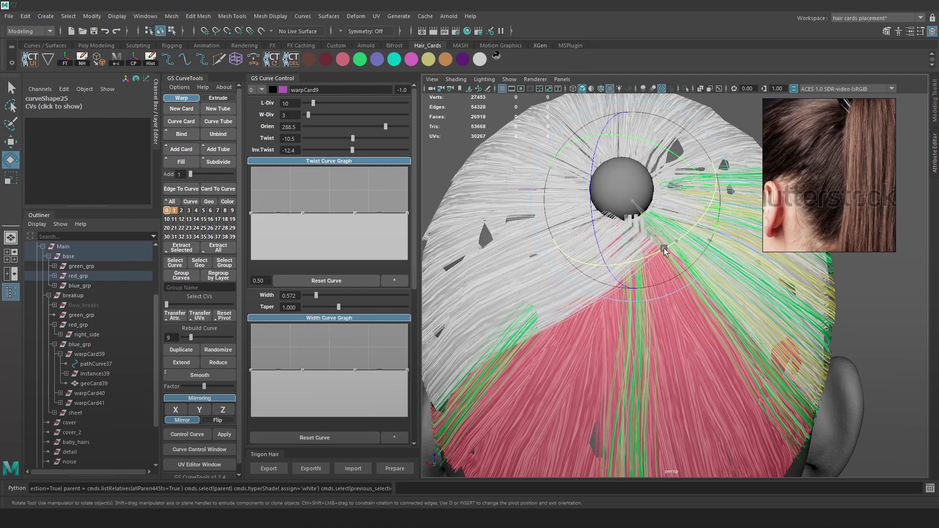
key(4)
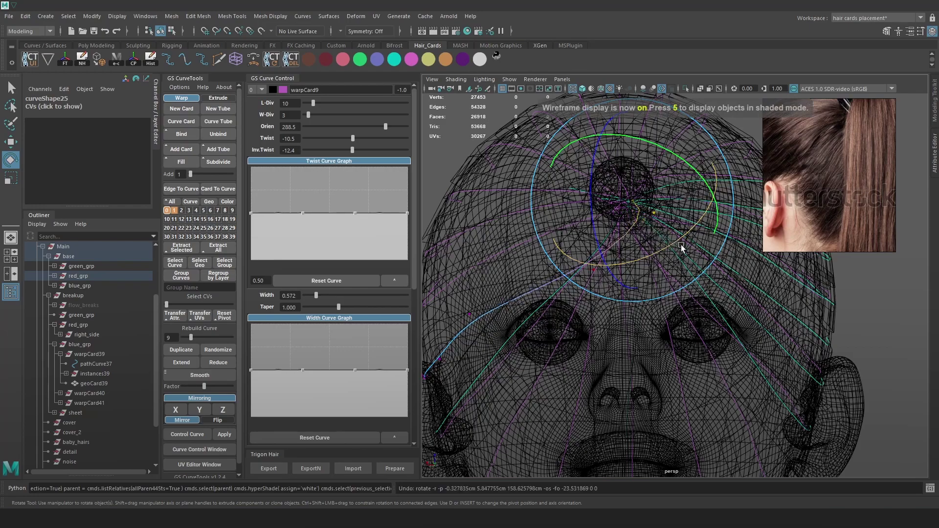
alt+drag(679, 245, 661, 209)
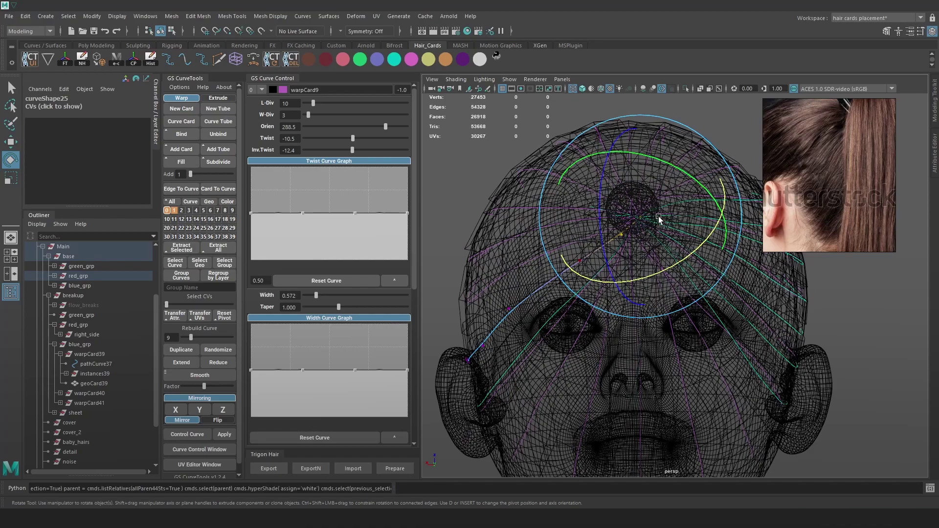
drag(663, 182, 660, 188)
key(ctrl+z)
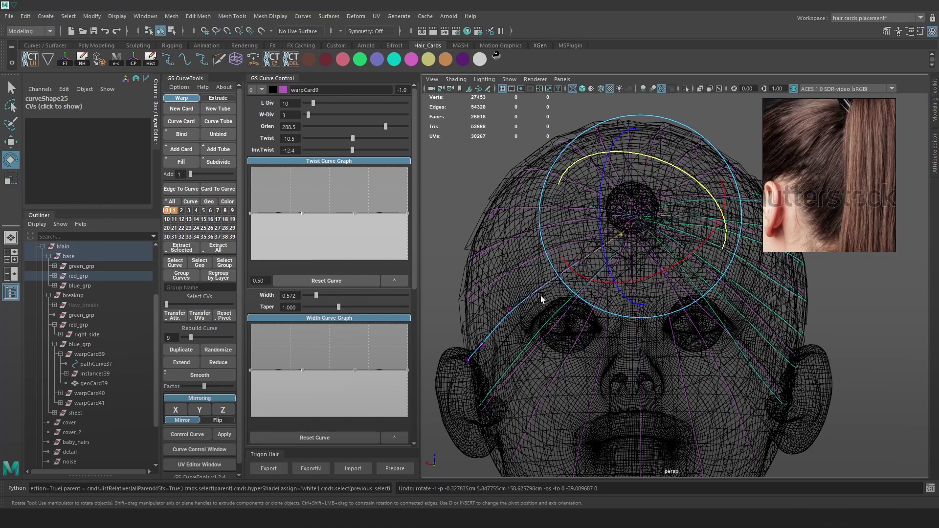
- Try rotating a vertex midway along the base card's curve, open the Rotate tool settings, and undo the rotations
drag(484, 288, 484, 288)
drag(542, 268, 565, 288)
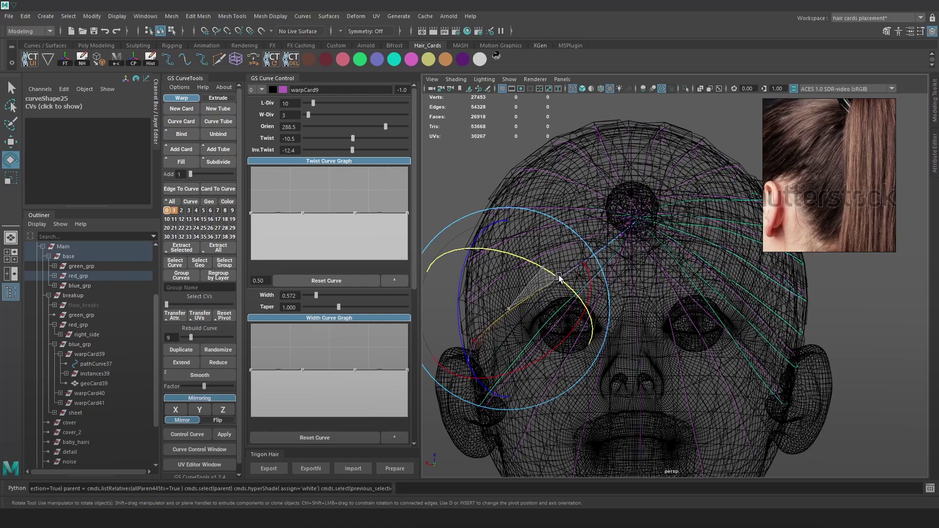
click(919, 34)
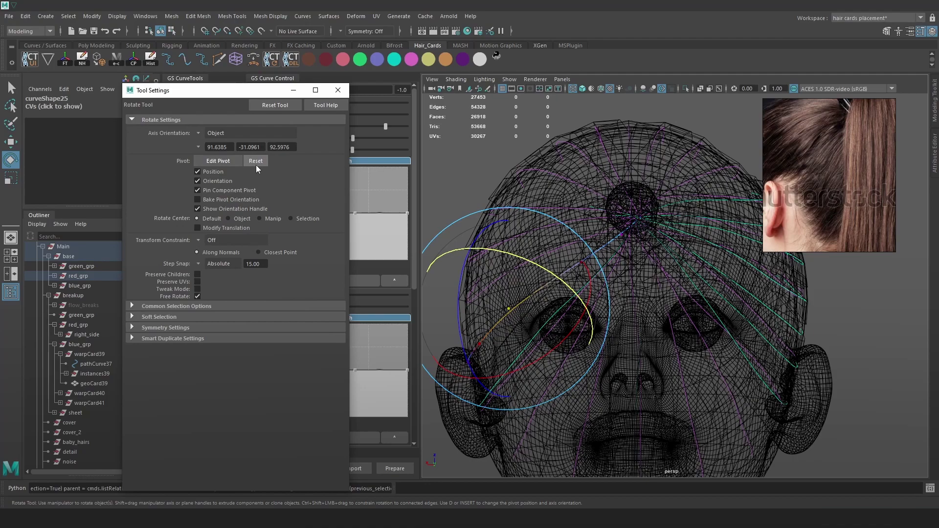
click(337, 90)
drag(564, 291, 565, 292)
key(ctrl+z)
key(ctrl+z)
key(ctrl+z)
key(w)
key(5)
key(4)
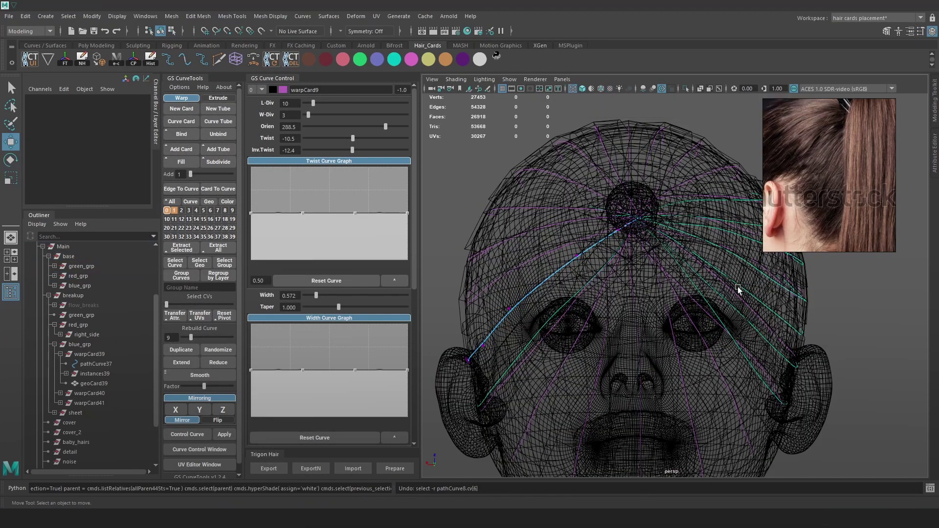
- Adjust the soft-selection falloff, try rotating the base card's root vertex again and undo the rotation
scroll(742, 285, up, 2)
key(b)
click(632, 207)
key(e)
drag(665, 252, 666, 248)
key(ctrl+z)
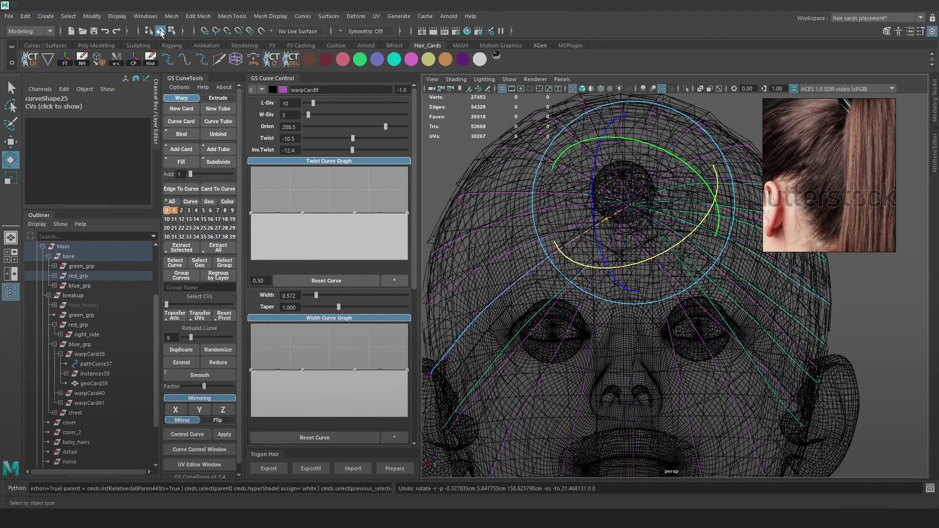
- Try making the base card's curve live and rotating its root vertex, then undo the rotations and reopen the tool settings
click(261, 31)
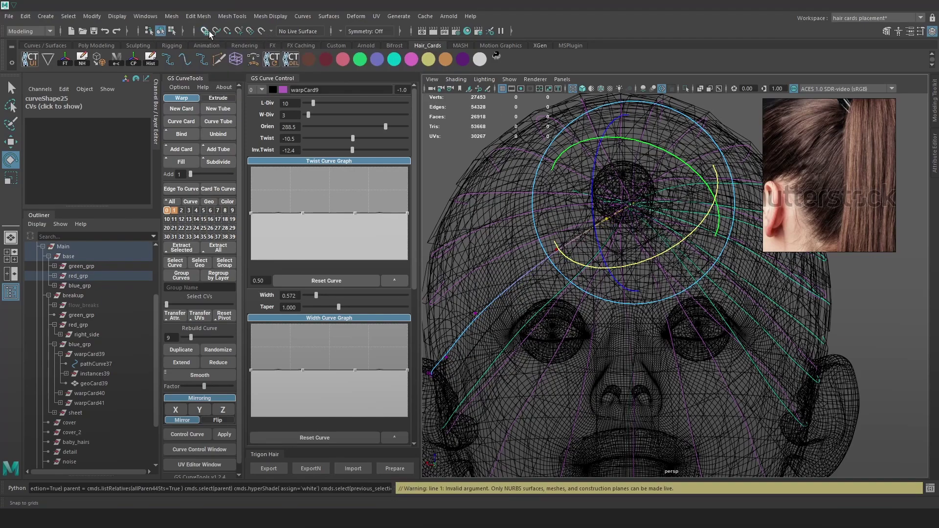
drag(690, 238, 705, 210)
key(ctrl+z)
drag(681, 246, 694, 228)
key(ctrl+z)
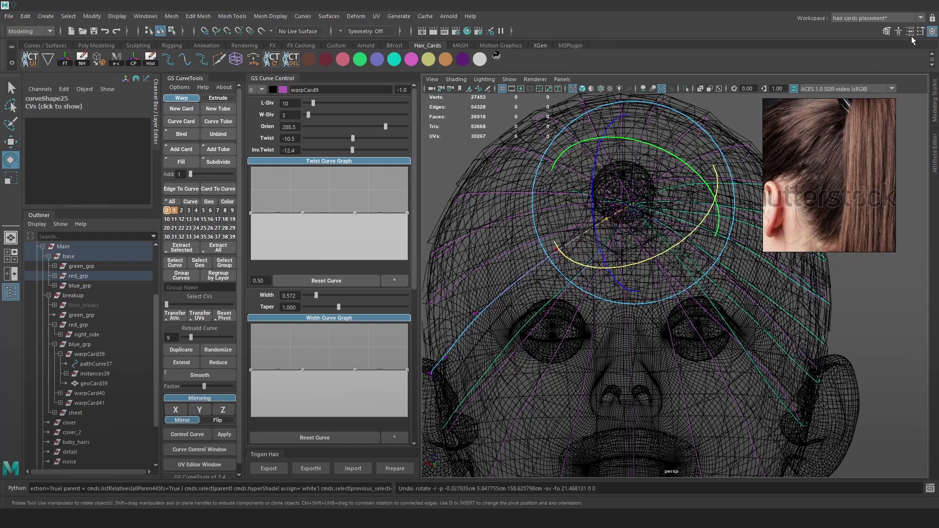
click(921, 33)
scroll(607, 215, up, 3)
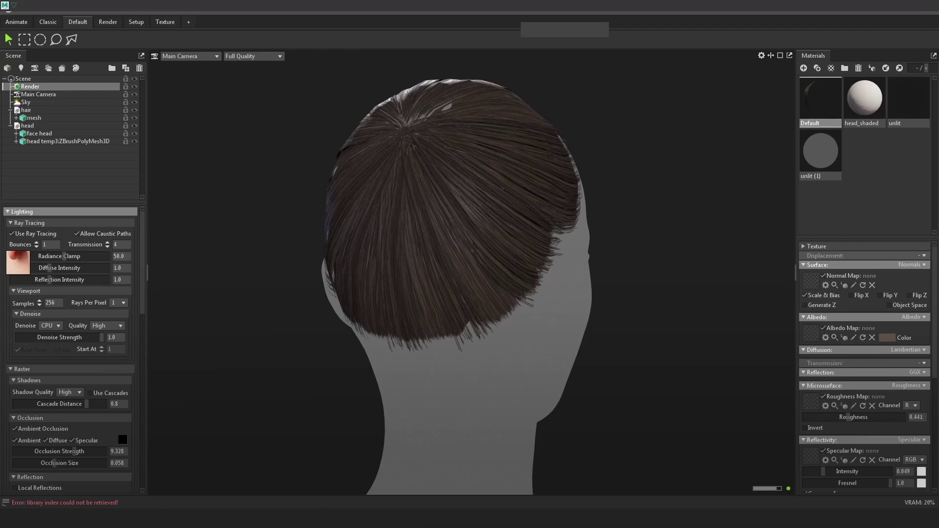
- Switch to Maya and select the path curve of the breakup card near the centre of the back hairline
click(188, 476)
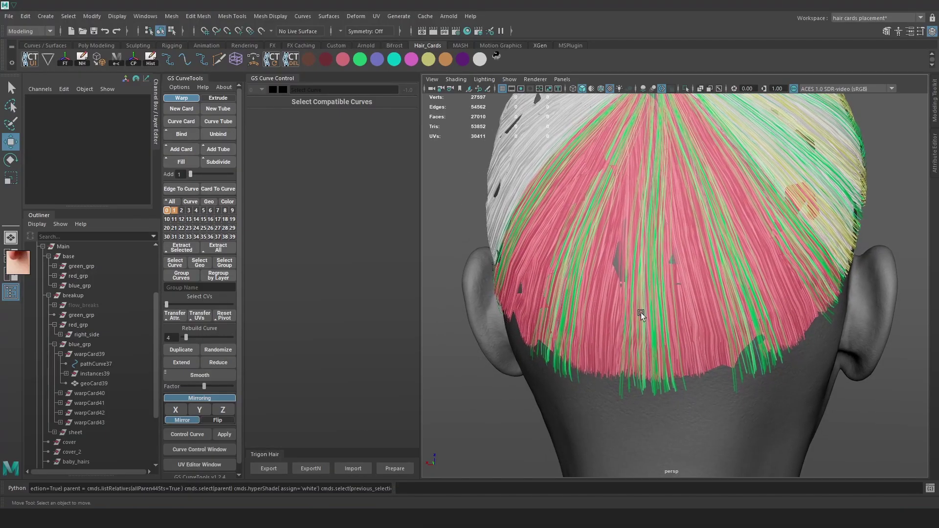
alt+drag(639, 313, 780, 313)
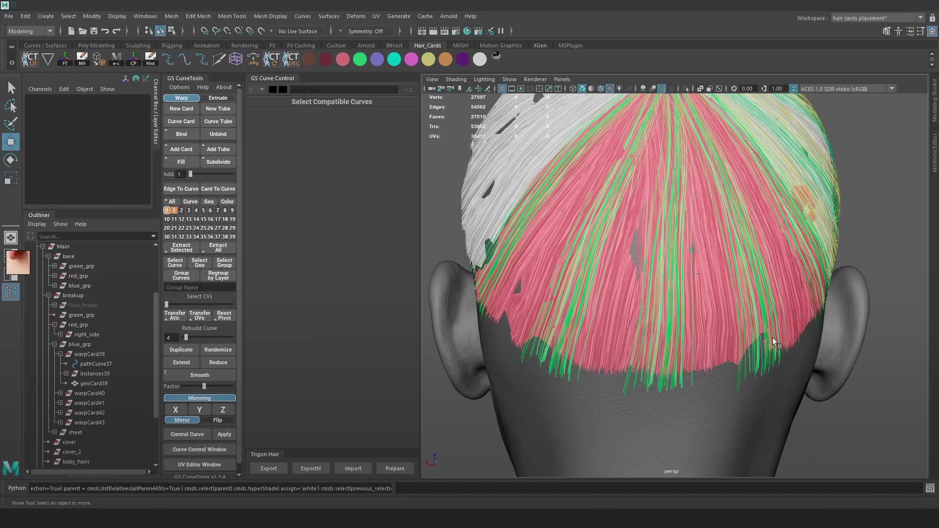
alt+drag(685, 337, 665, 341)
key(4)
click(663, 343)
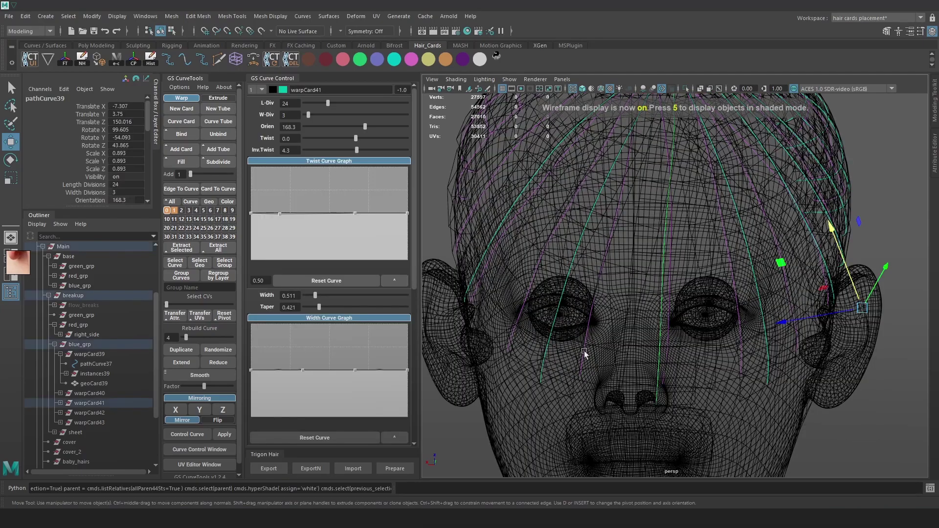
alt+drag(587, 351, 592, 340)
key(5)
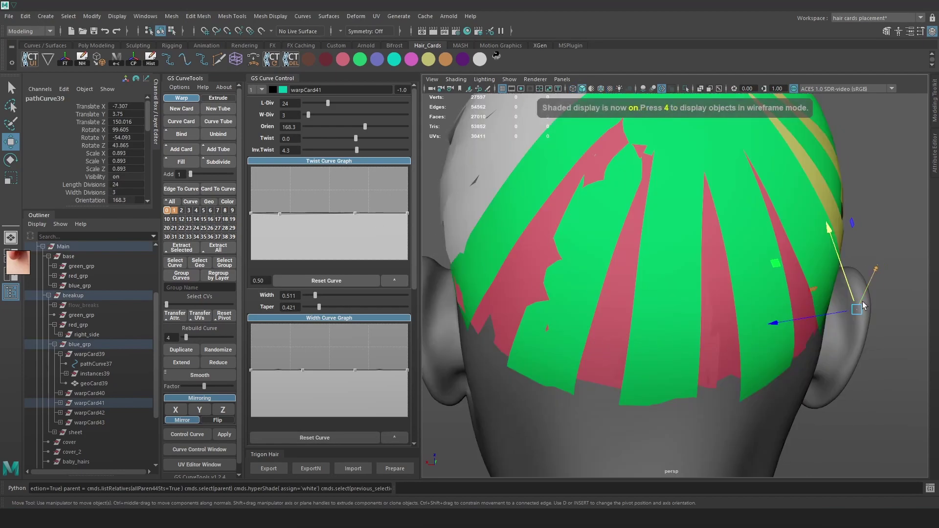
- Undo a trial move of the selected path curve and reset its pivot
drag(863, 305, 861, 328)
key(ctrl+z)
click(228, 317)
- Add the two neighbouring breakup curves towards the left ear to the selection and fill one new card into each gap
key(4)
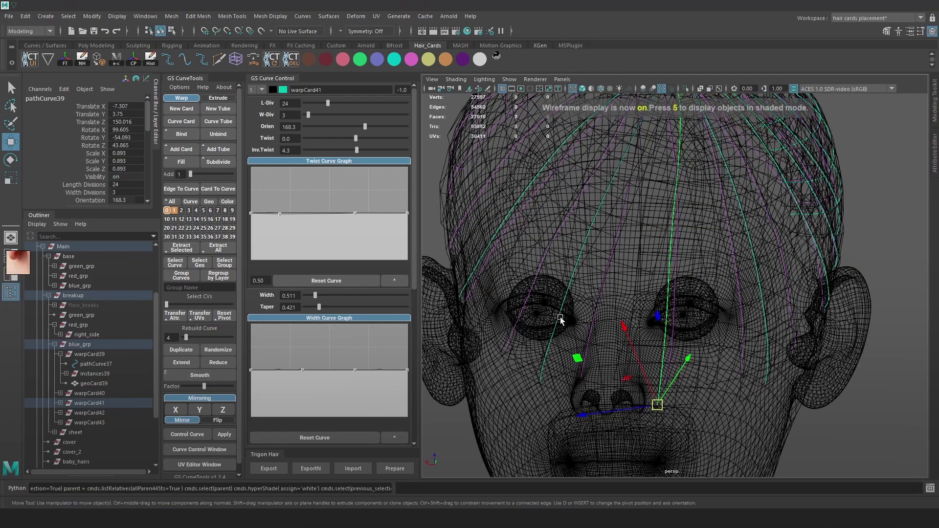
shift+click(480, 250)
shift+click(483, 248)
key(6)
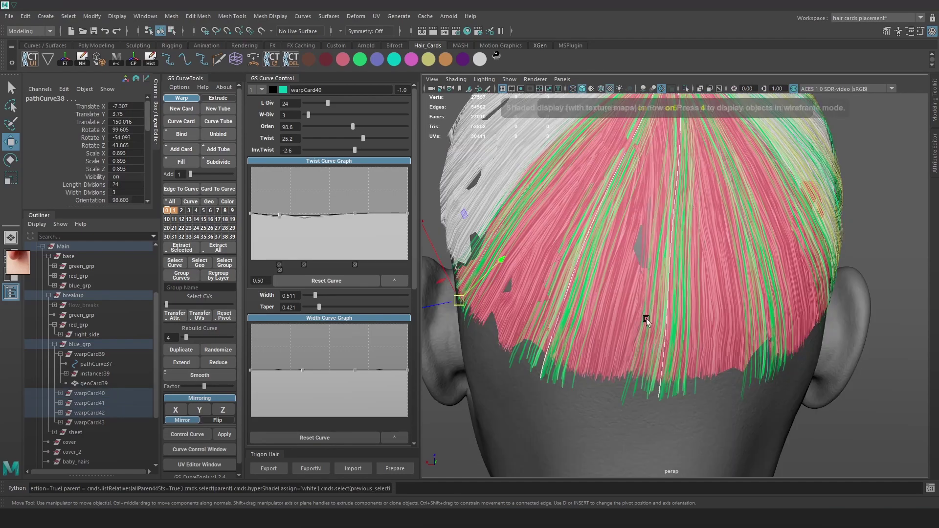
alt+drag(640, 313, 641, 310)
click(180, 162)
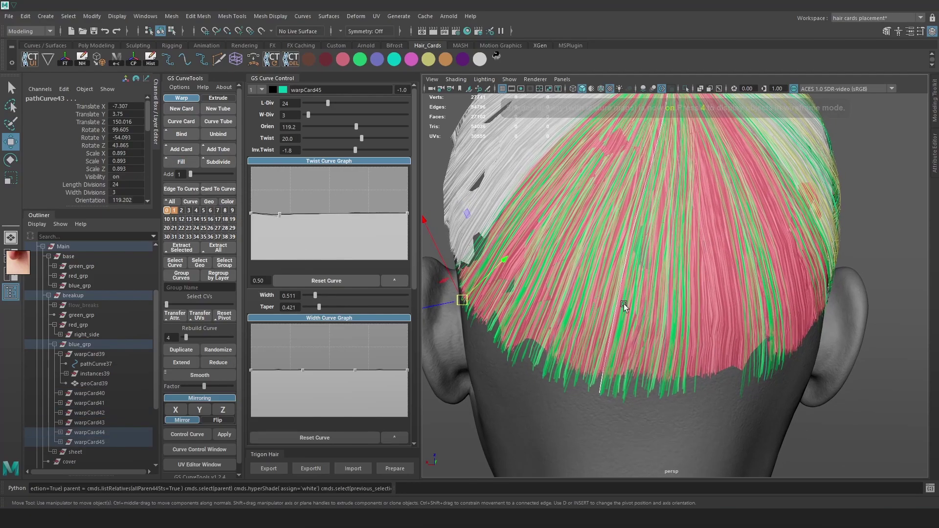
- Assign the yellow card material to the two new fill cards on the left half of the back section
alt+drag(494, 273, 528, 272)
alt+right_drag(753, 240, 741, 215)
alt+drag(741, 215, 748, 172)
alt+right_drag(748, 171, 777, 153)
key(ctrl+z)
alt+middle_drag(684, 284, 705, 196)
alt+right_drag(705, 196, 602, 199)
alt+drag(603, 201, 642, 228)
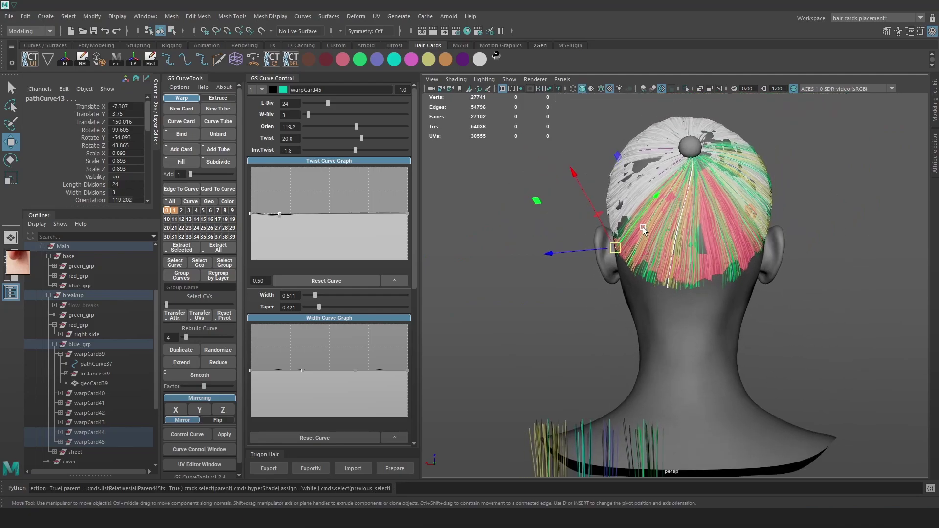
- Isolate the two new fill cards together with the yellow source card from the texture sheet
click(548, 421)
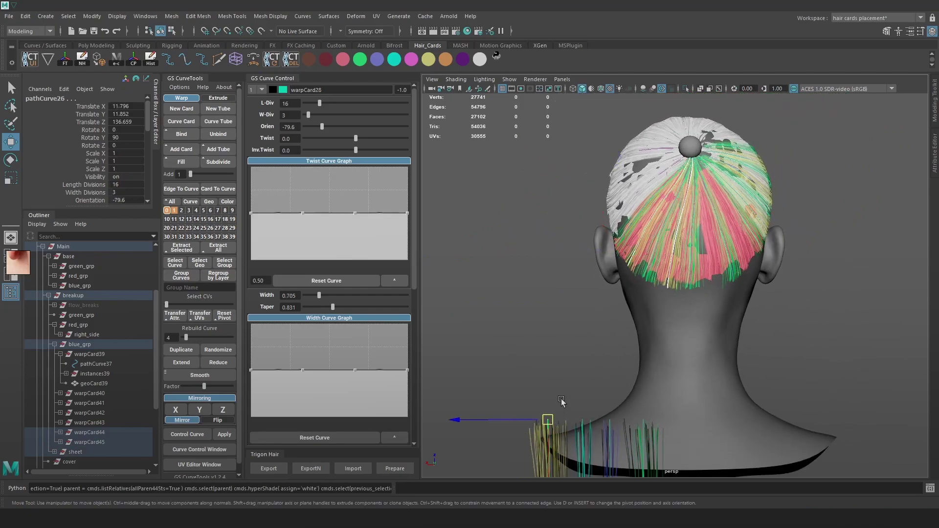
key(Up)
click(685, 89)
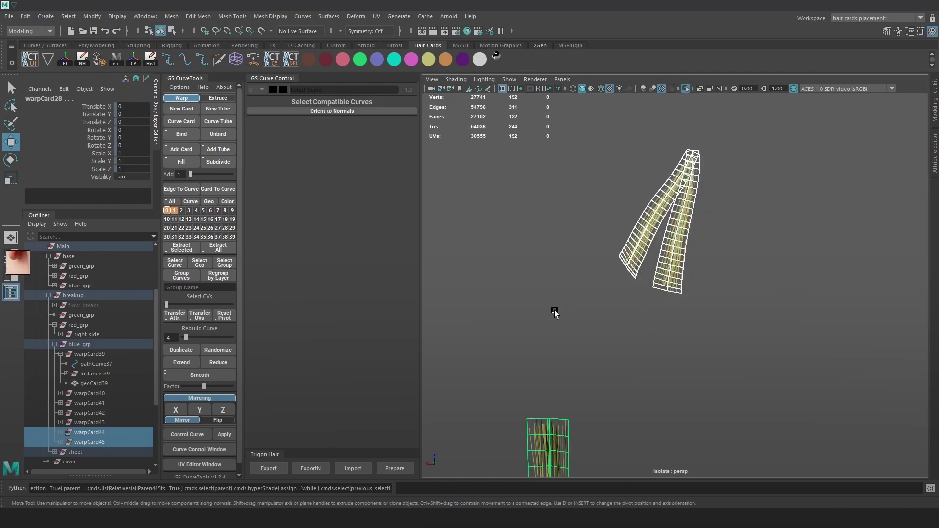
- Transfer the UVs of the yellow sheet card to both new fill cards and leave isolation
click(548, 421)
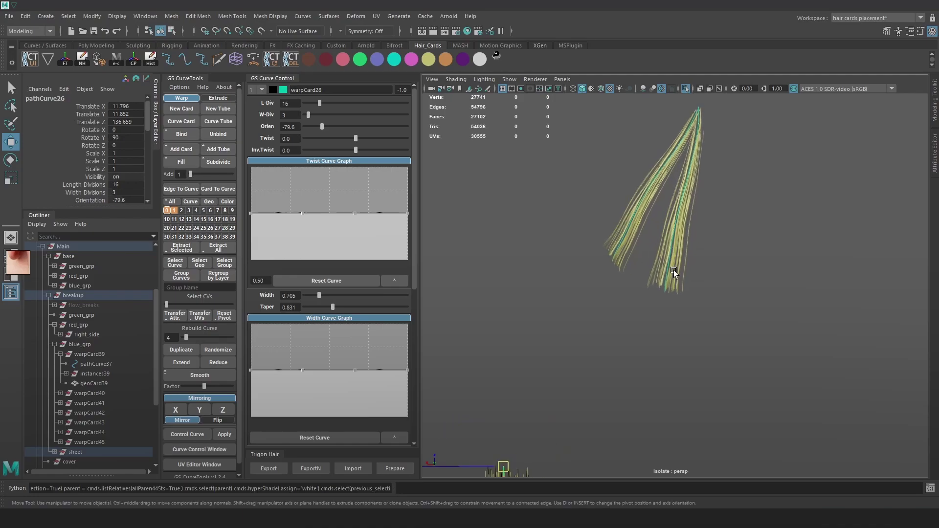
key(4)
click(631, 219)
click(674, 233)
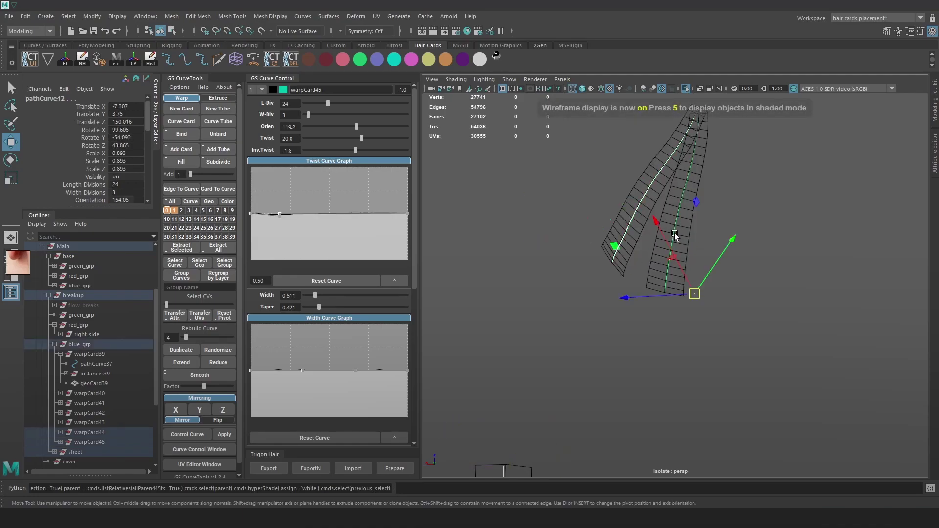
key(6)
alt+drag(677, 274, 518, 342)
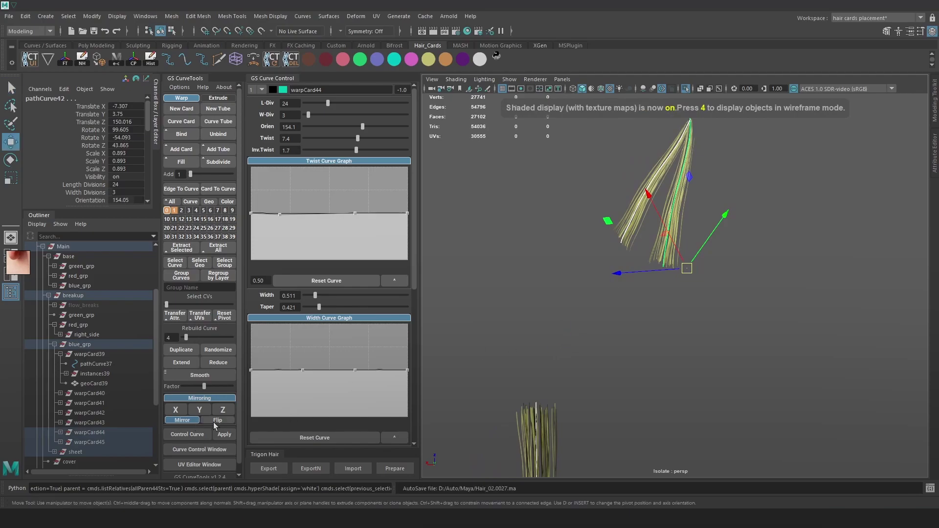
click(198, 317)
alt+drag(695, 280, 657, 105)
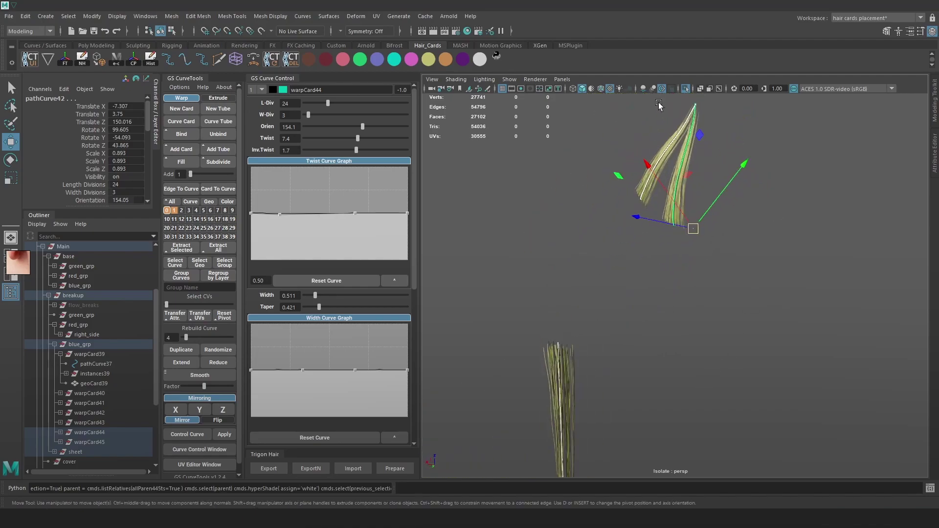
click(687, 91)
- Select the new fill card closest to the left ear and set its orientation to 122.7
alt+middle_drag(691, 222, 653, 286)
alt+right_drag(653, 286, 825, 378)
click(826, 380)
alt+drag(825, 380, 551, 330)
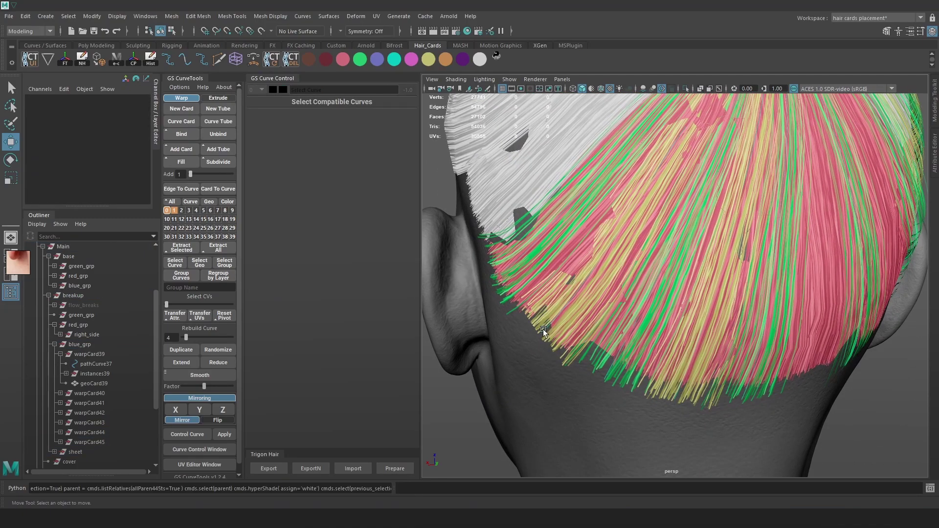
key(4)
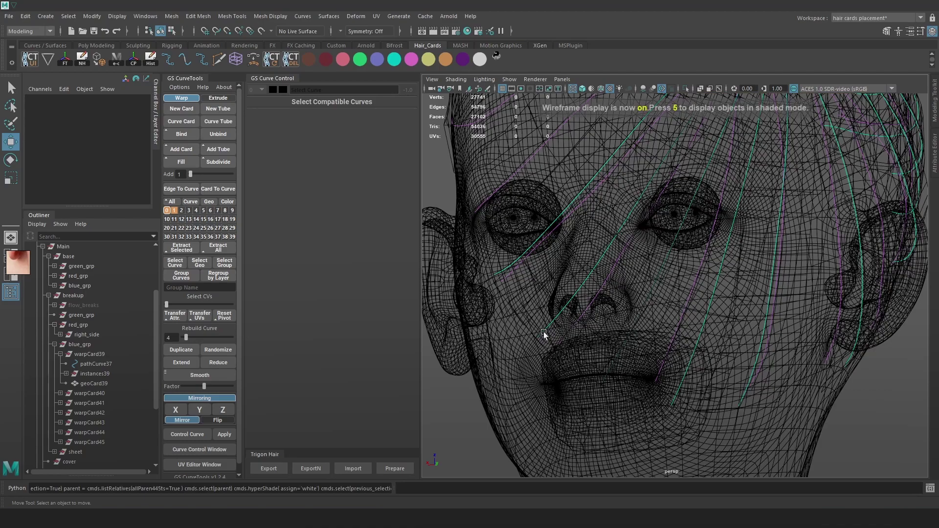
click(544, 331)
key(6)
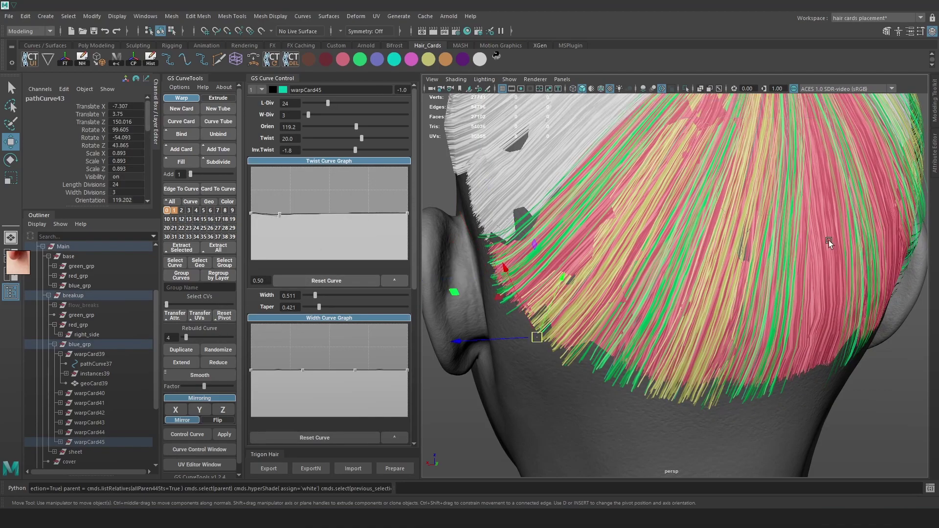
alt+drag(712, 320, 709, 324)
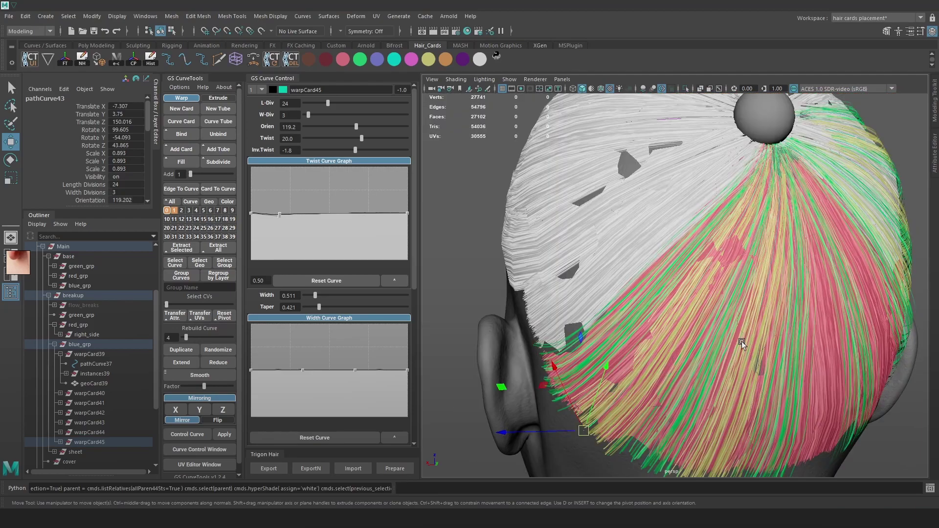
scroll(743, 342, up, 5)
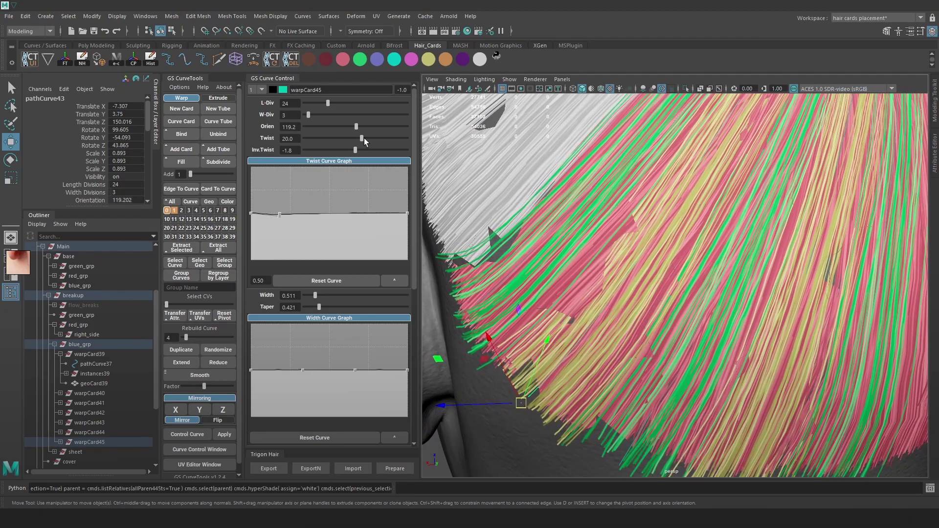
drag(355, 127, 356, 127)
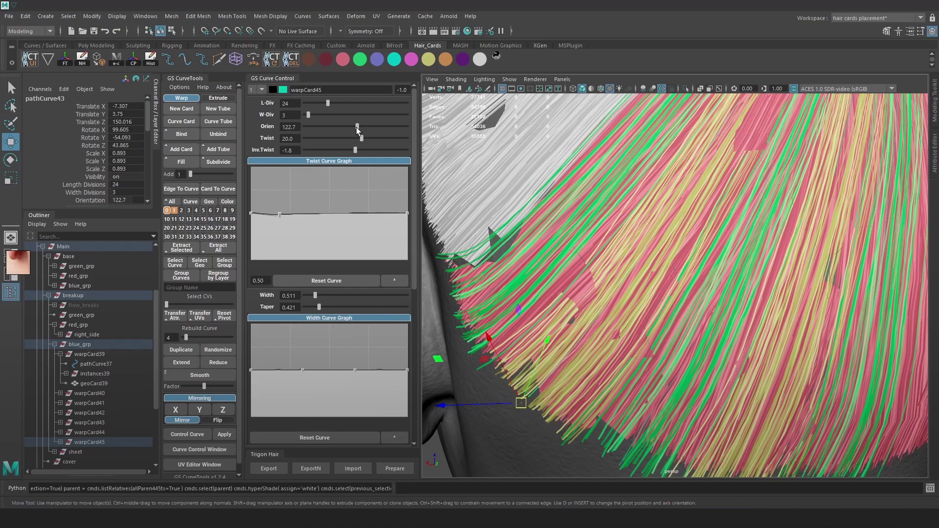
- Adjust the control vertex at the tip of this fill card's curve so the card sits on the hairline
key(a)
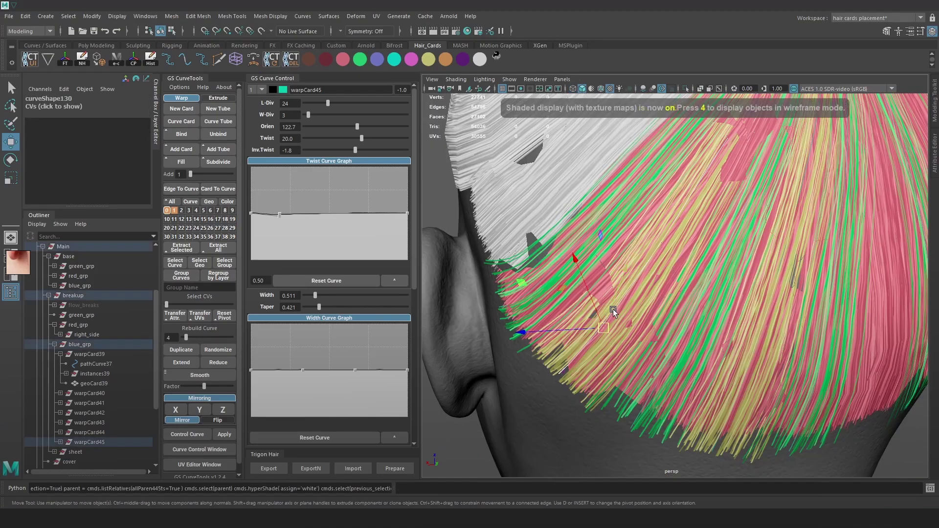
mouse_move(612, 309)
alt+mouse_down()
mouse_move(659, 300)
mouse_move(638, 313)
alt+mouse_up()
click(635, 315)
alt+drag(639, 313, 698, 264)
key(4)
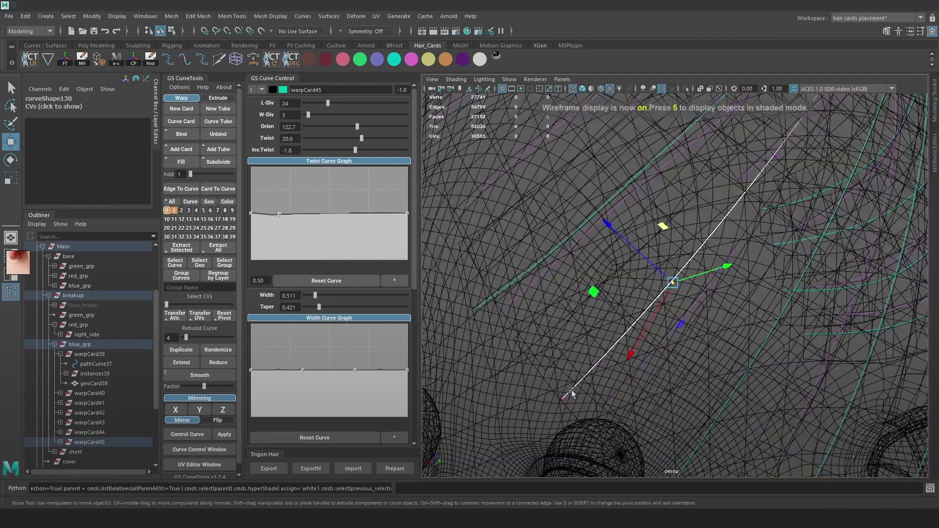
click(571, 389)
key(6)
alt+drag(571, 390, 586, 418)
drag(566, 358, 562, 354)
- Nudge the control vertices along the middle of the fill card's curve to fit the card to the scalp
key(4)
click(677, 288)
key(6)
alt+right_drag(678, 288, 721, 290)
drag(721, 290, 724, 290)
alt+drag(724, 290, 680, 259)
key(4)
click(697, 238)
key(6)
drag(679, 217, 673, 213)
alt+drag(674, 213, 712, 228)
alt+right_drag(713, 228, 622, 228)
drag(640, 239, 635, 235)
- Reposition the root control vertex of the fill card's curve at the ponytail sphere
alt+middle_drag(634, 235, 587, 293)
alt+right_drag(586, 292, 621, 293)
key(4)
click(699, 178)
key(6)
mouse_move(700, 185)
mouse_down()
mouse_move(705, 169)
mouse_move(701, 199)
mouse_up()
drag(657, 245, 709, 240)
drag(660, 218, 656, 213)
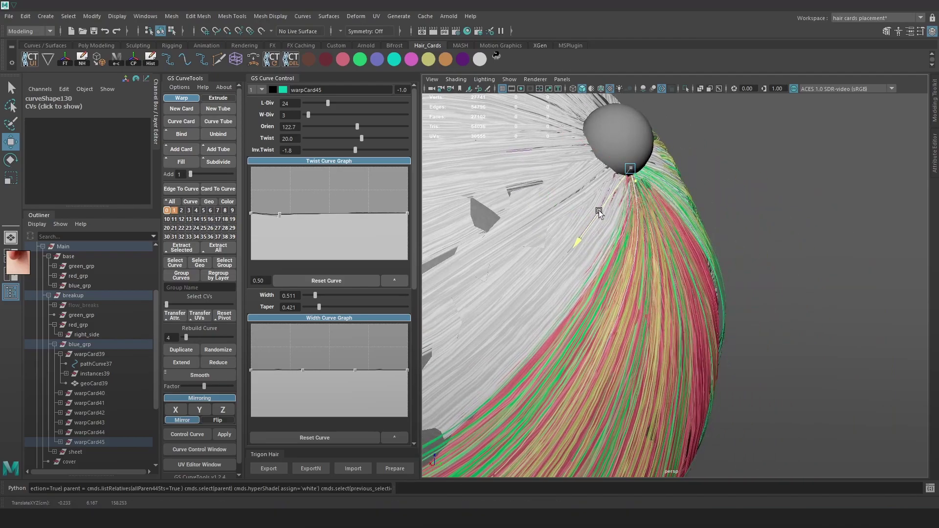
- Slightly reduce the taper of the fill card closest to the left ear
alt+drag(684, 247, 612, 250)
drag(319, 307, 317, 308)
alt+right_drag(650, 264, 647, 327)
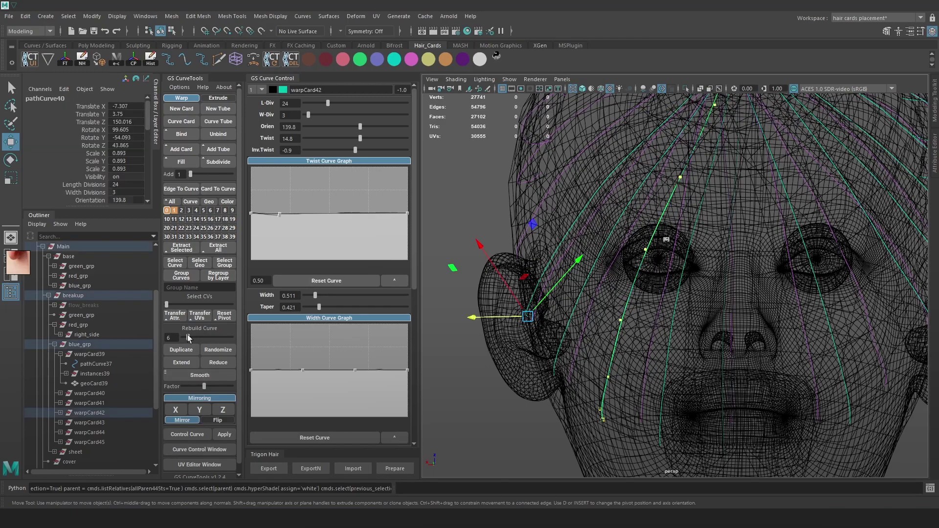
- Rebuild the curve of warpCard42 with a value of 6 and adjust a control vertex midway along it
right_click(449, 266)
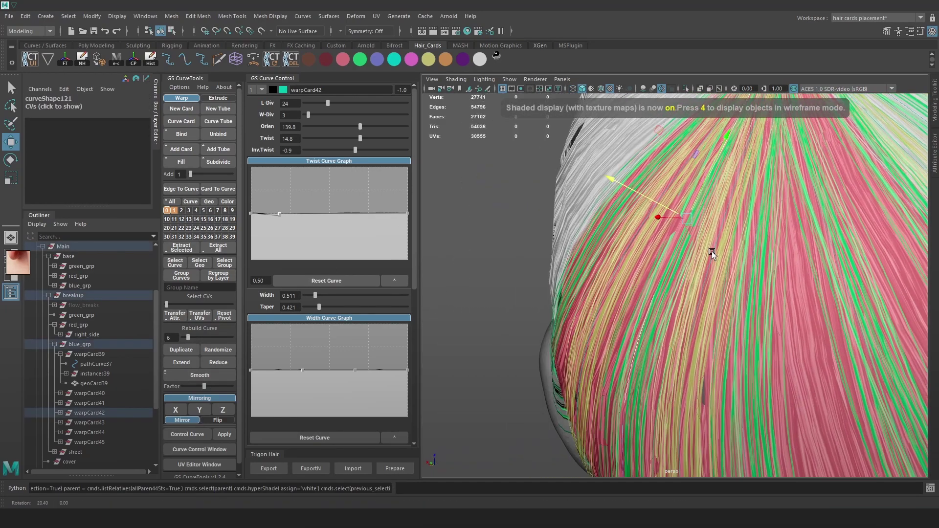
alt+drag(712, 252, 729, 252)
alt+right_drag(802, 245, 694, 231)
alt+drag(694, 231, 711, 306)
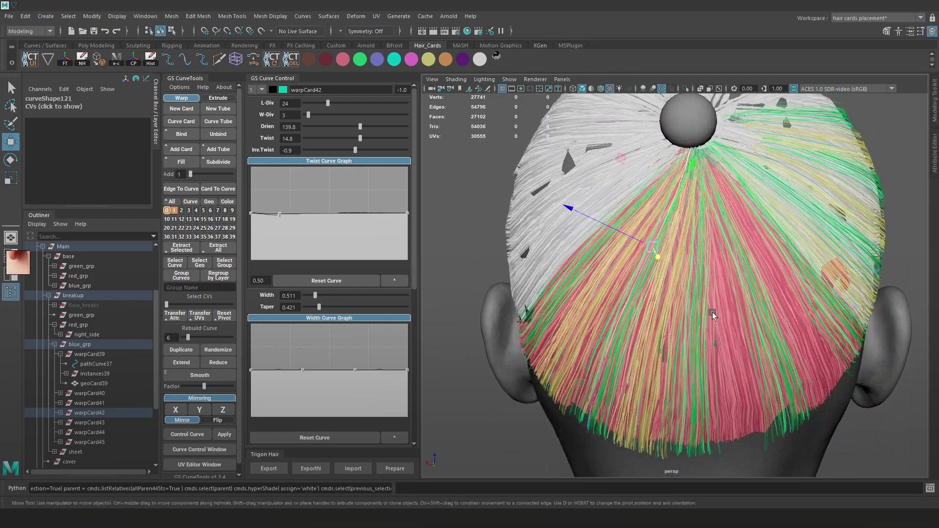
alt+middle_drag(712, 306, 699, 268)
- Export the hair and relight it in Marmoset Toolbag with the sky brightness at 2.3 and rotation at -923.0
click(272, 468)
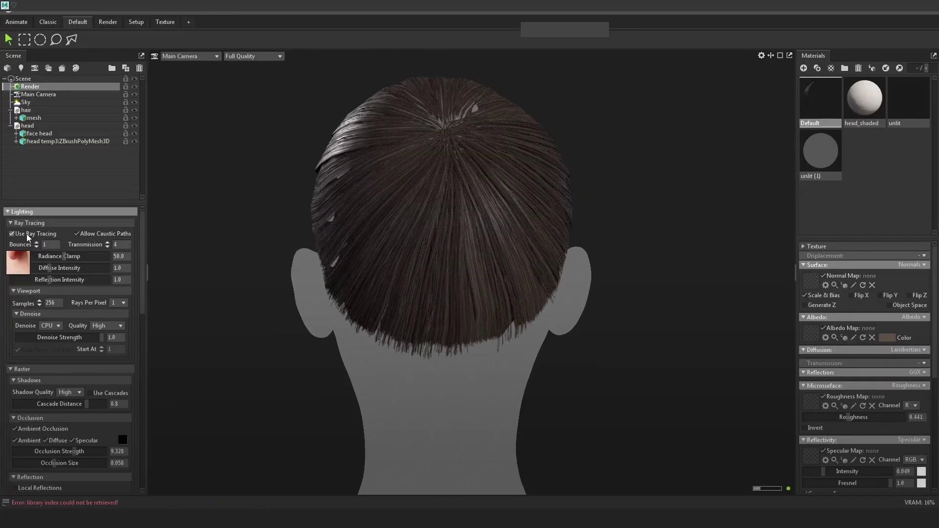
click(26, 102)
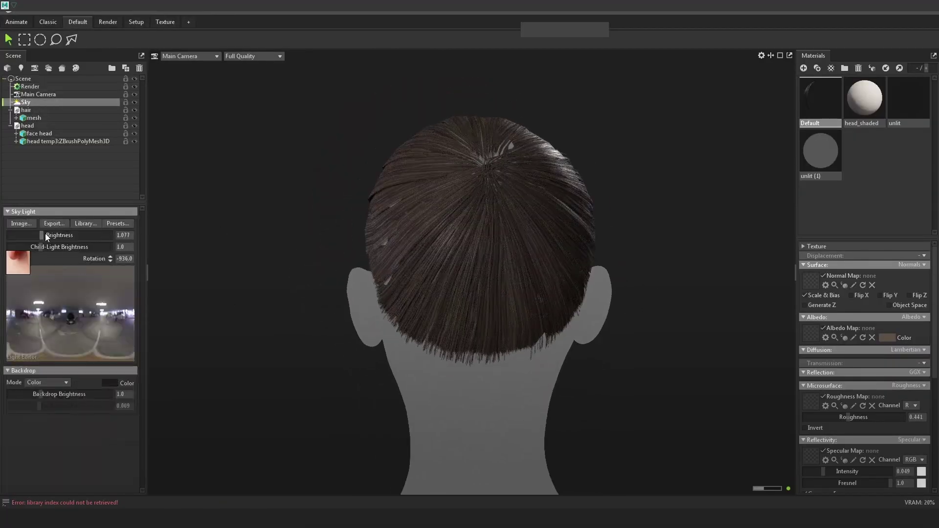
shift+drag(683, 274, 609, 314)
scroll(664, 313, up, 1)
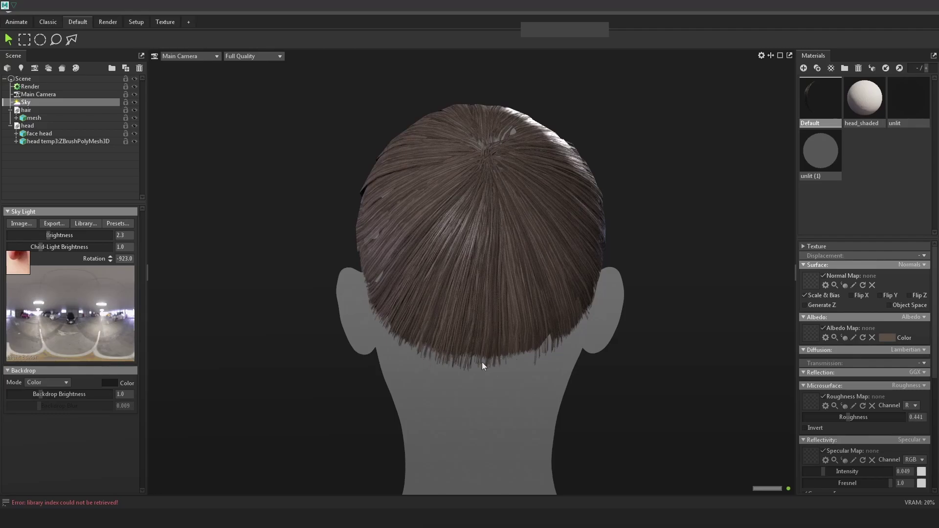
drag(473, 343, 454, 346)
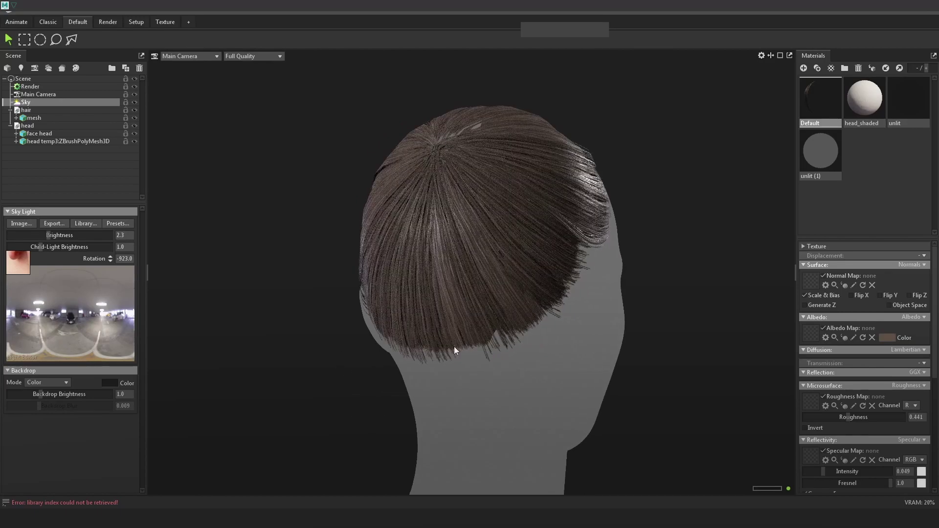
mouse_move(518, 343)
mouse_down()
mouse_move(528, 339)
mouse_move(504, 324)
mouse_move(523, 335)
mouse_move(515, 333)
mouse_up()
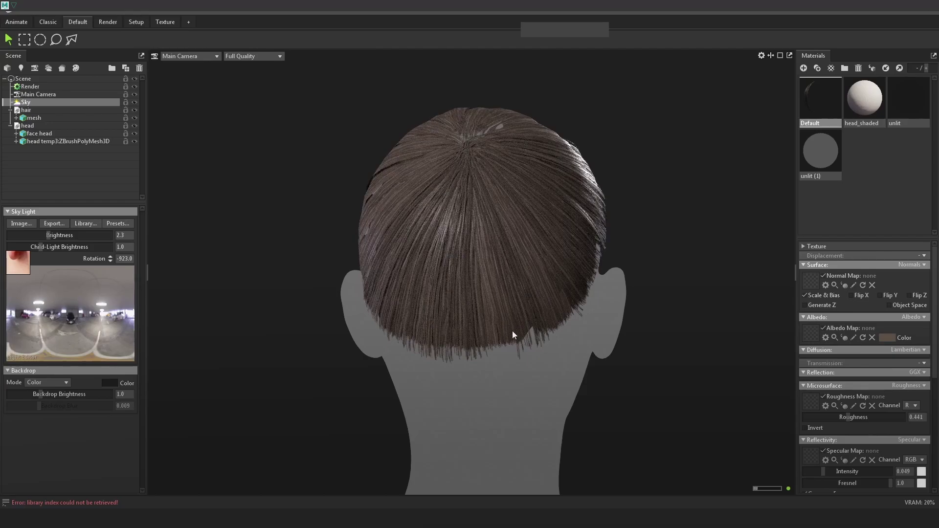
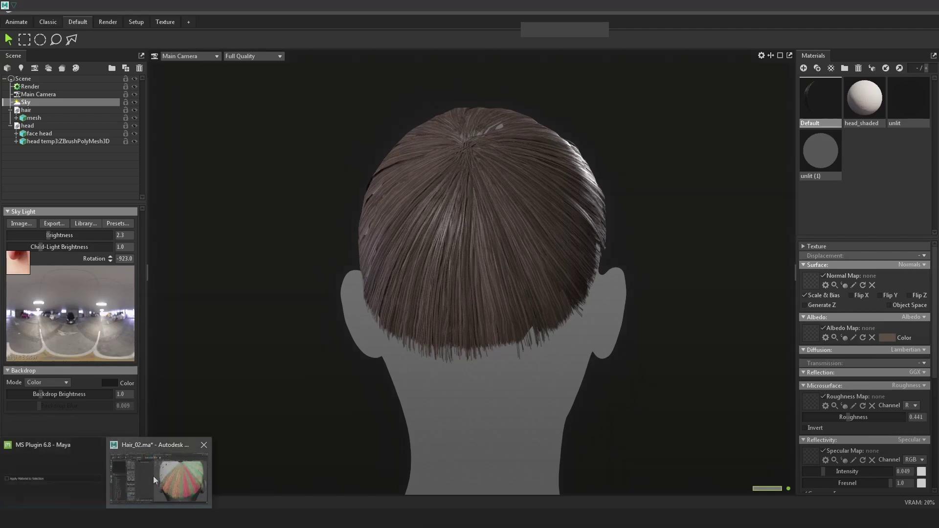
- Switch to Maya, duplicate warpCard44 and the fill card nearer the left ear, and mirror the copies across X
click(154, 476)
key(4)
key(5)
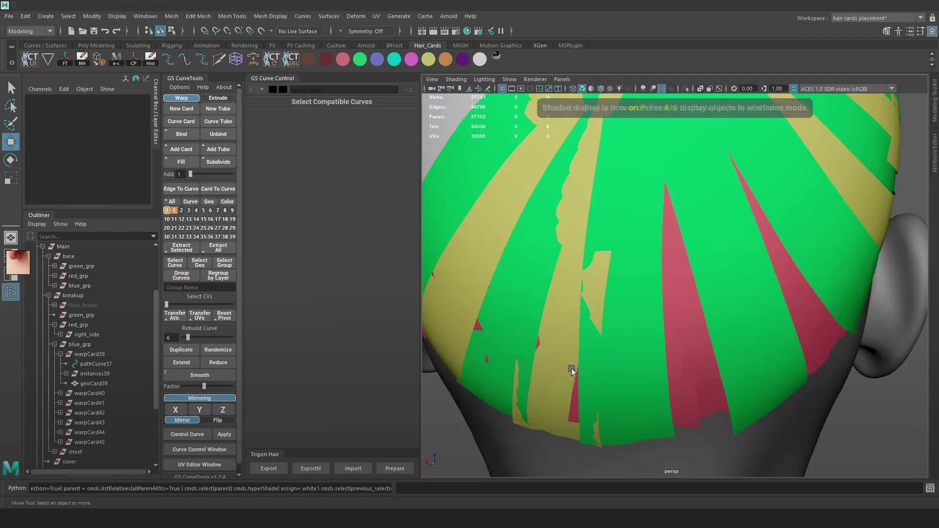
key(6)
key(4)
click(565, 367)
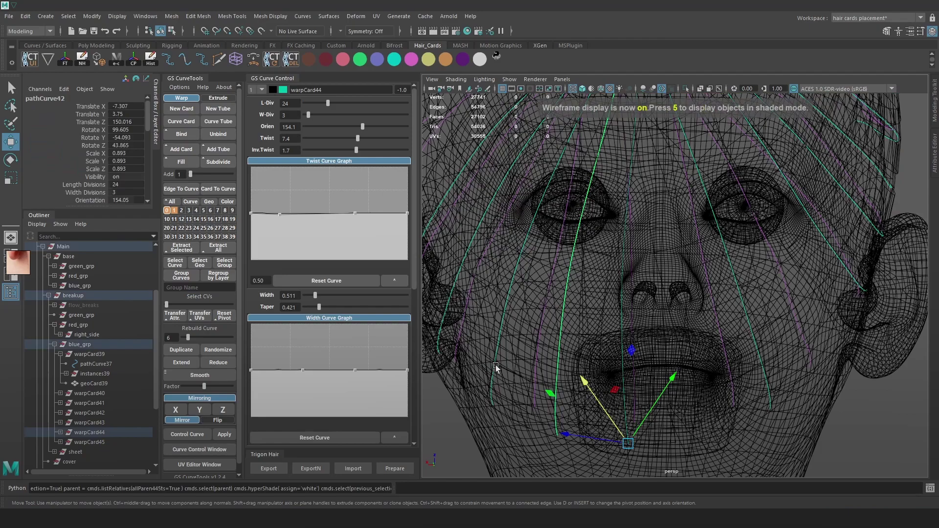
key(5)
key(6)
scroll(498, 292, down, 5)
click(643, 383)
key(4)
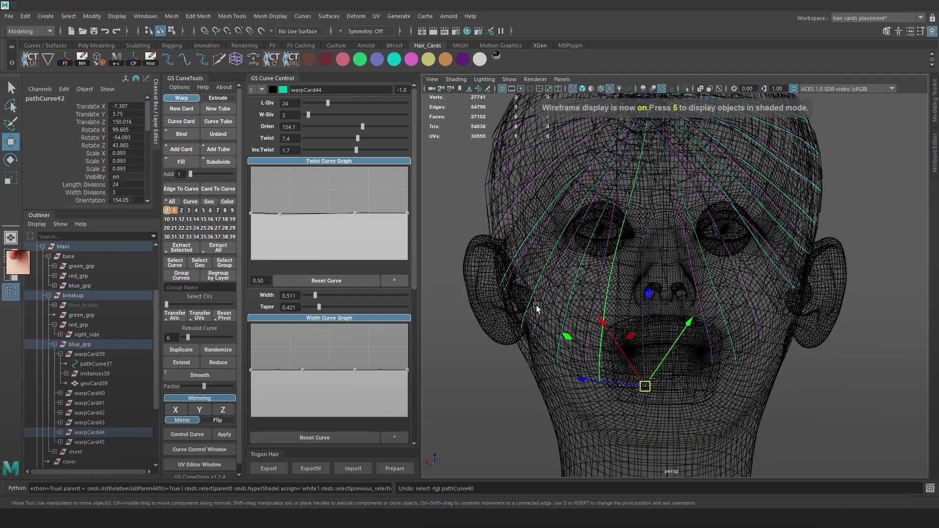
click(519, 325)
key(6)
click(181, 350)
click(175, 409)
- Fit the mirrored copy of warpCard44 at the nape hairline by nudging its curve tip
alt+drag(685, 303, 646, 294)
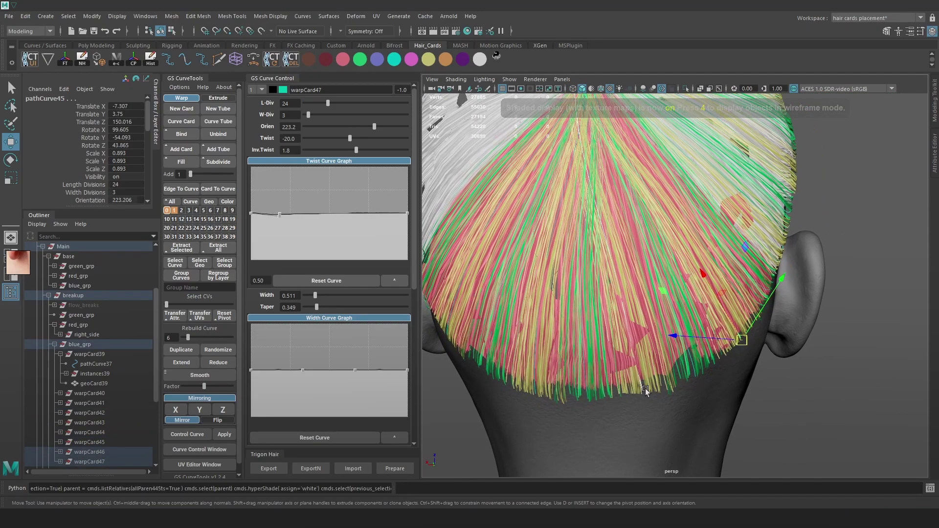
key(4)
click(644, 397)
key(6)
scroll(672, 390, up, 2)
key(4)
key(6)
key(4)
click(548, 410)
key(6)
drag(549, 410, 550, 412)
- Adjust a control vertex on the curve of the mirrored warpCard47 near the right ear
alt+drag(684, 338, 786, 345)
key(4)
click(773, 367)
right_drag(895, 219, 853, 221)
key(6)
click(750, 325)
mouse_move(750, 324)
alt+mouse_down()
mouse_move(723, 337)
mouse_move(723, 327)
alt+mouse_up()
mouse_move(723, 327)
alt+mouse_down()
mouse_move(590, 313)
mouse_move(660, 299)
mouse_move(640, 290)
alt+mouse_up()
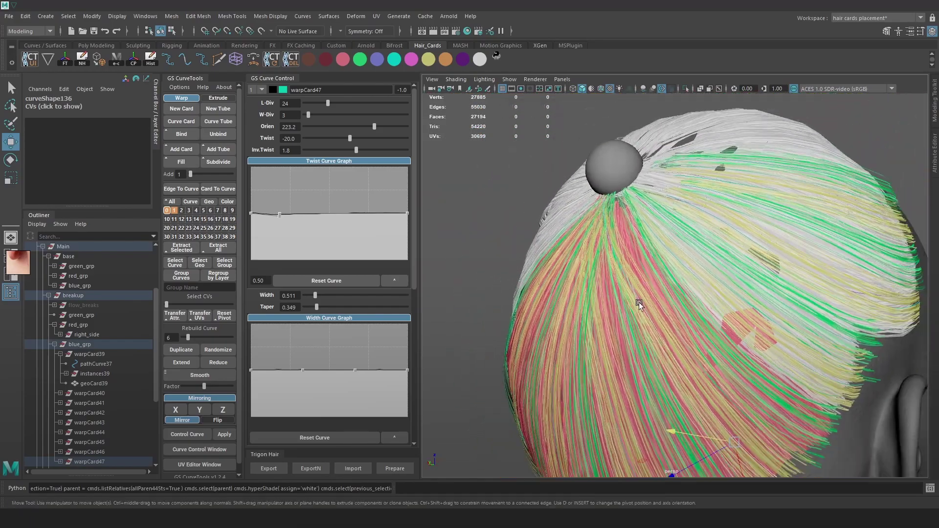
- Reposition the root control vertex of warpCard46 just below the ponytail sphere
click(641, 300)
key(4)
click(609, 169)
key(6)
mouse_move(609, 169)
alt+mouse_down()
mouse_move(631, 176)
mouse_move(614, 181)
mouse_move(652, 205)
mouse_move(704, 216)
alt+mouse_up()
key(4)
click(669, 167)
key(6)
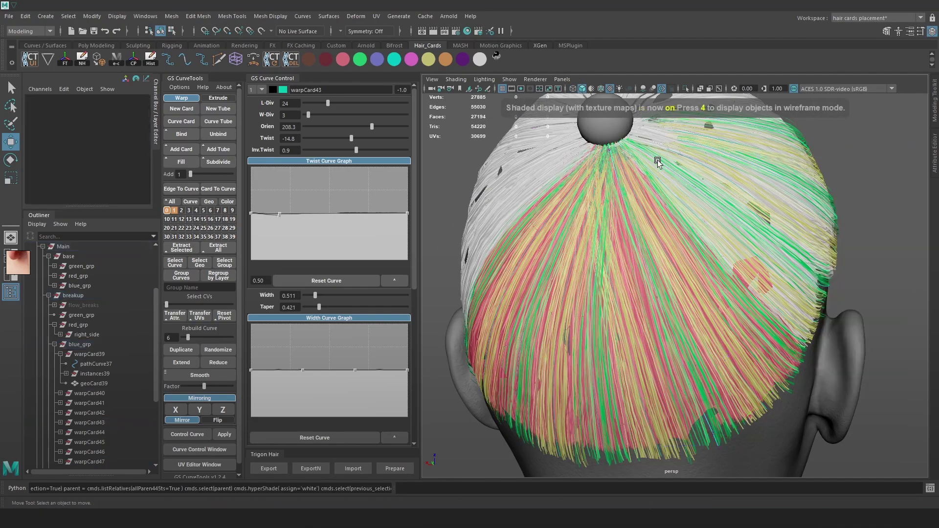
alt+middle_drag(670, 167, 665, 187)
click(605, 171)
key(e)
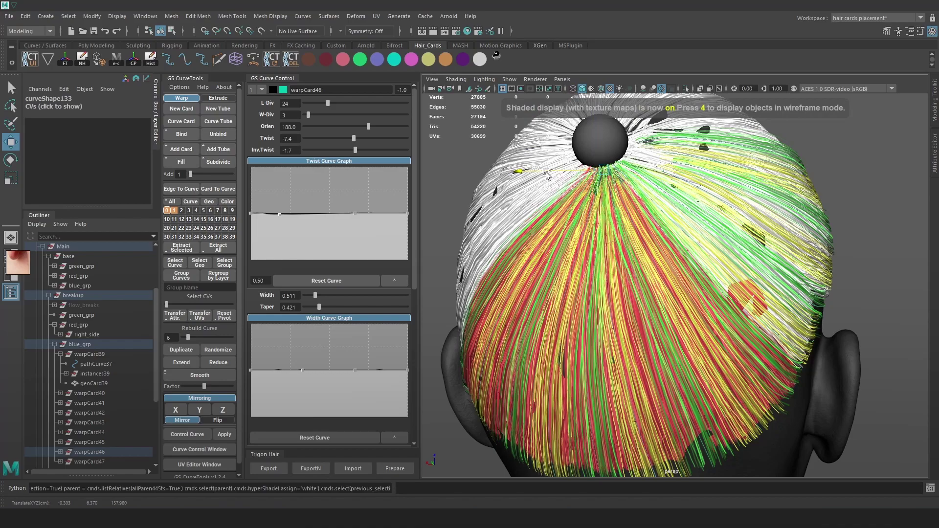
key(e)
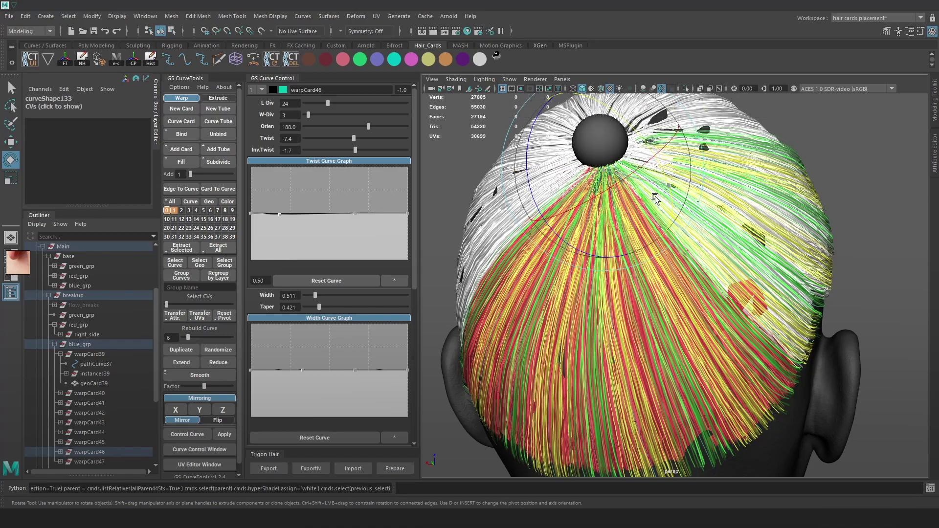
key(w)
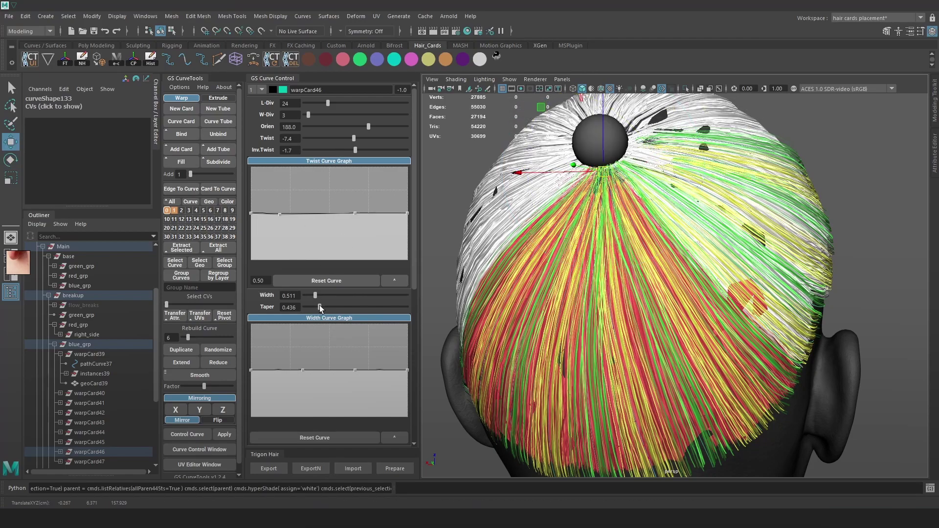
- Set warpCard46's taper to 0.291 and inverse twist to 0.9, checking its tip at the nape
drag(321, 308, 314, 307)
key(6)
alt+drag(563, 323, 694, 276)
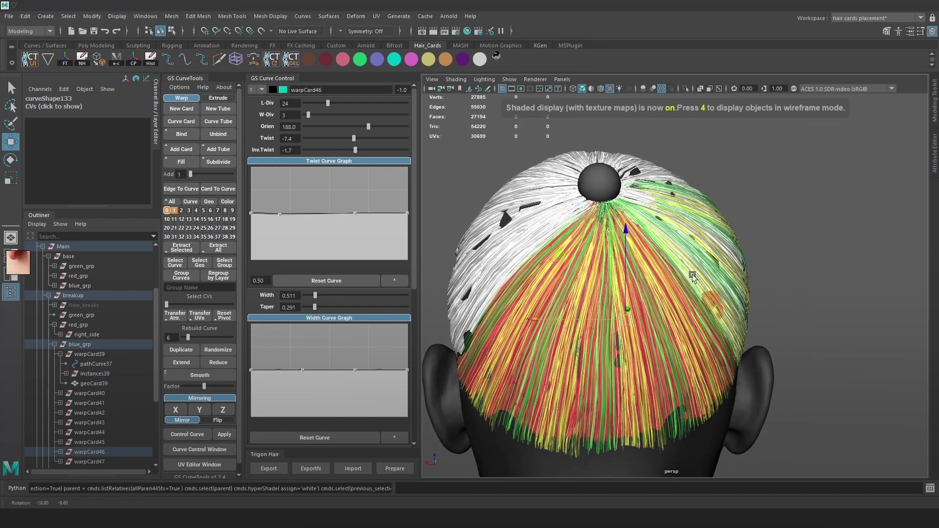
scroll(695, 276, up, 5)
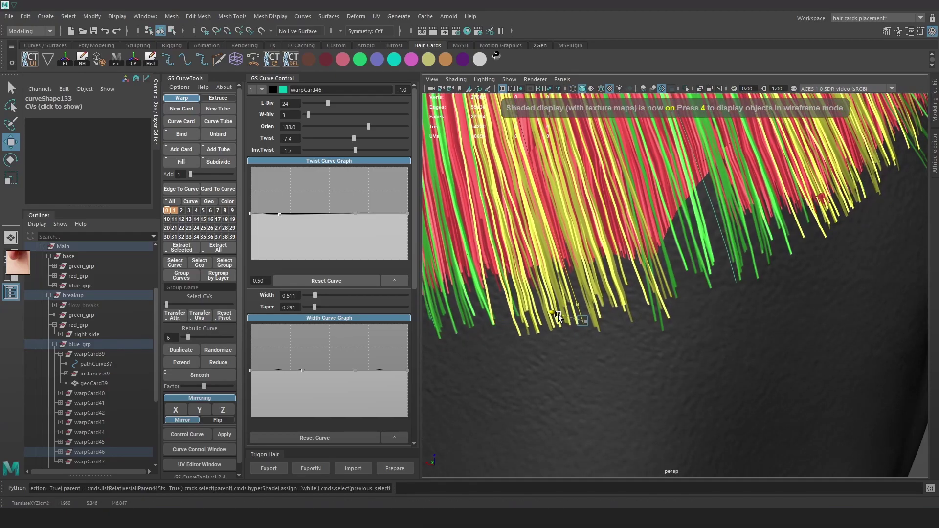
drag(355, 149, 354, 151)
drag(355, 150, 356, 151)
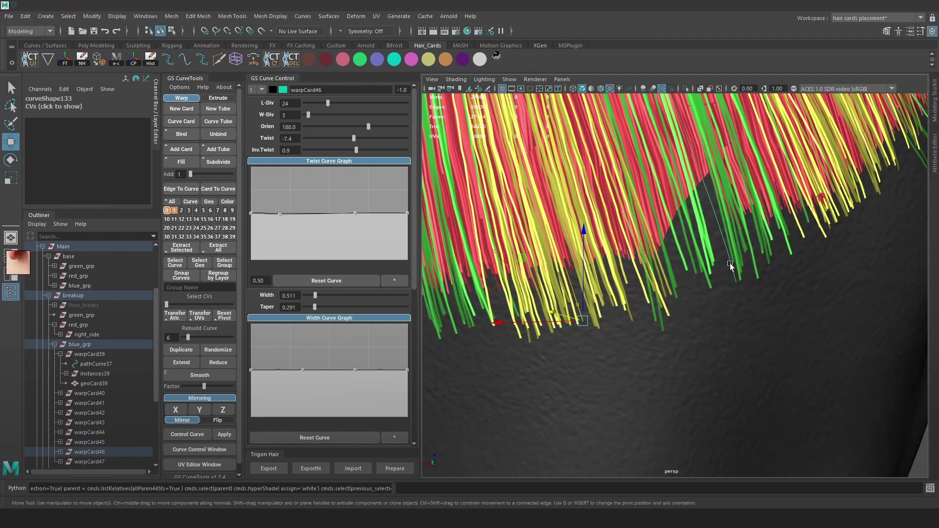
- Switch to Marmoset Toolbag, rotate the sky to about -1024 and examine the side, crown and root area for gaps
alt+drag(738, 268, 705, 269)
alt+right_drag(705, 269, 674, 236)
alt+drag(719, 234, 646, 234)
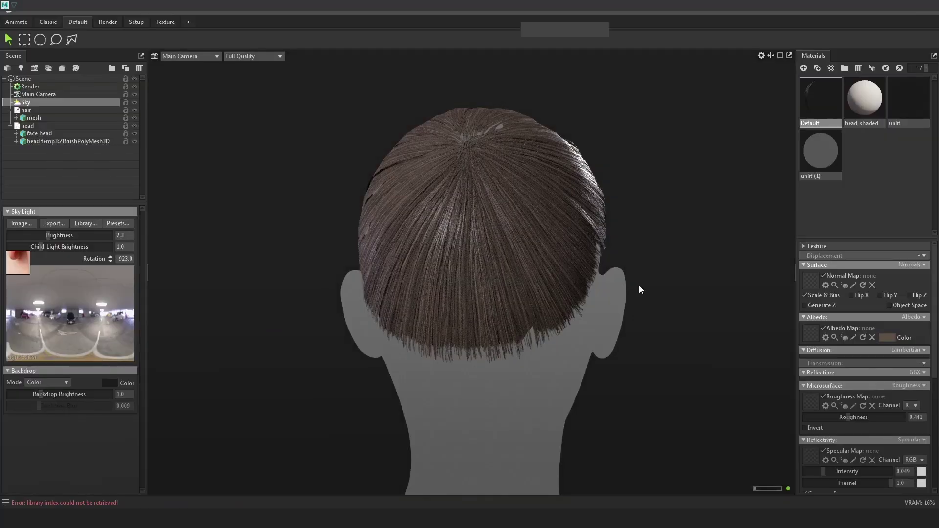
drag(632, 278, 604, 297)
drag(542, 152, 434, 279)
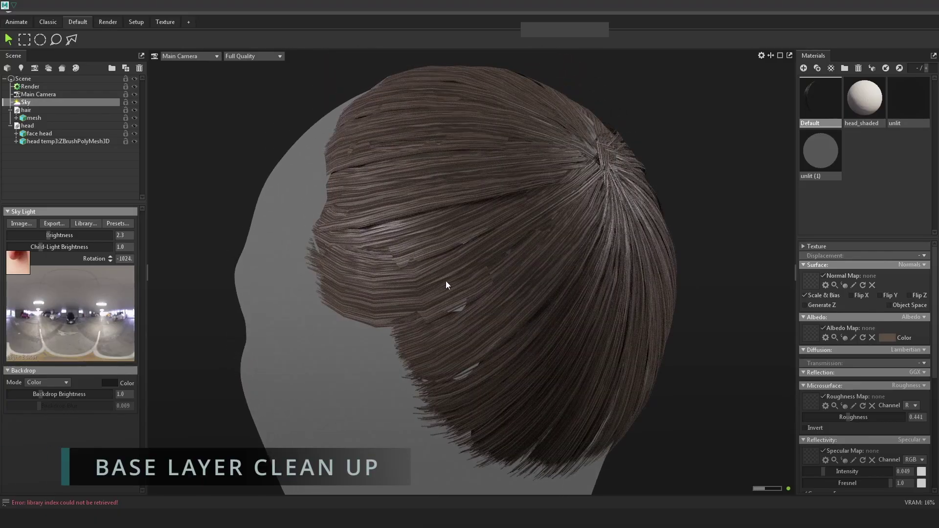
drag(553, 267, 598, 313)
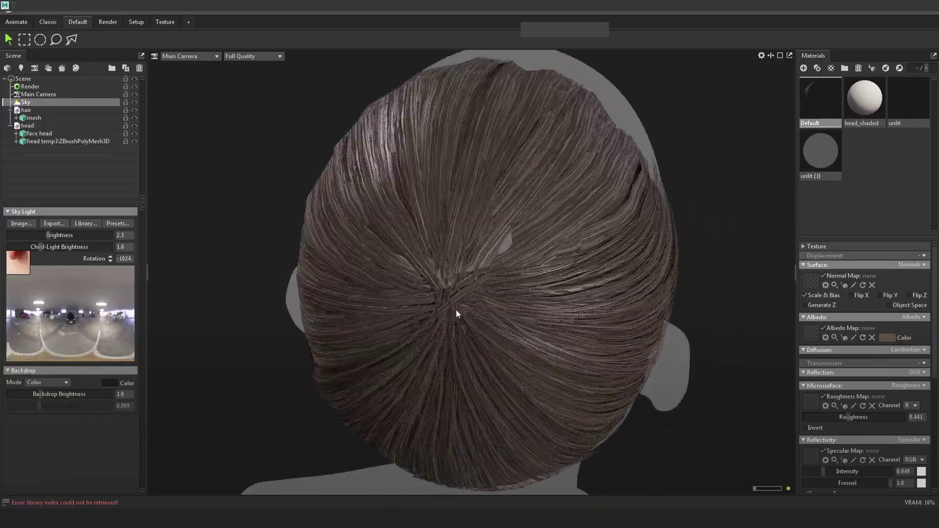
right_drag(522, 225, 625, 307)
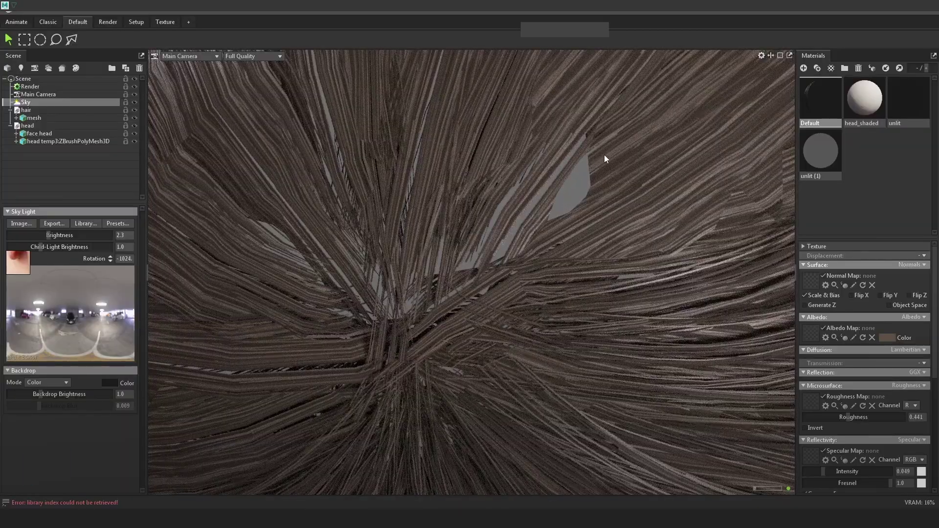
right_drag(604, 157, 411, 161)
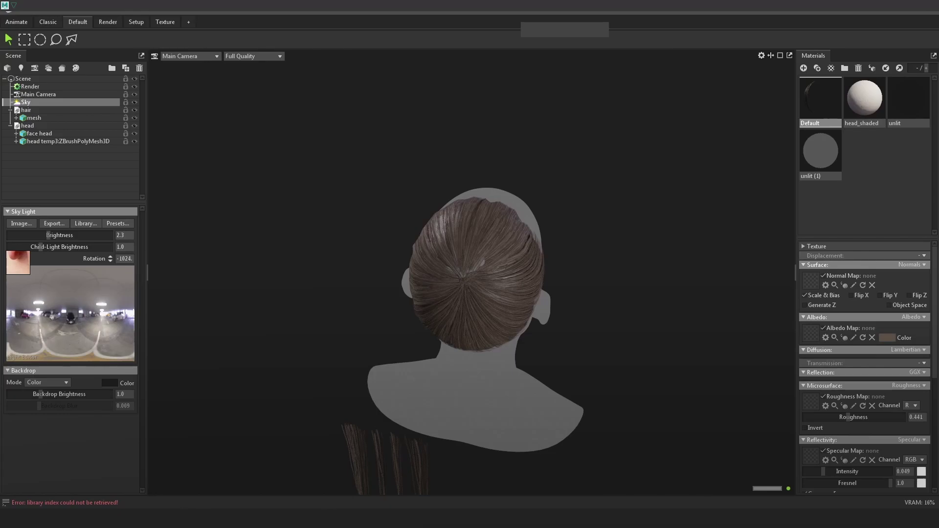
- Switch to Maya, collapse the blue_grp hierarchy and reopen the breakup group in the Outliner
click(131, 473)
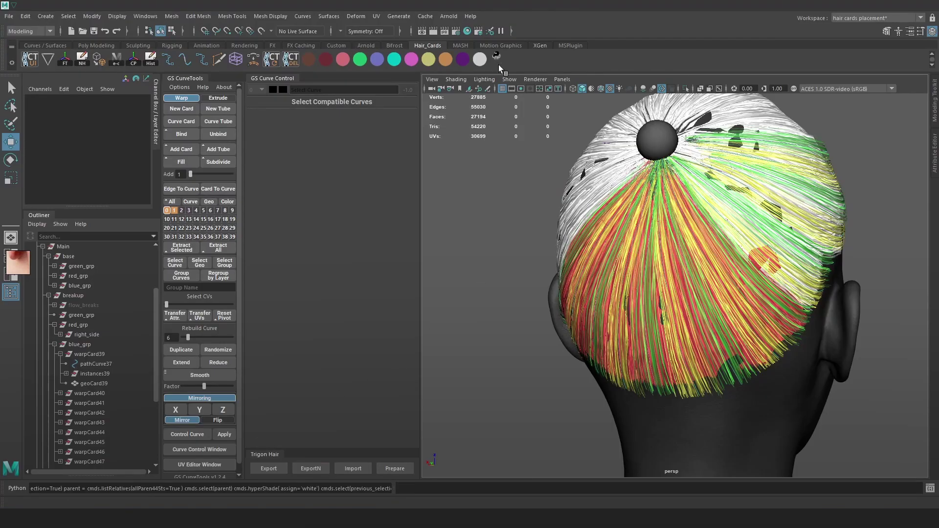
alt+middle_drag(571, 165, 519, 175)
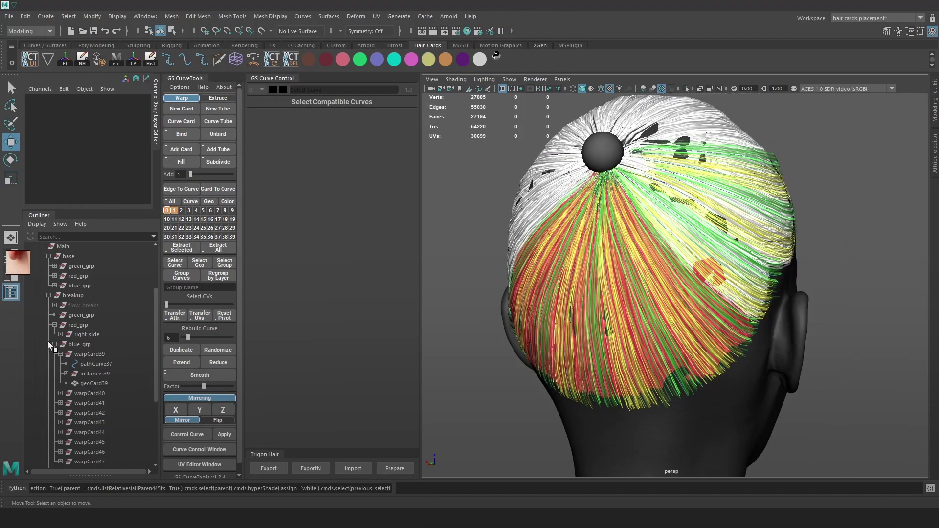
click(52, 343)
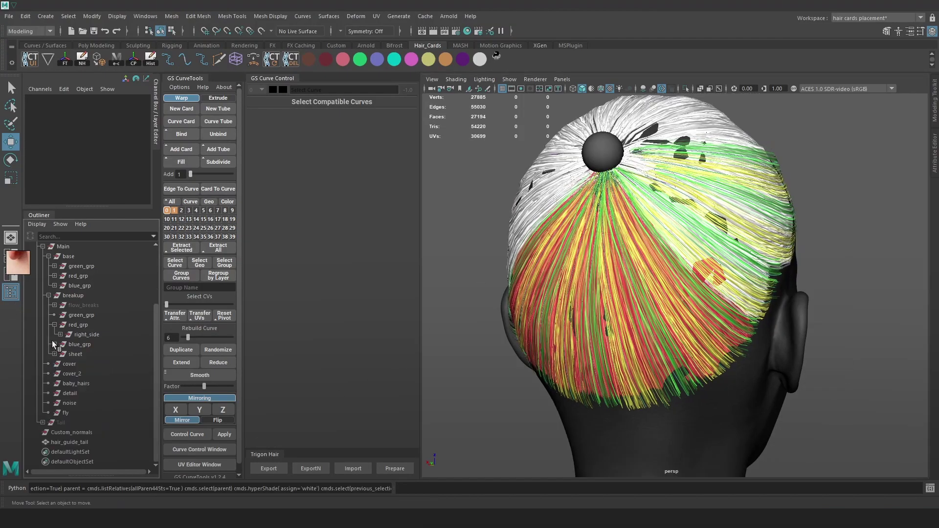
click(49, 296)
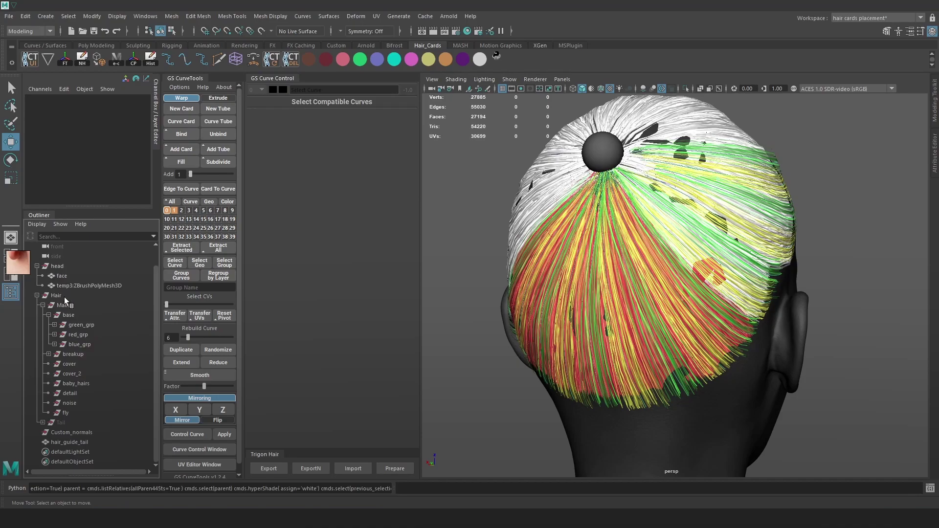
click(49, 354)
click(85, 363)
key(shift+h)
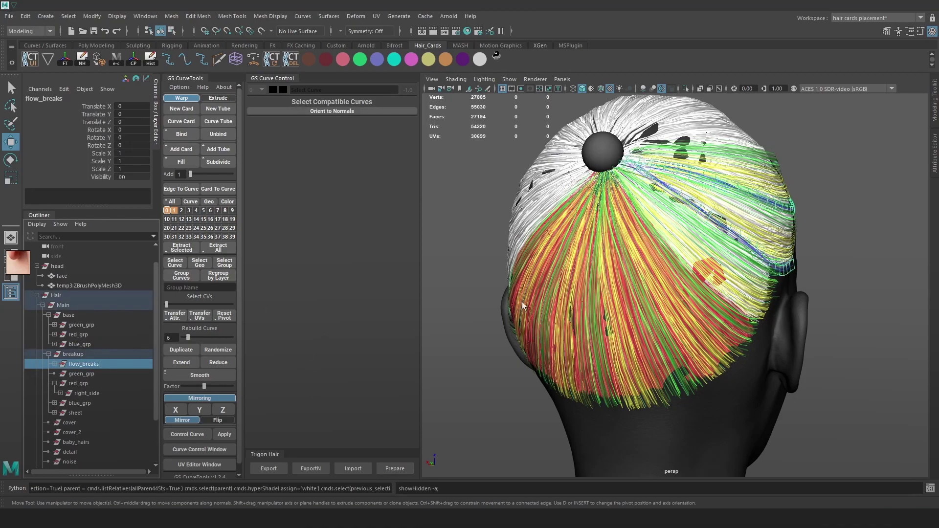
key(ctrl+z)
- Hide the entire breakup group so that only the base hair cards remain on the head
alt+drag(576, 247, 553, 325)
click(97, 353)
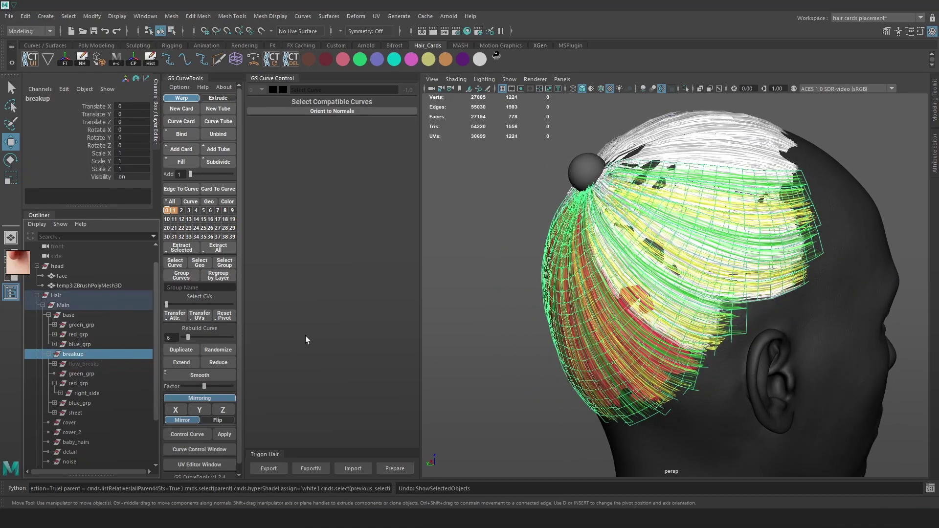
key(ctrl+h)
scroll(729, 351, up, 5)
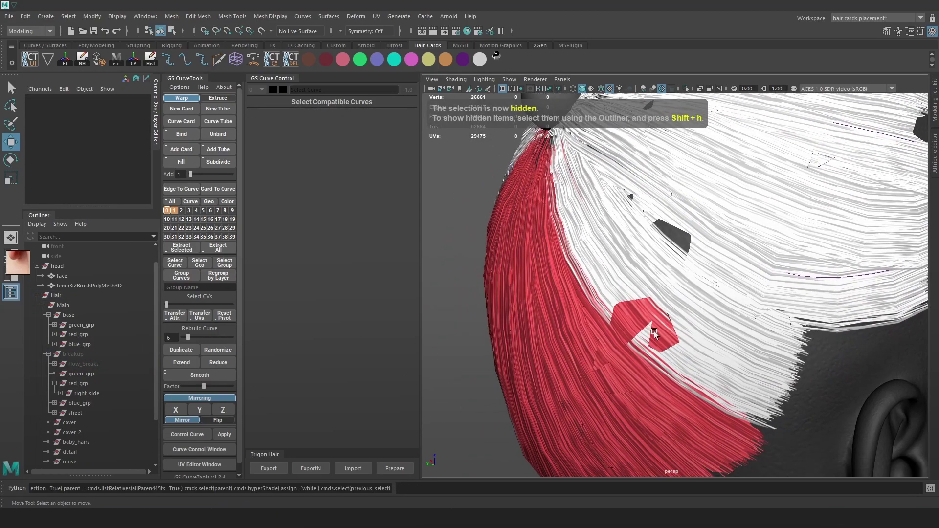
scroll(685, 332, down, 5)
alt+drag(718, 332, 640, 306)
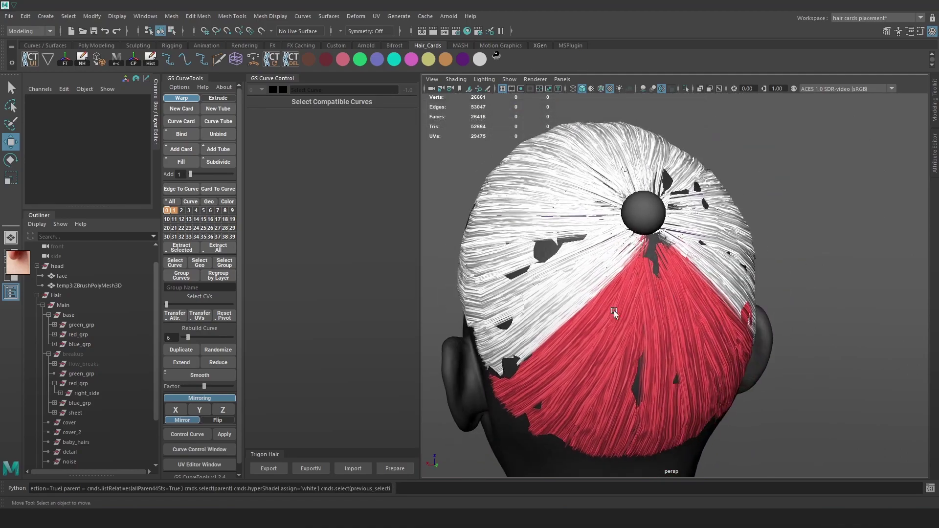
- Isolate the base group in the viewport and assign the dark red material to all of its cards
click(68, 315)
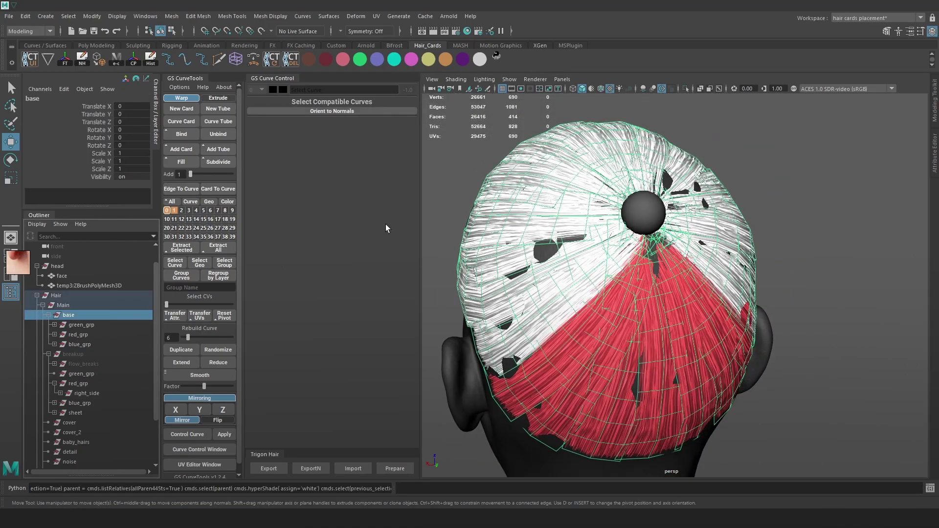
click(686, 89)
key(4)
click(763, 263)
scroll(763, 263, down, 5)
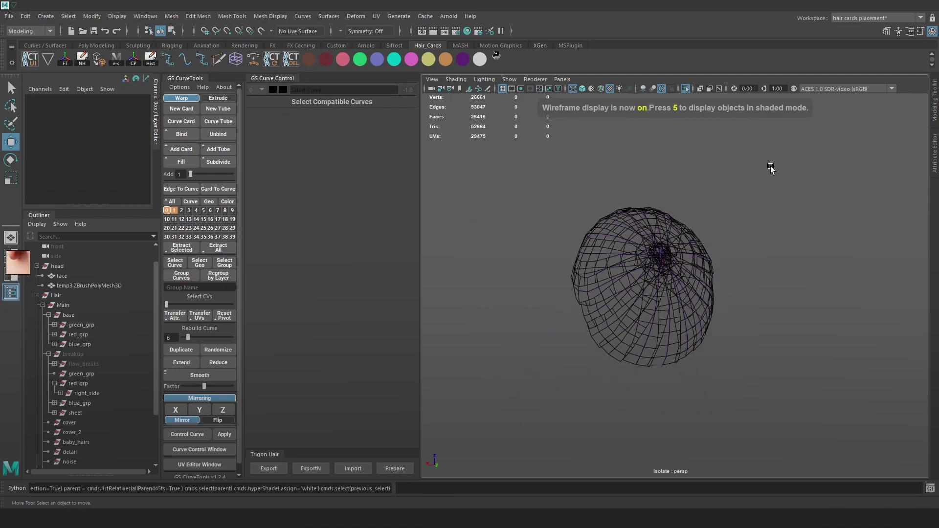
drag(761, 172, 447, 398)
scroll(446, 397, up, 5)
click(324, 59)
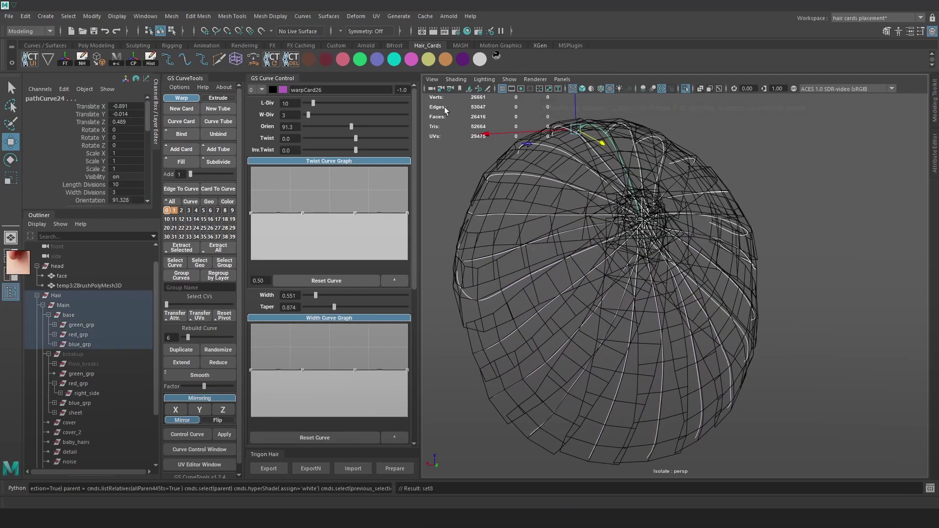
- Select every other base card curve around the head and assign the cyan material to those cards
click(522, 251)
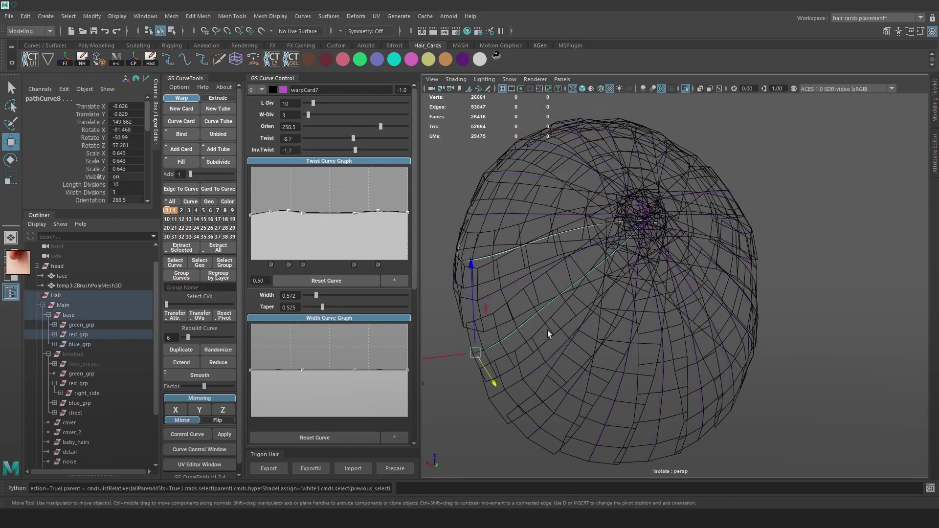
alt+drag(571, 390, 717, 360)
click(685, 377)
click(714, 366)
click(767, 274)
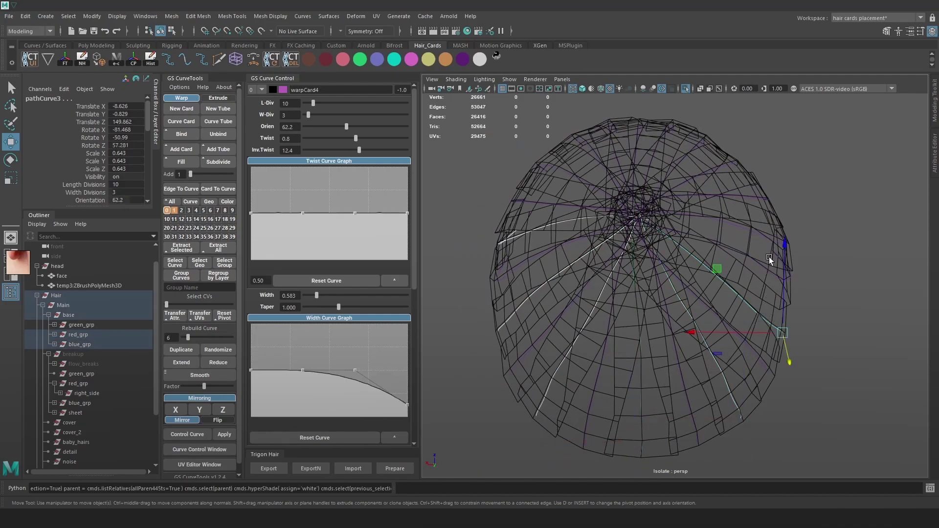
alt+drag(769, 256, 757, 242)
click(752, 175)
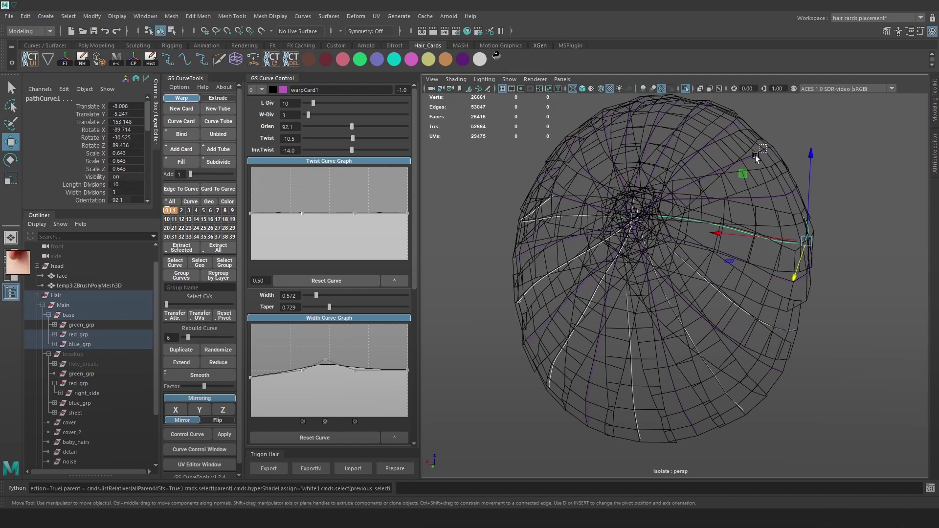
click(758, 152)
click(675, 126)
alt+drag(672, 127, 647, 169)
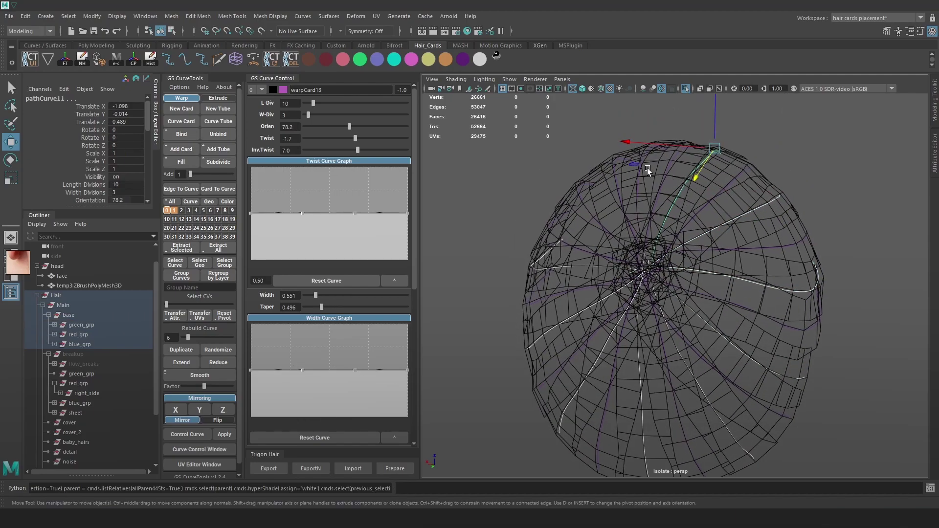
shift+click(575, 202)
alt+drag(576, 201, 596, 193)
mouse_move(669, 220)
alt+mouse_down()
mouse_move(685, 237)
mouse_move(614, 220)
alt+mouse_up()
key(6)
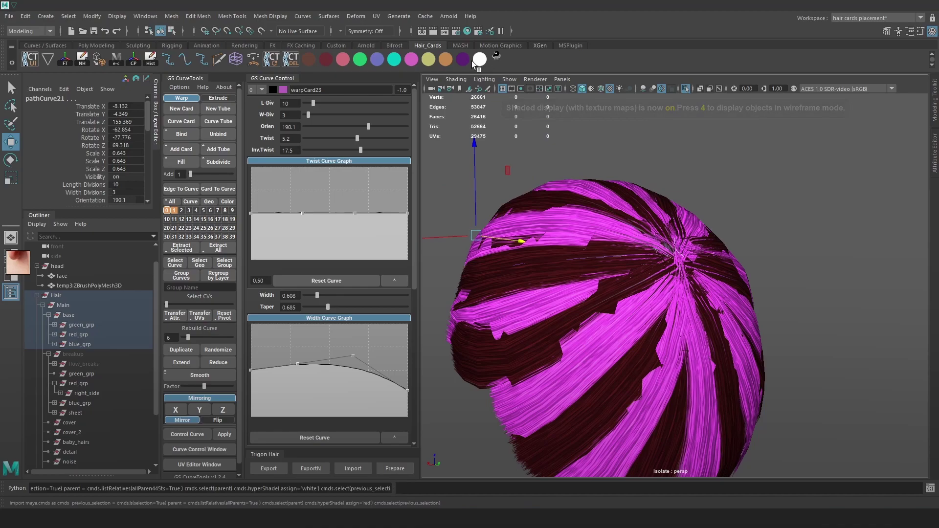
click(473, 61)
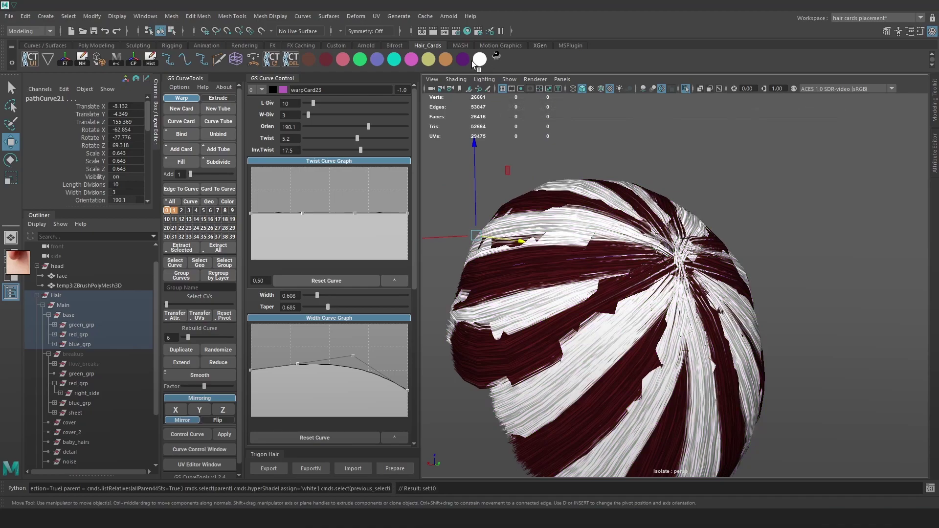
click(398, 62)
scroll(853, 230, up, 5)
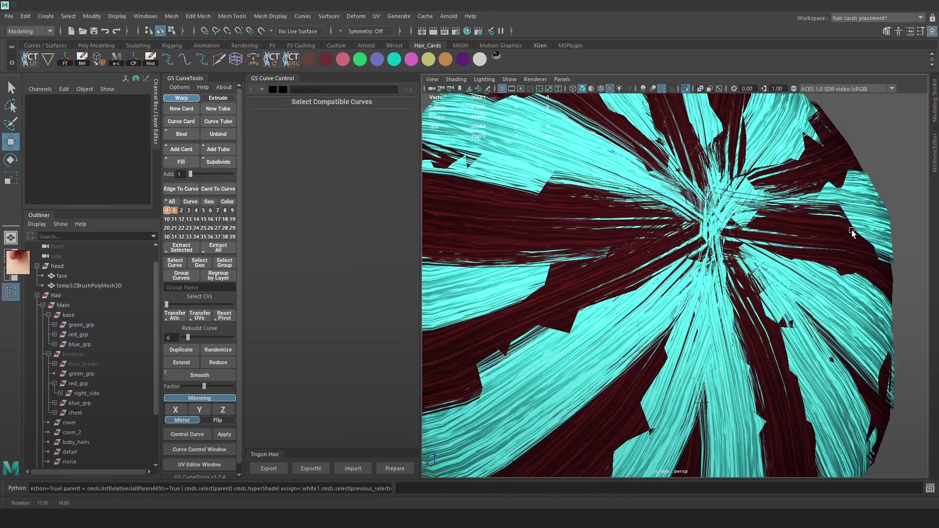
- Try the dark red and pink materials on the base card curves around the head, undoing both assignments
key(f)
click(742, 216)
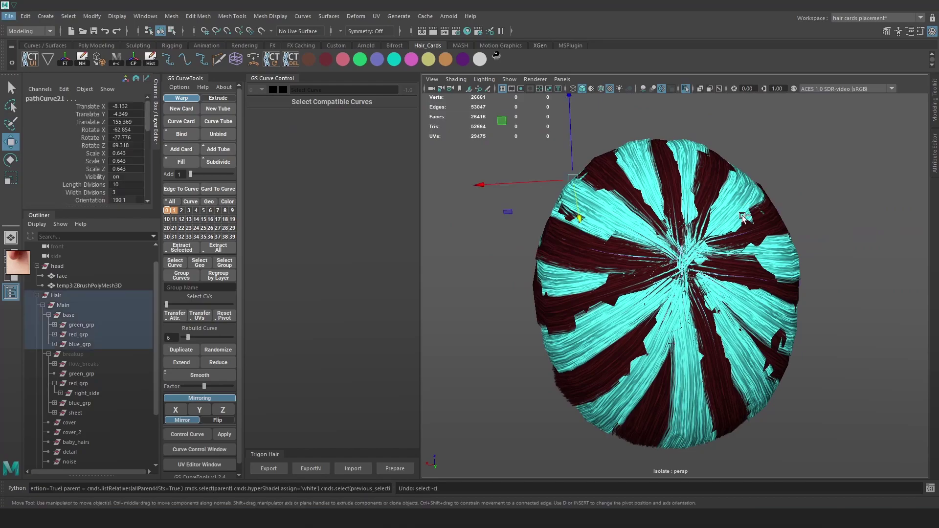
alt+drag(602, 206, 580, 201)
key(ctrl+z)
drag(826, 437, 385, 115)
key(f)
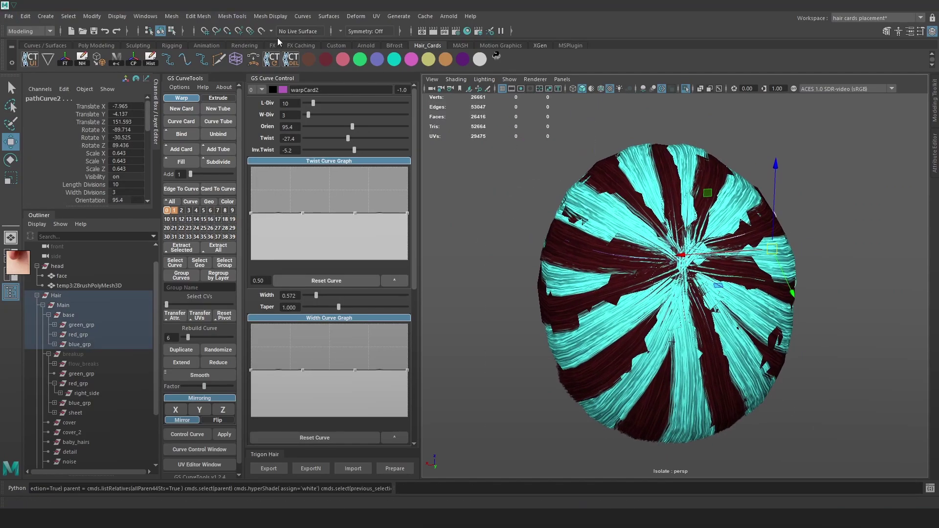
click(330, 59)
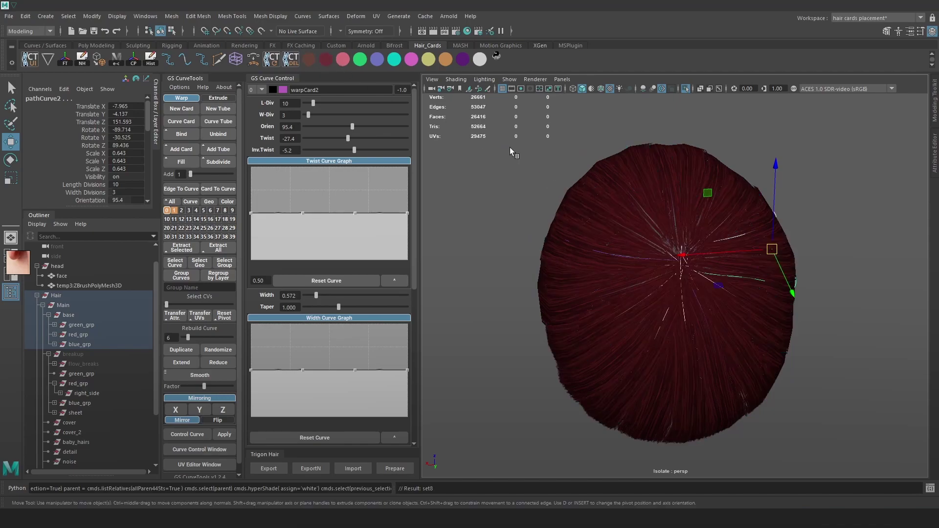
click(342, 58)
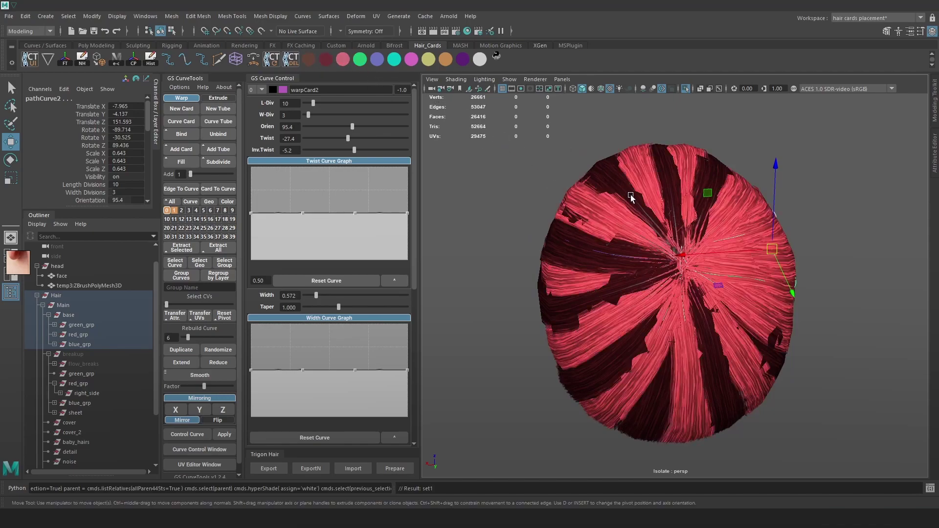
key(ctrl+z)
key(ctrl+z)
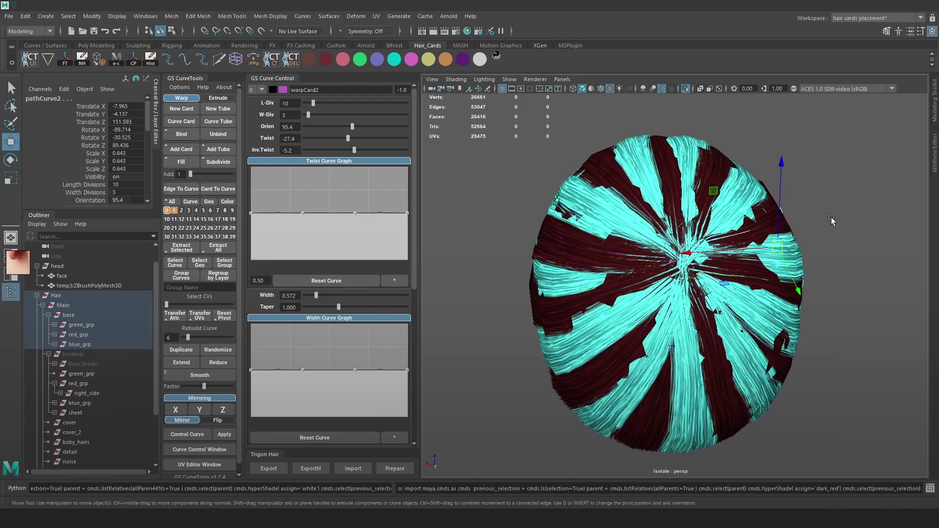
- Dismiss the Origin notification and close the Origin window covering the viewport
click(830, 221)
alt+drag(830, 221, 667, 209)
scroll(707, 167, up, 3)
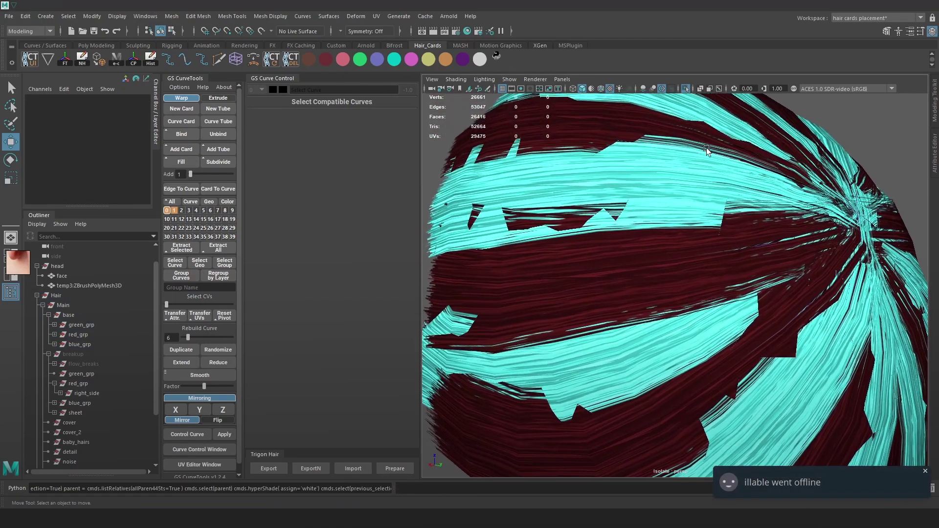
click(925, 473)
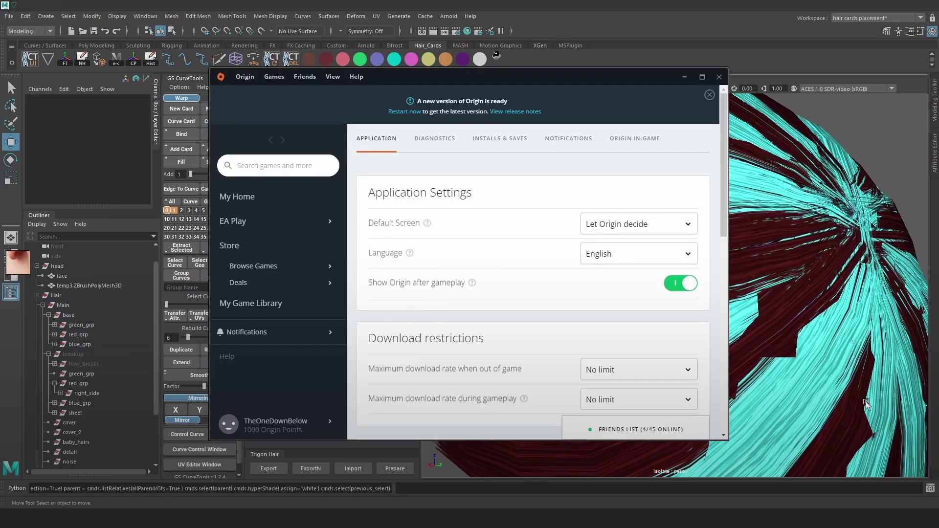
click(719, 76)
scroll(664, 244, down, 3)
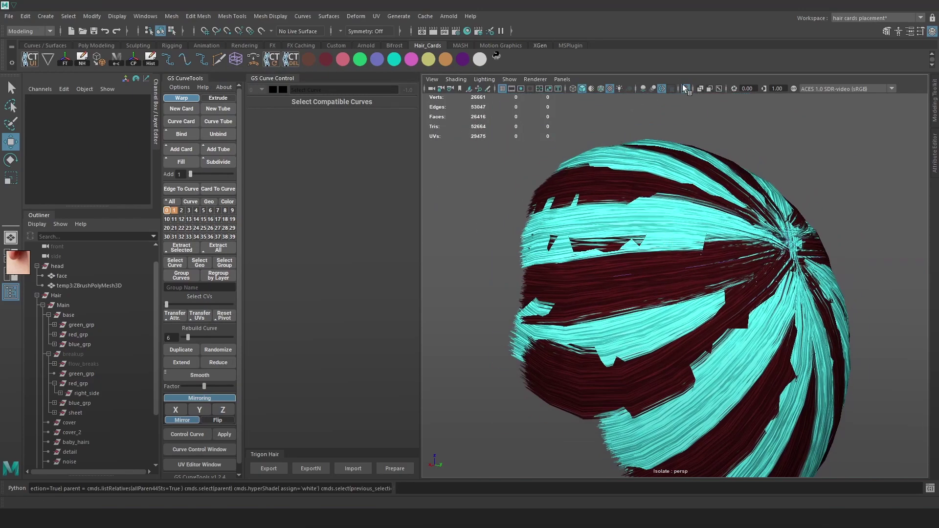
- Turn off viewport isolation to show the head again and inspect the base cards around it
click(684, 88)
alt+drag(727, 222, 715, 230)
scroll(696, 242, up, 5)
alt+middle_drag(696, 241, 732, 280)
alt+drag(657, 249, 718, 275)
scroll(782, 281, down, 5)
alt+middle_drag(718, 275, 706, 242)
alt+drag(706, 242, 776, 301)
- Select the base card curve that runs above the right ear
key(4)
click(633, 329)
key(6)
alt+drag(653, 325, 724, 324)
scroll(723, 323, down, 4)
alt+drag(707, 262, 706, 296)
click(707, 296)
key(4)
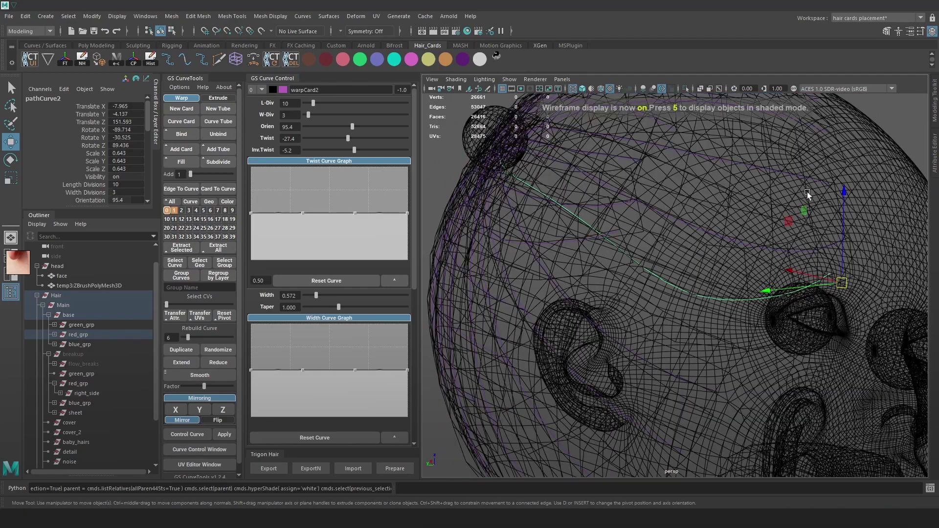
key(5)
key(6)
alt+drag(823, 164, 822, 194)
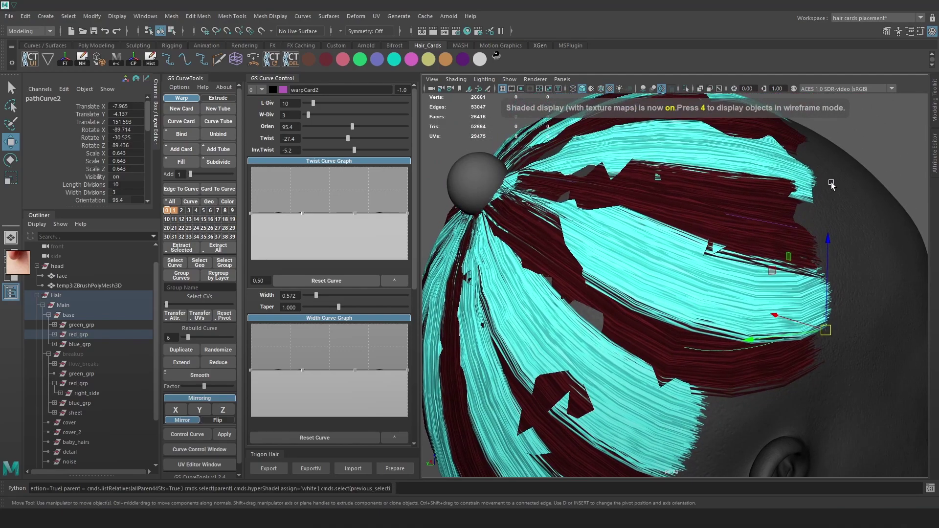
- Adjust the control points near the crown end of the card curve above the right ear
key(F8)
key(4)
key(6)
click(501, 231)
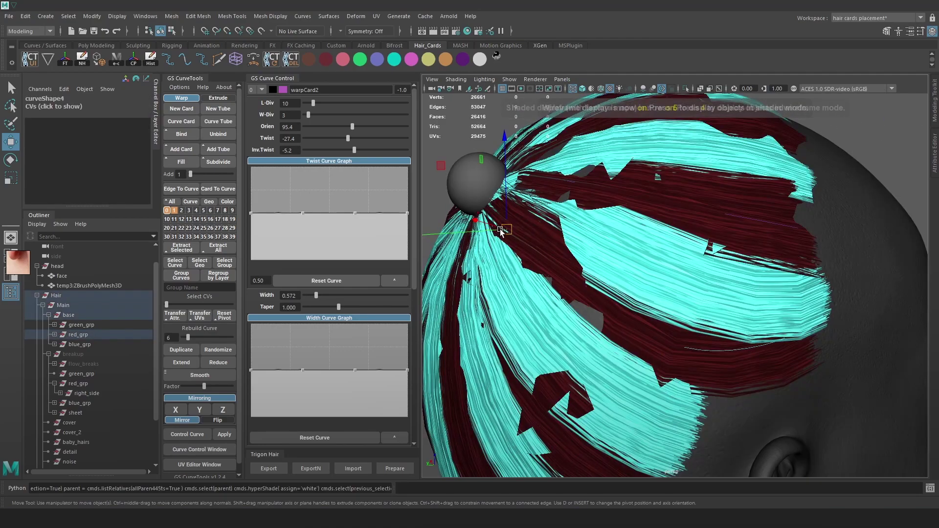
mouse_move(493, 232)
alt+mouse_down()
mouse_move(464, 229)
mouse_move(521, 210)
mouse_move(505, 227)
alt+mouse_up()
key(4)
click(565, 276)
key(6)
drag(562, 282, 557, 289)
scroll(665, 240, down, 1)
mouse_move(664, 240)
alt+mouse_down()
mouse_move(629, 246)
mouse_move(657, 251)
mouse_move(670, 267)
mouse_move(663, 235)
alt+mouse_up()
- Export the hair to Marmoset Toolbag, return to Maya and move the breakup group out of the Hair hierarchy
click(311, 467)
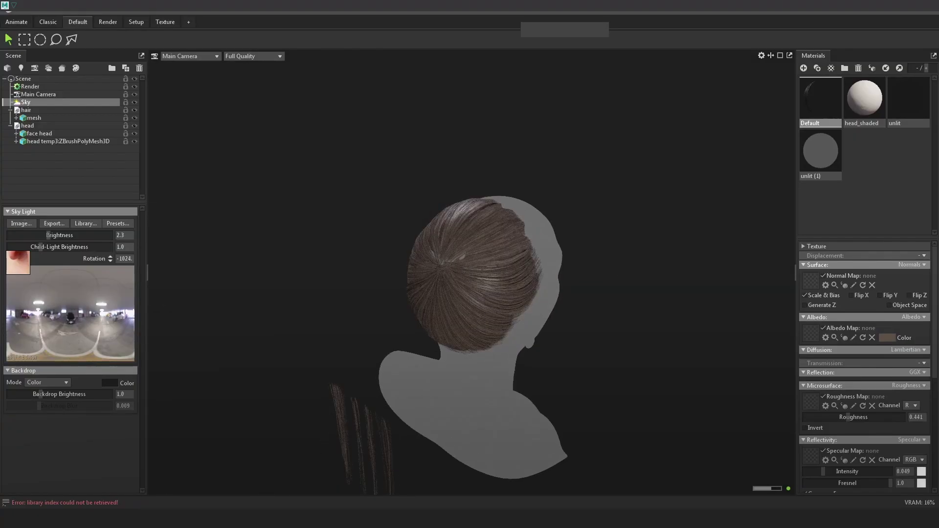
click(172, 468)
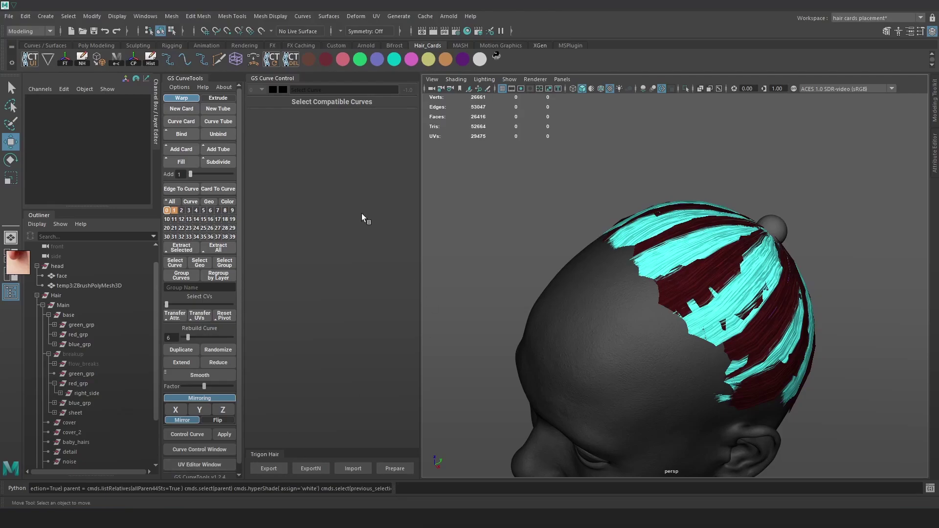
click(42, 305)
click(42, 325)
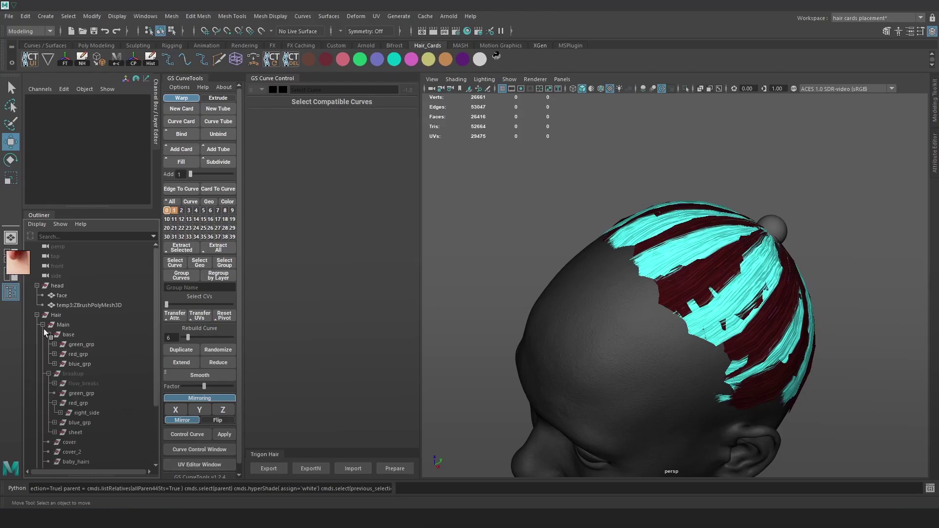
click(49, 335)
click(49, 344)
click(72, 344)
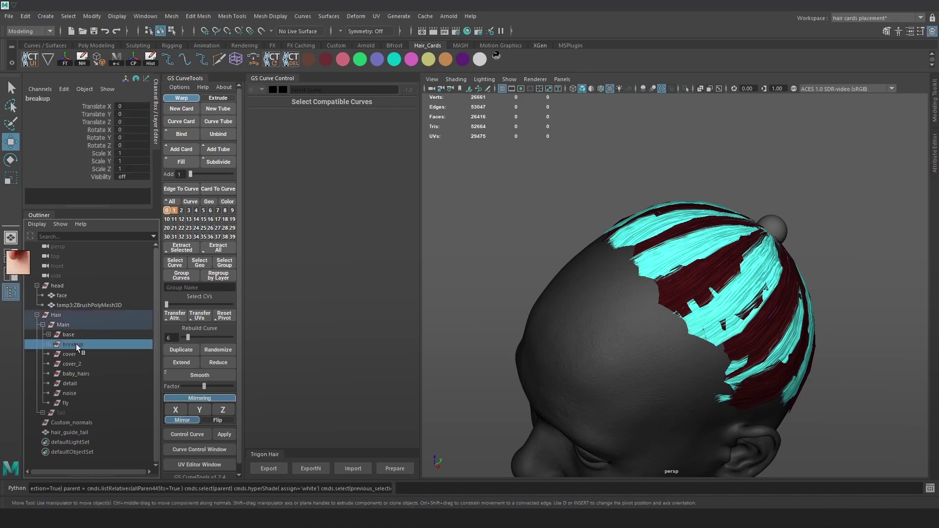
drag(78, 312, 66, 283)
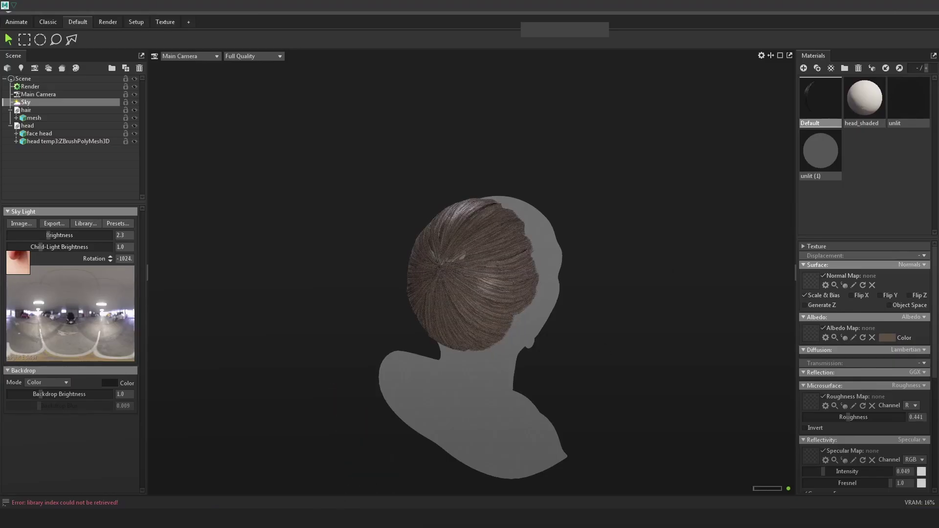
- Examine the exported base hair in Marmoset Toolbag around the crown and the front hairline
alt+right_drag(675, 357, 711, 362)
alt+middle_drag(711, 362, 691, 349)
alt+drag(692, 349, 634, 283)
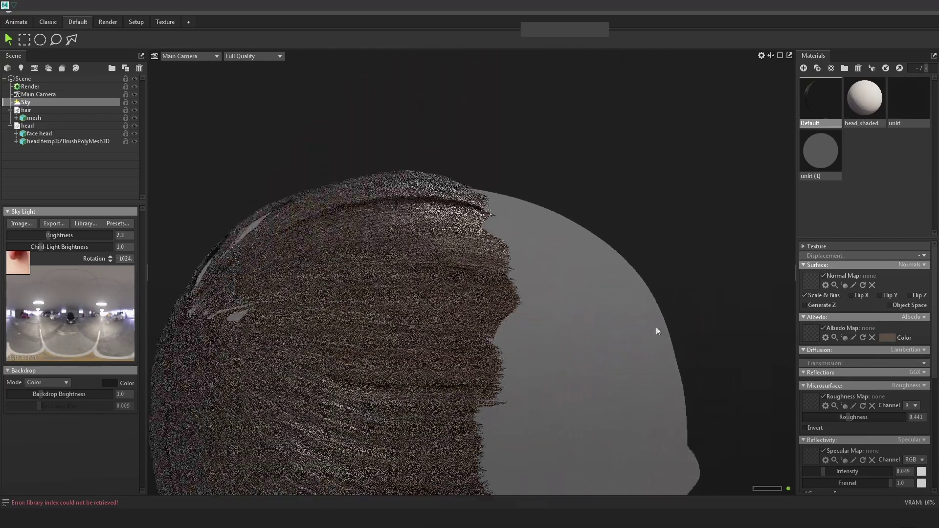
alt+drag(567, 240, 462, 173)
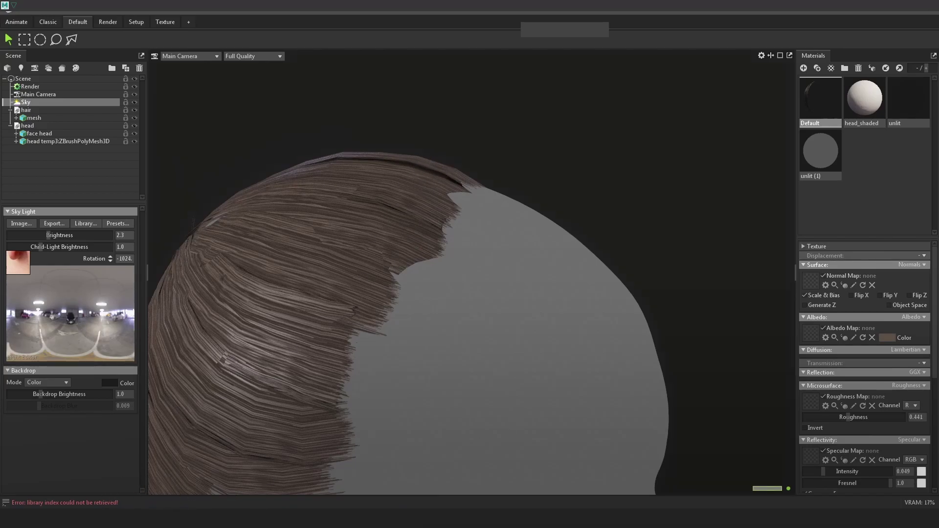
- Switch back to Maya and adjust the front control point of the card curve on top of the head
click(163, 485)
alt+drag(782, 302, 733, 295)
key(4)
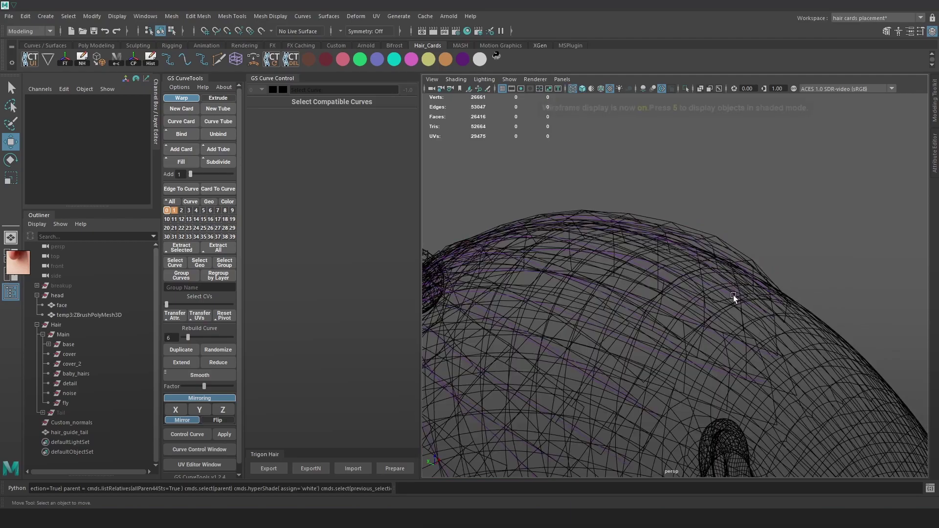
click(716, 272)
key(6)
right_drag(794, 168, 740, 169)
key(4)
drag(695, 225, 680, 243)
key(6)
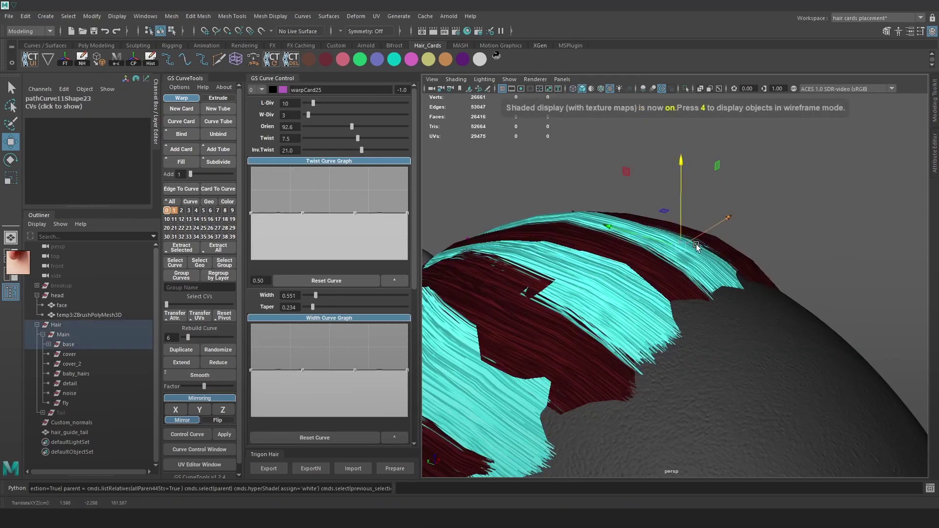
- Return to object mode and select the card curve along the upper right side to check its settings
alt+right_drag(692, 242, 631, 191)
alt+drag(631, 191, 709, 189)
key(4)
alt+middle_drag(659, 301, 672, 240)
right_click(619, 231)
click(645, 216)
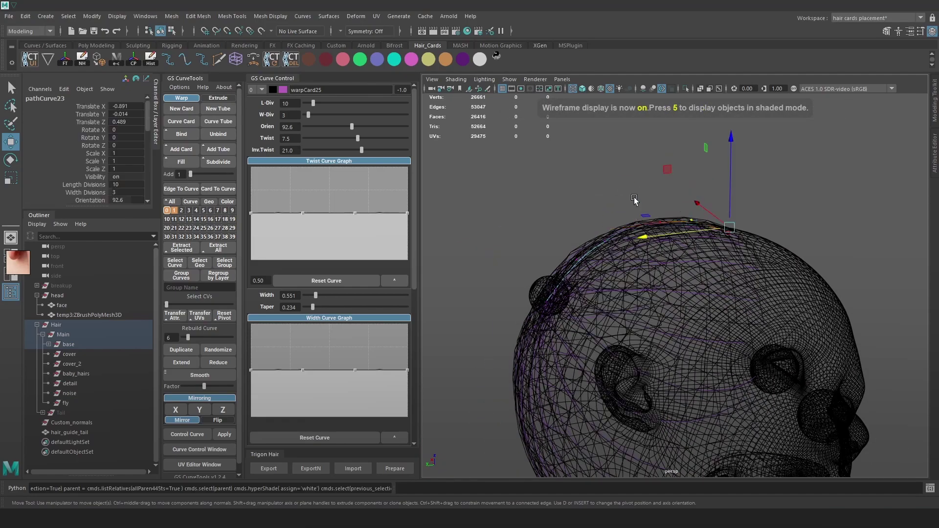
click(638, 271)
click(644, 268)
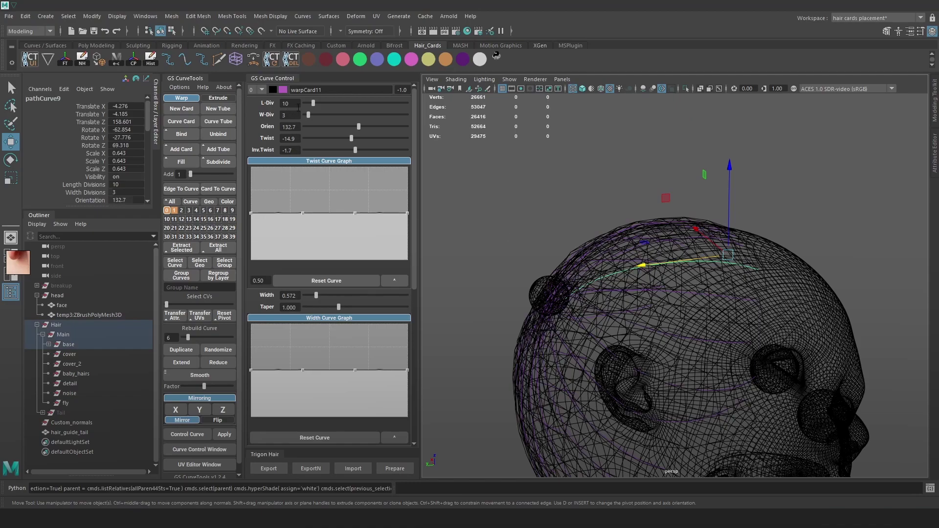
- Select all base card curves and set their length divisions to 16
alt+right_drag(729, 292, 684, 264)
drag(805, 198, 492, 422)
alt+right_drag(566, 356, 631, 338)
mouse_move(690, 329)
alt+mouse_down()
mouse_move(668, 327)
mouse_move(682, 336)
alt+mouse_up()
alt+right_drag(682, 336, 728, 314)
key(5)
key(6)
alt+middle_drag(728, 314, 684, 343)
alt+right_drag(684, 344, 705, 341)
drag(315, 102, 318, 104)
alt+right_drag(636, 245, 679, 233)
key(ctrl+z)
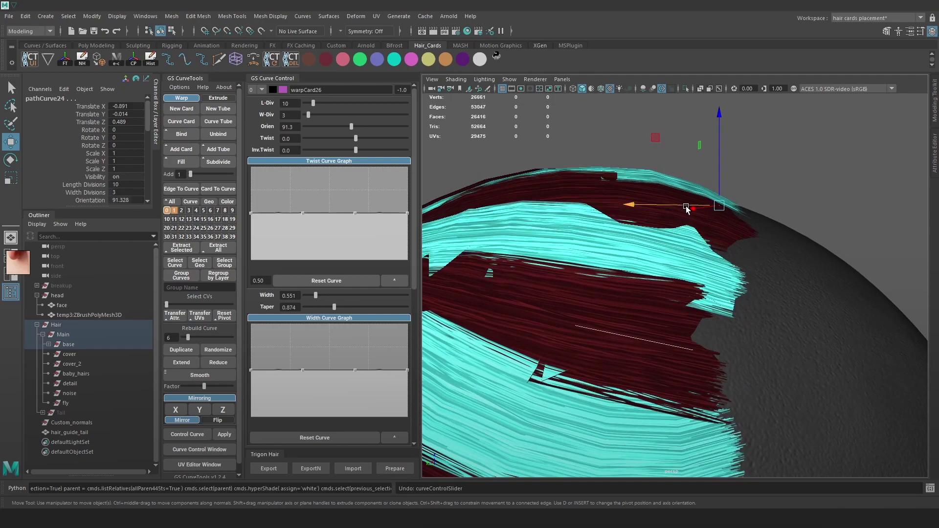
mouse_move(316, 103)
mouse_down()
mouse_move(350, 106)
mouse_move(319, 111)
mouse_up()
- Open a card curve on the left side of the head for control-point editing
alt+drag(593, 212, 760, 288)
key(4)
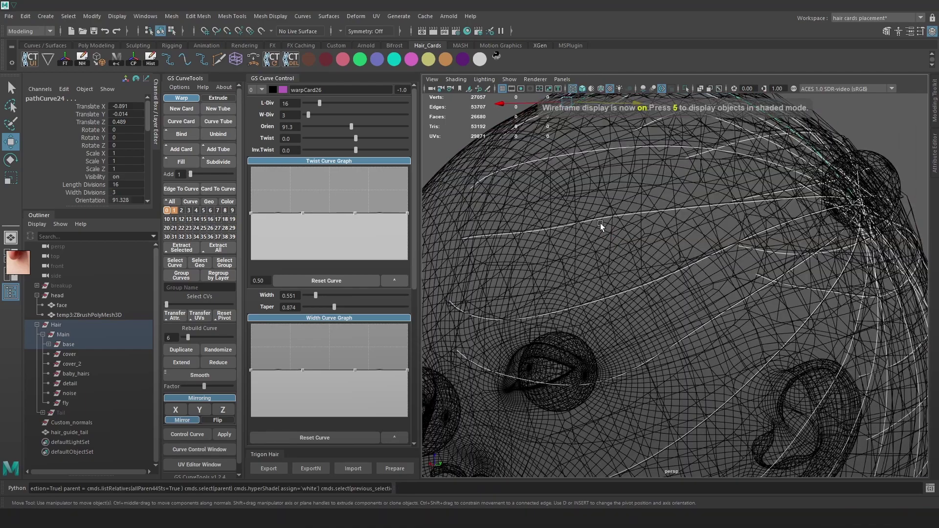
click(596, 219)
right_drag(859, 115, 802, 120)
click(519, 236)
alt+right_drag(543, 216, 648, 250)
- Examine the base card coverage around the head in shaded and textured display
key(f)
mouse_move(654, 254)
alt+mouse_down()
mouse_move(688, 276)
mouse_move(773, 284)
alt+mouse_up()
key(5)
key(6)
mouse_move(684, 286)
alt+mouse_down()
mouse_move(724, 240)
mouse_move(676, 218)
alt+mouse_up()
key(5)
alt+middle_drag(675, 219, 701, 273)
scroll(676, 219, down, 2)
click(601, 89)
key(6)
- Select the card curve above the left ear and adjust its control points to improve scalp coverage
mouse_move(694, 215)
alt+mouse_down()
mouse_move(704, 232)
mouse_move(679, 222)
mouse_move(690, 235)
mouse_move(842, 207)
alt+mouse_up()
key(4)
click(670, 245)
key(6)
scroll(843, 207, up, 3)
alt+drag(778, 240, 805, 254)
alt+drag(811, 248, 700, 272)
right_drag(841, 186, 785, 186)
key(4)
mouse_move(636, 237)
mouse_down()
mouse_move(623, 248)
mouse_move(679, 226)
mouse_up()
key(6)
key(w)
mouse_move(665, 259)
alt+mouse_down()
mouse_move(660, 266)
mouse_move(659, 246)
alt+mouse_up()
key(4)
key(6)
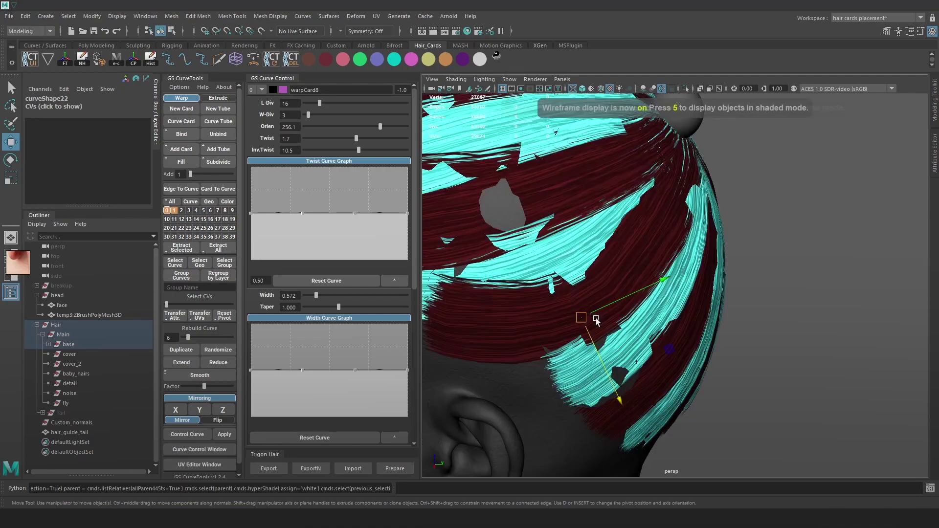
- Try to move the front control point of the card curve above the right ear, undoing the move
mouse_move(596, 319)
mouse_down()
mouse_move(612, 321)
mouse_move(562, 274)
mouse_move(763, 266)
mouse_move(750, 290)
mouse_up()
scroll(791, 269, up, 5)
key(4)
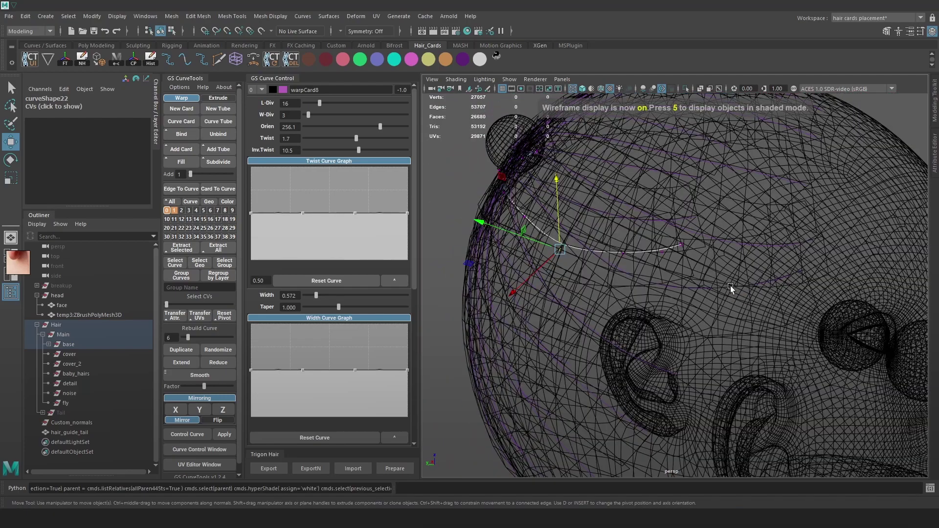
click(730, 286)
key(F8)
key(5)
key(4)
mouse_move(798, 267)
mouse_down()
mouse_move(764, 290)
mouse_move(811, 288)
mouse_up()
key(6)
key(ctrl+z)
key(5)
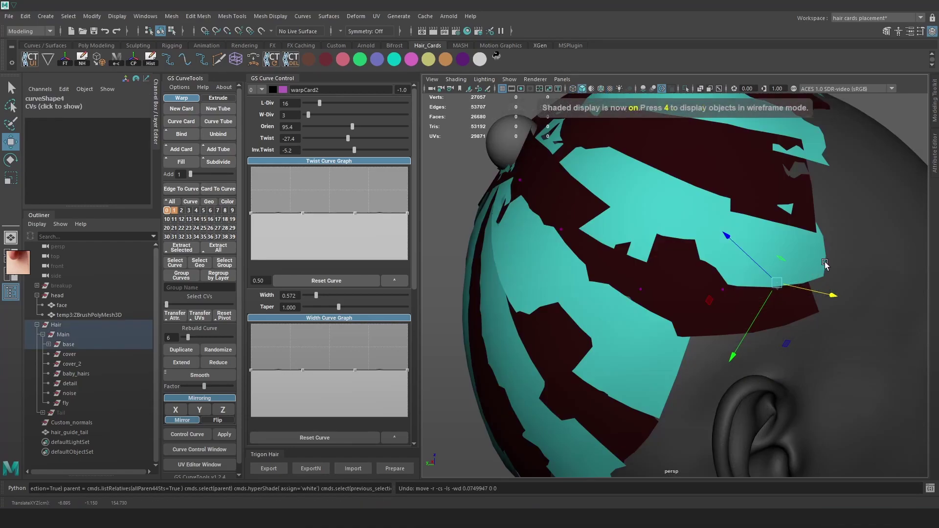
- Switch the Move tool to world axes for the front control point of the card above the right ear
key(4)
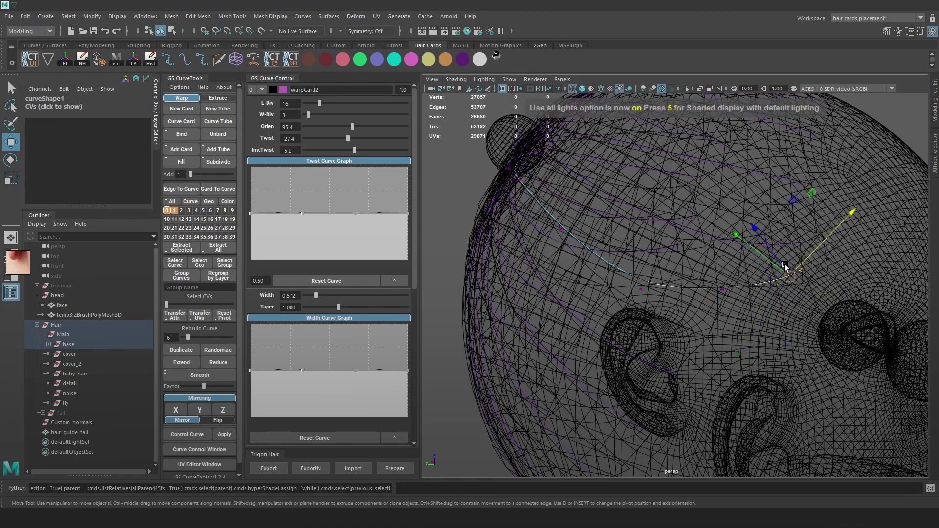
key(5)
ctrl+shift+right_drag(779, 268, 758, 259)
key(7)
key(5)
alt+drag(794, 272, 724, 293)
key(6)
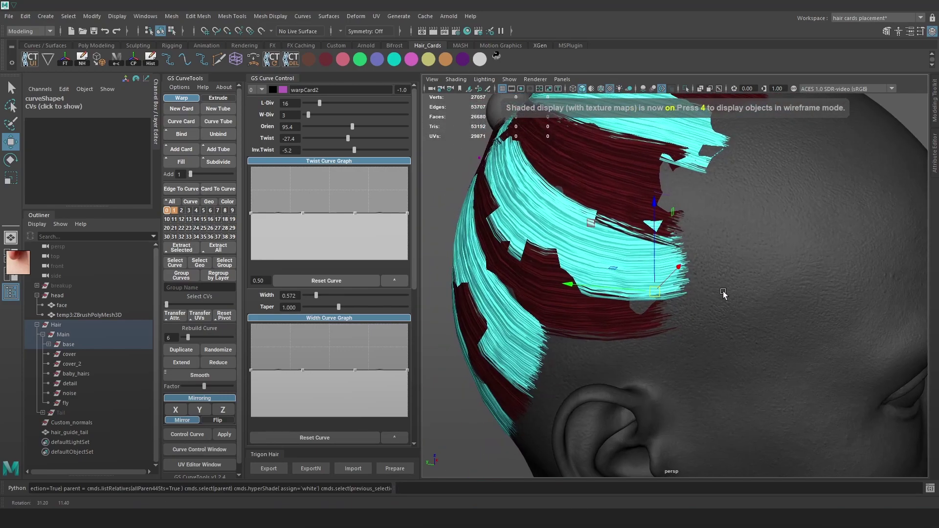
- Reshape the card curve above the left ear by moving its control points at the front end
alt+drag(706, 276, 518, 284)
alt+drag(705, 283, 634, 298)
key(4)
click(627, 303)
key(6)
right_drag(858, 165, 802, 165)
key(4)
drag(551, 326, 551, 326)
key(6)
drag(592, 272, 593, 267)
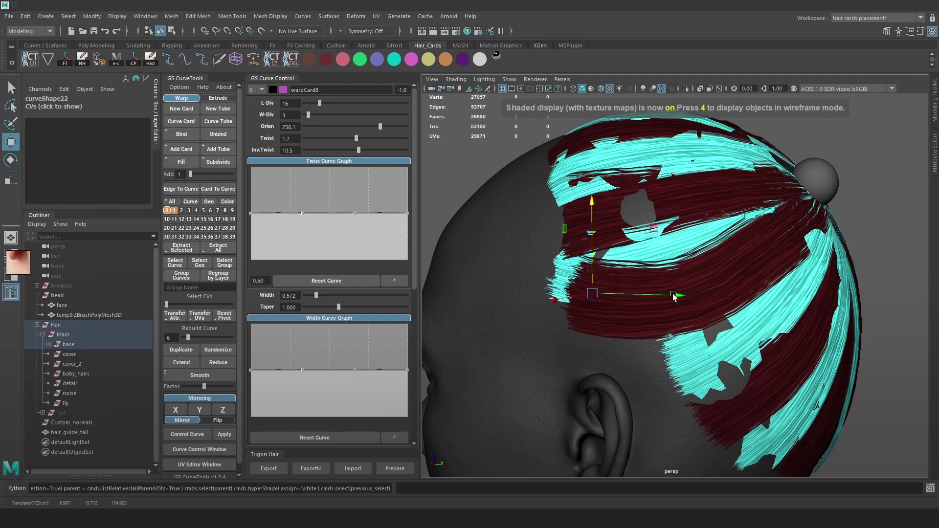
key(4)
key(6)
drag(694, 271, 695, 269)
- Adjust the front control point of the dark card curve above the left ear and return the curve to object mode
alt+drag(638, 282, 663, 278)
alt+right_drag(664, 278, 642, 263)
alt+drag(643, 263, 625, 265)
alt+right_drag(624, 265, 630, 271)
alt+drag(630, 269, 676, 292)
key(4)
click(654, 277)
key(6)
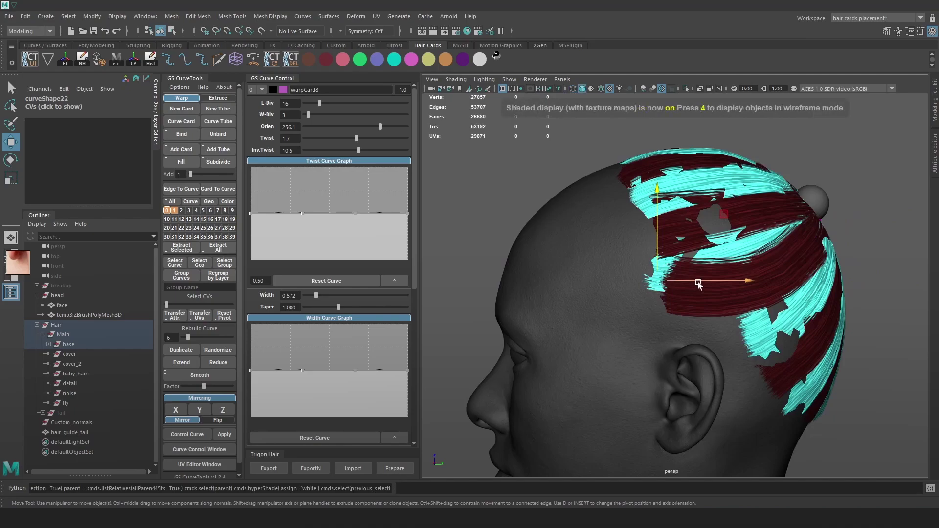
right_drag(687, 277, 729, 264)
key(4)
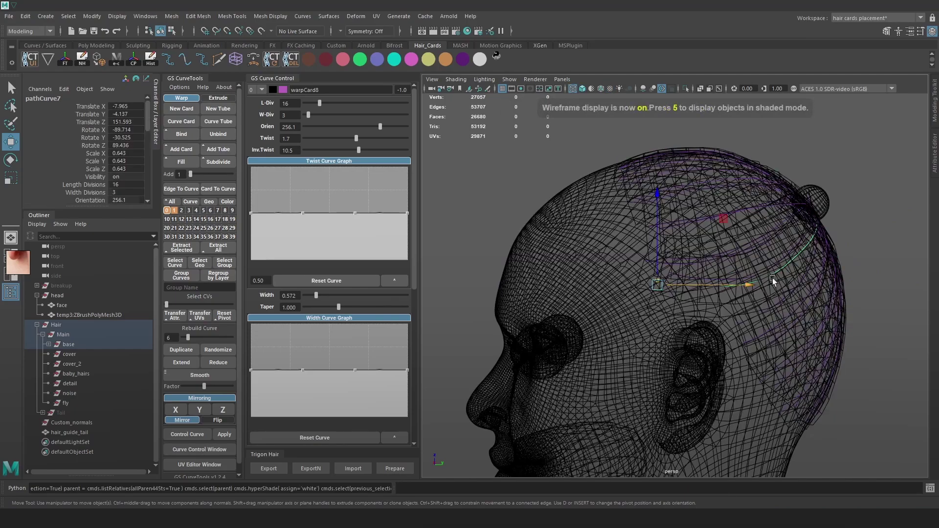
- Pull the extra overlapping card away from the scalp above the left ear and delete it
click(876, 227)
click(800, 255)
key(6)
alt+drag(598, 203, 630, 279)
key(4)
click(623, 288)
key(6)
mouse_move(802, 269)
alt+mouse_down()
mouse_move(681, 263)
mouse_move(739, 269)
alt+mouse_up()
scroll(681, 262, up, 3)
alt+drag(788, 295, 719, 288)
drag(627, 252, 741, 250)
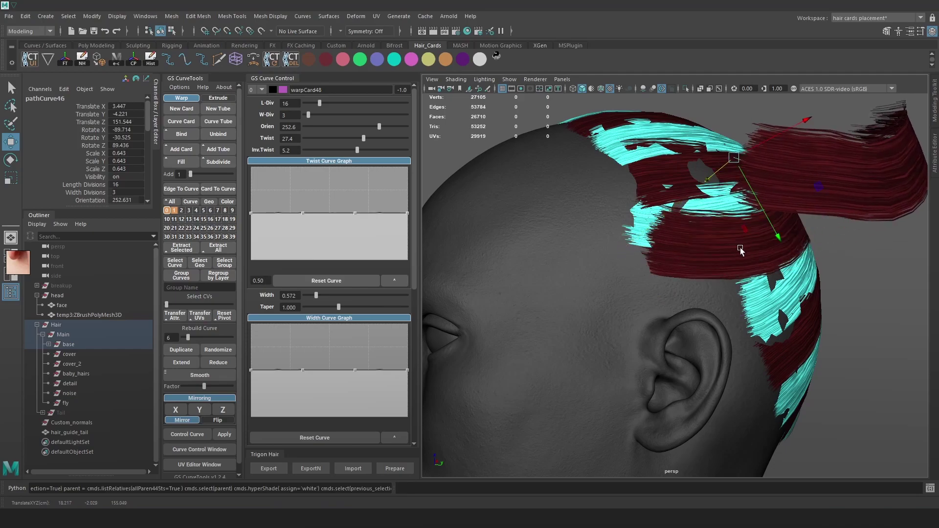
key(Up)
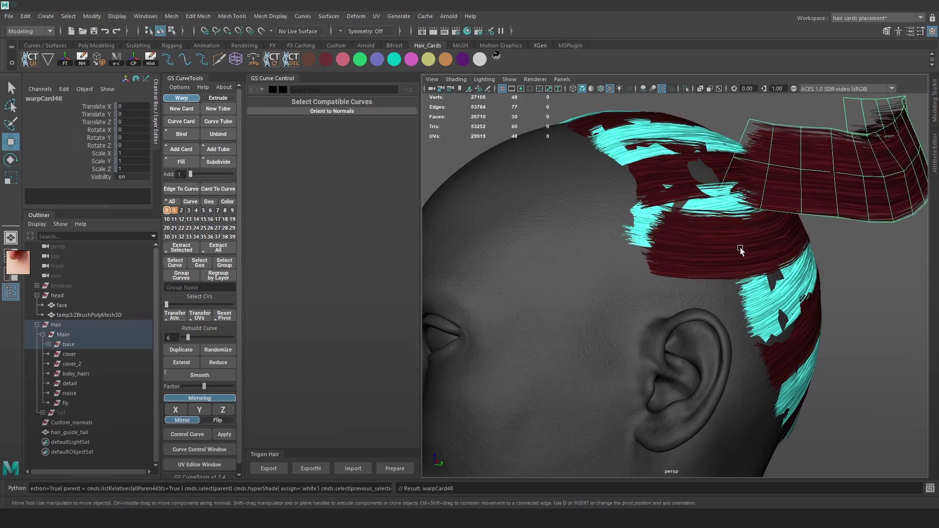
key(Delete)
- Select the upper dark card curve on the left side of the head and adjust its control points to close the scalp gap
key(4)
key(6)
mouse_move(715, 244)
alt+mouse_down()
mouse_move(715, 272)
mouse_move(668, 244)
mouse_move(674, 257)
alt+mouse_up()
key(4)
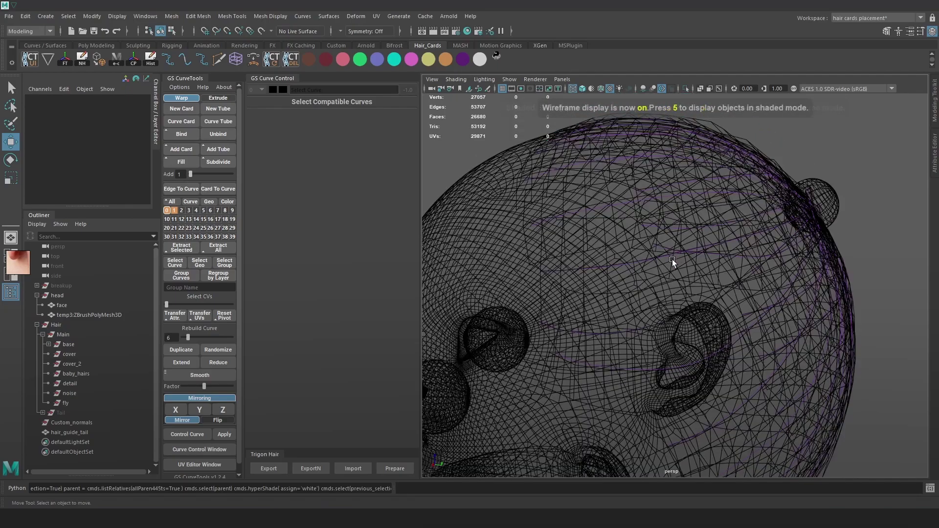
click(673, 252)
key(6)
mouse_move(766, 257)
alt+mouse_down()
mouse_move(693, 241)
mouse_move(708, 198)
mouse_move(751, 216)
alt+mouse_up()
key(4)
click(665, 255)
key(6)
key(w)
key(4)
key(6)
- Reposition the middle control point of the upper dark card curve on the left side for tighter coverage
click(642, 196)
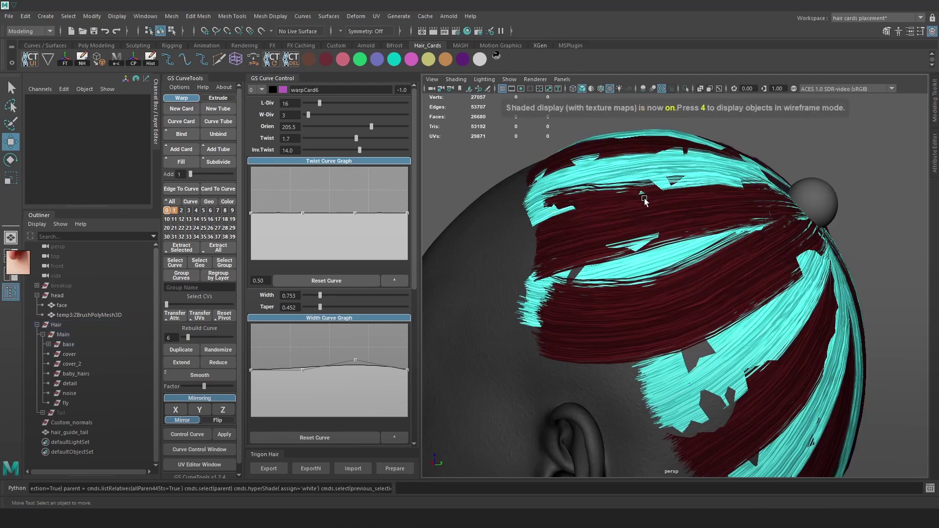
key(4)
click(649, 209)
key(6)
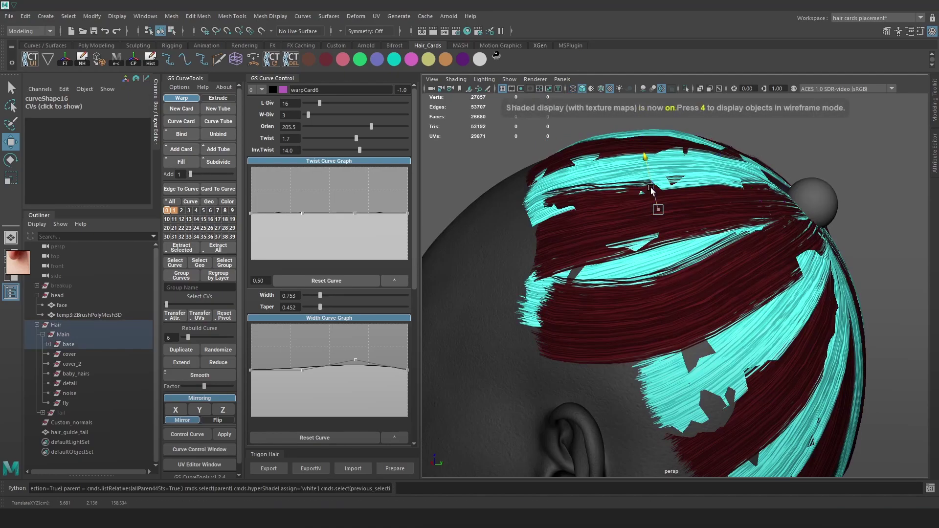
key(4)
mouse_move(705, 232)
alt+mouse_down()
mouse_move(694, 200)
mouse_move(718, 212)
mouse_move(684, 248)
mouse_move(671, 215)
mouse_move(699, 239)
alt+mouse_up()
key(6)
- Select the next card curve and move its control points in two places to even out the scalp coverage
click(726, 256)
key(4)
click(737, 264)
key(6)
key(F9)
key(4)
drag(778, 249, 724, 275)
key(6)
drag(782, 296, 776, 290)
key(4)
drag(671, 231, 654, 253)
key(6)
drag(644, 253, 675, 289)
- Select the dark card curve above the right ear and move its middle control point
key(4)
click(798, 285)
key(6)
key(F9)
key(4)
key(6)
alt+drag(696, 294, 680, 297)
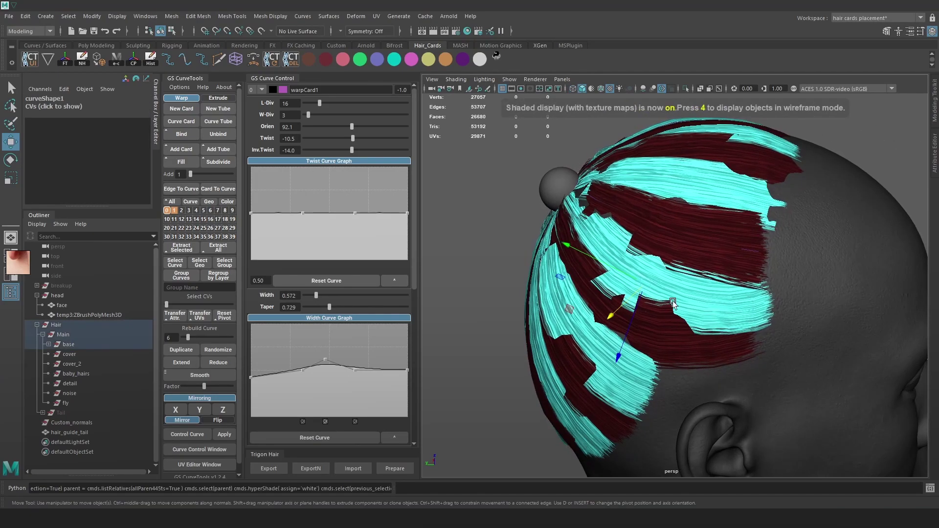
drag(612, 313, 614, 314)
- Select another control point of the dark card curve above the right ear and refine its position against the scalp
key(4)
drag(733, 318, 699, 353)
key(6)
drag(713, 335, 810, 328)
drag(784, 312, 741, 309)
alt+middle_drag(742, 309, 729, 309)
drag(760, 287, 682, 307)
- Select the neighbouring card curve above the right ear and reposition its front control point, undoing one adjustment
key(4)
click(724, 331)
key(F9)
key(6)
key(4)
key(6)
key(ctrl+z)
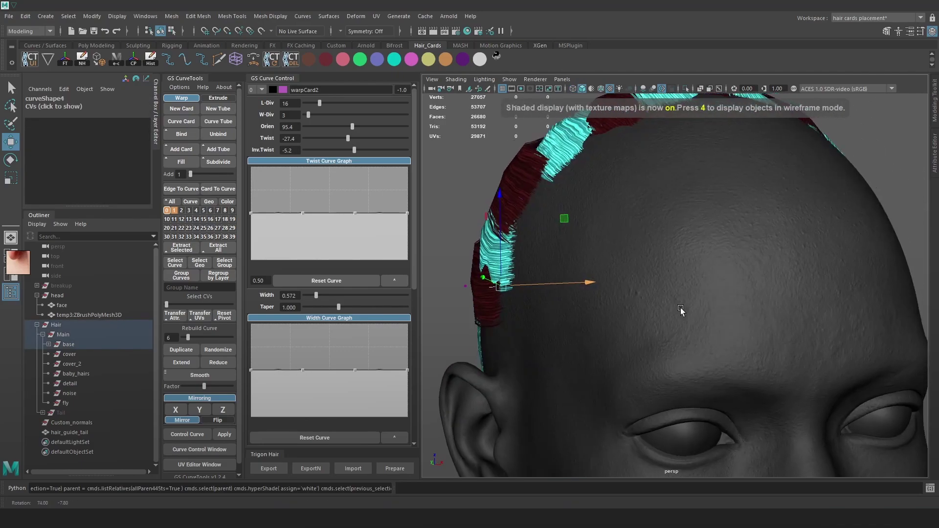
alt+right_drag(681, 307, 724, 298)
drag(599, 243, 595, 242)
alt+drag(596, 242, 747, 272)
alt+right_drag(746, 272, 662, 282)
alt+drag(729, 286, 734, 289)
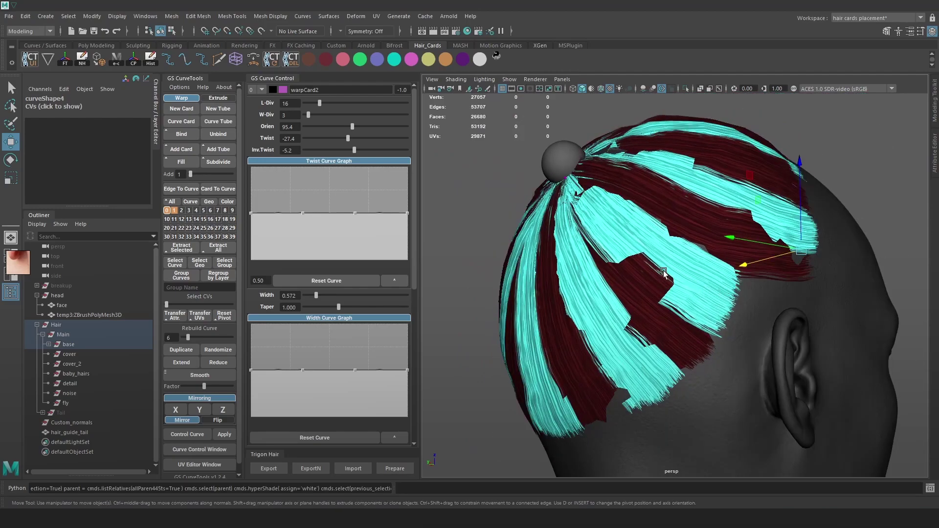
- Switch the cyan card curve behind the right ear to control vertices and move the point near its lower end
key(4)
click(681, 275)
key(6)
right_click(858, 143)
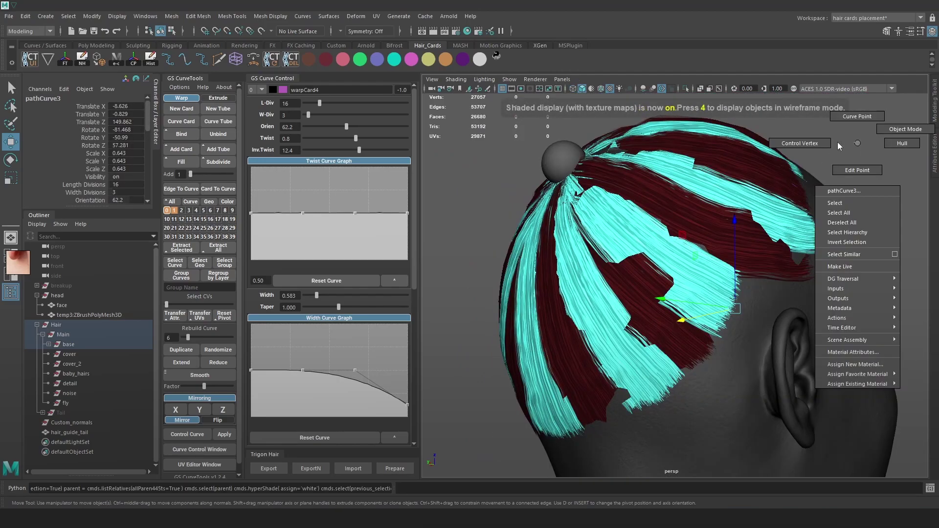
click(799, 143)
key(4)
drag(646, 287, 646, 287)
key(6)
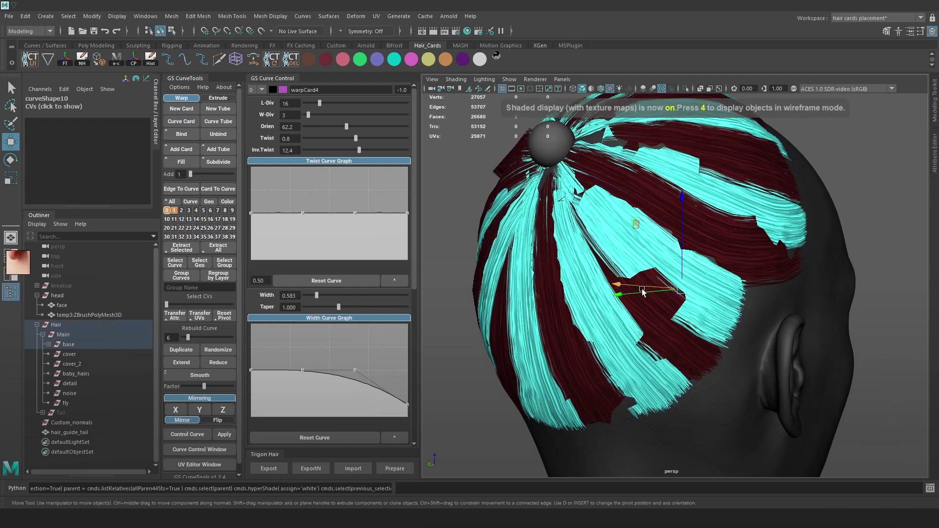
drag(685, 245, 700, 309)
right_drag(700, 309, 702, 276)
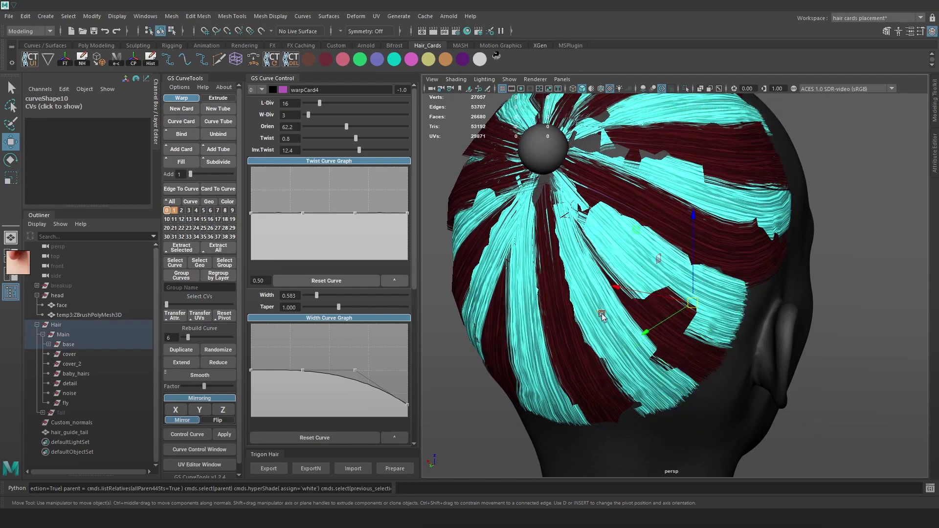
- Select the cyan card curve at the back of the head behind the left ear and show its control vertices
alt+drag(604, 316, 669, 279)
alt+right_drag(669, 280, 752, 328)
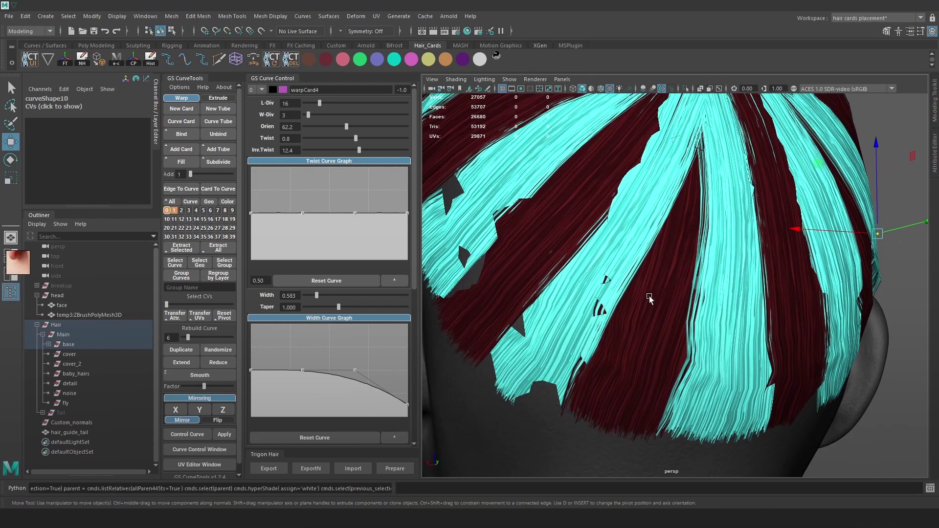
alt+middle_drag(599, 321, 631, 289)
alt+right_drag(631, 289, 650, 277)
key(4)
click(610, 254)
key(6)
alt+drag(703, 285, 729, 275)
alt+middle_drag(673, 147, 614, 233)
alt+right_drag(646, 254, 553, 245)
right_drag(860, 167, 803, 167)
alt+drag(783, 196, 756, 235)
alt+right_drag(756, 235, 705, 254)
- Move a control point near the lower end of the cyan card behind the left ear to improve scalp coverage
key(4)
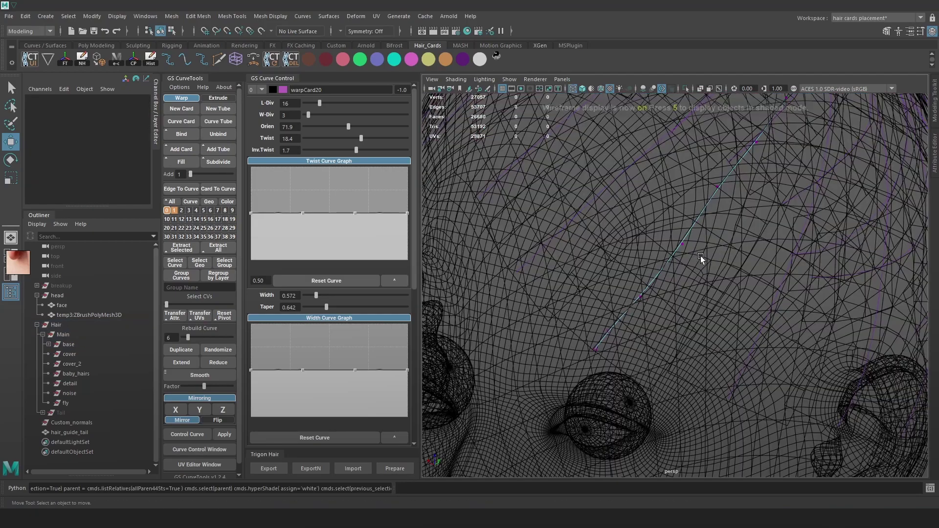
key(6)
mouse_move(661, 264)
mouse_down()
mouse_move(685, 284)
mouse_move(680, 329)
mouse_up()
drag(645, 372, 645, 373)
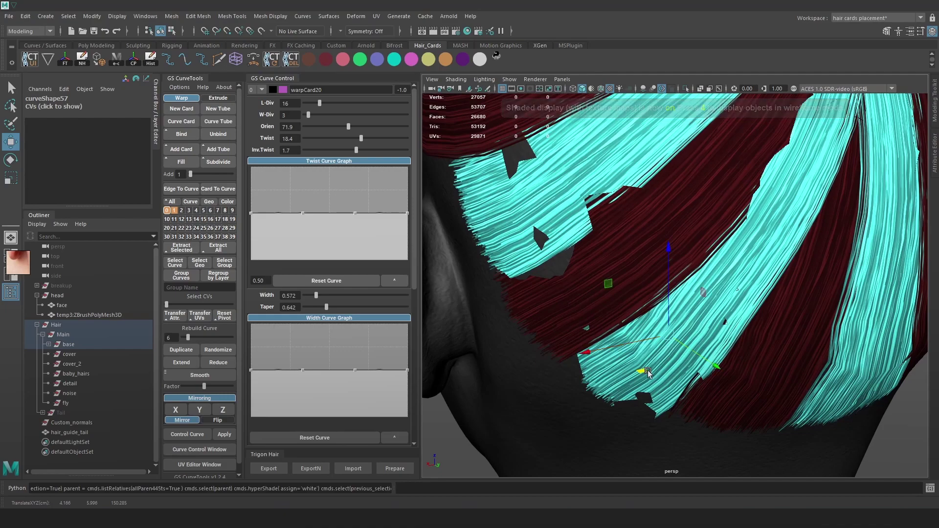
alt+middle_drag(647, 372, 663, 281)
alt+right_drag(664, 281, 593, 201)
alt+right_drag(670, 314, 608, 374)
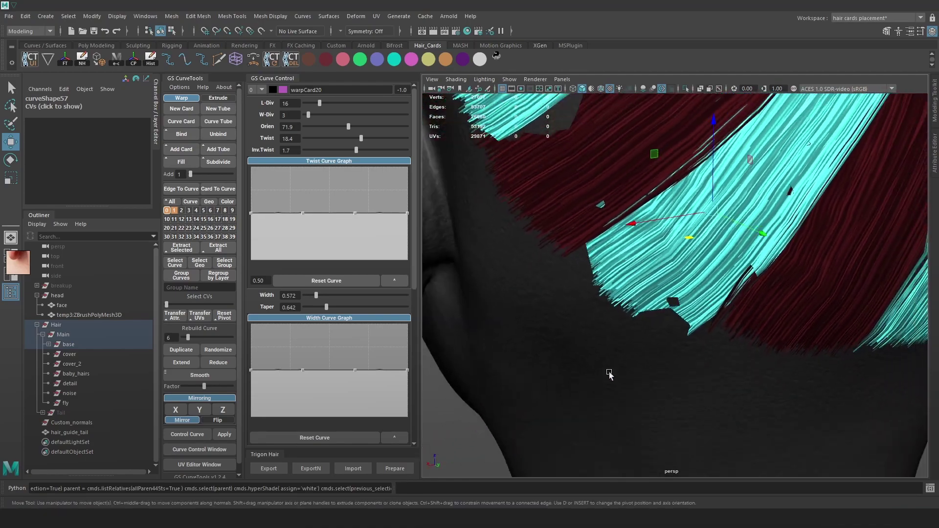
- Export the hair cards and inspect their scalp coverage around the head in Marmoset Toolbag
click(268, 468)
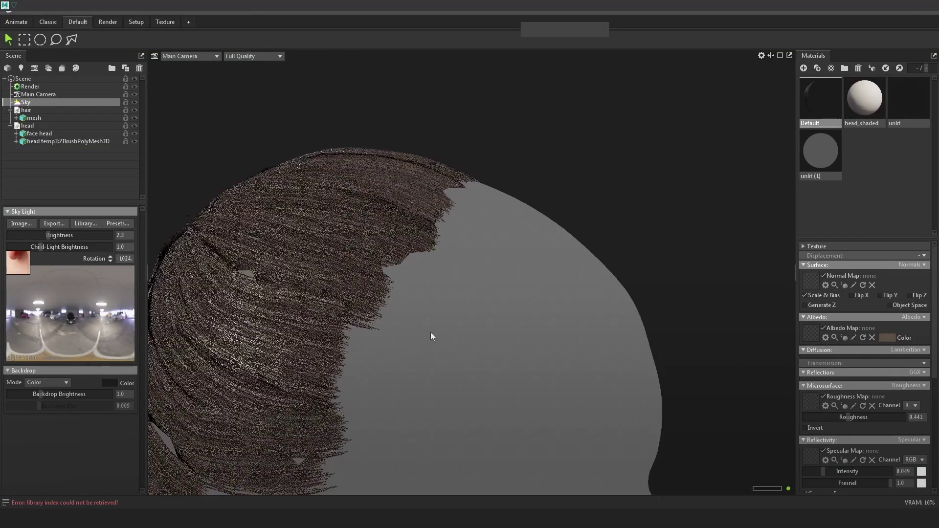
scroll(534, 300, up, 5)
scroll(534, 294, down, 4)
mouse_move(534, 294)
alt+mouse_down()
mouse_move(465, 254)
mouse_move(547, 274)
mouse_move(562, 265)
mouse_move(417, 279)
alt+mouse_up()
alt+middle_drag(441, 258, 523, 315)
scroll(524, 315, down, 2)
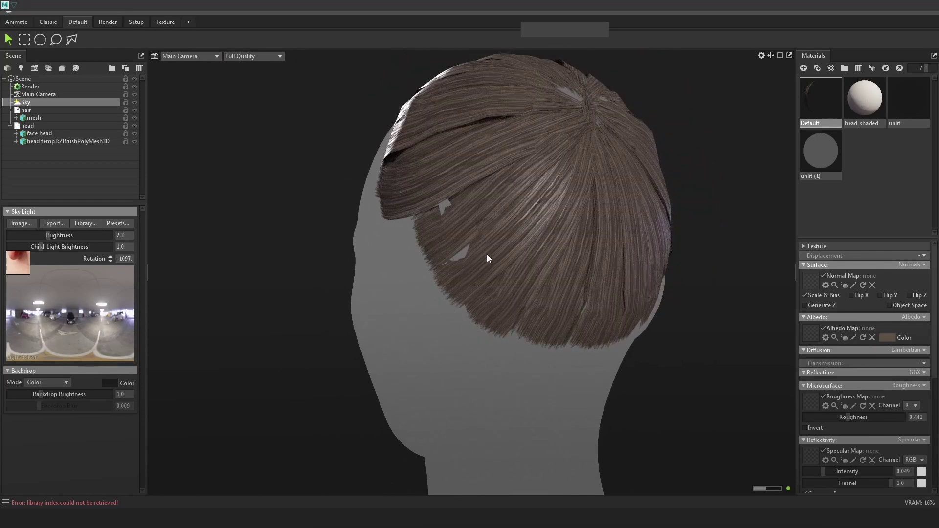
- Switch back to Maya and show the control vertices of the dark card curve behind the left ear
click(203, 453)
alt+middle_drag(591, 243, 630, 286)
key(4)
click(586, 266)
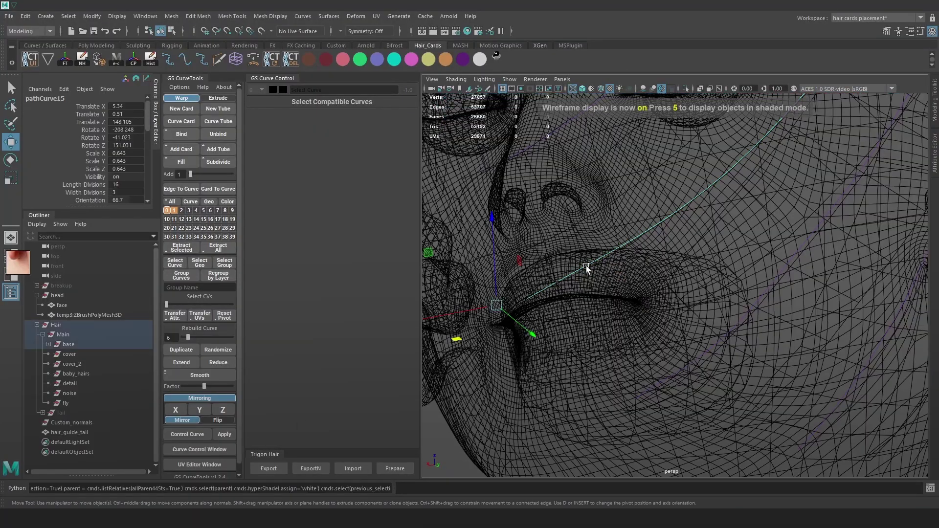
key(5)
mouse_move(586, 266)
alt+mouse_down()
mouse_move(576, 220)
mouse_move(533, 208)
alt+mouse_up()
right_drag(487, 194, 433, 194)
- Nudge the lower control point of the dark card behind the left ear and check the surrounding coverage
alt+right_drag(538, 261, 646, 261)
alt+drag(645, 261, 660, 233)
key(4)
click(628, 286)
key(5)
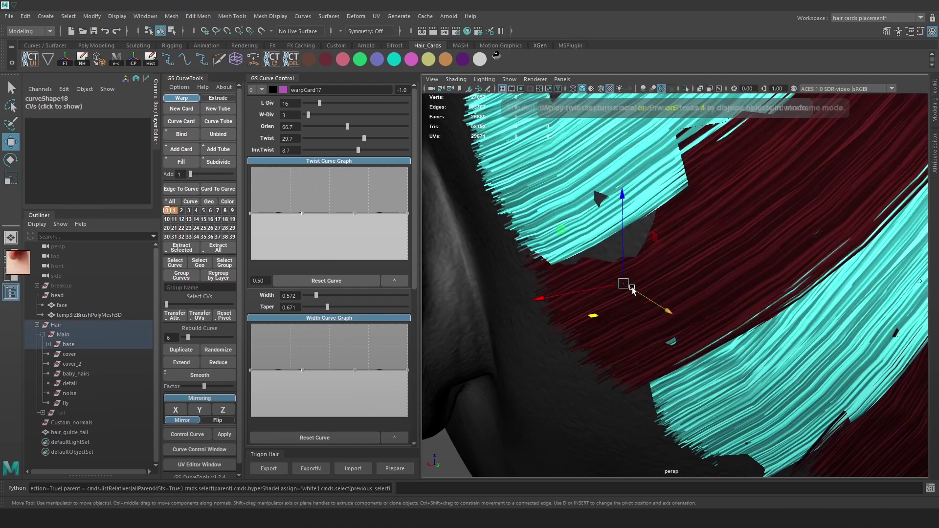
middle_drag(594, 315, 597, 315)
key(4)
key(5)
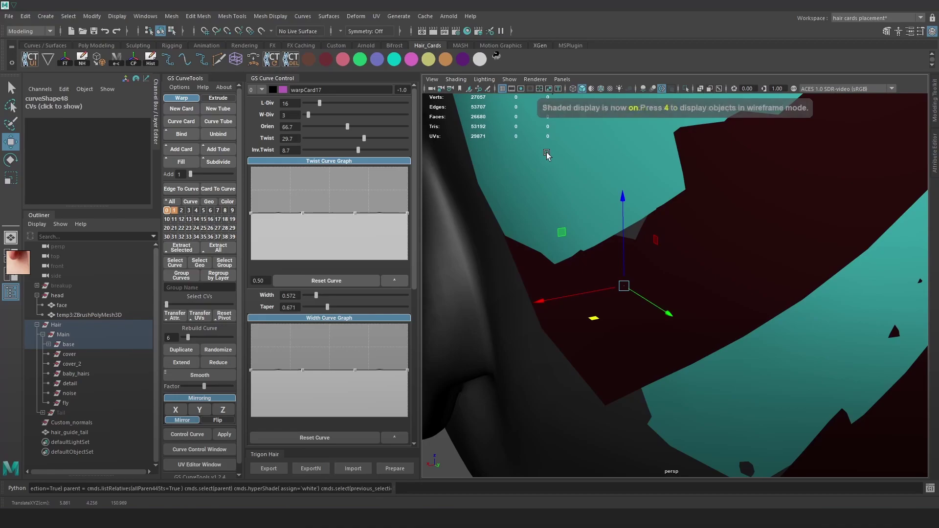
key(6)
alt+drag(592, 178, 620, 299)
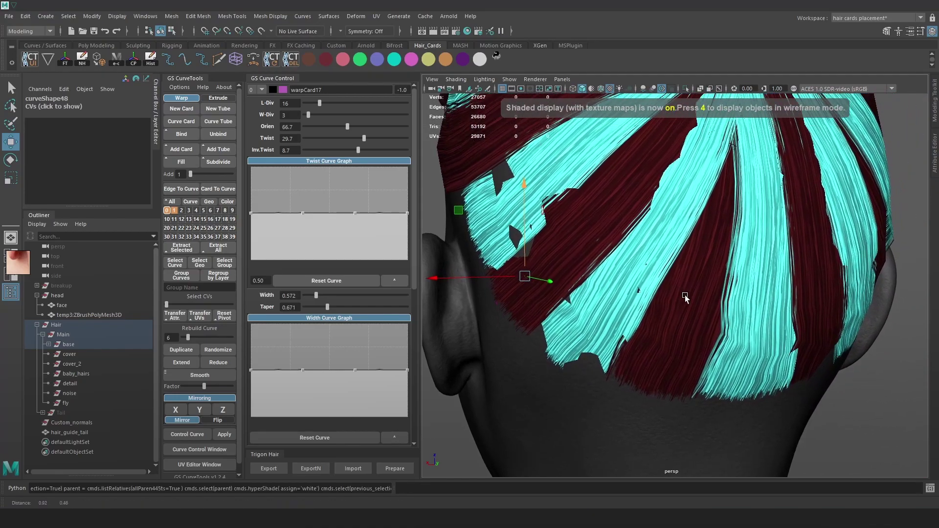
alt+drag(640, 260, 667, 319)
- Select the cyan card curve above the left ear and shift its control point near the crown sphere
key(4)
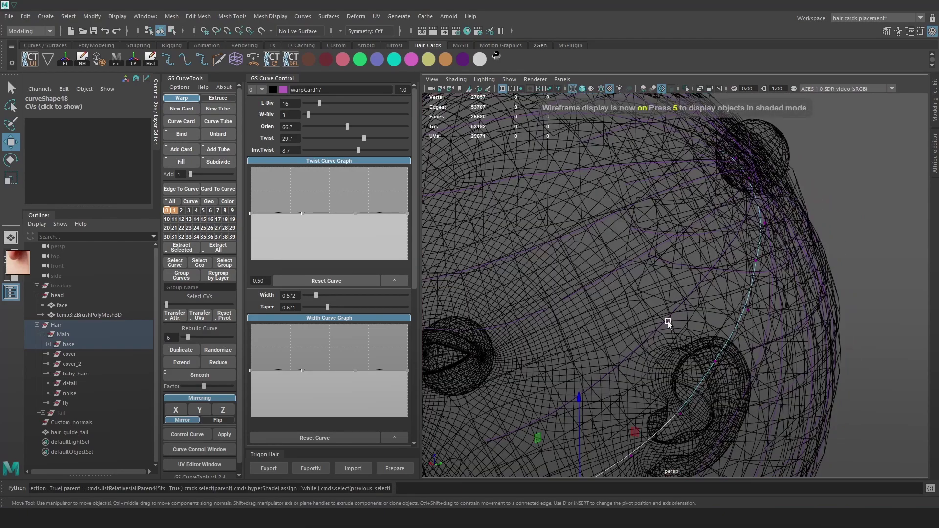
click(667, 321)
right_drag(839, 165, 868, 149)
click(839, 156)
key(6)
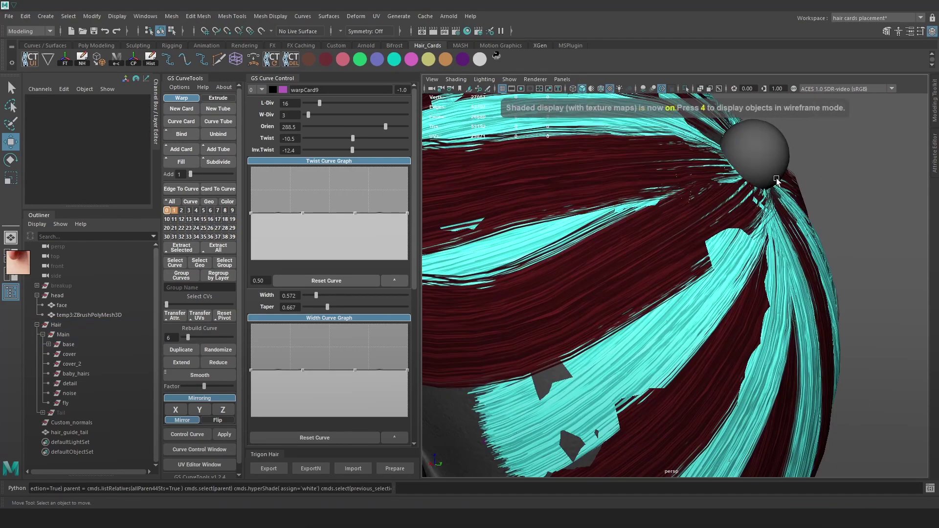
key(4)
click(749, 209)
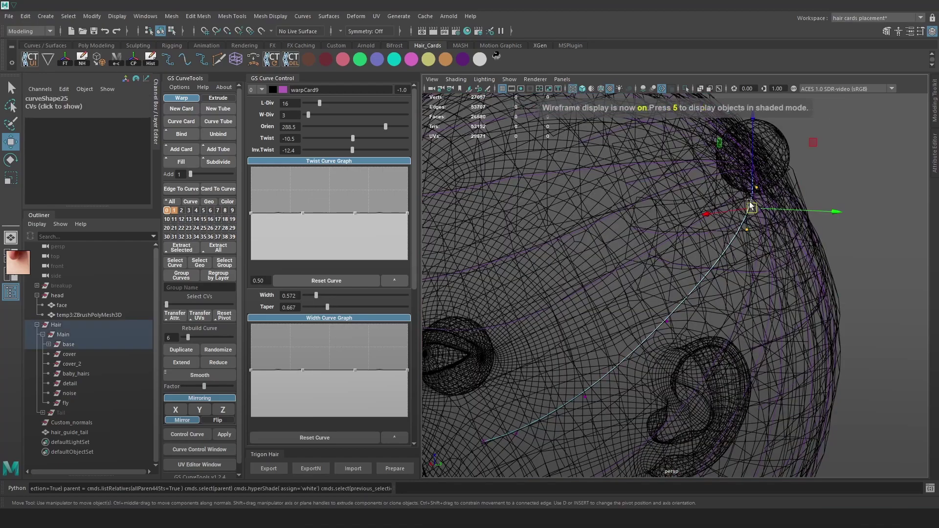
key(6)
drag(735, 211, 730, 214)
alt+drag(772, 242, 766, 286)
- Select the wide dark card curve above the left ear
key(4)
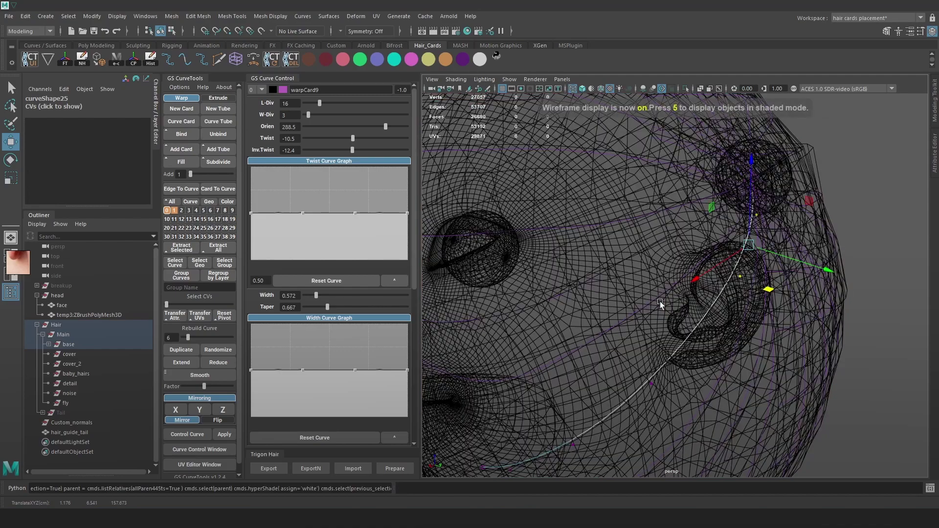
click(657, 298)
key(6)
alt+drag(721, 264, 713, 272)
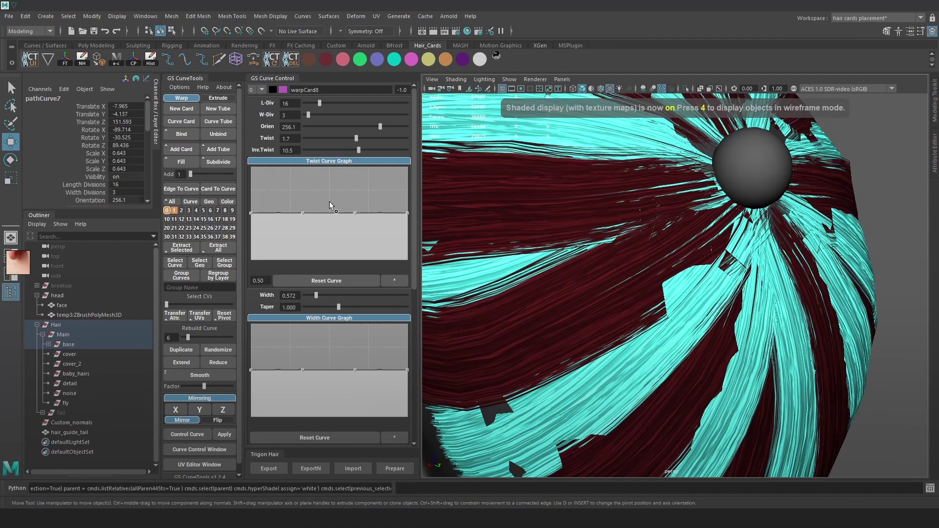
- Try reducing the taper of the dark card above the left ear, and undo the change
mouse_move(339, 304)
mouse_down()
mouse_move(313, 303)
mouse_move(321, 304)
mouse_up()
alt+drag(538, 254, 687, 220)
key(ctrl+z)
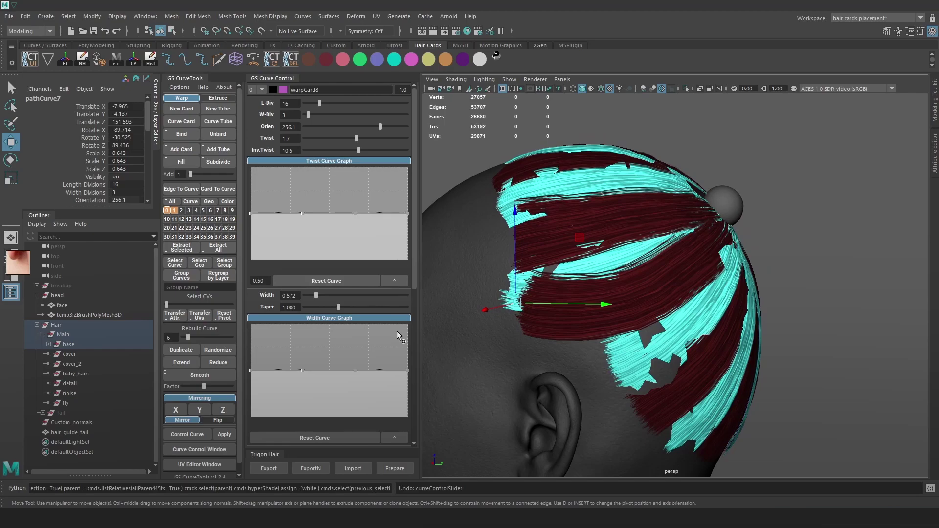
- Narrow one end of the dark card above the left ear by lowering the last point of its width graph almost to zero
drag(408, 371, 410, 414)
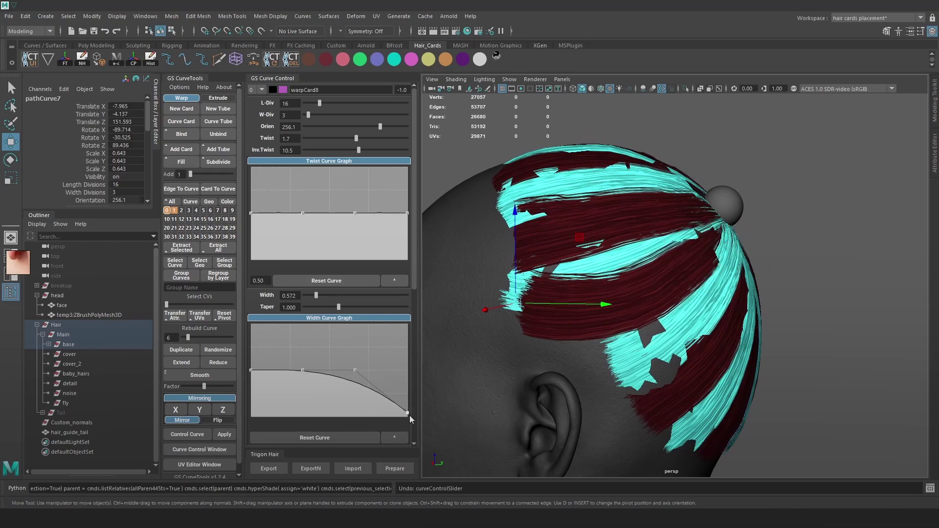
alt+drag(616, 315, 724, 262)
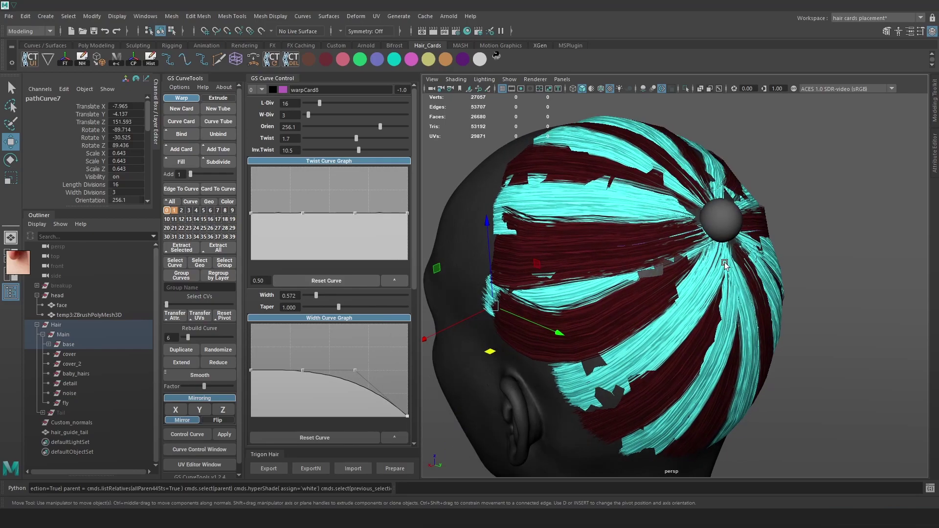
- Try narrowing the end of the upper dark card on the left side by lowering its last width graph point
click(608, 252)
key(4)
click(608, 251)
key(6)
drag(408, 387, 408, 397)
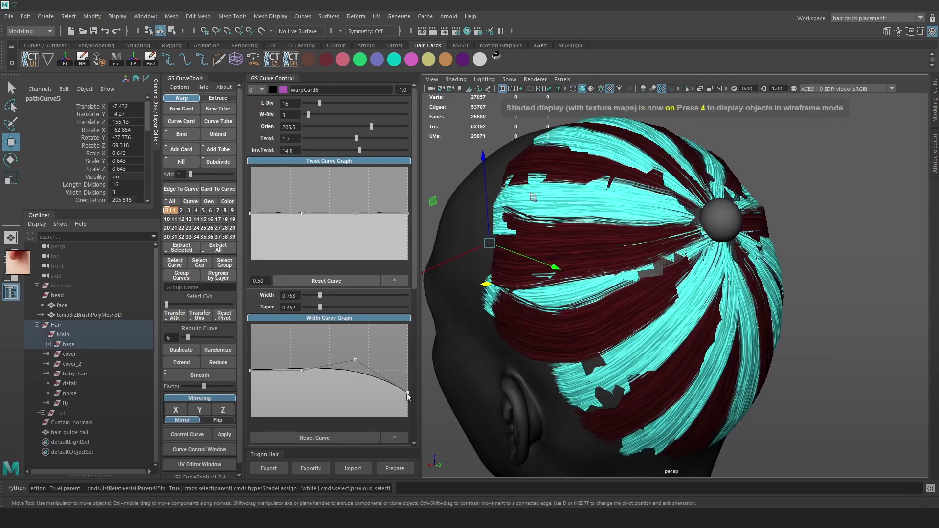
- Narrow one end of the dark card above the right ear by lowering the last point of its width graph almost to zero
alt+drag(651, 255, 687, 259)
click(687, 258)
key(4)
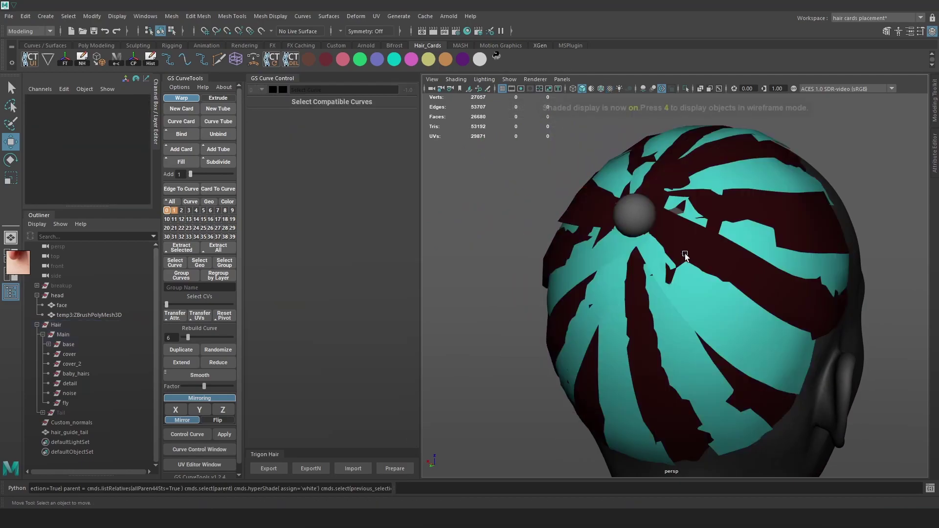
click(692, 257)
key(5)
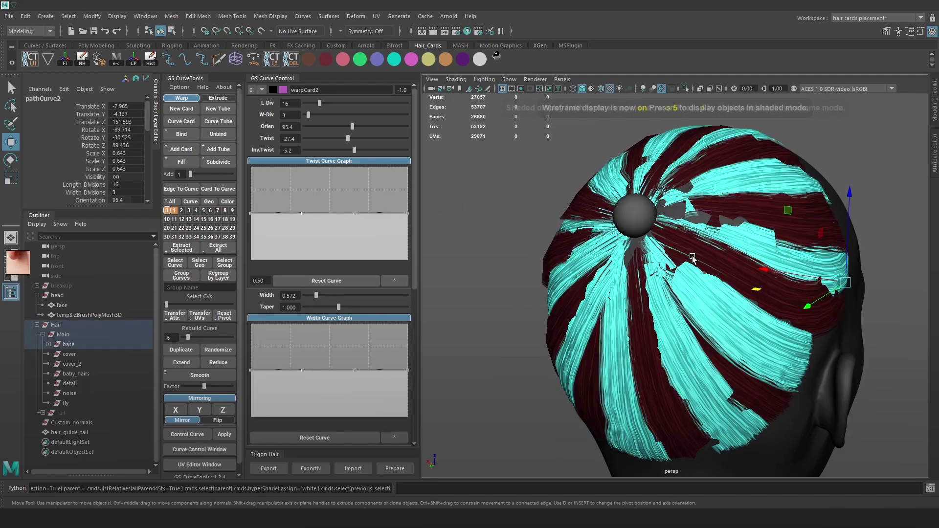
scroll(784, 109, up, 5)
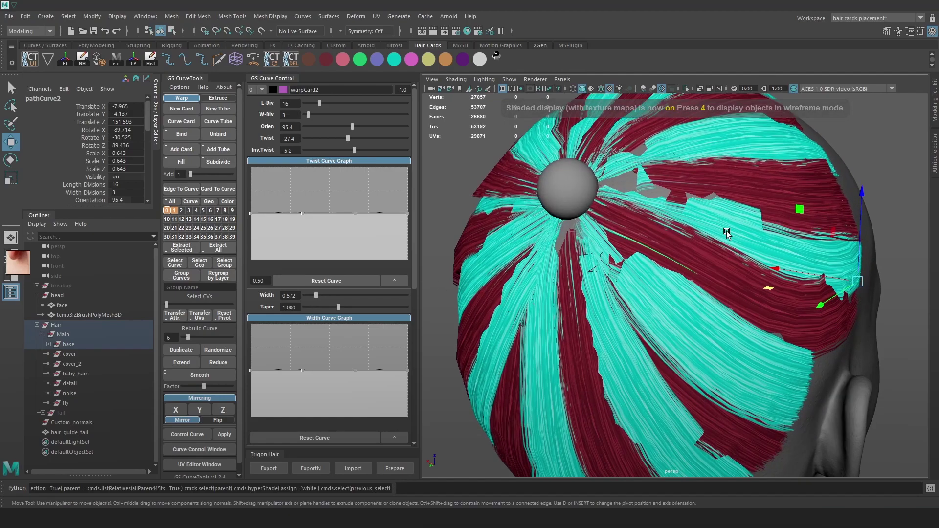
alt+drag(726, 231, 499, 259)
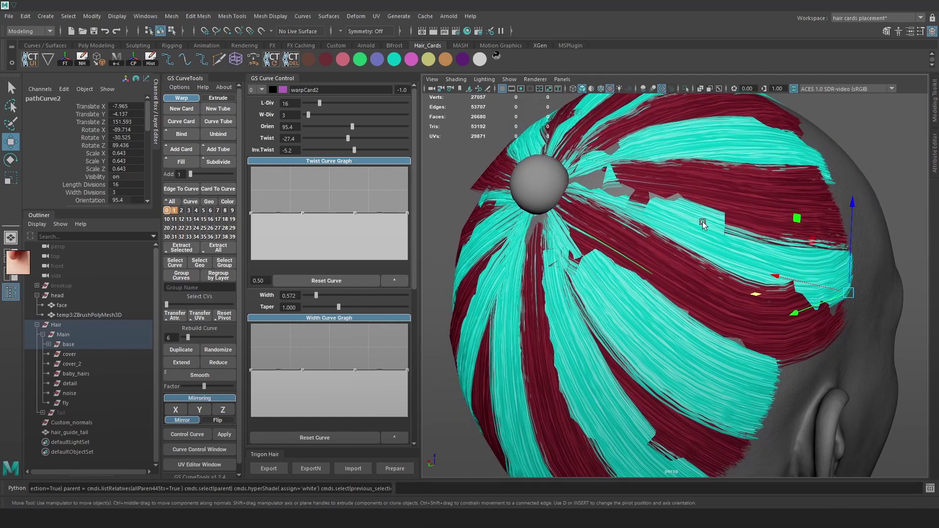
click(794, 89)
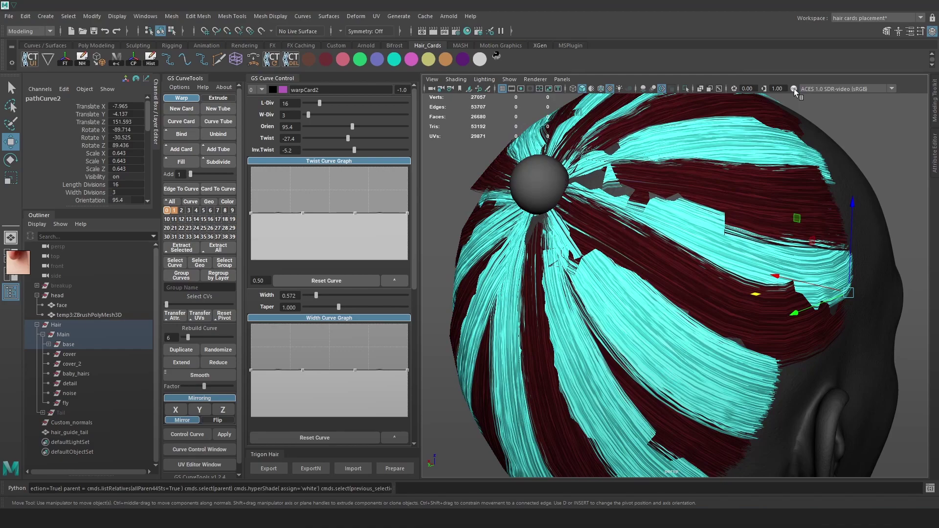
click(794, 89)
click(794, 89)
click(794, 89)
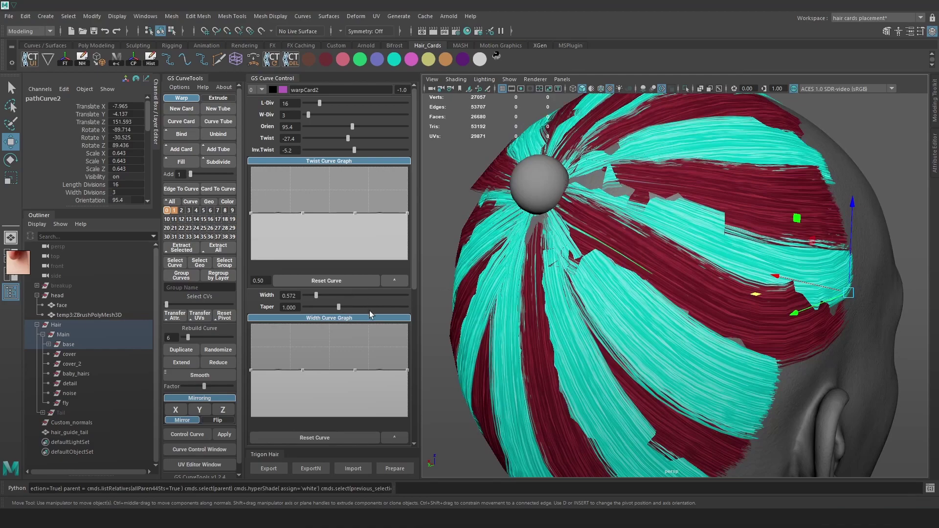
drag(404, 371, 416, 415)
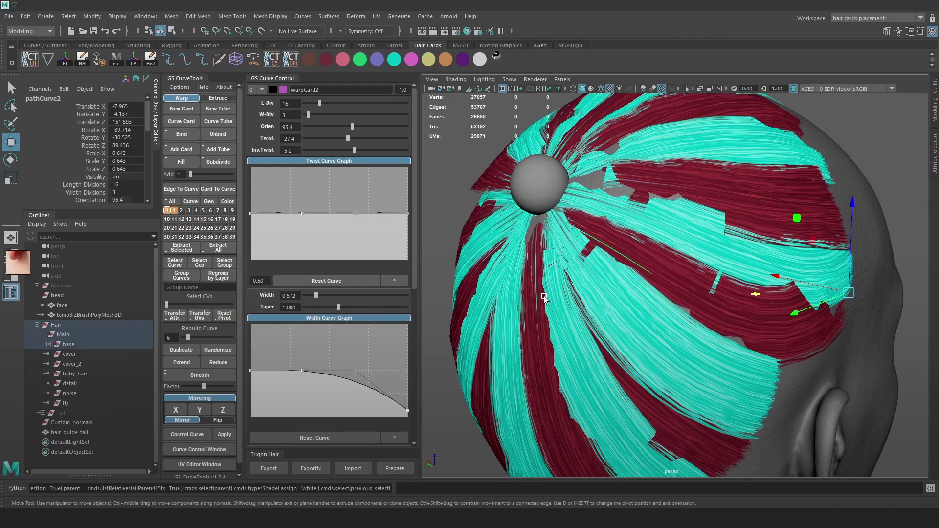
- Select the card curve at the back of the head below the crown sphere and switch to control vertex editing
alt+drag(515, 314, 557, 300)
alt+right_drag(557, 299, 644, 256)
mouse_move(644, 256)
alt+mouse_down()
mouse_move(700, 258)
mouse_move(644, 237)
mouse_move(668, 282)
mouse_move(661, 297)
alt+mouse_up()
alt+right_drag(661, 297, 677, 339)
key(4)
click(676, 337)
key(6)
right_drag(864, 142, 802, 143)
- Shift the back card's control point nearest the crown sphere slightly sideways to even out the coverage there
key(4)
mouse_move(623, 171)
alt+mouse_down()
mouse_move(626, 248)
mouse_move(545, 204)
mouse_move(582, 206)
mouse_move(614, 231)
mouse_move(605, 230)
alt+mouse_up()
click(543, 204)
key(6)
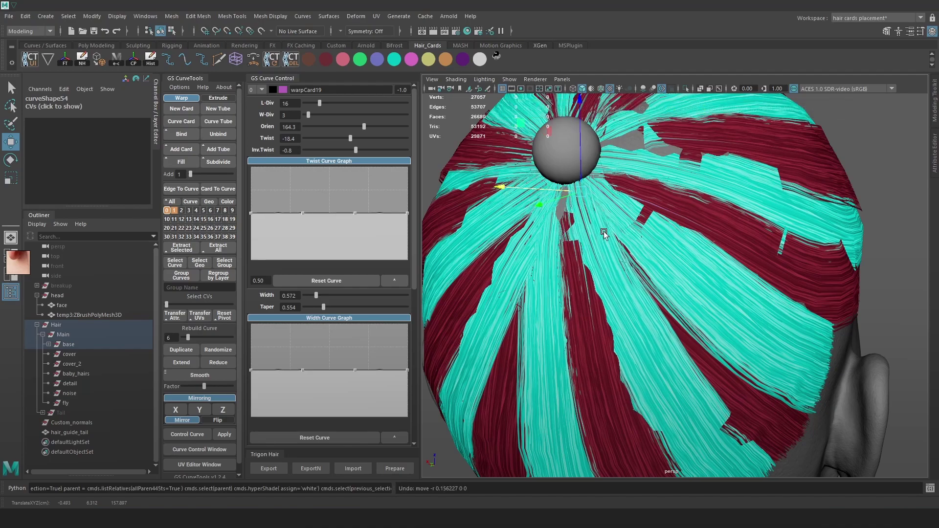
drag(534, 190, 528, 189)
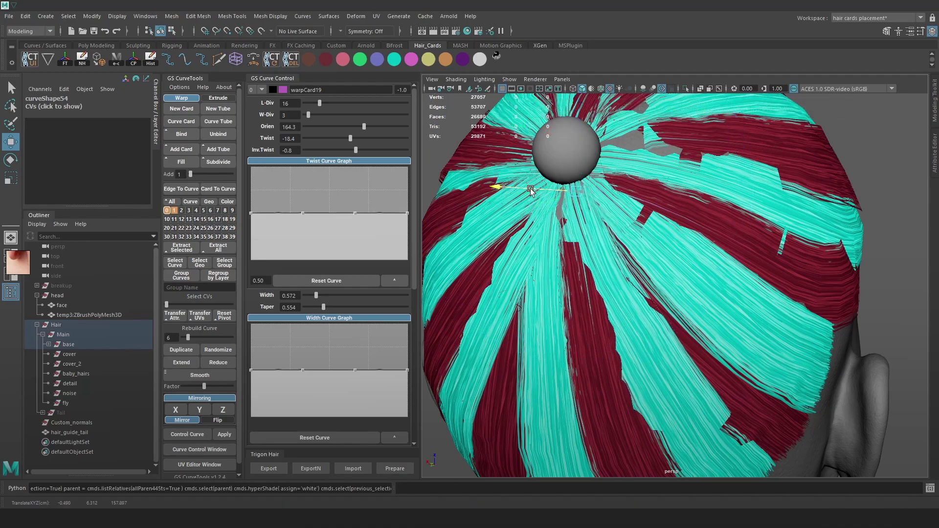
- Slightly reduce the taper of the card whose control point was shifted at the back of the head
scroll(649, 193, down, 4)
alt+drag(649, 194, 612, 228)
key(r)
key(e)
key(w)
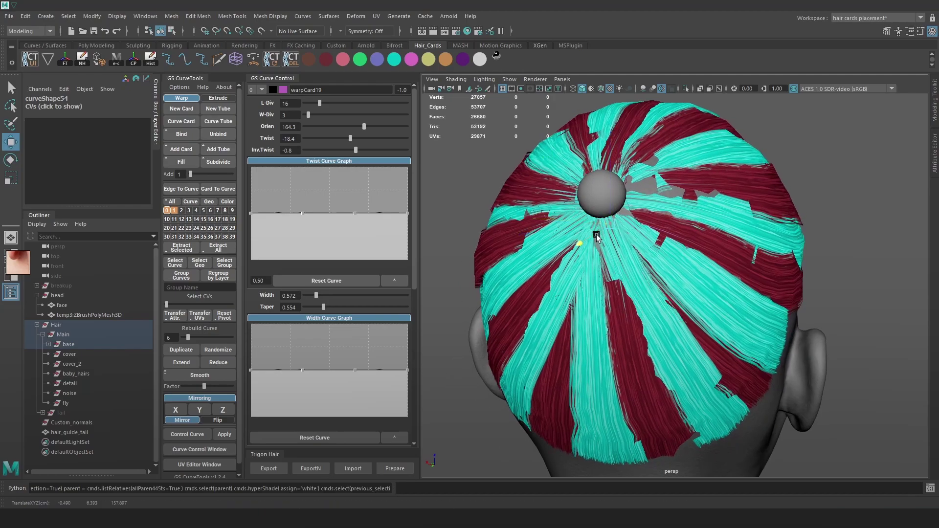
key(e)
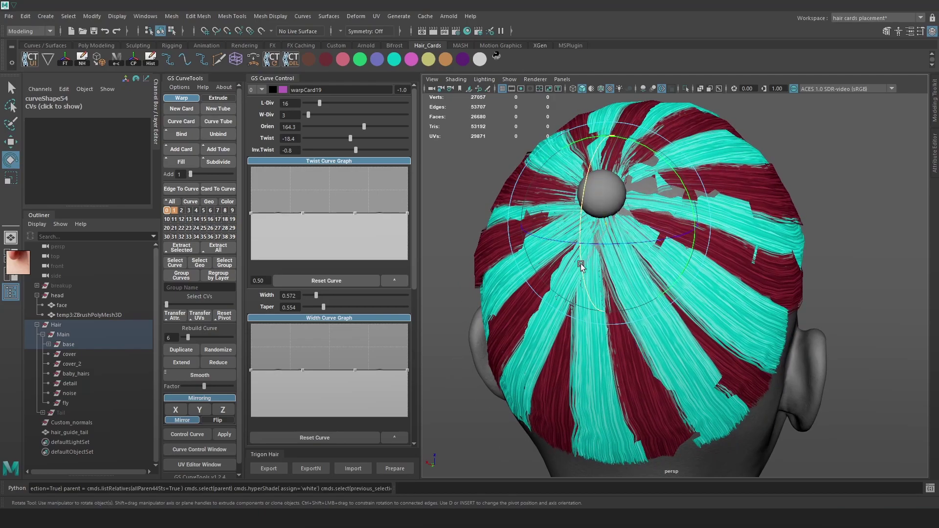
alt+drag(582, 265, 577, 215)
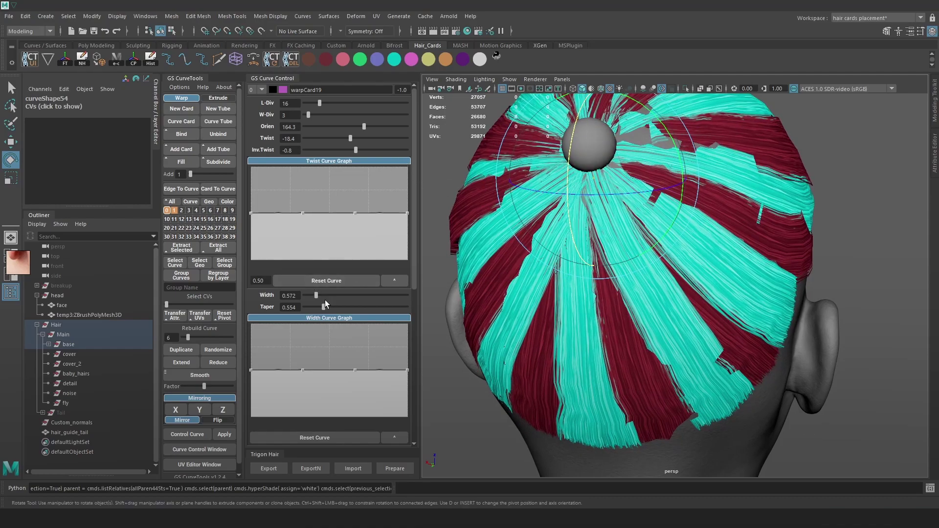
mouse_move(323, 306)
mouse_down()
mouse_move(331, 305)
mouse_move(317, 308)
mouse_up()
- Shift the control point near the crown sphere on the middle cyan card at the back, and set its taper to 0.566
alt+drag(538, 319, 673, 332)
key(4)
click(609, 375)
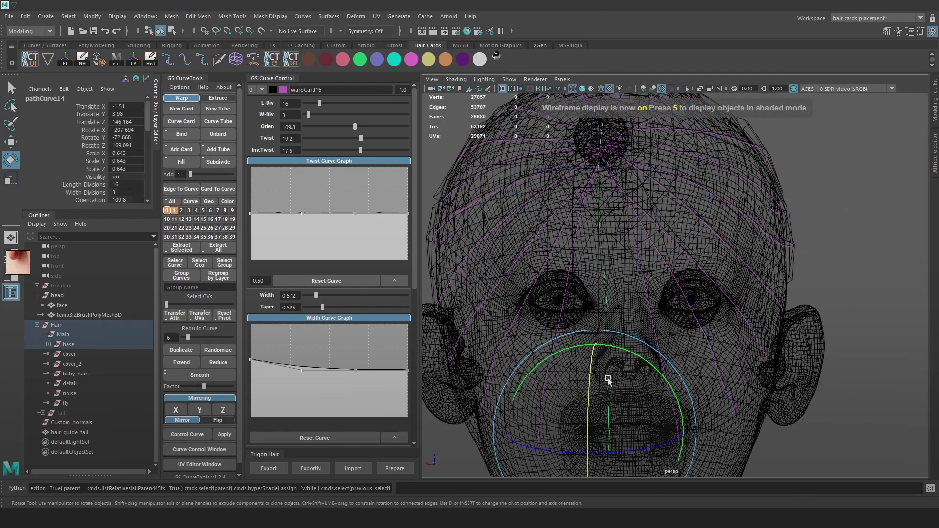
key(5)
click(866, 154)
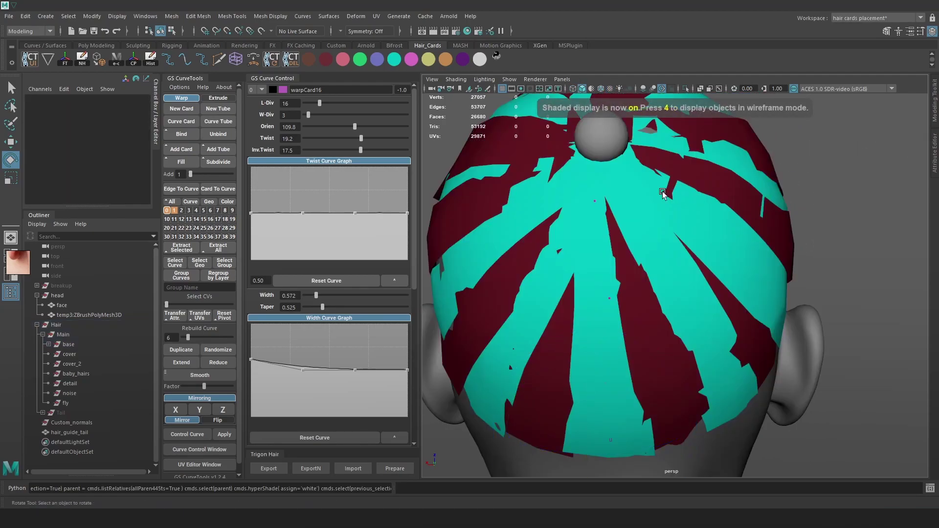
key(4)
mouse_move(564, 215)
mouse_down()
mouse_move(554, 200)
mouse_move(575, 203)
mouse_up()
key(w)
key(5)
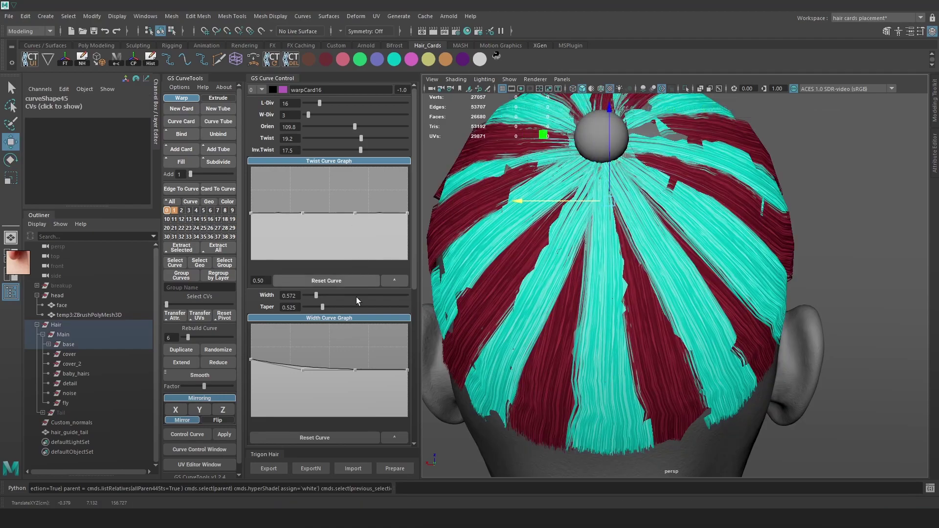
drag(323, 307, 324, 307)
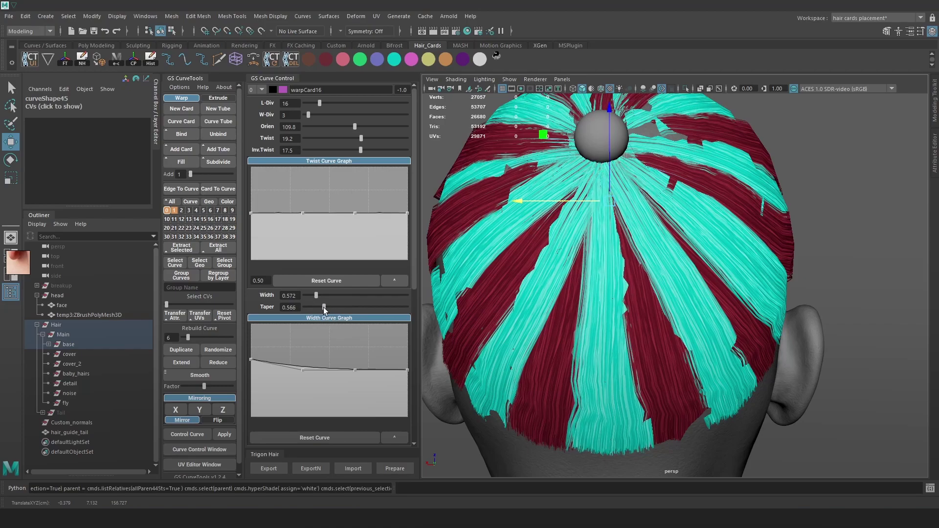
- Move the crown-end control point of the upper dark card on the right side to close the gap, and set its taper to 0.523
mouse_move(619, 282)
alt+mouse_down()
mouse_move(657, 281)
mouse_move(677, 251)
mouse_move(708, 268)
mouse_move(644, 265)
mouse_move(735, 249)
mouse_move(695, 230)
mouse_move(629, 226)
alt+mouse_up()
key(4)
click(636, 222)
key(6)
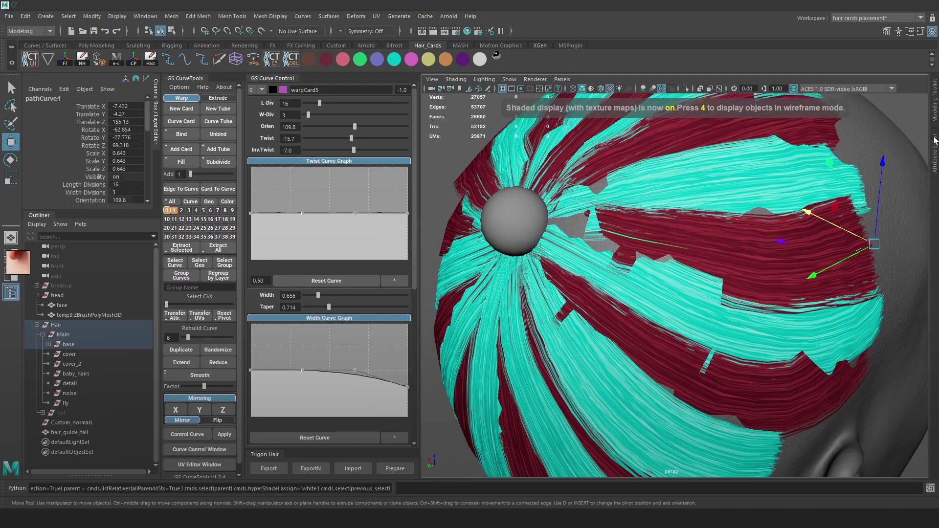
click(905, 105)
key(4)
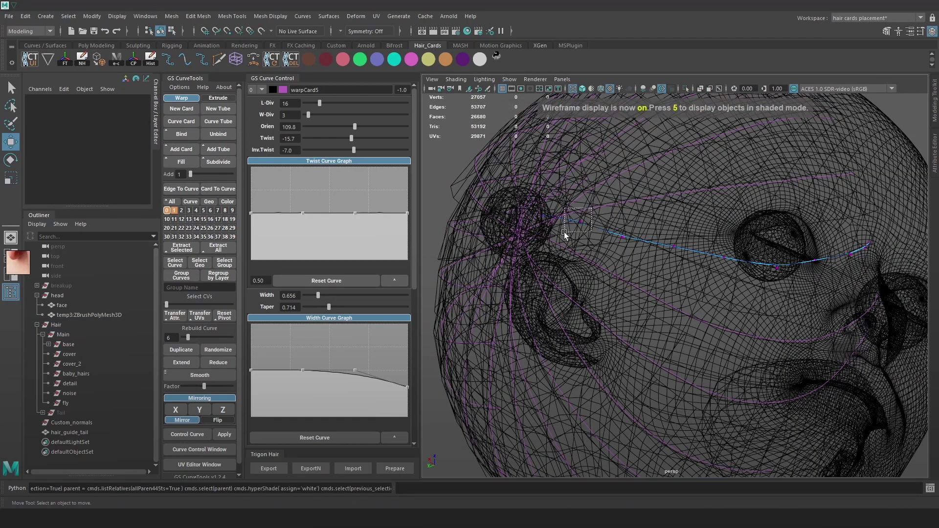
click(565, 231)
key(6)
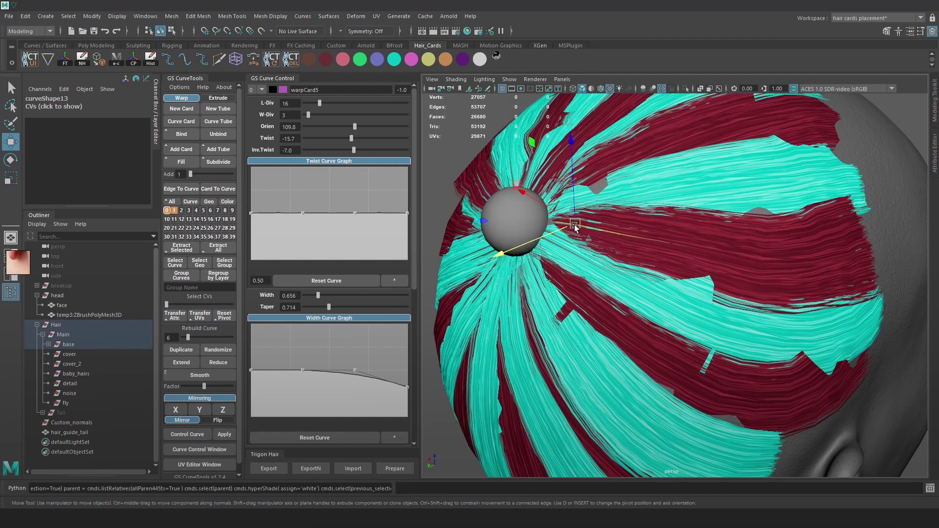
drag(576, 226, 572, 231)
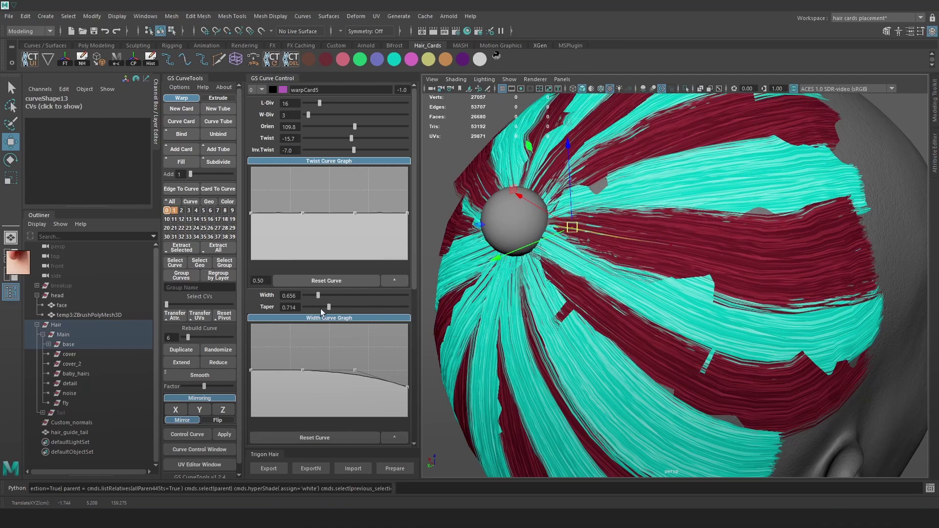
drag(321, 311, 322, 308)
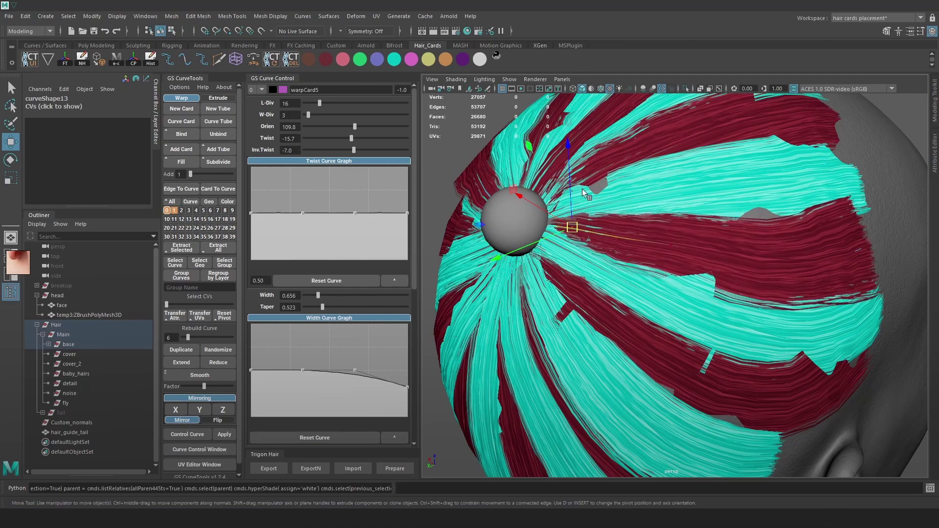
- Select the narrow dark card curve at the centre of the front hairline
alt+drag(571, 222, 717, 257)
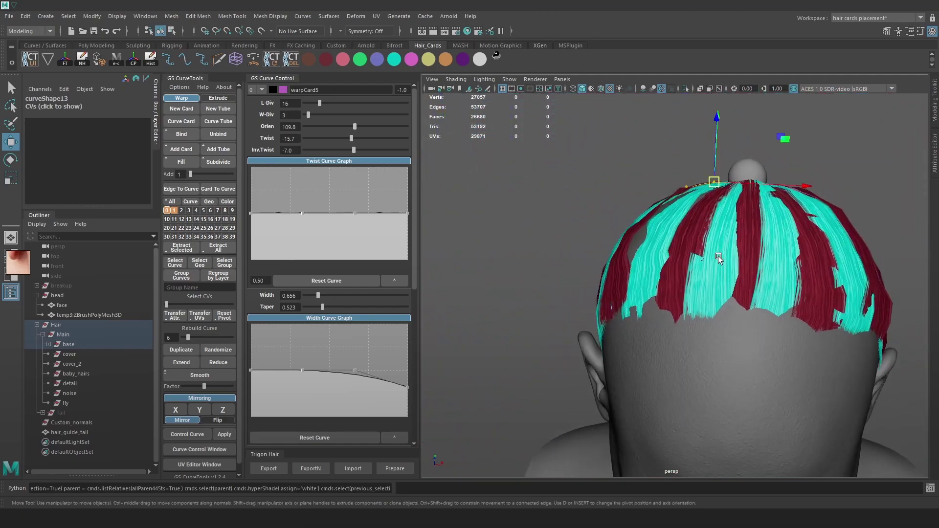
alt+middle_drag(717, 257, 641, 239)
scroll(641, 239, up, 6)
alt+drag(641, 218, 661, 267)
key(4)
click(653, 246)
key(5)
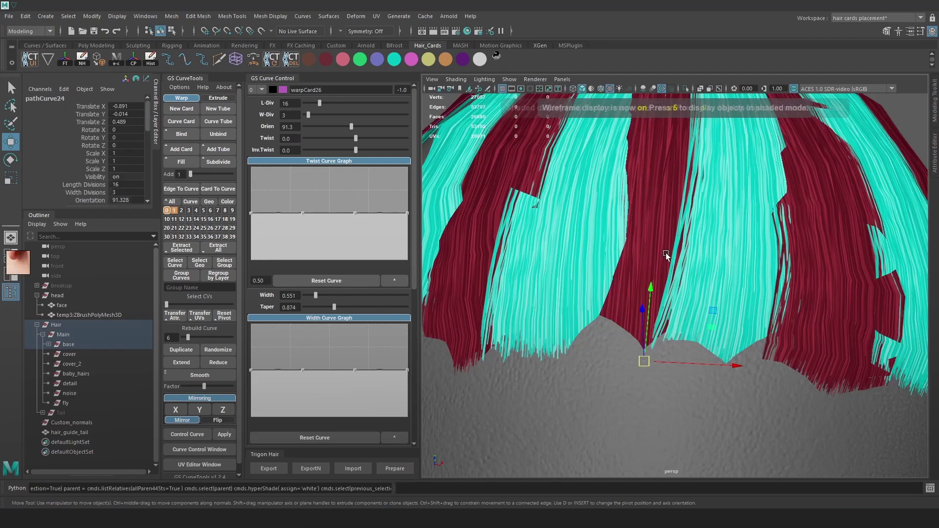
- Adjust the height of a middle control point on the dark card at the centre of the front hairline
scroll(653, 246, down, 8)
right_drag(842, 178, 781, 172)
scroll(685, 274, up, 3)
key(4)
click(631, 318)
key(6)
mouse_move(631, 318)
alt+mouse_down()
mouse_move(605, 237)
mouse_move(565, 245)
alt+mouse_up()
key(e)
key(4)
click(725, 179)
key(6)
mouse_move(729, 198)
alt+mouse_down()
mouse_move(709, 186)
mouse_move(727, 154)
alt+mouse_up()
key(w)
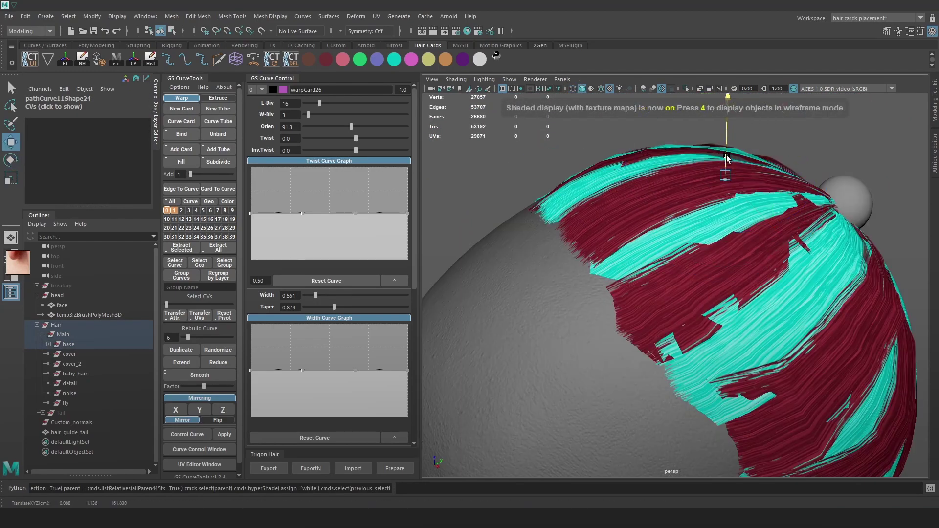
- Select the dark card curve at the front left of the head and pick its middle control point
alt+drag(814, 187, 712, 212)
key(4)
click(573, 239)
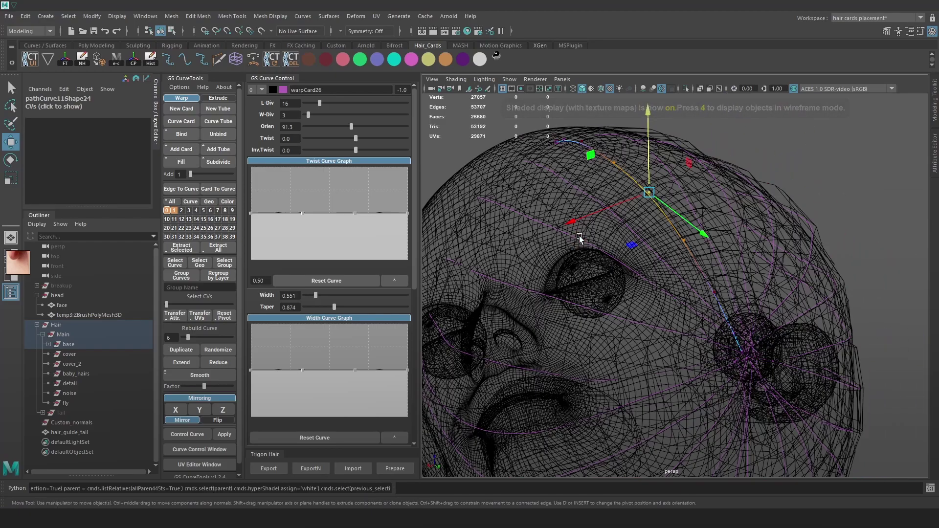
click(574, 235)
click(856, 156)
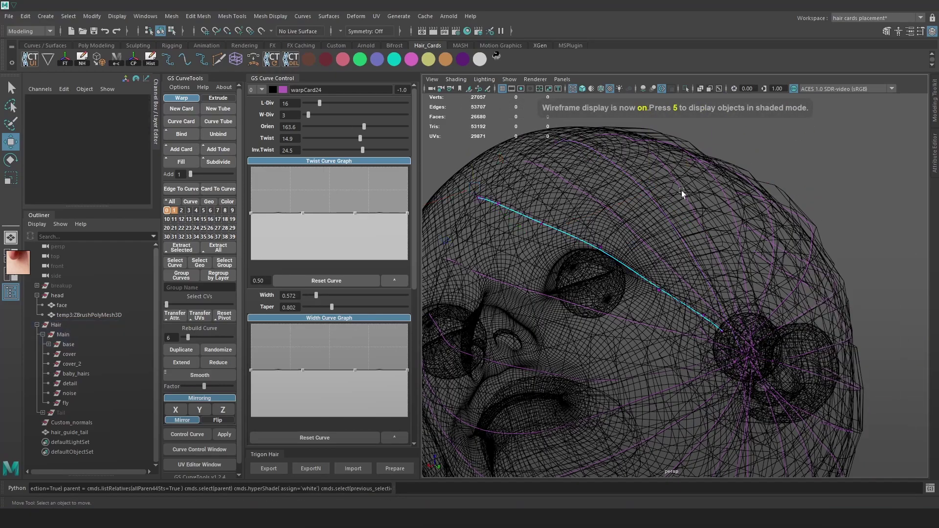
key(6)
key(4)
click(607, 236)
key(6)
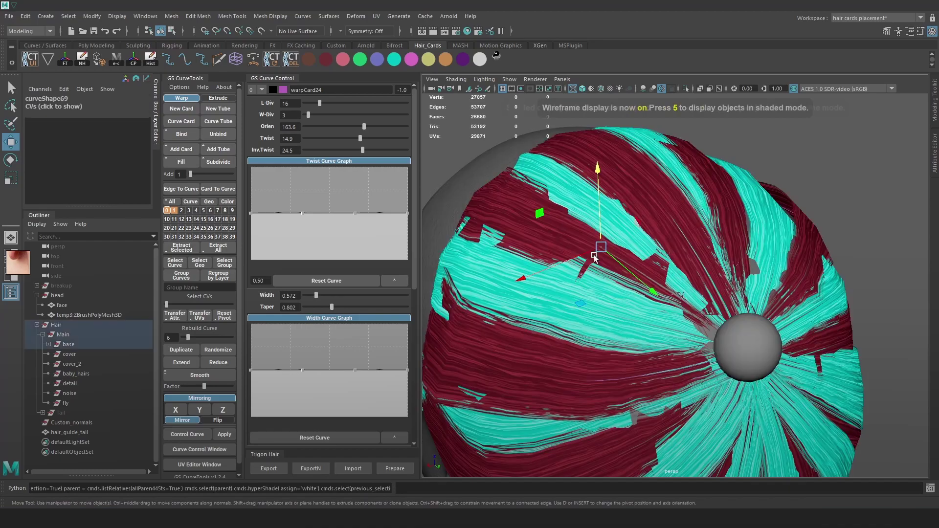
- Reposition the middle control point of the front-left dark card along the scalp and reduce the card's taper
right_click(602, 235)
alt+drag(602, 240, 577, 233)
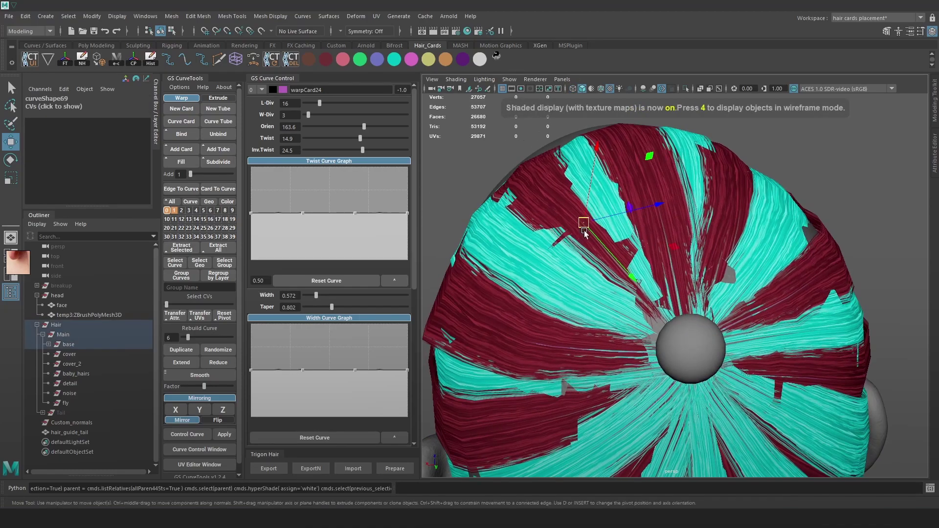
middle_drag(674, 246, 671, 241)
alt+drag(630, 217, 572, 205)
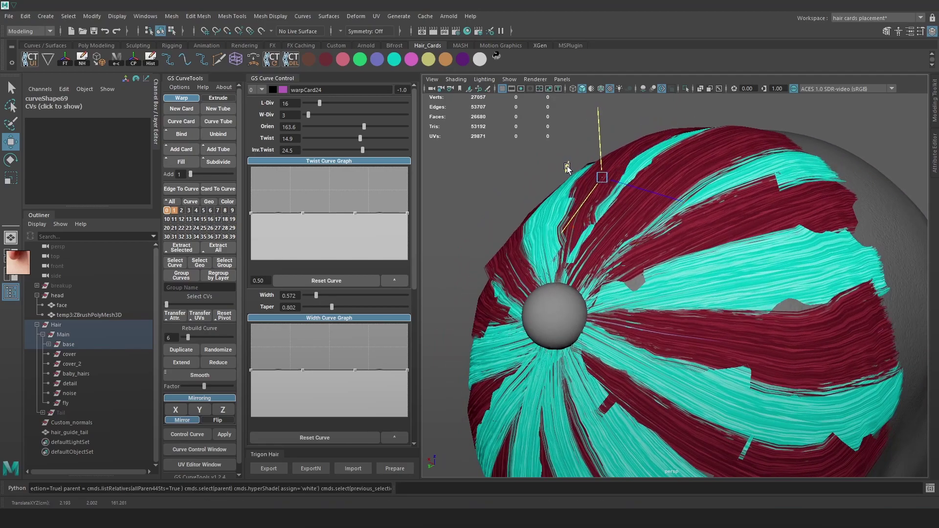
alt+drag(567, 166, 580, 236)
drag(548, 273, 536, 272)
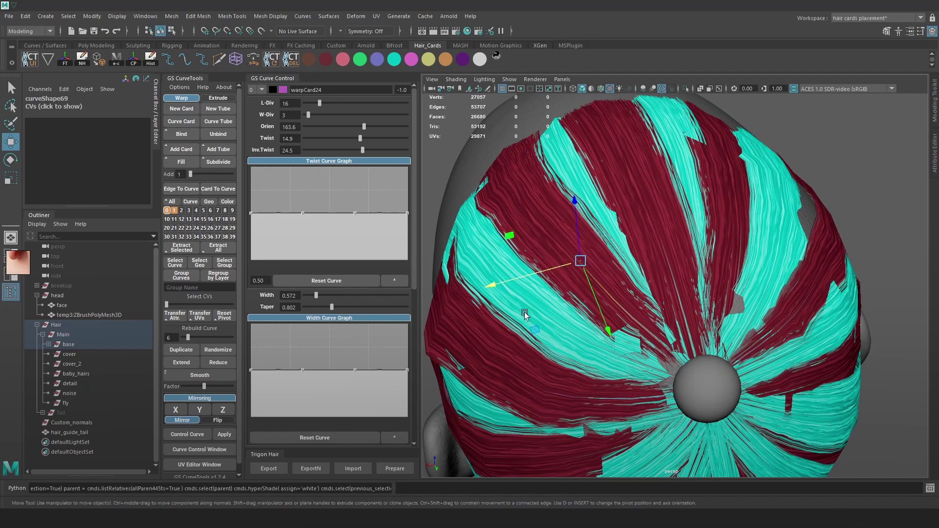
drag(329, 308, 323, 308)
- Select the centre-front dark card again and lower its taper to 0.349
mouse_move(663, 302)
alt+middle_down()
mouse_move(646, 288)
mouse_move(647, 272)
alt+middle_up()
key(4)
click(644, 262)
key(6)
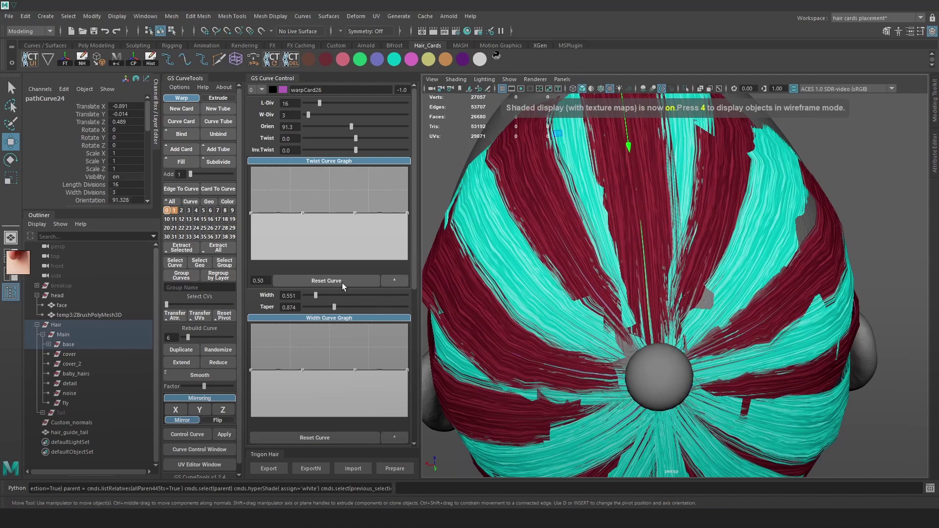
drag(325, 313, 316, 312)
- Select the curve of the dark card at the side of the head and lower the last point of its width curve graph
alt+drag(683, 286, 628, 341)
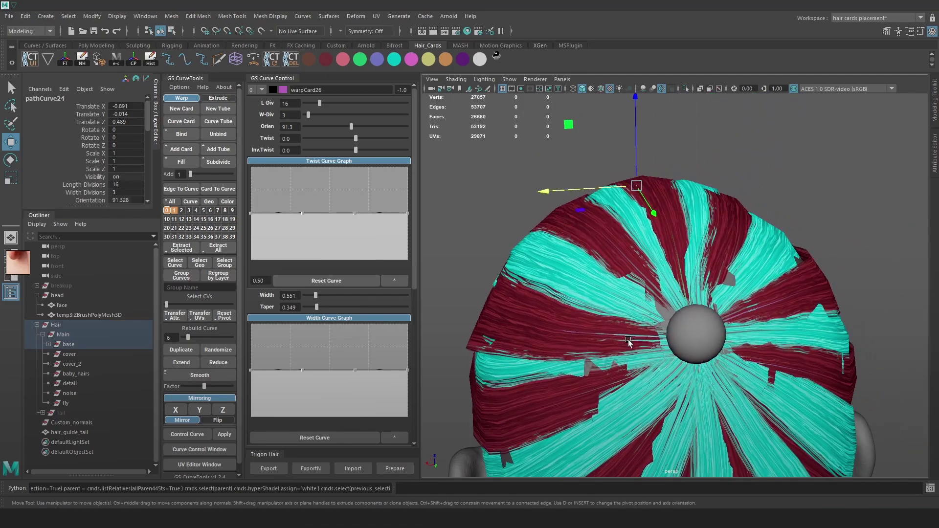
click(629, 340)
key(4)
click(627, 339)
key(5)
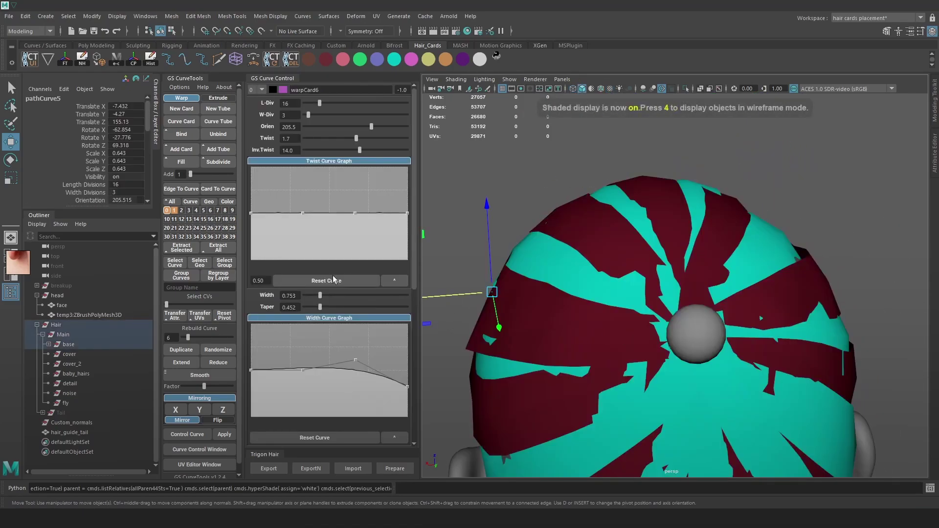
alt+middle_drag(687, 308, 688, 274)
scroll(669, 286, up, 2)
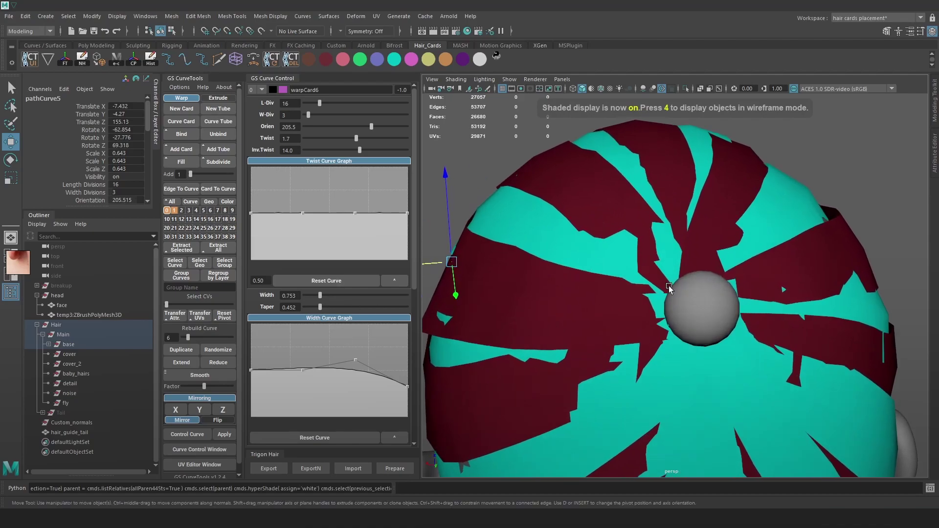
key(6)
mouse_move(655, 308)
alt+right_down()
mouse_move(723, 345)
mouse_move(638, 308)
alt+right_up()
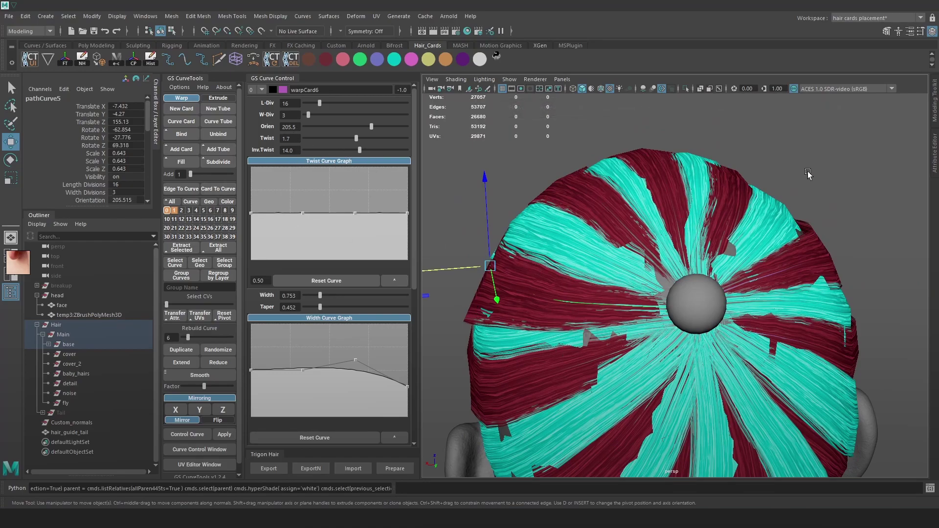
alt+drag(687, 248, 794, 216)
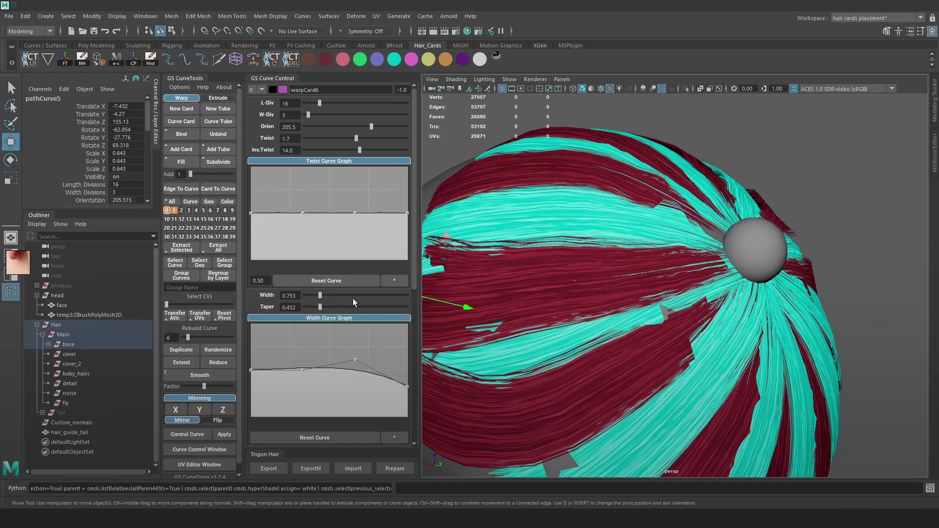
drag(412, 386, 411, 393)
- Select the dark card on the opposite side of the head and inspect its mesh in isolation
alt+drag(577, 252, 649, 263)
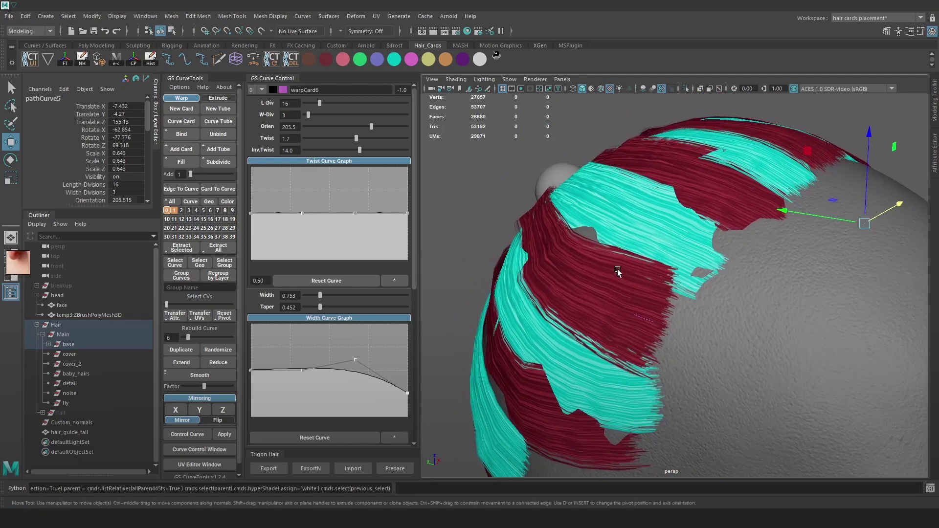
key(4)
click(596, 296)
key(5)
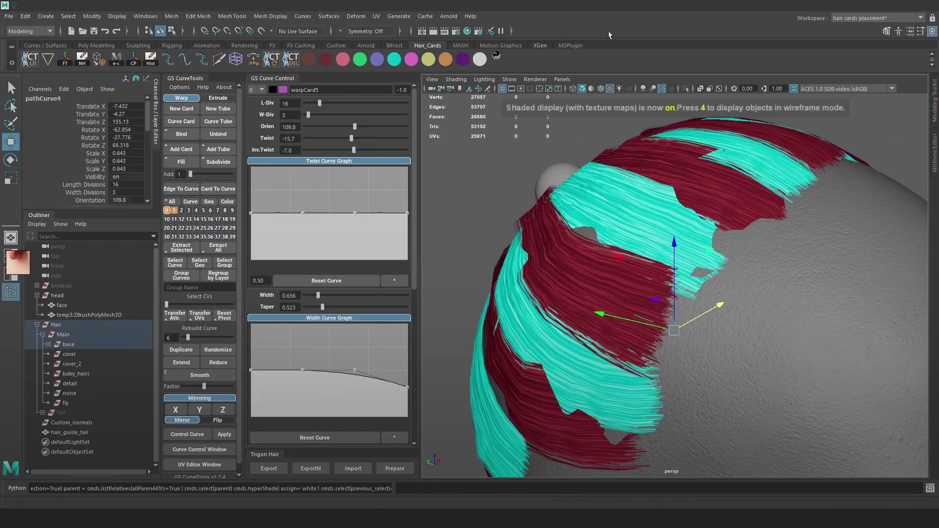
click(685, 89)
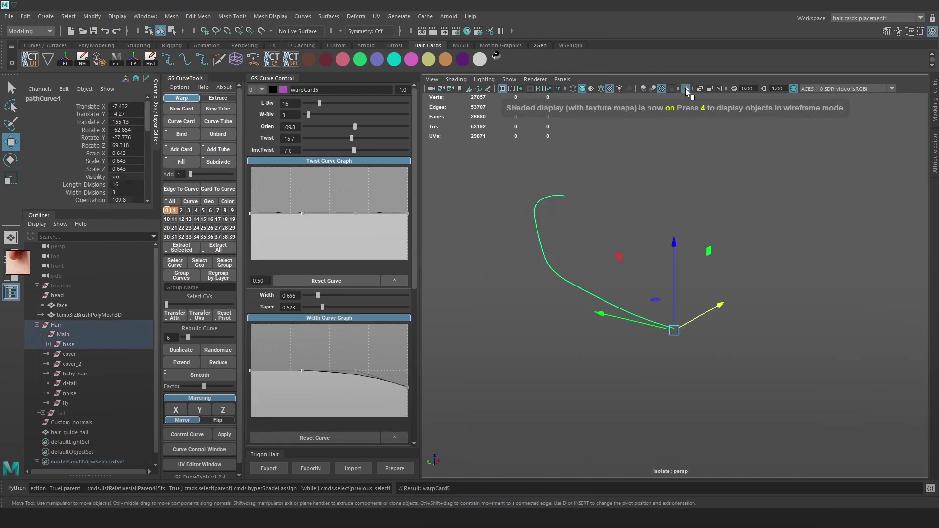
key(Up)
click(685, 89)
click(685, 89)
alt+drag(646, 165, 645, 244)
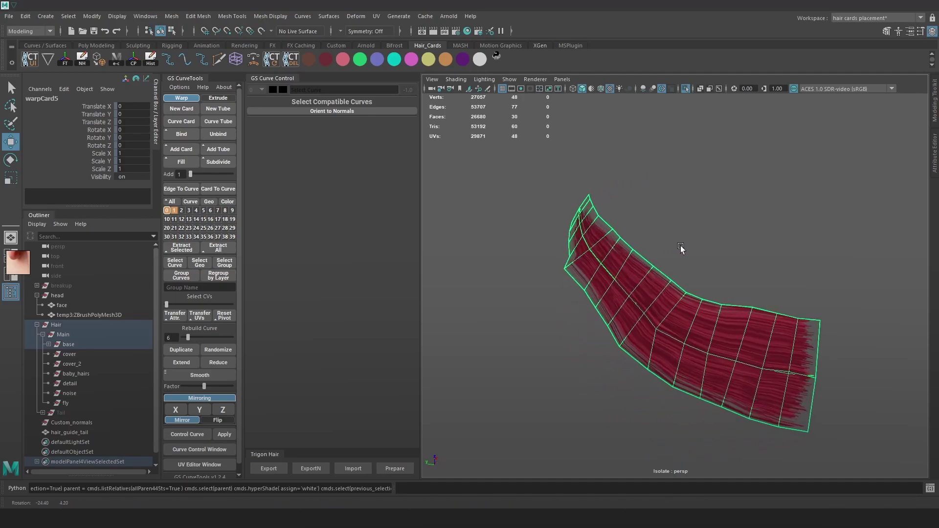
click(684, 91)
alt+drag(675, 205, 651, 248)
- Reselect the curve of the dark side card, set its width to 0.605, and adjust its hairline control point
key(4)
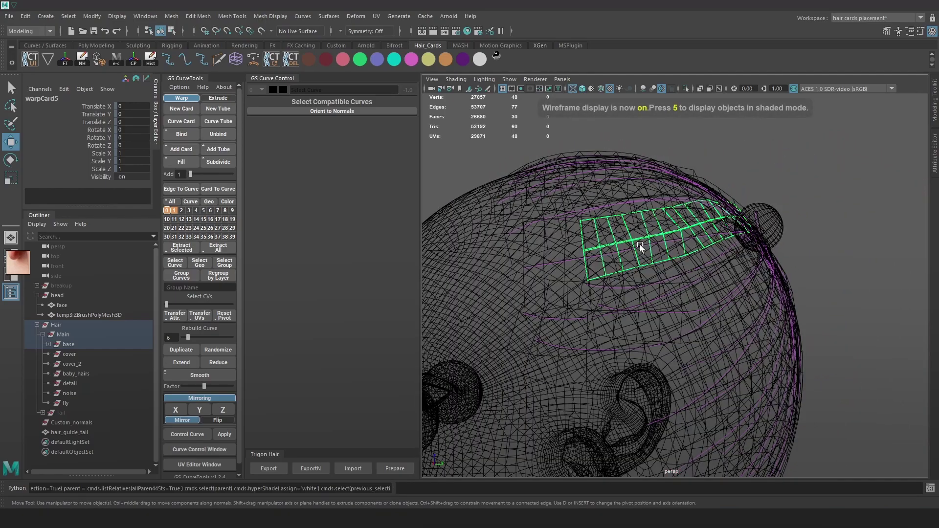
click(641, 247)
key(6)
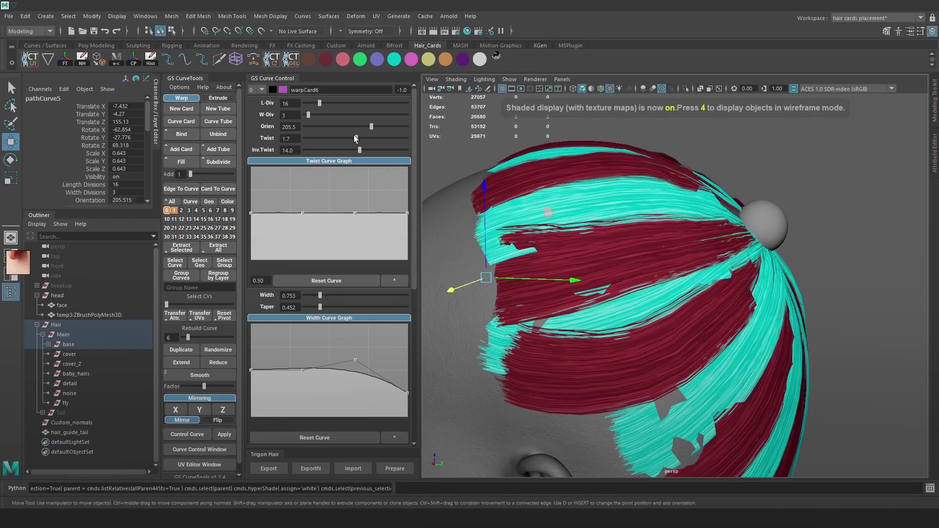
drag(314, 298, 317, 298)
right_drag(748, 171, 744, 147)
key(4)
drag(481, 292, 480, 293)
key(6)
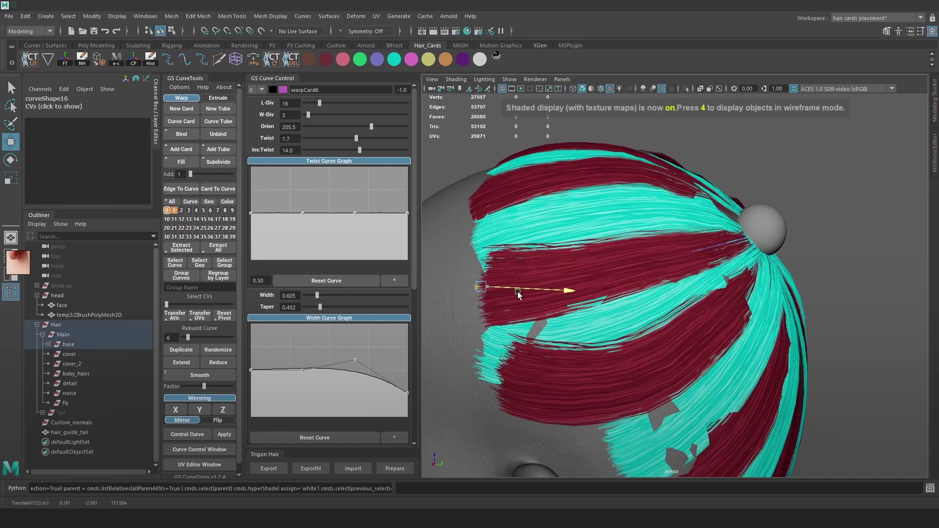
- Switch to Marmoset Toolbag to inspect the hair coverage from the side and crown, and return to Maya
alt+drag(648, 283, 660, 255)
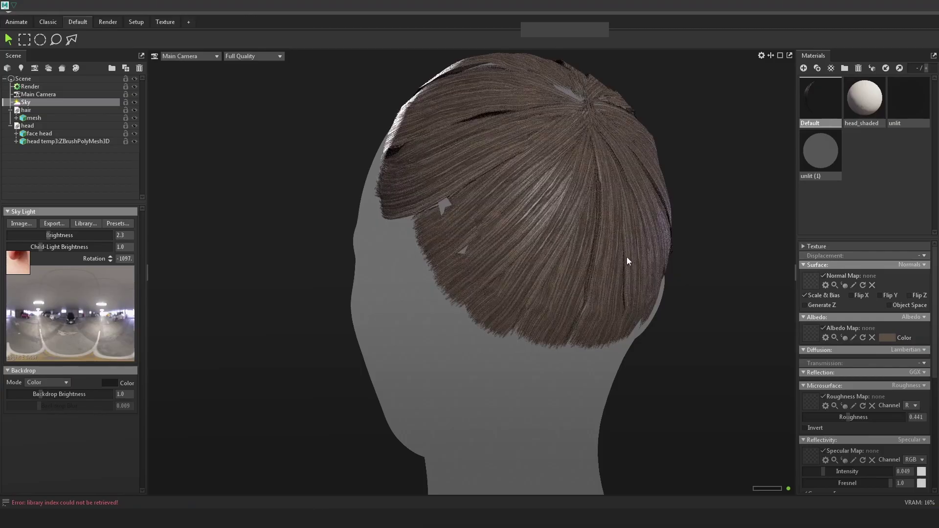
drag(627, 257, 669, 256)
drag(534, 255, 578, 255)
drag(520, 241, 548, 252)
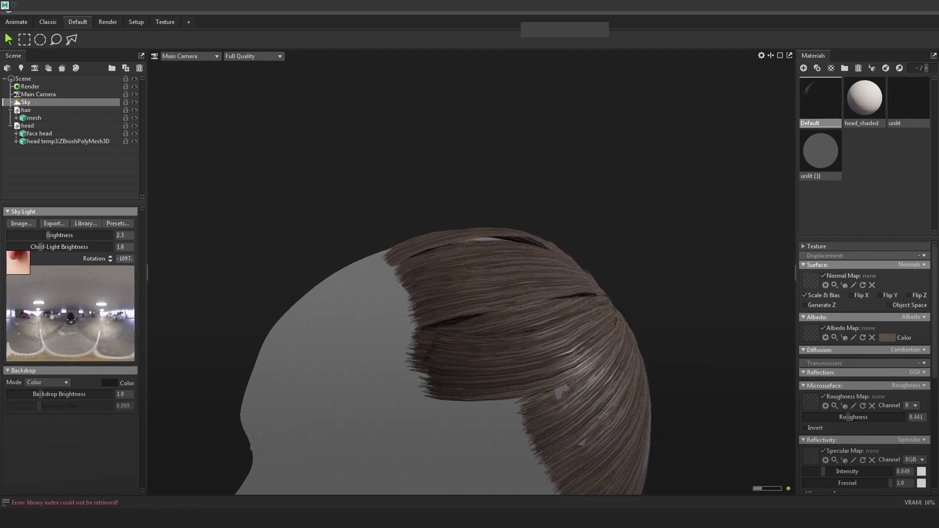
mouse_move(104, 519)
click(157, 484)
- Pick a control point near the crown on the warpCard23 curve and set the soft selection falloff radius to 1.40
mouse_move(705, 201)
alt+mouse_down()
mouse_move(728, 220)
mouse_move(713, 163)
mouse_move(645, 226)
mouse_move(674, 270)
alt+mouse_up()
click(714, 162)
key(4)
key(5)
click(703, 172)
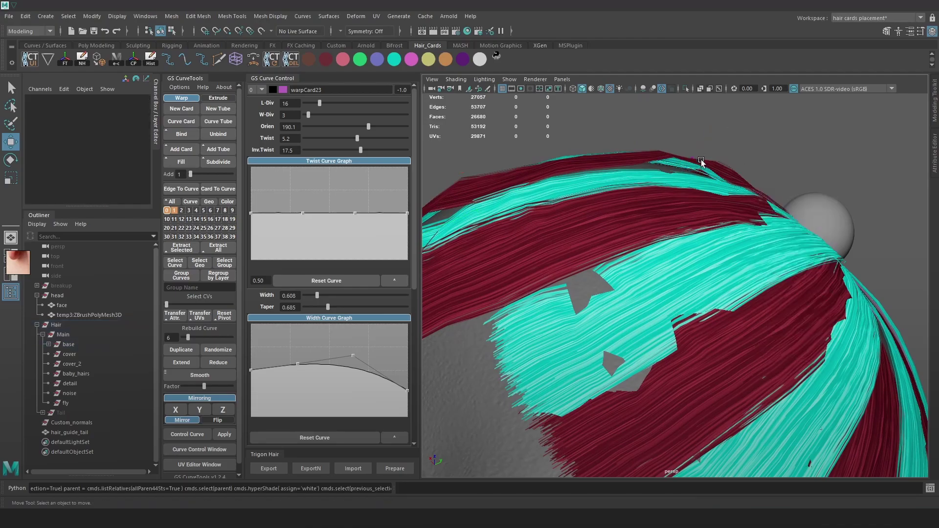
click(694, 159)
key(6)
key(w)
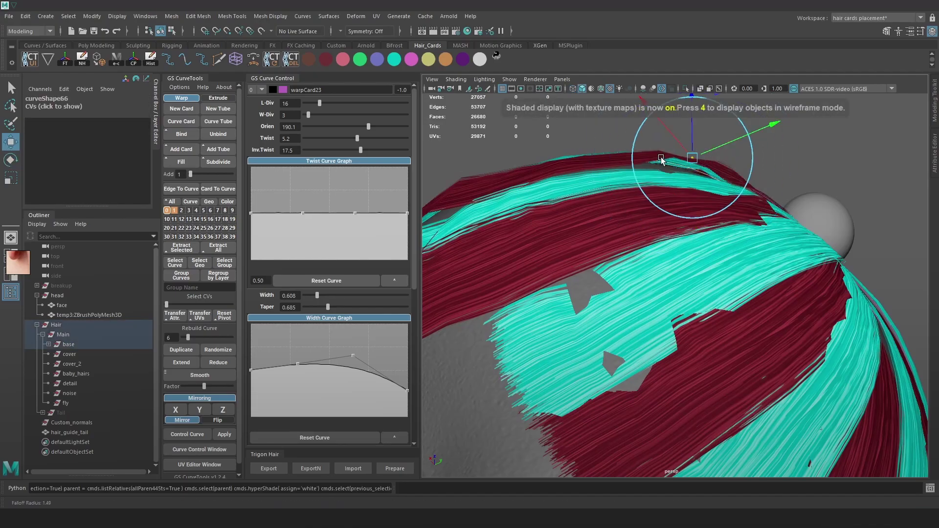
- Try to smooth the curve of the dark side card and undo the smoothing
key(4)
click(724, 195)
key(6)
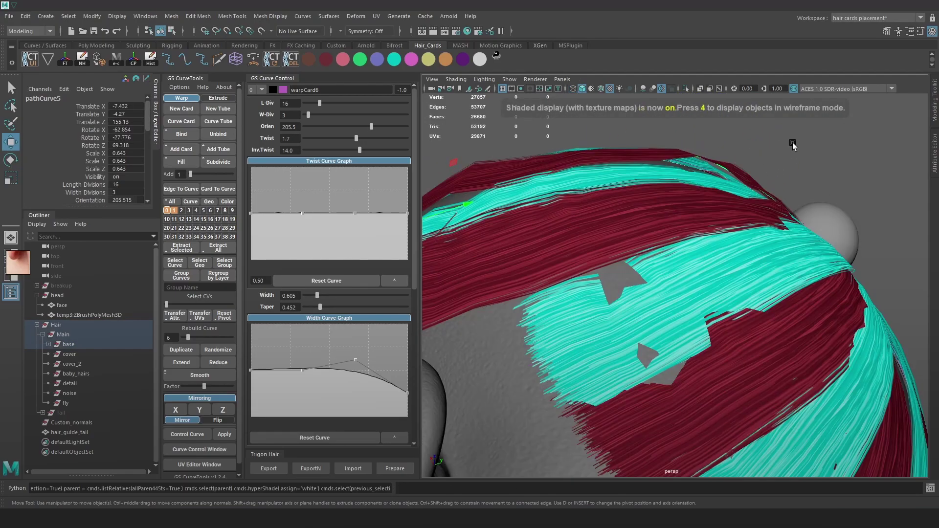
click(217, 379)
key(ctrl+z)
- Pick a control point on the dark side card's curve and check the card from behind the crown
alt+drag(563, 293, 802, 151)
right_drag(802, 150, 679, 209)
key(4)
click(678, 209)
key(5)
mouse_move(678, 209)
alt+mouse_down()
mouse_move(679, 196)
mouse_move(667, 220)
mouse_move(670, 299)
alt+mouse_up()
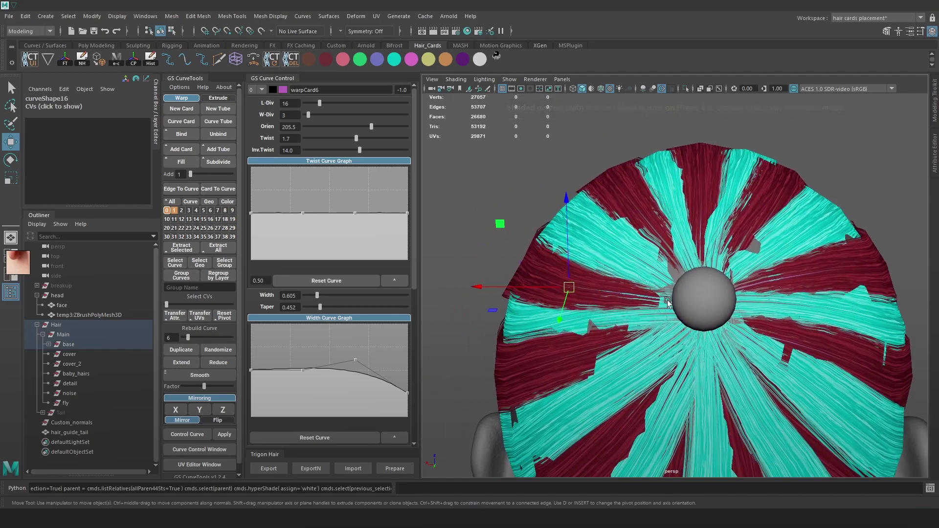
- Select the curve of the teal card just below the dark side card and set its taper to 0.450
key(4)
click(502, 308)
key(5)
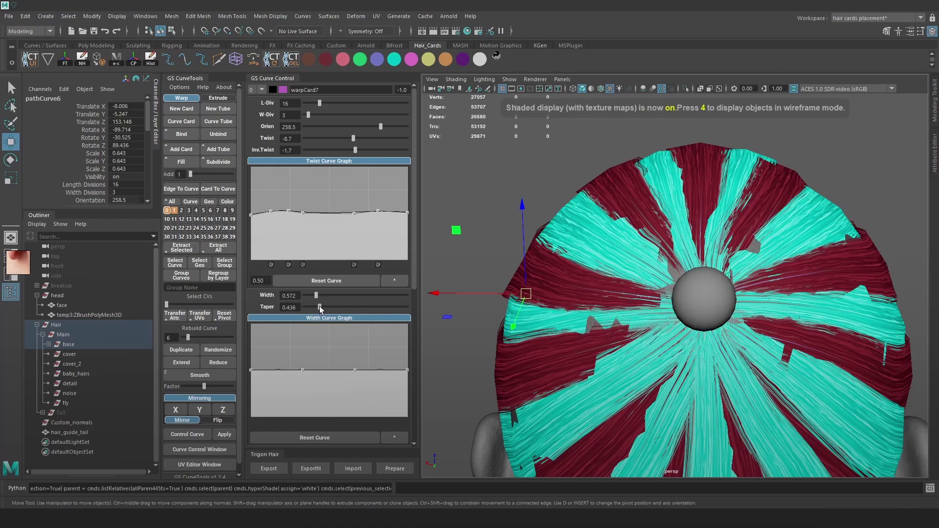
drag(320, 309, 321, 309)
alt+middle_drag(614, 294, 669, 253)
alt+drag(668, 253, 727, 263)
alt+right_drag(727, 263, 834, 254)
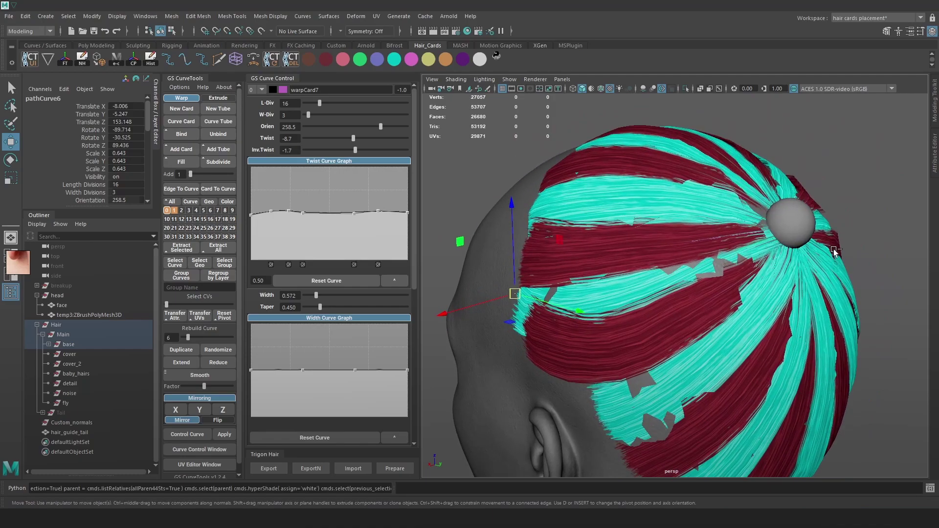
- Display the model with the default material to review the hair card surfaces in plain grey
alt+drag(833, 254, 772, 365)
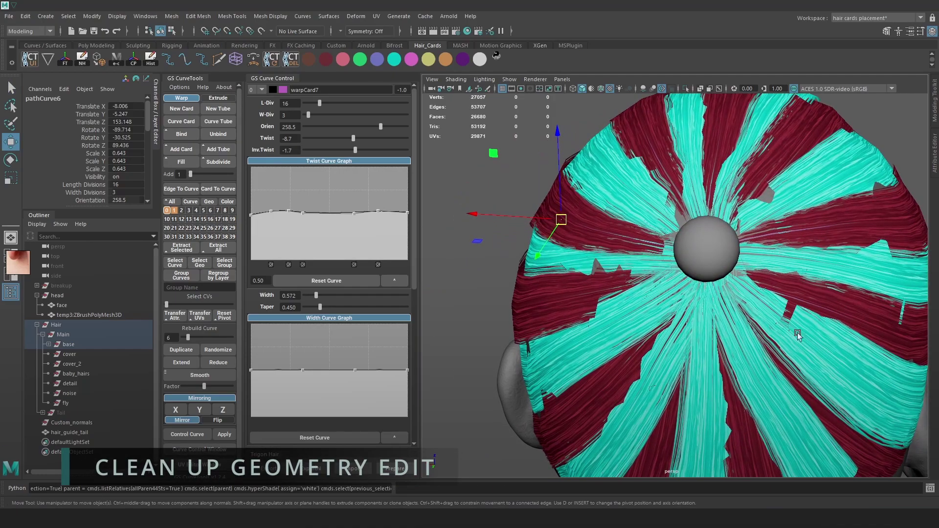
alt+drag(797, 245, 790, 342)
alt+right_drag(734, 384, 685, 273)
alt+drag(685, 273, 697, 302)
alt+right_drag(697, 302, 703, 304)
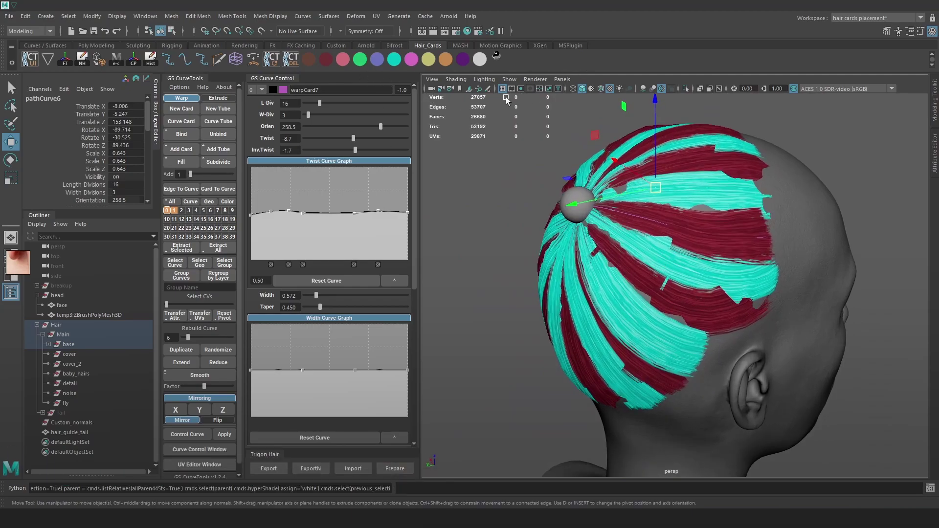
click(593, 90)
alt+right_drag(616, 127, 632, 146)
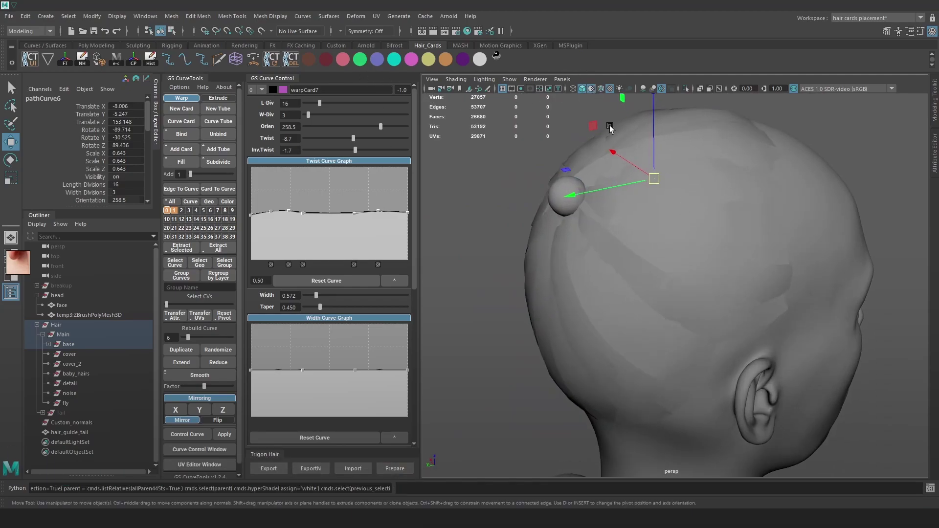
click(594, 89)
click(593, 90)
- Isolate the base group of hair cards and show the wireframe over the shaded surfaces
click(69, 345)
click(685, 88)
alt+drag(687, 146, 747, 192)
click(805, 178)
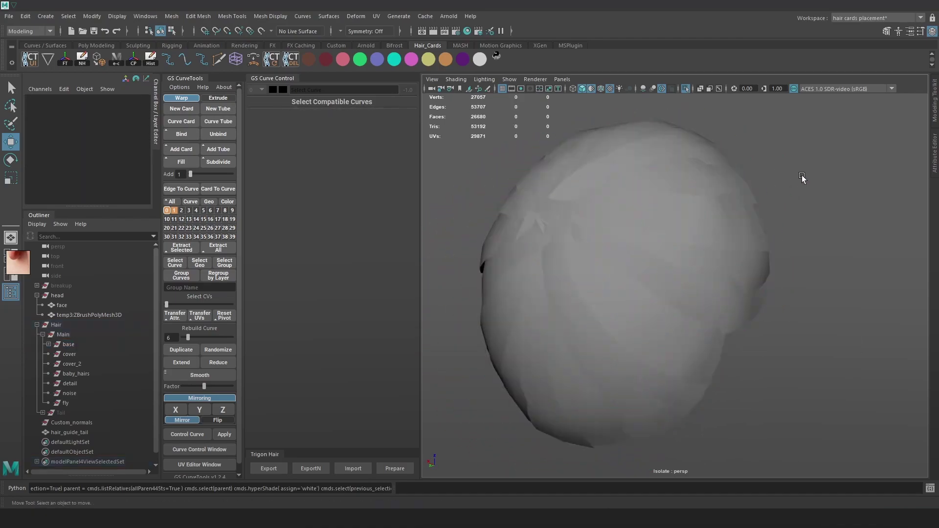
click(601, 88)
mouse_move(751, 226)
alt+mouse_down()
mouse_move(734, 231)
mouse_move(750, 234)
alt+mouse_up()
alt+middle_drag(750, 234, 740, 237)
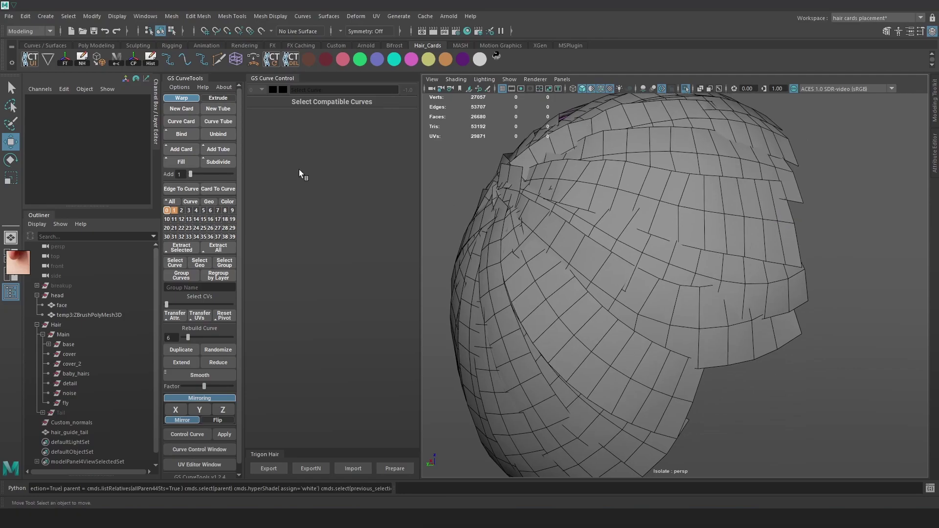
- Make the layer 0 hair card geometry directly editable and save the scene
right_click(168, 212)
click(177, 211)
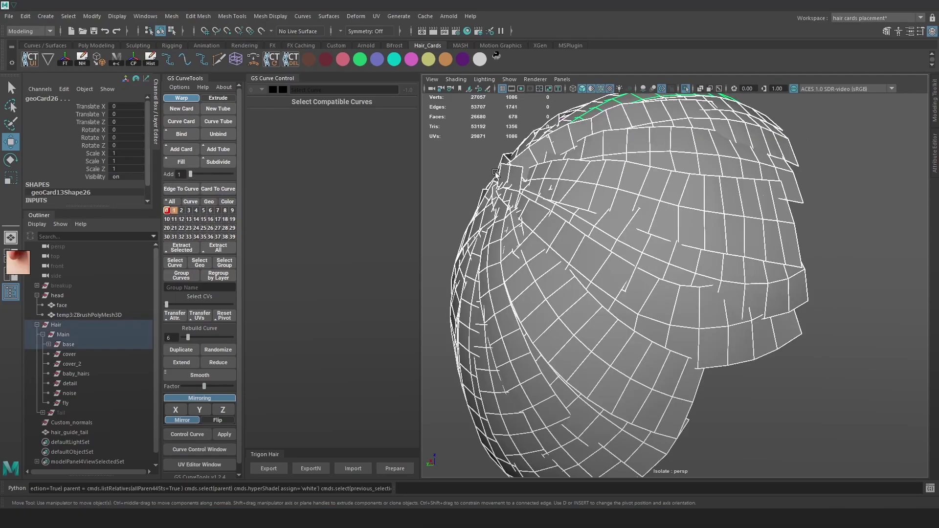
key(ctrl+s)
alt+drag(844, 242, 838, 246)
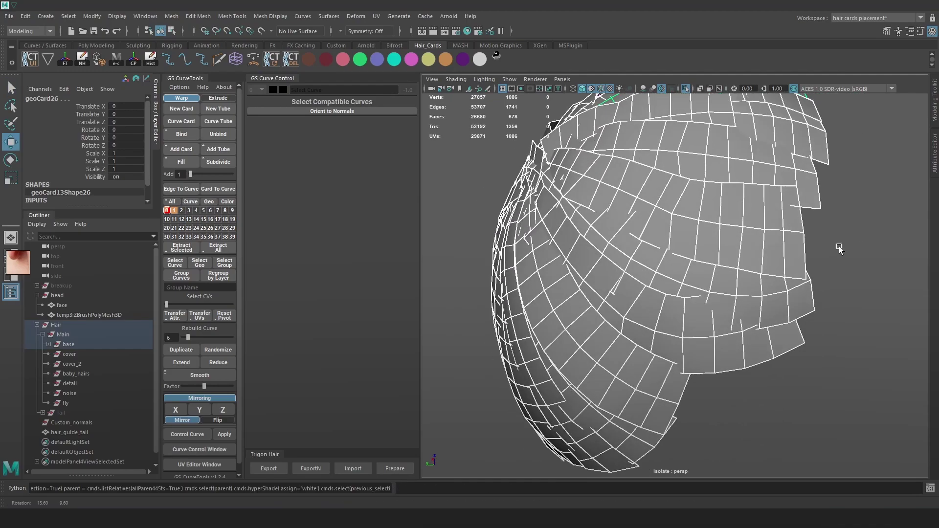
- Show the isolated cards in flat colours without textures and examine their overlapping edges around the back of the head
click(592, 90)
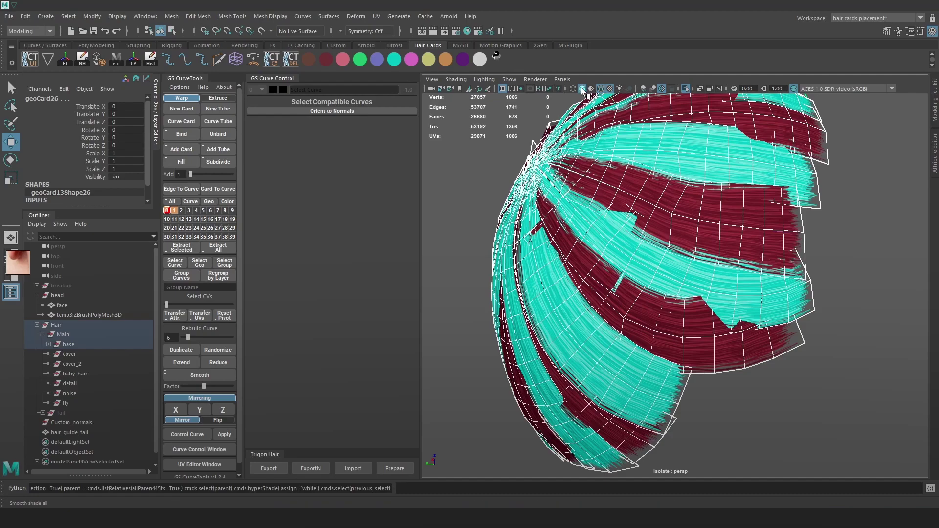
key(5)
click(849, 258)
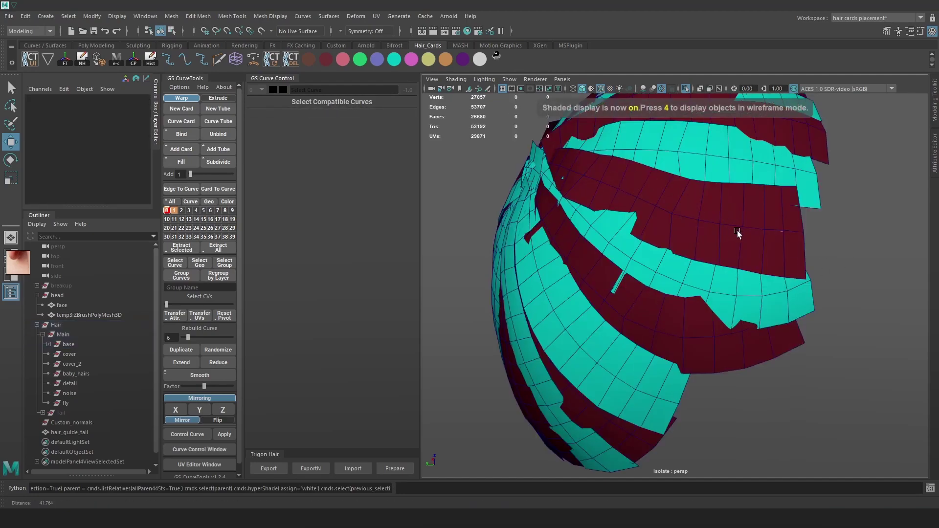
alt+right_drag(734, 229, 765, 223)
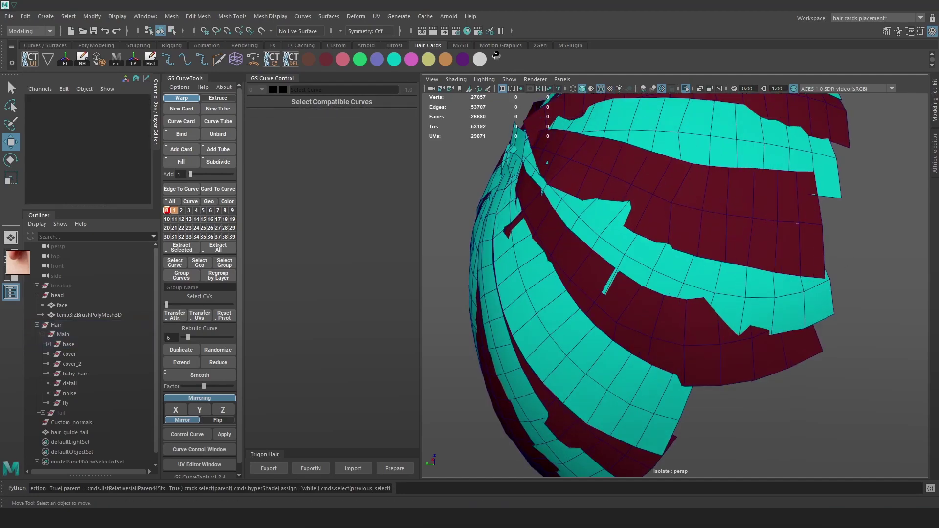
alt+drag(618, 251, 709, 236)
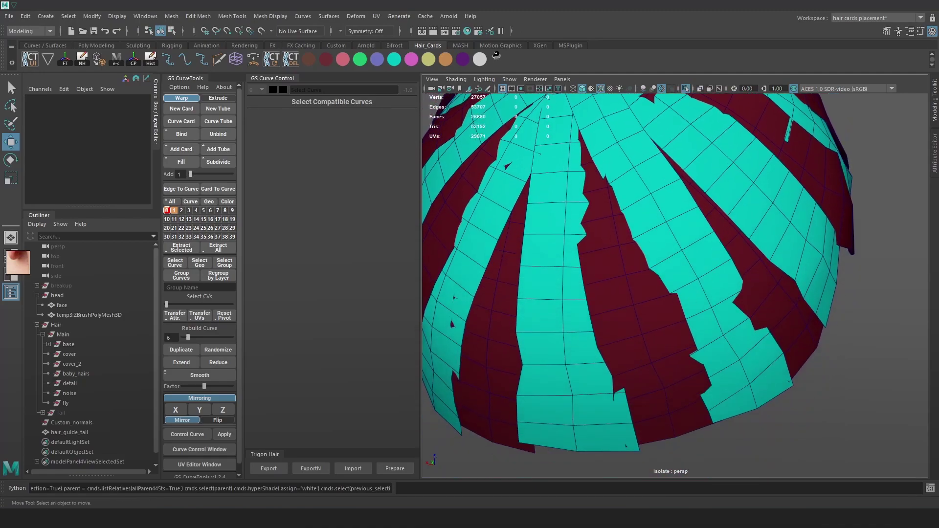
alt+drag(778, 369, 604, 313)
alt+drag(671, 326, 630, 310)
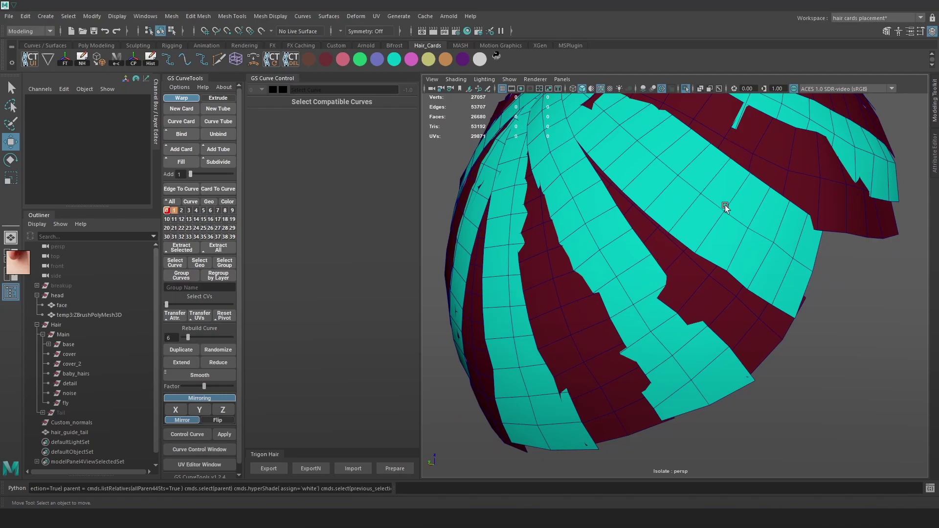
scroll(726, 281, up, 5)
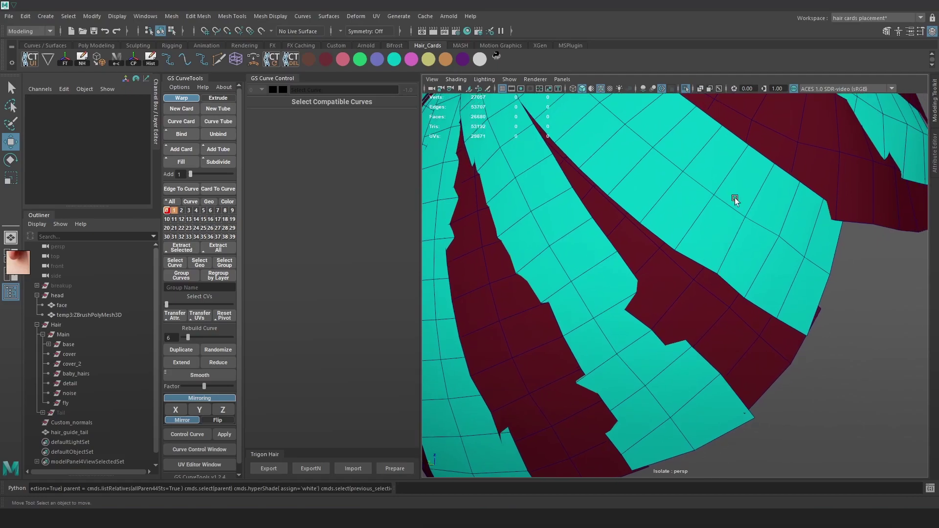
scroll(756, 297, down, 6)
- Try to reposition the lower end control point of the curve on the turquoise card at the back of the head
mouse_move(670, 281)
alt+mouse_down()
mouse_move(755, 279)
mouse_move(714, 286)
mouse_move(777, 321)
mouse_move(692, 327)
mouse_move(661, 298)
mouse_move(570, 296)
mouse_move(597, 342)
mouse_move(742, 287)
mouse_move(697, 309)
mouse_move(665, 308)
alt+mouse_up()
key(4)
click(579, 345)
key(6)
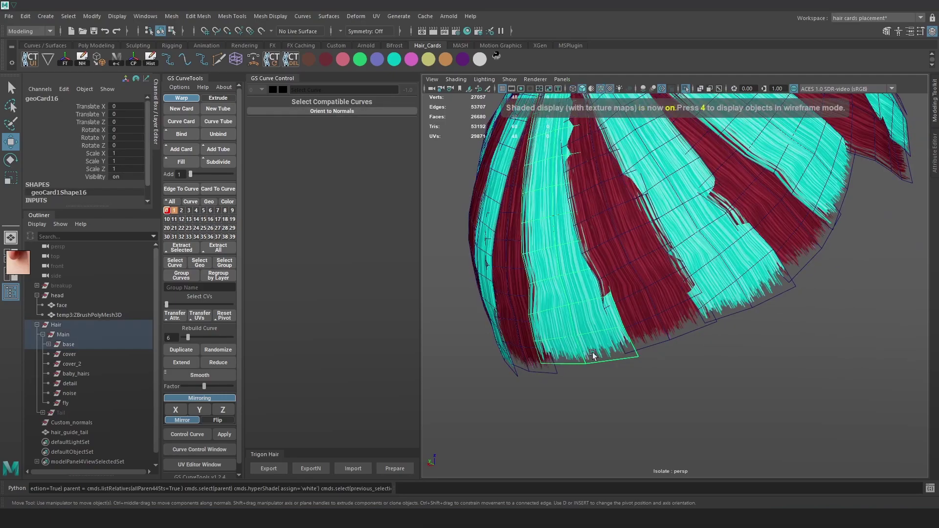
key(4)
click(580, 347)
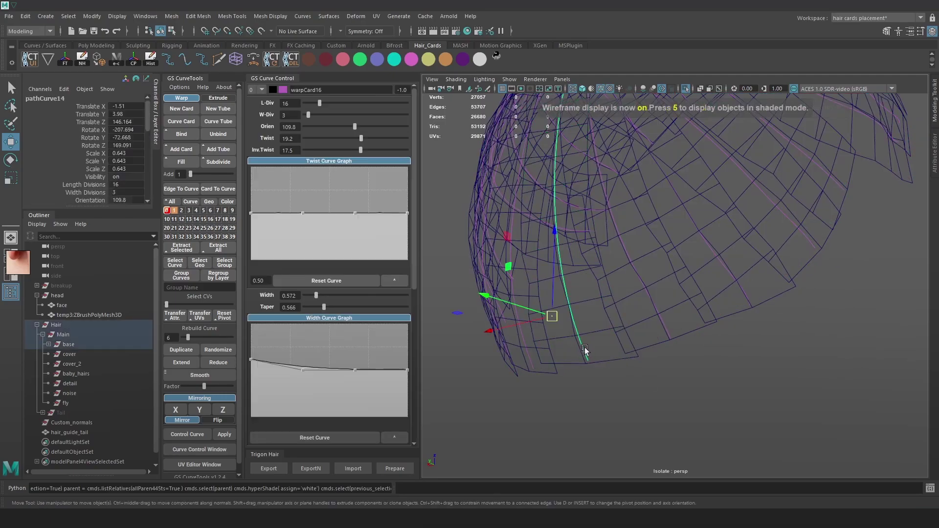
right_click(705, 369)
right_drag(705, 278, 645, 283)
drag(603, 374, 582, 349)
mouse_move(589, 361)
mouse_down()
mouse_move(634, 346)
mouse_move(621, 338)
mouse_up()
key(ctrl+z)
key(6)
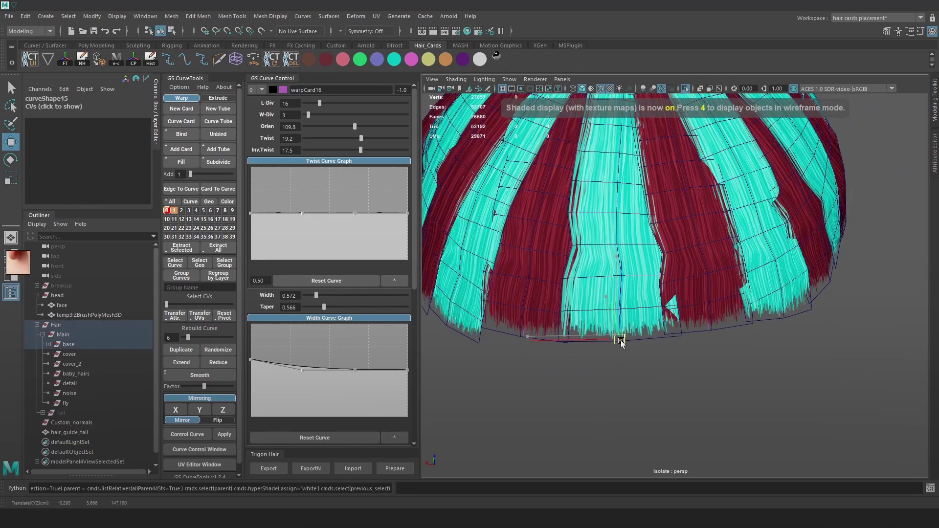
- Adjust the lower end control point of the neighbouring dark red card's curve to even out its bottom edge
alt+drag(562, 337, 677, 346)
key(4)
drag(578, 341, 546, 313)
right_click(525, 324)
right_drag(524, 325, 472, 279)
mouse_move(575, 332)
mouse_down()
mouse_move(552, 310)
mouse_move(564, 321)
mouse_up()
click(666, 338)
right_drag(665, 338, 817, 172)
click(646, 390)
key(4)
click(664, 341)
click(659, 357)
drag(658, 358, 651, 361)
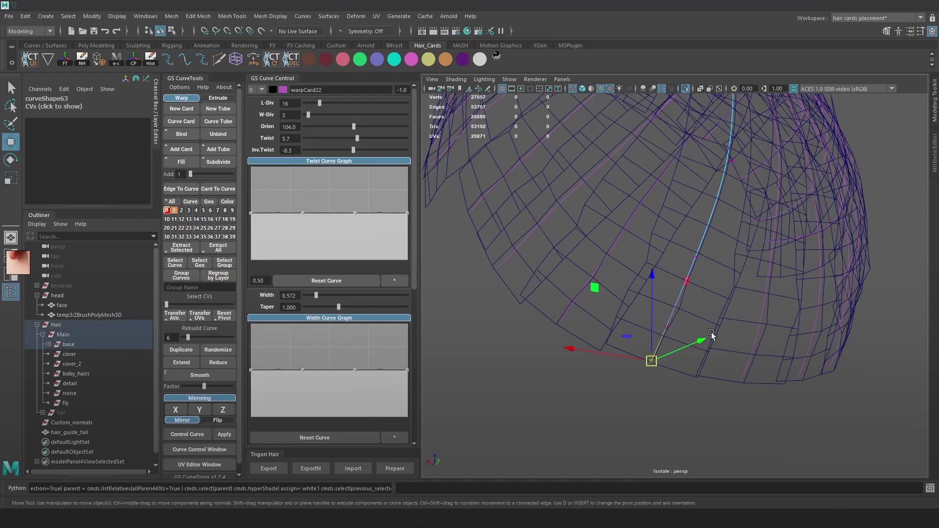
key(6)
key(5)
alt+drag(724, 271, 700, 321)
scroll(699, 323, down, 5)
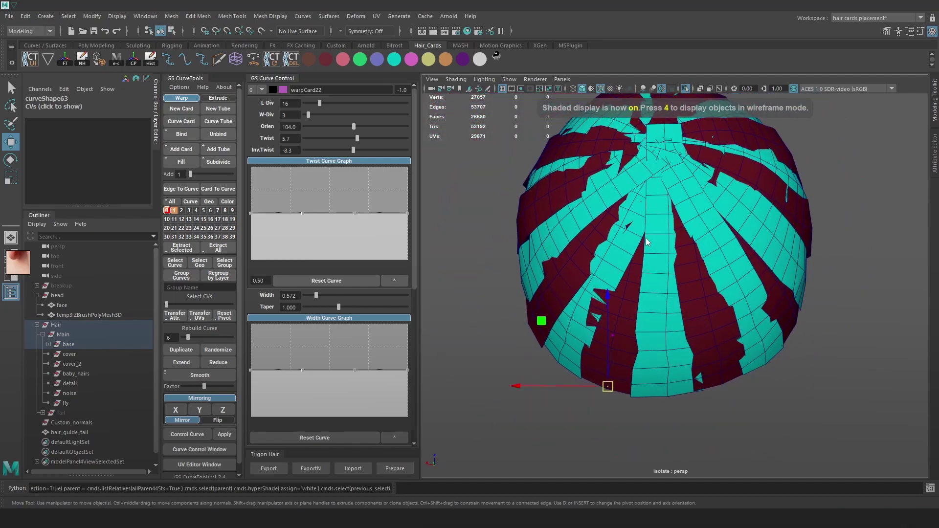
- Isolate only the blue_grp hair cards from the base group
click(91, 344)
click(85, 364)
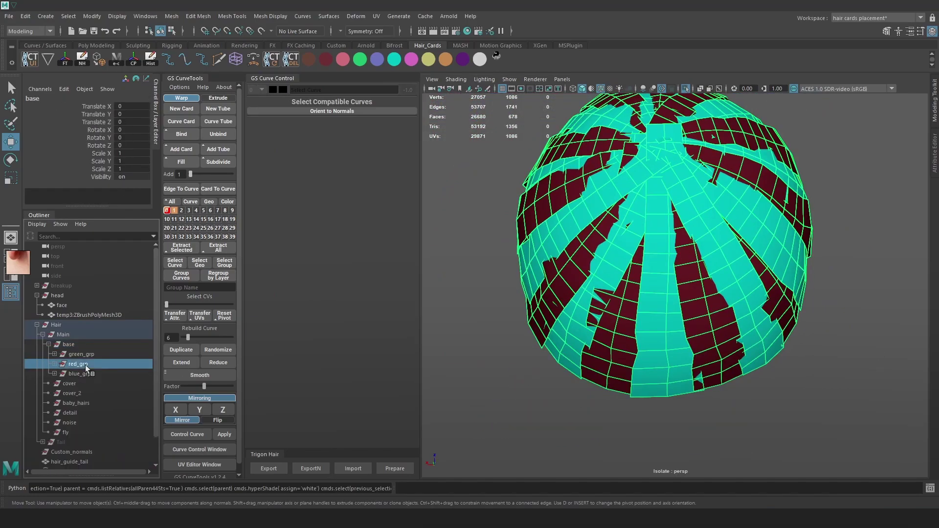
click(81, 375)
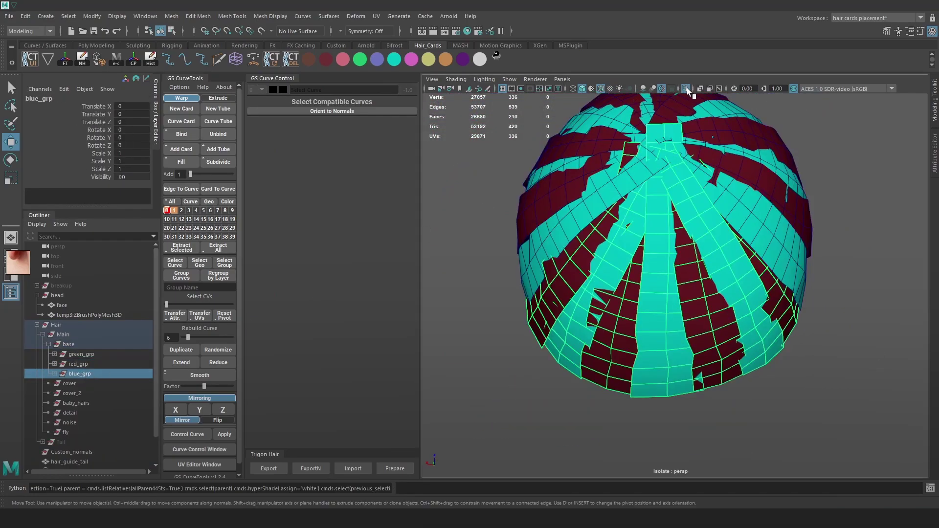
double_click(686, 88)
click(846, 201)
- Apply Edit Edge Flow to a crosswise edge loop in the lower part of the outermost dark red card
click(679, 321)
alt+drag(679, 321, 706, 285)
alt+drag(570, 286, 536, 214)
click(604, 227)
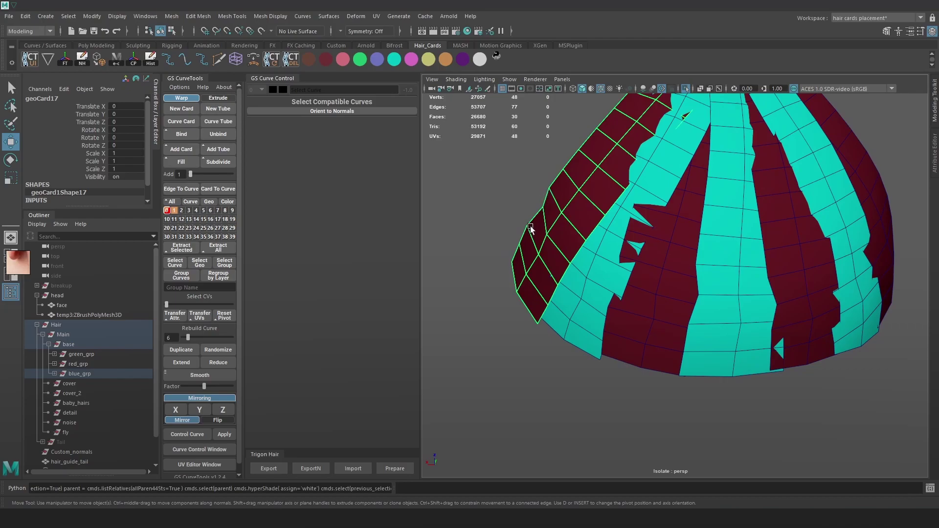
mouse_move(546, 204)
right_down()
mouse_move(547, 180)
mouse_move(555, 205)
right_up()
click(556, 248)
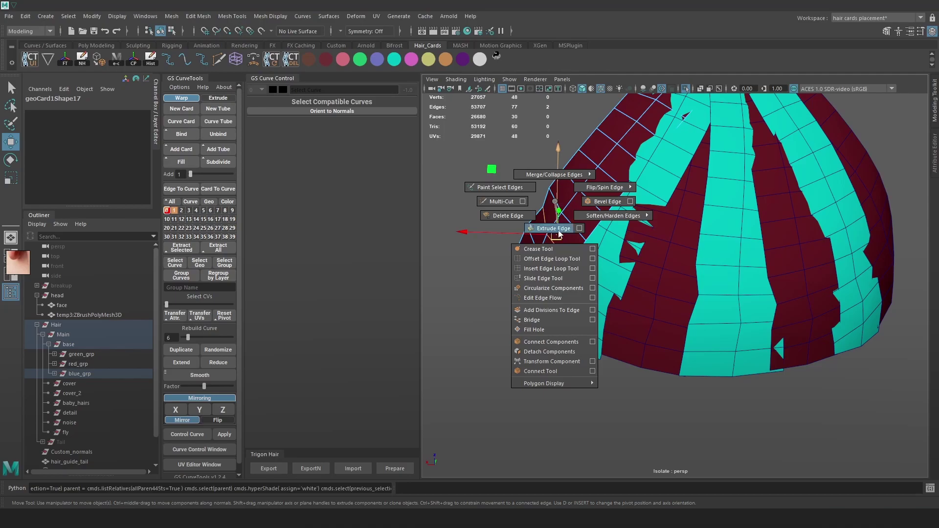
shift+right_drag(552, 291, 550, 297)
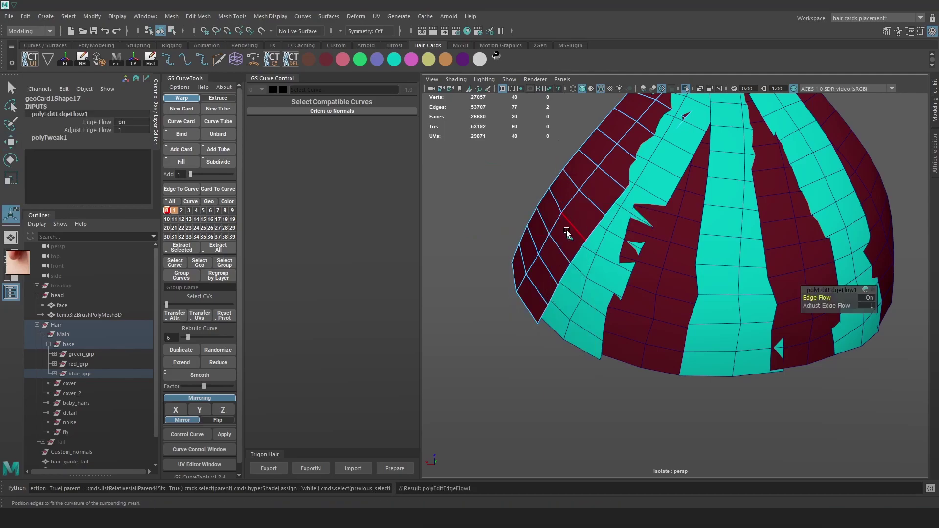
- Repeat Edit Edge Flow on the successive crosswise edge loops of the same dark red card up towards the crown
key(t)
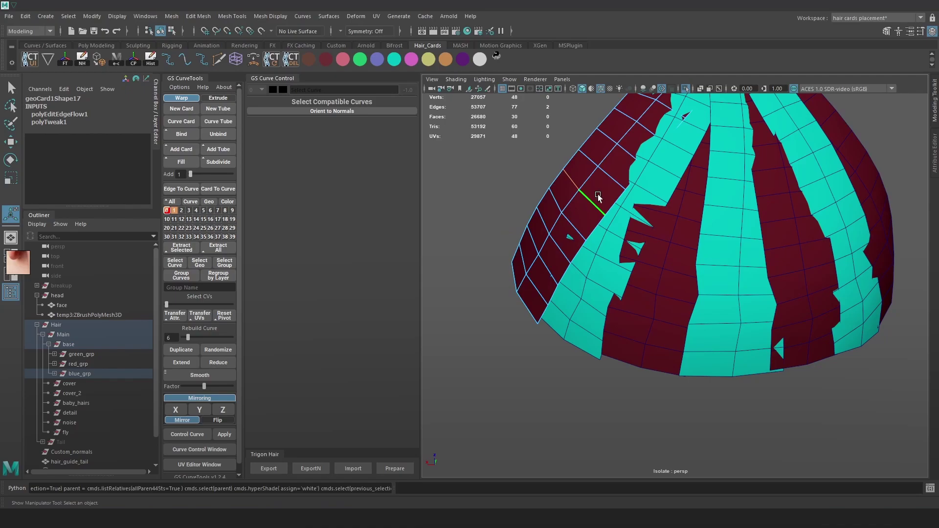
click(604, 188)
key(g)
double_click(609, 178)
key(g)
double_click(629, 156)
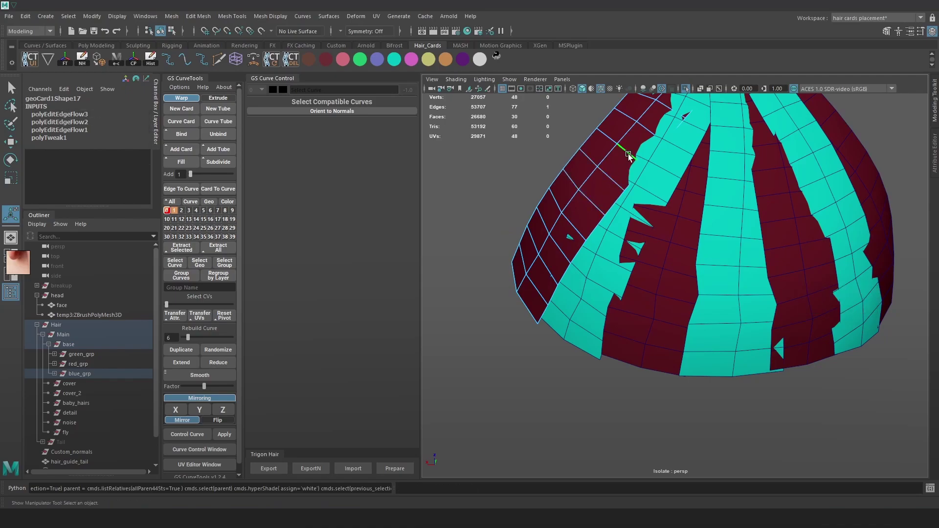
key(g)
double_click(647, 134)
alt+middle_drag(646, 134, 648, 191)
key(g)
double_click(664, 165)
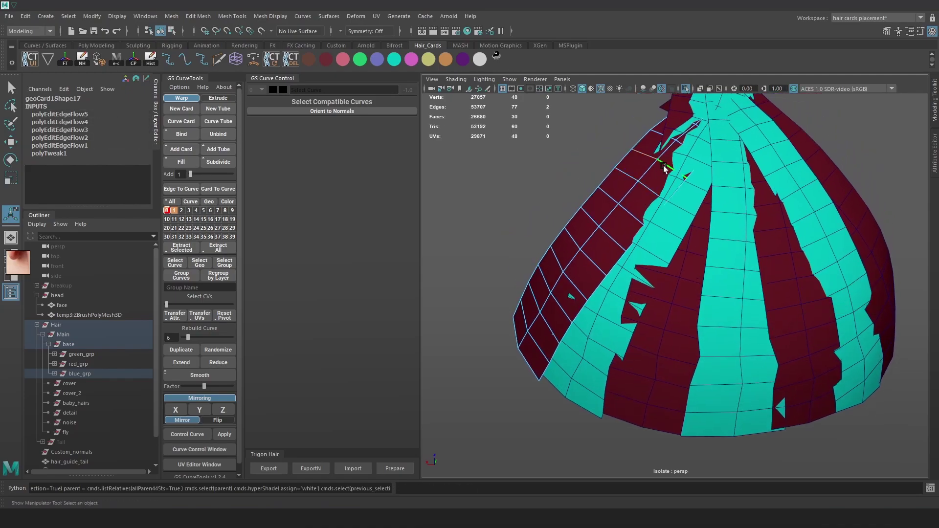
key(g)
- Apply Edit Edge Flow to the remaining crosswise edge loops of the dark red card down towards its lower tip
double_click(576, 287)
key(g)
double_click(559, 306)
key(g)
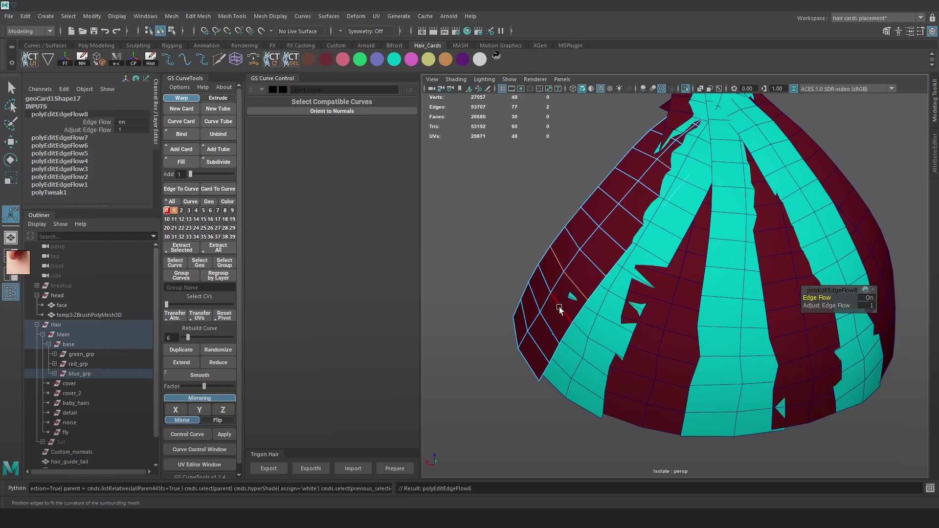
double_click(553, 319)
key(g)
key(g)
double_click(536, 344)
key(g)
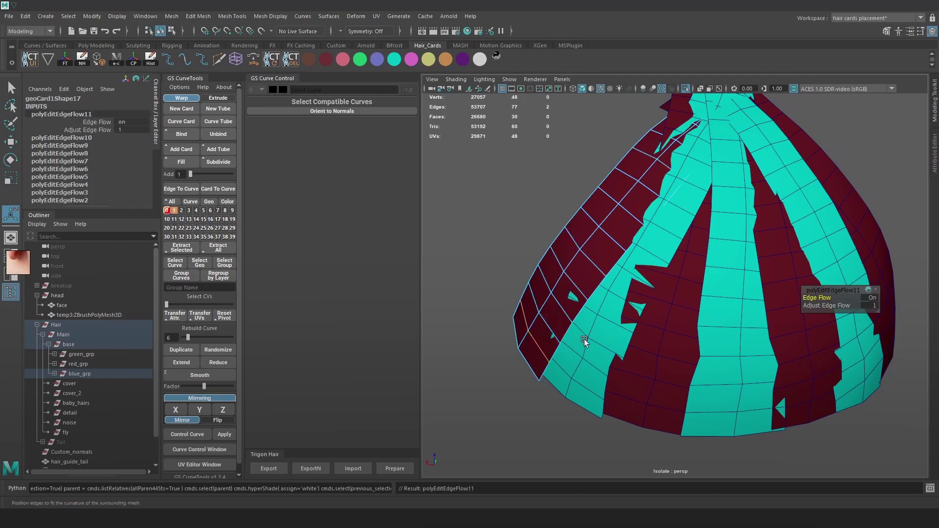
- Apply Edit Edge Flow to the lower cross edges of the teal hair card beside the leftmost dark red card
right_drag(611, 256, 647, 248)
click(648, 249)
right_drag(508, 178, 500, 129)
double_click(588, 388)
key(g)
double_click(594, 365)
key(g)
double_click(604, 346)
key(g)
double_click(613, 323)
key(g)
double_click(628, 295)
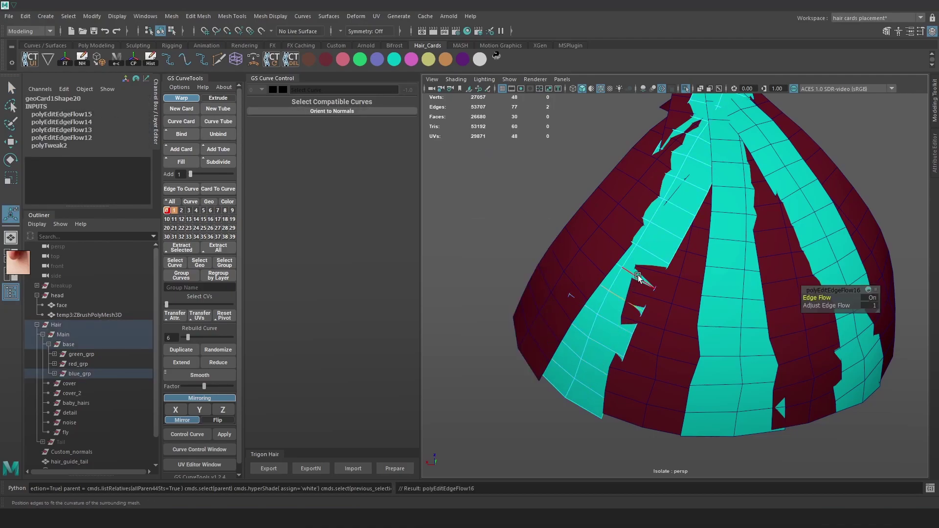
key(g)
- Continue Edit Edge Flow on the upper cross edges of the same teal card, working up towards its root
double_click(645, 267)
key(g)
double_click(649, 251)
key(g)
double_click(663, 231)
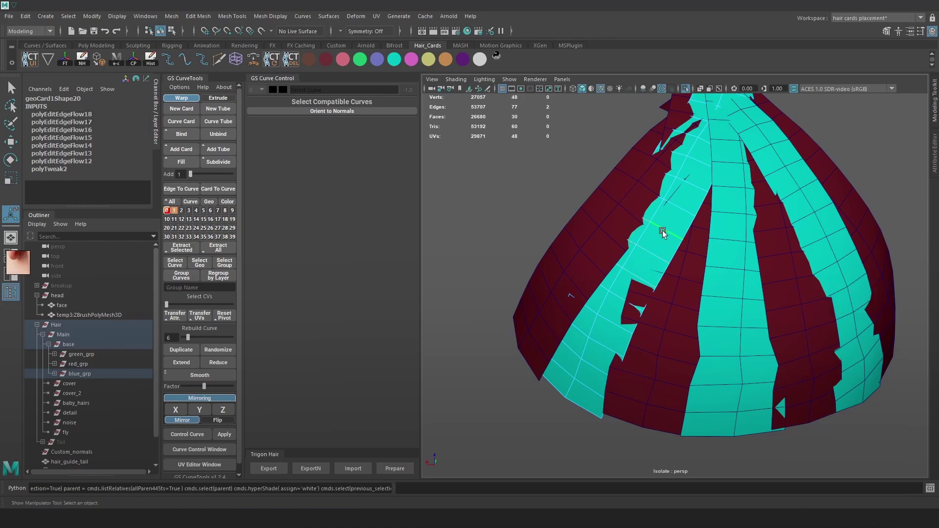
key(g)
alt+drag(663, 230, 641, 244)
double_click(647, 207)
key(g)
- Apply Edit Edge Flow to the middle cross edges of the dark red card between the left teal card and the central teal card
right_click(650, 194)
click(695, 180)
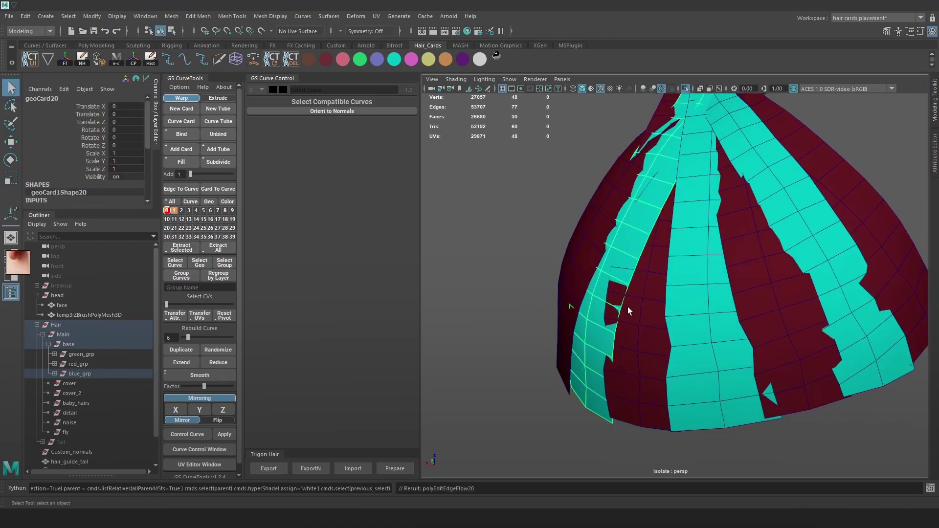
click(503, 202)
double_click(647, 353)
key(g)
double_click(646, 324)
key(g)
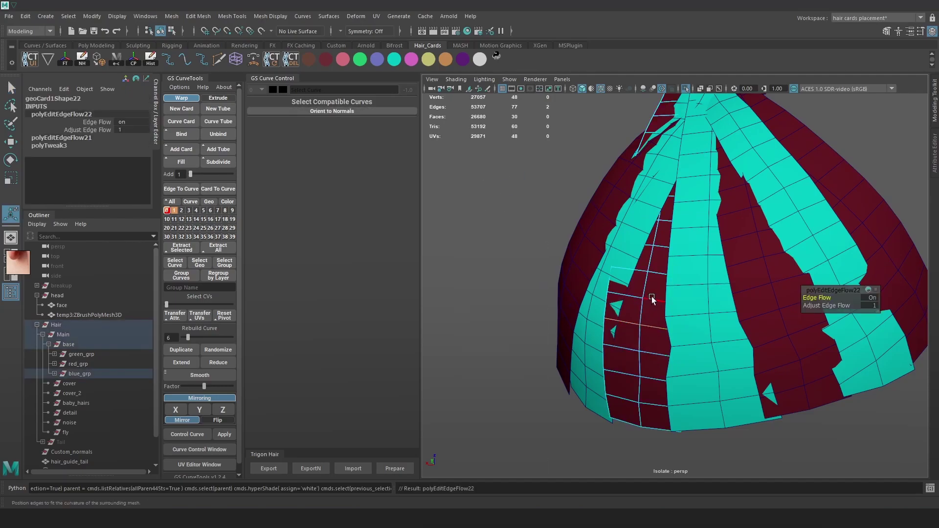
double_click(651, 300)
key(g)
- Smooth the cross edges near the tip of that dark red card with Edit Edge Flow, including a repeat pass further up
double_click(653, 375)
key(g)
double_click(652, 400)
key(g)
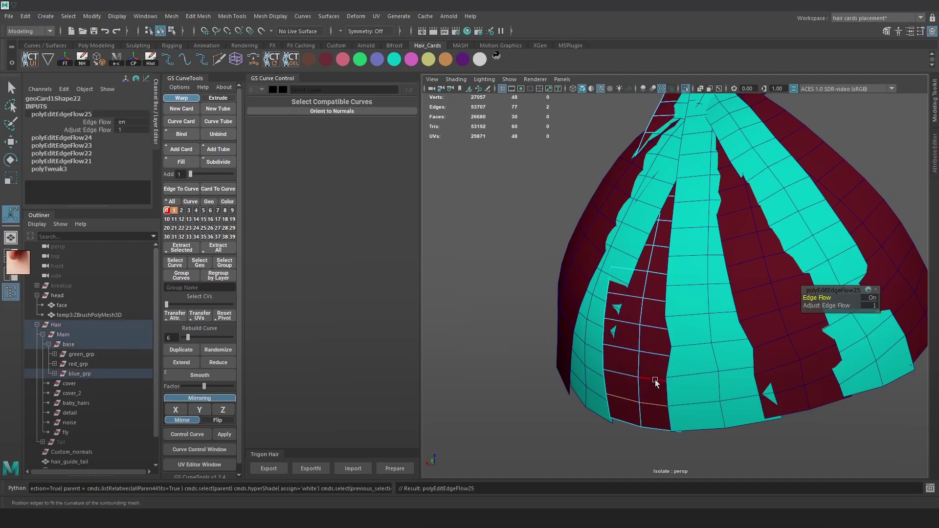
double_click(654, 377)
key(g)
double_click(654, 324)
key(g)
- Apply Edit Edge Flow to the lowest cross edges of the central teal card, undoing the first application and repeating it
alt+drag(734, 247, 700, 276)
right_drag(671, 249, 716, 236)
key(q)
click(640, 313)
right_drag(861, 149, 860, 119)
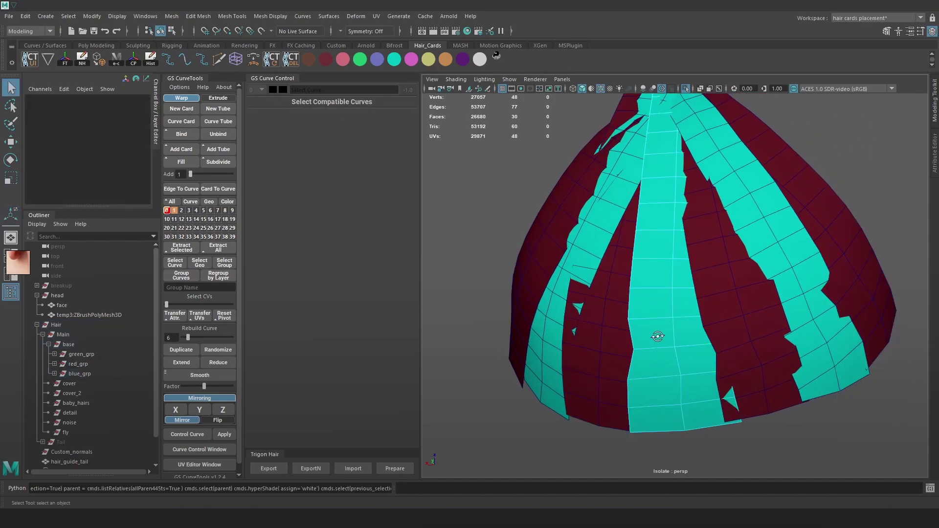
alt+drag(657, 336, 675, 344)
click(679, 340)
double_click(682, 366)
key(g)
key(ctrl+z)
click(679, 369)
key(g)
click(685, 370)
key(g)
click(682, 343)
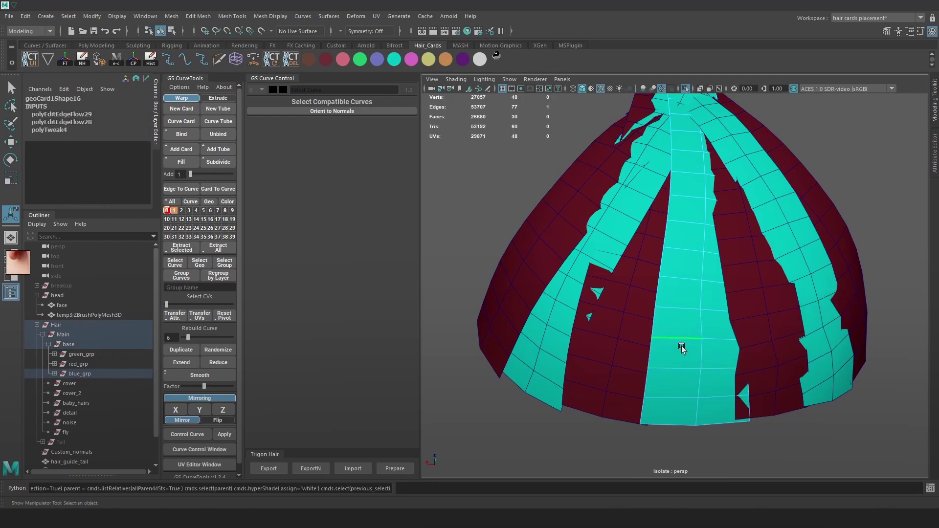
key(g)
- Apply Edit Edge Flow to the cross edges along the middle of the central teal card
click(682, 309)
key(g)
click(691, 281)
key(g)
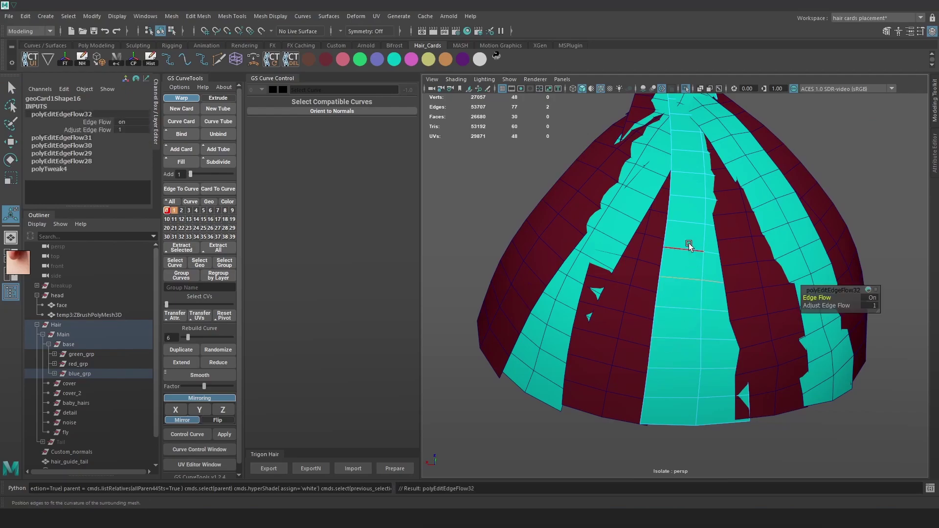
double_click(688, 248)
key(g)
double_click(688, 224)
key(g)
double_click(687, 202)
key(g)
- Apply Edit Edge Flow to the upper cross edges of the central teal card up to its root
click(683, 175)
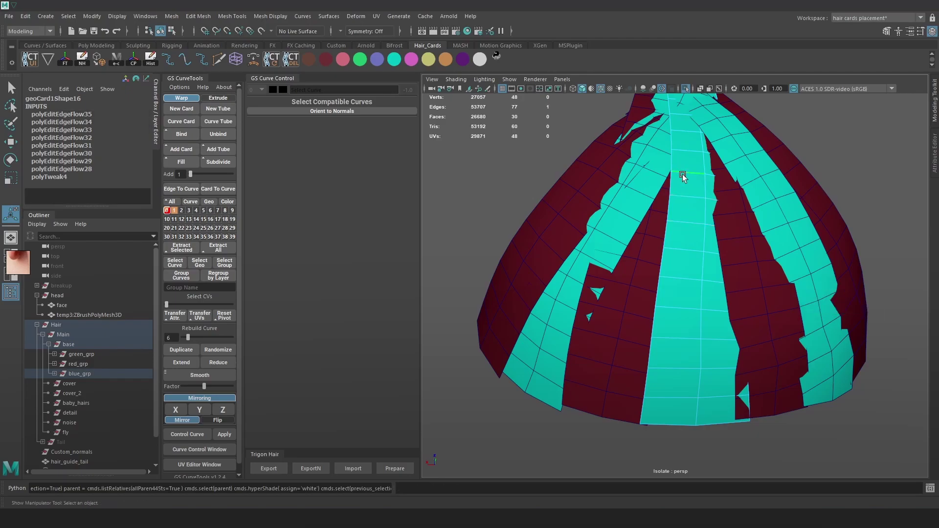
key(g)
click(683, 147)
key(g)
alt+drag(681, 131, 673, 201)
click(660, 174)
key(g)
double_click(657, 146)
key(g)
double_click(656, 119)
key(g)
- Apply Edit Edge Flow to the lower cross edges of the dark red card on the other side of the central teal card
alt+drag(712, 164, 669, 170)
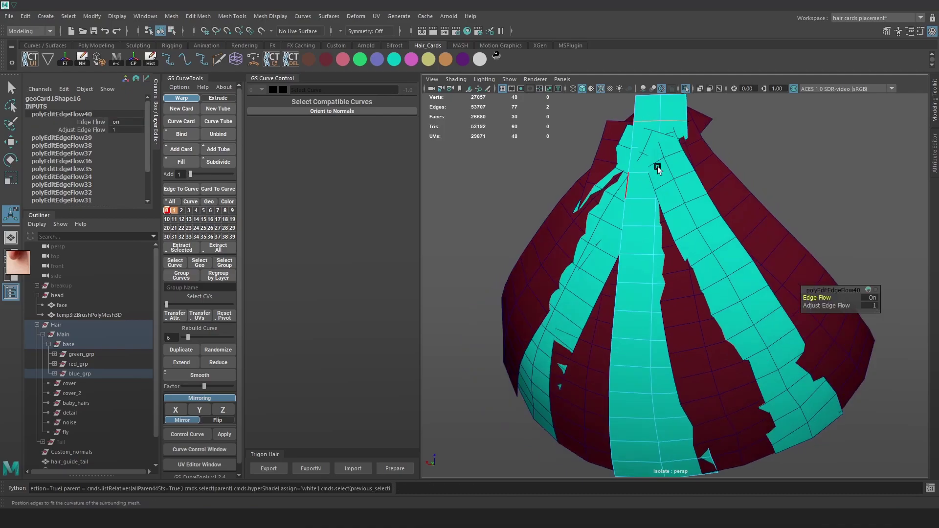
alt+drag(715, 208, 695, 214)
alt+middle_drag(683, 303, 646, 202)
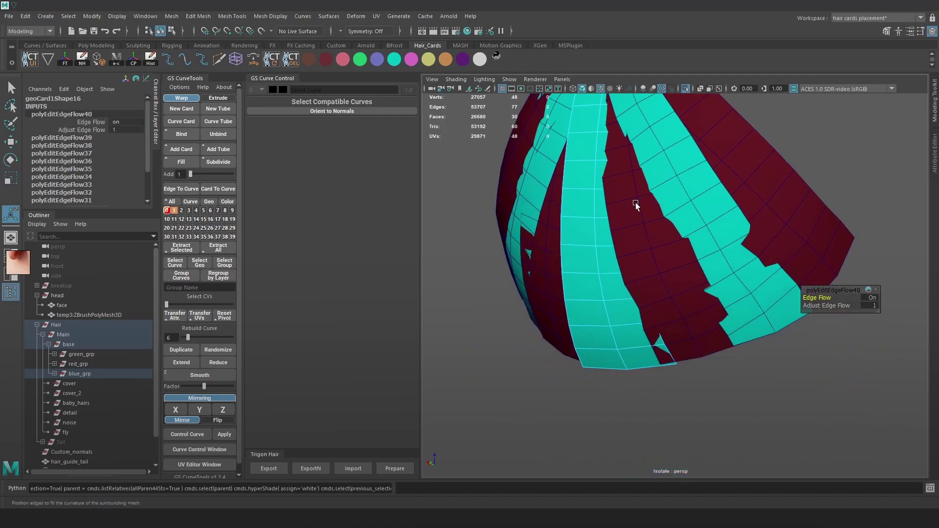
right_drag(646, 201, 706, 190)
click(653, 215)
right_drag(861, 116, 847, 81)
double_click(684, 292)
key(g)
key(g)
double_click(703, 333)
key(g)
double_click(684, 292)
key(g)
double_click(676, 271)
key(g)
- Apply Edit Edge Flow to the remaining upper cross edges of this dark red card up to its narrow root
double_click(661, 245)
key(g)
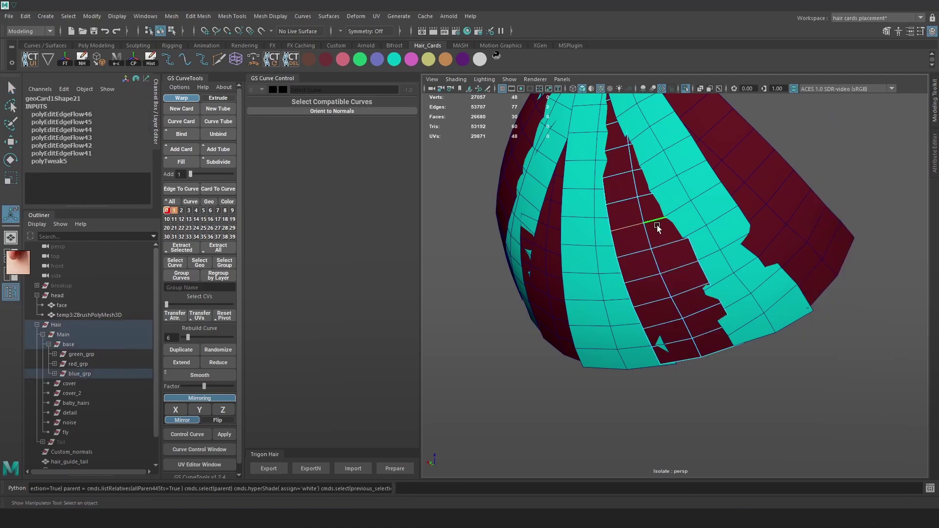
double_click(657, 225)
key(g)
double_click(646, 198)
key(g)
double_click(644, 177)
key(g)
double_click(620, 144)
key(g)
- Select the teal card before the last dark red card and switch it to edge selection
alt+drag(703, 253, 643, 214)
key(F8)
click(702, 211)
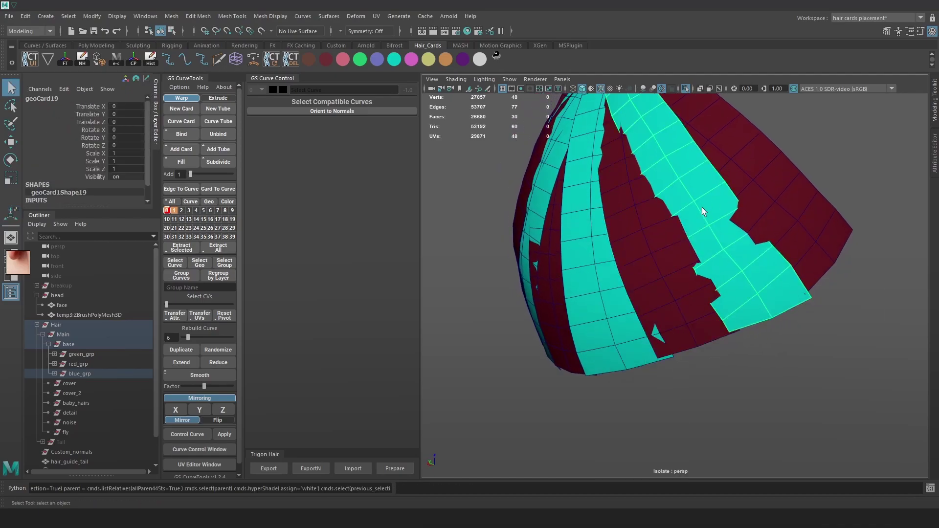
right_drag(702, 211, 703, 166)
- Try Edit Edge Flow on the lower cross edges of this teal card and undo it
double_click(768, 275)
key(g)
double_click(756, 265)
key(g)
double_click(738, 243)
key(ctrl+z)
key(ctrl+z)
key(ctrl+z)
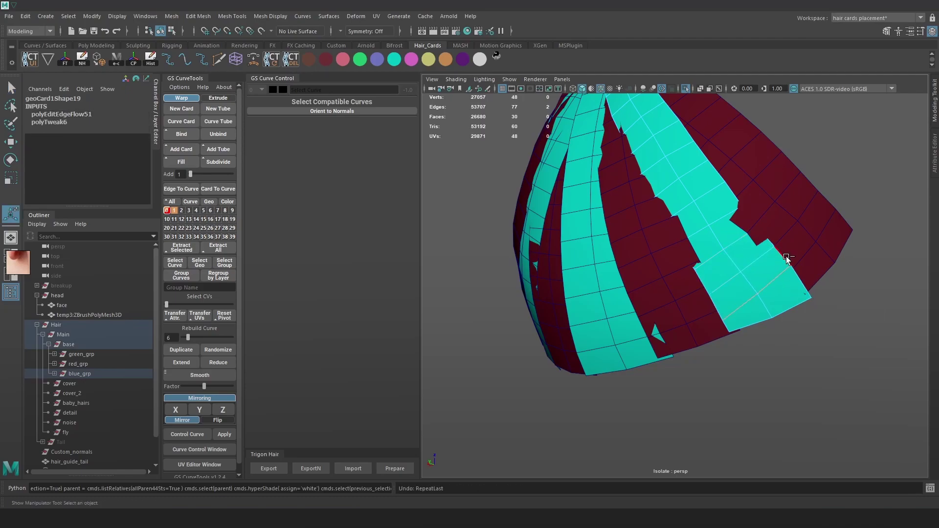
key(ctrl+z)
- Turn on textured display and apply Edit Edge Flow to the lower cross edges of the selected teal card
alt+right_drag(762, 265, 766, 279)
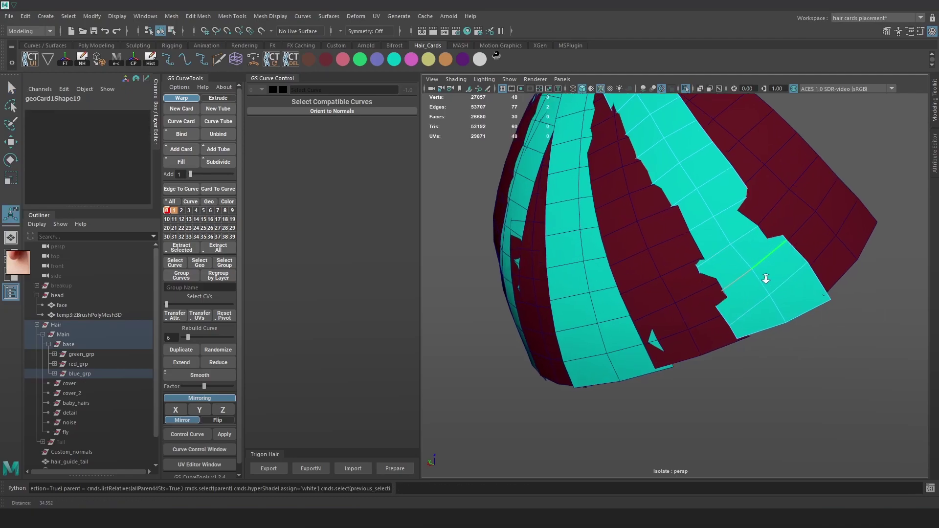
key(6)
alt+drag(777, 268, 747, 268)
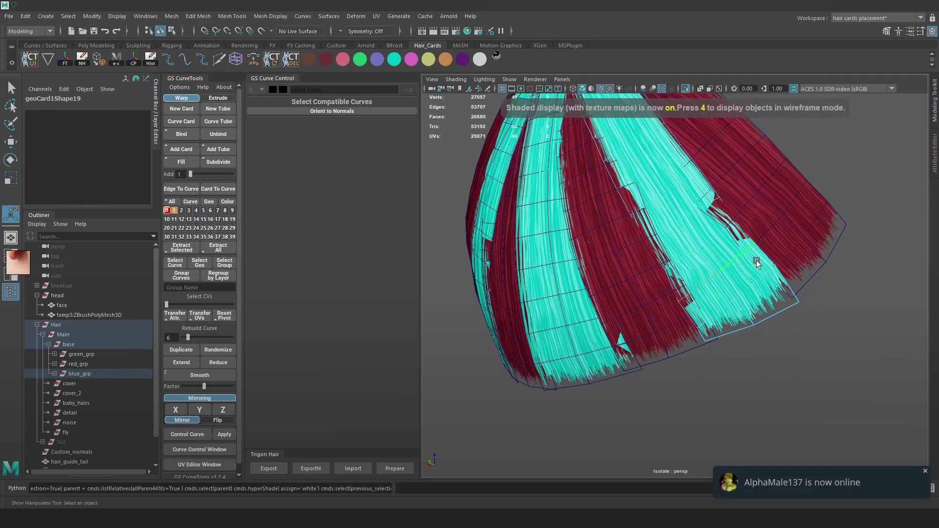
shift+right_drag(708, 280, 727, 297)
double_click(692, 254)
shift+right_drag(692, 255, 702, 278)
double_click(702, 281)
key(g)
double_click(712, 299)
key(g)
double_click(703, 286)
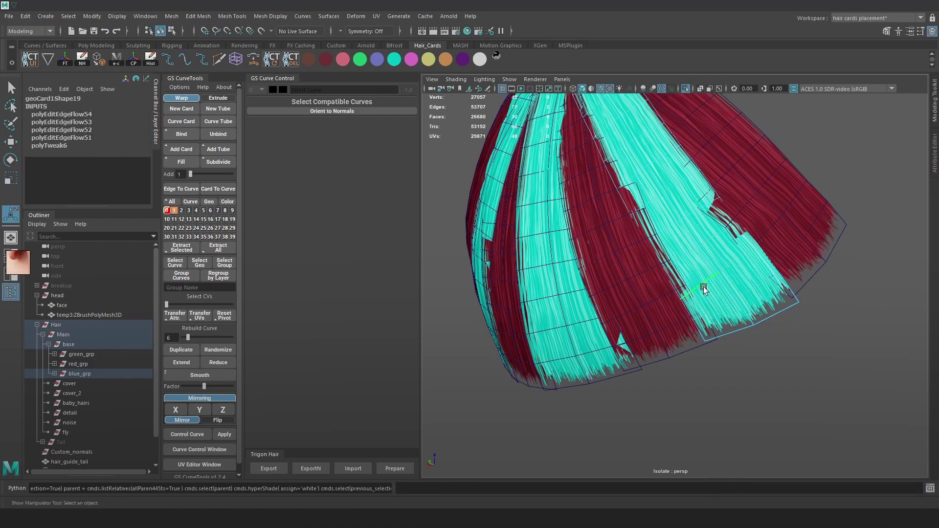
key(g)
- Apply Edit Edge Flow to the cross edges on the upper half of the same textured teal card
double_click(689, 263)
key(g)
double_click(665, 210)
key(g)
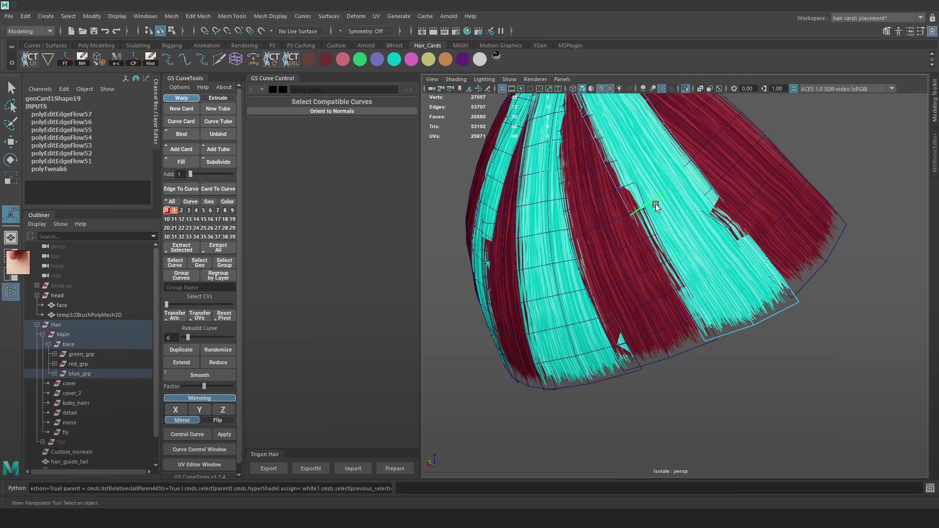
key(g)
double_click(635, 170)
key(g)
double_click(623, 153)
key(g)
- Apply Edit Edge Flow to the cross edges along the middle and upper part of the rightmost dark red card
alt+middle_drag(624, 152, 656, 213)
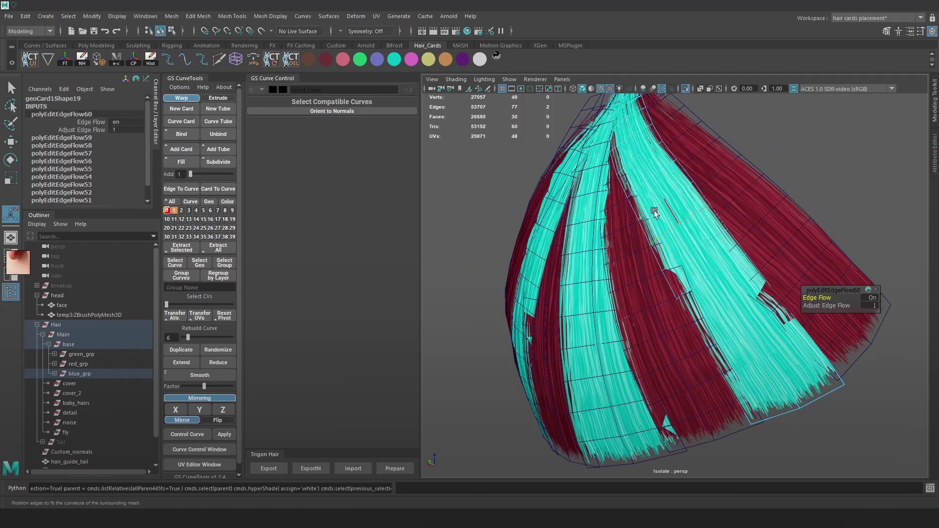
key(q)
alt+drag(652, 208, 754, 243)
click(750, 233)
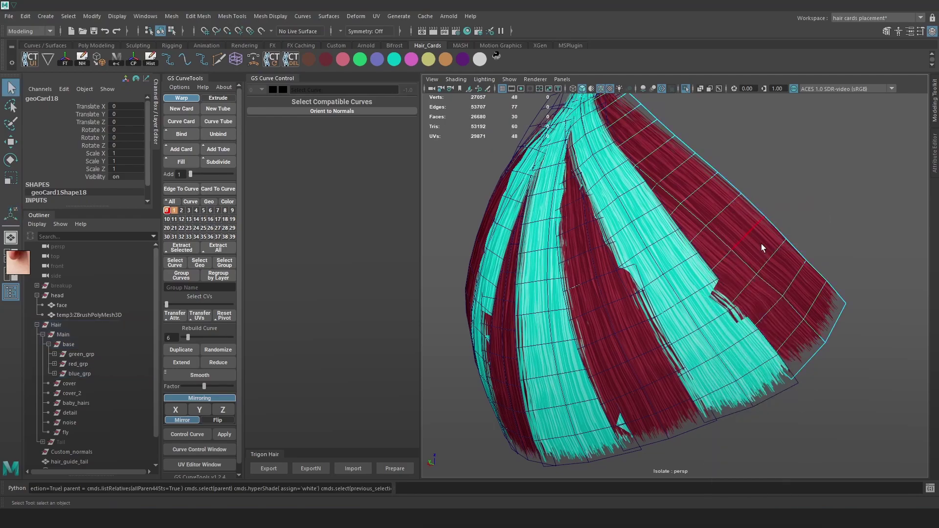
double_click(746, 284)
key(g)
double_click(720, 260)
key(g)
double_click(685, 210)
key(g)
double_click(676, 213)
key(g)
- Apply Edit Edge Flow to the lower cross edges of the rightmost dark red card towards its tip
double_click(750, 245)
key(g)
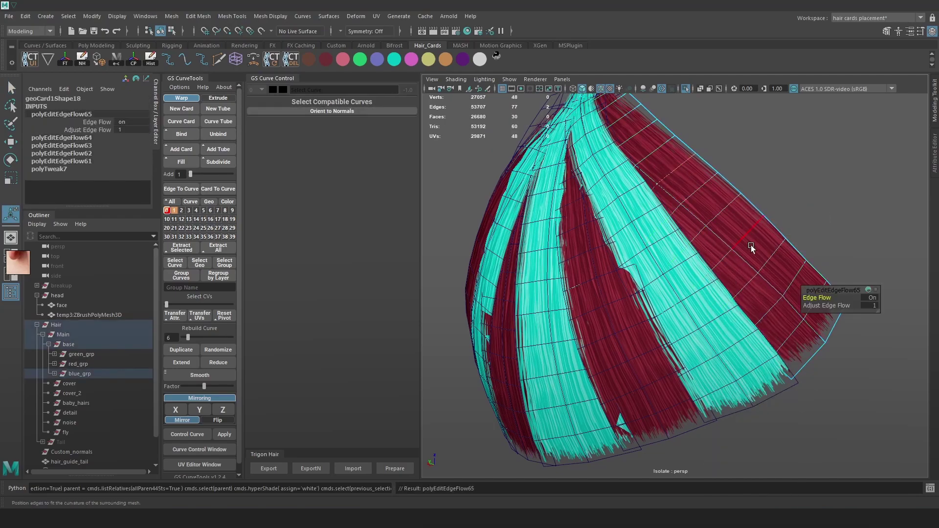
double_click(783, 260)
key(g)
double_click(788, 277)
key(g)
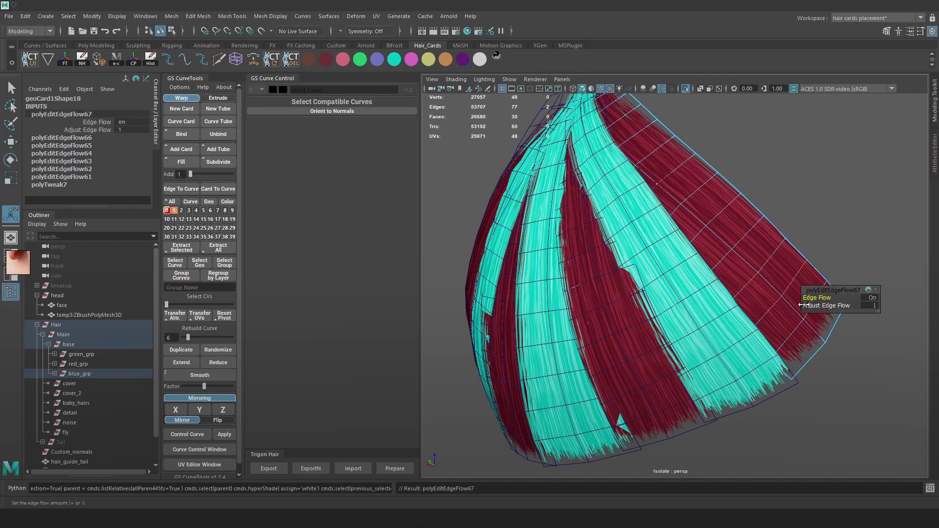
- Return the rightmost dark red card to object selection and switch the display to plain shading without textures
click(710, 272)
scroll(782, 289, down, 3)
alt+drag(782, 289, 724, 220)
key(q)
right_drag(724, 220, 770, 146)
key(5)
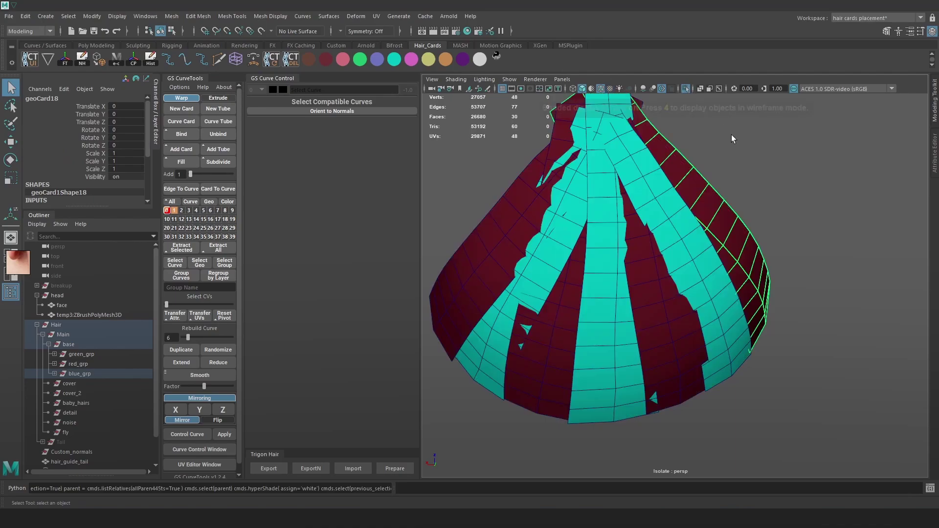
- Select the lowest cross edges of the dark red card beside the central teal card and set the Move tool's transform constraint to Edge Slide
click(812, 197)
scroll(720, 248, up, 4)
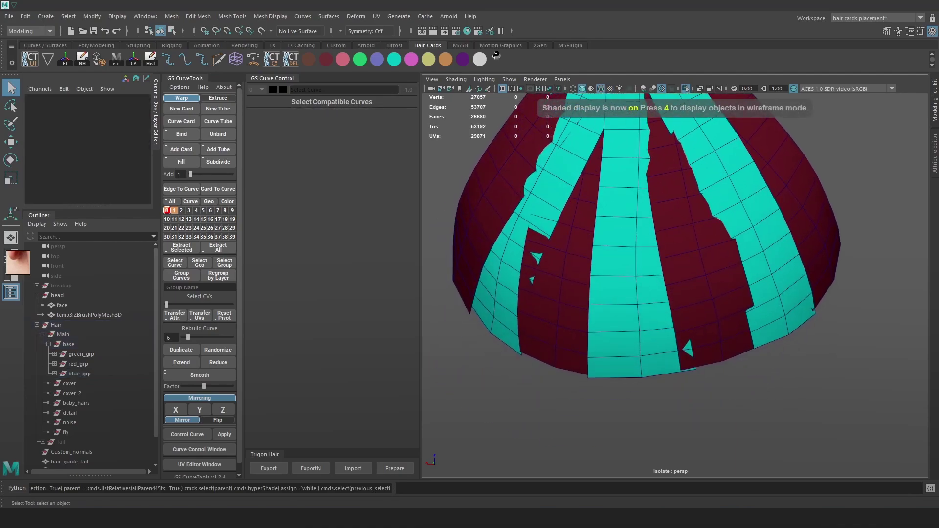
alt+drag(688, 199, 632, 170)
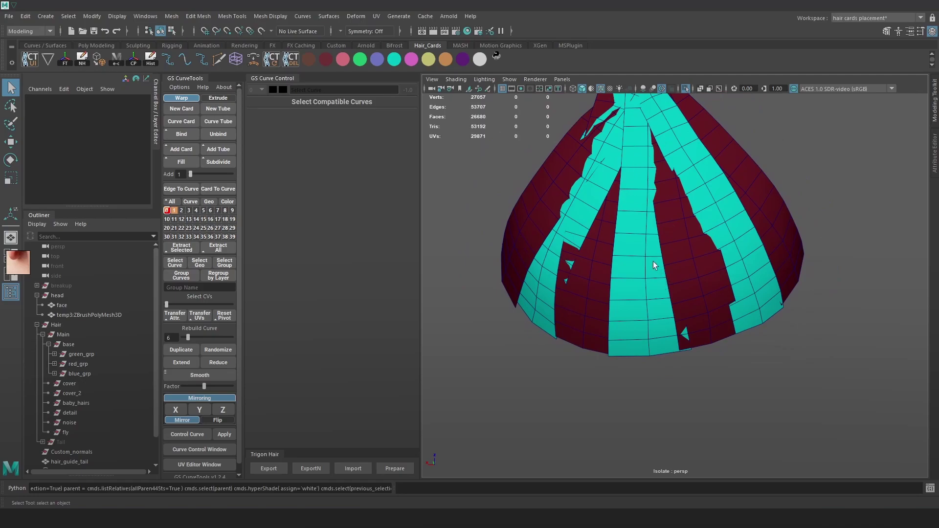
alt+drag(629, 259, 681, 340)
click(667, 329)
scroll(643, 315, up, 3)
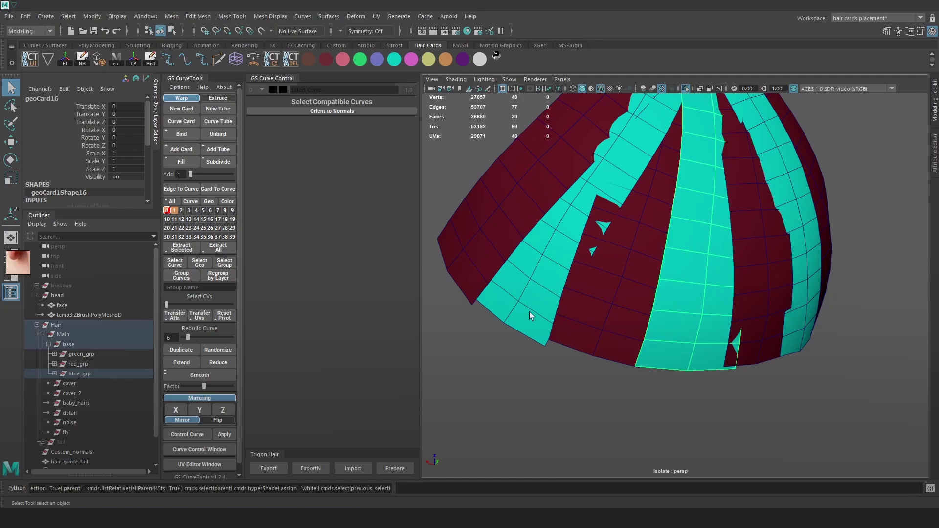
click(623, 277)
key(w)
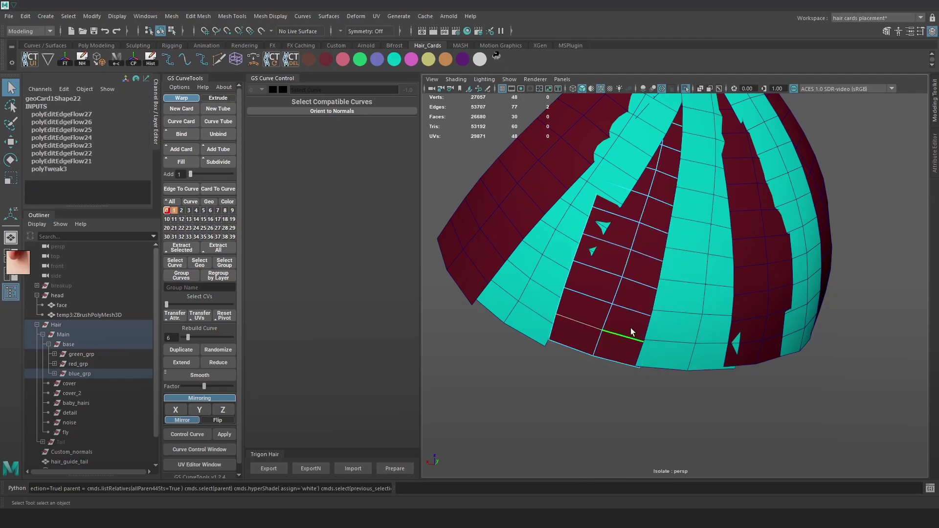
click(621, 313)
mouse_move(624, 375)
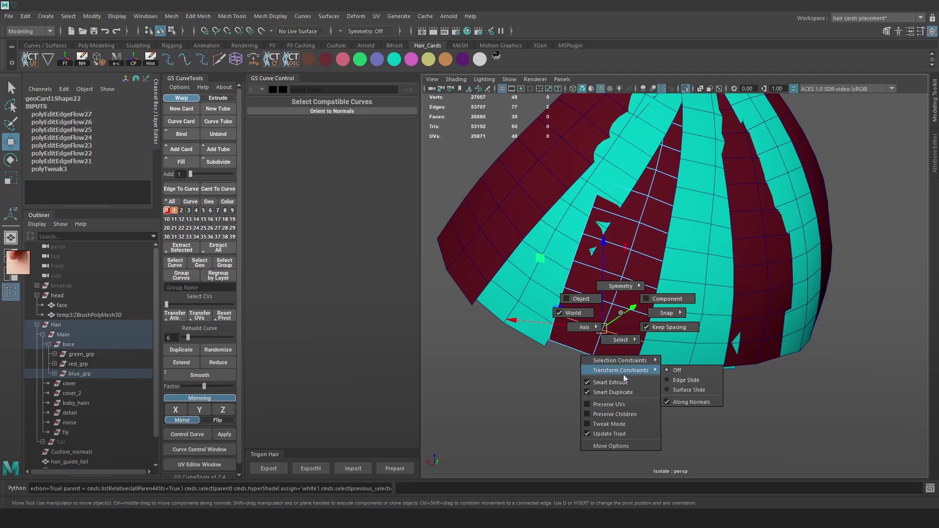
click(686, 381)
- Try sliding the dark red card's lowest cross edges with textures displayed, undoing the trial moves
drag(602, 300, 623, 325)
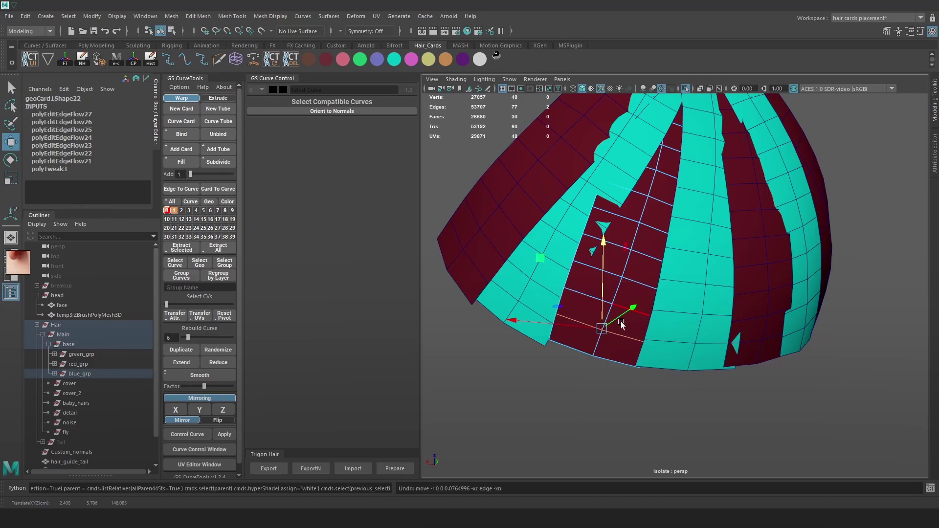
click(614, 319)
drag(620, 381, 615, 408)
scroll(648, 283, up, 2)
key(6)
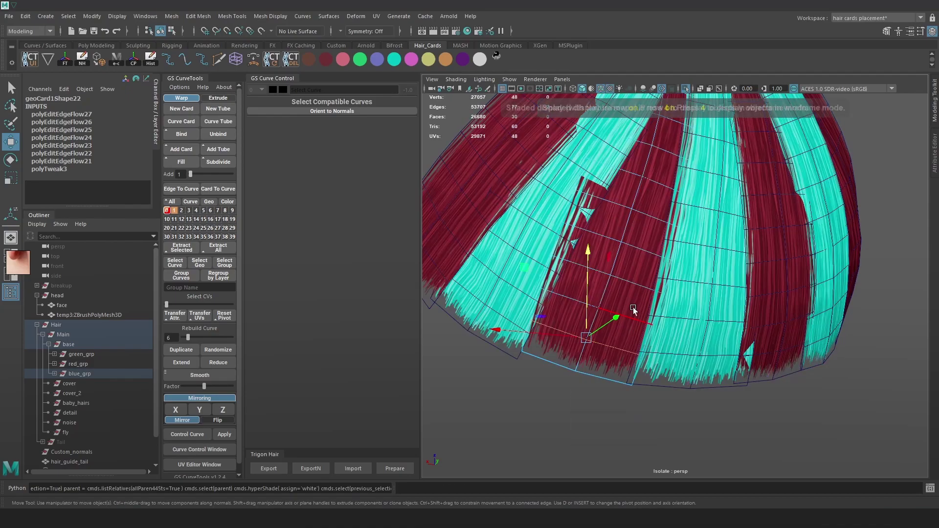
mouse_move(588, 307)
mouse_down()
mouse_move(602, 345)
mouse_move(602, 407)
mouse_up()
key(ctrl+z)
mouse_move(588, 320)
ctrl+shift+mouse_down()
mouse_move(589, 306)
mouse_move(594, 327)
mouse_move(605, 315)
mouse_move(600, 327)
ctrl+shift+mouse_up()
key(ctrl+z)
key(ctrl+z)
ctrl+shift+right_drag(599, 323, 859, 337)
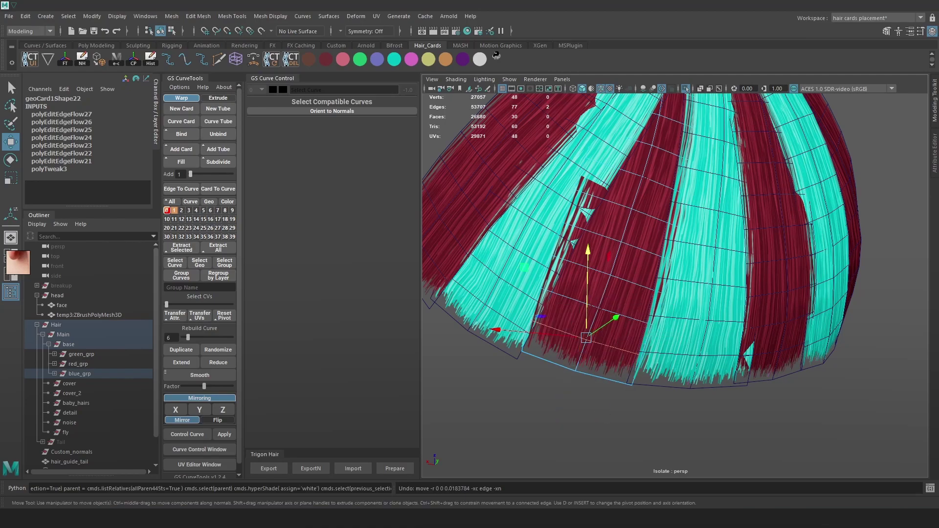
- Return to plain shading and slide the dark red card's lowest cross edges slightly upward
alt+drag(762, 327, 733, 321)
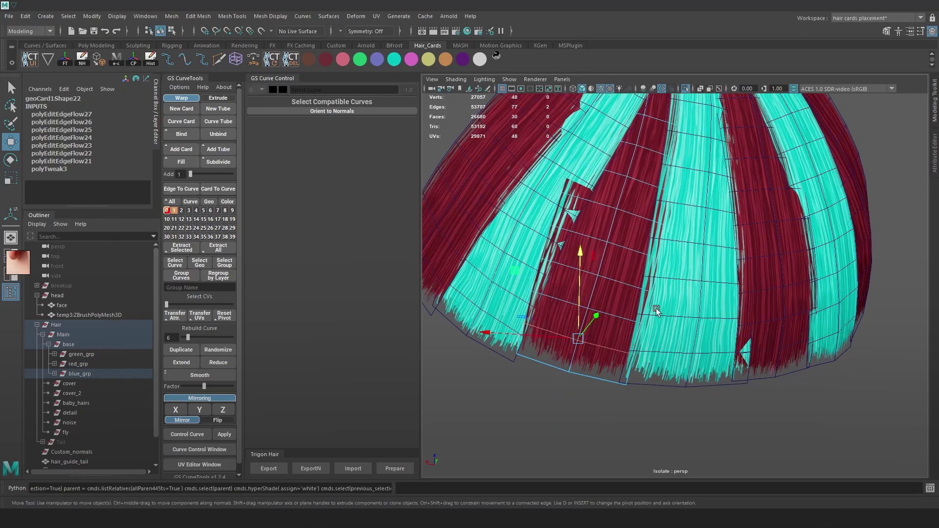
key(5)
drag(579, 318, 580, 313)
mouse_move(620, 320)
alt+mouse_down()
mouse_move(667, 328)
mouse_move(570, 323)
mouse_move(594, 315)
alt+mouse_up()
key(e)
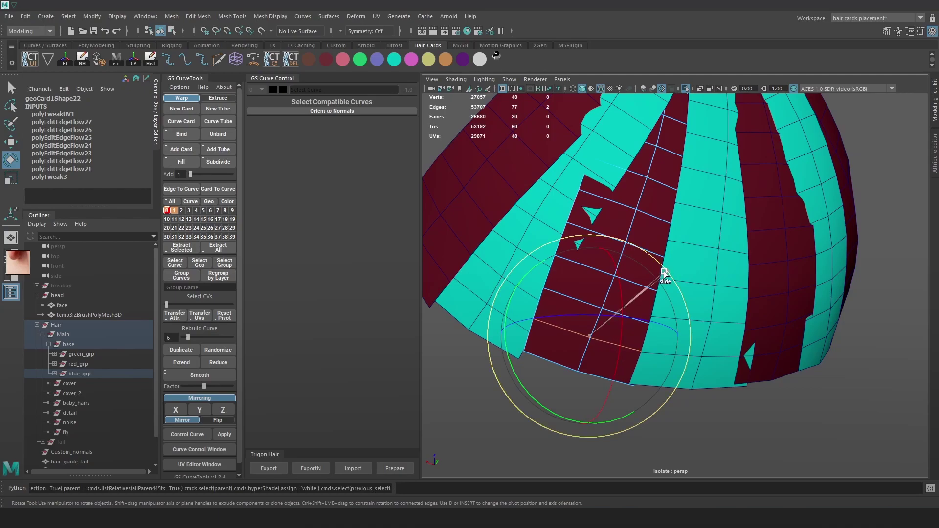
key(w)
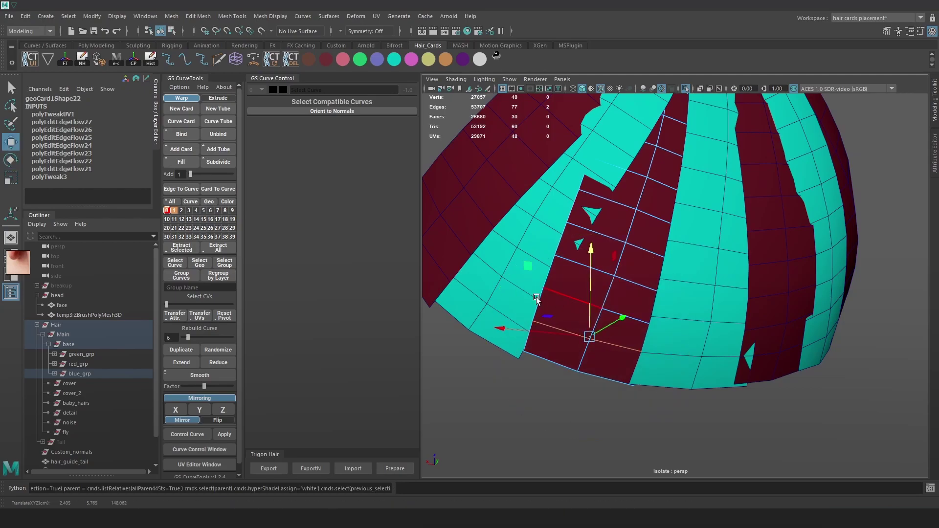
- Rotate and slide the lowest cross edges of the teal card left of that dark red card
click(503, 293)
key(e)
drag(575, 299, 584, 277)
key(w)
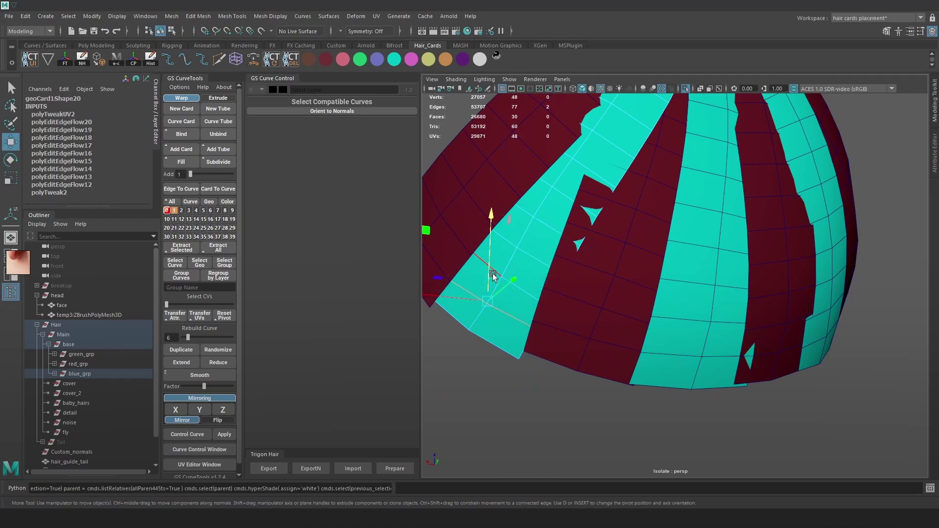
ctrl+shift+drag(493, 272, 554, 274)
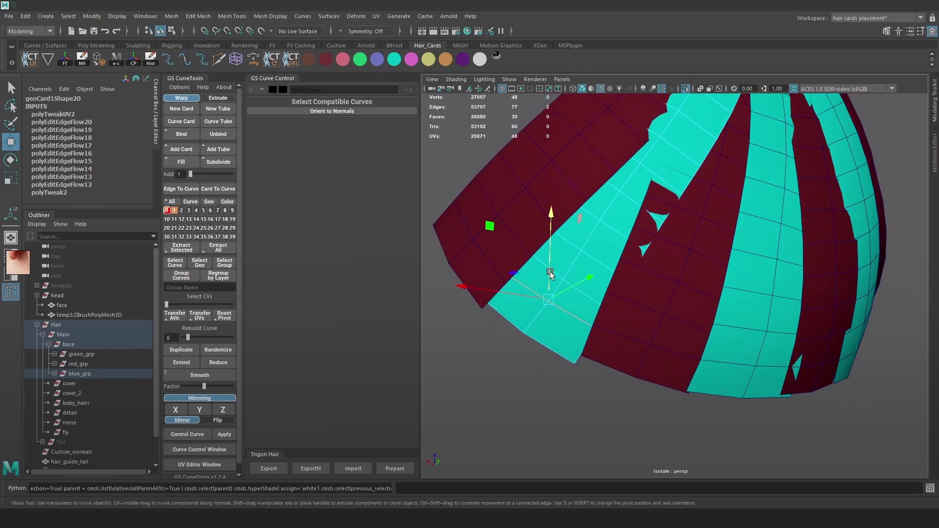
- Slide the cross edges near the tip of the leftmost dark red card along the card and adjust their rotation
click(522, 223)
right_drag(526, 218, 486, 282)
ctrl+shift+drag(479, 219, 484, 212)
key(e)
key(w)
double_click(521, 244)
key(e)
- Slide the cross edges near the tip of the right-hand teal card upward and adjust their rotation
alt+drag(770, 333, 672, 325)
click(707, 301)
right_drag(708, 300, 711, 223)
double_click(713, 329)
key(w)
drag(732, 284, 733, 280)
key(e)
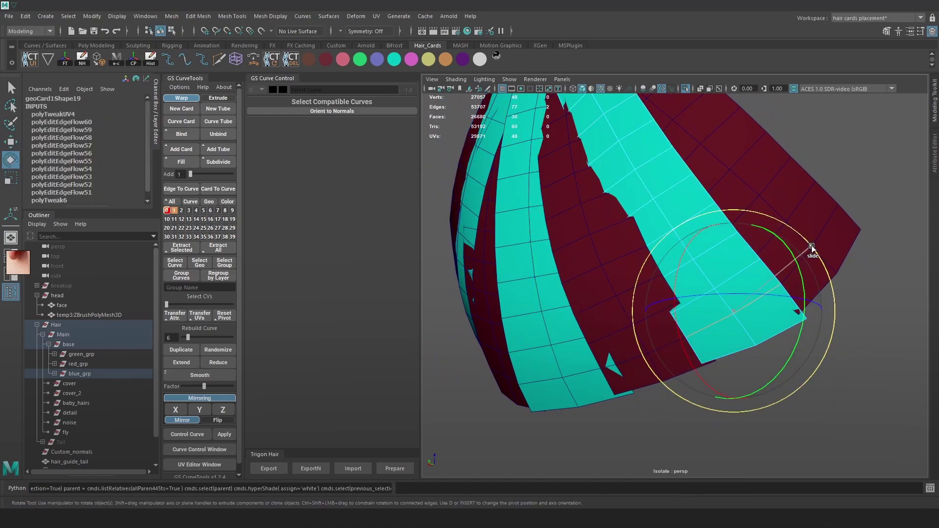
key(w)
- Select the cross edges near the tip of the central teal card and slide them slightly upward
alt+drag(733, 285, 475, 289)
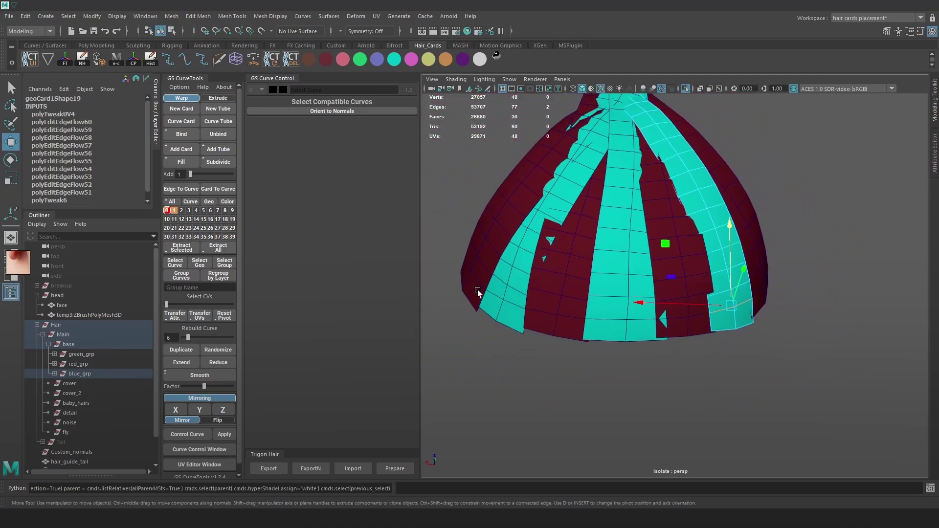
alt+drag(571, 335, 564, 336)
scroll(577, 314, up, 2)
right_drag(589, 248, 589, 222)
click(595, 293)
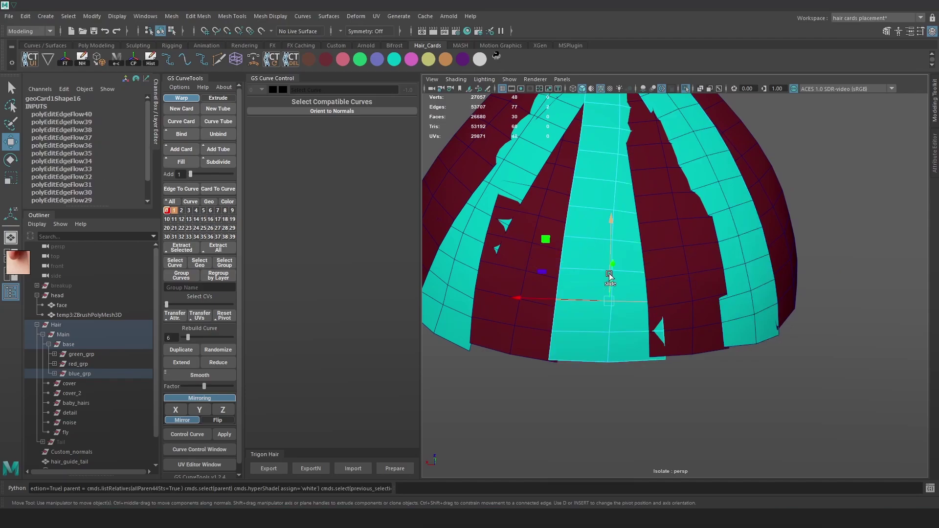
drag(612, 252, 613, 251)
- Slide the cross edges near the tip of the dark red card right of the centre upward and rotate them slightly
click(668, 268)
right_drag(684, 247, 678, 174)
click(678, 304)
drag(690, 268, 689, 259)
key(e)
drag(727, 207, 732, 207)
key(w)
key(e)
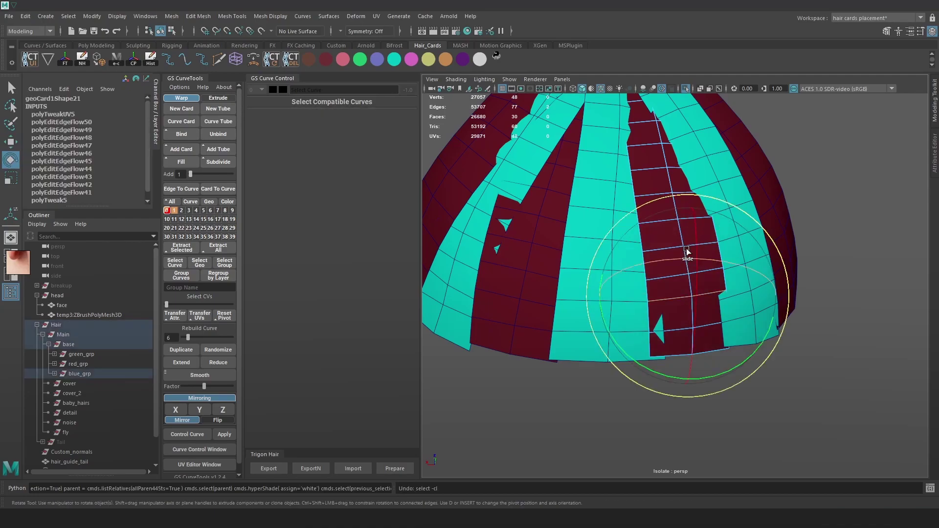
key(w)
- Readjust the lower cross edges of the right-hand teal card to line up with the neighbouring cards
alt+drag(749, 277, 732, 286)
click(744, 234)
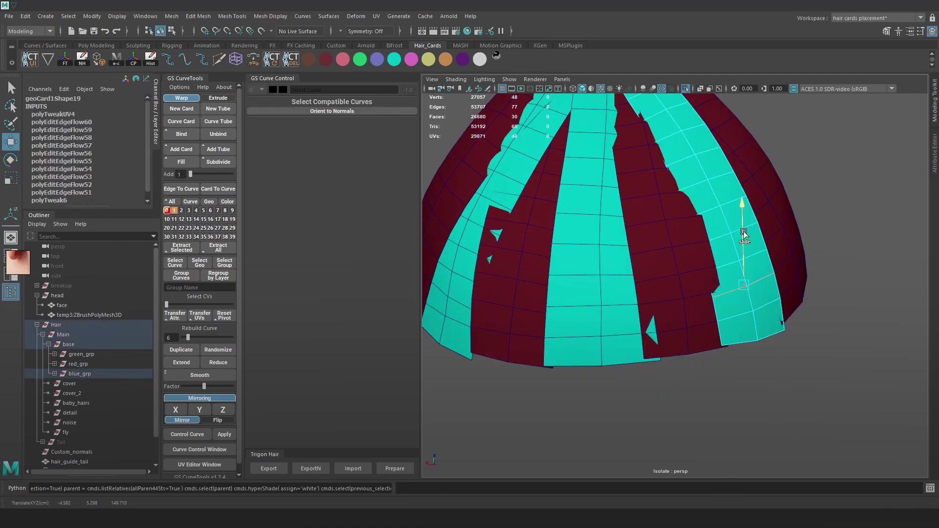
alt+drag(744, 234, 728, 251)
click(759, 245)
key(e)
key(w)
- Select the next cross edges up on the dark red card left of the centre and adjust their slide and rotation
alt+drag(644, 281, 684, 278)
right_drag(629, 277, 628, 254)
double_click(603, 318)
key(e)
ctrl+shift+drag(606, 285, 722, 280)
key(w)
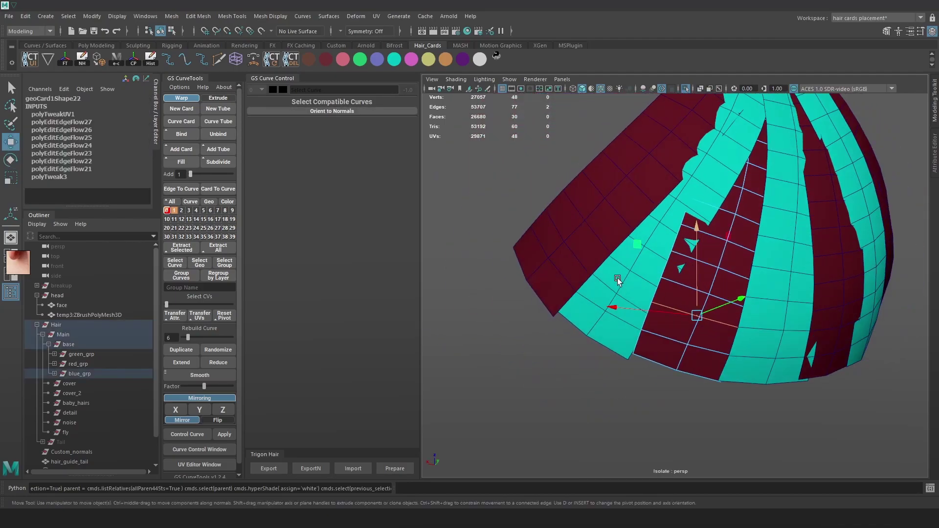
- Slide and rotate the next cross edges up on the left-hand teal card
click(618, 281)
right_drag(617, 275, 617, 252)
double_click(634, 306)
ctrl+shift+drag(621, 275, 650, 256)
key(e)
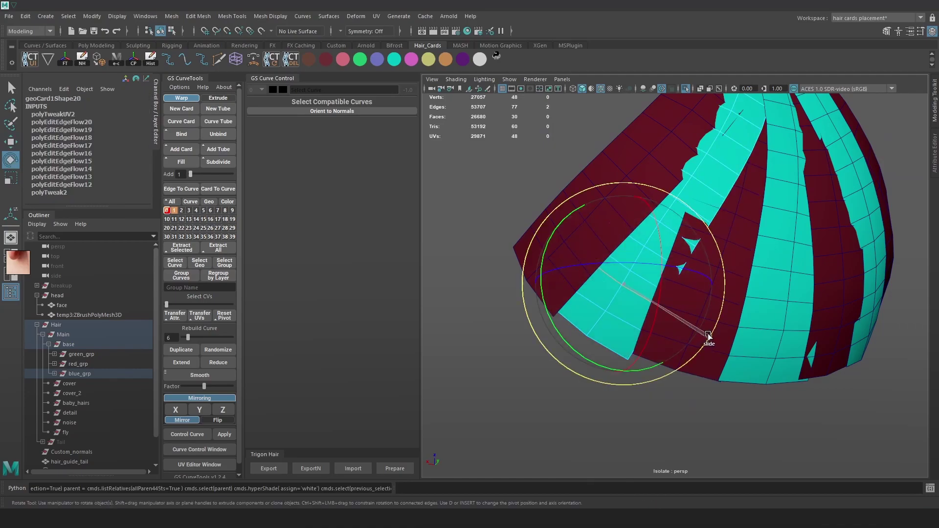
key(w)
click(624, 263)
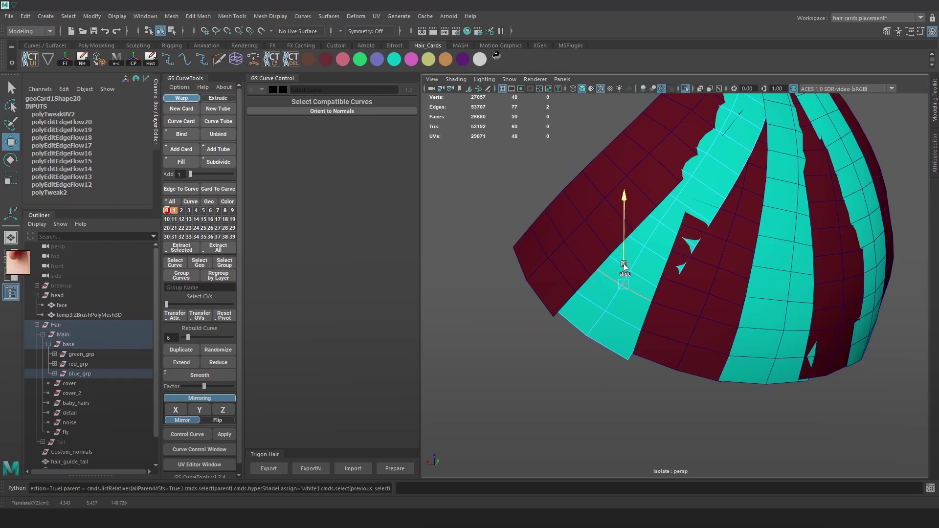
- Slide the next cross edges up on the leftmost dark red card, then select two cross-edge rows further up
right_drag(585, 243, 594, 186)
click(594, 216)
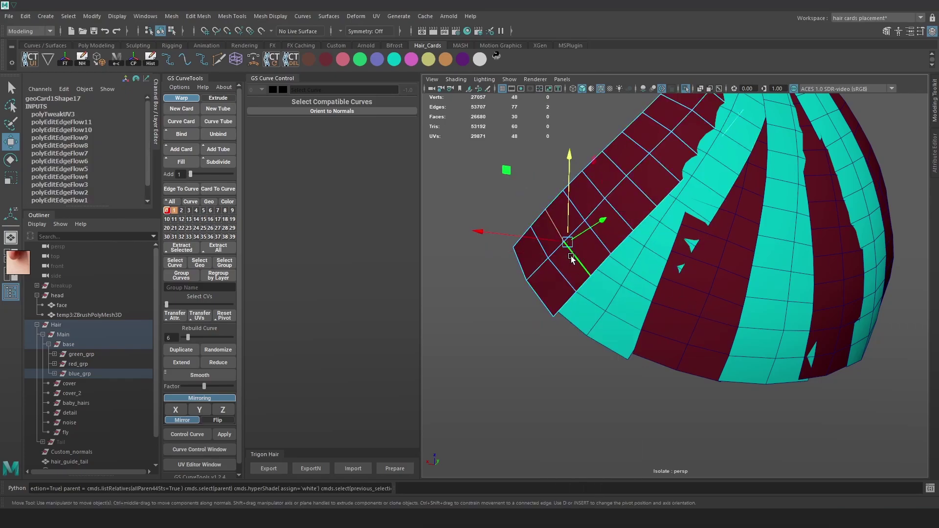
ctrl+shift+drag(569, 240, 572, 238)
key(e)
key(w)
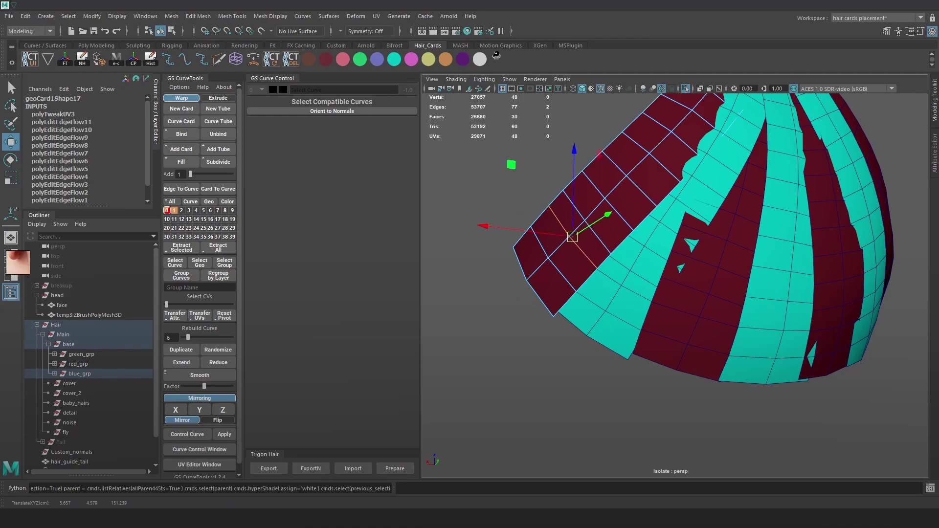
scroll(689, 279, up, 3)
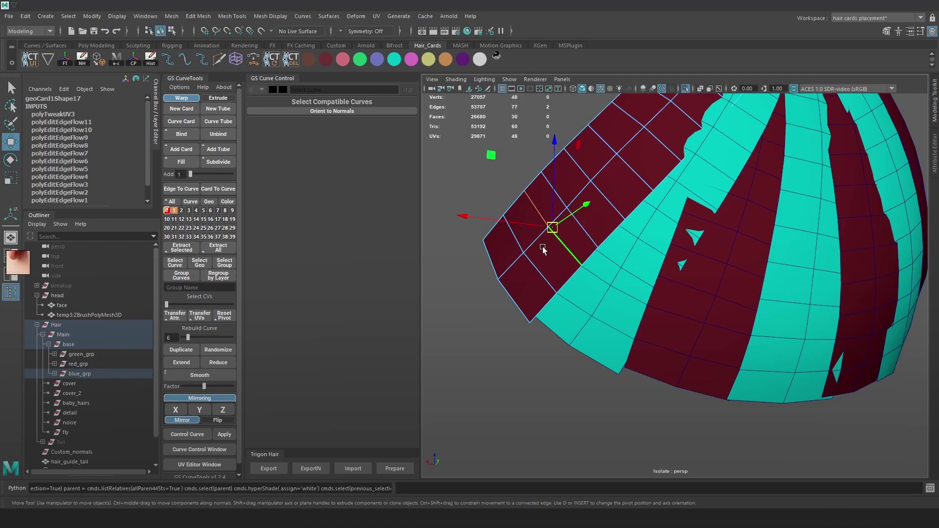
double_click(579, 234)
shift+double_click(639, 173)
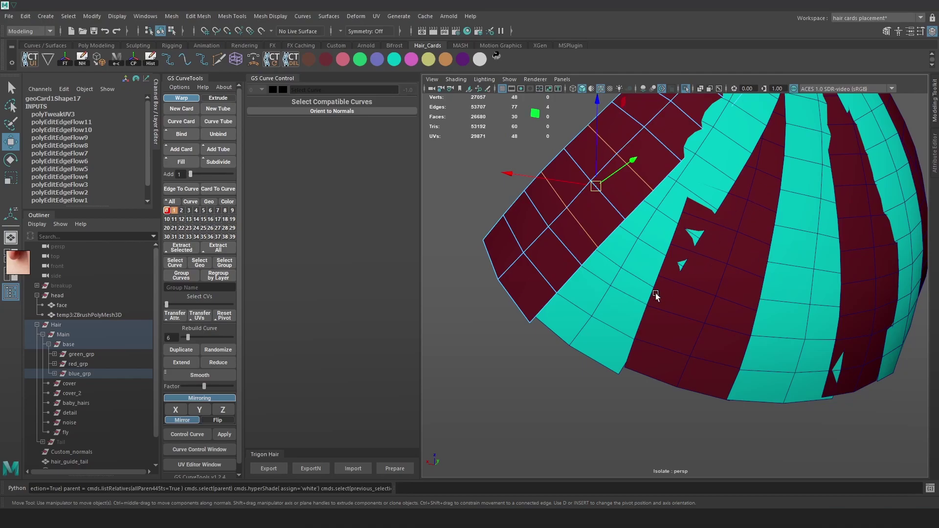
- Select the lower cross edges on the dark red card right of the centre for edge sliding
alt+drag(668, 308, 741, 270)
click(675, 262)
right_drag(675, 260, 675, 225)
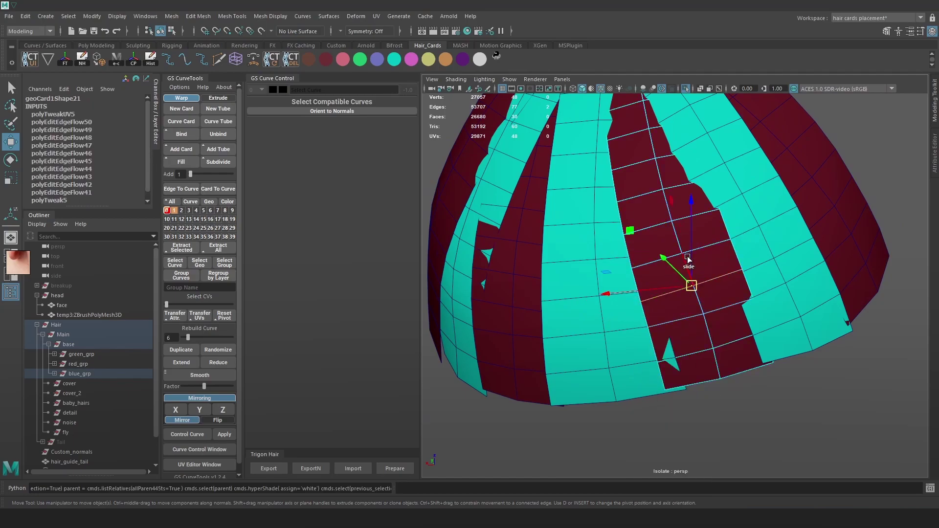
- Select the lower cross edges of the central teal card and adjust their slide and rotation
click(613, 292)
alt+drag(613, 292, 670, 271)
right_drag(670, 271, 667, 244)
double_click(636, 302)
key(e)
key(w)
- Slide the cross edges further up the dark red card left of the centre and fine-tune their rotation
click(566, 250)
right_drag(566, 250, 565, 223)
double_click(583, 305)
drag(568, 262, 569, 254)
key(e)
drag(632, 271, 630, 264)
key(w)
drag(571, 244, 571, 247)
key(e)
drag(653, 344, 650, 351)
key(w)
- Slide the cross edges on the lower half of the dark red card right of the centre upward and rotate them slightly
alt+drag(685, 274, 662, 272)
click(729, 249)
right_drag(730, 249, 729, 226)
double_click(732, 299)
ctrl+shift+drag(725, 259, 726, 251)
key(e)
drag(698, 194, 703, 192)
key(w)
ctrl+shift+drag(723, 252, 750, 260)
- Slide the cross edges further up the right-hand teal card and switch the rightmost dark red card to edge selection
click(779, 260)
right_drag(779, 259, 779, 236)
double_click(779, 270)
ctrl+shift+drag(772, 234, 786, 236)
click(825, 236)
right_drag(825, 235, 824, 215)
alt+drag(489, 247, 538, 246)
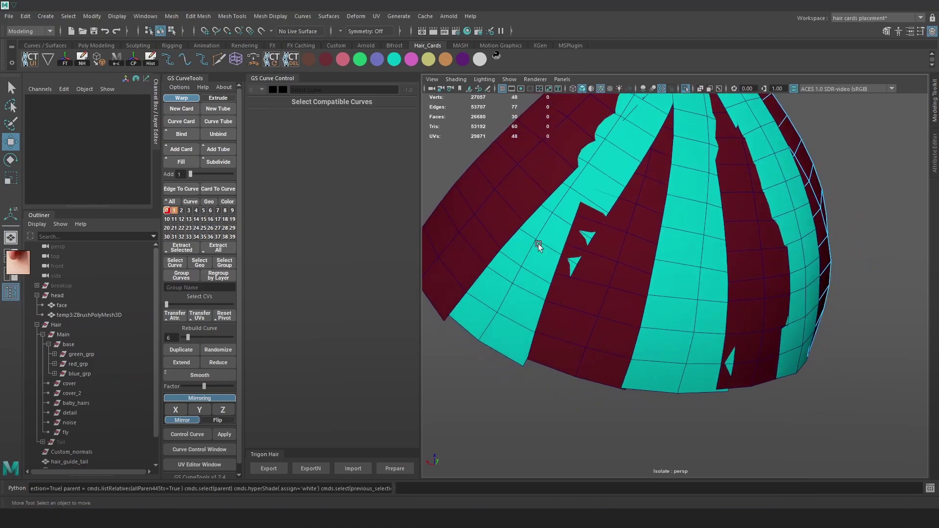
- Slide the cross edges in the lower half of the left-hand teal card upward and adjust their rotation
click(538, 244)
right_drag(538, 245, 538, 224)
double_click(539, 277)
ctrl+shift+drag(527, 233, 531, 219)
key(e)
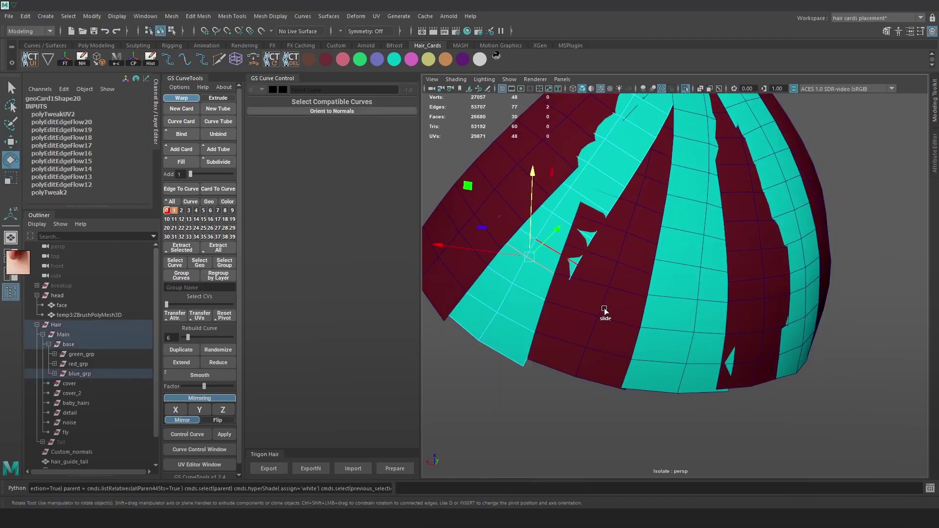
key(w)
ctrl+shift+click(528, 224)
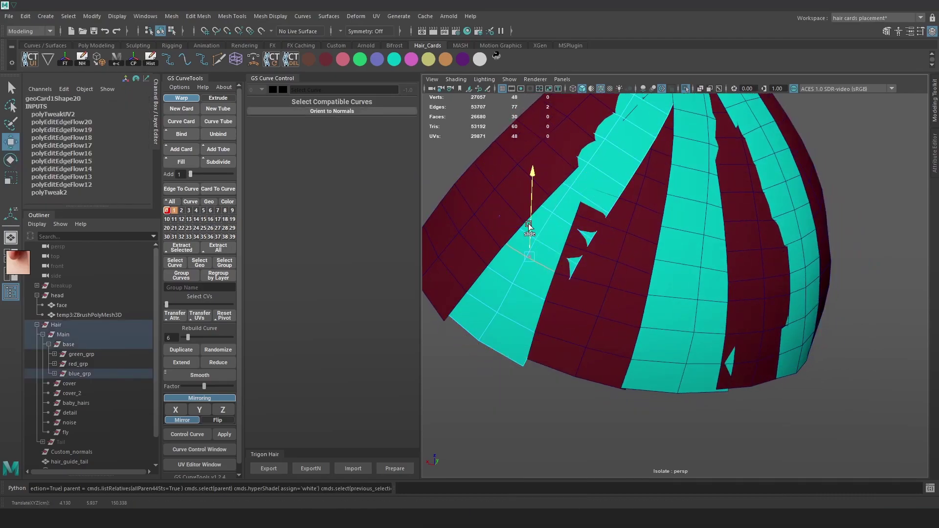
- Slide and rotate the cross edges further up the leftmost dark red card
scroll(503, 215, up, 2)
click(503, 216)
right_drag(503, 216, 521, 164)
click(476, 200)
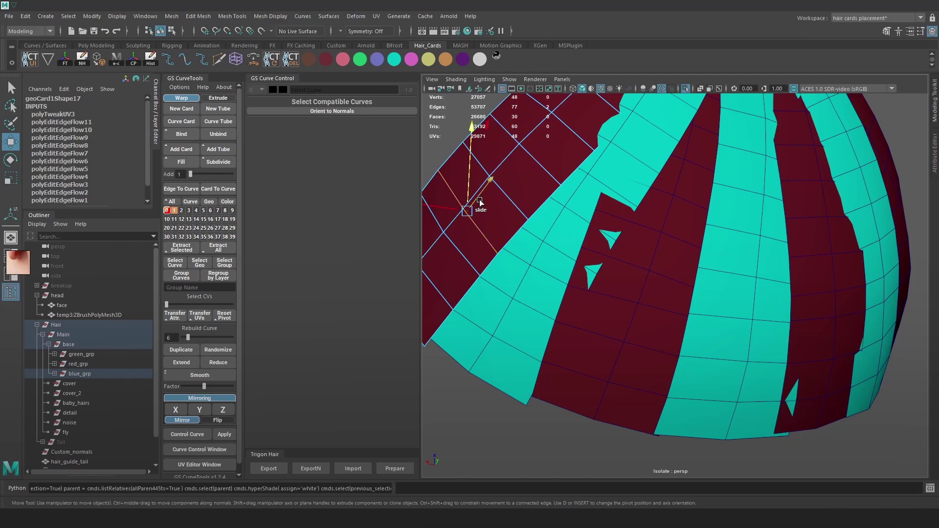
key(e)
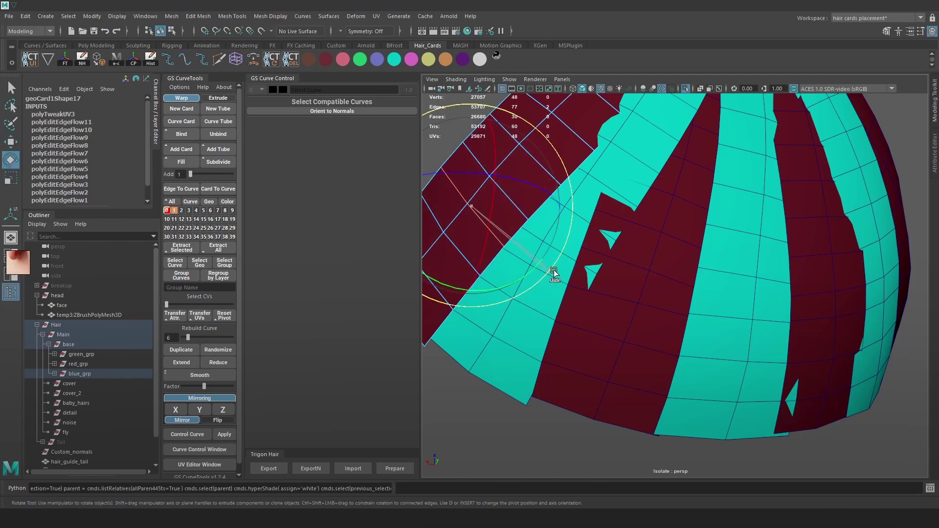
key(w)
ctrl+shift+drag(487, 193, 486, 192)
- Apply Edit Edge Flow to the cross edges around the middle of the central teal card
alt+drag(768, 265, 686, 254)
click(685, 252)
right_drag(685, 255, 684, 259)
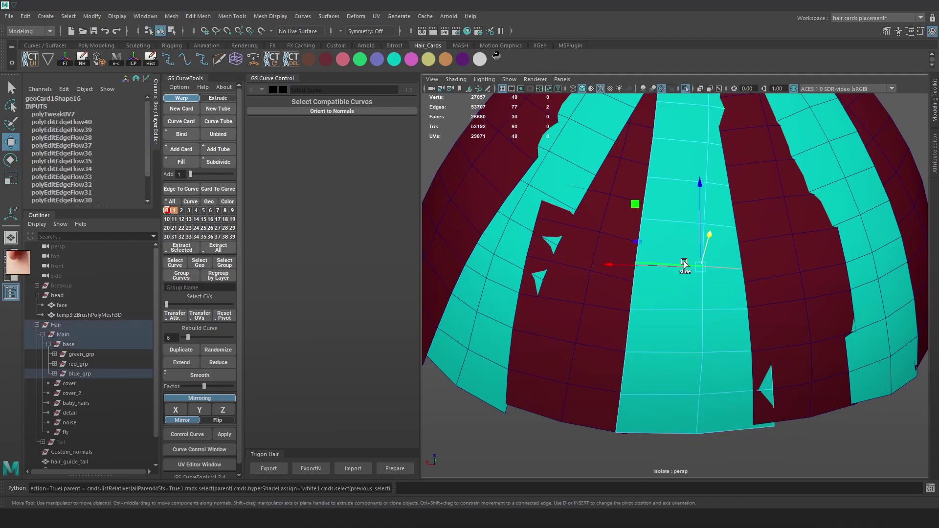
shift+right_click(687, 242)
click(685, 336)
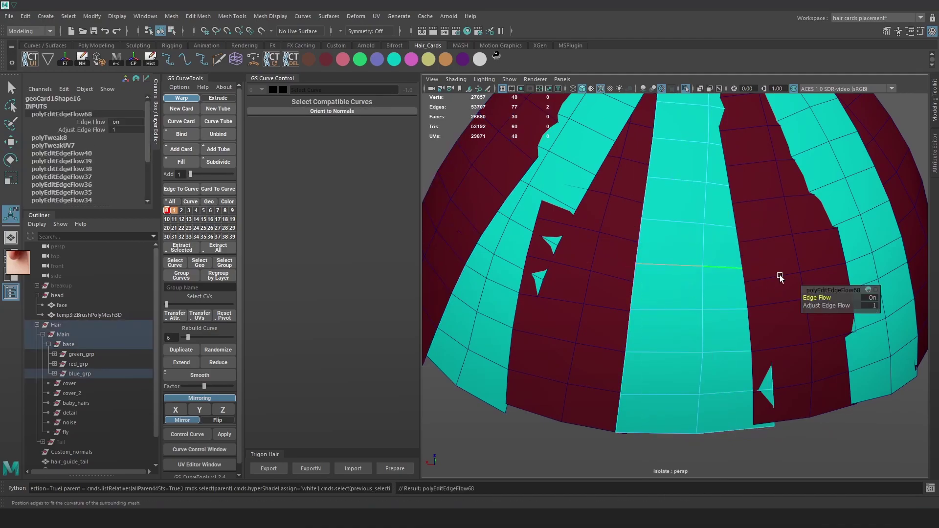
- Apply Edit Edge Flow to the middle cross edges of the dark red card right of the centre
alt+drag(692, 298, 758, 273)
right_drag(753, 249, 753, 223)
double_click(745, 278)
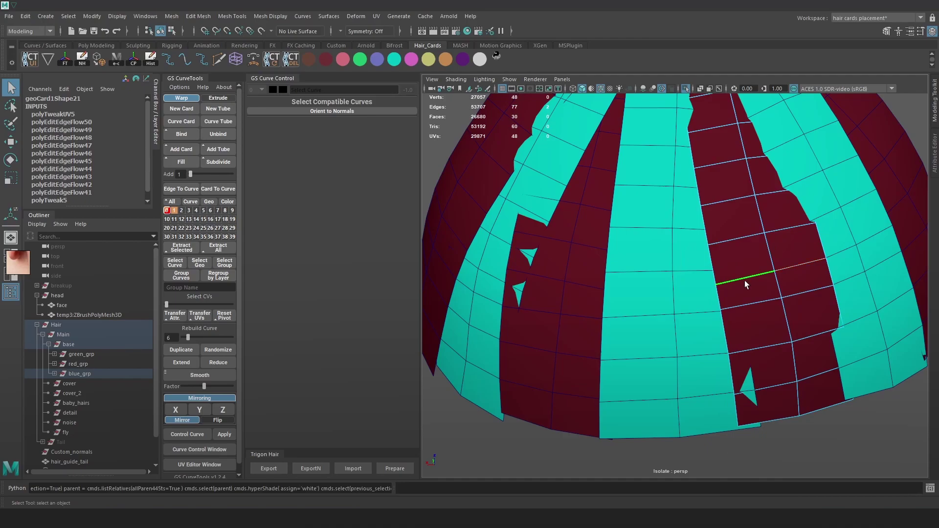
key(g)
alt+drag(759, 286, 812, 248)
key(q)
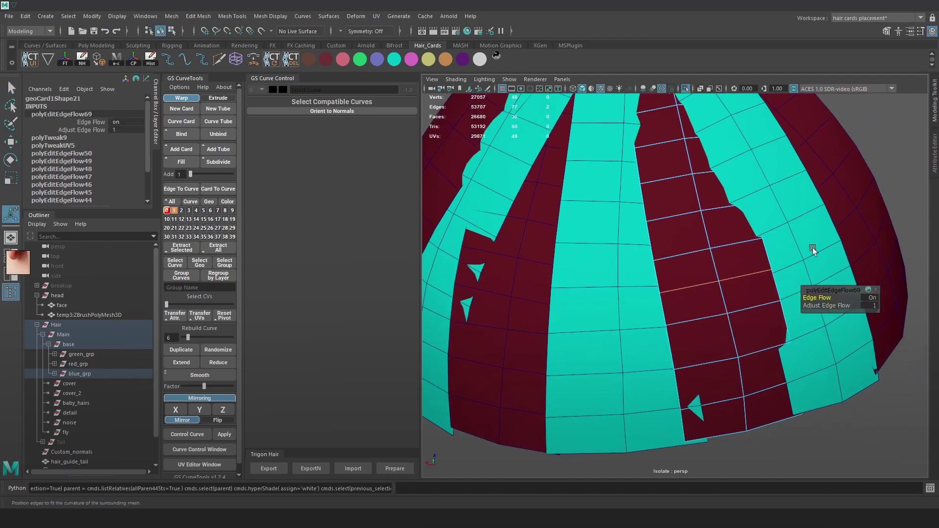
- Apply Edit Edge Flow to a middle cross edge on the right-hand teal card and on the far-right dark red card
click(810, 256)
click(788, 266)
key(g)
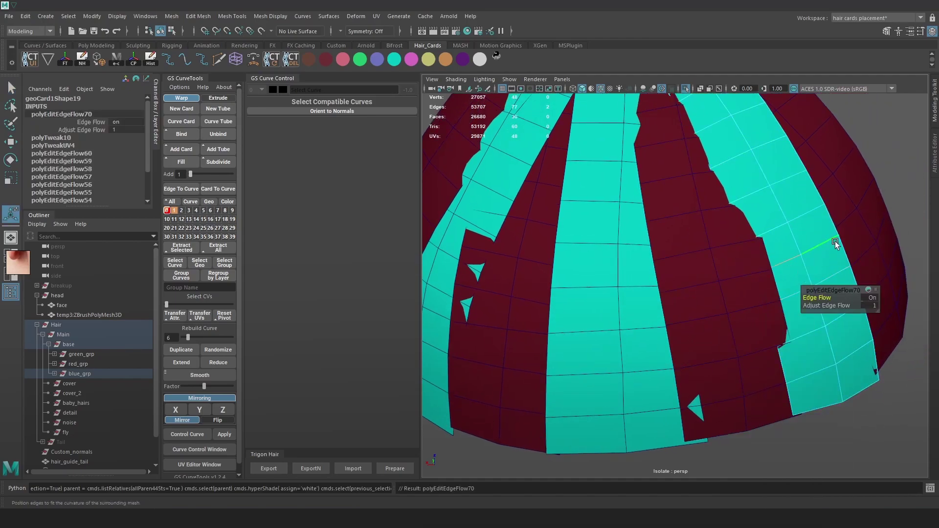
right_drag(852, 223, 850, 177)
click(844, 224)
key(g)
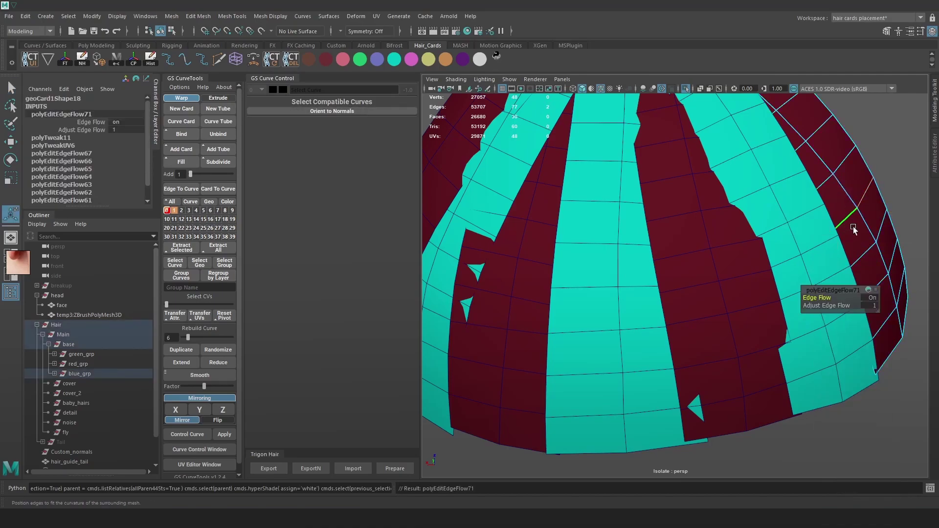
- Slide the middle cross edges slightly upward on the dark red card right of the centre and on the teal card beside it
key(w)
alt+drag(853, 227, 750, 242)
click(750, 242)
right_drag(745, 248, 745, 216)
double_click(715, 284)
drag(753, 239, 754, 233)
click(833, 246)
right_drag(831, 247, 824, 194)
double_click(842, 245)
drag(832, 212, 831, 206)
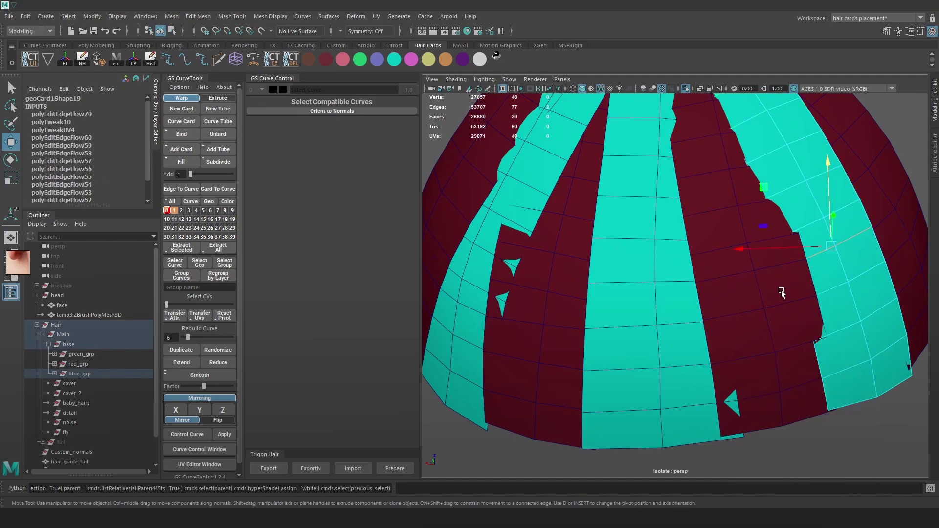
- Slide the upper-middle cross edges of the dark red card right of the centre further up the card
click(782, 291)
right_drag(781, 290, 777, 245)
double_click(715, 249)
drag(747, 195, 747, 181)
alt+middle_drag(708, 221, 716, 259)
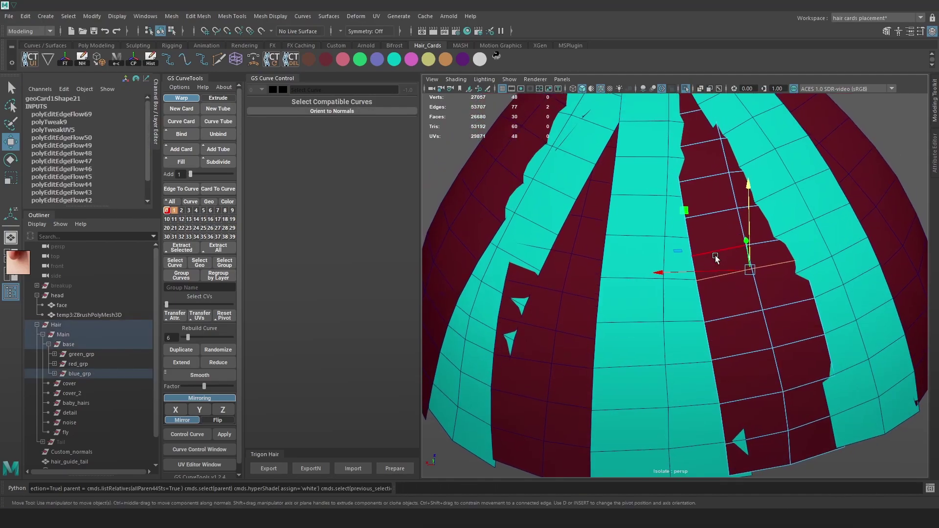
drag(747, 175, 739, 136)
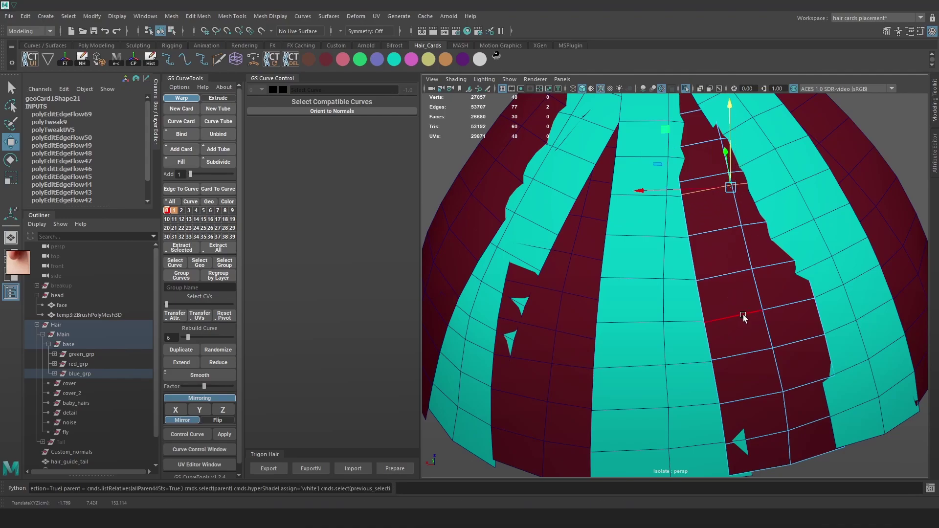
- Slide the middle cross edges of the right-hand teal card up along its length
scroll(742, 318, down, 2)
right_drag(802, 306, 793, 261)
double_click(785, 263)
drag(805, 206, 772, 144)
double_click(761, 202)
- Slide the middle cross edges of the dark red card left of the centre upward and adjust their rotation
right_drag(592, 306, 593, 265)
double_click(589, 326)
ctrl+shift+drag(579, 289, 581, 277)
key(e)
drag(669, 320, 669, 316)
key(w)
ctrl+shift+drag(578, 286, 580, 282)
- Slide a left-border vertex around the middle of the dark red card left of the centre
alt+drag(666, 292, 676, 296)
right_drag(608, 266, 573, 267)
click(583, 316)
ctrl+shift+drag(584, 287, 585, 290)
- Delete a cross edge from the upper part of the dark red card left of the centre and slide its upper neighbour downward
right_drag(602, 288, 593, 268)
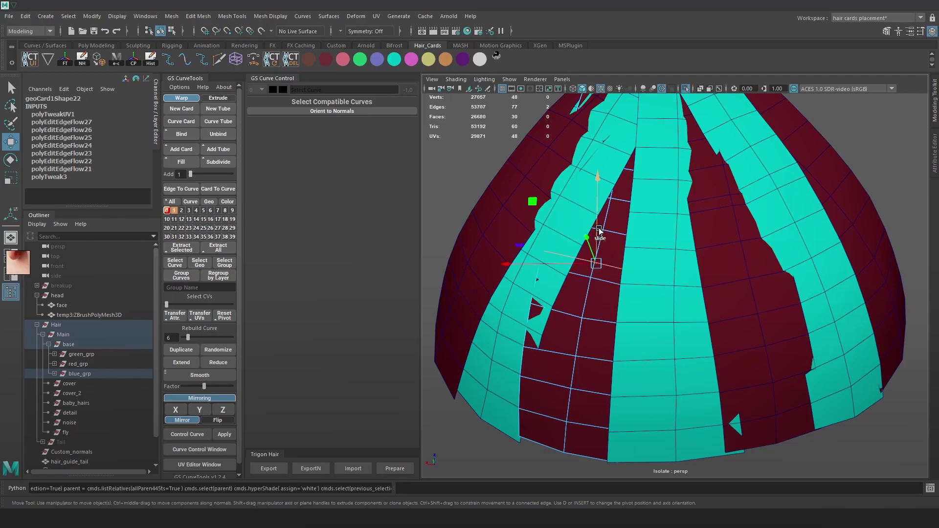
key(Delete)
double_click(620, 199)
ctrl+shift+drag(614, 171, 613, 181)
- Delete an upper cross edge from the dark red card right of the centre and slide the edges above it down to even the spacing
right_drag(705, 200, 706, 195)
double_click(710, 198)
key(ctrl+Delete)
double_click(694, 172)
ctrl+shift+drag(720, 124, 721, 135)
alt+middle_drag(743, 127, 721, 157)
ctrl+shift+drag(697, 138, 697, 147)
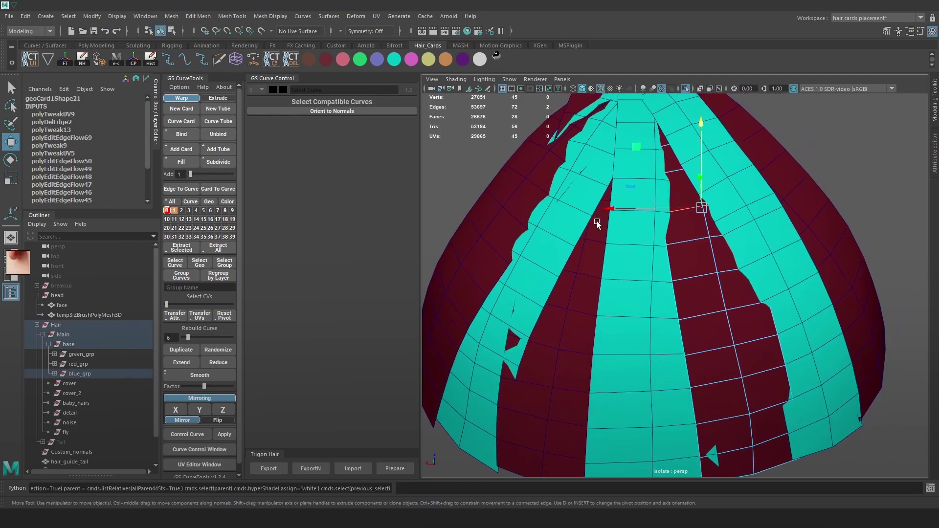
- Slide the upper cross edges and a border vertex of the dark red card left of the centre, checking in wireframe
right_drag(597, 219, 599, 211)
double_click(600, 201)
ctrl+shift+drag(595, 165, 630, 169)
key(4)
double_click(620, 185)
right_drag(605, 180, 593, 181)
click(599, 195)
ctrl+shift+drag(596, 165, 597, 173)
alt+drag(642, 179, 627, 185)
key(5)
- Slide the topmost cross edges of the dark red card right of the centre to even out their spacing
right_drag(661, 229, 654, 213)
double_click(654, 213)
ctrl+shift+drag(671, 190, 658, 166)
key(4)
double_click(645, 161)
ctrl+shift+drag(659, 131, 658, 137)
alt+drag(653, 142, 641, 169)
key(5)
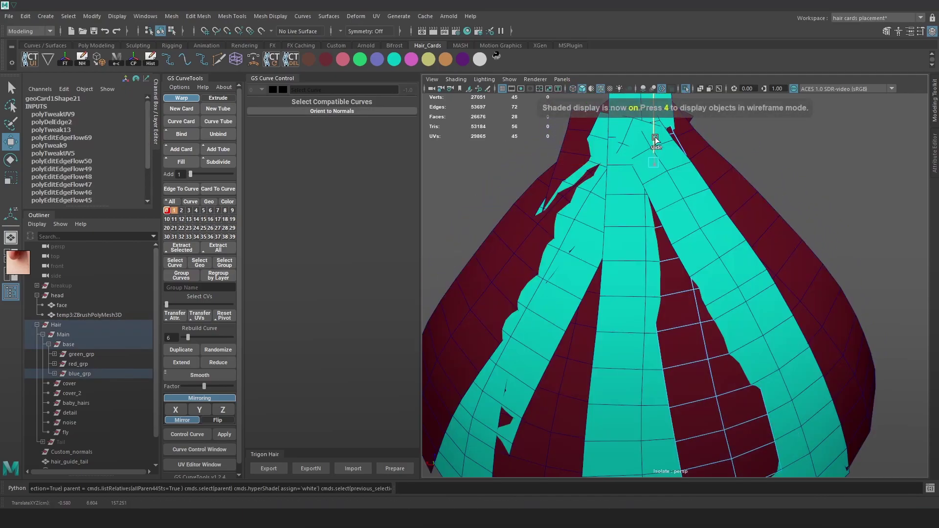
- Delete a cross edge from the lower half of the left-hand teal card and smooth the neighbouring edges with Edit Edge Flow
mouse_move(674, 254)
alt+mouse_down()
mouse_move(642, 295)
mouse_move(648, 286)
alt+mouse_up()
key(F8)
right_drag(617, 249, 598, 233)
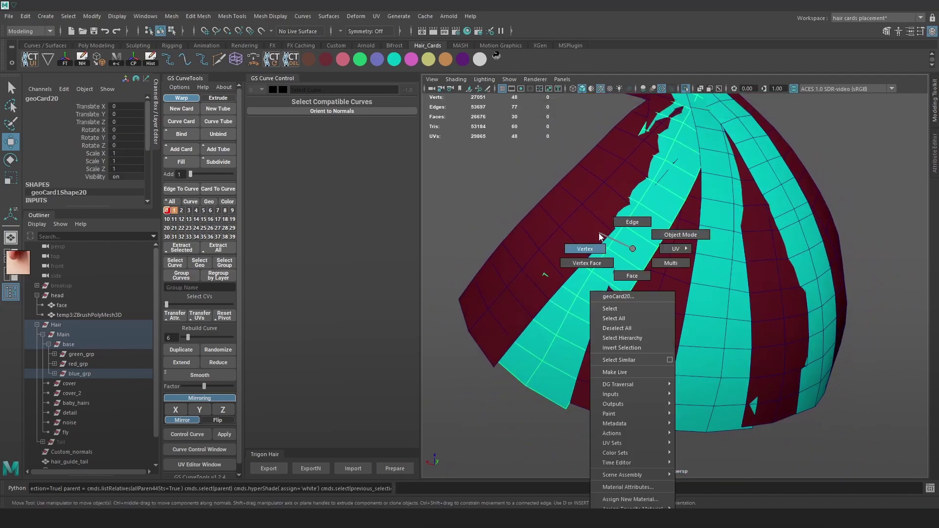
click(650, 249)
alt+drag(650, 247, 652, 177)
click(628, 246)
click(645, 216)
click(642, 205)
alt+middle_drag(586, 302, 624, 265)
alt+drag(607, 308, 625, 305)
double_click(613, 304)
right_drag(613, 259, 604, 356)
key(Delete)
key(g)
- Slide a right-border vertex of the left-hand teal card upward along its edge
right_drag(649, 245, 617, 245)
click(656, 256)
key(w)
ctrl+shift+drag(664, 237, 672, 218)
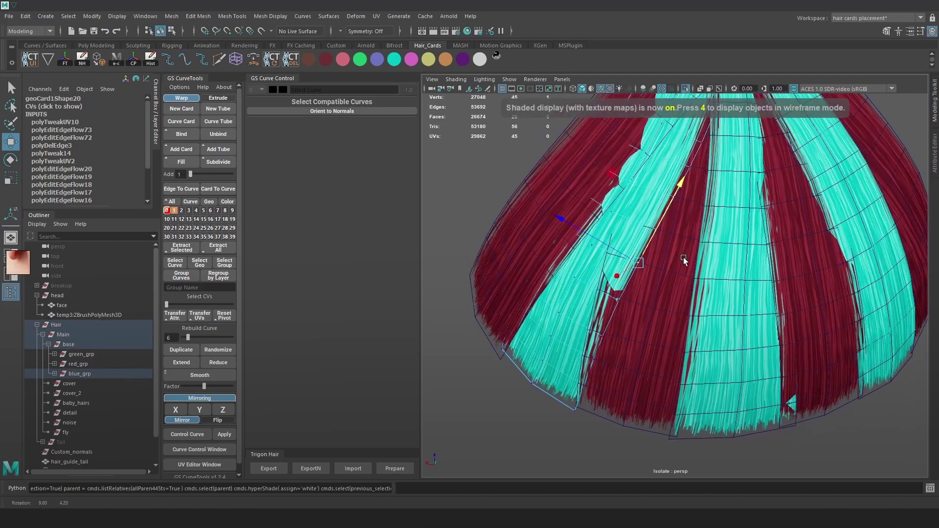
- Slide the upper right-border vertices of the central teal card upward with the hair textures displayed
click(780, 238)
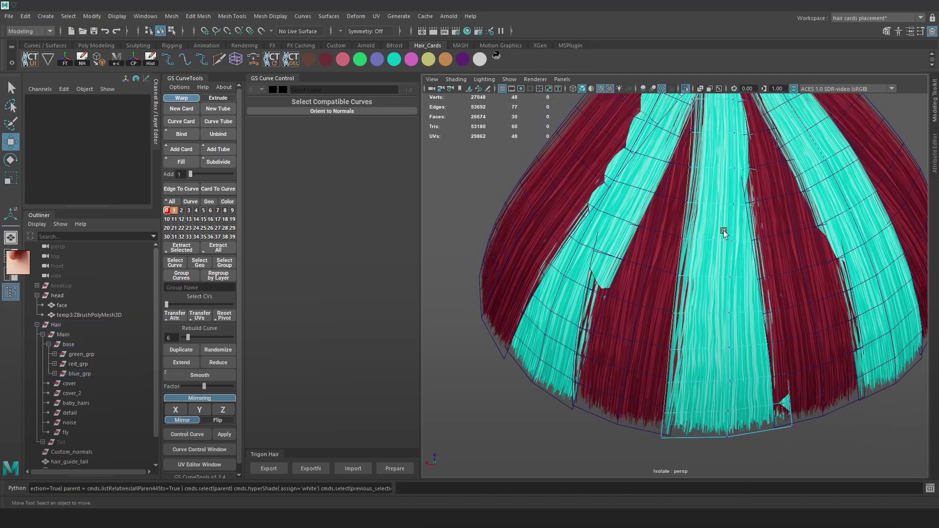
click(780, 204)
ctrl+shift+drag(780, 217, 770, 155)
click(776, 166)
alt+middle_drag(774, 137, 771, 161)
click(772, 161)
ctrl+shift+drag(771, 140, 769, 135)
- Slide a lower right-border vertex of the central teal card and return to untextured shading
click(776, 305)
ctrl+shift+drag(771, 282, 709, 264)
click(727, 303)
key(4)
key(5)
alt+middle_drag(686, 283, 684, 255)
scroll(684, 254, up, 5)
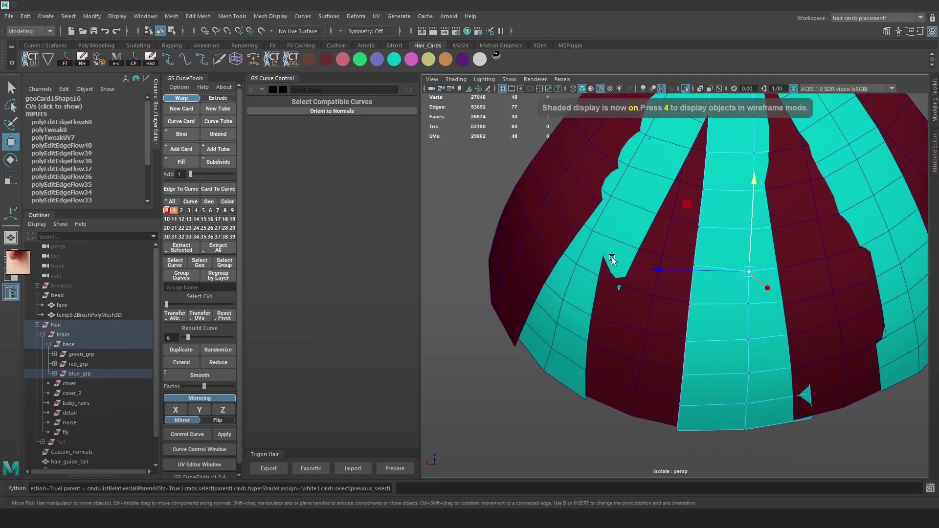
- Select a right-border vertex in the lower half of the left-hand teal card for moving
click(585, 252)
alt+drag(585, 252, 609, 263)
right_click(618, 245)
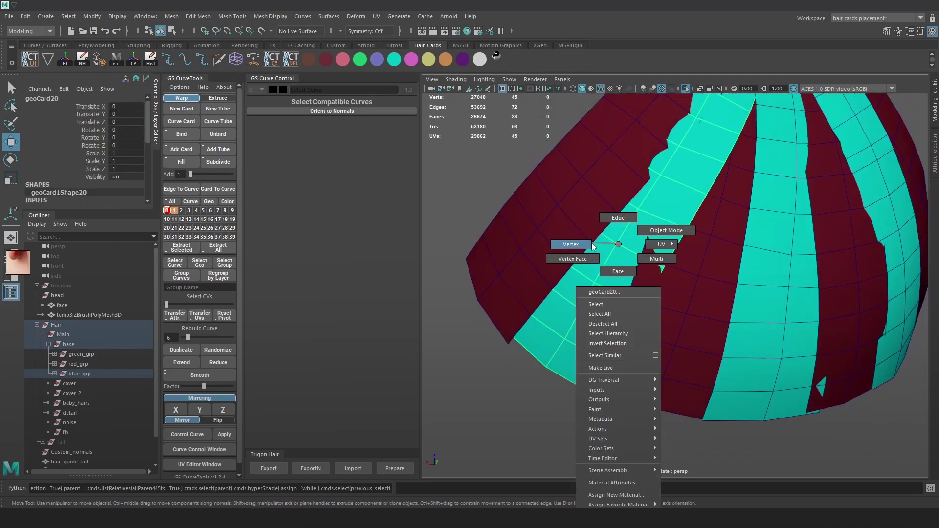
right_drag(592, 244, 590, 244)
alt+drag(670, 237, 660, 245)
mouse_move(638, 280)
mouse_down()
mouse_move(660, 269)
mouse_move(639, 279)
mouse_up()
key(w)
click(611, 274)
- Set the Move tool's transform constraint to Off while keeping Preserve UVs enabled
click(612, 276)
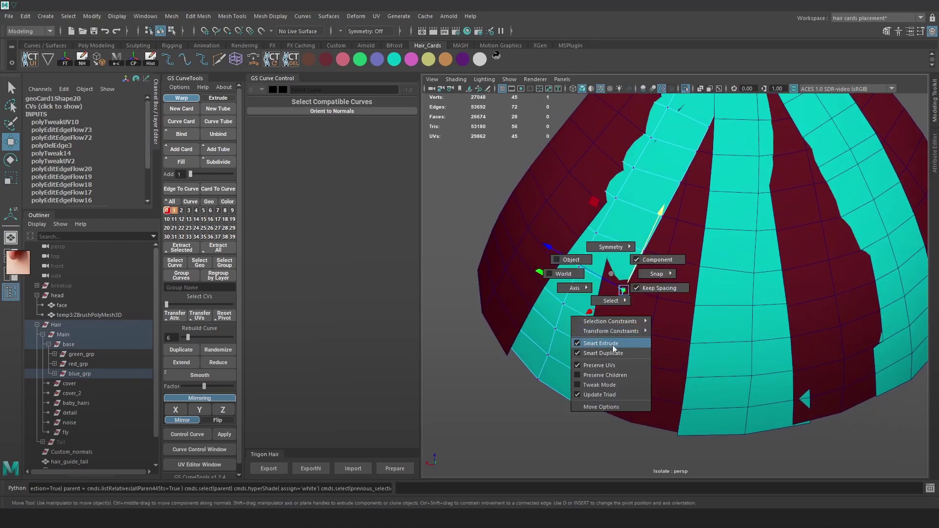
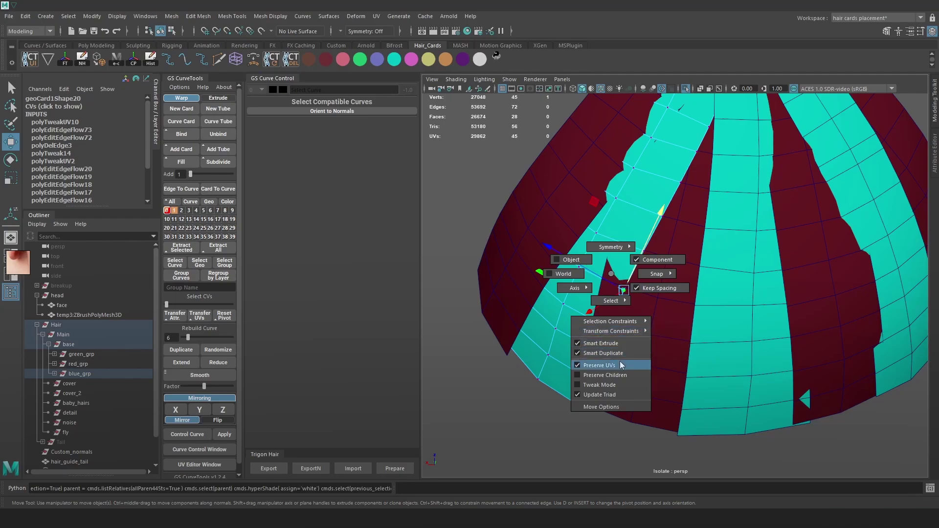
click(620, 362)
click(625, 285)
click(618, 375)
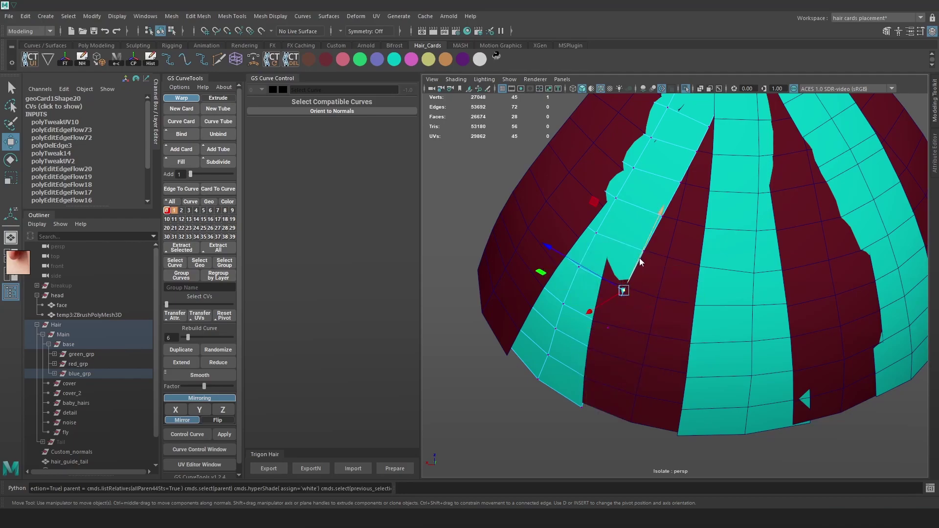
click(638, 257)
mouse_move(655, 316)
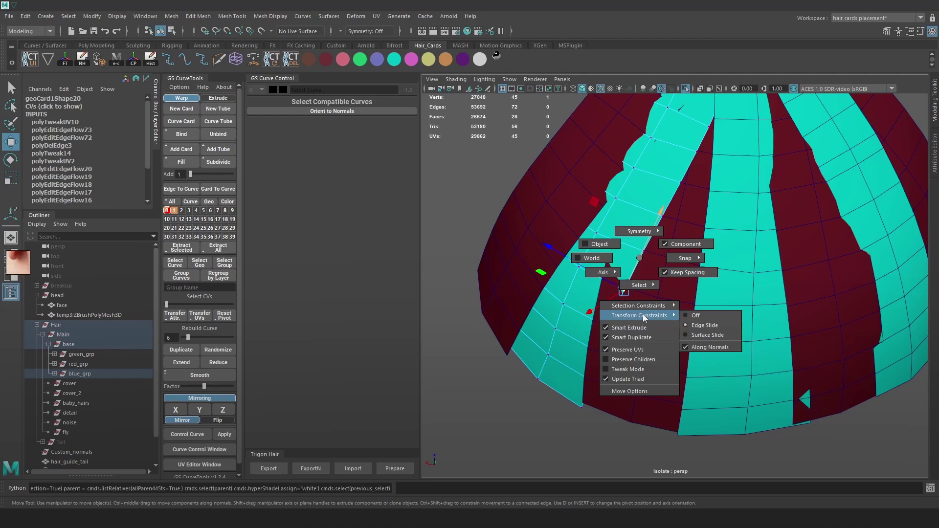
click(702, 312)
- Move the middle right-border vertices of the left-hand teal card freely outward above the dark red card
click(609, 309)
key(ctrl+z)
drag(605, 302, 599, 304)
middle_drag(600, 304, 635, 268)
drag(636, 268, 635, 269)
drag(604, 297, 606, 297)
click(575, 278)
drag(558, 272, 556, 273)
- Move the next right-border vertices down the left-hand teal card outward and adjust them along its length
click(601, 326)
drag(588, 341, 586, 342)
drag(617, 306, 618, 304)
click(600, 358)
drag(582, 364, 580, 366)
drag(606, 324, 607, 325)
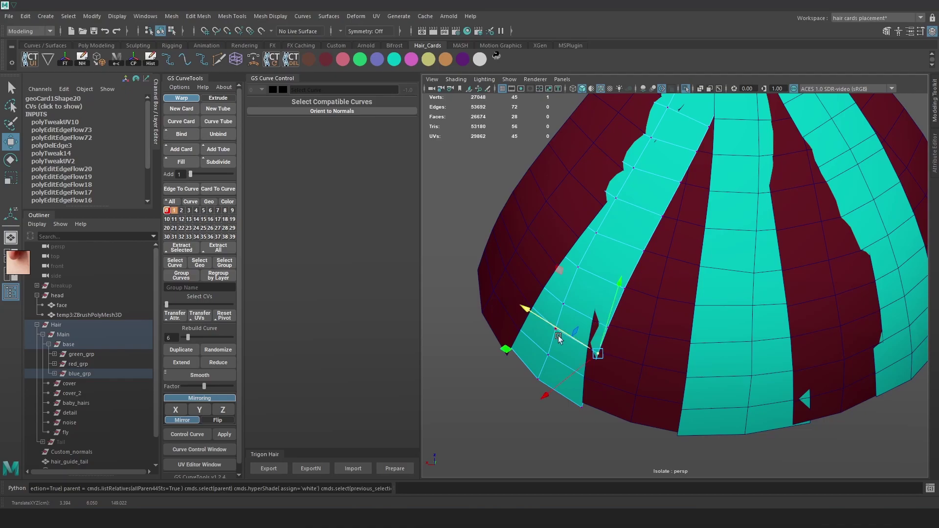
- Pull the lowest vertices of the left-hand teal card outward, checking the curvature from the side
click(557, 330)
drag(527, 342, 553, 352)
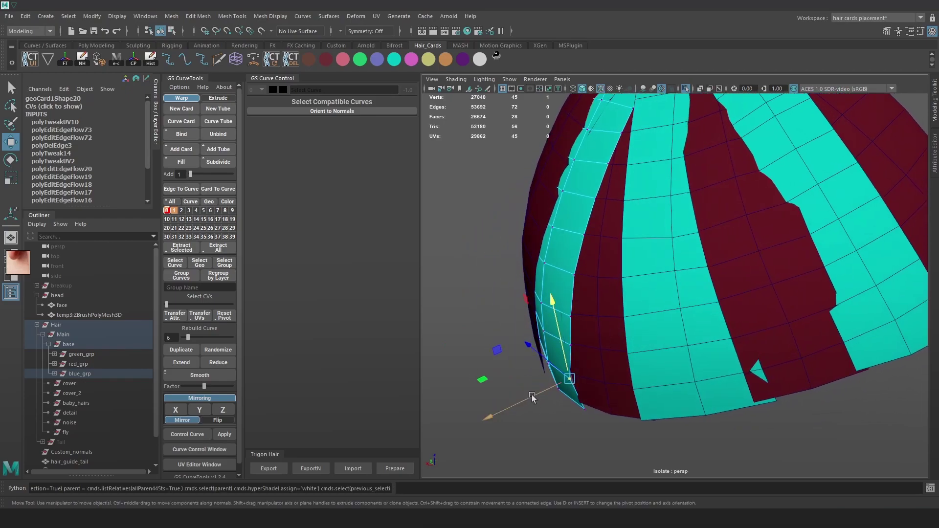
click(569, 377)
drag(554, 386, 587, 381)
click(581, 398)
drag(562, 411, 554, 418)
drag(586, 369, 588, 361)
- Adjust the bottom left corner vertex of the dark red card left of the centre
click(649, 323)
right_drag(650, 324, 619, 325)
click(583, 392)
alt+drag(595, 384, 681, 346)
drag(591, 414, 589, 417)
alt+drag(701, 348, 665, 303)
- Move the left-border vertices of the dark red card right of the centre to refine its overlap with the central teal card
right_drag(681, 245, 724, 231)
click(844, 189)
alt+drag(832, 194, 715, 224)
click(714, 222)
right_drag(714, 222, 688, 203)
click(669, 210)
alt+drag(675, 214, 697, 242)
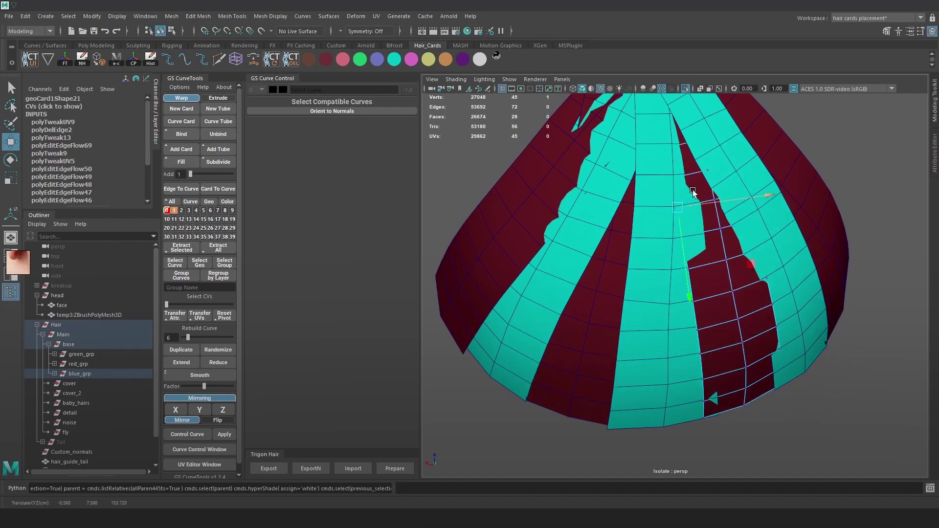
mouse_move(685, 176)
alt+mouse_down()
mouse_move(696, 221)
mouse_move(708, 189)
mouse_move(692, 153)
alt+mouse_up()
key(6)
drag(713, 304, 745, 366)
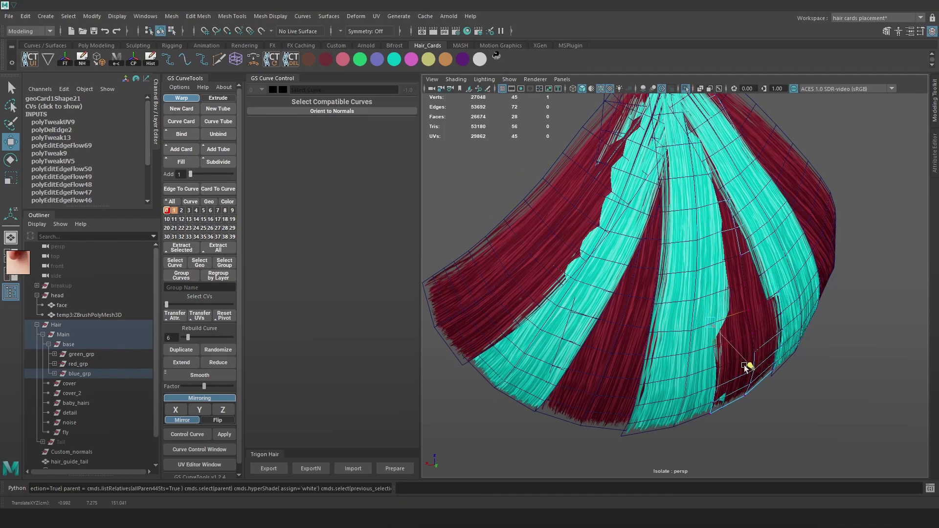
- Move a lower right-border vertex of the central teal card to refine its overlap with the adjacent dark red card
key(4)
click(688, 333)
key(F8)
click(680, 336)
click(650, 331)
right_drag(857, 168, 829, 164)
click(729, 343)
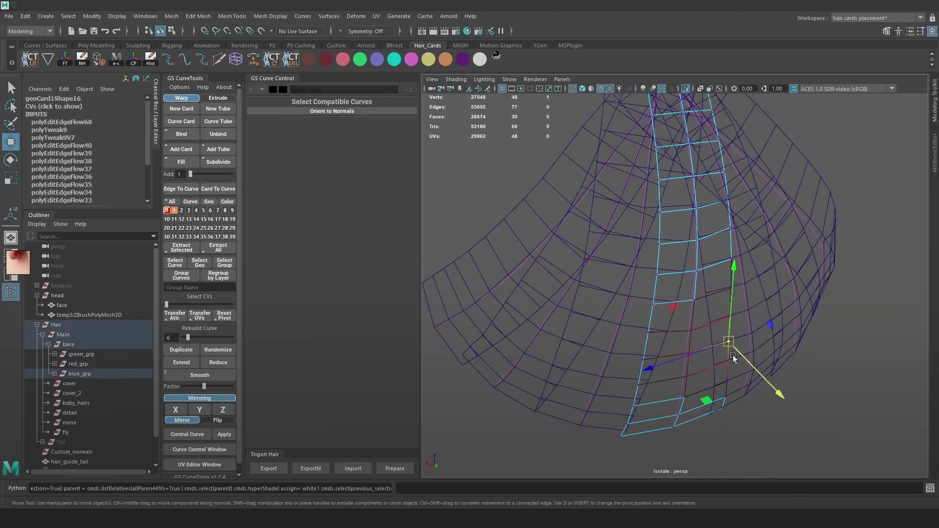
key(5)
mouse_move(732, 350)
mouse_down()
mouse_move(712, 394)
mouse_move(728, 419)
mouse_move(732, 385)
mouse_move(715, 331)
mouse_move(728, 322)
mouse_up()
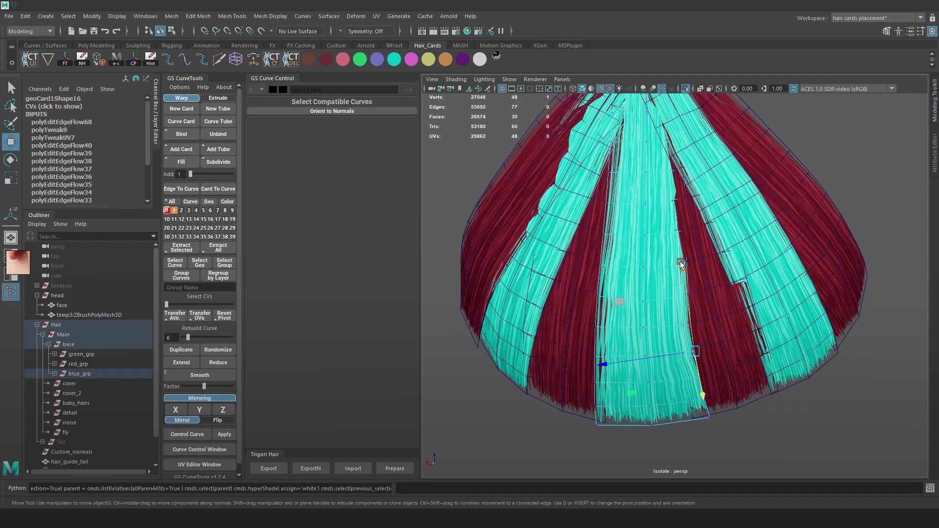
- Try to raise the length divisions of the central teal card to 22
key(5)
right_drag(639, 249, 729, 215)
key(4)
click(644, 368)
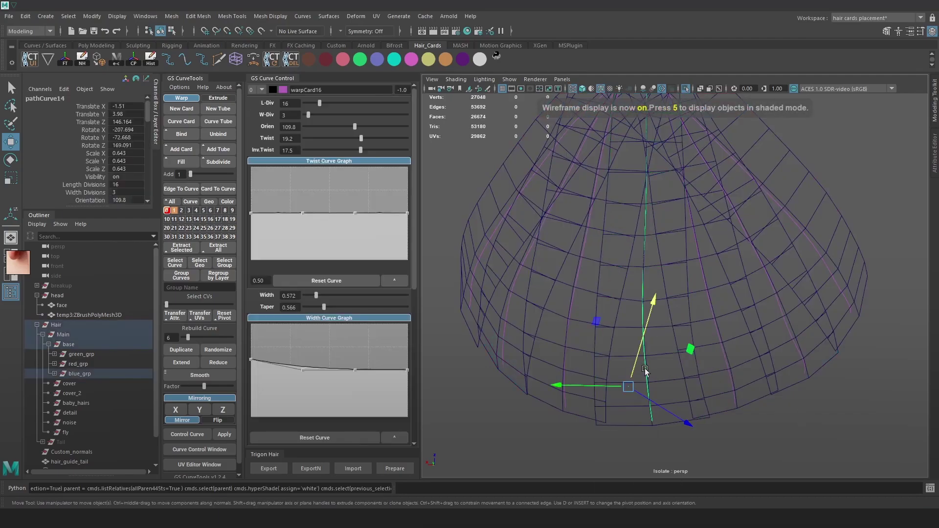
drag(321, 99, 325, 101)
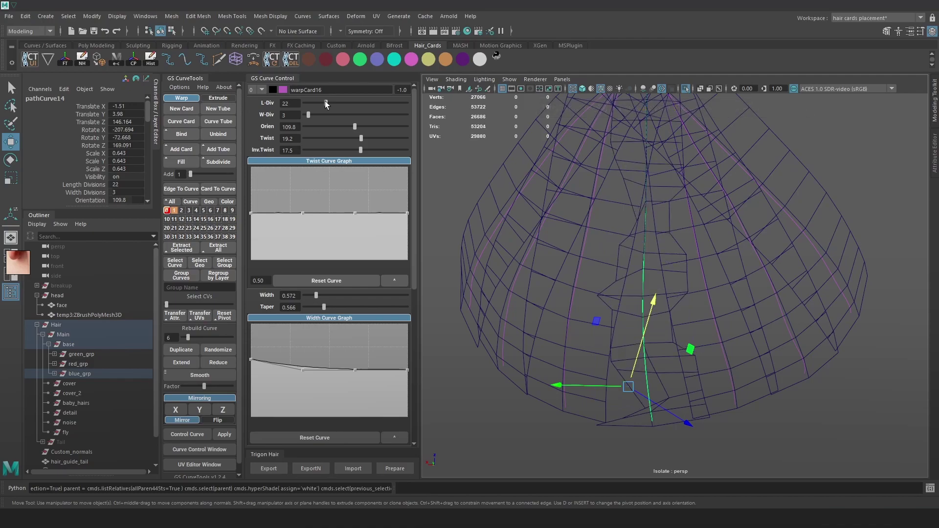
key(ctrl+z)
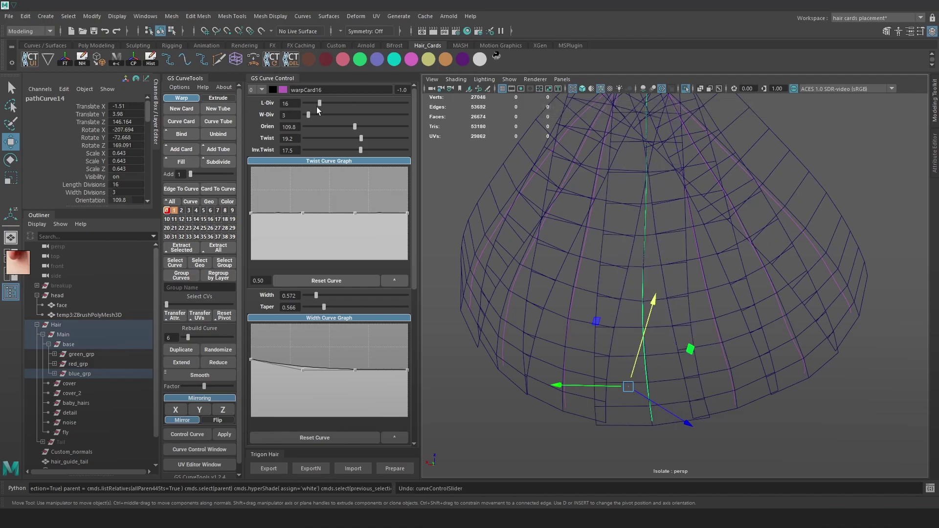
- Try to move a control vertex on the guide curve of the central teal card
scroll(733, 207, up, 1)
key(5)
key(4)
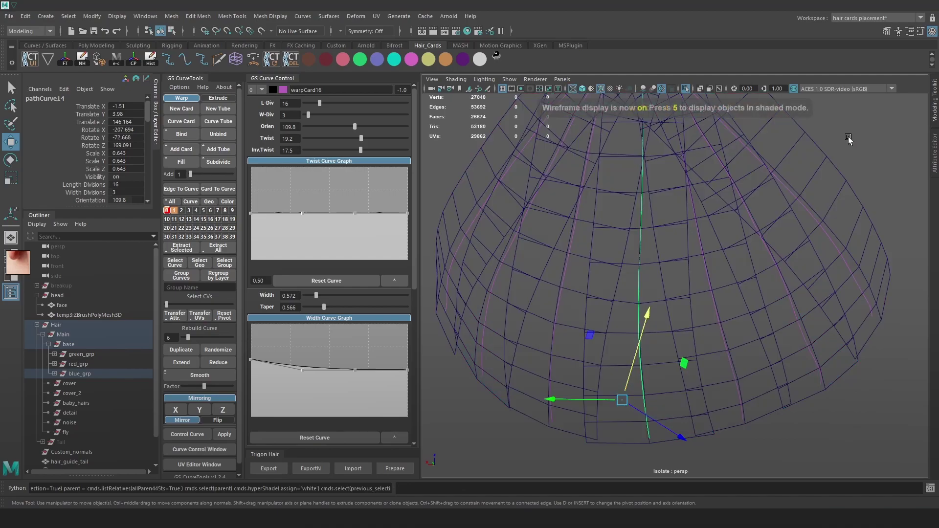
key(6)
click(787, 160)
key(4)
mouse_move(660, 318)
mouse_down()
mouse_move(602, 348)
mouse_move(655, 331)
mouse_move(612, 327)
mouse_move(658, 329)
mouse_up()
key(6)
key(ctrl+z)
- Try to change the orientation of the central teal card
alt+right_drag(431, 152, 441, 158)
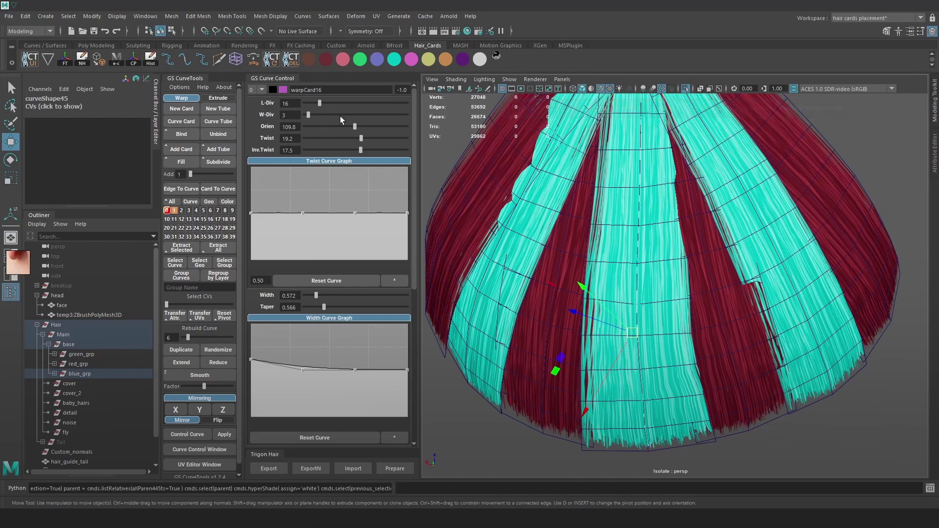
drag(352, 128, 362, 136)
key(ctrl+z)
key(ctrl+z)
key(ctrl+z)
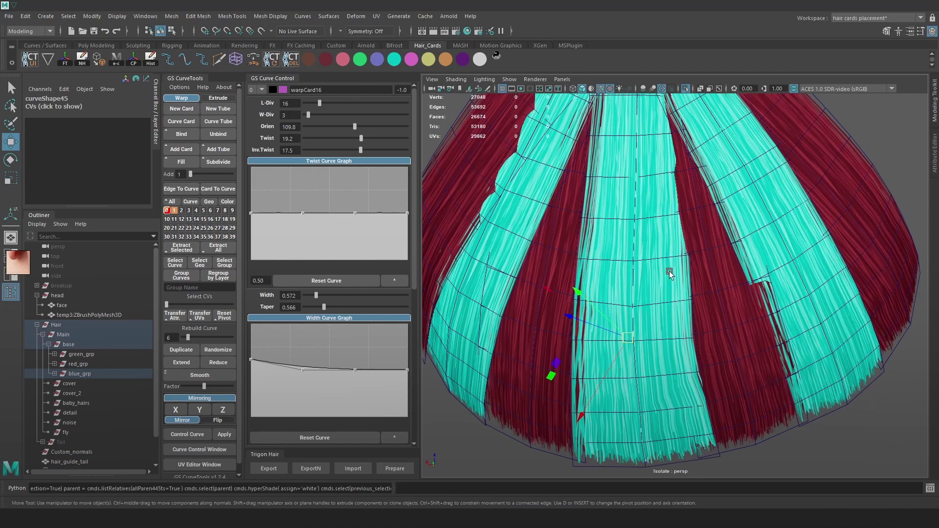
- Move the right-border vertices of the dark red card right of the centre so they tuck under the neighbouring teal card
alt+drag(691, 295, 706, 254)
scroll(702, 253, down, 3)
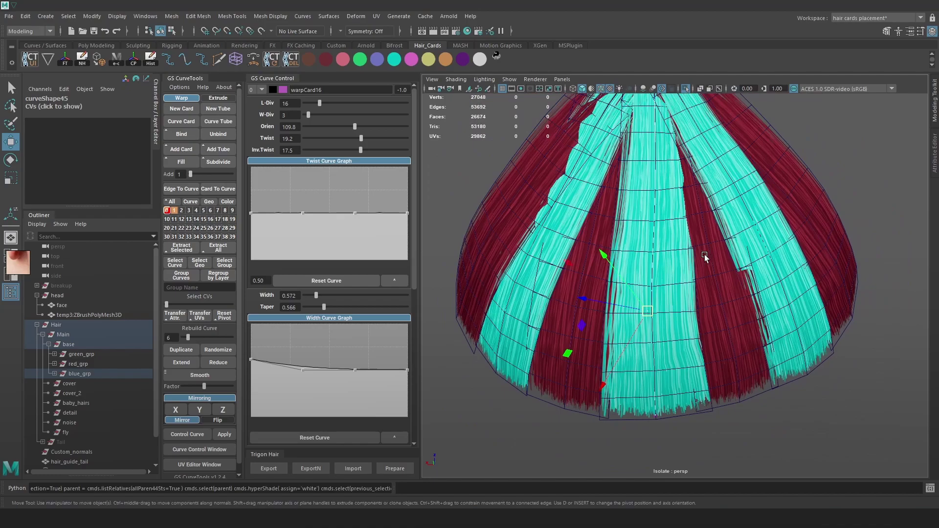
scroll(700, 274, up, 3)
key(5)
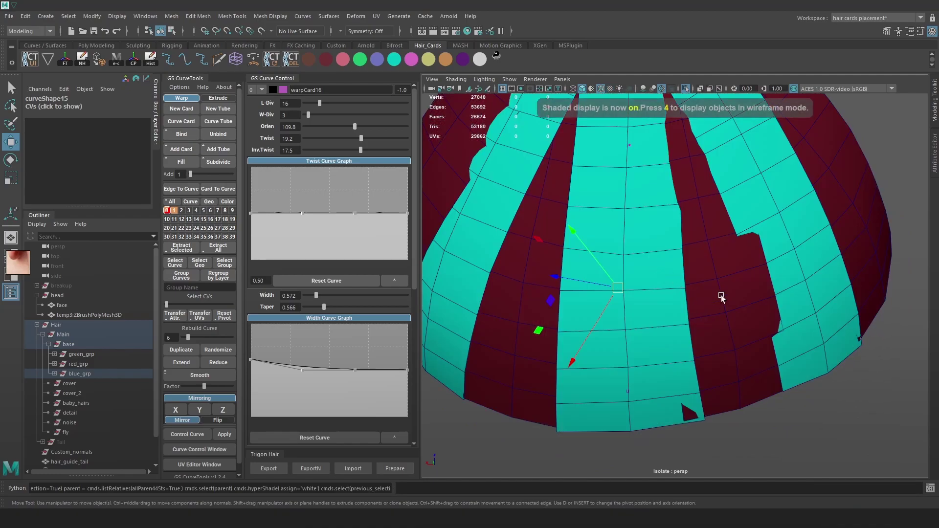
click(729, 242)
right_drag(729, 243, 659, 222)
mouse_move(685, 414)
mouse_down()
mouse_move(689, 438)
mouse_move(692, 405)
mouse_move(696, 426)
mouse_move(727, 391)
mouse_move(668, 405)
mouse_move(736, 318)
mouse_up()
drag(778, 291, 774, 291)
click(741, 251)
drag(754, 243, 736, 205)
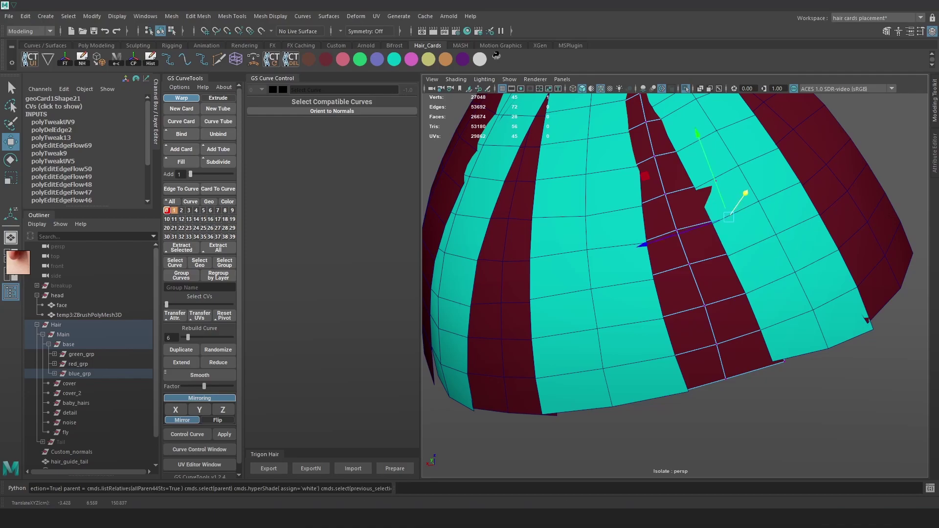
click(699, 188)
drag(722, 159, 719, 160)
alt+drag(706, 197, 689, 239)
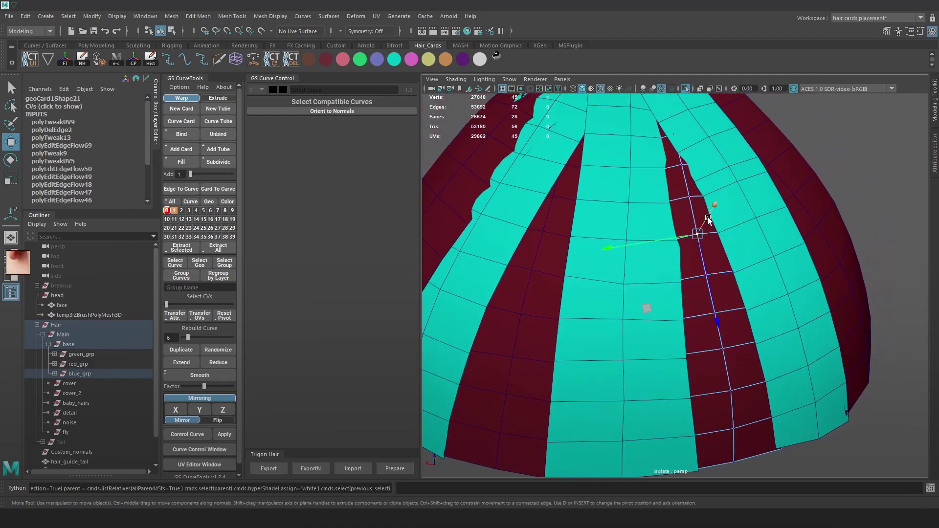
- Adjust the upper middle-column vertices of the dark red card right of the centre and bring the head back into view
alt+middle_drag(701, 210, 693, 224)
drag(702, 293, 706, 295)
click(688, 210)
drag(697, 190, 696, 191)
click(680, 187)
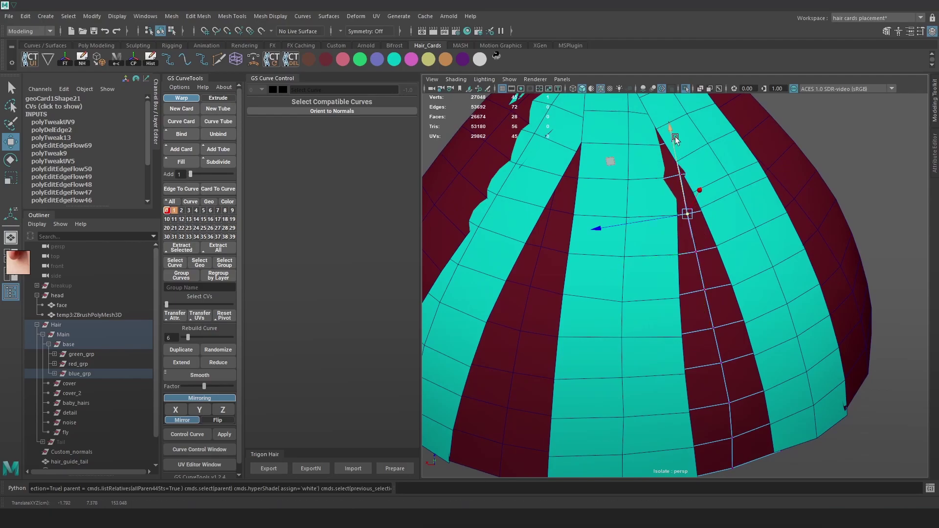
click(686, 89)
drag(698, 202, 699, 196)
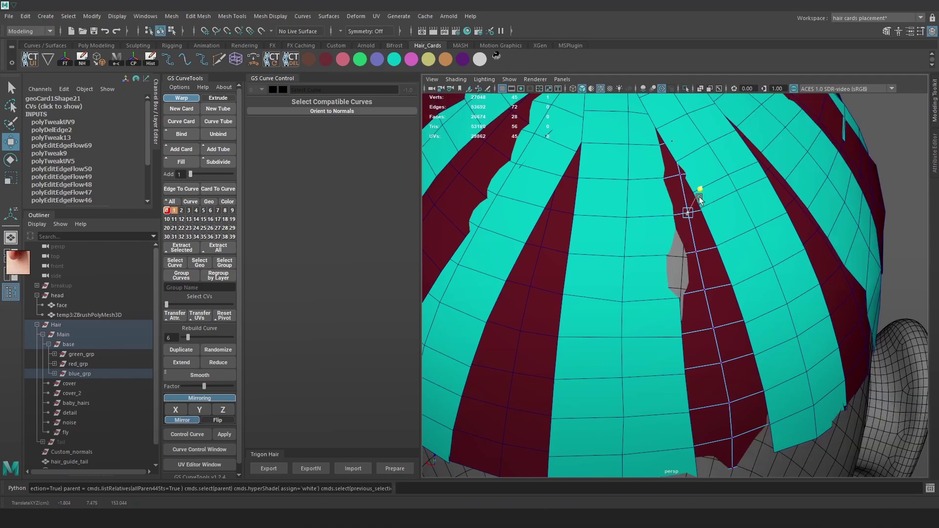
click(679, 174)
drag(685, 156, 685, 160)
- Move the right-border vertices of the central teal card outward to close the gap beside the dark red card
click(668, 260)
key(4)
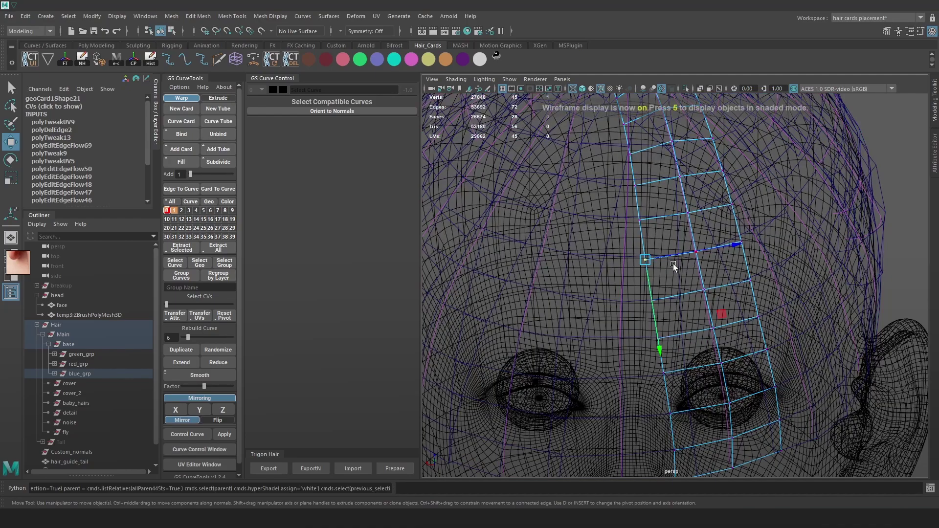
key(5)
alt+drag(689, 280, 681, 304)
click(687, 308)
mouse_move(857, 150)
right_down()
mouse_move(883, 146)
mouse_move(812, 149)
right_up()
click(703, 289)
drag(719, 294, 726, 297)
click(702, 331)
drag(720, 341, 724, 347)
click(699, 248)
drag(727, 247, 731, 246)
- Adjust a left-border vertex of the dark red card right of the centre where it meets the central teal card
click(729, 289)
right_drag(858, 148, 812, 148)
key(4)
click(670, 293)
key(5)
drag(686, 304, 690, 306)
key(4)
key(5)
- Reduce the taper of the central teal card to 0.320
click(662, 260)
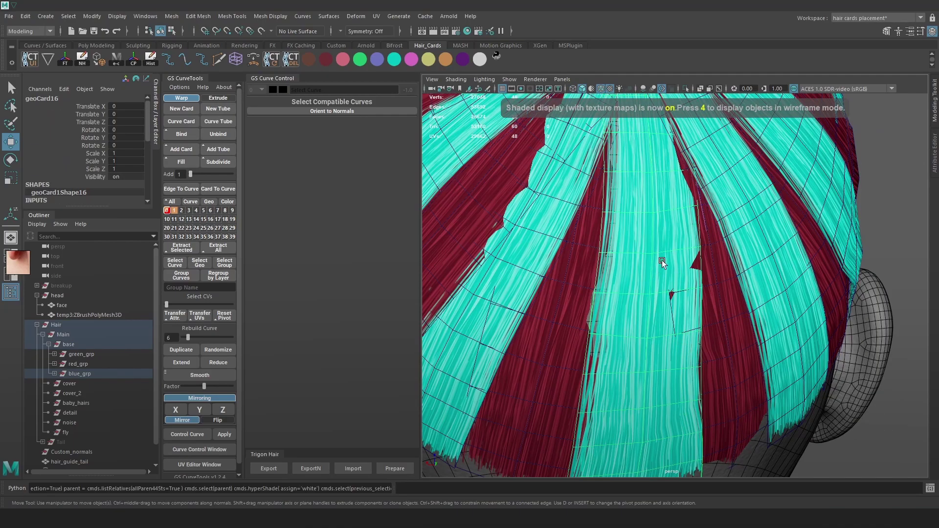
key(F8)
drag(715, 300, 708, 254)
click(653, 296)
alt+drag(656, 303, 638, 325)
key(F8)
key(4)
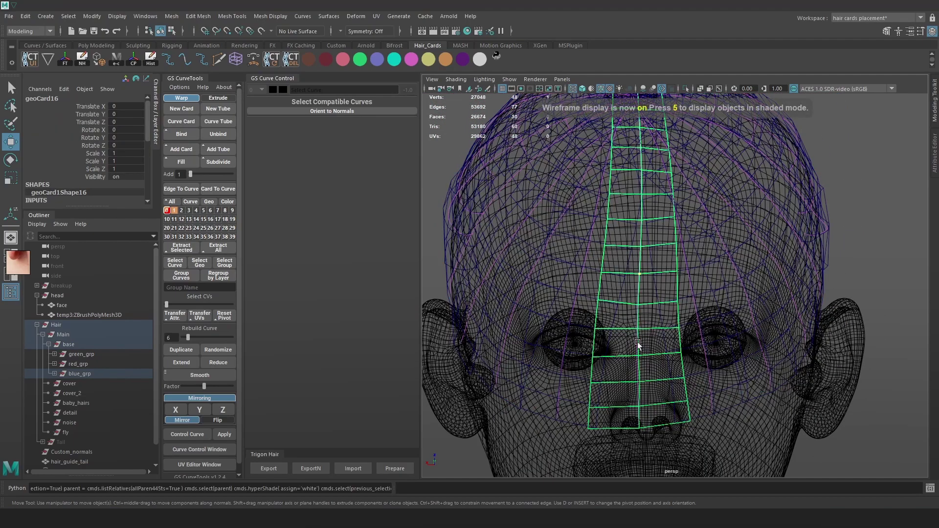
click(635, 344)
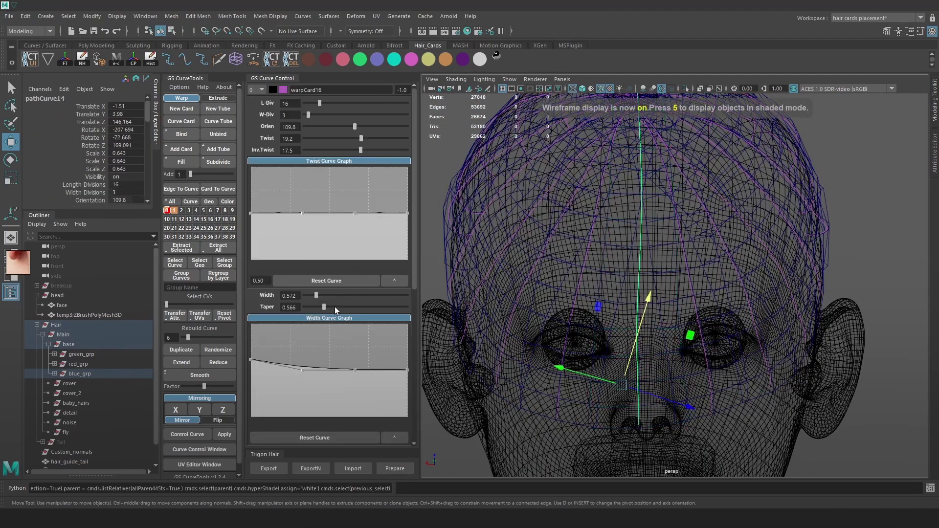
drag(324, 307, 317, 308)
key(5)
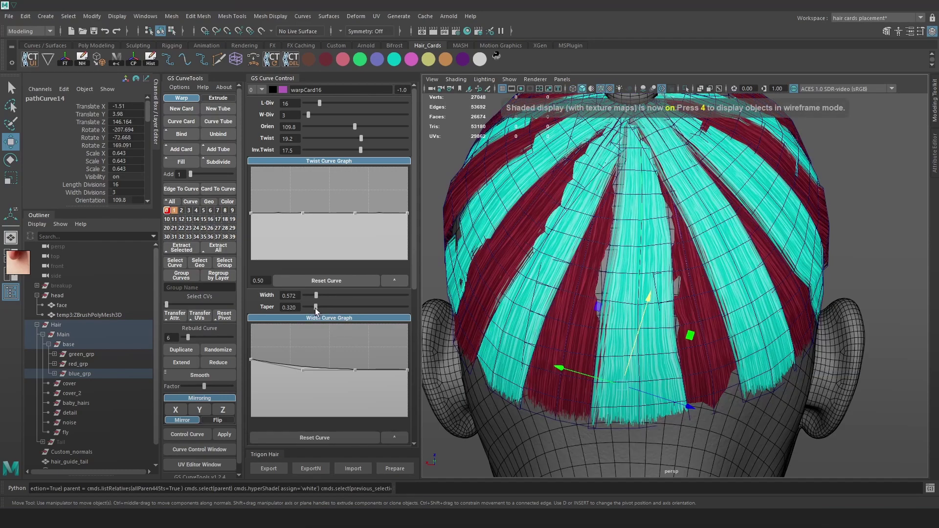
- Move a lower left-border vertex of the dark red card right of the centre to refine its overlap with the central card
scroll(699, 276, up, 3)
click(707, 277)
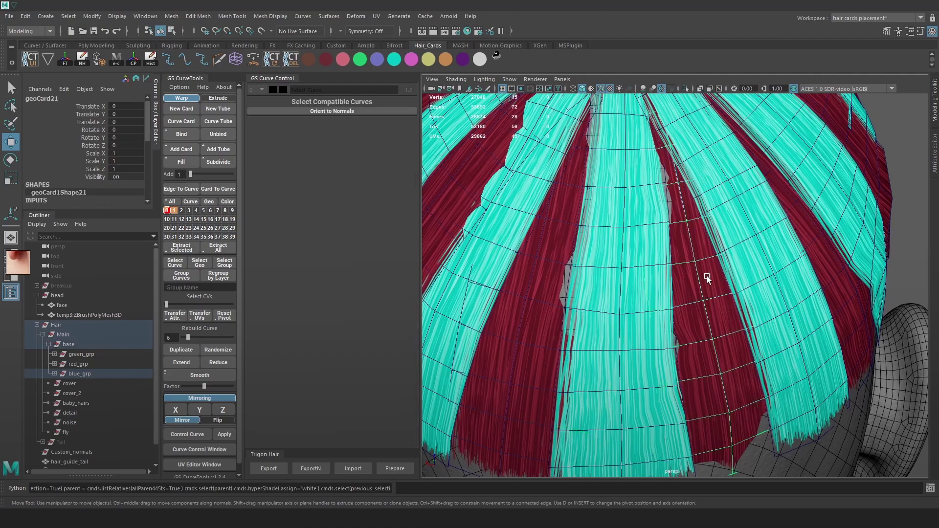
right_drag(706, 276, 649, 226)
click(655, 312)
drag(668, 371, 667, 367)
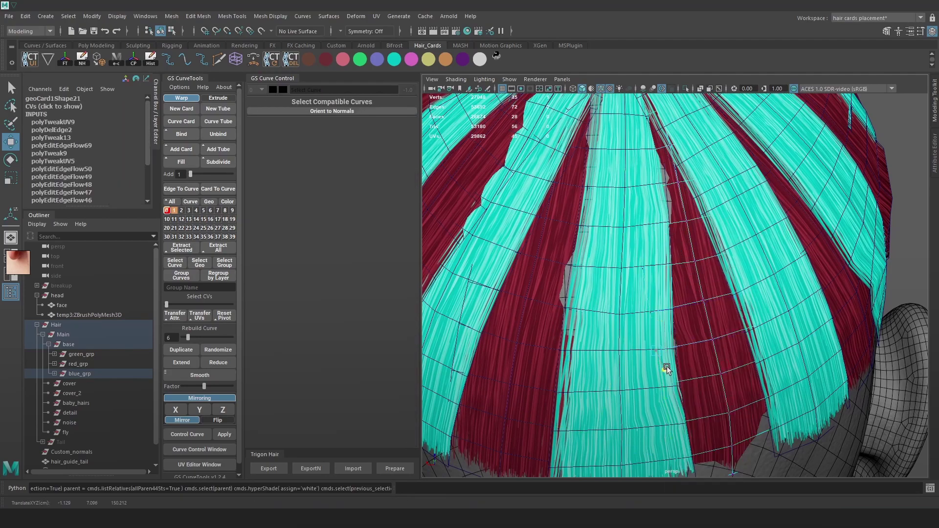
key(4)
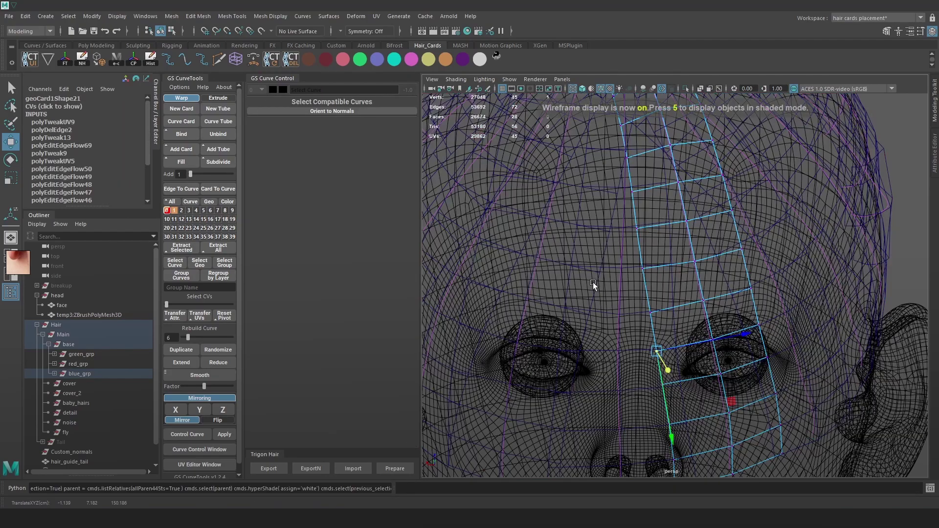
- Adjust a right-border vertex of the dark red card left of the centre to close the gap beside the central teal card
click(550, 277)
click(554, 303)
key(6)
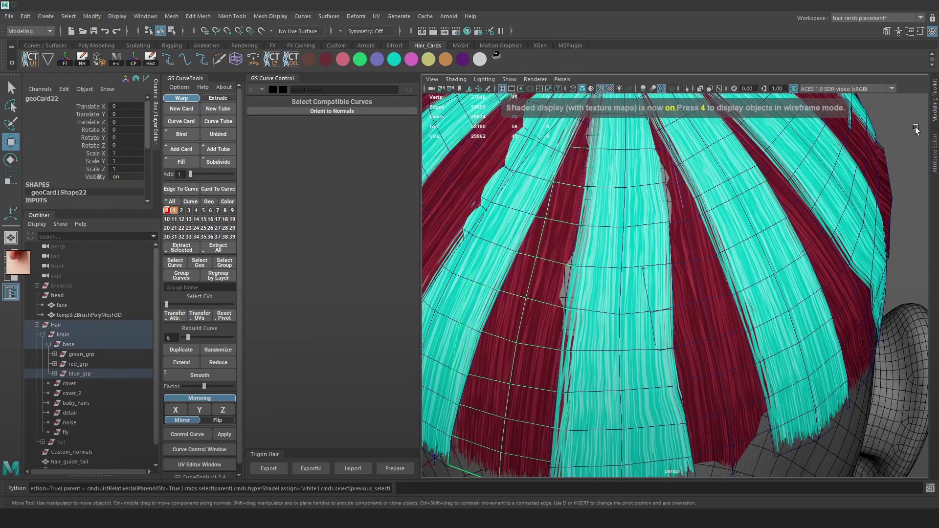
right_click(838, 118)
key(4)
click(599, 274)
key(6)
mouse_move(602, 288)
alt+mouse_down()
mouse_move(627, 312)
mouse_move(623, 298)
alt+mouse_up()
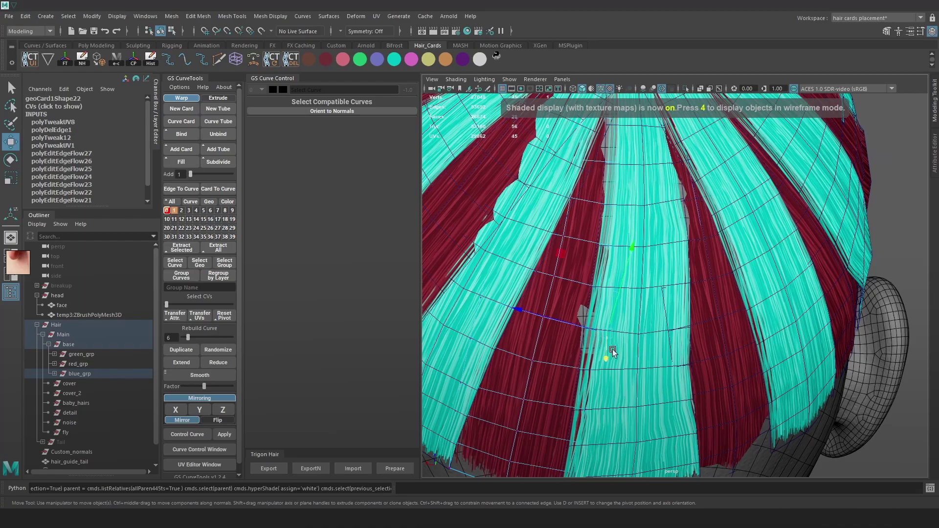
alt+drag(595, 335, 662, 259)
alt+right_drag(662, 259, 638, 228)
- Apply Edit Edge Flow to the cross edges of the dark red card right of the centre where the head shows through
click(635, 304)
key(4)
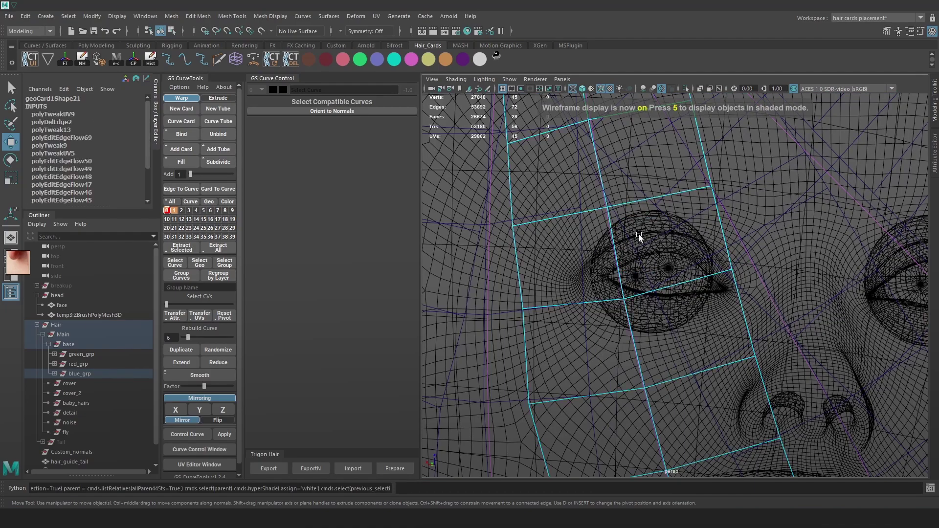
shift+right_drag(646, 294, 647, 400)
click(670, 377)
key(g)
double_click(632, 211)
key(g)
key(6)
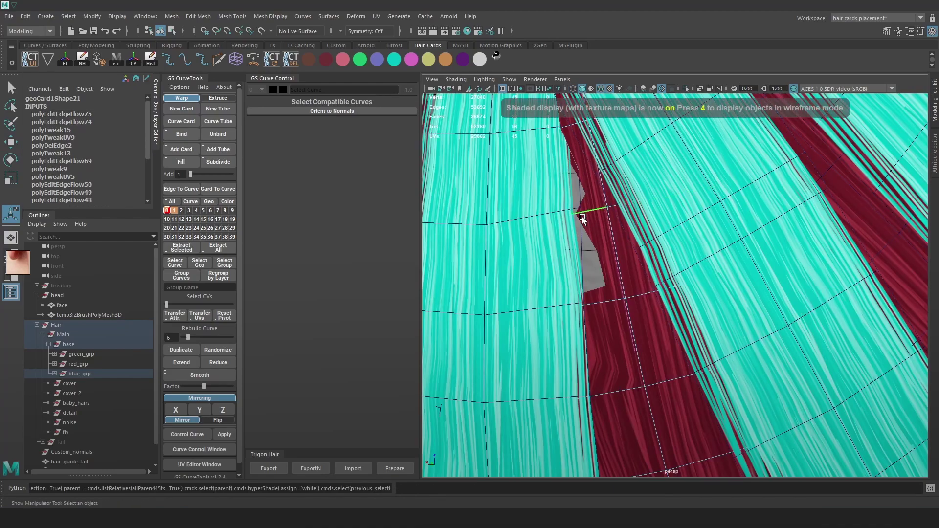
shift+click(600, 307)
key(g)
key(g)
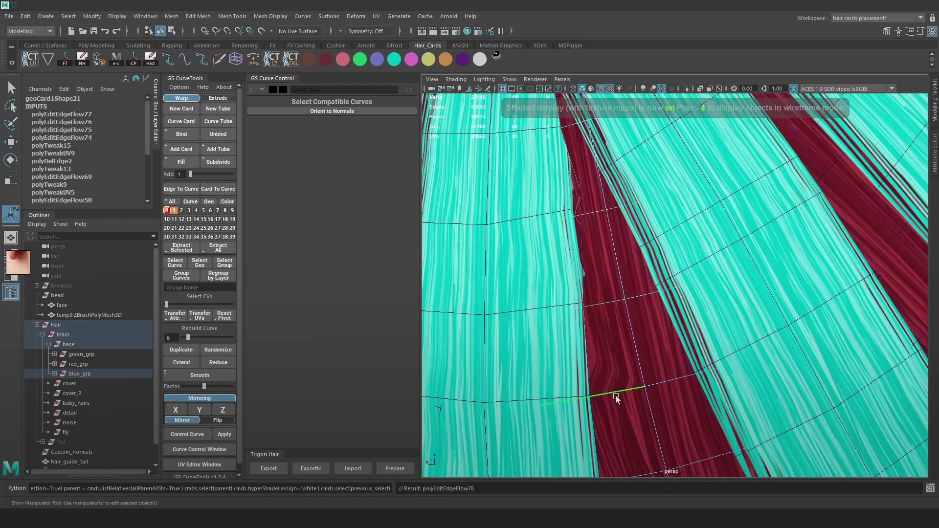
- Apply Edit Edge Flow to further left-side cross edges of the same dark red card to even out its curvature
alt+drag(617, 454, 656, 420)
click(650, 403)
key(g)
key(g)
click(684, 391)
key(g)
key(g)
alt+drag(644, 350, 662, 272)
click(583, 210)
key(g)
key(g)
- Isolate the dark red card right of the centre, inspect its hair texture flow, and restore the full head view
right_drag(673, 236, 699, 195)
click(689, 91)
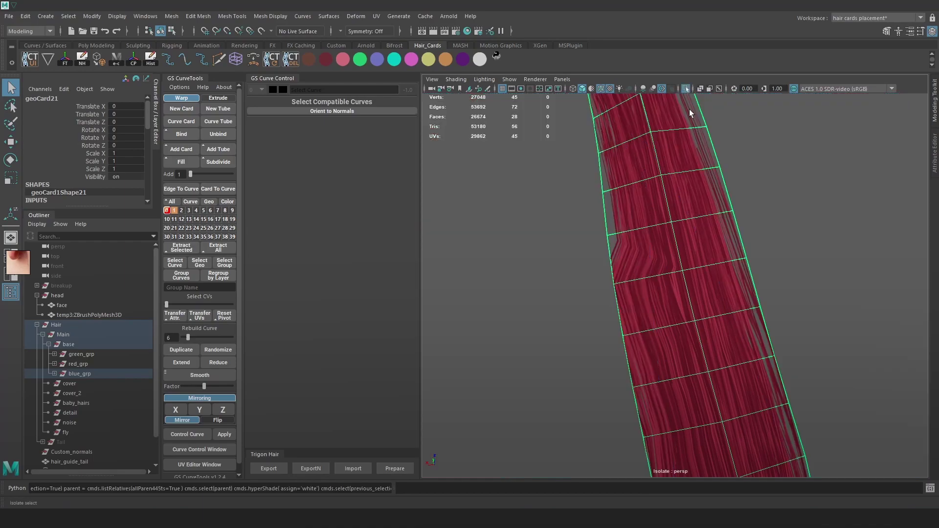
alt+right_drag(658, 261, 677, 239)
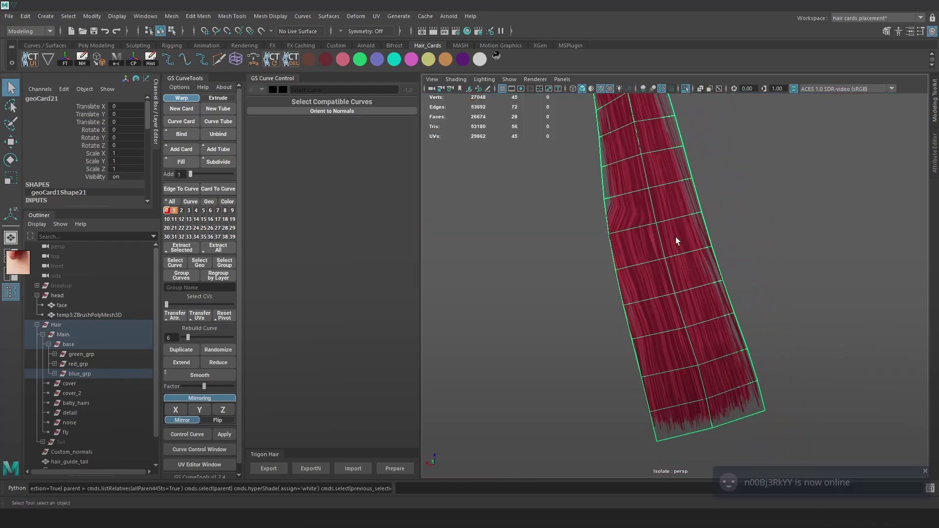
click(925, 472)
click(834, 286)
click(709, 362)
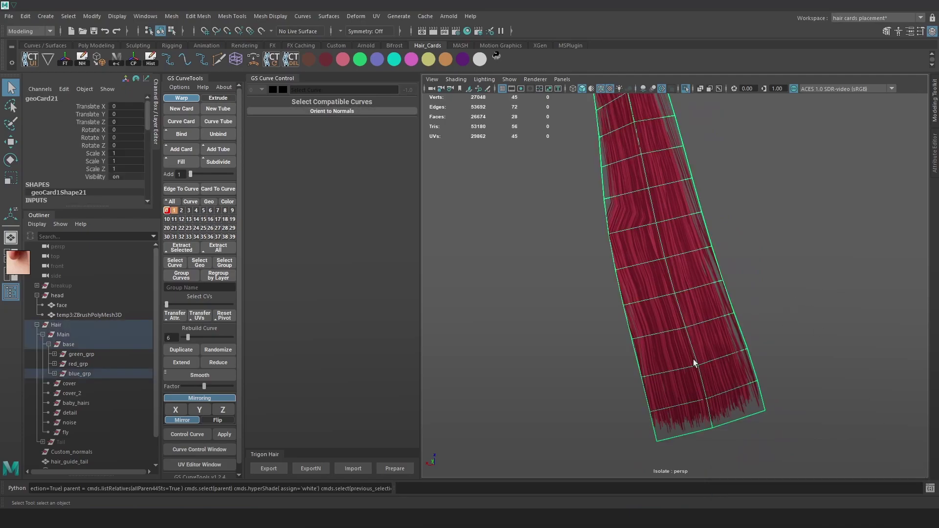
click(686, 90)
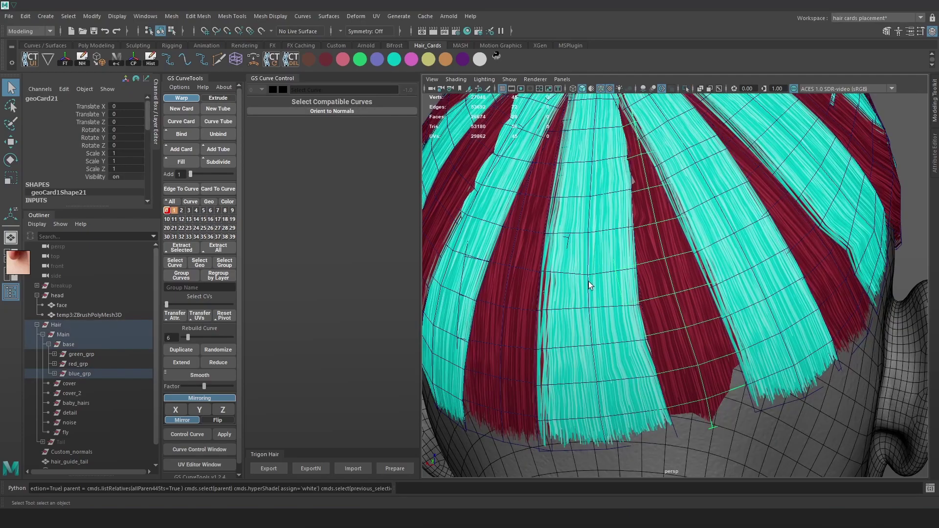
- Examine the central teal card and the surrounding back hair cards in wireframe and untextured shading
key(4)
click(594, 390)
click(629, 387)
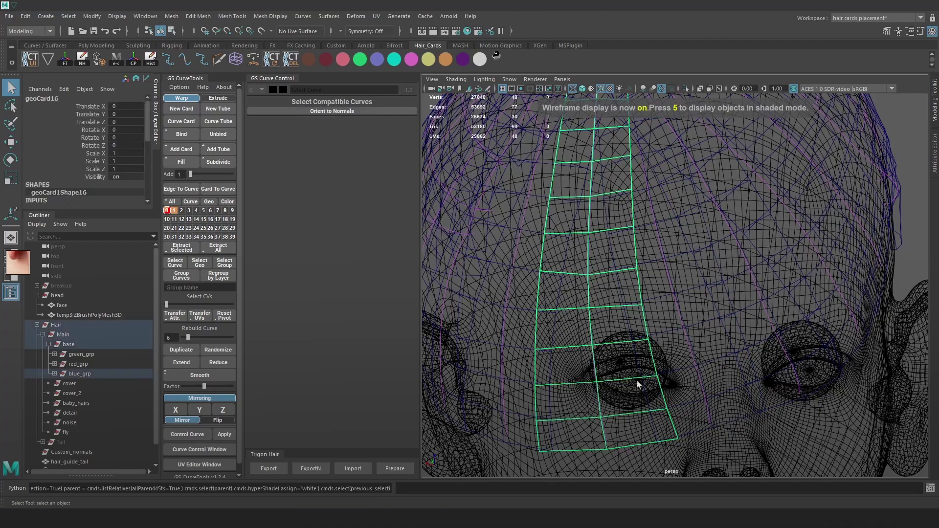
key(5)
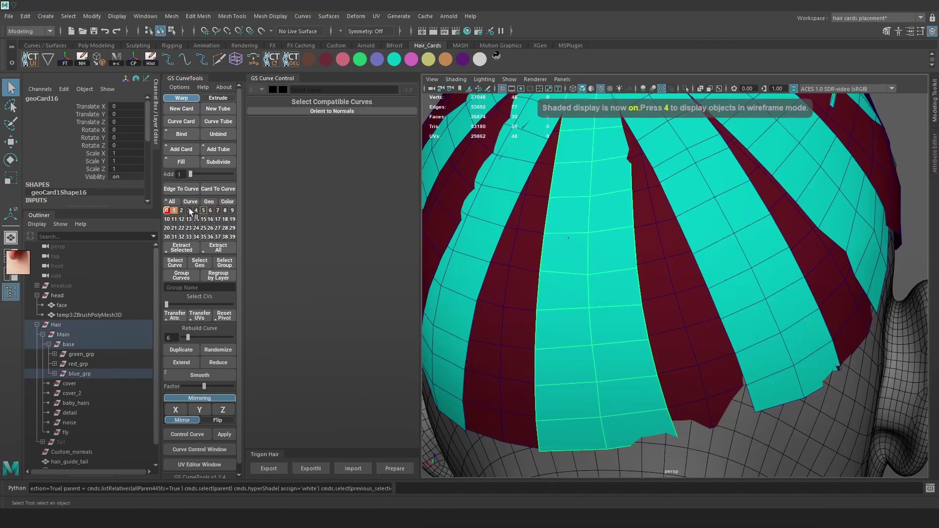
key(a)
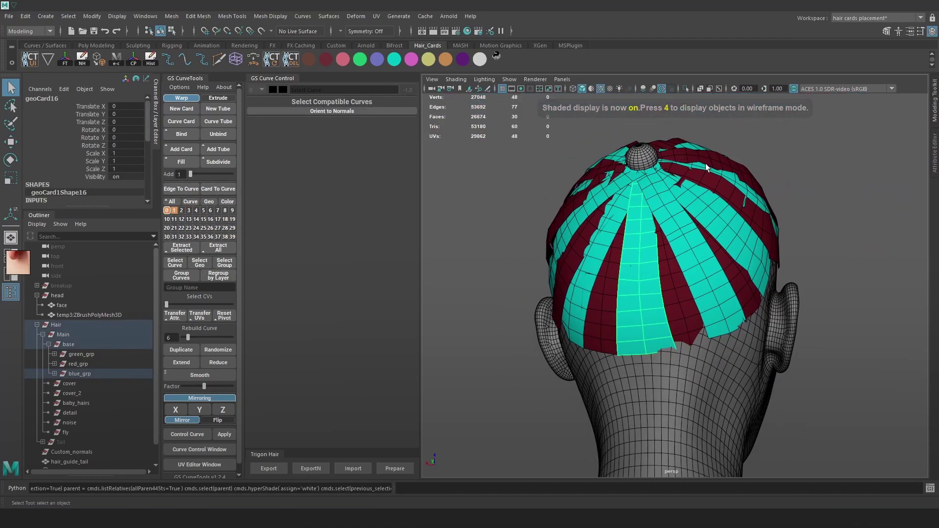
click(801, 174)
scroll(705, 201, up, 3)
key(5)
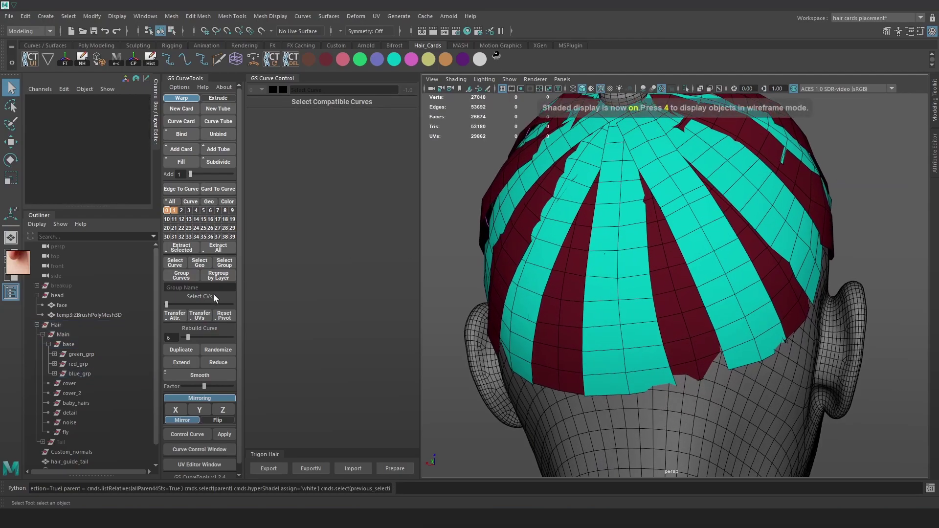
- Isolate the blue_grp hair cards from the rest of the head and show them textured
click(64, 335)
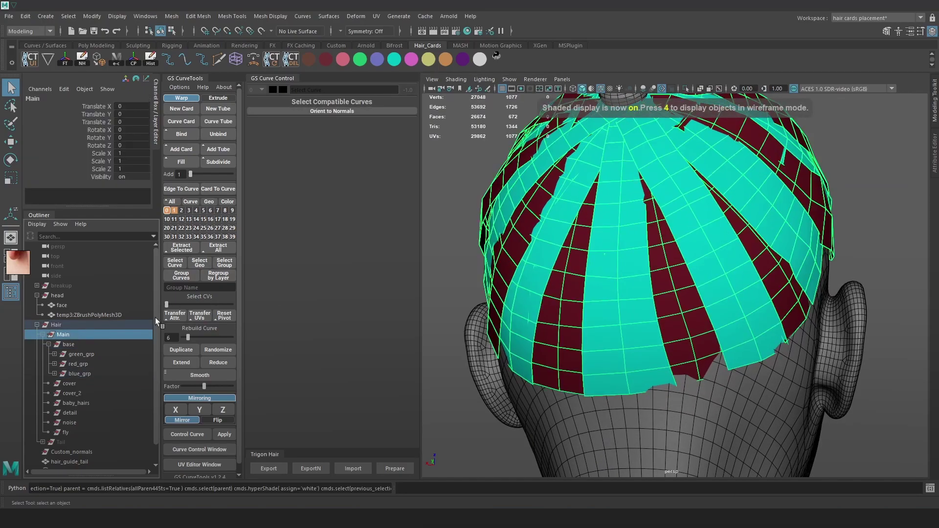
click(72, 345)
click(80, 374)
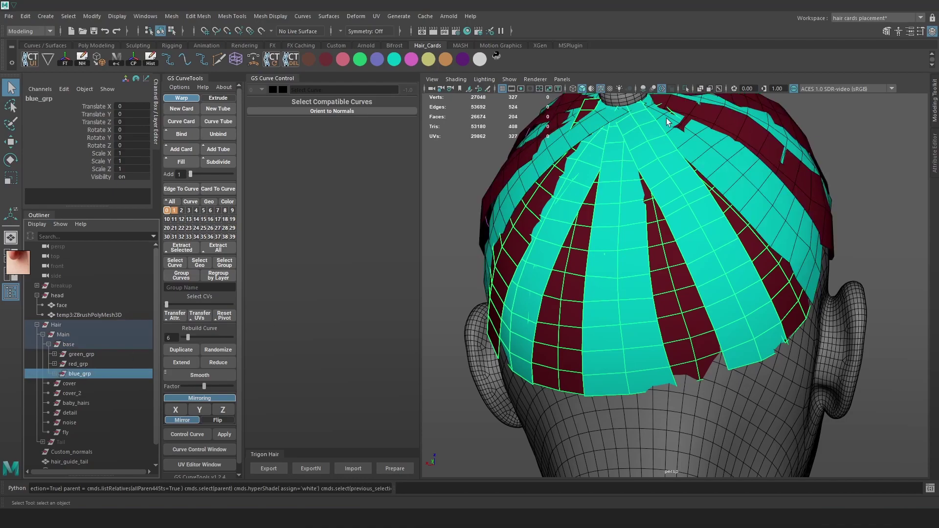
click(686, 89)
key(6)
click(776, 198)
mouse_move(776, 199)
alt+mouse_down()
mouse_move(771, 224)
mouse_move(629, 230)
alt+mouse_up()
- Examine the isolated back hair cards in wireframe, plain shaded and textured display
key(4)
key(6)
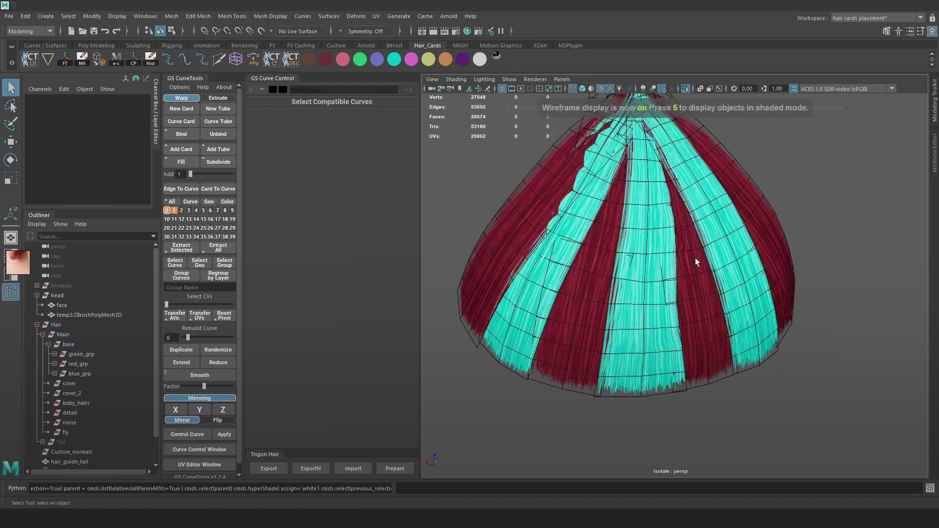
key(5)
key(4)
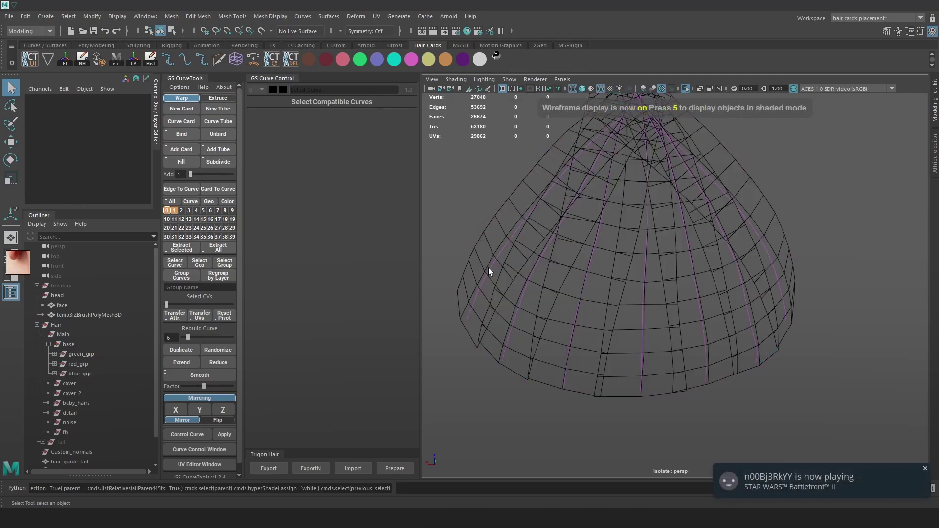
click(489, 268)
key(6)
mouse_move(698, 266)
alt+mouse_down()
mouse_move(692, 368)
mouse_move(562, 381)
mouse_move(639, 369)
mouse_move(771, 304)
mouse_move(401, 300)
alt+mouse_up()
- Select geoCard21, the dark red card right of the centre, inside warpCard21 of blue_grp and frame it
click(640, 368)
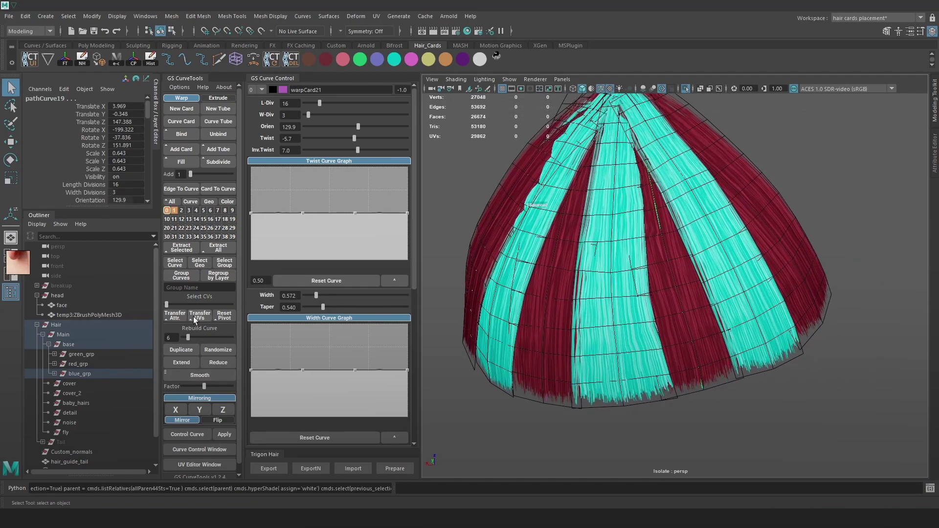
scroll(639, 272, up, 6)
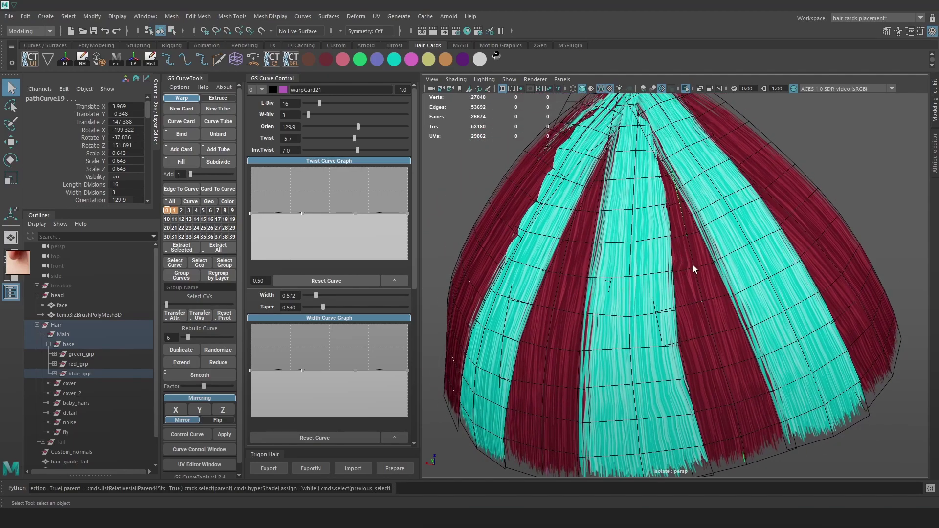
key(4)
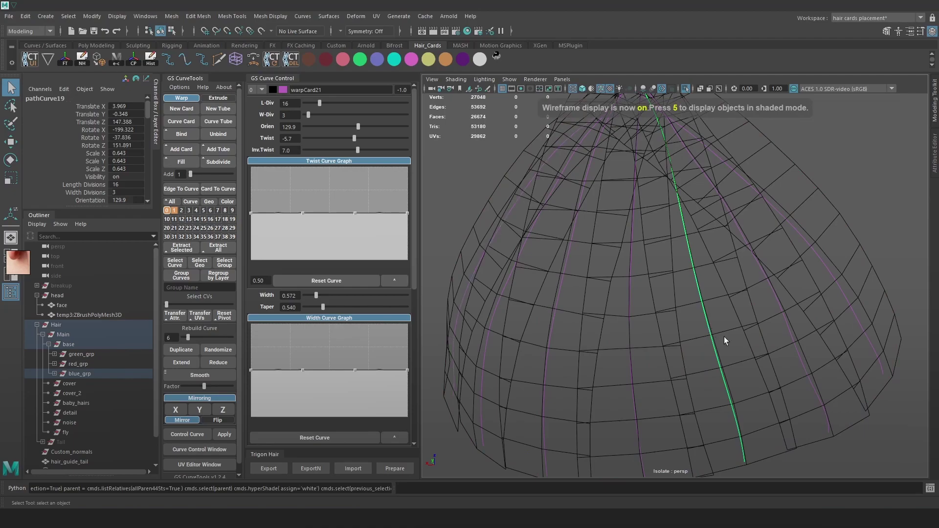
click(734, 341)
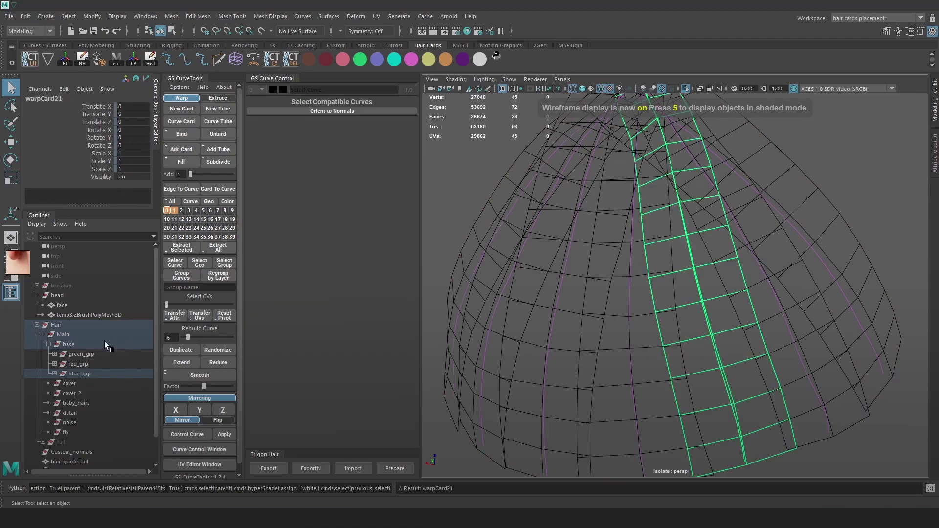
click(54, 374)
click(60, 433)
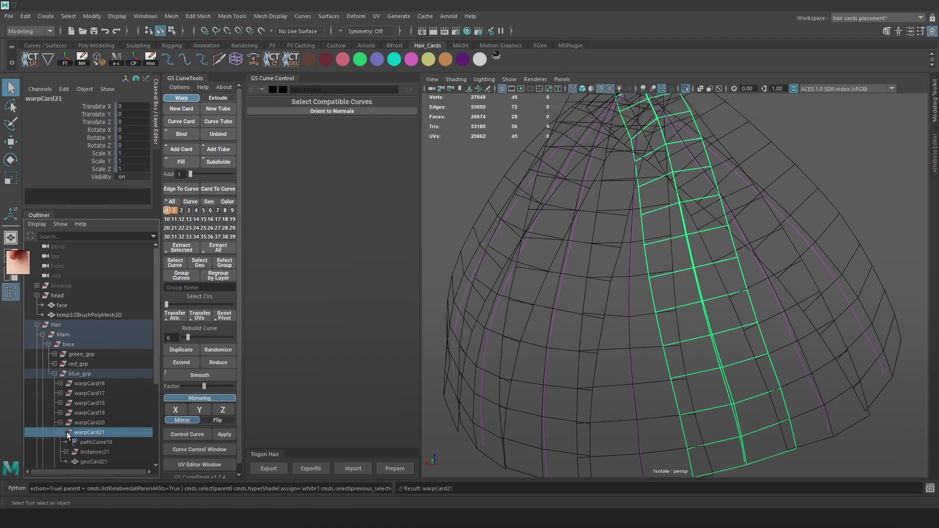
click(94, 461)
key(f)
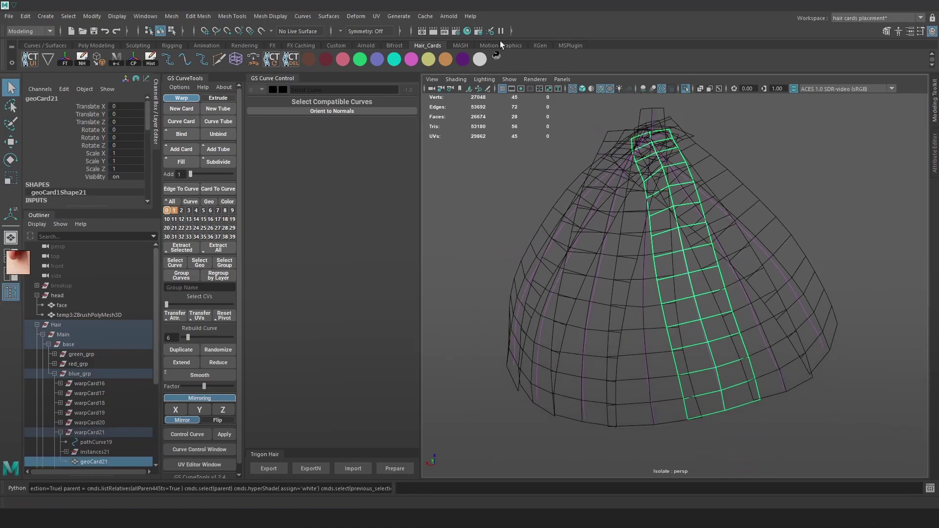
- Open the UV Editor for geoCard21 and compare its UV layout with those of warpCard16 through warpCard20
click(377, 16)
click(392, 33)
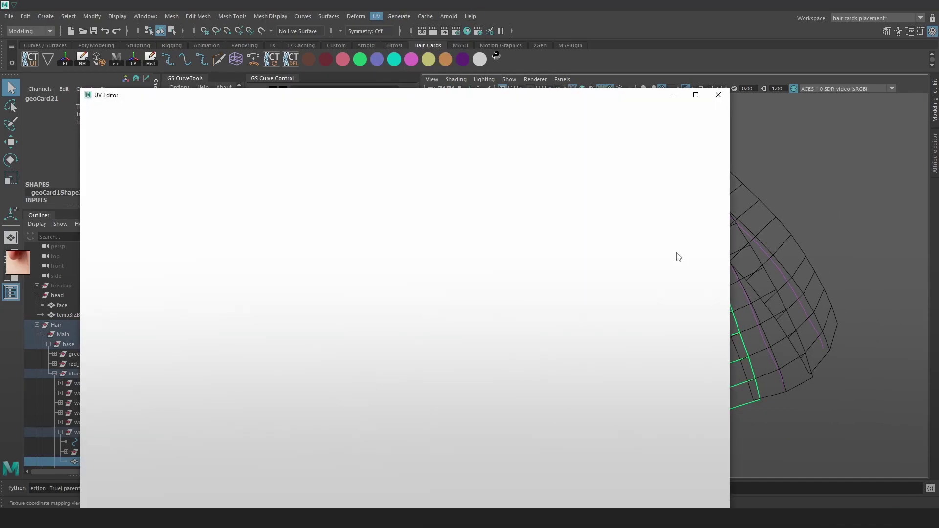
scroll(337, 275, up, 2)
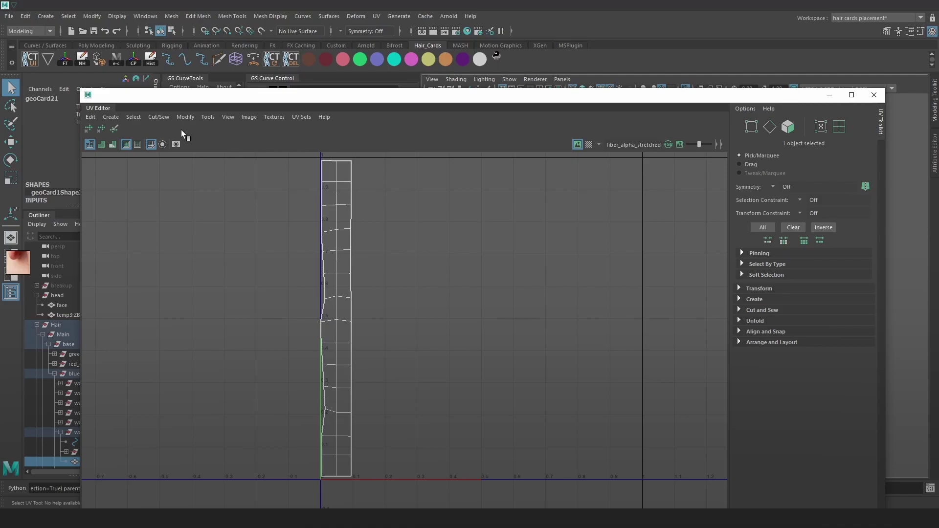
drag(167, 105, 473, 90)
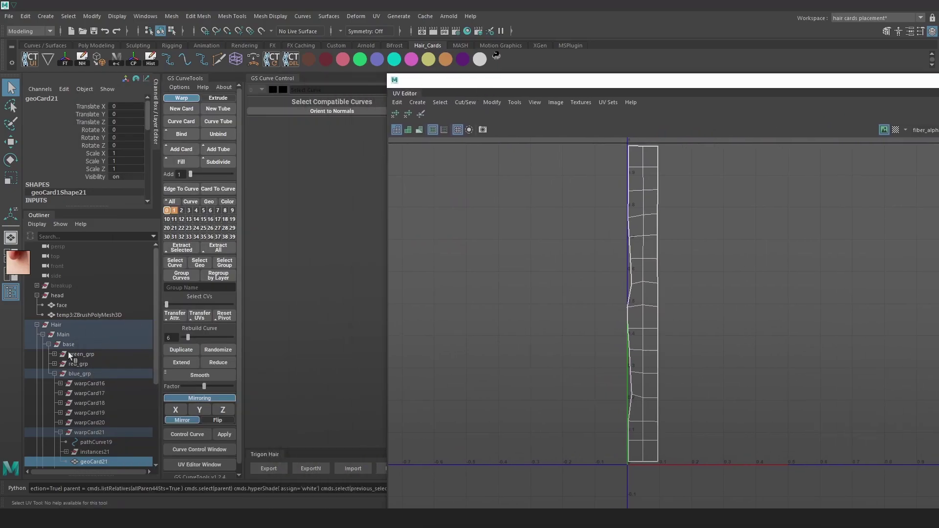
click(101, 385)
click(99, 393)
click(98, 403)
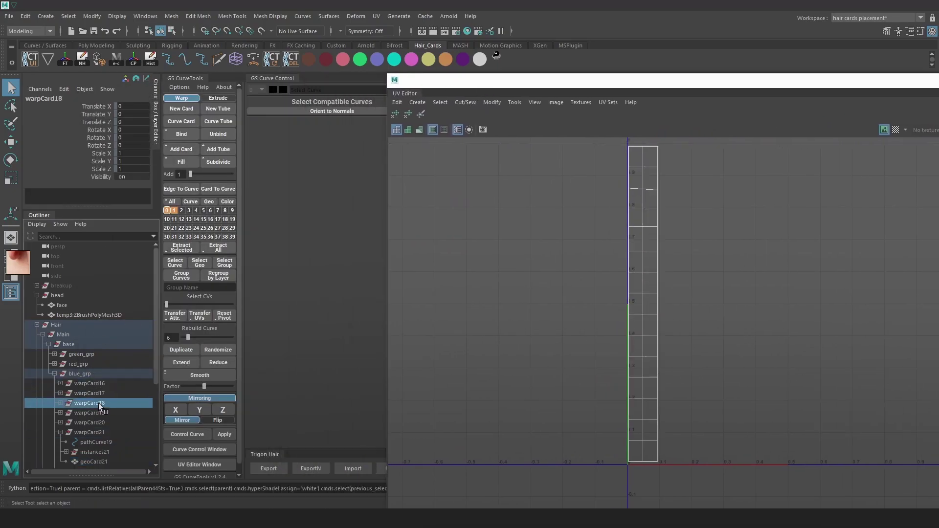
click(99, 412)
click(100, 419)
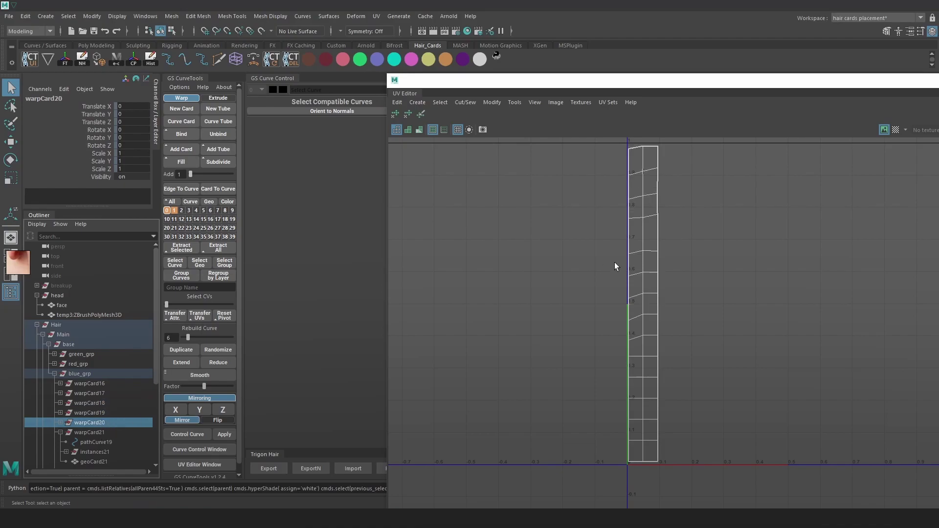
click(95, 460)
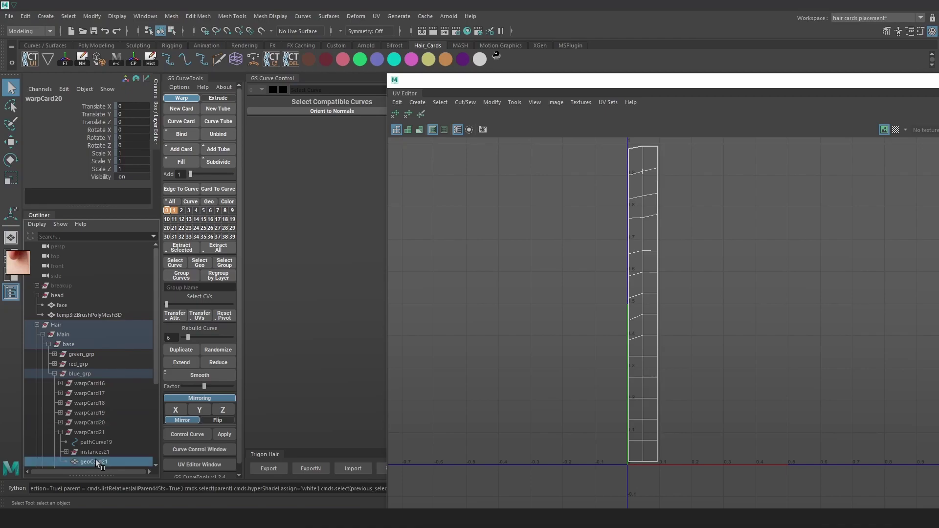
- Inspect the isolated cards' flow around the teal card right of the centre, textured and shaded, with and without wireframe
alt+middle_drag(685, 234, 644, 239)
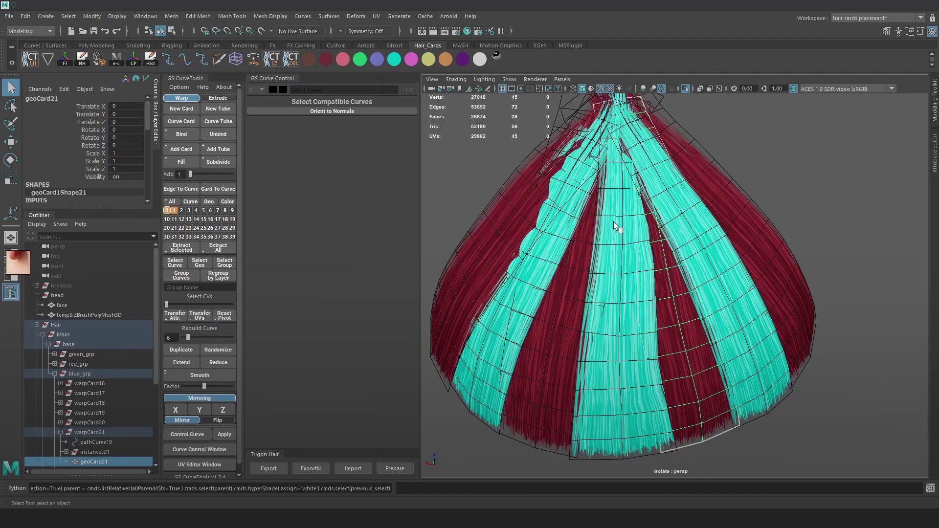
alt+drag(613, 222, 749, 207)
click(676, 233)
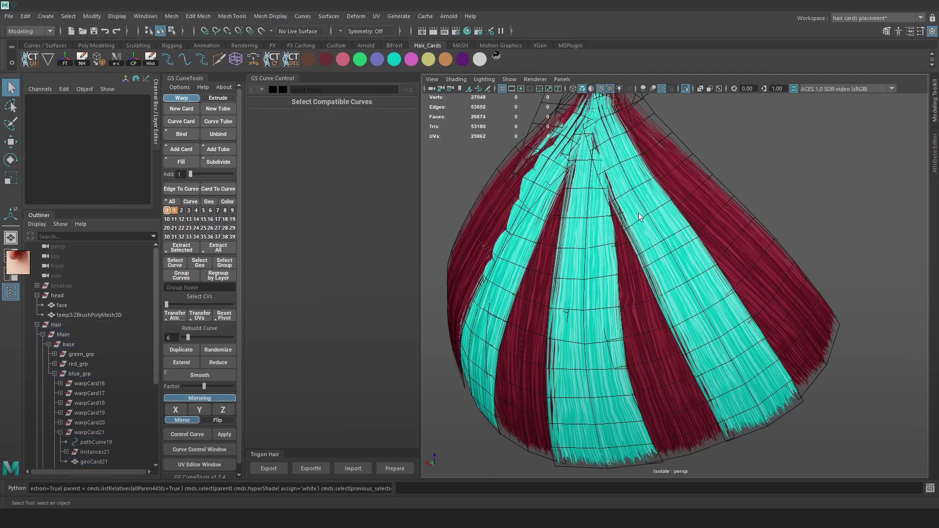
key(5)
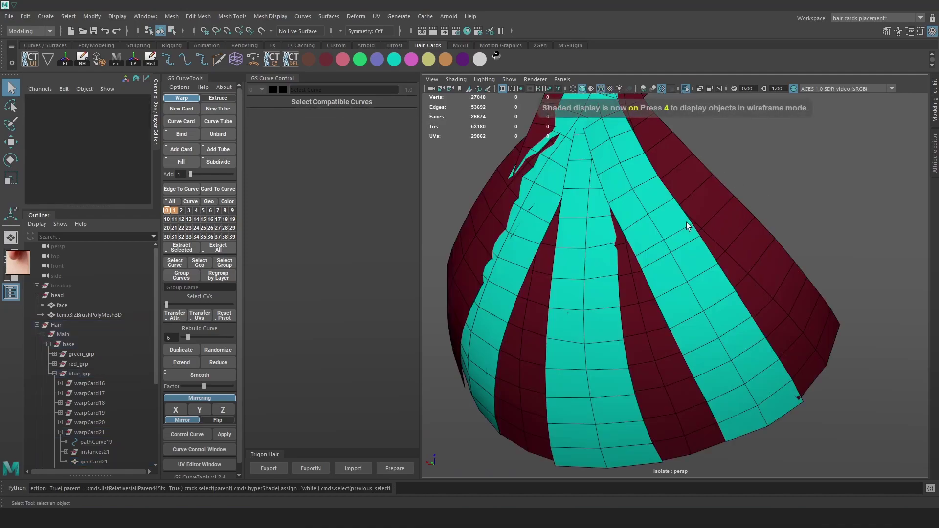
click(601, 89)
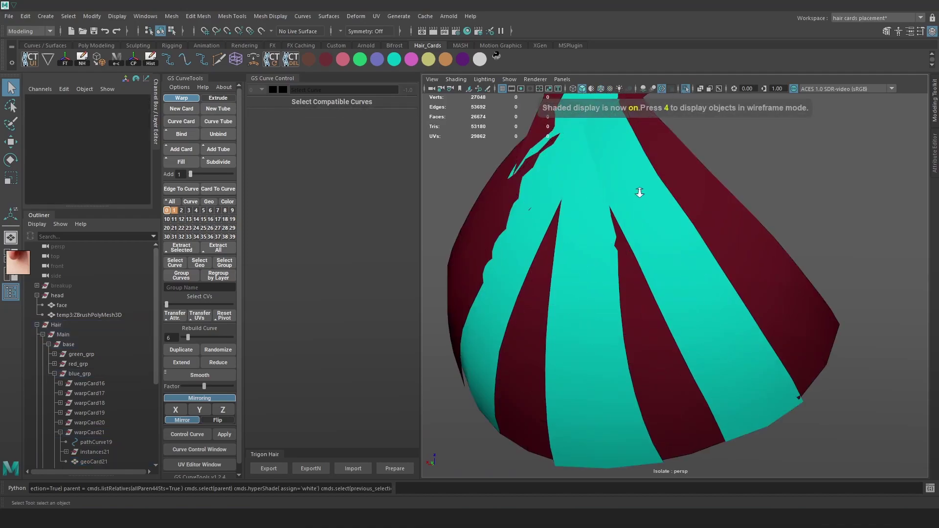
scroll(651, 206, up, 3)
click(601, 89)
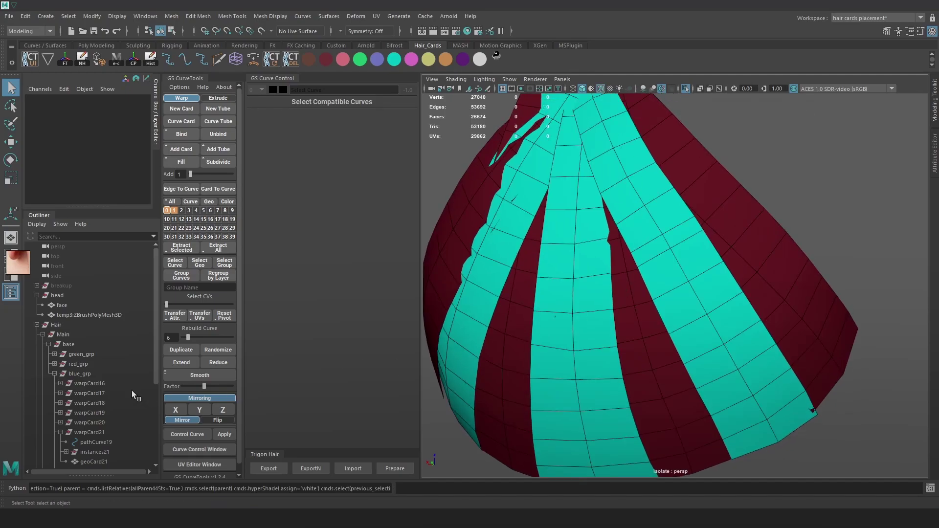
- Make the layer 0 cards editable as geometry and delete one cross edge loop from the teal card right of the centre
right_drag(165, 209, 200, 195)
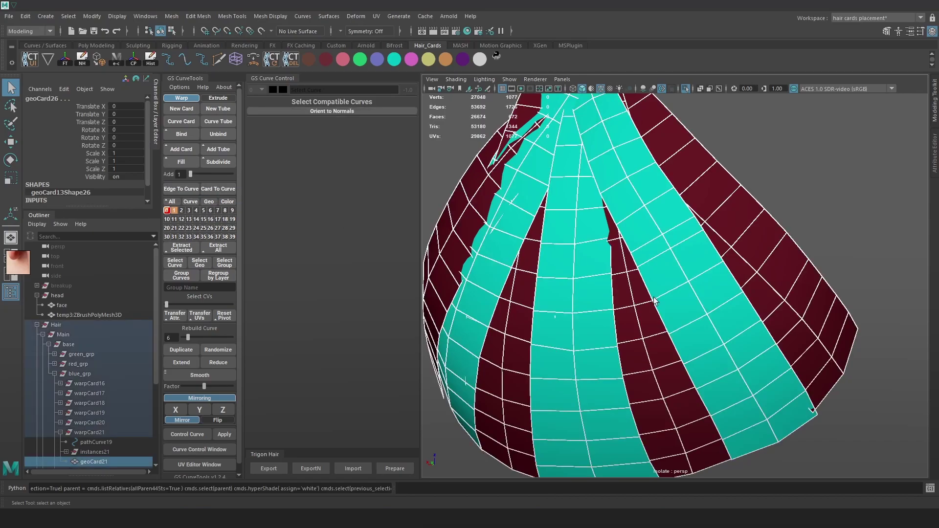
alt+middle_drag(763, 206, 776, 185)
click(817, 174)
click(720, 262)
alt+drag(677, 264, 706, 239)
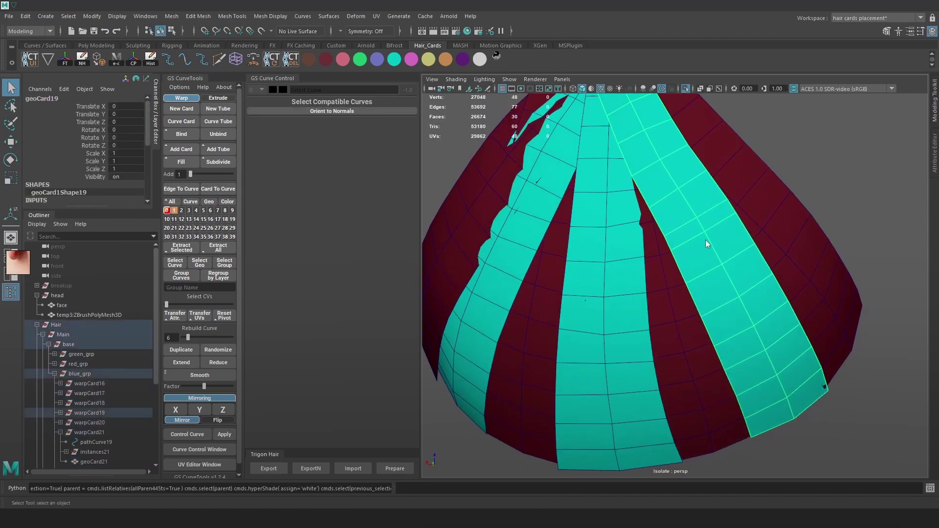
key(ctrl+Delete)
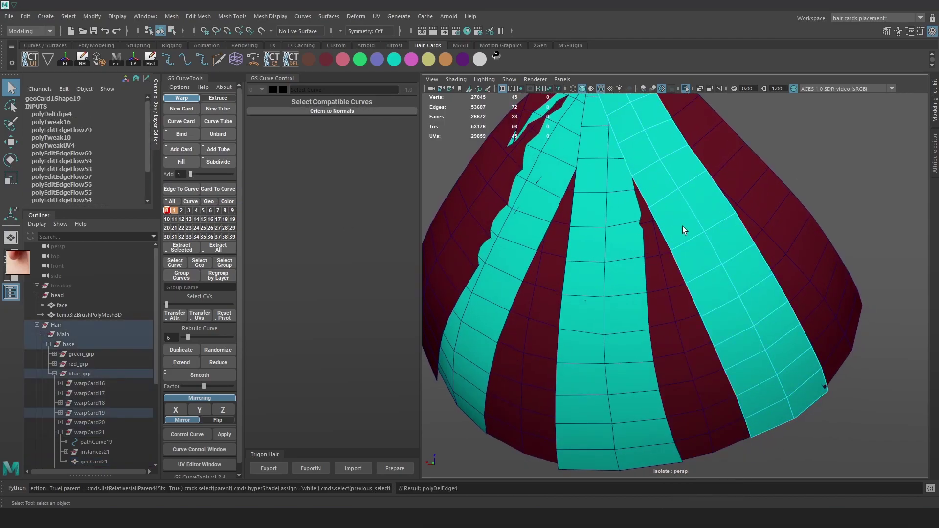
- Move the upper cross edges of the teal card right of the centre to even out their spacing
key(w)
drag(670, 187, 674, 286)
drag(707, 234, 711, 243)
alt+middle_drag(661, 157, 668, 174)
double_click(667, 175)
double_click(633, 156)
drag(661, 170, 668, 188)
double_click(628, 128)
drag(651, 153, 657, 166)
alt+middle_drag(646, 156, 697, 189)
double_click(669, 121)
drag(688, 141, 699, 167)
- Move and rotate the upper cross edges of the teal card left of the centre to realign them
alt+drag(641, 191, 674, 202)
click(594, 203)
double_click(605, 211)
key(e)
drag(669, 295, 675, 287)
key(w)
double_click(565, 287)
drag(539, 290, 544, 283)
key(e)
ctrl+shift+drag(632, 334, 636, 329)
key(w)
- Slide and adjust further cross edges on the left-hand teal card to even out its edge spacing
double_click(539, 294)
ctrl+shift+drag(507, 334, 756, 272)
key(e)
key(w)
double_click(524, 319)
double_click(756, 272)
ctrl+shift+drag(702, 216, 743, 259)
alt+drag(744, 259, 723, 233)
ctrl+shift+drag(645, 192, 677, 221)
double_click(669, 172)
double_click(660, 156)
ctrl+shift+drag(642, 194, 642, 191)
- Apply Edit Edge Flow to the successive cross edges of the central teal card
alt+drag(545, 237, 652, 224)
click(580, 258)
click(732, 233)
double_click(737, 223)
right_drag(732, 234, 723, 319)
double_click(740, 253)
key(g)
double_click(740, 283)
key(g)
double_click(738, 312)
key(g)
double_click(737, 339)
double_click(750, 415)
key(g)
double_click(742, 227)
key(g)
- Try to move the upper right-border vertex of the central teal card where the dark red card begins
right_drag(755, 200, 743, 198)
click(750, 199)
key(w)
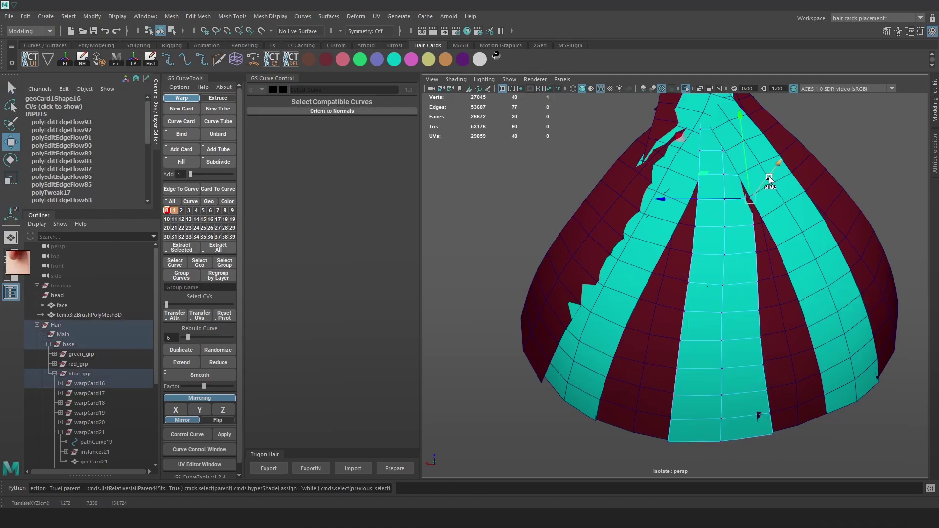
key(4)
key(5)
key(w)
mouse_move(758, 196)
mouse_down()
mouse_move(770, 263)
mouse_move(812, 263)
mouse_move(769, 177)
mouse_up()
key(w)
key(ctrl+z)
- Open the UV Editor beside the model and move the central teal card's upper right-border vertex to smooth the notch
click(373, 16)
mouse_move(356, 17)
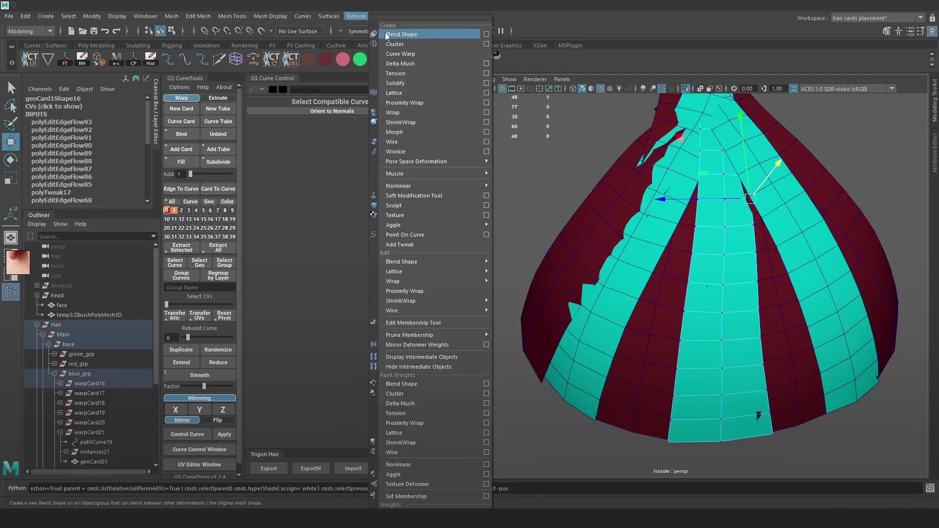
click(389, 30)
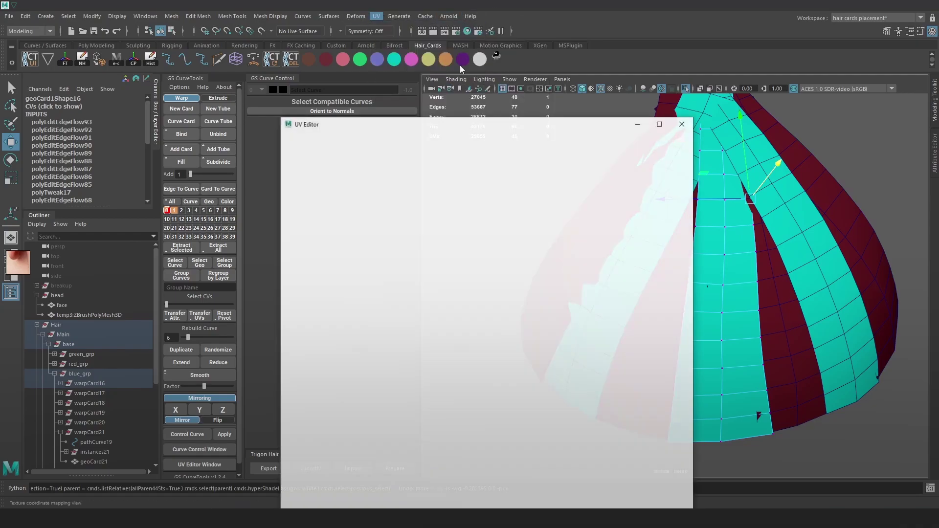
drag(577, 124, 384, 101)
click(753, 193)
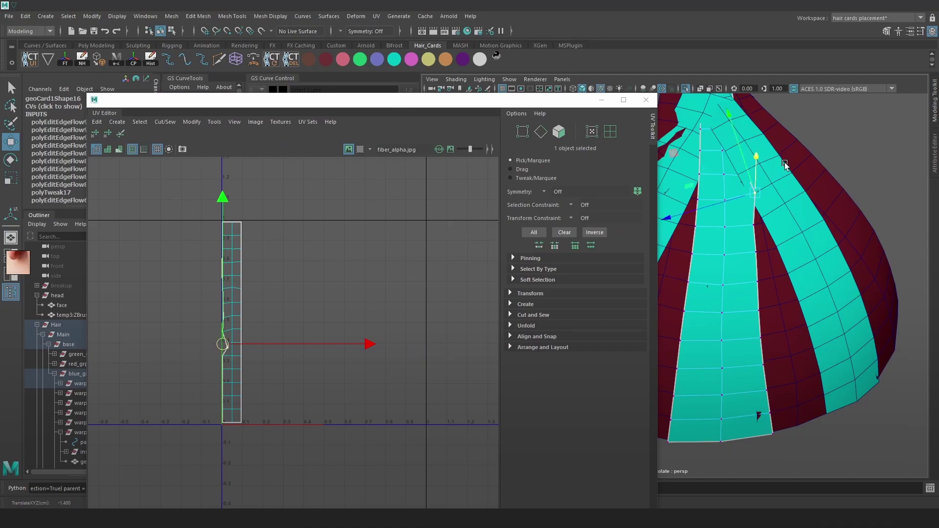
drag(761, 184, 767, 279)
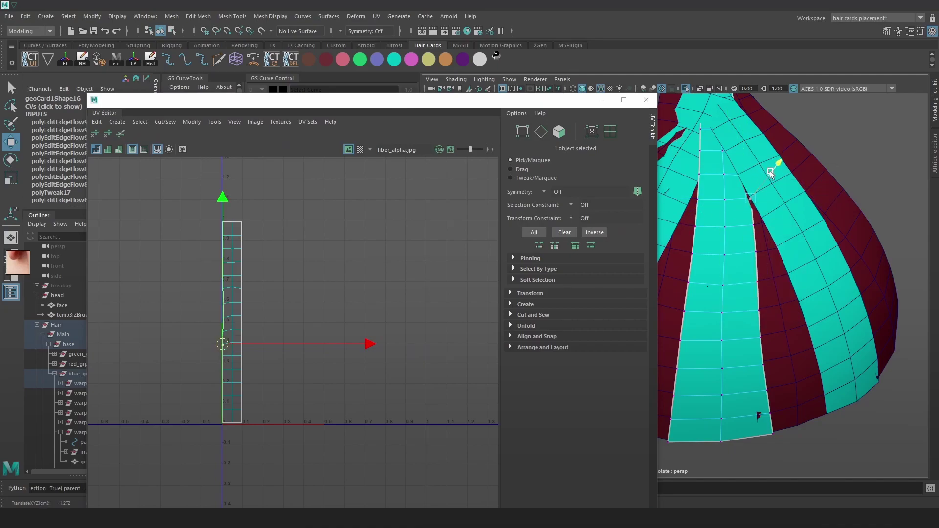
mouse_move(773, 175)
mouse_down()
mouse_move(764, 176)
mouse_move(771, 183)
mouse_up()
- Adjust the middle and right-border vertices on the lowest inner row of the central teal card
alt+middle_drag(731, 415, 734, 381)
click(724, 385)
drag(731, 396, 732, 407)
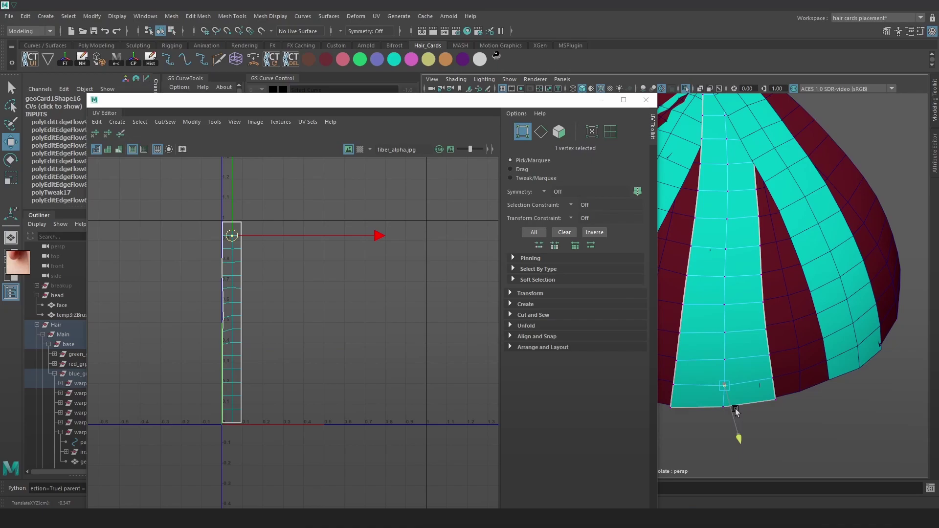
click(766, 380)
drag(781, 394, 771, 379)
alt+middle_drag(770, 378, 795, 427)
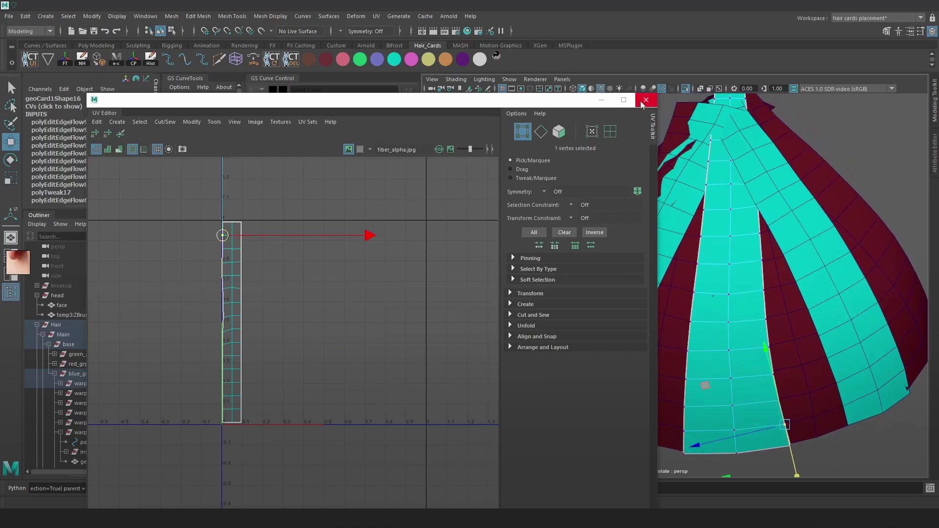
- Try to move a cross edge of the central teal card along its length, and close the UV Editor
right_drag(748, 236, 748, 211)
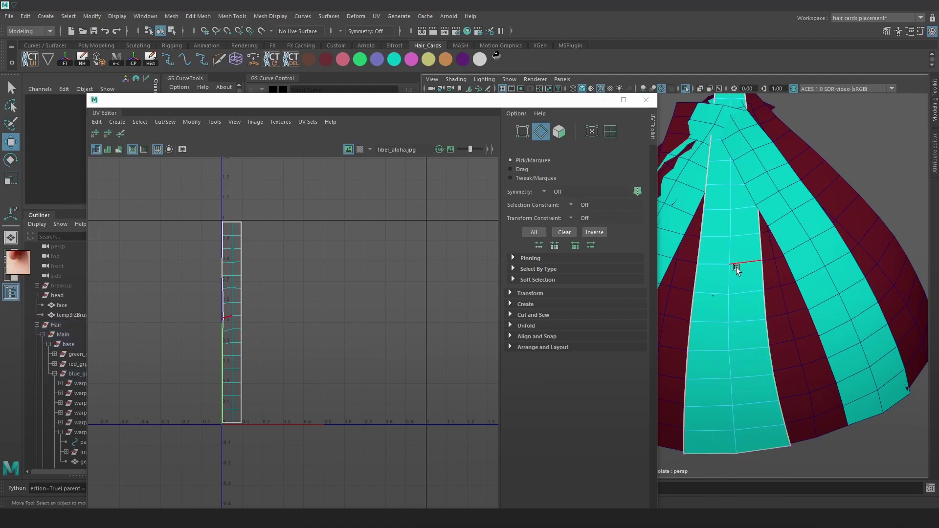
double_click(736, 265)
drag(734, 295, 759, 308)
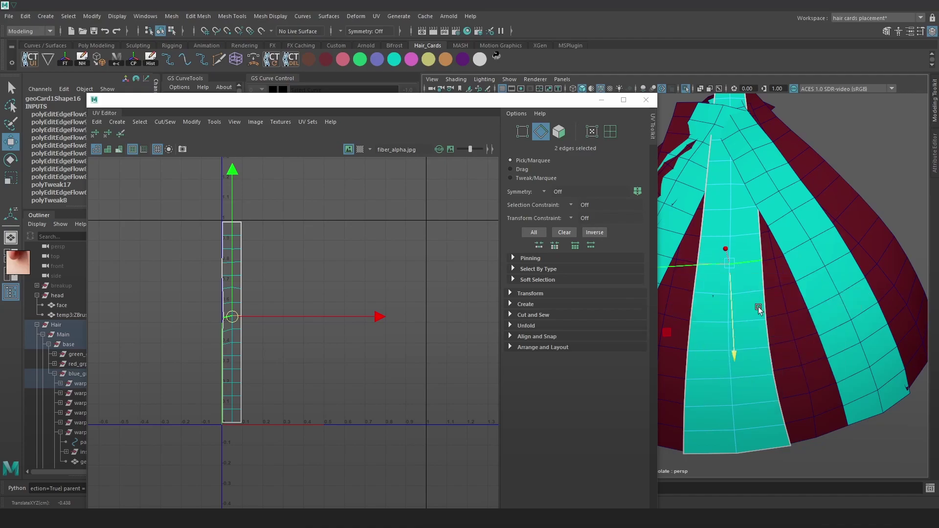
click(646, 99)
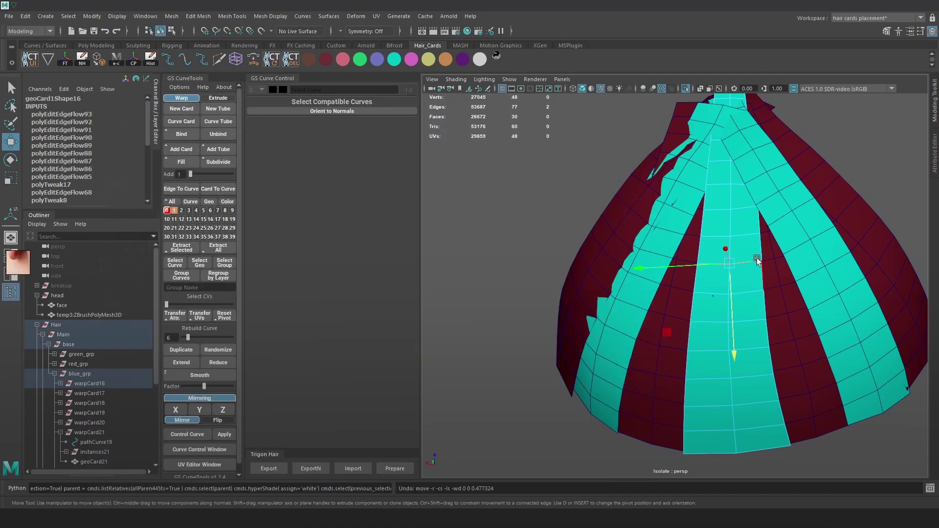
- Nudge the same cross edge of the central teal card and return to whole-object selection
drag(748, 244, 751, 249)
drag(763, 337, 623, 327)
alt+drag(753, 253, 759, 254)
alt+drag(685, 240, 728, 182)
click(683, 168)
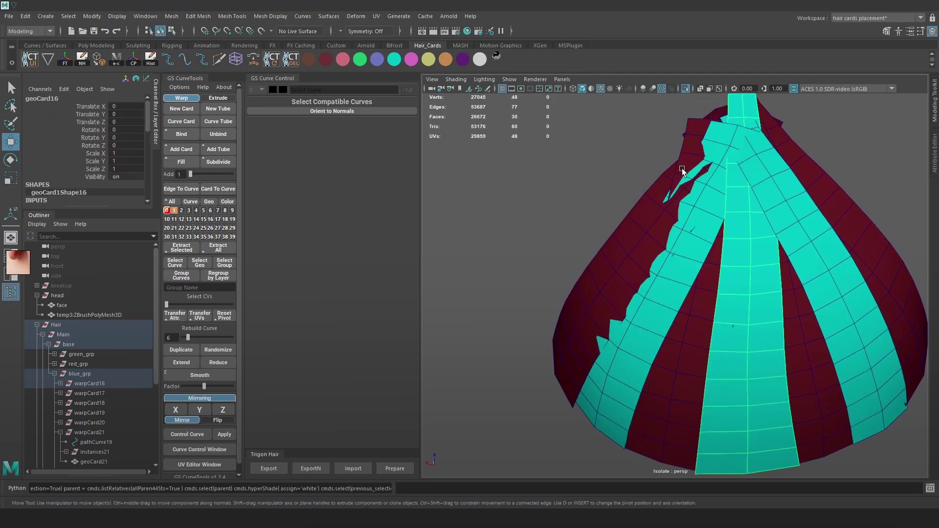
- Adjust the upper border vertices of the dark red card left of the central teal card, previewing the overlap with hair textures
alt+drag(689, 147, 852, 122)
key(F9)
click(668, 195)
key(e)
key(w)
alt+drag(681, 175, 732, 155)
key(6)
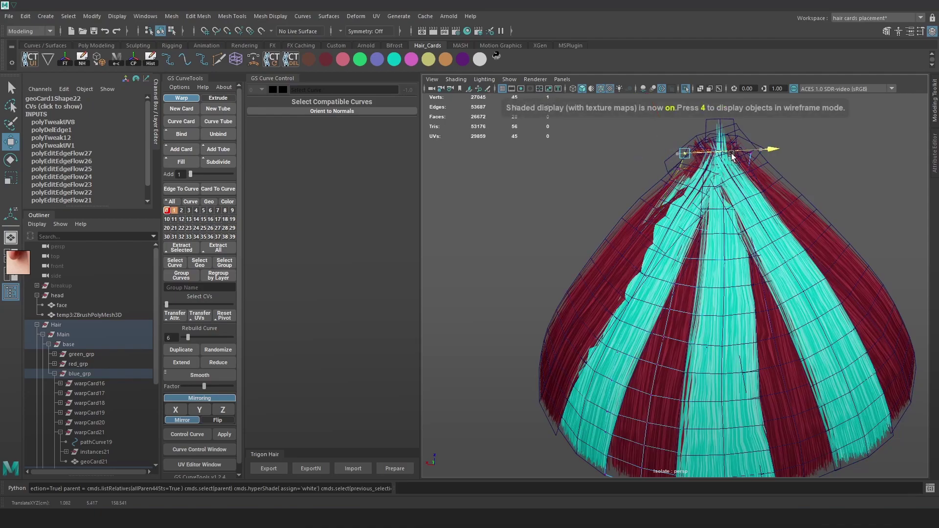
key(4)
key(5)
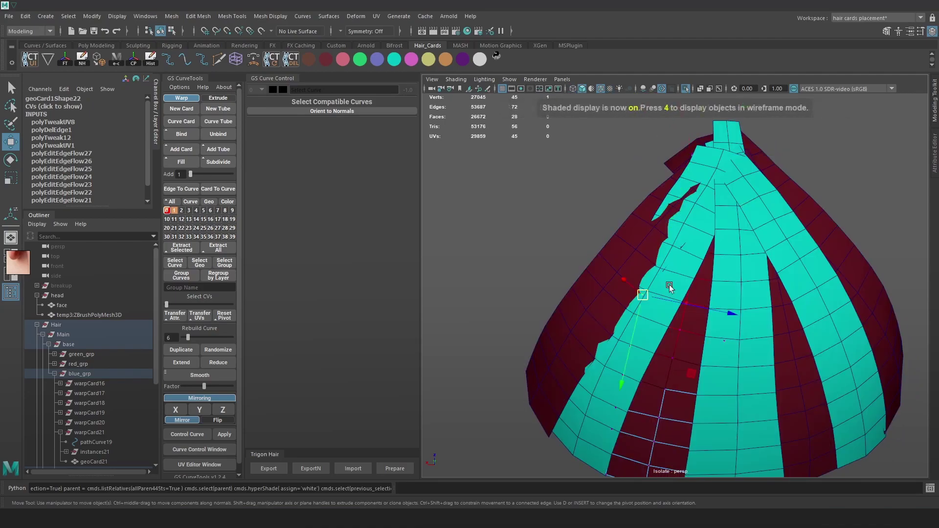
- Move an upper right-border vertex of the teal card left of centre along its length and preview it with hair textures
click(677, 237)
right_drag(853, 137, 818, 135)
click(704, 259)
drag(715, 241, 727, 205)
key(4)
key(6)
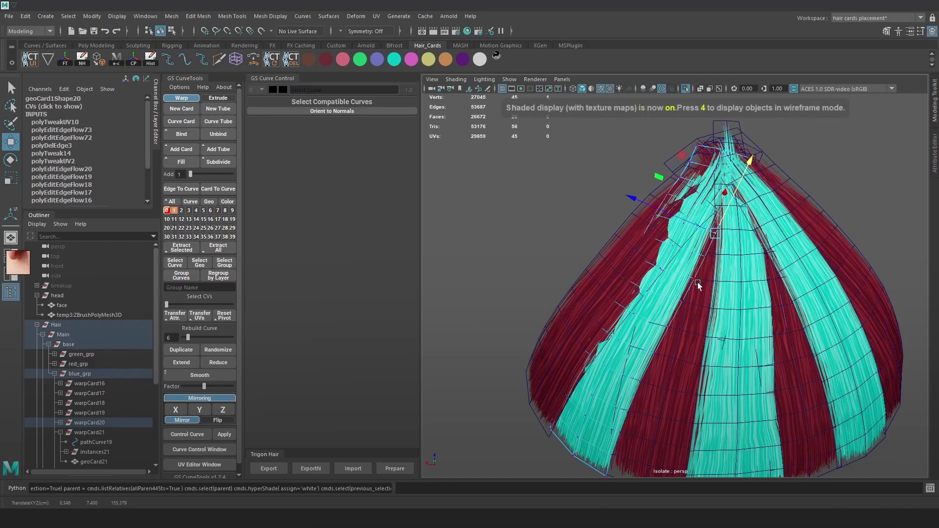
key(5)
- Reposition the vertices near the root of the left teal card to clean up its overlap with the dark red card
alt+drag(635, 265, 629, 265)
click(576, 351)
alt+drag(611, 342, 714, 124)
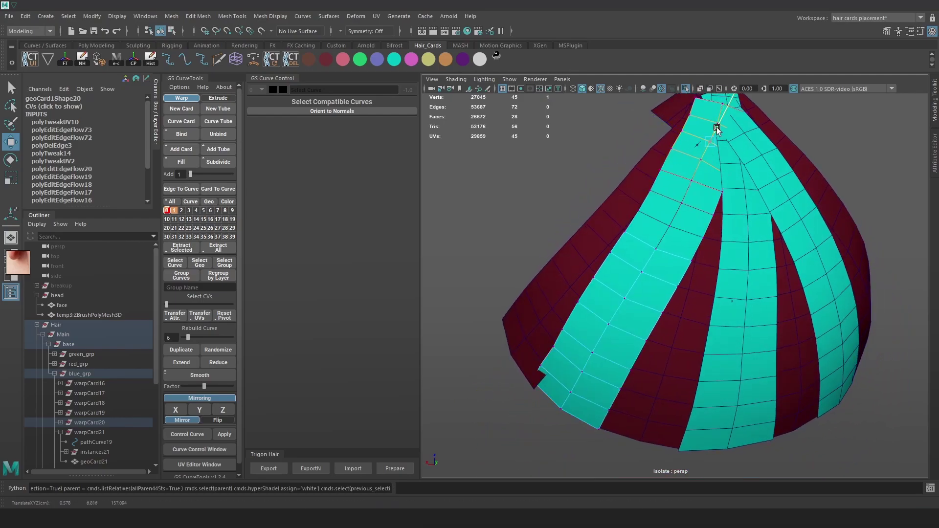
click(679, 168)
key(5)
- Select the path curve of the left teal card and reduce its Taper to 0.378 with hair textures displayed
right_drag(675, 196, 708, 176)
key(4)
click(576, 396)
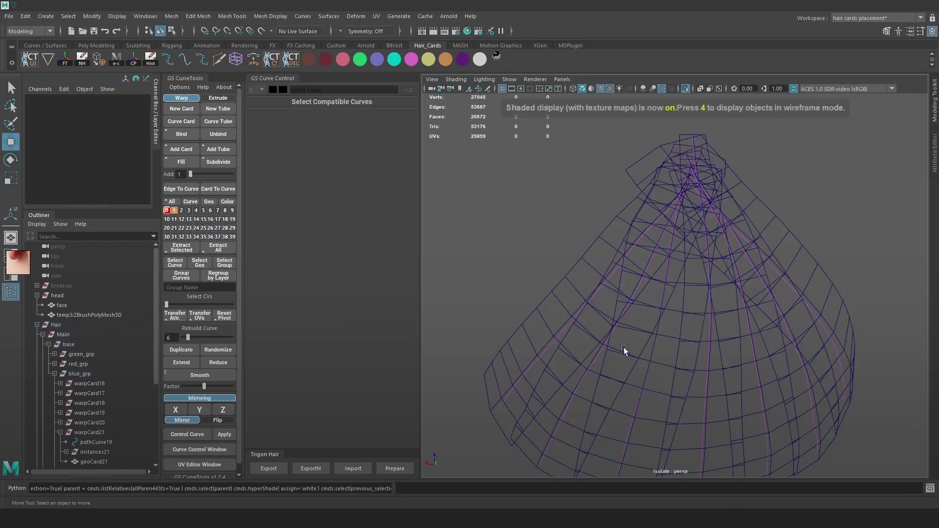
click(571, 405)
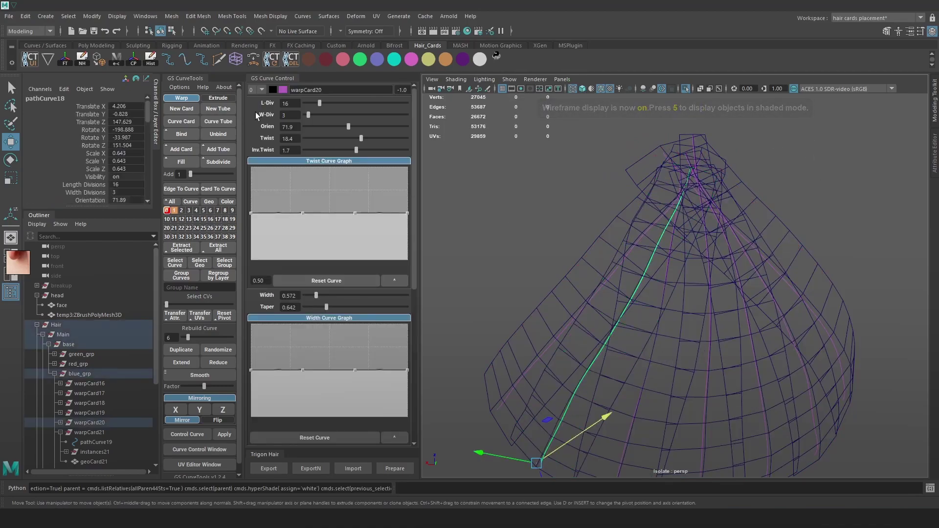
drag(329, 312, 320, 309)
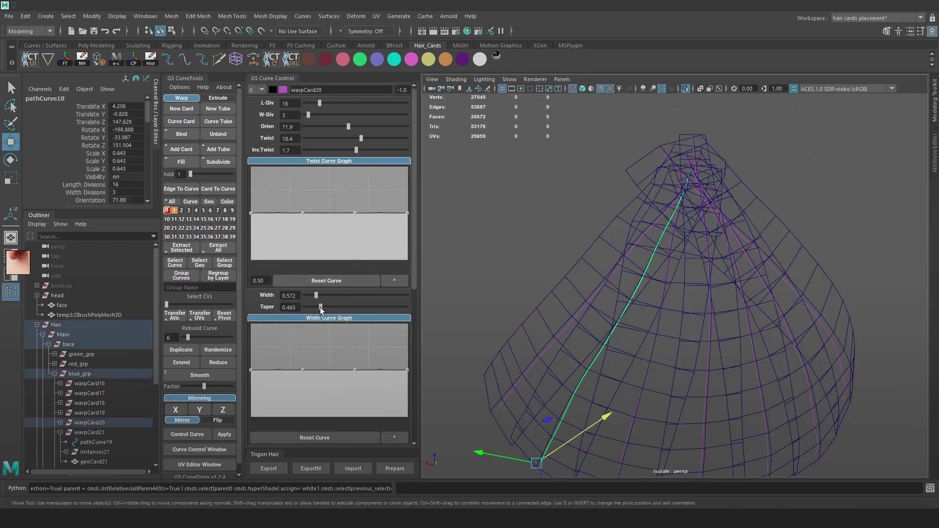
scroll(688, 232, up, 2)
key(6)
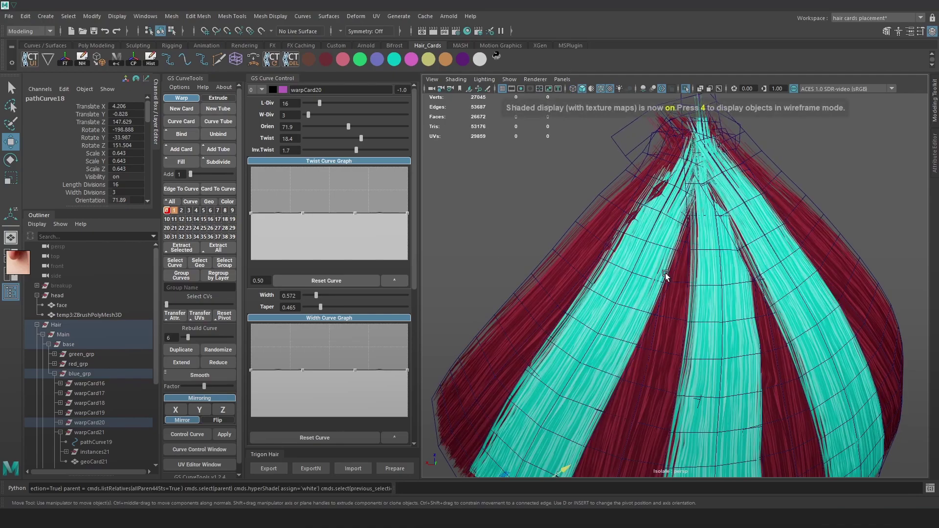
drag(312, 308, 318, 306)
scroll(635, 293, down, 3)
right_click(832, 181)
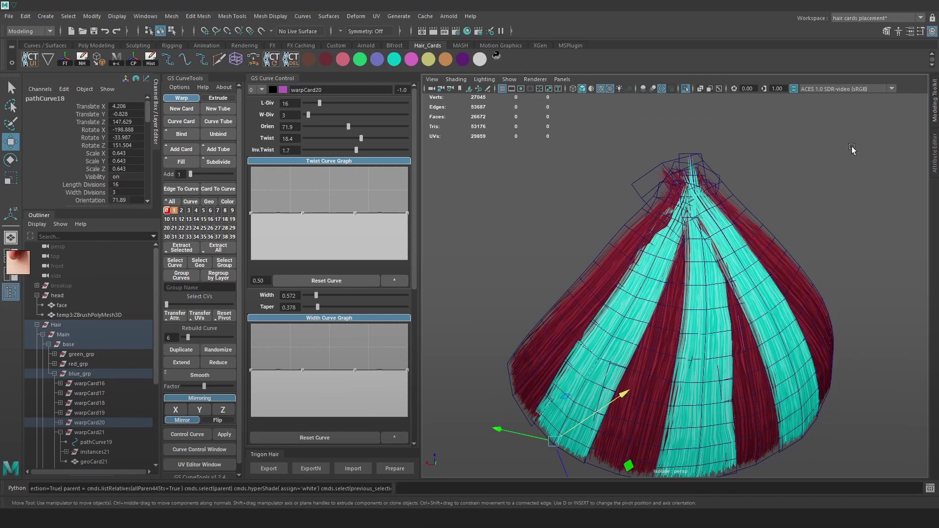
click(852, 150)
- Move an upper vertex of the left teal card with soft selection to smooth its jagged left border
click(598, 324)
right_click(846, 142)
click(802, 151)
scroll(694, 210, up, 2)
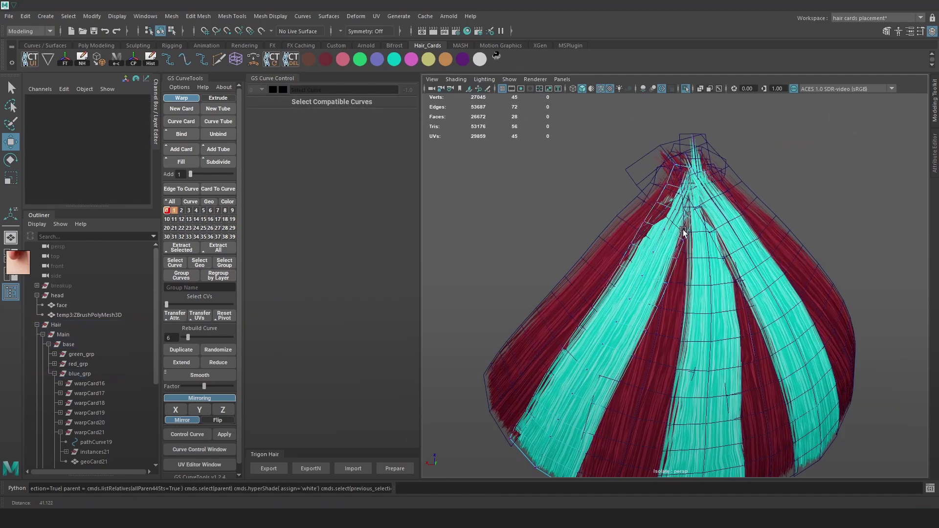
click(674, 209)
key(b)
drag(679, 206, 709, 256)
- Examine the textured teal and dark red strips around the back of the head for gaps and uneven overlaps
alt+middle_drag(709, 256, 715, 207)
alt+right_drag(715, 207, 739, 351)
alt+right_drag(756, 317, 745, 323)
alt+drag(745, 324, 703, 304)
alt+right_drag(703, 304, 753, 270)
alt+drag(716, 334, 635, 396)
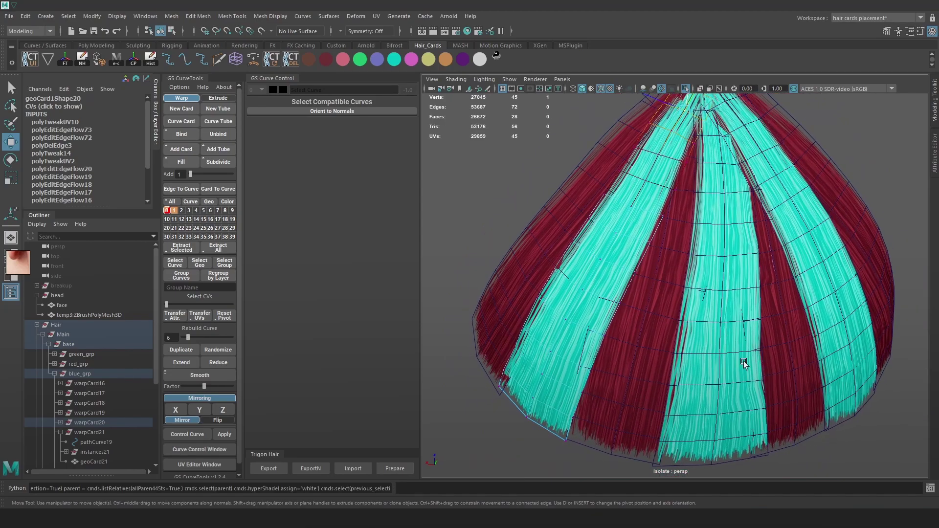
alt+drag(868, 334, 855, 254)
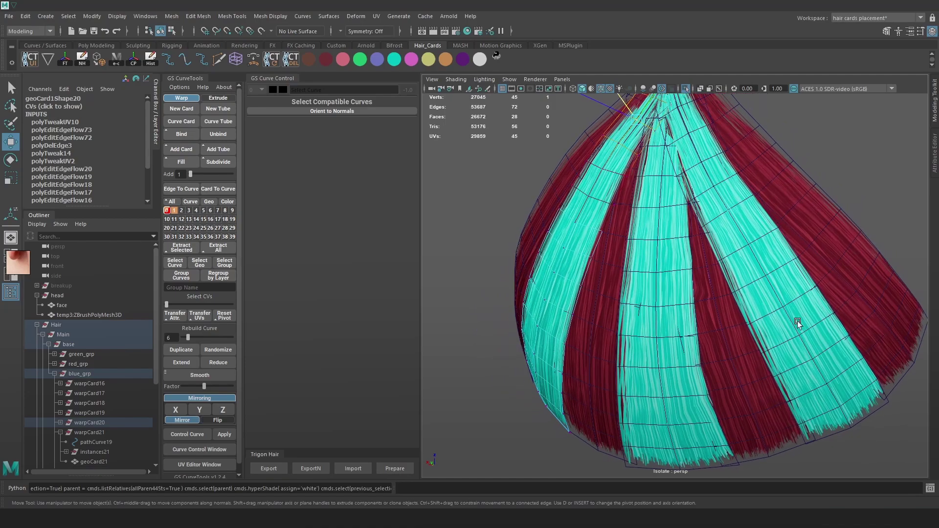
alt+drag(661, 288, 707, 277)
alt+right_drag(706, 277, 733, 260)
right_drag(602, 200, 646, 168)
click(830, 127)
alt+drag(635, 219, 690, 196)
alt+right_drag(690, 195, 653, 157)
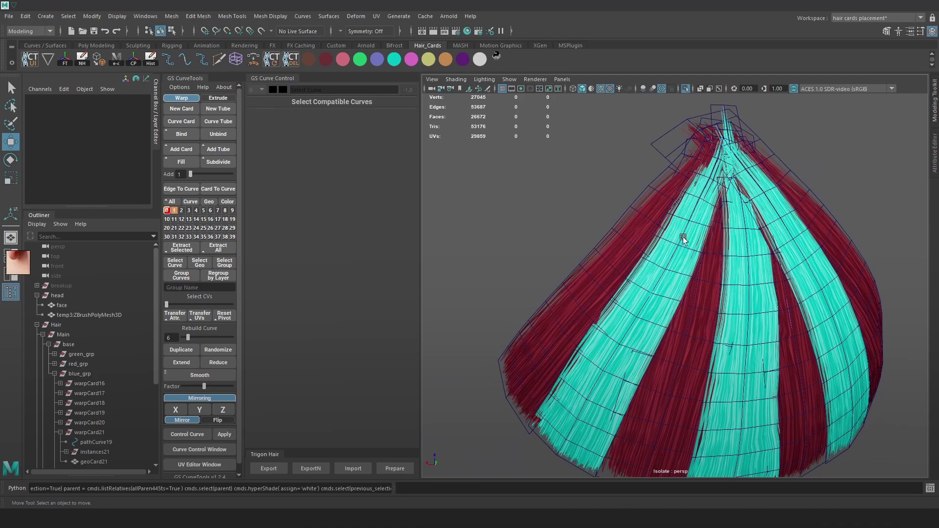
alt+right_drag(724, 186, 632, 274)
- Pull the middle and lowest left-border vertices of the left teal card outward over the dark red card in shaded display
click(633, 275)
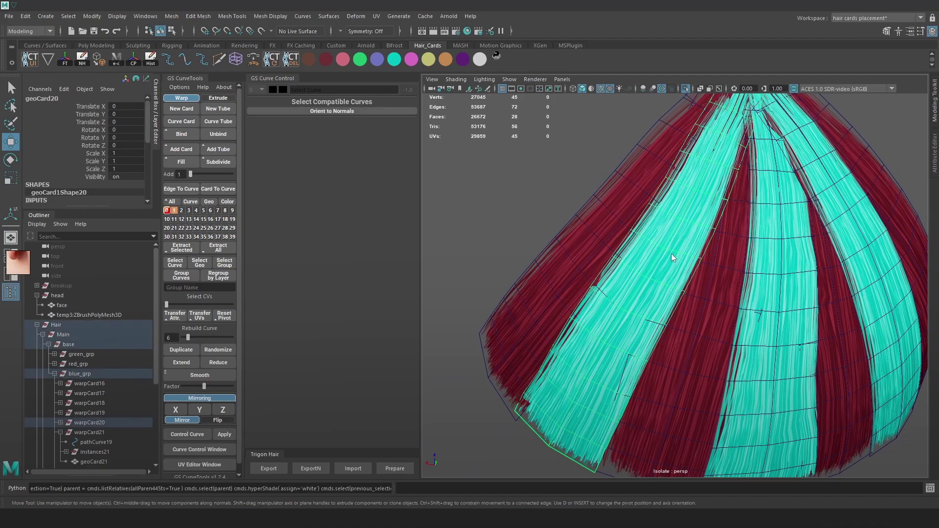
key(5)
click(592, 288)
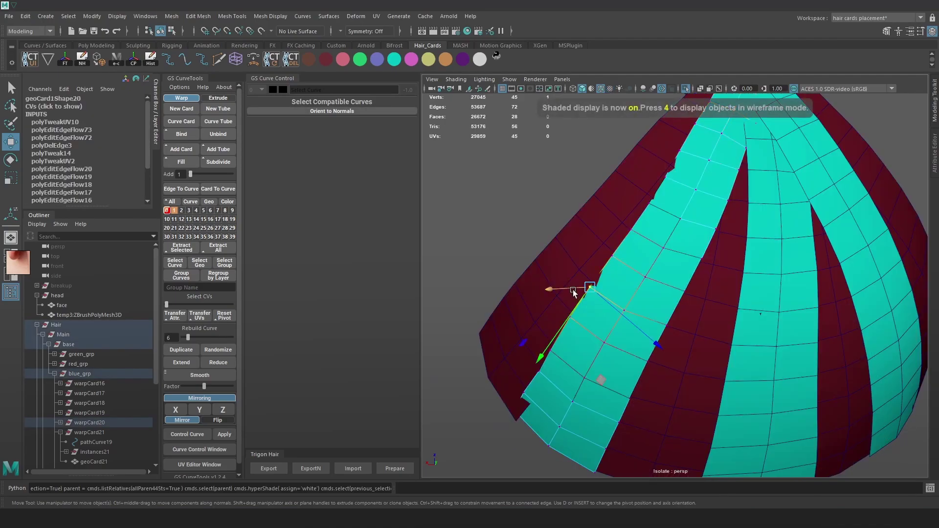
drag(568, 317, 556, 375)
click(557, 374)
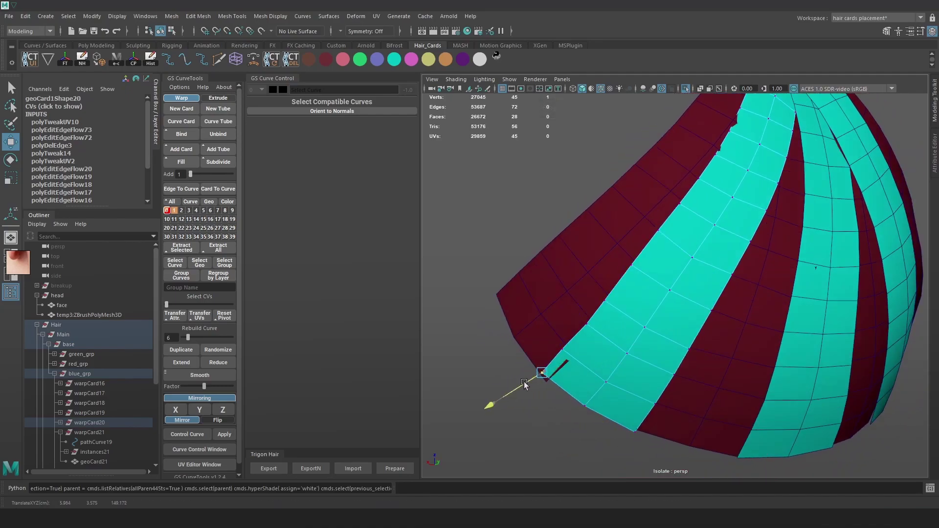
- Adjust the middle and right-border vertices on the lowest inner row of the left teal card
click(605, 382)
drag(601, 390, 644, 379)
click(655, 403)
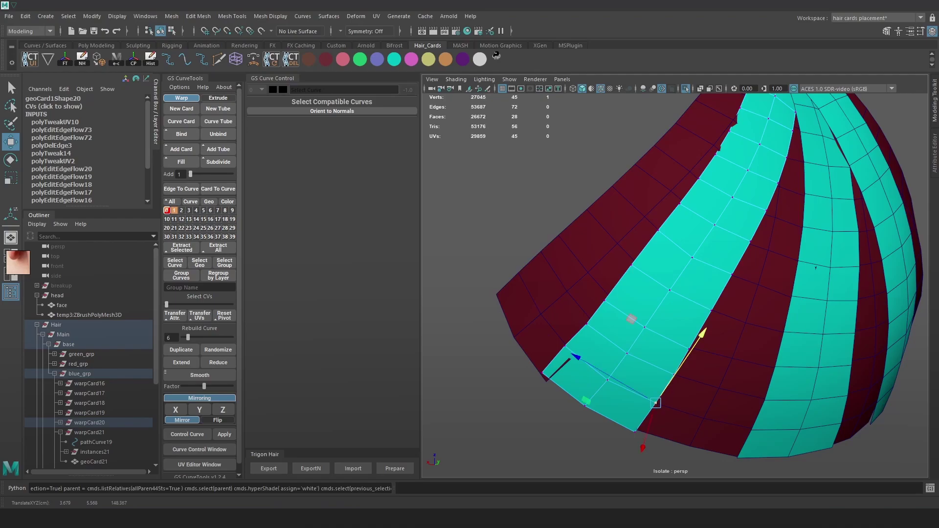
- Apply Edit Edge Flow to the cross edges along the lower half of the outermost left dark red card
alt+drag(830, 187, 809, 188)
click(653, 179)
right_drag(653, 179, 653, 152)
double_click(651, 208)
shift+right_drag(651, 208, 653, 268)
double_click(630, 242)
key(g)
double_click(603, 267)
key(g)
double_click(584, 291)
key(g)
double_click(572, 313)
key(g)
double_click(547, 333)
key(g)
double_click(571, 310)
key(g)
key(g)
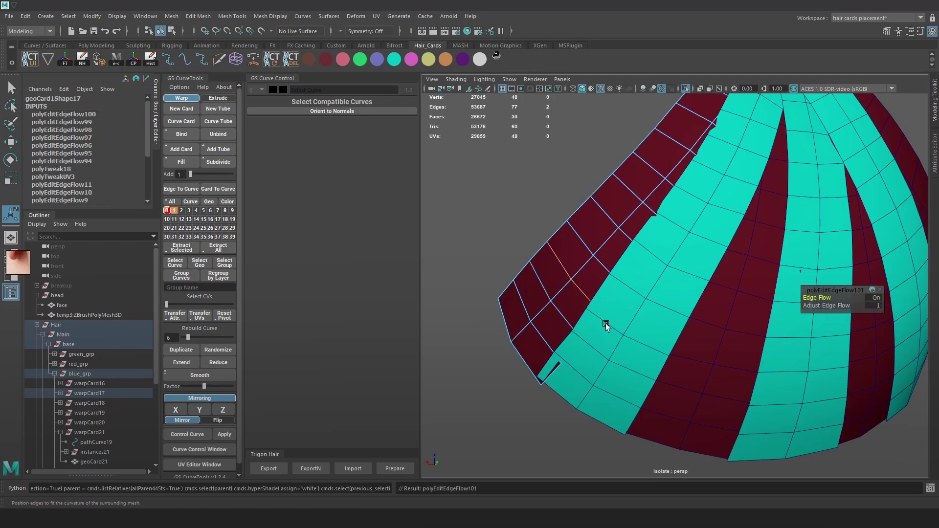
- Apply Edit Edge Flow to three cross edges in the lower part of the left teal card
right_drag(609, 248, 652, 220)
click(642, 285)
double_click(636, 341)
key(g)
double_click(631, 368)
key(g)
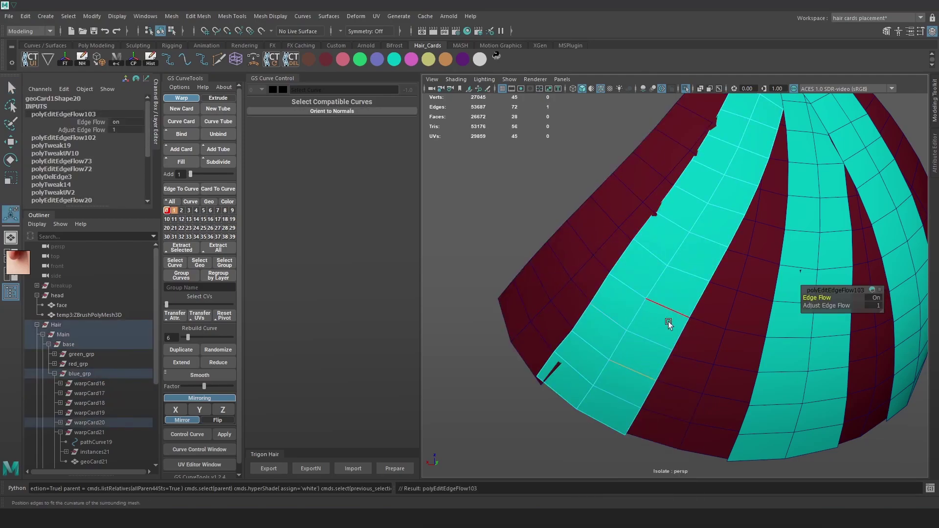
double_click(670, 325)
key(g)
- Apply Edit Edge Flow to the cross edges of the dark red card between the left and central teal cards
right_drag(747, 316, 766, 296)
click(747, 296)
right_drag(748, 293, 747, 224)
double_click(687, 382)
key(g)
double_click(682, 394)
key(g)
double_click(671, 421)
key(g)
double_click(678, 387)
key(g)
double_click(690, 366)
key(g)
double_click(708, 320)
key(g)
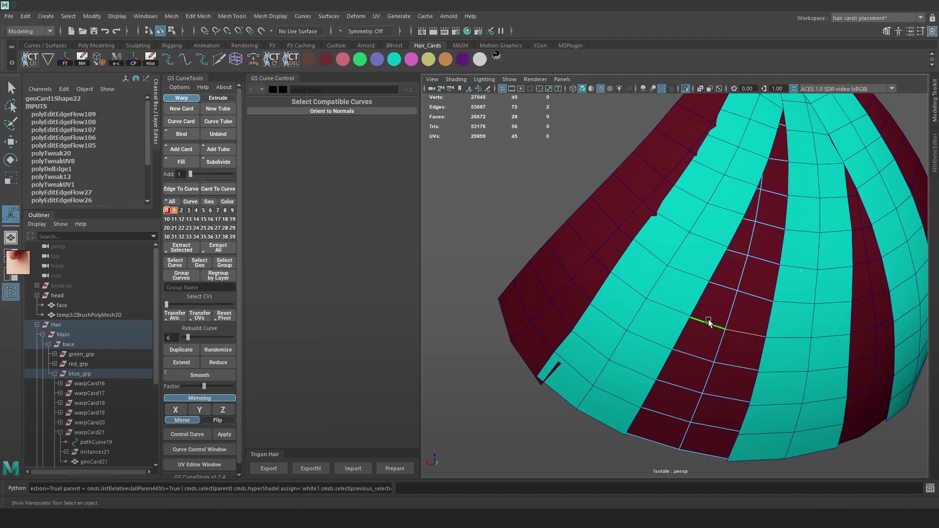
double_click(729, 292)
key(g)
double_click(747, 221)
key(g)
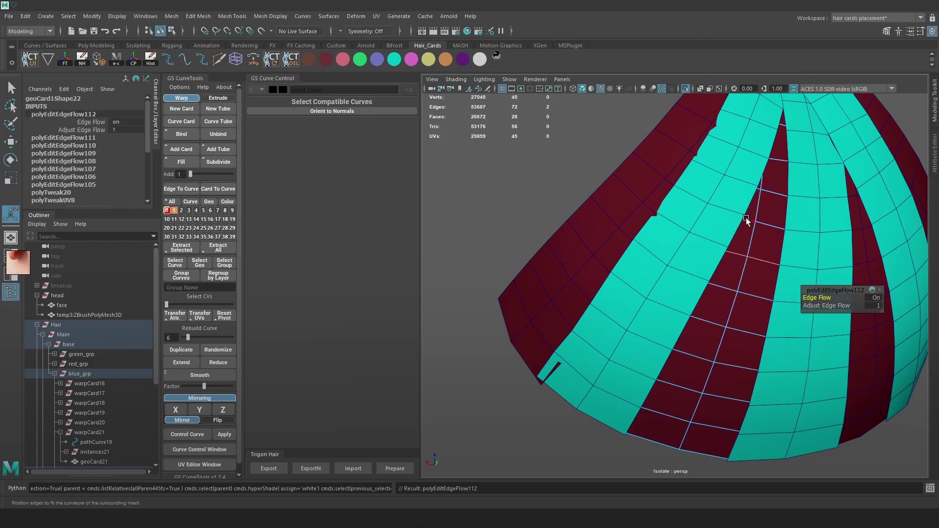
- Try Edit Edge Flow on one more upper cross edge of the same dark red card and undo it
double_click(778, 195)
key(g)
alt+drag(772, 203, 742, 207)
key(ctrl+z)
- Delete three alternating cross edges in the lower part of the dark red card left of the central teal card
alt+right_drag(742, 208, 694, 174)
alt+drag(694, 174, 690, 240)
alt+right_drag(691, 240, 759, 288)
alt+drag(759, 288, 750, 268)
alt+right_drag(673, 257, 724, 309)
right_drag(612, 245, 618, 204)
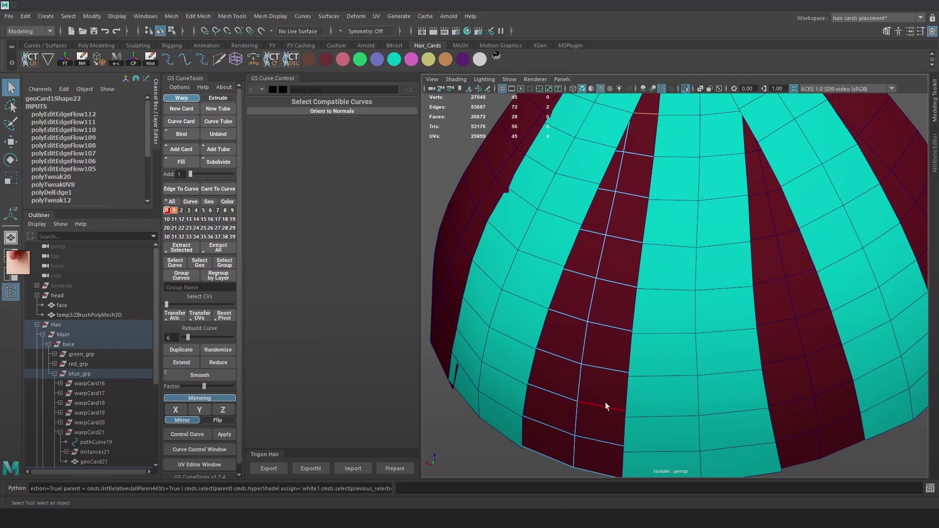
shift+double_click(613, 322)
key(Delete)
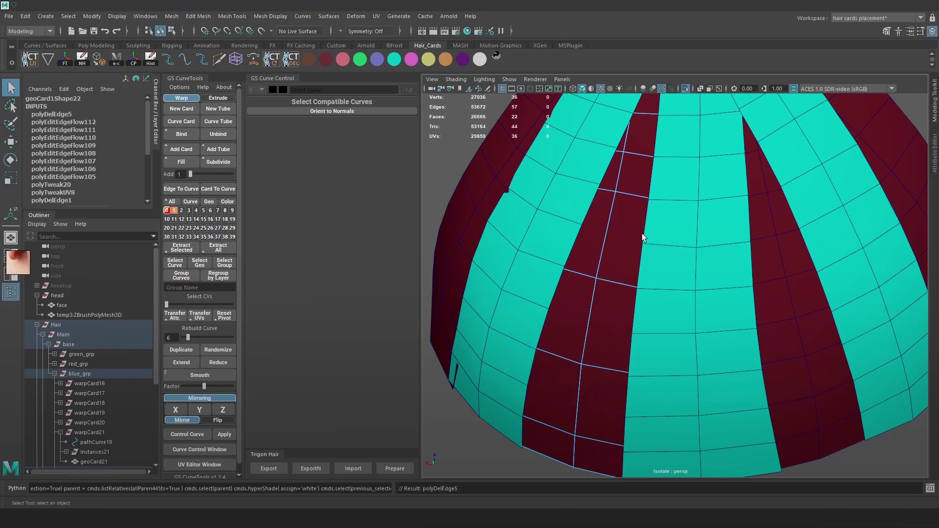
- Delete three alternating cross edges of the central teal card
click(656, 238)
right_drag(694, 221, 698, 194)
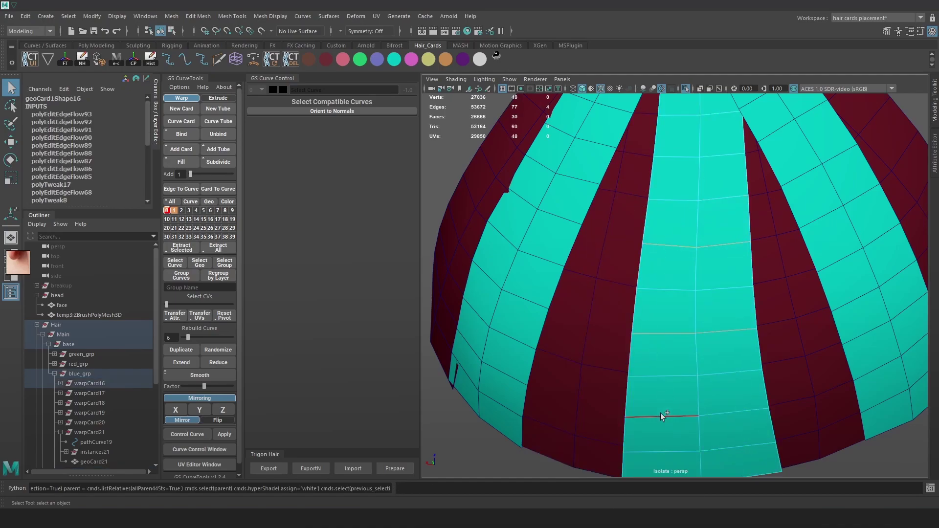
key(Delete)
- Delete two alternating cross edges in the lower part of the dark red card right of the central teal card
alt+drag(698, 310, 820, 275)
right_drag(820, 274, 817, 196)
double_click(820, 304)
key(Delete)
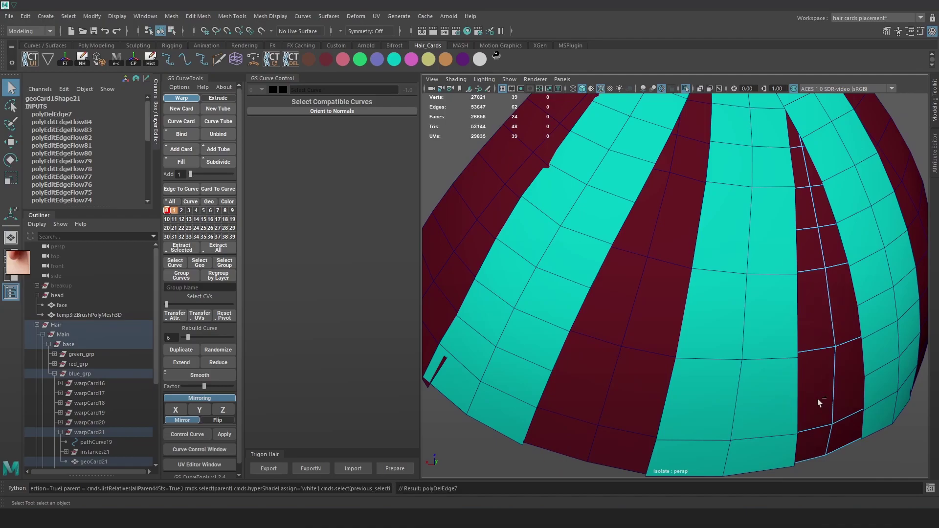
- Undo the cross-edge deletions on the dark red cards and the central teal card
alt+drag(824, 378, 808, 313)
key(ctrl+z)
key(ctrl+z)
key(Delete)
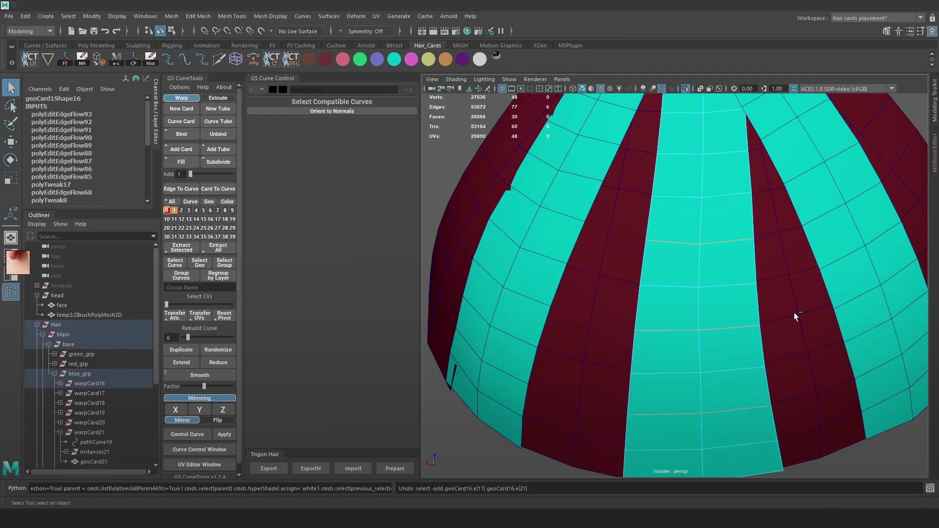
key(ctrl+z)
key(ctrl+z)
key(ctrl+z)
key(ctrl+z)
key(ctrl+z)
key(ctrl+z)
key(ctrl+z)
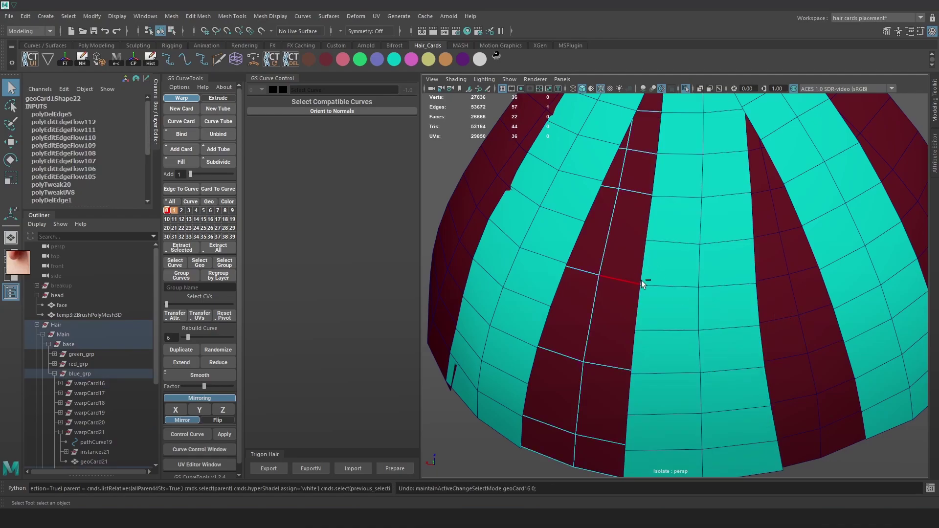
- Apply Edit Edge Flow to a cross edge loop in the middle of the far-left dark red card
alt+drag(609, 291, 600, 230)
click(552, 202)
key(F10)
click(547, 235)
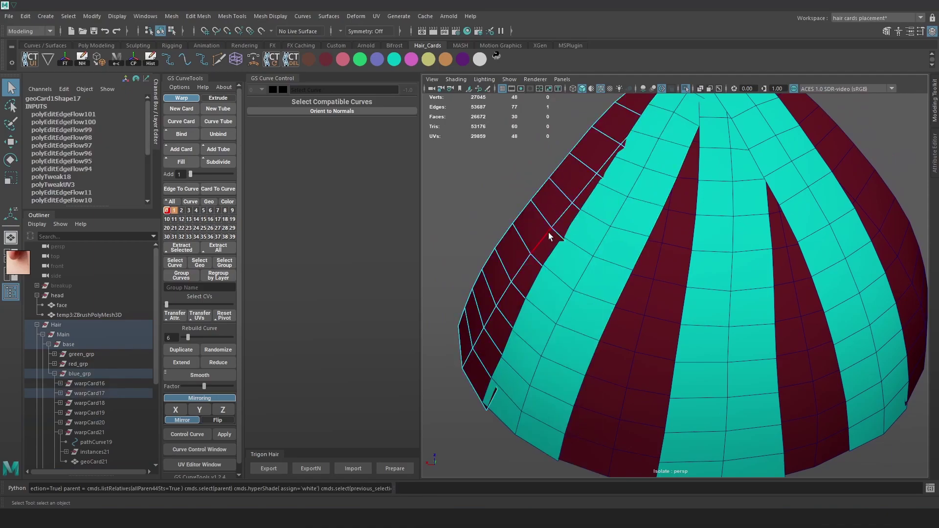
right_click(562, 238)
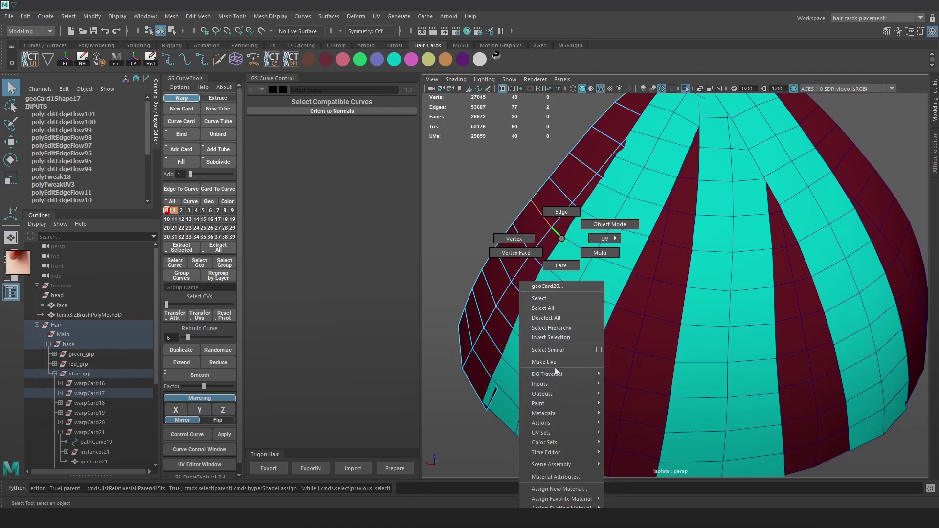
alt+drag(567, 245, 594, 254)
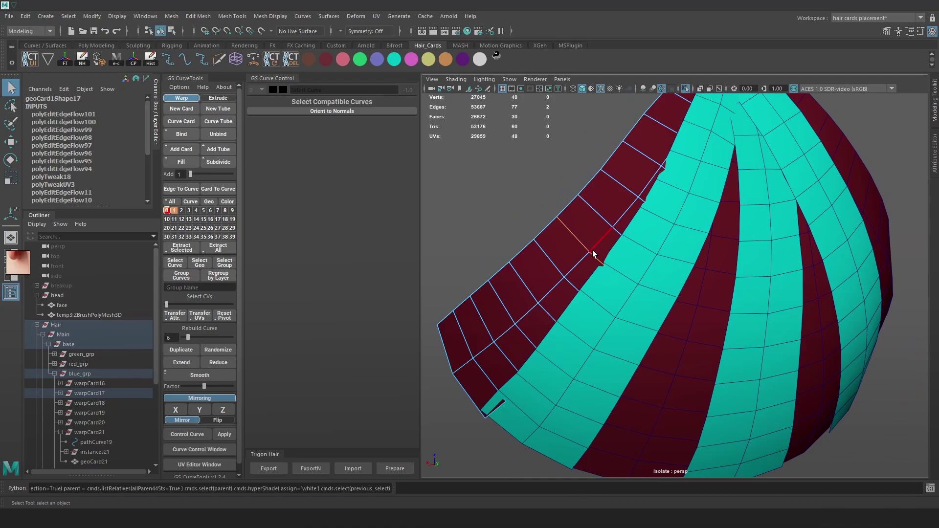
shift+right_click(599, 251)
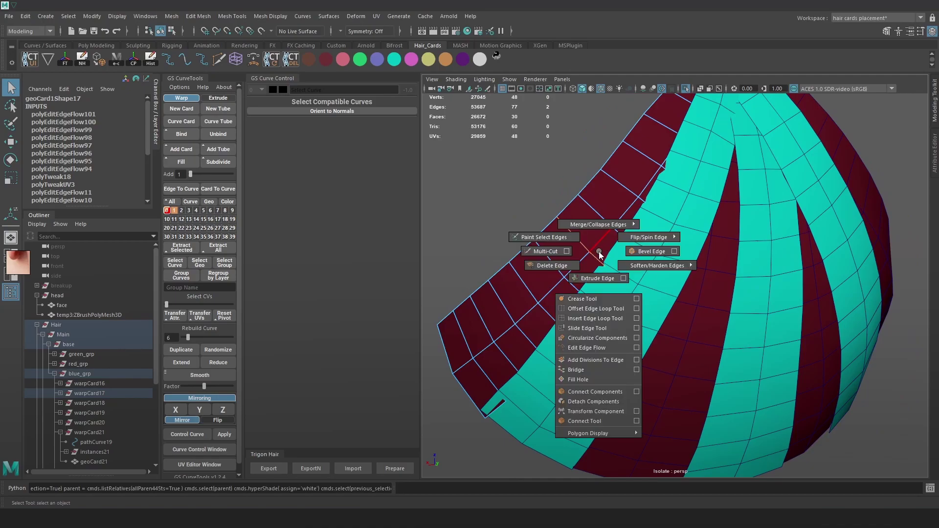
click(610, 346)
- Apply Edit Edge Flow to successive cross edges through the middle and upper part of the far-left dark red card
double_click(571, 282)
key(g)
double_click(600, 259)
key(g)
double_click(619, 240)
key(g)
double_click(644, 207)
key(g)
double_click(668, 168)
key(g)
double_click(573, 289)
key(g)
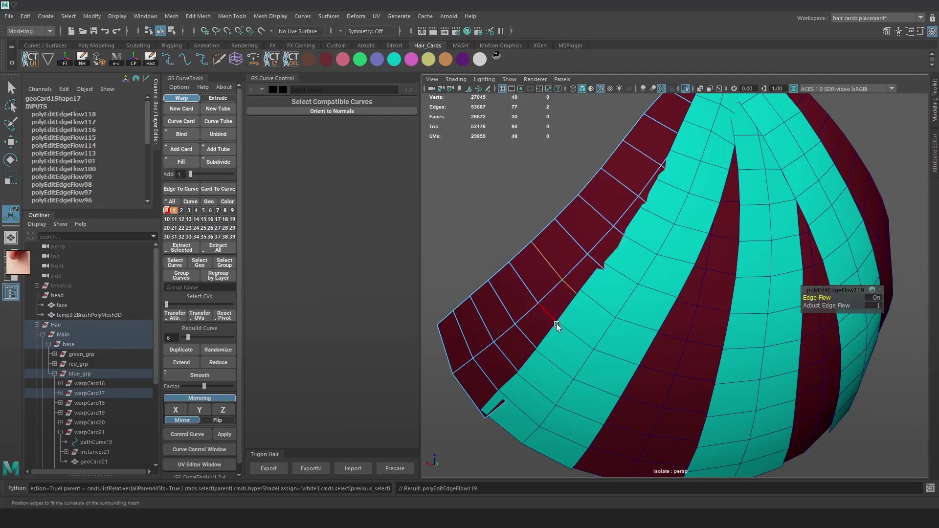
- Apply Edit Edge Flow to the cross edges in the lower part of the far-left dark red card
double_click(556, 324)
key(g)
double_click(521, 340)
key(g)
double_click(510, 359)
key(g)
double_click(490, 379)
key(g)
- Move a vertex on the far-left dark red card's inner border, where it meets the teal card
click(595, 280)
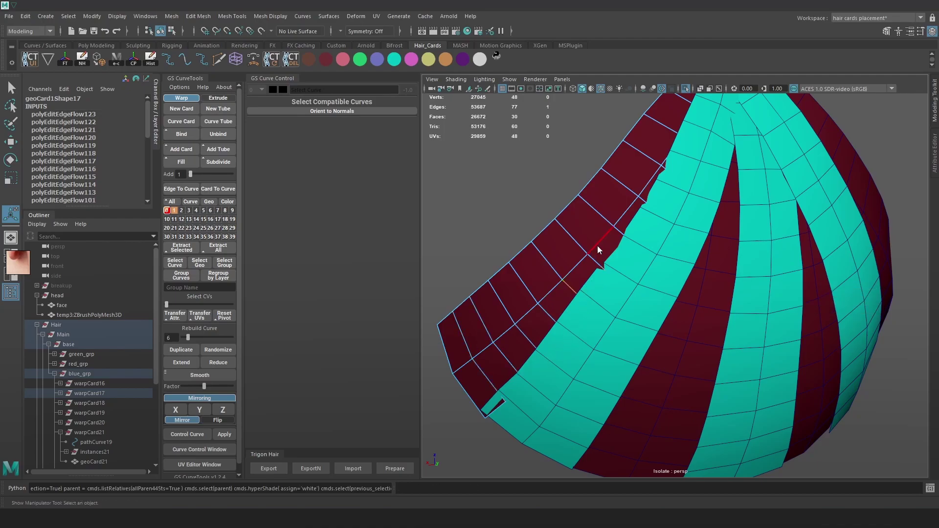
right_drag(597, 245, 566, 245)
click(591, 259)
alt+drag(594, 262, 550, 257)
key(w)
alt+drag(615, 222, 575, 234)
click(589, 224)
click(631, 214)
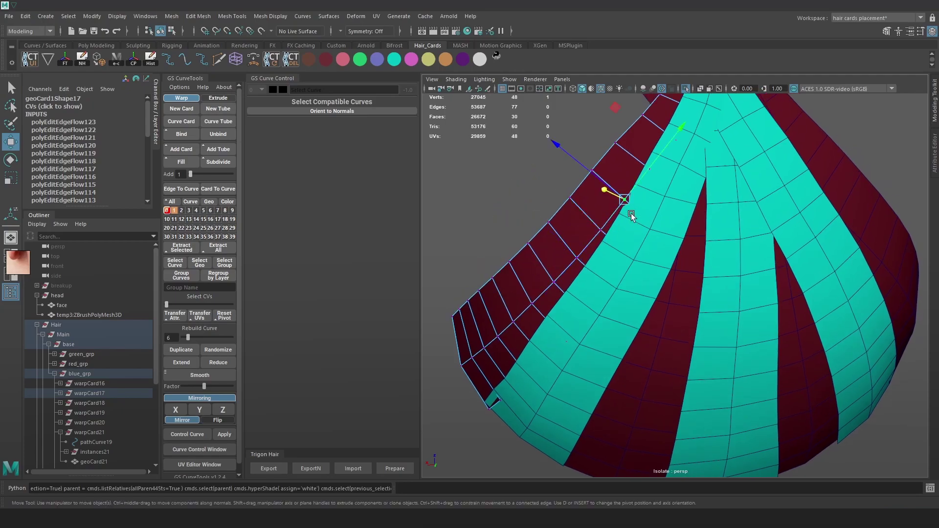
drag(606, 192, 609, 192)
- Adjust further vertices along the upper inner border of the far-left dark red card to even out its overlap
alt+drag(665, 222, 684, 206)
mouse_move(630, 195)
right_down()
mouse_move(631, 170)
mouse_move(638, 197)
right_up()
click(641, 207)
shift+click(640, 198)
mouse_move(649, 187)
mouse_down()
mouse_move(626, 210)
mouse_move(677, 198)
mouse_move(664, 154)
mouse_move(659, 195)
mouse_move(650, 184)
mouse_up()
double_click(650, 168)
double_click(645, 139)
double_click(650, 184)
drag(618, 214, 598, 226)
double_click(645, 145)
drag(650, 195, 633, 210)
- Reapply Edit Edge Flow to the upper cross edges of the far-left dark red card
click(618, 180)
shift+right_drag(618, 180, 605, 279)
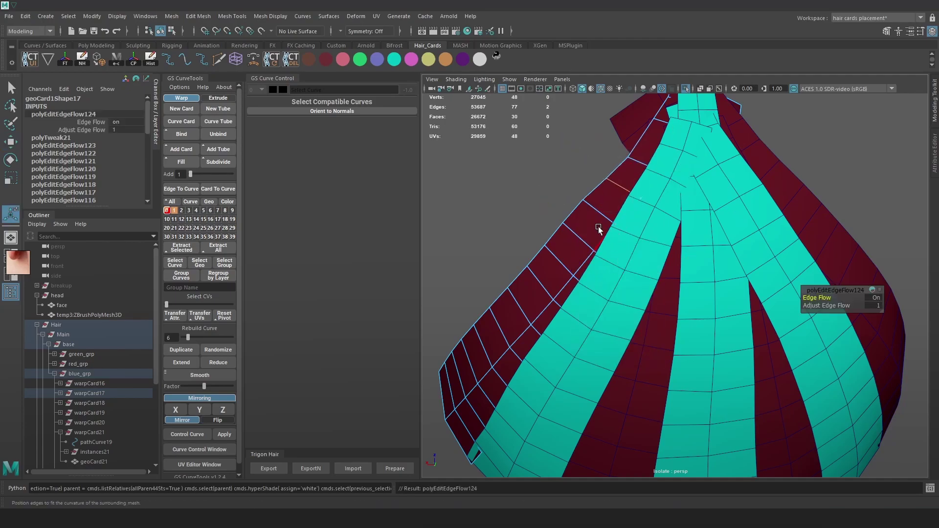
double_click(562, 263)
key(g)
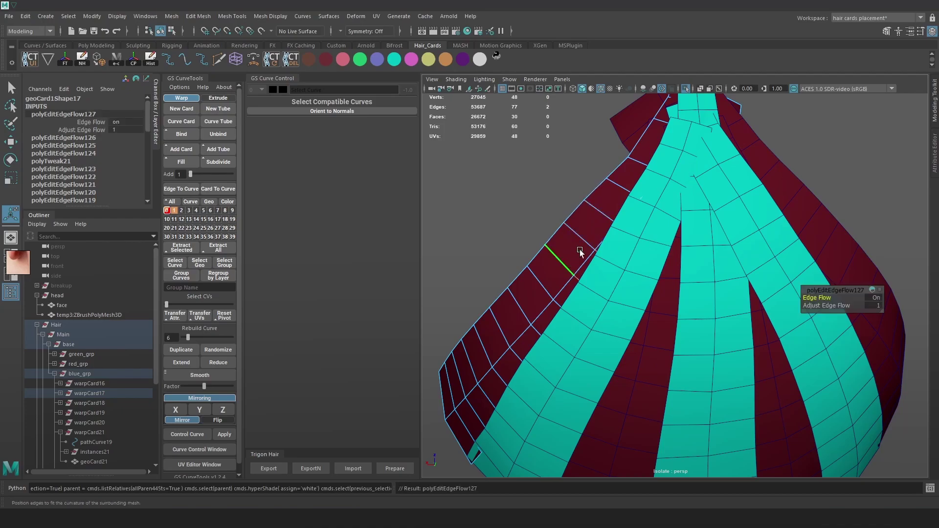
double_click(589, 244)
key(g)
double_click(603, 216)
key(g)
double_click(625, 193)
key(g)
- Apply Edit Edge Flow to successive cross edges of the teal card beside the far-left dark red card, working downward
right_drag(642, 201, 643, 179)
click(637, 223)
double_click(629, 230)
key(g)
double_click(613, 259)
key(g)
double_click(600, 292)
key(g)
double_click(573, 319)
key(g)
double_click(559, 344)
key(g)
double_click(541, 374)
key(g)
- Smooth the remaining lower cross edges of the left teal card with Edit Edge Flow
alt+middle_drag(564, 337, 591, 309)
alt+drag(591, 309, 613, 309)
double_click(577, 343)
key(g)
double_click(556, 386)
key(g)
double_click(535, 403)
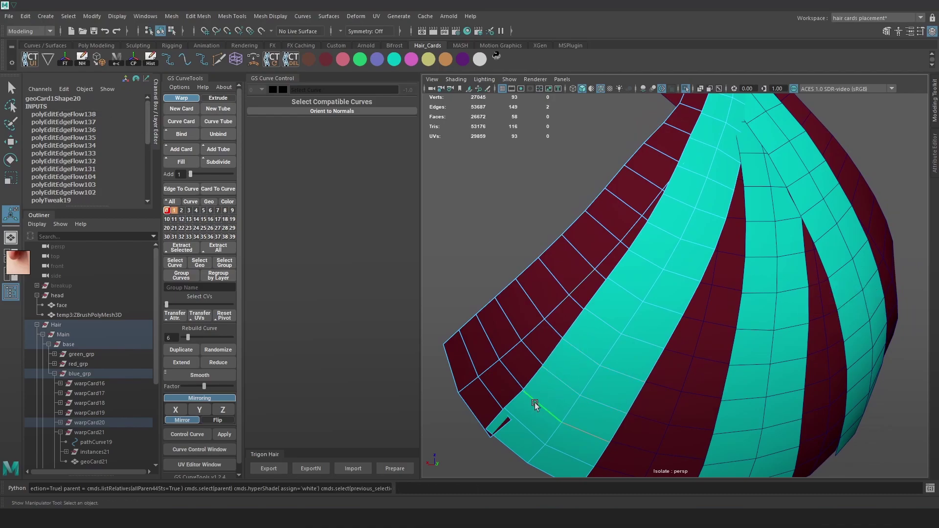
key(g)
double_click(528, 418)
key(g)
- Try to smooth an upper cross edge of the left teal card with Edit Edge Flow
alt+drag(685, 260, 705, 265)
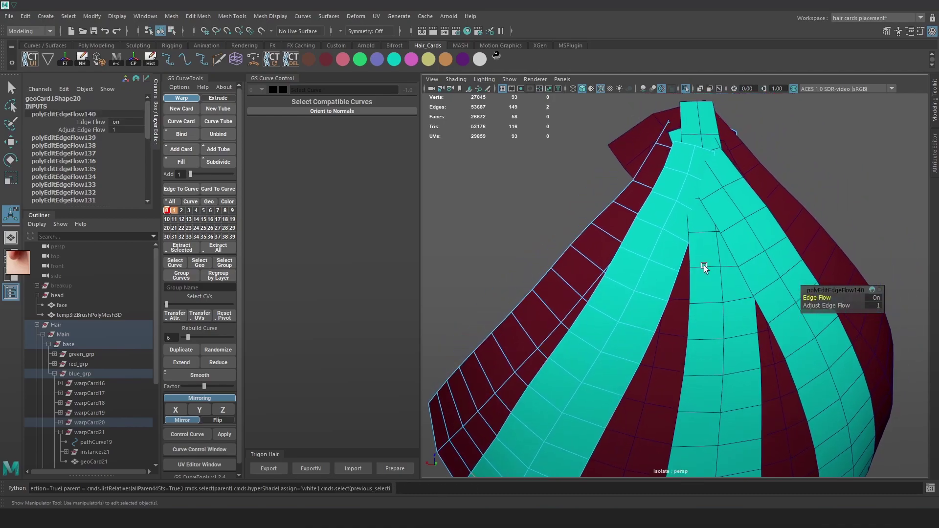
double_click(671, 240)
key(g)
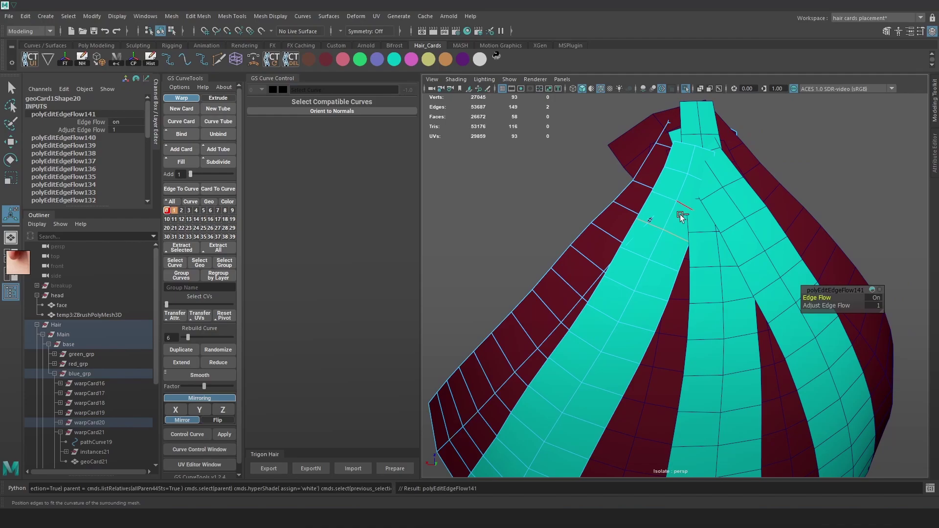
key(ctrl+z)
- Reposition the right-border and centre vertices of an upper cross row on the left teal card
key(F9)
click(686, 245)
key(w)
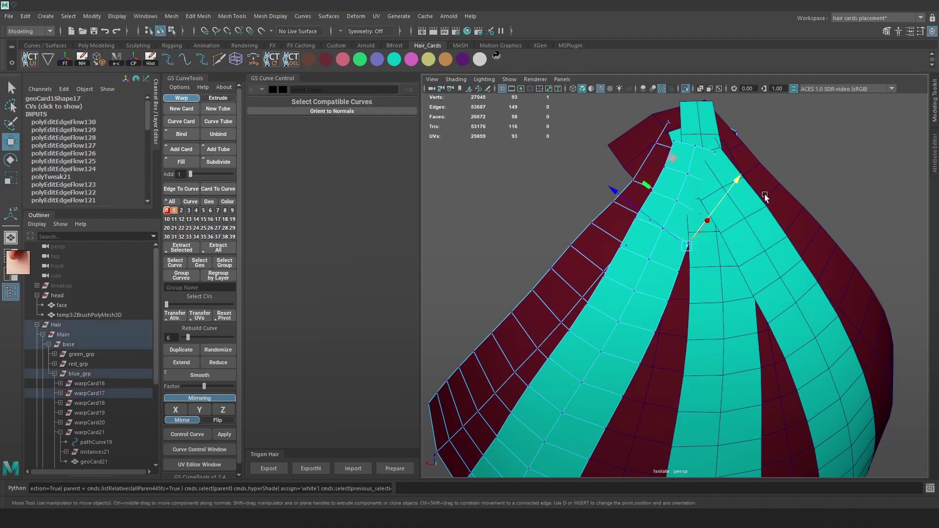
click(830, 191)
click(684, 238)
drag(695, 218, 697, 212)
click(638, 216)
middle_drag(618, 253, 653, 240)
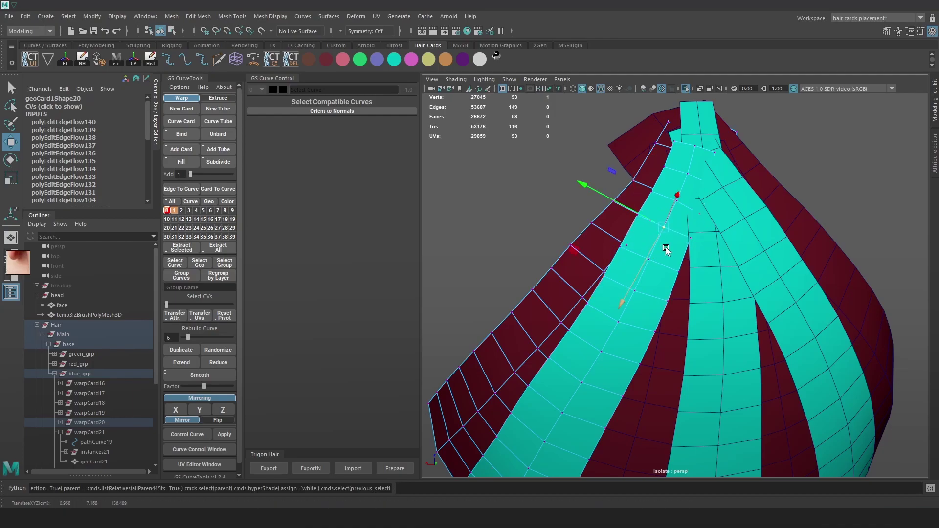
alt+drag(655, 248, 693, 251)
click(671, 242)
mouse_move(688, 206)
alt+mouse_down()
mouse_move(701, 216)
mouse_move(693, 252)
mouse_move(697, 242)
mouse_move(626, 233)
mouse_move(681, 224)
alt+mouse_up()
- Examine the reworked back cards in shaded display against the complete hair and head
key(5)
click(686, 89)
alt+drag(714, 176, 713, 191)
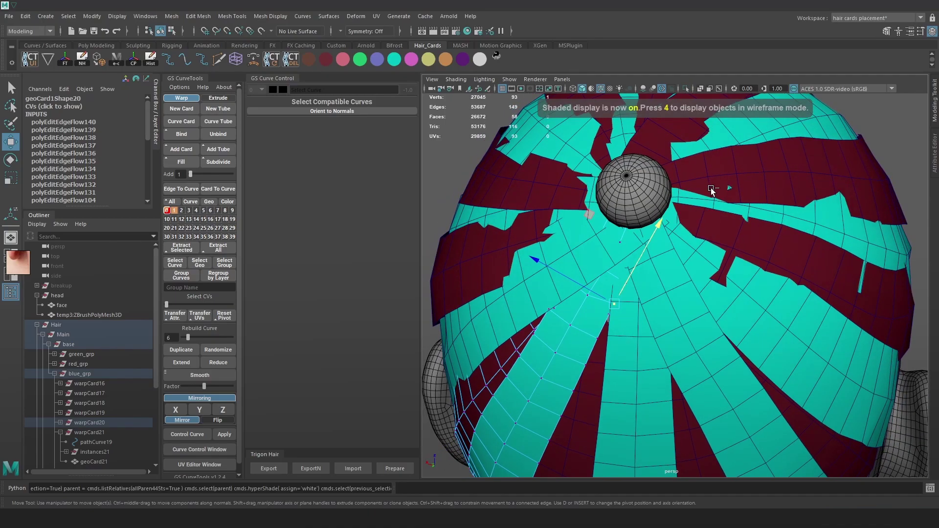
key(ctrl+z)
mouse_move(717, 229)
alt+mouse_down()
mouse_move(723, 235)
mouse_move(711, 217)
mouse_move(724, 221)
mouse_move(737, 257)
mouse_move(720, 237)
alt+mouse_up()
alt+drag(775, 345, 717, 236)
click(770, 348)
drag(784, 357, 785, 358)
scroll(717, 256, down, 3)
alt+drag(717, 257, 762, 281)
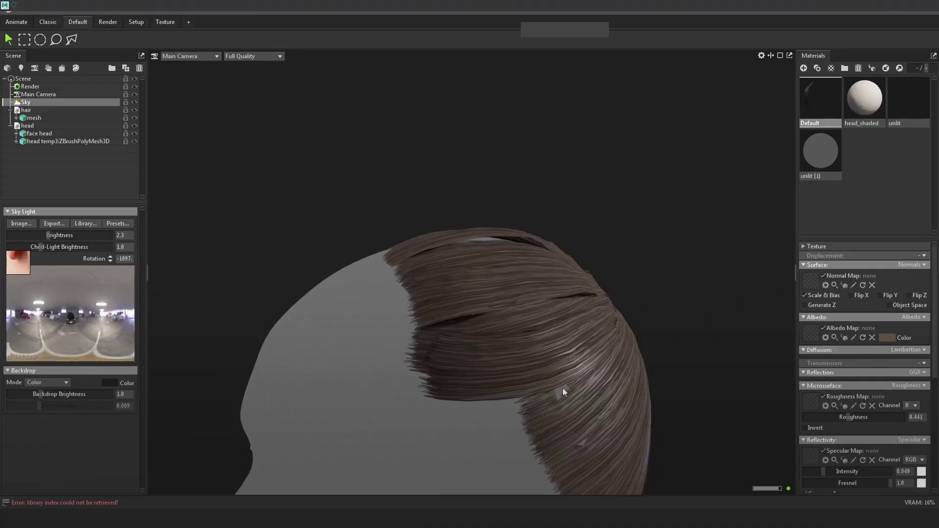
- Switch to Marmoset Toolbag to examine the rendered hair at the back of the head, and return to Maya
drag(562, 389, 620, 364)
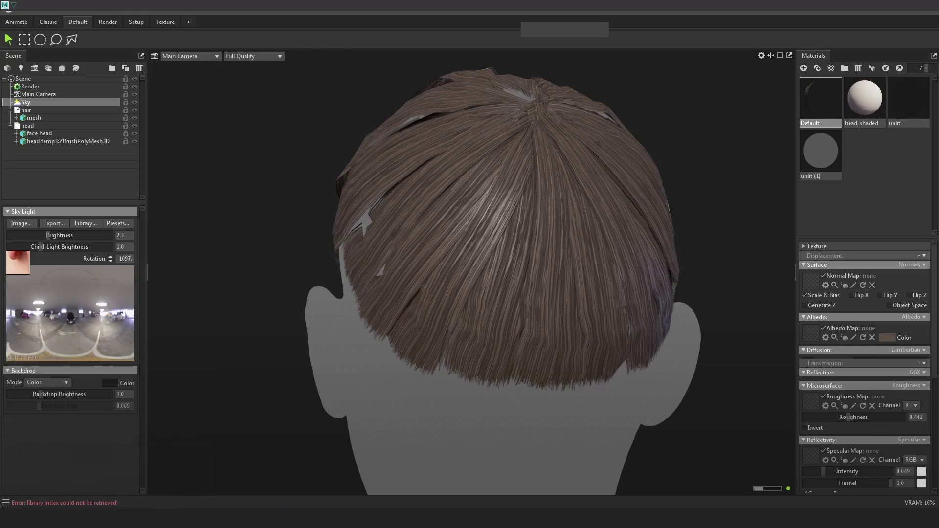
click(193, 482)
- Open the UV Editor for the central teal card and place its window beside the cards
click(573, 273)
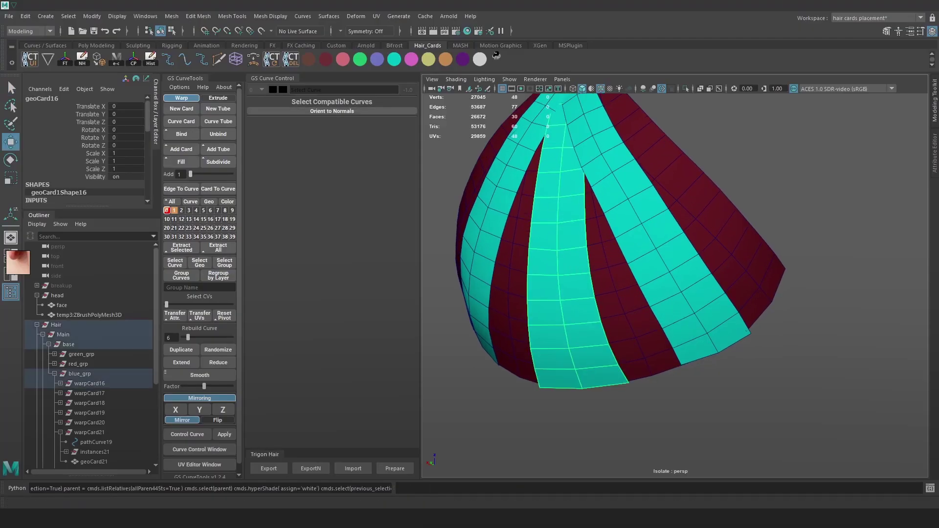
click(374, 16)
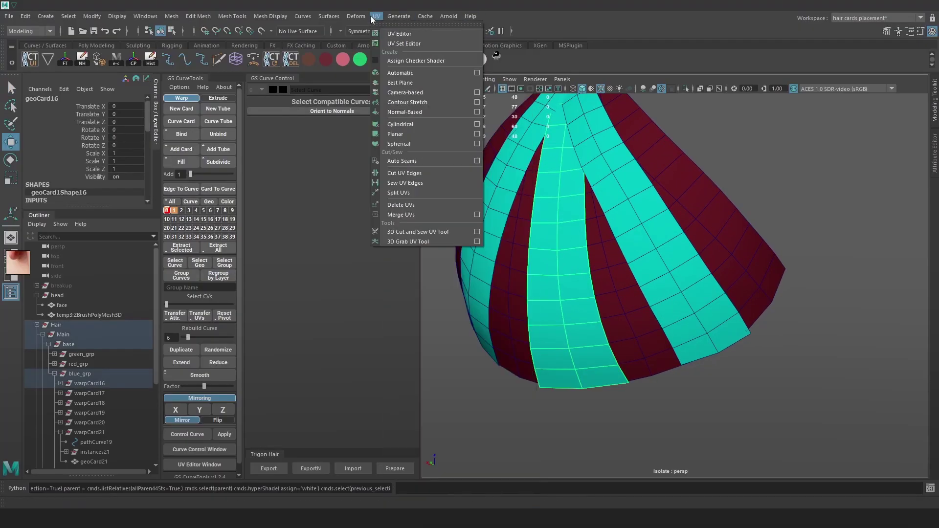
click(384, 30)
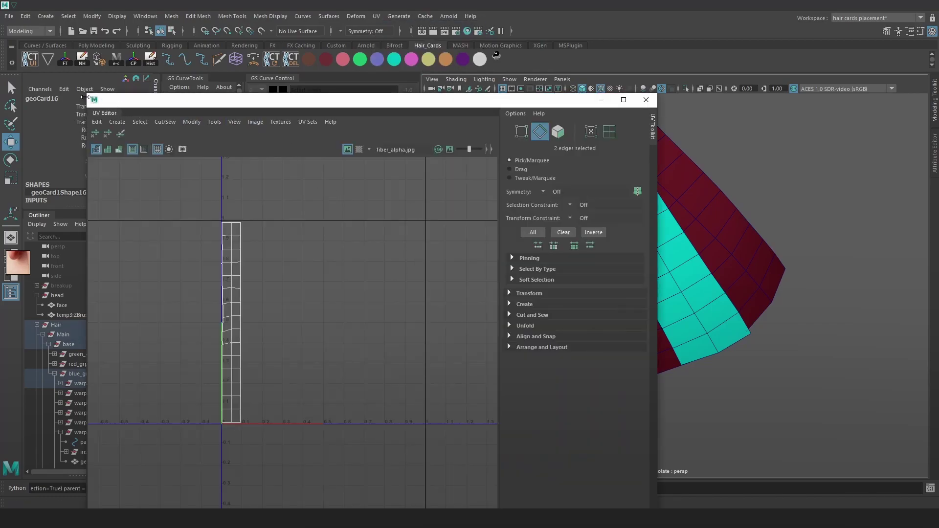
drag(101, 106, 654, 154)
- Examine the UV layouts of the far-left dark red card and the cards next to it
scroll(465, 187, down, 3)
click(509, 204)
scroll(738, 312, up, 8)
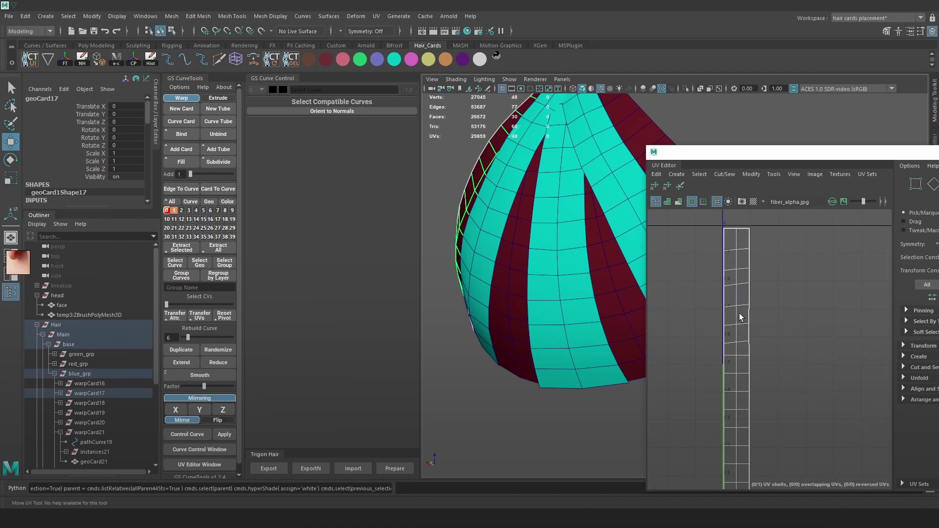
scroll(756, 330, down, 4)
mouse_move(529, 254)
alt+mouse_down()
mouse_move(562, 254)
mouse_move(536, 269)
alt+mouse_up()
click(519, 237)
click(538, 270)
scroll(741, 279, down, 2)
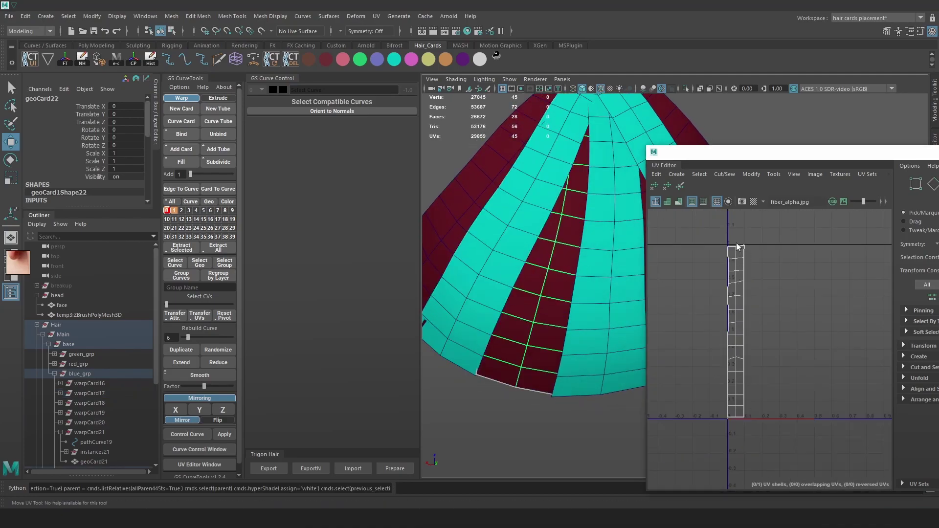
- Flatten the top row of UVs on the dark red card left of the central teal card by scaling it vertically
right_drag(736, 243, 748, 239)
scroll(750, 238, up, 4)
drag(755, 234, 685, 272)
key(r)
drag(720, 241, 725, 395)
- Straighten the whole UV shell of the dark red card left of the central teal card
scroll(735, 340, down, 3)
alt+middle_drag(766, 418, 765, 351)
scroll(764, 351, down, 3)
drag(768, 453, 702, 259)
shift+right_click(746, 266)
shift+right_drag(745, 267, 788, 233)
- Straighten the UV shells of the central teal card and the left teal card
click(594, 268)
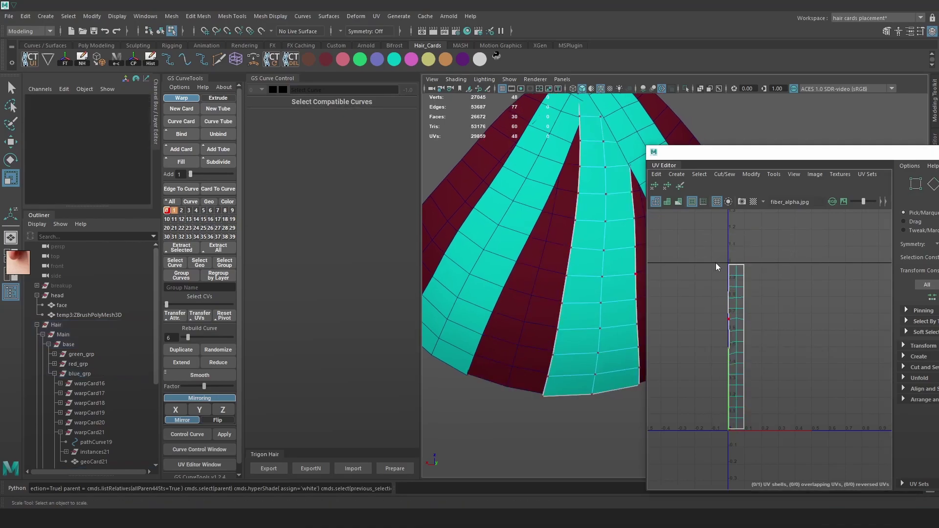
drag(781, 239, 672, 441)
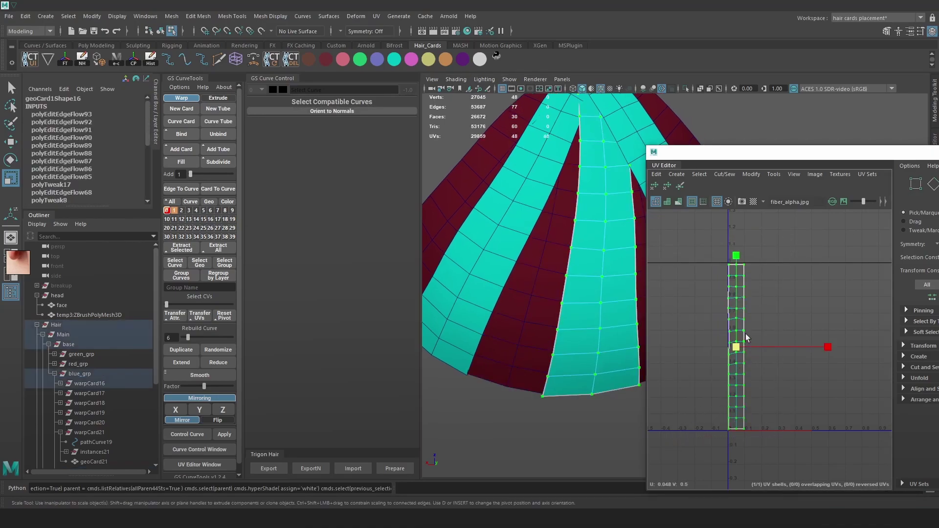
shift+right_drag(739, 305, 787, 260)
click(514, 264)
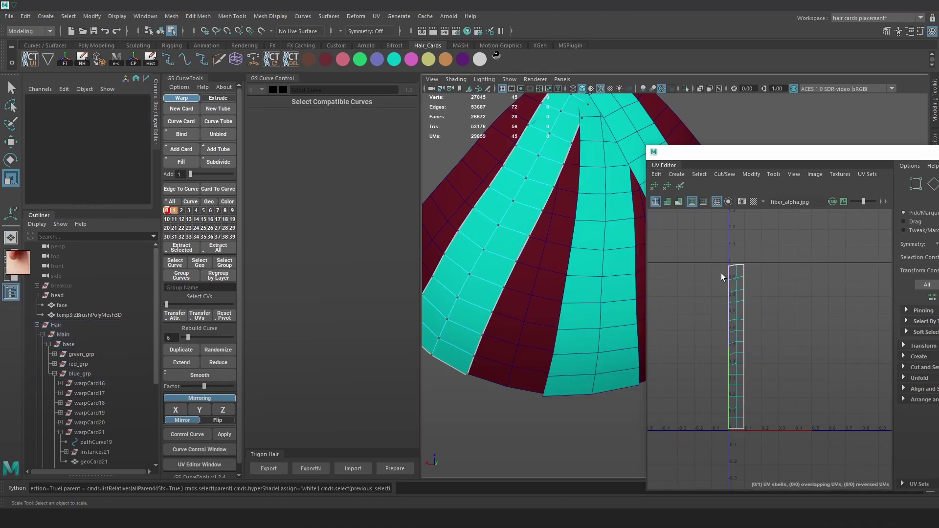
drag(783, 443, 668, 238)
shift+right_drag(725, 287, 683, 274)
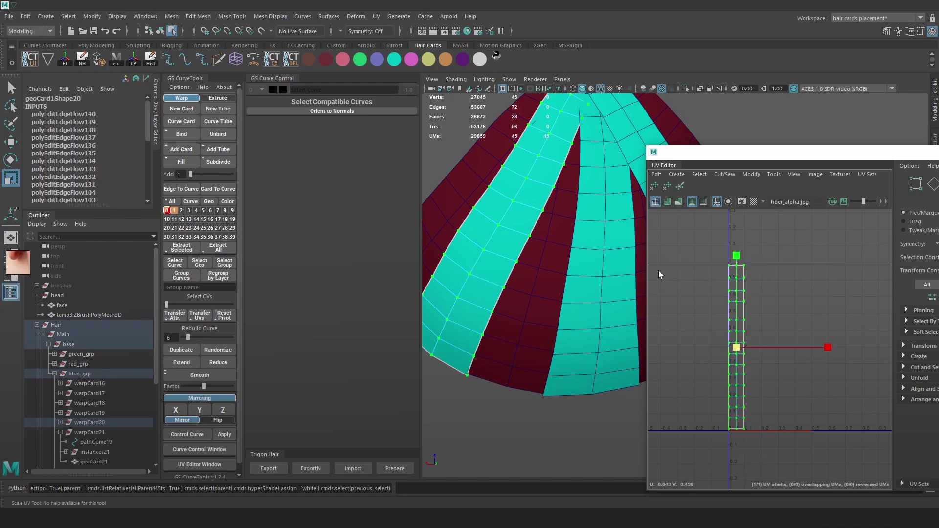
- Straighten the UV shell of the far-left dark red card
click(453, 202)
drag(707, 245, 767, 327)
shift+right_drag(760, 295, 700, 286)
- Straighten the UV shell of the dark red card right of the central teal card
alt+drag(575, 277, 560, 279)
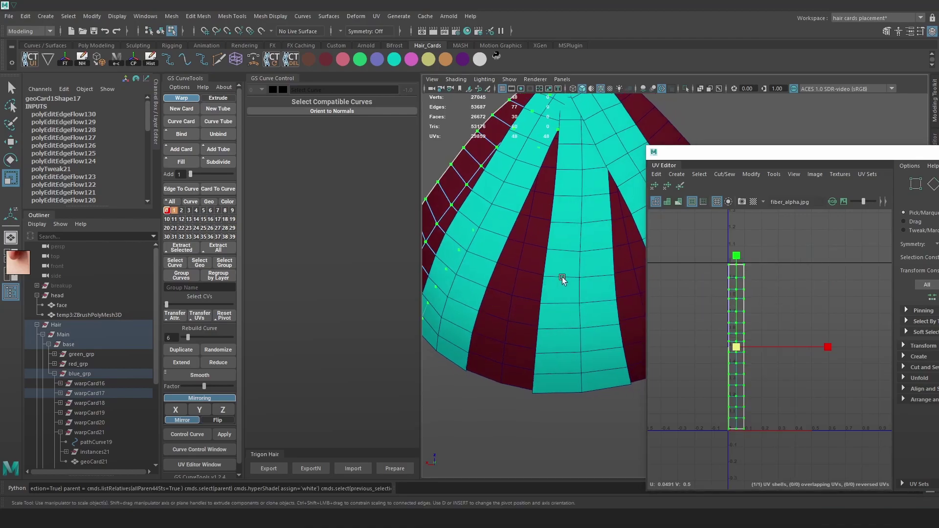
click(561, 279)
click(627, 260)
drag(697, 261, 789, 443)
mouse_move(752, 304)
shift+right_down()
mouse_move(765, 289)
mouse_move(752, 286)
shift+right_up()
- Straighten the UV shell of the right teal card
alt+drag(616, 285, 640, 248)
click(627, 202)
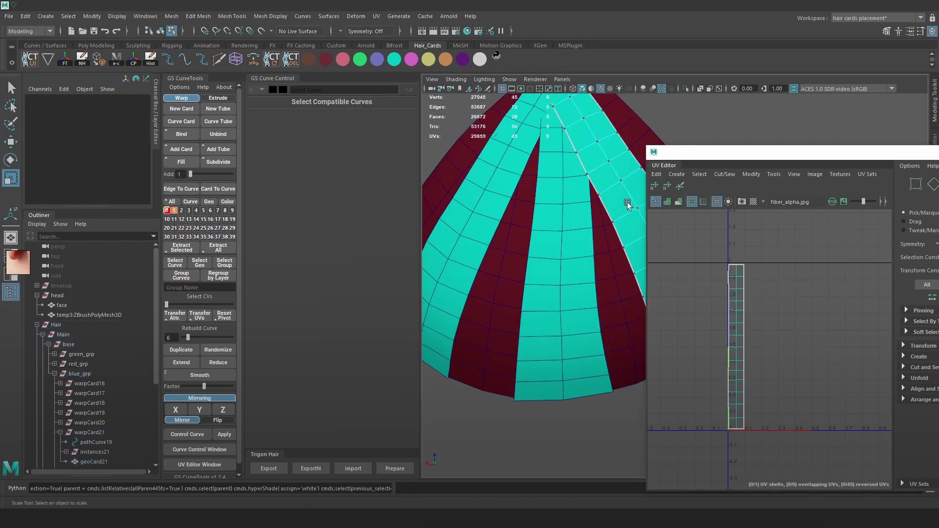
drag(772, 241, 675, 469)
shift+right_drag(762, 275, 788, 220)
- Straighten the UV shell of the far-right dark red card
alt+middle_drag(564, 266, 488, 291)
click(606, 206)
drag(705, 244, 791, 442)
shift+right_drag(744, 285, 773, 241)
- Turn on textured display to inspect the hair texture on the cards, and return to object mode
alt+middle_drag(596, 245, 601, 181)
key(6)
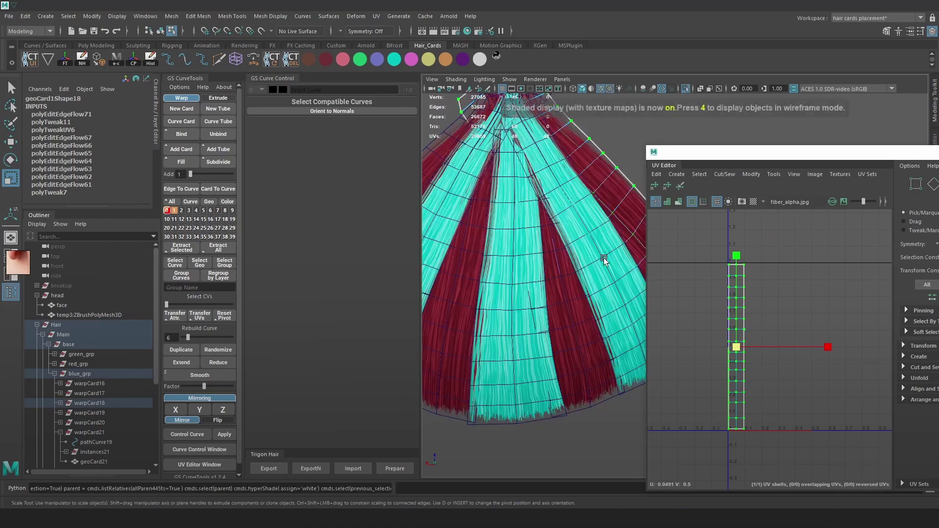
alt+middle_drag(604, 257, 606, 229)
scroll(602, 267, down, 5)
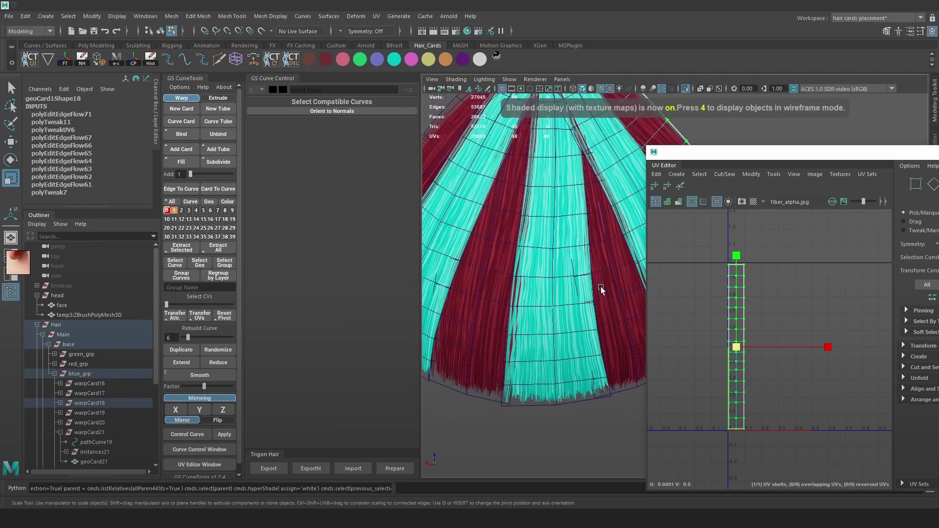
right_drag(571, 196, 556, 174)
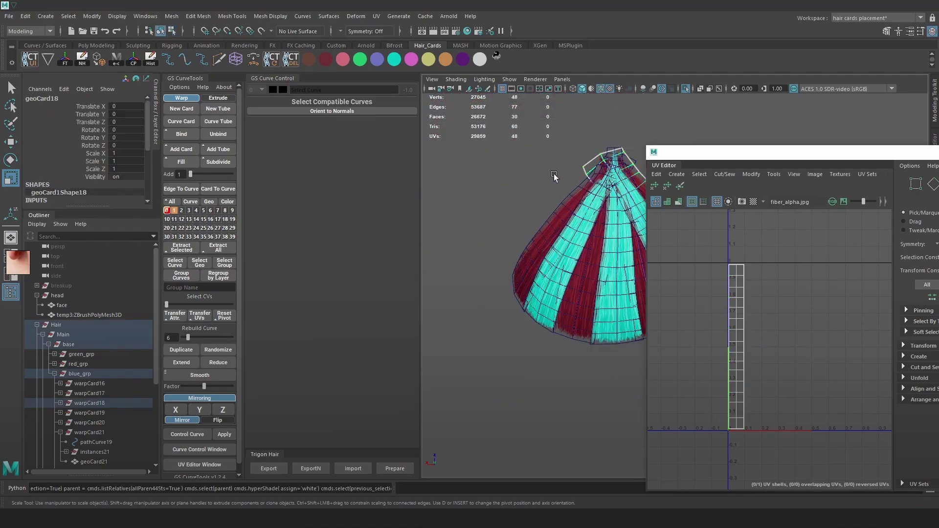
- Select the UV columns of the seven stacked hair-card shells for alignment in the UV layout
alt+middle_drag(610, 243, 574, 241)
right_drag(773, 273, 810, 260)
scroll(747, 309, up, 4)
alt+middle_drag(750, 281, 771, 348)
click(806, 257)
drag(806, 257, 717, 279)
drag(742, 238, 761, 400)
scroll(761, 406, down, 4)
alt+middle_drag(757, 432, 763, 313)
scroll(773, 388, up, 5)
drag(780, 359, 688, 313)
drag(732, 229, 764, 484)
scroll(755, 338, down, 5)
alt+middle_drag(773, 213, 774, 295)
- Scale the left and middle UV columns of the stacked shells horizontally so each forms one straight column
drag(770, 229, 751, 459)
key(r)
drag(720, 219, 742, 451)
drag(829, 323, 556, 308)
scroll(686, 249, up, 2)
drag(772, 218, 759, 482)
drag(852, 345, 624, 363)
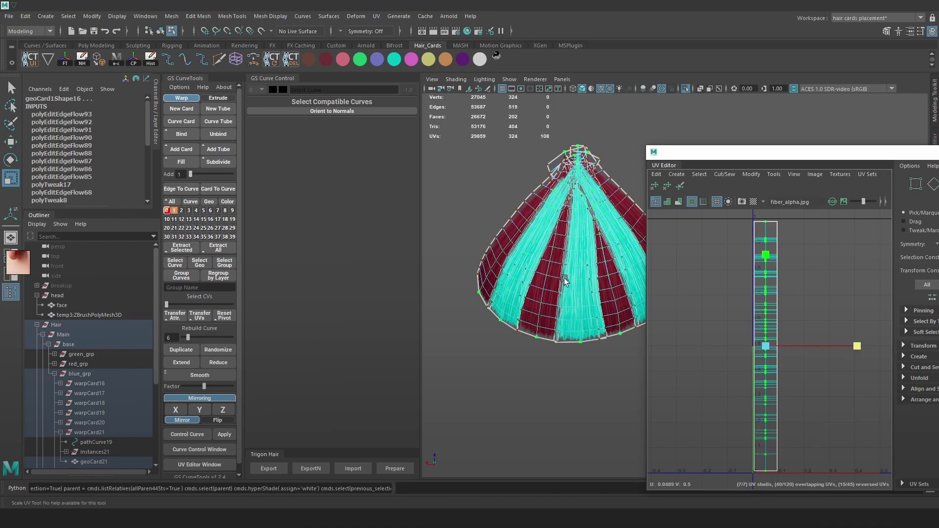
- Shift the left border UV column of the stacked shells horizontally to fit the strand texture along the card edges
scroll(602, 293, up, 8)
scroll(550, 340, up, 6)
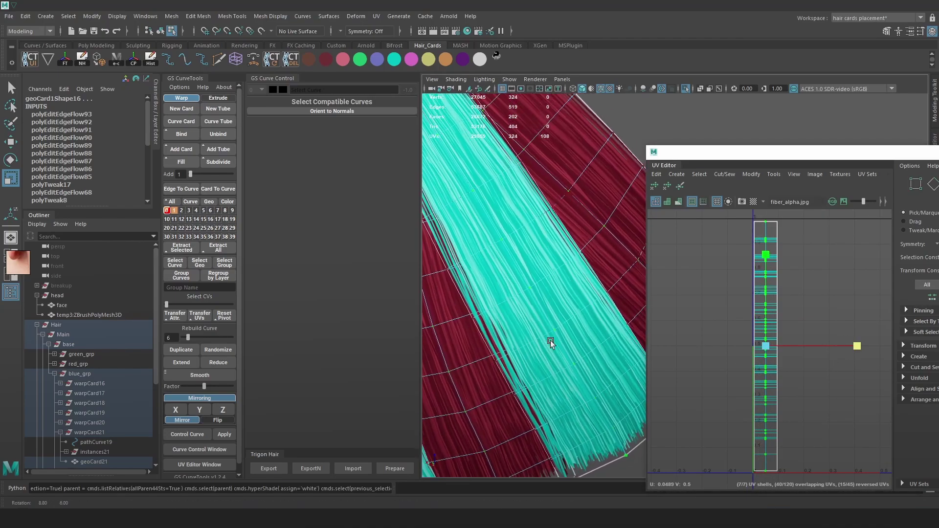
alt+drag(515, 229, 564, 247)
scroll(791, 252, down, 2)
drag(802, 225, 775, 453)
drag(737, 219, 766, 445)
key(w)
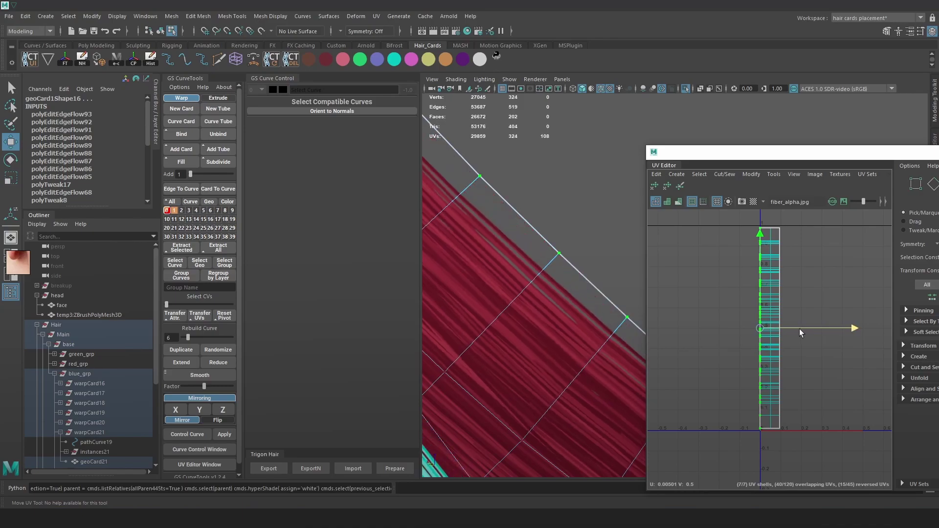
scroll(778, 319, up, 5)
alt+middle_drag(698, 365, 734, 354)
scroll(731, 359, up, 4)
alt+middle_drag(703, 387, 750, 377)
drag(738, 324, 741, 324)
scroll(506, 280, down, 2)
alt+drag(506, 280, 592, 337)
mouse_move(755, 324)
mouse_down()
mouse_move(741, 327)
mouse_move(748, 329)
mouse_up()
alt+drag(583, 313, 584, 274)
- Select most UVs of the stacked shells and open the Unfold UVs options
scroll(550, 295, down, 5)
scroll(774, 308, down, 10)
scroll(822, 347, down, 2)
drag(823, 408, 759, 251)
scroll(802, 350, up, 6)
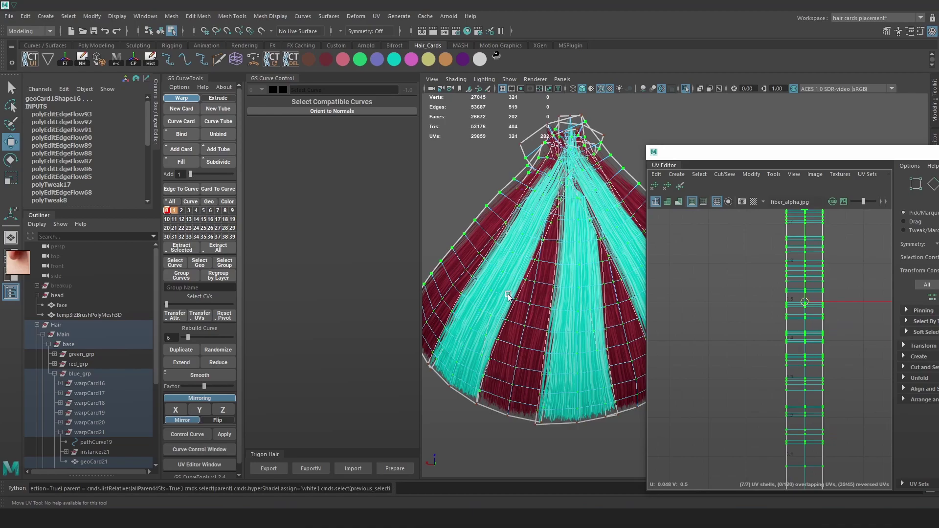
scroll(506, 295, up, 3)
click(752, 175)
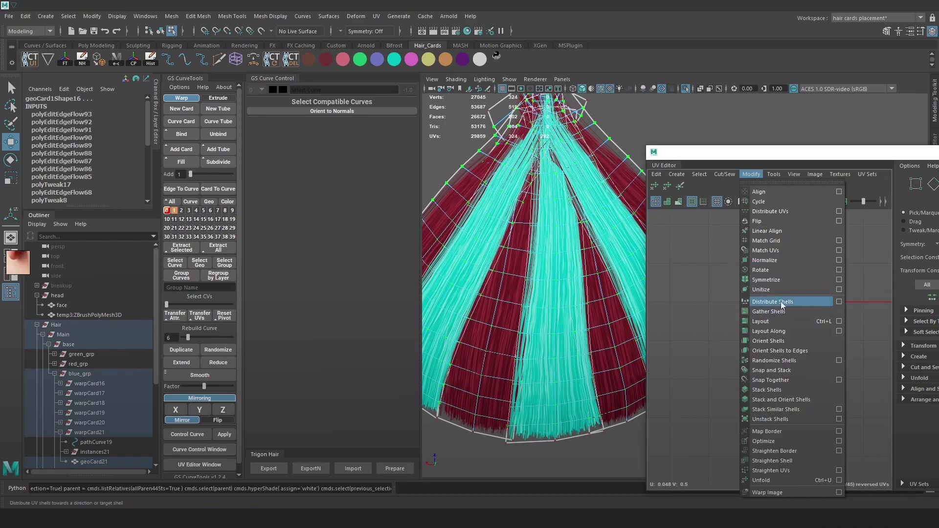
click(838, 480)
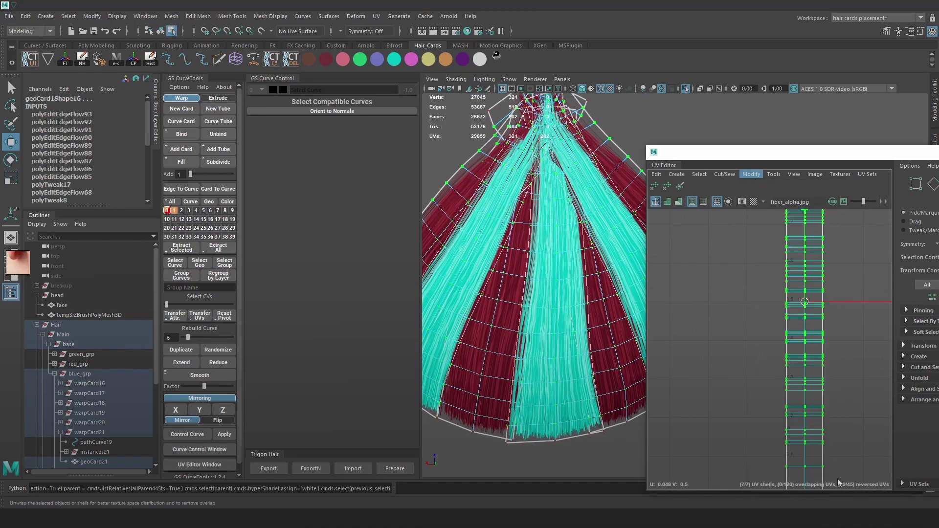
scroll(664, 228, down, 2)
scroll(665, 228, up, 2)
click(647, 197)
scroll(670, 286, down, 3)
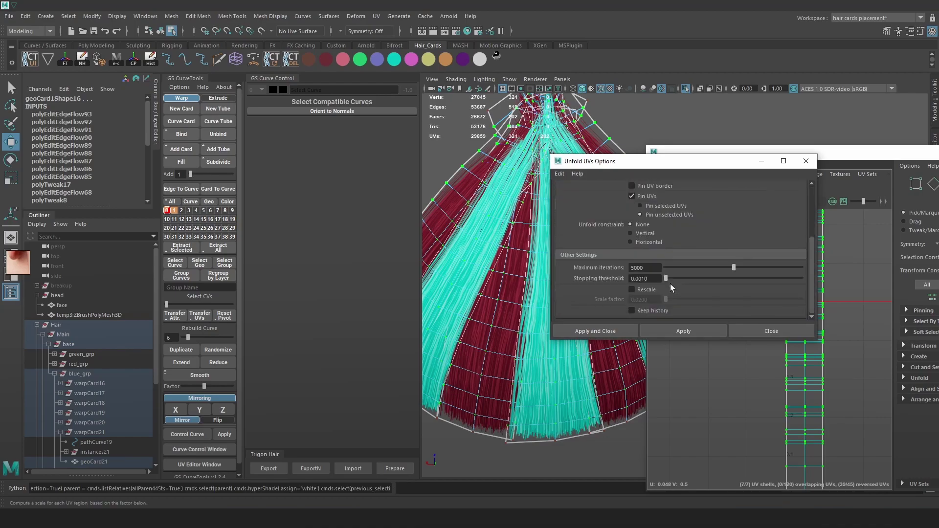
- Try unfolding the selected UVs without a constraint, then undo it and unfold them with the Vertical constraint
click(697, 329)
alt+drag(583, 390, 567, 374)
key(ctrl+z)
click(689, 333)
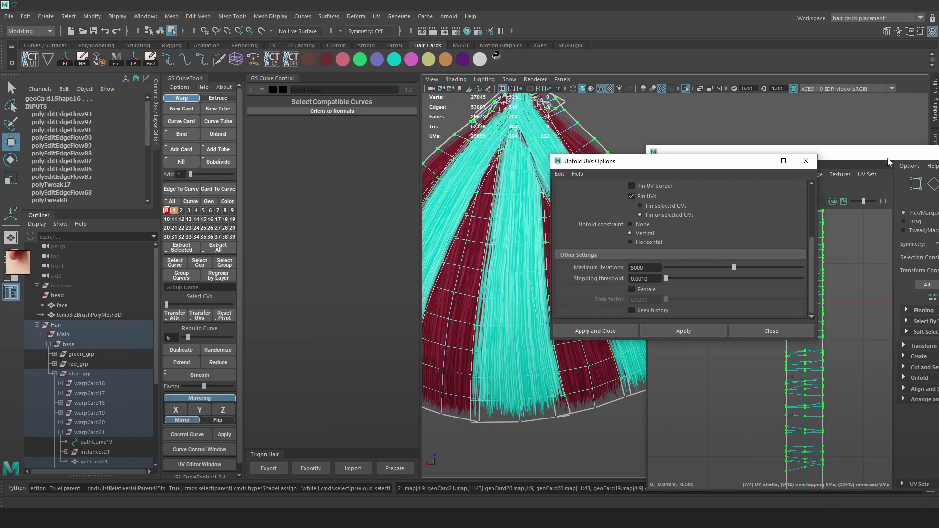
drag(645, 165, 803, 140)
scroll(569, 233, down, 2)
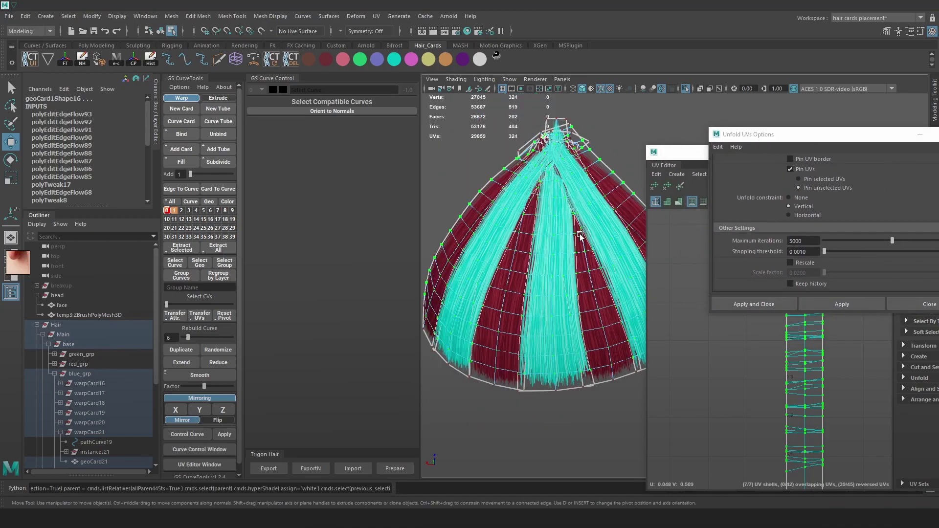
alt+drag(570, 233, 556, 241)
key(ctrl+z)
click(834, 305)
alt+drag(556, 321, 582, 314)
click(856, 304)
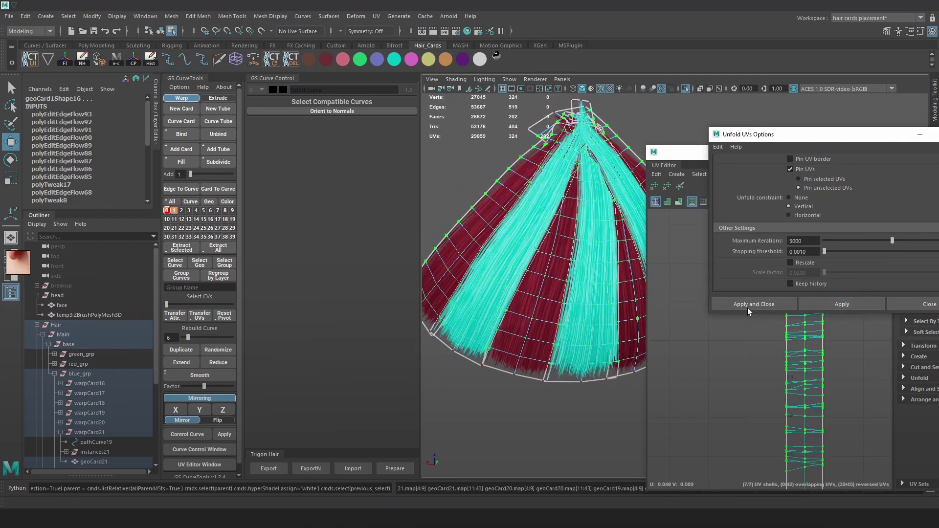
- Close the UV Editor and the Unfold options, and show the cards in plain shaded display in object mode
click(849, 146)
drag(835, 156, 622, 156)
click(832, 156)
drag(844, 136, 795, 142)
click(914, 139)
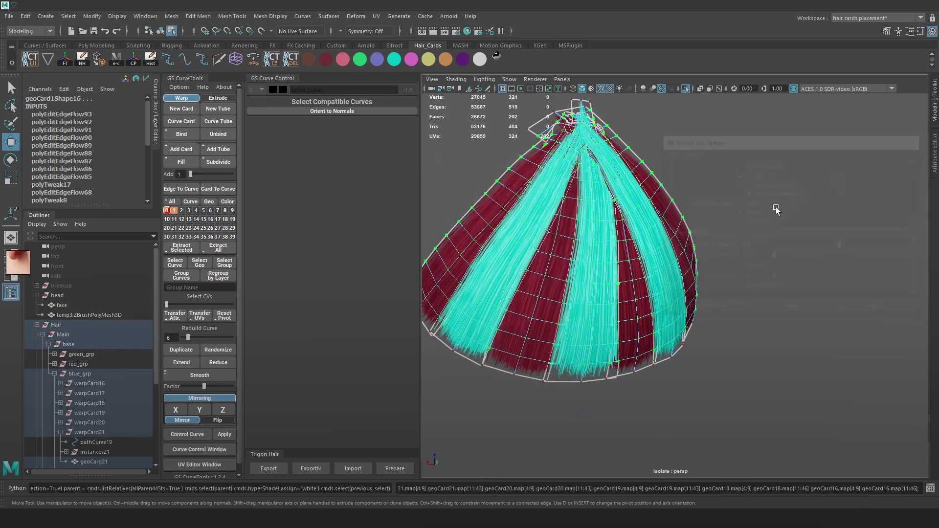
alt+drag(629, 188, 582, 193)
right_drag(574, 192, 631, 176)
key(5)
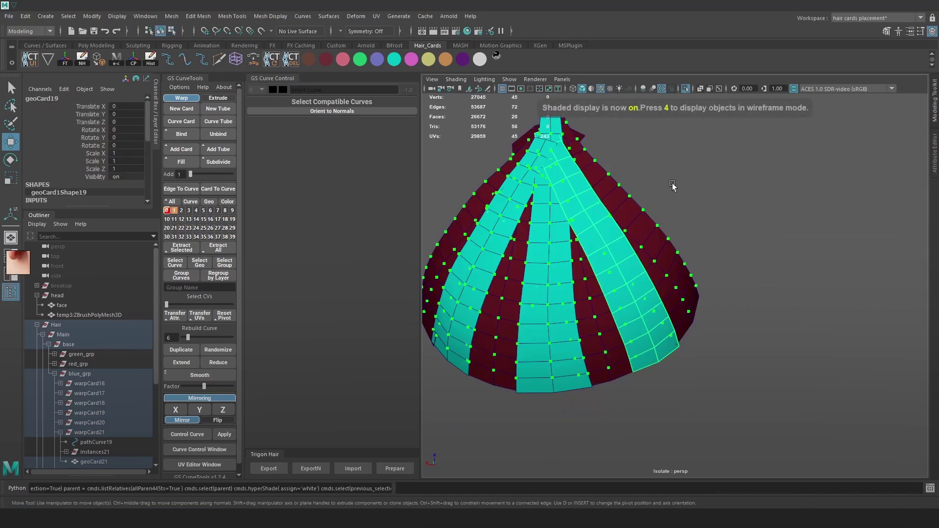
- Apply edge flow to the crosswise edges of the far-right dark red card from its middle downward
click(672, 184)
click(637, 218)
right_drag(638, 218, 631, 331)
click(634, 221)
double_click(651, 235)
key(g)
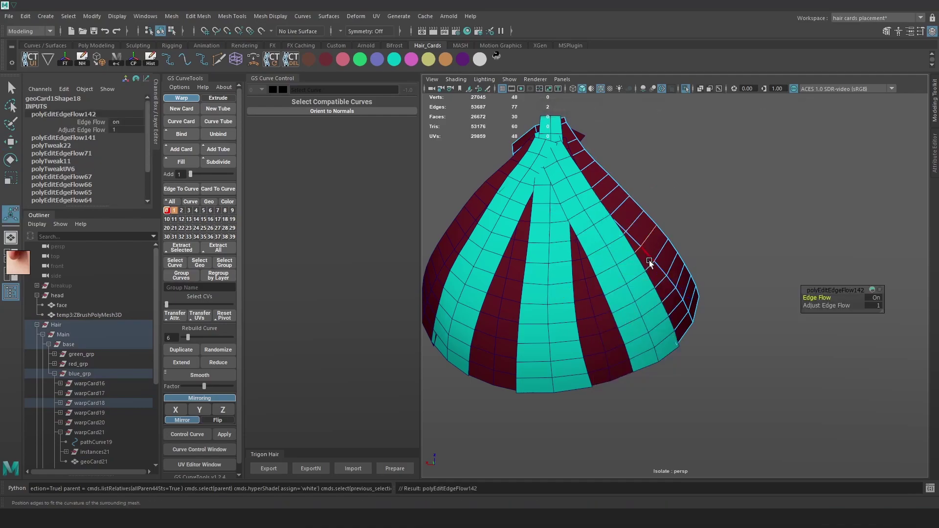
double_click(649, 265)
key(g)
double_click(660, 284)
key(g)
double_click(672, 303)
key(g)
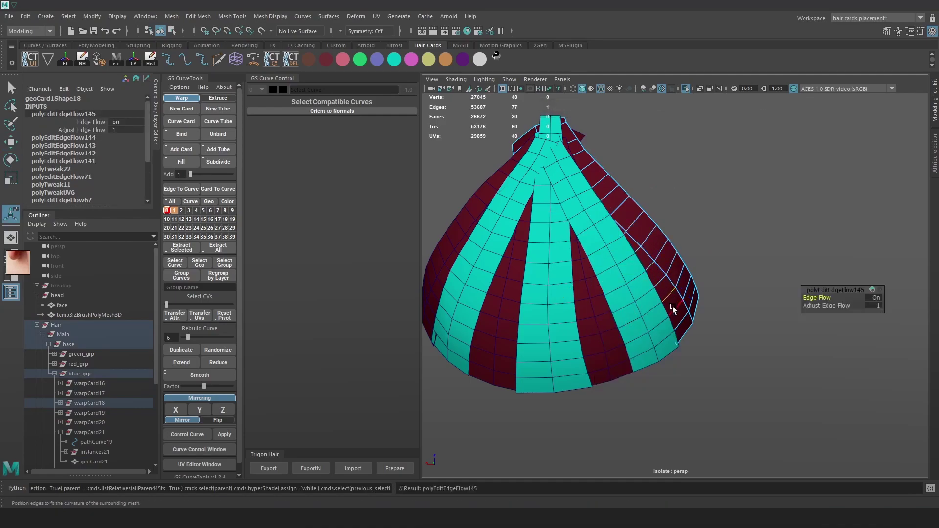
- Smooth the far-right dark red card again with edge flow, from its lower crosswise edges up to its upper section
double_click(665, 292)
key(g)
double_click(675, 306)
key(g)
double_click(679, 319)
key(g)
double_click(648, 265)
key(g)
double_click(645, 235)
key(g)
double_click(635, 219)
key(g)
double_click(622, 206)
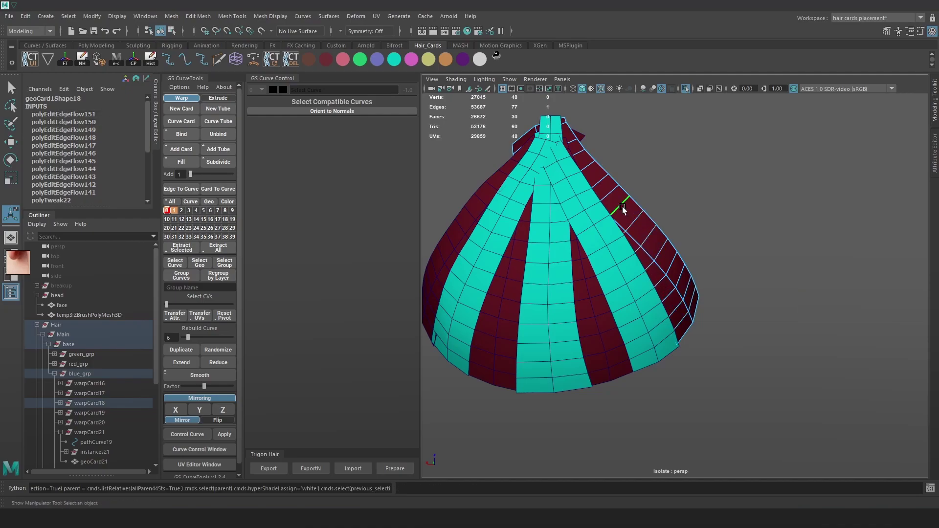
key(g)
- Apply edge flow to two crosswise edges in the upper part of the right teal card
right_drag(590, 214, 589, 196)
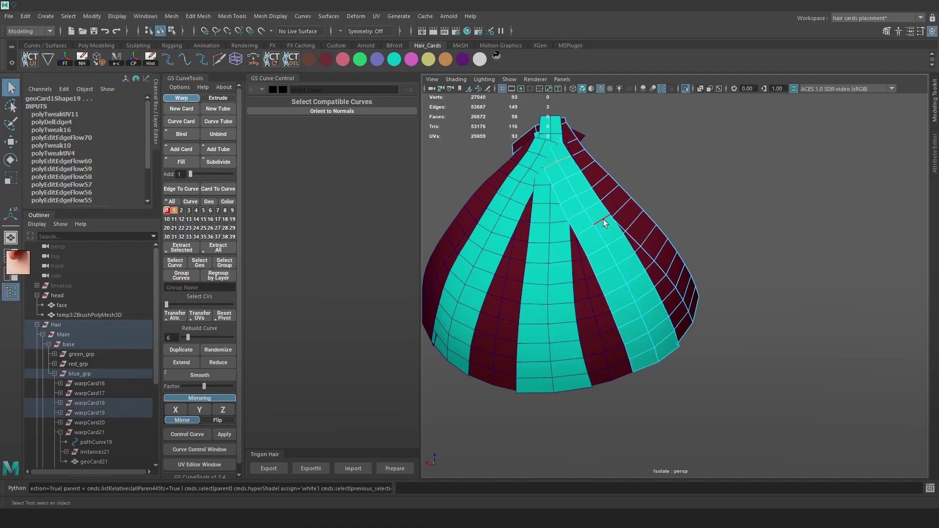
double_click(603, 219)
key(g)
double_click(592, 207)
key(g)
- Apply edge flow to the edges in the middle and lower part of the left teal card
alt+drag(565, 229, 629, 250)
click(626, 244)
right_drag(626, 244, 625, 230)
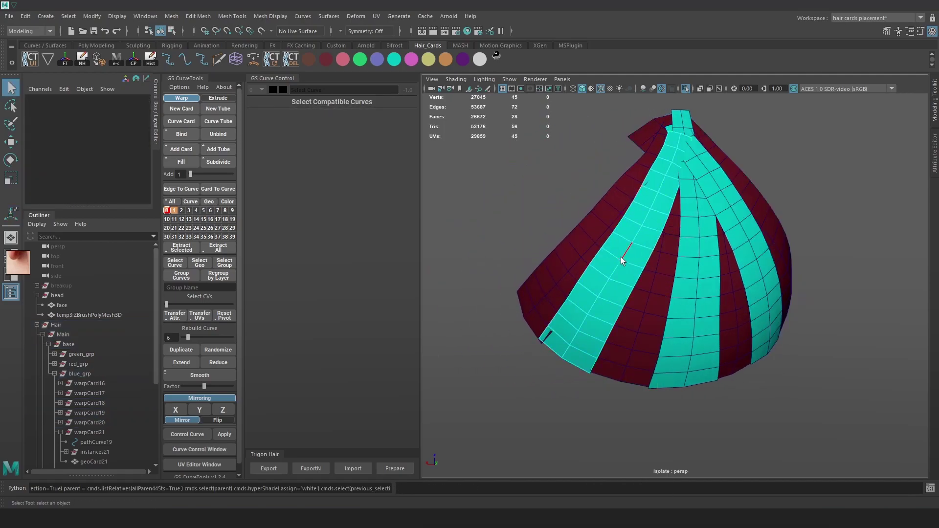
double_click(609, 250)
key(g)
double_click(602, 276)
key(g)
double_click(591, 295)
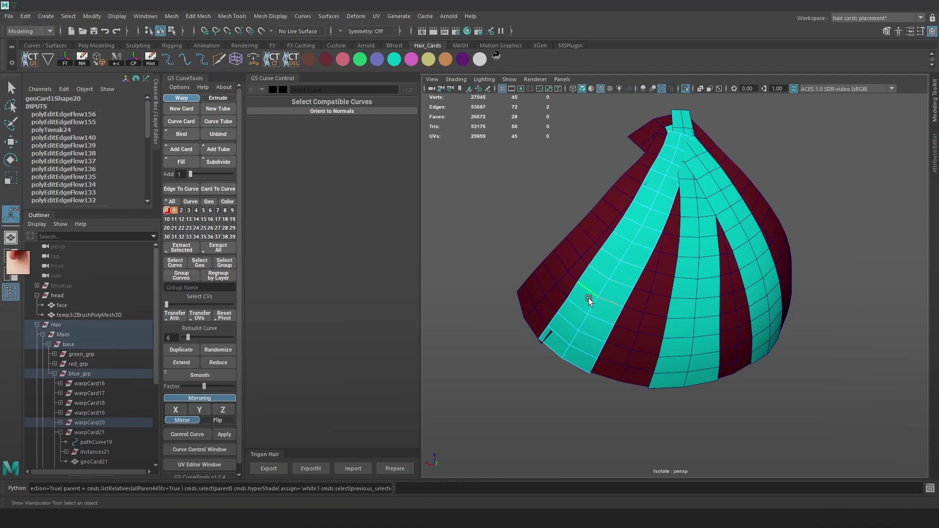
key(g)
click(582, 304)
key(g)
- Apply edge flow to the upper crosswise edges of the left teal card and undo the last edge flow
double_click(642, 247)
key(g)
double_click(648, 232)
key(g)
double_click(661, 210)
key(g)
double_click(664, 195)
key(g)
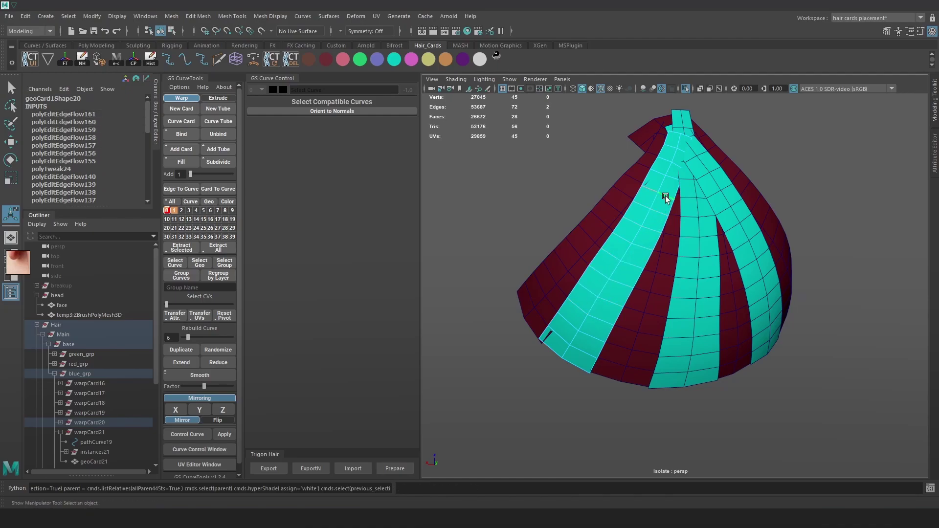
double_click(669, 179)
key(g)
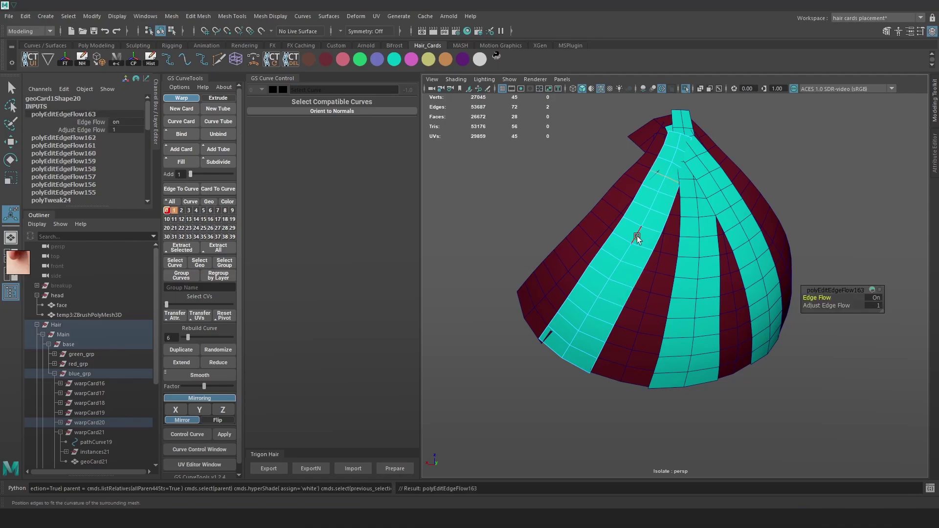
key(ctrl+z)
- Inspect the textured hair cards from the lower tips up to the overlaps at the crown
scroll(635, 280, up, 5)
key(6)
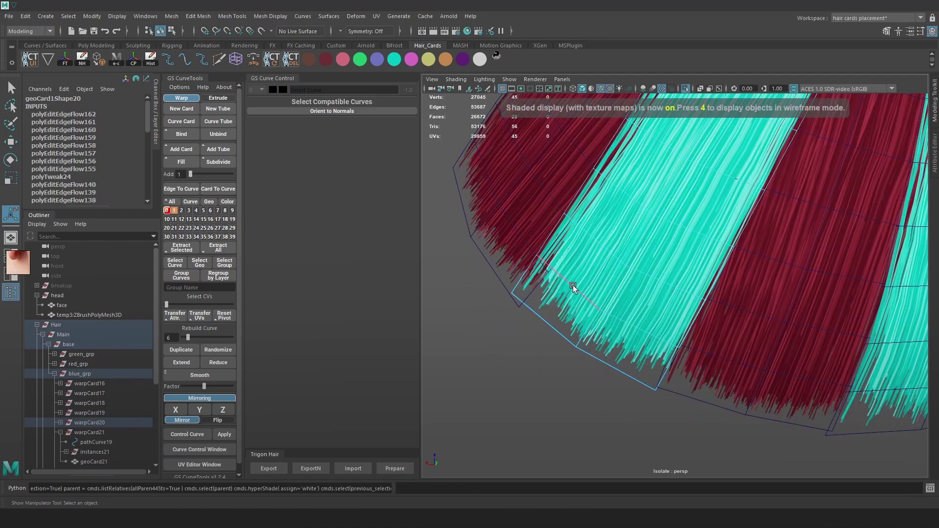
key(q)
alt+drag(678, 299, 620, 298)
scroll(655, 244, down, 3)
scroll(655, 248, up, 2)
key(7)
key(6)
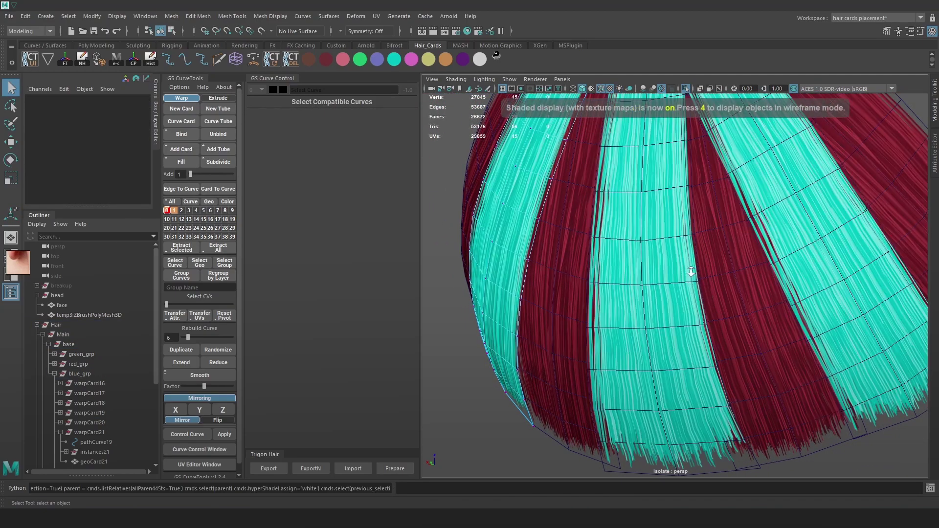
scroll(792, 129, down, 5)
alt+drag(746, 164, 683, 200)
scroll(681, 197, up, 3)
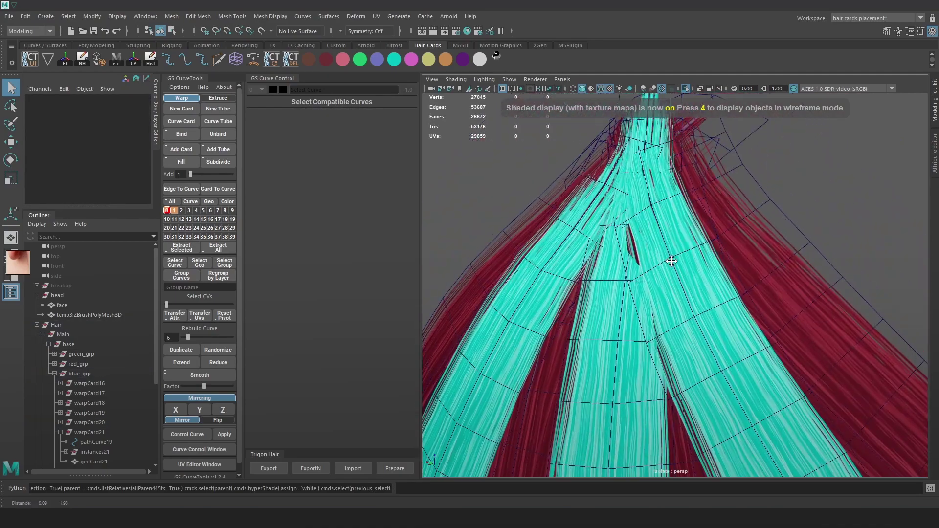
- Move one vertex near the narrow upper end of geoCard21 to clean up the overlap at the crown
click(616, 279)
alt+drag(750, 230, 815, 183)
key(4)
key(6)
key(F9)
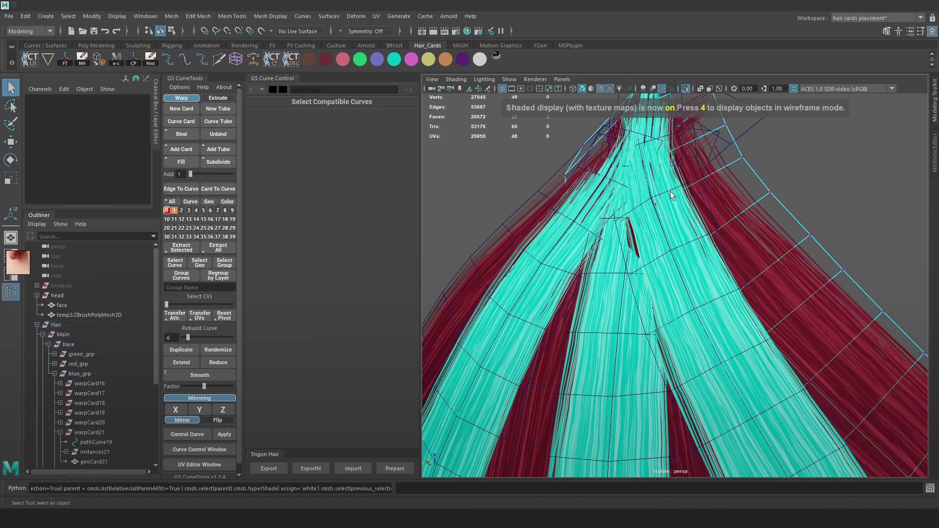
key(w)
click(643, 192)
alt+drag(714, 447, 817, 147)
click(689, 398)
right_drag(817, 147, 763, 142)
click(631, 132)
drag(626, 113, 620, 104)
alt+drag(677, 124, 712, 150)
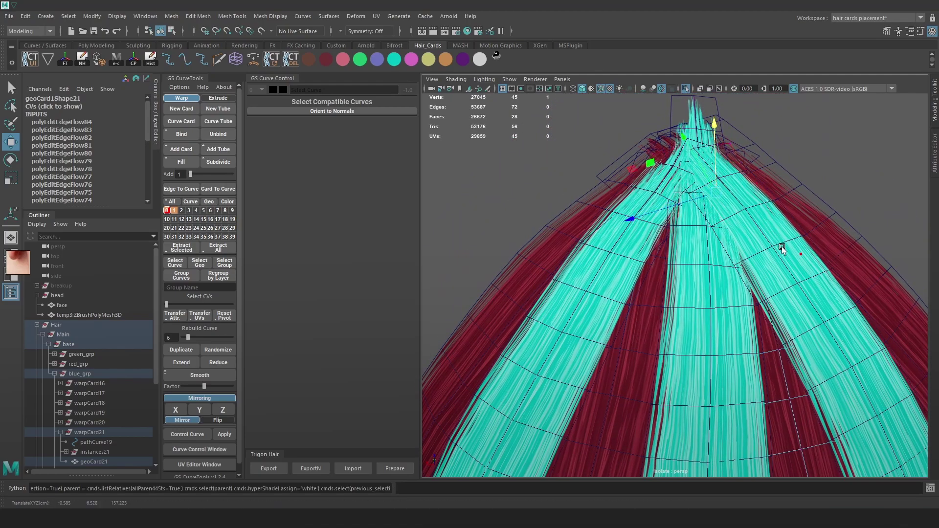
- Move two edges in the upper part of the right teal card outward over the neighbouring dark red card
key(F8)
click(769, 261)
scroll(777, 253, down, 5)
alt+drag(777, 253, 789, 207)
scroll(717, 219, up, 8)
right_drag(788, 208, 741, 222)
click(685, 219)
drag(673, 224, 684, 212)
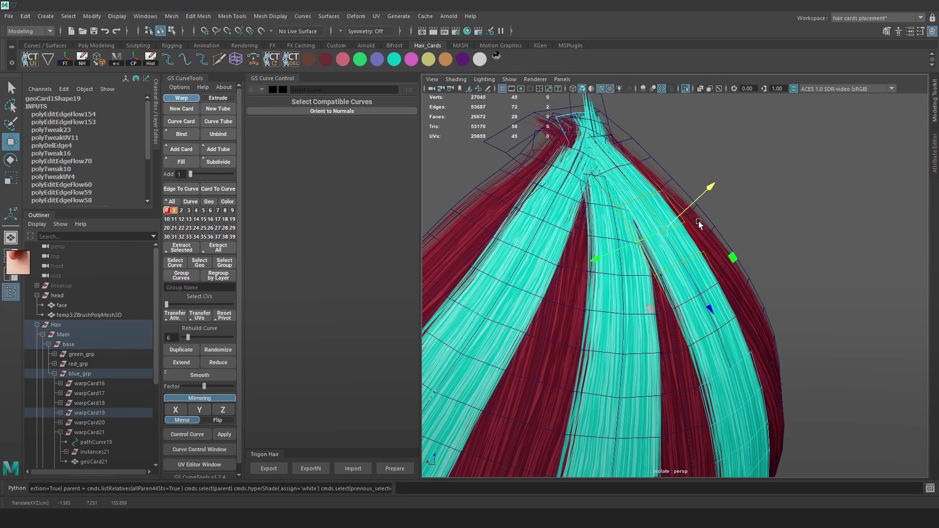
- Return to plain shaded display, clear the selection and examine the lower part of the cards
key(5)
click(791, 137)
alt+drag(791, 137, 640, 283)
alt+right_drag(641, 283, 773, 272)
mouse_move(773, 272)
alt+mouse_down()
mouse_move(752, 270)
mouse_move(777, 267)
alt+mouse_up()
alt+right_drag(777, 268, 742, 278)
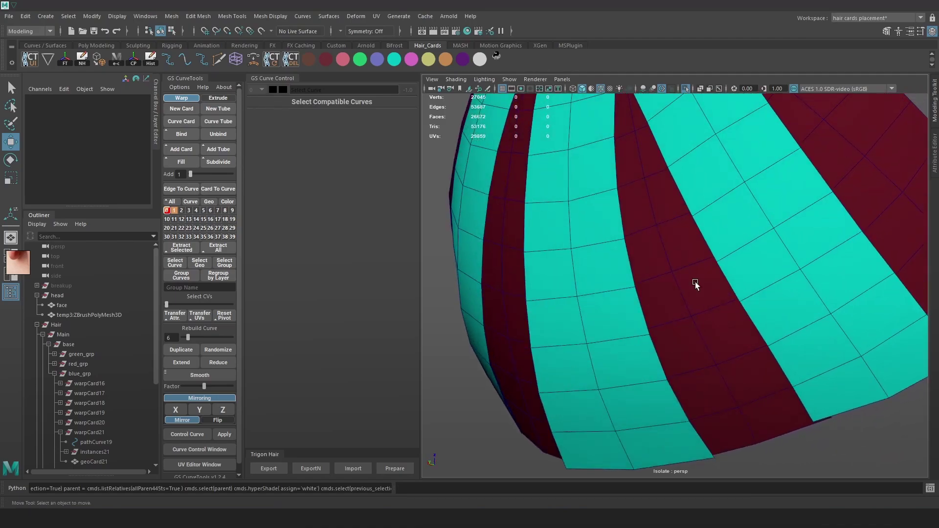
- Move vertices along the lower outer edge of the teal card geoCard16 and display the cards with textures
click(597, 282)
right_drag(594, 250, 568, 244)
click(641, 341)
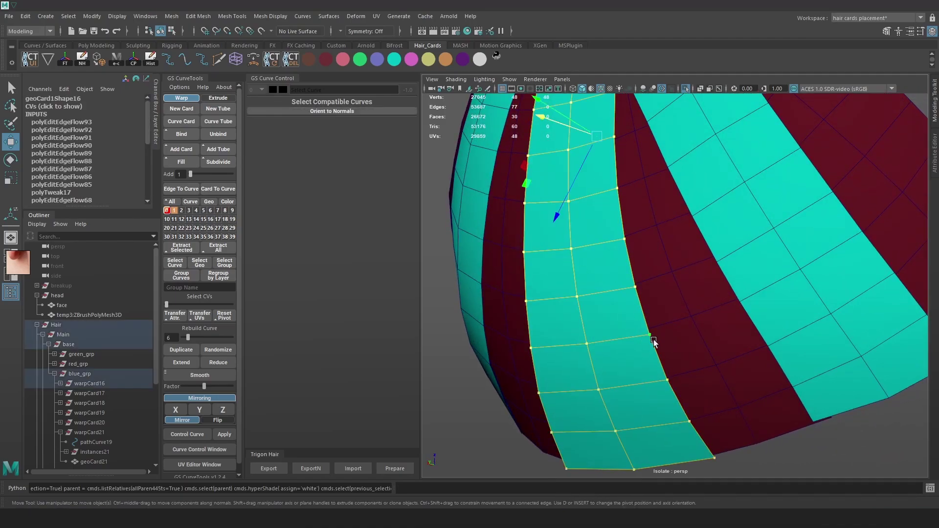
drag(667, 342, 623, 345)
drag(622, 358, 619, 357)
click(667, 389)
key(6)
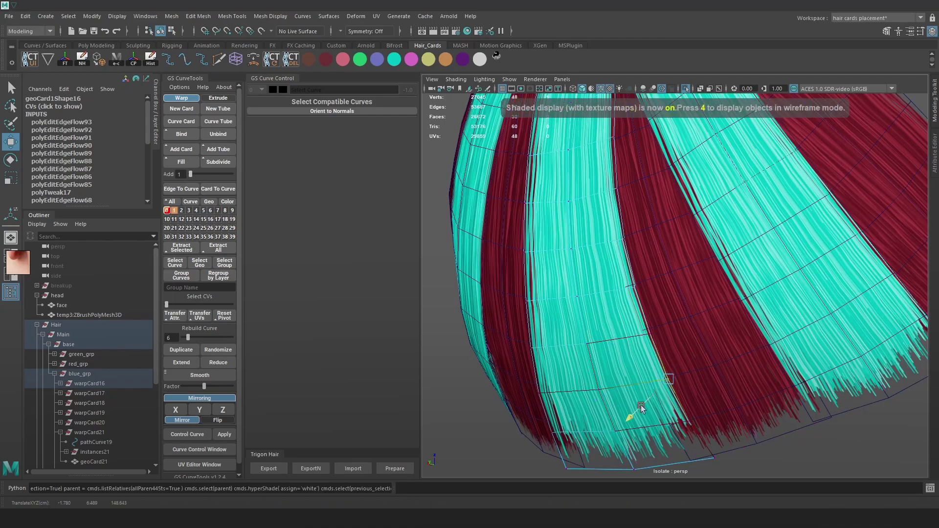
- Reposition individual vertices down the lower side edge of the teal card to clean up its overlap with the dark red neighbour
alt+drag(640, 404, 697, 329)
click(577, 309)
drag(550, 323, 621, 307)
click(585, 371)
drag(575, 388, 683, 378)
click(528, 409)
drag(553, 420, 545, 416)
click(548, 353)
drag(583, 375, 589, 375)
click(502, 444)
drag(523, 469, 513, 462)
- Toggle soft selection and adjust two vertices higher up the card's side edge
key(b)
click(583, 306)
mouse_move(623, 320)
mouse_down()
mouse_move(594, 316)
mouse_move(675, 262)
mouse_move(630, 324)
mouse_move(583, 329)
mouse_move(614, 325)
mouse_up()
click(678, 251)
drag(637, 260, 637, 260)
- Reshape the upper end of geoCard22 at the crown by moving its components, toggling soft selection for the adjustment
alt+middle_drag(680, 184, 662, 268)
scroll(664, 268, down, 3)
alt+drag(751, 264, 801, 237)
click(637, 179)
click(638, 177)
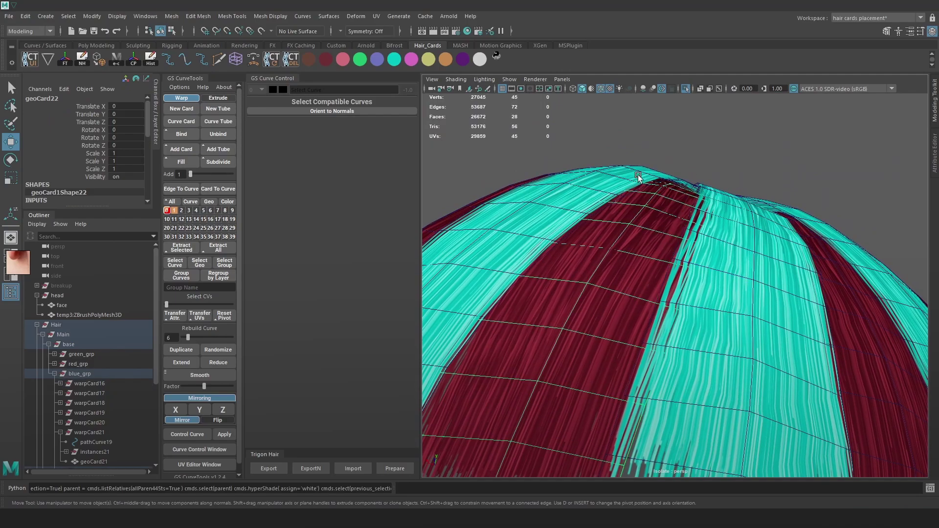
right_drag(708, 128, 647, 119)
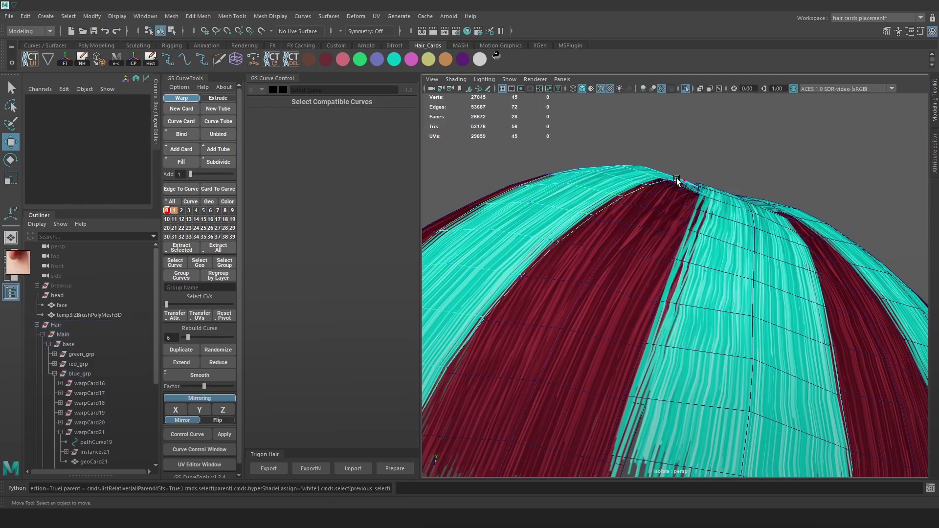
click(665, 179)
key(b)
drag(666, 179, 715, 214)
click(623, 196)
click(713, 173)
- Examine the textured cards from the crown, the side and the back, checking geoCard19, and clear the selection
alt+drag(734, 150, 742, 200)
click(630, 189)
alt+drag(641, 169, 589, 339)
click(611, 327)
alt+drag(555, 311, 793, 329)
click(738, 269)
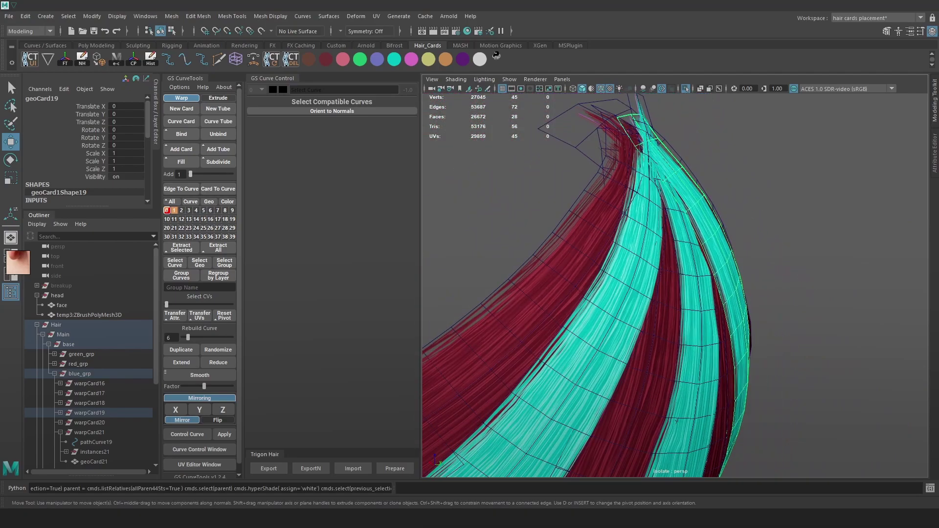
alt+drag(611, 241, 709, 235)
alt+right_drag(709, 235, 637, 218)
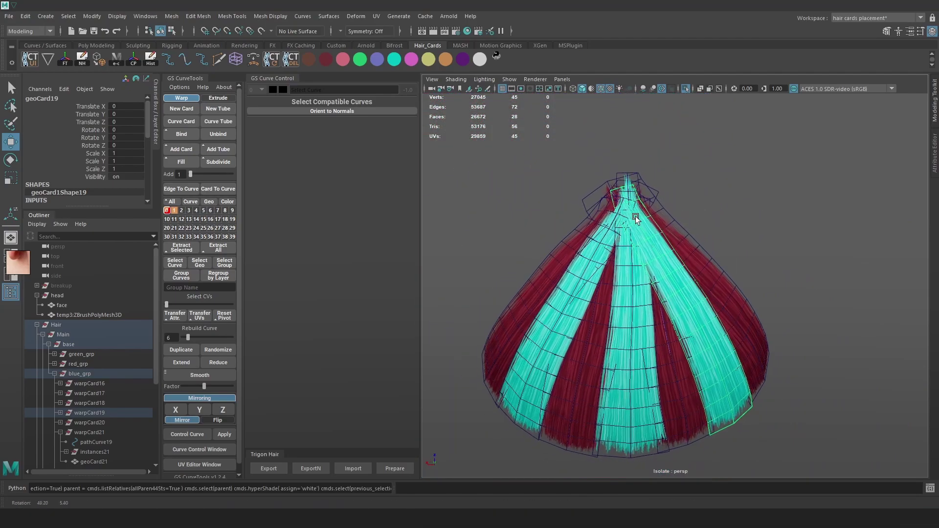
click(755, 166)
alt+drag(748, 186, 714, 284)
alt+right_drag(714, 284, 700, 284)
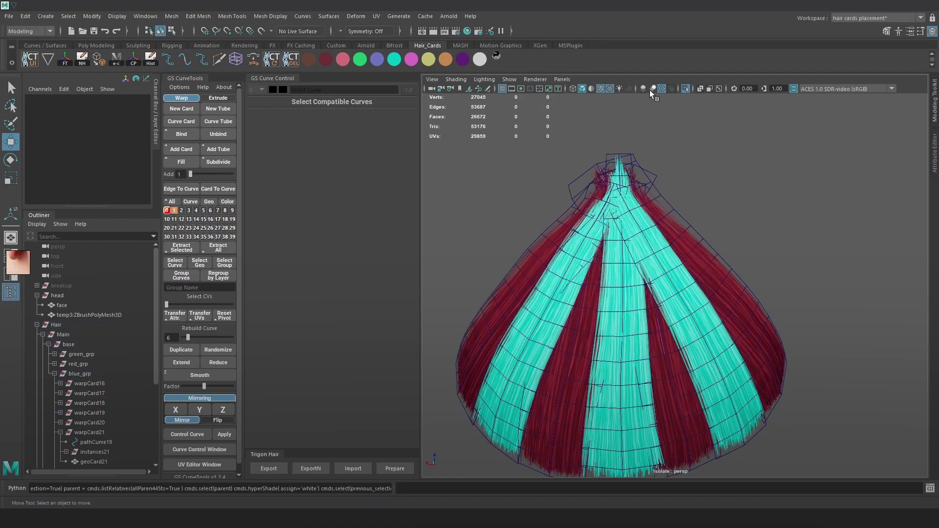
- Turn off the wireframe overlay on the shaded cards and save the scene
click(602, 91)
mouse_move(709, 171)
alt+mouse_down()
mouse_move(732, 198)
mouse_move(734, 171)
mouse_move(776, 213)
mouse_move(676, 205)
mouse_move(709, 201)
alt+mouse_up()
key(q)
key(ctrl+s)
key(w)
- Pick warpCard19's path curve in wireframe display, return to textured display and set the card's taper to 0.276
alt+right_drag(686, 226, 696, 242)
key(4)
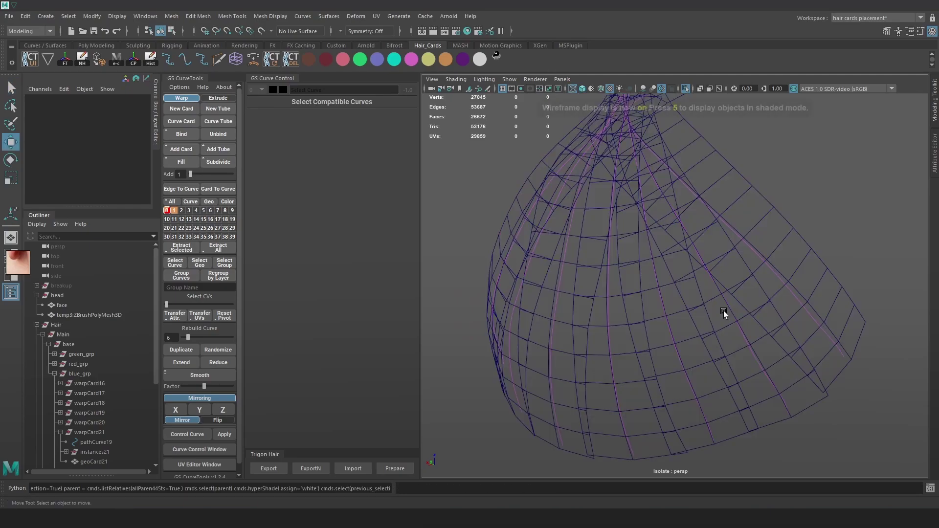
click(747, 349)
click(748, 349)
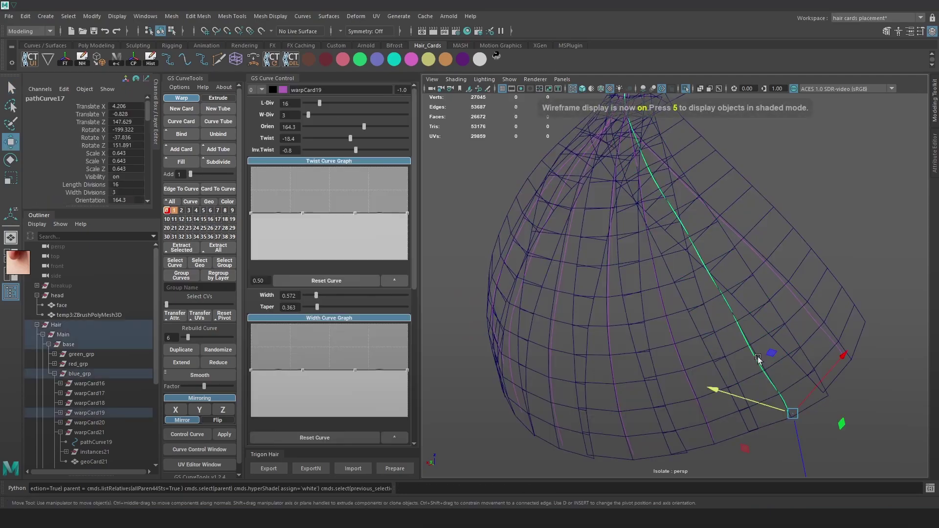
key(6)
scroll(686, 250, up, 1)
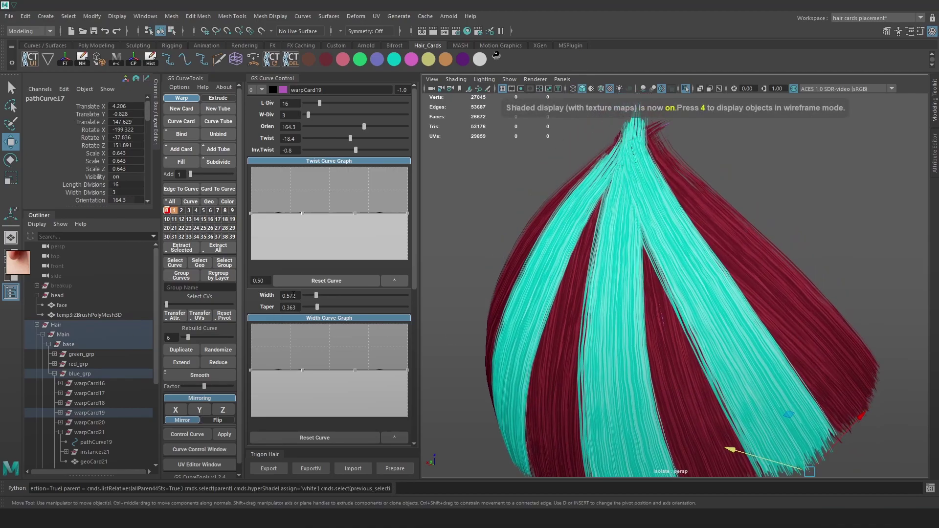
drag(313, 307, 315, 309)
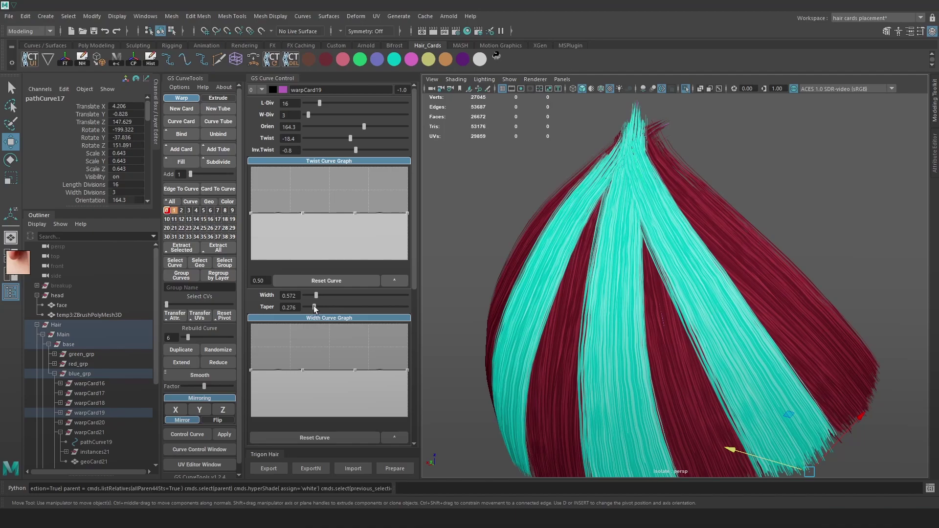
- Move an edge in the narrow upper part of geoCard19 using soft selection to refine its overlap
scroll(729, 197, down, 4)
click(730, 197)
alt+drag(778, 266, 818, 243)
scroll(855, 313, up, 5)
mouse_move(855, 316)
alt+mouse_down()
mouse_move(788, 318)
mouse_move(863, 309)
alt+mouse_up()
click(749, 216)
click(781, 171)
click(711, 186)
click(711, 186)
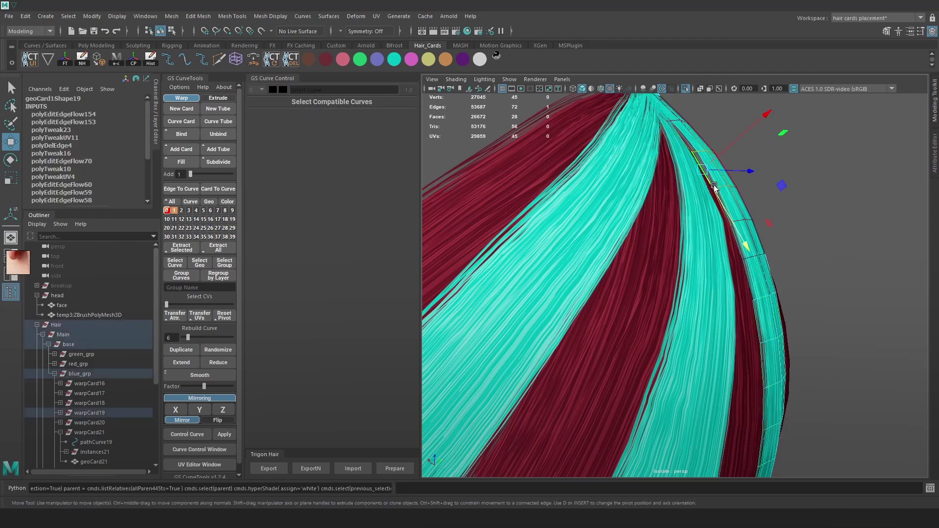
click(722, 177)
key(d)
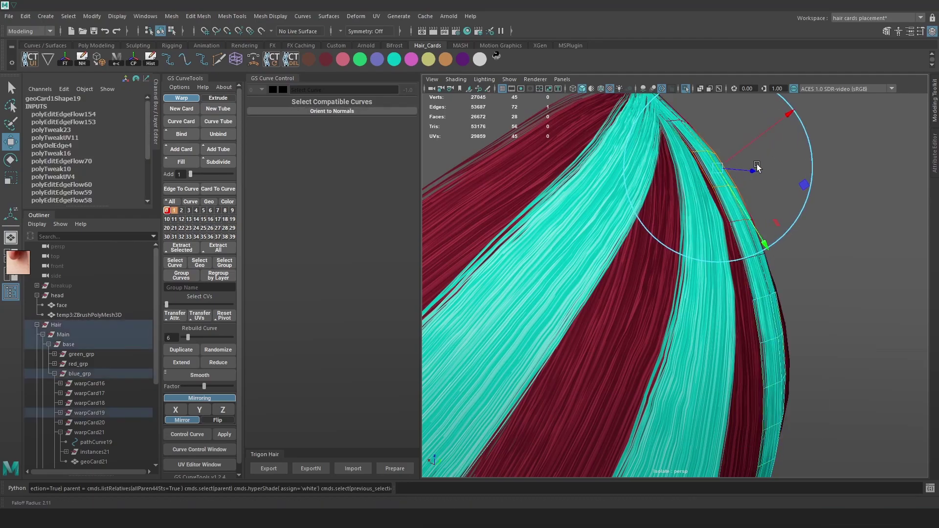
drag(746, 145, 742, 150)
- Change the component selection mode on geoCard19, toggle soft selection for its upper part and clear the selection
right_drag(834, 160, 746, 153)
alt+drag(771, 215, 685, 212)
click(708, 231)
key(b)
key(b)
key(b)
click(692, 194)
click(814, 121)
- Review the full set of cards in Maya, switch to Marmoset Toolbag and clear the selection in the scene
alt+right_drag(802, 202, 707, 212)
mouse_move(707, 211)
alt+mouse_down()
mouse_move(617, 208)
mouse_move(713, 211)
mouse_move(700, 203)
alt+mouse_up()
alt+right_drag(700, 203, 612, 302)
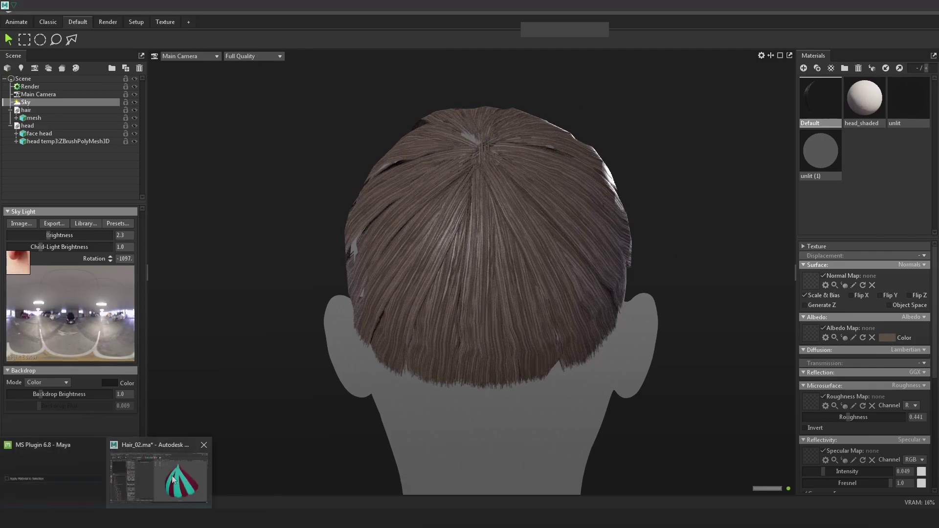
click(211, 462)
scroll(528, 306, up, 3)
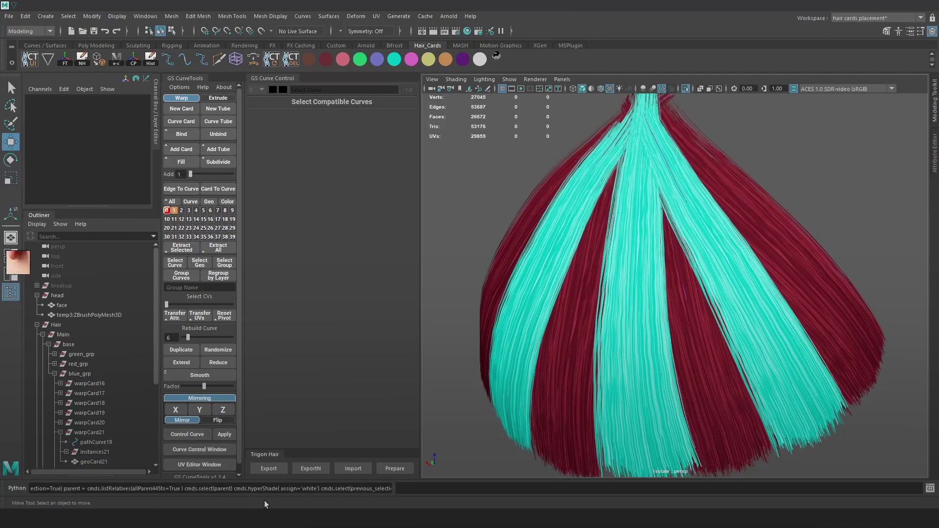
click(215, 518)
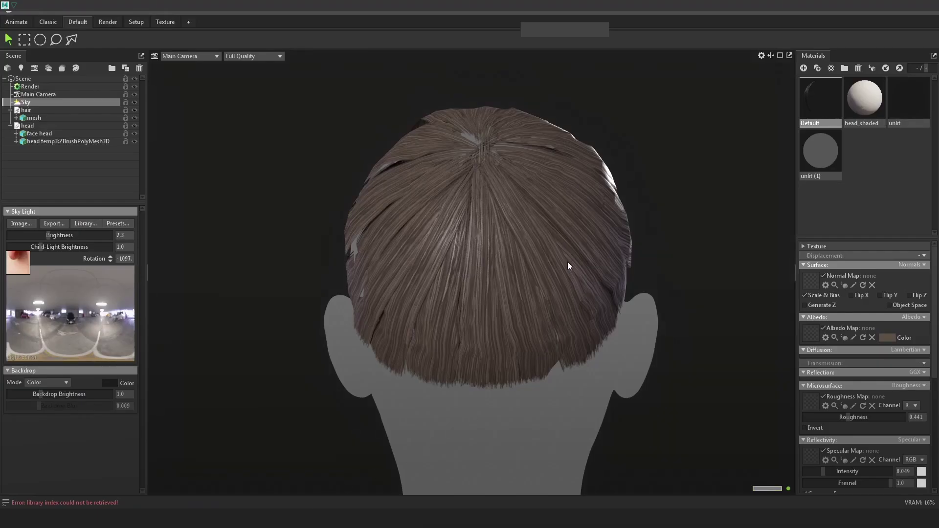
click(661, 296)
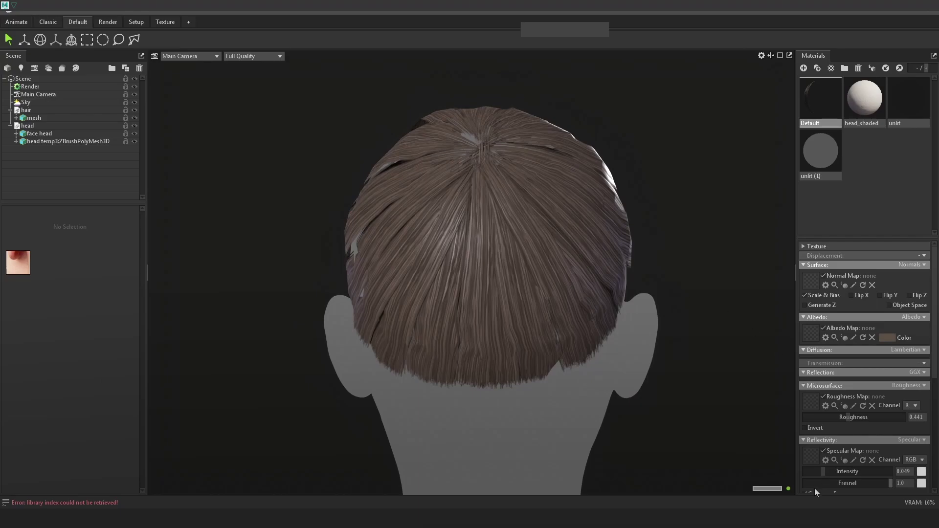
- Search for the Lightshot screenshot app and launch it
click(813, 518)
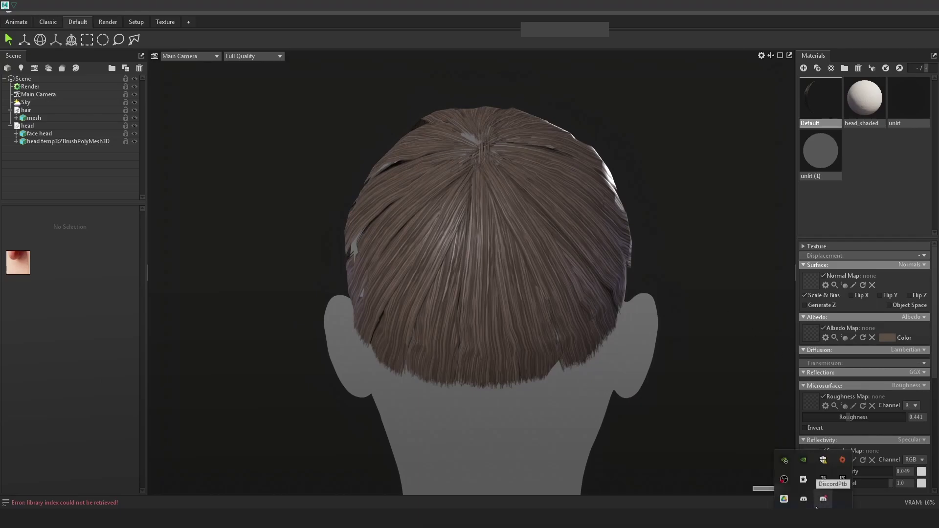
key(super)
text(lih)
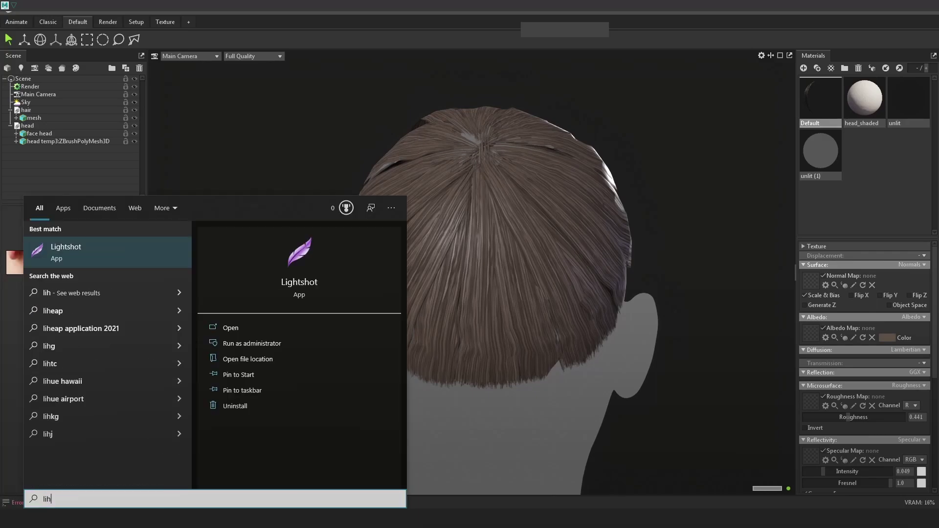
click(85, 251)
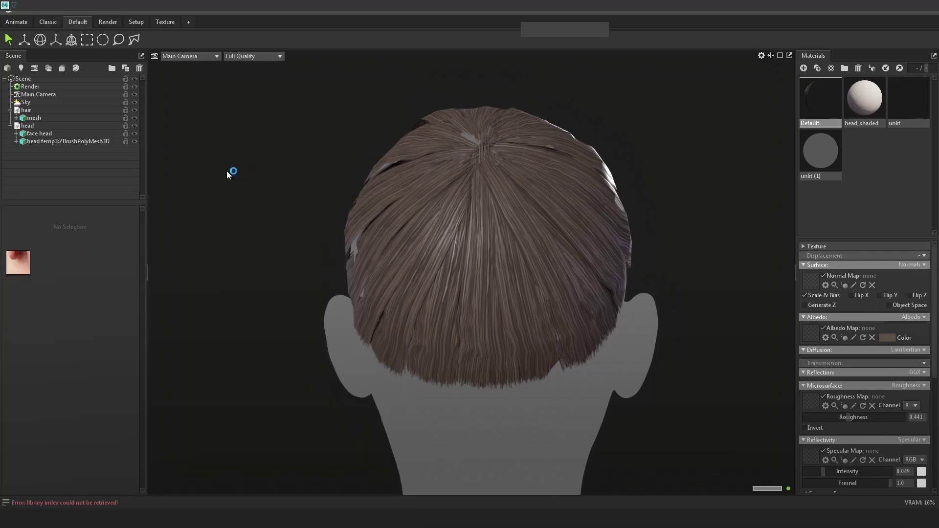
- Capture the full-screen render of the back of the head and paste it into a new Photoshop document
key(Print)
drag(0, 0, 938, 527)
key(ctrl+c)
key(alt+Tab)
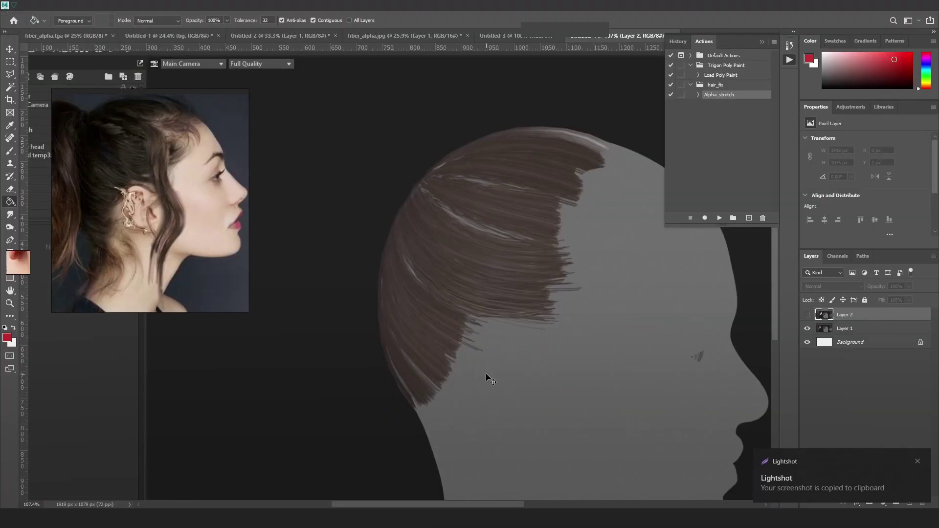
key(ctrl+n)
key(Return)
key(ctrl+v)
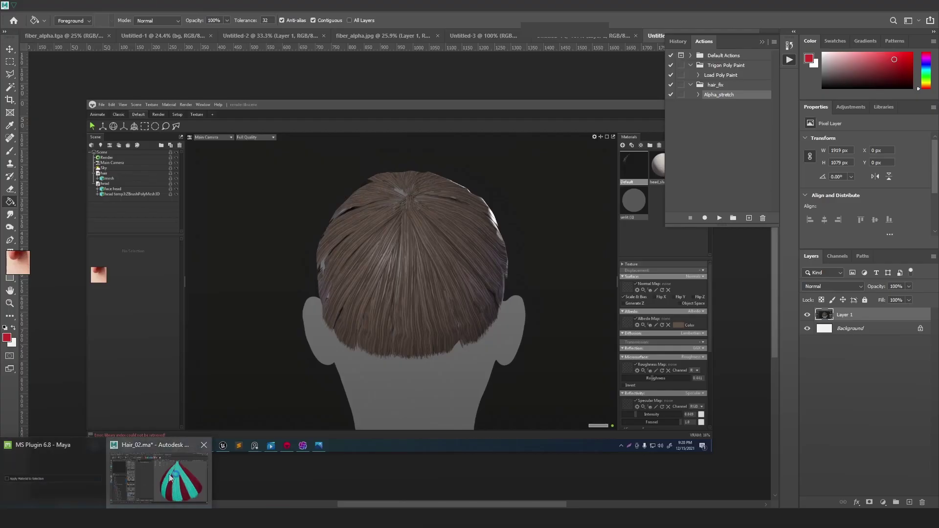
- Export the updated hair cards from Maya and copy a screenshot of the refreshed render in Marmoset Toolbag
click(193, 478)
click(269, 468)
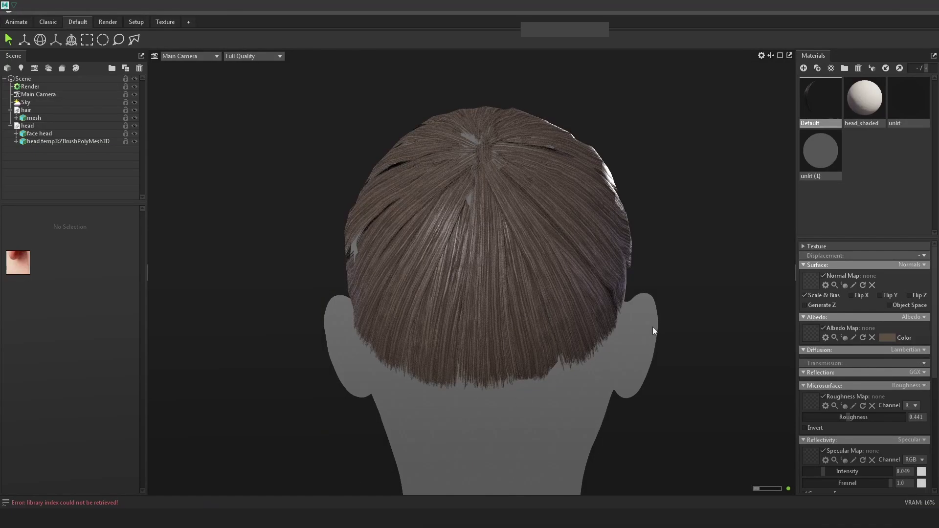
key(Print)
drag(1, 12, 679, 490)
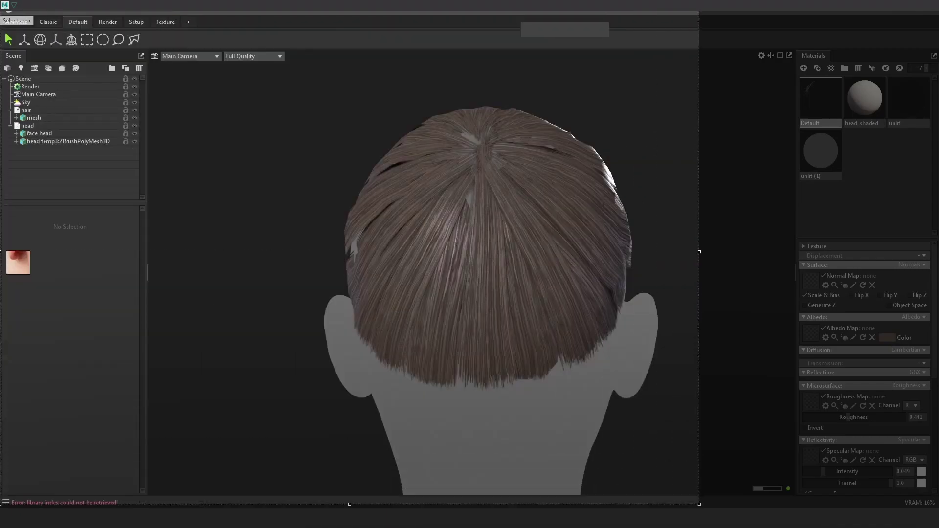
key(ctrl+c)
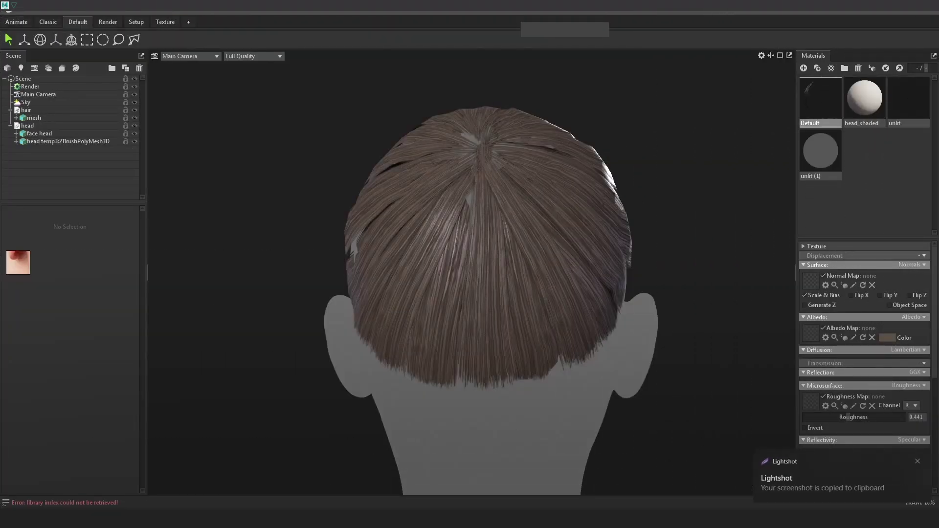
- Paste the new screenshot as a second layer in the Photoshop comparison document
click(200, 518)
key(ctrl+v)
alt+scroll(429, 332, up, 5)
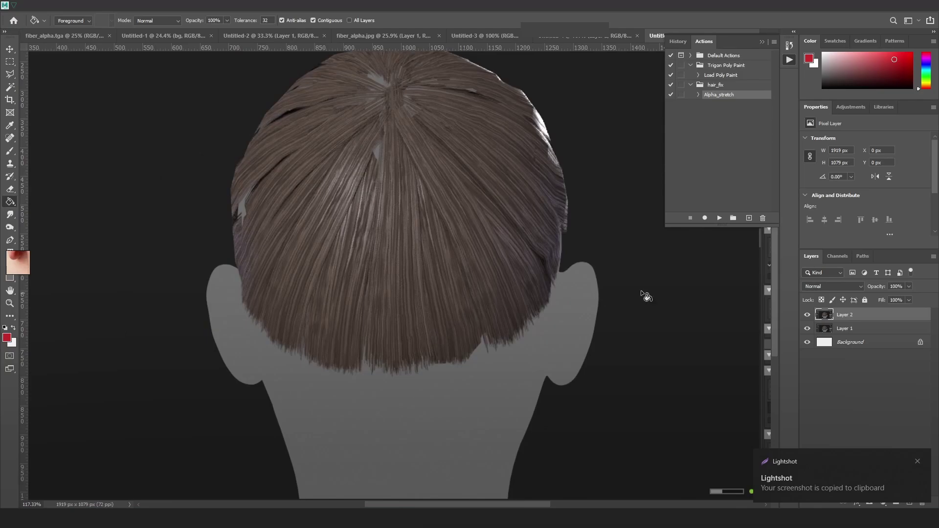
- Compare the earlier and updated renders of the whole back of the head by toggling Layer 2's visibility
click(806, 315)
click(807, 316)
click(807, 316)
click(807, 316)
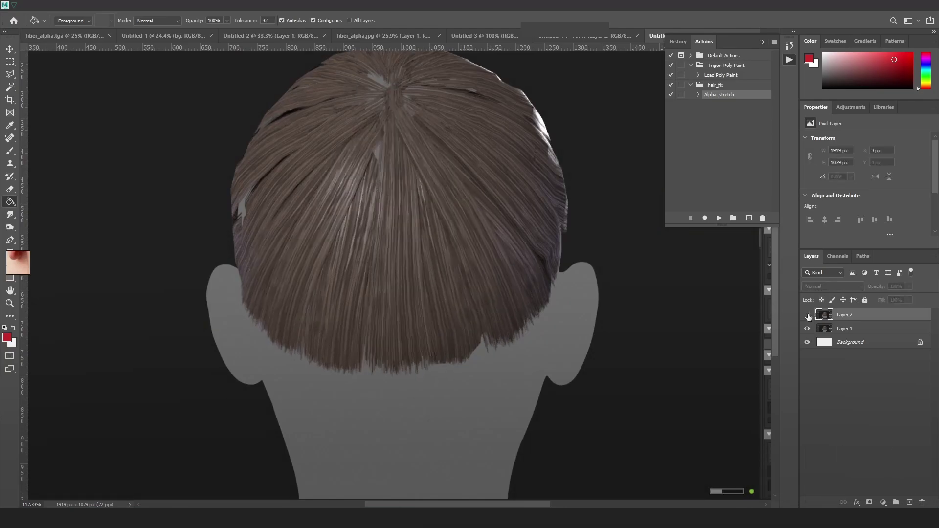
click(807, 316)
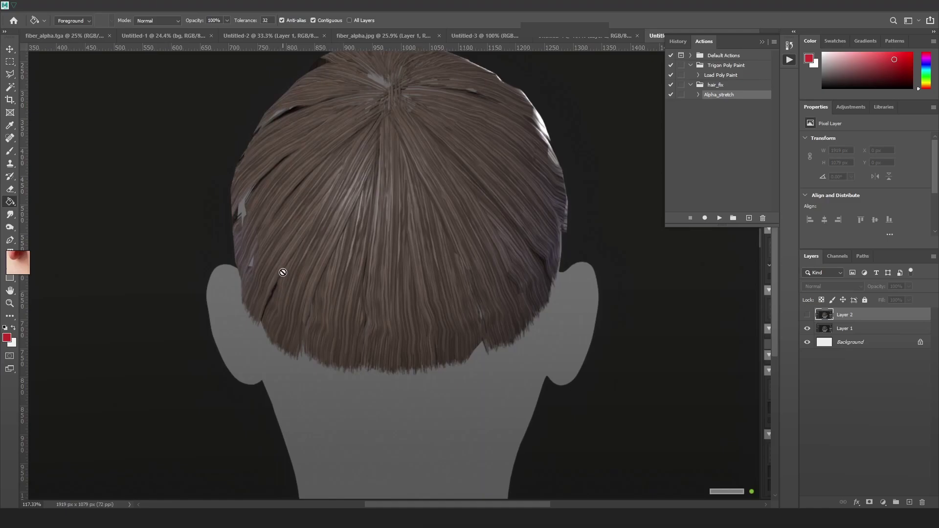
click(807, 315)
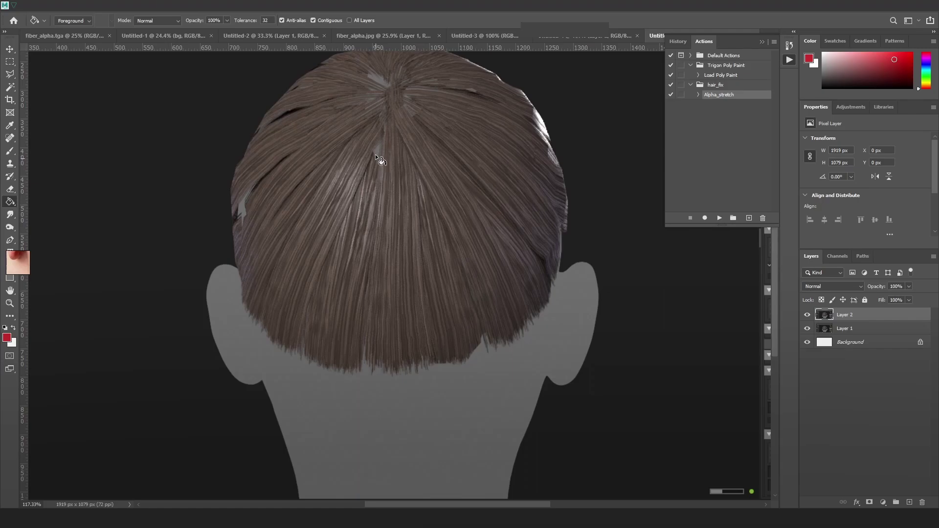
click(808, 315)
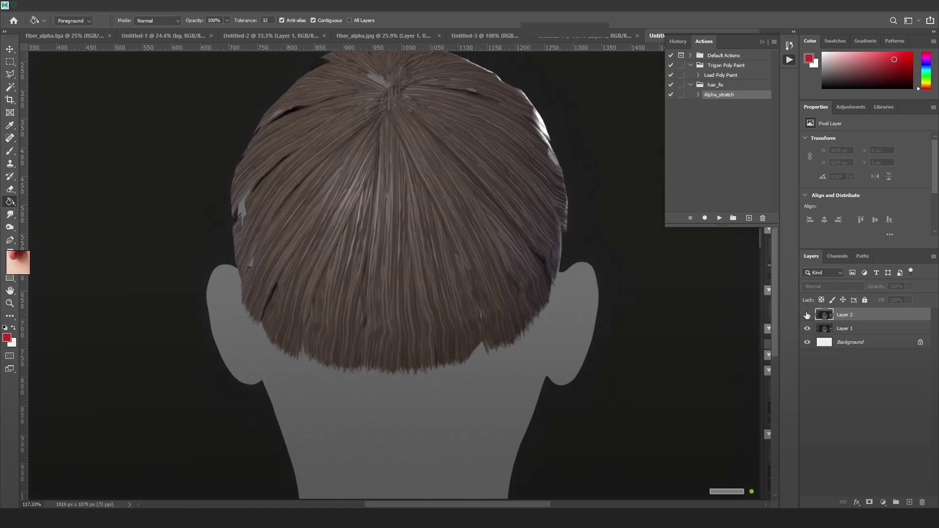
- Compare the strand flow and lower tips close up in both renders by toggling Layer 2's visibility
alt+scroll(488, 327, up, 5)
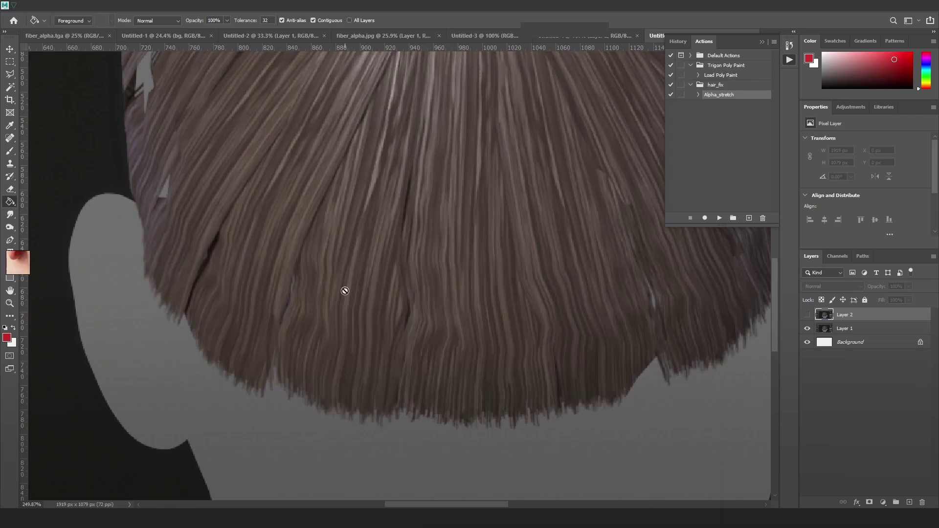
click(807, 316)
click(807, 315)
click(807, 315)
click(807, 315)
click(807, 315)
scroll(605, 315, right, 5)
scroll(606, 315, up, 2)
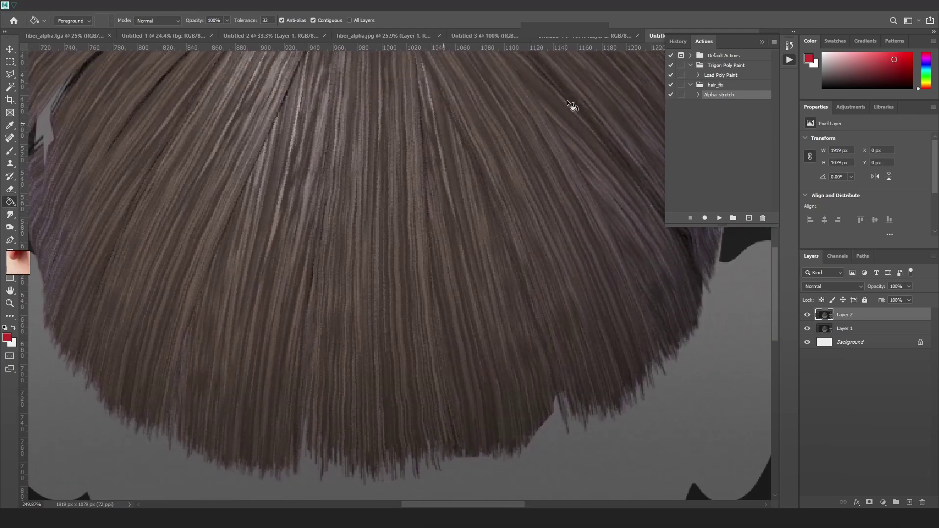
- Enlarge the reference board to examine the blonde hair strands, and hide Layer 2 to compare them with the earlier render
drag(28, 251, 205, 105)
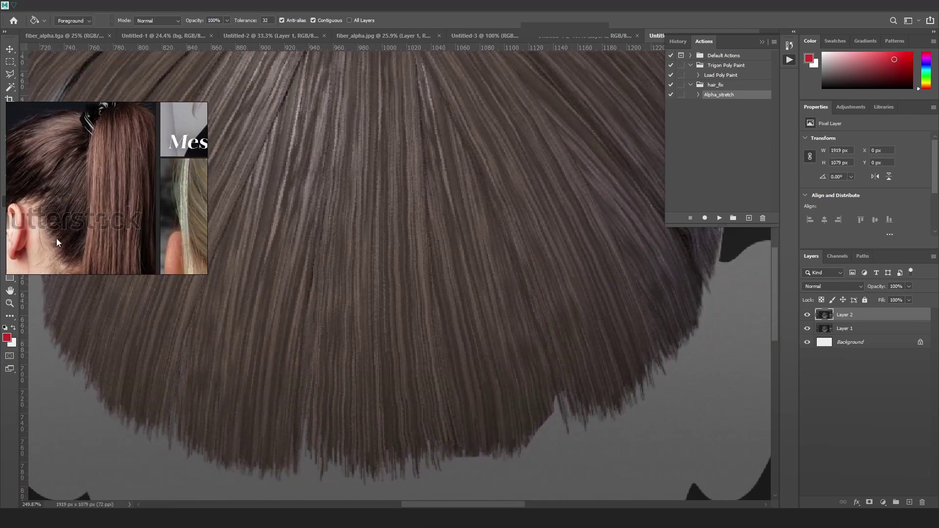
scroll(90, 208, up, 2)
scroll(94, 212, down, 6)
scroll(164, 218, up, 4)
scroll(125, 184, up, 5)
drag(131, 173, 128, 208)
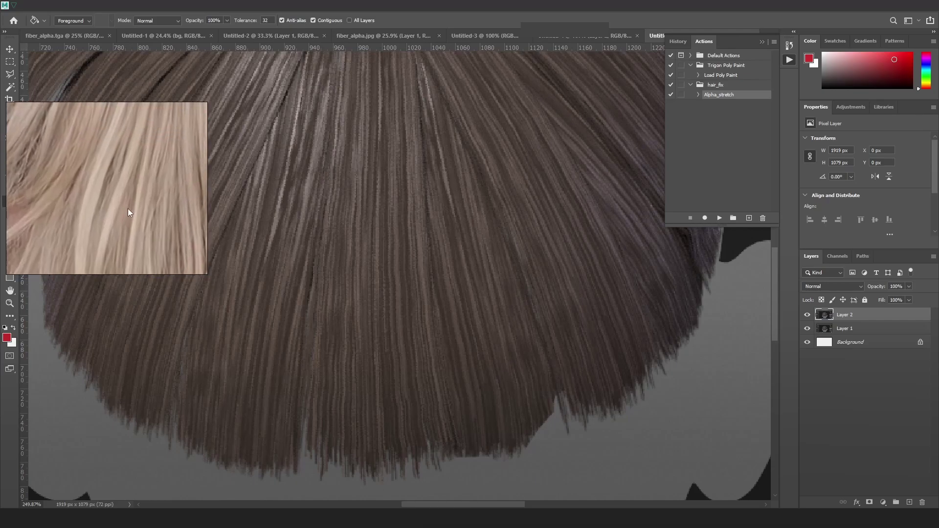
click(807, 316)
scroll(515, 165, down, 2)
scroll(516, 166, left, 2)
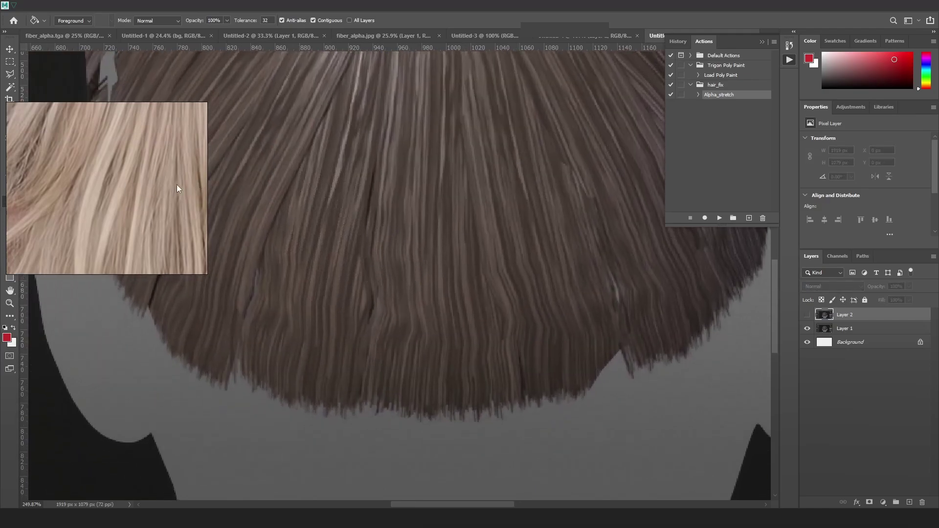
- Show Layer 2 again and examine the updated render's lower tips and overall strand flow against the blonde reference
click(807, 315)
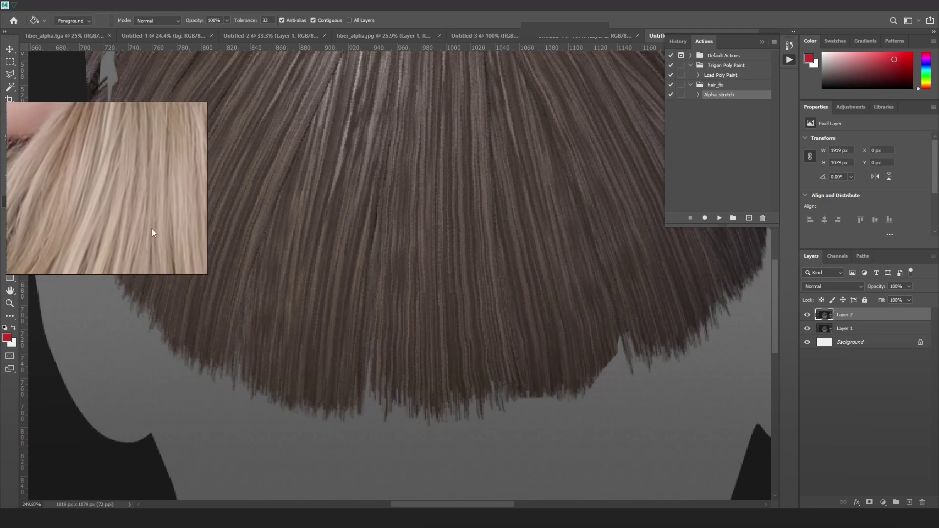
alt+scroll(549, 274, down, 5)
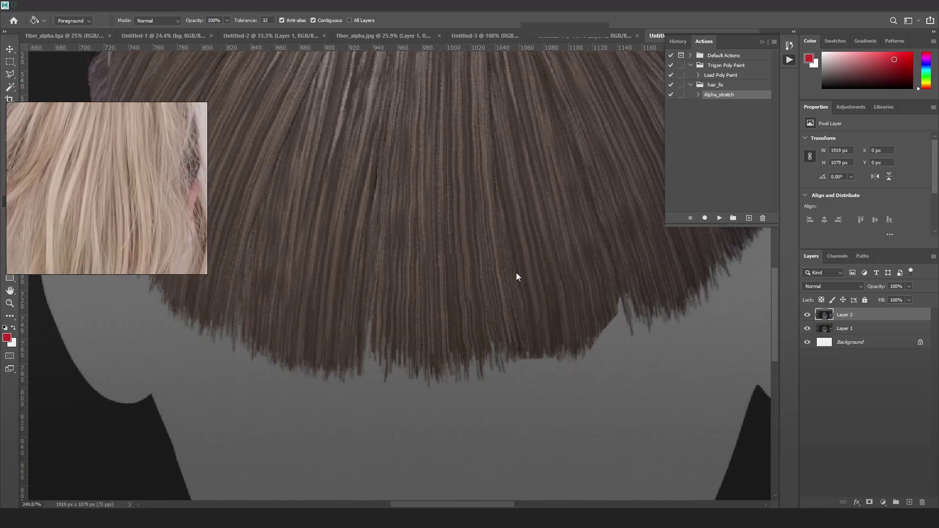
alt+scroll(509, 180, up, 2)
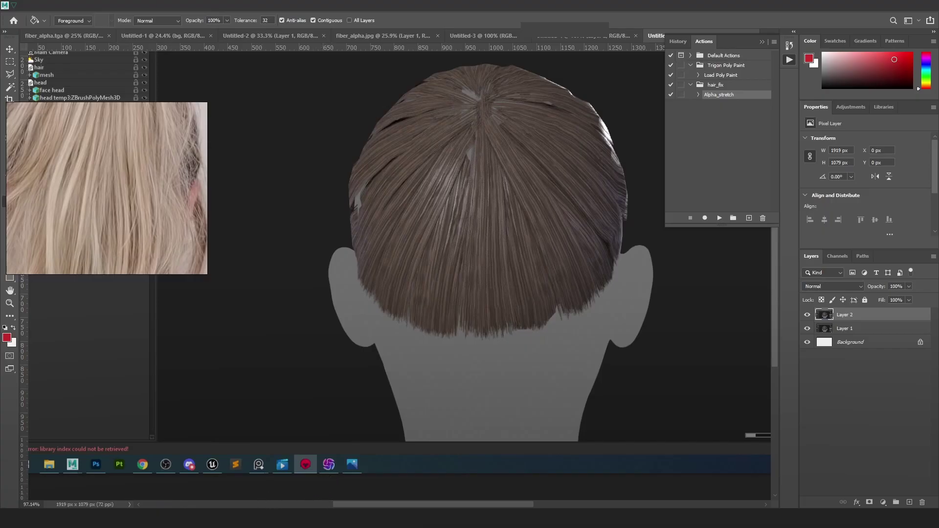
- Switch to Marmoset Toolbag and examine the exposed scalp gaps around the crown close up
click(300, 518)
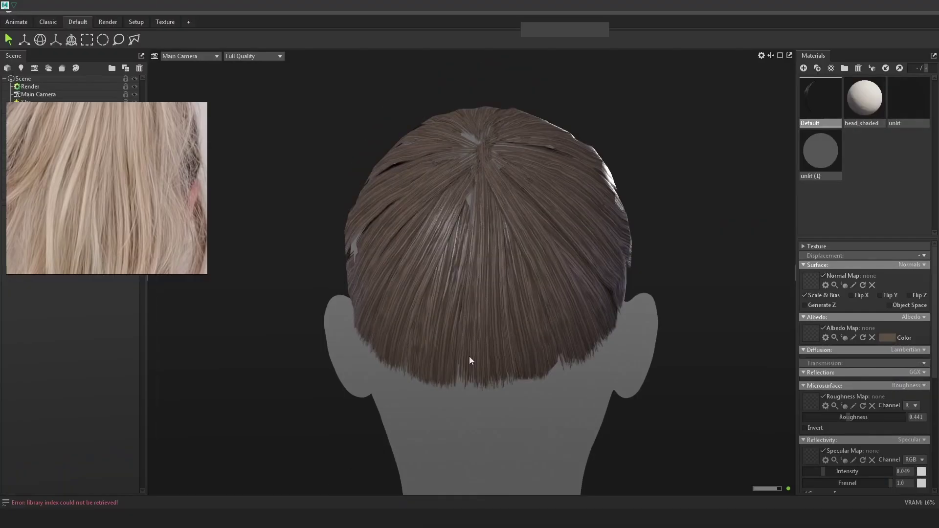
scroll(549, 303, up, 5)
alt+drag(550, 303, 577, 348)
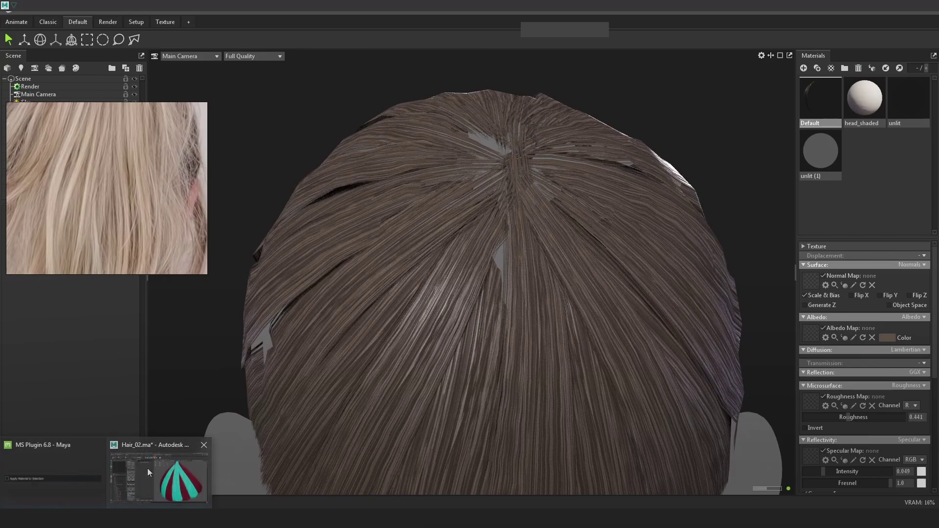
- Switch to Maya and shift an edge vertex of the geoCard21 hair card near the scalp gap below the crown
click(140, 471)
alt+drag(622, 180, 624, 227)
alt+drag(660, 321, 683, 315)
mouse_move(683, 315)
alt+right_down()
mouse_move(738, 359)
mouse_move(639, 278)
mouse_move(698, 313)
mouse_move(614, 249)
alt+right_up()
click(665, 292)
key(4)
key(6)
drag(539, 315, 535, 315)
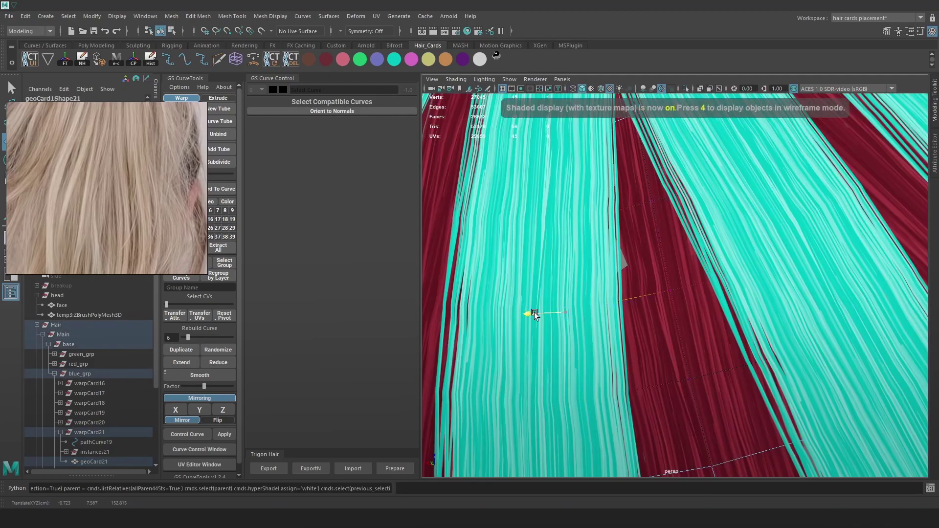
- Reposition an upper corner vertex of the red geoCard22 card beside the scalp gap
alt+drag(629, 313, 594, 223)
click(636, 195)
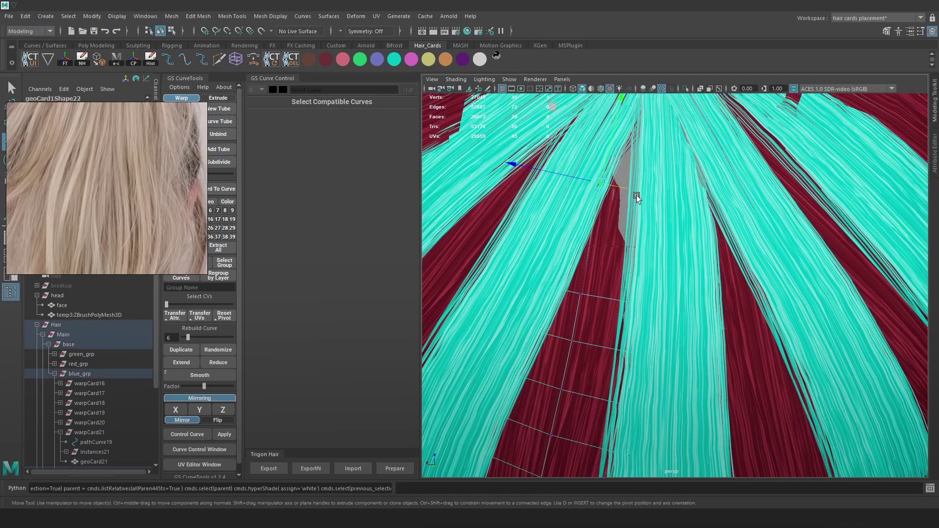
key(4)
click(683, 198)
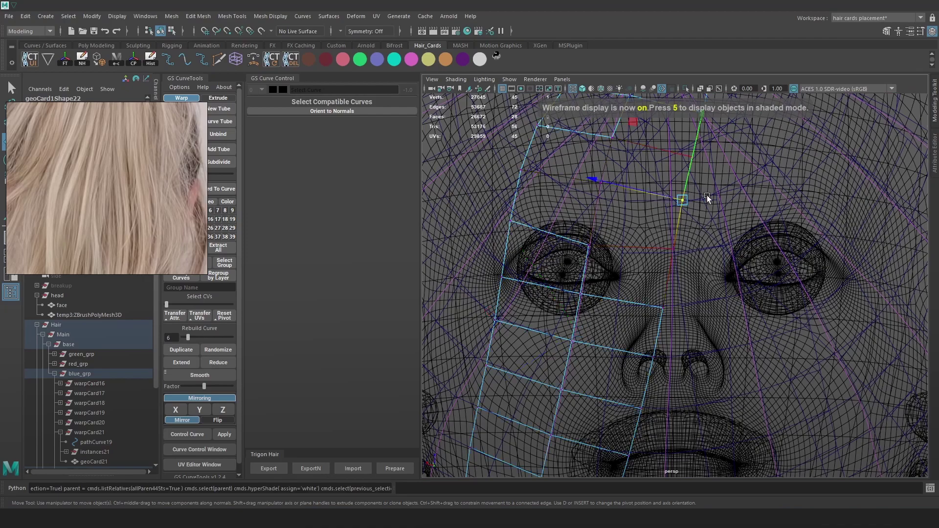
key(6)
alt+drag(691, 202, 706, 194)
key(4)
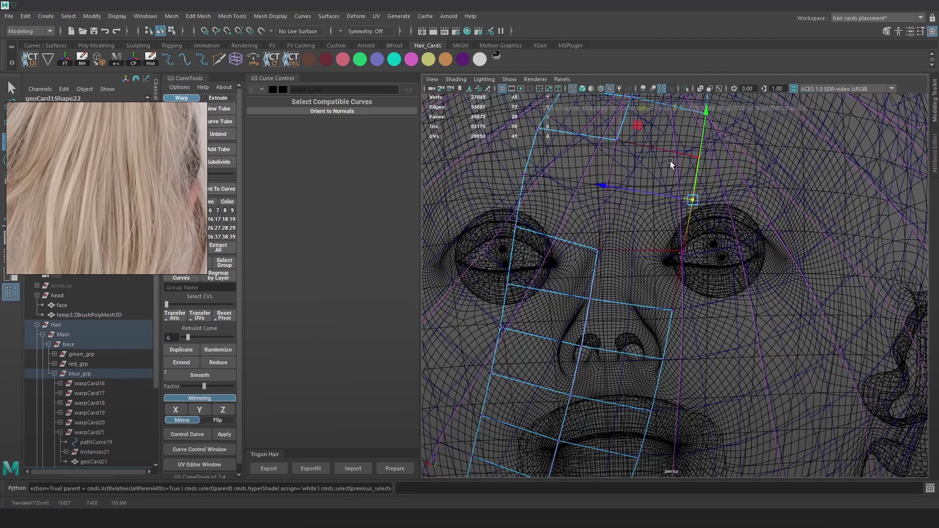
- Adjust further upper-end vertices of geoCard22 to cover the scalp gap, and clear the selection
click(644, 160)
key(6)
drag(615, 123, 615, 118)
click(691, 200)
alt+drag(699, 194, 720, 210)
middle_drag(720, 210, 715, 210)
alt+drag(715, 211, 641, 236)
scroll(628, 245, down, 5)
click(883, 155)
click(883, 154)
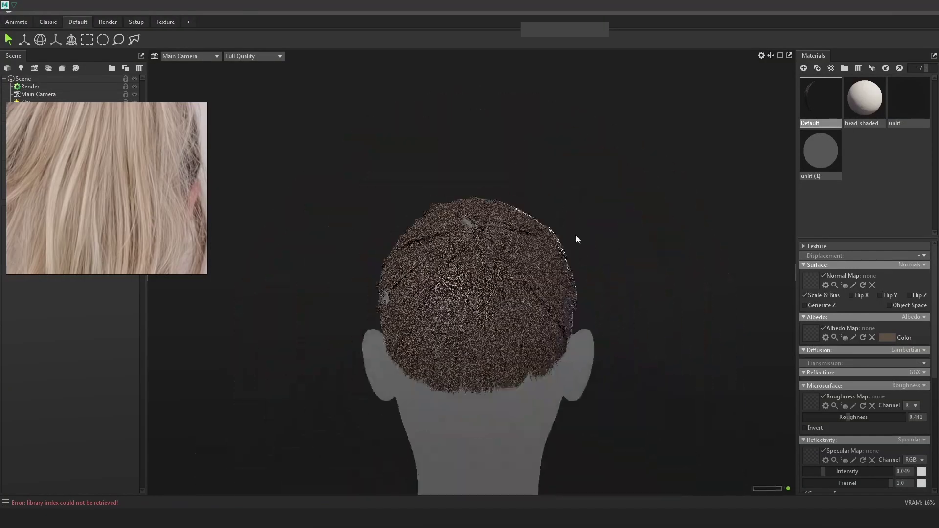
- Inspect the updated hair in Marmoset Toolbag from the back and side, checking for gaps along the back profile
alt+middle_drag(545, 292, 565, 251)
alt+right_drag(565, 251, 550, 336)
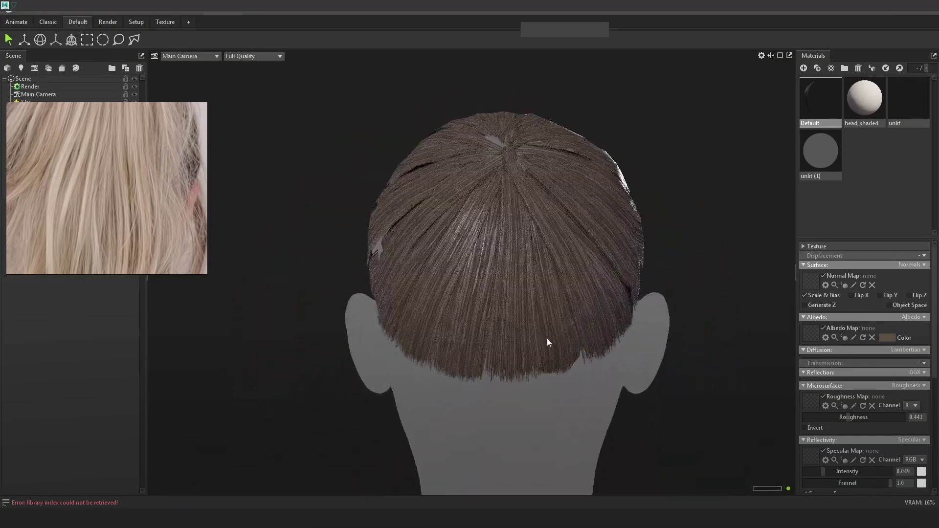
alt+drag(541, 341, 478, 316)
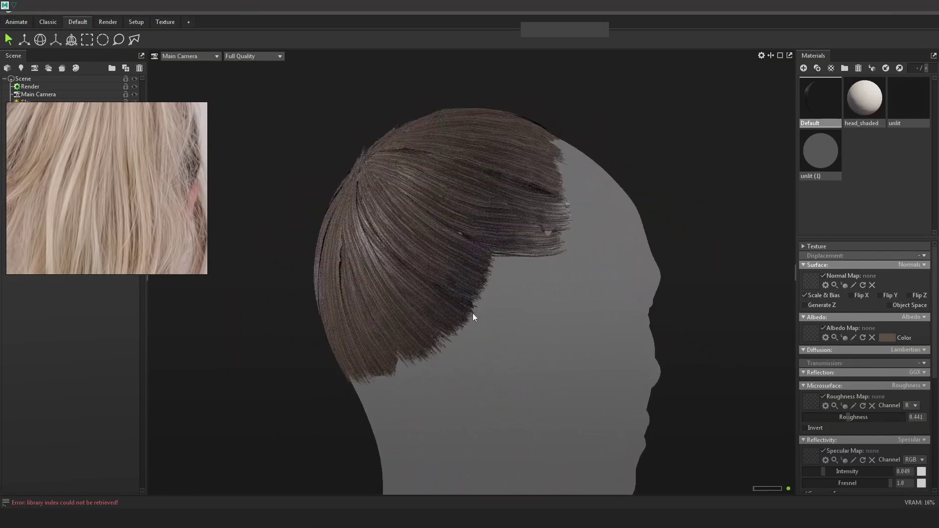
alt+middle_drag(363, 296, 453, 287)
alt+right_drag(452, 286, 618, 296)
alt+drag(617, 296, 527, 190)
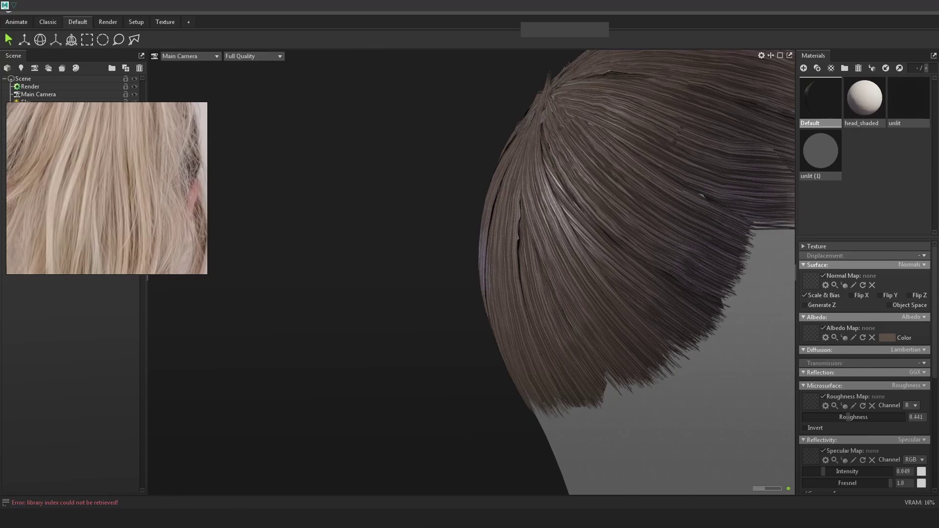
- Switch to Maya and pull an edge vertex outward on the turquoise card along the back profile
mouse_move(109, 522)
click(161, 477)
alt+right_drag(566, 330, 602, 388)
click(633, 310)
double_click(610, 295)
double_click(612, 242)
key(g)
double_click(606, 180)
key(g)
right_drag(614, 218, 580, 219)
mouse_move(585, 251)
mouse_down()
mouse_move(610, 233)
mouse_move(625, 248)
mouse_move(606, 262)
mouse_move(550, 248)
mouse_move(605, 231)
mouse_move(615, 194)
mouse_move(622, 211)
mouse_move(604, 212)
mouse_move(586, 260)
mouse_move(555, 248)
mouse_up()
key(4)
key(w)
key(6)
- Move neighbouring vertices on geoCard16's side edge along their normals to follow the adjacent card
click(569, 185)
click(562, 259)
right_drag(563, 258, 571, 295)
click(580, 300)
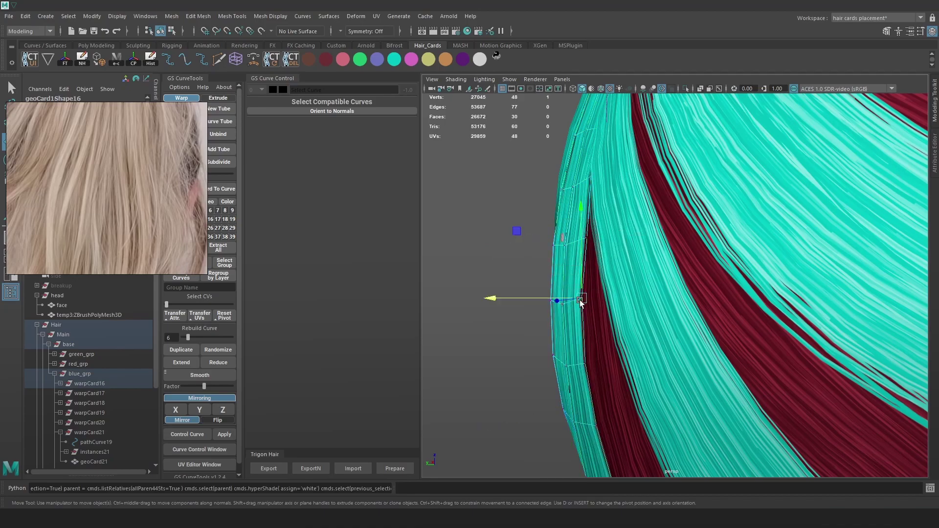
drag(546, 299, 583, 236)
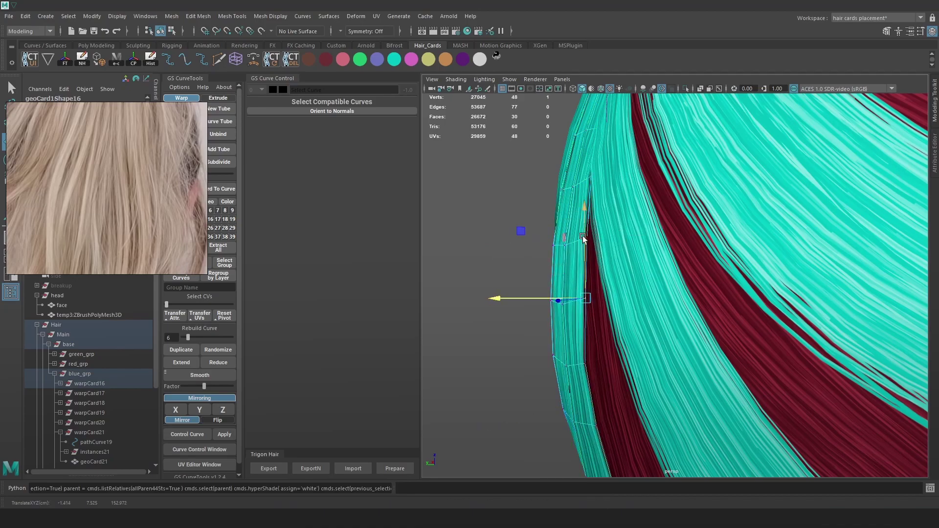
click(579, 250)
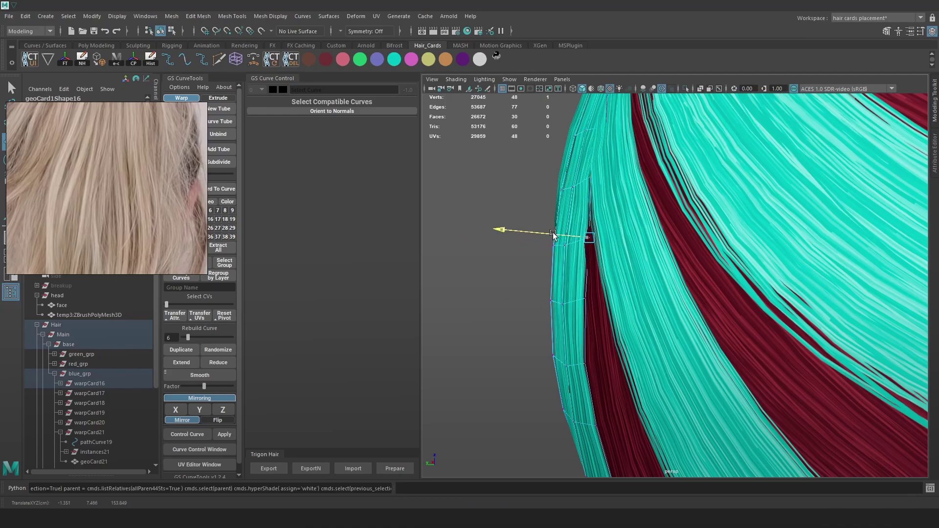
scroll(550, 233, down, 10)
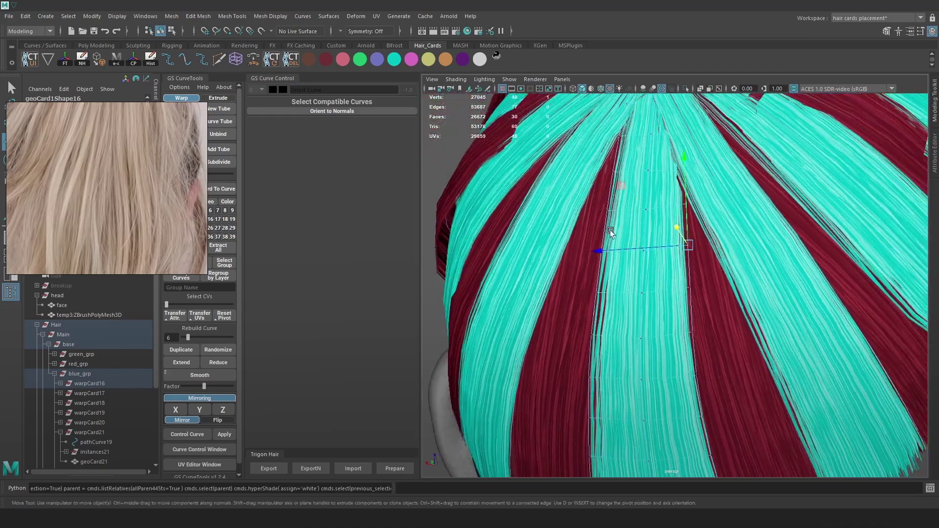
- Fine-tune an upper side-edge vertex of geoCard16 along its normal and return to object selection
scroll(620, 197, up, 10)
click(666, 219)
drag(664, 214, 663, 210)
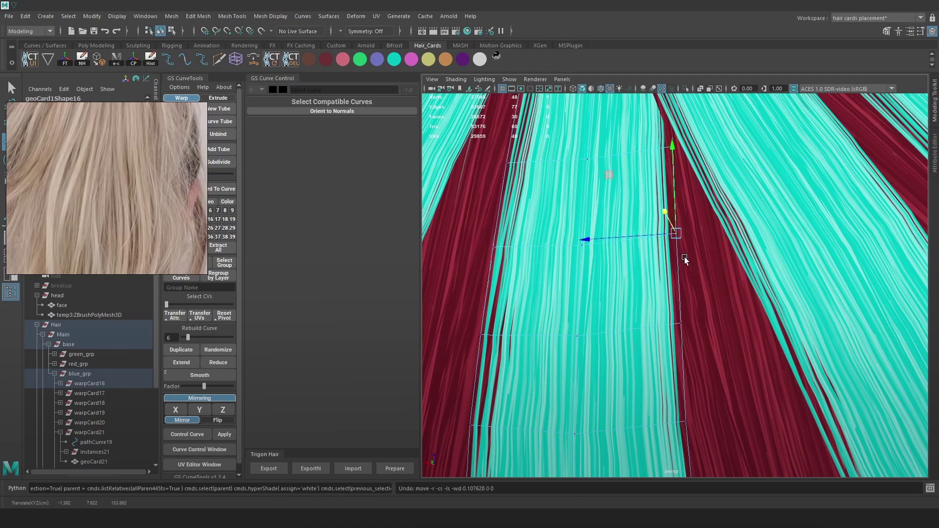
alt+right_drag(684, 256, 651, 213)
key(F8)
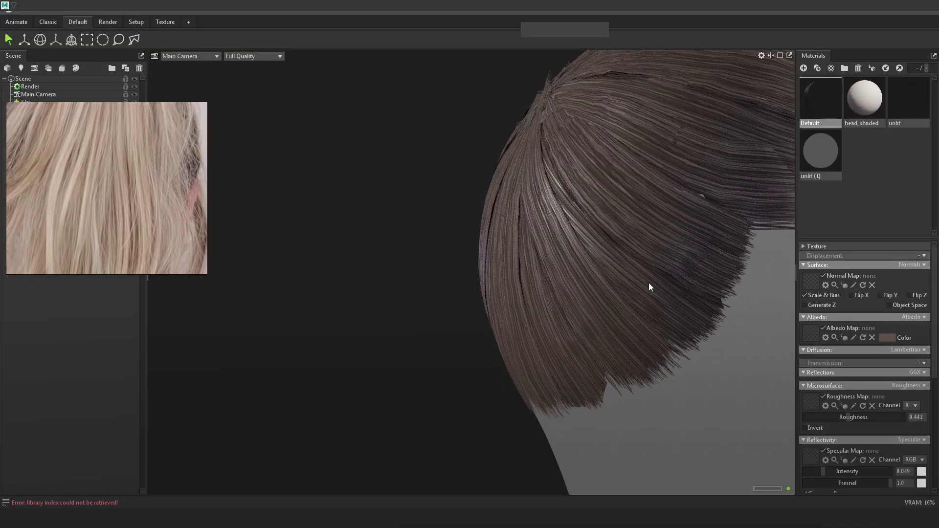
- Examine the opposite side of the hair in Marmoset Toolbag and find the same gap area in Maya
drag(648, 287, 586, 285)
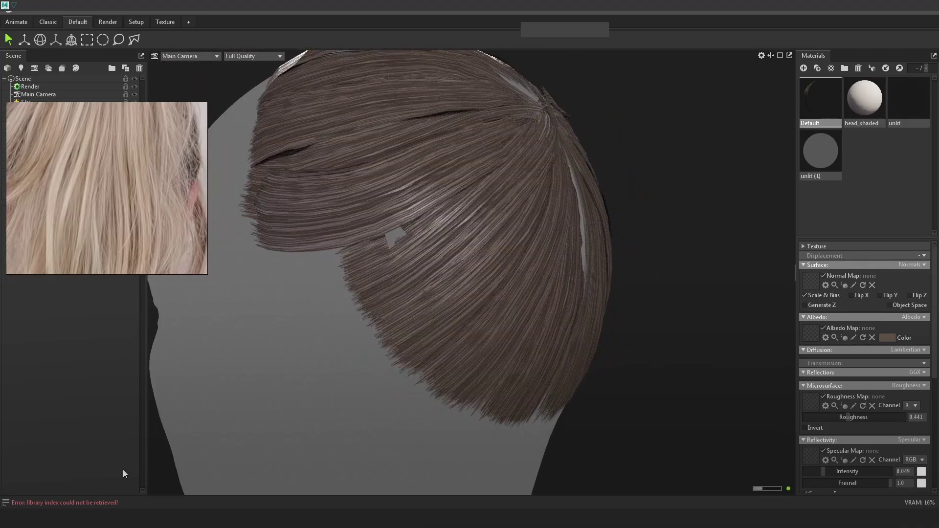
click(184, 463)
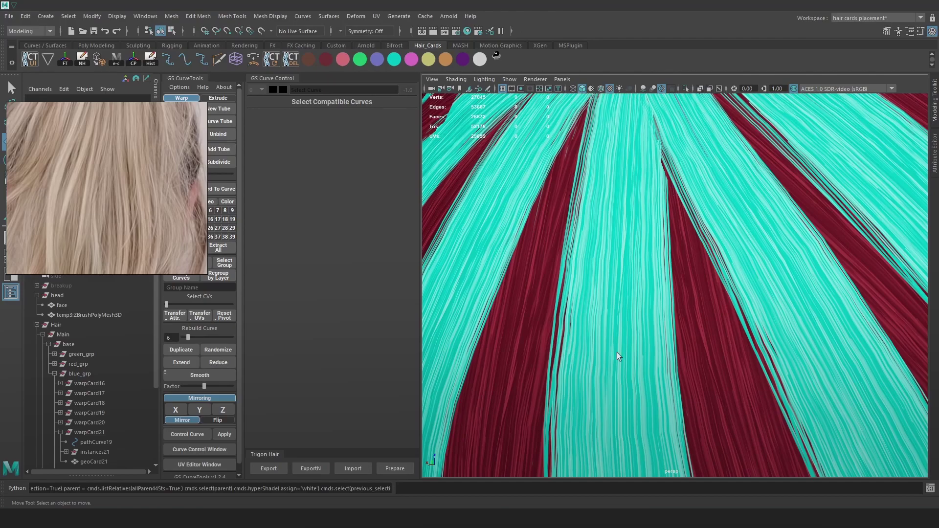
alt+drag(612, 351, 711, 353)
alt+drag(617, 354, 713, 352)
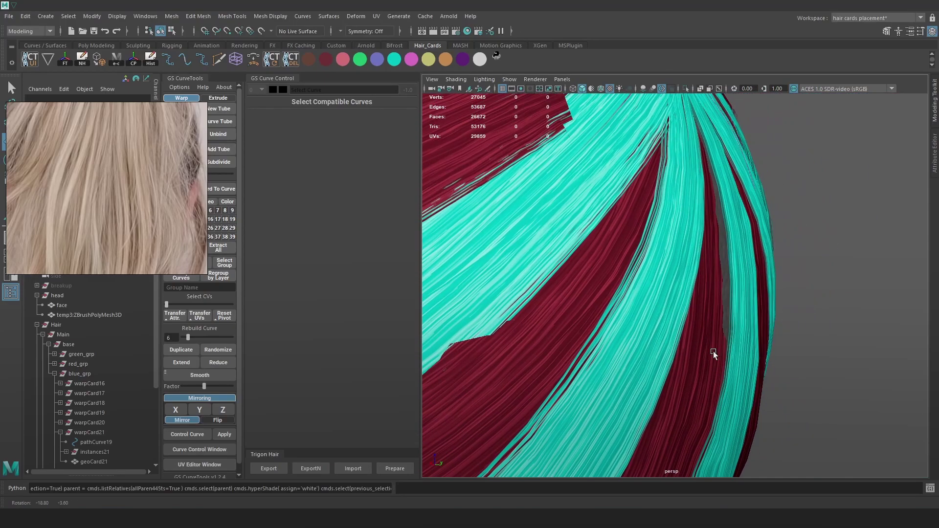
- Use soft selection to pull the narrow red card's edge outward over the scalp gap, and export the hair
click(713, 319)
alt+drag(714, 317, 740, 295)
right_drag(853, 191, 810, 192)
click(729, 274)
key(b)
drag(746, 275, 780, 277)
click(814, 176)
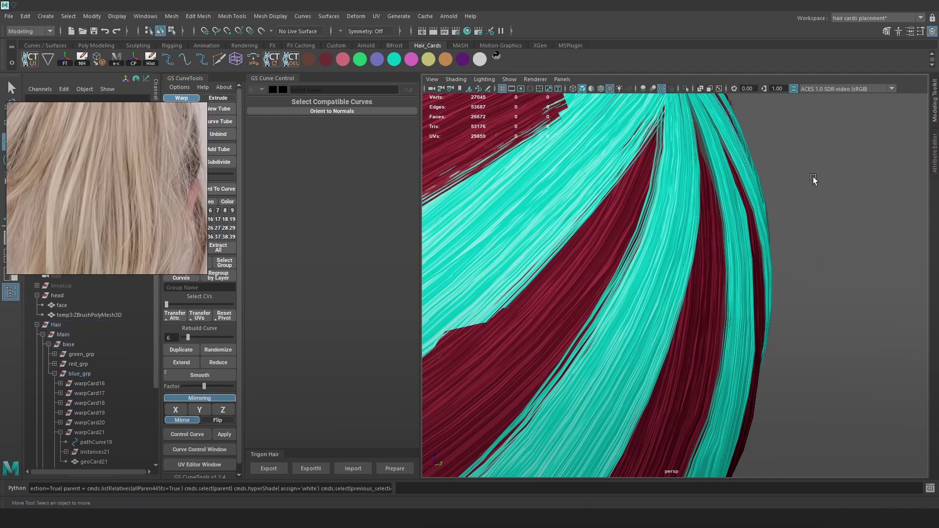
click(268, 468)
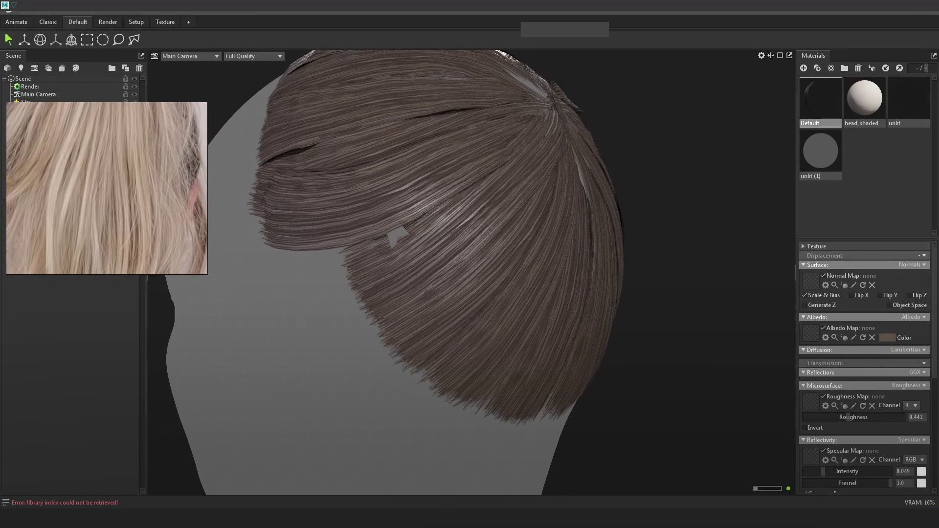
- Switch back to Maya and move two upper edge vertices of geoCard22 along their normals near the crown
mouse_move(108, 518)
click(157, 479)
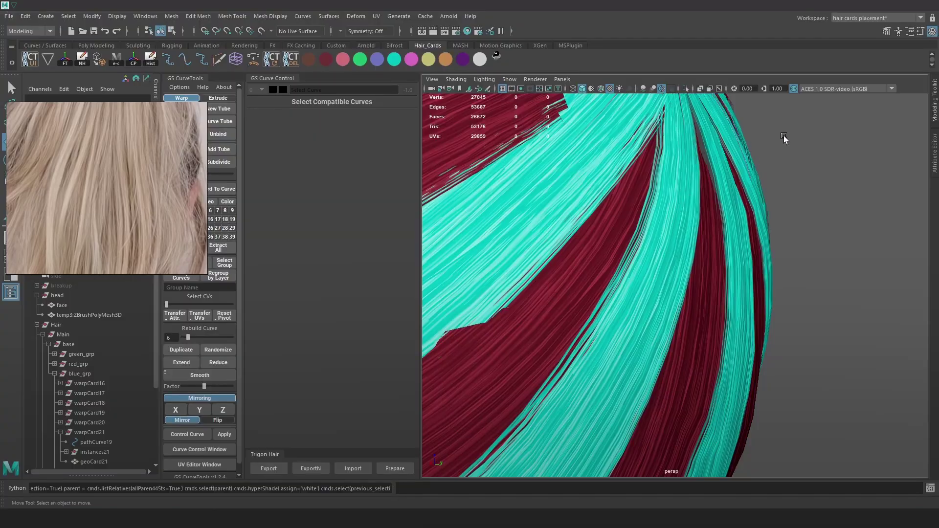
alt+drag(773, 144, 676, 261)
click(697, 254)
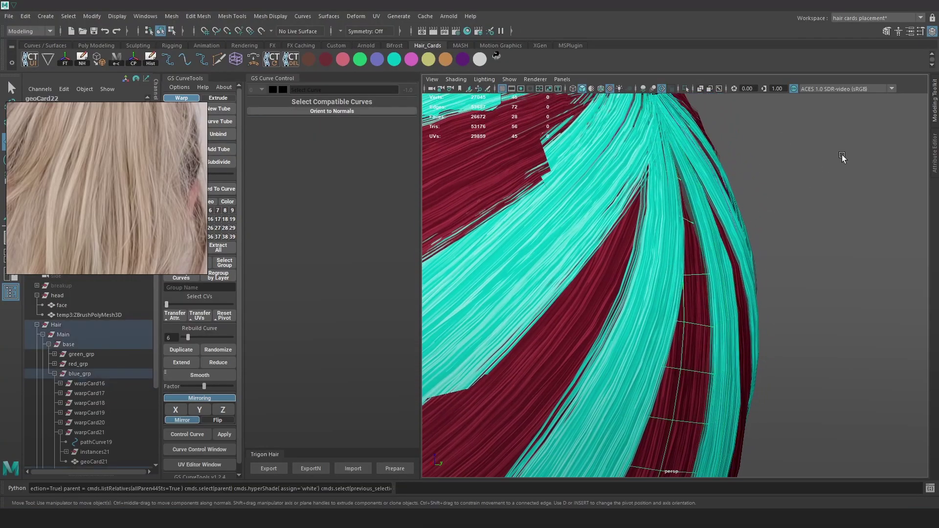
key(F9)
key(4)
click(699, 194)
key(6)
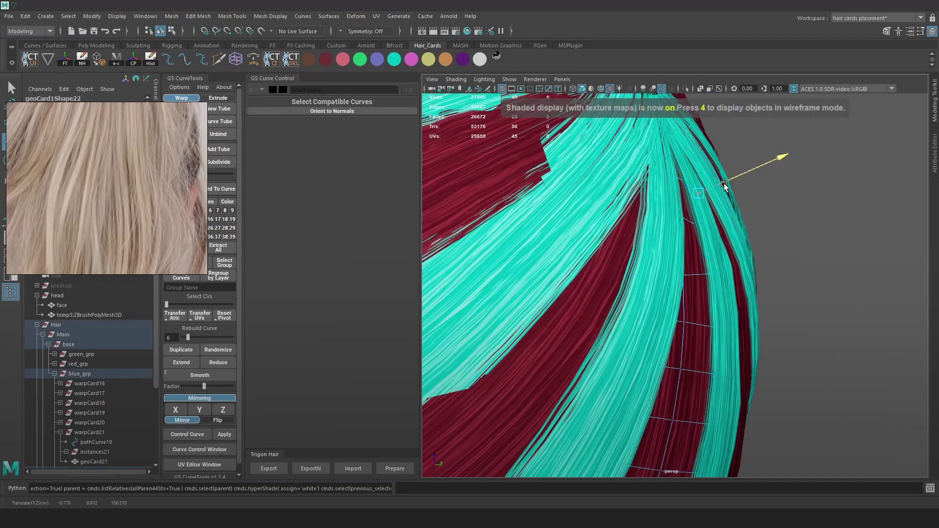
drag(726, 183, 701, 221)
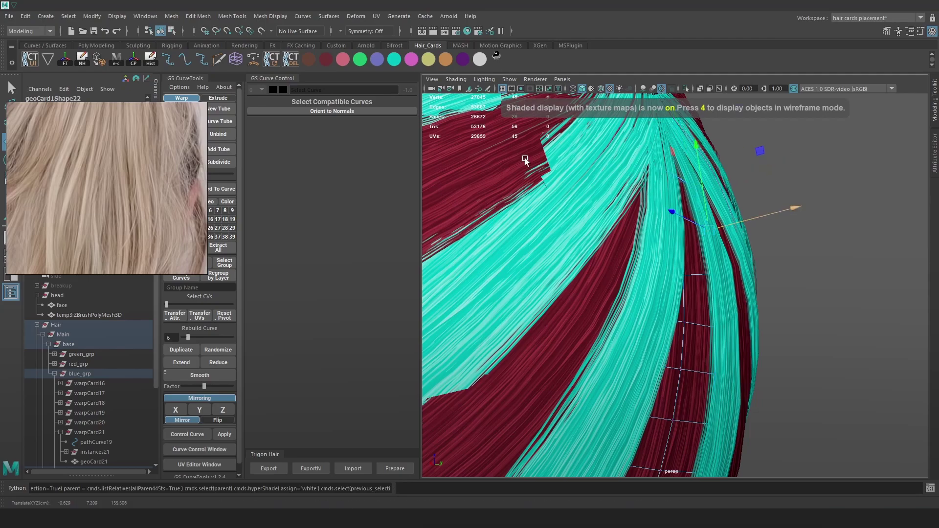
- Save the scene under the new file name Hair_03.ma
click(9, 16)
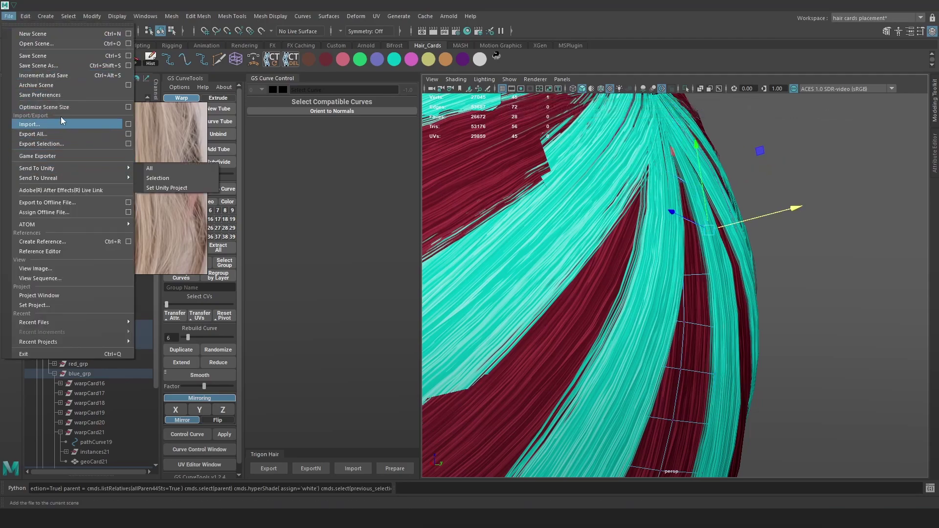
click(48, 67)
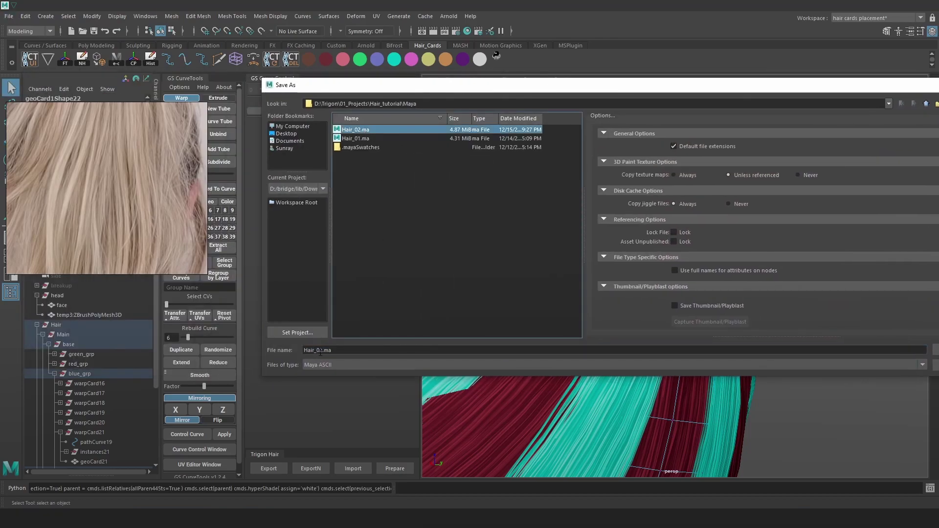
click(319, 350)
key(Delete)
text(3)
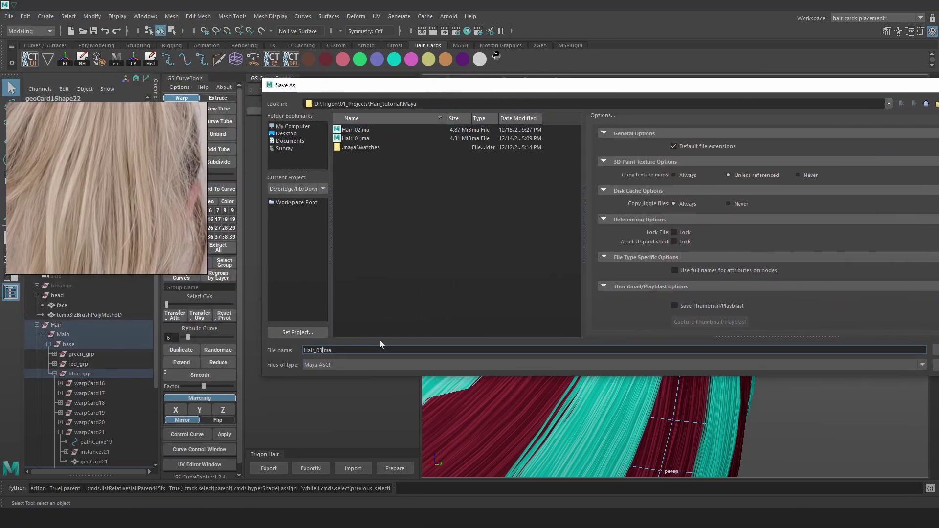
key(Return)
- Try to move an upper edge vertex of the turquoise geoCard19 card near the crown
scroll(650, 299, up, 3)
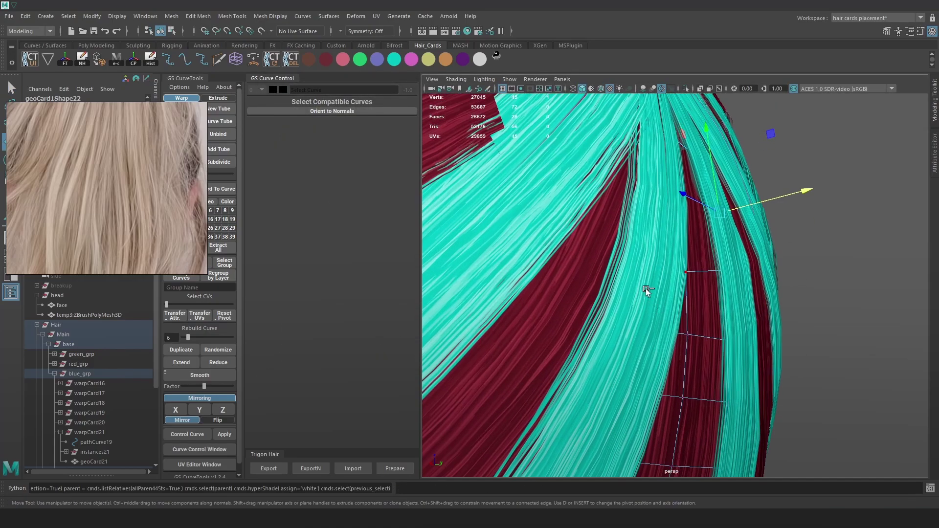
scroll(699, 316, down, 3)
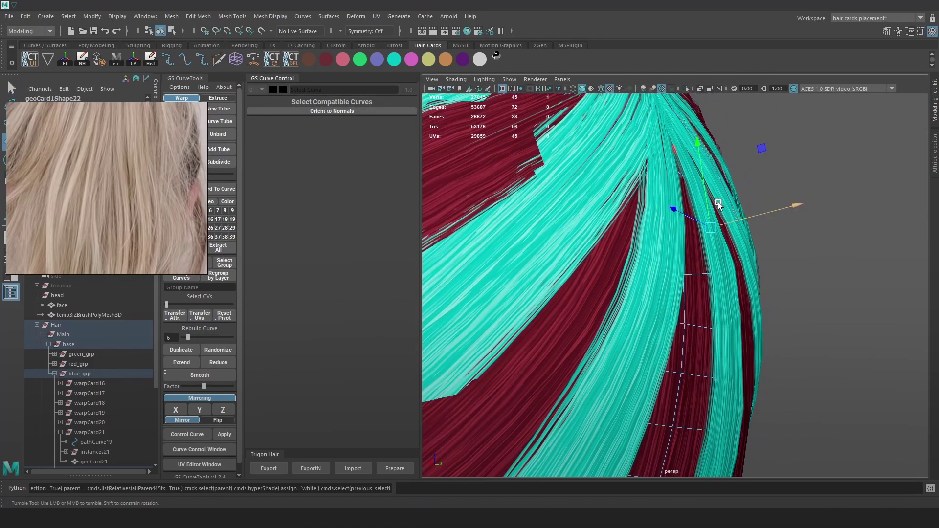
alt+drag(724, 203, 673, 169)
scroll(673, 169, up, 3)
double_click(717, 177)
right_drag(723, 172, 693, 168)
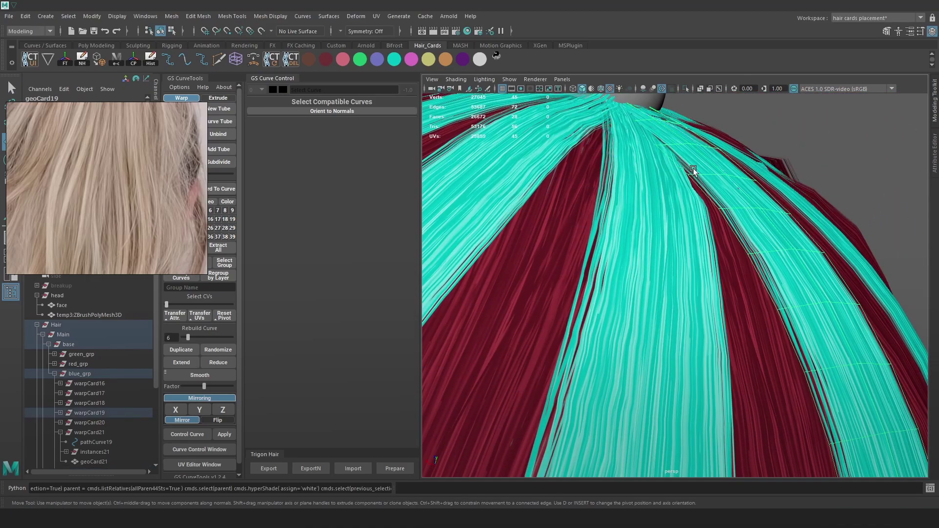
right_drag(855, 124, 832, 120)
click(690, 174)
drag(696, 157, 691, 247)
key(ctrl+z)
- Toggle soft selection and move an upper edge vertex of the central turquoise geoCard16 card near the crown
key(b)
click(692, 222)
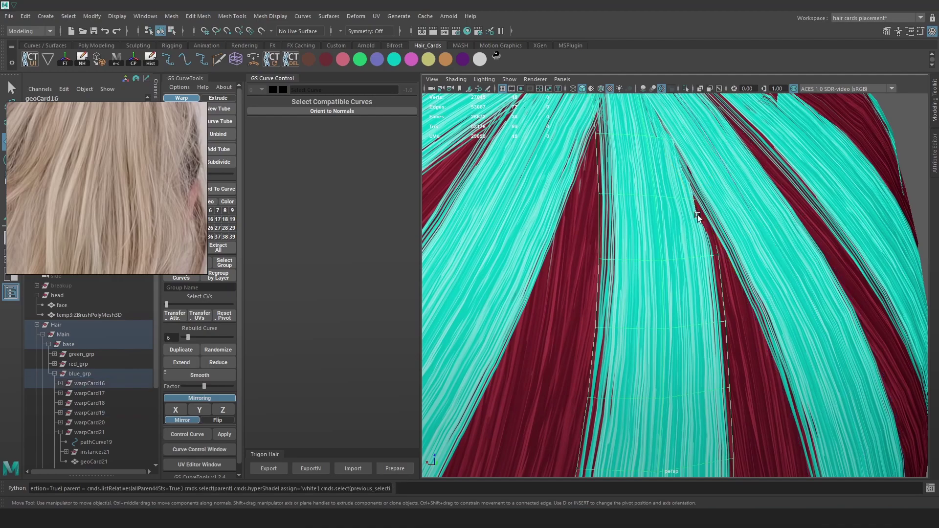
key(F8)
click(691, 206)
drag(718, 186, 673, 180)
key(F8)
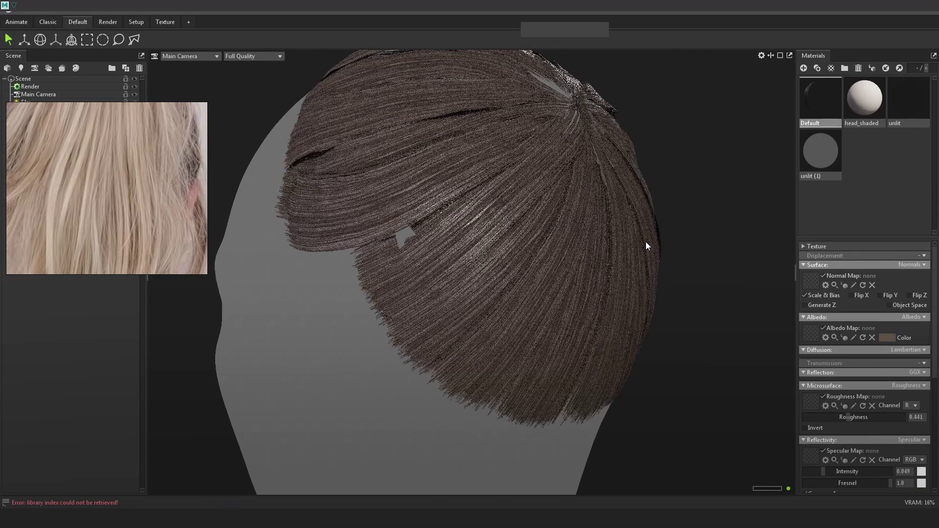
- Switch to Marmoset Toolbag and inspect the back of the hair and the crown for gaps
drag(645, 249, 654, 268)
middle_drag(638, 242, 525, 260)
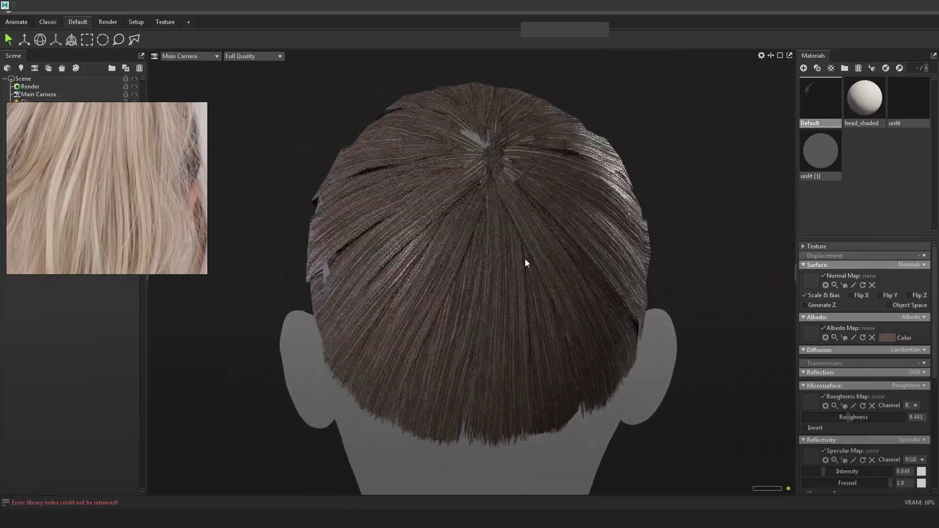
scroll(530, 267, up, 3)
drag(531, 269, 195, 473)
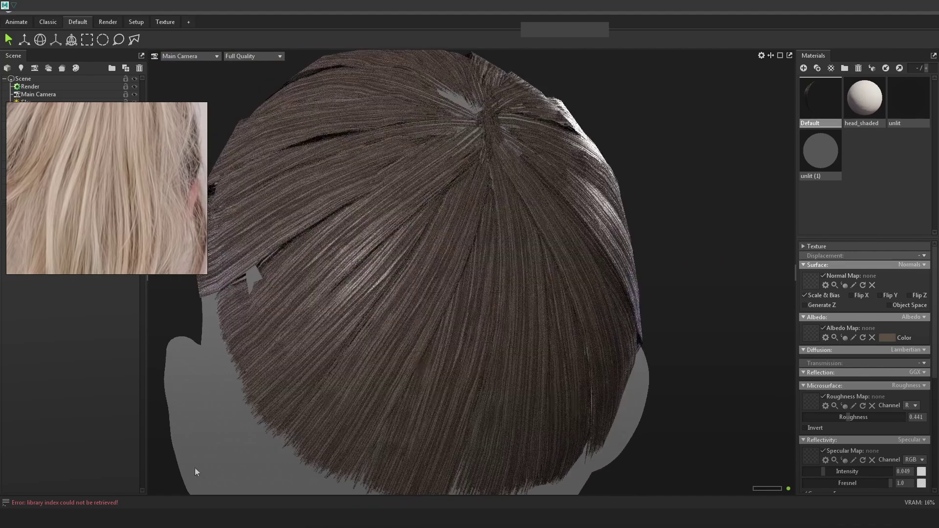
click(196, 472)
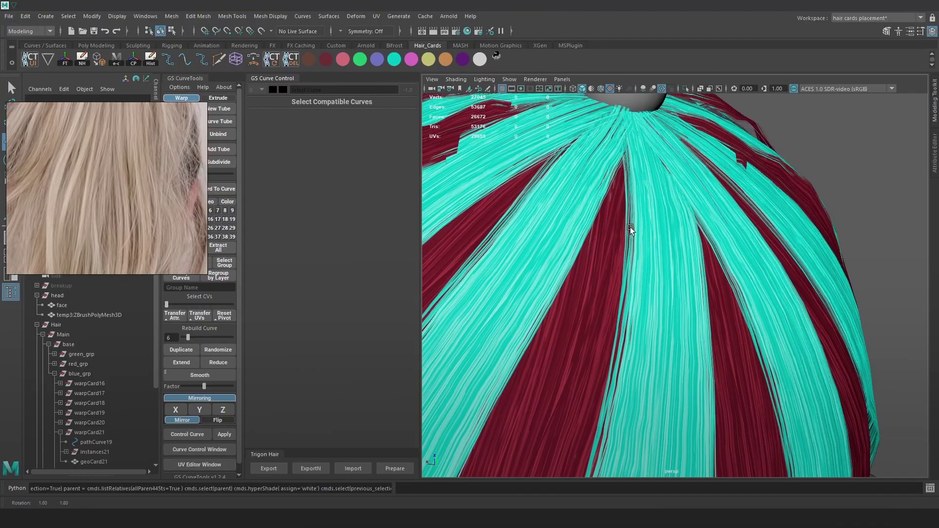
- Return to Maya, save the scene, and select several neighbouring hair cards down the back of the head
mouse_move(653, 226)
alt+mouse_down()
mouse_move(685, 219)
mouse_move(651, 228)
alt+mouse_up()
key(ctrl+s)
click(669, 246)
alt+drag(659, 278, 600, 283)
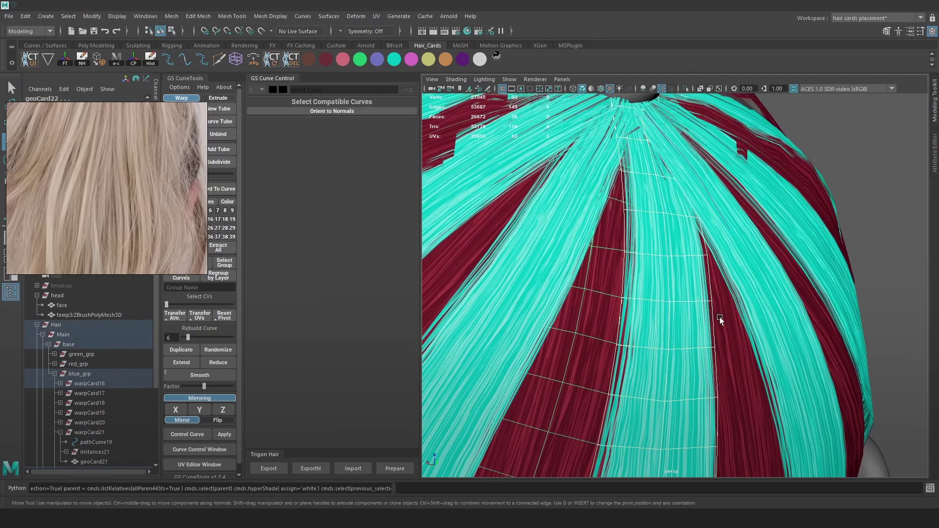
alt+drag(719, 317, 726, 270)
scroll(727, 270, down, 5)
shift+click(744, 279)
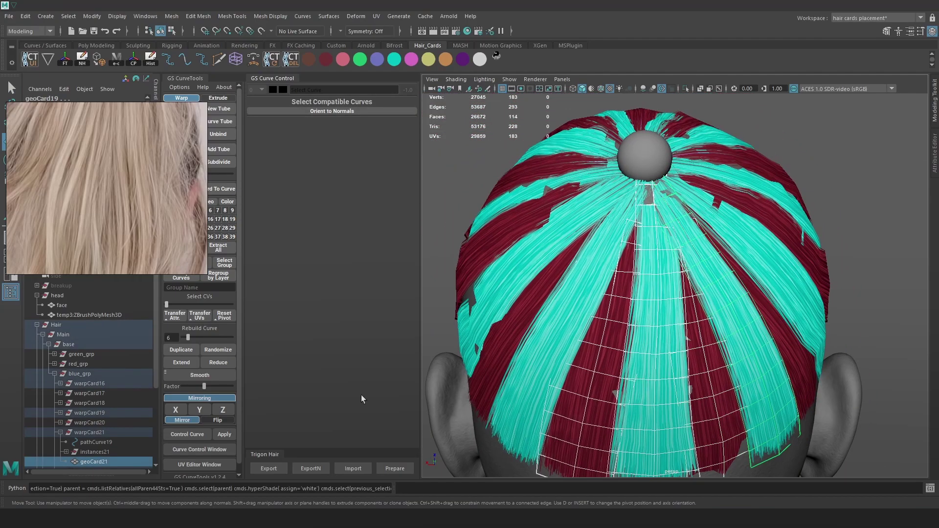
- Collapse blue_grp, switch to untextured shading, and compare which cards belong to blue_grp and red_grp
click(53, 373)
mouse_move(641, 268)
alt+mouse_down()
mouse_move(694, 244)
mouse_move(712, 266)
alt+mouse_up()
key(5)
alt+drag(664, 282, 766, 231)
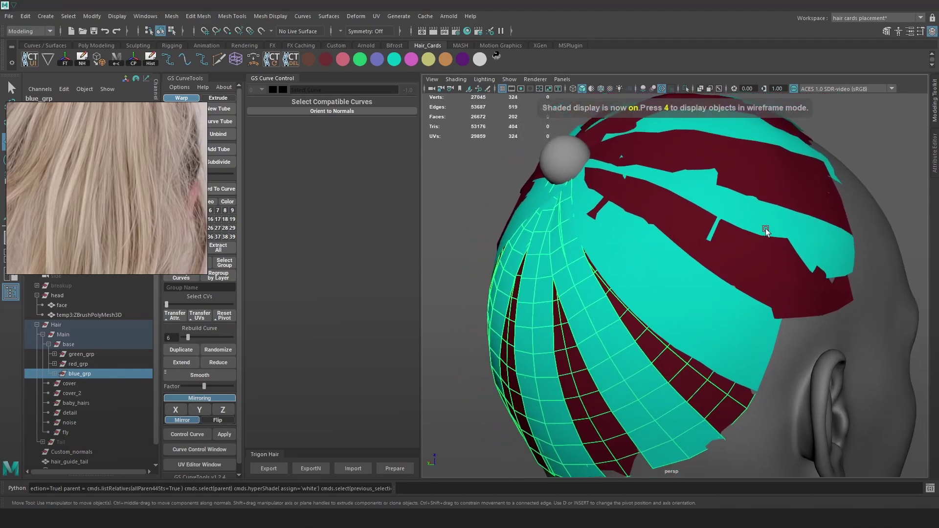
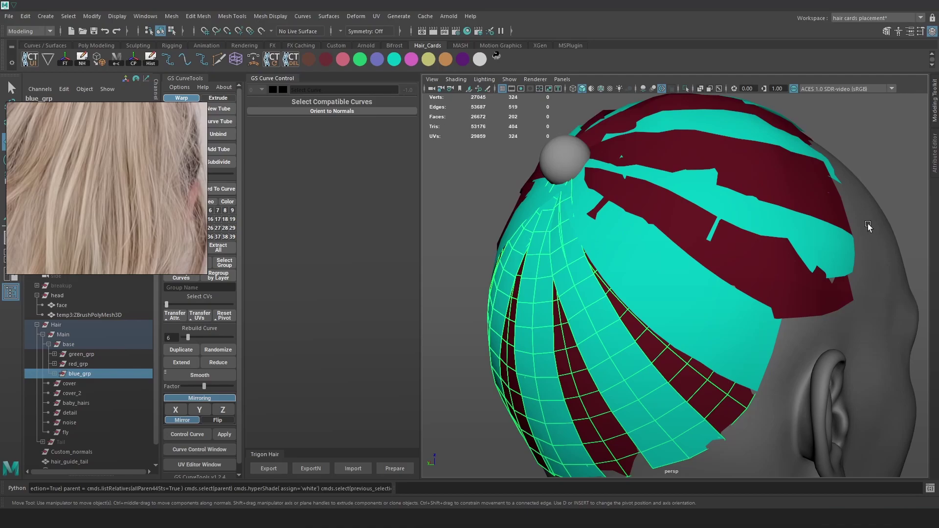
alt+drag(869, 226, 892, 214)
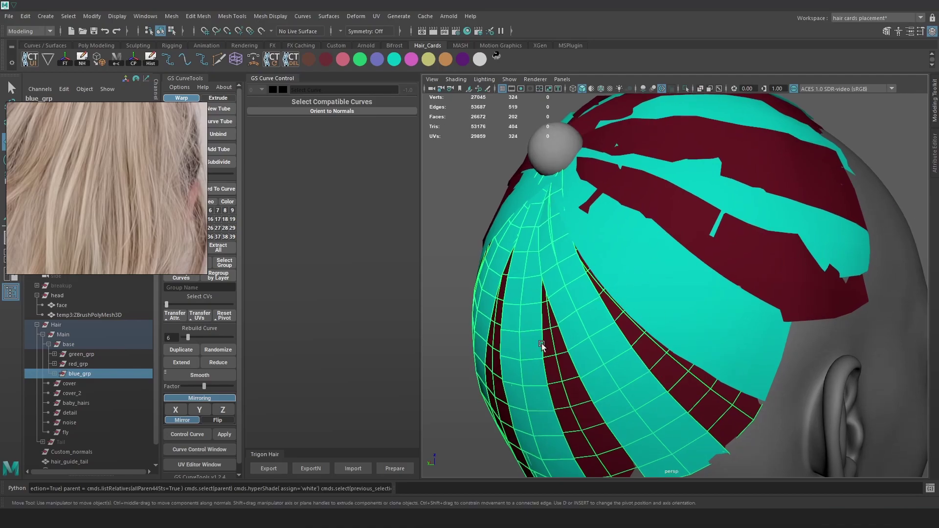
click(623, 282)
alt+drag(621, 256, 675, 352)
click(78, 363)
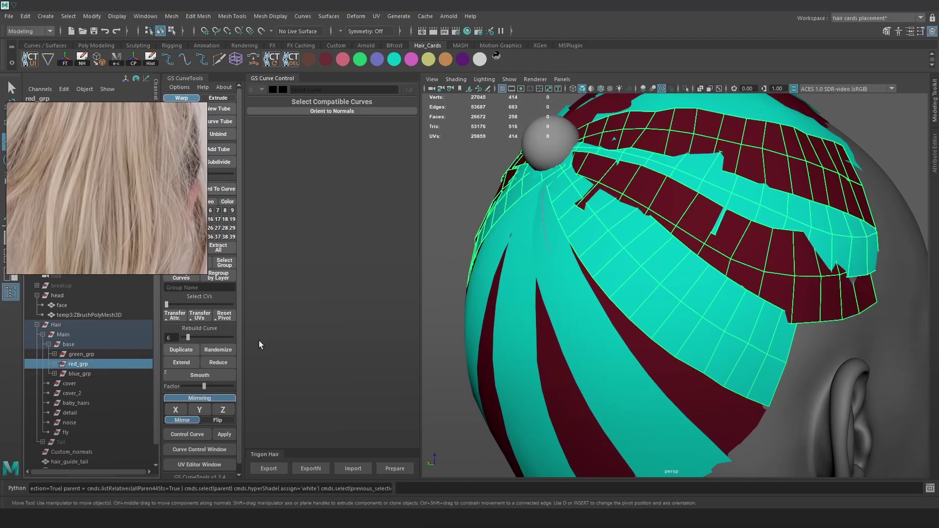
click(89, 355)
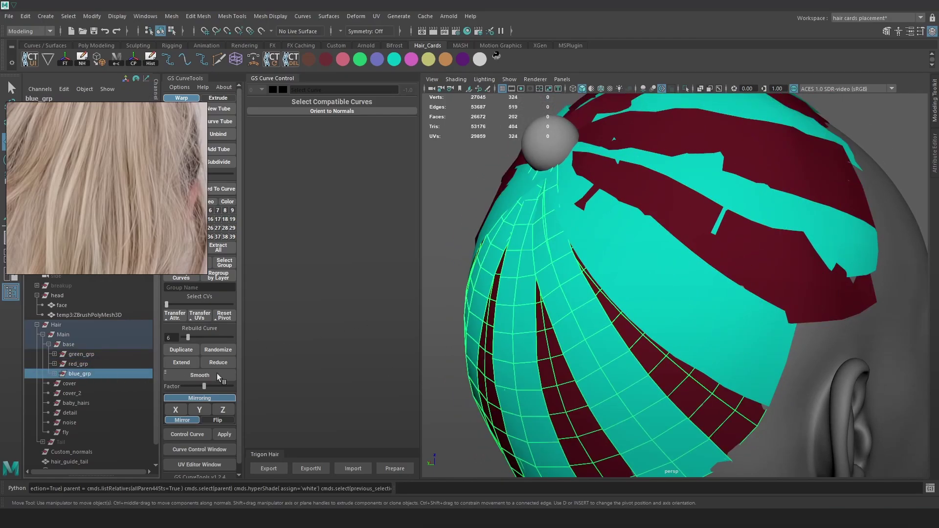
alt+right_drag(555, 299, 576, 304)
alt+middle_drag(621, 313, 642, 272)
alt+right_drag(642, 272, 629, 239)
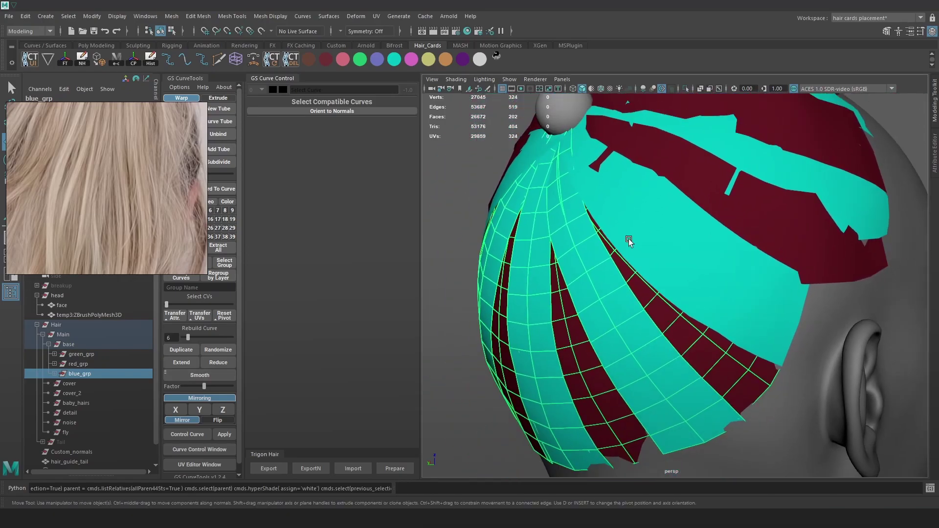
scroll(658, 187, up, 4)
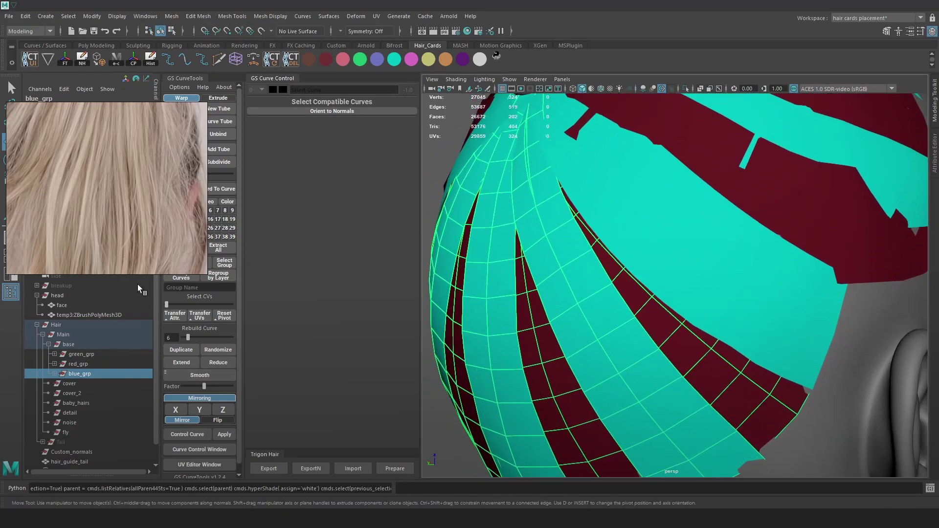
- Isolate red_grp and blue_grp together in the viewport to view their cards without the head
ctrl+click(78, 364)
key(f)
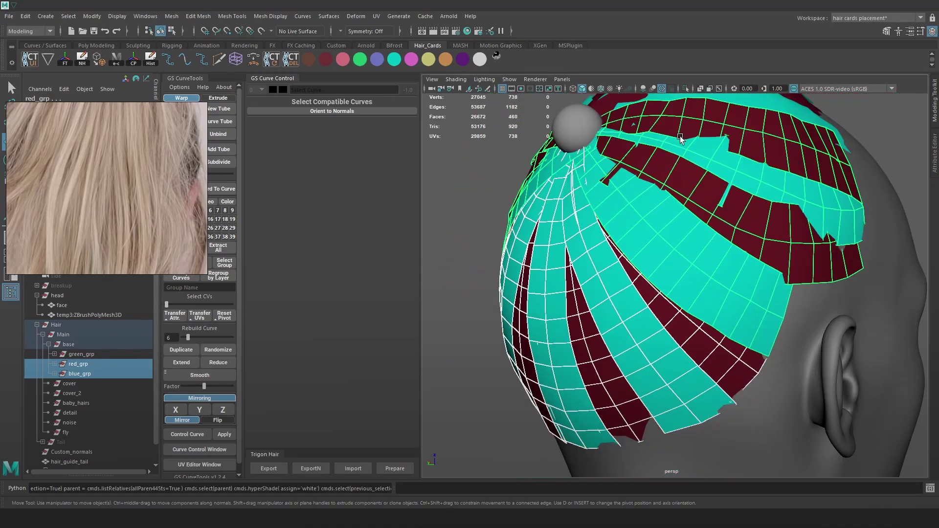
click(685, 89)
alt+drag(720, 210, 735, 203)
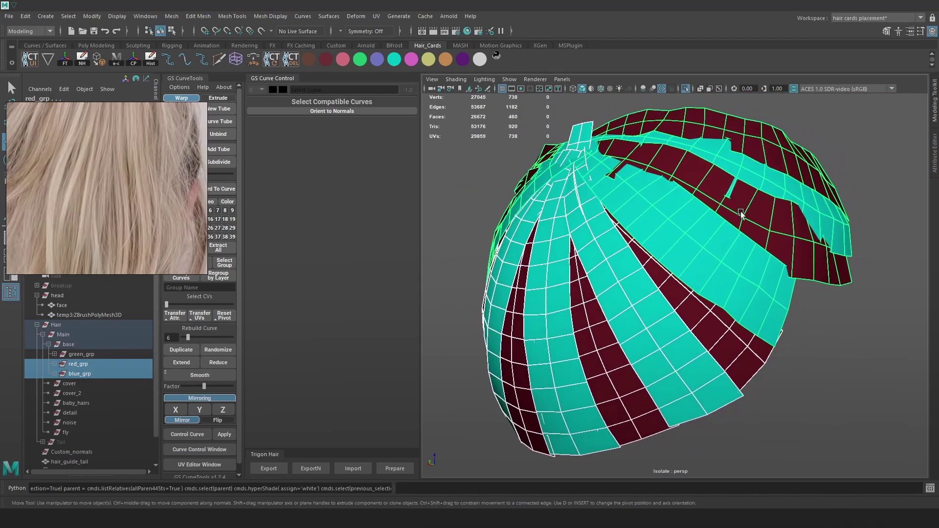
alt+drag(820, 352, 815, 357)
click(815, 357)
- Examine the isolated geoCard4 and geoCard19 cards and the path curve of warpCard19 in shaded and wireframe display
click(761, 302)
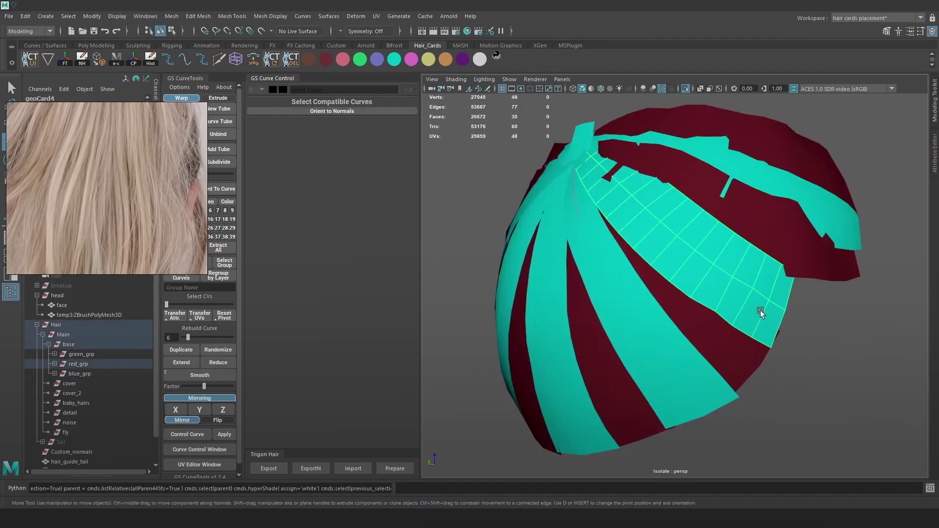
alt+drag(764, 311, 759, 331)
scroll(759, 332, up, 3)
alt+drag(703, 266, 682, 308)
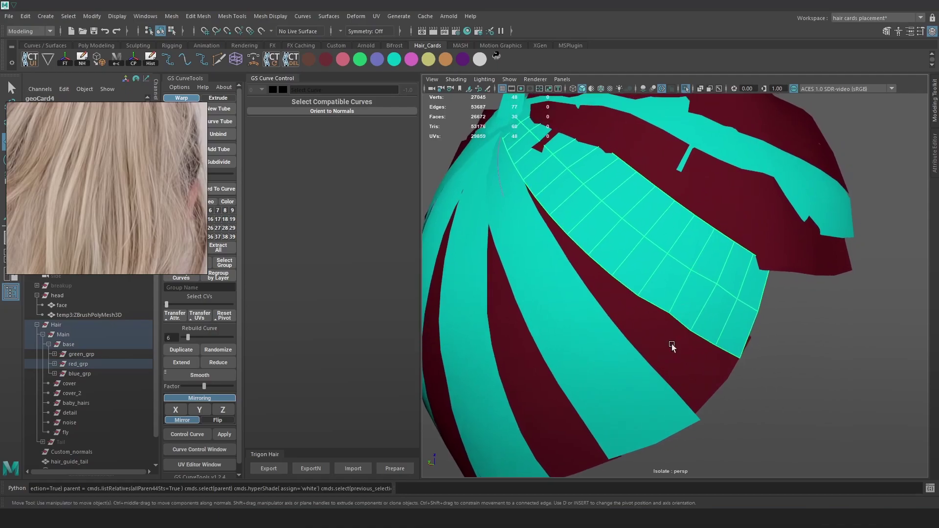
click(688, 311)
click(615, 353)
alt+drag(615, 353, 617, 335)
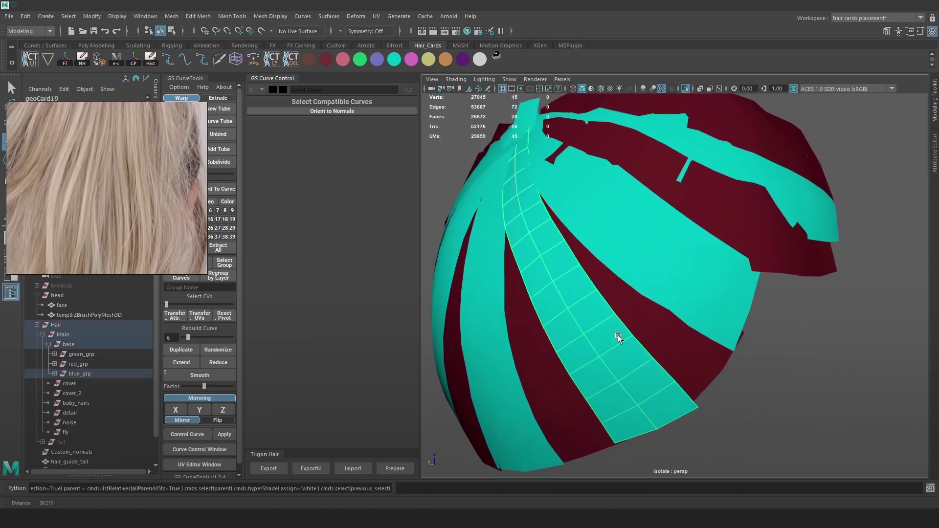
key(4)
click(712, 411)
click(656, 419)
key(5)
- End the current isolation and isolate only blue_grp with untextured shading
click(91, 374)
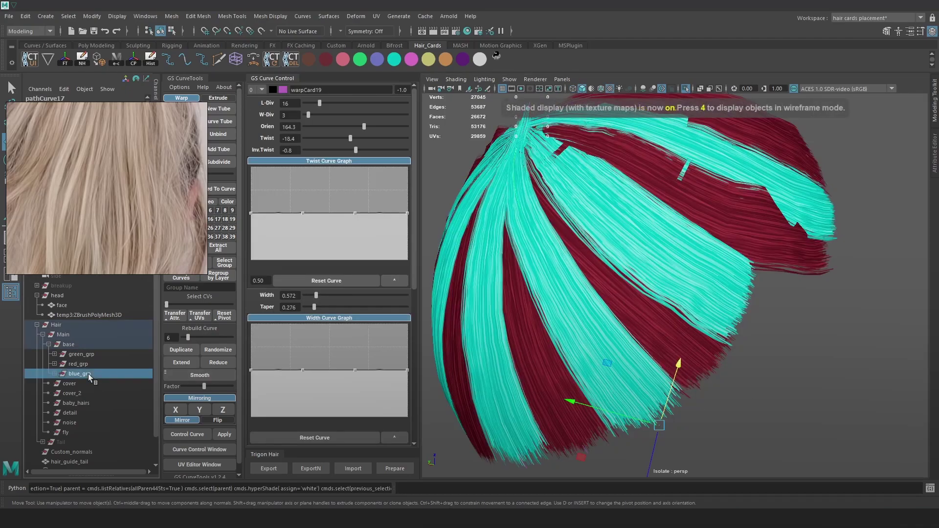
click(54, 374)
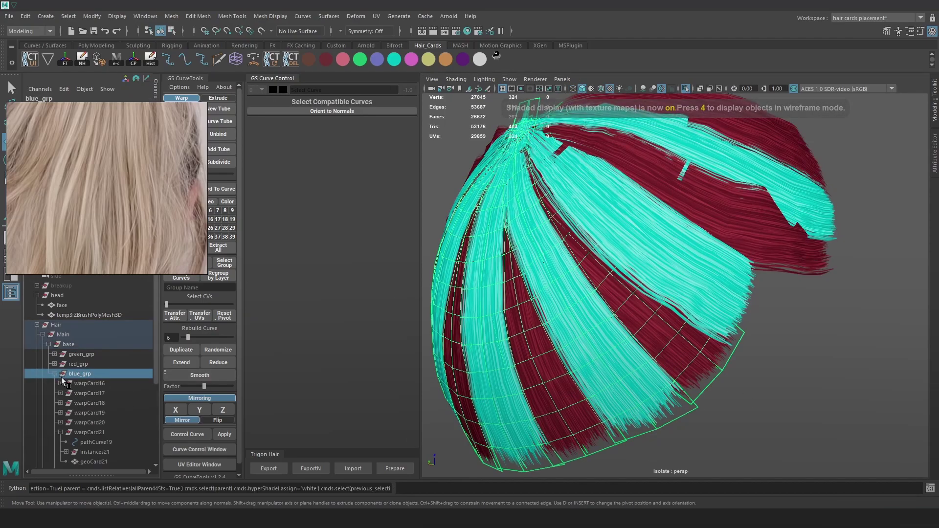
click(54, 373)
click(685, 89)
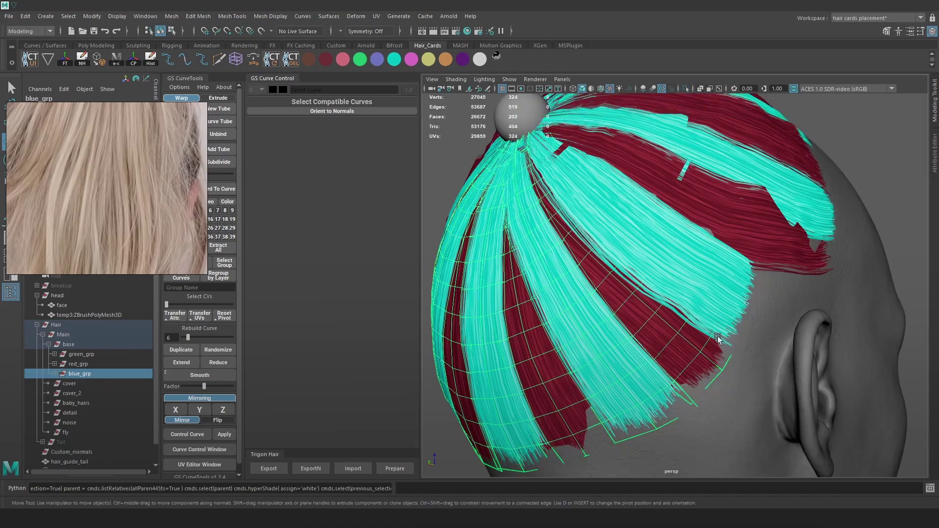
scroll(715, 312, down, 3)
click(687, 88)
key(5)
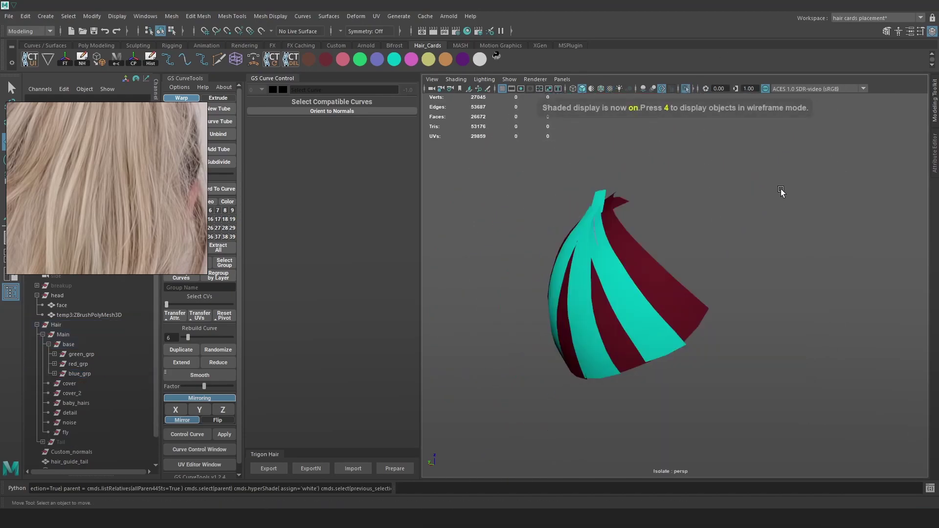
- Narrow the floating reference image to uncover the curve tools beside it
click(624, 280)
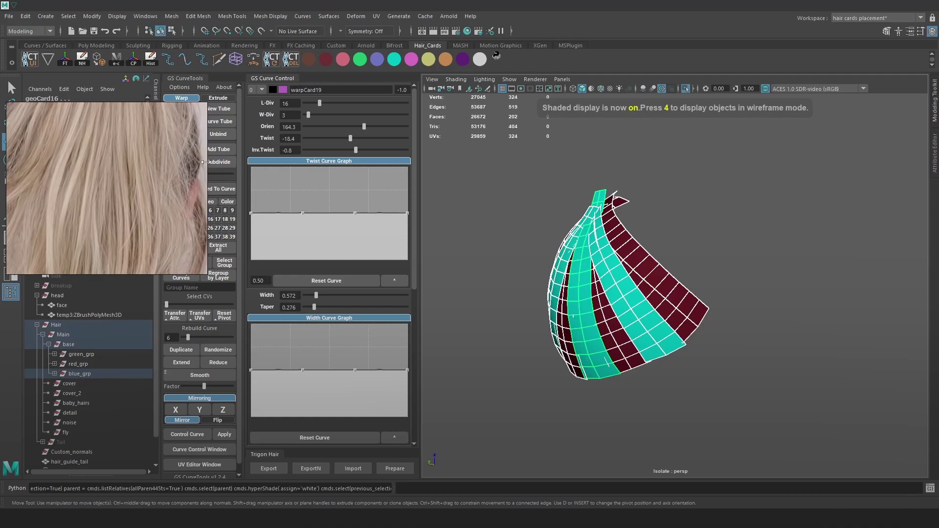
drag(207, 156, 118, 156)
right_drag(166, 210, 191, 200)
- Assign the white material to the isolated warpCard19 card
drag(784, 166, 576, 193)
click(606, 283)
click(480, 59)
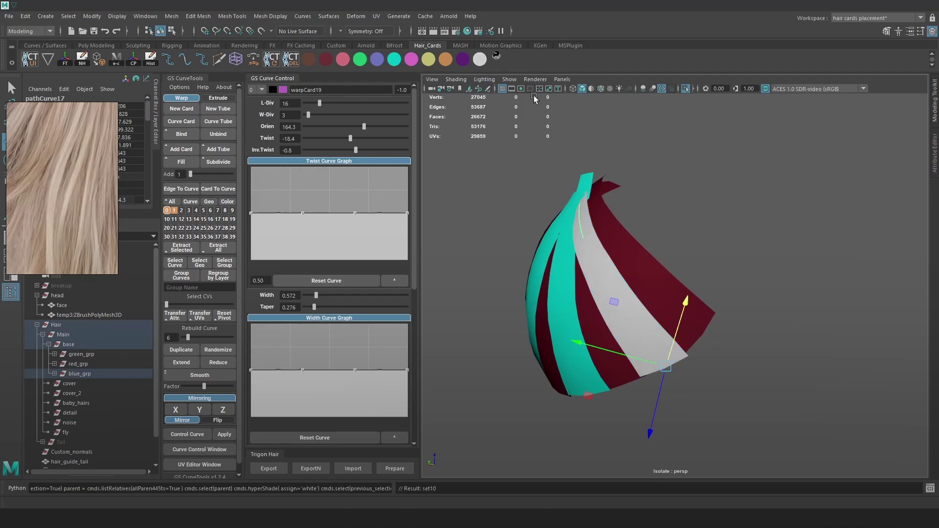
- Assign the brown material to all isolated blue_grp cards, restore textured display, and end the isolation
key(4)
click(602, 269)
drag(497, 209, 719, 347)
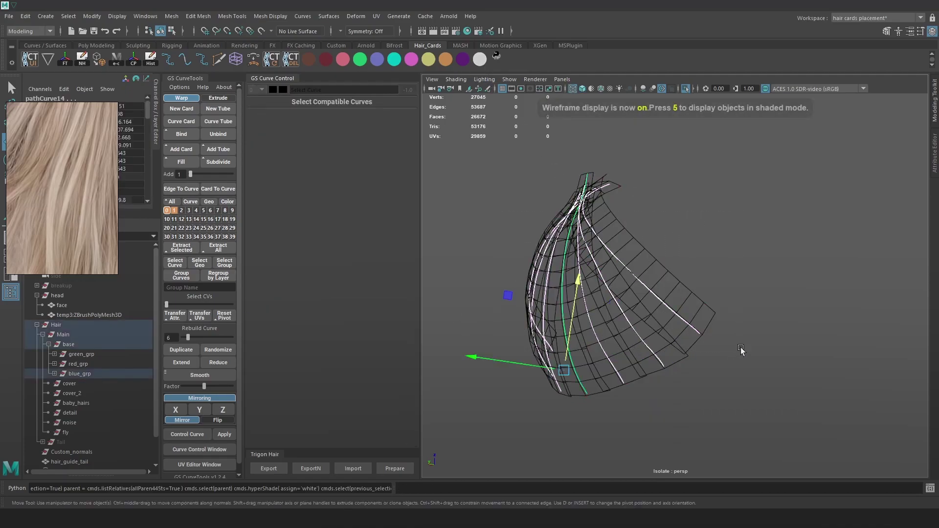
click(309, 59)
click(710, 200)
key(5)
key(6)
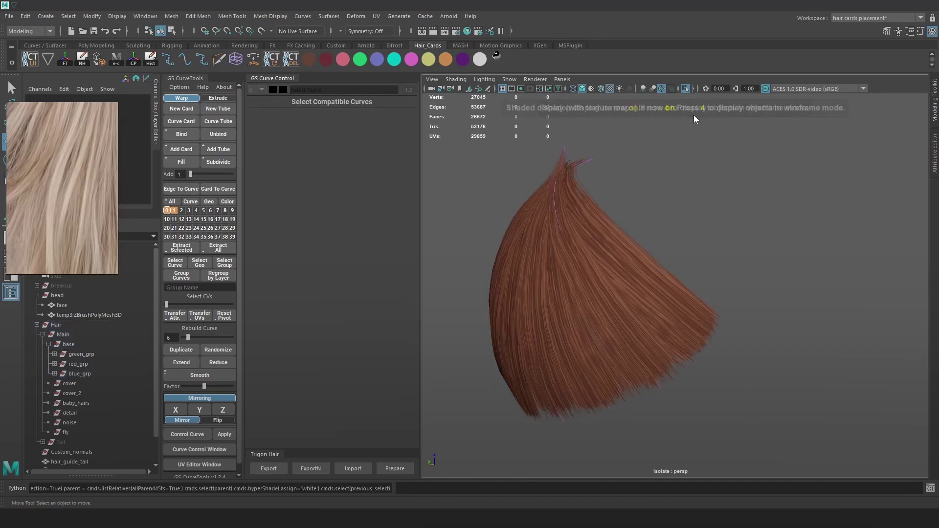
click(684, 90)
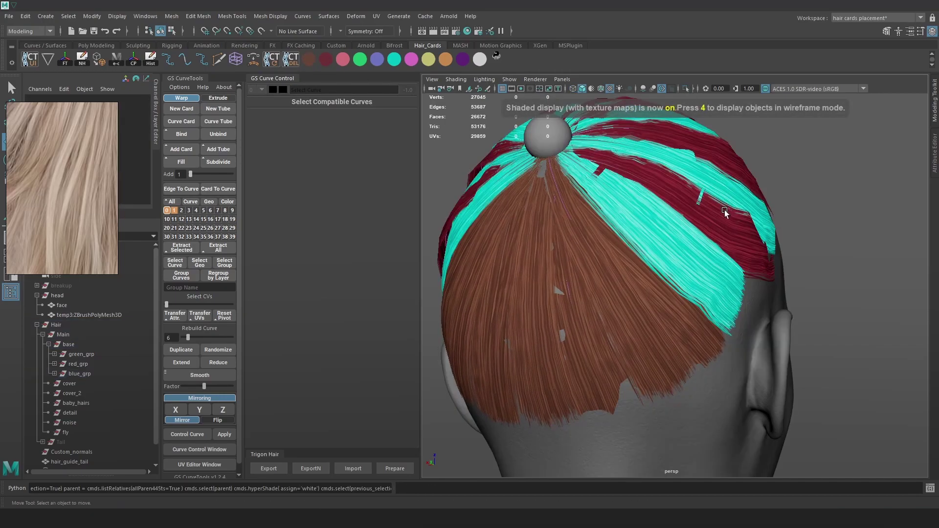
- Hide green_grp so only the lower side and back cards remain in view
alt+right_drag(529, 259, 706, 280)
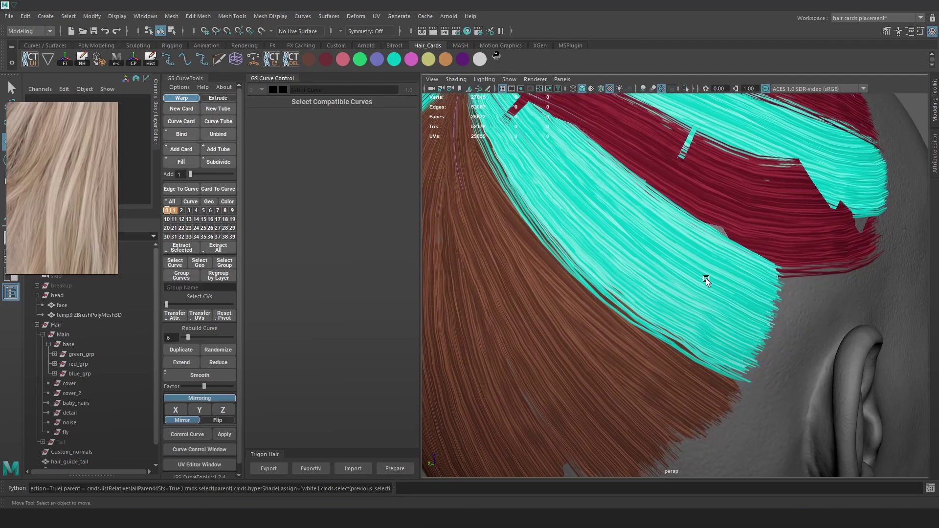
key(4)
click(714, 301)
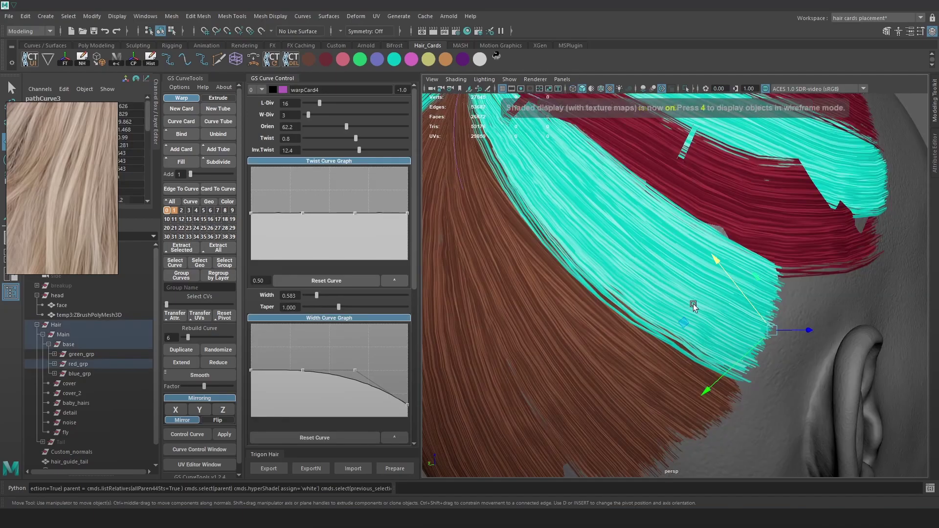
click(122, 354)
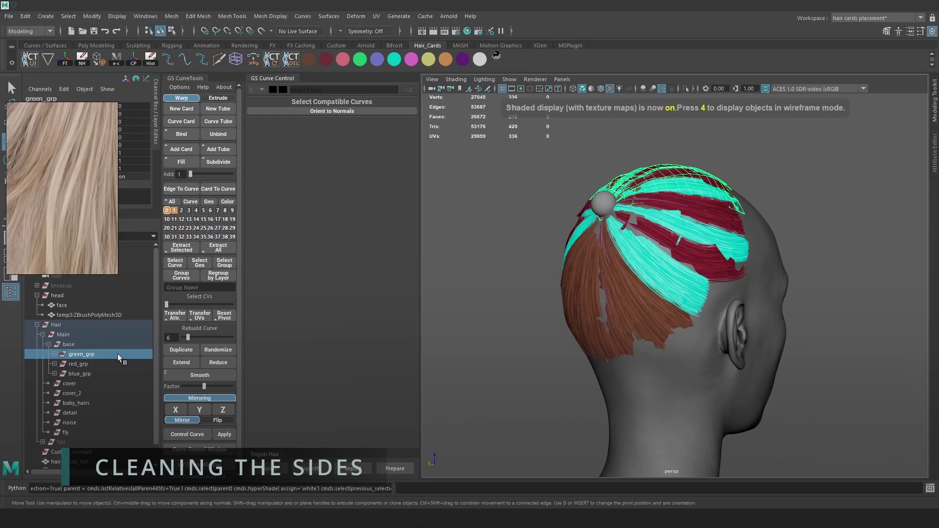
key(ctrl+h)
scroll(868, 301, up, 4)
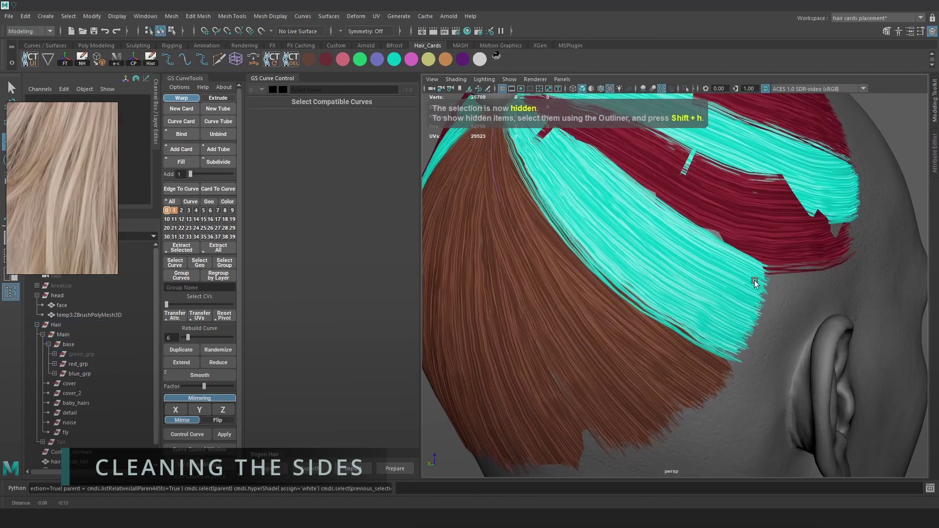
- Select the path curve of the turquoise warpCard4 card behind the ear, keeping textured display on
scroll(621, 210, down, 5)
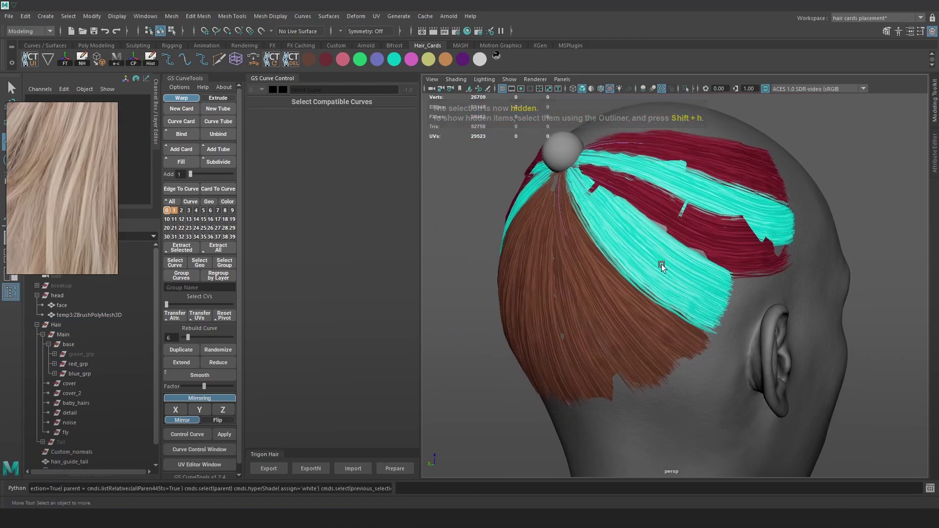
key(4)
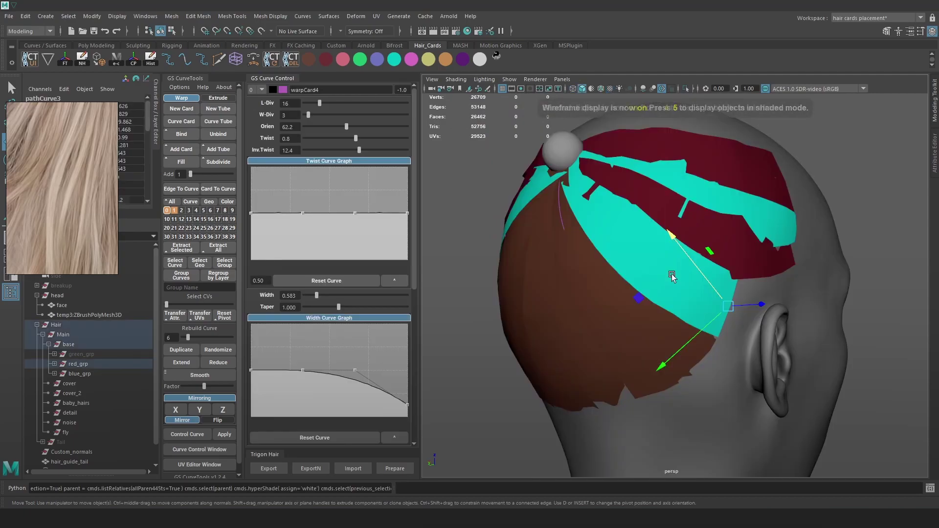
key(6)
scroll(693, 285, up, 3)
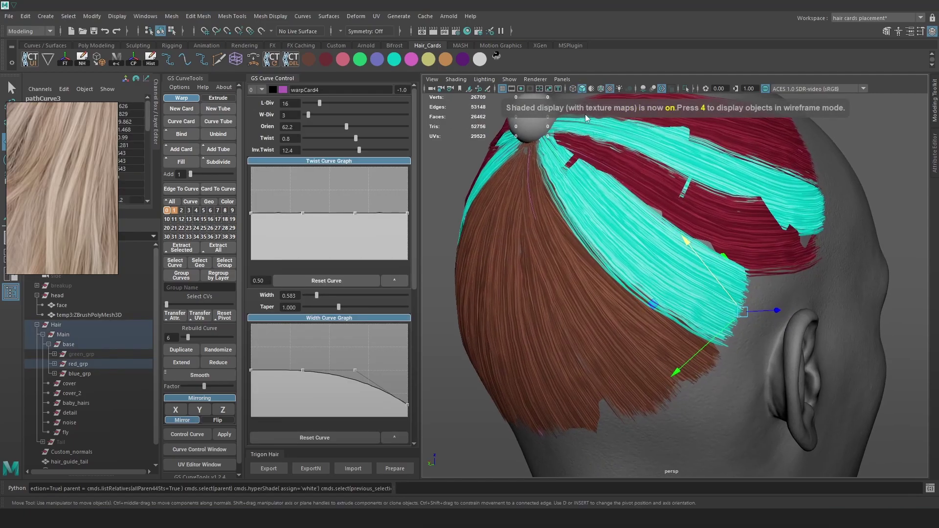
- Show the hair cards shaded without textures and with wireframe overlay, clear the curve selection, and restore solid shading
click(601, 88)
key(5)
alt+drag(717, 273, 695, 276)
click(694, 284)
key(4)
key(5)
right_drag(729, 306, 750, 289)
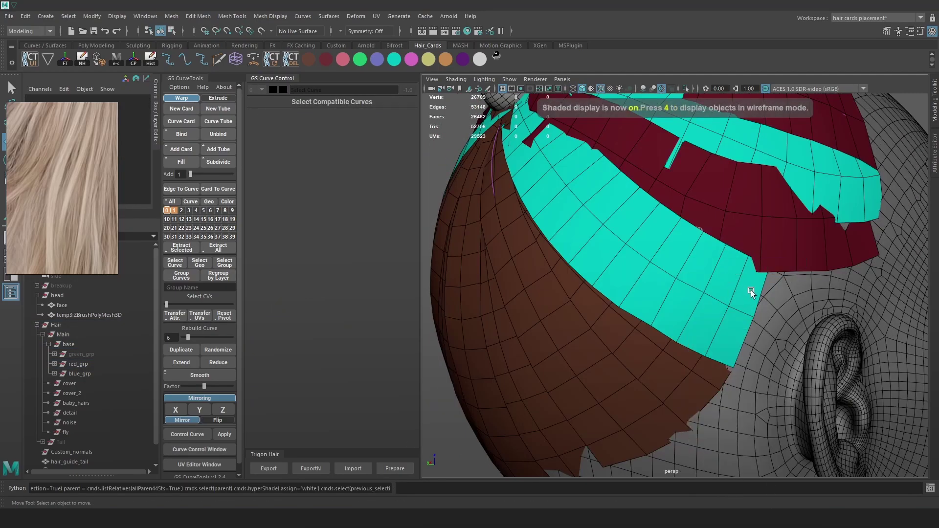
- Make the layer 0 card geometry selectable, then select an edge loop across the lower end of the turquoise card behind the ear
right_click(167, 210)
click(230, 197)
click(702, 295)
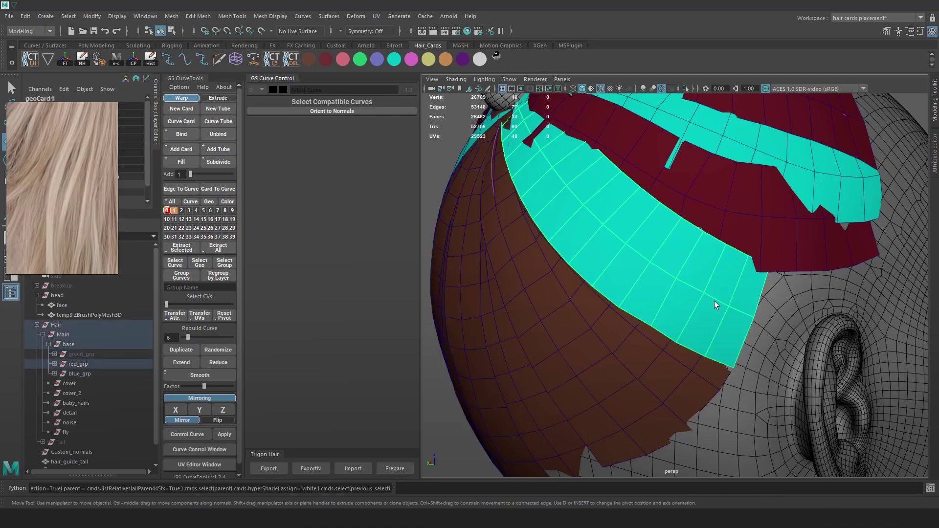
alt+drag(712, 300, 712, 285)
right_drag(714, 275, 714, 247)
click(709, 331)
double_click(709, 331)
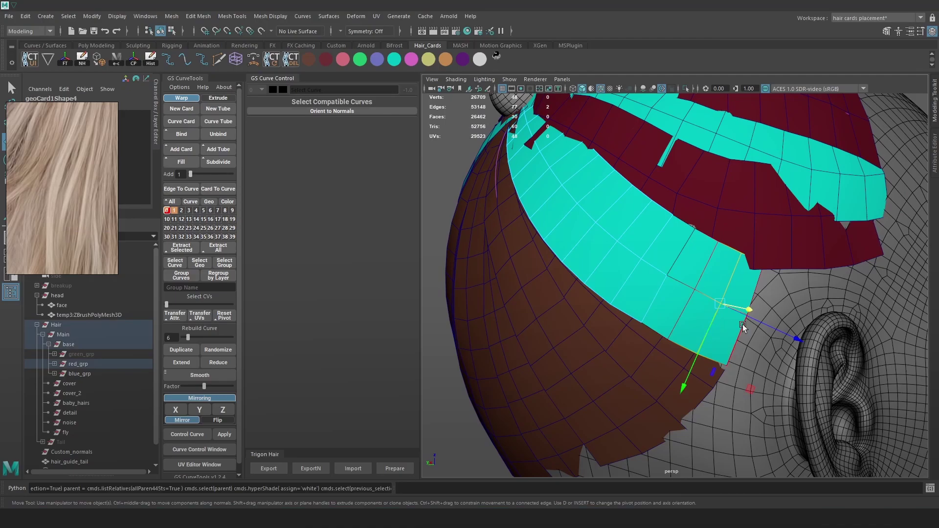
- Try to adjust the turquoise card's cross edges with the Move tool and its transform constraints
drag(762, 324, 626, 307)
click(654, 304)
double_click(667, 265)
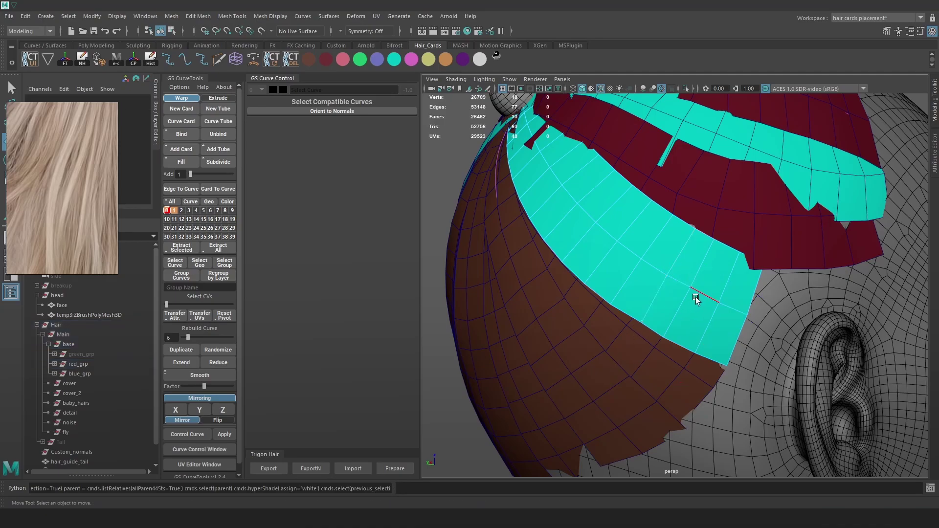
drag(709, 304, 707, 299)
key(e)
key(w)
double_click(618, 283)
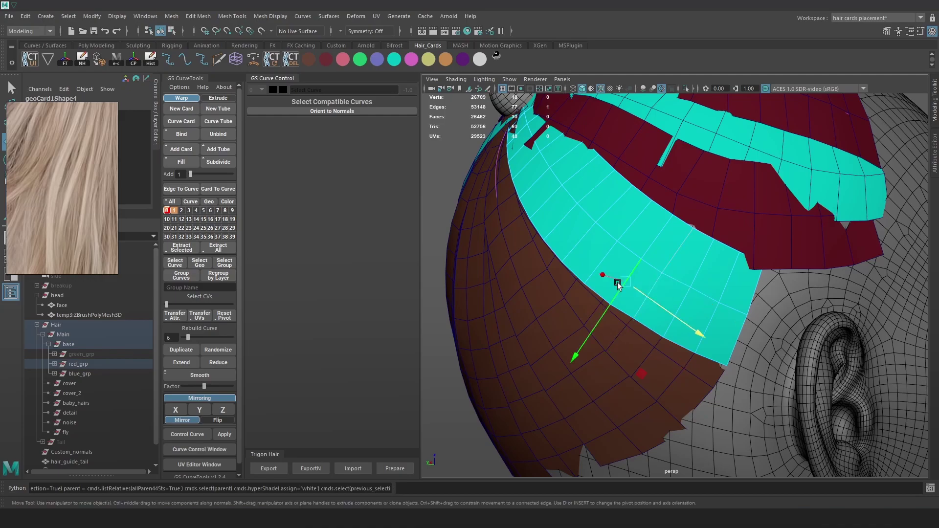
key(w)
click(619, 250)
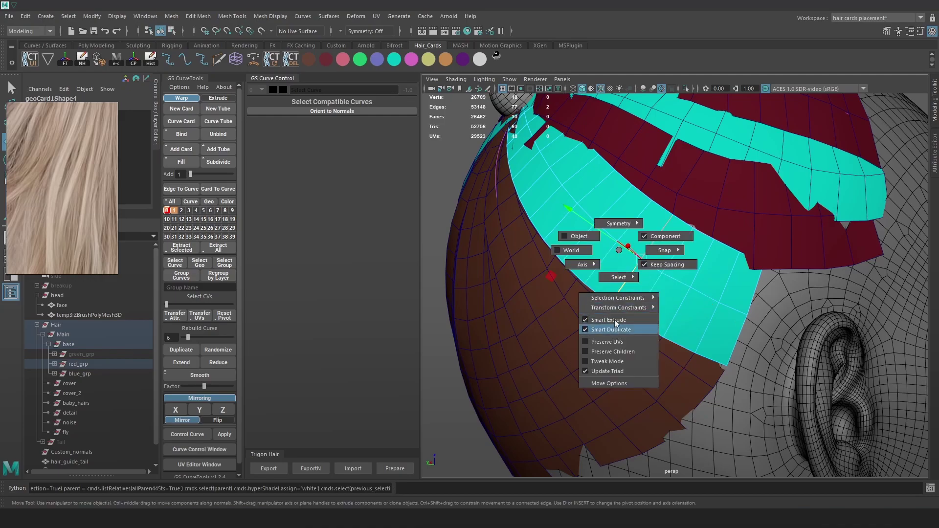
mouse_move(624, 308)
click(687, 314)
- Undo the recent edge selections and adjustments on the turquoise card
alt+drag(690, 314, 755, 271)
key(ctrl+z)
key(ctrl+z)
key(ctrl+z)
key(ctrl+z)
key(ctrl+z)
key(ctrl+z)
key(ctrl+z)
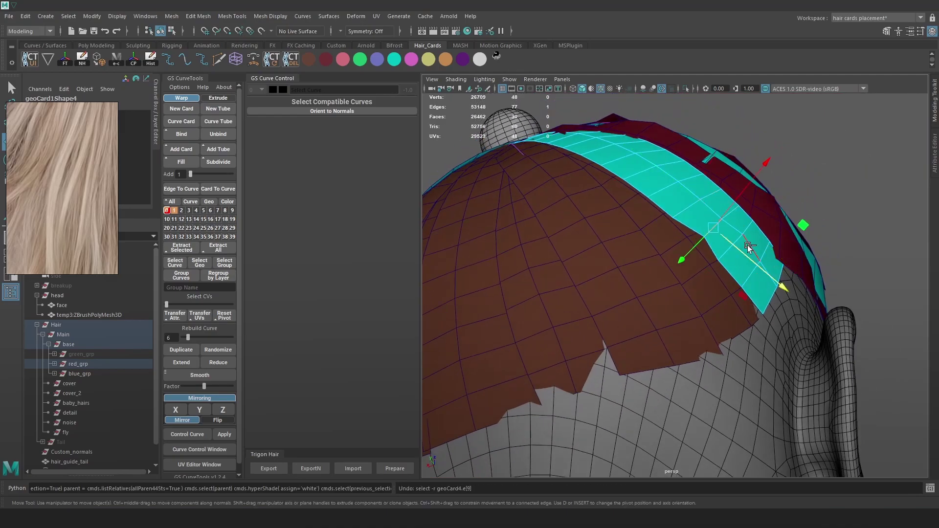
- Apply Edit Edge Flow to an edge loop across the lower part of the turquoise card
click(733, 254)
shift+right_drag(734, 241, 741, 291)
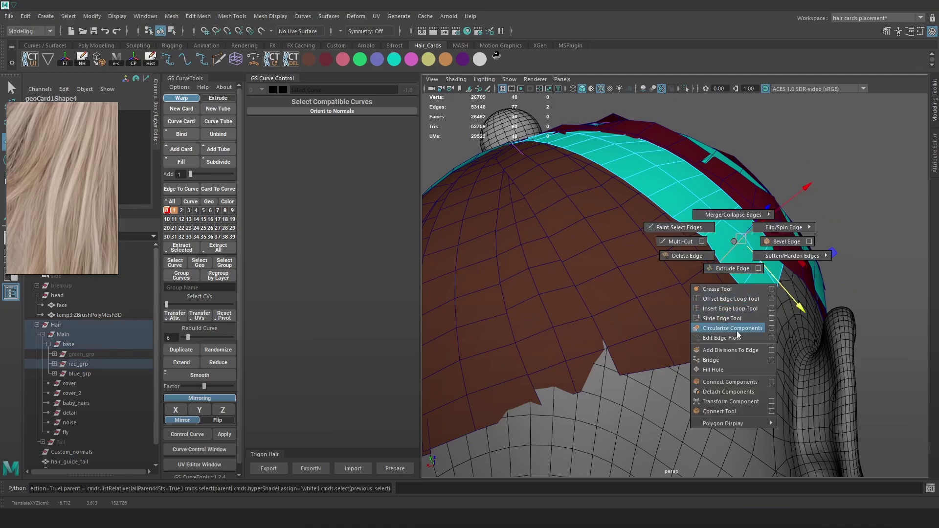
shift+right_drag(736, 331, 736, 338)
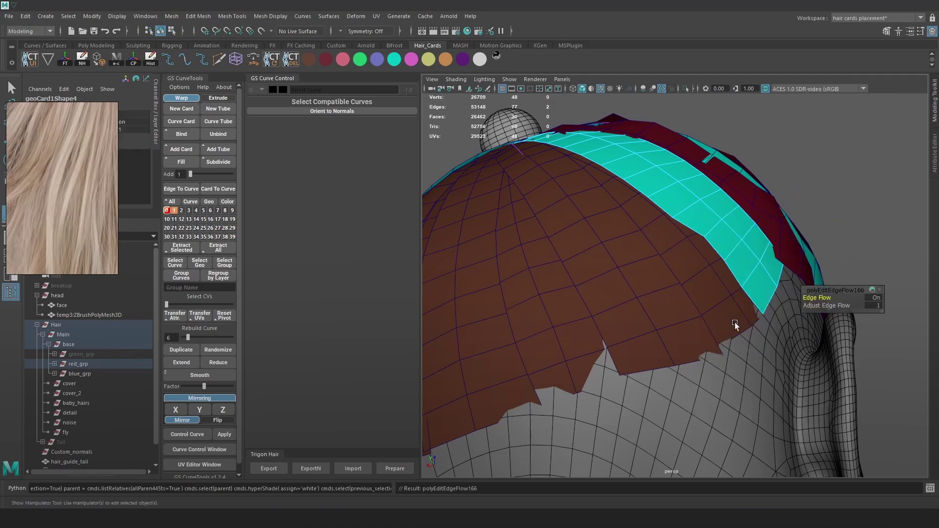
- Repeat Edit Edge Flow on the neighbouring cross edge loops, working from the turquoise card's lower end toward its middle
double_click(718, 233)
key(g)
double_click(727, 245)
key(g)
double_click(745, 274)
key(g)
double_click(726, 250)
key(g)
double_click(707, 225)
key(g)
double_click(677, 203)
key(g)
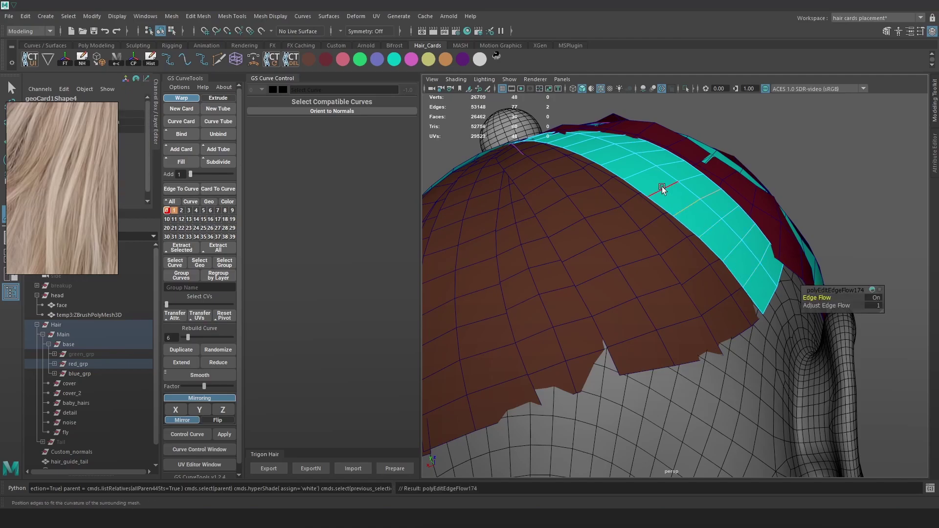
- Rotate and reposition the crossing edge loops near the lower end of the cyan card bordering the brown card
alt+drag(723, 223, 713, 264)
key(w)
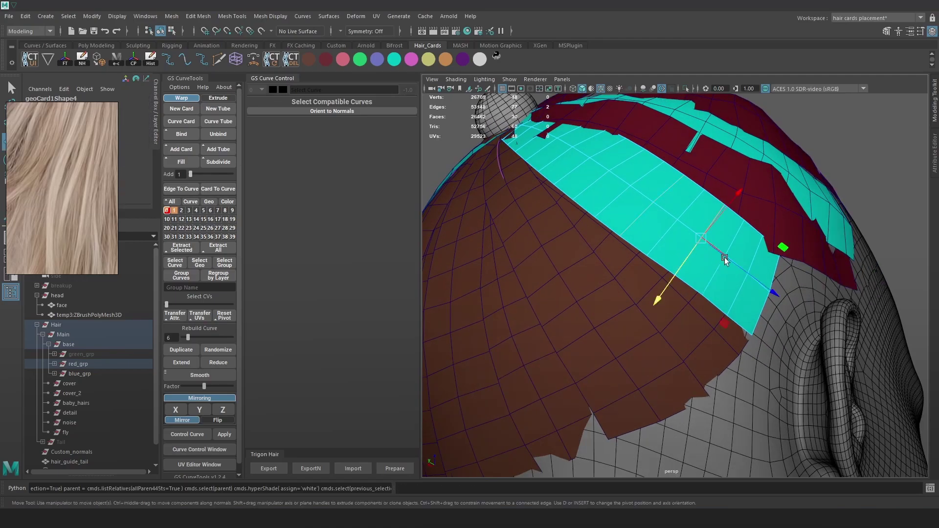
key(e)
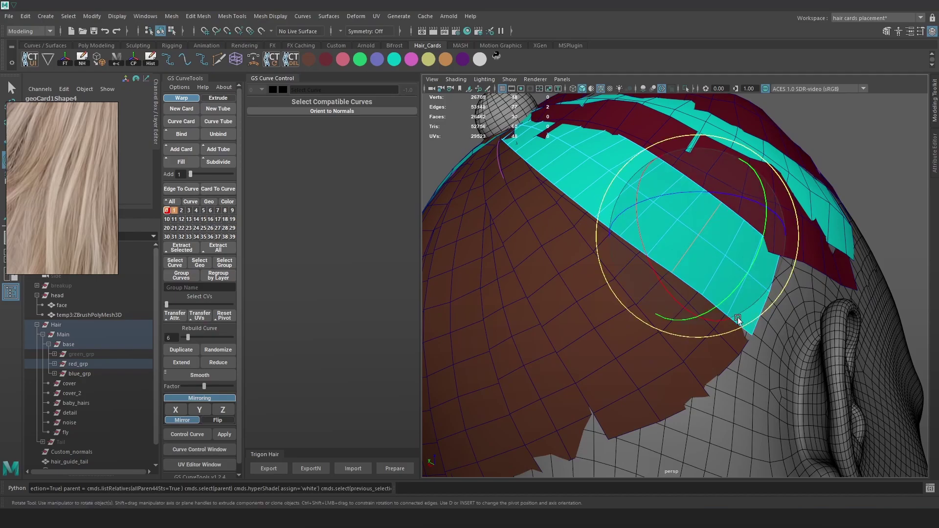
drag(721, 319, 704, 324)
key(w)
double_click(711, 278)
key(e)
key(w)
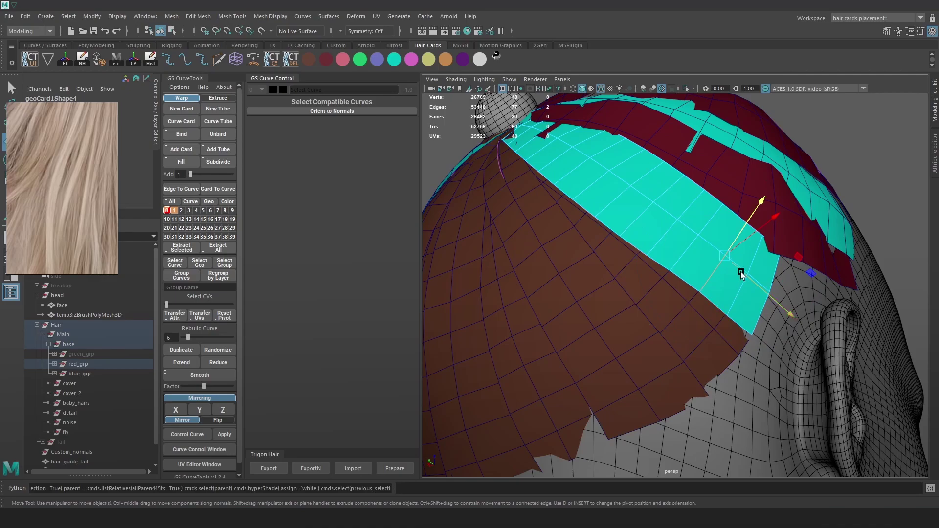
alt+drag(740, 275, 718, 294)
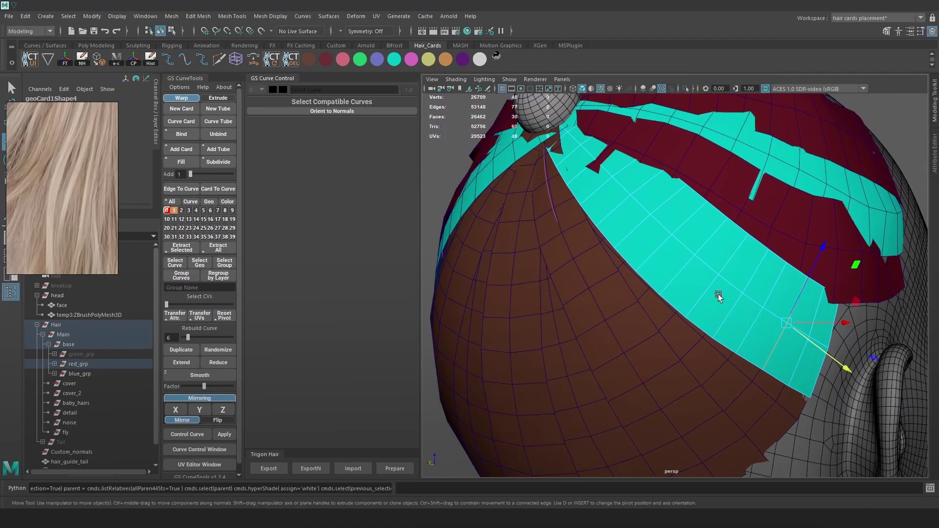
- Move the edge loops in the middle of the lowest cyan card toward the bun to even their spacing
alt+drag(781, 350, 779, 328)
double_click(695, 298)
click(687, 264)
click(697, 269)
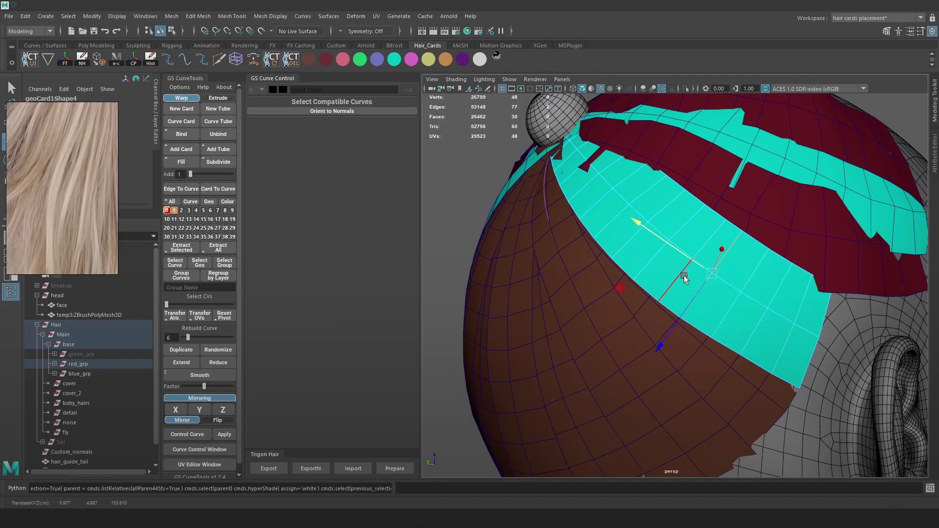
drag(703, 269, 667, 260)
double_click(670, 261)
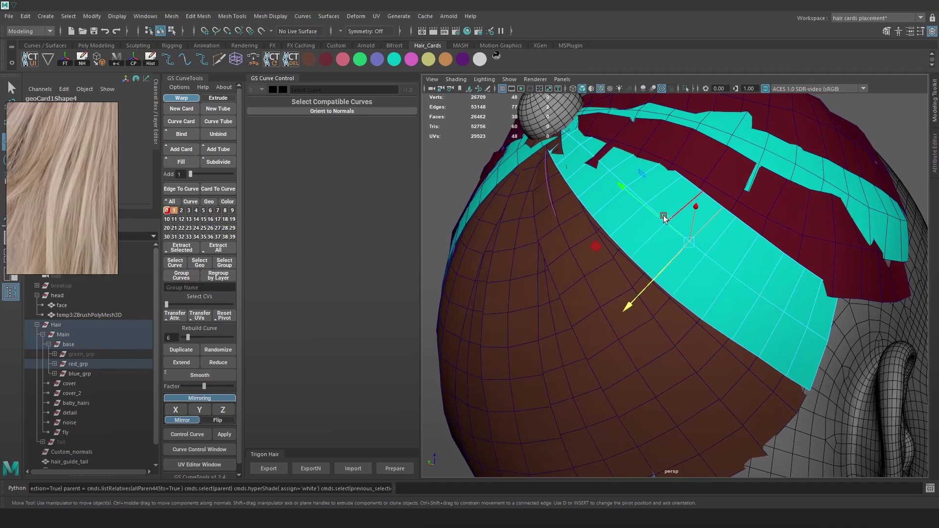
- Delete one crossing edge loop in the upper part of the lowest cyan card and move the neighbouring loop toward the bun
alt+drag(668, 228, 606, 207)
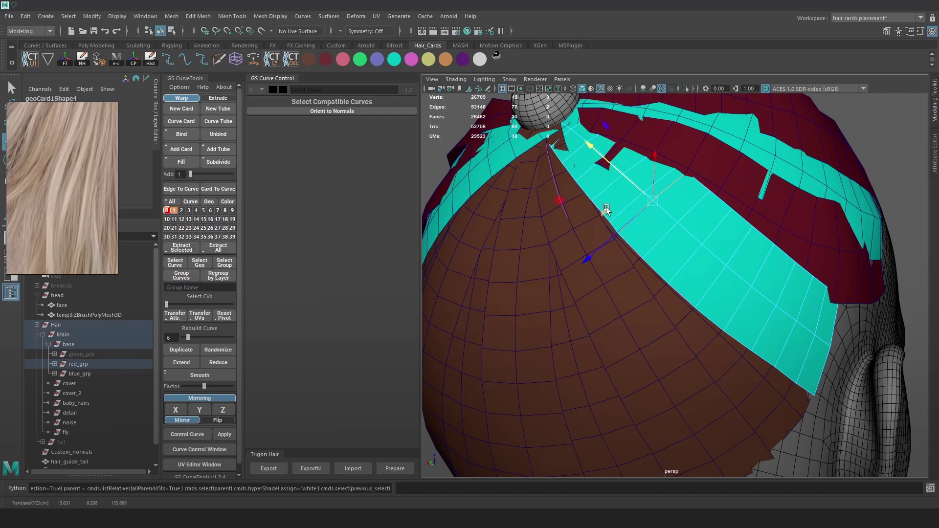
key(Delete)
double_click(634, 185)
drag(603, 157, 606, 163)
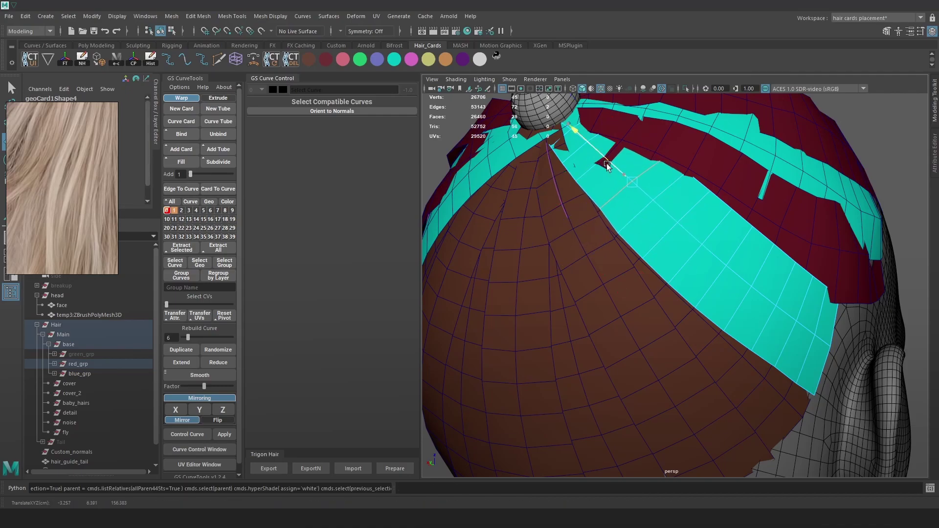
- Apply Edit Edge Flow to the lowest cyan card's middle loop and move its loop near the root toward the bun
double_click(638, 205)
shift+right_drag(638, 205, 648, 305)
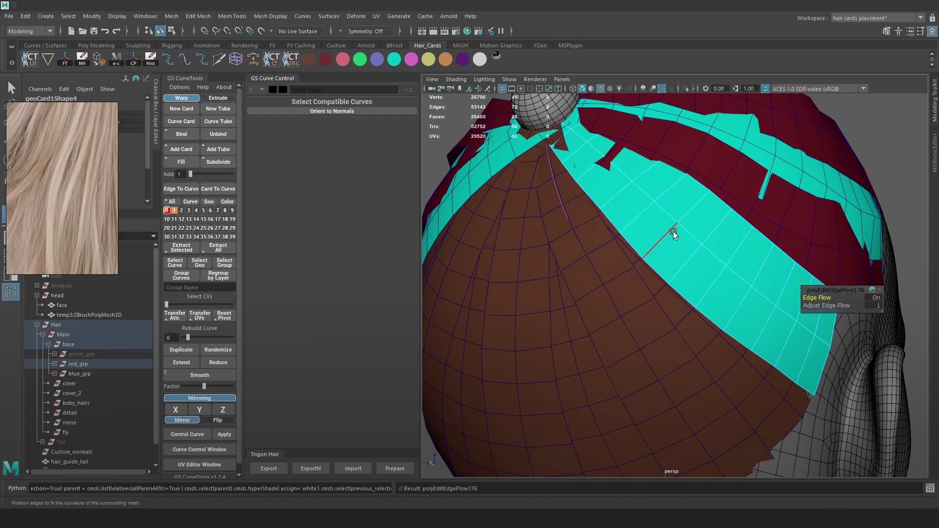
double_click(614, 195)
alt+middle_drag(637, 198, 649, 219)
key(w)
drag(644, 201, 595, 191)
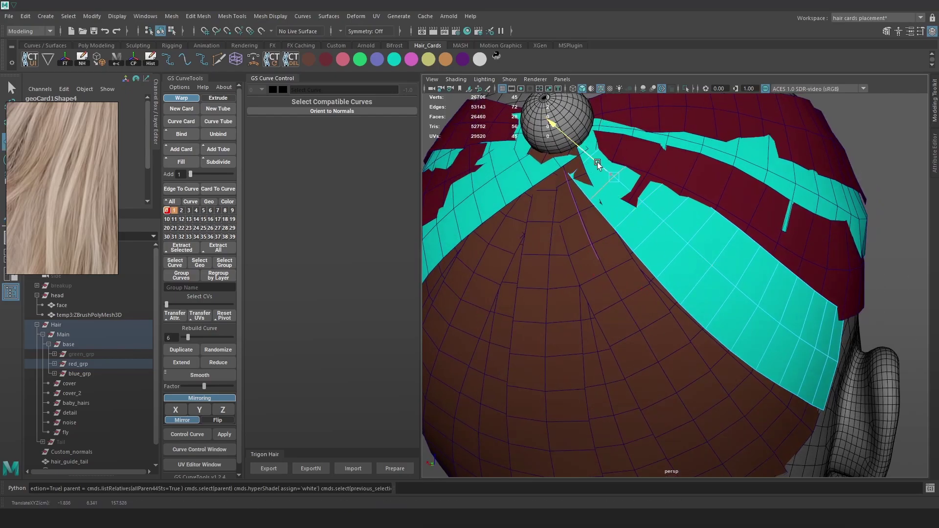
alt+drag(612, 175, 634, 202)
double_click(602, 190)
- Select crossing edge loops on the lower dark red card and shift the middle one along the card
alt+drag(677, 253, 707, 242)
click(751, 236)
right_drag(705, 231, 705, 196)
double_click(691, 218)
drag(728, 251, 738, 248)
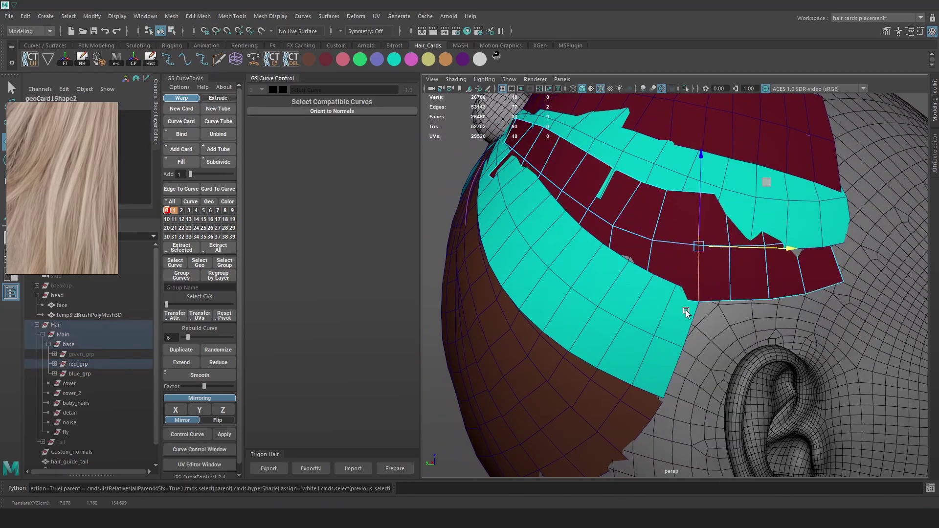
click(647, 251)
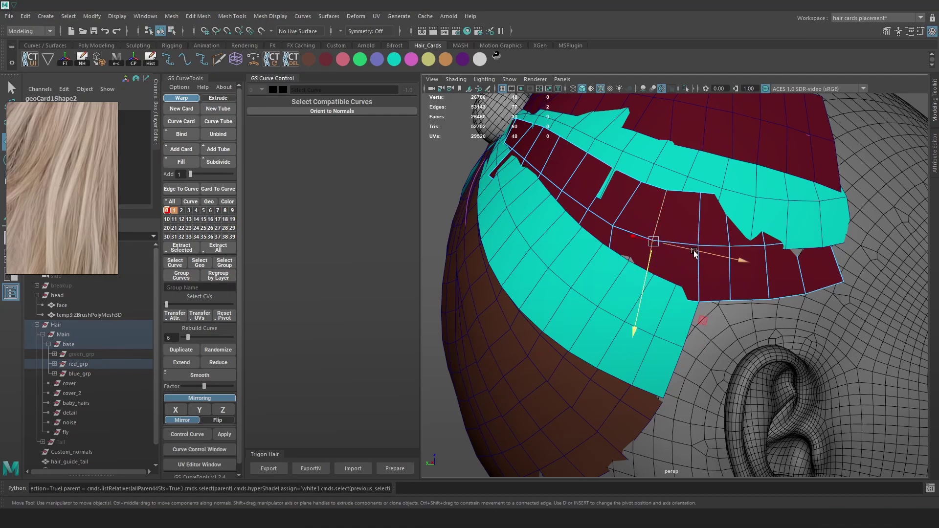
alt+right_drag(711, 227, 708, 226)
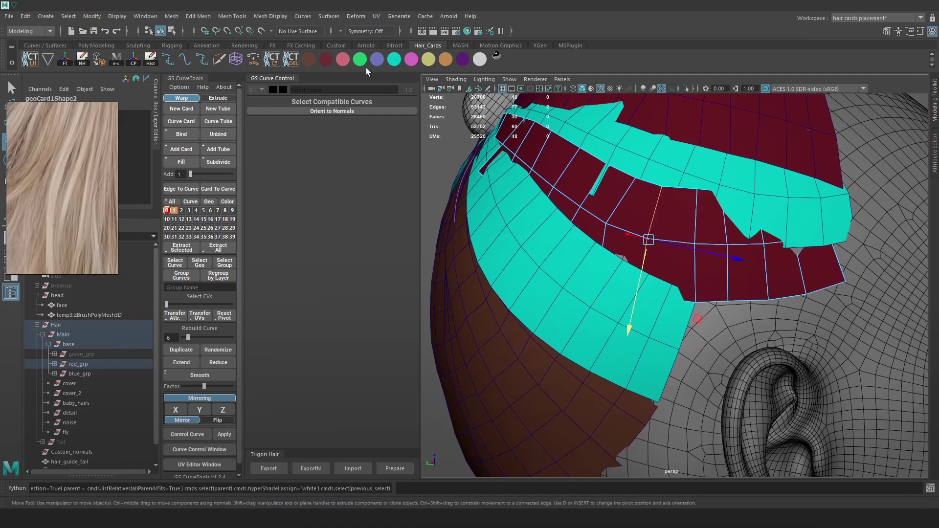
- Insert an edge loop across the middle of the lower dark red card with Multi-Cut and smooth it with Edit Edge Flow
click(219, 59)
key(q)
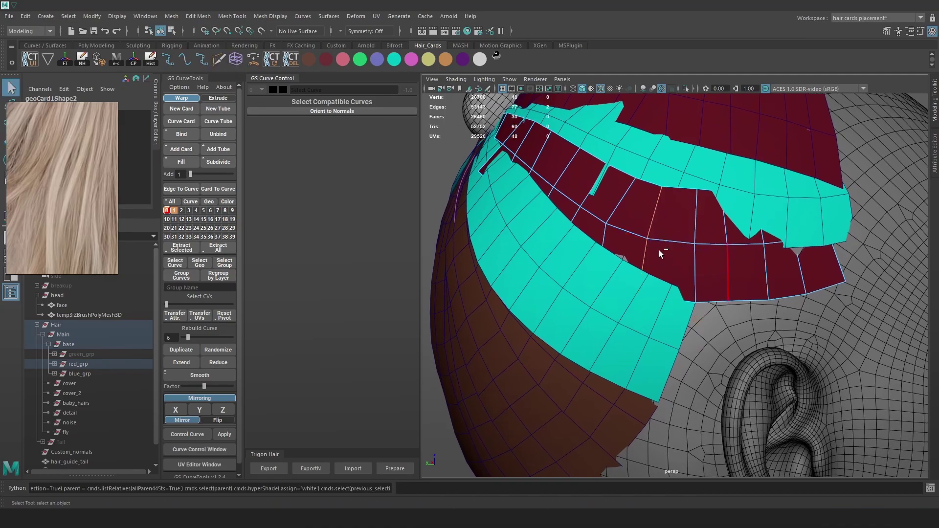
click(219, 61)
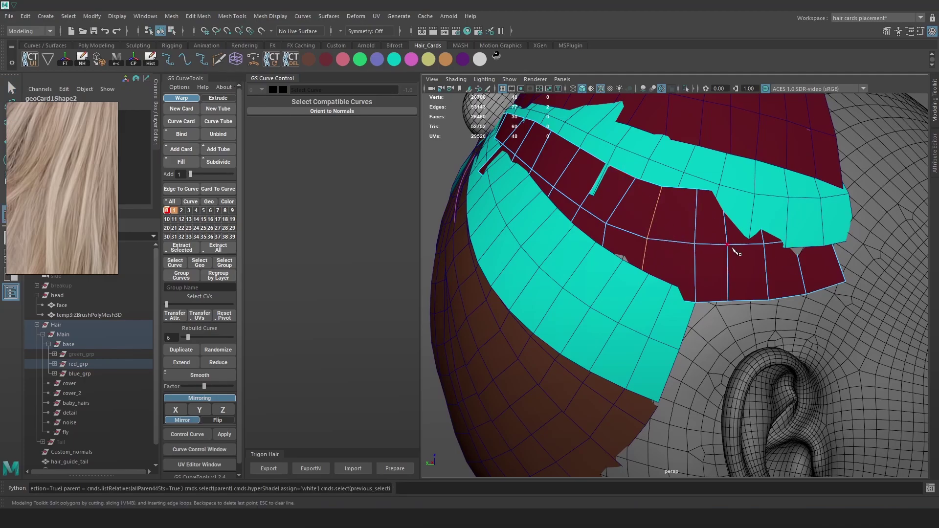
ctrl+click(672, 241)
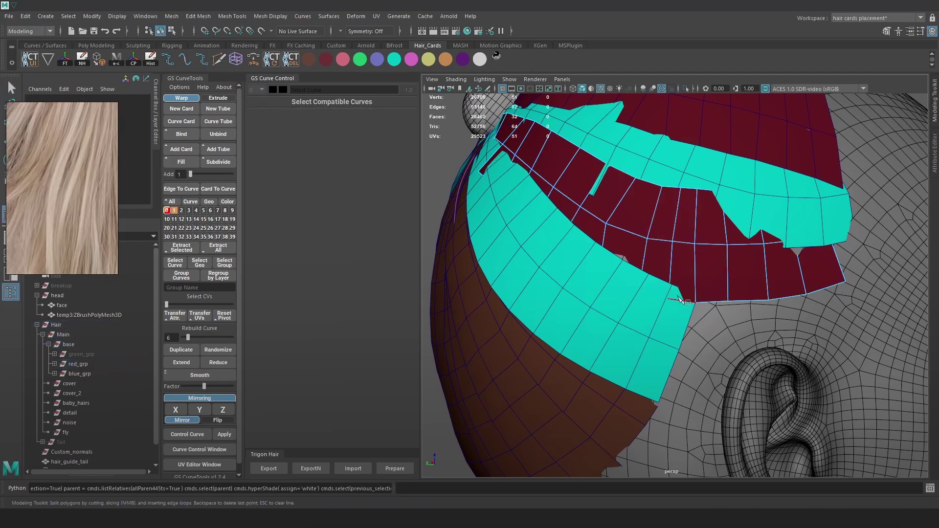
shift+right_drag(669, 264, 662, 354)
- Insert a second edge loop closer to the root of the lower dark red card and apply Edit Edge Flow to it
key(q)
alt+drag(676, 269, 655, 252)
key(w)
click(625, 254)
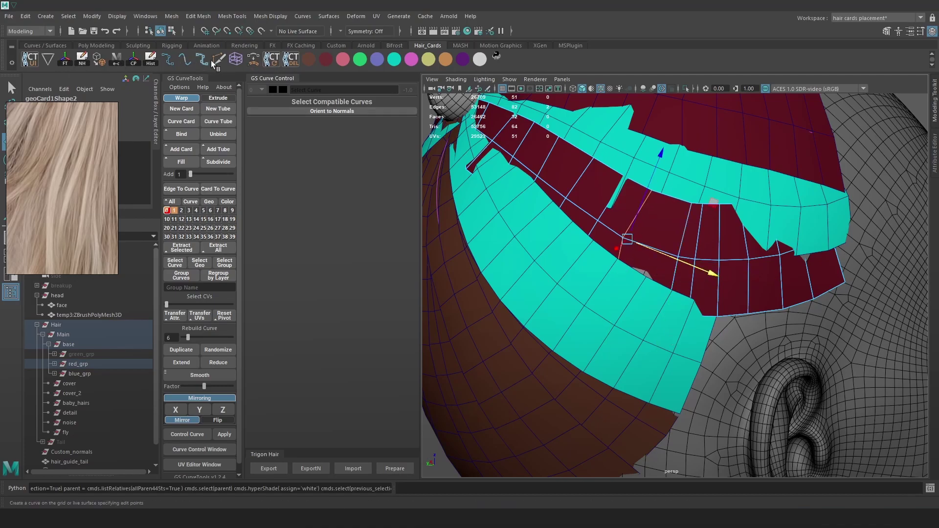
key(ctrl+shift+x)
ctrl+click(649, 249)
key(w)
right_drag(654, 244, 664, 174)
double_click(660, 235)
shift+right_click(660, 235)
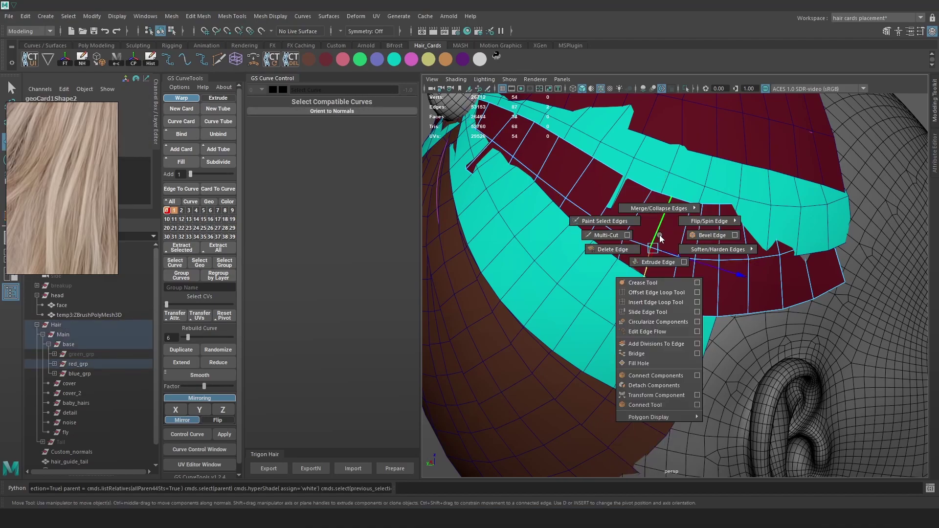
click(650, 331)
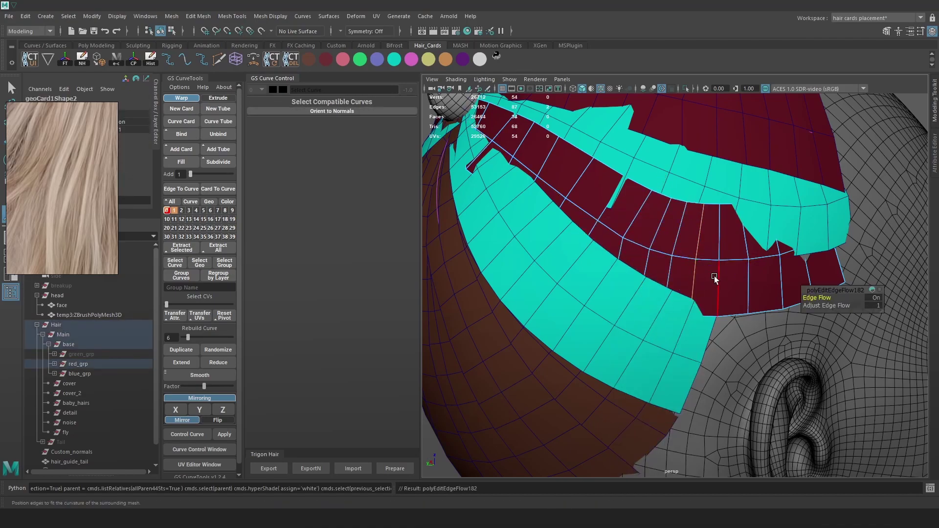
- Slide the edge loops in the upper half of the lower dark red card along its length to balance their spacing
double_click(592, 234)
click(621, 236)
alt+drag(658, 244, 631, 224)
click(632, 225)
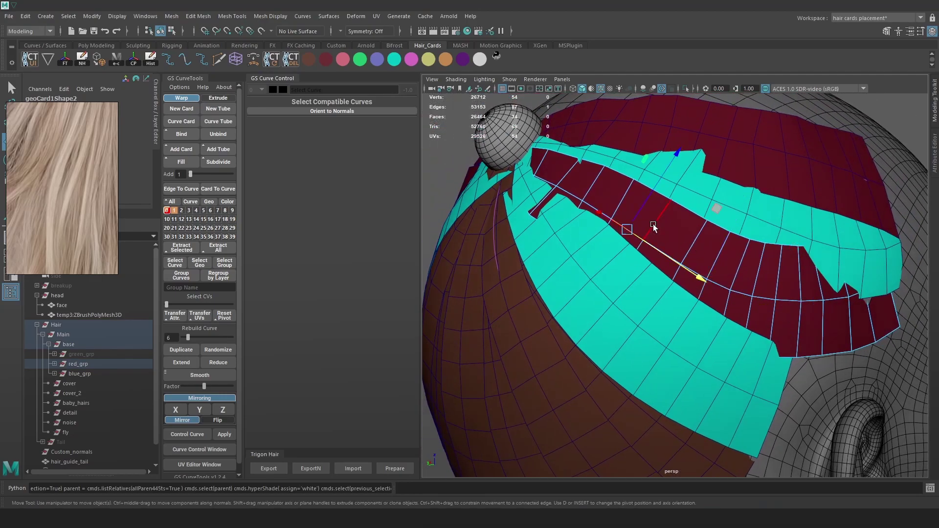
drag(668, 254, 682, 269)
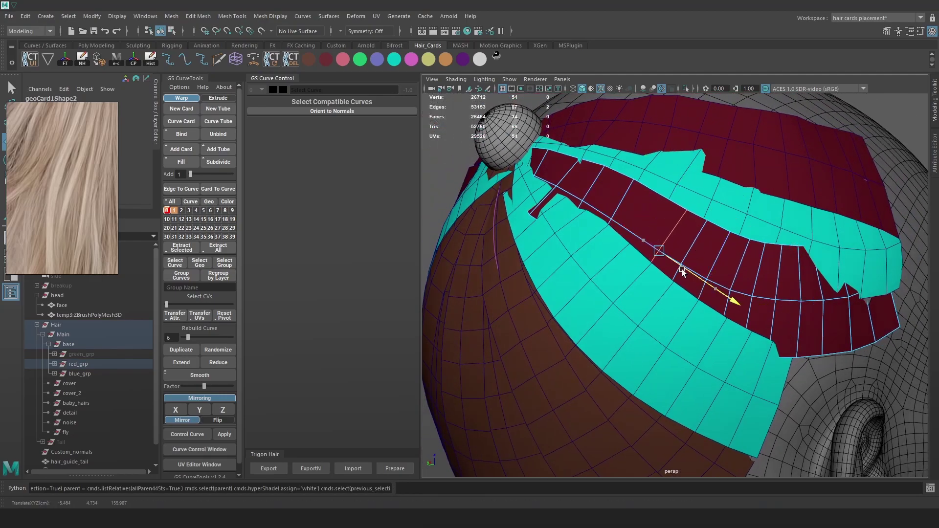
click(623, 204)
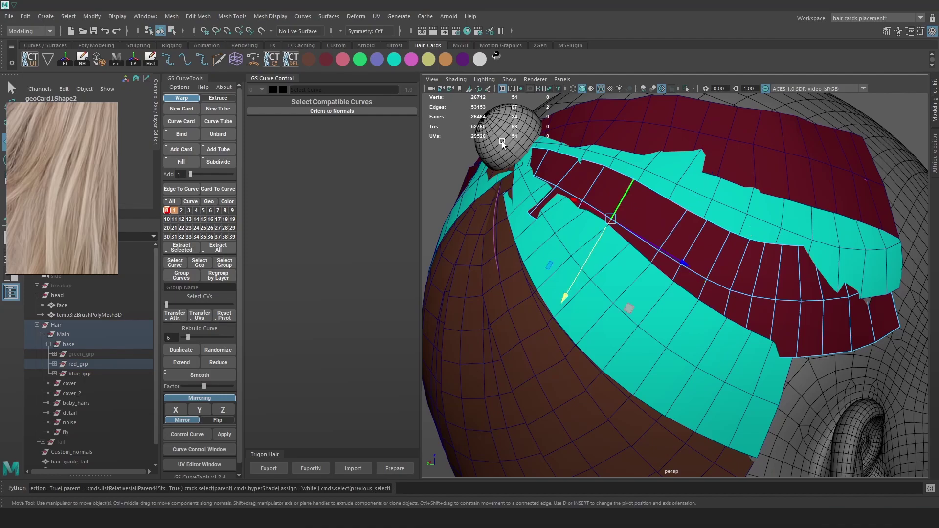
- Insert a third edge loop in the wide gap near the lower dark red card's root and smooth the surrounding loops with Edit Edge Flow
alt+drag(497, 145, 659, 223)
click(219, 60)
ctrl+click(607, 211)
key(w)
double_click(632, 231)
shift+right_drag(631, 239, 662, 239)
double_click(614, 218)
key(g)
- Apply Edit Edge Flow to the edge loops around the middle of the lower dark red card
alt+drag(743, 273, 672, 317)
key(q)
click(629, 203)
alt+right_drag(672, 317, 777, 278)
click(698, 248)
alt+drag(698, 248, 700, 251)
alt+drag(705, 248, 652, 283)
alt+middle_drag(680, 232, 682, 258)
right_drag(649, 248, 688, 224)
right_drag(643, 281, 633, 279)
key(Delete)
shift+right_drag(649, 326, 648, 424)
click(607, 318)
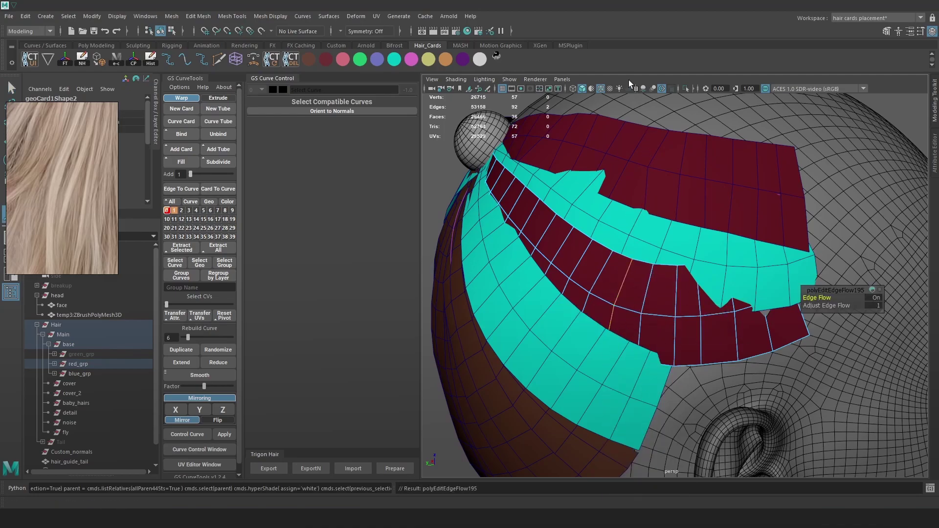
- Smooth the remaining crossing loops of the lower dark red card, working toward its root, with Edit Edge Flow
click(660, 341)
click(640, 343)
click(615, 321)
double_click(601, 268)
key(g)
double_click(583, 263)
key(g)
alt+drag(636, 277, 670, 281)
- Select the upper dark red card and apply Edit Edge Flow to its crossing edge loops from middle to both ends
click(668, 277)
right_drag(669, 248, 683, 201)
key(q)
click(682, 225)
right_click(682, 225)
double_click(661, 237)
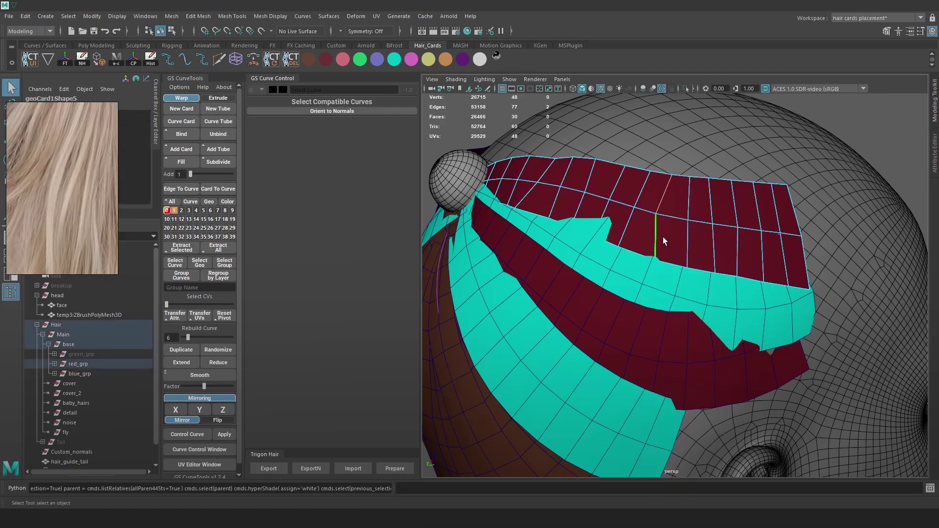
key(g)
double_click(689, 243)
key(g)
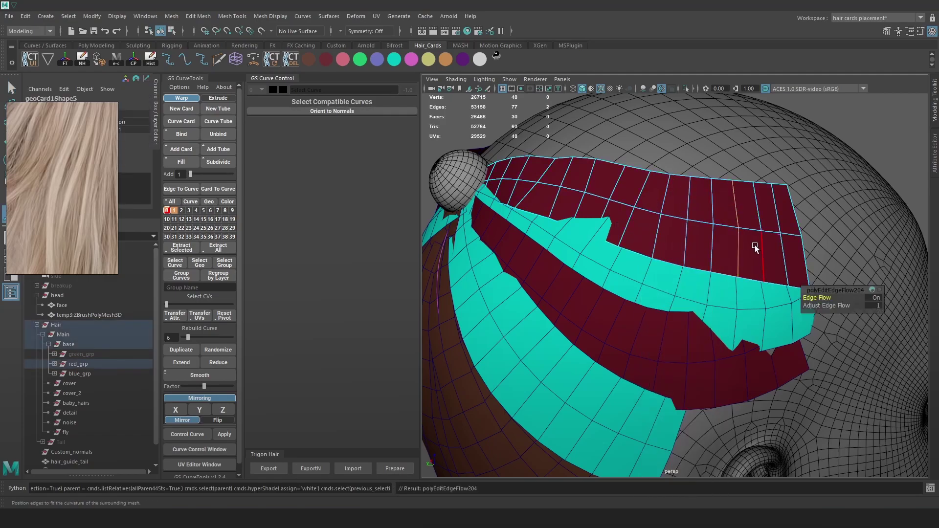
click(619, 229)
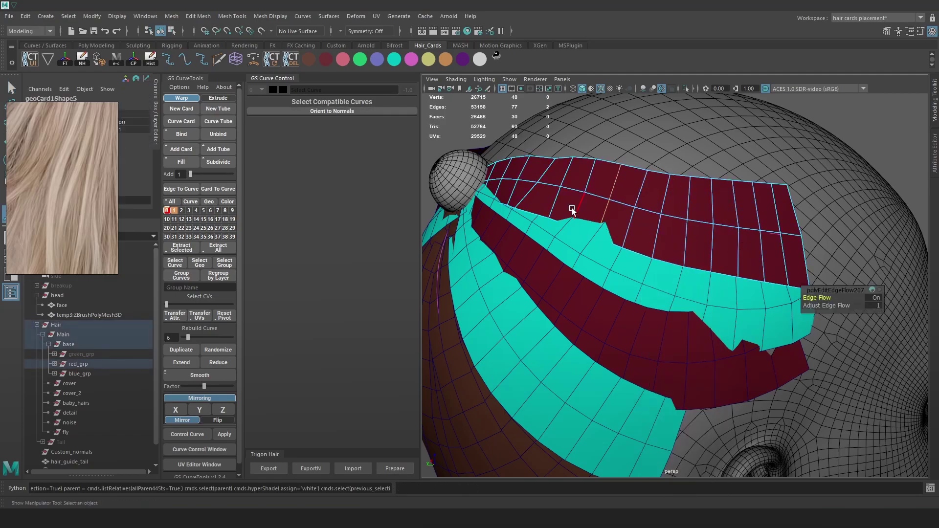
shift+click(558, 202)
key(g)
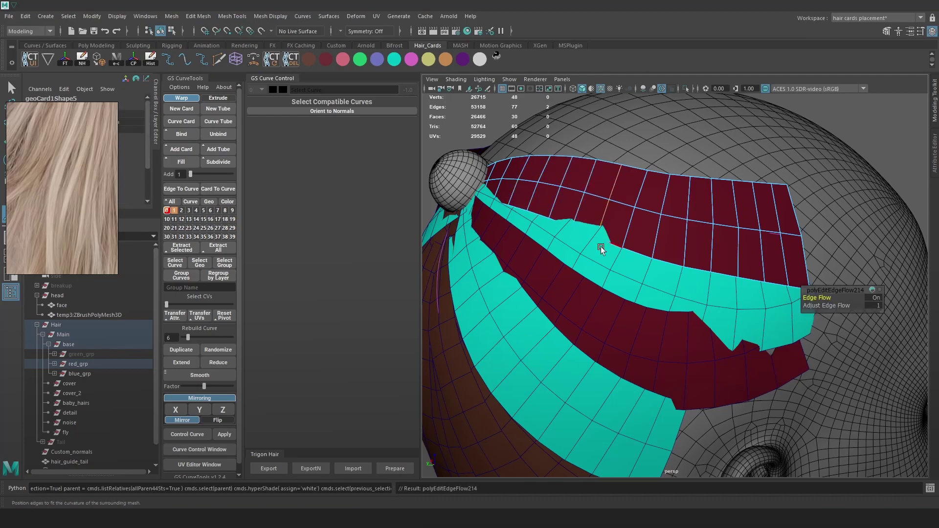
- Select the cyan card between the two dark red cards and apply Edit Edge Flow to its crossing edge loops along its length
click(589, 257)
right_drag(589, 256, 590, 213)
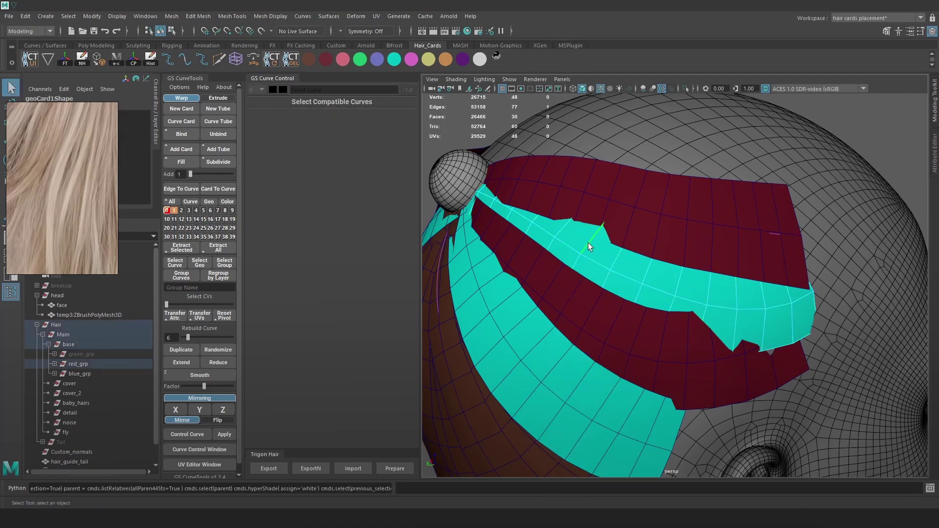
double_click(568, 226)
key(g)
click(547, 223)
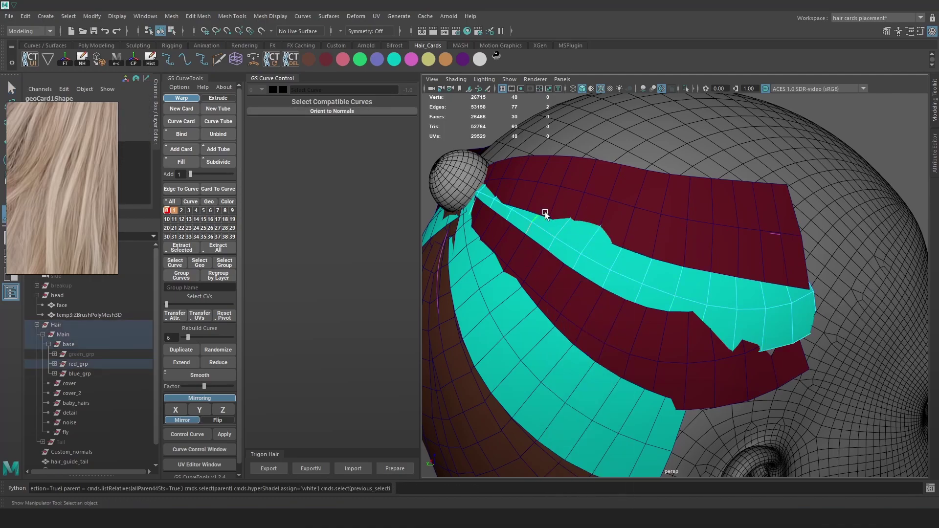
key(g)
double_click(618, 254)
key(g)
double_click(648, 268)
key(g)
double_click(704, 281)
key(g)
double_click(735, 286)
key(g)
double_click(762, 293)
key(g)
double_click(762, 292)
key(g)
double_click(783, 291)
key(g)
alt+drag(784, 308, 748, 302)
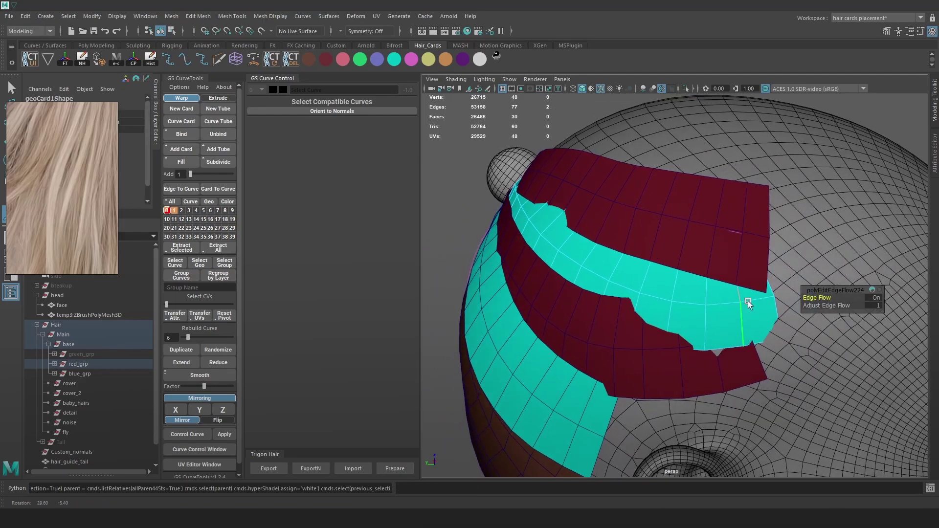
- Move the vertices on the lower edge at the free end of the middle cyan card to refine its outline
right_drag(746, 279, 694, 254)
click(744, 347)
key(w)
click(743, 324)
drag(769, 338, 717, 368)
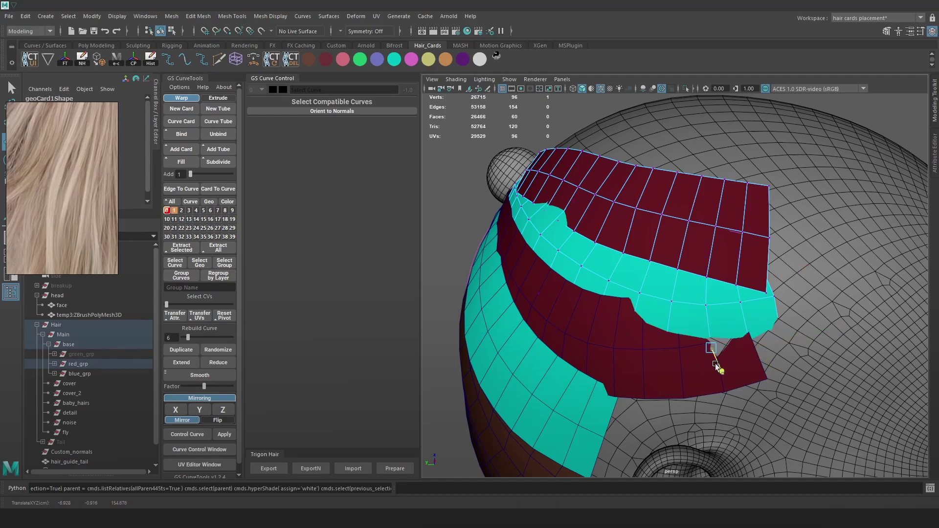
- Switch to the lower dark red card and adjust the vertices at its free end beneath the cyan card
click(693, 371)
right_drag(641, 250, 613, 234)
click(713, 343)
alt+drag(747, 367, 761, 360)
click(782, 339)
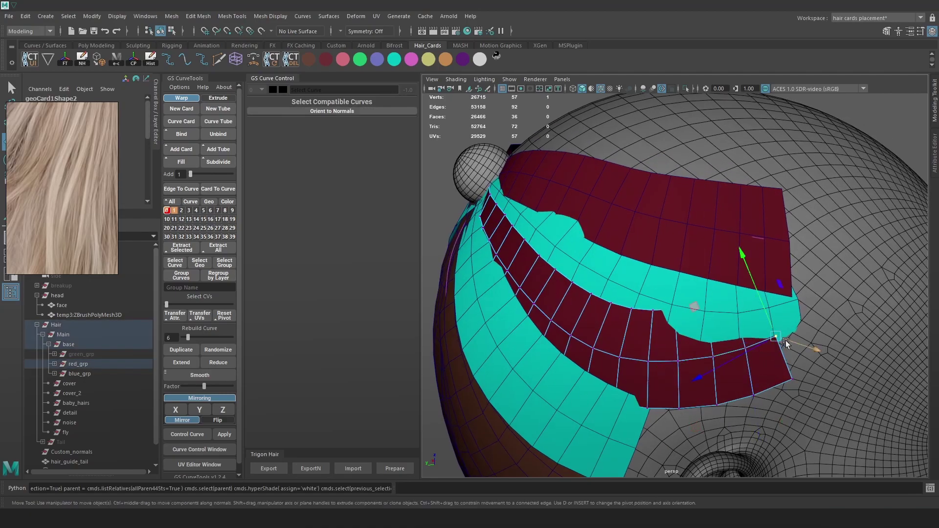
- Adjust the lower dark red card's overlapped edge vertices in wireframe, undo the last change, and display the cards with hair textures
key(4)
click(732, 301)
key(b)
mouse_move(738, 315)
mouse_down()
mouse_move(757, 317)
mouse_move(691, 317)
mouse_move(698, 336)
mouse_move(661, 284)
mouse_move(607, 246)
mouse_move(557, 276)
mouse_up()
key(5)
key(6)
click(604, 251)
key(ctrl+z)
key(4)
key(6)
- Reposition the lower dark red card's edge vertices near the bun so they overlap the root of the cyan card below
scroll(684, 346, down, 5)
alt+drag(650, 313, 622, 294)
alt+right_drag(622, 295, 851, 411)
alt+middle_drag(655, 298, 737, 283)
alt+drag(737, 283, 709, 286)
click(545, 190)
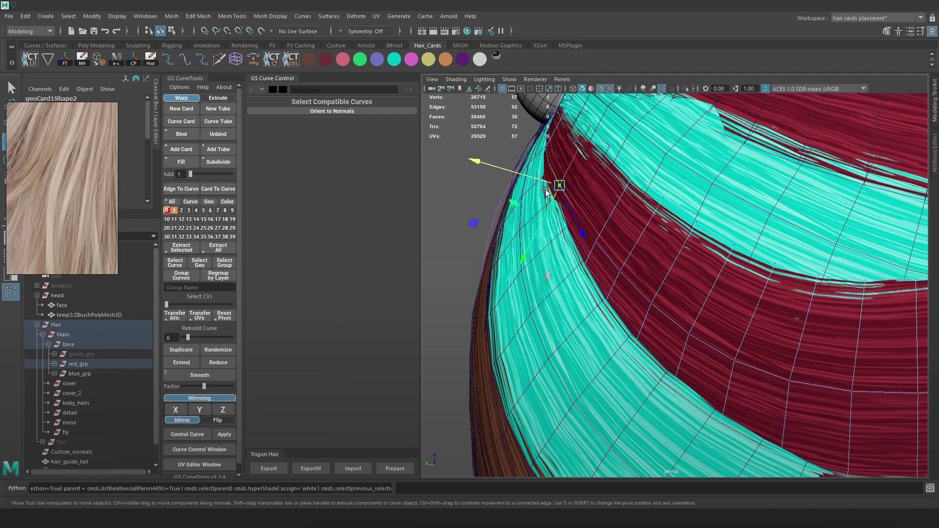
key(4)
click(531, 205)
key(6)
key(5)
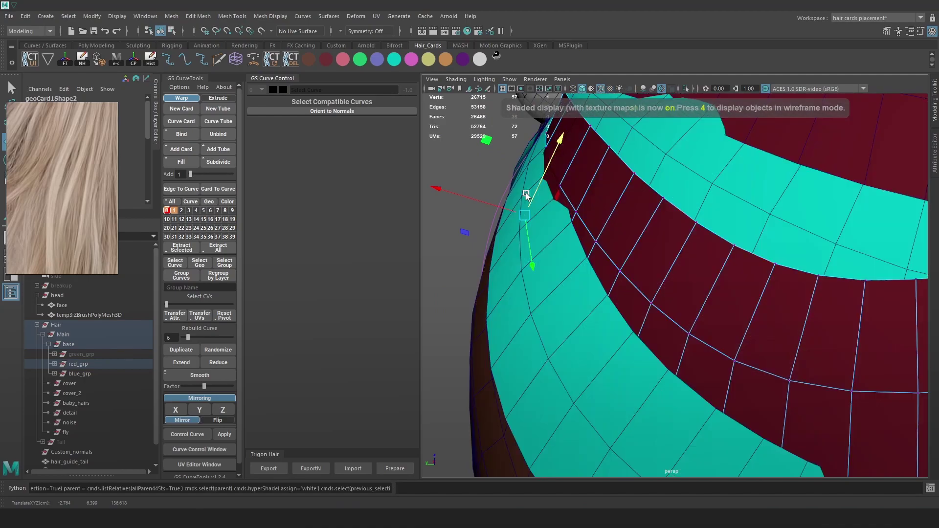
click(524, 192)
key(6)
- Pull the next vertex along the lower dark red card's root edge outward over the neighbouring cyan card
drag(501, 186, 558, 208)
key(4)
click(538, 231)
key(6)
drag(514, 231, 518, 231)
- Nudge the next vertex on the lower dark red card's root edge outward and view the cards in wireframe
alt+middle_drag(609, 201, 630, 256)
alt+drag(630, 257, 674, 249)
click(614, 236)
mouse_move(592, 227)
mouse_down()
mouse_move(577, 226)
mouse_move(587, 227)
mouse_up()
key(4)
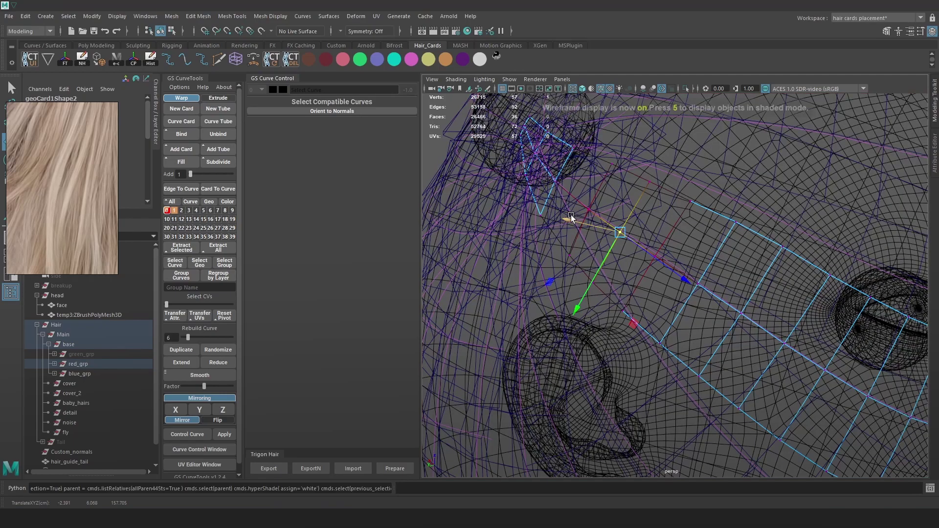
- Select the lower dark red card's end vertex near the bun in wireframe and shift it with hair textures displayed
click(540, 214)
key(7)
key(5)
key(7)
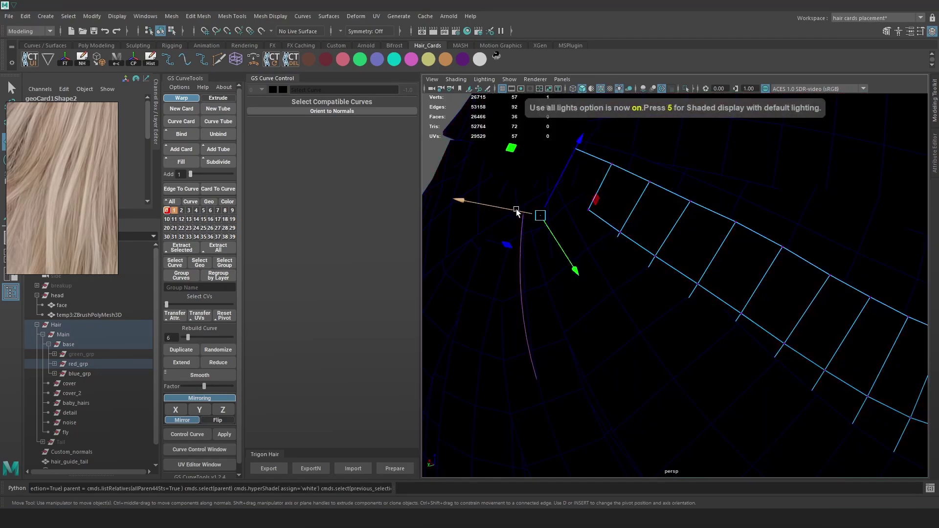
key(6)
drag(517, 210, 553, 205)
scroll(723, 251, down, 5)
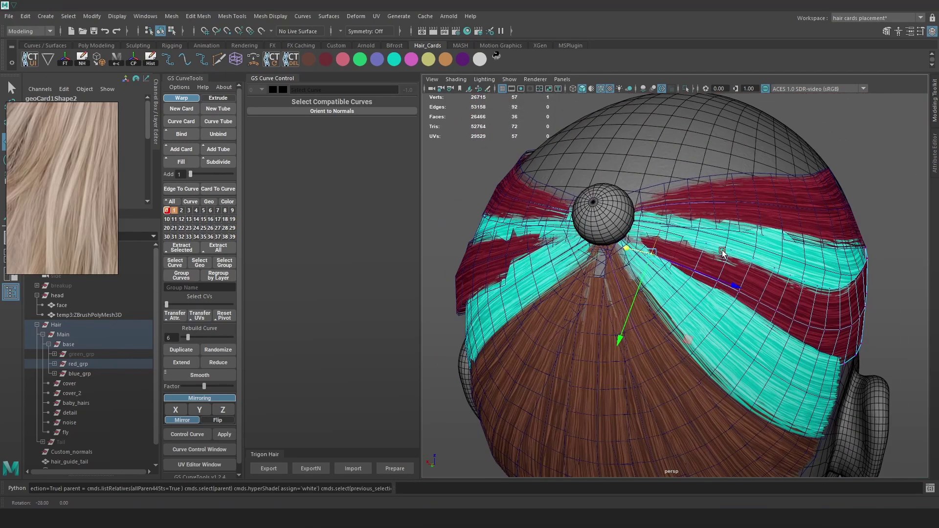
- Adjust the lower dark red card's root vertex beside the bun and display the cards with hair textures
mouse_move(648, 210)
mouse_down()
mouse_move(623, 229)
mouse_move(620, 218)
mouse_move(616, 234)
mouse_move(639, 260)
mouse_up()
key(4)
click(623, 231)
key(5)
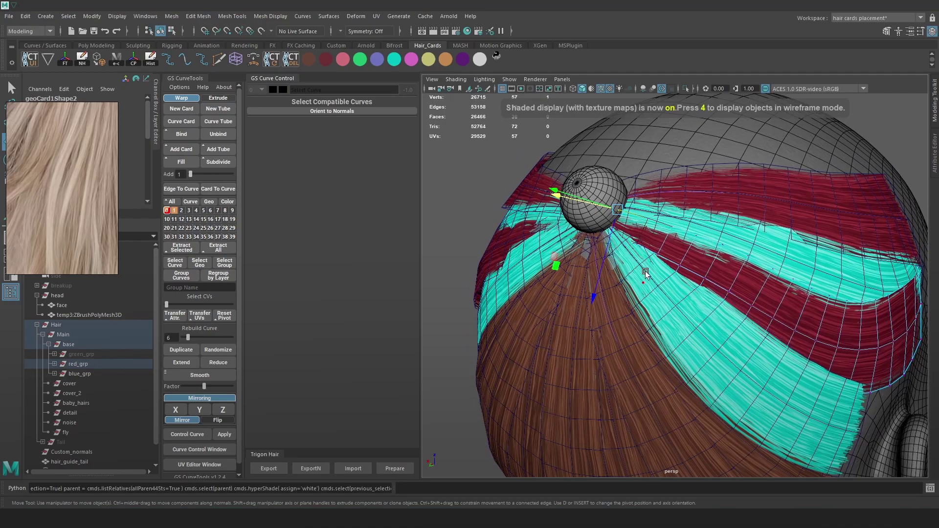
- Adjust the lower dark red card's vertices along its middle stretch, checking the overlap in wireframe and textured display
alt+drag(723, 313, 691, 302)
key(4)
click(703, 330)
key(6)
mouse_move(658, 342)
mouse_down()
mouse_move(649, 339)
mouse_move(675, 338)
mouse_move(722, 270)
mouse_move(682, 275)
mouse_move(661, 221)
mouse_move(682, 218)
mouse_move(741, 241)
mouse_move(728, 242)
mouse_up()
click(702, 287)
- Switch to edge editing on the cyan card between the two dark red cards, with plain shading displayed
click(599, 89)
alt+right_drag(719, 249, 757, 251)
alt+drag(757, 251, 697, 251)
click(690, 262)
right_click(697, 251)
right_drag(697, 251, 667, 249)
click(669, 263)
click(665, 241)
click(600, 88)
key(5)
alt+drag(691, 273, 682, 266)
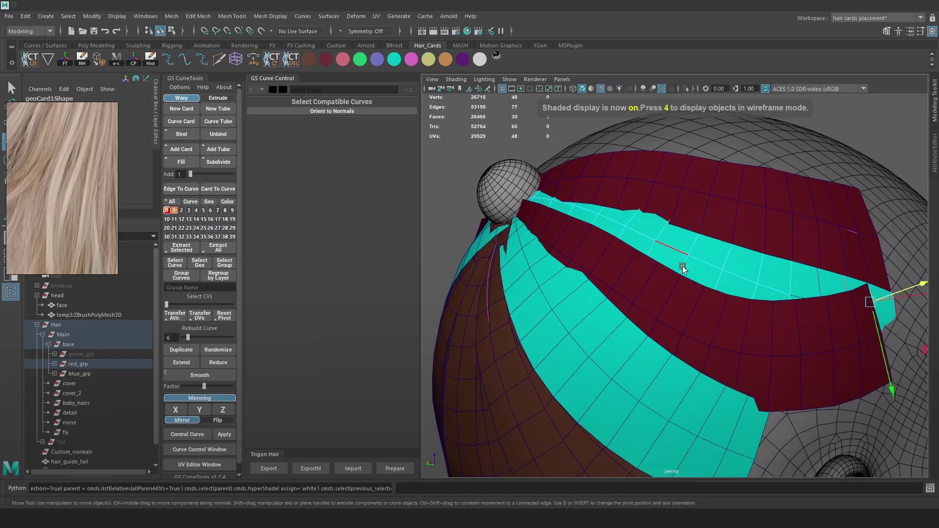
click(766, 89)
click(765, 89)
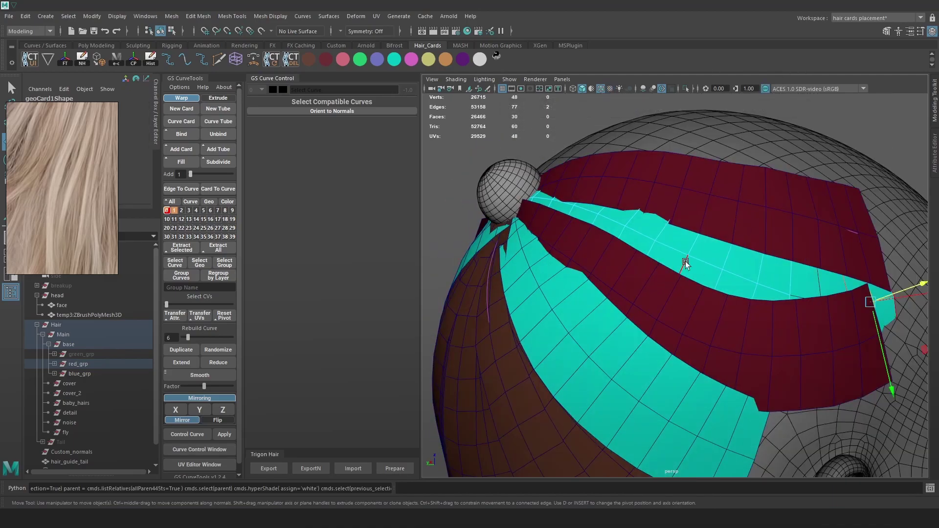
alt+drag(745, 279, 748, 293)
click(726, 259)
key(ctrl+z)
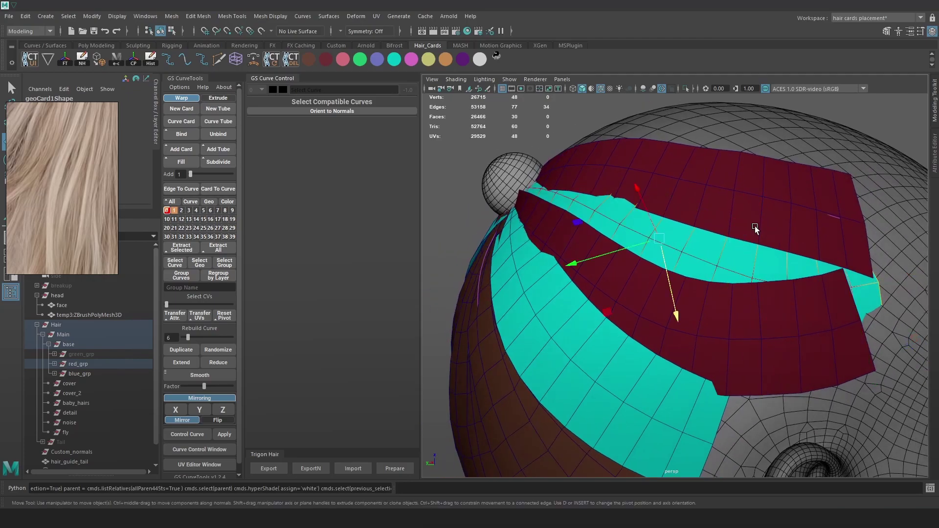
right_drag(715, 249, 754, 232)
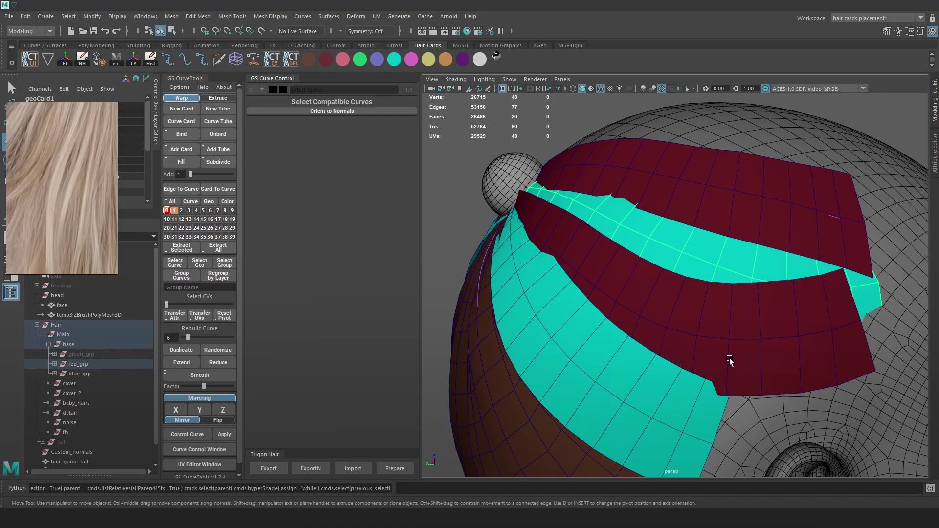
- Select a cross edge loop at the middle of the upper cyan card and rotate it to follow the strip
right_drag(731, 266, 730, 242)
click(710, 285)
shift+click(761, 282)
key(e)
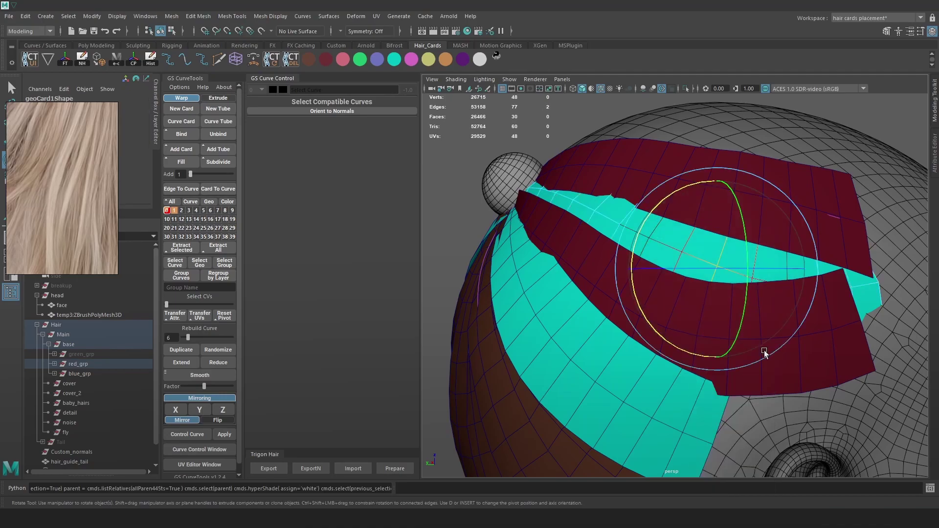
key(w)
key(e)
key(w)
key(e)
key(w)
- Try to move one cross edge on the upper dark red card, undo it, and select the full edge loop
click(770, 195)
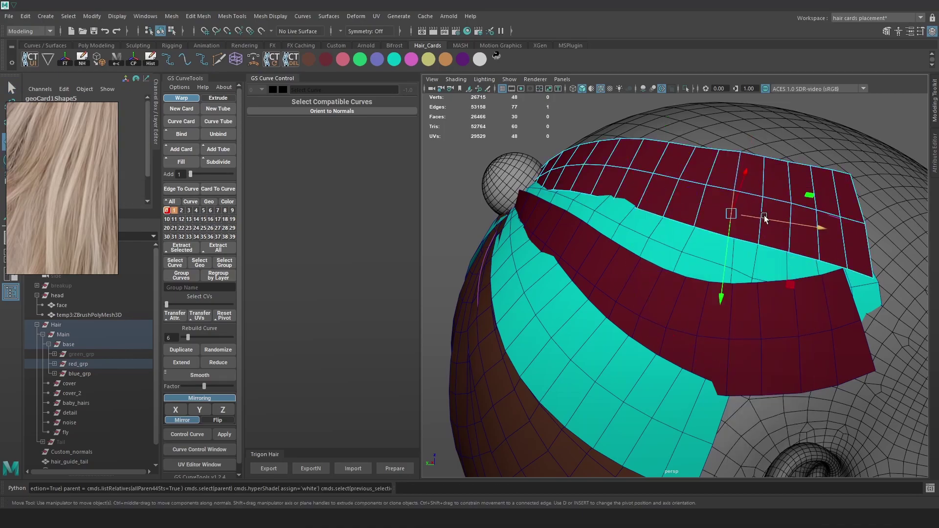
drag(768, 220, 825, 207)
key(ctrl+z)
shift+click(764, 187)
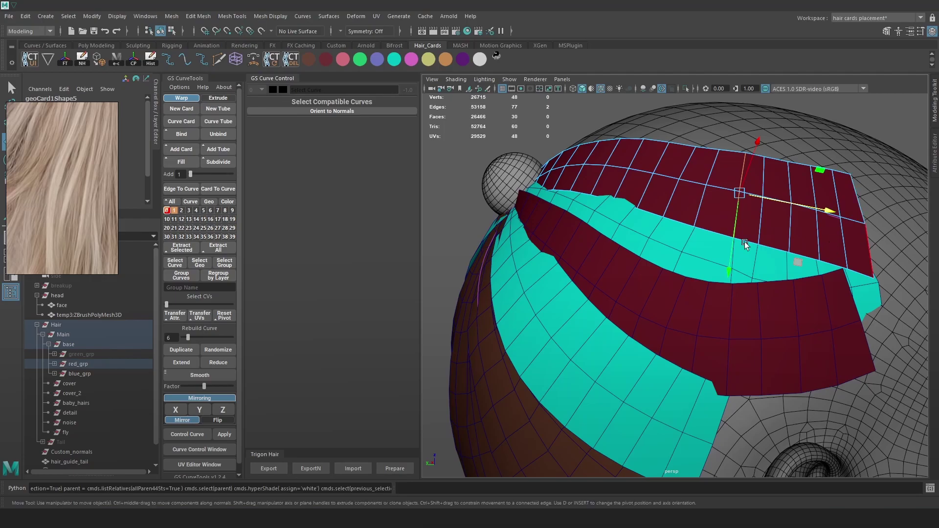
- Rotate the next cross edge loop of the upper cyan card to align it with its neighbours
right_drag(715, 251, 714, 223)
double_click(685, 246)
key(e)
drag(730, 309, 745, 333)
key(w)
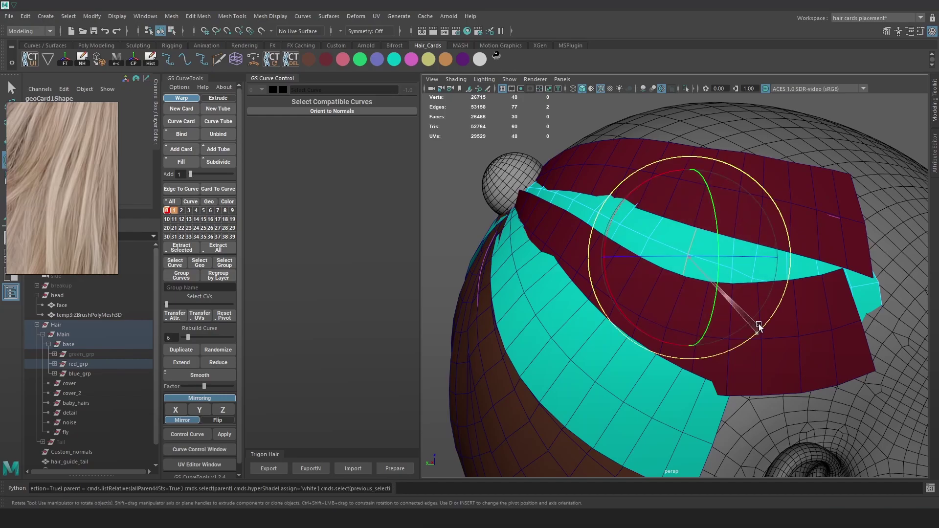
click(738, 176)
click(706, 306)
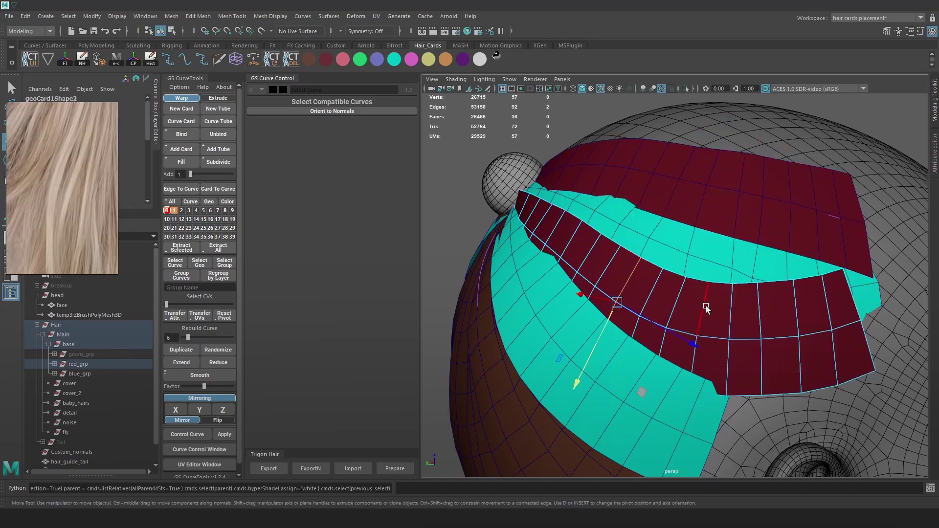
- Insert a cross edge loop in the widest gap of the upper cyan card with the Multi-Cut tool
click(686, 236)
click(212, 59)
ctrl+click(718, 214)
key(w)
- Insert a cross edge loop in the middle of the upper dark red card and smooth it with Edit Edge Flow
double_click(704, 197)
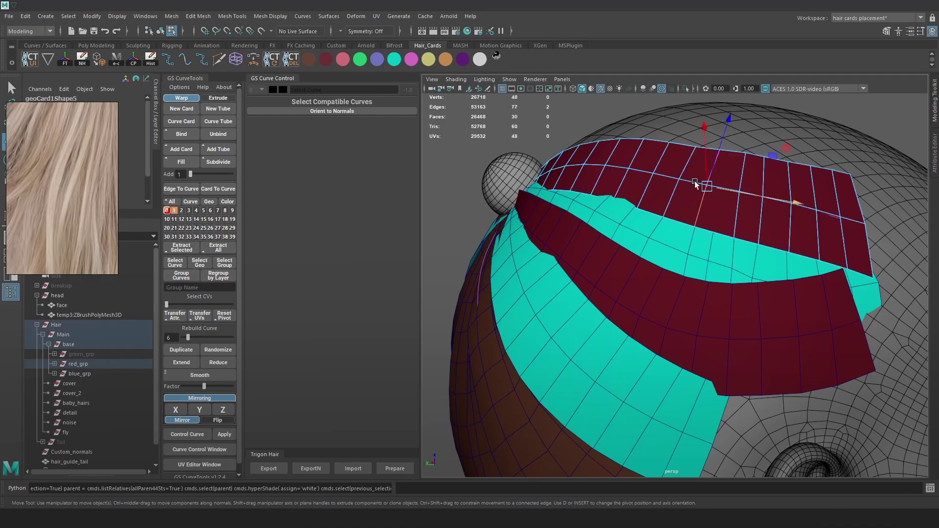
click(211, 59)
ctrl+click(679, 198)
key(w)
shift+right_drag(679, 199, 689, 300)
- Slide and rotate the cross edge loops around the upper cyan card's new loop to even their spacing and angle
click(675, 236)
click(707, 249)
key(t)
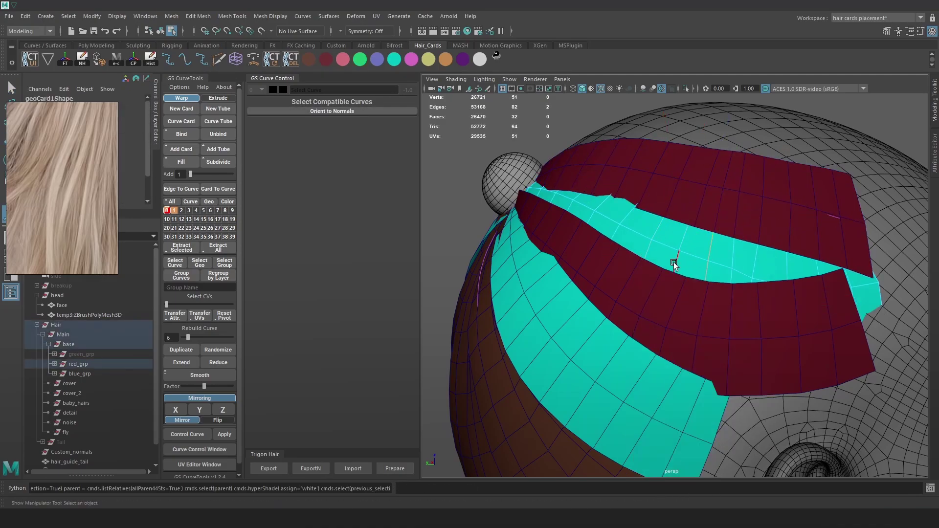
drag(714, 264, 720, 266)
key(e)
drag(768, 304, 773, 308)
key(w)
click(683, 222)
double_click(703, 245)
key(e)
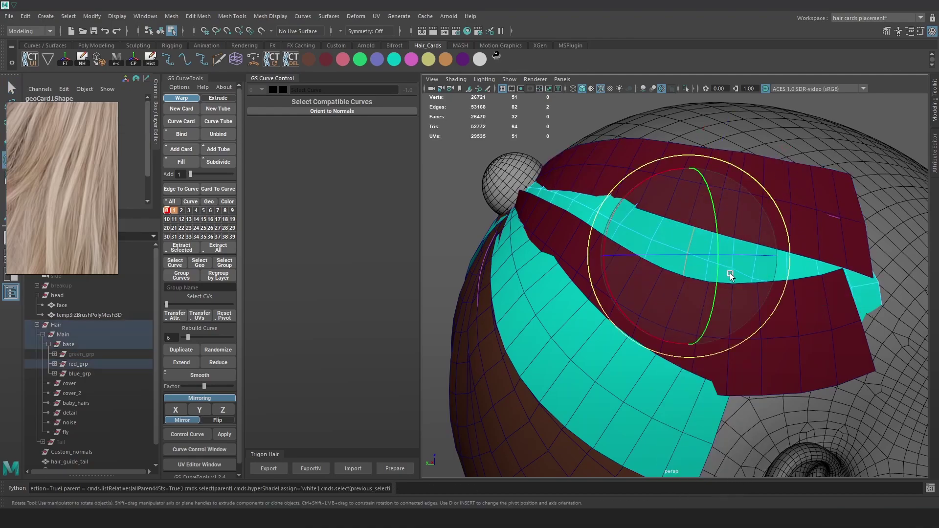
key(w)
- Select a cross edge loop at the middle of the lower dark red card and rotate it slightly
right_drag(802, 286, 801, 244)
double_click(673, 300)
key(e)
drag(756, 374, 758, 367)
key(w)
- Switch to vertex editing and reposition a vertex on the lower dark red card's upper edge beside the cyan card
right_drag(761, 314, 726, 313)
key(4)
key(6)
click(690, 393)
key(5)
click(697, 336)
drag(658, 324, 694, 280)
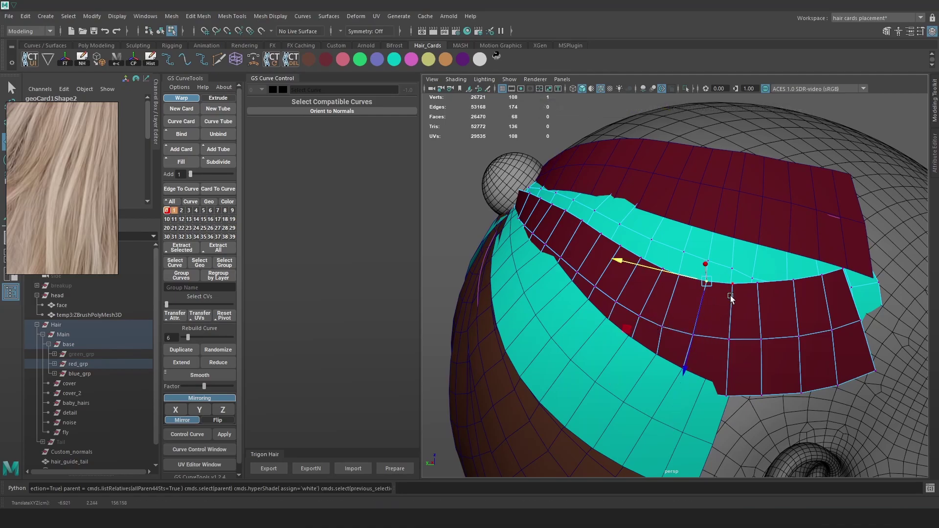
- Slide vertices along the upper edge of the upper dark red card to even their spacing
alt+drag(723, 316, 713, 308)
alt+right_drag(713, 308, 822, 349)
alt+middle_drag(788, 192, 753, 260)
right_drag(753, 199, 704, 199)
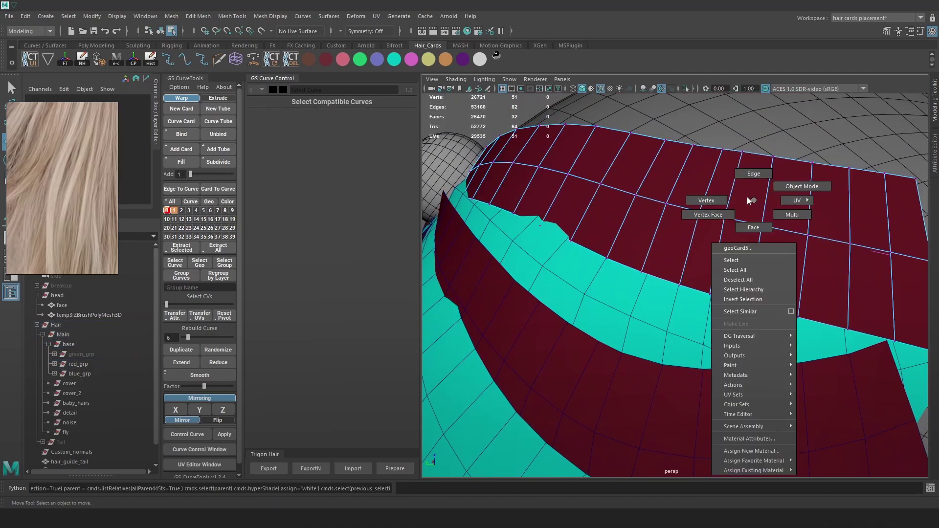
click(729, 162)
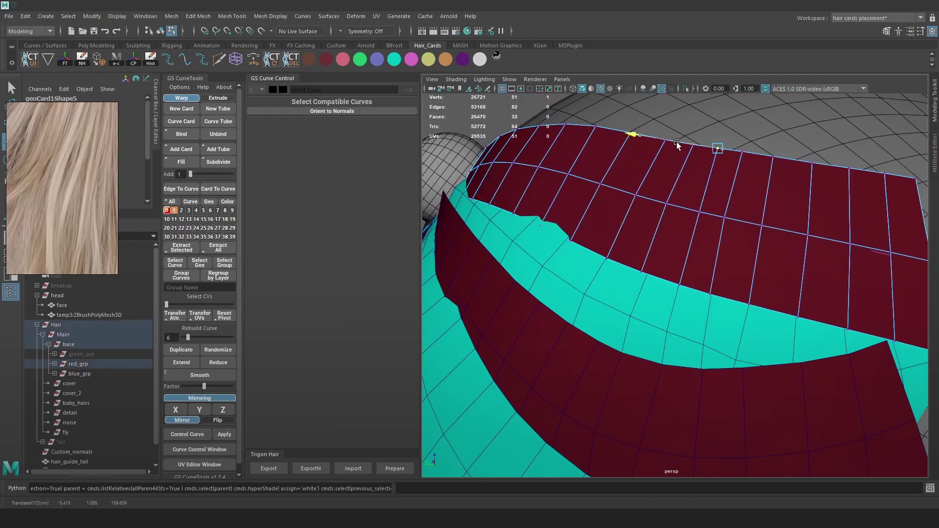
click(687, 148)
shift+click(662, 144)
drag(654, 137, 651, 136)
- Even out the upper dark red card's vertices along its lower edge and centre row
alt+drag(677, 189, 729, 225)
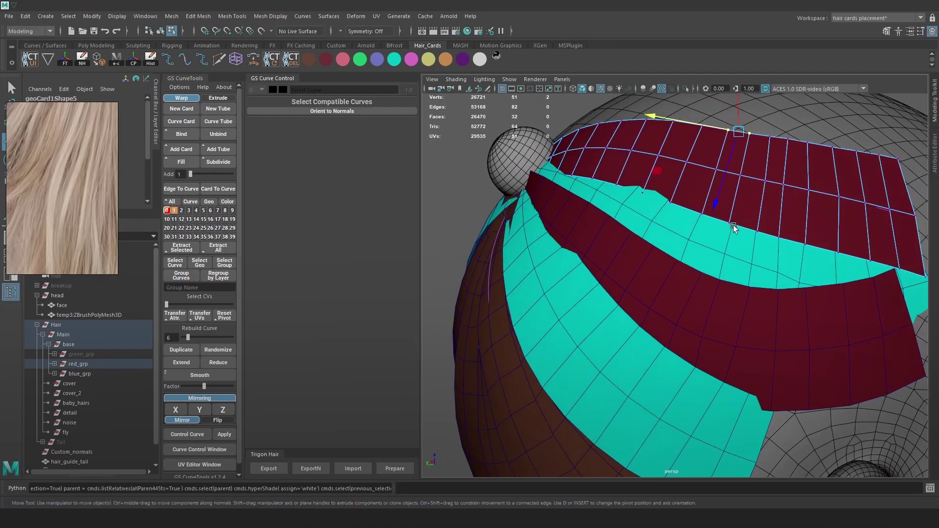
click(748, 179)
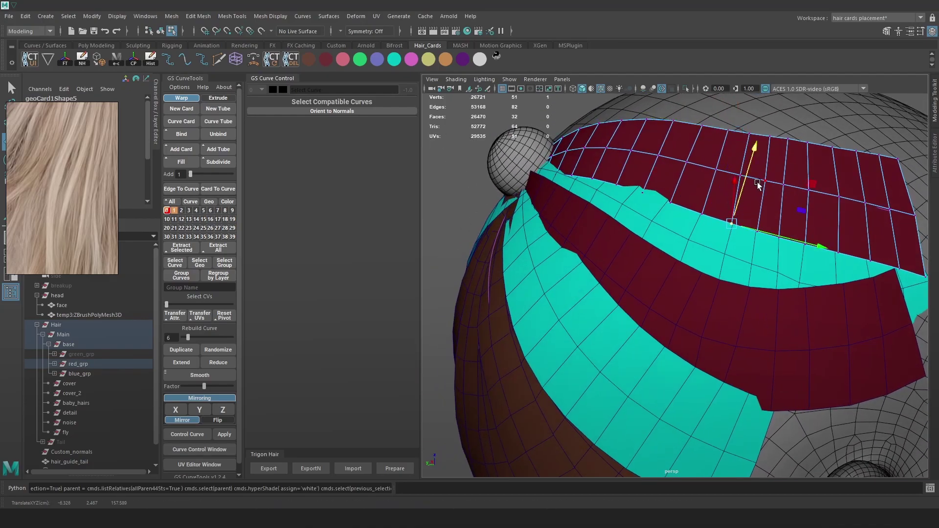
click(772, 181)
click(805, 189)
- Adjust the lower dark red card's upper and lower edge vertices, checking them in wireframe and textured display
alt+drag(701, 187, 717, 287)
click(705, 289)
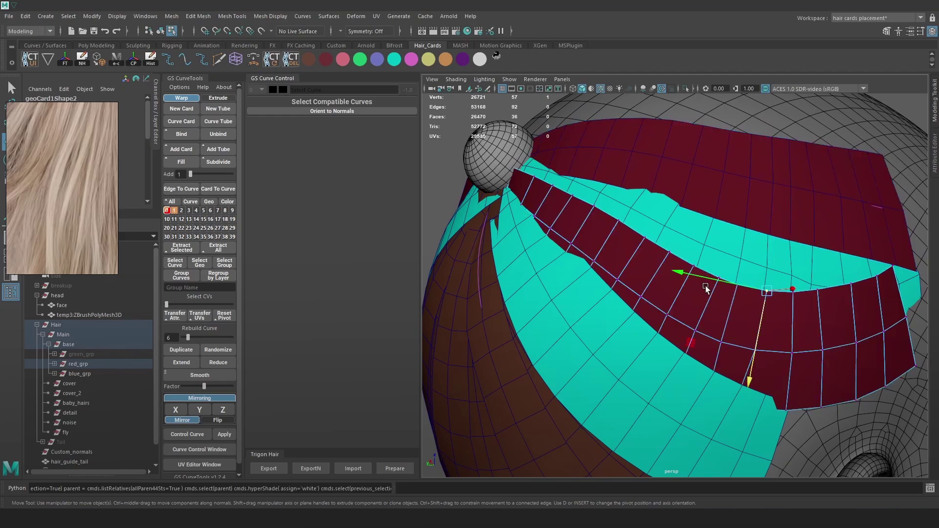
click(717, 281)
key(4)
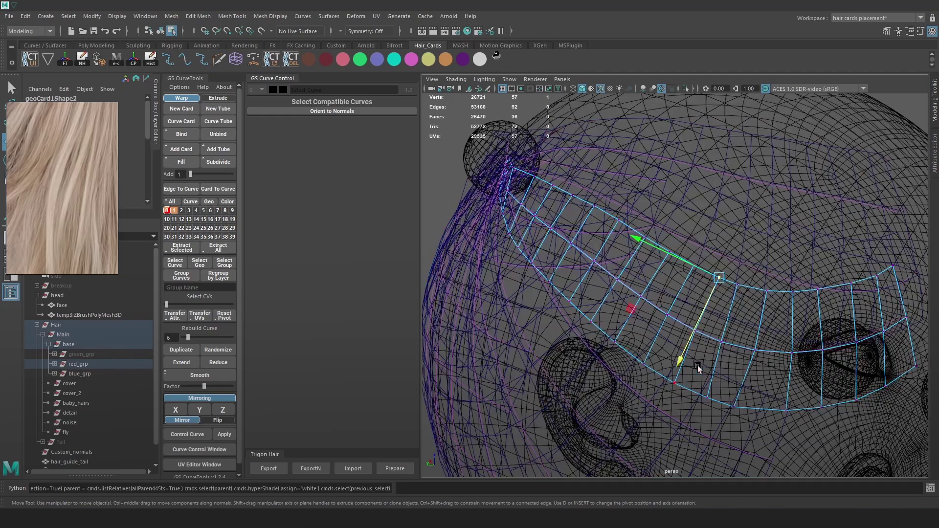
key(6)
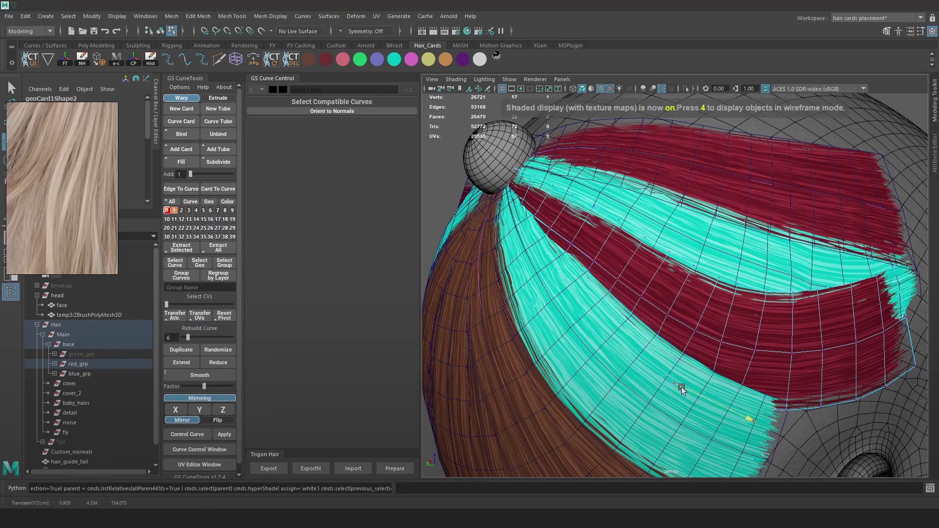
key(5)
key(w)
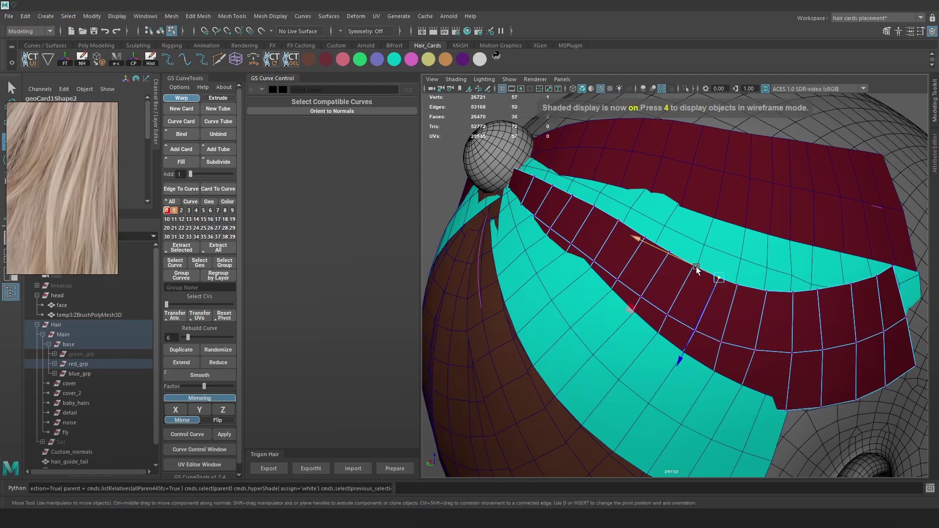
- Slide the lower dark red card's centre-row vertices to even their spacing, then view them in wireframe
click(663, 313)
click(646, 301)
key(4)
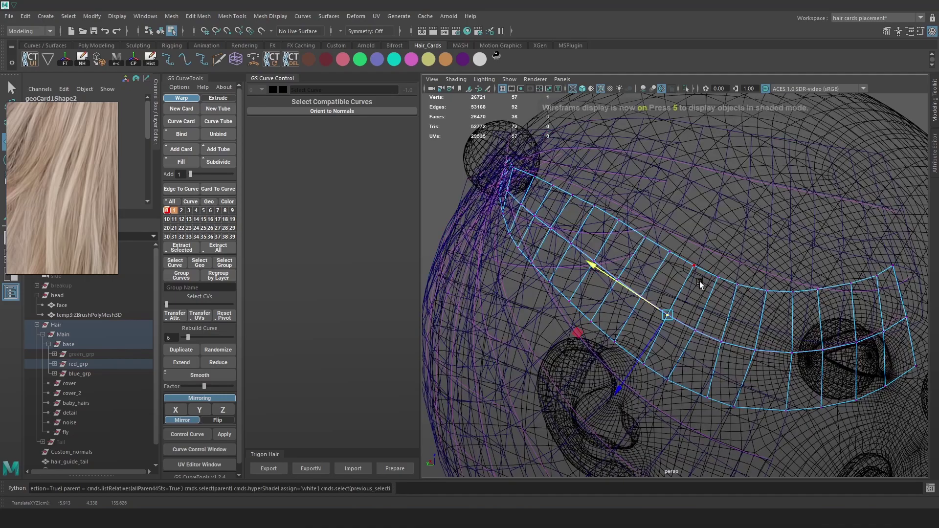
- Return to plain shading, switch to the upper cyan card's vertices and adjust their placement along the strip
click(720, 243)
key(5)
right_drag(724, 250, 685, 249)
click(696, 295)
drag(712, 312, 707, 313)
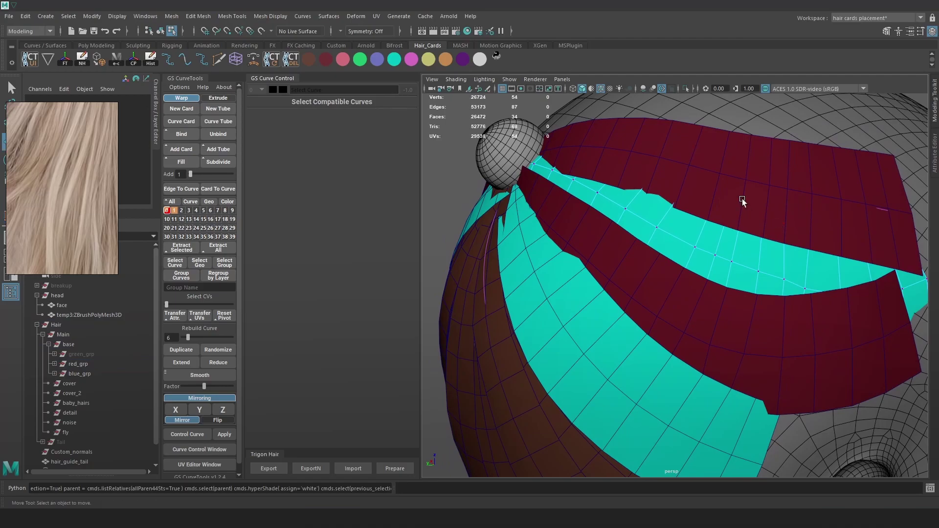
- Add another cross edge loop to the middle of the upper dark red card and switch it to edge editing
click(742, 199)
right_drag(776, 174, 793, 152)
click(775, 175)
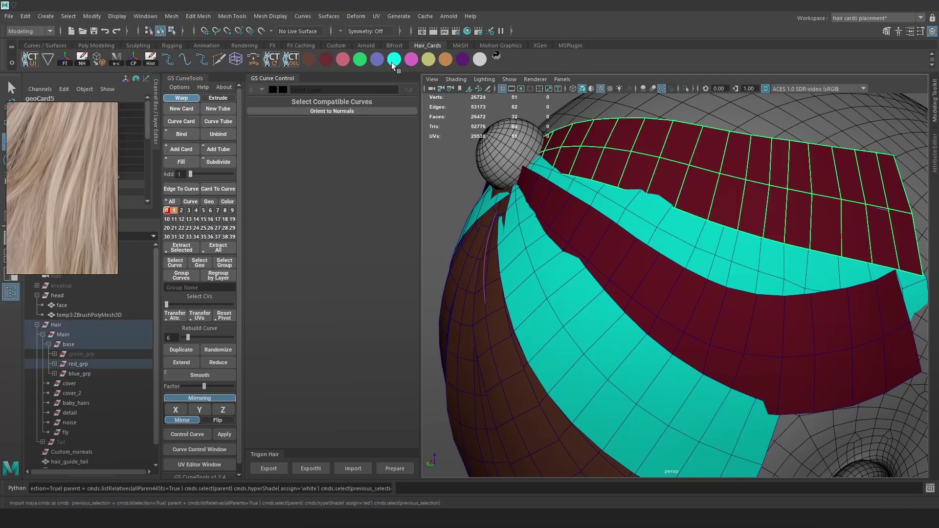
click(216, 58)
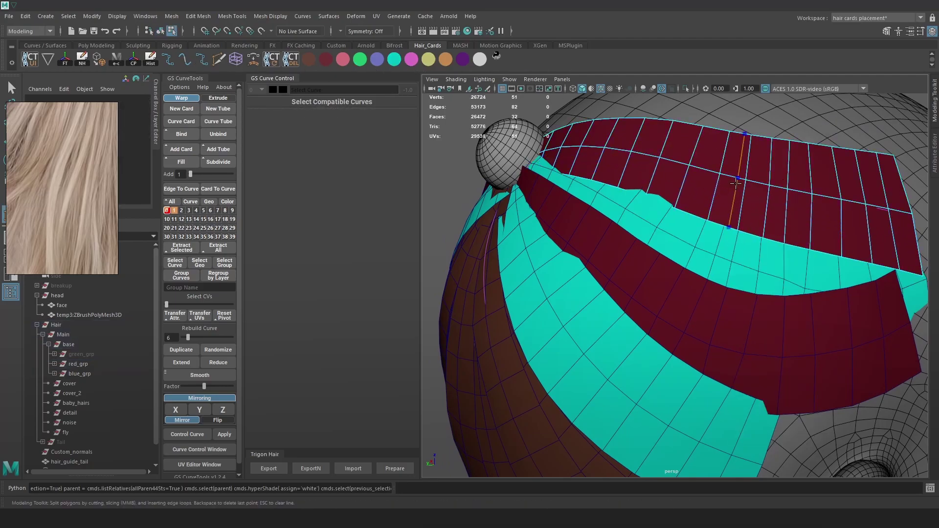
ctrl+click(733, 182)
key(w)
right_drag(738, 172, 741, 144)
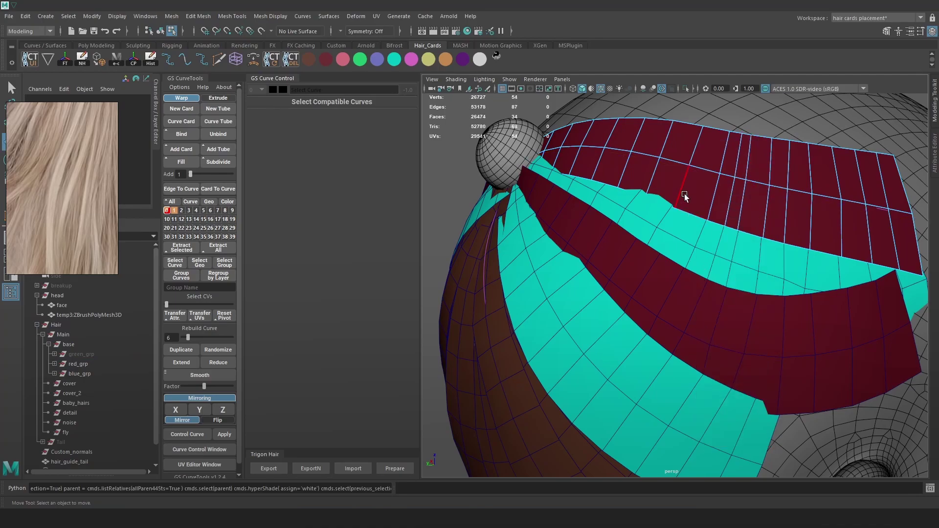
- Smooth the cross edge loops on either side of the upper dark red card's new loop with Edit Edge Flow
double_click(685, 194)
shift+right_drag(685, 193, 677, 293)
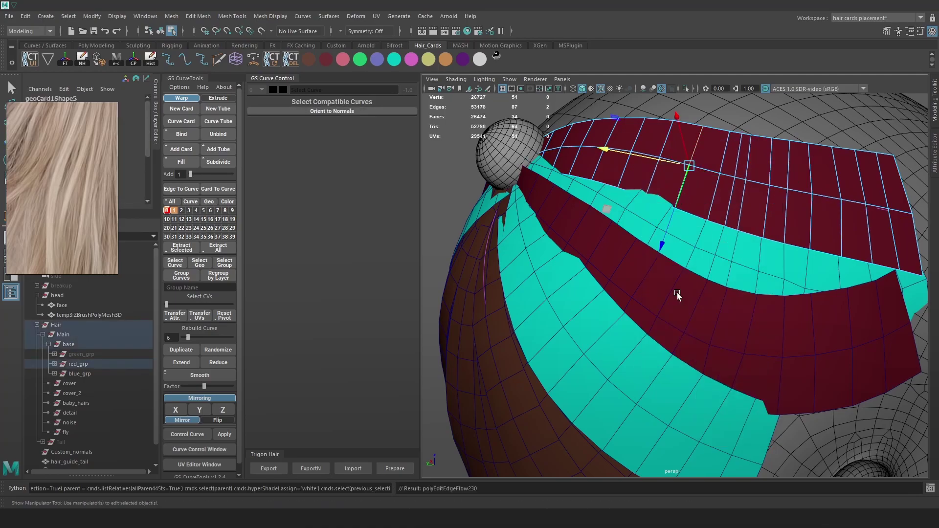
double_click(727, 196)
shift+right_drag(728, 198, 703, 234)
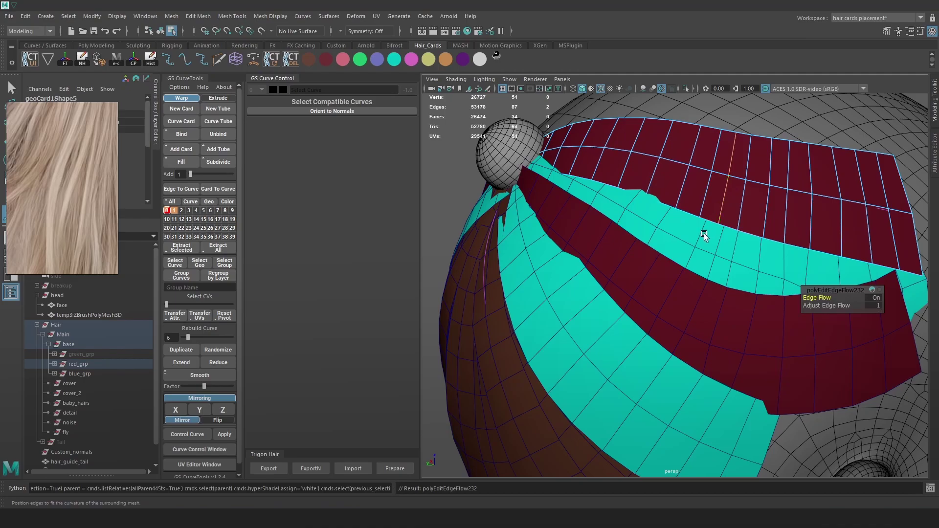
- Repeat Edit Edge Flow on two neighbouring cross edge loops at the middle of the upper cyan card
right_click(703, 233)
double_click(702, 234)
key(g)
double_click(720, 242)
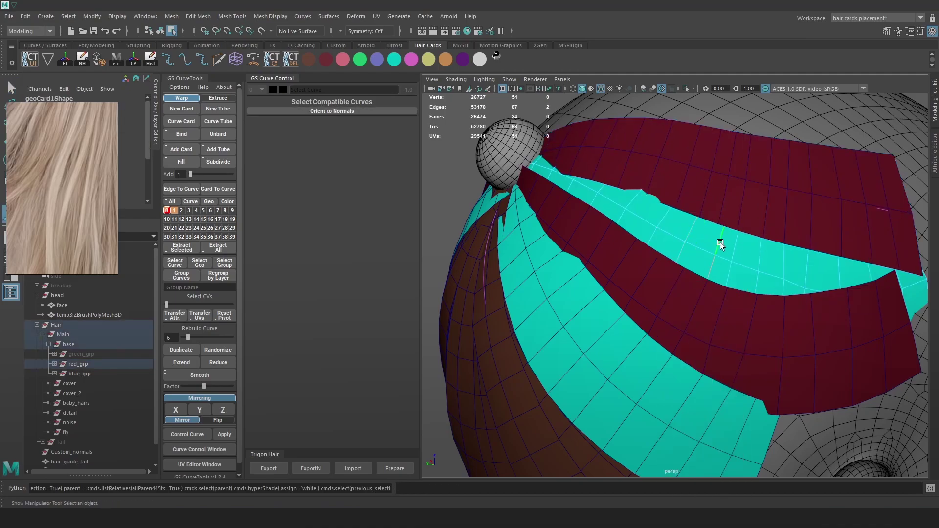
key(g)
- Rotate the smoothed cross edge loops of the upper cyan card and slide one along the strip to even the spacing
key(w)
key(e)
drag(812, 245, 806, 238)
key(w)
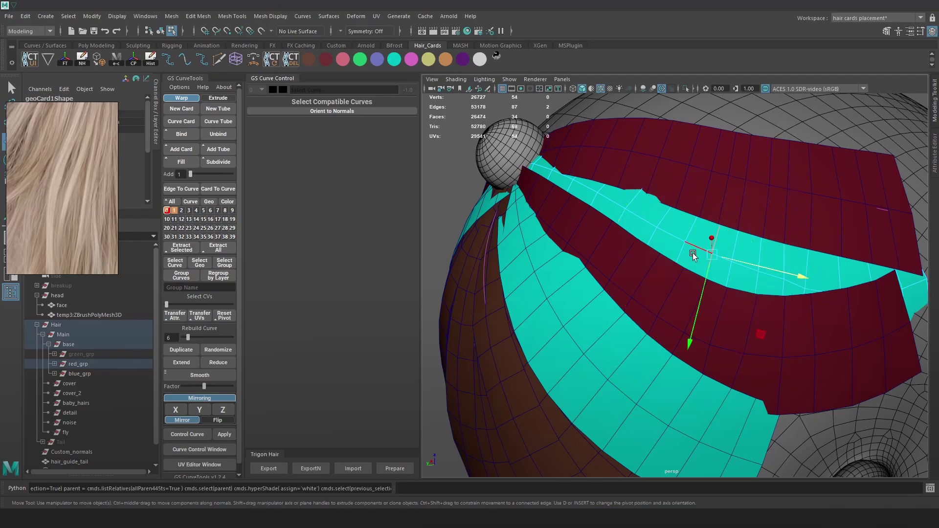
key(e)
drag(765, 307, 766, 301)
key(w)
drag(739, 259, 745, 260)
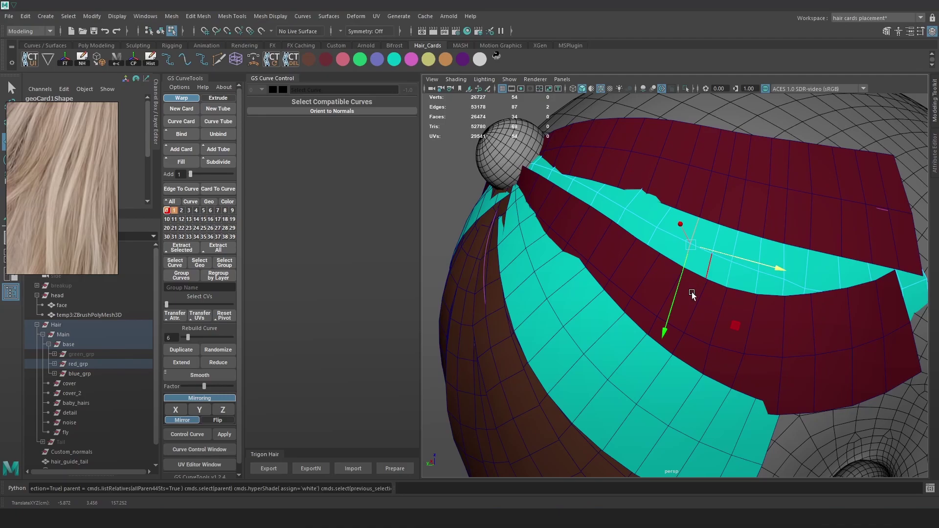
- Rotate and slide a cross edge loop in the middle of the upper cyan card to even its spacing
right_drag(692, 292, 682, 215)
click(658, 269)
double_click(665, 220)
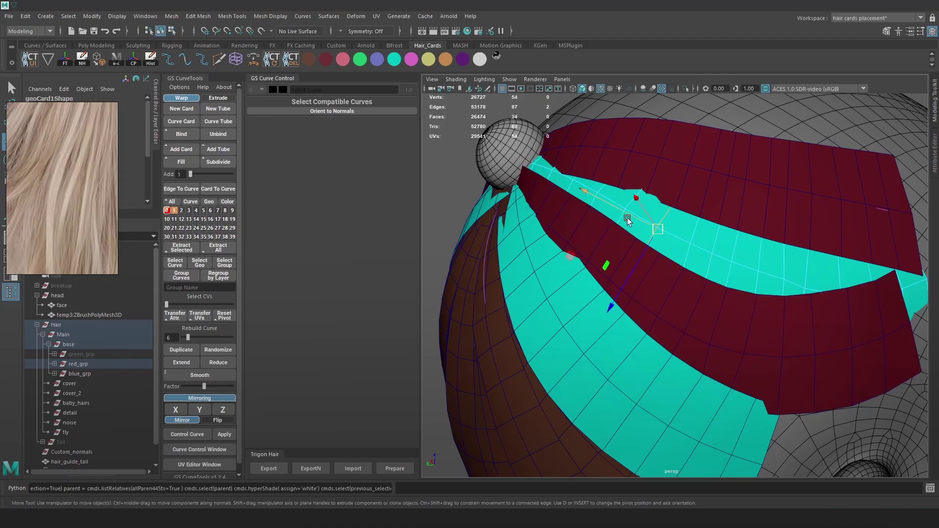
key(e)
drag(772, 240, 765, 230)
key(w)
drag(673, 239, 685, 234)
key(e)
click(770, 248)
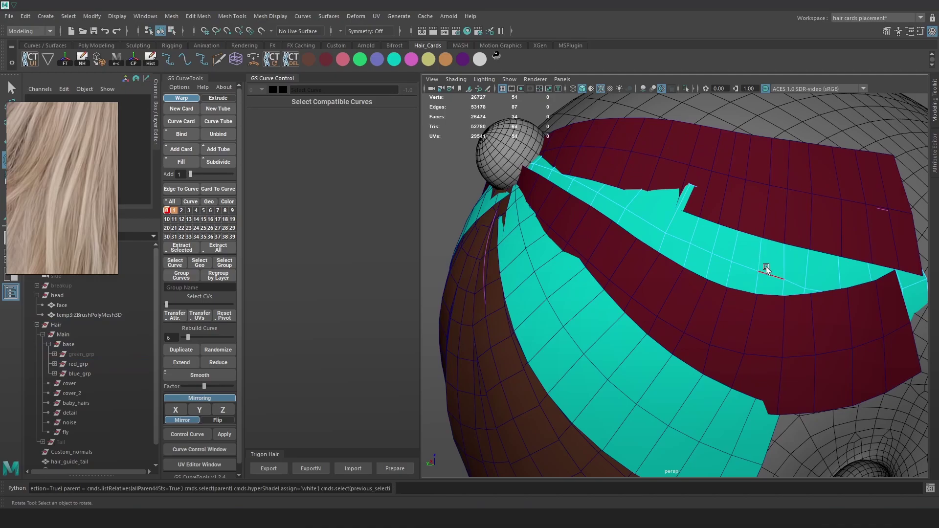
key(ctrl+z)
drag(761, 276, 642, 222)
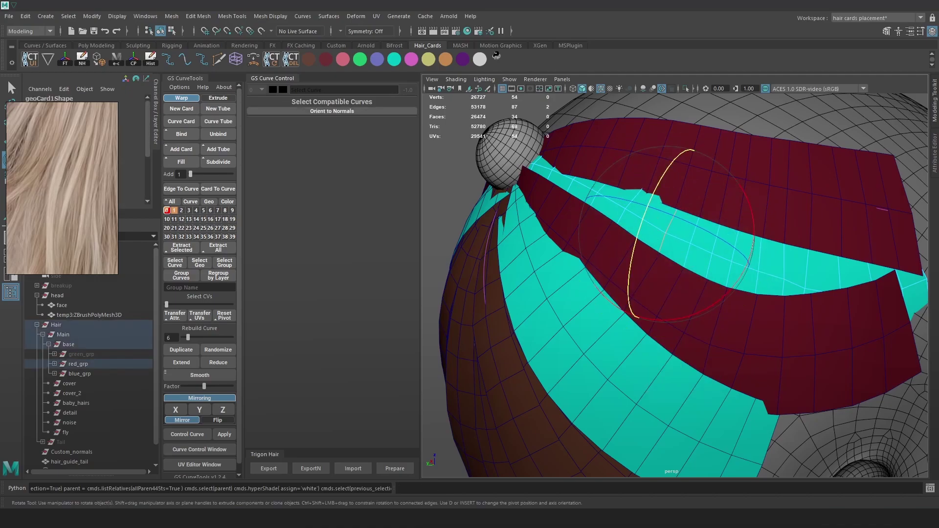
- Move the upper dark red card's two cross edge loops nearest the small sphere toward the sphere
scroll(593, 210, up, 2)
alt+drag(593, 210, 687, 249)
key(w)
double_click(660, 244)
click(582, 204)
alt+drag(617, 219, 595, 207)
double_click(615, 221)
right_drag(645, 178, 594, 177)
double_click(592, 187)
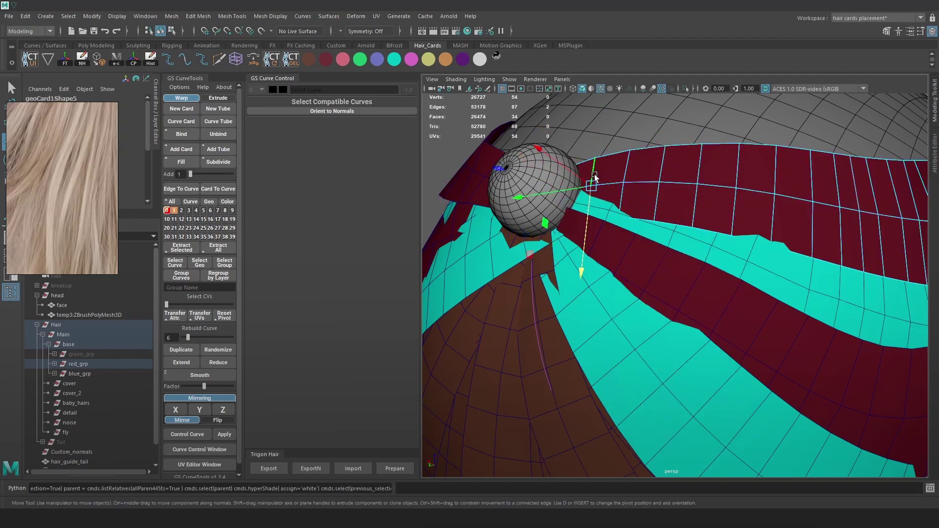
drag(545, 192, 544, 193)
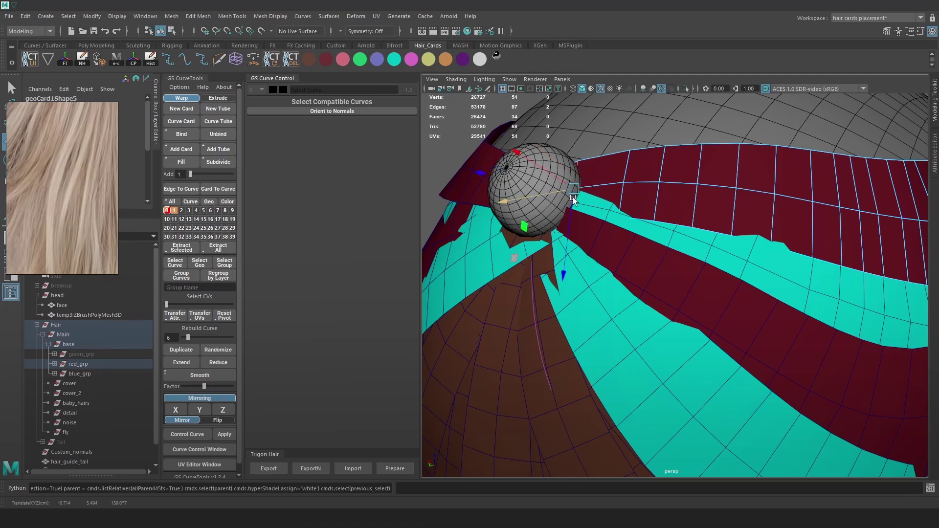
double_click(623, 204)
drag(662, 179, 661, 206)
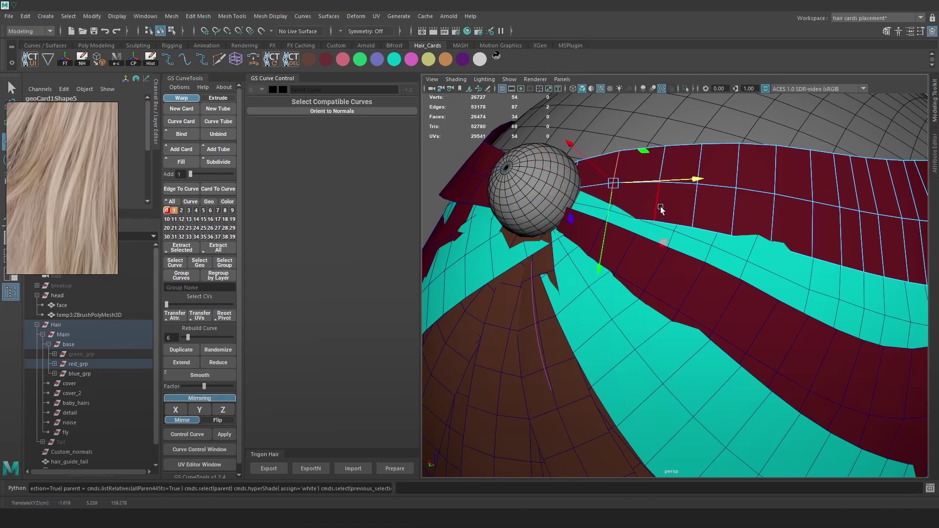
- Insert two more cross edge loops in the upper cyan card with the Multi-Cut tool
click(646, 239)
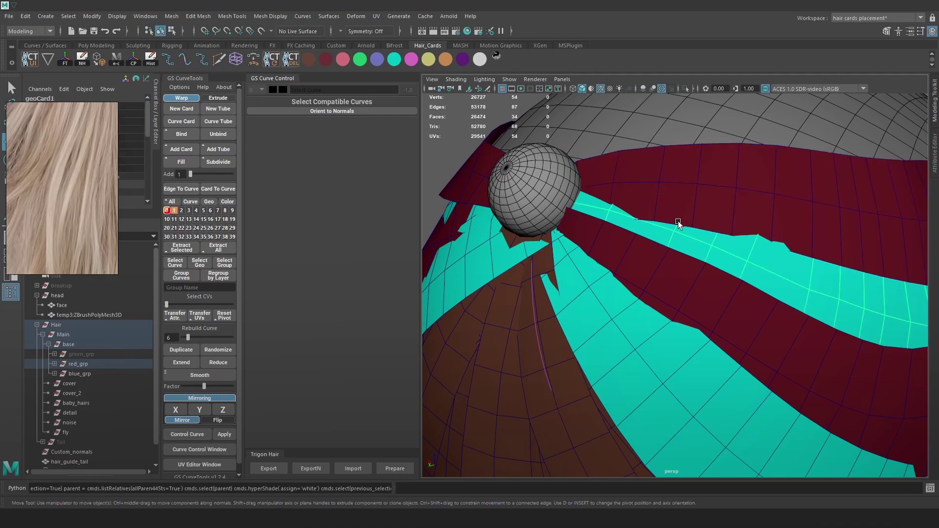
click(218, 60)
drag(669, 177, 622, 276)
key(w)
click(670, 181)
alt+drag(818, 213, 687, 217)
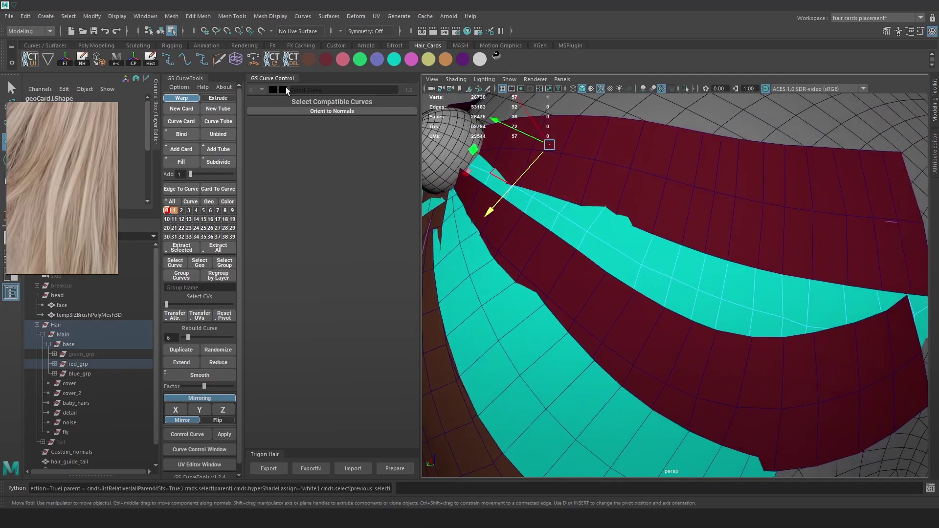
click(218, 60)
ctrl+click(613, 252)
key(w)
- Insert a cross edge loop in the upper dark red card, in the half nearer the small sphere
click(674, 175)
key(F8)
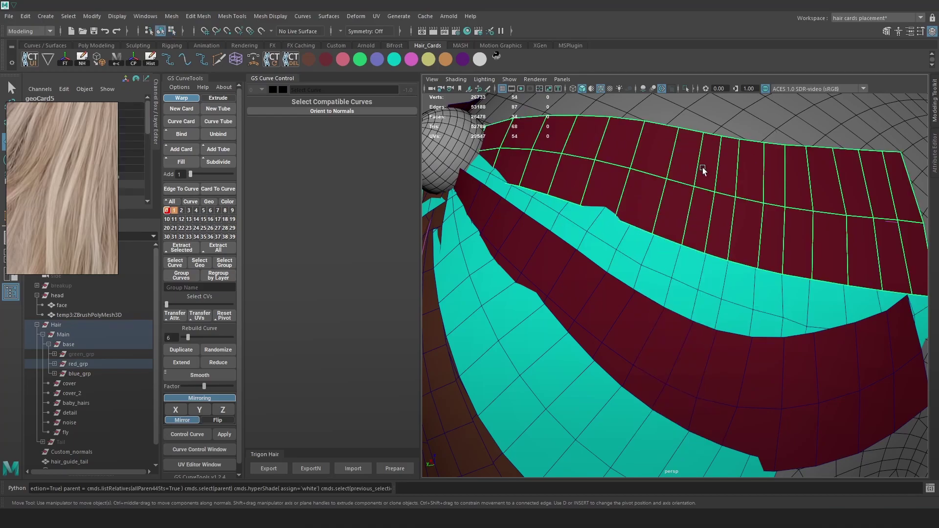
key(ctrl+shift+x)
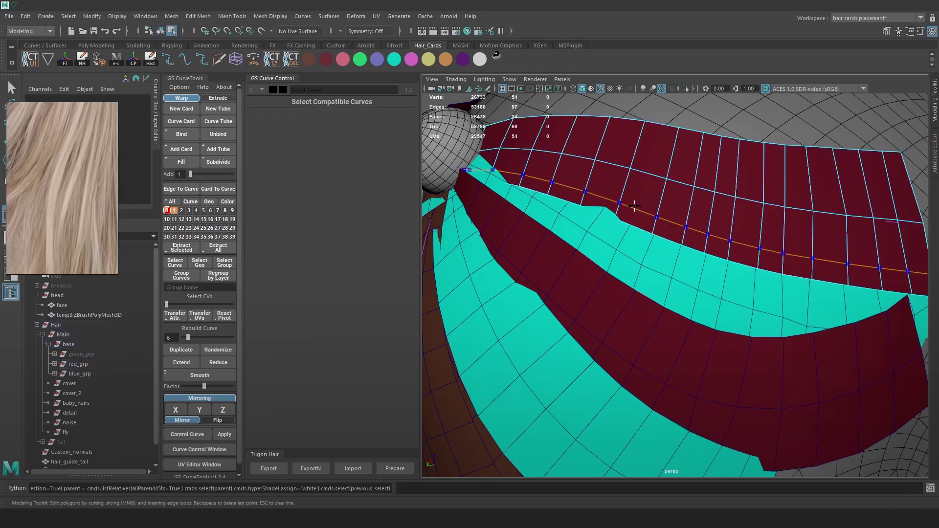
ctrl+click(637, 213)
key(w)
- Smooth the upper dark red card's new cross edge loop and its neighbouring loops with Edit Edge Flow
click(624, 177)
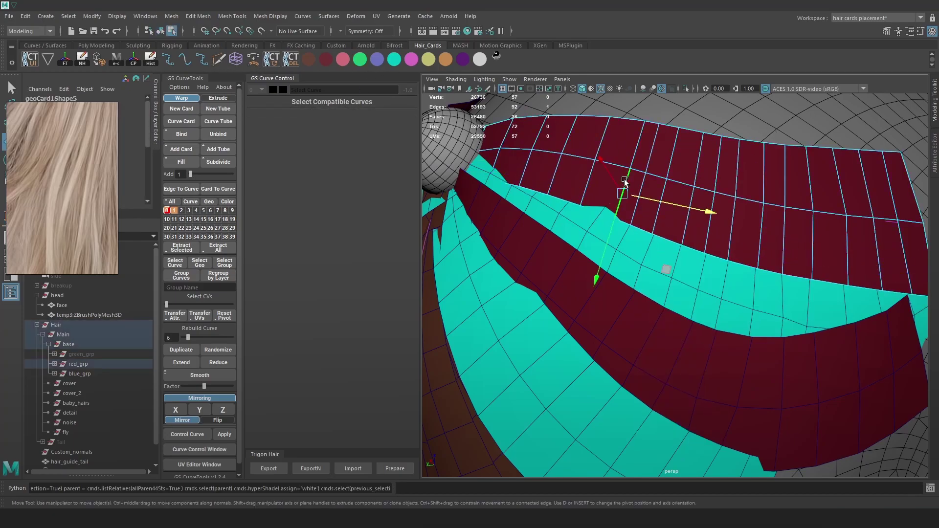
shift+right_drag(624, 179, 634, 278)
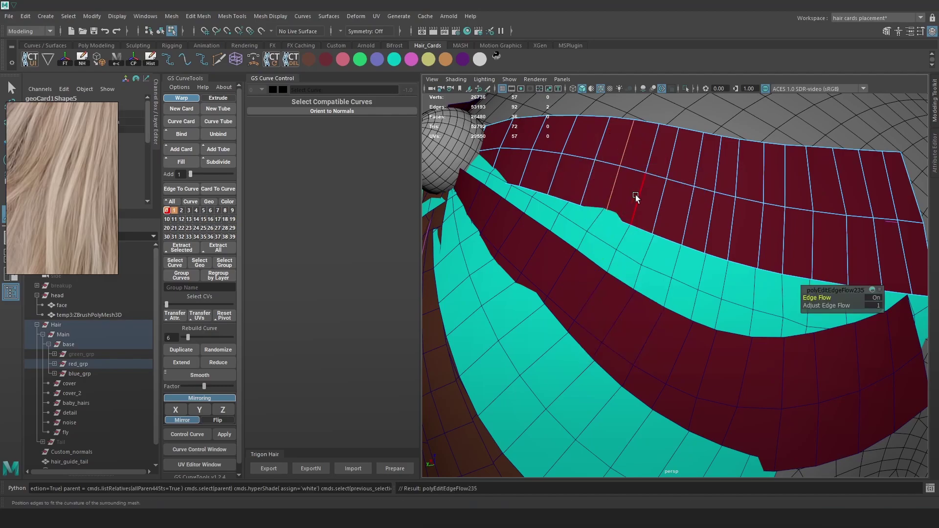
double_click(683, 216)
key(g)
double_click(609, 196)
key(g)
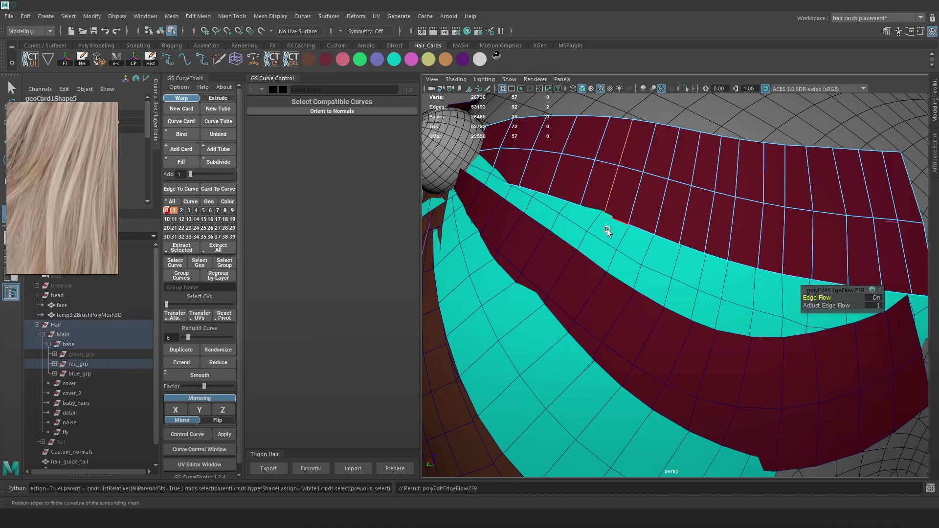
- Reposition a vertex on the lower border of the upper dark red card near the small sphere
right_drag(602, 232, 580, 230)
click(583, 228)
key(w)
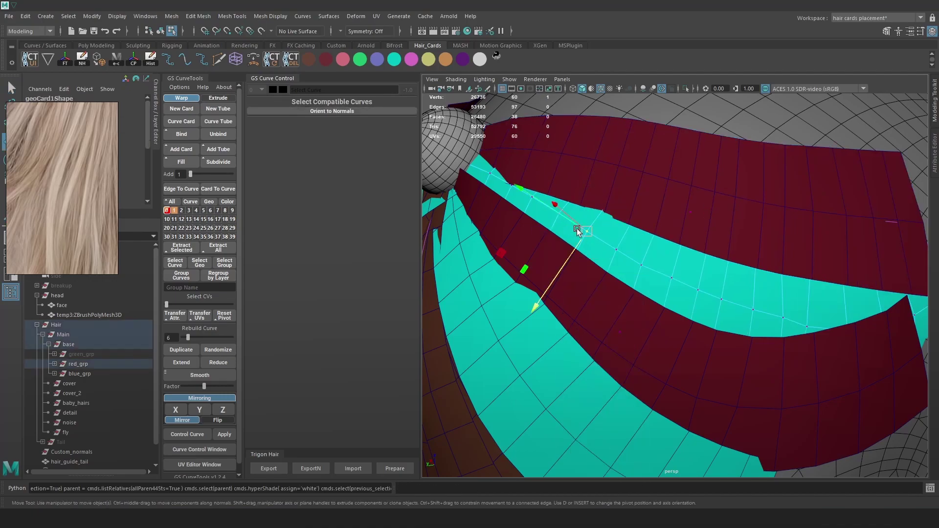
alt+drag(573, 213, 662, 193)
click(662, 192)
right_drag(662, 193, 643, 181)
click(648, 232)
drag(675, 239, 542, 208)
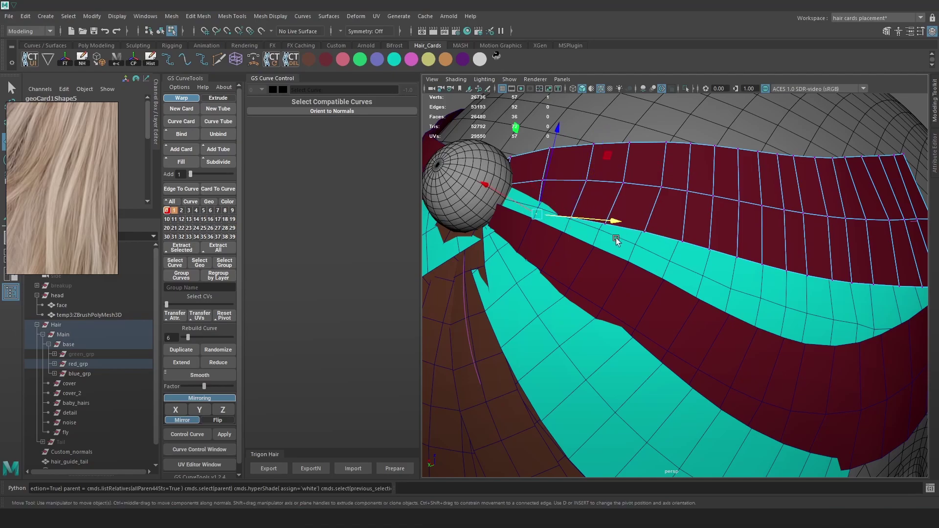
- Move the upper cyan card's root vertices toward the small sphere, using soft selection with the hair textures displayed
right_drag(641, 240, 629, 238)
click(538, 207)
mouse_move(527, 195)
mouse_down()
mouse_move(503, 196)
mouse_move(475, 176)
mouse_up()
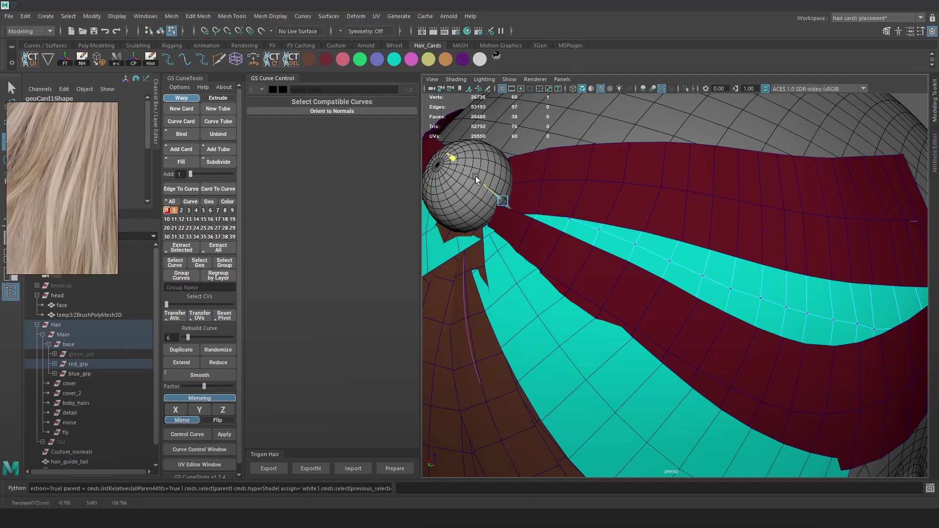
key(6)
alt+drag(634, 216, 572, 177)
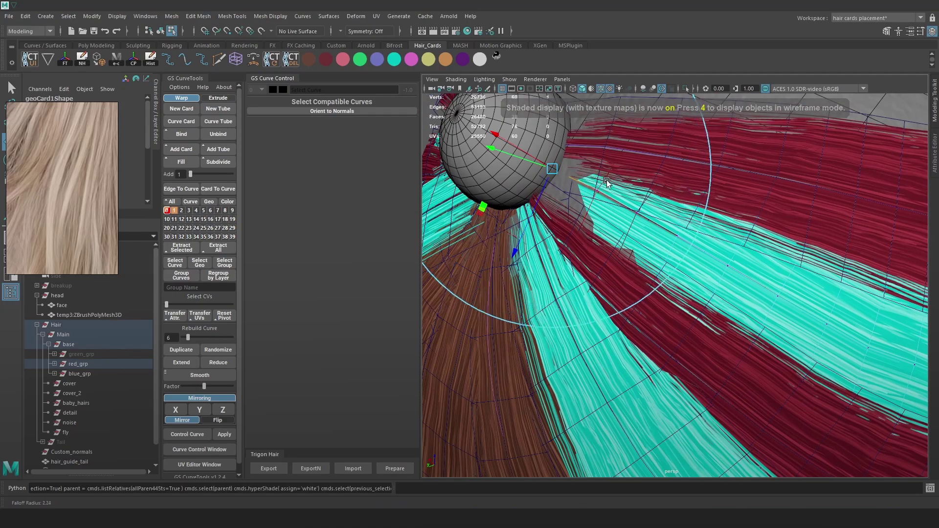
drag(509, 157, 501, 154)
alt+drag(623, 184, 589, 176)
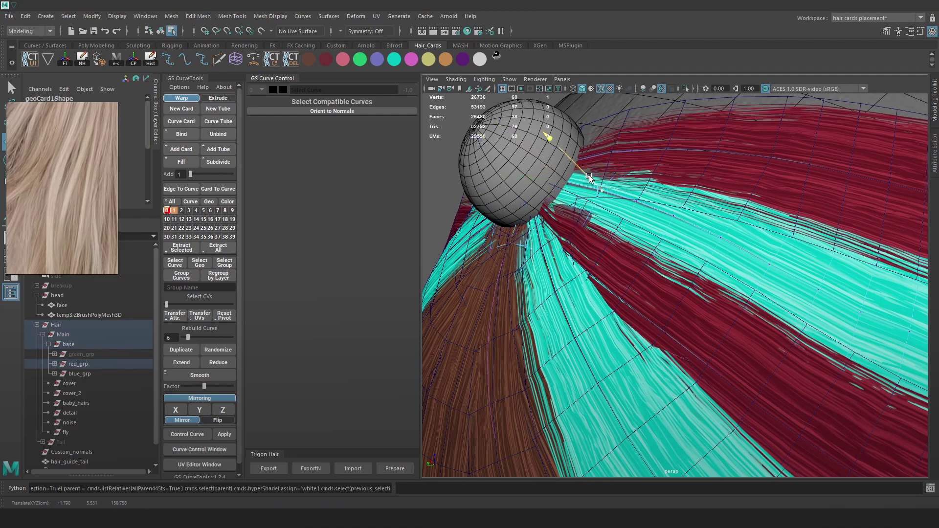
- Try shifting several vertices around the root ends of the cards with the hair textures displayed
click(709, 141)
drag(585, 187, 612, 226)
key(ctrl+z)
click(559, 192)
click(598, 215)
click(597, 213)
mouse_move(685, 245)
alt+mouse_down()
mouse_move(741, 277)
mouse_move(683, 230)
alt+mouse_up()
click(524, 272)
drag(507, 272, 504, 271)
mouse_move(694, 257)
alt+mouse_down()
mouse_move(654, 224)
mouse_move(707, 258)
mouse_move(703, 251)
alt+mouse_up()
click(595, 151)
drag(583, 132, 582, 130)
- Undo the last series of vertex moves and selections at the card roots
key(ctrl+z)
key(ctrl+z)
key(ctrl+z)
key(ctrl+z)
key(ctrl+z)
key(ctrl+z)
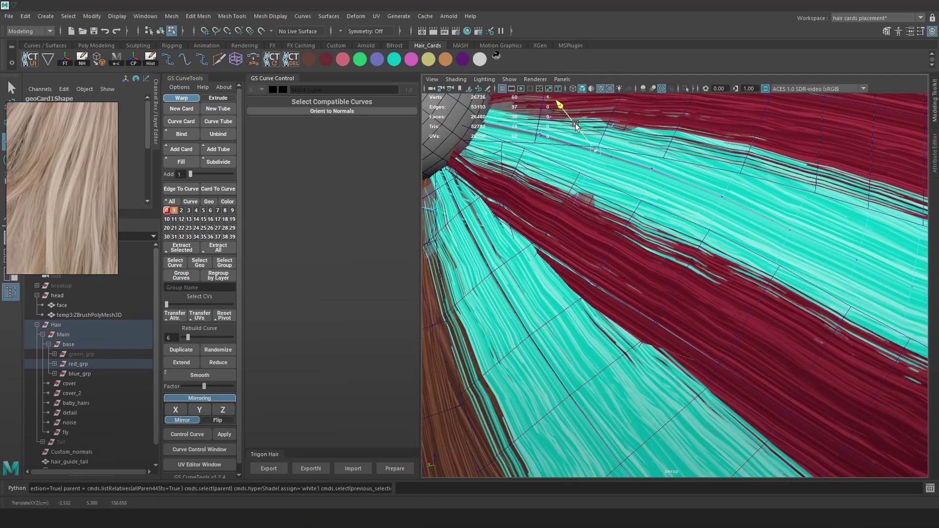
key(ctrl+z)
key(ctrl+z)
- Nudge a vertex of the upper cyan card near its root and undo the further move tried there
click(636, 202)
drag(621, 190, 619, 188)
alt+drag(620, 190, 634, 202)
drag(591, 170, 545, 152)
key(ctrl+z)
click(580, 166)
key(ctrl+z)
- Return to untextured shading and nudge vertices in the root half of the upper dark red card
mouse_move(665, 219)
alt+right_down()
mouse_move(647, 183)
mouse_move(764, 90)
alt+right_up()
alt+right_drag(730, 219, 681, 186)
key(5)
click(506, 153)
alt+drag(506, 153, 709, 236)
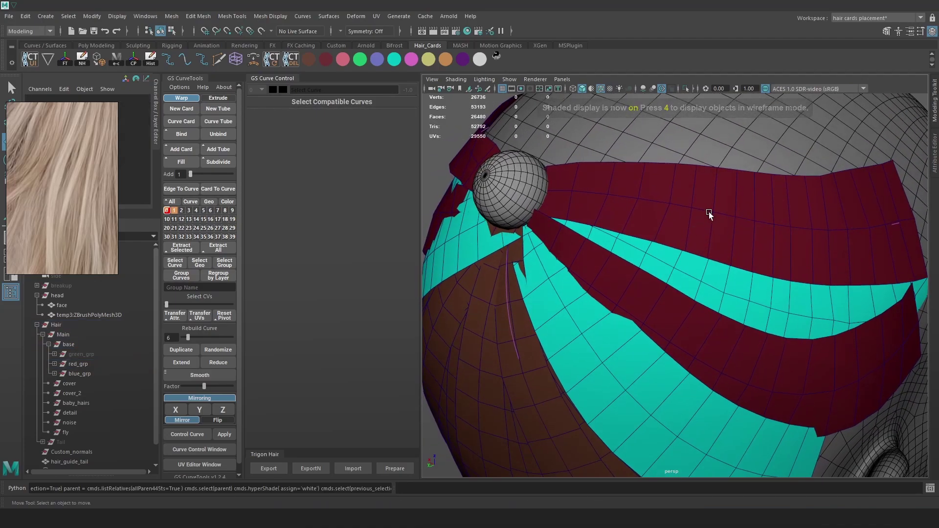
click(709, 213)
right_drag(731, 194, 673, 188)
click(669, 202)
drag(694, 213, 692, 212)
click(638, 199)
drag(618, 196, 631, 202)
click(607, 195)
- Nudge two vertices of the upper cyan card just below the upper dark red card's border
click(643, 255)
right_drag(648, 250, 607, 235)
click(618, 239)
drag(582, 222, 585, 224)
click(645, 252)
drag(672, 265, 674, 266)
- Fine-tune the upper dark red card's points near the root across its upper border, middle and lower border
click(695, 218)
mouse_move(691, 215)
right_down()
mouse_move(746, 193)
mouse_move(704, 203)
right_up()
click(755, 195)
click(666, 201)
click(673, 164)
click(615, 163)
drag(601, 162, 594, 162)
click(608, 195)
drag(624, 202, 621, 200)
click(623, 233)
drag(642, 238, 643, 239)
- Smooth consecutive cross edge loops along the upper dark red card with repeated Edit Edge Flow
alt+drag(670, 197, 621, 179)
shift+right_drag(622, 179, 622, 270)
double_click(732, 238)
key(g)
key(g)
key(g)
key(g)
key(g)
double_click(751, 239)
double_click(771, 241)
double_click(789, 248)
double_click(810, 256)
- Smooth two neighbouring cross edge loops in the middle of the lower dark red card with Edit Edge Flow
alt+drag(809, 257, 735, 255)
right_drag(658, 308, 659, 223)
double_click(685, 326)
key(g)
double_click(710, 340)
key(g)
key(g)
- Move a vertex on the lower dark red card's upper border outward over the cyan card, checking with hair textures
right_drag(744, 353, 695, 250)
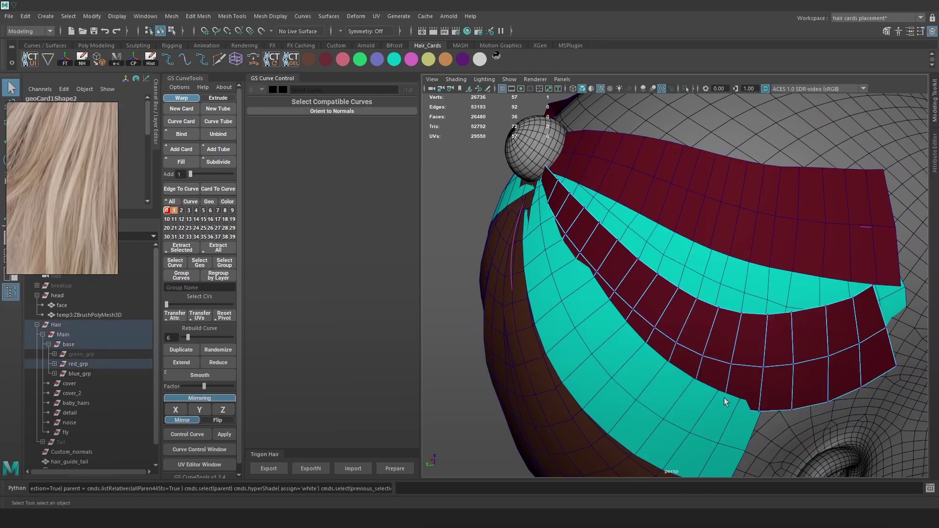
click(760, 425)
mouse_move(761, 424)
mouse_down()
mouse_move(695, 380)
mouse_move(762, 342)
mouse_move(633, 242)
mouse_move(670, 242)
mouse_move(608, 240)
mouse_up()
key(6)
key(5)
scroll(612, 223, up, 5)
click(651, 230)
key(6)
click(673, 279)
key(7)
key(5)
drag(645, 276, 658, 278)
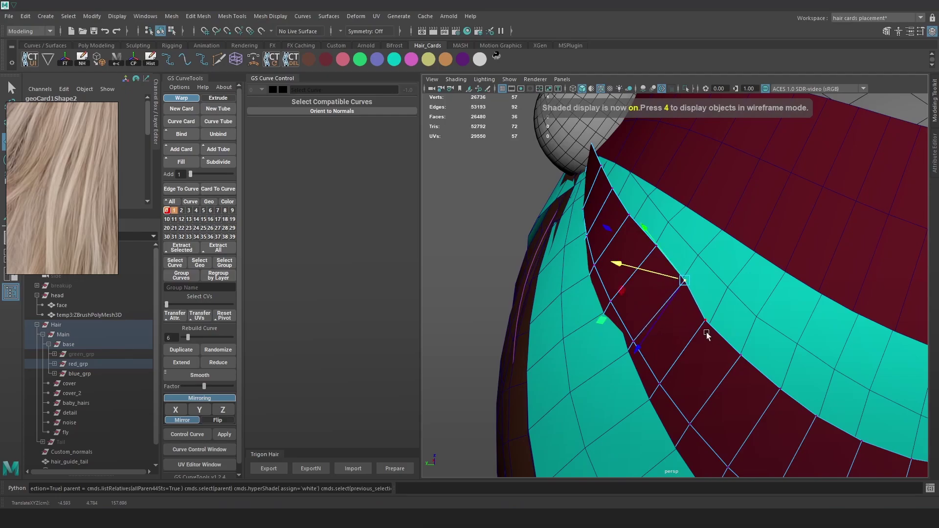
- Adjust successive vertices along the lower dark red card's upper border and one point farther inside the card
click(706, 322)
drag(670, 318, 679, 318)
click(741, 355)
drag(707, 358, 712, 357)
click(780, 390)
drag(748, 395, 750, 393)
click(689, 424)
drag(672, 429, 671, 429)
- Adjust the lower dark red card's upper-border vertices near the root and check the result with hair textures
click(628, 230)
mouse_move(629, 228)
mouse_down()
mouse_move(641, 245)
mouse_move(630, 236)
mouse_up()
click(653, 246)
click(611, 191)
drag(583, 178, 608, 170)
key(6)
mouse_move(532, 134)
alt+mouse_down()
mouse_move(688, 249)
mouse_move(650, 240)
alt+mouse_up()
- Edit the lower cyan card's vertices, adjusting the upper border points beside the lower dark red card
click(595, 372)
key(4)
key(5)
key(6)
click(593, 377)
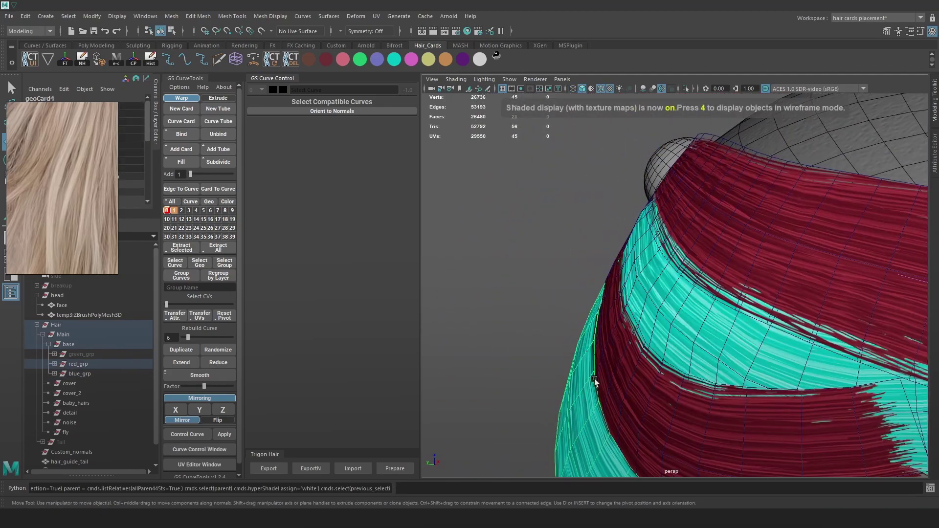
alt+drag(593, 377, 553, 220)
right_drag(546, 218, 474, 202)
click(616, 320)
key(5)
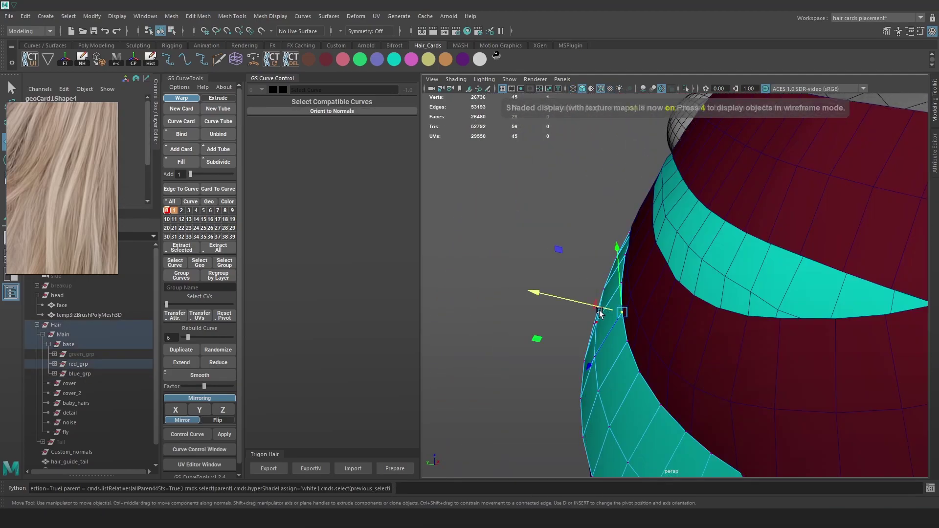
drag(582, 303, 641, 389)
click(641, 387)
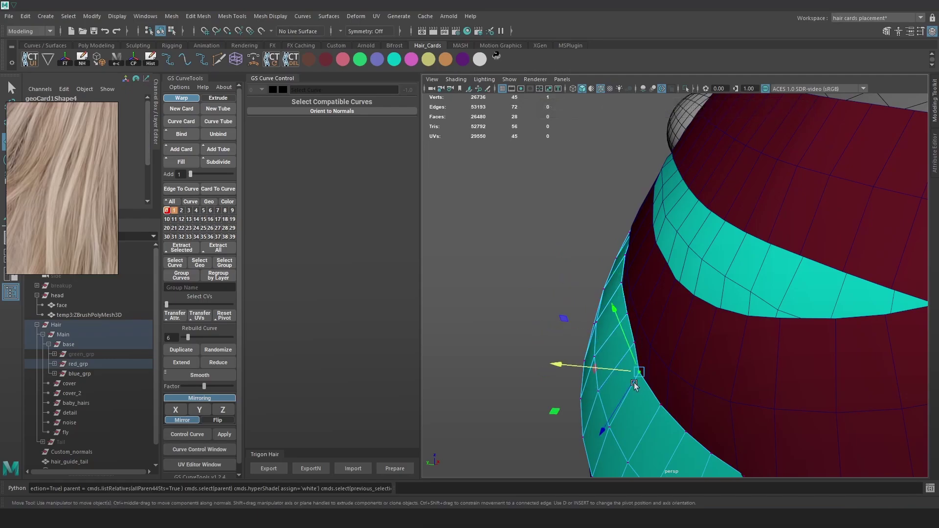
drag(601, 366, 608, 366)
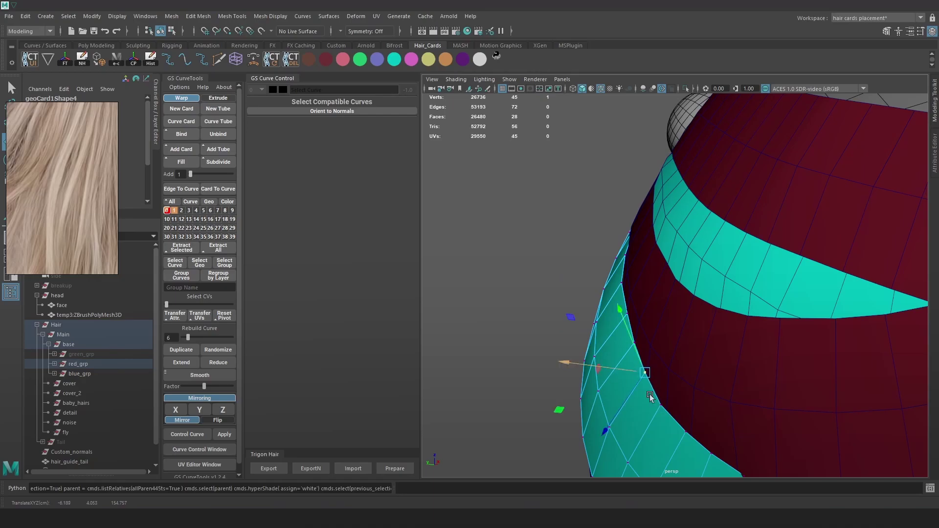
- Adjust the remaining points of the lower cyan card's upper border out to its tip corner
alt+drag(660, 414, 573, 325)
click(628, 361)
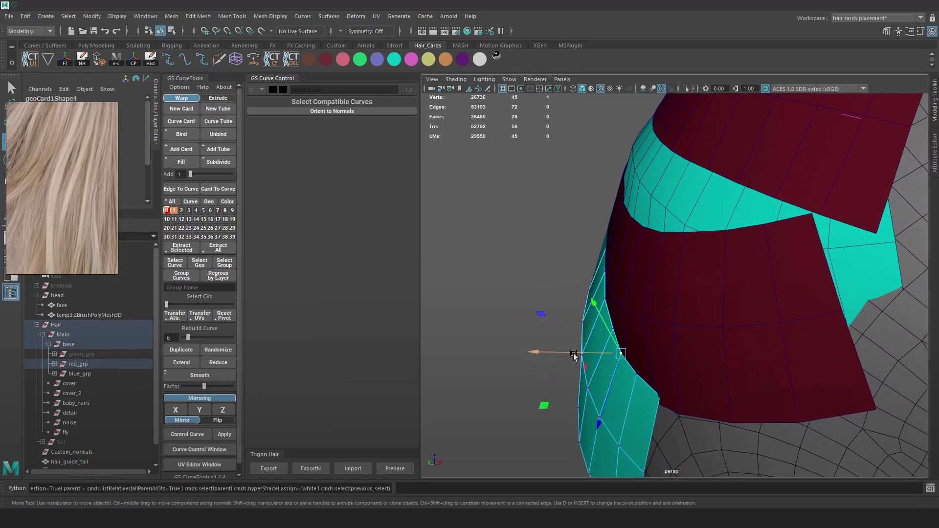
click(637, 375)
alt+drag(639, 377, 674, 397)
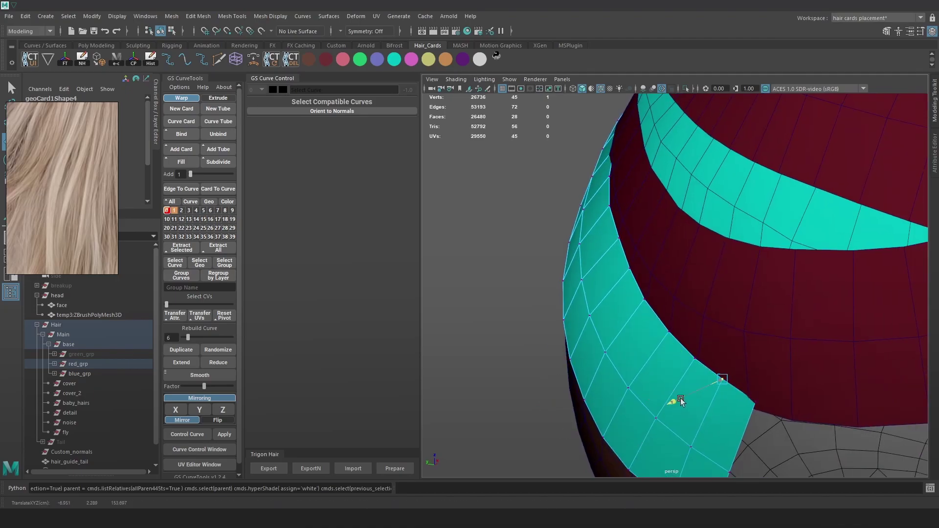
click(736, 396)
alt+drag(704, 398, 594, 347)
alt+drag(569, 362, 693, 316)
- Adjust the lower cyan card's border points above the brown card near the crown, checking with hair textures
click(649, 177)
drag(655, 155, 646, 161)
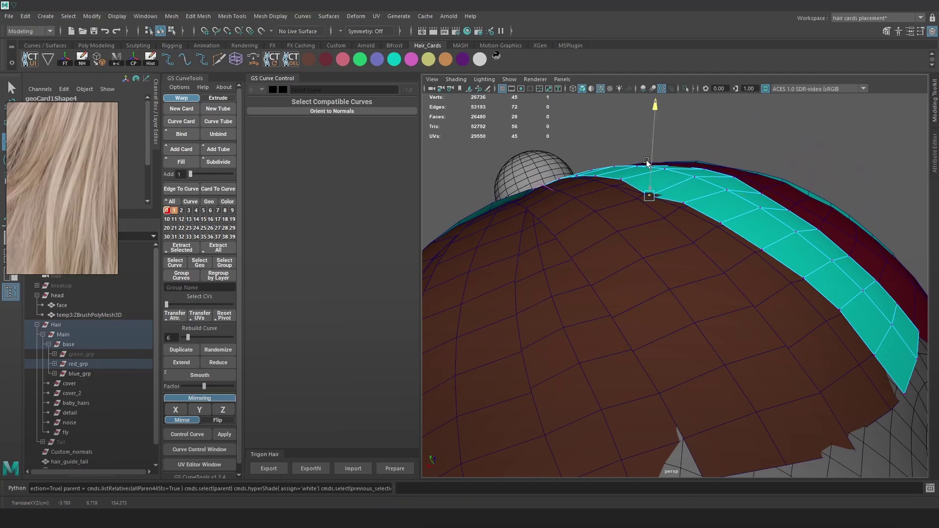
mouse_move(682, 198)
mouse_down()
mouse_move(687, 180)
mouse_move(680, 185)
mouse_up()
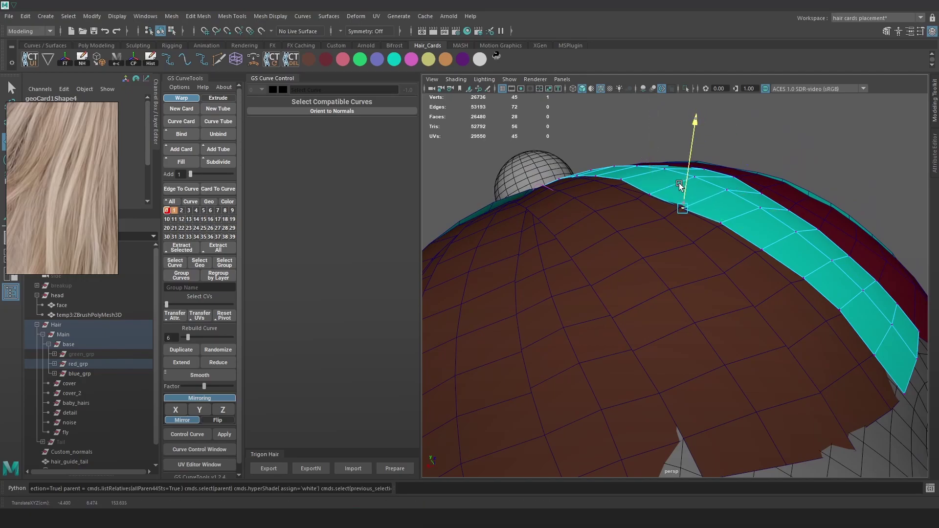
drag(723, 223, 723, 188)
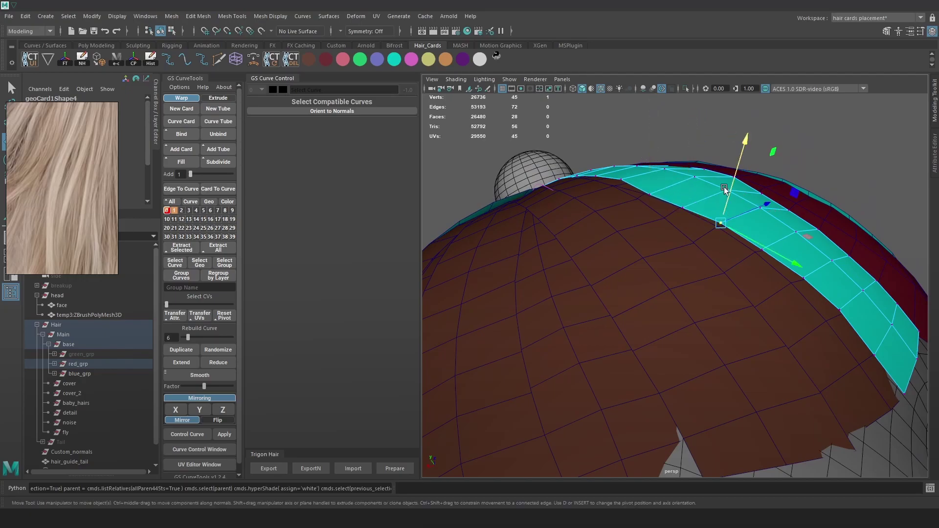
key(6)
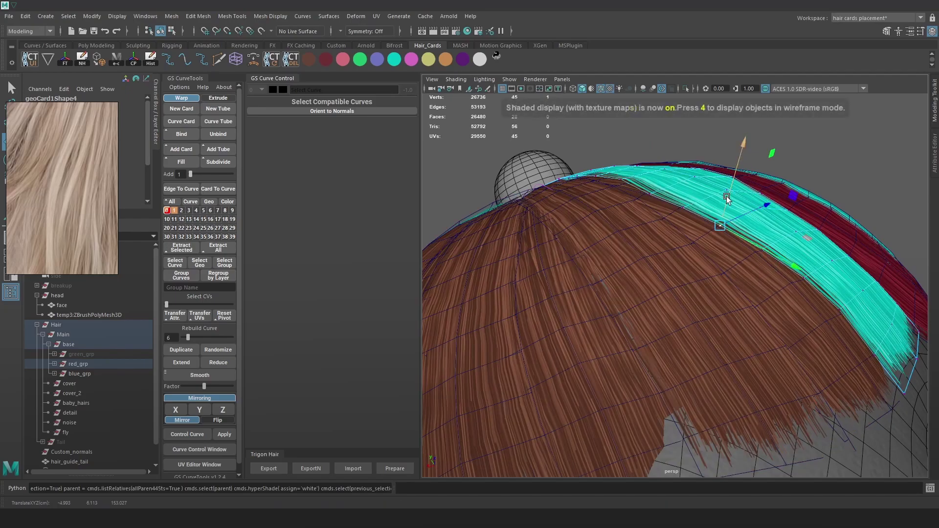
key(5)
- Fit the outer half of the lower cyan card's brown-side border to the brown card, including the tip corner
drag(727, 198, 771, 232)
click(804, 278)
drag(814, 256, 810, 261)
click(840, 310)
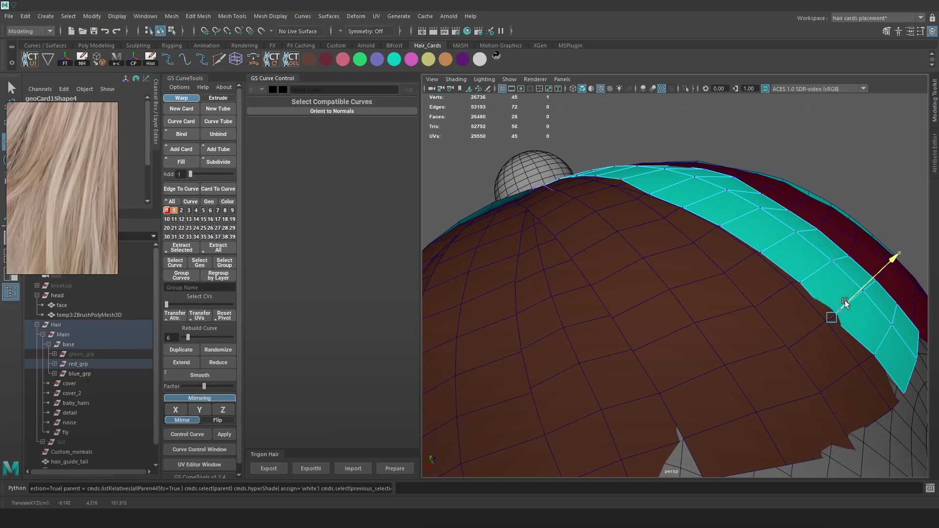
click(913, 388)
drag(915, 385, 914, 391)
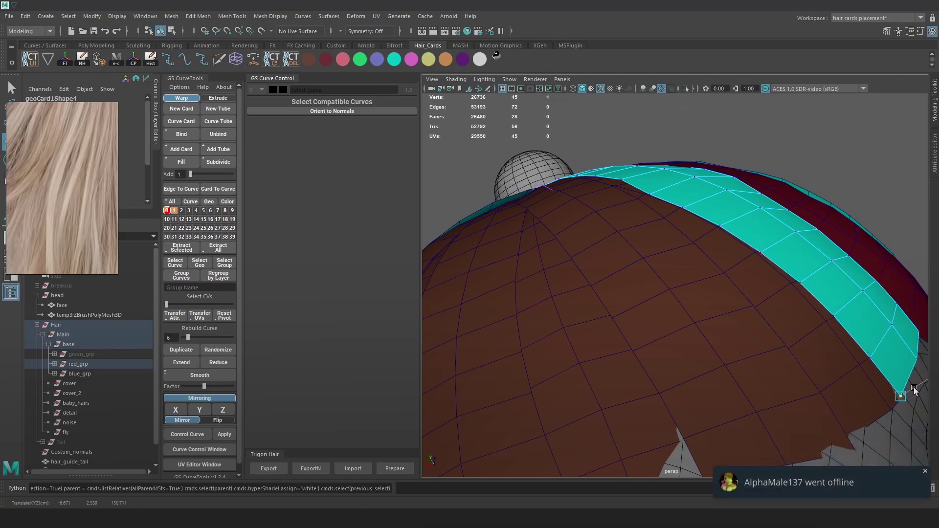
- Fine-tune the lower cyan card's brown-side border points near the root sphere, comparing textured and plain shading
alt+drag(821, 284, 790, 312)
alt+middle_drag(791, 312, 806, 386)
click(663, 274)
drag(664, 253, 604, 201)
click(634, 255)
click(614, 243)
key(6)
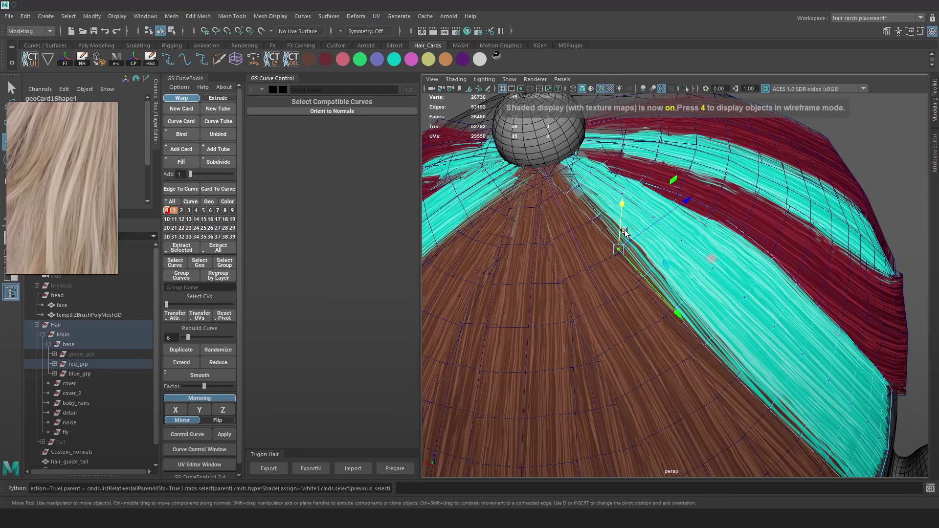
alt+middle_drag(617, 206, 673, 257)
key(5)
alt+drag(673, 257, 671, 303)
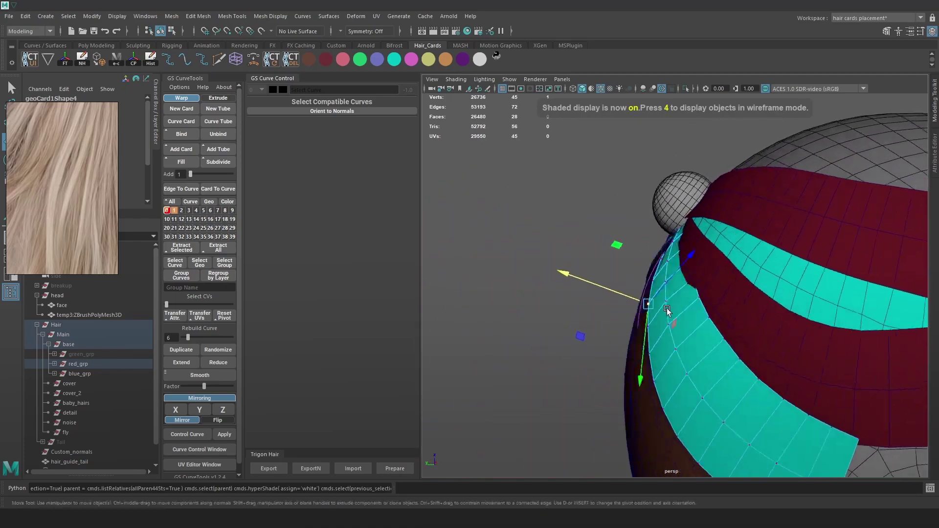
scroll(656, 284, up, 5)
click(632, 257)
click(677, 272)
alt+drag(632, 258, 679, 282)
- Adjust vertices along the brown card's border so it sits beneath the neighbouring cyan card
key(F9)
click(636, 201)
click(707, 282)
click(725, 346)
alt+drag(704, 352, 710, 354)
drag(700, 360, 789, 400)
click(784, 374)
click(818, 417)
drag(824, 438, 823, 438)
click(785, 377)
drag(786, 383, 785, 385)
key(6)
key(5)
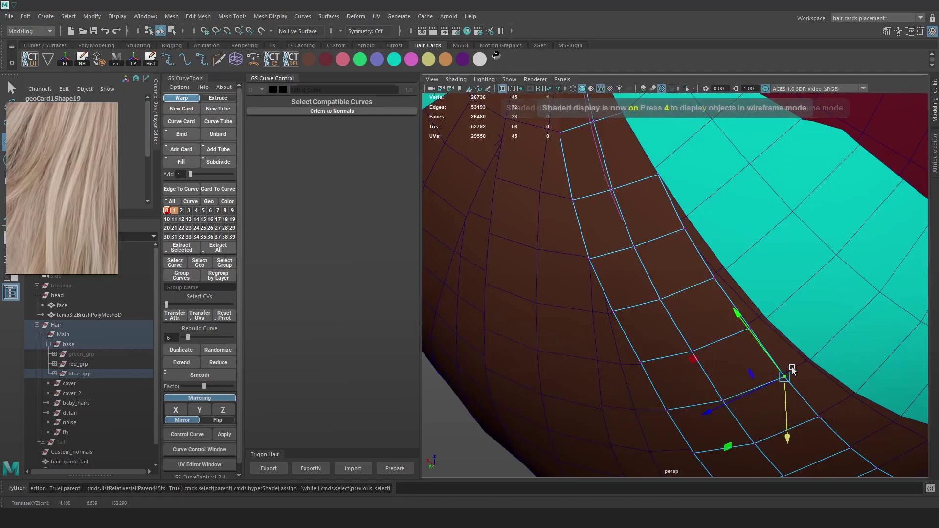
- Smooth successive cross edge loops toward the tip of the upper dark red card with Edit Edge Flow
alt+right_drag(791, 367, 735, 278)
mouse_move(734, 278)
alt+mouse_down()
mouse_move(806, 312)
mouse_move(732, 288)
mouse_move(639, 324)
mouse_move(711, 254)
mouse_move(733, 270)
alt+mouse_up()
click(712, 273)
double_click(734, 248)
right_drag(732, 269, 732, 345)
key(h)
double_click(728, 254)
key(g)
double_click(753, 261)
key(g)
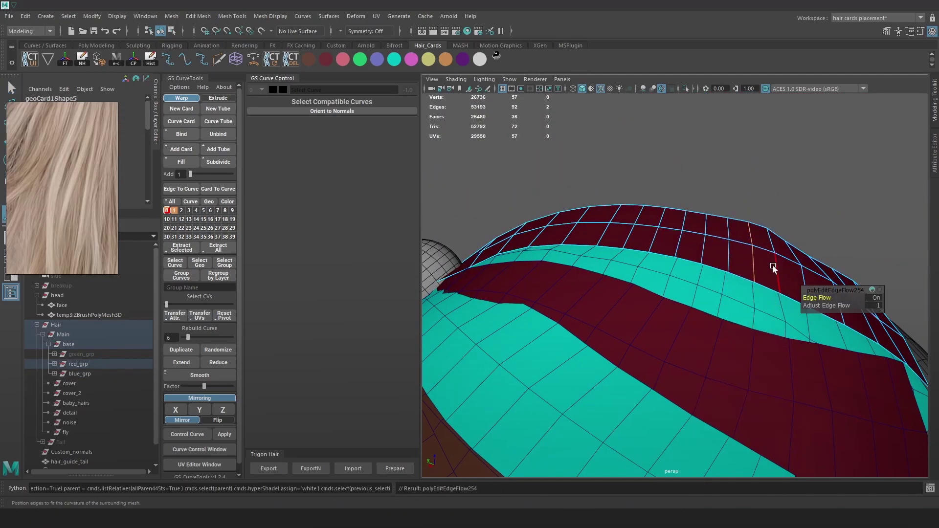
double_click(776, 267)
key(g)
double_click(804, 279)
key(g)
- Repeat Edit Edge Flow on more edges of the upper dark red card to even out its curvature
click(677, 247)
key(g)
alt+drag(725, 287, 713, 332)
right_drag(713, 333, 709, 315)
click(709, 315)
key(g)
double_click(807, 326)
key(g)
alt+drag(808, 328, 793, 348)
alt+middle_drag(792, 348, 768, 327)
scroll(768, 325, down, 3)
double_click(772, 315)
key(g)
alt+drag(788, 342, 777, 317)
double_click(764, 320)
key(g)
- Return to object selection, display the hair textures and adjust the dark red cards' overlap with the cyan cards
key(q)
right_drag(756, 287, 730, 283)
key(6)
key(7)
click(770, 377)
key(6)
key(w)
alt+middle_drag(779, 386, 759, 374)
alt+right_drag(759, 374, 837, 411)
alt+middle_drag(836, 410, 739, 359)
ctrl+drag(737, 396, 830, 368)
click(779, 234)
drag(806, 224, 801, 225)
alt+drag(797, 229, 677, 229)
click(665, 116)
drag(655, 111, 646, 103)
click(588, 136)
right_drag(677, 204, 699, 182)
click(577, 284)
alt+drag(582, 283, 631, 286)
alt+middle_drag(631, 286, 660, 248)
- Fine-tune individual vertices of the lower dark red card from the root to its outer end with hair textures displayed
right_drag(529, 254, 492, 255)
click(655, 282)
drag(620, 278, 625, 278)
click(680, 398)
drag(656, 402, 654, 403)
alt+drag(654, 403, 631, 406)
drag(644, 416, 602, 403)
click(627, 402)
click(611, 289)
drag(579, 295, 586, 295)
click(630, 179)
click(630, 172)
drag(587, 176, 593, 175)
alt+drag(594, 177, 653, 184)
drag(653, 180, 656, 178)
alt+drag(591, 187, 837, 266)
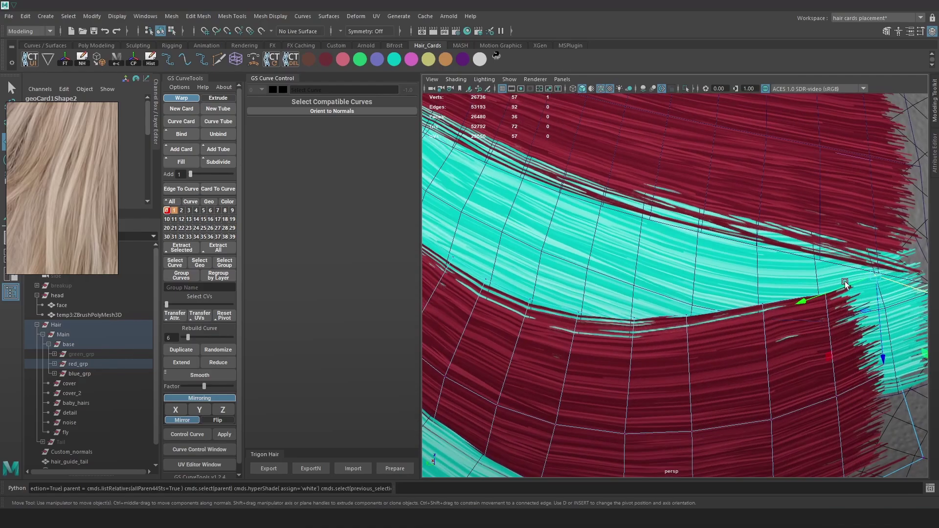
- Clear the vertex selection, select the right_side group inside red_grp and frame it
alt+right_drag(837, 266, 706, 225)
click(705, 226)
click(876, 106)
alt+drag(876, 105, 655, 284)
alt+right_drag(655, 285, 735, 275)
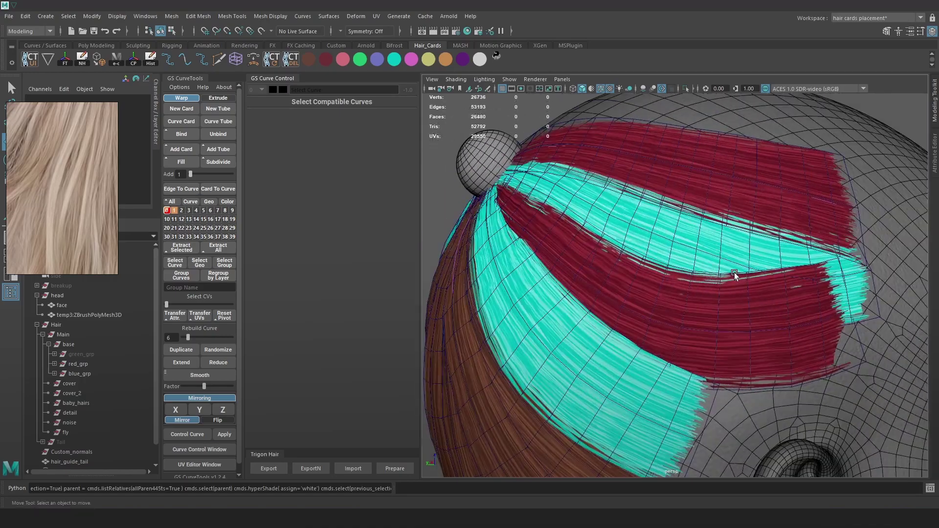
click(79, 365)
click(54, 364)
click(85, 374)
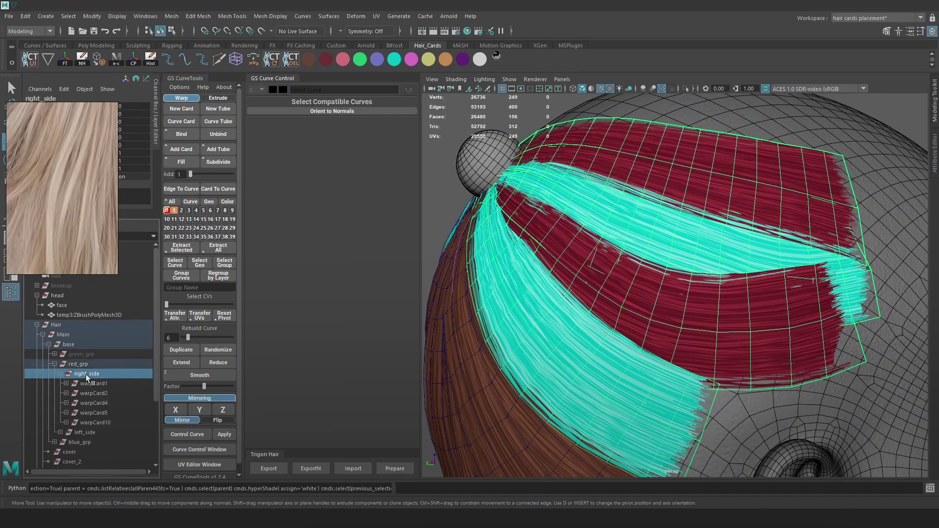
key(f)
alt+drag(655, 220, 651, 255)
- Examine the side cards' coverage and overlaps from several angles, including the rendered hair in Marmoset Toolbag
click(793, 201)
alt+right_drag(651, 254, 699, 308)
alt+drag(699, 306, 746, 298)
alt+right_drag(746, 298, 707, 261)
alt+drag(841, 241, 653, 242)
alt+middle_drag(653, 243, 681, 264)
alt+right_drag(680, 265, 703, 273)
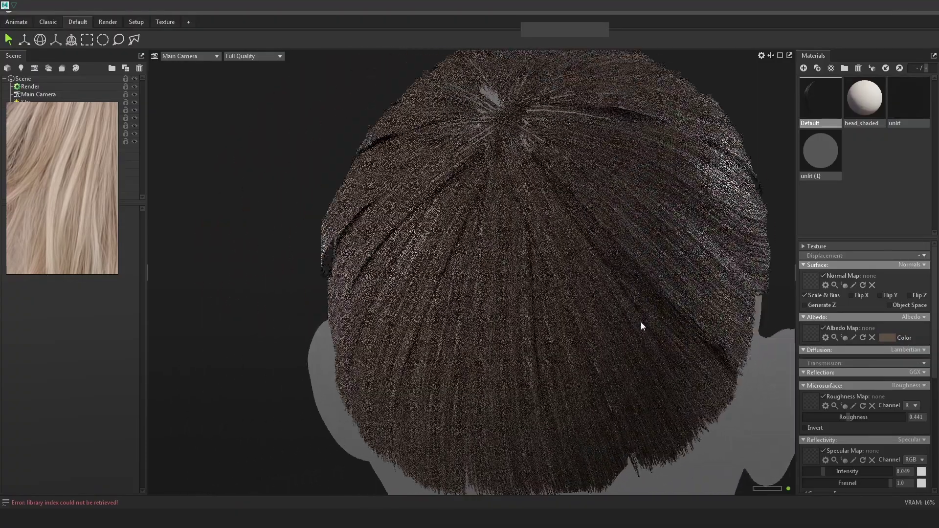
alt+middle_drag(641, 307, 634, 338)
alt+drag(634, 337, 589, 369)
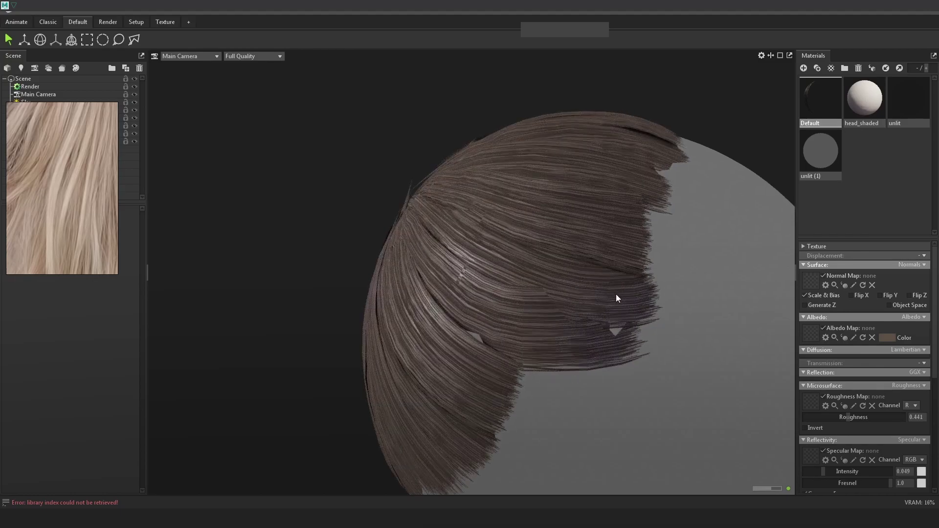
- Switch to Maya and export the updated hair cards with Trigon Hair
middle_drag(616, 294, 644, 285)
scroll(643, 286, up, 1)
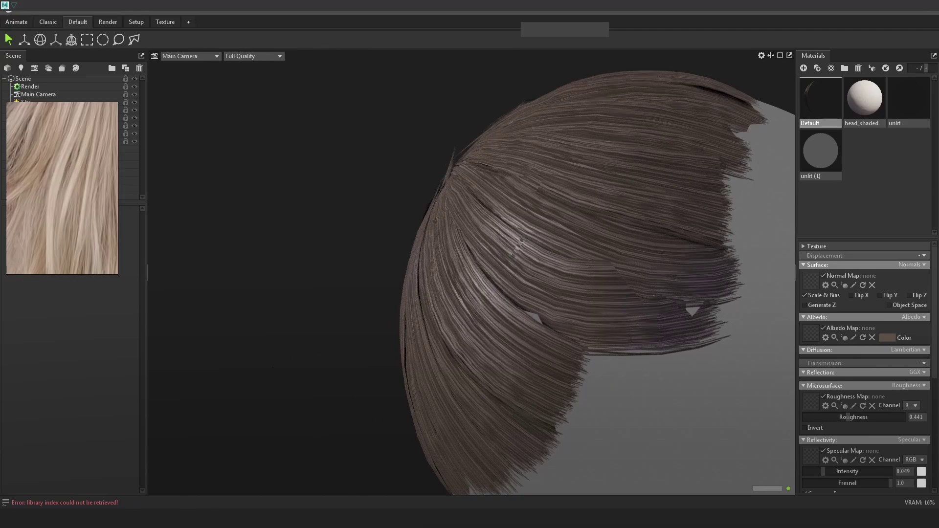
click(151, 485)
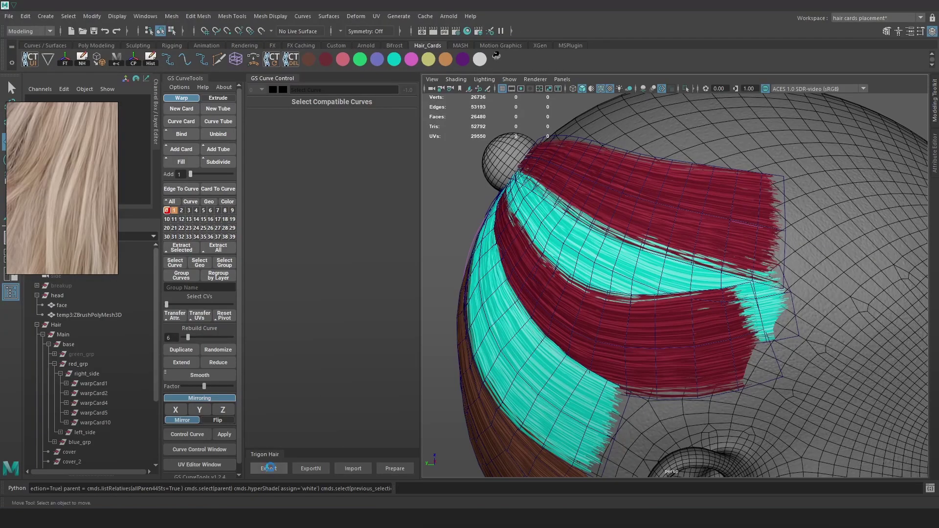
click(268, 468)
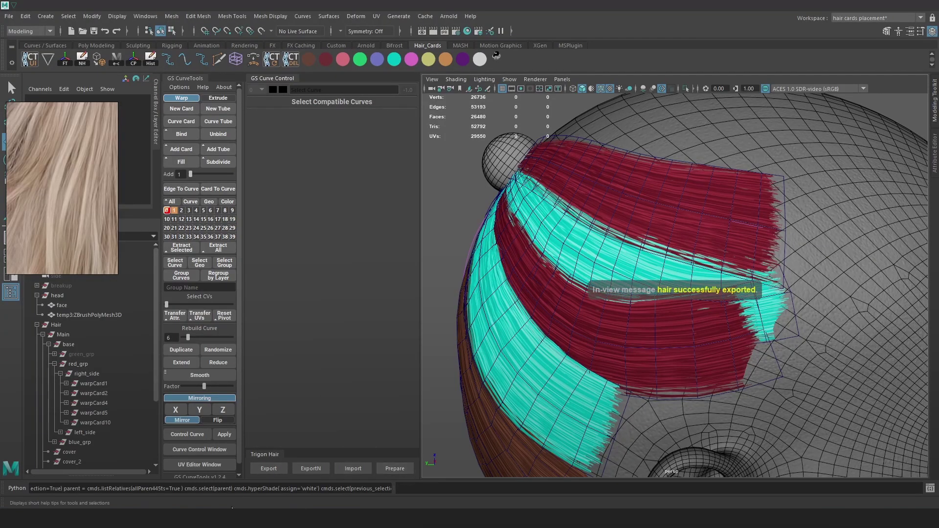
- Switch to Marmoset Toolbag and examine the rendered hair from the back and both sides for gaps and poor overlaps
click(282, 516)
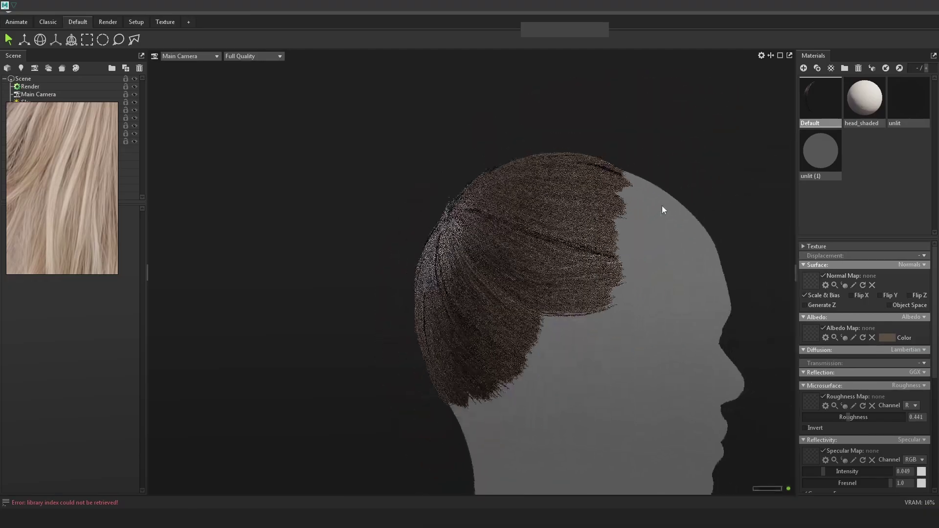
drag(672, 262, 614, 239)
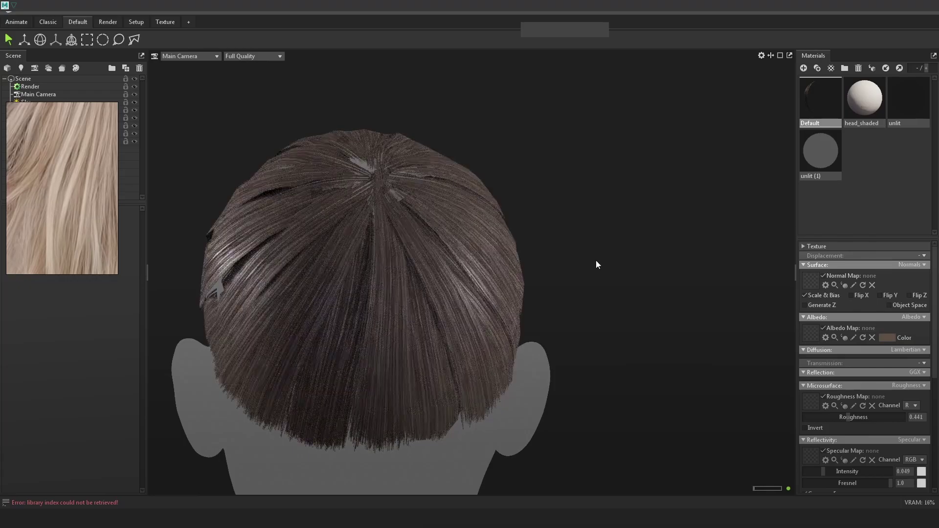
right_click(497, 242)
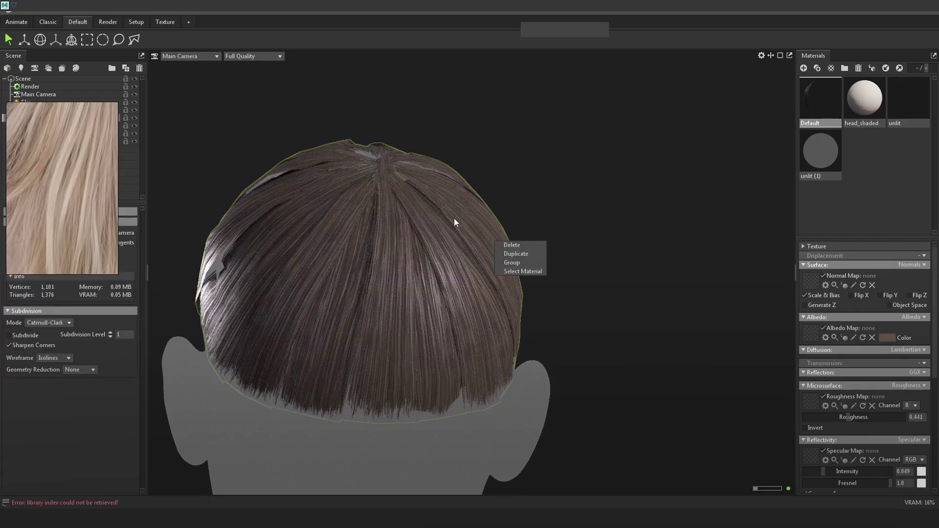
click(676, 216)
alt+drag(676, 216, 667, 234)
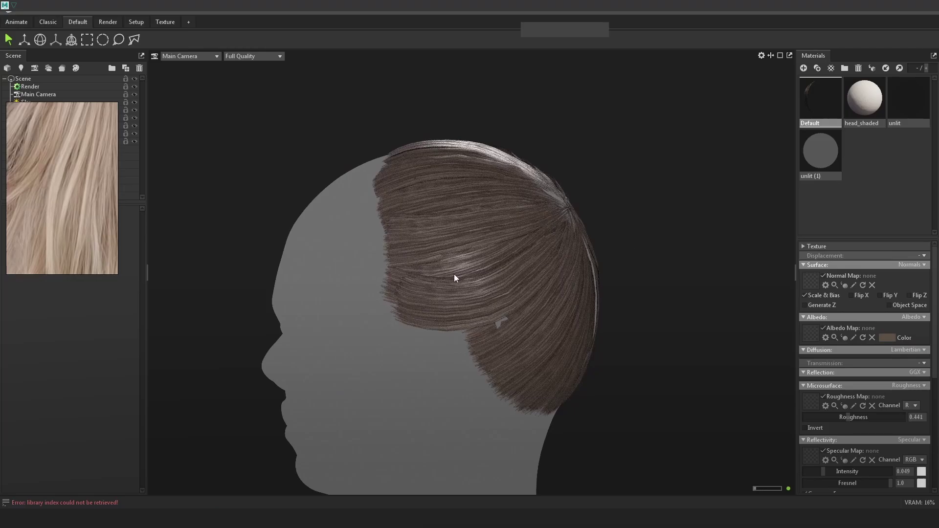
alt+drag(499, 273, 636, 276)
alt+right_drag(507, 256, 490, 391)
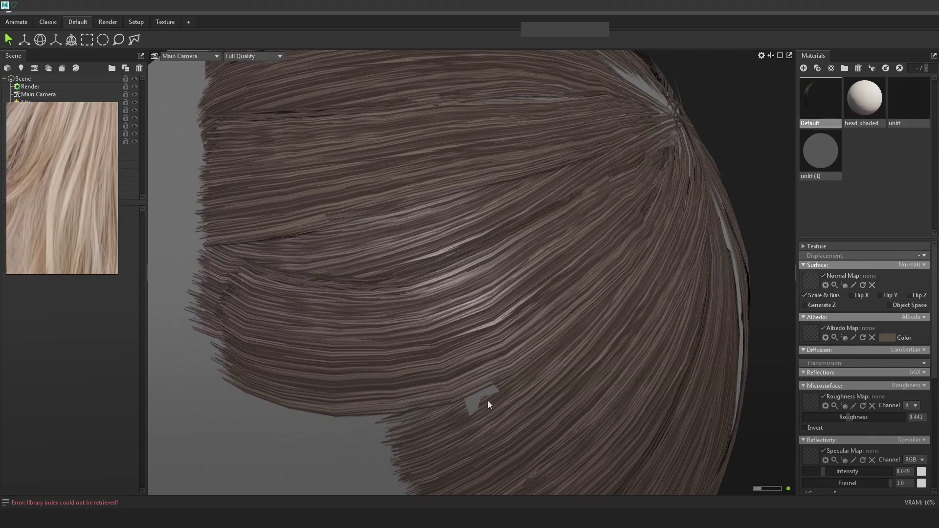
alt+right_drag(523, 359, 506, 318)
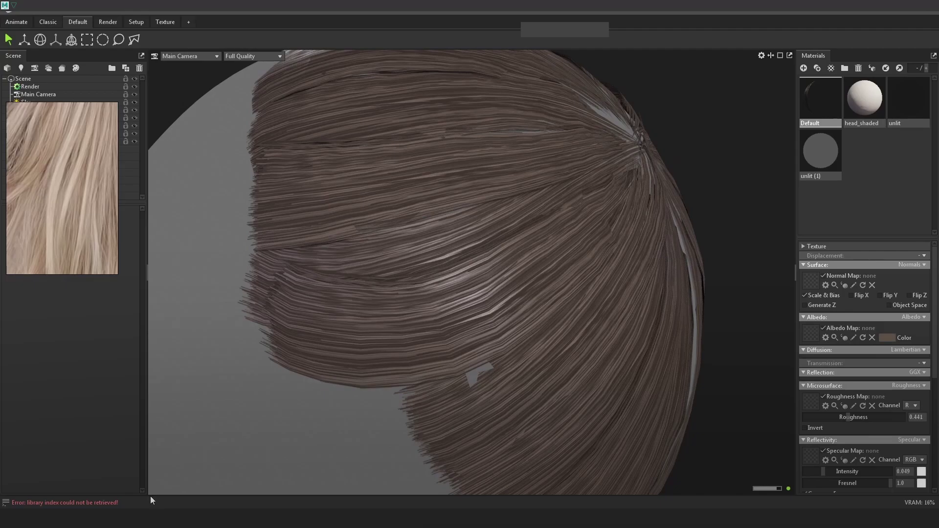
- Switch back to Maya and unhide the green_grp hair cards on top of the head
click(136, 488)
alt+drag(606, 330, 682, 235)
alt+right_drag(690, 215, 708, 233)
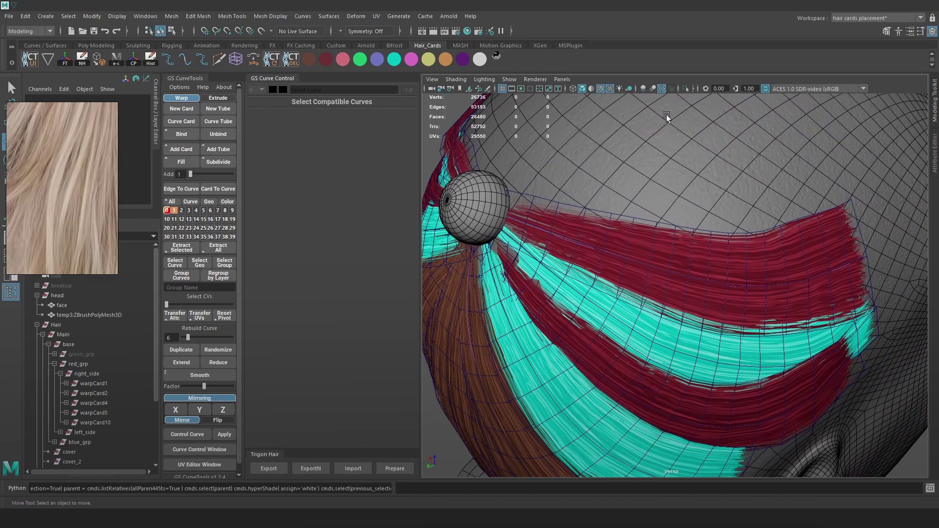
alt+middle_drag(775, 261, 767, 306)
alt+right_drag(767, 306, 678, 259)
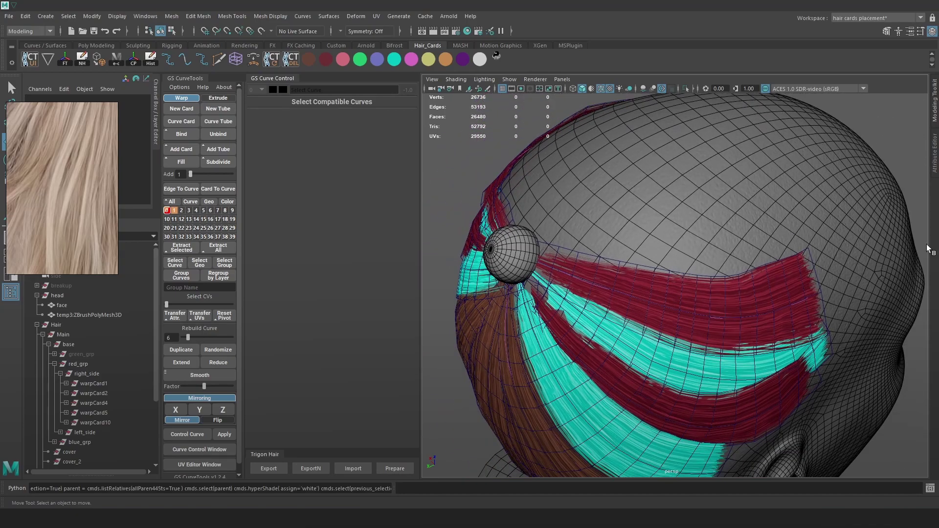
click(99, 355)
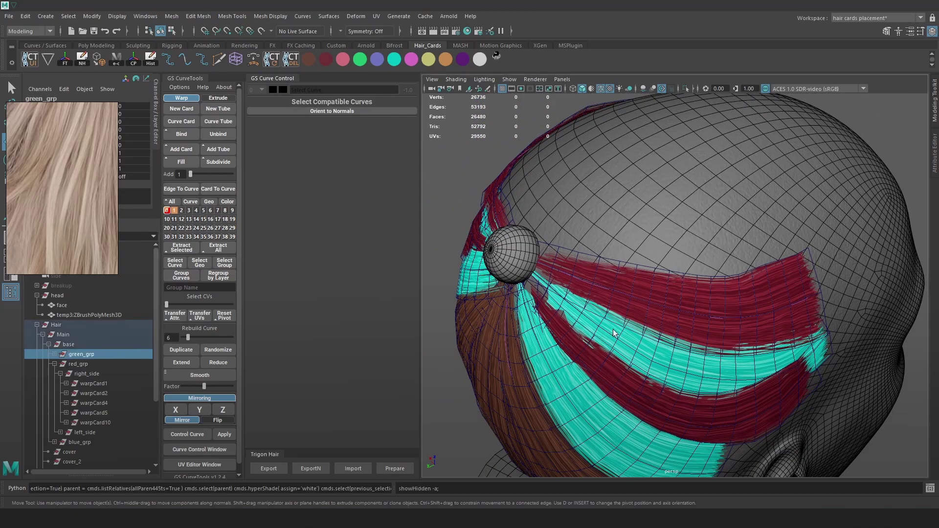
key(shift+h)
- Turn off the hair texture display and isolate the green_grp cards in the viewport
click(701, 263)
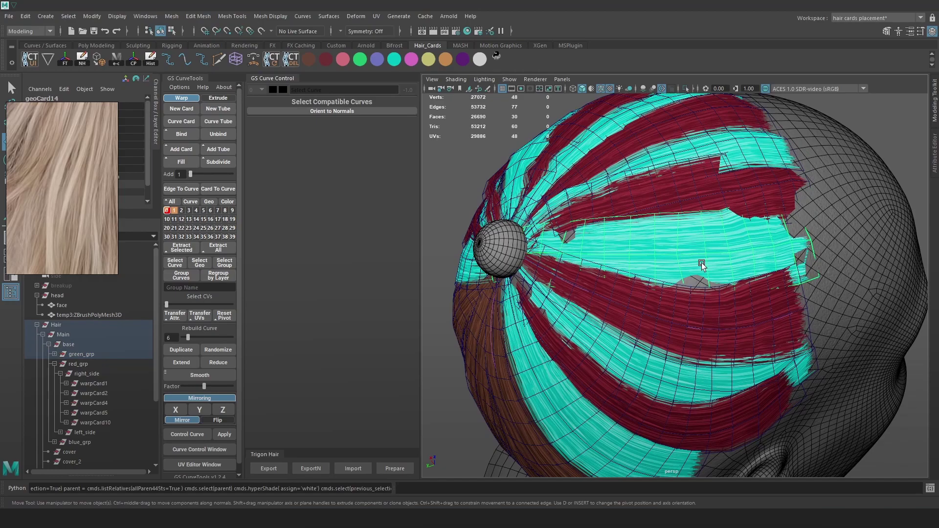
key(5)
alt+right_drag(698, 233, 626, 309)
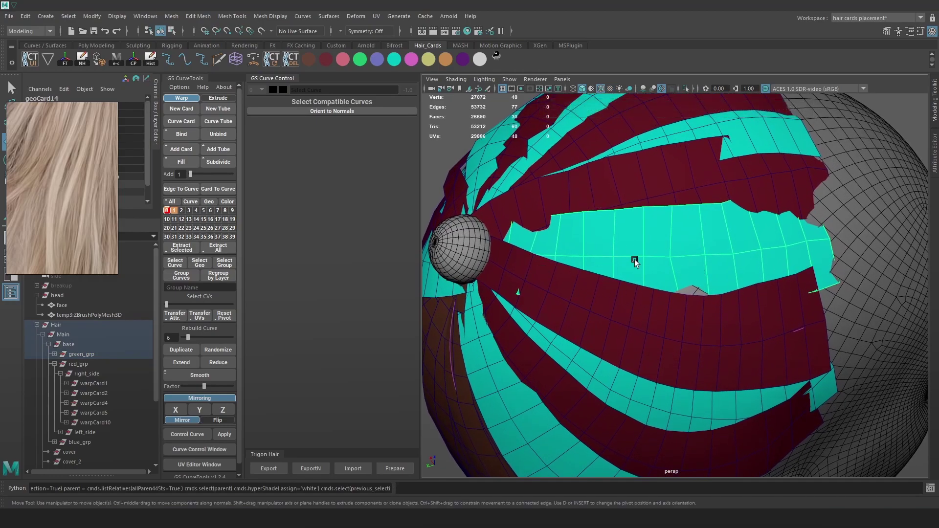
alt+drag(830, 221, 773, 224)
alt+right_drag(685, 215, 705, 228)
alt+middle_drag(706, 227, 747, 269)
click(740, 232)
right_click(734, 244)
click(758, 218)
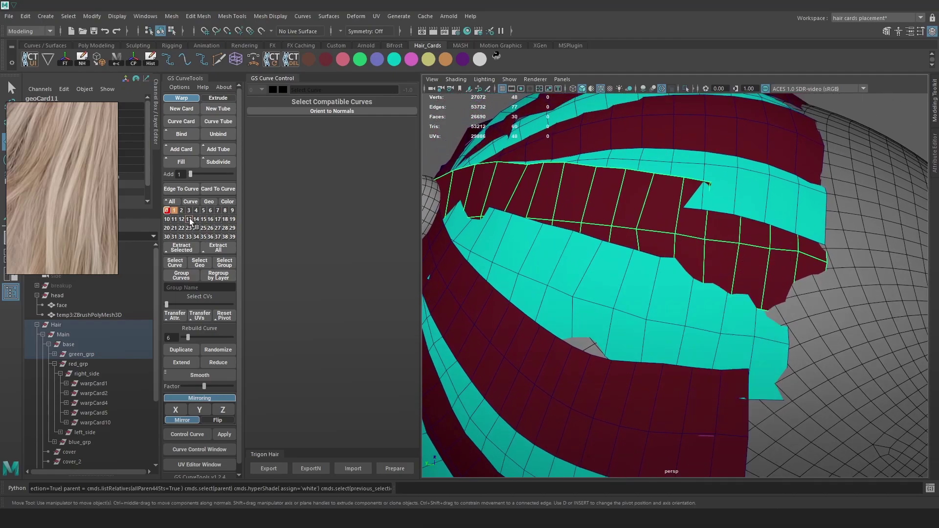
scroll(699, 286, down, 5)
click(879, 142)
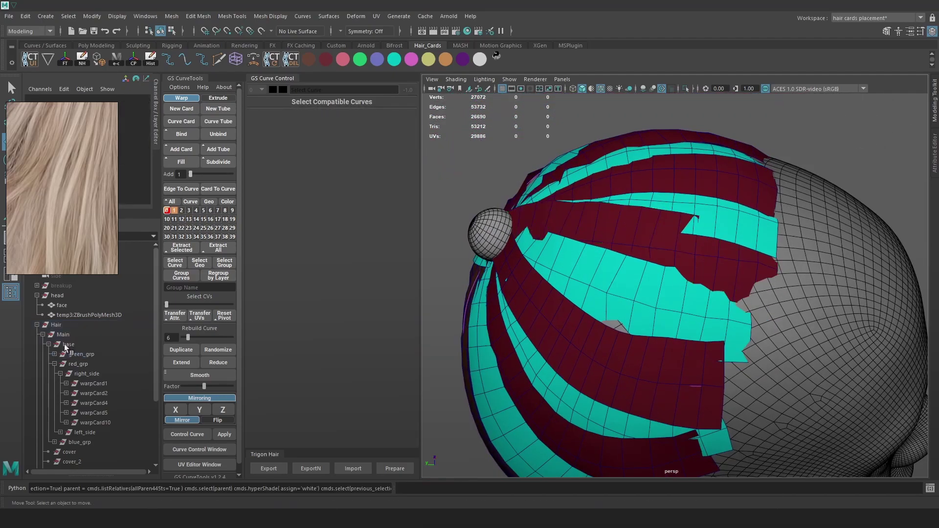
click(82, 353)
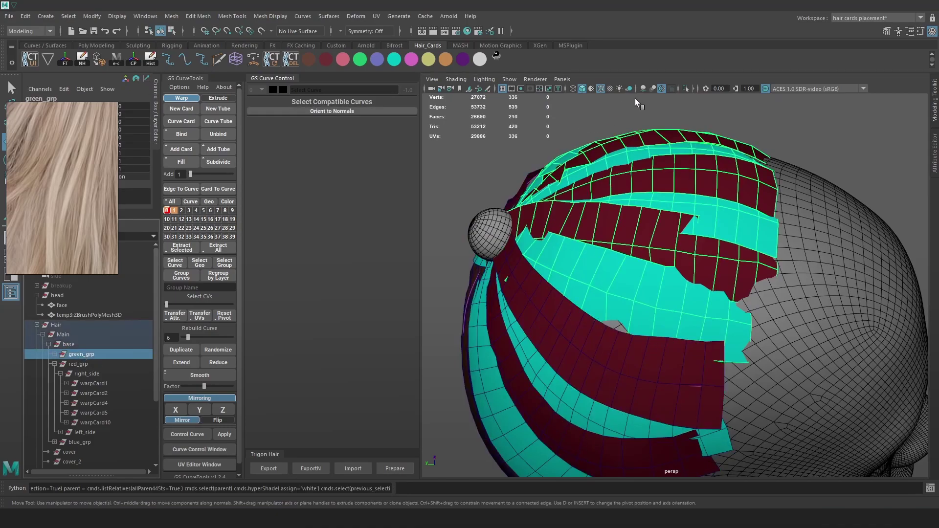
click(685, 89)
click(767, 134)
- Smooth the edge loops along the lowest cyan card of green_grp with Edit Edge Flow
click(634, 266)
alt+drag(758, 245, 600, 209)
double_click(671, 224)
shift+right_drag(671, 227, 670, 317)
double_click(709, 278)
key(g)
double_click(738, 266)
key(g)
double_click(768, 265)
key(g)
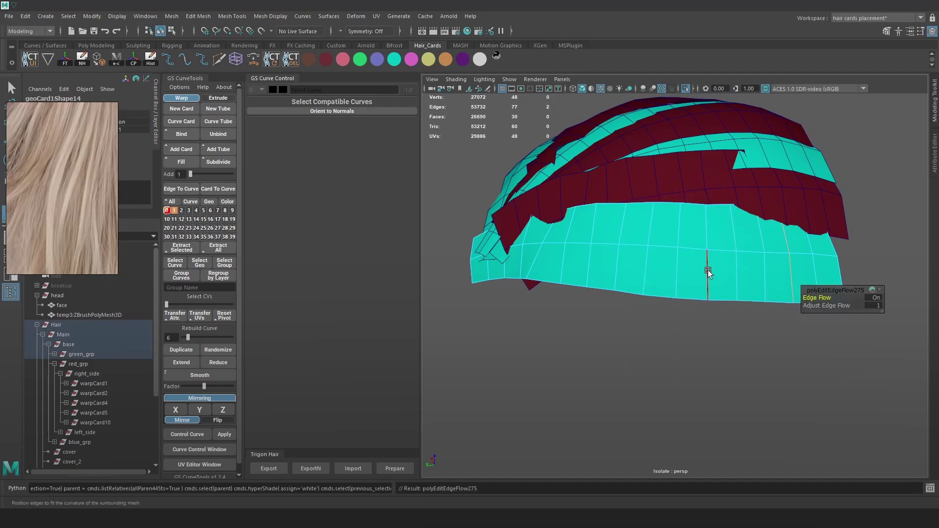
double_click(664, 269)
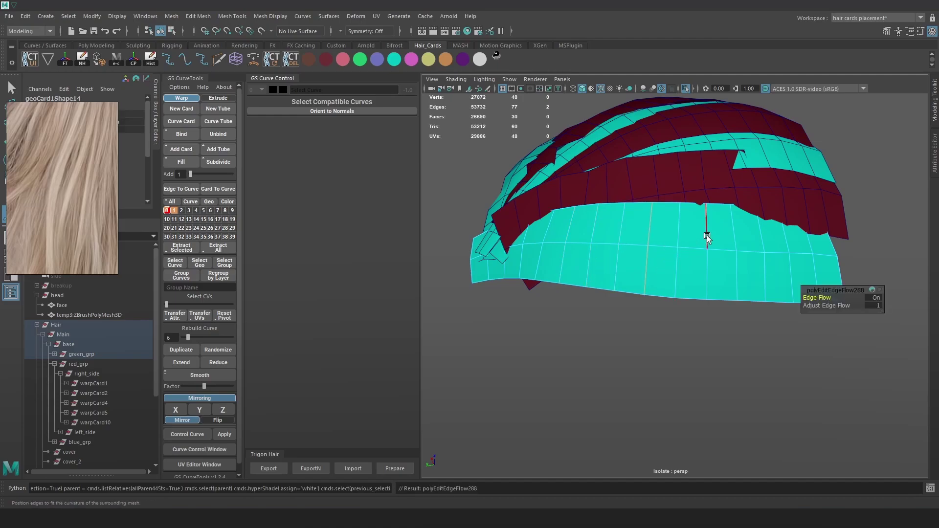
alt+drag(707, 239, 697, 222)
- Apply Edit Edge Flow to the edge loops of the dark red card directly above the lowest cyan card
right_drag(697, 221, 699, 157)
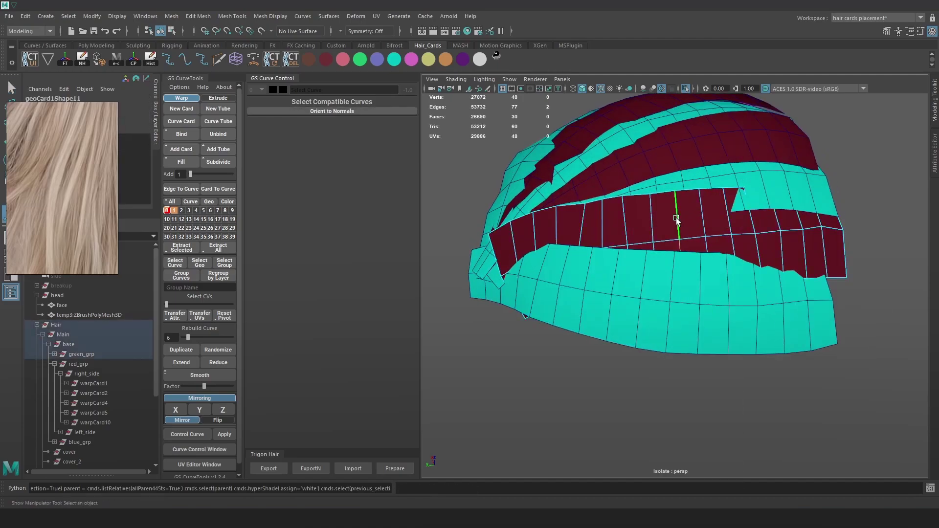
click(602, 220)
click(556, 226)
key(g)
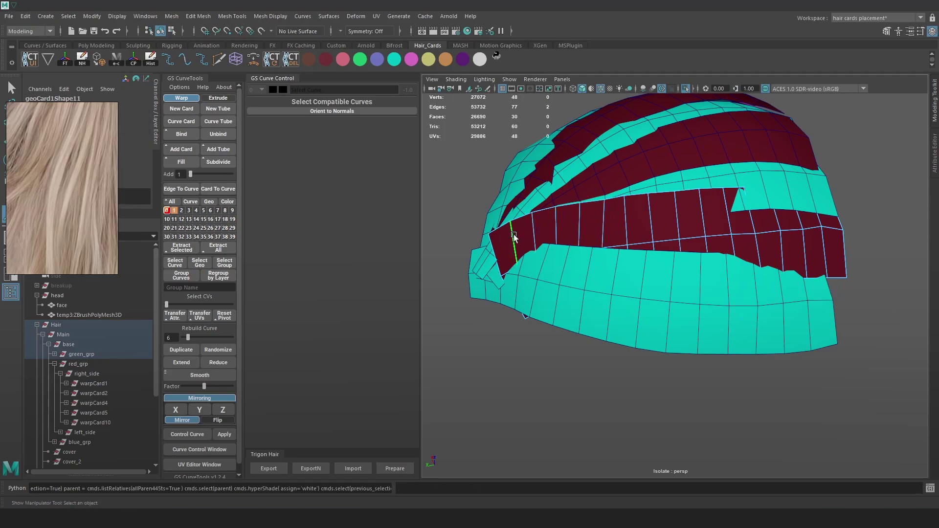
click(658, 223)
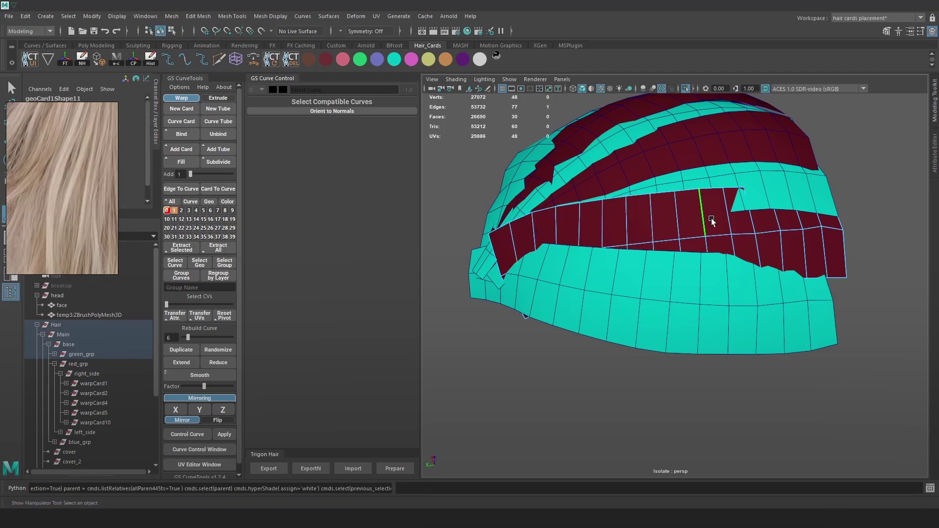
click(797, 223)
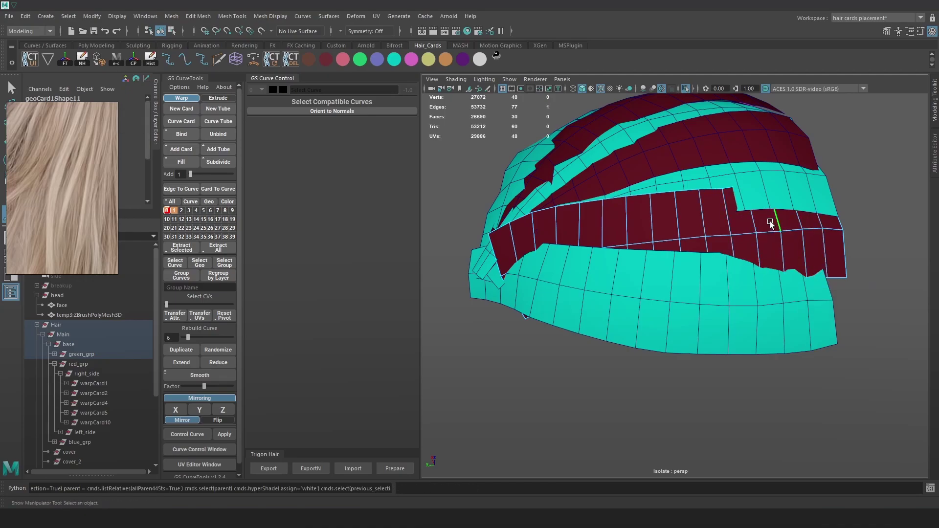
- Even out the next cyan card's edge loops with Edit Edge Flow, then display the hair textures in object selection
right_drag(806, 174, 804, 146)
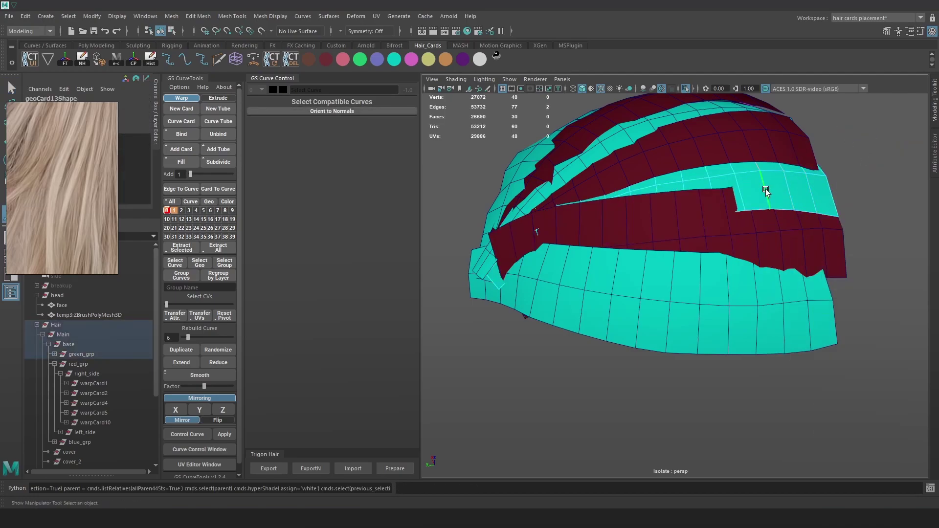
click(737, 192)
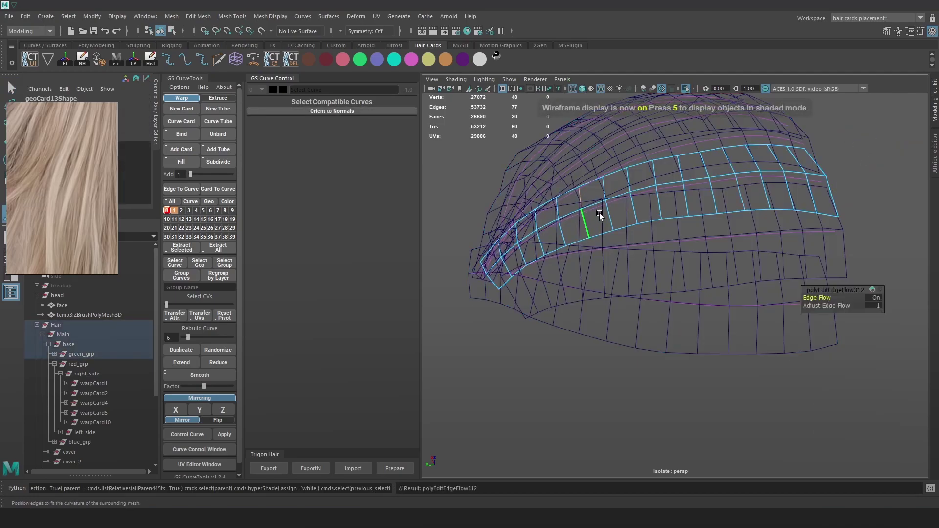
double_click(693, 197)
key(g)
double_click(538, 246)
key(g)
double_click(521, 253)
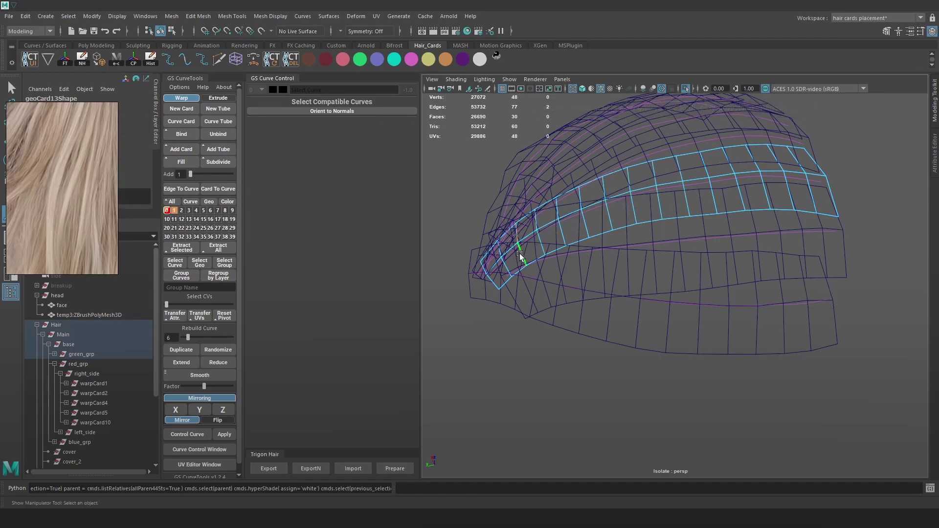
key(g)
key(6)
key(q)
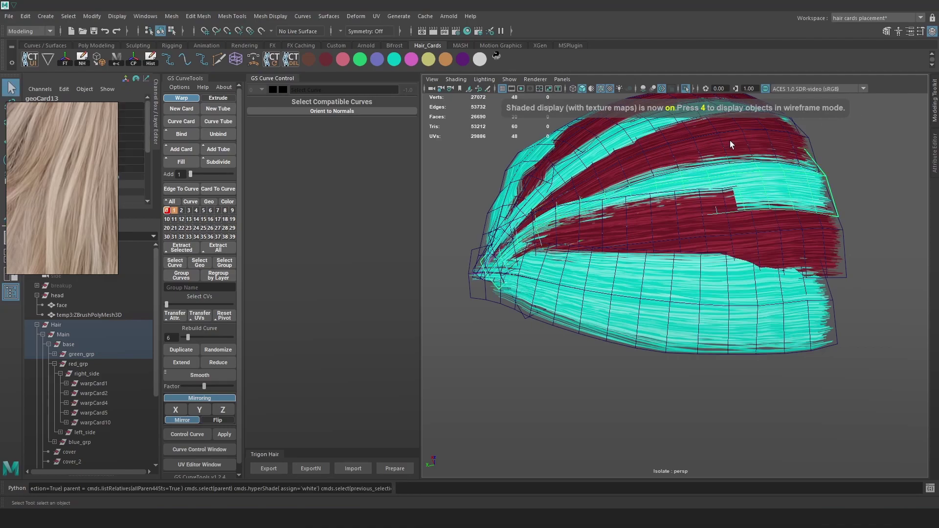
- Smooth the edge loops of the narrow cyan card between the two dark red cards on the opposite side with Edit Edge Flow
alt+drag(827, 146, 690, 223)
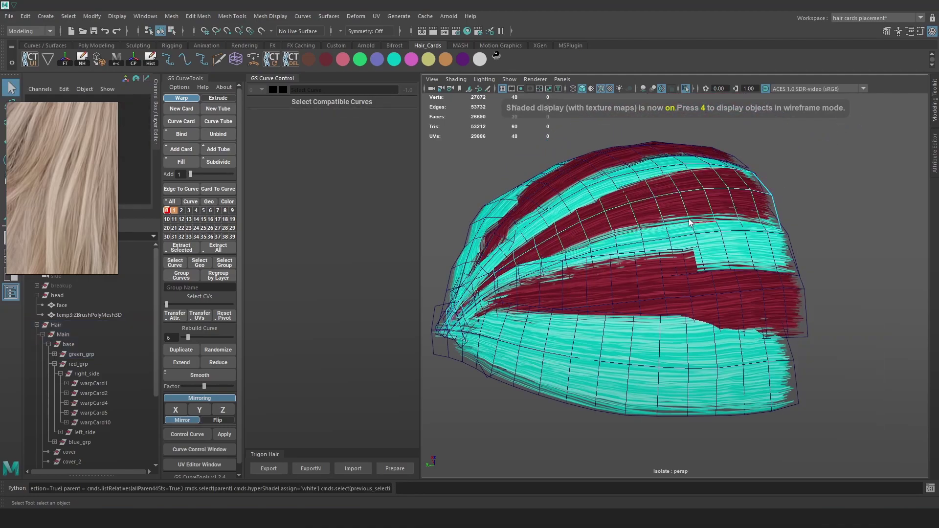
click(609, 221)
alt+drag(561, 245, 720, 173)
click(852, 131)
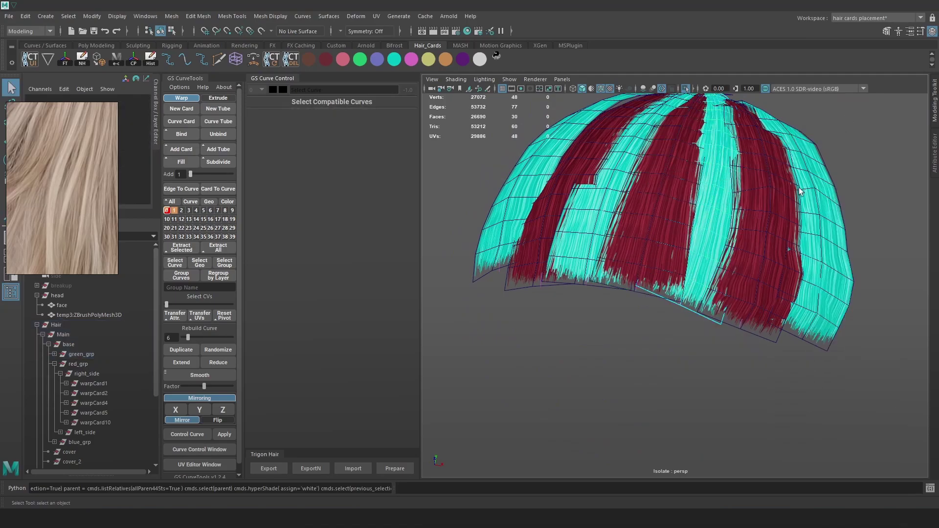
alt+drag(801, 188, 727, 202)
double_click(712, 215)
key(g)
double_click(739, 207)
key(g)
double_click(761, 209)
key(g)
double_click(714, 208)
key(g)
double_click(785, 195)
key(g)
double_click(800, 195)
key(g)
double_click(816, 205)
key(g)
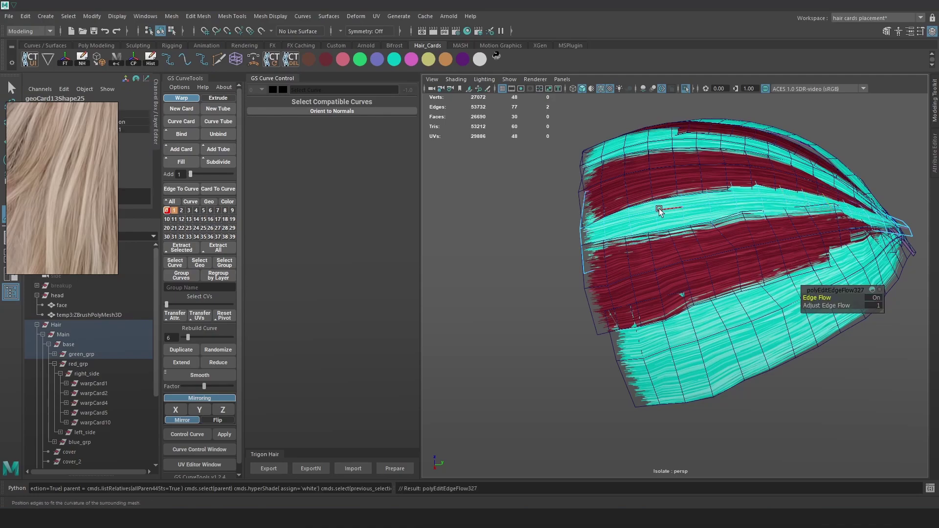
double_click(656, 203)
key(g)
double_click(632, 222)
key(g)
- Turn off the hair textures and smooth the outer edge loops of the opposite side's lower dark red card with Edit Edge Flow
key(5)
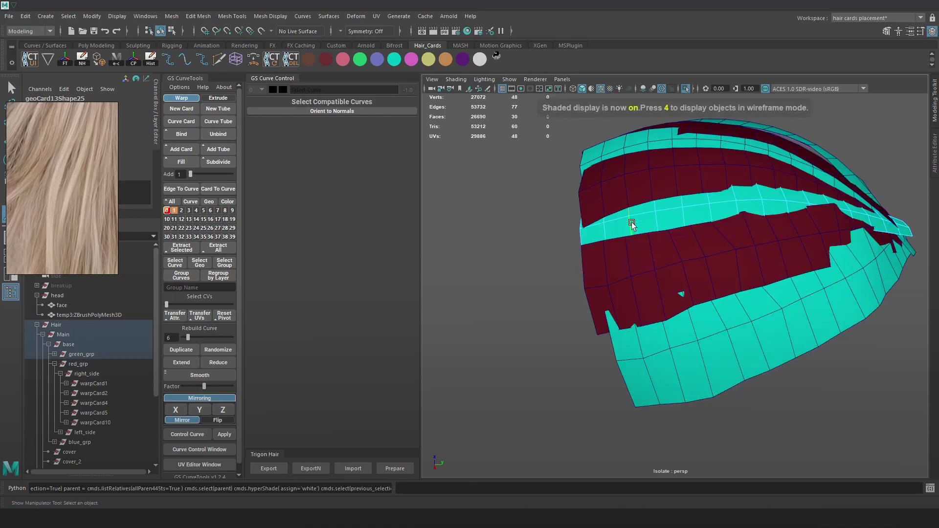
key(q)
click(721, 246)
alt+middle_drag(751, 246, 707, 242)
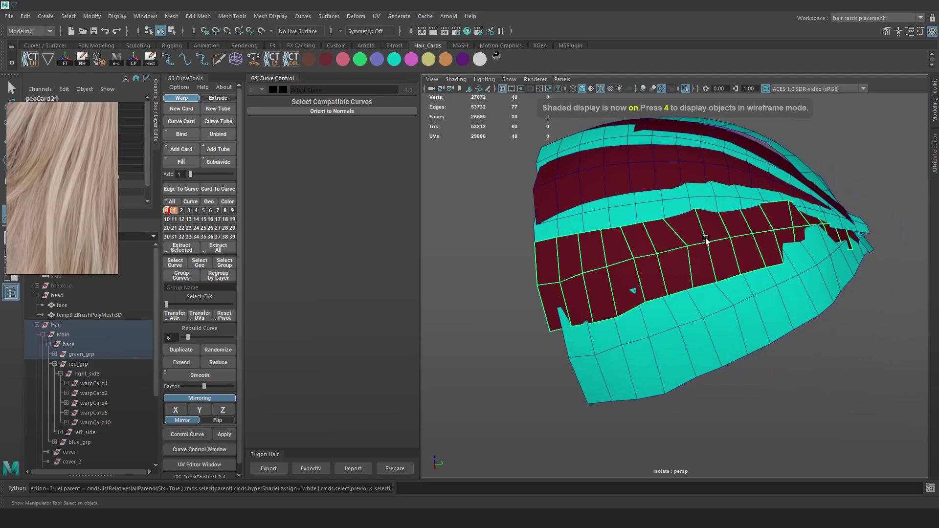
right_drag(707, 242, 710, 194)
double_click(676, 231)
key(g)
double_click(650, 246)
key(g)
double_click(626, 248)
key(g)
double_click(590, 253)
key(g)
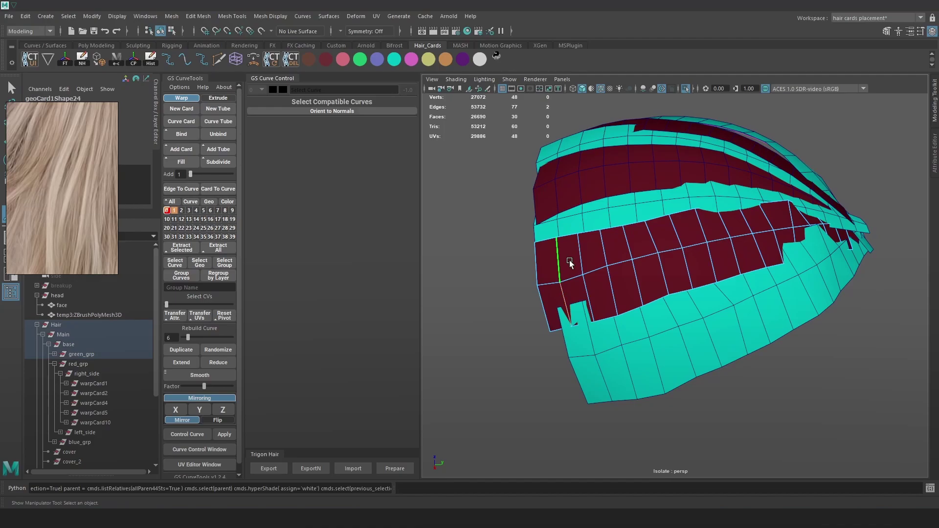
double_click(585, 258)
key(g)
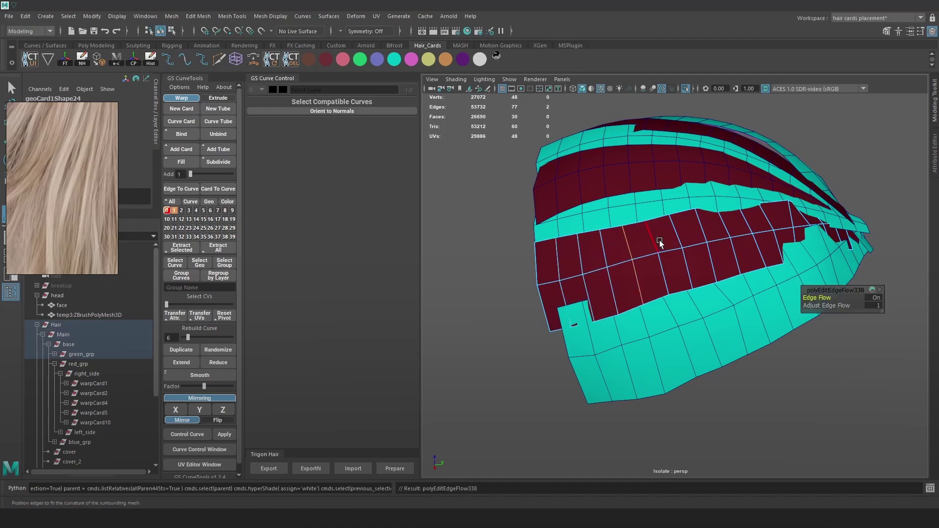
- Smooth the remaining edge loops along the lower dark red card with Edit Edge Flow
double_click(682, 236)
key(g)
double_click(721, 228)
key(g)
double_click(784, 217)
key(g)
alt+drag(784, 217, 735, 254)
key(g)
double_click(755, 274)
key(g)
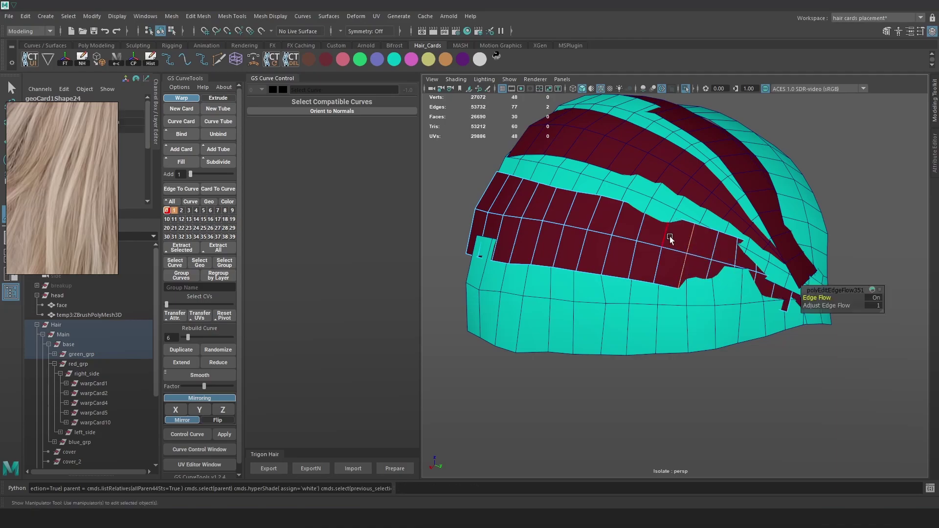
double_click(612, 224)
key(g)
- Apply Edit Edge Flow to the middle edge loops of the isolated lowest cyan card
click(585, 305)
right_drag(605, 320, 604, 305)
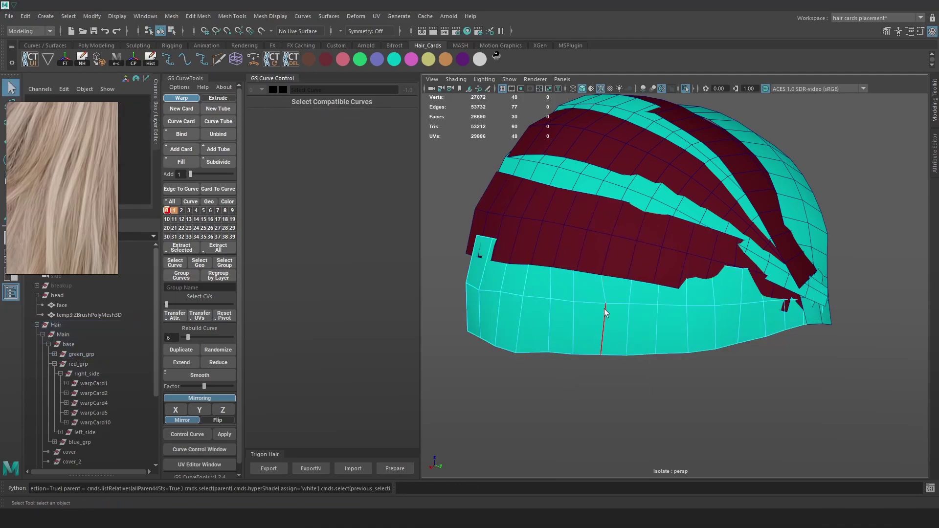
double_click(605, 311)
key(g)
double_click(629, 313)
key(g)
click(708, 318)
key(g)
double_click(655, 331)
key(g)
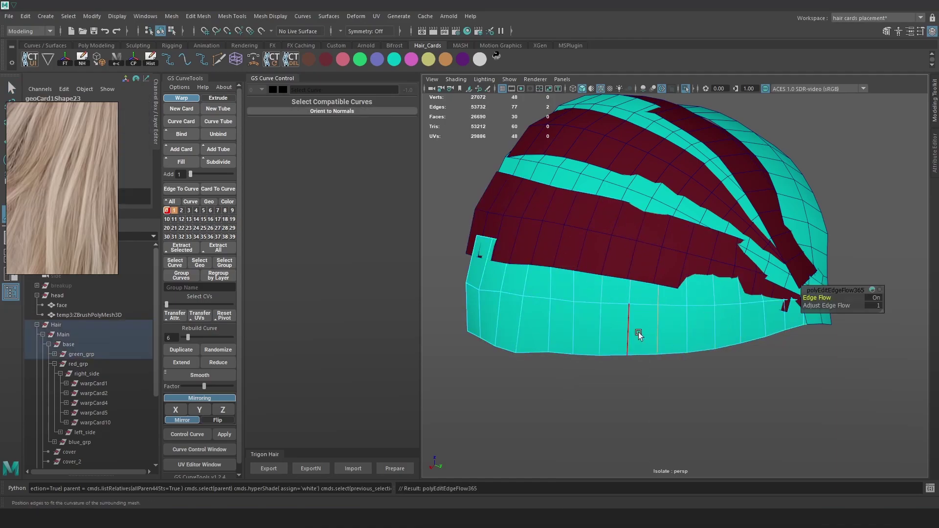
- Even out the lowest cyan card's remaining edge loops, at its hairline end and toward the crown, with Edit Edge Flow
double_click(569, 325)
double_click(516, 320)
key(g)
click(509, 318)
key(g)
double_click(545, 322)
key(g)
click(519, 320)
key(g)
click(544, 316)
key(g)
double_click(578, 319)
key(g)
alt+drag(604, 319, 556, 359)
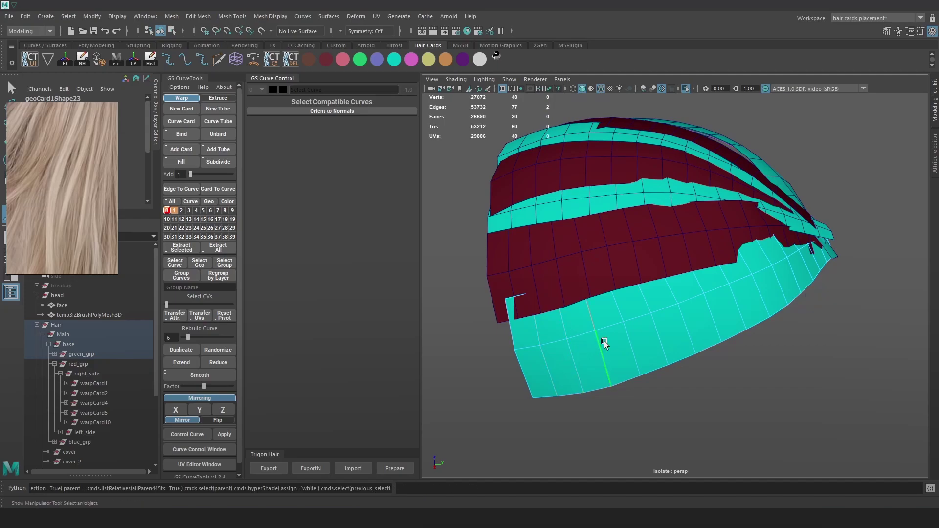
key(g)
double_click(711, 315)
key(g)
double_click(741, 307)
key(g)
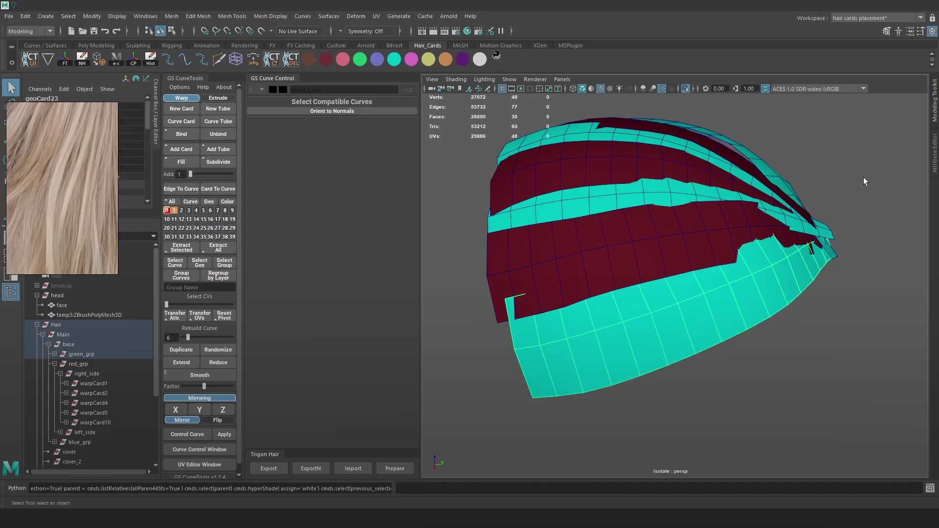
- Clear the selection, leave isolation and display the full set of hair cards with textures
click(863, 177)
click(686, 88)
key(4)
key(6)
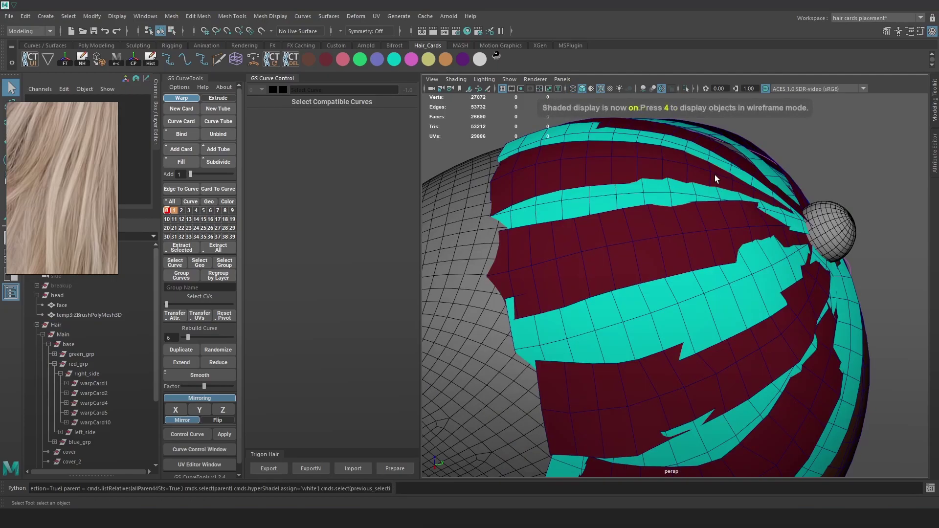
mouse_move(715, 174)
alt+mouse_down()
mouse_move(535, 206)
mouse_move(570, 225)
mouse_move(648, 240)
alt+mouse_up()
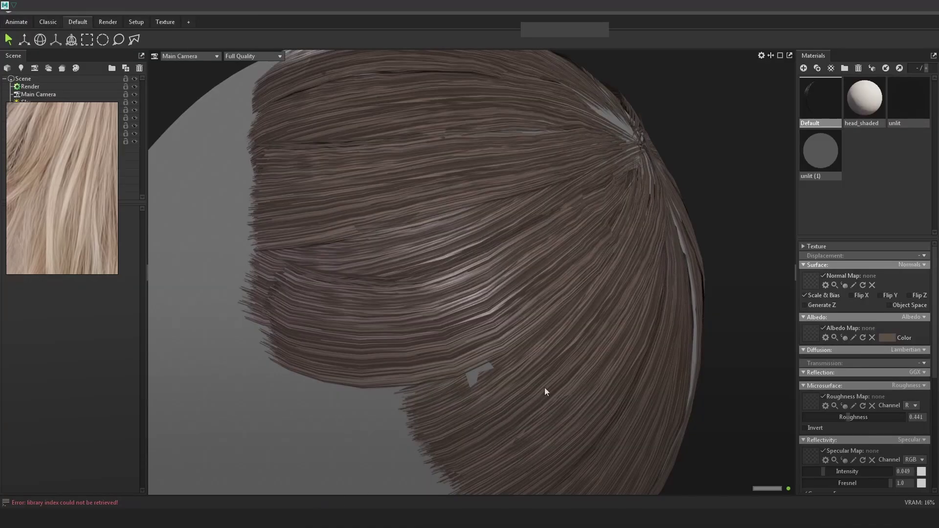
- Examine the rendered hair cards in Marmoset Toolbag from the side and front for uneven overlaps and gaps
drag(545, 388, 624, 349)
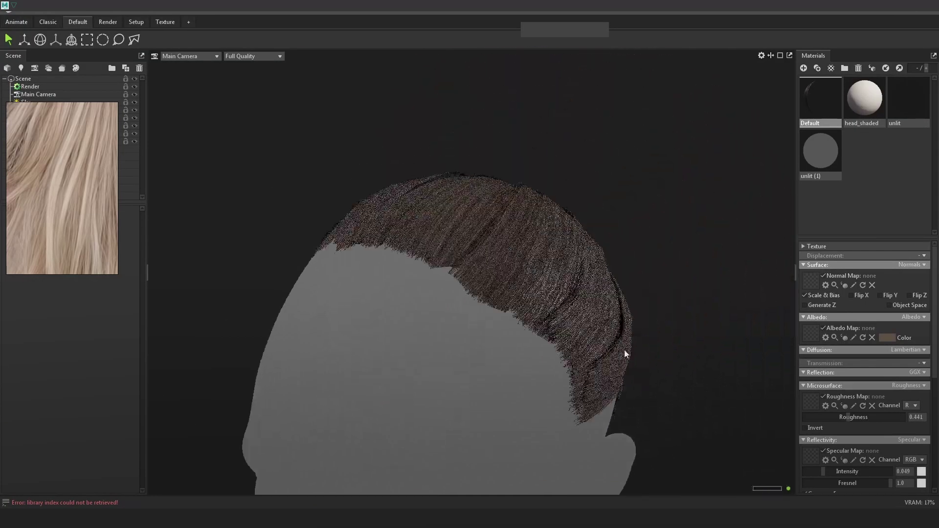
mouse_move(618, 352)
middle_down()
mouse_move(612, 327)
mouse_move(627, 342)
middle_up()
scroll(626, 328, up, 4)
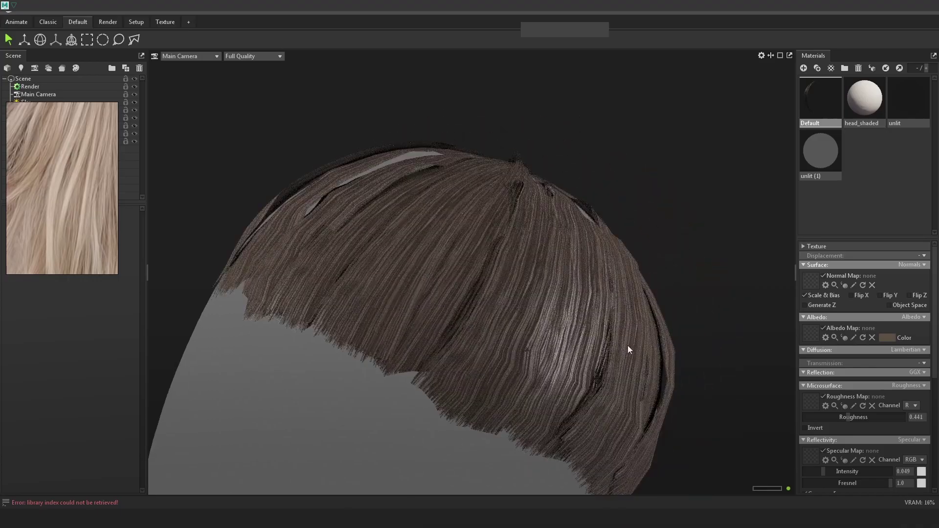
drag(535, 327, 555, 317)
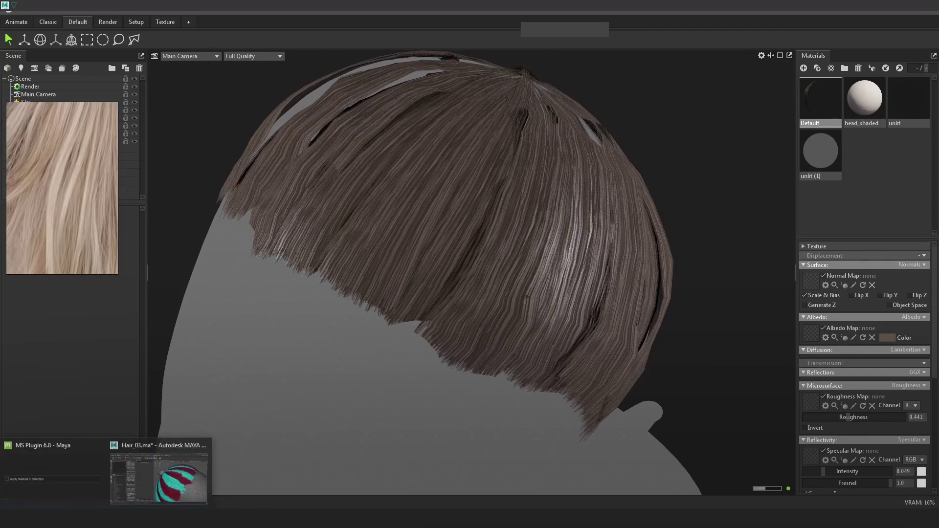
- Switch to Maya to export the hair with Trigon Hair, then inspect the updated cards in Marmoset Toolbag
click(173, 482)
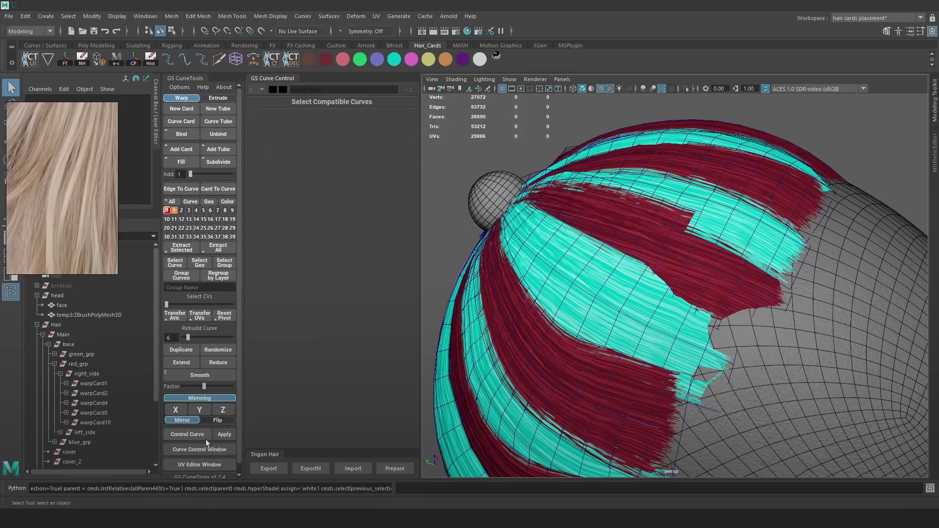
click(268, 468)
key(alt+Tab)
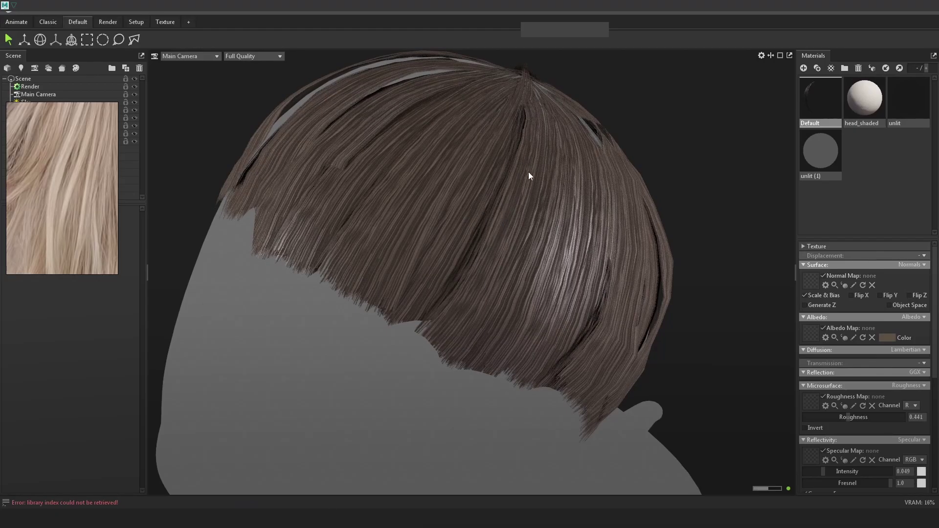
drag(519, 244, 487, 211)
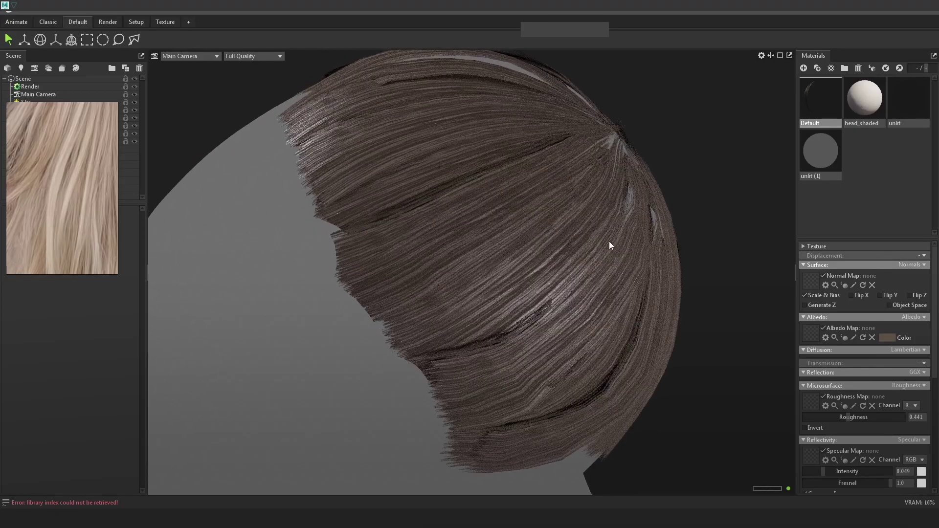
drag(522, 249, 549, 201)
drag(491, 218, 213, 472)
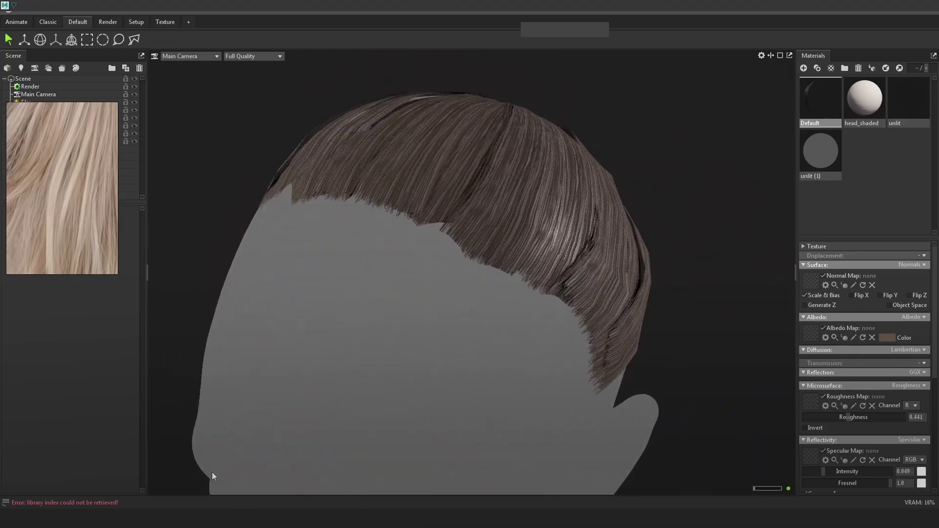
- Switch back to Maya and display the hair cards shaded without textures
click(190, 472)
scroll(711, 304, up, 3)
key(4)
key(5)
scroll(738, 287, up, 4)
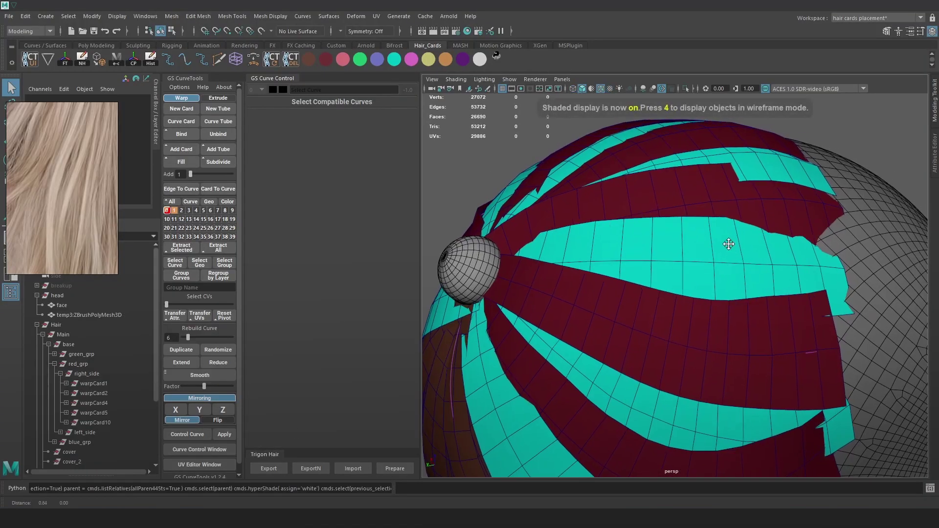
- Select the wide cyan card above the broad dark red card and reposition its middle edge loops
click(732, 271)
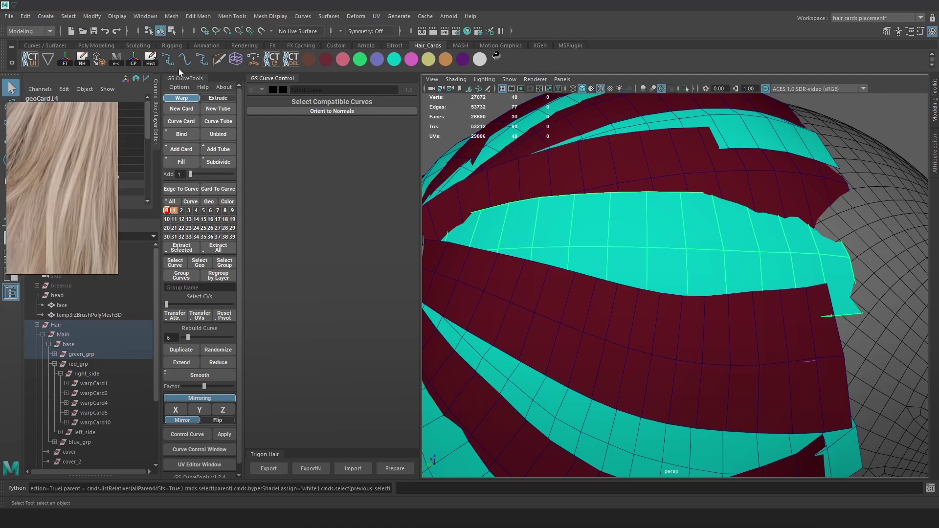
click(216, 61)
scroll(587, 197, up, 2)
alt+middle_drag(705, 278, 719, 238)
alt+drag(718, 272, 714, 268)
alt+middle_drag(705, 234, 676, 248)
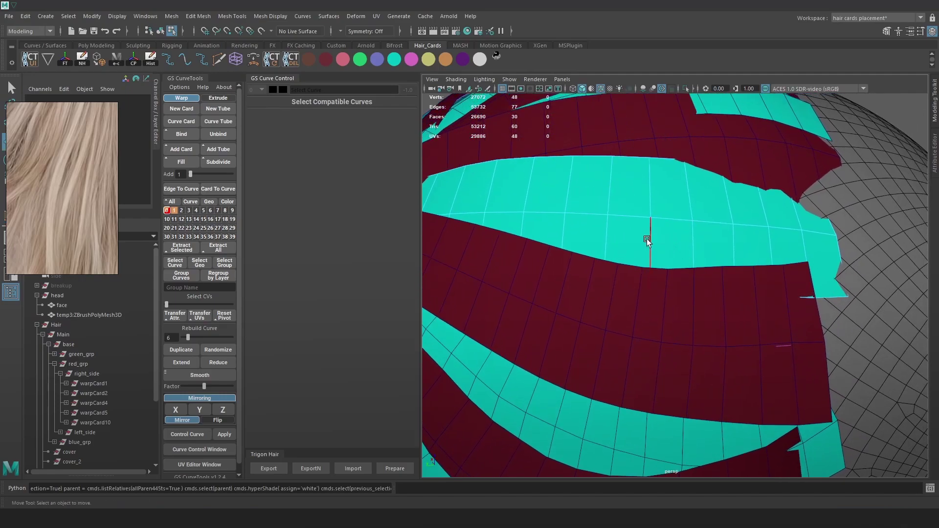
double_click(648, 239)
drag(691, 221, 685, 222)
click(693, 245)
double_click(694, 245)
double_click(616, 230)
click(609, 192)
double_click(609, 225)
drag(653, 222, 620, 239)
- Adjust the spacing of the wide cyan card's other edge loops toward the crown and the hairline end
double_click(565, 230)
click(597, 232)
key(ctrl+z)
double_click(605, 244)
double_click(652, 245)
double_click(569, 238)
double_click(534, 234)
drag(554, 242, 579, 239)
alt+drag(690, 240, 777, 269)
drag(829, 251, 868, 257)
- Insert five extra edge loops across the wide cyan card with the Multi-Cut tool
click(219, 63)
ctrl+click(763, 246)
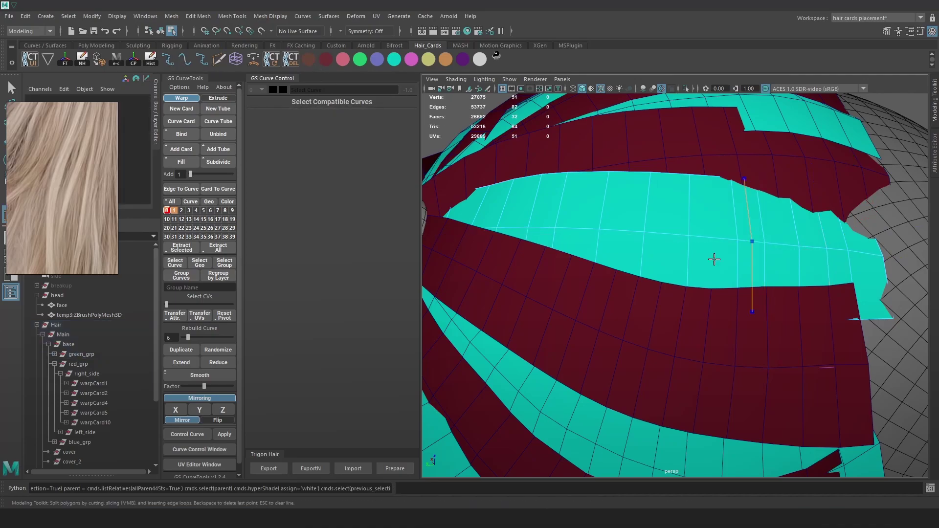
ctrl+click(617, 241)
alt+drag(636, 247, 663, 253)
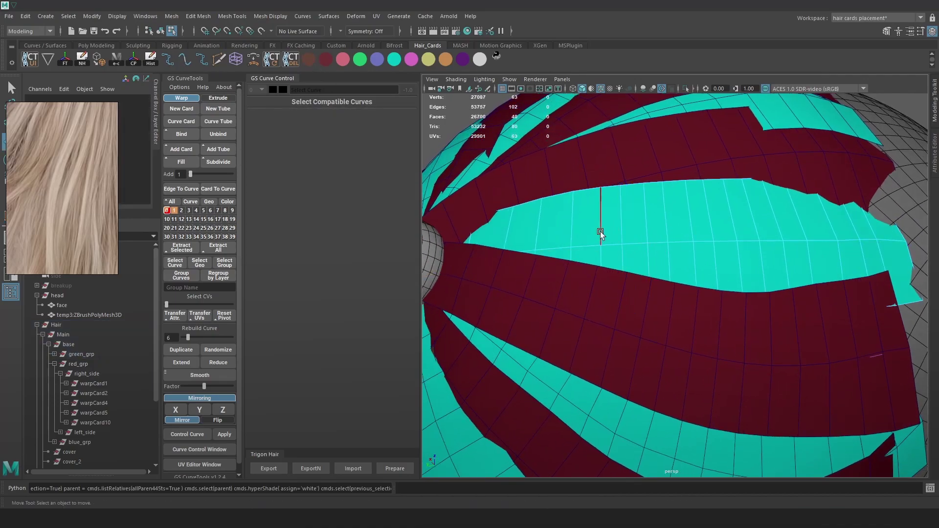
- Apply Edit Edge Flow to the edge loops in the middle section of the wide cyan card
double_click(598, 216)
shift+right_drag(599, 216, 606, 284)
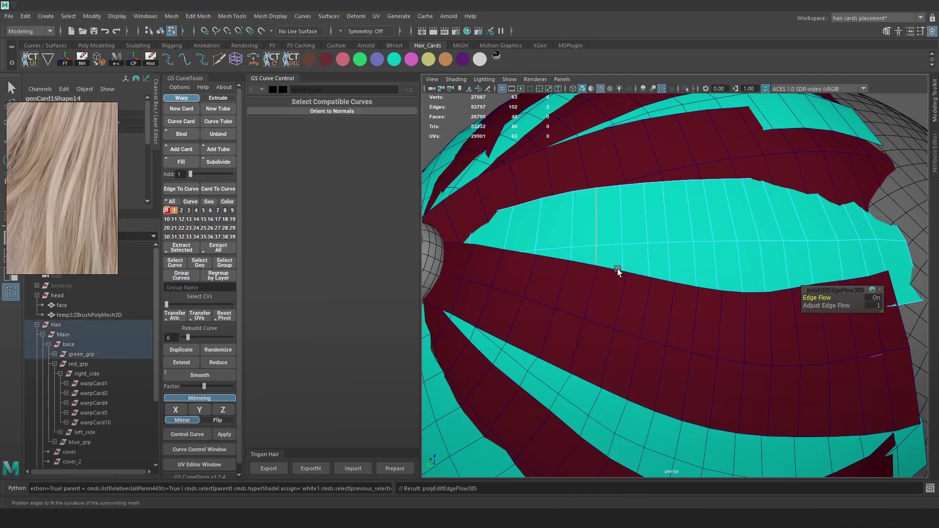
click(694, 266)
double_click(694, 266)
key(g)
double_click(714, 266)
key(g)
double_click(740, 269)
key(g)
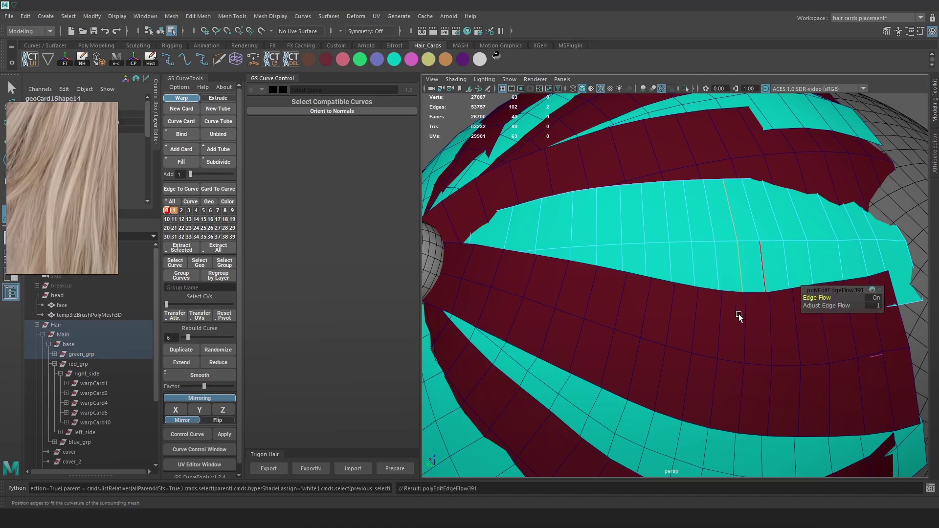
- Smooth the wide cyan card's edge loops near the hairline end with Edit Edge Flow
double_click(863, 257)
key(g)
double_click(836, 263)
key(g)
double_click(813, 272)
key(g)
double_click(782, 276)
key(g)
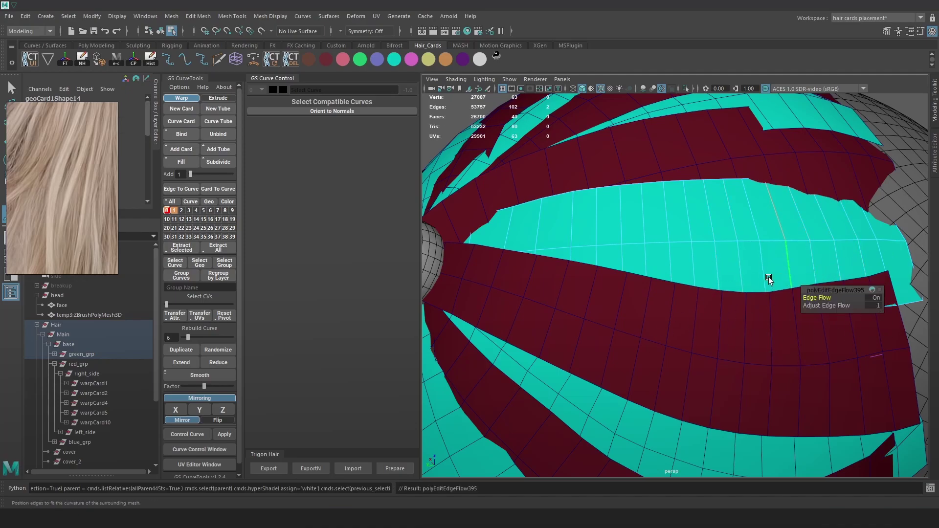
- Work back along the wide cyan card toward the crown, smoothing each edge loop with Edit Edge Flow
double_click(762, 278)
key(g)
double_click(743, 277)
key(g)
double_click(715, 277)
key(g)
double_click(692, 275)
key(g)
double_click(673, 269)
key(g)
double_click(643, 265)
key(g)
key(g)
double_click(598, 261)
key(g)
double_click(568, 257)
key(g)
click(540, 258)
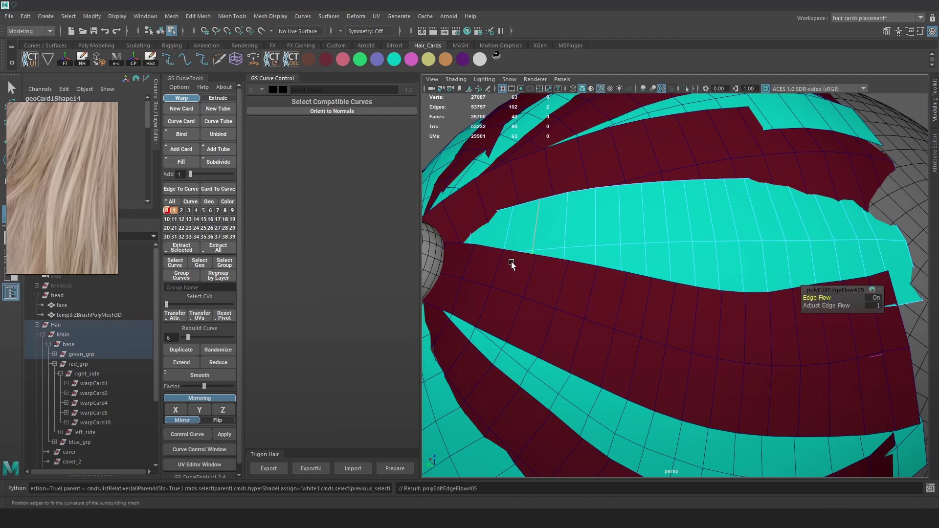
- Move the wide cyan card's edge loops nearest the crown sphere along the card to even their spacing
alt+drag(561, 255, 593, 316)
key(4)
click(578, 310)
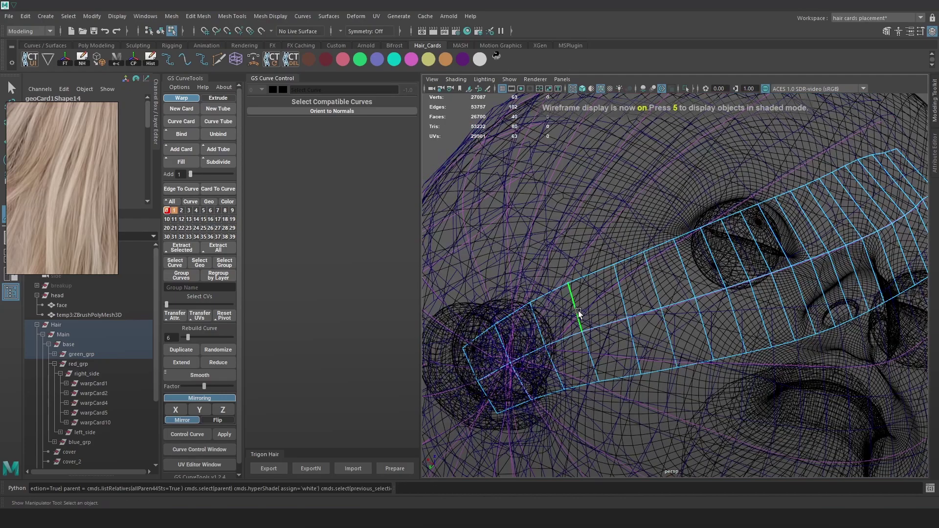
key(5)
key(w)
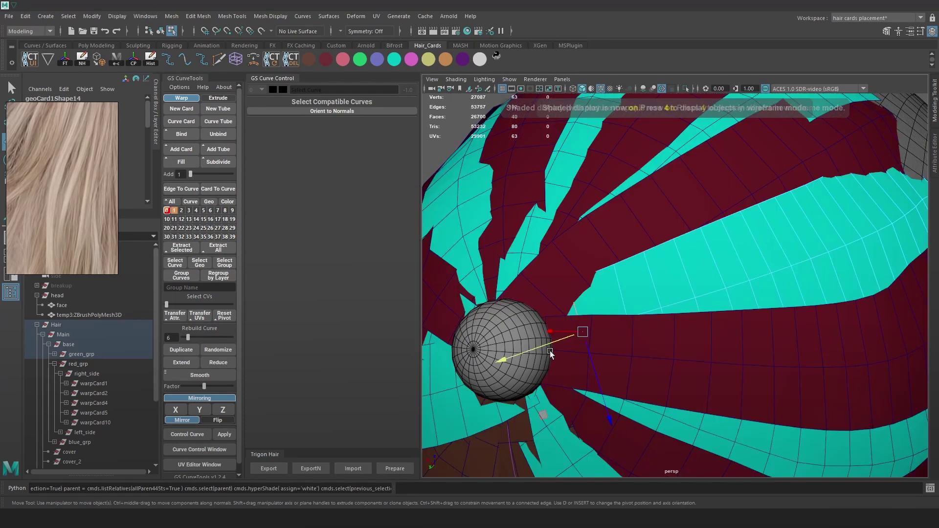
click(551, 349)
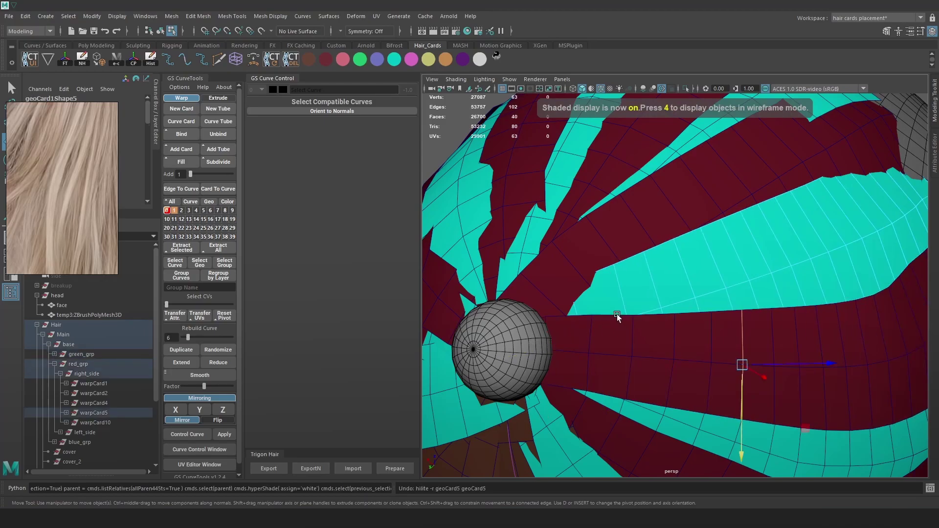
click(579, 308)
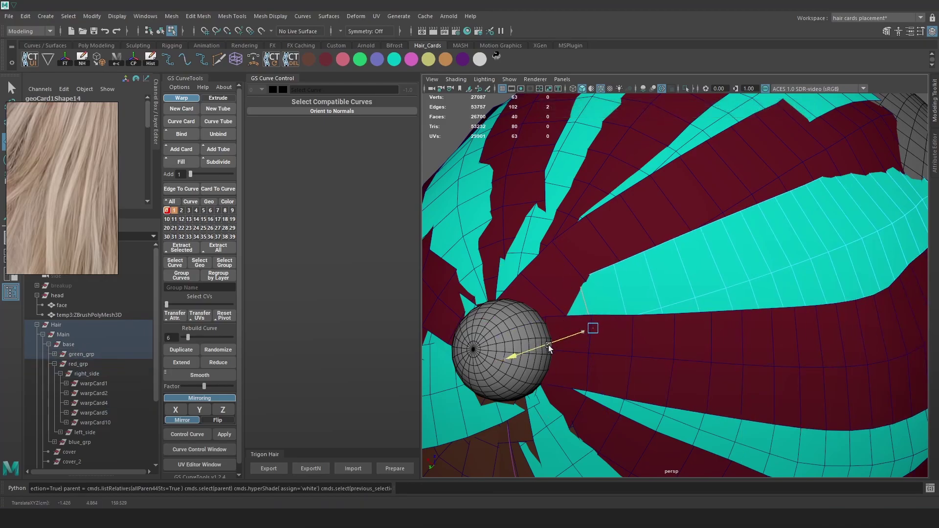
click(623, 303)
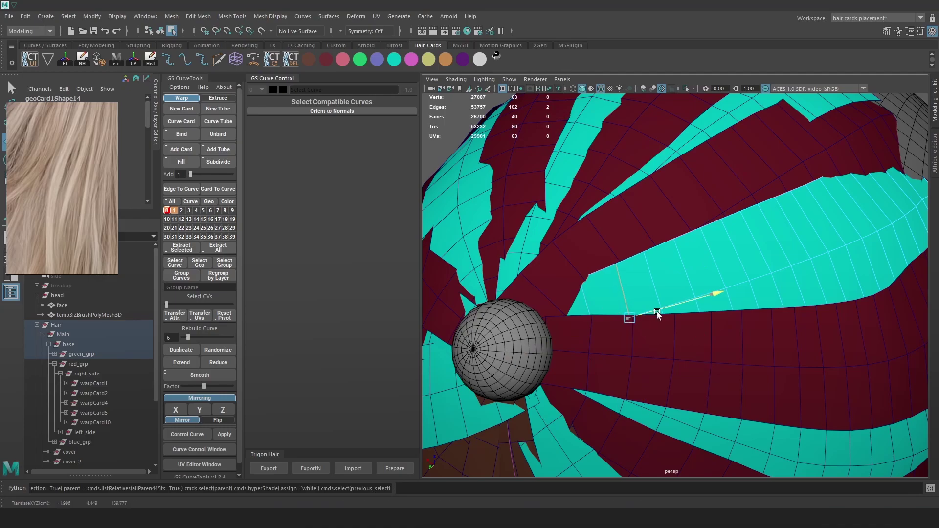
- Smooth two more edge loops close to the crown with Edit Edge Flow
alt+drag(694, 312, 685, 341)
key(F8)
click(662, 360)
double_click(663, 359)
key(g)
double_click(621, 356)
key(g)
- Open the broad dark red card beside the wide cyan card for edge editing and select its middle edge loop
key(F8)
click(669, 249)
right_drag(668, 248, 666, 224)
key(w)
alt+drag(690, 275, 809, 308)
double_click(748, 325)
alt+drag(792, 344, 713, 279)
click(712, 279)
right_drag(712, 278, 718, 225)
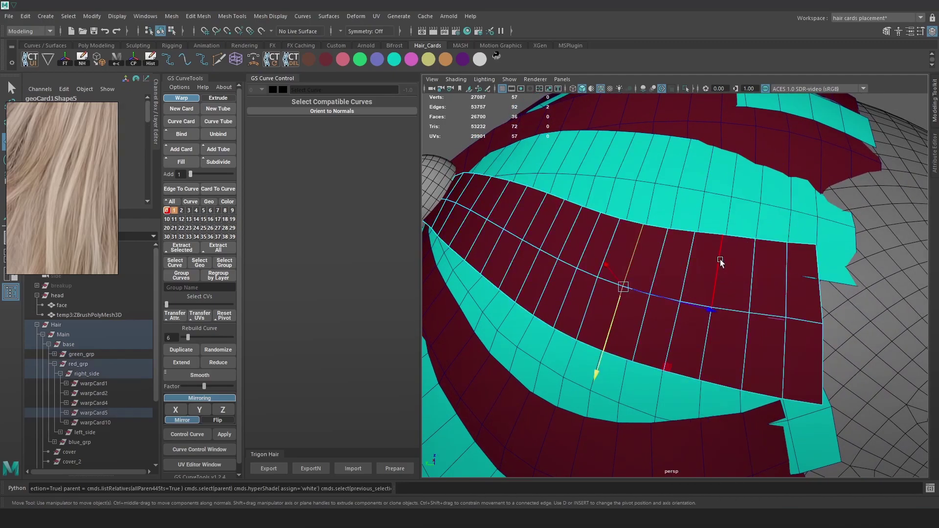
- Return to object selection, pick the path curve of warpCard11 and set its orientation to 139.8
alt+drag(734, 203, 706, 240)
right_drag(678, 233, 746, 195)
click(757, 197)
alt+drag(778, 215, 644, 219)
key(4)
click(652, 274)
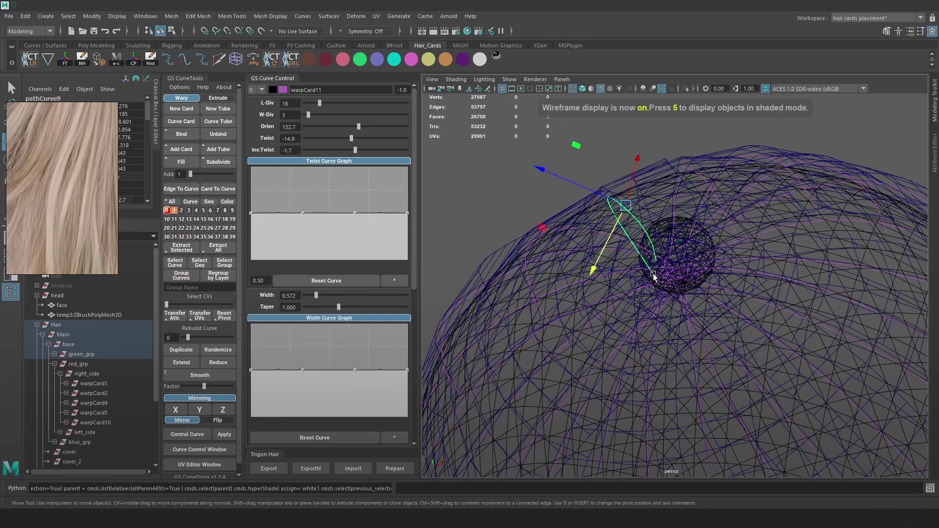
key(5)
drag(357, 129, 360, 129)
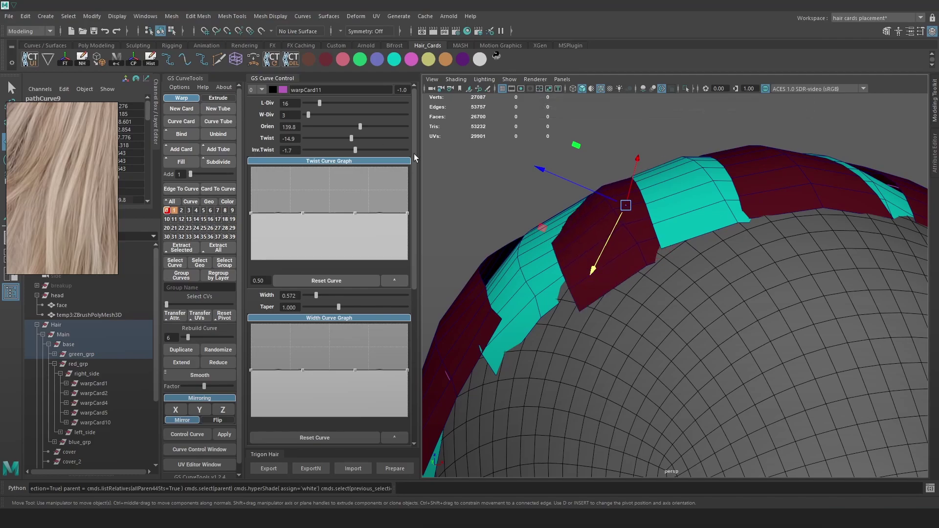
- Select the path curve of warpCard14 through the wireframe and set its orientation to 128.4
key(4)
click(571, 277)
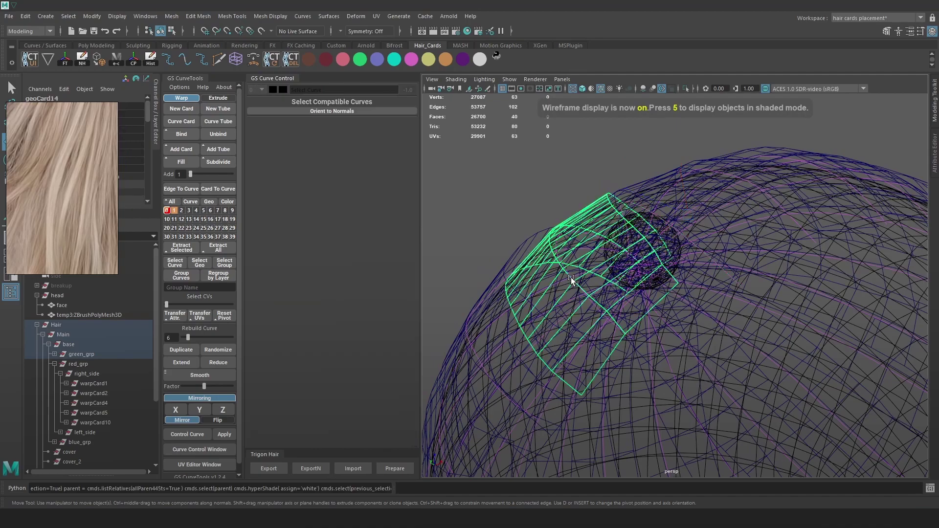
click(551, 183)
click(558, 254)
key(6)
drag(354, 126, 357, 127)
- Select the path curve of warpCard24 on the other side of the head and fine-tune its orientation
alt+drag(563, 235, 691, 169)
key(4)
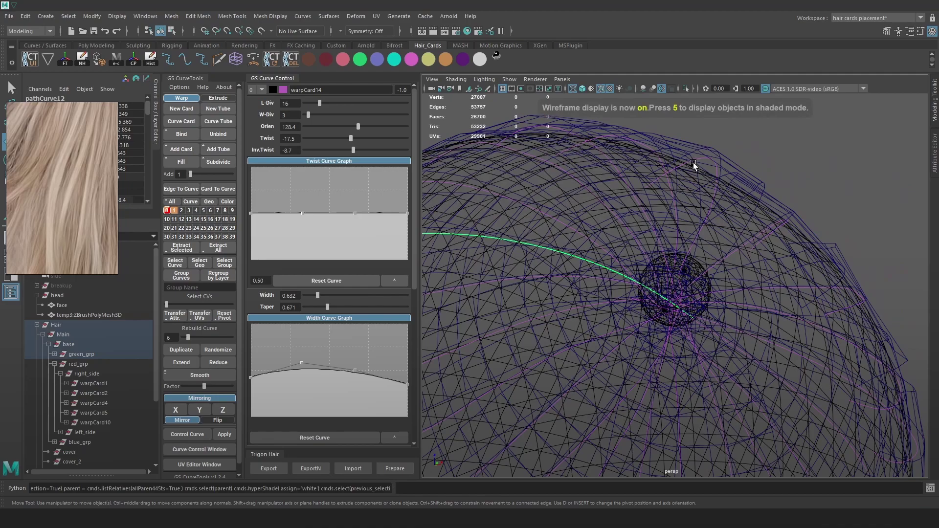
click(691, 162)
click(646, 187)
key(6)
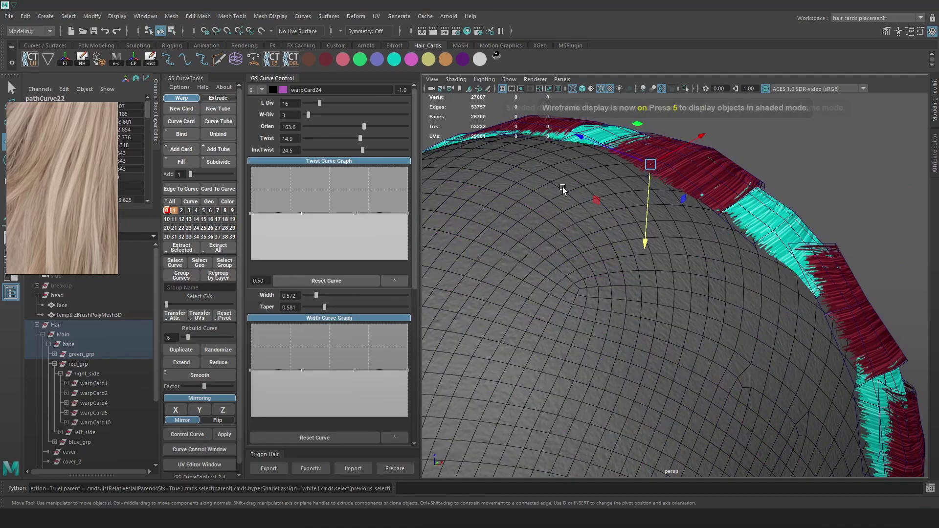
drag(364, 132, 364, 131)
- Open the dark red geoCard1 card on that side for edge editing and smooth a cross loop with Edit Edge Flow
alt+drag(740, 176, 614, 244)
key(5)
click(614, 244)
right_drag(615, 245, 608, 185)
double_click(552, 244)
shift+right_drag(551, 244, 533, 343)
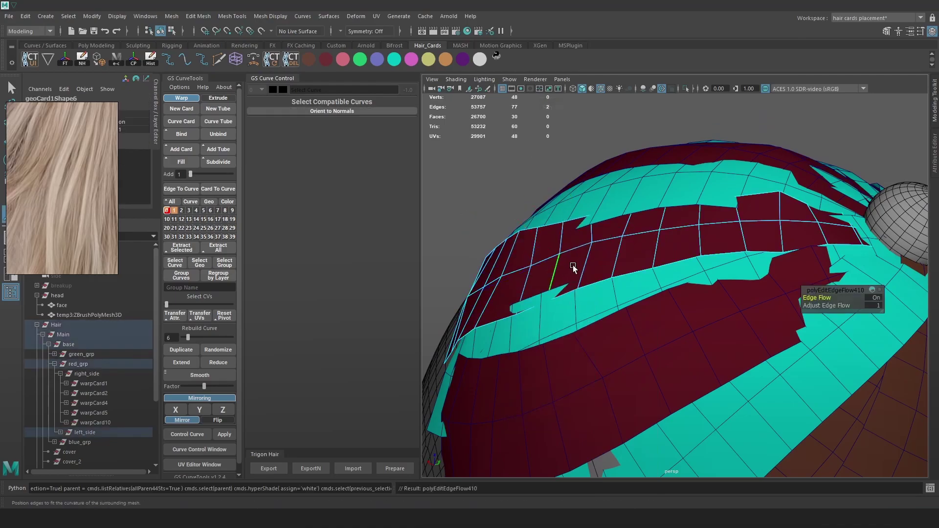
key(g)
- Smooth the card's cross loops one after another from the crown towards its hairline end with Edit Edge Flow
alt+drag(618, 256, 675, 295)
alt+right_drag(675, 295, 700, 316)
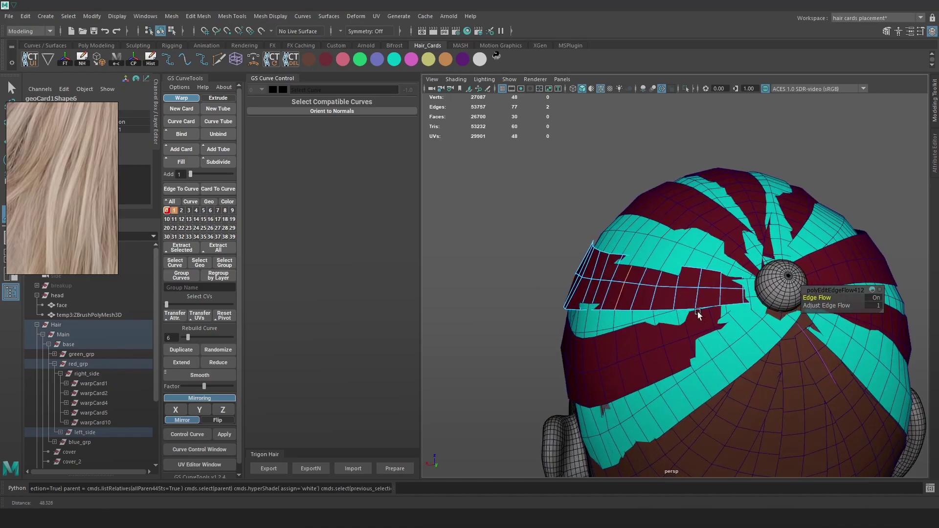
double_click(673, 297)
key(g)
double_click(646, 295)
key(g)
double_click(607, 293)
key(g)
double_click(591, 291)
key(g)
key(g)
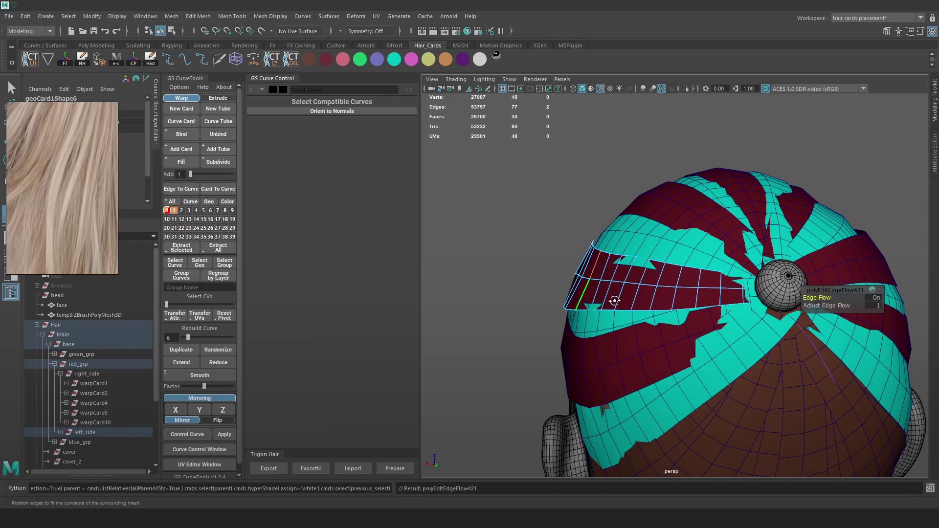
- Even out the cross loops in the card's hairline half with repeated Edit Edge Flow passes
alt+drag(600, 299, 631, 304)
double_click(618, 316)
key(g)
double_click(604, 321)
key(g)
double_click(581, 323)
key(g)
double_click(564, 322)
key(g)
double_click(582, 323)
key(g)
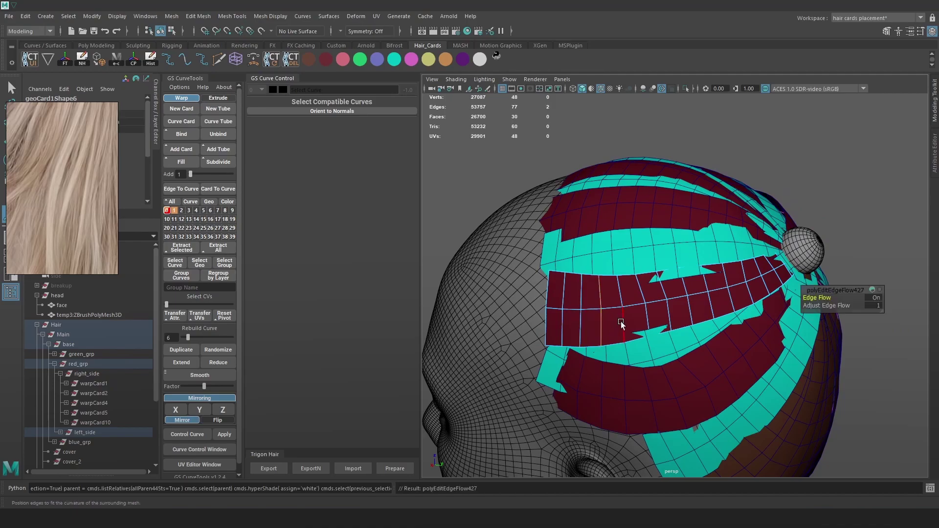
- Smooth two more loops in the card's crown half, return to object selection and deselect it
double_click(667, 312)
key(g)
double_click(689, 309)
key(g)
alt+drag(675, 302, 794, 293)
alt+drag(611, 215, 639, 243)
right_drag(639, 243, 731, 171)
click(798, 180)
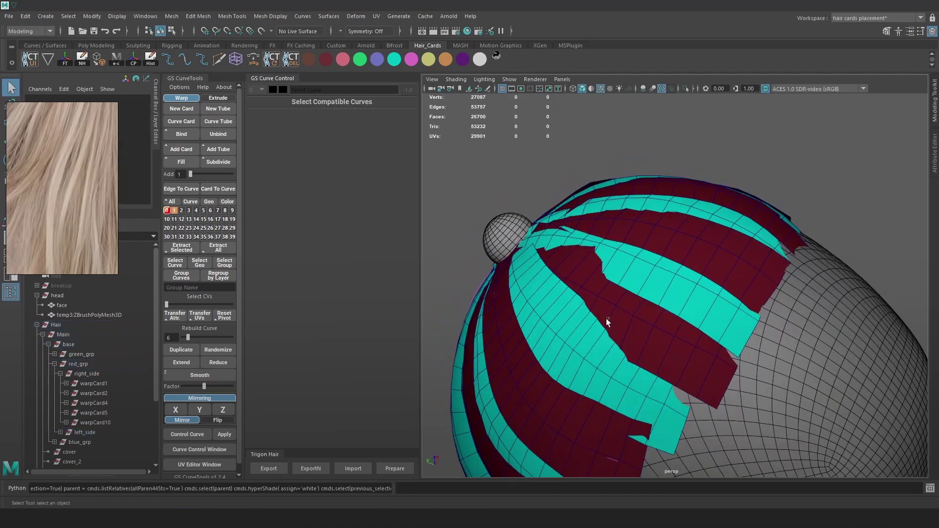
- Open the dark red geoCard11 card for vertex editing and move its centre vertex near the crown sphere
click(636, 306)
alt+drag(636, 306, 670, 280)
right_drag(639, 239, 610, 230)
click(611, 227)
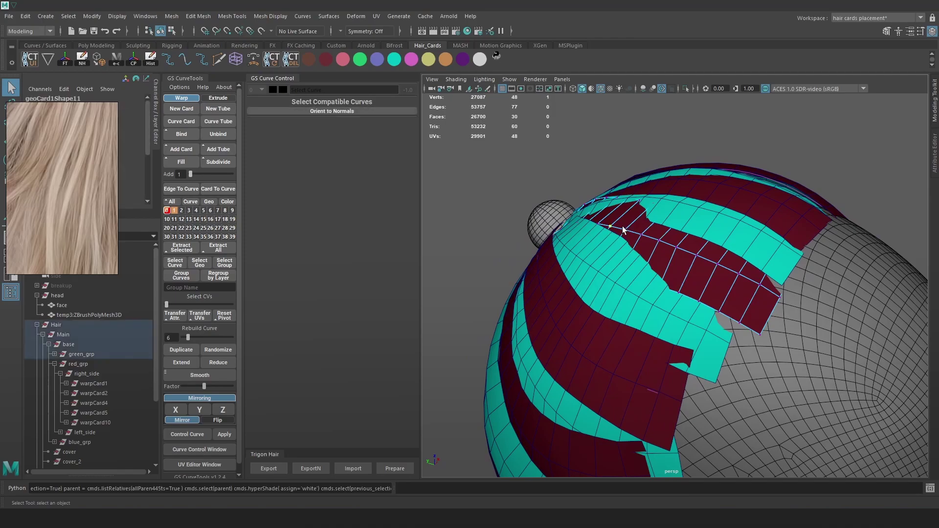
key(e)
key(w)
click(612, 219)
mouse_move(612, 218)
mouse_down()
mouse_move(671, 192)
mouse_move(625, 227)
mouse_move(598, 210)
mouse_up()
- Pull geoCard11's crown end over the neighbouring wide cyan card with soft selection, comparing plain and textured shading
key(b)
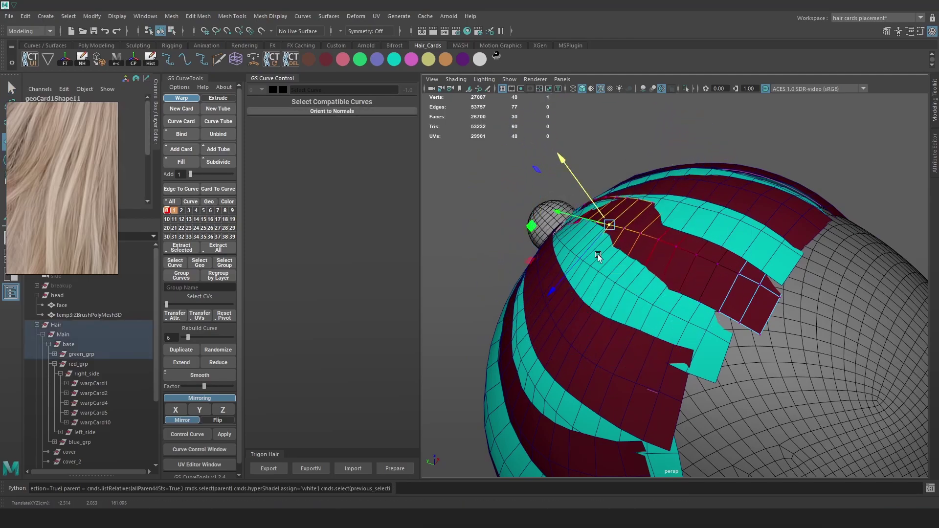
key(4)
key(6)
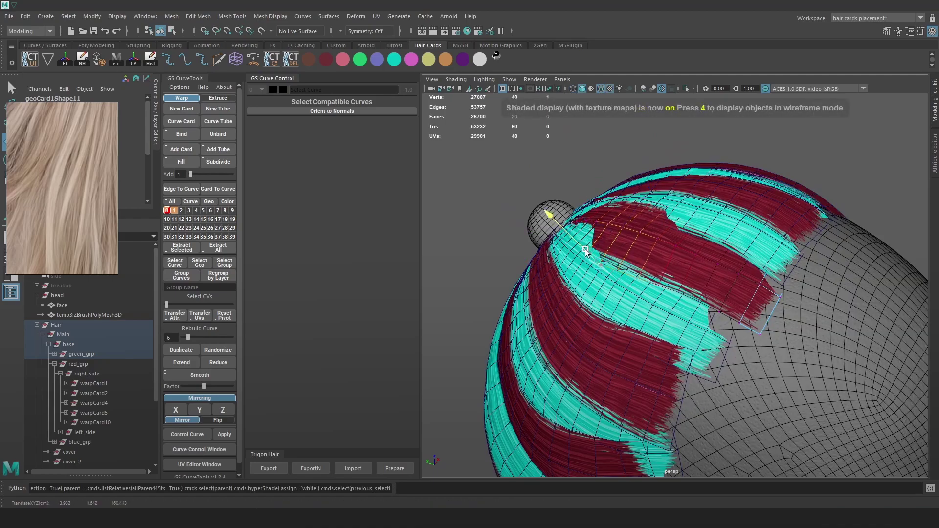
mouse_move(574, 247)
alt+mouse_down()
mouse_move(630, 252)
mouse_move(556, 251)
mouse_move(671, 239)
mouse_move(667, 253)
alt+mouse_up()
key(5)
key(6)
- Return to object selection, pick the path curve of warpCard11 and set its taper to 0.494
key(F8)
key(4)
click(868, 172)
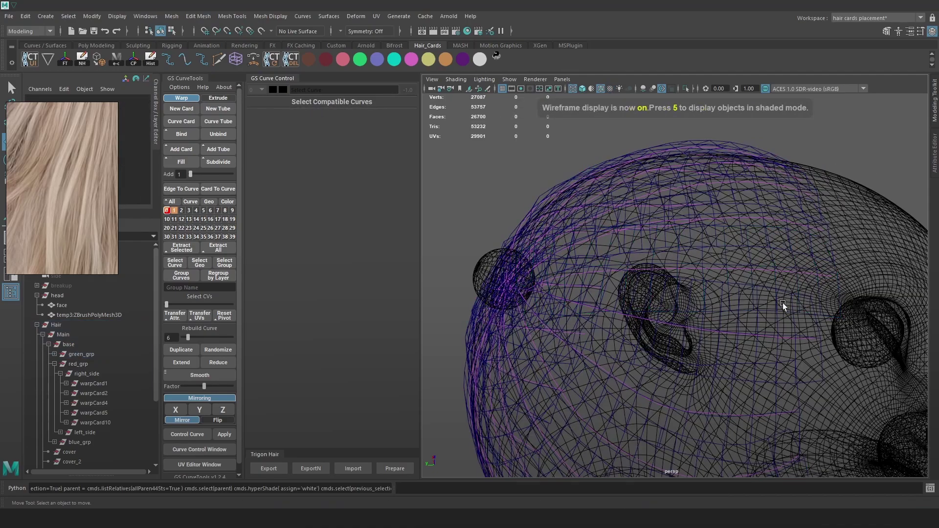
click(803, 275)
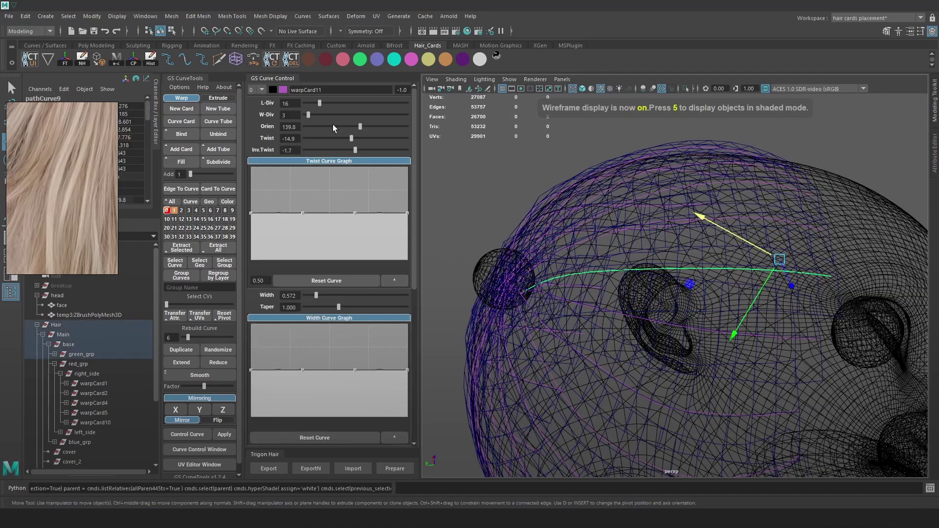
drag(334, 304, 321, 302)
key(6)
alt+drag(629, 270, 648, 250)
- Reshape the crown end of geoCard11 by moving its vertices with soft selection towards the crown sphere
click(663, 270)
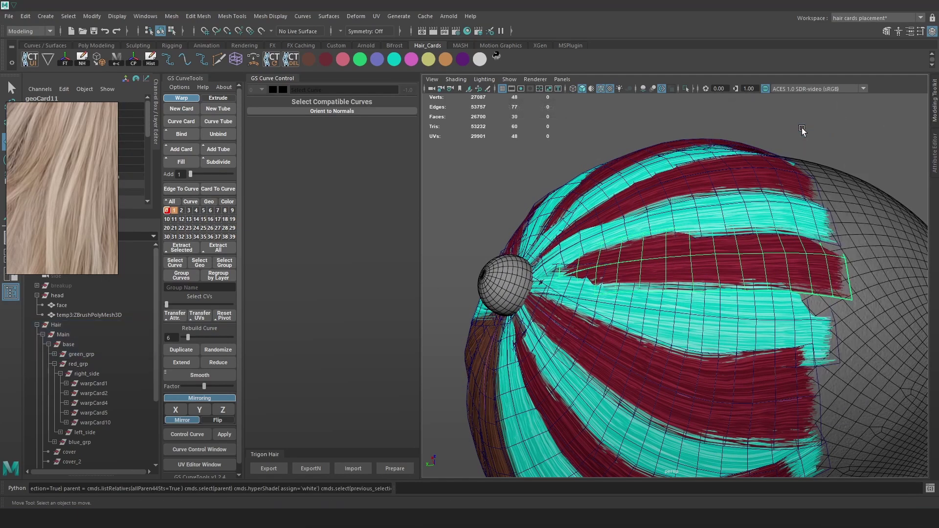
click(557, 277)
key(5)
click(533, 266)
drag(532, 265, 532, 265)
click(562, 298)
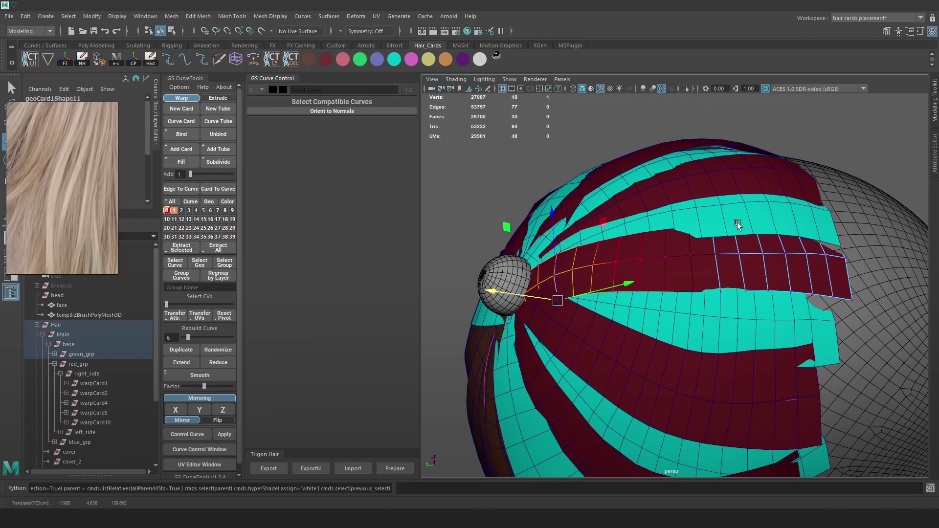
- Adjust the middle of geoCard11 with soft-selected vertices so its upper edge overlaps the neighbouring cyan card
click(714, 252)
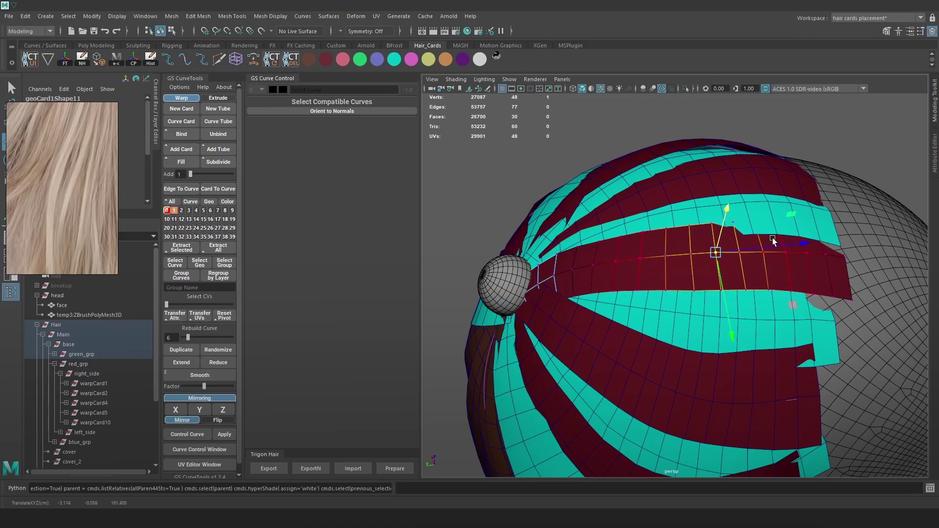
click(761, 220)
drag(762, 221, 718, 242)
click(793, 225)
- Select the path curve of warpCard11 and lower the first two points of its width curve graph
key(4)
key(F8)
click(657, 303)
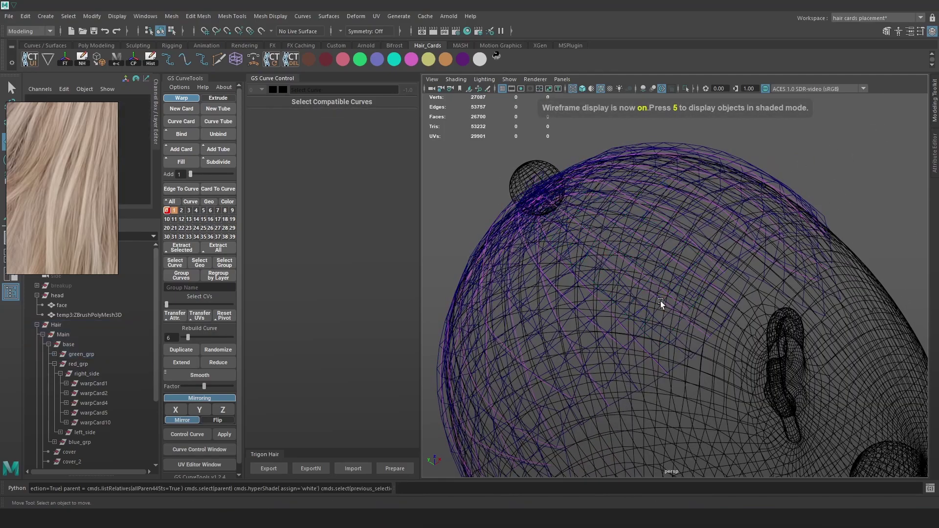
click(676, 300)
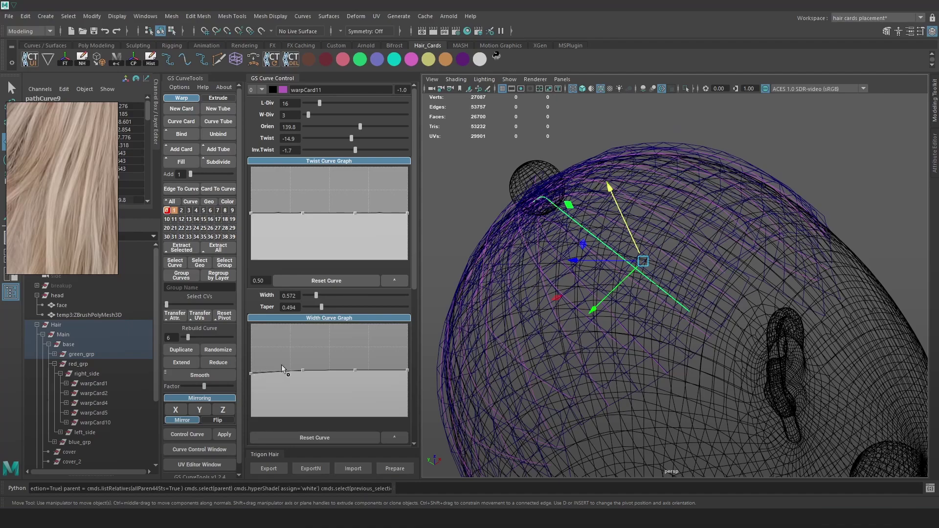
alt+drag(650, 298, 641, 311)
key(5)
drag(252, 371, 304, 374)
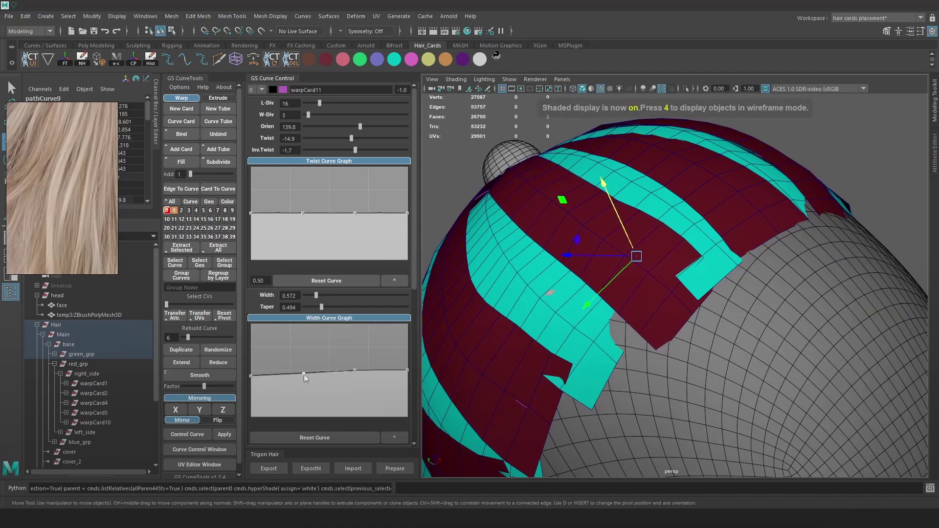
alt+drag(724, 218, 670, 334)
- Select the path curve of warpCard5 and lower the first point of its width curve graph
click(671, 334)
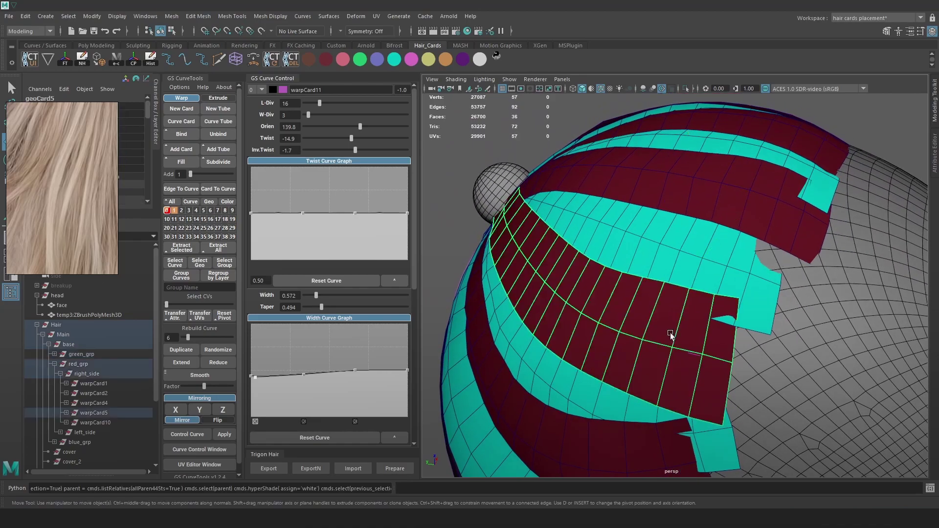
click(695, 357)
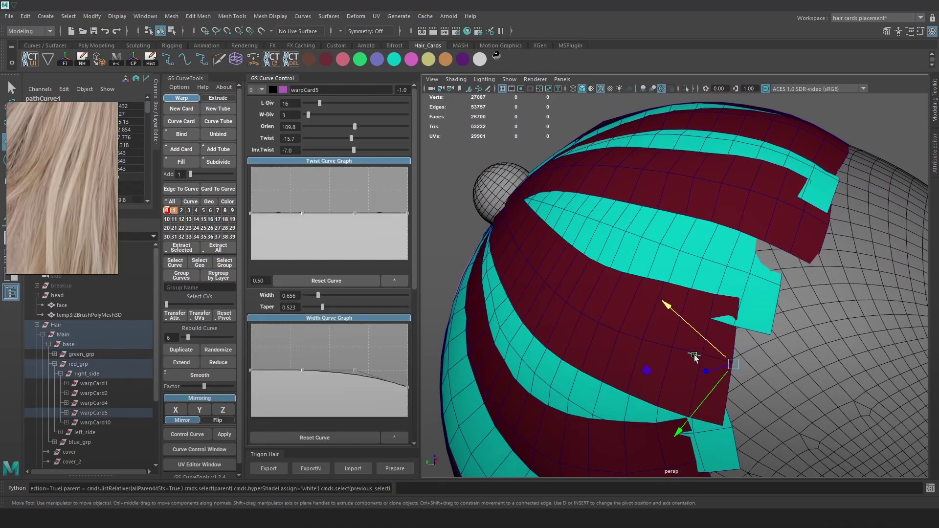
drag(253, 375, 251, 377)
alt+drag(538, 255, 643, 304)
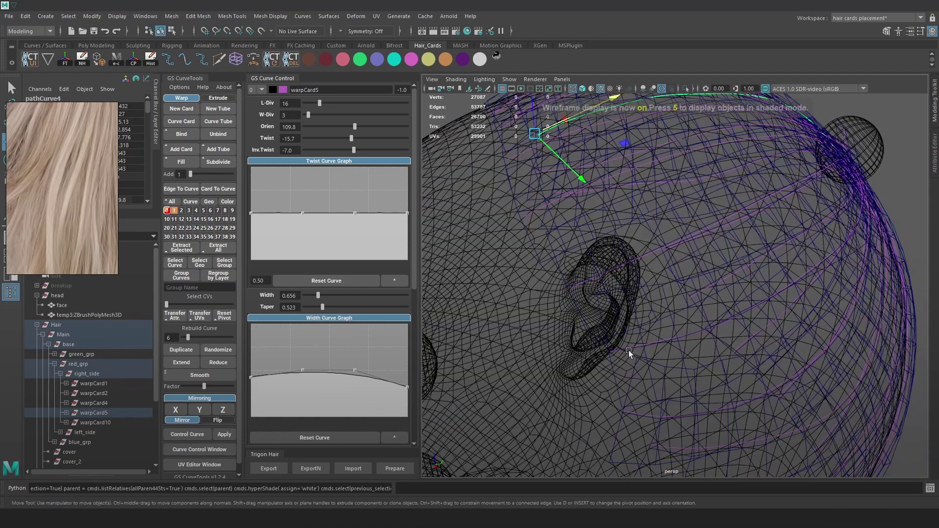
- Select the path curve of warpCard6 on the opposite side and lower the first point of its width curve graph
key(4)
click(628, 349)
click(636, 345)
key(5)
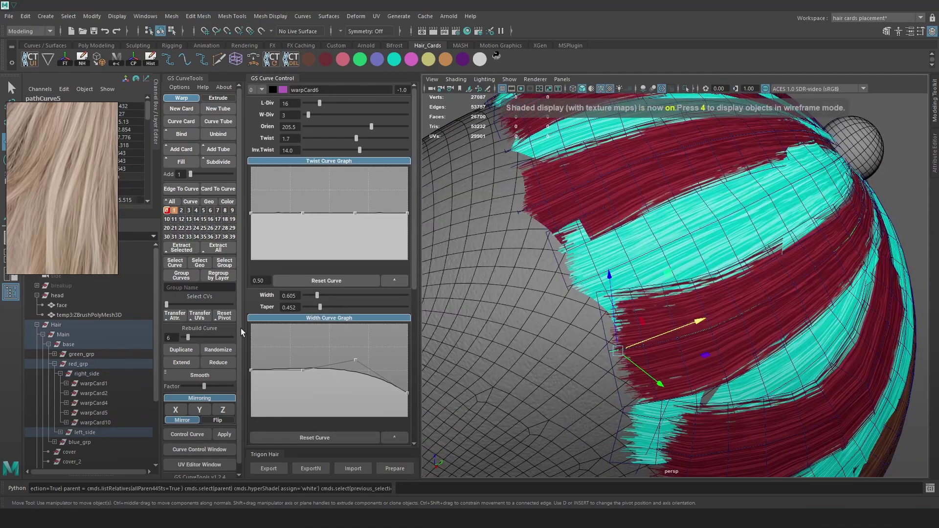
drag(251, 371, 252, 375)
- Examine the overlaps of the red and cyan cards around the head, viewing geoCard11 in wireframe, shaded and textured display
alt+drag(677, 268, 752, 247)
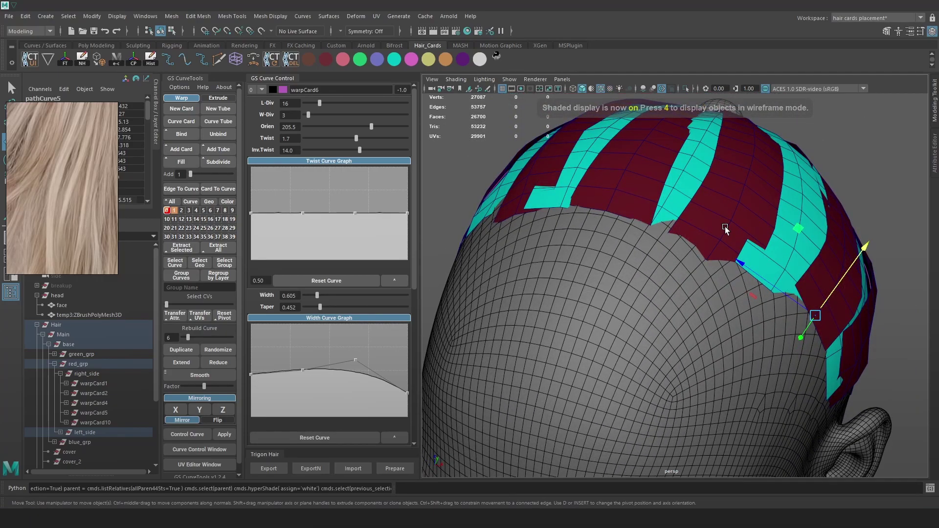
alt+drag(691, 186, 665, 250)
alt+drag(706, 225, 771, 243)
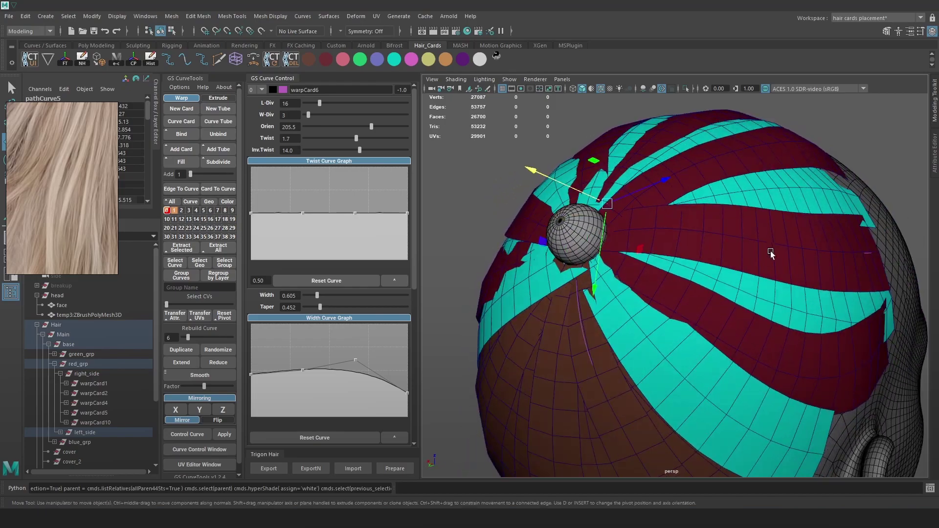
alt+right_drag(773, 294, 823, 237)
alt+drag(824, 236, 839, 279)
alt+middle_drag(838, 279, 790, 237)
alt+right_drag(790, 237, 753, 243)
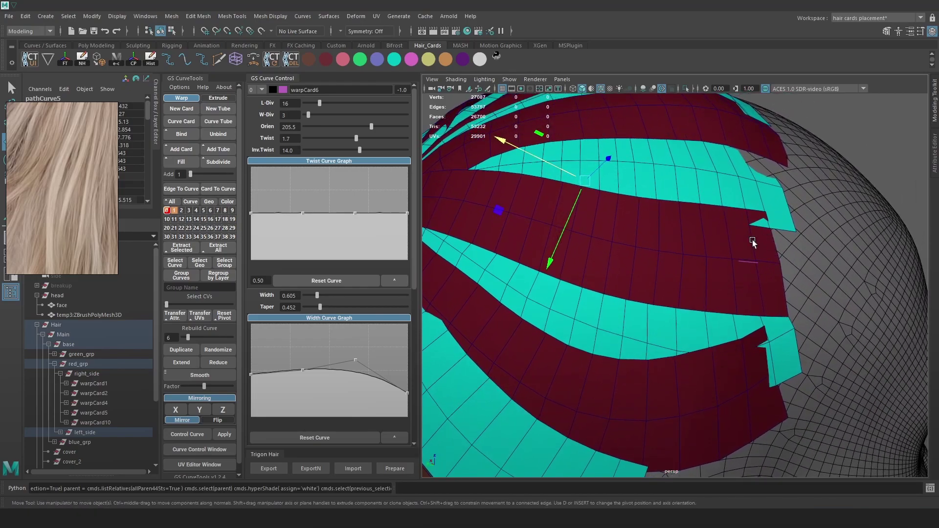
alt+drag(771, 176, 755, 233)
alt+right_drag(756, 233, 716, 213)
key(4)
click(708, 220)
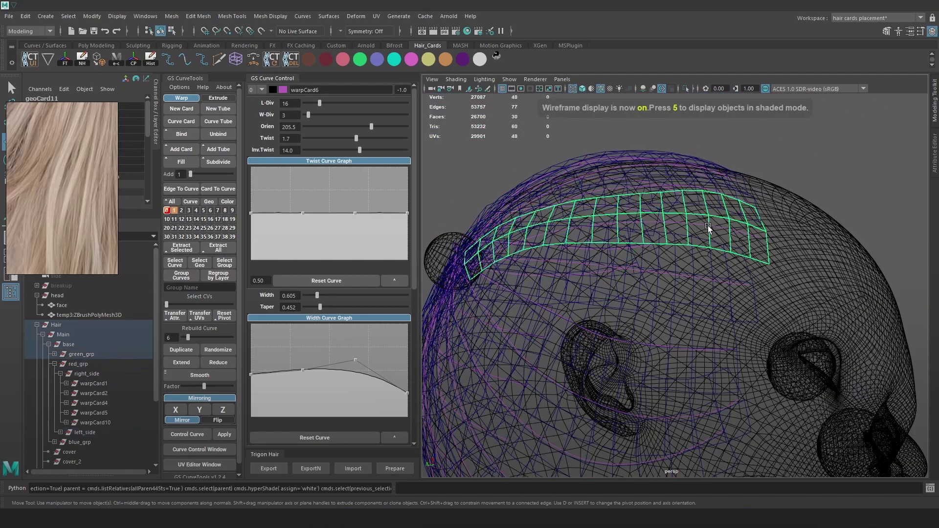
key(6)
alt+drag(798, 205, 789, 207)
alt+right_drag(788, 208, 797, 216)
key(4)
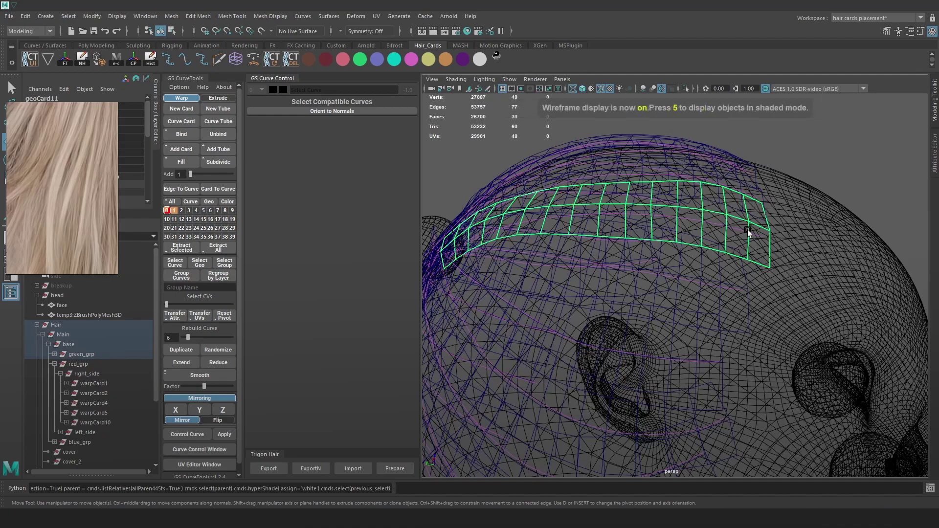
key(5)
- Open the wide cyan geoCard14 card for edge editing and smooth its cross loops with Edit Edge Flow
click(683, 275)
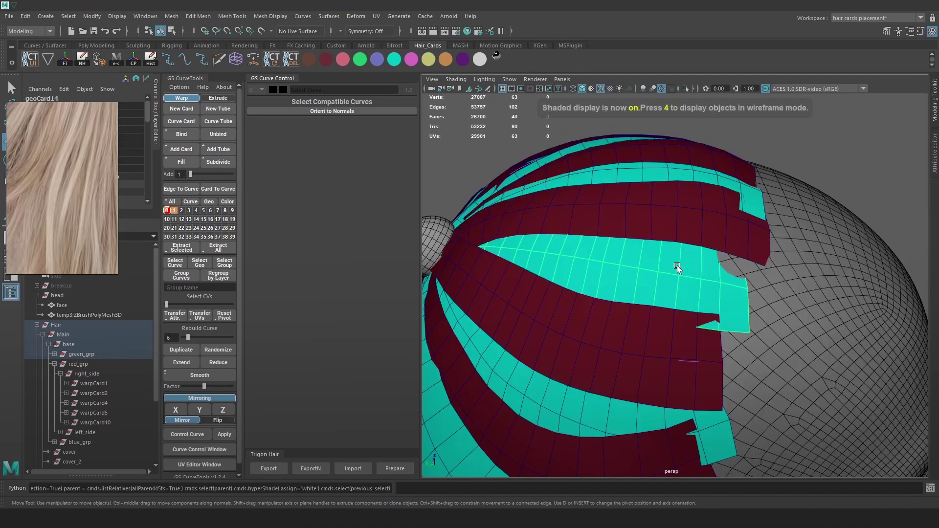
alt+drag(665, 222, 636, 257)
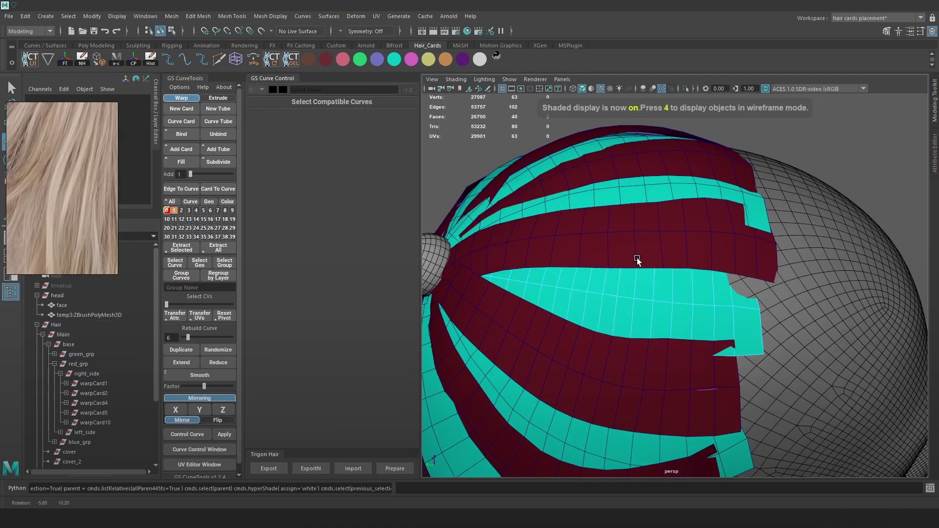
double_click(653, 319)
shift+right_drag(653, 320, 645, 411)
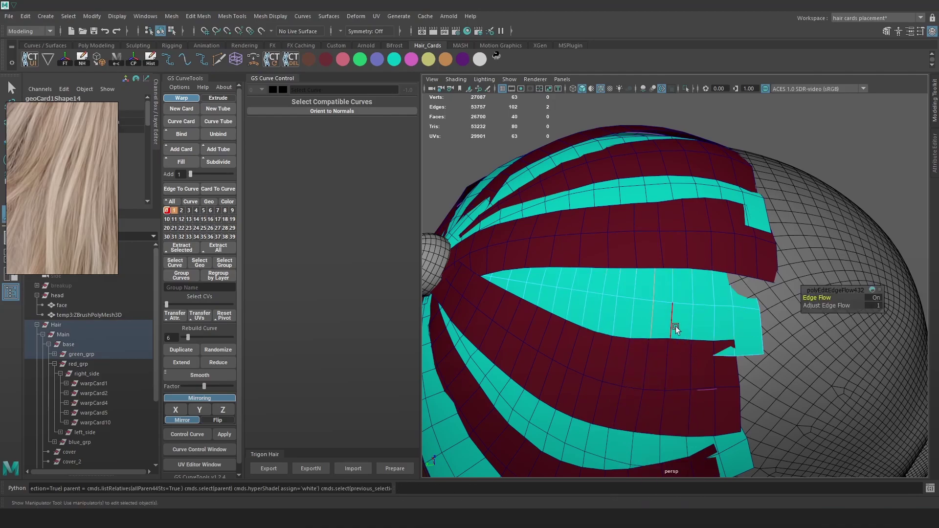
double_click(712, 325)
key(g)
double_click(649, 320)
key(g)
double_click(584, 316)
key(g)
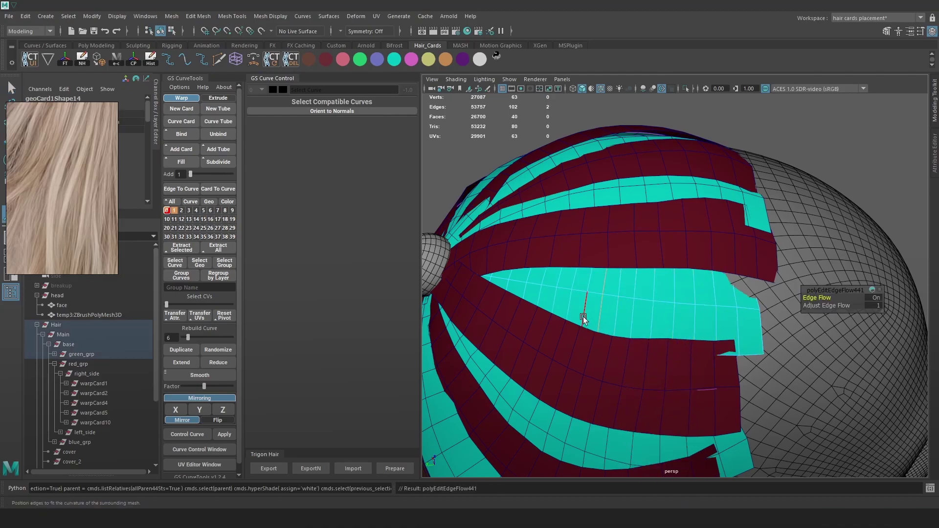
- Switch to geoCard11's vertices and slide those around its middle cross loops along the card to adjust the spacing
alt+drag(618, 287, 630, 281)
right_drag(621, 255, 636, 236)
click(617, 252)
key(w)
double_click(639, 223)
click(641, 236)
drag(667, 234, 670, 233)
click(638, 207)
drag(621, 209, 626, 209)
click(664, 236)
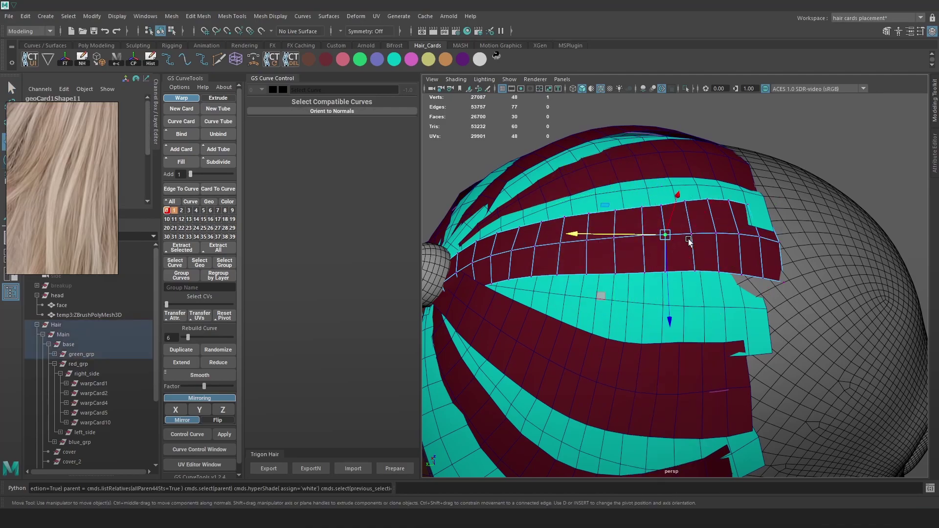
click(660, 205)
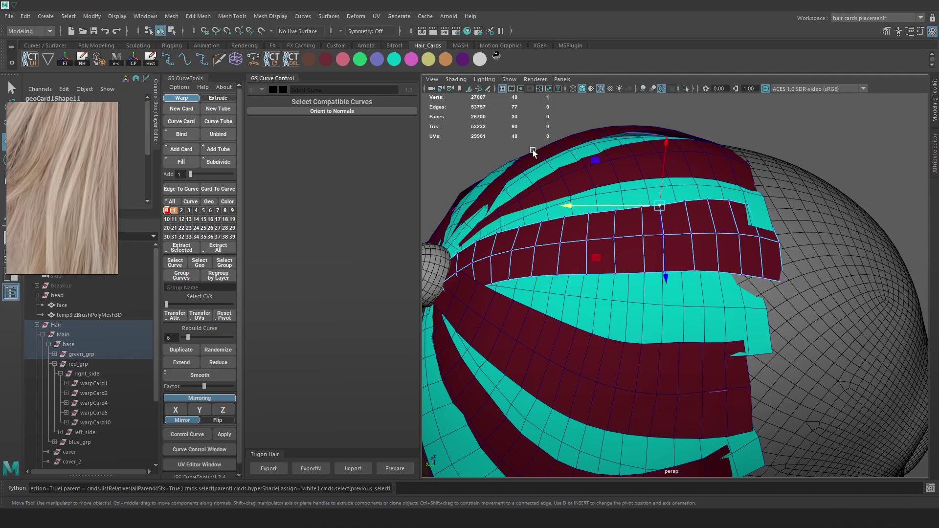
- Insert two edge loops across the middle of geoCard11 and pick a vertex on its lower edge
click(165, 65)
click(628, 264)
click(601, 266)
click(587, 274)
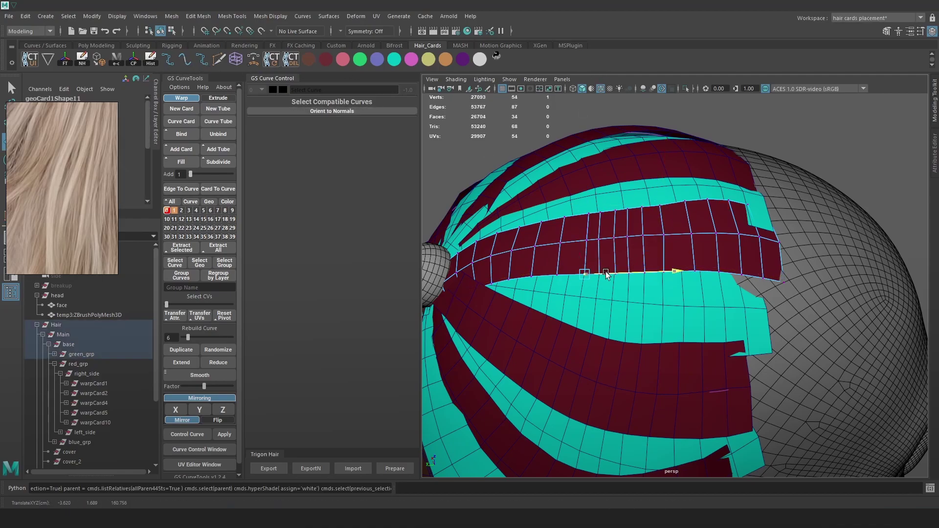
- Slide the vertices of geoCard11's middle cross loops along the card to even out the loop spacing
alt+drag(605, 271, 594, 280)
click(589, 282)
mouse_move(612, 274)
middle_down()
mouse_move(621, 271)
mouse_move(602, 269)
mouse_move(626, 274)
middle_up()
click(610, 244)
click(584, 251)
click(596, 280)
click(581, 226)
drag(553, 231, 559, 230)
- Switch geoCard11 to edges and smooth two of its cross loops with Edit Edge Flow
right_drag(610, 232, 609, 208)
double_click(605, 229)
shift+right_drag(603, 228, 606, 328)
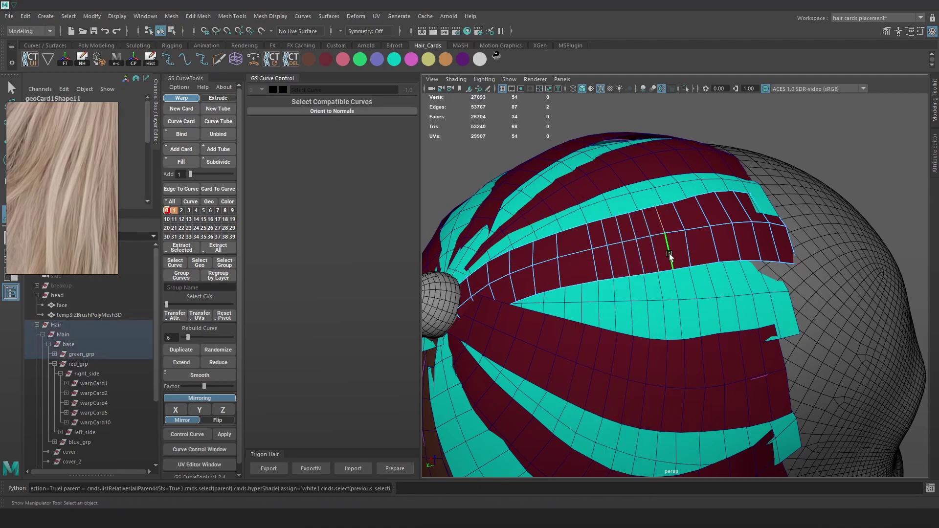
double_click(687, 251)
key(g)
- Return to geoCard11's vertices and slide those on its lower edge, centre line and upper edge to straighten the cross loops
right_drag(705, 239, 674, 242)
click(659, 271)
key(w)
drag(683, 267, 682, 267)
click(647, 212)
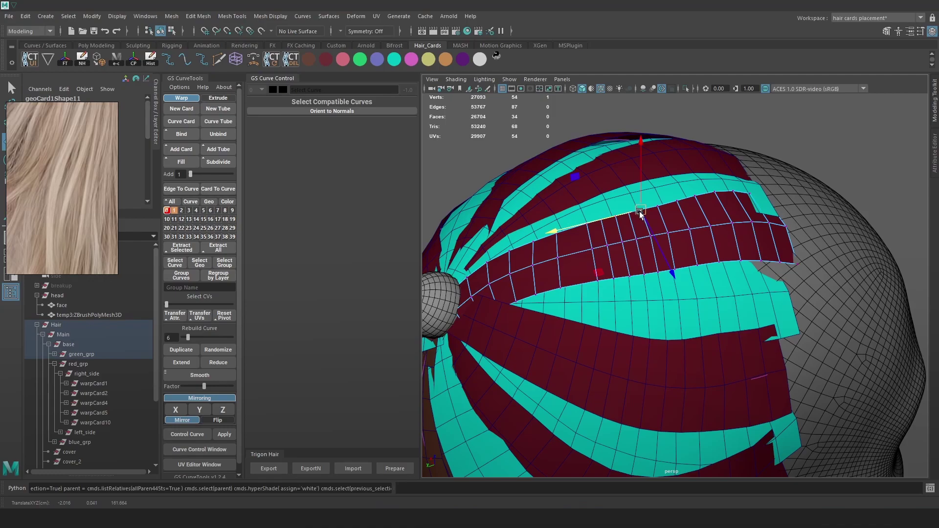
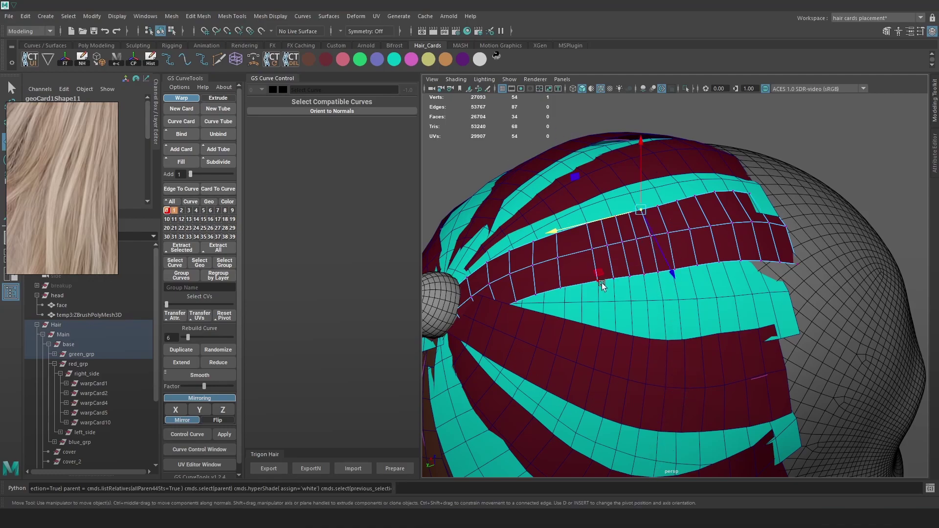
drag(634, 272, 632, 273)
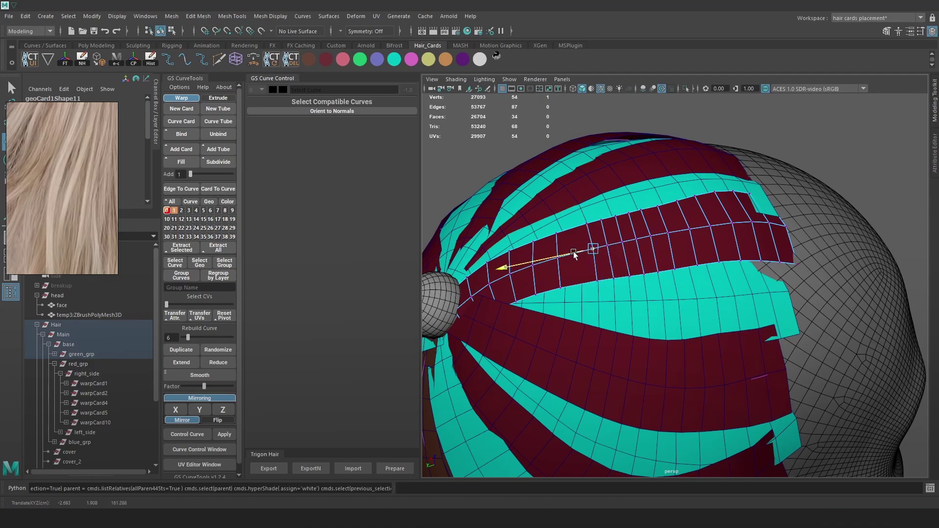
click(606, 247)
drag(638, 240, 627, 280)
click(651, 236)
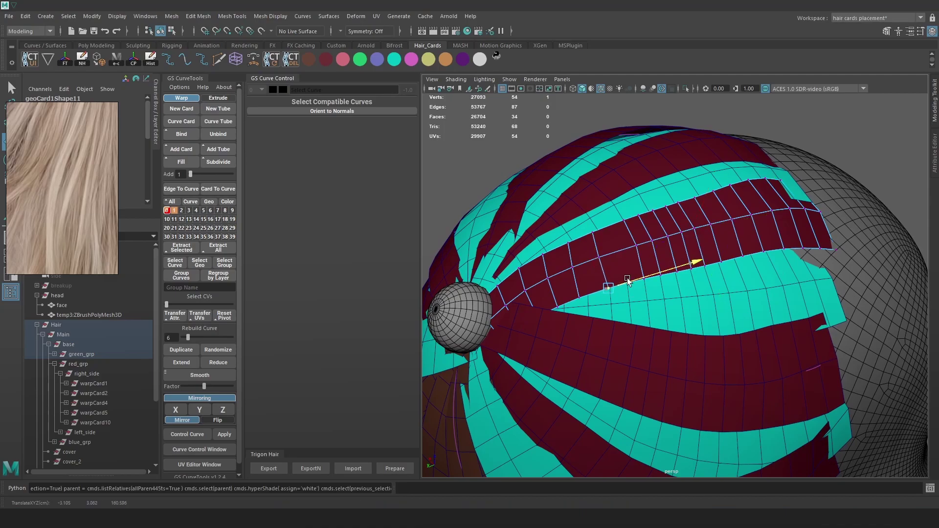
key(ctrl+z)
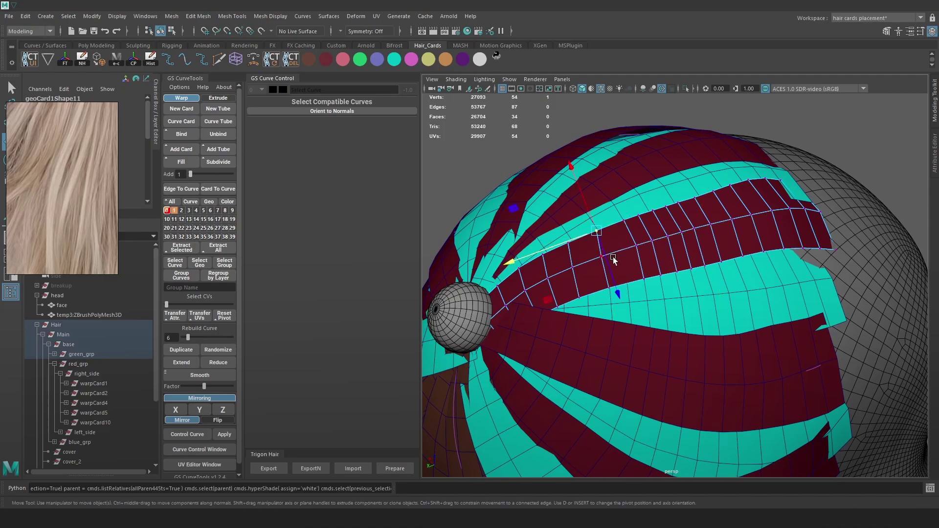
click(611, 287)
- Check the wide cyan geoCard14 card in textured display and adjust its end vertices so they overlap the red cards cleanly
mouse_move(638, 299)
right_down()
mouse_move(651, 299)
mouse_move(631, 303)
right_up()
key(4)
key(6)
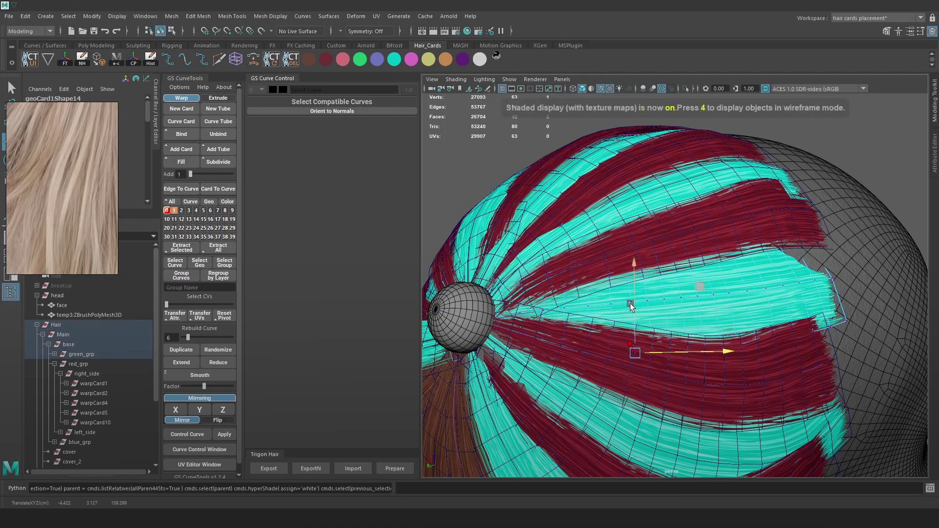
click(625, 311)
key(7)
key(5)
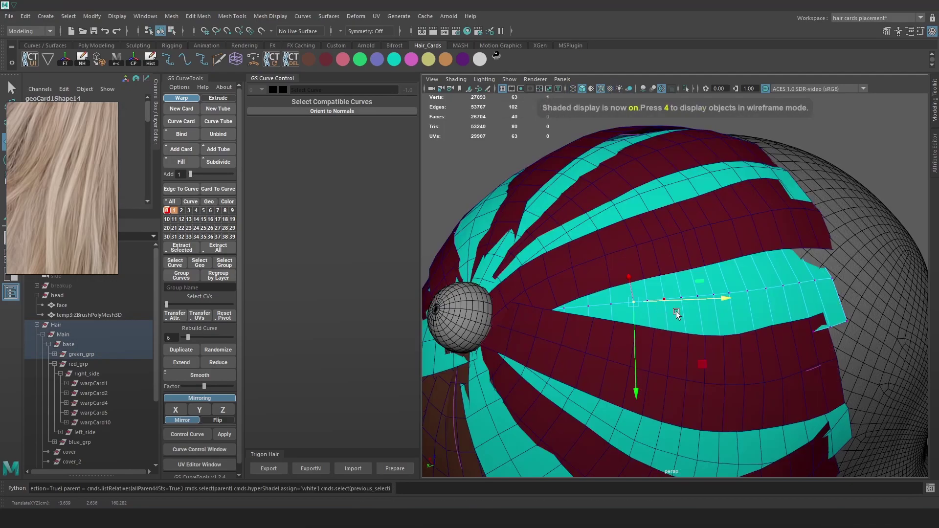
click(803, 338)
alt+drag(807, 339, 839, 367)
click(809, 270)
drag(826, 262, 808, 272)
alt+drag(764, 318, 635, 261)
- Insert an edge loop across geoCard11 with Multi-Cut and slide the neighbouring vertices to balance the spacing
click(693, 232)
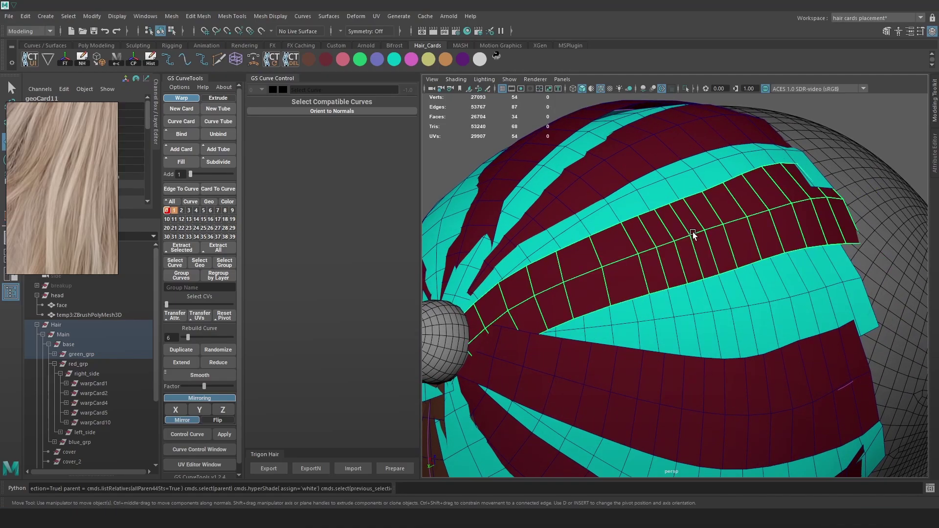
click(219, 59)
ctrl+click(616, 259)
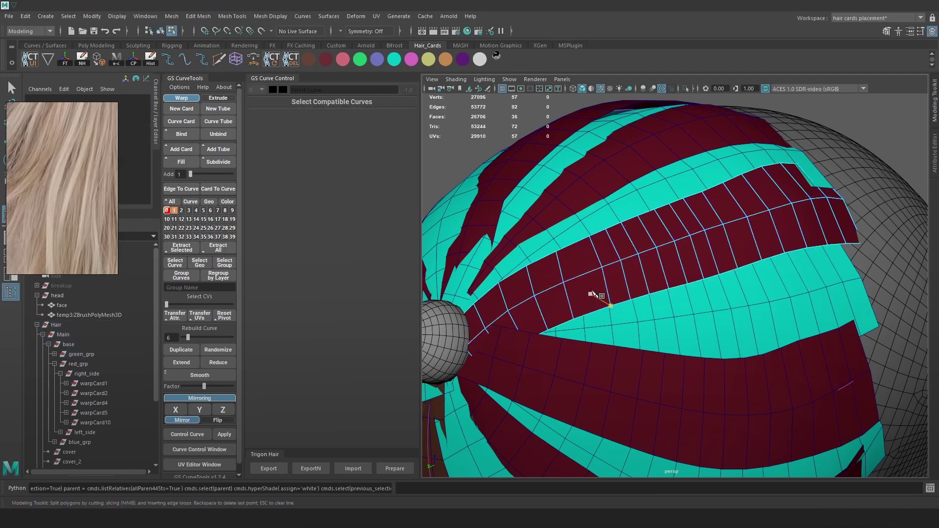
right_drag(610, 287, 562, 208)
click(610, 303)
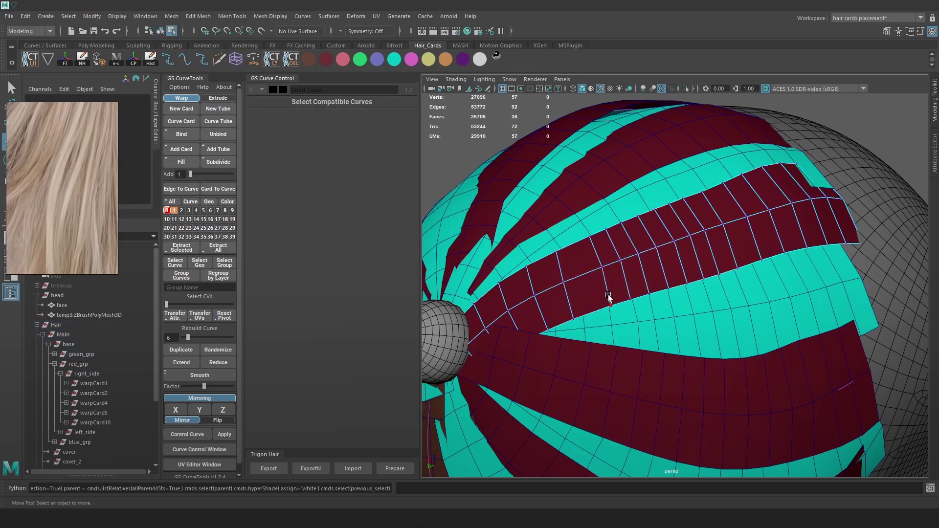
click(602, 268)
drag(629, 262, 632, 263)
click(631, 298)
drag(655, 294, 655, 297)
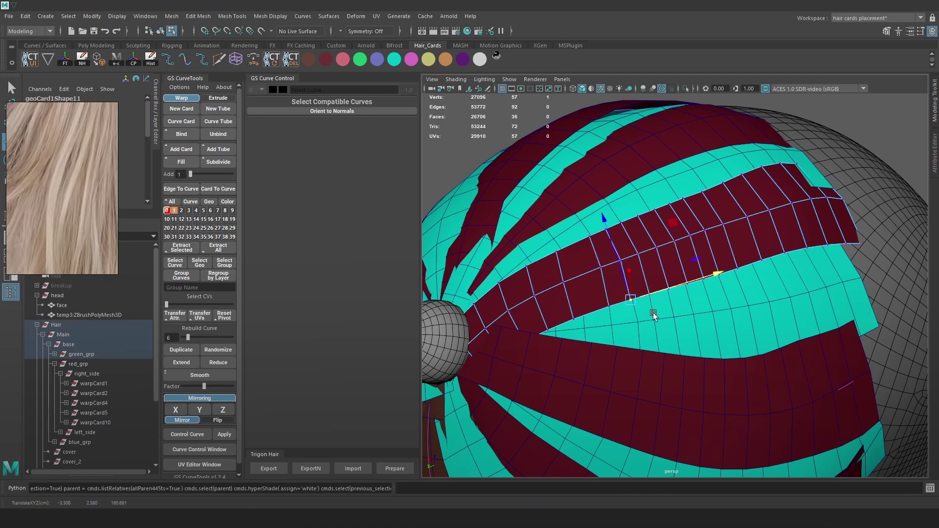
- Open geoCard14 for vertex editing and pick vertices on its centre line near the tapered root
click(653, 312)
right_click(654, 313)
right_drag(653, 313, 637, 315)
click(630, 321)
click(668, 319)
click(655, 319)
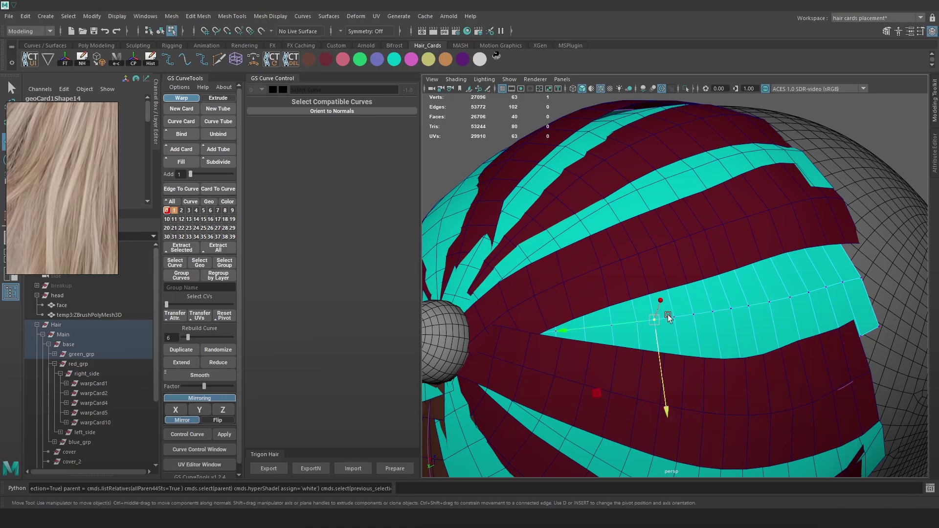
- Return to geoCard11 and reposition its centre-line and upper-edge vertices next to the inserted loop
key(F8)
click(766, 184)
drag(615, 263, 625, 265)
click(607, 233)
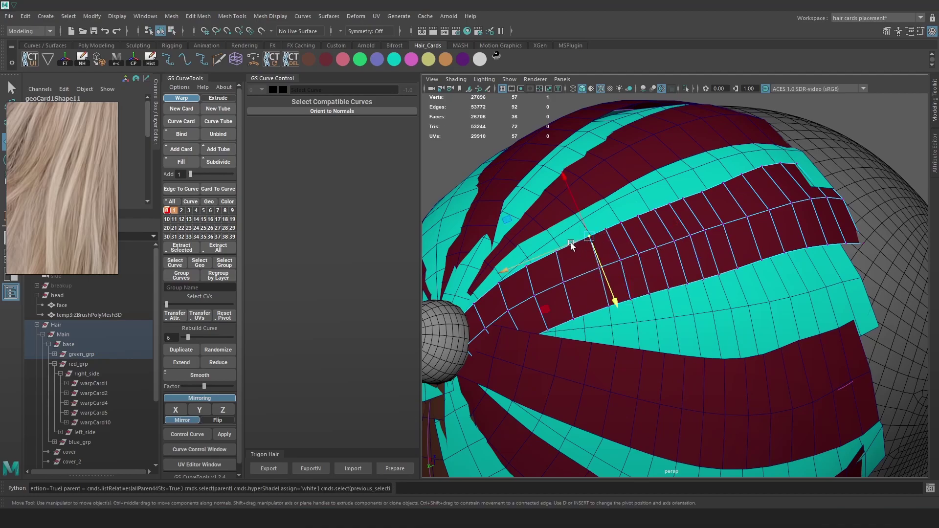
scroll(570, 242, up, 5)
alt+drag(639, 252, 659, 301)
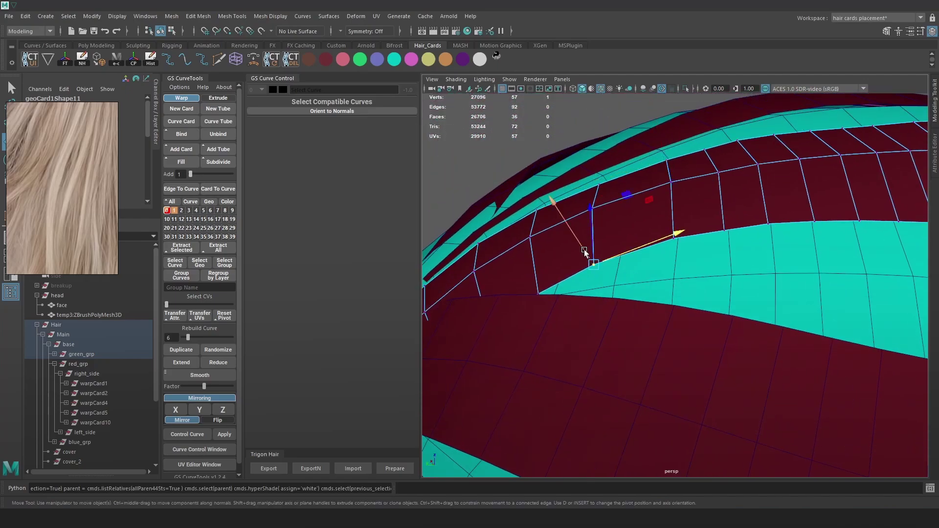
drag(584, 250, 685, 348)
key(ctrl+z)
right_drag(685, 348, 631, 264)
right_drag(676, 311, 620, 236)
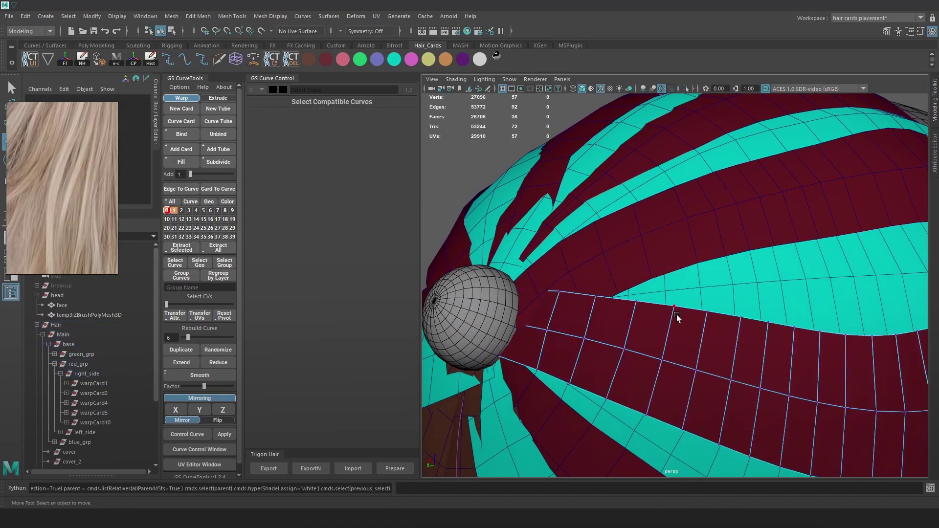
- Reopen geoCard11's vertices and slide those of the cross loops near the root along the card for even spacing
click(670, 237)
key(F9)
click(652, 278)
drag(682, 268, 690, 264)
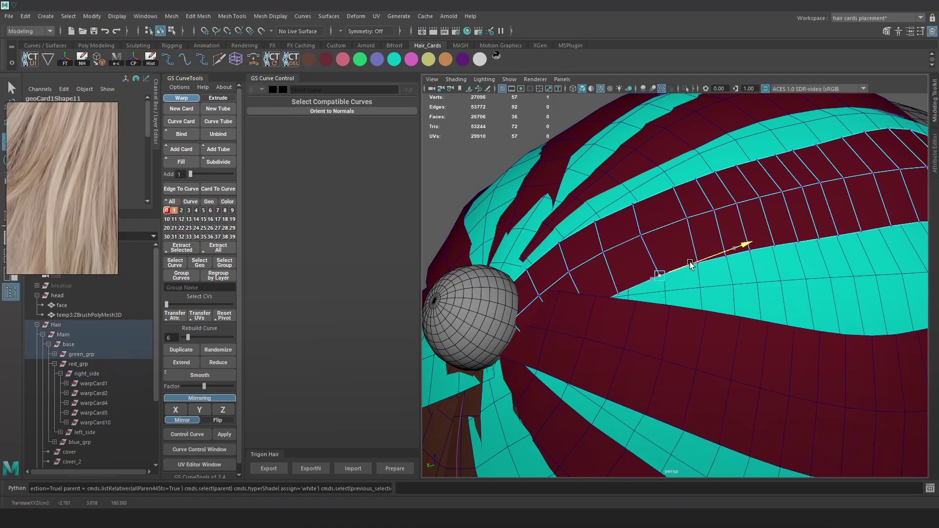
click(645, 234)
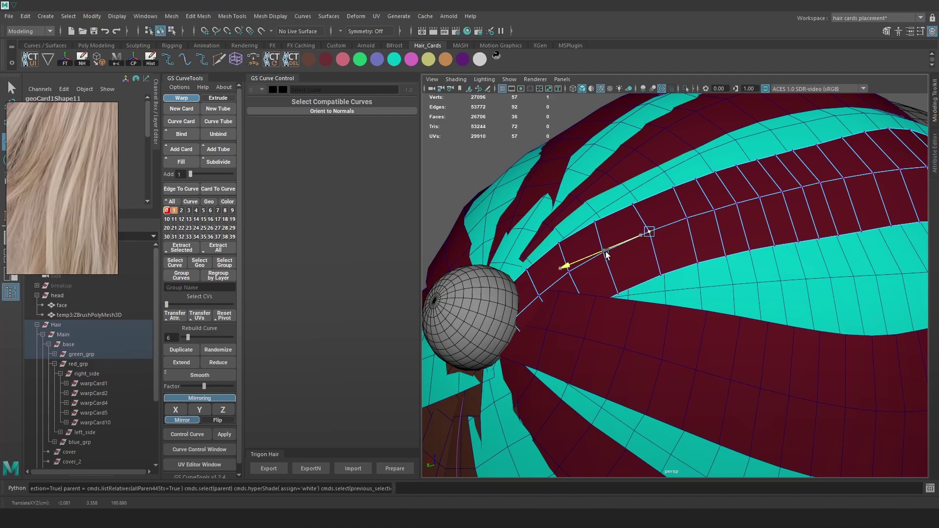
click(659, 276)
drag(684, 265, 685, 265)
click(650, 233)
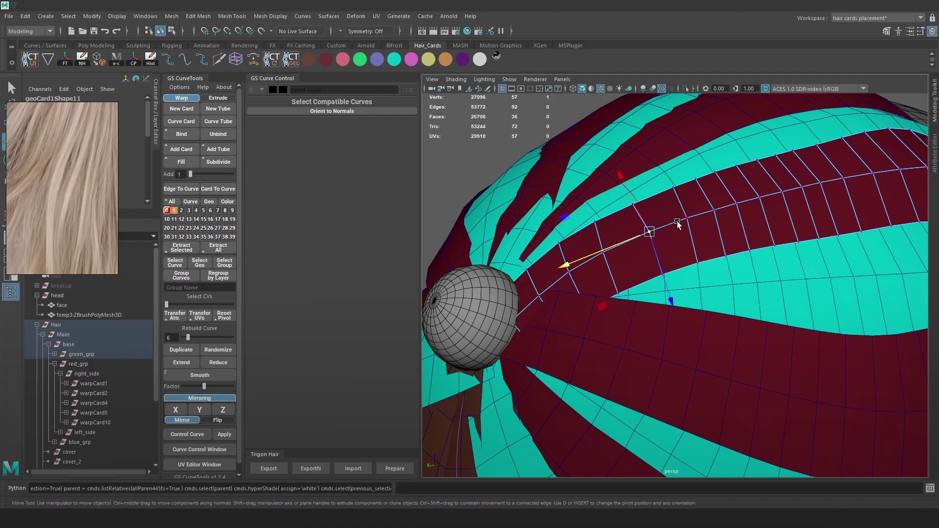
drag(619, 242, 627, 212)
drag(605, 218, 612, 216)
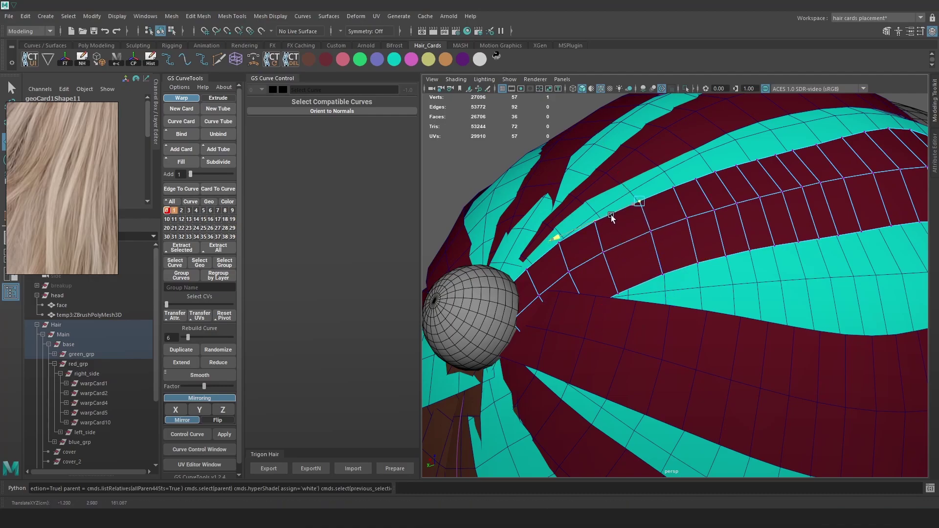
drag(614, 254, 621, 251)
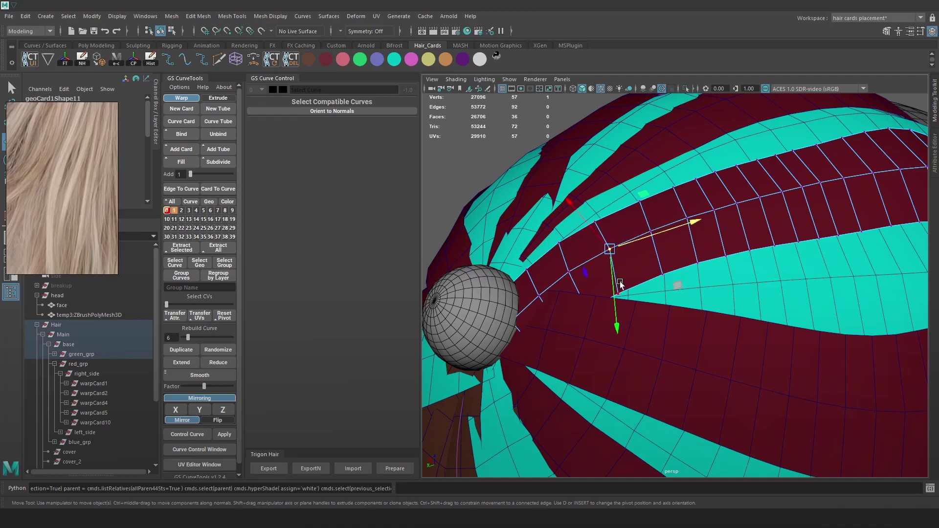
drag(643, 287, 652, 283)
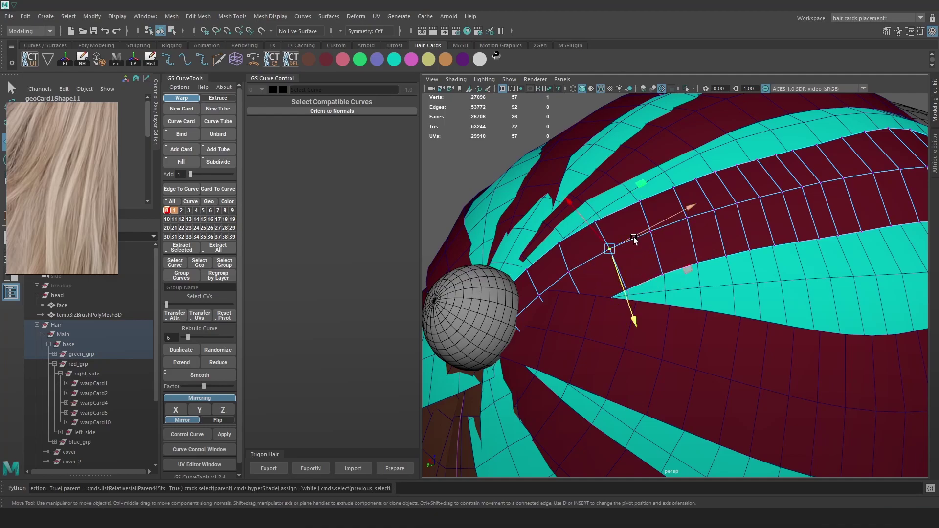
- Slide geoCard11's vertices closest to the ball at the crown and check the root end in textured display
alt+drag(639, 237, 665, 348)
click(606, 318)
drag(592, 327, 564, 292)
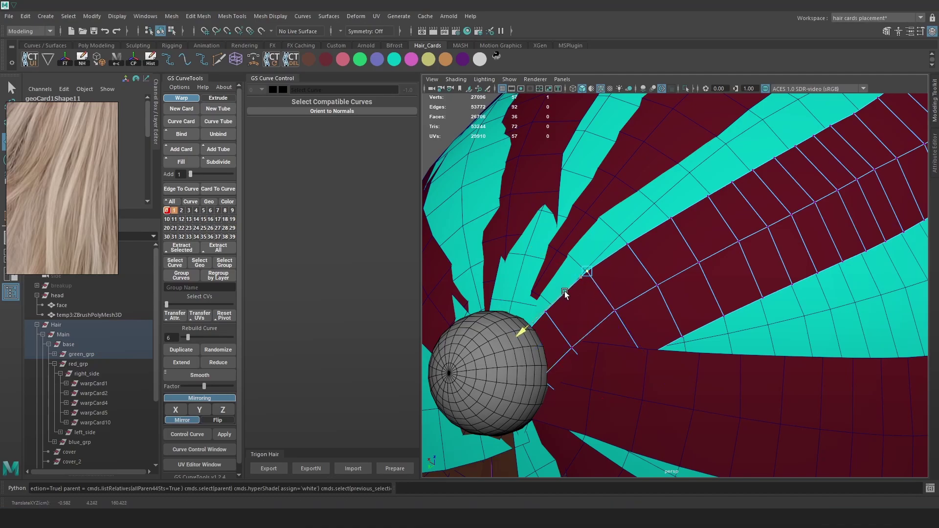
click(581, 342)
drag(581, 341, 589, 333)
click(549, 311)
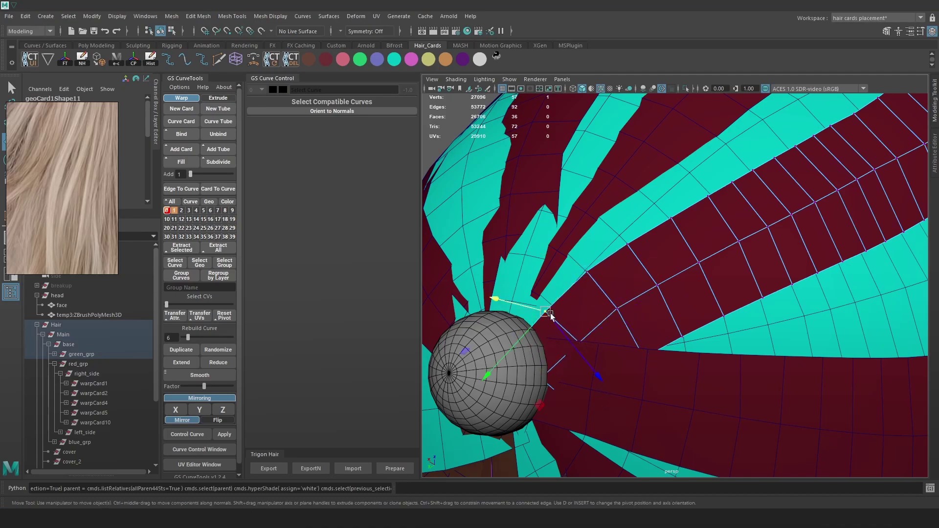
key(6)
click(543, 377)
key(7)
mouse_move(515, 380)
mouse_down()
mouse_move(576, 339)
mouse_move(532, 350)
mouse_up()
key(5)
- Fine-tune the lower-edge, centre-line and upper-edge vertices of geoCard11's loops near the root to space them evenly
alt+drag(625, 342, 587, 333)
click(610, 313)
click(640, 358)
drag(647, 356, 650, 354)
click(674, 341)
scroll(700, 258, down, 3)
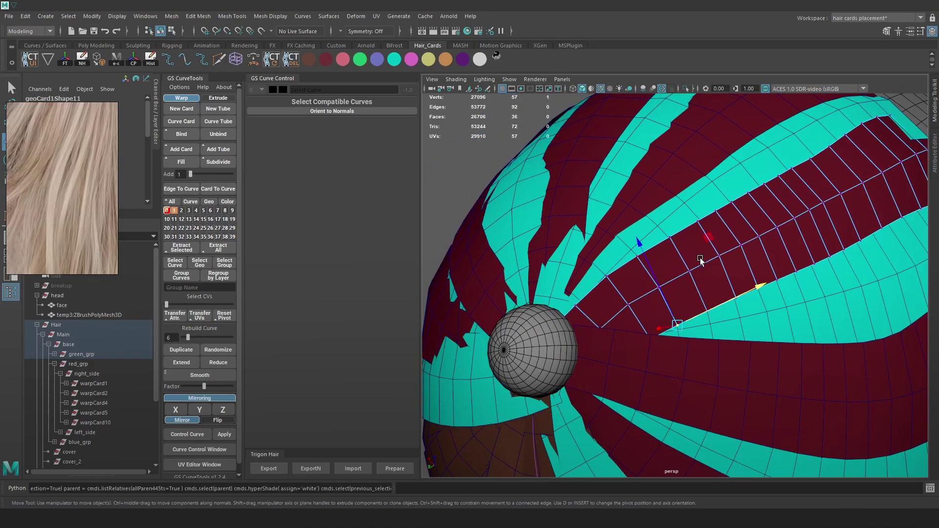
mouse_move(700, 258)
alt+mouse_down()
mouse_move(702, 269)
mouse_move(685, 269)
alt+mouse_up()
click(664, 272)
click(665, 317)
drag(683, 315, 675, 315)
click(635, 321)
click(631, 279)
drag(615, 284, 617, 284)
click(629, 241)
alt+middle_drag(736, 263, 650, 294)
- Insert another edge loop across geoCard11 with Multi-Cut and smooth the adjacent cross loops with Edit Edge Flow
scroll(704, 268, down, 2)
right_drag(705, 268, 706, 237)
alt+drag(724, 262, 769, 273)
key(ctrl+shift+x)
ctrl+click(700, 269)
key(w)
double_click(710, 287)
double_click(741, 288)
double_click(773, 286)
shift+right_drag(773, 286, 763, 383)
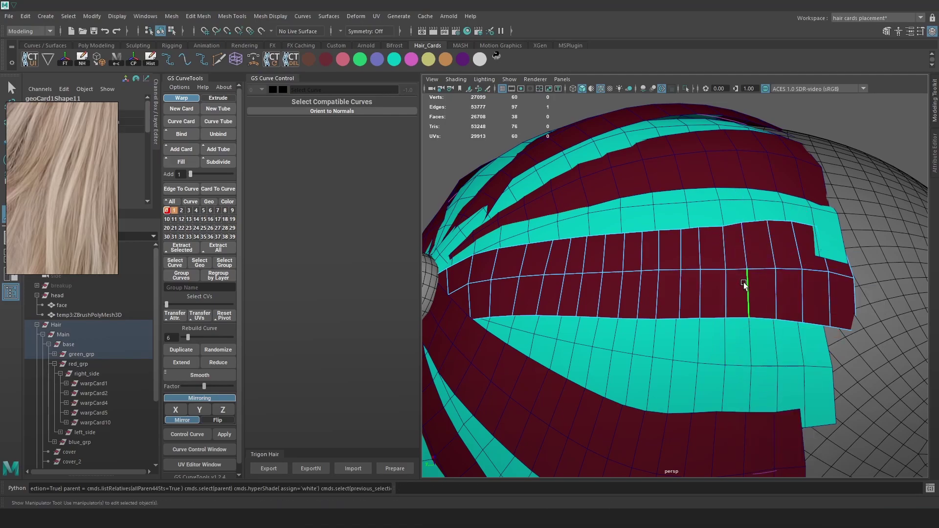
- Slide geoCard11's cross loops towards its front end and smooth them again with Edit Edge Flow
double_click(752, 293)
drag(784, 270, 811, 271)
double_click(776, 292)
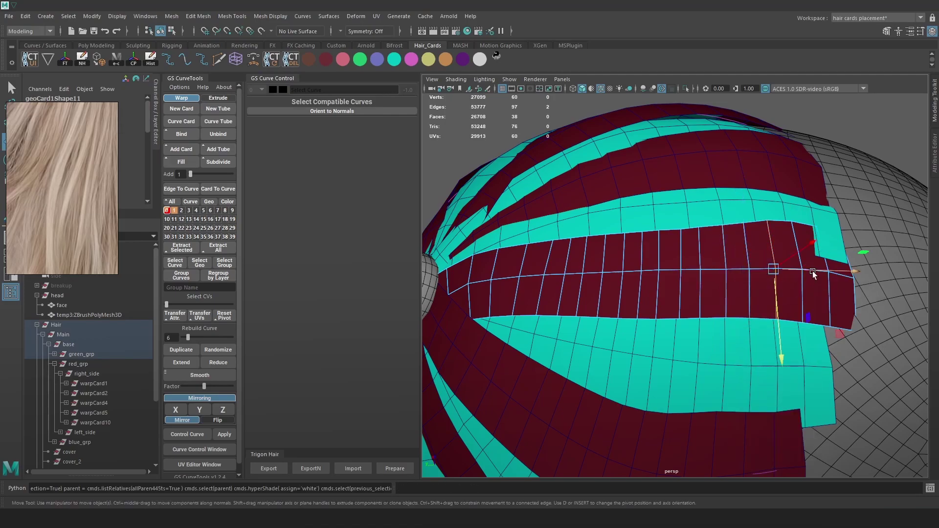
double_click(701, 297)
key(g)
double_click(726, 308)
key(g)
double_click(703, 293)
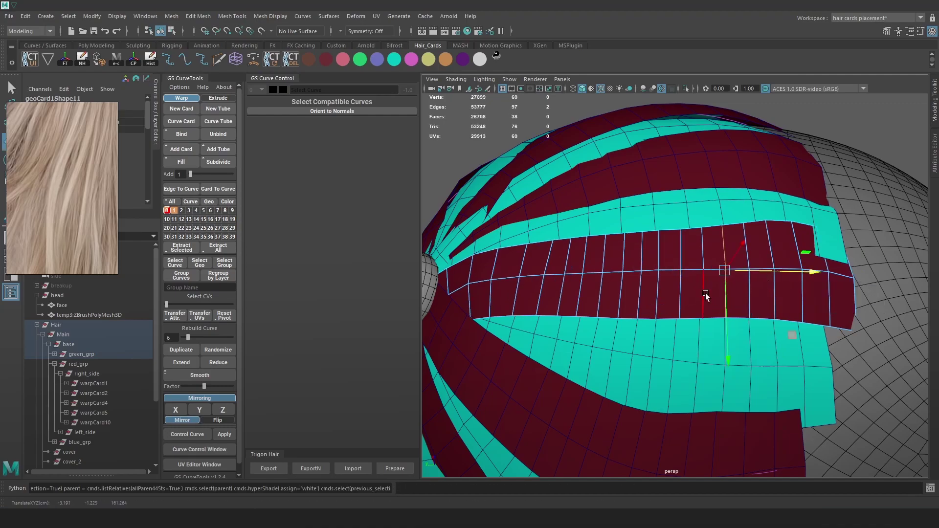
drag(731, 273, 729, 273)
key(g)
double_click(681, 294)
drag(662, 272, 719, 288)
- Open the narrow cyan geoCard13 card for edge editing and slide its cross loops along the card
click(668, 240)
key(F10)
double_click(655, 249)
drag(694, 242, 732, 246)
double_click(687, 257)
double_click(722, 265)
double_click(750, 270)
key(e)
key(w)
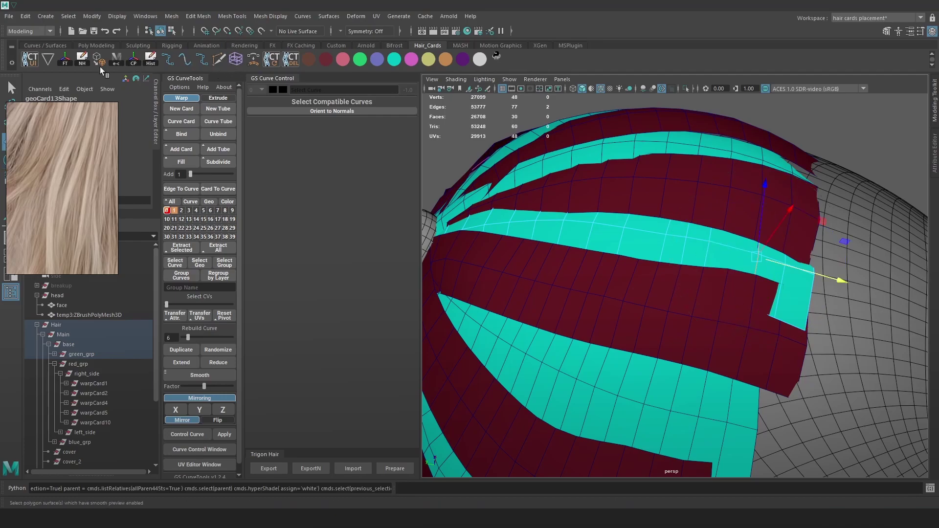
- Insert five edge loops across geoCard13 with Multi-Cut
click(274, 67)
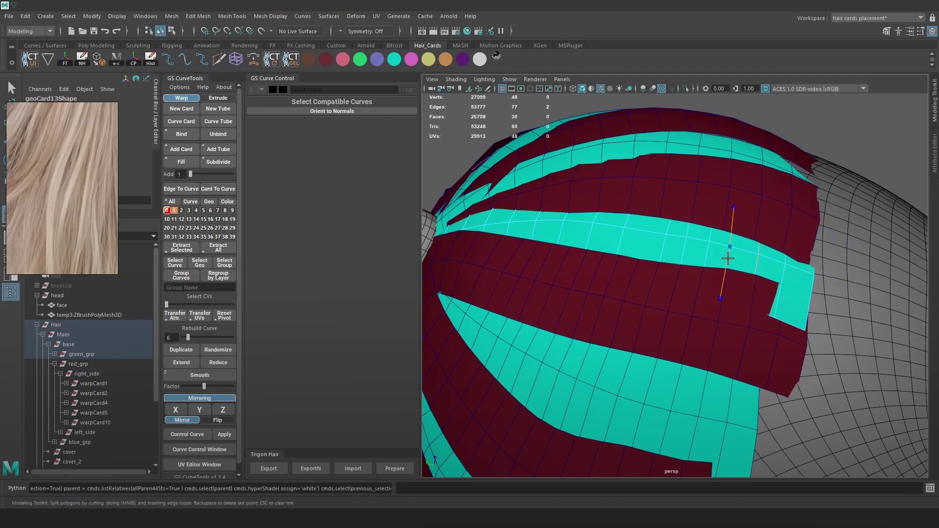
key(Return)
alt+drag(730, 259, 737, 289)
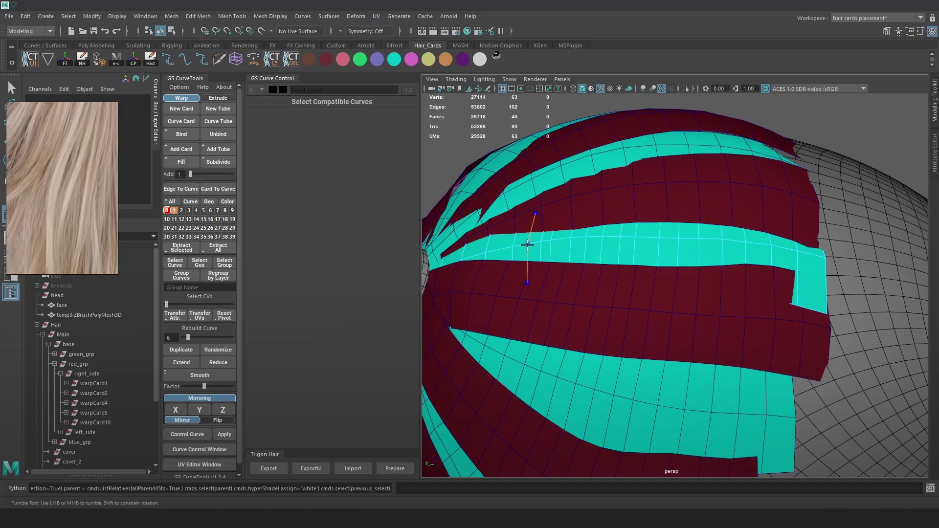
- Slide geoCard13's cross loops along the card to even out the spacing between them
double_click(636, 248)
drag(606, 239, 610, 239)
double_click(658, 250)
click(698, 245)
key(ctrl+z)
drag(705, 243, 706, 243)
- Switch to the vertices of the red card above geoCard13 and adjust one on its lower edge near the root
alt+drag(630, 239, 641, 207)
double_click(685, 184)
click(712, 122)
right_drag(667, 150, 675, 125)
click(662, 192)
drag(651, 175, 589, 219)
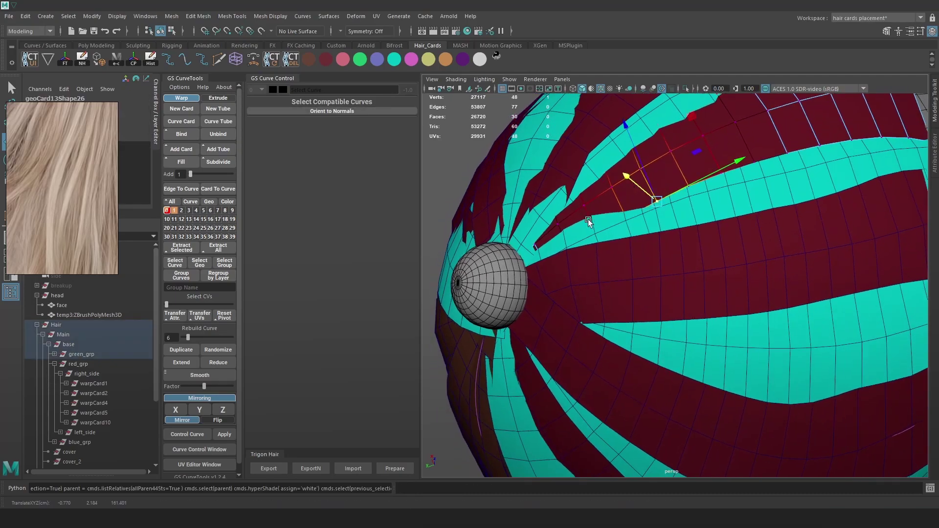
- Check the card overlaps around the crown in wireframe, textured and shaded display with geoCard13 selected
key(4)
click(515, 262)
key(6)
mouse_move(478, 257)
mouse_down()
mouse_move(621, 225)
mouse_move(707, 187)
mouse_up()
key(7)
key(5)
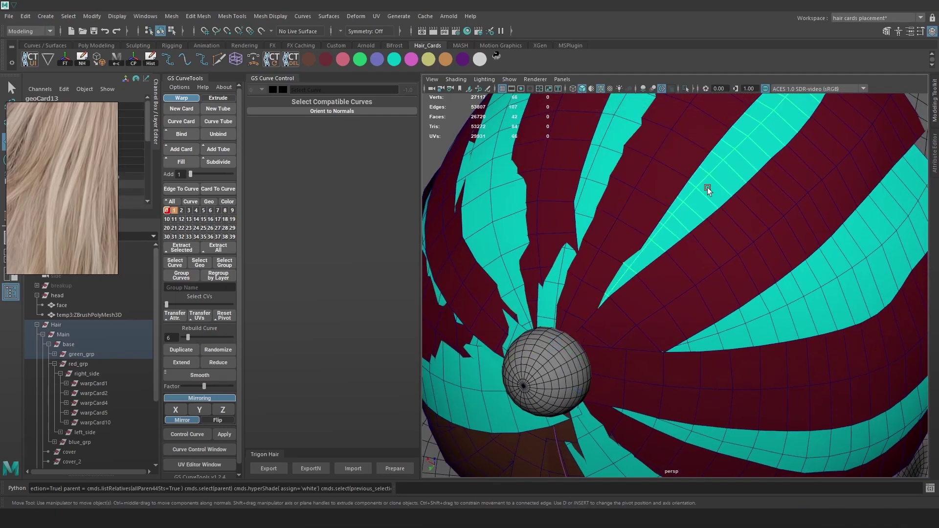
- Select a card near the crown and shift one of its edge vertices close to the root
key(Delete)
alt+drag(639, 220, 674, 239)
right_drag(631, 247, 644, 242)
click(620, 234)
key(w)
drag(594, 240, 603, 238)
- Reposition individual vertices along the card beside geoCard13 to even out its spacing and outline
right_drag(643, 189, 622, 191)
click(629, 225)
drag(642, 216, 799, 190)
click(662, 214)
click(686, 171)
click(696, 204)
click(731, 198)
click(763, 194)
click(753, 153)
click(740, 123)
drag(732, 156, 657, 181)
- Slide cross edge loops on the card beside geoCard13 to even out the gaps between them
double_click(721, 207)
drag(778, 198, 829, 223)
double_click(764, 217)
double_click(795, 220)
- Insert cross edge loops along the red card beside geoCard13 with Multi-Cut
click(219, 59)
ctrl+click(714, 220)
ctrl+click(646, 214)
ctrl+click(570, 213)
alt+drag(570, 213, 692, 225)
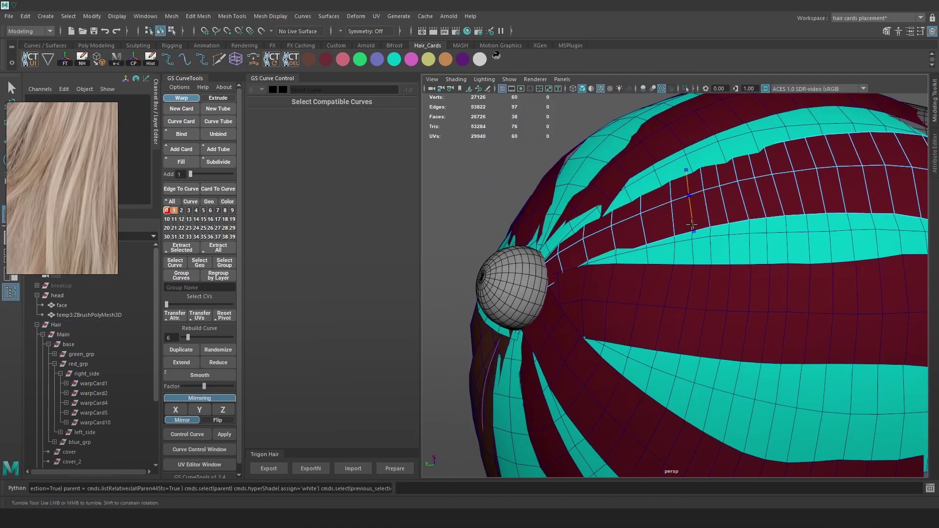
- Apply Edge Flow to the new cross loops on the red card and slide one along the card
double_click(677, 215)
shift+right_drag(680, 203, 679, 297)
key(w)
drag(687, 199, 696, 198)
double_click(695, 212)
shift+right_drag(696, 215, 694, 298)
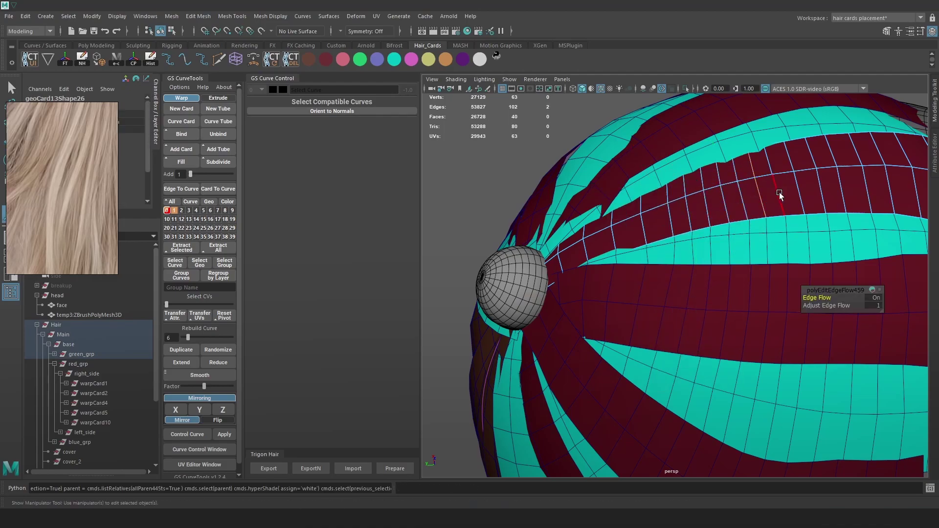
- Move centre-line vertices of the red card along its length to space the cross loops evenly
click(760, 177)
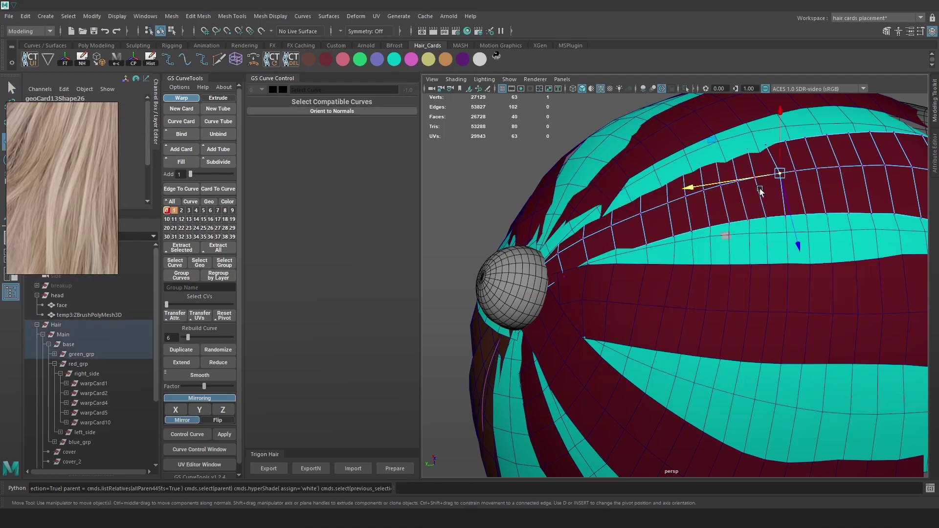
click(737, 182)
click(721, 185)
drag(734, 183, 699, 192)
click(703, 190)
- Reshape the red card's outline by moving vertices with soft selection
alt+drag(786, 205, 667, 168)
click(659, 199)
key(b)
click(586, 194)
drag(586, 194, 640, 159)
click(519, 250)
drag(507, 239, 677, 242)
click(697, 238)
key(b)
- Nudge single vertices along the red card with soft selection off to tidy its overlap with the neighbouring cards
click(688, 205)
drag(658, 212, 653, 212)
click(670, 209)
click(695, 239)
click(639, 216)
click(630, 251)
mouse_move(620, 253)
mouse_down()
mouse_move(641, 255)
mouse_move(627, 254)
mouse_up()
click(620, 256)
- Select the teal card geoCard13 and shift one of its vertices in vertex mode
click(650, 283)
key(F9)
click(617, 301)
drag(606, 306, 612, 305)
scroll(653, 286, down, 3)
scroll(756, 254, up, 5)
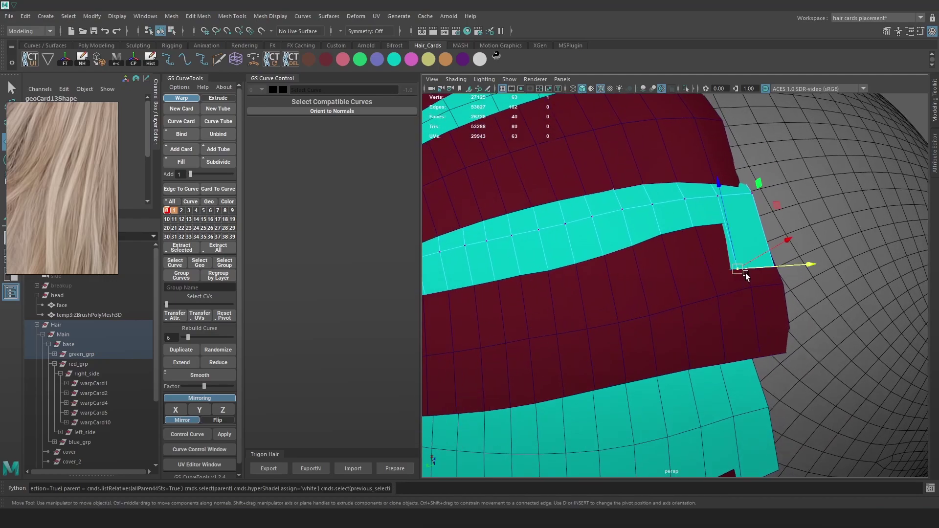
- Move the front-end vertices of geoCard13 so its lower corner tucks under the adjacent red card
drag(755, 259, 771, 264)
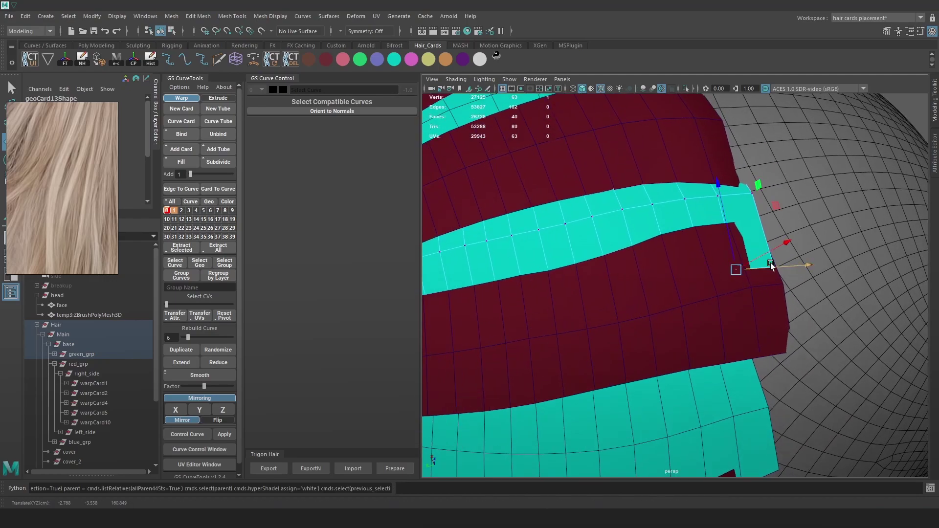
click(774, 279)
key(ctrl+z)
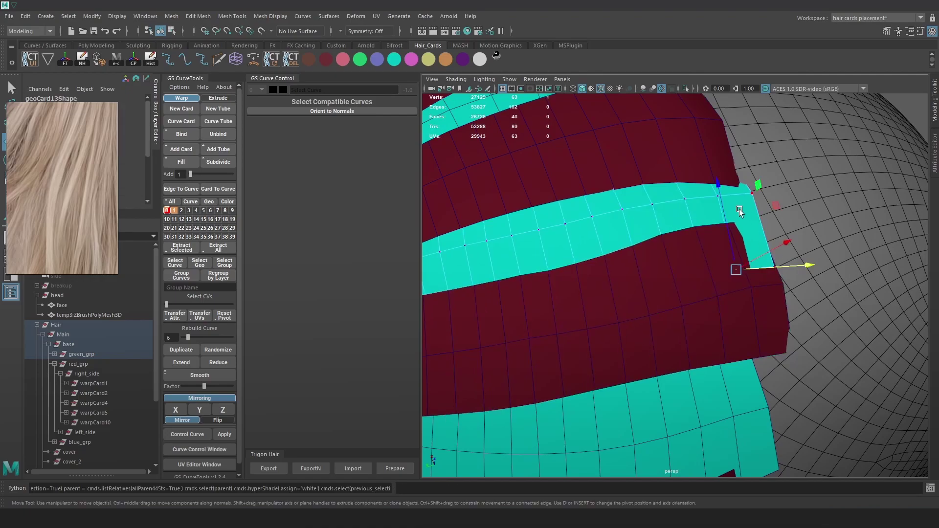
click(767, 252)
drag(797, 257, 794, 255)
click(752, 193)
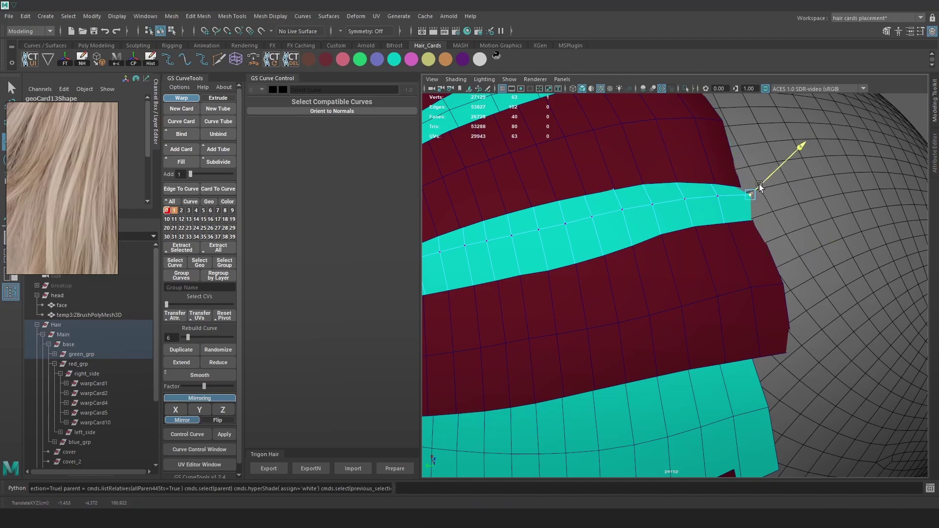
alt+drag(760, 184, 715, 207)
drag(729, 247, 705, 229)
- Examine the card overlaps around the head in textured, wireframe and shaded display
key(6)
alt+drag(691, 189, 567, 187)
key(4)
key(5)
key(6)
key(5)
click(532, 214)
right_drag(534, 211, 575, 192)
alt+drag(575, 192, 640, 301)
click(815, 166)
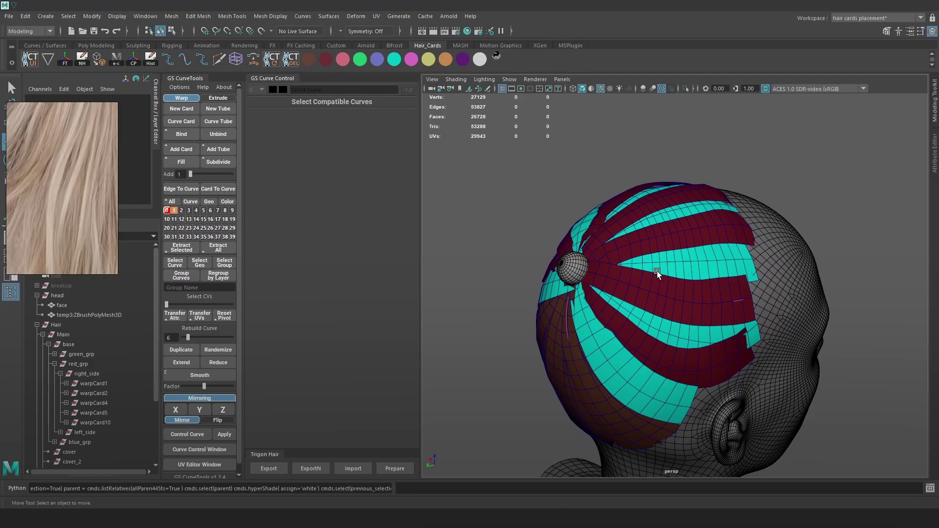
alt+drag(643, 320, 624, 317)
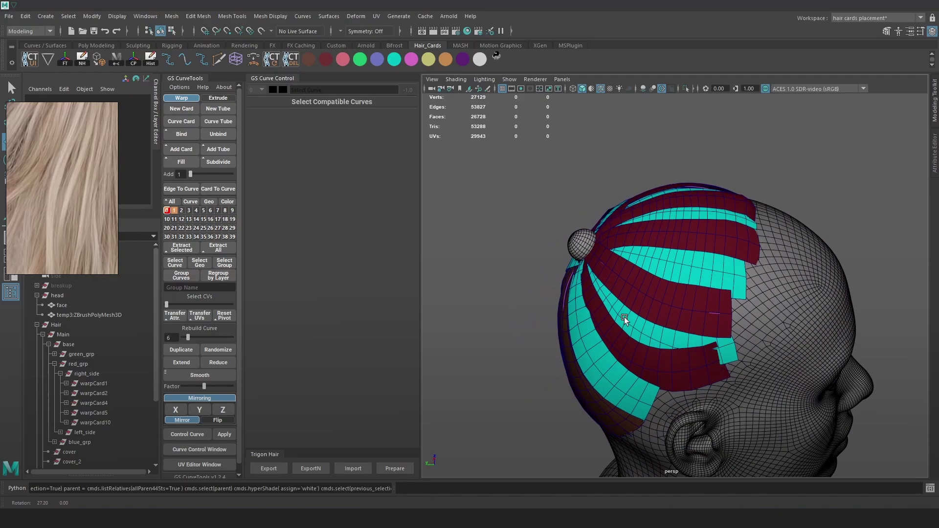
- Adjust the edge and root vertices of the red card geoCard24 beside the crown, then return to object mode
scroll(679, 236, up, 2)
mouse_move(680, 235)
alt+mouse_down()
mouse_move(677, 283)
mouse_move(685, 231)
alt+mouse_up()
scroll(676, 282, up, 3)
click(685, 231)
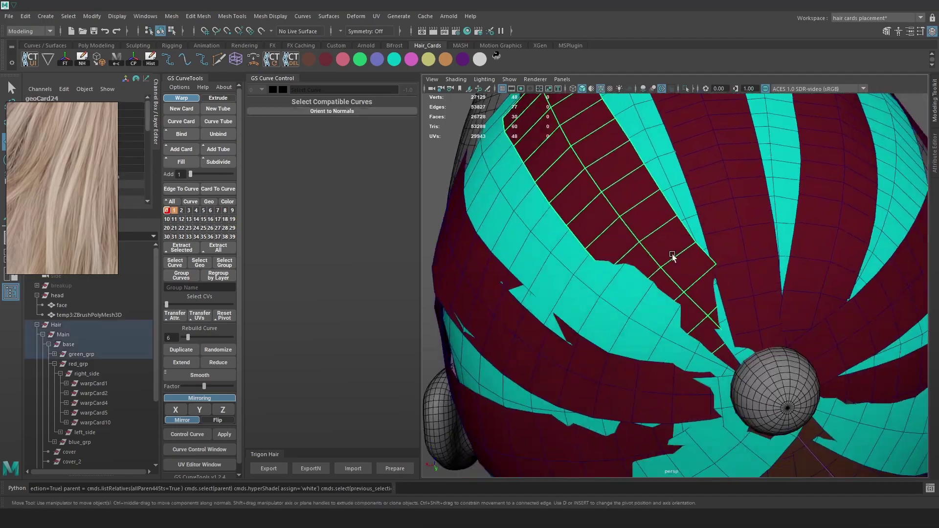
key(F9)
click(629, 296)
key(b)
drag(598, 307, 594, 310)
click(731, 339)
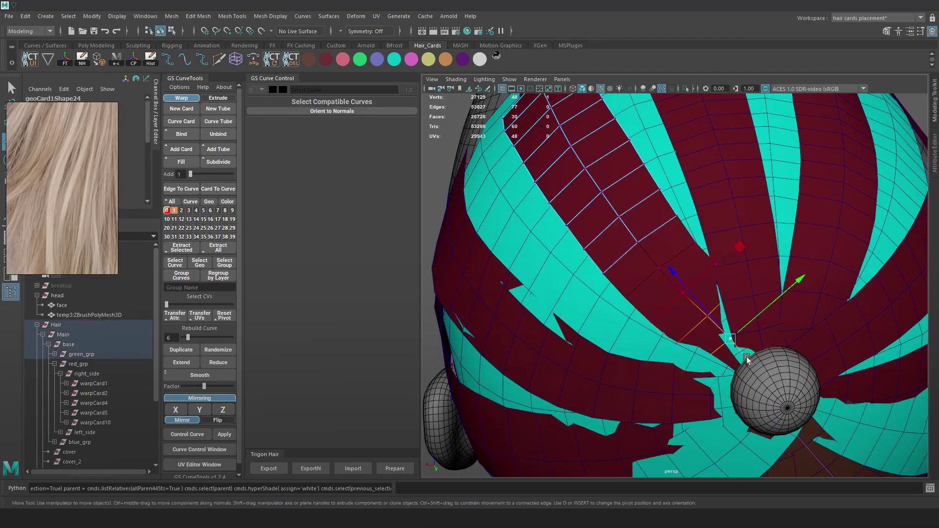
drag(730, 338, 744, 267)
key(F8)
key(alt+d)
scroll(752, 239, down, 5)
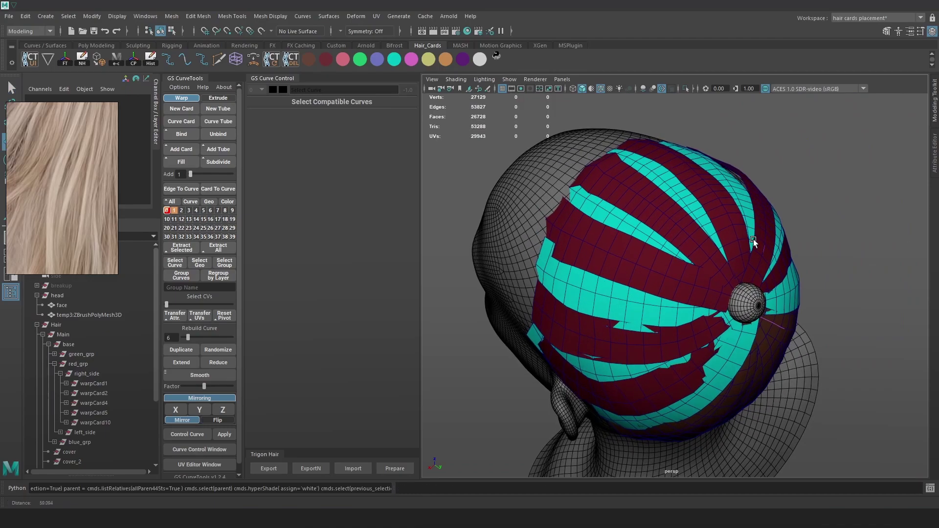
- Export the hair cards and inspect the updated hair from several angles in Marmoset Toolbag
click(269, 468)
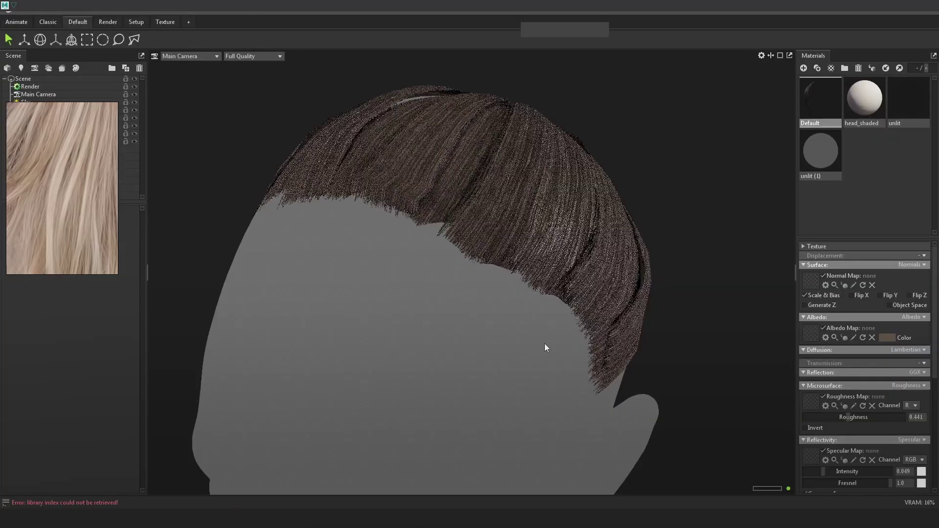
drag(544, 343, 706, 287)
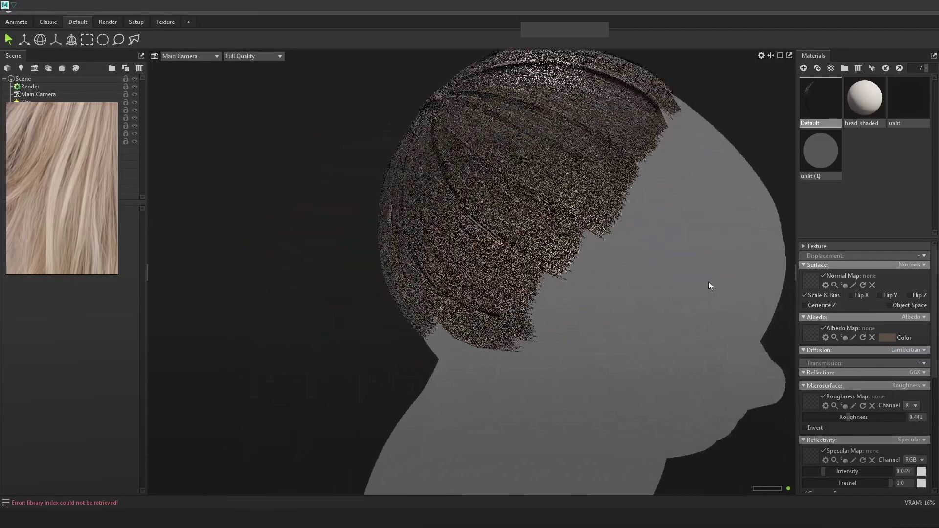
drag(471, 298, 356, 236)
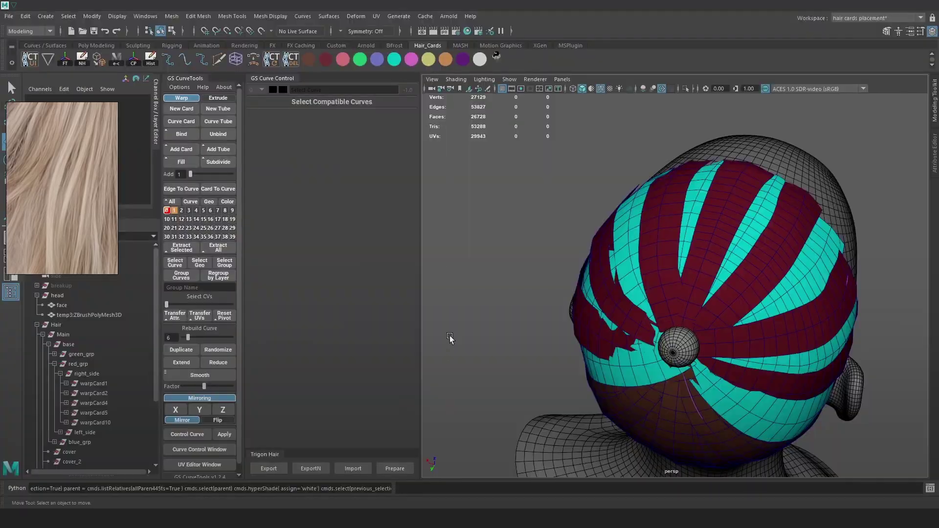
- Return to Maya, hide the card textures and select cross loops on the narrow exposed card
alt+drag(450, 335, 859, 259)
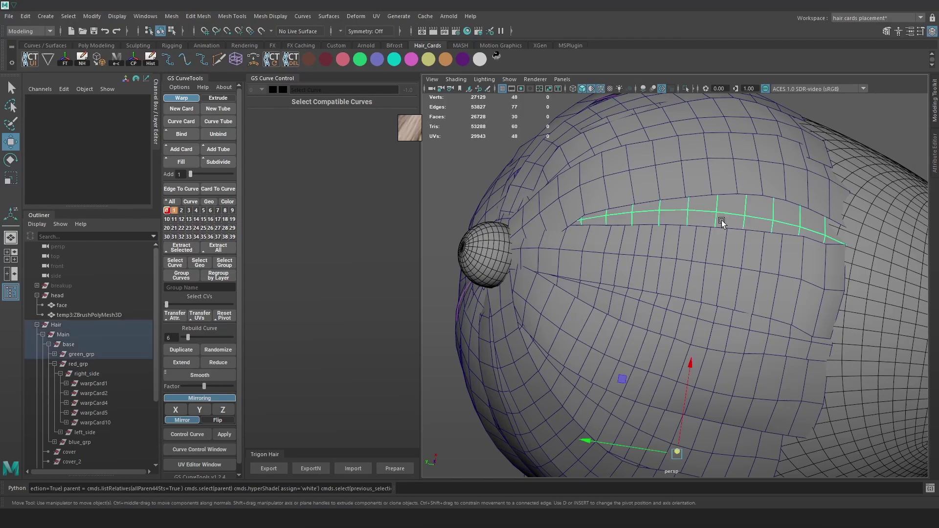
scroll(740, 248, up, 3)
alt+drag(740, 248, 851, 237)
click(657, 240)
double_click(656, 240)
key(b)
double_click(634, 258)
- Apply Edge Flow to successive cross loops of the narrow card
double_click(519, 207)
shift+right_drag(519, 207, 513, 300)
double_click(499, 211)
key(g)
double_click(523, 207)
key(g)
double_click(548, 206)
key(g)
double_click(569, 205)
- Insert five edge loops across geoCard25 with Multi-Cut
alt+drag(587, 234, 630, 237)
key(F8)
click(663, 255)
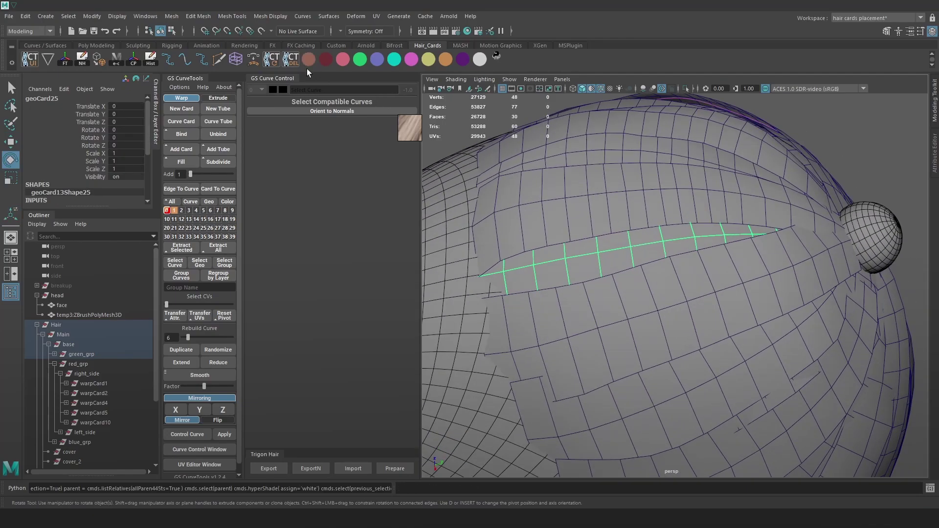
click(218, 60)
ctrl+middle_click(602, 258)
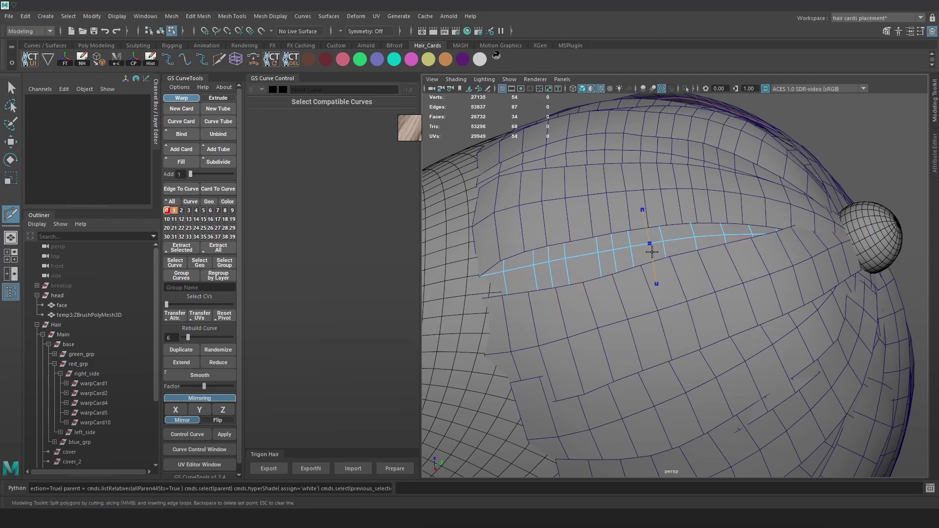
- Slide geoCard25's cross loops along the card towards even spacing
key(w)
click(696, 236)
right_drag(690, 237, 690, 216)
double_click(692, 227)
drag(670, 238, 675, 237)
double_click(712, 231)
double_click(724, 229)
drag(739, 233, 706, 245)
double_click(735, 231)
double_click(643, 239)
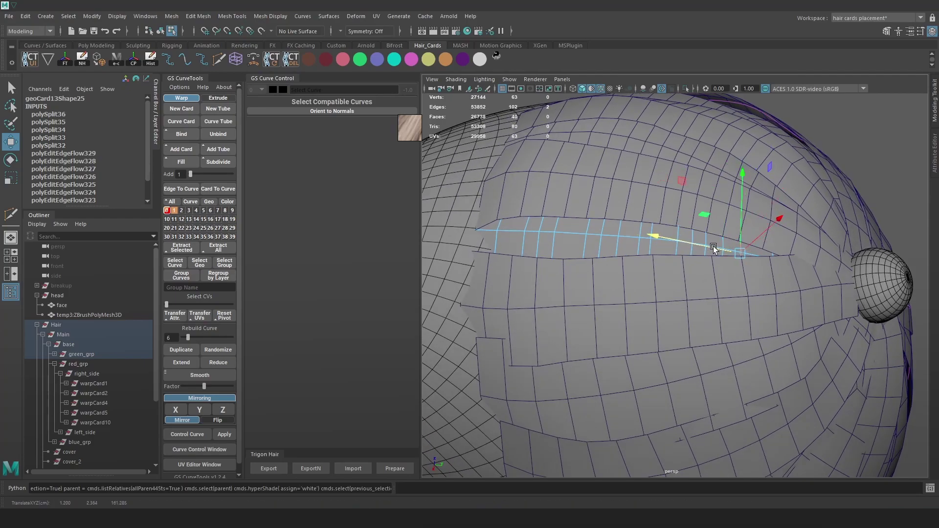
- Move and rotate a cross loop in the middle of geoCard25 to align it with its neighbours
drag(640, 240, 601, 238)
key(e)
drag(672, 301, 674, 299)
key(w)
drag(597, 236, 671, 198)
- Align the cross loops near geoCard25's front end and compare the card with and without textures
click(586, 250)
key(e)
key(w)
key(e)
key(w)
click(563, 234)
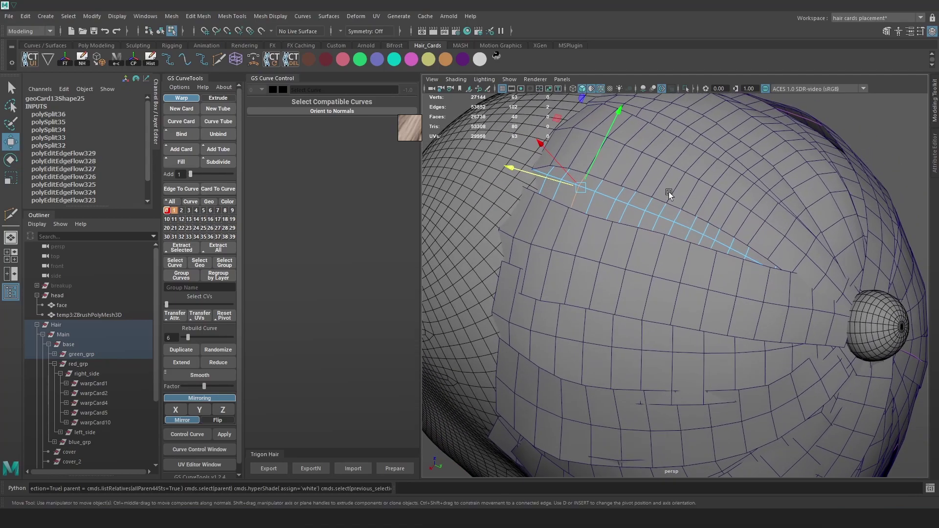
key(6)
scroll(689, 210, up, 2)
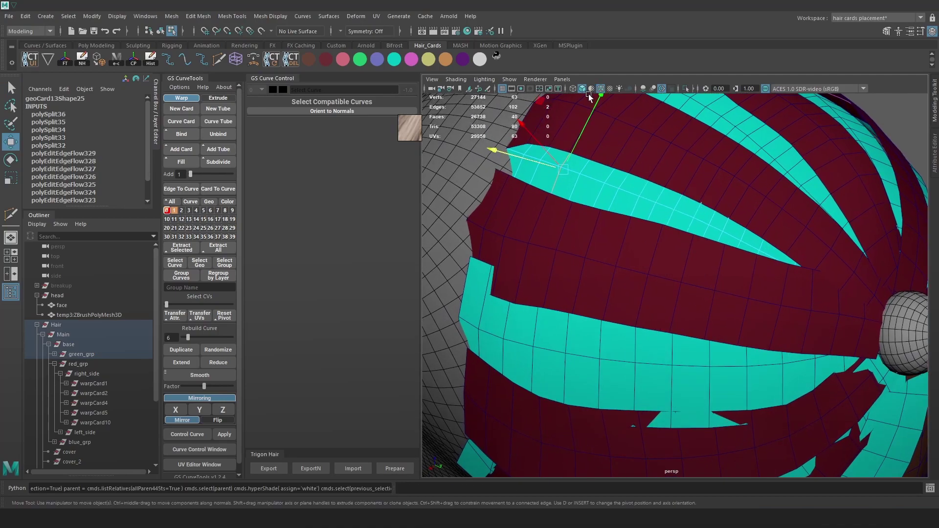
click(592, 91)
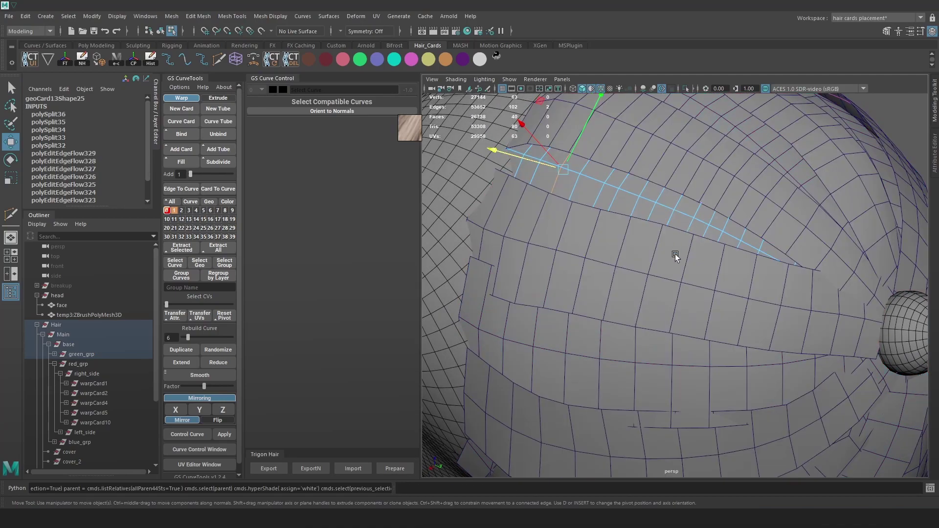
- Insert one more edge loop across geoCard25 with Multi-Cut
key(F8)
alt+drag(765, 223, 661, 230)
click(221, 60)
ctrl+click(640, 254)
scroll(700, 258, down, 3)
alt+drag(700, 258, 603, 179)
- Slide individual centre-line vertices of geoCard25 to even out the spacing around the added loop
scroll(680, 235, up, 2)
click(666, 209)
key(w)
click(641, 191)
click(622, 185)
click(688, 209)
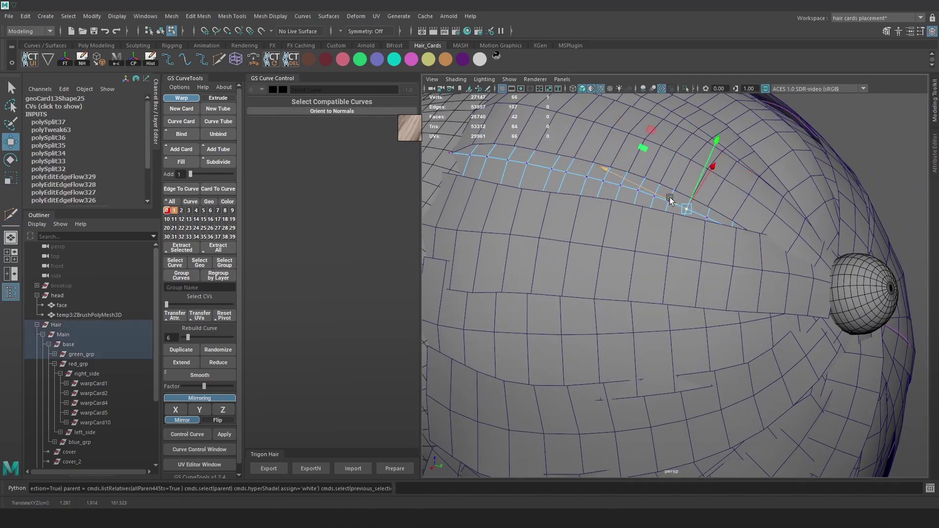
- Insert additional edge loops with Multi-Cut across the geoCard1Shape24 card, below geoCard25
key(F8)
click(218, 59)
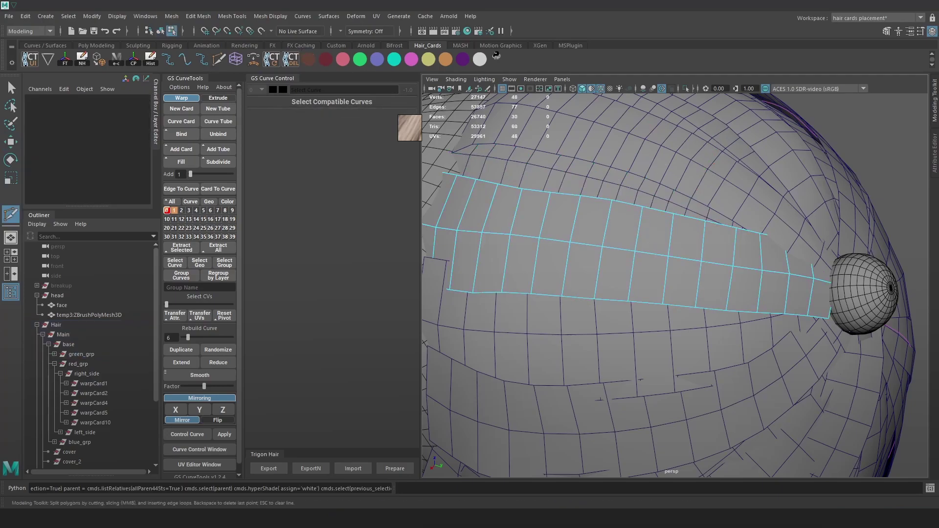
click(636, 252)
alt+drag(636, 253, 633, 239)
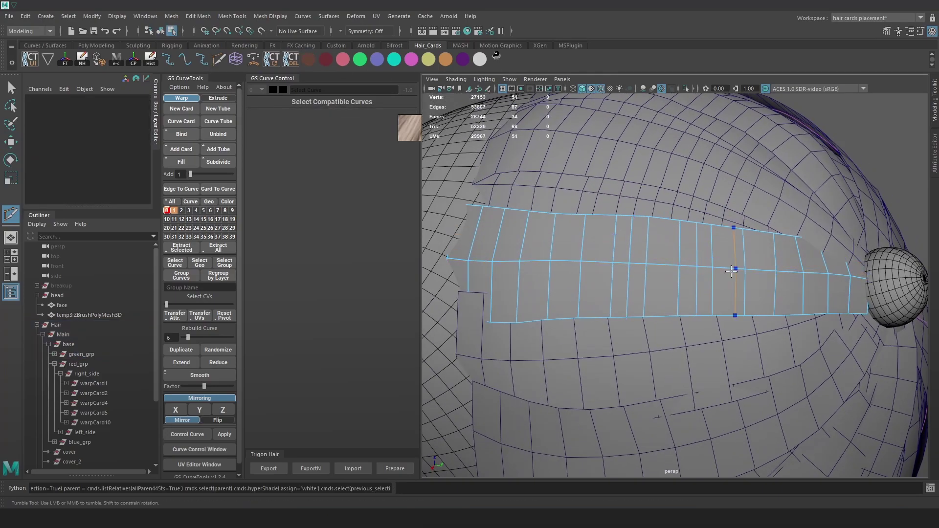
key(Return)
- Respace the cross loops in the middle of the geoCard1Shape24 card and delete one surplus loop
alt+middle_drag(788, 274, 729, 274)
double_click(612, 243)
drag(646, 267, 620, 268)
double_click(633, 245)
double_click(650, 243)
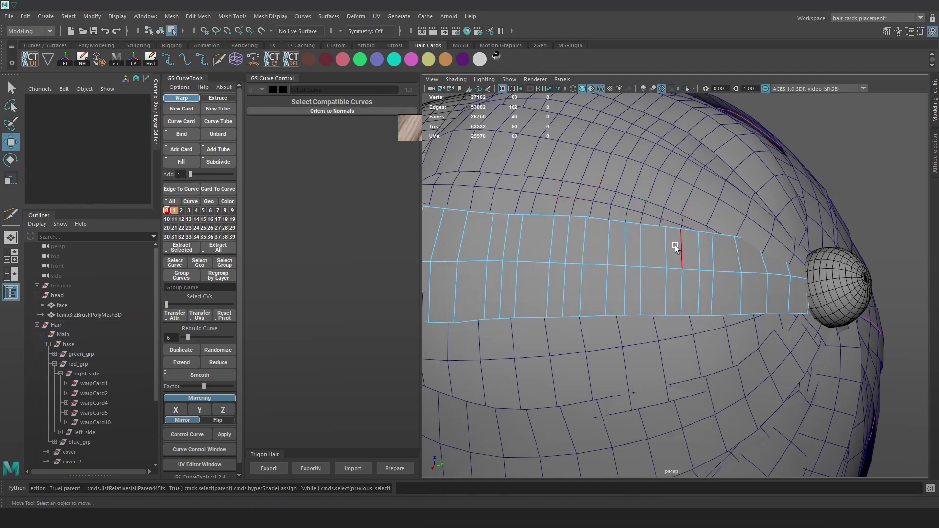
double_click(697, 251)
alt+drag(702, 260, 720, 293)
double_click(714, 258)
- Move individual vertices near the crown end of the geoCard1Shape24 card to align its cross edges
key(F9)
click(693, 283)
click(680, 326)
drag(706, 332, 709, 333)
alt+drag(763, 303, 698, 285)
click(662, 312)
click(703, 297)
click(629, 331)
drag(634, 340, 635, 341)
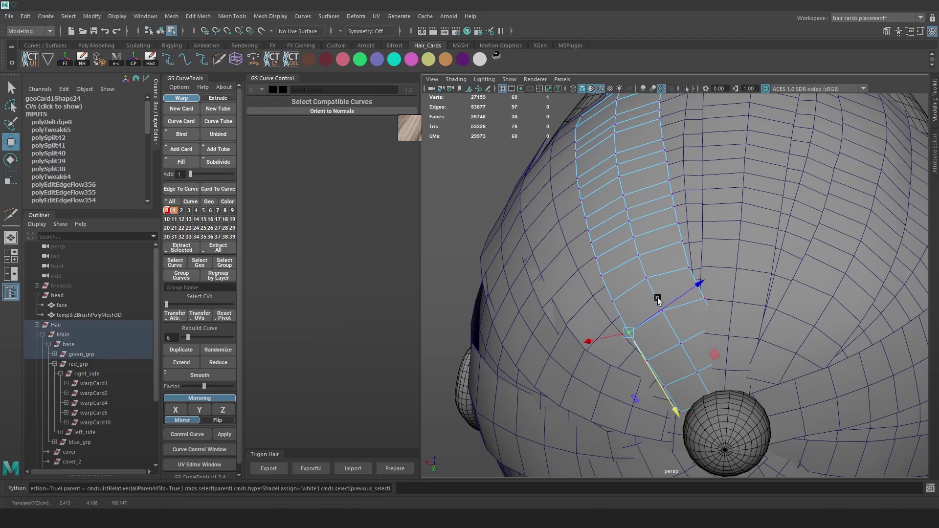
- Slide further vertices along both side edges of the geoCard1Shape24 card to even out the segment spacing
alt+drag(657, 297, 641, 297)
click(635, 322)
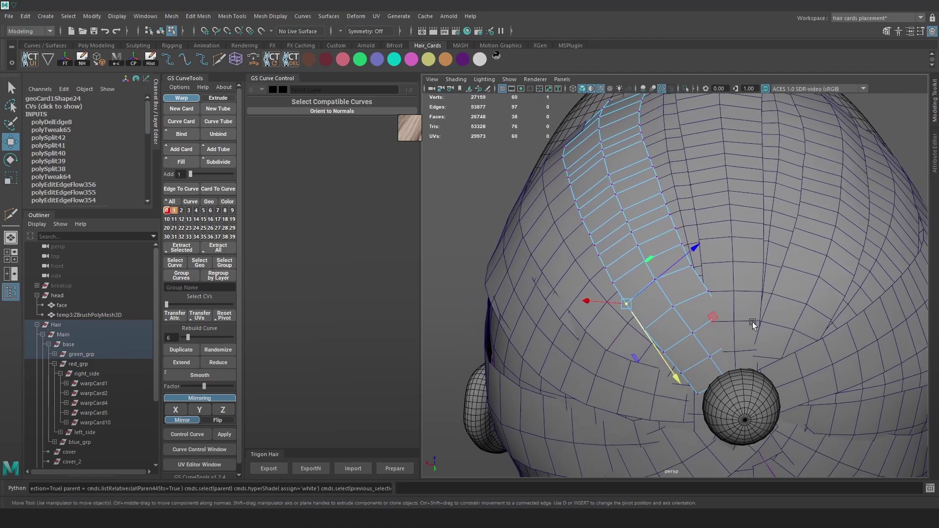
alt+drag(736, 318, 701, 245)
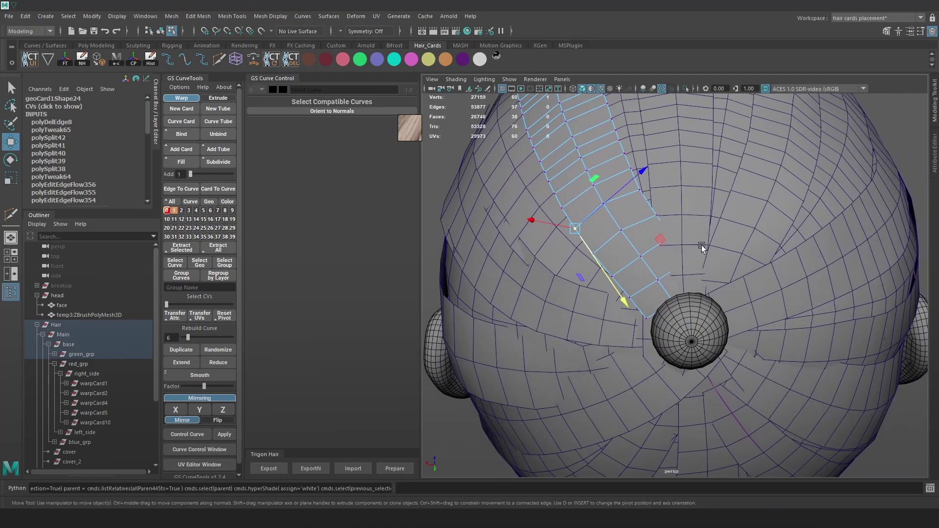
mouse_move(615, 224)
alt+mouse_down()
mouse_move(661, 232)
mouse_move(653, 241)
mouse_move(628, 230)
alt+mouse_up()
click(626, 224)
click(620, 210)
click(617, 189)
drag(615, 195, 615, 192)
click(662, 174)
drag(660, 158, 751, 163)
click(580, 235)
- Shift the cross loops toward the far end of the geoCard1Shape24 card to space them evenly
right_drag(585, 238, 585, 213)
double_click(588, 258)
drag(567, 284, 538, 275)
double_click(571, 281)
double_click(558, 307)
double_click(519, 267)
alt+middle_drag(537, 275, 560, 270)
drag(542, 299, 592, 254)
double_click(539, 317)
- Apply Edit Edge Flow to the cross loops one after another along the geoCard1Shape24 card and back
double_click(571, 246)
shift+right_drag(571, 245, 560, 339)
double_click(591, 306)
key(g)
double_click(615, 300)
key(g)
double_click(639, 294)
key(g)
double_click(676, 293)
key(g)
double_click(702, 292)
key(g)
double_click(766, 289)
alt+drag(770, 290, 719, 313)
double_click(711, 311)
key(g)
double_click(682, 304)
key(g)
double_click(656, 297)
key(g)
double_click(638, 293)
key(g)
double_click(620, 290)
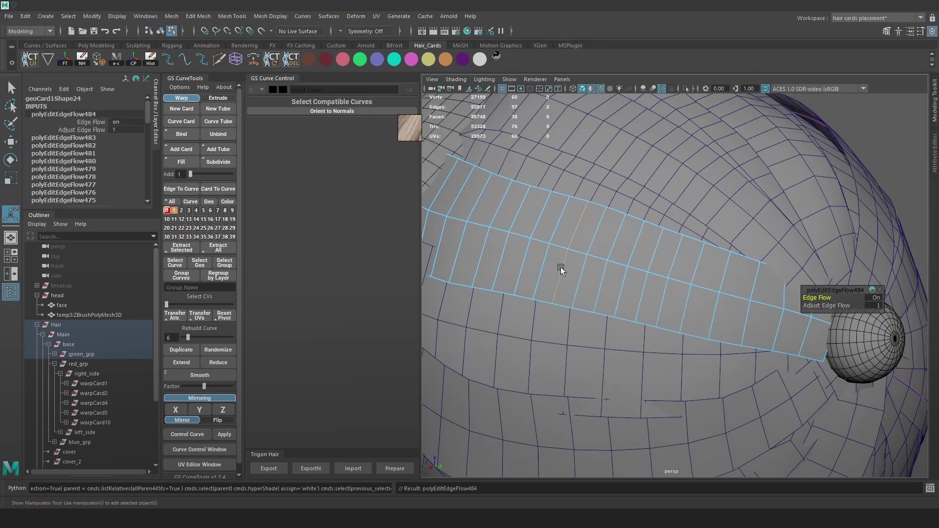
- Isolate geoCard25 together with the adjacent card above it
key(F8)
key(q)
alt+drag(561, 267, 693, 212)
click(692, 211)
shift+click(721, 172)
click(686, 89)
alt+middle_drag(725, 185, 679, 150)
click(684, 91)
key(ctrl+z)
click(665, 250)
- Delete one cross loop near geoCard25's crown end and slide the remaining loops and end edge to close the gap
key(F10)
alt+drag(665, 250, 644, 231)
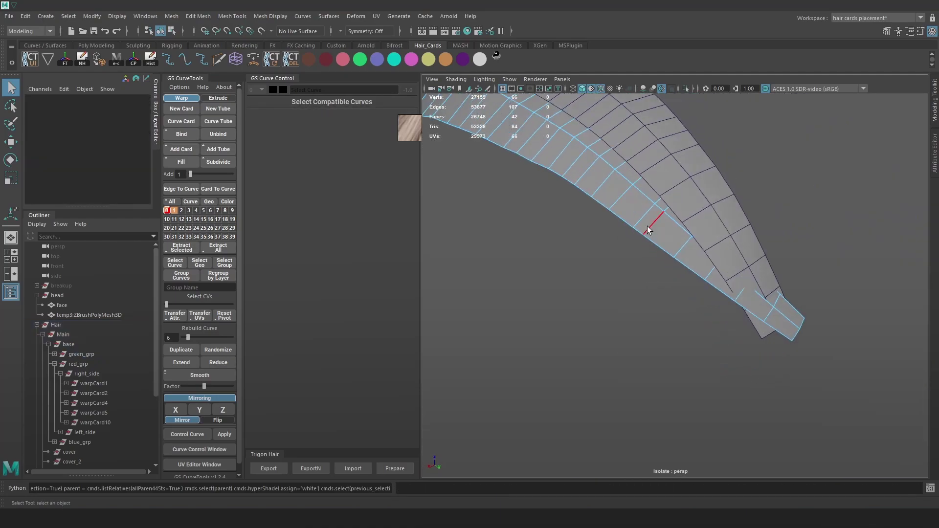
double_click(657, 219)
double_click(686, 241)
key(w)
middle_drag(685, 241, 669, 219)
double_click(712, 271)
middle_drag(733, 282, 727, 273)
drag(826, 300, 780, 353)
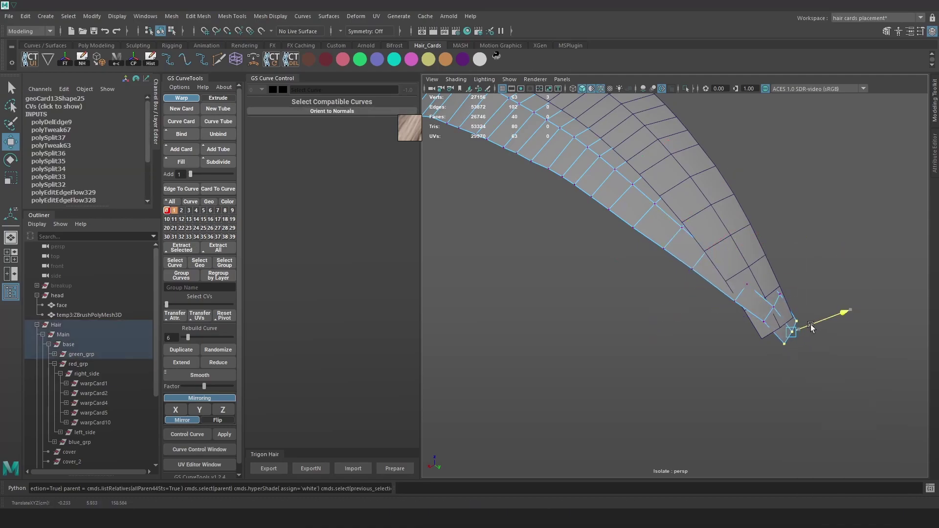
middle_drag(774, 323, 765, 295)
- Check the overlap of the two isolated cards in wireframe and adjust geoCard25's cross loops near the crown end
key(4)
alt+drag(788, 289, 769, 287)
right_drag(802, 259, 801, 234)
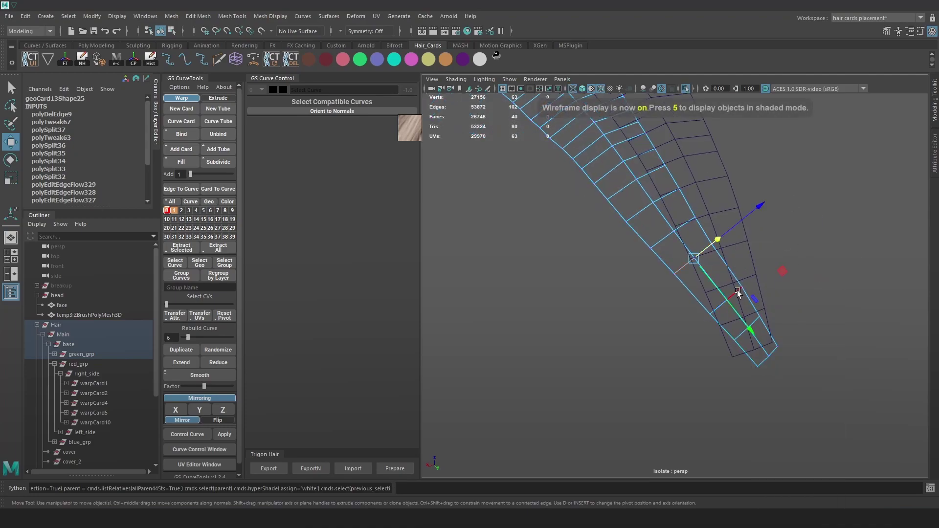
alt+drag(747, 322, 734, 293)
ctrl+shift+right_drag(721, 275, 765, 264)
ctrl+shift+right_drag(723, 301, 677, 301)
alt+drag(680, 326, 625, 326)
double_click(659, 251)
- Apply Edit Edge Flow to three cross loops near geoCard25's crown end
double_click(702, 278)
shift+right_drag(702, 279, 695, 375)
double_click(687, 240)
key(g)
double_click(679, 212)
key(g)
- Leave isolation with geoCard25 selected as an object and restore shaded display
mouse_move(704, 274)
alt+mouse_down()
mouse_move(723, 282)
mouse_move(700, 273)
alt+mouse_up()
click(725, 282)
right_drag(656, 212, 682, 181)
click(685, 89)
key(5)
alt+drag(768, 331, 719, 313)
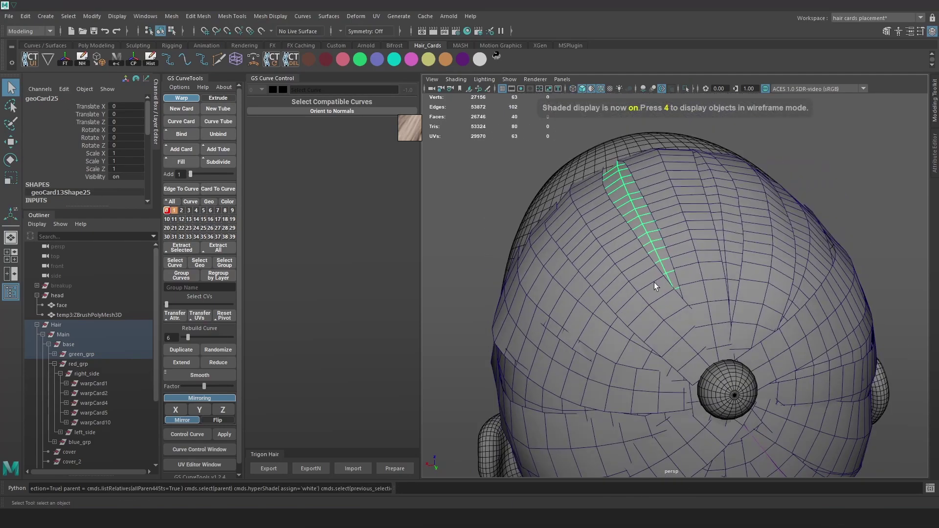
- Slide vertices on the upper edge of the geoCard1Shape24 card to align them with its cross edges
click(654, 282)
alt+drag(658, 284, 700, 264)
right_drag(699, 264, 667, 264)
click(699, 305)
key(w)
alt+drag(710, 312, 702, 309)
click(714, 285)
drag(703, 271, 706, 273)
alt+drag(705, 273, 709, 259)
alt+right_drag(709, 259, 699, 302)
alt+drag(699, 302, 685, 254)
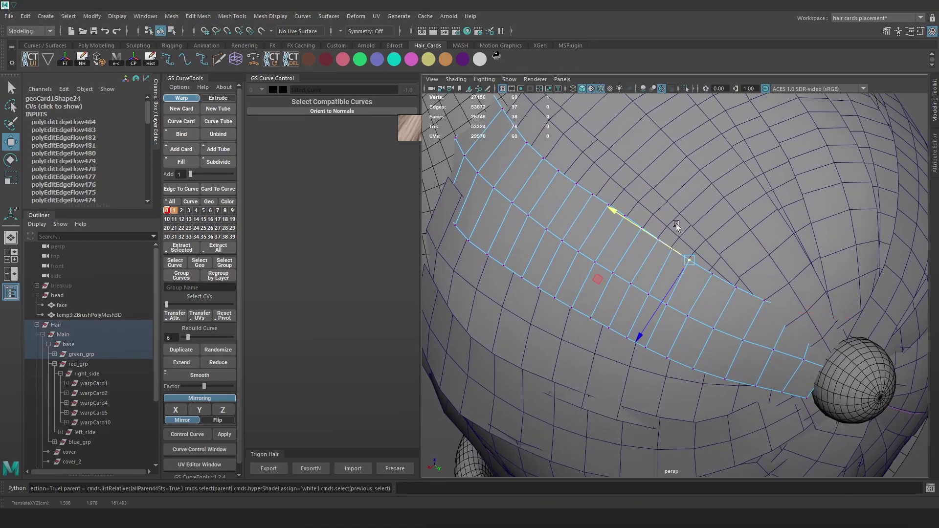
- Isolate geoCard25 on its own for edge editing
right_drag(677, 225, 683, 215)
click(683, 216)
alt+drag(683, 215, 679, 196)
click(685, 88)
right_drag(680, 211, 681, 184)
- Apply Edit Edge Flow to the cross loops along geoCard25's middle, and show all cards again
double_click(673, 257)
key(g)
double_click(651, 205)
key(g)
double_click(618, 184)
key(g)
double_click(610, 170)
key(g)
double_click(598, 158)
key(g)
double_click(591, 149)
key(g)
double_click(669, 231)
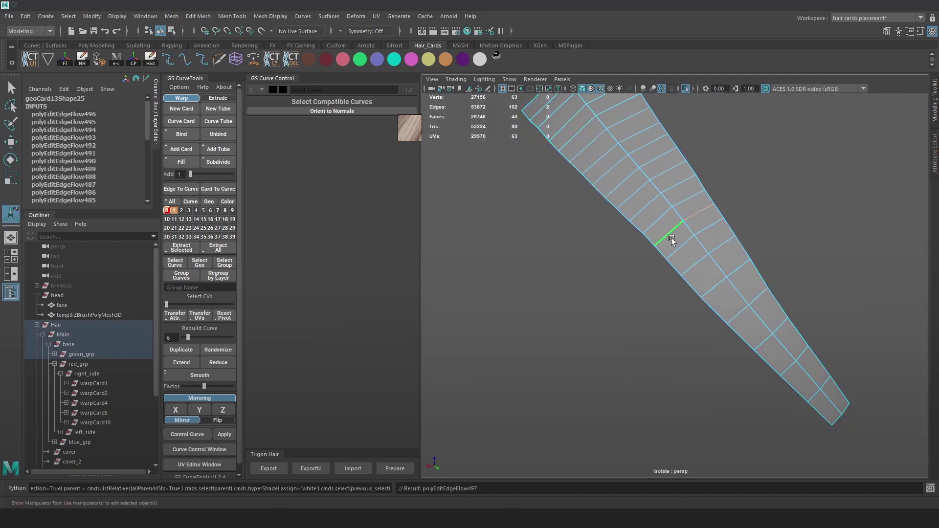
key(g)
double_click(650, 222)
key(g)
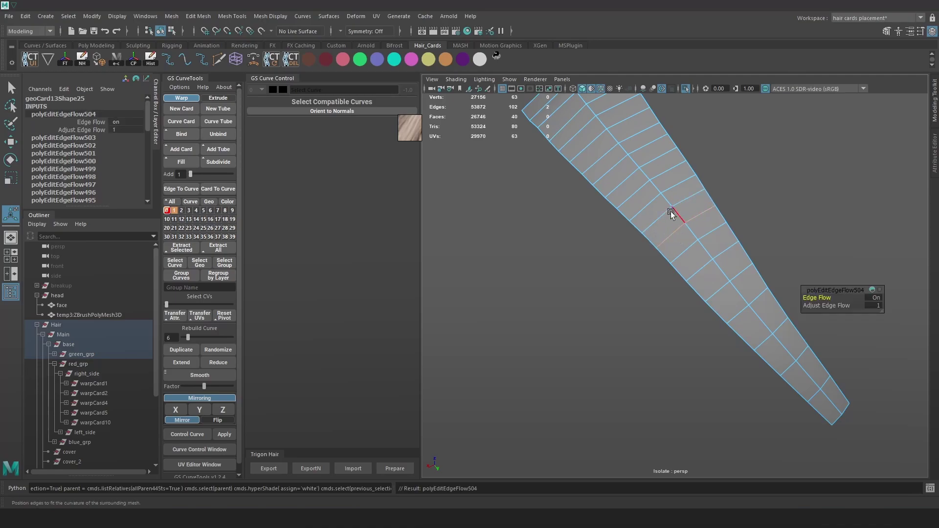
right_drag(674, 222, 685, 210)
key(q)
click(685, 89)
scroll(704, 205, down, 3)
- Apply Edit Edge Flow to cross loops in the middle of the neighbouring geoCard13Shape26 card
alt+drag(704, 205, 729, 214)
right_drag(729, 215, 719, 315)
double_click(736, 239)
key(g)
double_click(737, 265)
key(g)
- Show all cards again and slide vertices on the edge of geoCard13Shape26 to even out its cross edges
right_drag(737, 207, 709, 208)
click(709, 253)
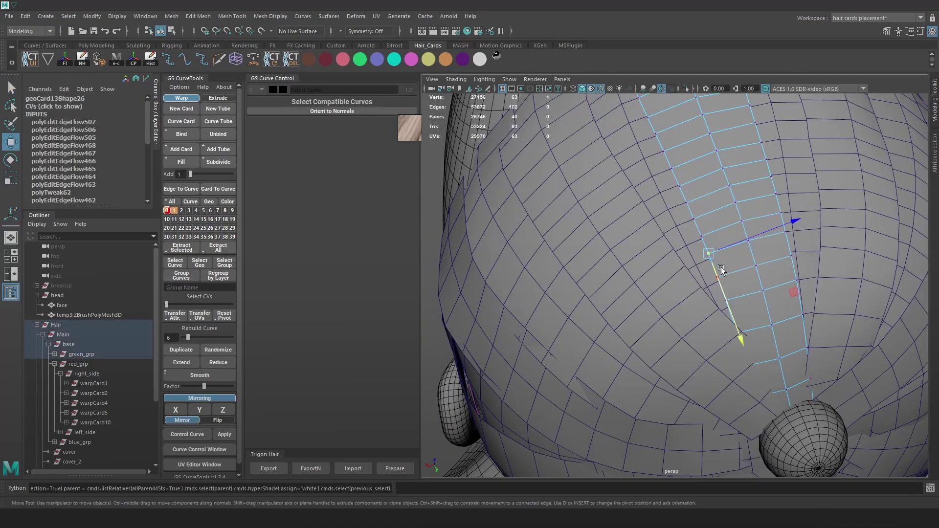
drag(714, 259, 719, 288)
click(763, 292)
drag(750, 247, 749, 240)
- Reposition edge and tip vertices of the geoCard1Shape24 card beside the bun for a cleaner overlap
alt+drag(704, 265, 737, 266)
click(664, 275)
right_drag(664, 275, 635, 274)
click(702, 284)
drag(698, 275, 700, 280)
click(626, 337)
drag(636, 350, 642, 351)
click(685, 260)
mouse_move(674, 238)
mouse_down()
mouse_move(667, 246)
mouse_move(655, 233)
mouse_move(724, 317)
mouse_move(709, 322)
mouse_move(675, 257)
mouse_move(626, 231)
mouse_move(652, 254)
mouse_move(661, 237)
mouse_move(650, 240)
mouse_up()
click(672, 239)
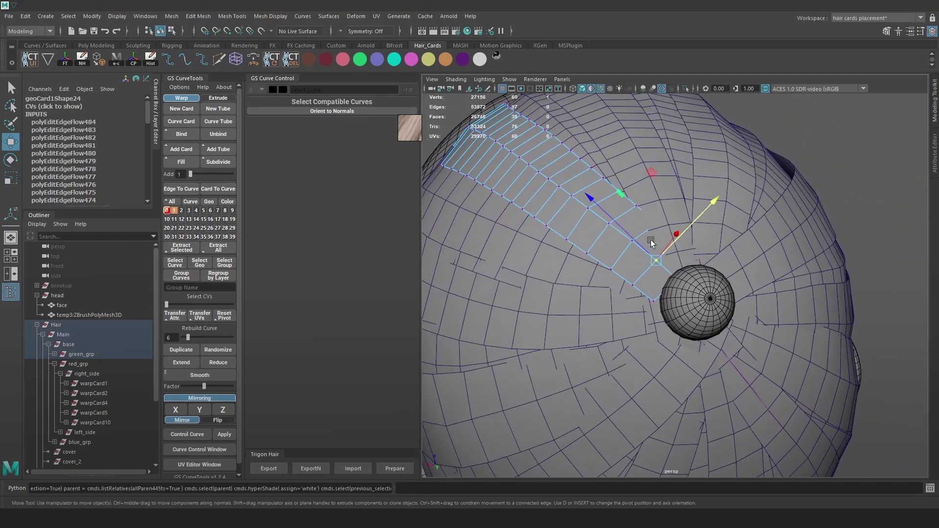
- Inspect the card overlaps around the crown with textures and wireframe toggled, and restore the plain shaded wireframe display
key(6)
scroll(665, 208, up, 1)
key(6)
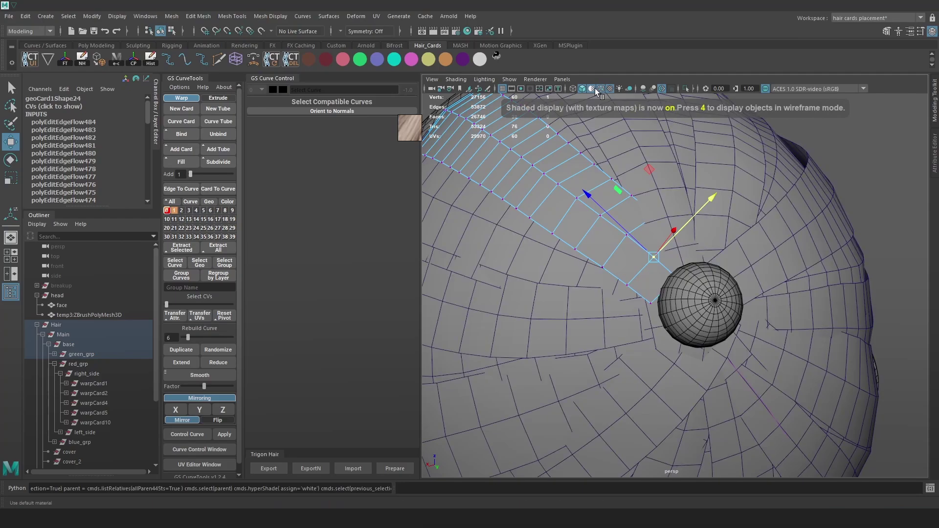
click(594, 88)
alt+drag(665, 241, 682, 241)
key(b)
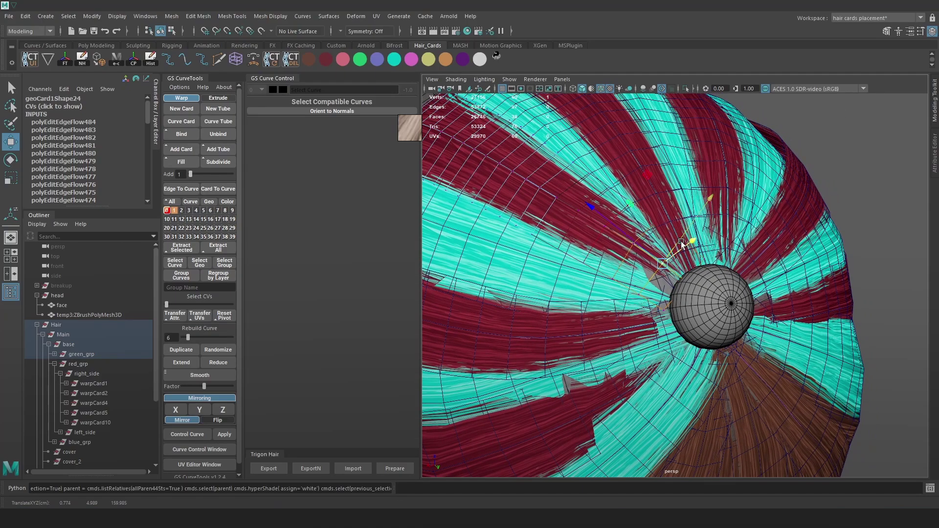
key(alt+5)
click(602, 89)
click(602, 89)
click(609, 89)
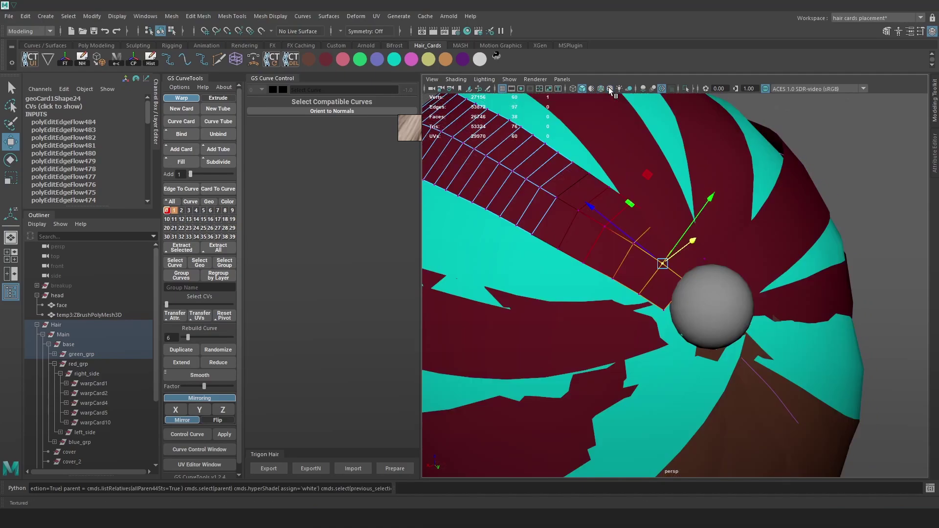
alt+drag(622, 142, 608, 90)
click(594, 89)
scroll(631, 185, down, 2)
right_drag(631, 185, 660, 168)
- Slide a cross edge loop along the geoCard1Shape23 side card to even out its spacing
click(602, 90)
mouse_move(703, 210)
alt+mouse_down()
mouse_move(691, 199)
mouse_move(606, 217)
mouse_move(720, 225)
mouse_move(605, 212)
mouse_move(657, 270)
alt+mouse_up()
click(606, 217)
right_drag(669, 264, 668, 237)
double_click(652, 274)
drag(624, 301, 615, 303)
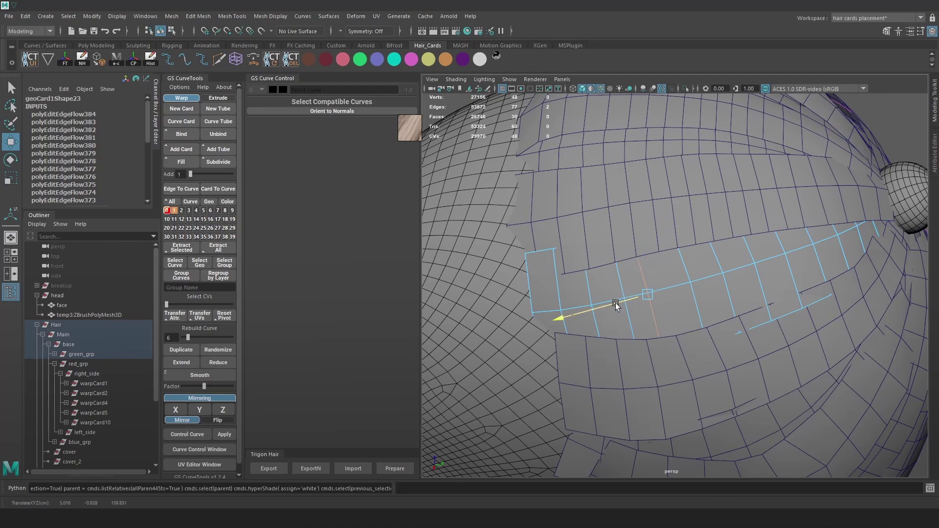
alt+drag(714, 261, 768, 270)
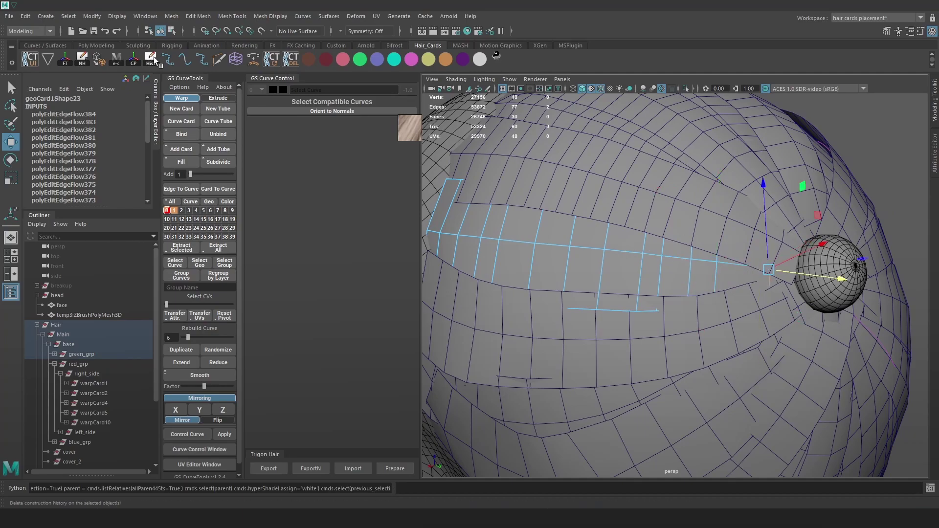
- Insert additional cross edge loops along geoCard23 with the Multi-Cut tool, and return to the Move tool
click(219, 60)
ctrl+click(743, 266)
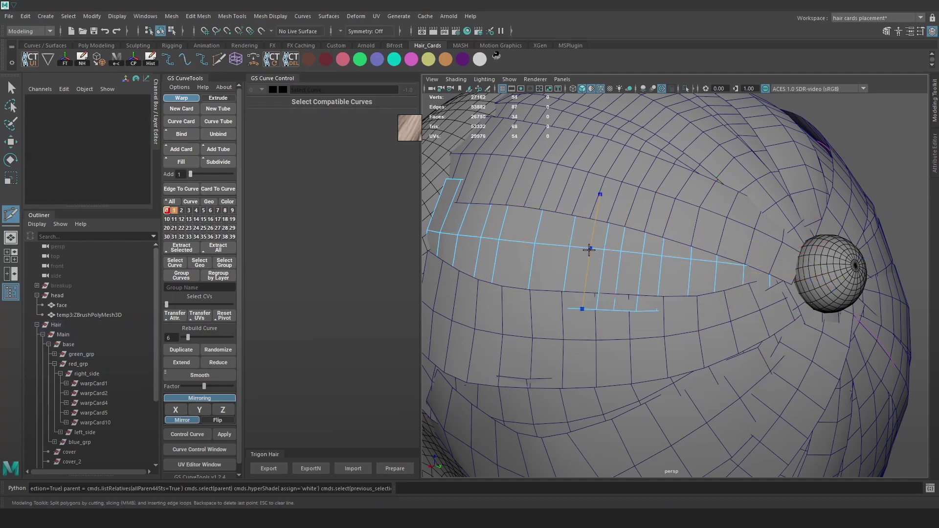
alt+drag(628, 222, 683, 258)
alt+right_drag(684, 257, 631, 251)
alt+drag(631, 250, 799, 139)
key(w)
click(624, 291)
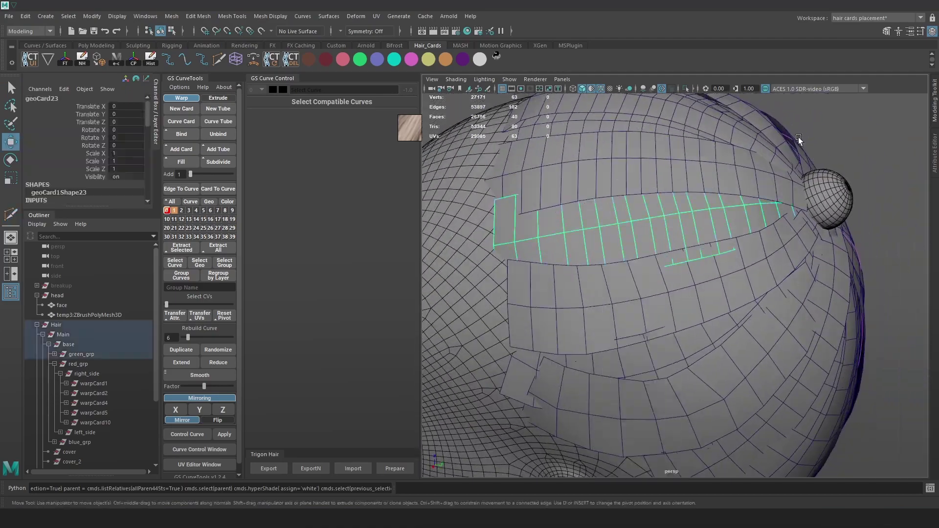
- Hide red_grp to leave the green cards unobstructed
click(82, 363)
click(88, 355)
alt+drag(746, 234, 692, 237)
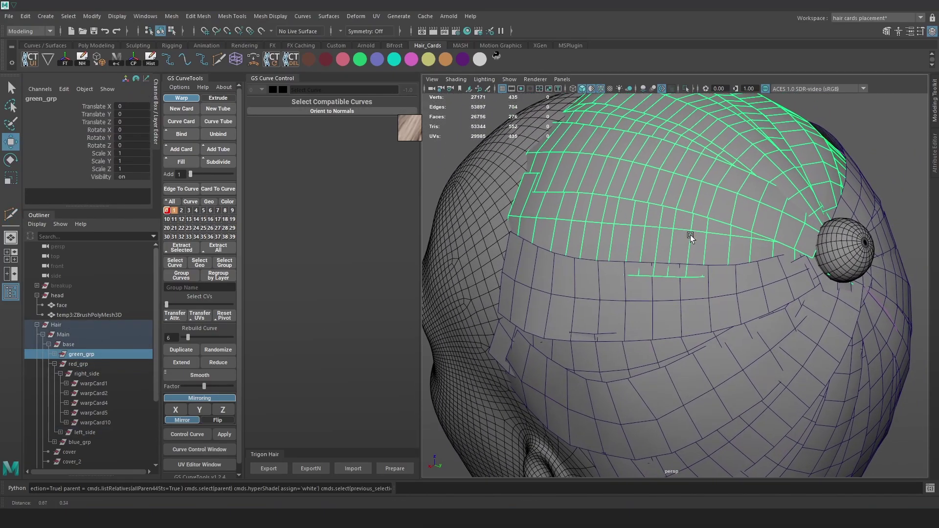
click(93, 363)
key(ctrl+h)
alt+drag(685, 184, 687, 207)
click(742, 230)
shift+click(685, 200)
shift+click(680, 174)
shift+click(684, 159)
alt+drag(685, 161, 685, 211)
alt+middle_drag(685, 211, 683, 225)
shift+click(685, 225)
shift+click(729, 242)
shift+click(756, 257)
alt+drag(755, 257, 665, 233)
click(686, 89)
key(ctrl+z)
key(ctrl+z)
key(ctrl+z)
key(ctrl+z)
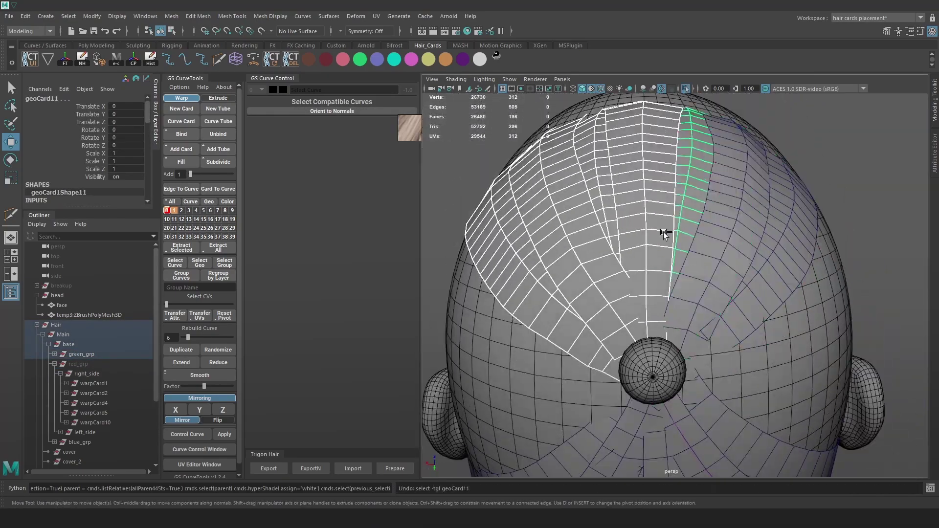
- Isolate the middle card geoCard26 together with its neighbour geoCard13
click(682, 227)
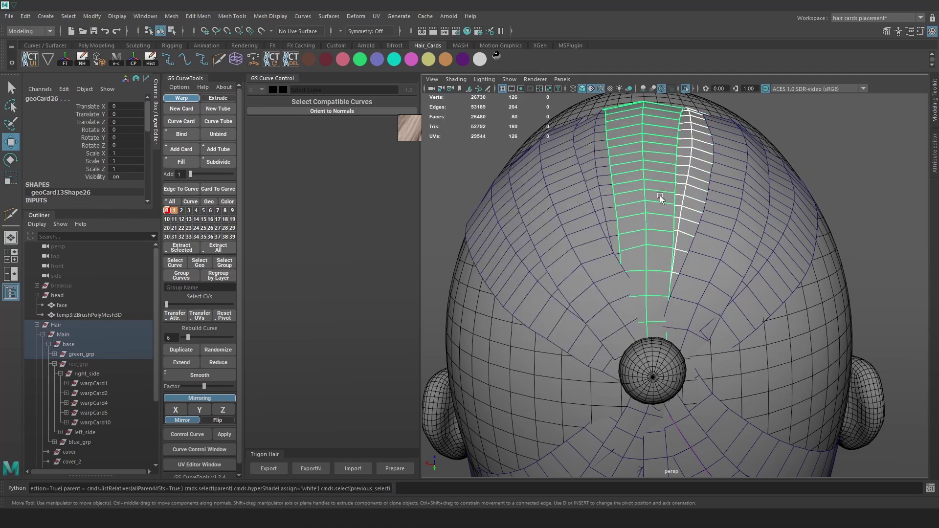
click(686, 89)
alt+drag(704, 225, 602, 351)
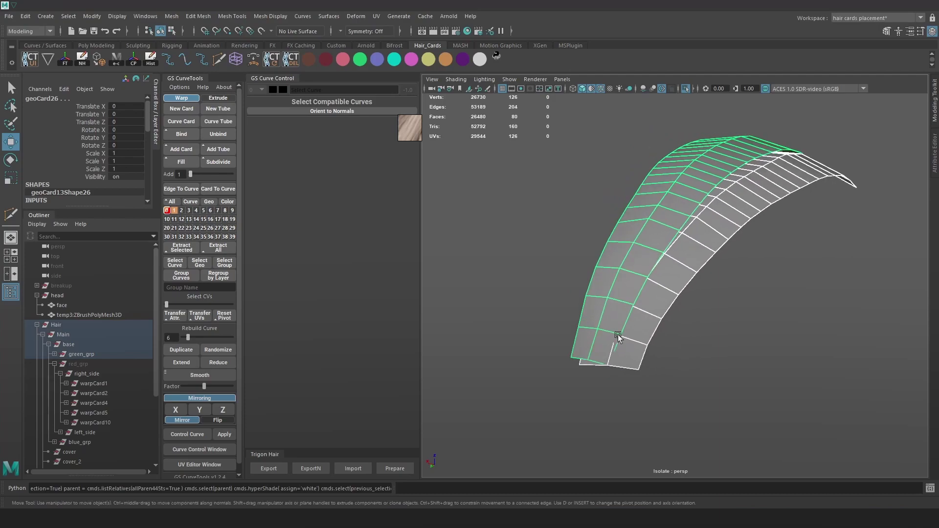
alt+drag(623, 306, 671, 272)
- Adjust vertices along the lower half of geoCard13 where it overlaps geoCard26, checking in wireframe display
right_drag(686, 248, 642, 249)
alt+drag(642, 252, 554, 243)
click(612, 341)
drag(618, 325, 778, 389)
key(4)
alt+drag(644, 354, 615, 365)
mouse_move(662, 326)
alt+mouse_down()
mouse_move(669, 337)
mouse_move(677, 236)
mouse_move(689, 252)
alt+mouse_up()
click(677, 238)
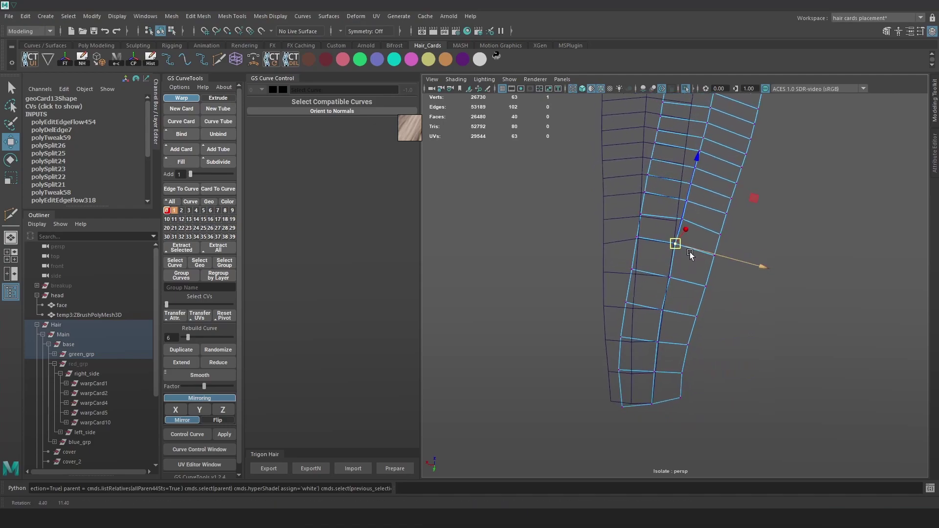
- Move the end corner vertex of geoCard13 to meet geoCard26's tip, and show all cards again
alt+drag(709, 289, 660, 290)
key(5)
key(F8)
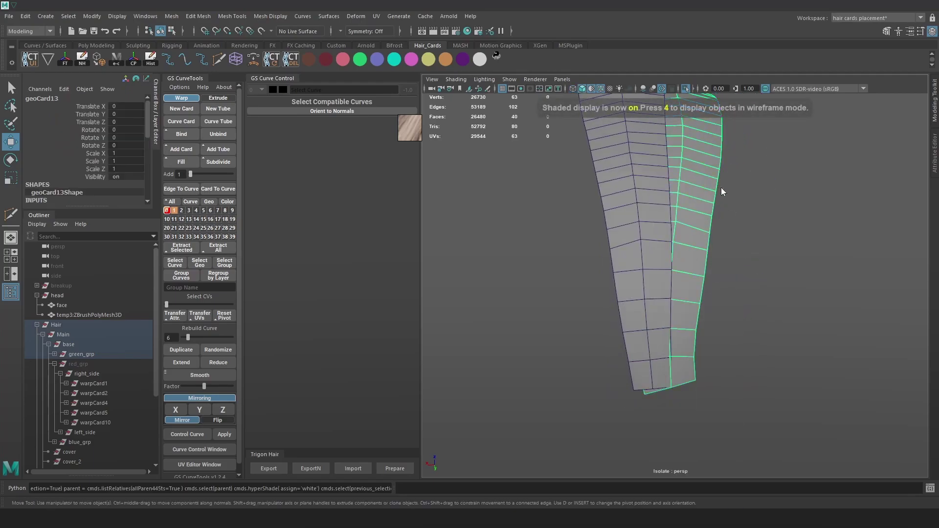
key(F8)
drag(637, 377, 635, 375)
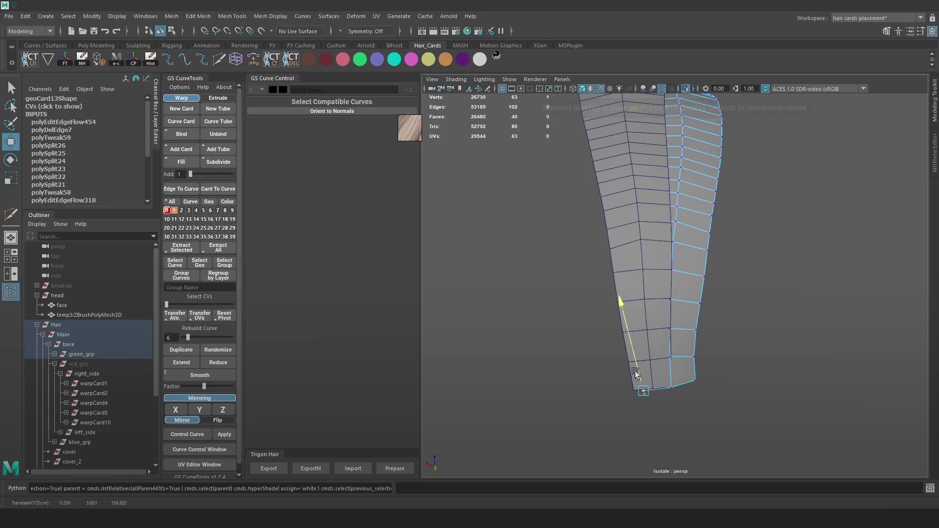
key(F8)
click(686, 88)
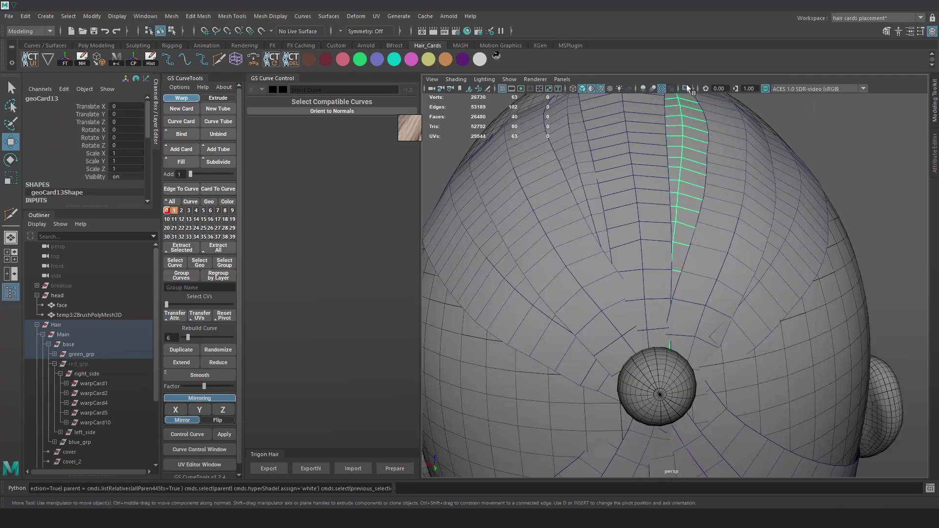
- Isolate geoCard13 with geoCard11 and move geoCard11's end vertices down to match the neighbouring tip
shift+click(721, 234)
click(685, 88)
alt+drag(694, 107, 736, 269)
right_drag(736, 269, 764, 295)
alt+drag(709, 303, 684, 343)
click(674, 376)
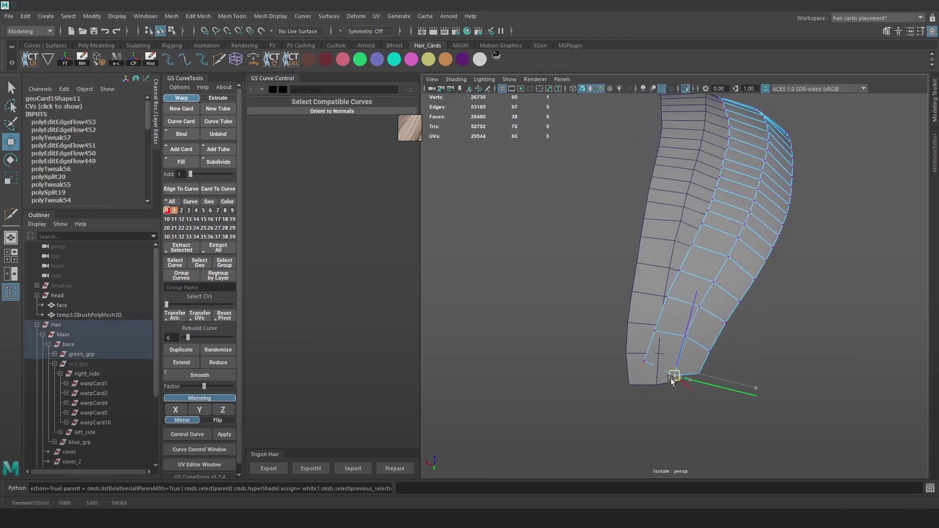
middle_drag(647, 362, 654, 380)
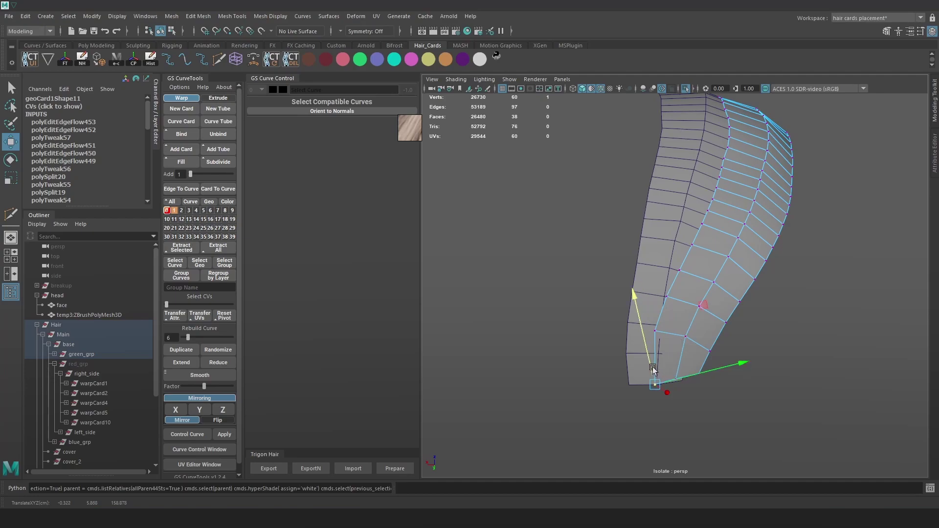
middle_drag(674, 386, 701, 384)
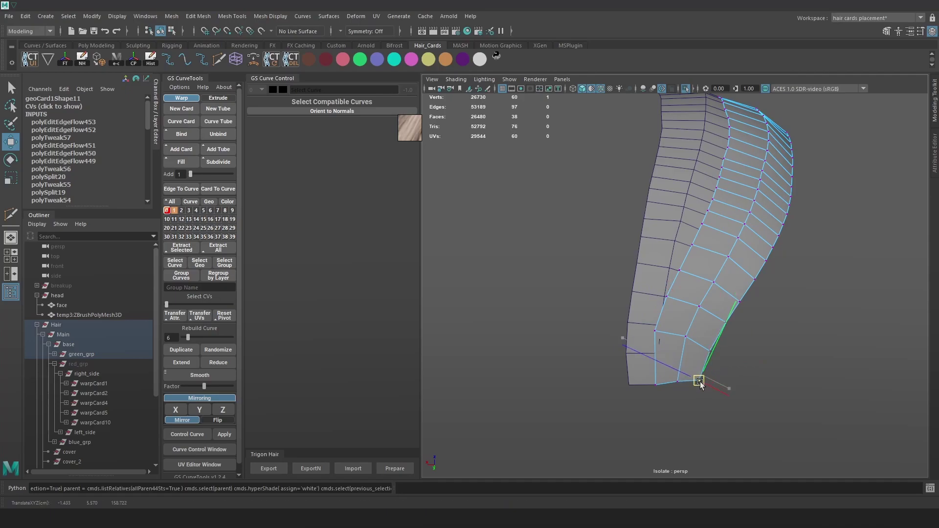
click(656, 345)
- Refine the tip vertices of geoCard11 in wireframe display and insert a cross edge loop near its end
alt+drag(655, 346, 691, 356)
key(4)
click(640, 326)
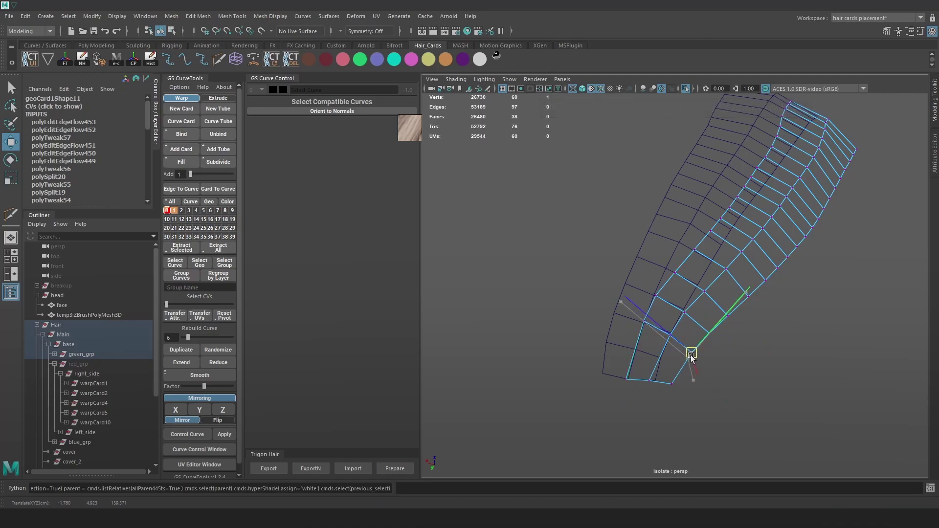
click(671, 336)
click(650, 381)
drag(649, 382, 654, 383)
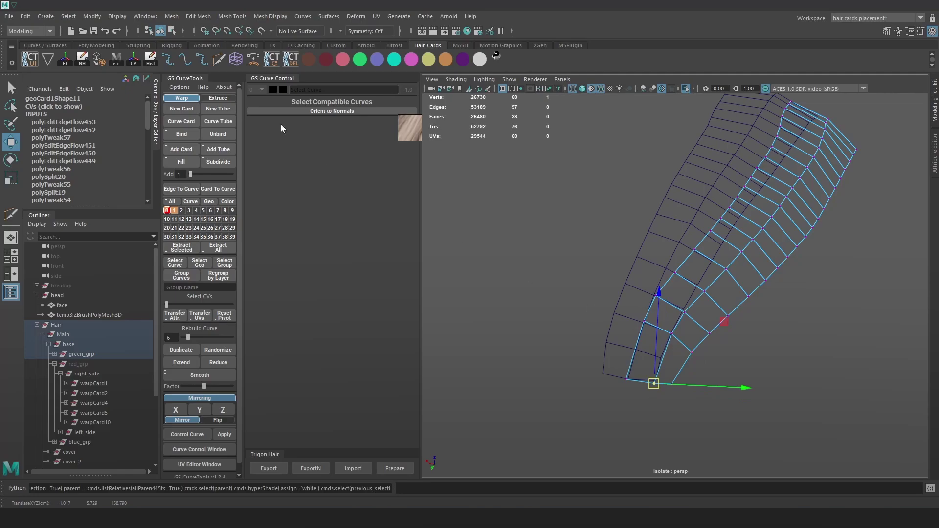
key(Return)
key(F8)
key(w)
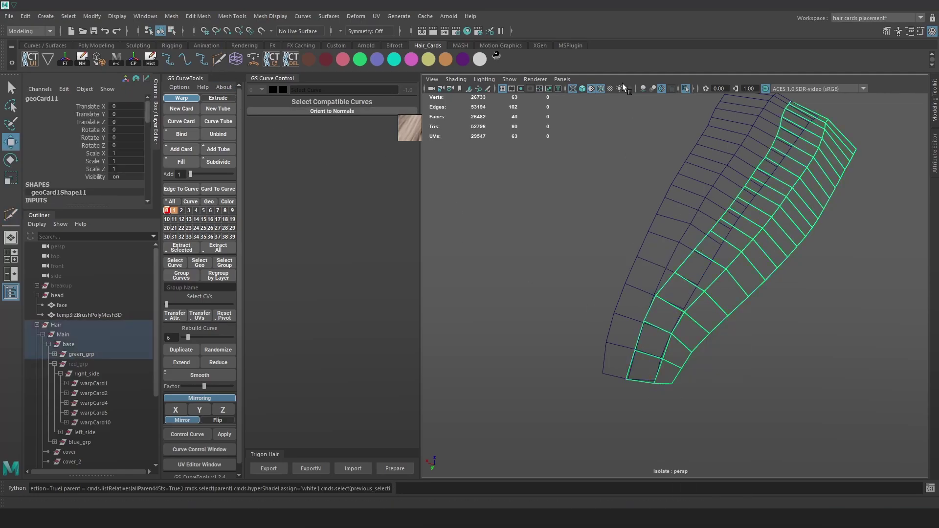
- Show all cards in shaded display, and isolate geoCard11 together with the adjoining geoCard14
click(690, 90)
key(5)
shift+click(796, 257)
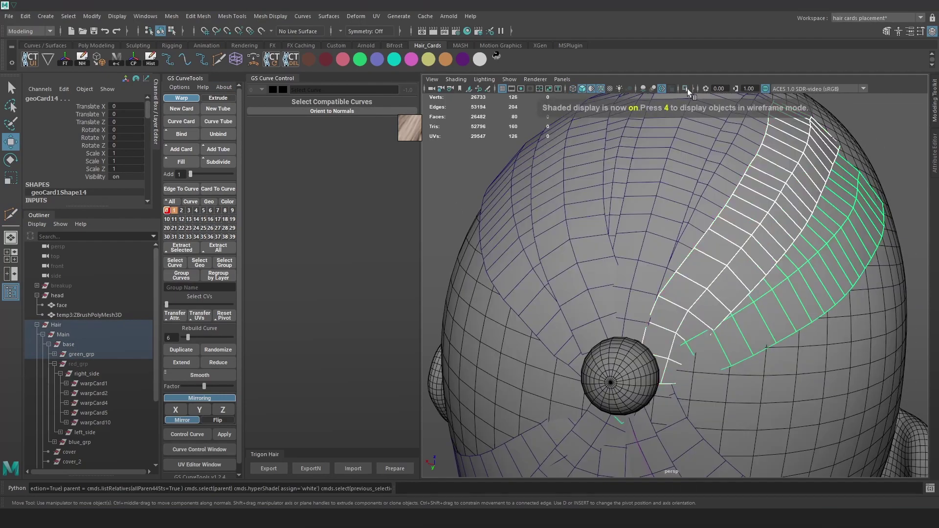
click(687, 89)
click(785, 387)
click(725, 296)
alt+drag(725, 297, 704, 313)
- Move side vertices near geoCard11's tip to improve its overlap with geoCard14
key(F9)
click(645, 315)
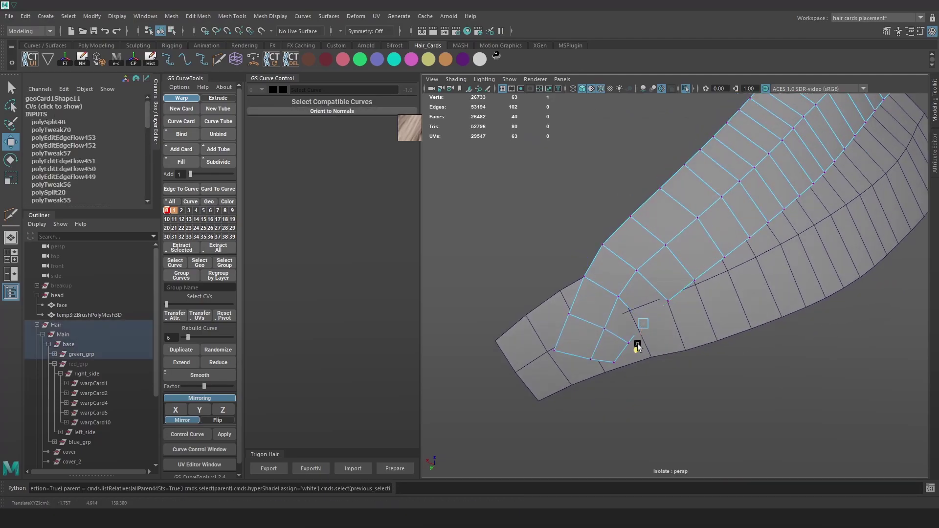
drag(637, 346, 635, 349)
key(4)
alt+drag(621, 314, 627, 353)
click(569, 314)
click(568, 317)
- Apply Edit Edge Flow to four consecutive cross loops near geoCard11's tip
key(F10)
double_click(602, 286)
key(g)
double_click(599, 332)
key(g)
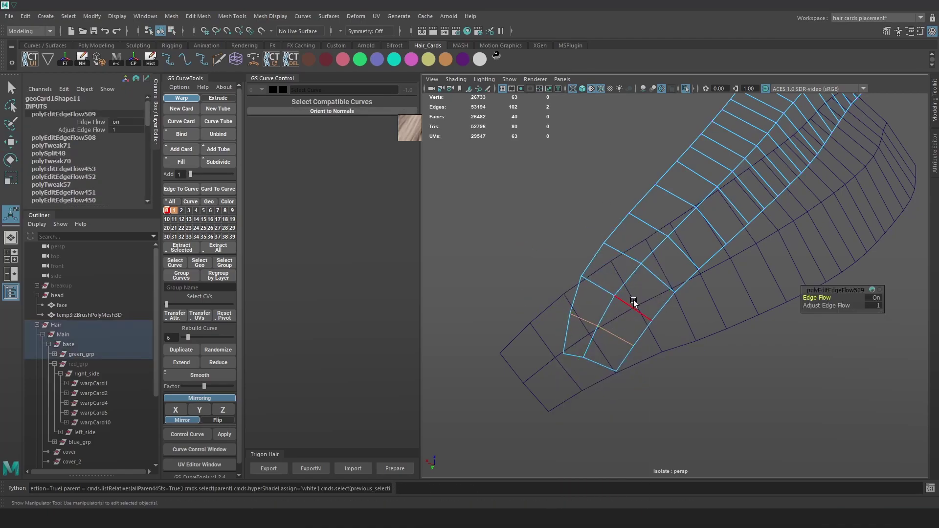
double_click(634, 304)
key(g)
double_click(659, 279)
key(g)
alt+drag(673, 314, 573, 358)
- Reposition geoCard11's end edge and nearby side vertices, and show all cards again in shaded display
double_click(608, 313)
key(w)
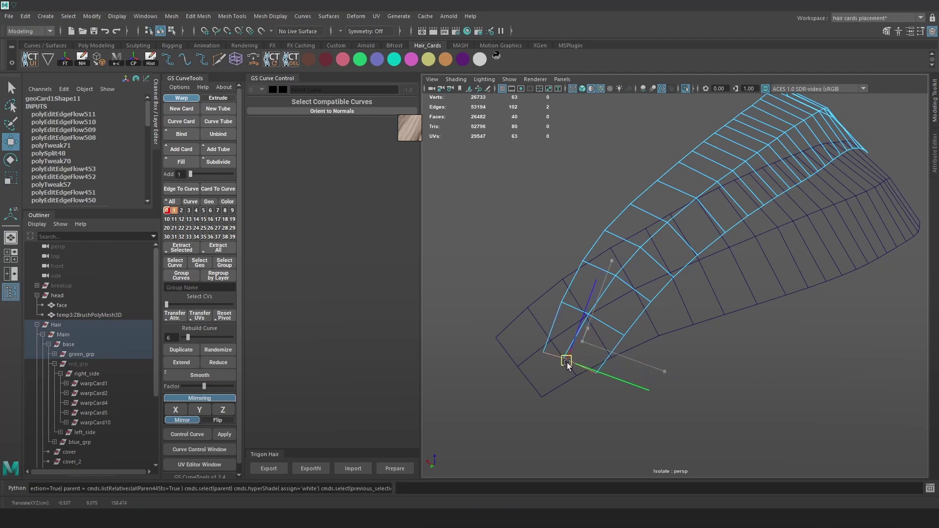
right_drag(555, 247, 501, 262)
click(548, 351)
drag(580, 359, 570, 356)
click(561, 304)
drag(580, 310, 576, 308)
alt+drag(637, 302, 613, 316)
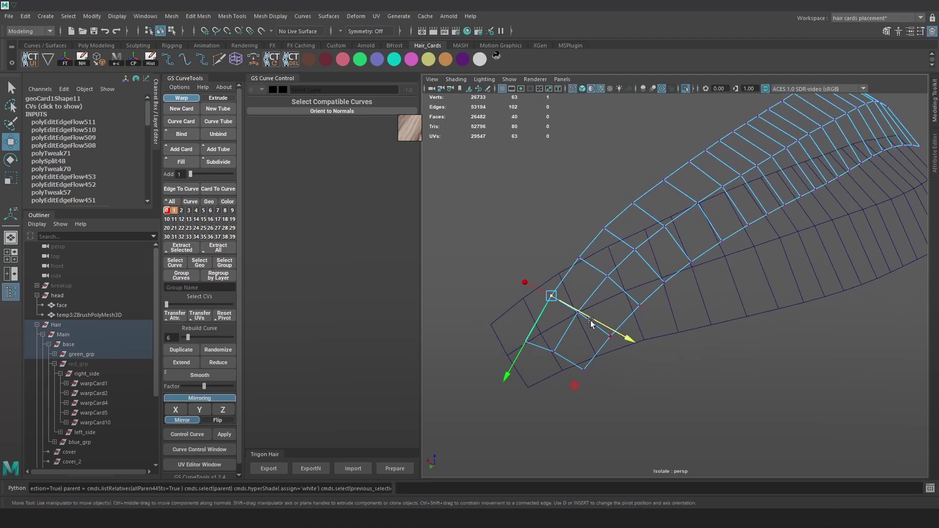
scroll(662, 260, up, 3)
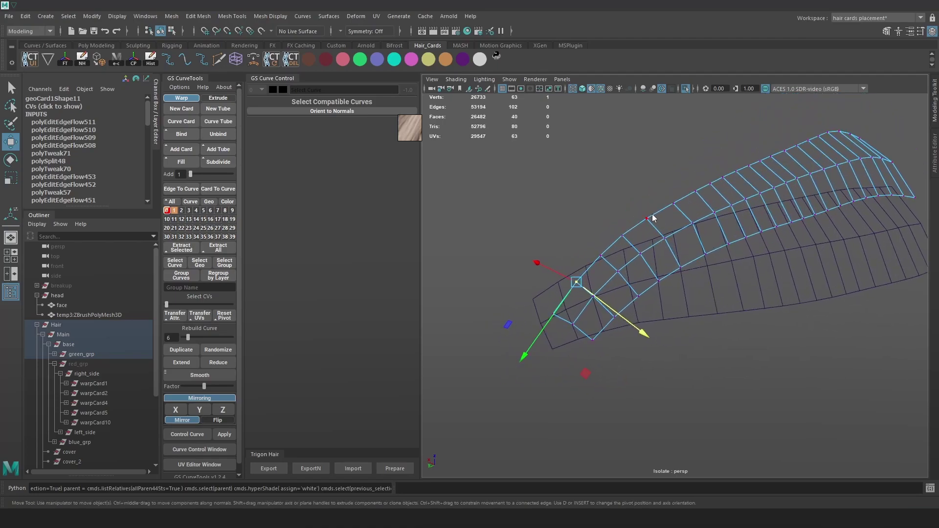
right_drag(653, 216, 749, 148)
key(6)
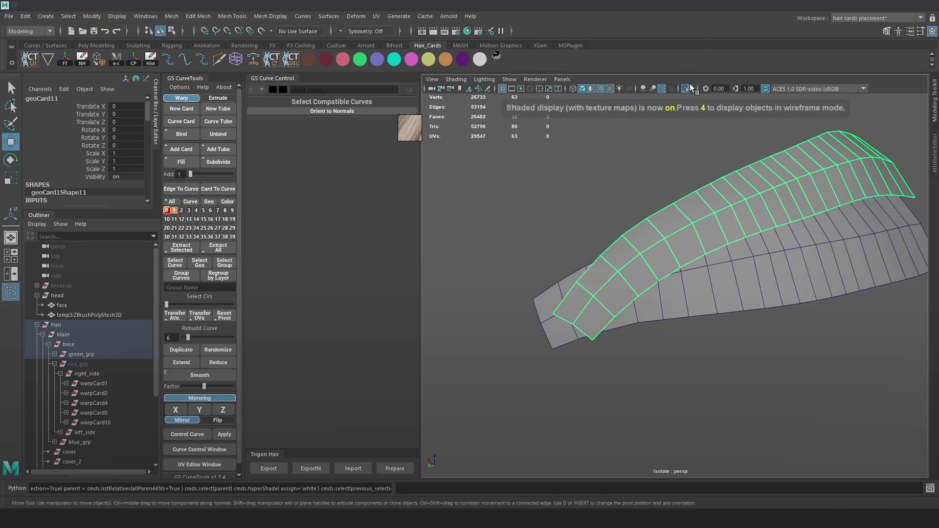
click(689, 88)
- Examine the overlap of geoCard11 and geoCard14 in isolation, and show all cards again
alt+drag(688, 243, 711, 287)
shift+click(711, 286)
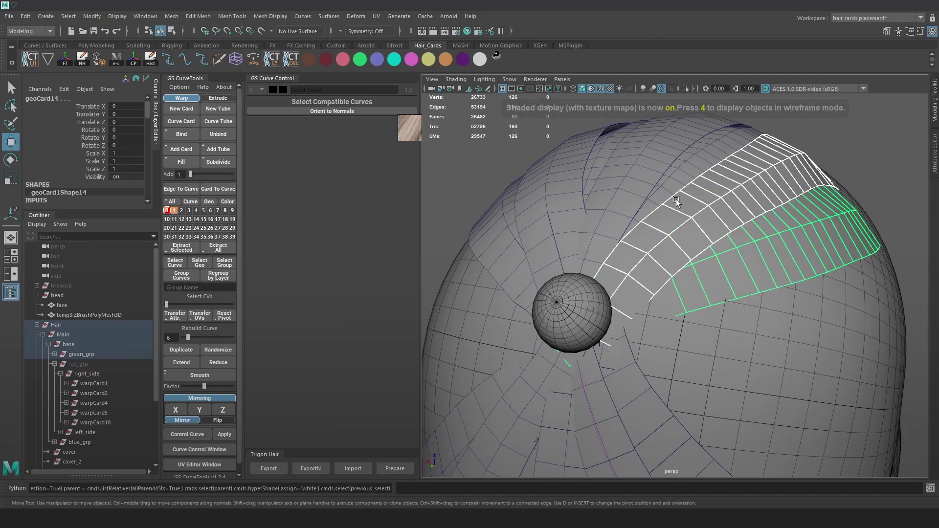
click(686, 88)
scroll(700, 208, up, 3)
mouse_move(700, 244)
alt+mouse_down()
mouse_move(700, 202)
mouse_move(692, 240)
alt+mouse_up()
click(684, 88)
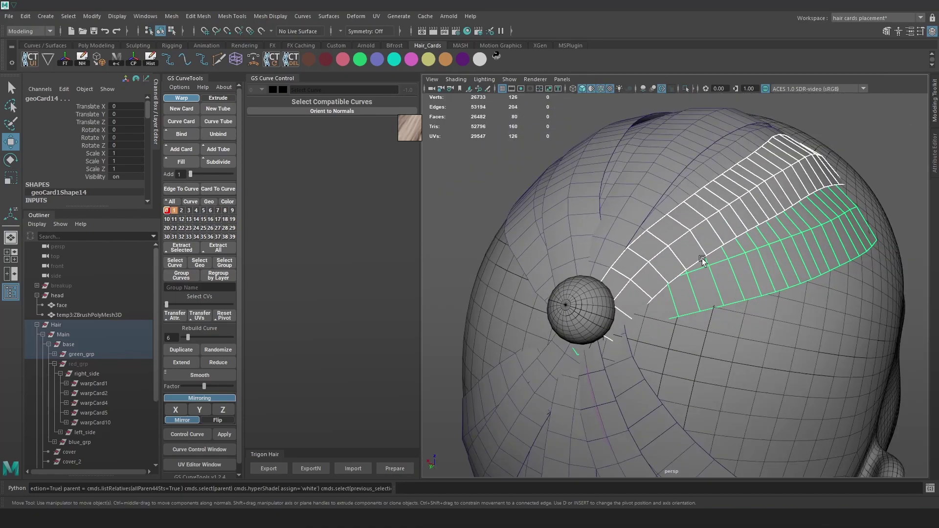
- Isolate the next two overlapping crown cards in wireframe and reposition side and end vertices at one card's tip
alt+drag(592, 219, 631, 191)
click(603, 177)
shift+click(634, 164)
click(686, 88)
scroll(606, 228, up, 3)
key(4)
alt+drag(606, 228, 620, 243)
click(620, 242)
right_drag(610, 197, 564, 183)
click(589, 325)
click(565, 325)
mouse_move(566, 325)
mouse_down()
mouse_move(569, 340)
mouse_move(621, 361)
mouse_move(593, 373)
mouse_up()
- Finish adjusting the vertices on that card's end edge and show all cards again
click(614, 354)
click(592, 354)
mouse_move(603, 343)
right_down()
mouse_move(641, 298)
mouse_move(609, 293)
right_up()
click(686, 88)
- Isolate geoCard13 with its neighbouring card in wireframe and reposition the vertices on the end edge
key(5)
shift+click(642, 191)
click(686, 88)
key(4)
click(579, 355)
click(613, 355)
drag(612, 356, 593, 376)
- Move side vertices near geoCard13's tip to refine the overlap, and show all cards again in shaded display
click(581, 357)
click(575, 319)
drag(576, 320, 584, 327)
click(584, 284)
click(576, 283)
drag(597, 281, 604, 280)
key(6)
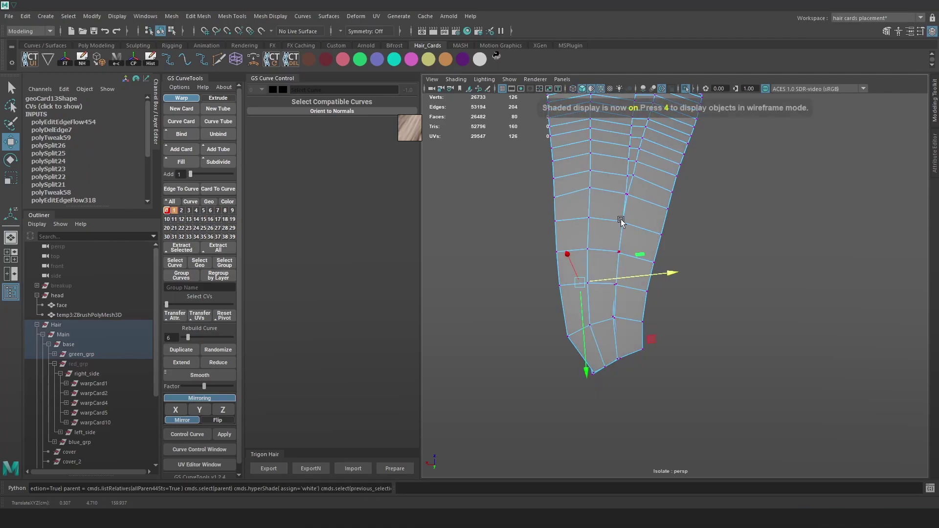
right_drag(621, 240, 656, 195)
click(686, 89)
- Isolate geoCard26 with its neighbouring card, shift a side vertex near the tip to refine their overlap, and show all cards
shift+click(638, 147)
click(617, 165)
shift+click(535, 147)
click(685, 88)
key(4)
right_drag(736, 230, 699, 228)
click(565, 334)
drag(567, 333, 570, 335)
key(6)
right_drag(607, 223, 641, 183)
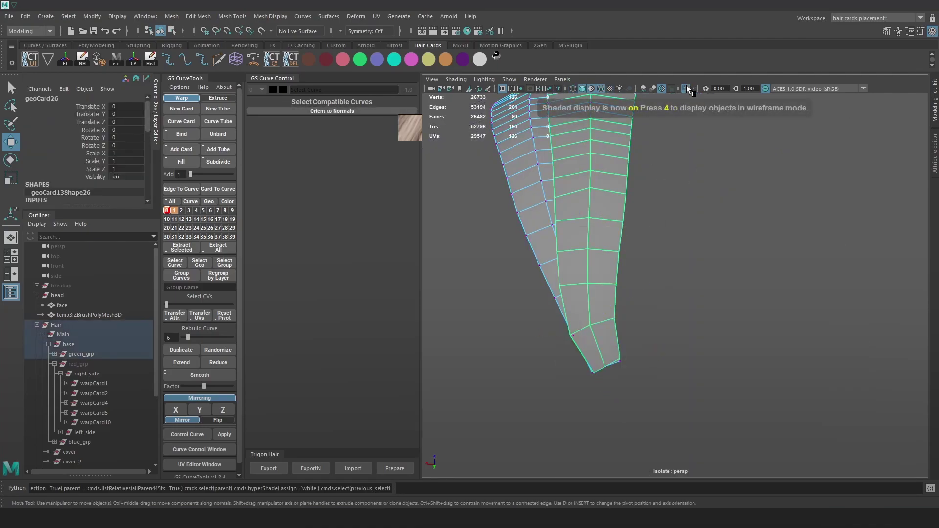
click(686, 89)
- Isolate geoCard24 with its neighbouring card in wireframe and extend geoCard24's end edge outward from the tip
click(547, 174)
shift+click(517, 180)
click(685, 89)
key(4)
alt+drag(644, 254, 636, 250)
right_drag(579, 249, 536, 250)
click(628, 288)
right_drag(681, 229, 638, 228)
click(638, 294)
shift+double_click(603, 312)
drag(603, 312, 633, 359)
- Move the three-vertex cross row next to geoCard24's end edge slightly toward the tip
click(585, 285)
shift+click(620, 265)
shift+double_click(618, 274)
drag(585, 284, 587, 292)
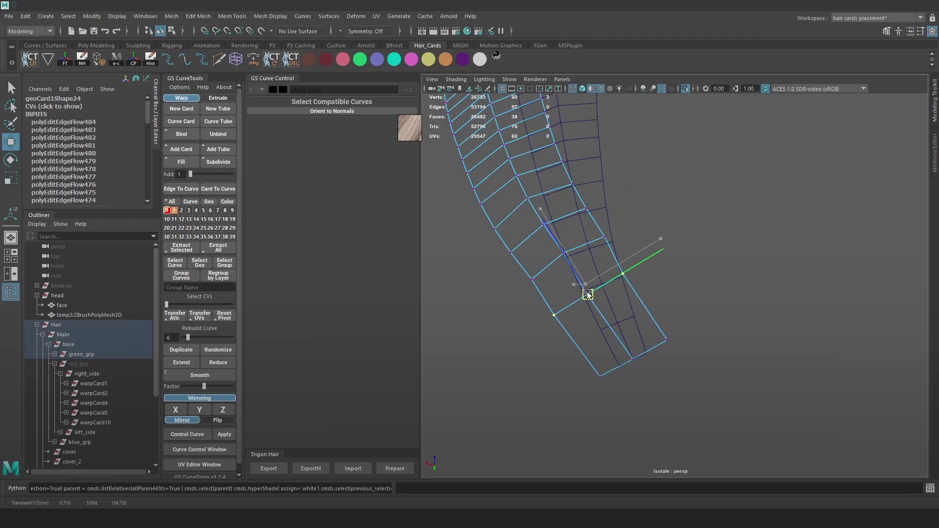
- Insert a cross edge loop in the long segment at geoCard24's tip and show all cards in shaded display
click(489, 274)
click(219, 60)
ctrl+click(611, 327)
mouse_move(639, 363)
alt+mouse_down()
mouse_move(699, 304)
mouse_move(648, 337)
alt+mouse_up()
key(w)
right_drag(582, 263, 611, 232)
key(5)
click(686, 88)
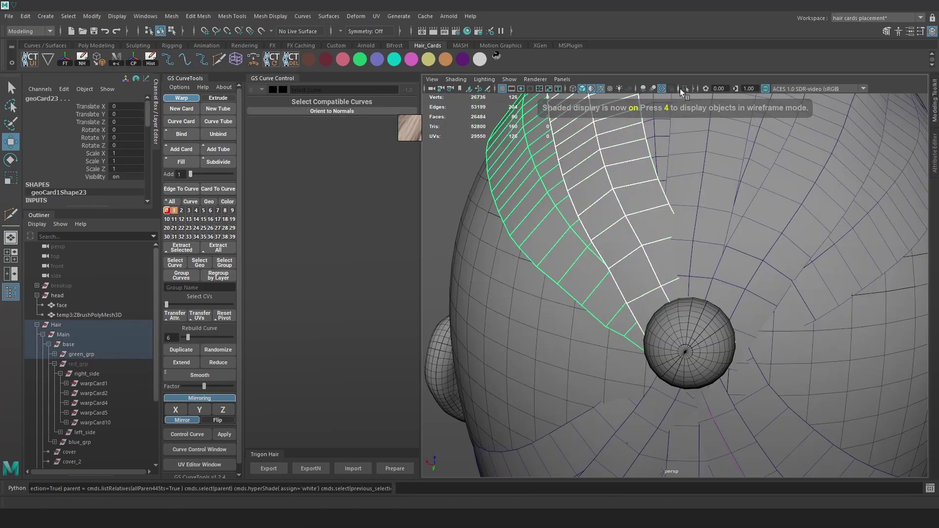
- Isolate geoCard23 and geoCard24 in wireframe and shift geoCard24's vertices near the tip to even out its cross rows
click(685, 89)
key(4)
right_drag(700, 292, 684, 273)
click(674, 377)
drag(698, 358, 698, 362)
drag(646, 339, 651, 352)
drag(681, 323, 678, 331)
drag(627, 303, 626, 311)
drag(662, 285, 664, 292)
- Delete one cross edge loop near geoCard23's tip
alt+drag(665, 292, 689, 295)
right_drag(680, 308, 679, 283)
double_click(640, 335)
click(669, 327)
double_click(642, 331)
key(ctrl+Delete)
- Move a vertex near geoCard23's tip to even the spacing around the deleted loop
alt+drag(635, 325, 684, 274)
right_drag(684, 274, 660, 272)
click(662, 268)
alt+drag(668, 243, 661, 261)
mouse_move(668, 265)
mouse_down()
mouse_move(678, 276)
mouse_move(641, 286)
mouse_move(650, 254)
mouse_move(668, 266)
mouse_move(651, 227)
mouse_up()
key(5)
key(4)
- Adjust the surrounding vertices near geoCard23's tip for a cleaner overlap with geoCard24, and show all cards in shaded display
click(650, 242)
click(661, 258)
click(657, 227)
mouse_move(677, 256)
alt+mouse_down()
mouse_move(606, 239)
mouse_move(667, 247)
mouse_move(657, 238)
mouse_move(632, 237)
mouse_move(694, 264)
mouse_move(639, 235)
alt+mouse_up()
click(619, 235)
click(646, 239)
click(626, 238)
key(5)
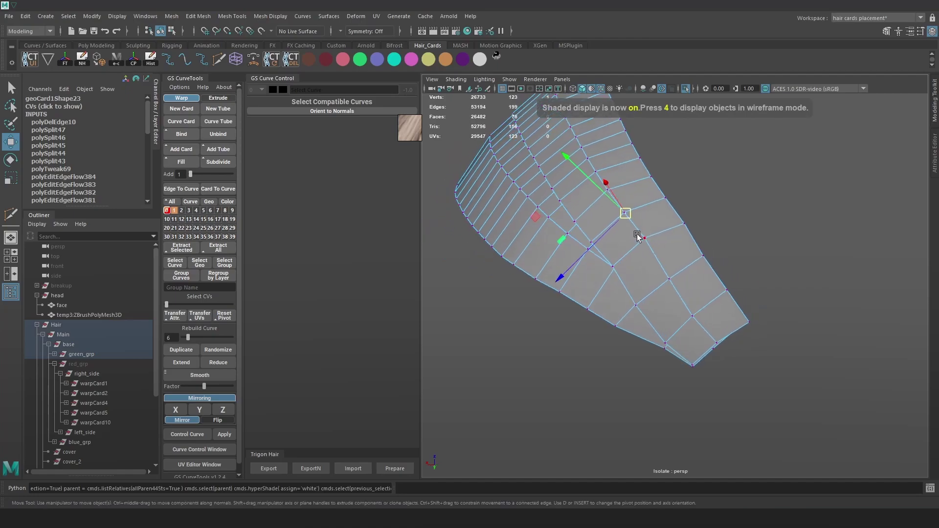
key(F8)
click(686, 89)
scroll(672, 245, down, 5)
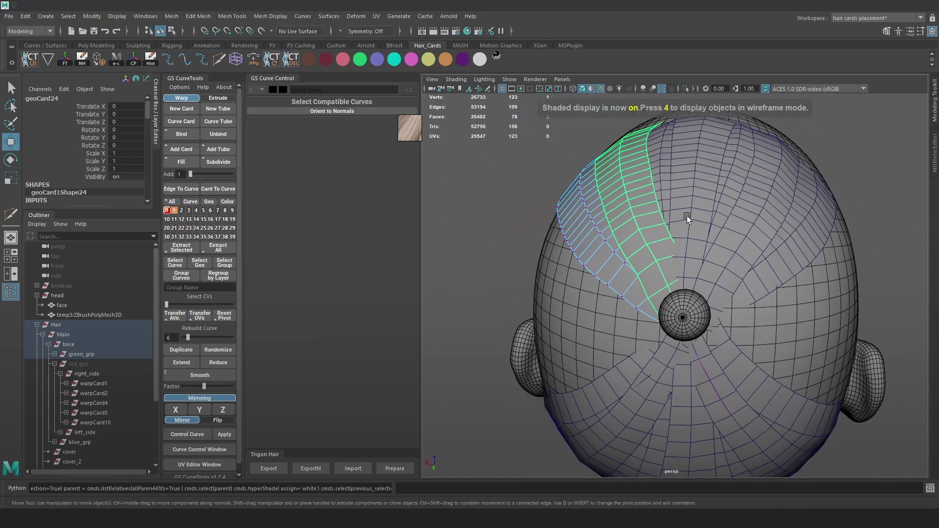
- Isolate green_grp and apply Edit Edge Flow to four cross loops along the middle of geoCard24
click(83, 354)
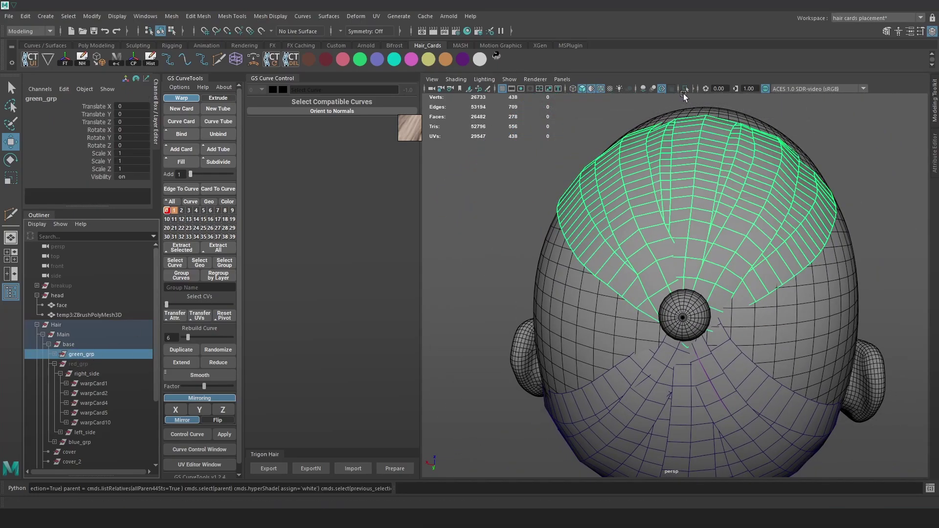
click(686, 89)
alt+drag(651, 206, 593, 216)
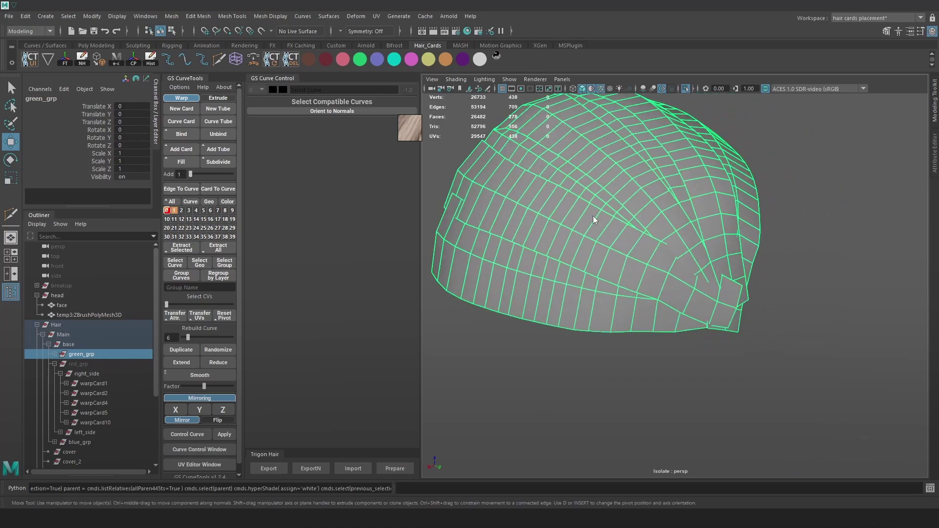
double_click(619, 264)
shift+right_drag(609, 259, 610, 349)
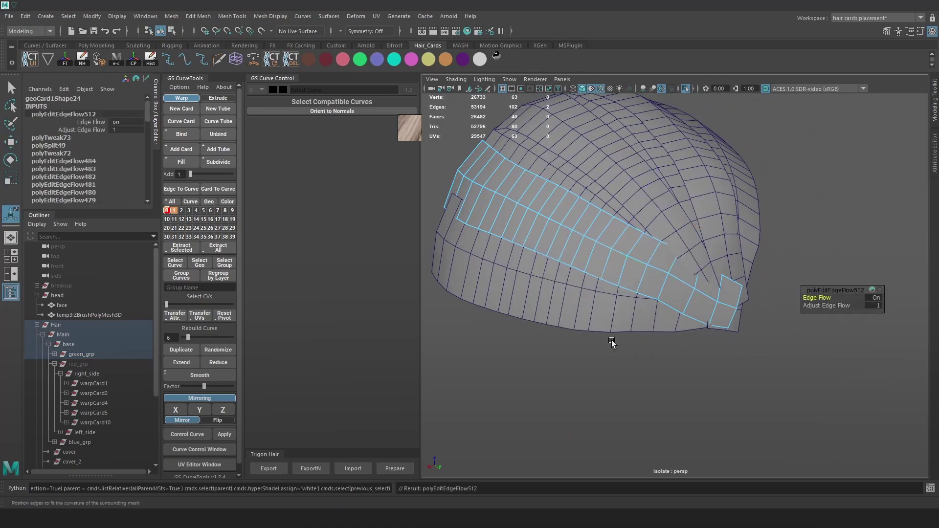
double_click(589, 263)
key(g)
double_click(575, 254)
double_click(559, 248)
key(g)
alt+drag(559, 247, 617, 274)
double_click(625, 272)
key(g)
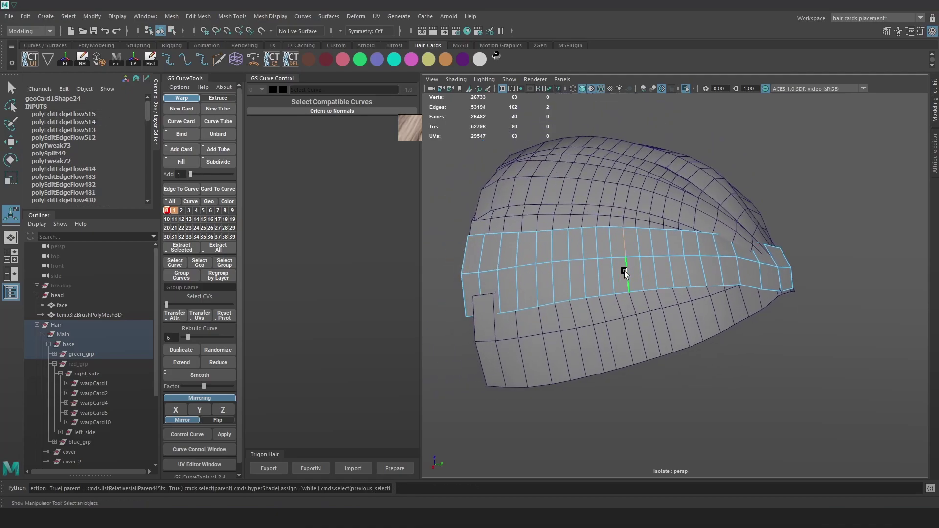
- Slide middle-line vertices of geoCard23 along the card toward its wide end to straighten the cross rows
click(623, 306)
right_drag(624, 304, 629, 264)
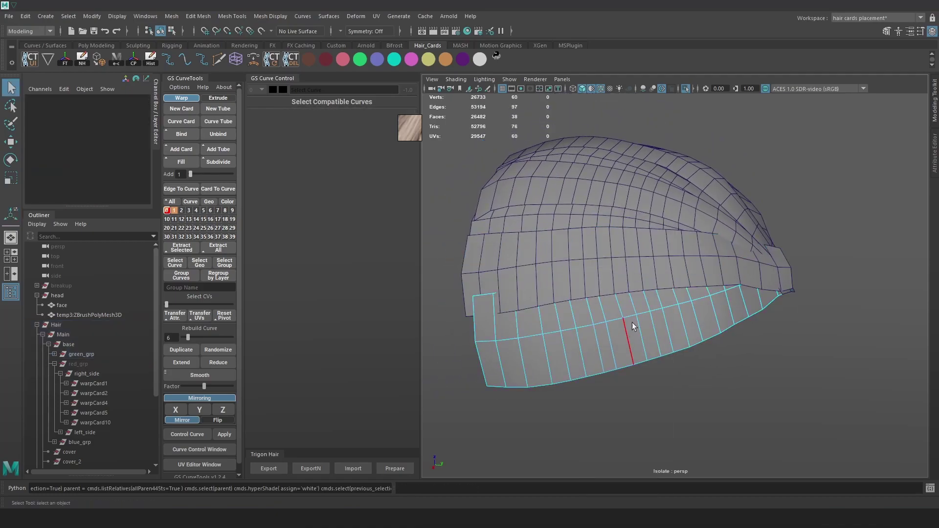
double_click(621, 313)
key(e)
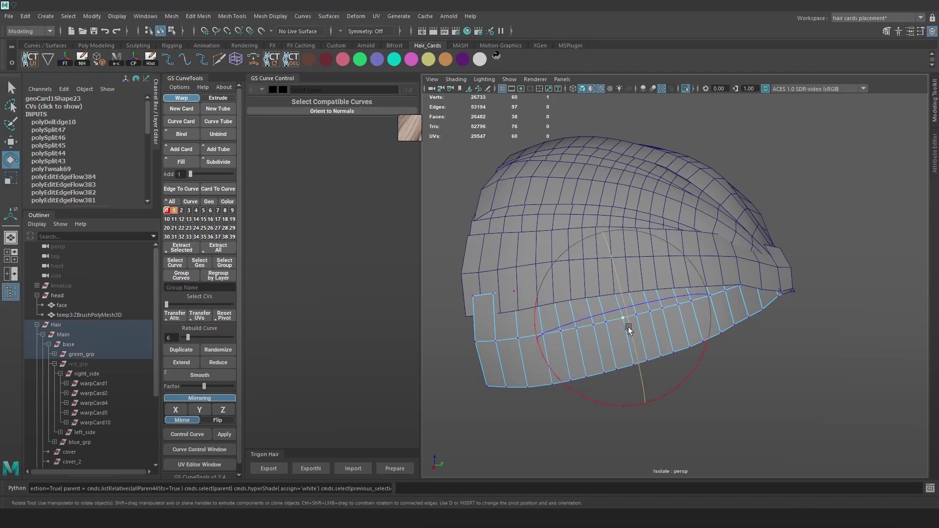
key(w)
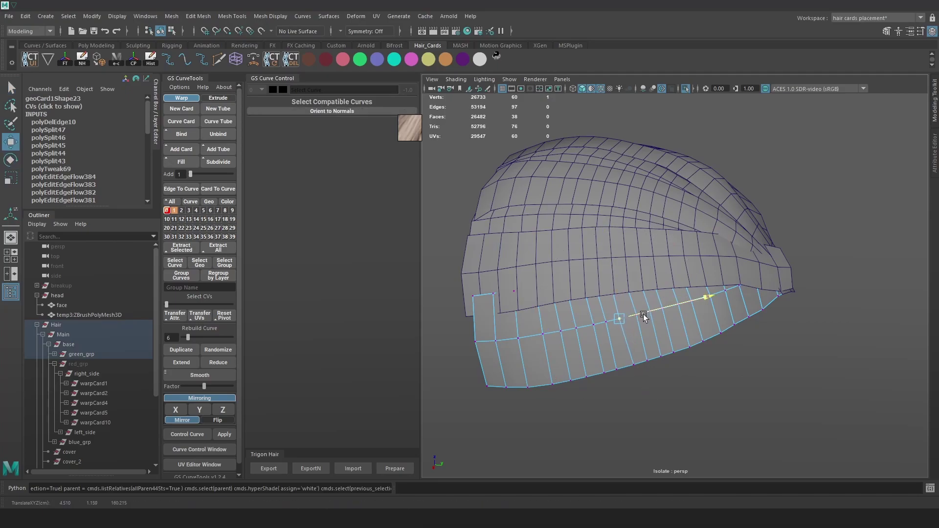
drag(641, 321, 580, 330)
key(4)
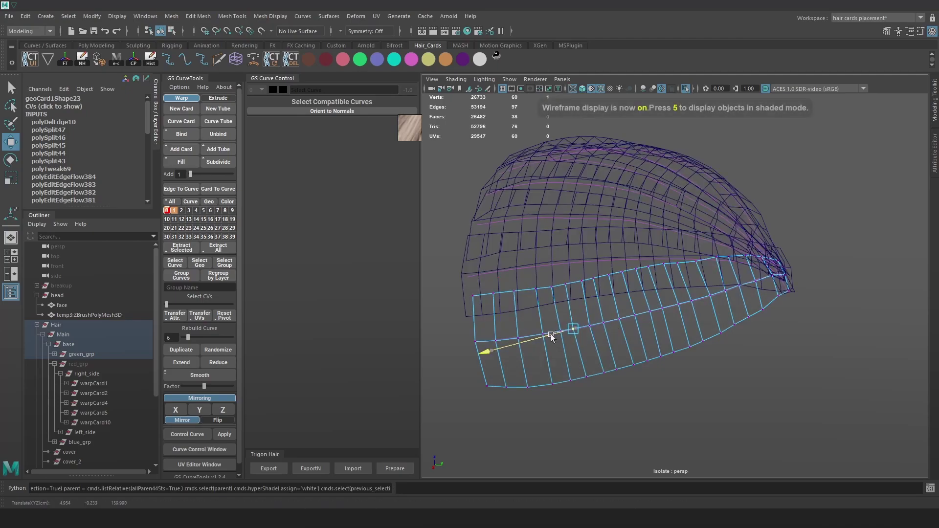
- Reposition vertices along geoCard23's overlapped side and middle line to even out its cross rows in wireframe
drag(570, 287, 543, 289)
click(551, 287)
click(561, 331)
drag(571, 330, 724, 294)
click(536, 288)
click(542, 334)
click(709, 271)
right_drag(839, 177, 805, 179)
click(604, 351)
drag(611, 321, 607, 327)
- Shift vertices on geoCard14's overlapped side near its wide end to straighten the cross rows
alt+drag(611, 326, 838, 349)
click(692, 343)
click(746, 376)
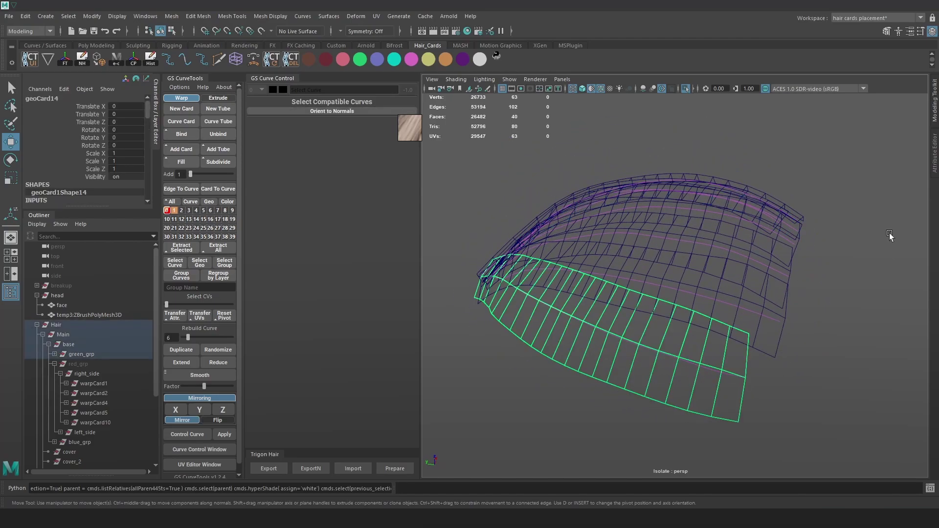
right_drag(895, 237, 860, 238)
click(749, 334)
drag(726, 319, 716, 315)
click(729, 326)
- Switch to geoCard23's vertices and shift overlapped-side vertices near its wide end along the card in wireframe
click(770, 351)
mouse_move(770, 351)
alt+mouse_down()
mouse_move(669, 350)
mouse_move(624, 332)
alt+mouse_up()
click(706, 313)
right_drag(707, 313, 673, 315)
click(670, 325)
key(5)
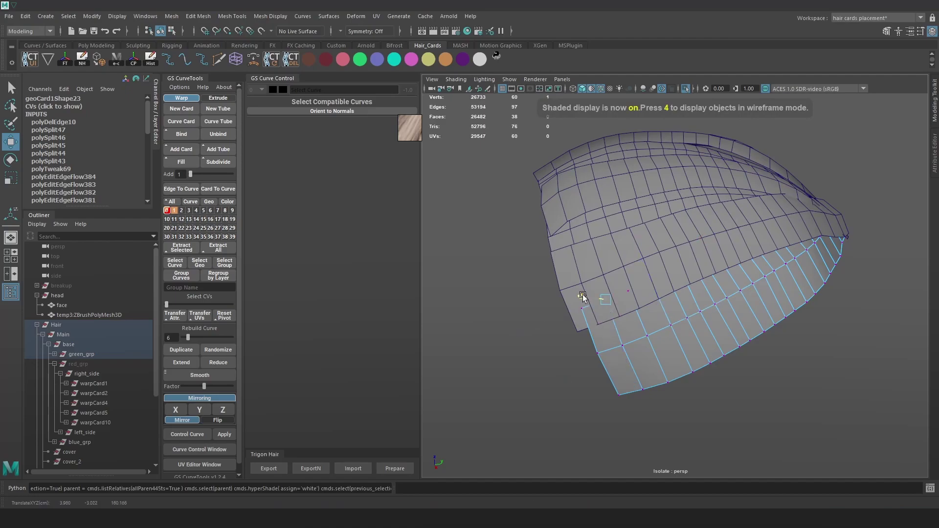
mouse_move(564, 303)
alt+mouse_down()
mouse_move(679, 307)
mouse_move(681, 321)
alt+mouse_up()
key(4)
click(648, 284)
drag(620, 295, 624, 293)
- Straighten geoCard23's cross rows at the wide end by moving vertices on its middle line and both sides
click(637, 337)
drag(668, 329, 671, 328)
click(627, 294)
drag(645, 287, 649, 286)
click(641, 337)
drag(661, 331, 664, 329)
click(657, 380)
drag(685, 375, 689, 374)
click(629, 291)
drag(640, 285, 642, 284)
- Reposition middle-line and overlapped-side vertices of geoCard23 toward its narrow end to even out the rows
alt+drag(645, 287, 735, 334)
click(727, 334)
click(739, 294)
drag(728, 291, 754, 300)
click(758, 302)
click(748, 340)
drag(731, 334, 729, 333)
click(769, 346)
drag(795, 351, 794, 352)
- Apply Edit Edge Flow to successive cross loops of geoCard23, working from the narrow end toward the wide end
right_drag(593, 318, 593, 274)
double_click(764, 367)
shift+right_drag(759, 357, 744, 434)
double_click(742, 361)
key(g)
double_click(717, 353)
key(g)
double_click(704, 350)
key(g)
double_click(686, 345)
key(g)
double_click(658, 337)
key(g)
double_click(607, 323)
key(g)
double_click(580, 315)
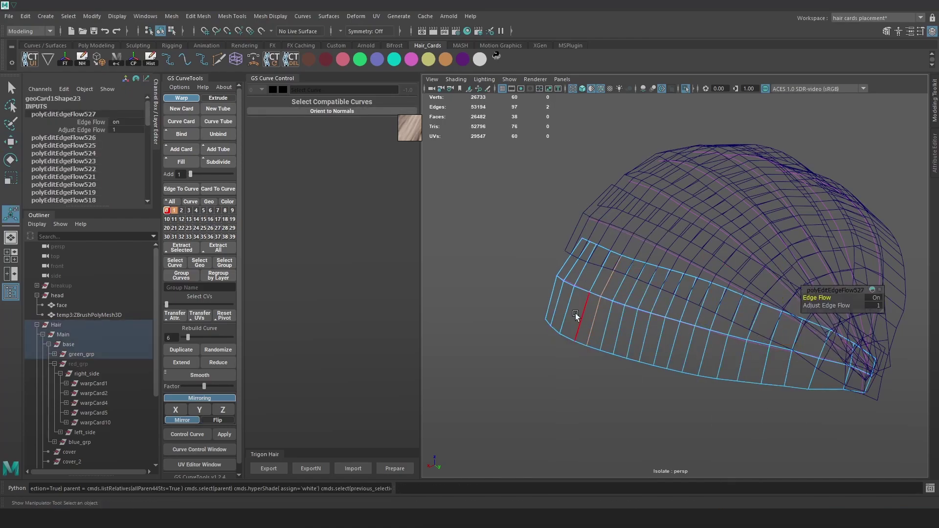
key(g)
- Return to vertex editing on geoCard23 and adjust individual vertices in wireframe to refine the spacing of its smoothed rows
alt+drag(576, 314, 681, 318)
right_drag(681, 315, 638, 314)
click(659, 268)
key(w)
drag(624, 272, 713, 260)
click(737, 256)
shift+click(751, 252)
alt+drag(785, 273, 738, 293)
click(722, 270)
click(753, 270)
click(738, 271)
click(771, 272)
click(754, 271)
click(724, 390)
click(738, 362)
drag(749, 343, 747, 349)
click(759, 398)
mouse_move(758, 274)
alt+mouse_down()
mouse_move(727, 144)
mouse_move(754, 312)
mouse_move(773, 279)
alt+mouse_up()
click(727, 142)
- Turn on shaded display and move two vertices of a neighbouring card to line up its cross rows
key(5)
click(752, 288)
right_drag(753, 289, 721, 292)
click(645, 280)
shift+click(620, 285)
drag(615, 271, 612, 270)
- Adjust geoCard24's vertices near its narrow end to align its rows with the adjacent cards, and return to object selection
alt+drag(874, 259, 720, 247)
click(671, 251)
click(671, 250)
right_drag(673, 251, 644, 253)
click(735, 270)
drag(756, 261, 749, 264)
mouse_move(700, 230)
alt+mouse_down()
mouse_move(641, 252)
mouse_move(641, 238)
mouse_move(694, 222)
alt+mouse_up()
click(629, 256)
click(655, 233)
drag(681, 223, 775, 278)
click(643, 228)
click(616, 283)
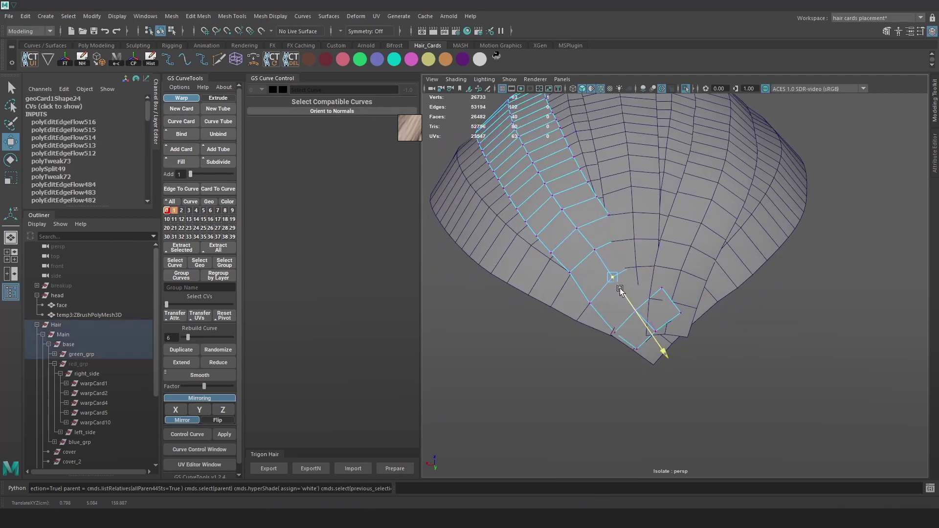
click(570, 267)
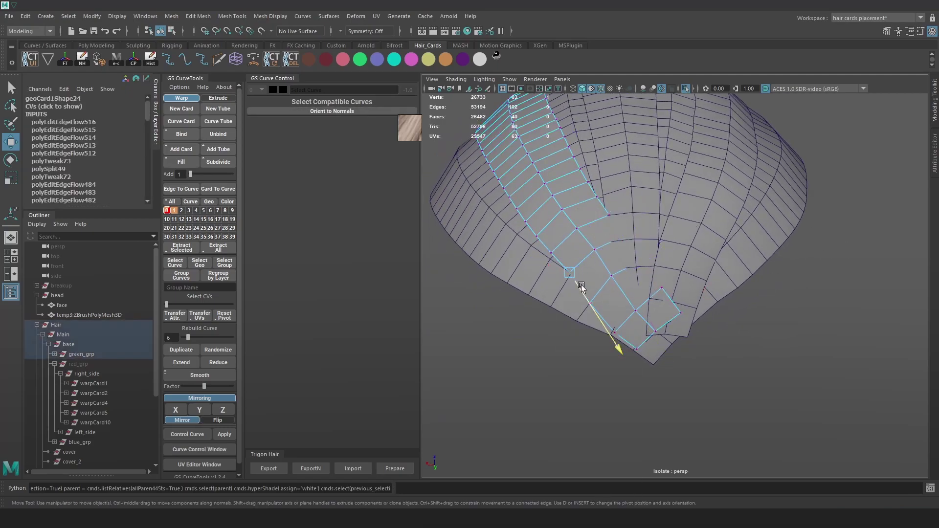
right_drag(585, 220, 636, 193)
click(894, 207)
- Capture the viewport, draw red arcs along the cross rows around the narrow ends to mark their flow, and close the capture
alt+right_drag(797, 310, 761, 246)
alt+drag(761, 246, 746, 271)
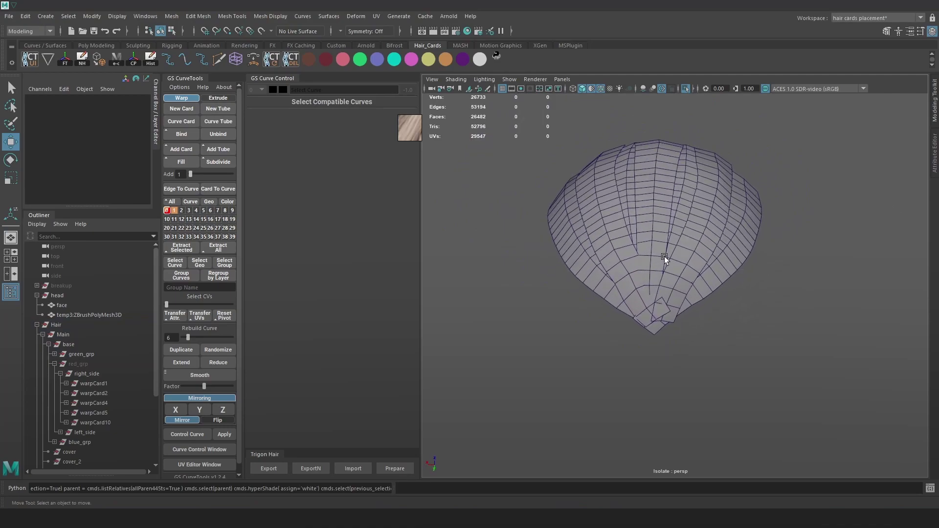
scroll(665, 256, up, 2)
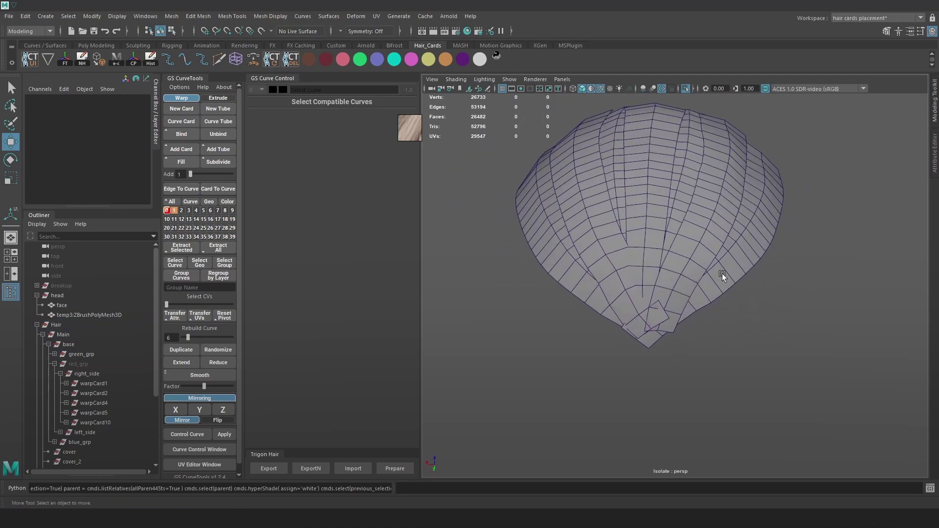
key(Print)
mouse_move(863, 405)
mouse_down()
mouse_move(533, 82)
mouse_move(485, 80)
mouse_up()
click(871, 316)
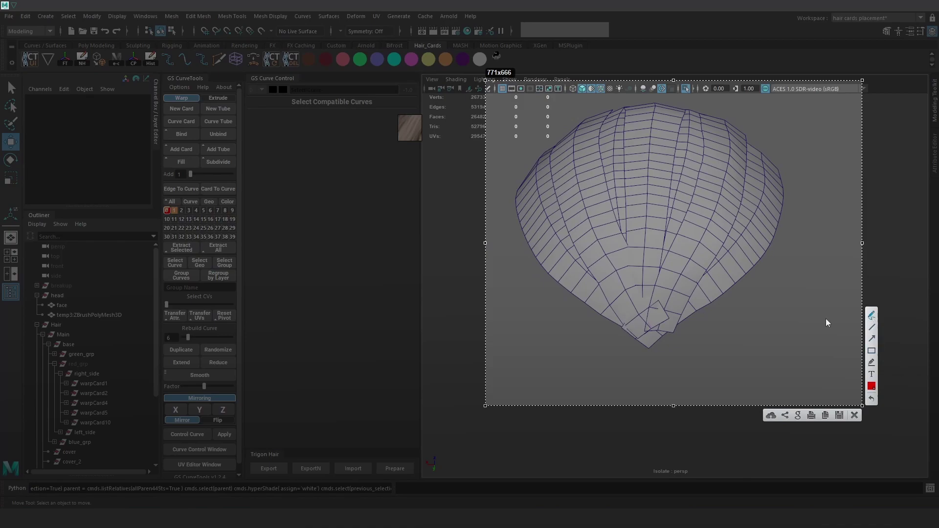
mouse_move(613, 317)
mouse_down()
mouse_move(641, 303)
mouse_move(685, 313)
mouse_move(680, 285)
mouse_move(615, 294)
mouse_move(600, 307)
mouse_move(597, 273)
mouse_up()
mouse_move(703, 281)
mouse_down()
mouse_move(716, 298)
mouse_move(687, 248)
mouse_up()
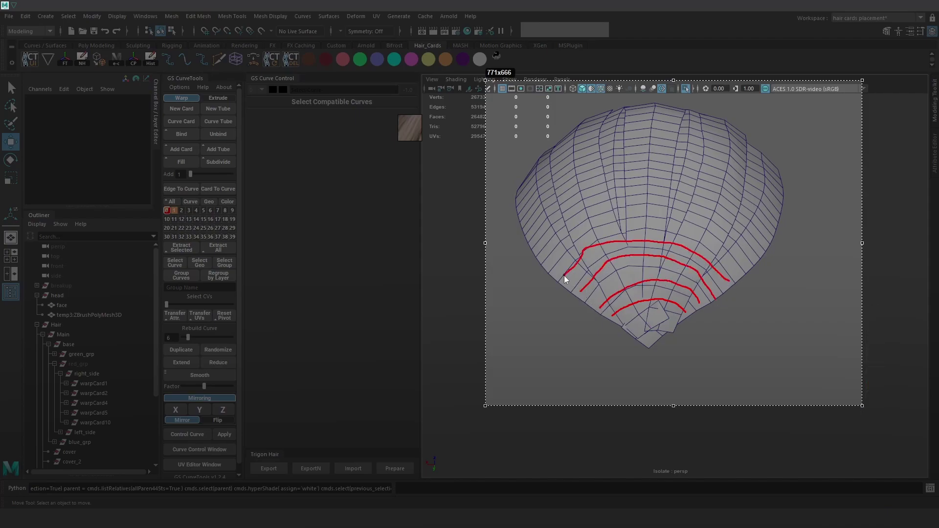
drag(706, 236, 739, 270)
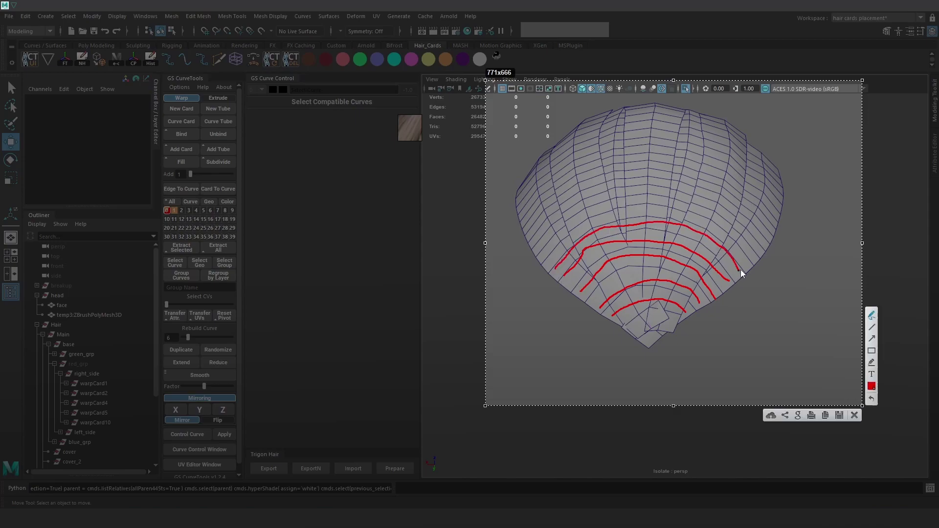
click(854, 415)
- Move geoCard24's middle-line and outer-side vertices near the narrow end so its cross rows follow the neighbouring arcs
scroll(662, 248, up, 2)
click(662, 248)
right_drag(661, 226, 608, 257)
click(587, 213)
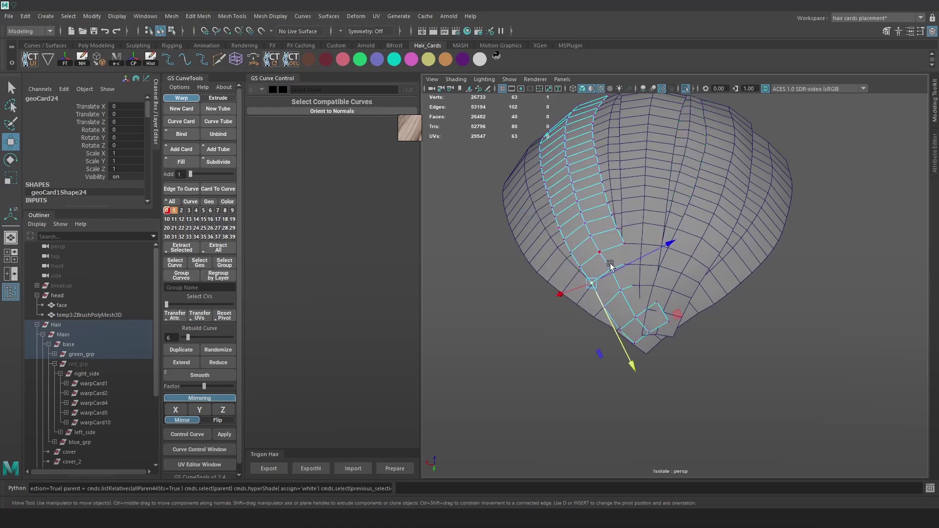
click(609, 270)
drag(627, 262, 626, 263)
click(618, 290)
click(598, 253)
key(q)
key(w)
click(608, 269)
drag(622, 260, 623, 289)
- Try Edit Edge Flow on a cross loop near geoCard24's narrow end, undo it, and apply it to the adjacent loop instead
right_drag(604, 248, 600, 213)
double_click(611, 297)
shift+right_drag(610, 296, 596, 394)
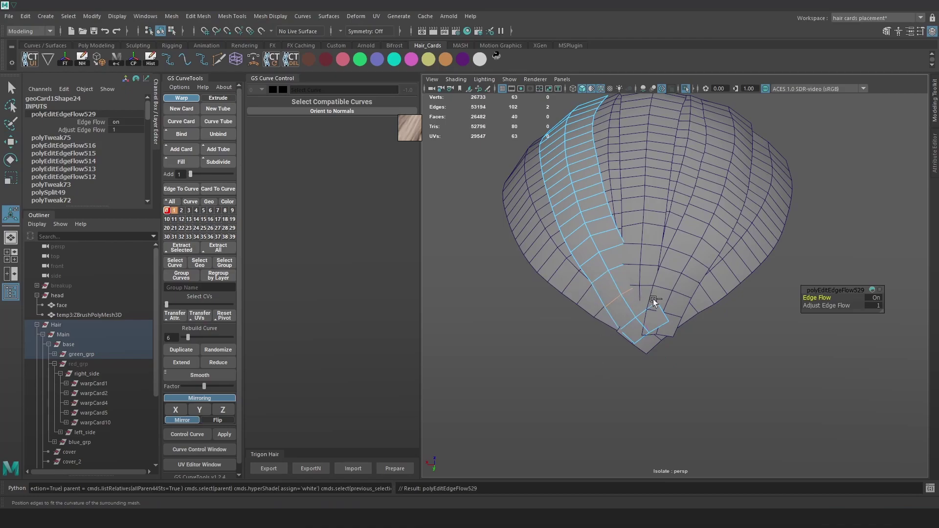
key(ctrl+z)
double_click(601, 276)
key(g)
key(w)
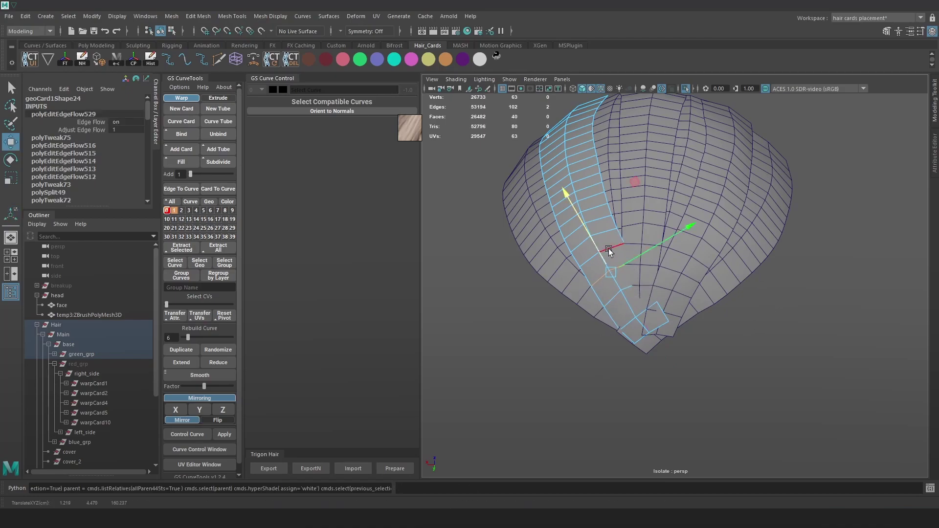
- Deselect the card and display the hair textures by turning off the default material and wireframe on shaded
click(771, 158)
alt+drag(771, 157, 832, 253)
click(776, 224)
scroll(755, 264, up, 1)
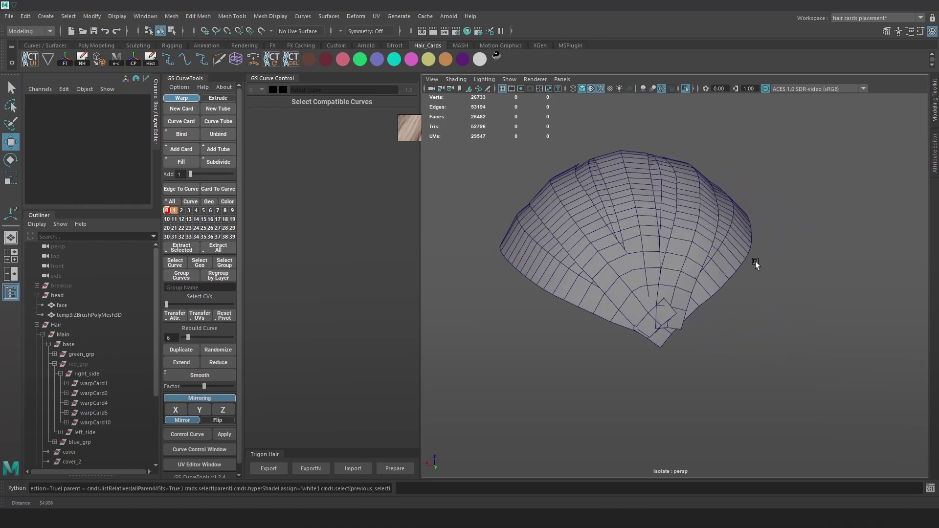
key(4)
key(6)
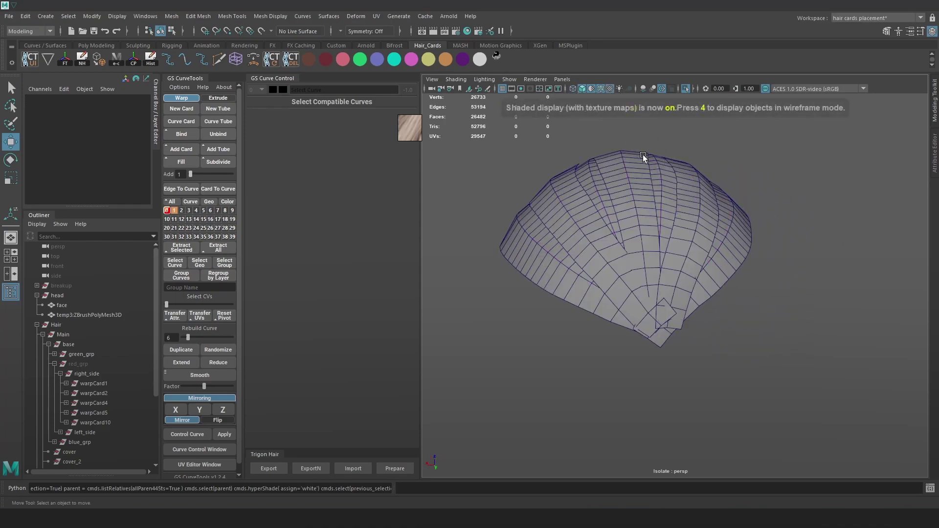
click(594, 89)
scroll(712, 211, up, 4)
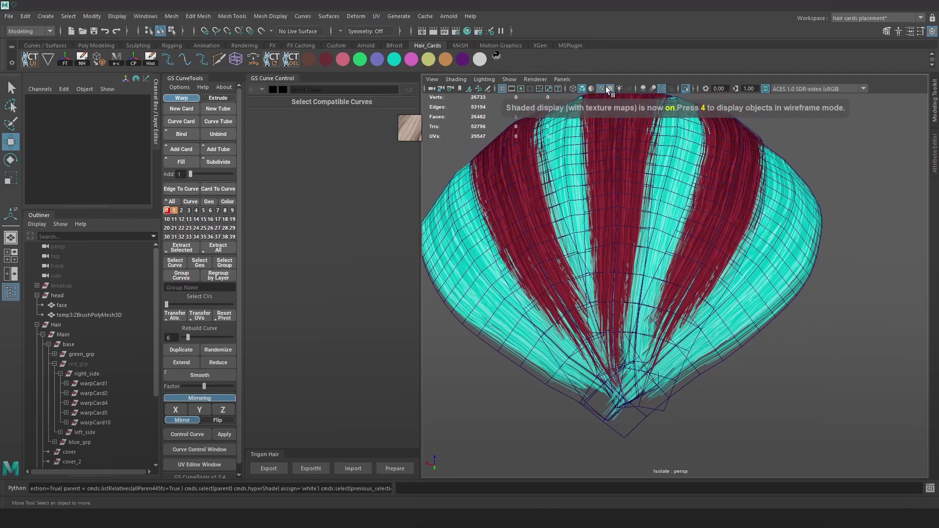
click(610, 89)
- Inspect the textured hair cards from several angles for gaps and clean overlaps
mouse_move(702, 216)
alt+mouse_down()
mouse_move(632, 206)
mouse_move(749, 186)
mouse_move(634, 205)
mouse_move(727, 205)
alt+mouse_up()
click(699, 208)
alt+right_drag(700, 208, 729, 189)
alt+drag(729, 189, 705, 215)
click(795, 162)
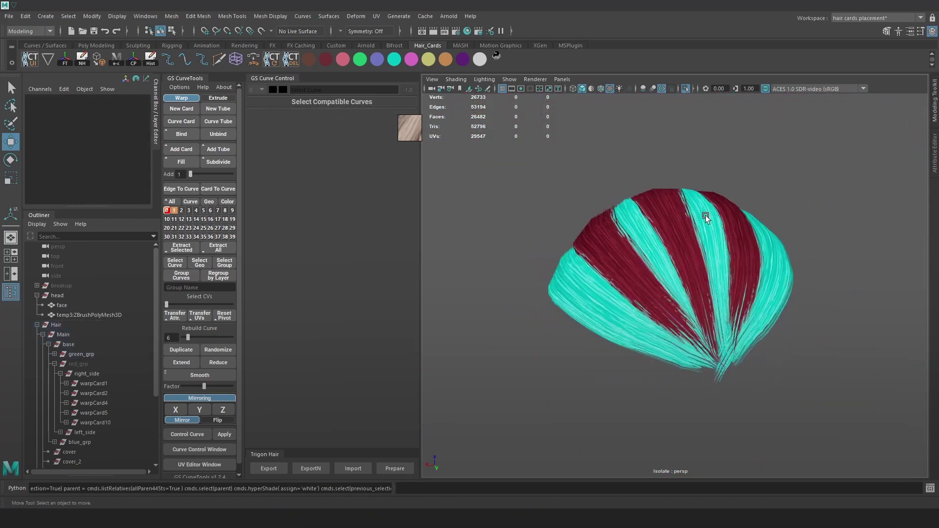
alt+right_drag(705, 215, 721, 187)
alt+drag(721, 187, 730, 247)
alt+drag(778, 230, 661, 236)
- Unhide red_grp and check the combined textured cards around the crown from the back of the head
click(78, 364)
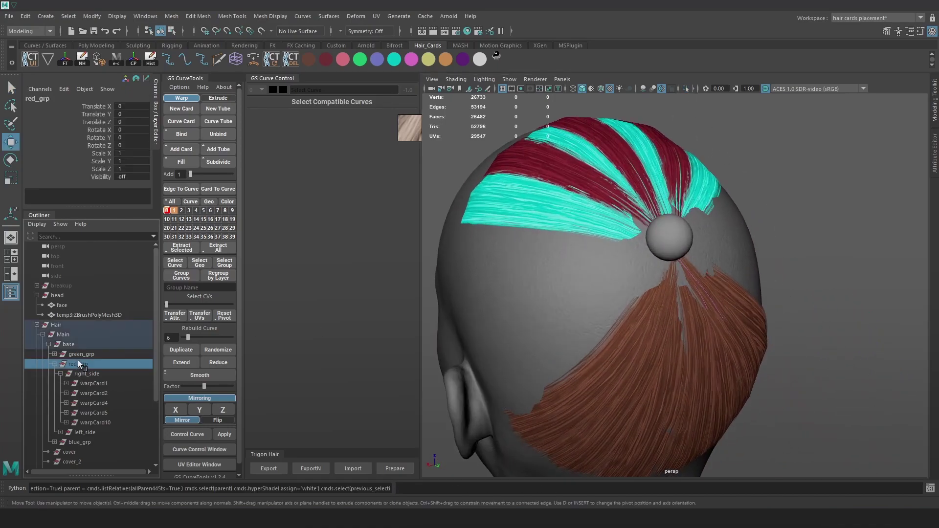
key(shift+h)
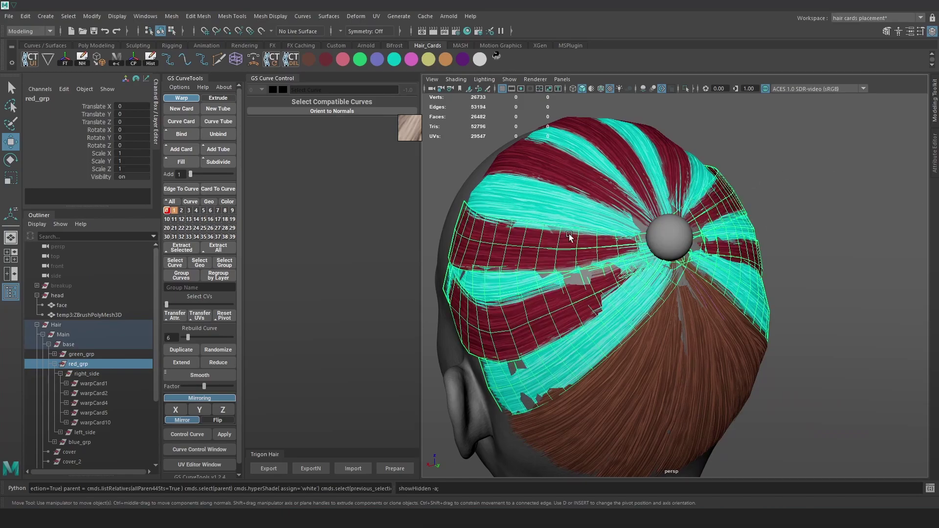
alt+drag(612, 274, 505, 235)
click(505, 235)
alt+right_drag(629, 222, 650, 128)
click(601, 89)
click(601, 89)
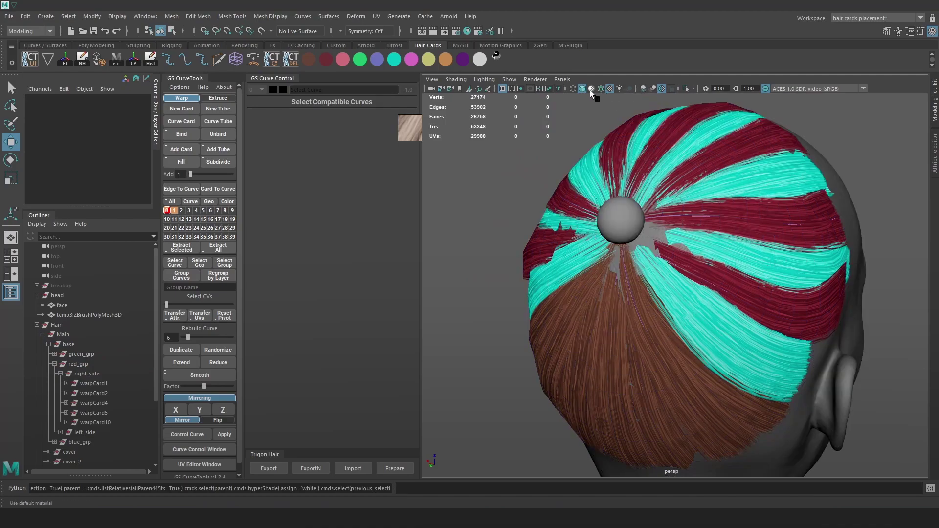